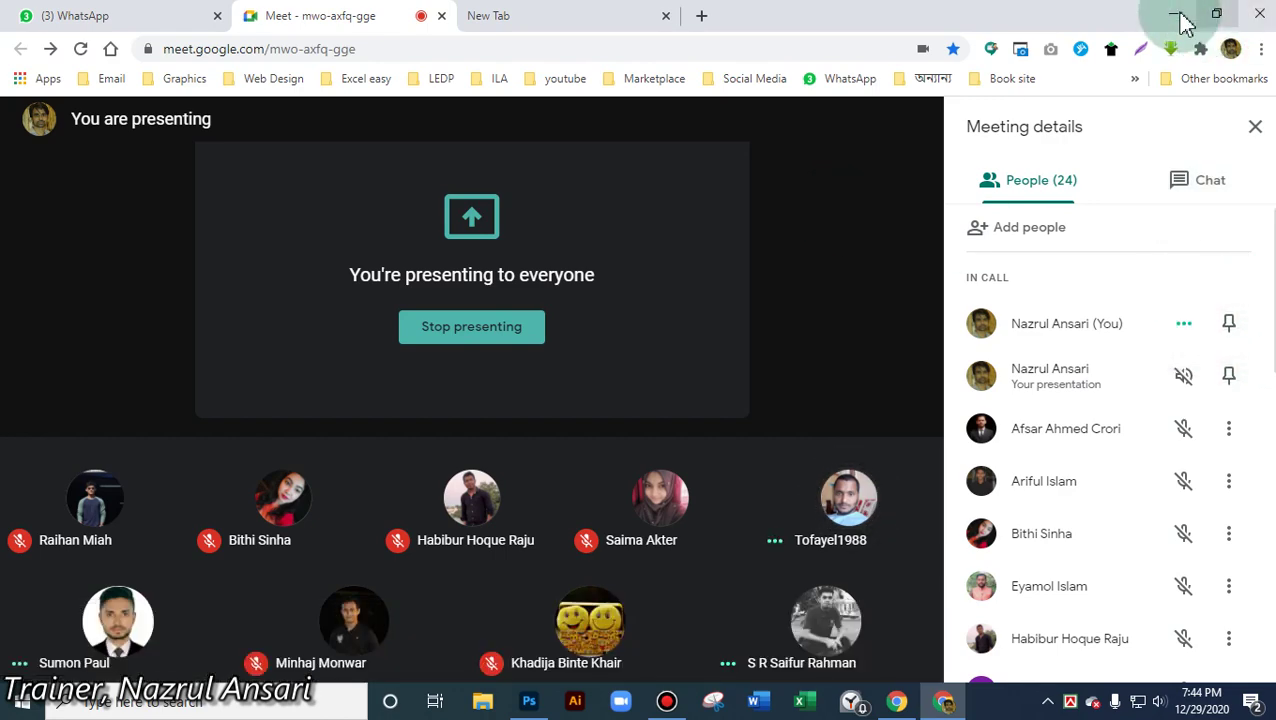
- Switch to Photoshop and create a new document from the Saved 1 preset, 25 x 20 inches at 72 ppi
{"action": "left_click", "coordinate": [1174, 14]}
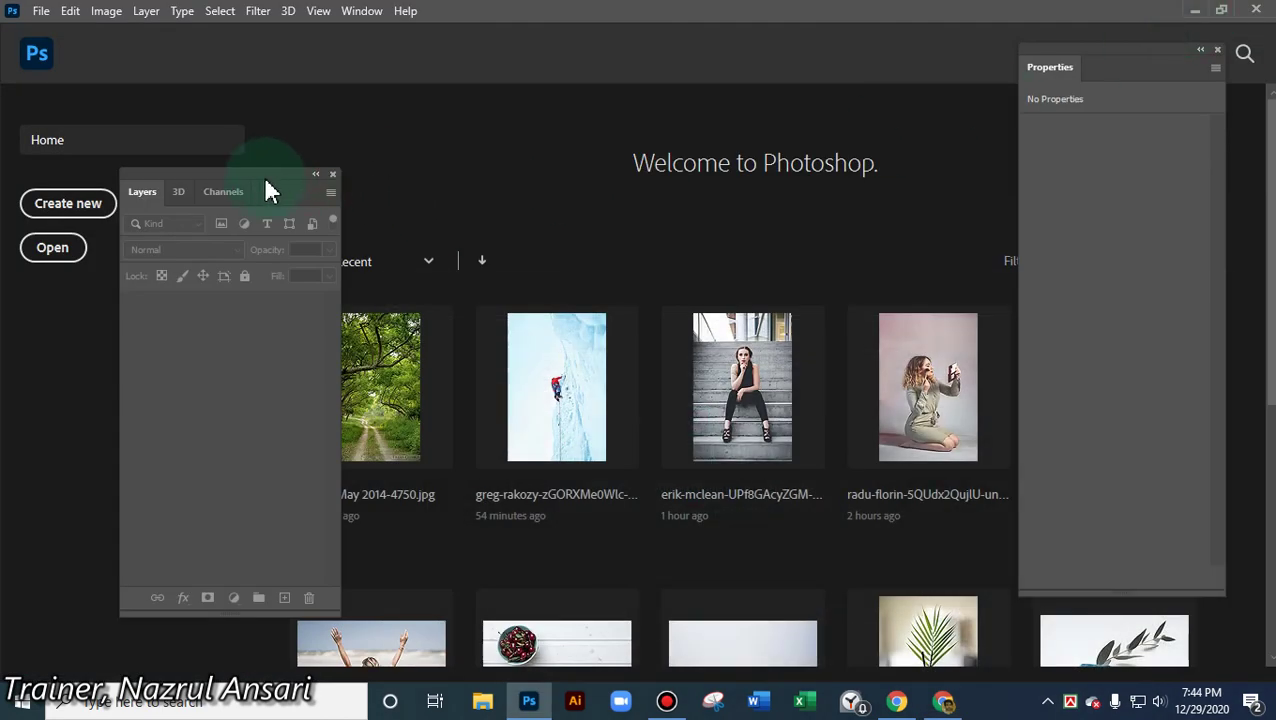
{"action": "left_click", "coordinate": [42, 12]}
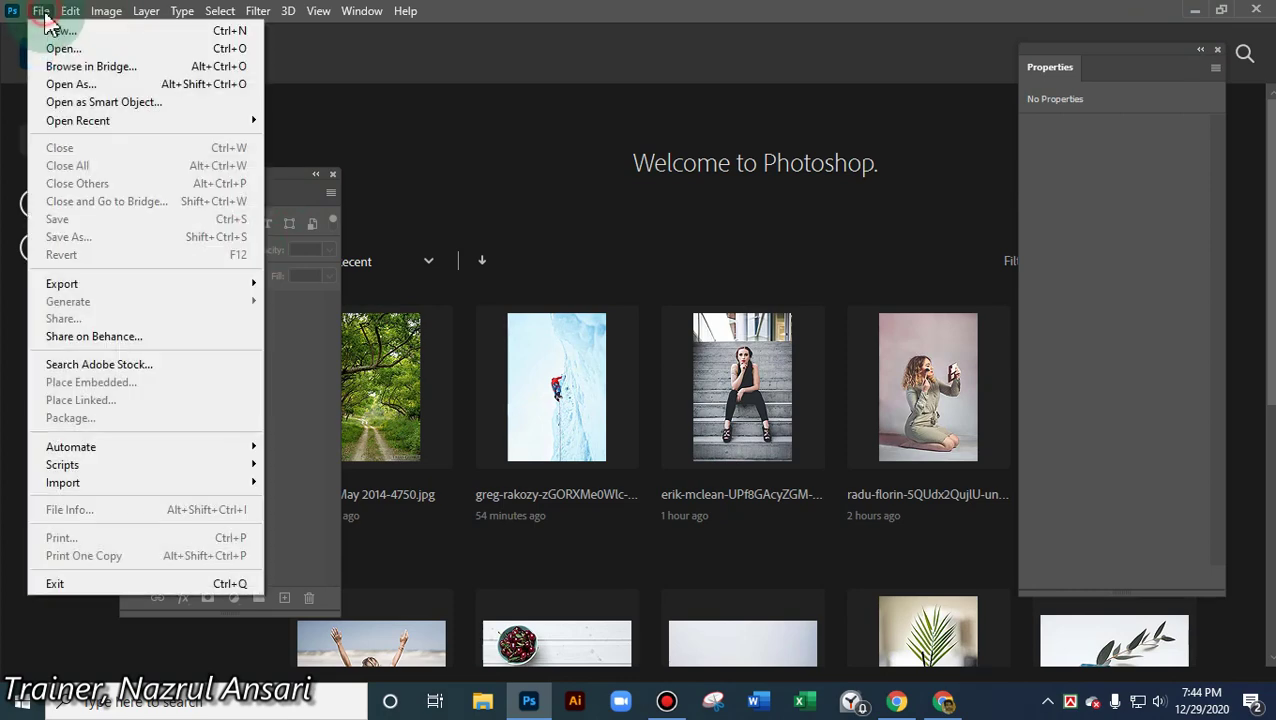
{"action": "left_click", "coordinate": [58, 30]}
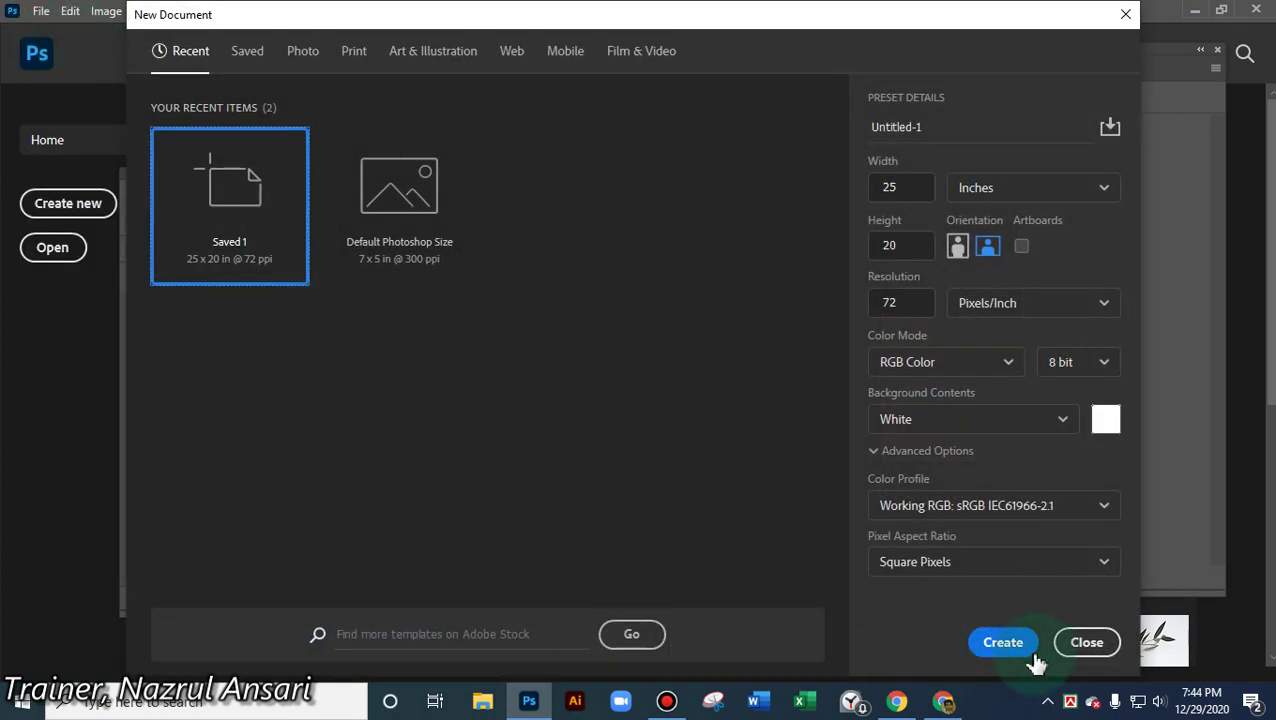
{"action": "left_click", "coordinate": [1002, 643]}
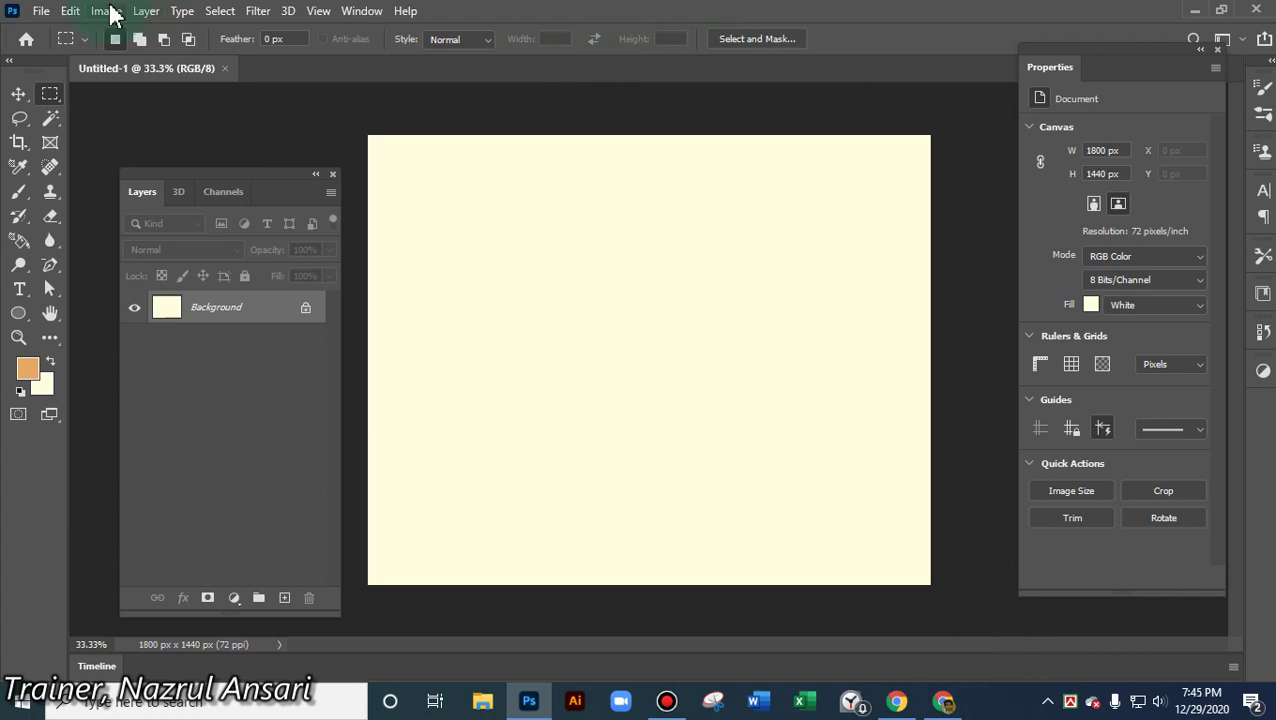
{"action": "left_click", "coordinate": [72, 12]}
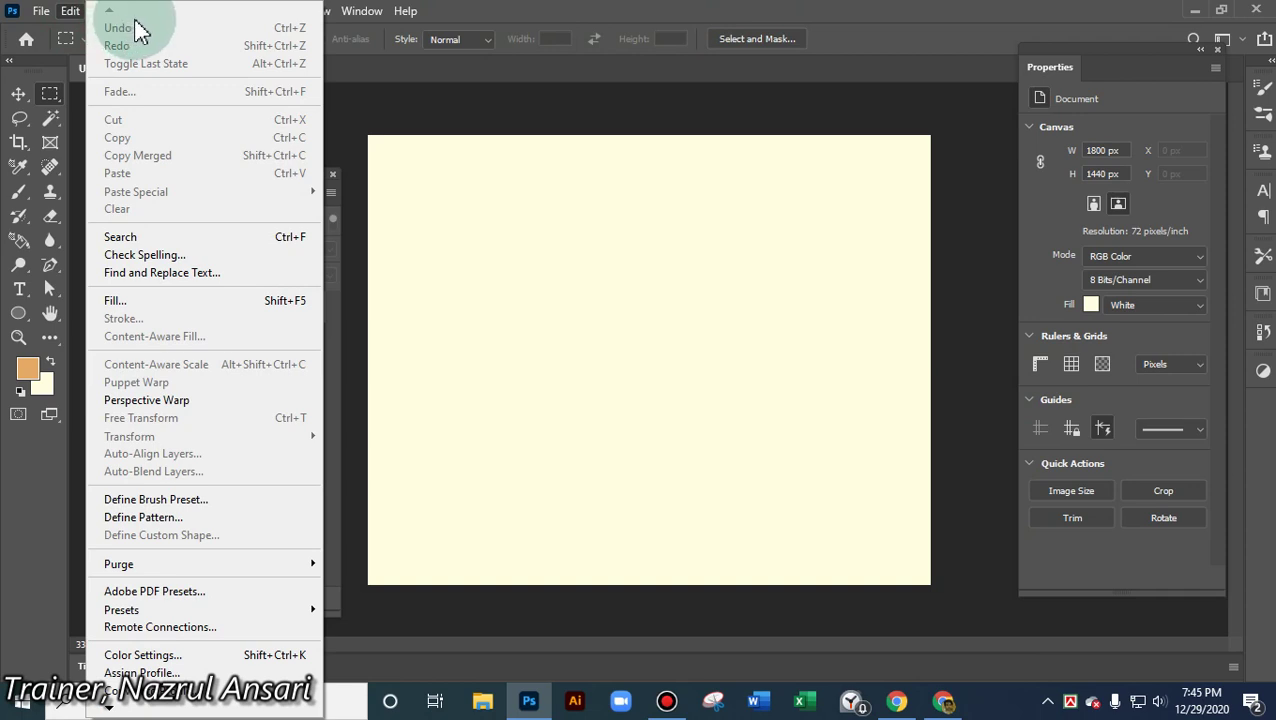
{"action": "left_click", "coordinate": [785, 182]}
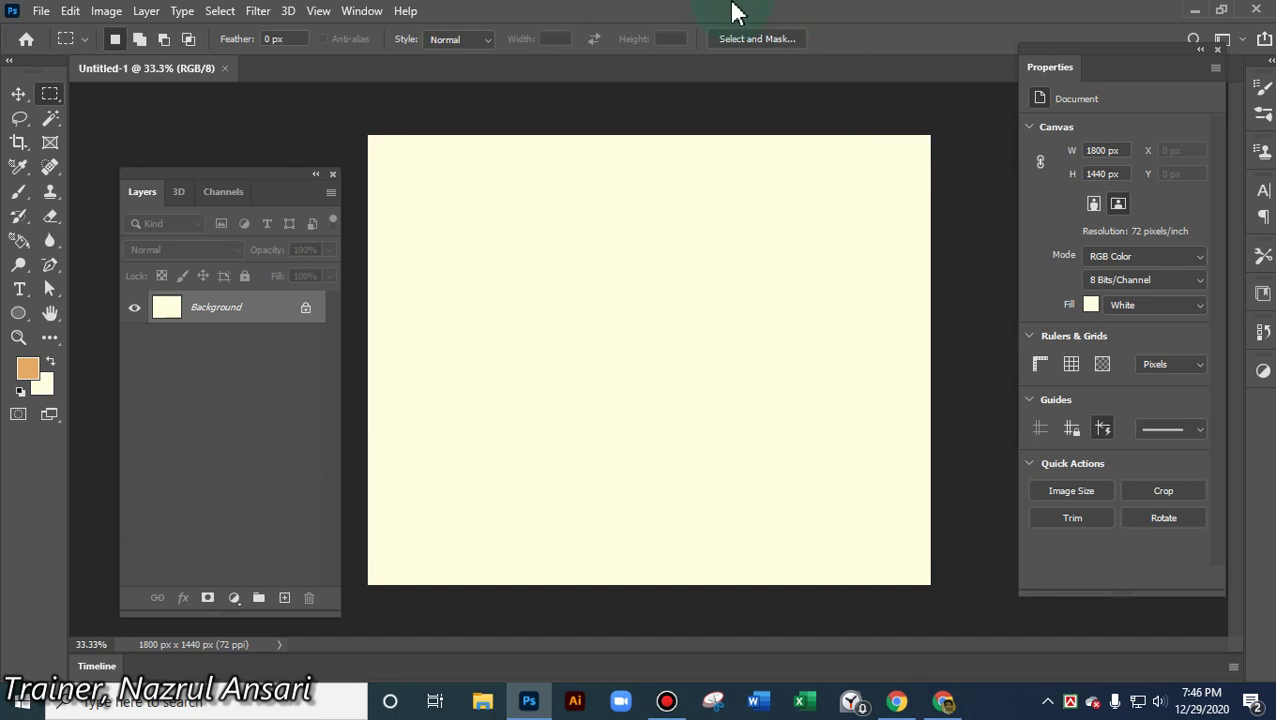
{"action": "mouse_move", "coordinate": [727, 11]}
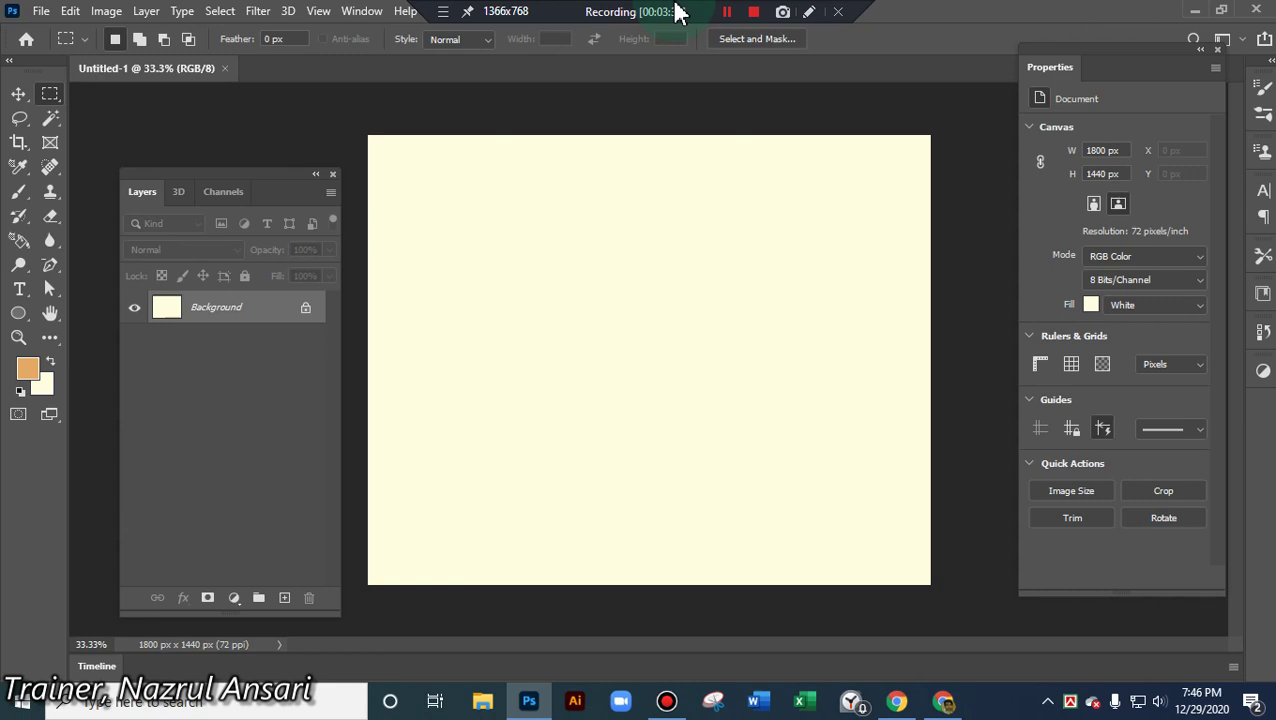
- Open the photo of the man leaning against a wall from Desktop > 1 Image for ClassTask > sitting on the stairs
{"action": "left_click", "coordinate": [40, 11]}
{"action": "left_click", "coordinate": [60, 48]}
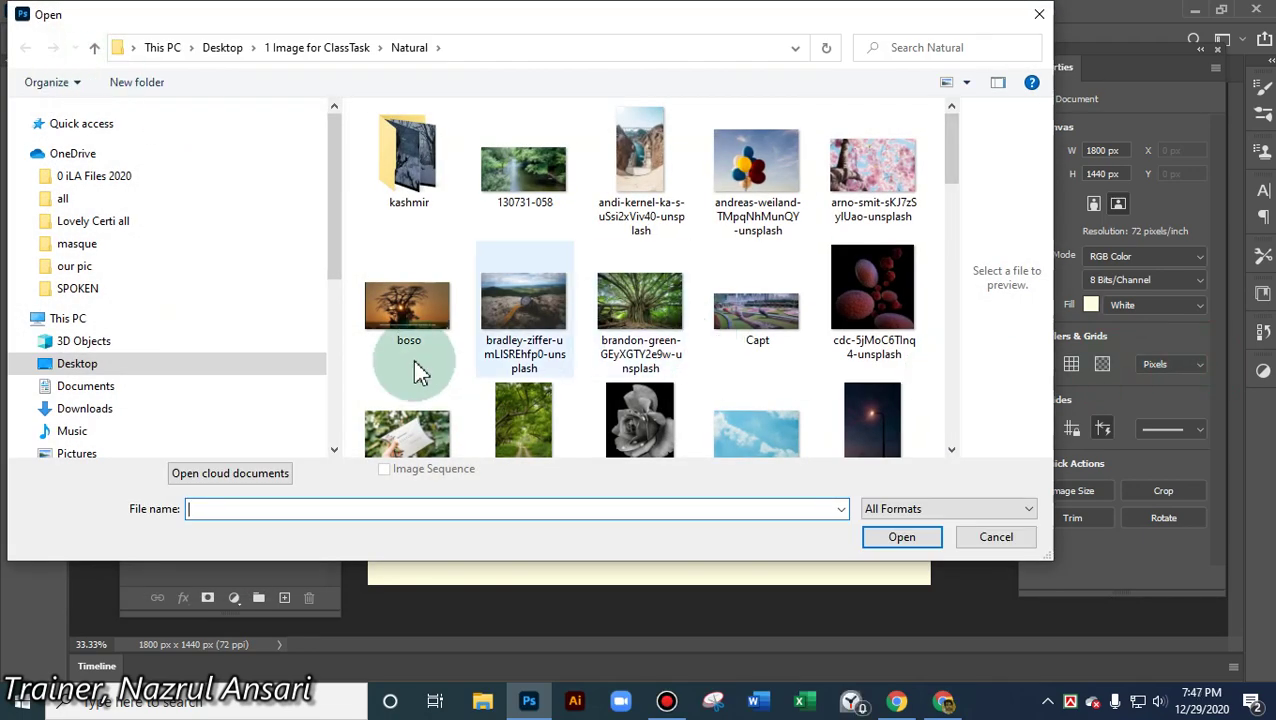
{"action": "left_click", "coordinate": [86, 366]}
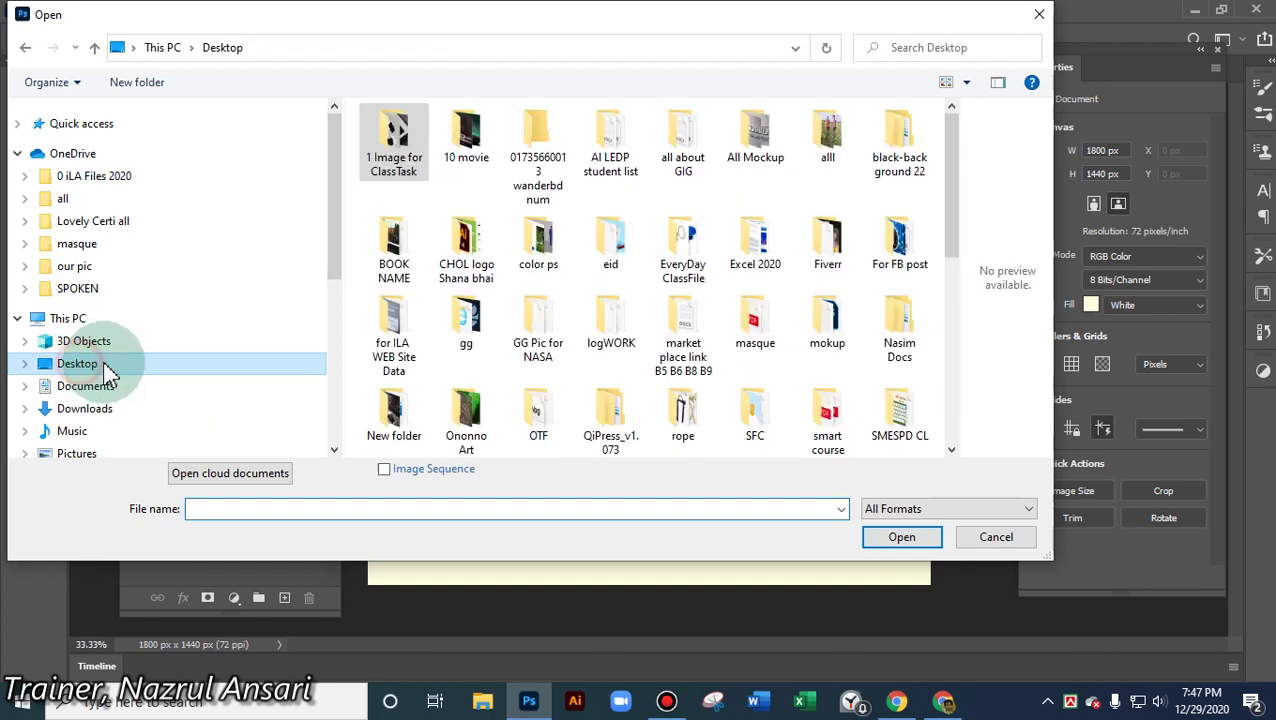
{"action": "double_click", "coordinate": [390, 134]}
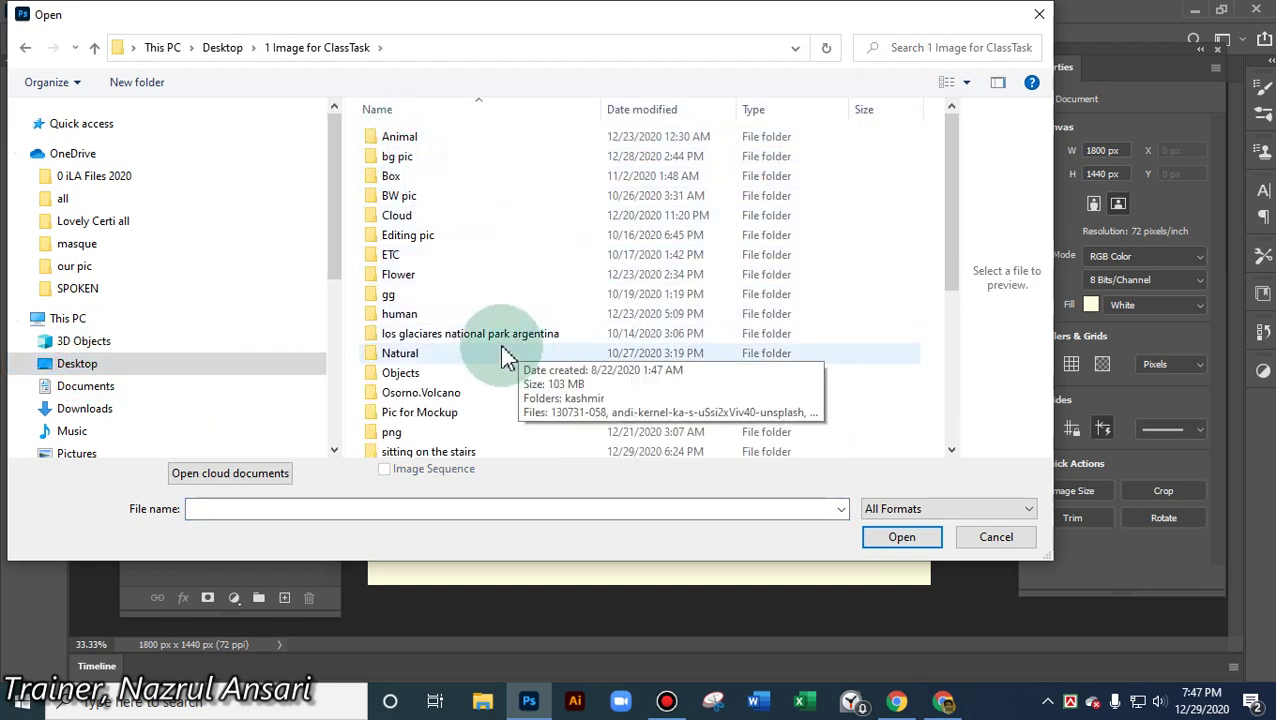
{"action": "left_click", "coordinate": [458, 455]}
{"action": "double_click", "coordinate": [458, 455]}
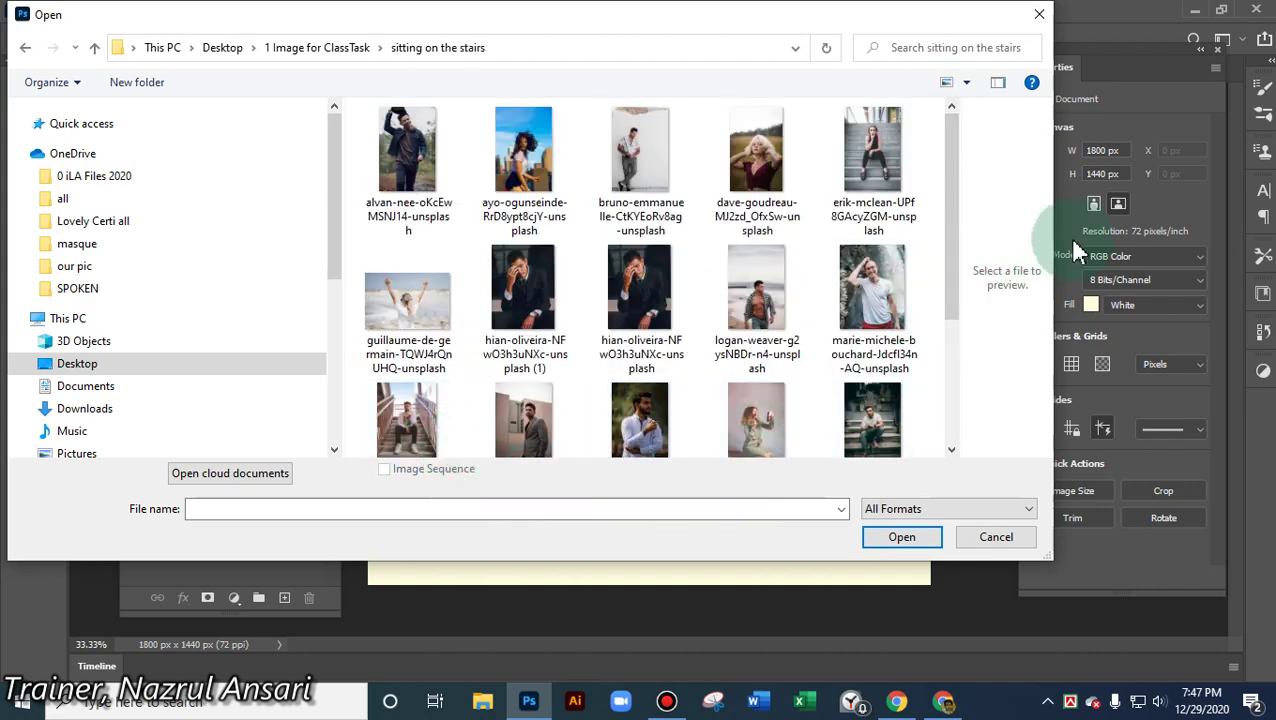
{"action": "left_click", "coordinate": [628, 155]}
{"action": "double_click", "coordinate": [628, 155]}
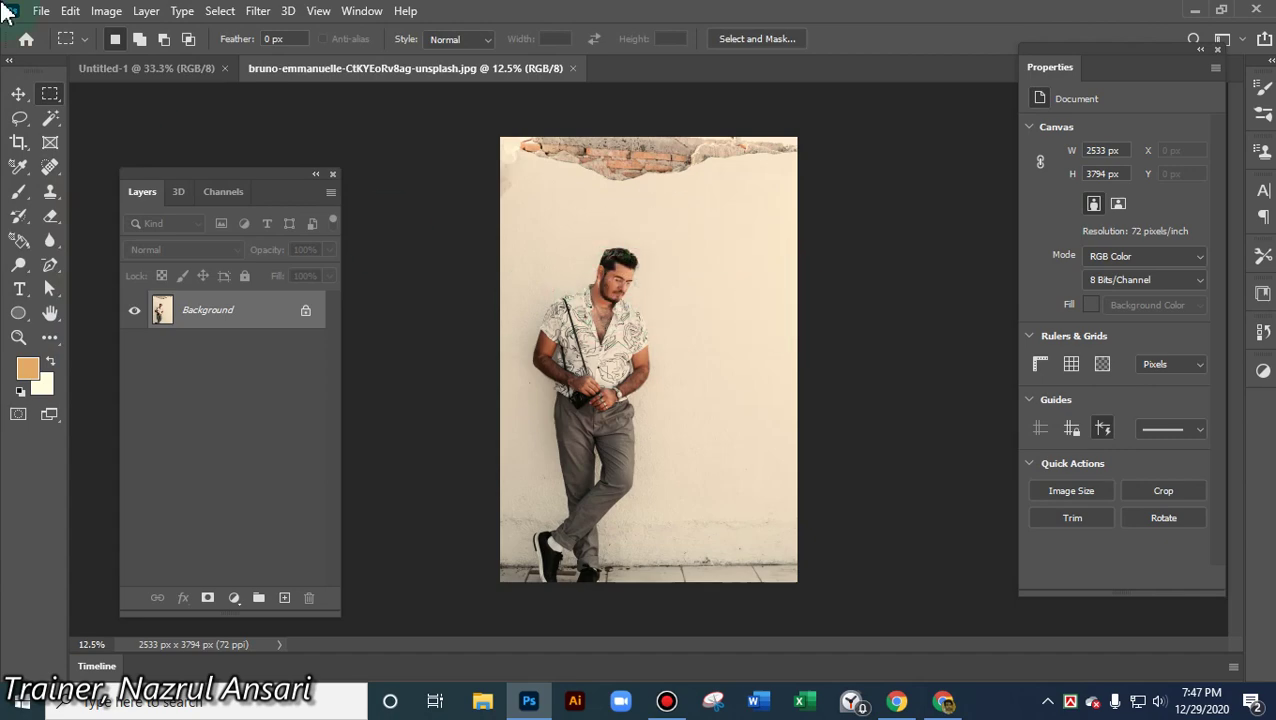
- Open the photo of the woman facing the sea with outstretched arms from the sitting on the stairs folder
{"action": "left_click", "coordinate": [41, 11]}
{"action": "left_click", "coordinate": [60, 46]}
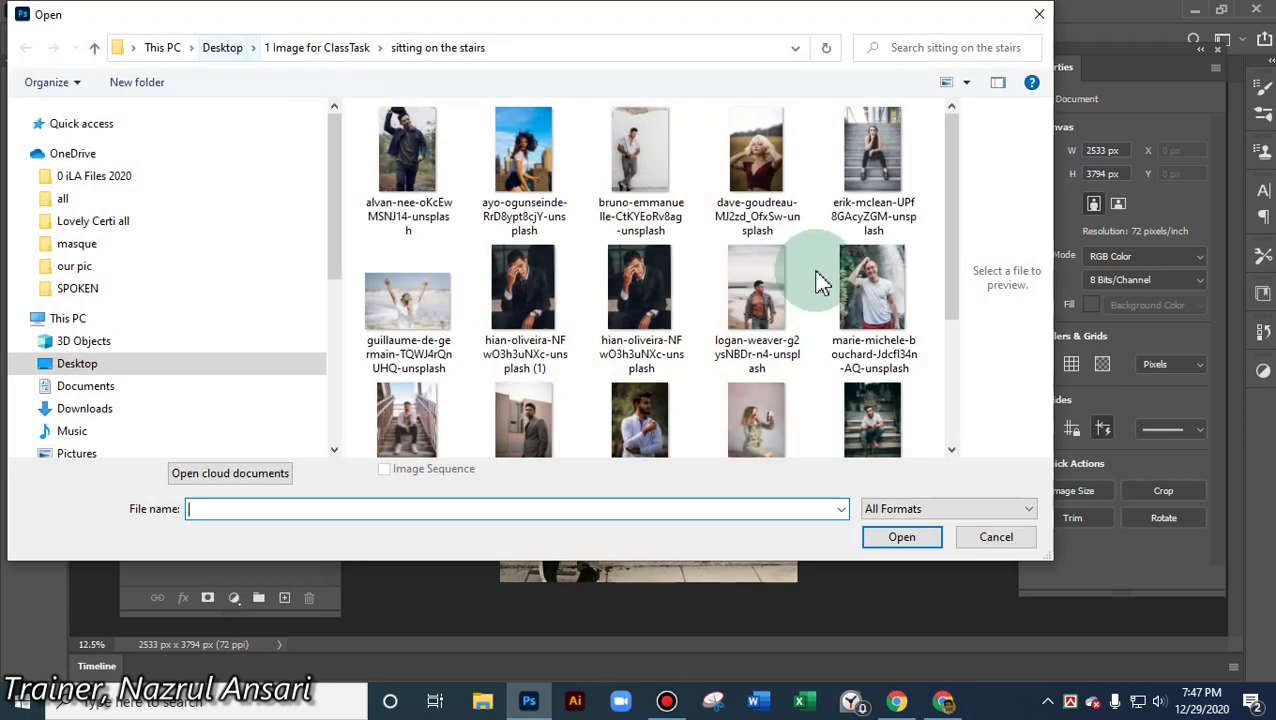
{"action": "left_click", "coordinate": [958, 152]}
{"action": "left_click_drag", "start_coordinate": [962, 160], "coordinate": [972, 284]}
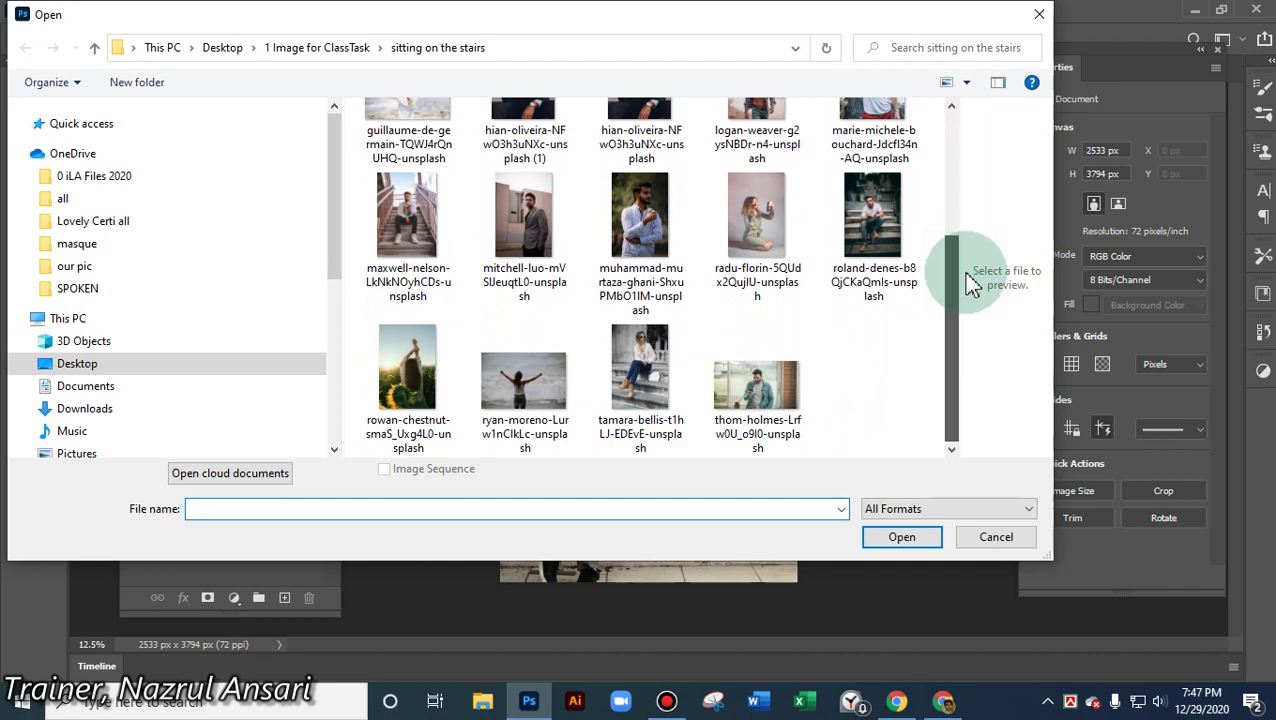
{"action": "left_click", "coordinate": [517, 388]}
{"action": "left_click", "coordinate": [900, 540]}
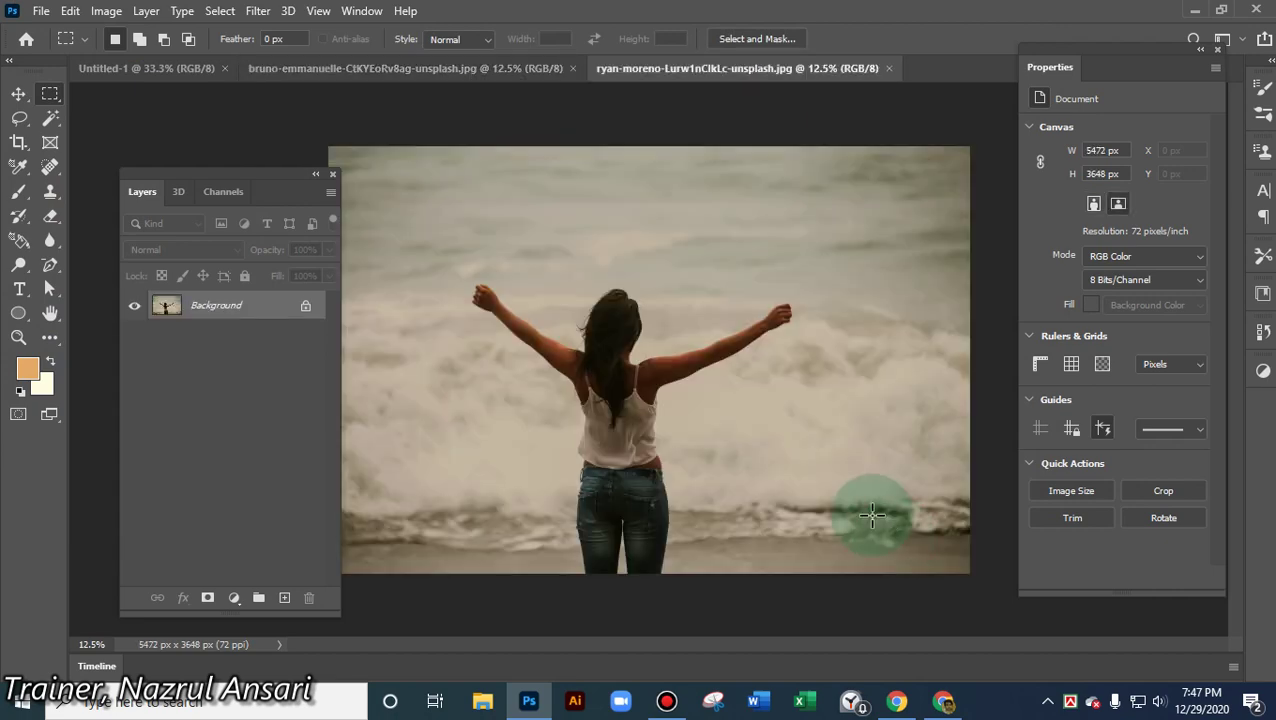
- Open the photo of the kneeling woman holding a makeup brush from the same folder
{"action": "left_click", "coordinate": [40, 14]}
{"action": "left_click", "coordinate": [100, 47]}
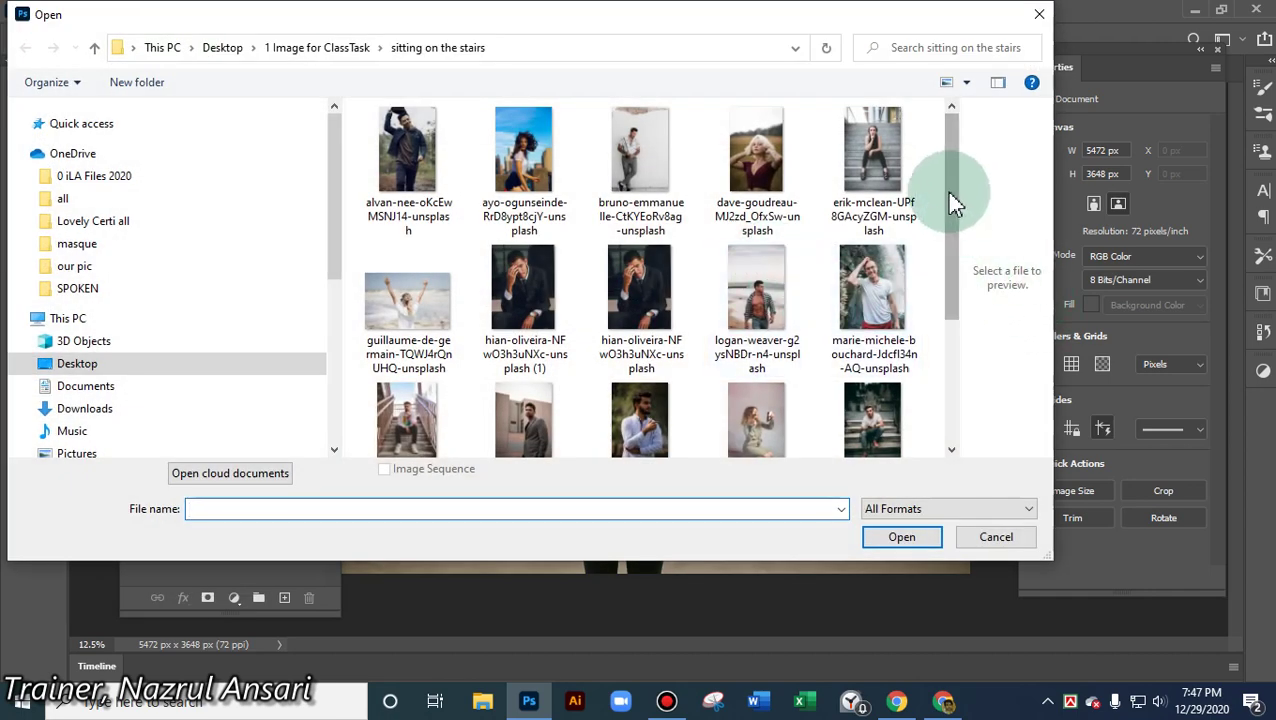
{"action": "left_click_drag", "start_coordinate": [957, 198], "coordinate": [772, 288]}
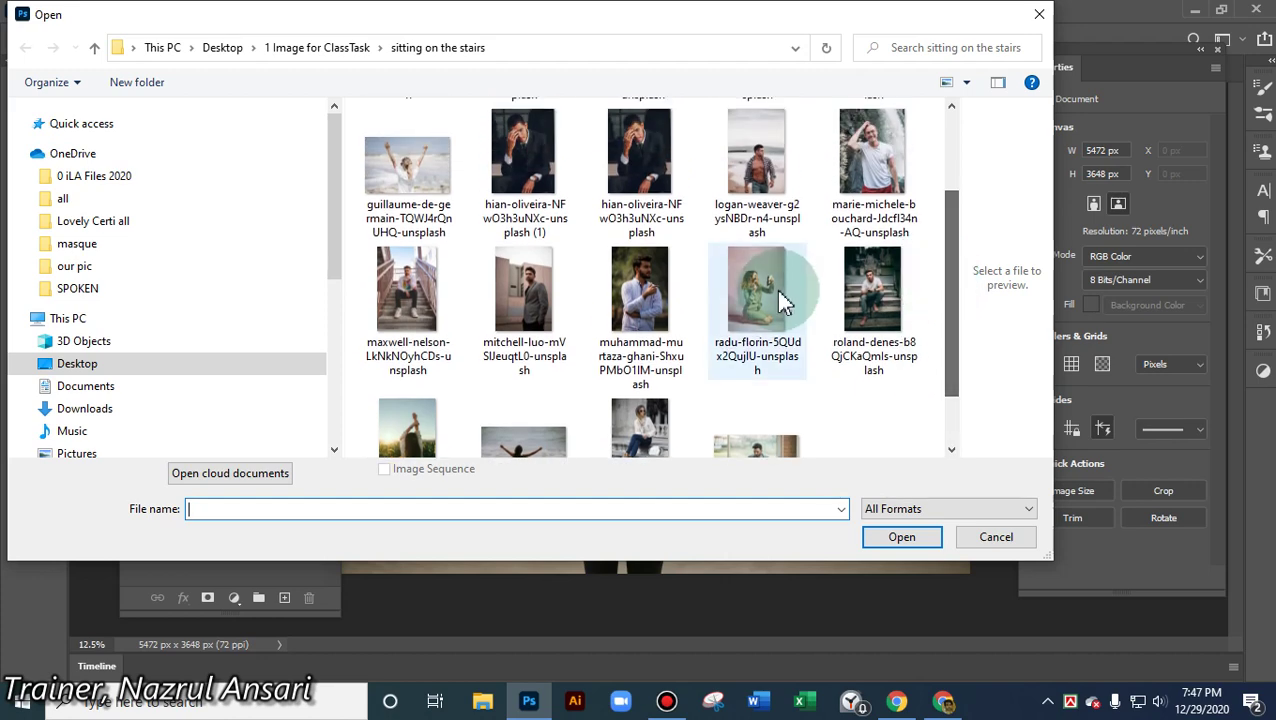
{"action": "left_click", "coordinate": [760, 290]}
{"action": "double_click", "coordinate": [760, 290]}
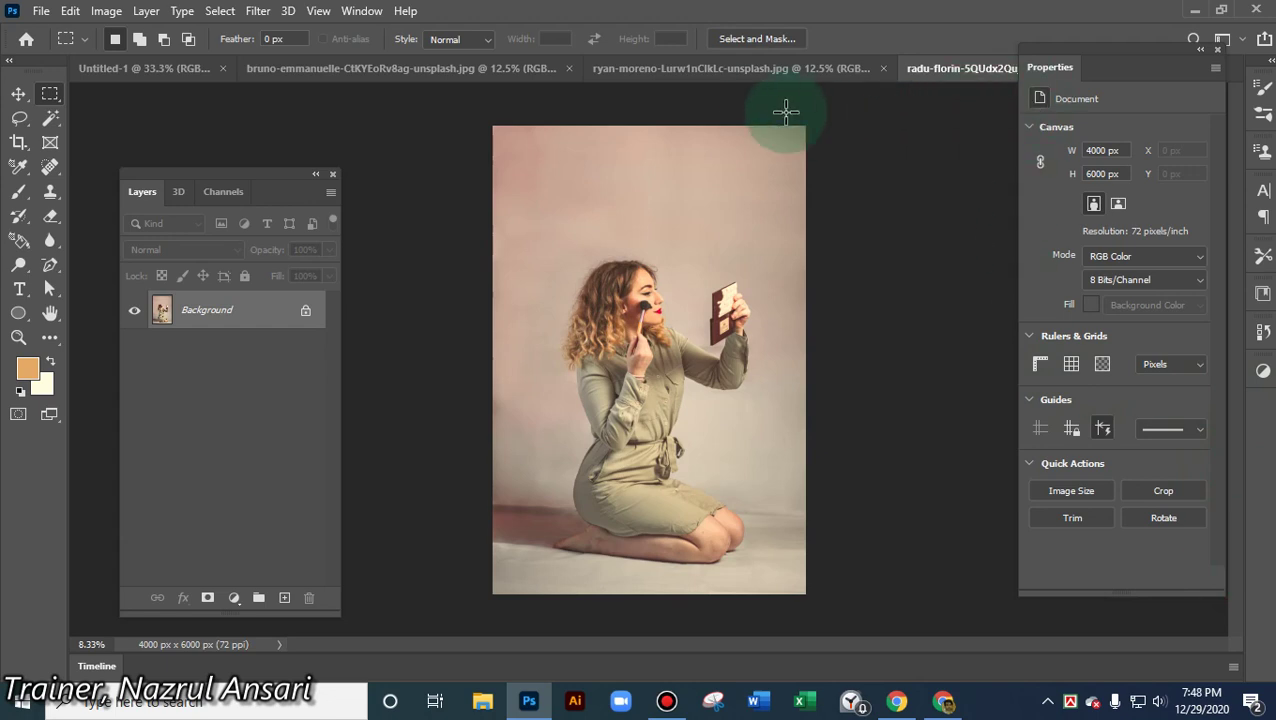
- Look through the other open documents and return to the photo of the kneeling woman
{"action": "left_click", "coordinate": [735, 70]}
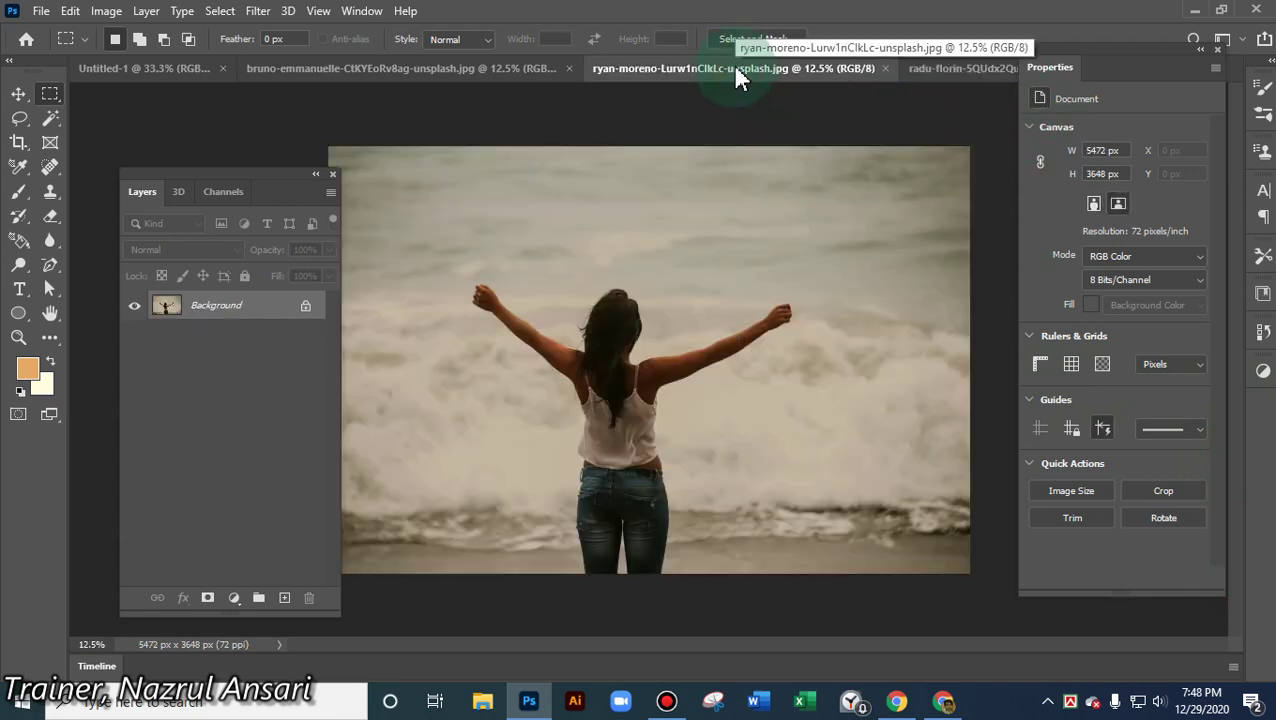
{"action": "left_click", "coordinate": [446, 69]}
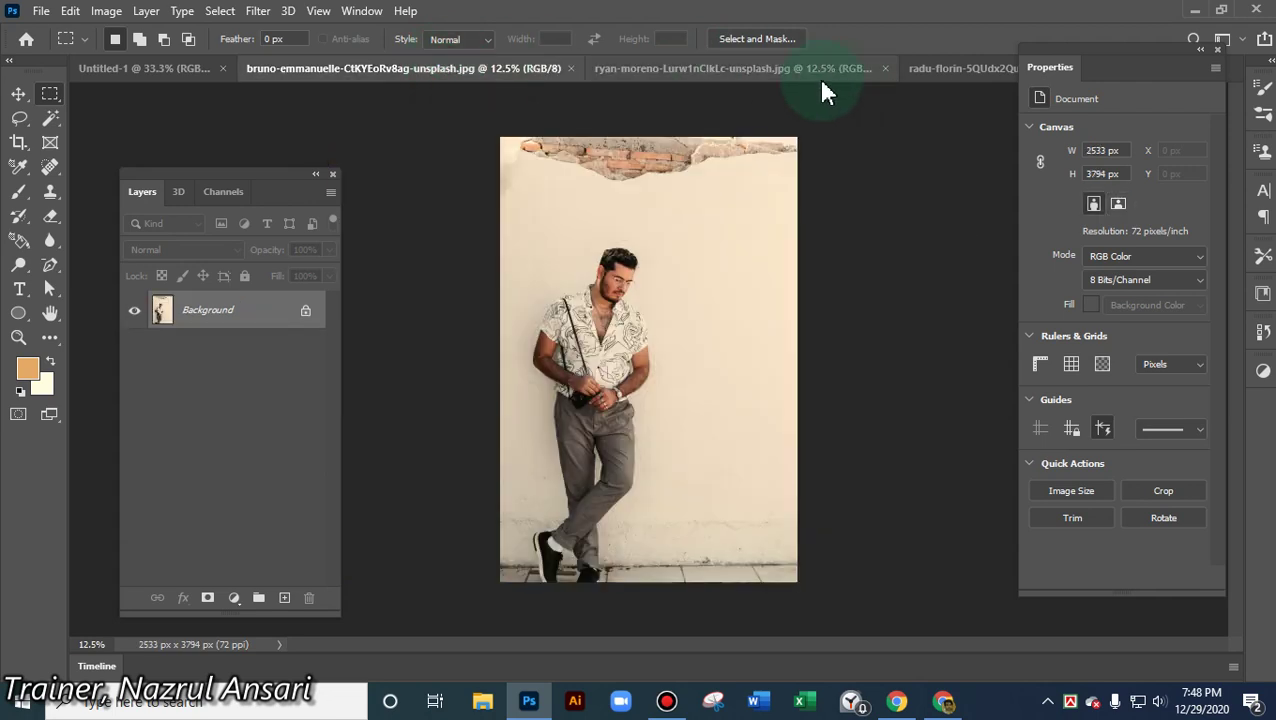
{"action": "left_click", "coordinate": [127, 68]}
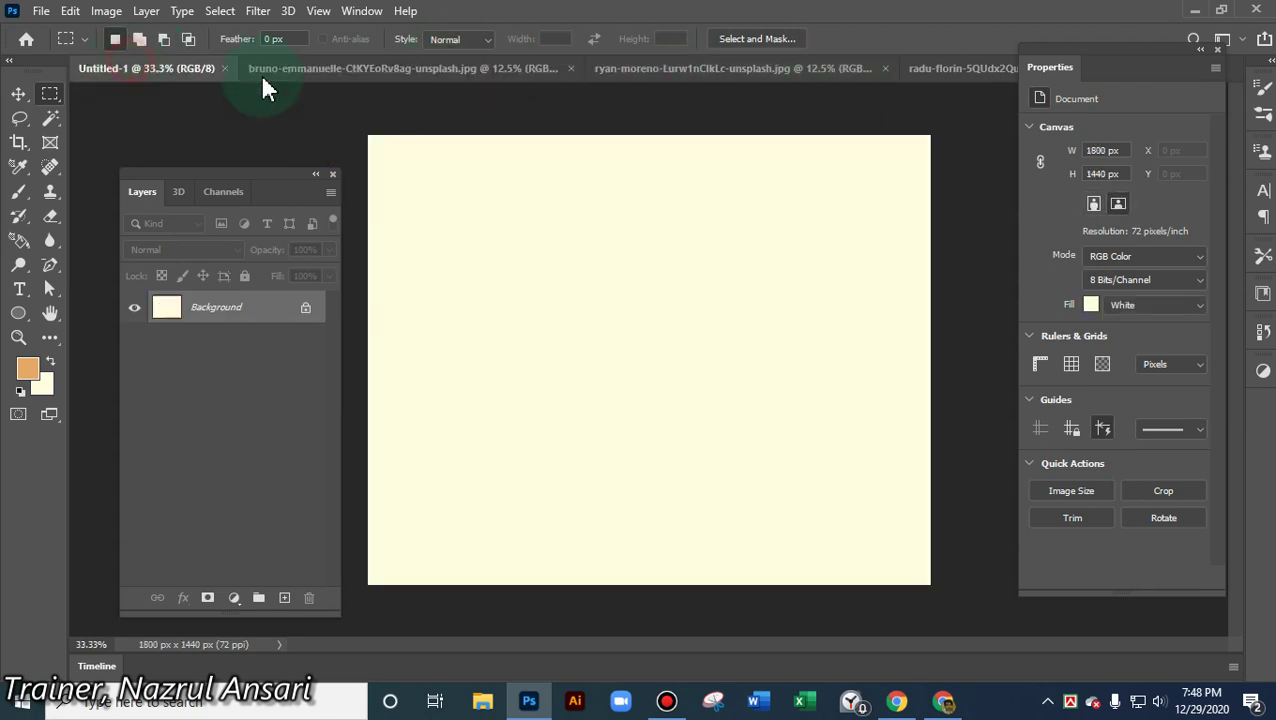
{"action": "left_click", "coordinate": [943, 69]}
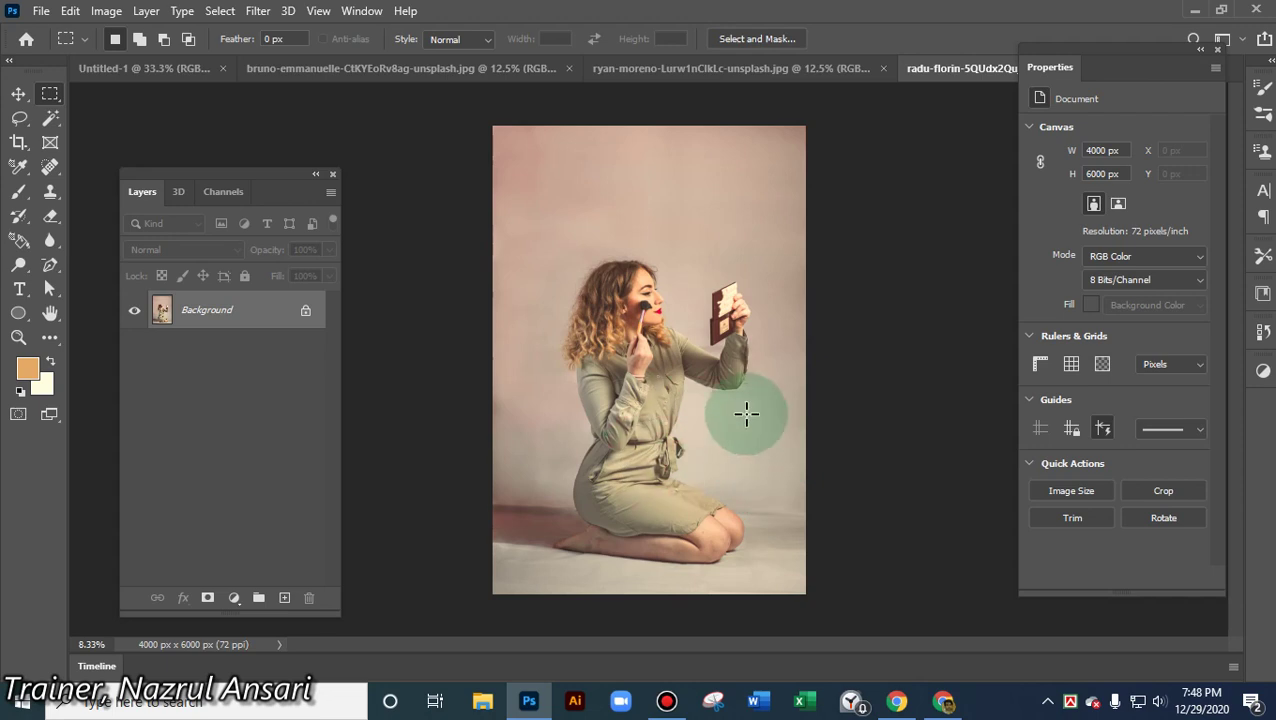
- Select the kneeling woman automatically using Select Subject with the Object Selection Tool
{"action": "scroll", "coordinate": [647, 347], "scroll_direction": "up", "scroll_amount": 2}
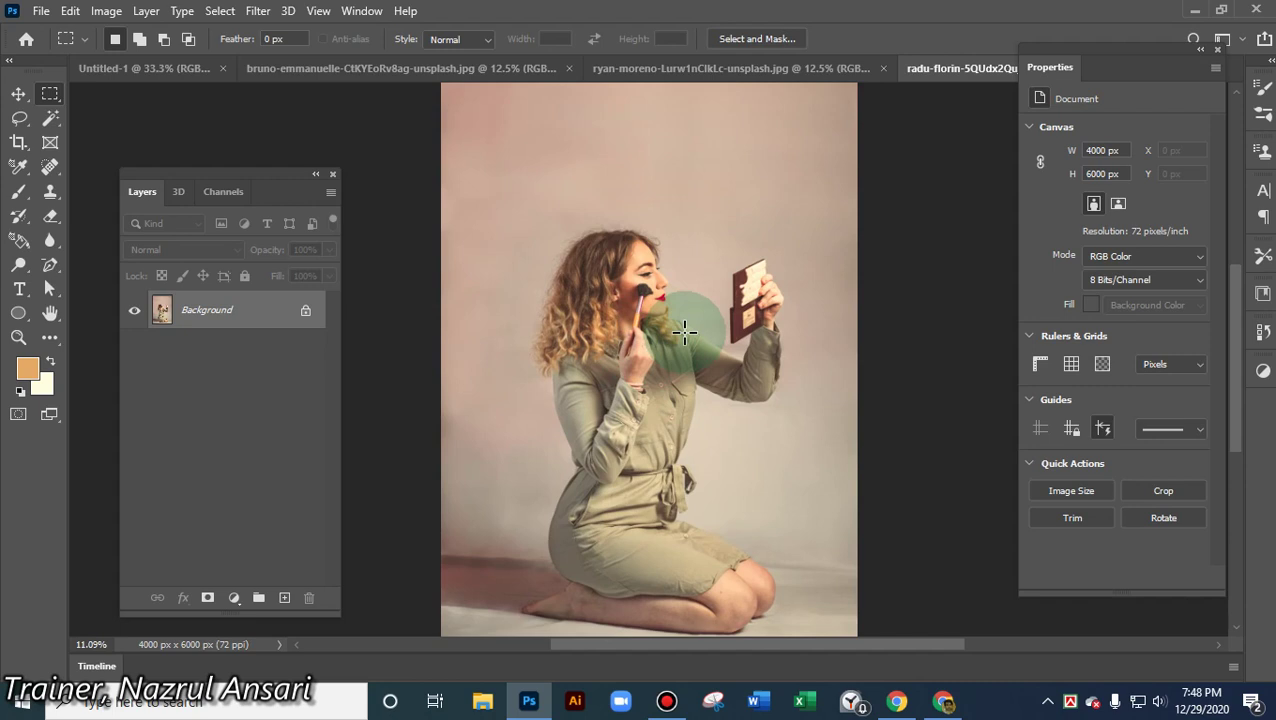
{"action": "left_click", "coordinate": [52, 118]}
{"action": "right_click", "coordinate": [55, 118]}
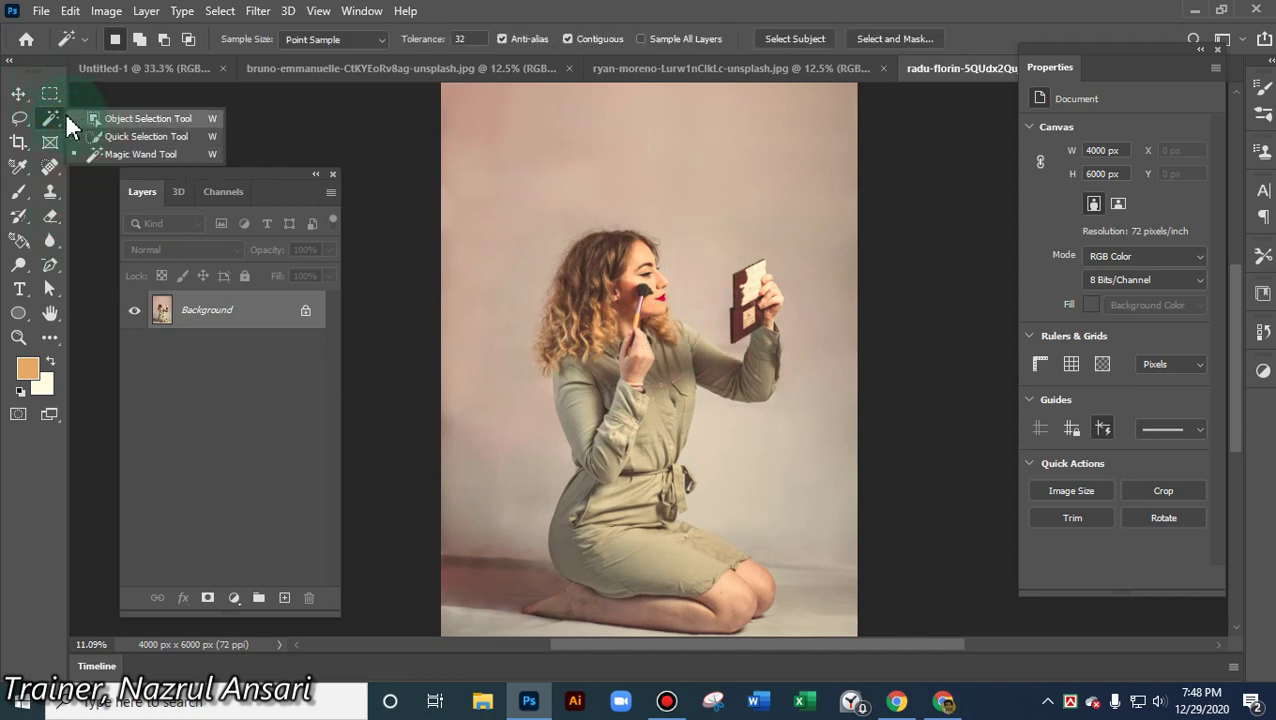
{"action": "left_click", "coordinate": [120, 117]}
{"action": "right_click", "coordinate": [54, 120]}
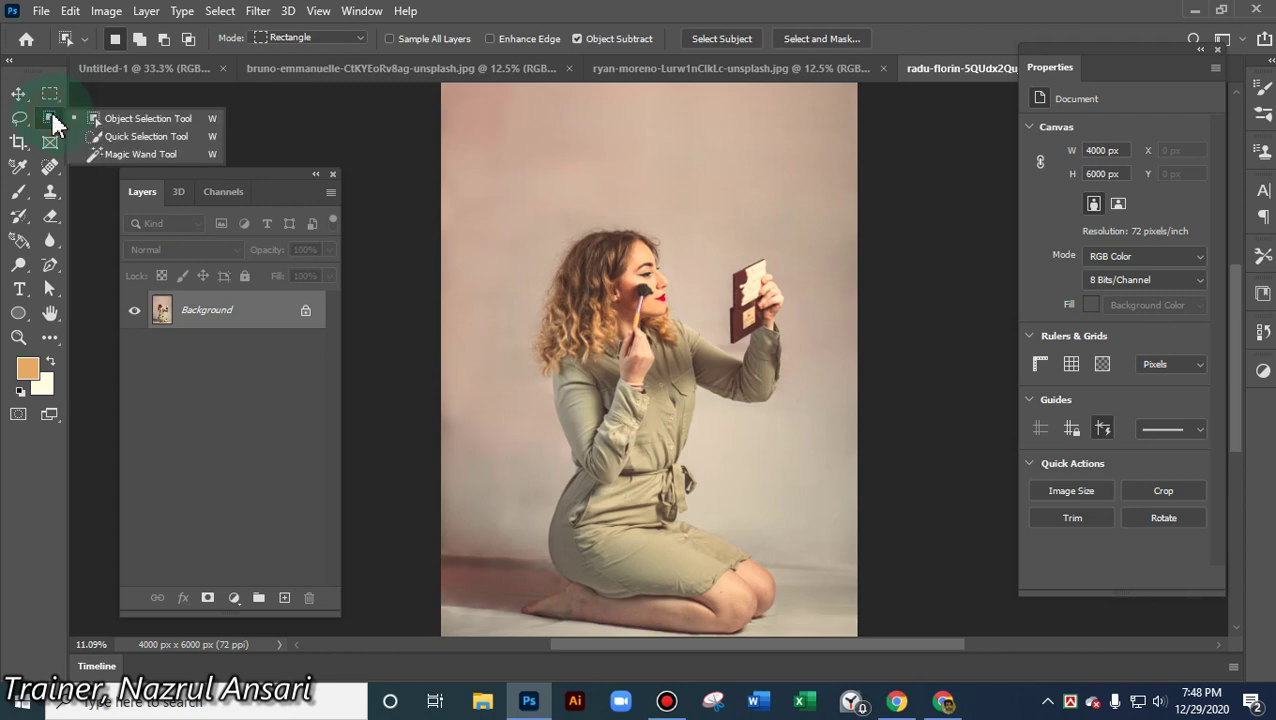
{"action": "left_click", "coordinate": [110, 118]}
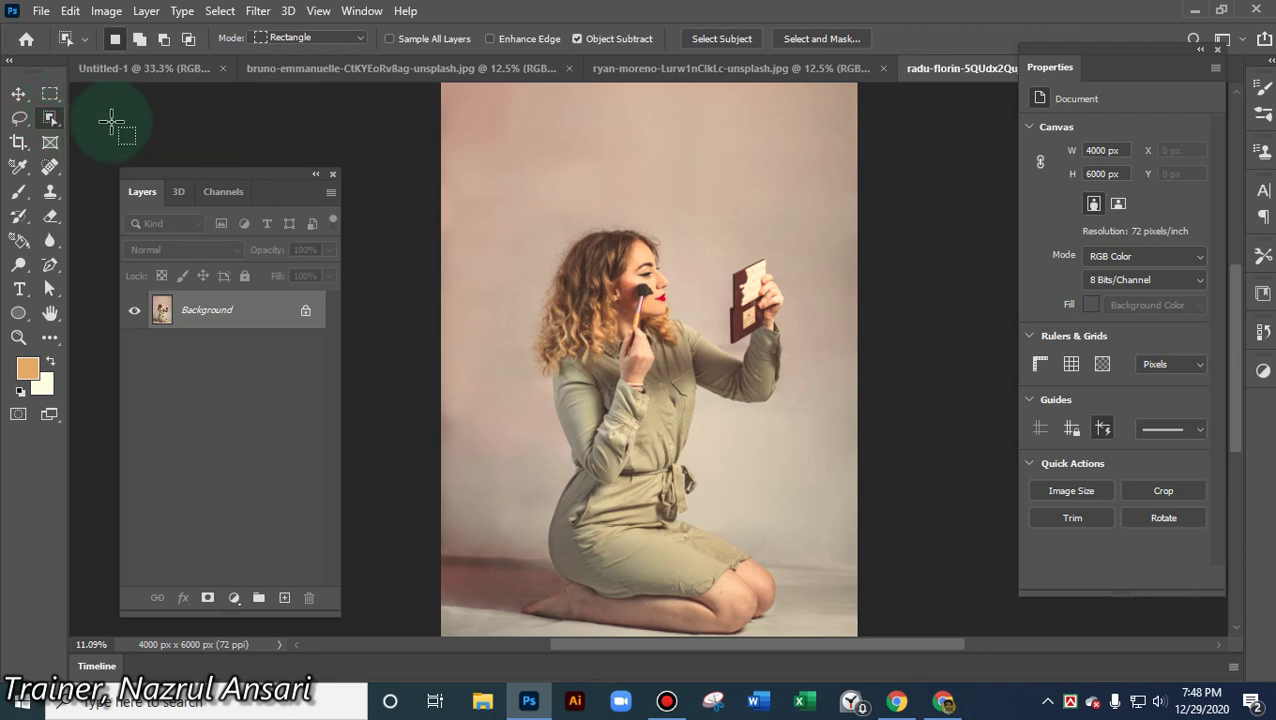
{"action": "left_click", "coordinate": [714, 40]}
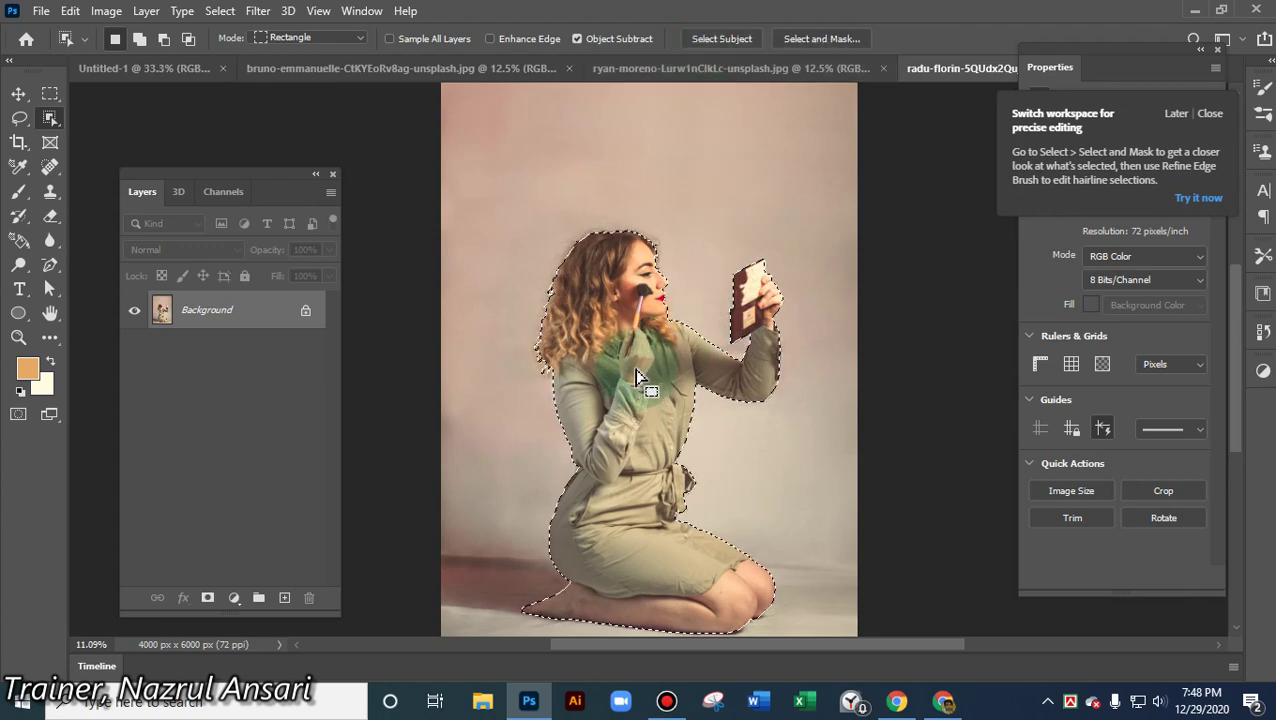
- Open the woman's selection in Select and Mask, inspect its edges around the hair, arms and dress, and accept it
{"action": "scroll", "coordinate": [634, 368], "scroll_direction": "up", "scroll_amount": 5}
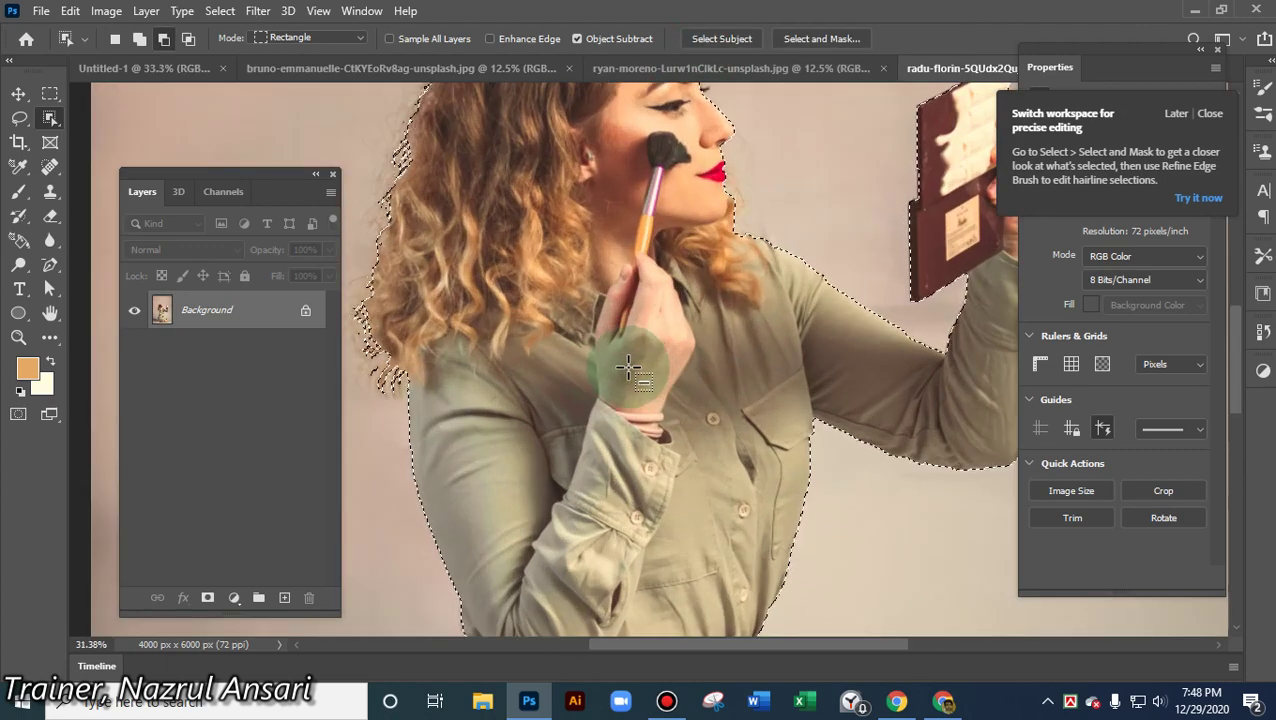
{"action": "scroll", "coordinate": [631, 368], "scroll_direction": "down", "scroll_amount": 3}
{"action": "scroll", "coordinate": [627, 368], "scroll_direction": "down", "scroll_amount": 1}
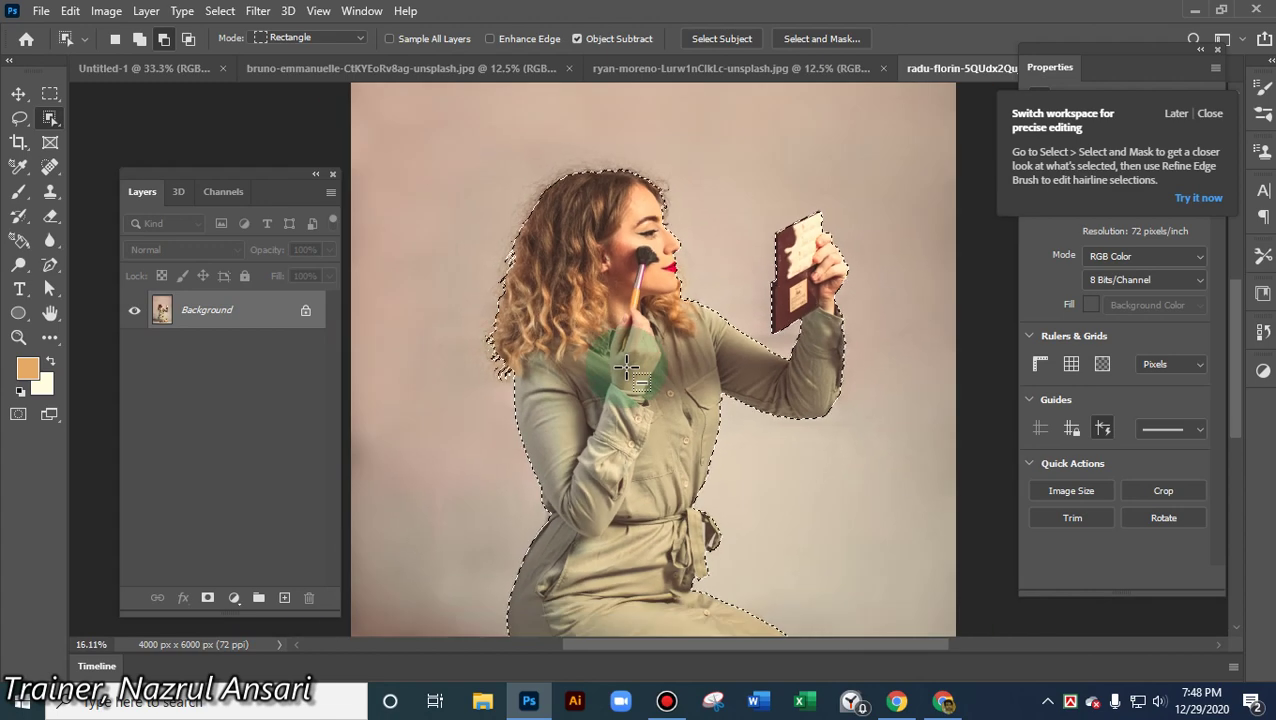
{"action": "left_click", "coordinate": [817, 42]}
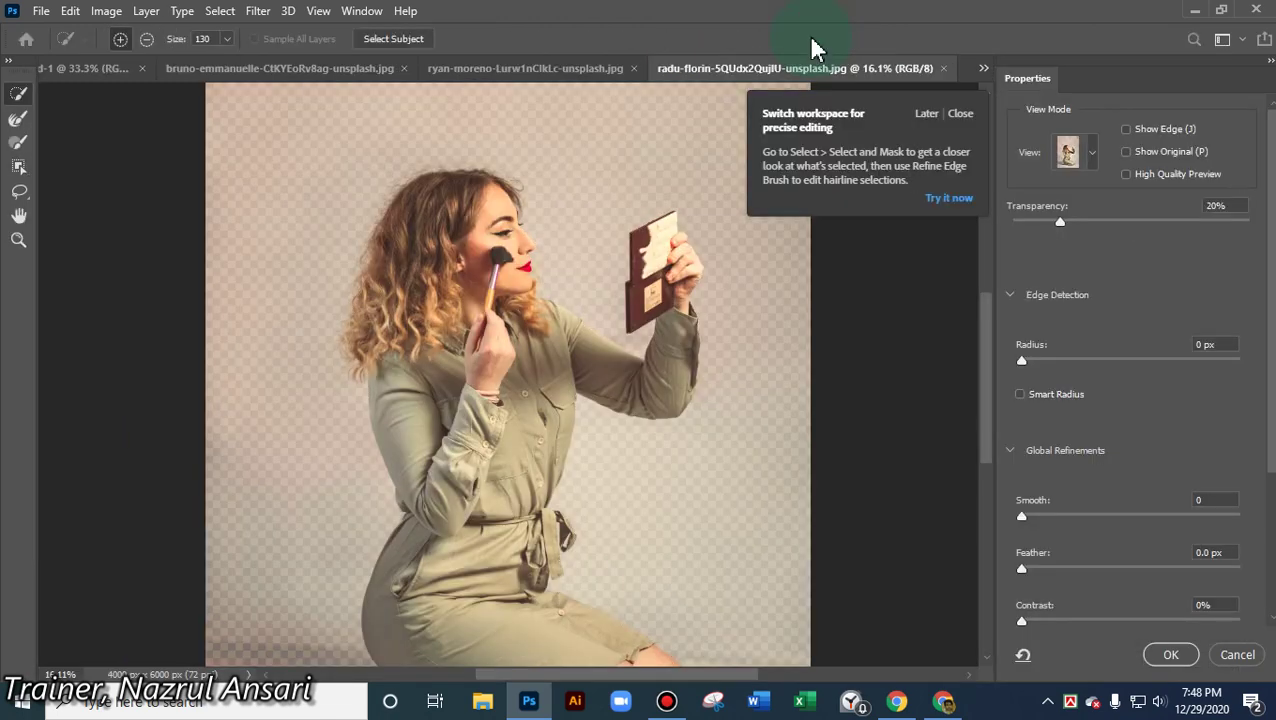
{"action": "scroll", "coordinate": [607, 392], "scroll_direction": "up", "scroll_amount": 4}
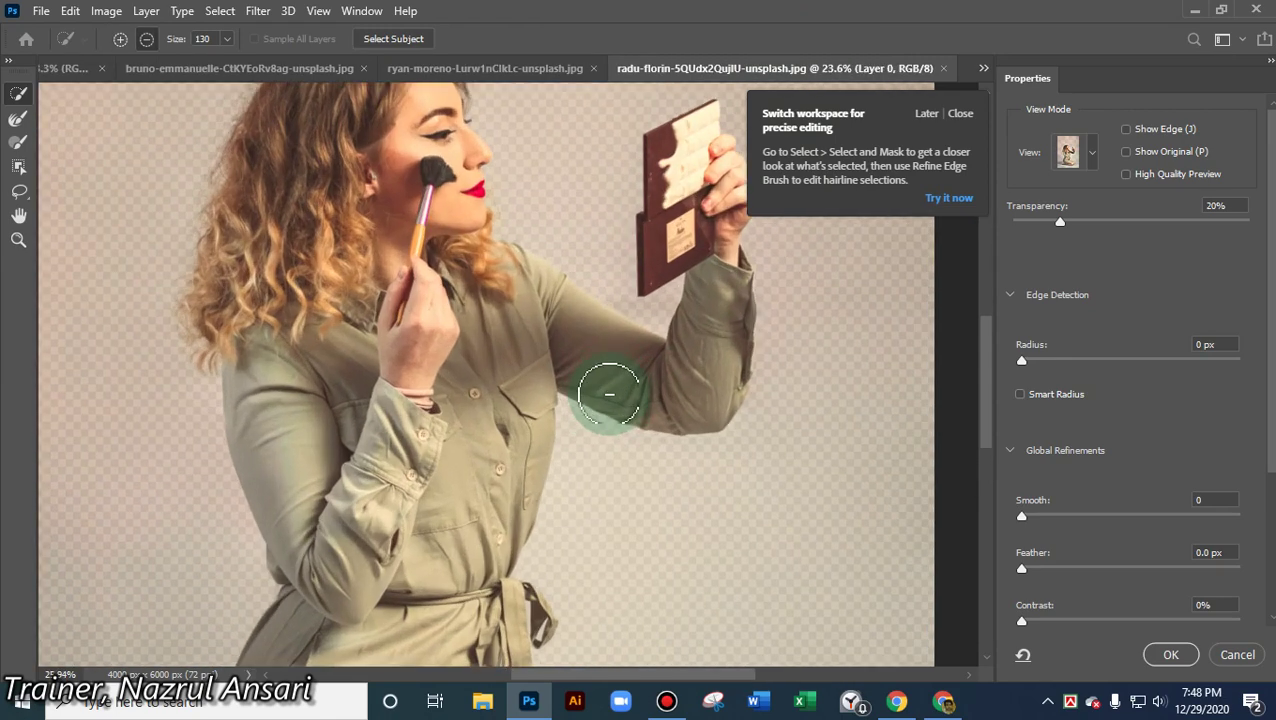
{"action": "left_click_drag", "start_coordinate": [420, 170], "coordinate": [668, 428]}
{"action": "scroll", "coordinate": [521, 421], "scroll_direction": "down", "scroll_amount": 15}
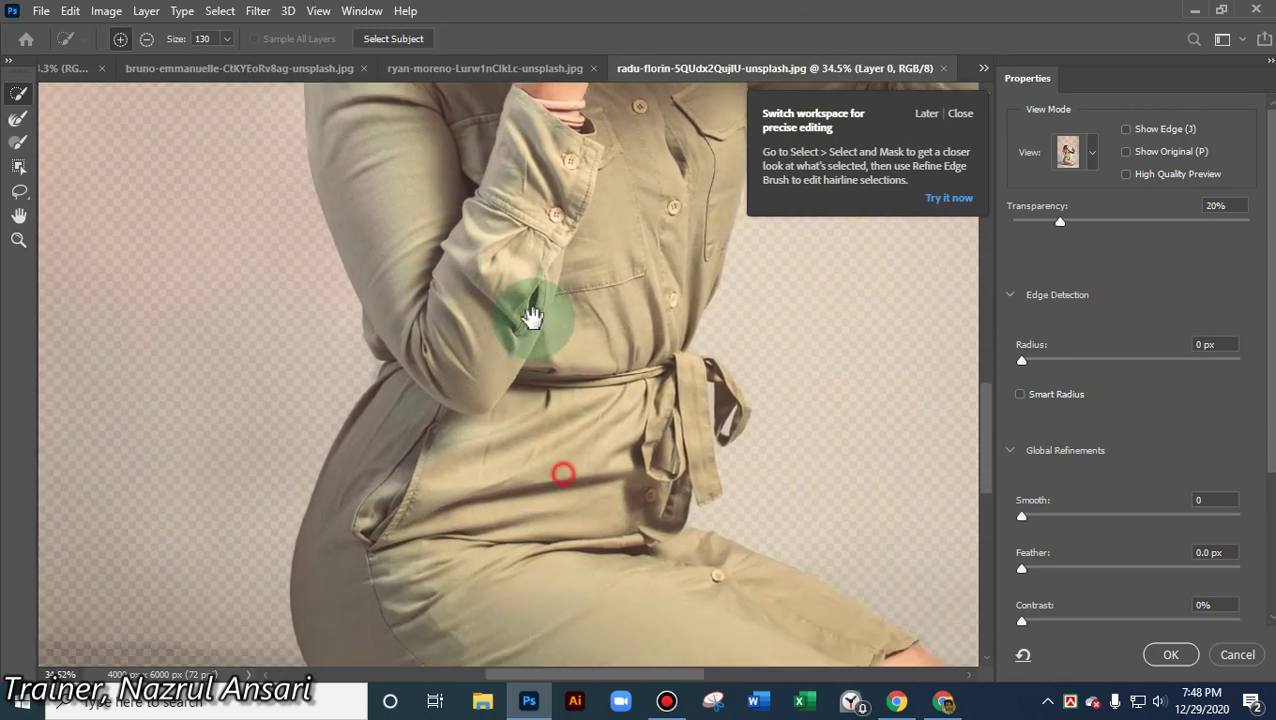
{"action": "scroll", "coordinate": [524, 309], "scroll_direction": "up", "scroll_amount": 15}
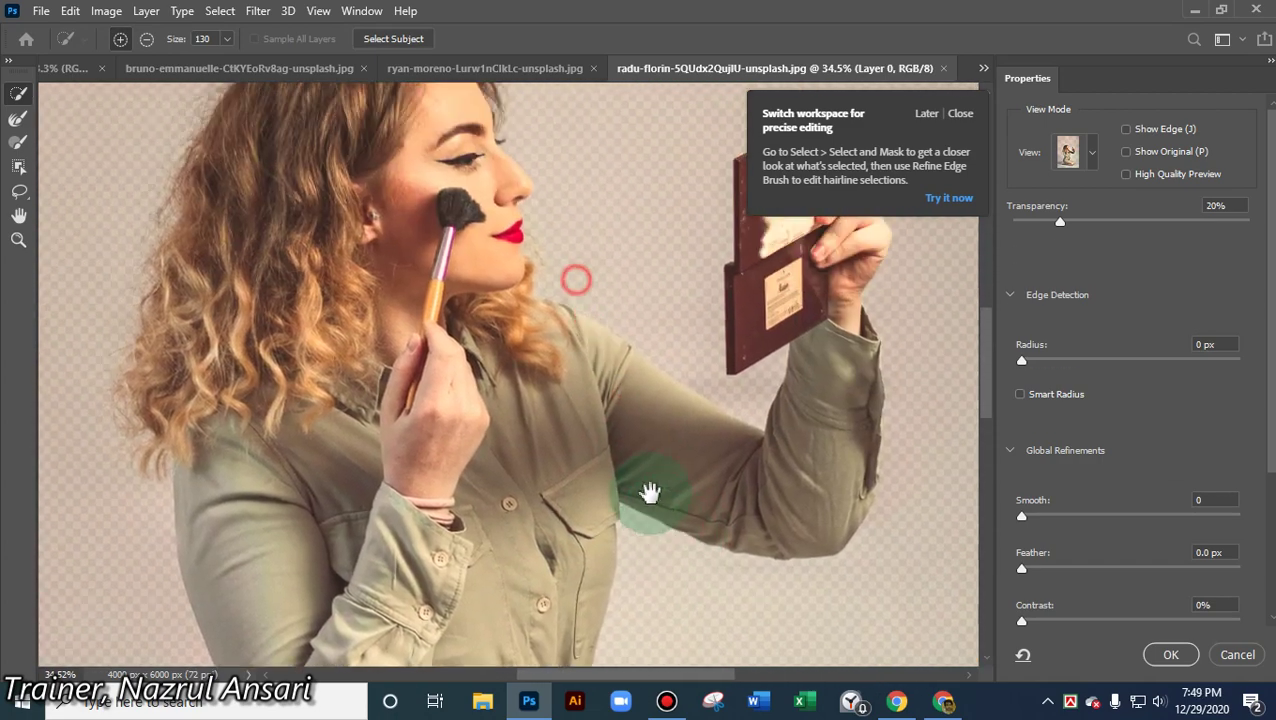
{"action": "mouse_move", "coordinate": [650, 492]}
{"action": "left_mouse_down"}
{"action": "mouse_move", "coordinate": [661, 547]}
{"action": "mouse_move", "coordinate": [723, 550]}
{"action": "mouse_move", "coordinate": [732, 530]}
{"action": "left_mouse_up"}
{"action": "left_click", "coordinate": [1170, 654]}
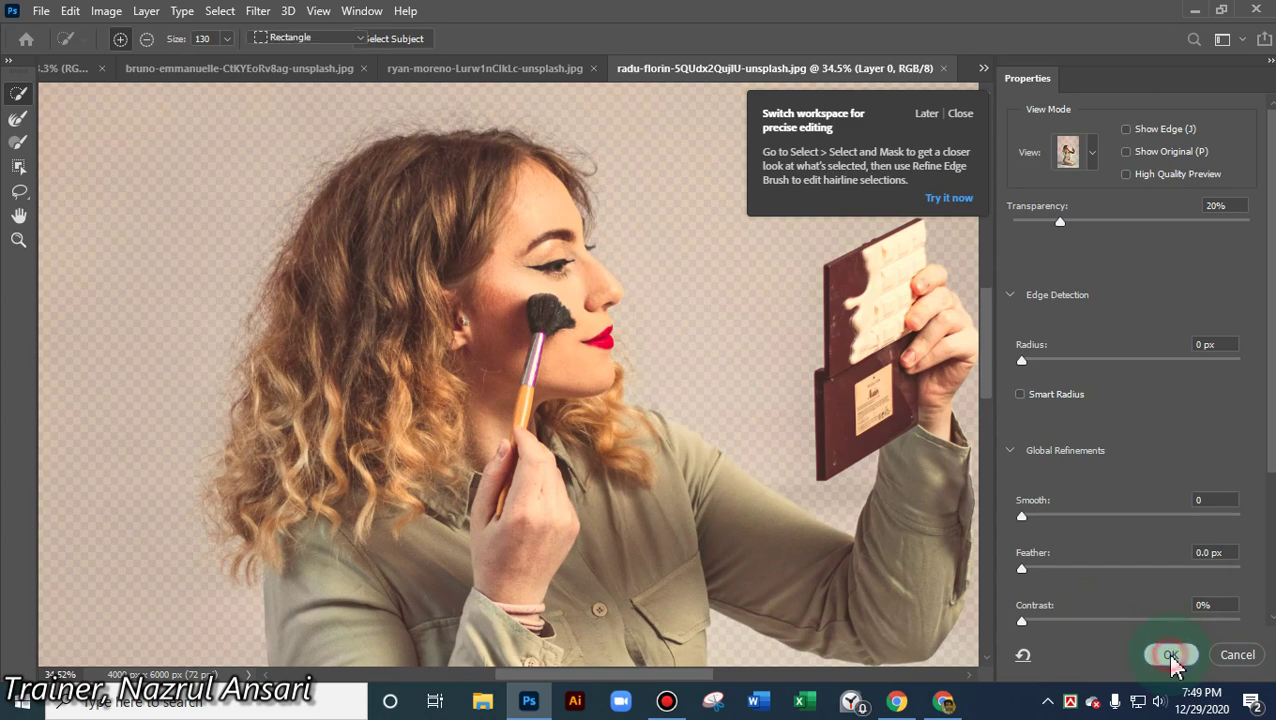
{"action": "left_click", "coordinate": [276, 178]}
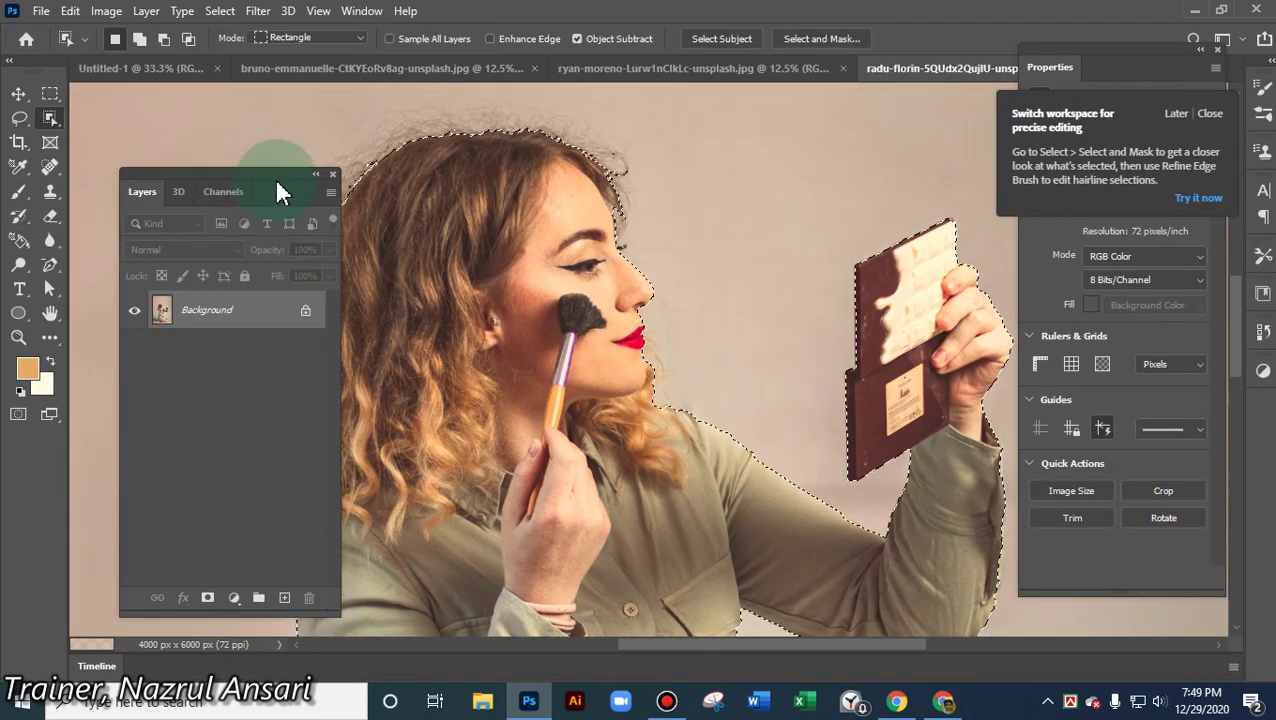
- Cut the selected kneeling woman out of the Background and paste her as a separate layer
{"action": "left_click_drag", "start_coordinate": [276, 178], "coordinate": [214, 136]}
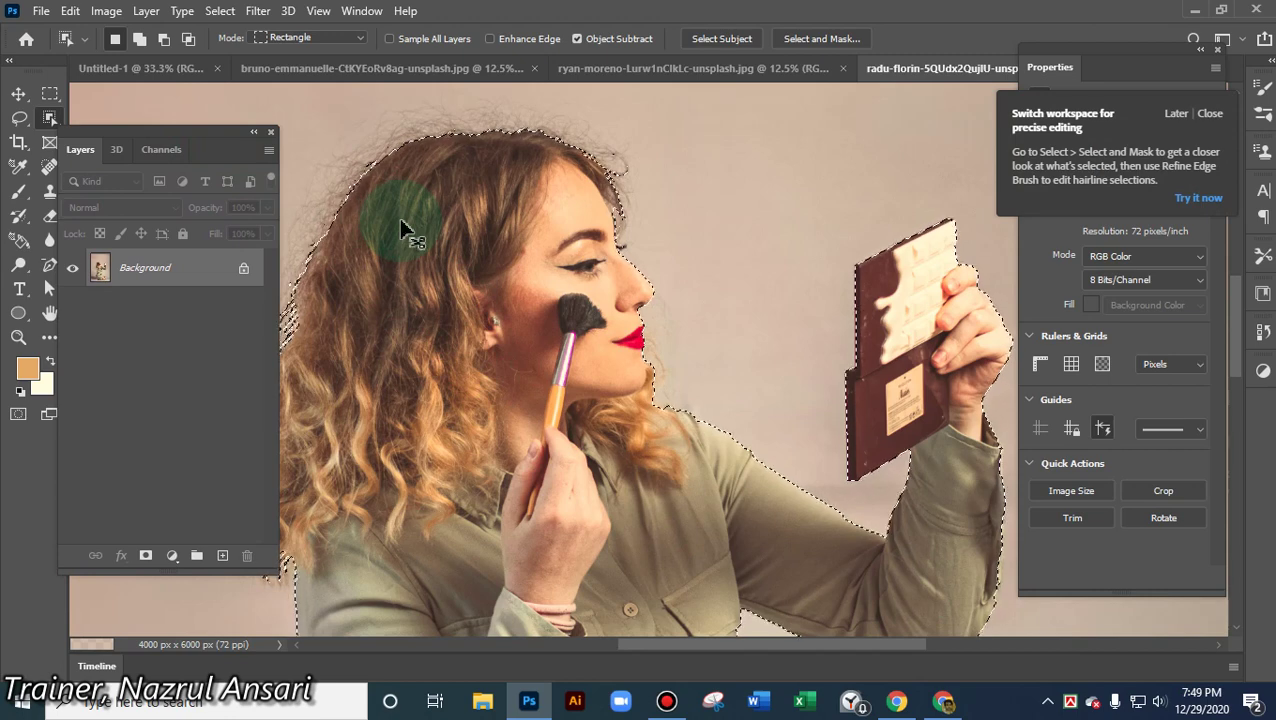
{"action": "key", "text": "ctrl+BackSpace"}
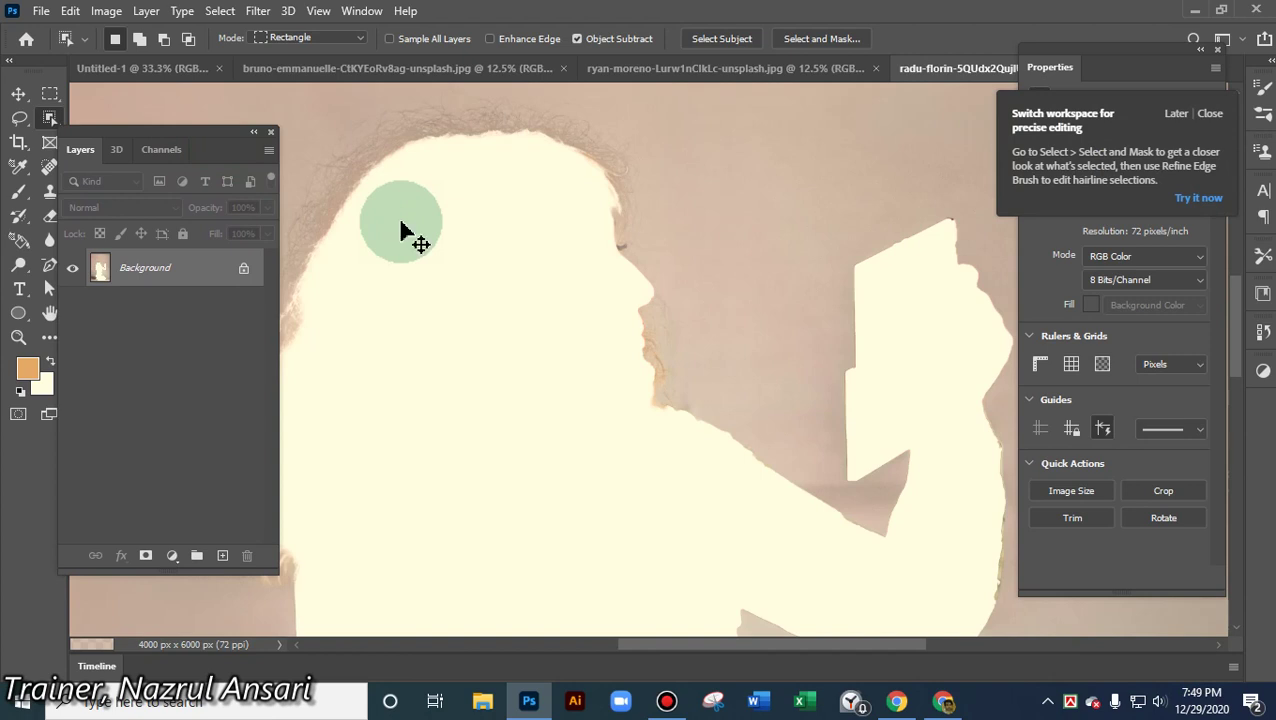
{"action": "key", "text": "ctrl+v"}
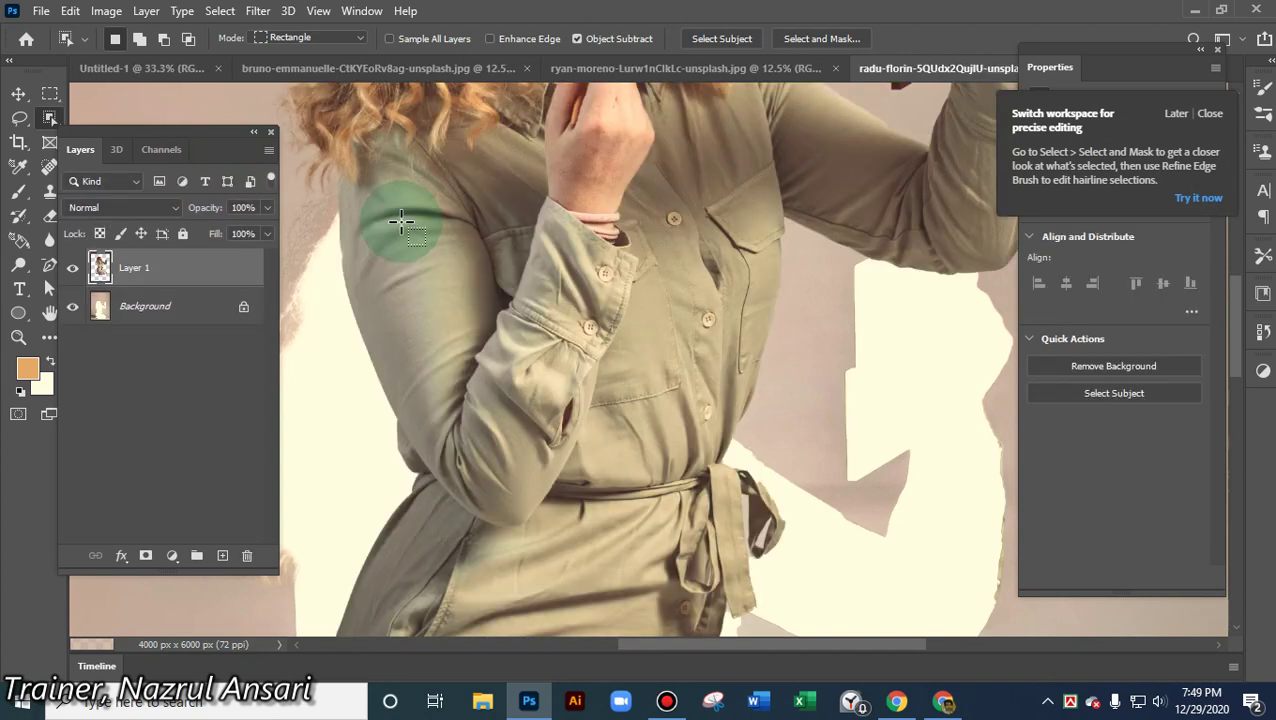
{"action": "key", "text": "ctrl+minus"}
{"action": "key", "text": "ctrl+minus"}
{"action": "key", "text": "ctrl+minus"}
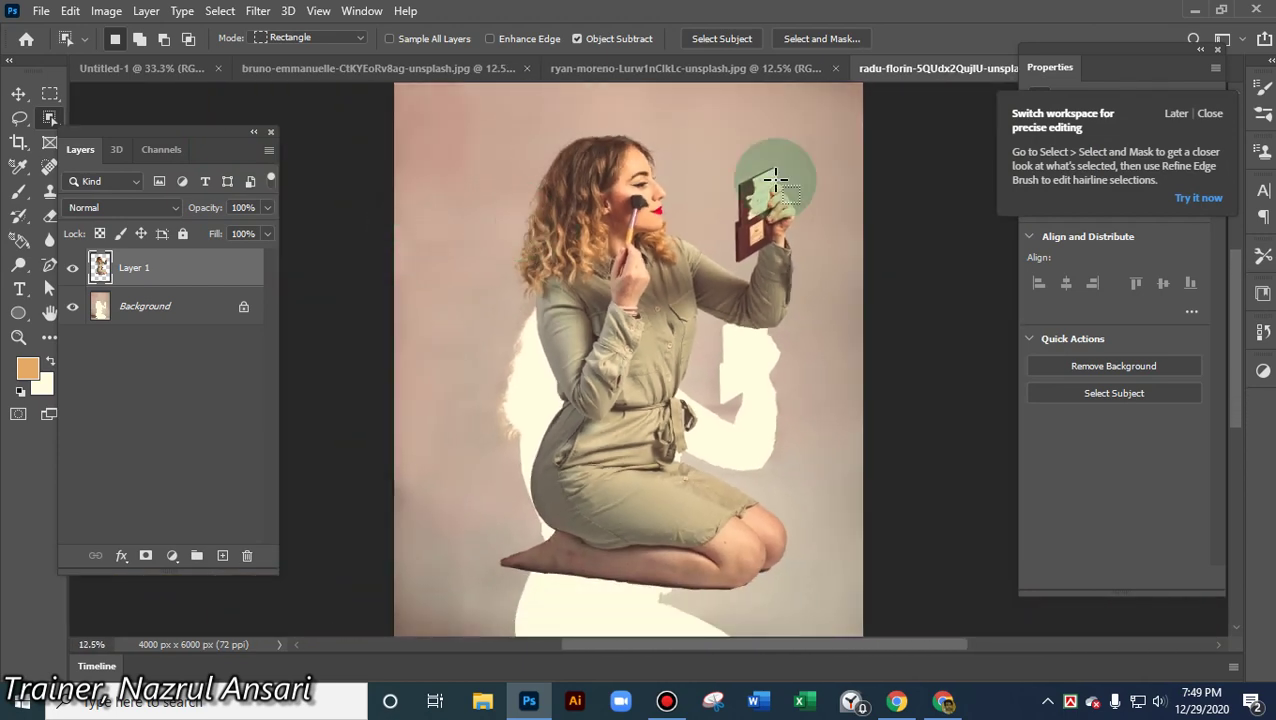
- Launch the QiPress application from the QiPress_v1.073 folder on the desktop and return to Photoshop
{"action": "left_click", "coordinate": [1194, 12]}
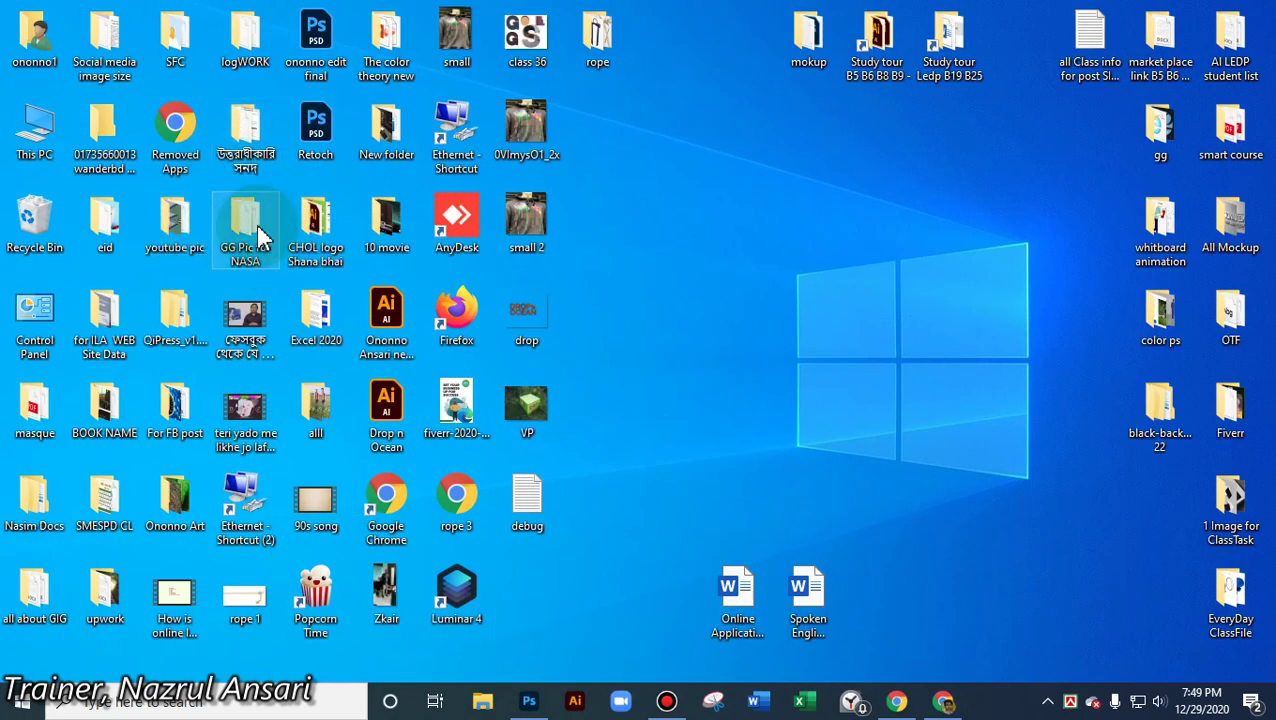
{"action": "left_click", "coordinate": [177, 330]}
{"action": "double_click", "coordinate": [177, 335]}
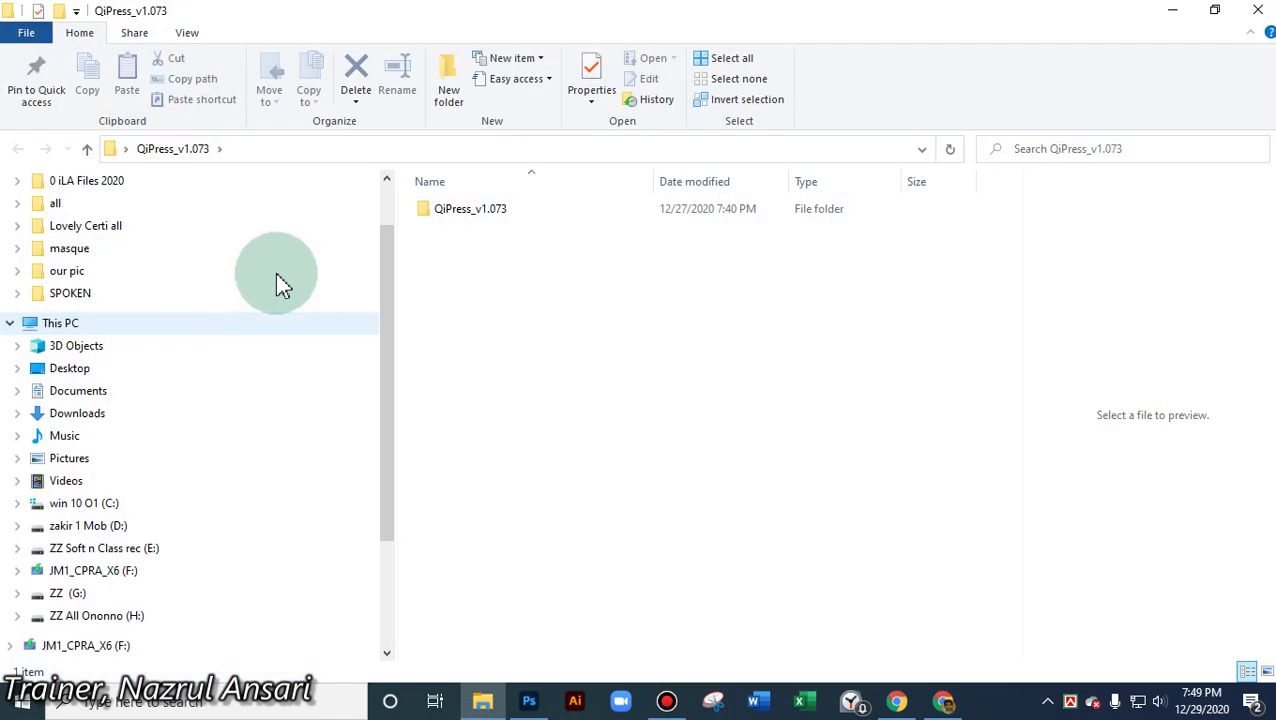
{"action": "double_click", "coordinate": [440, 208]}
{"action": "left_click", "coordinate": [452, 250]}
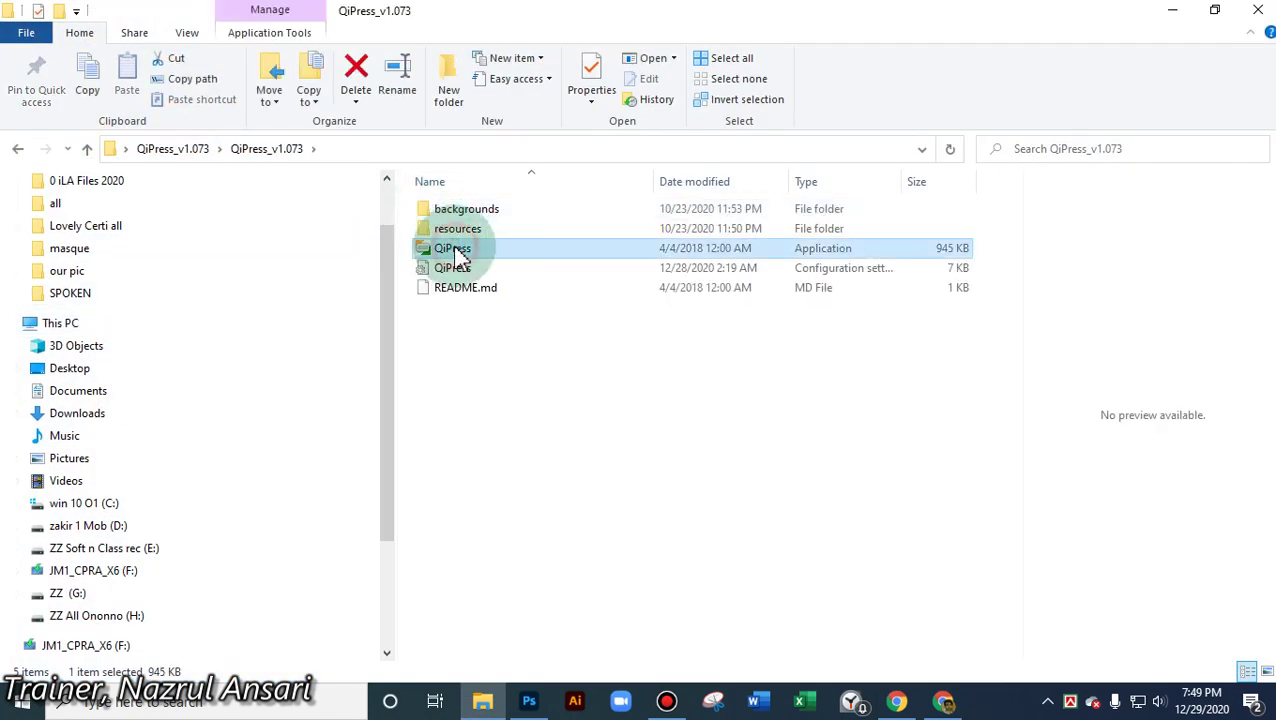
{"action": "left_click", "coordinate": [1258, 10]}
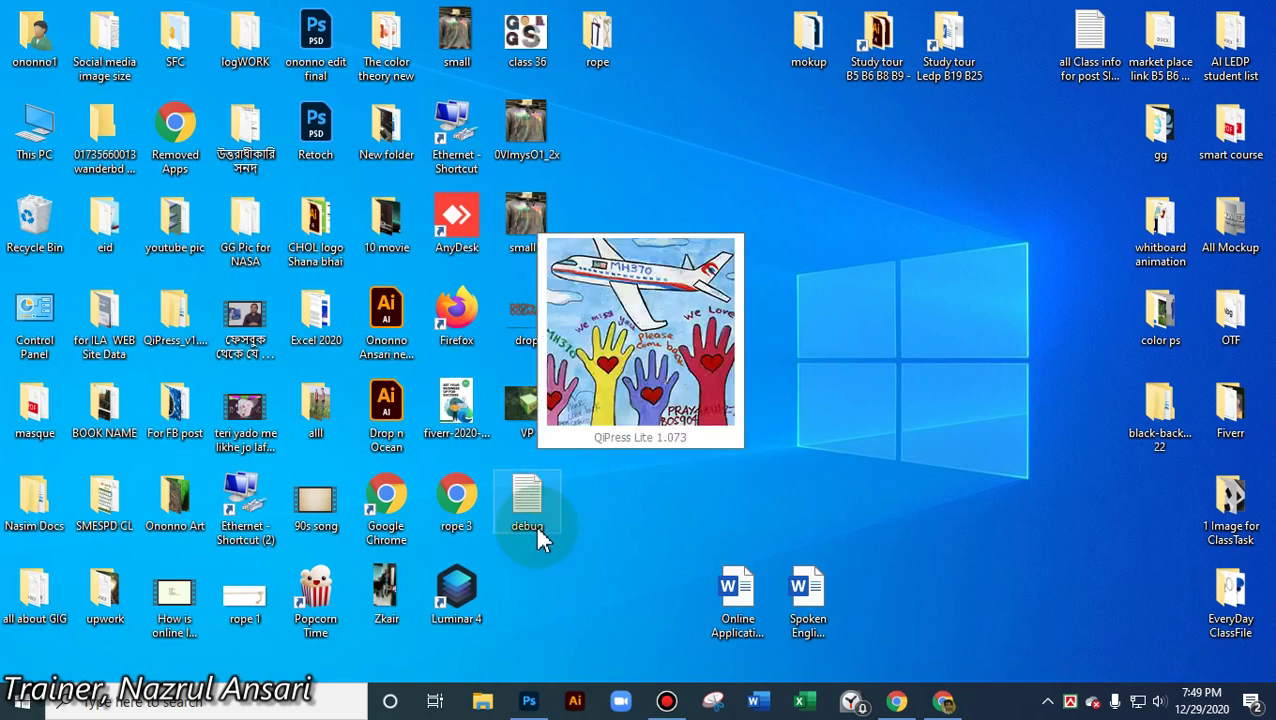
{"action": "left_click", "coordinate": [530, 702]}
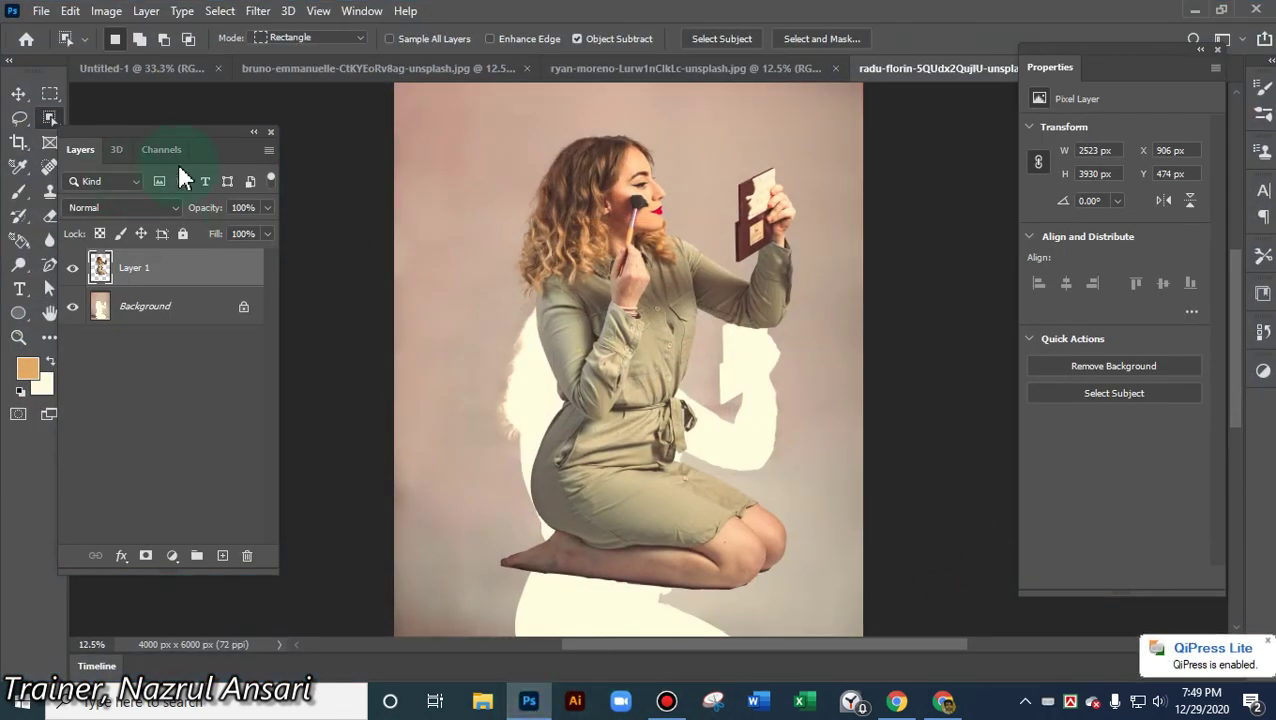
- Move the pasted woman over her blank silhouette at about X 739 px, Y 1674 px, and hide Layer 1
{"action": "left_click", "coordinate": [15, 95]}
{"action": "left_click_drag", "start_coordinate": [614, 205], "coordinate": [598, 356]}
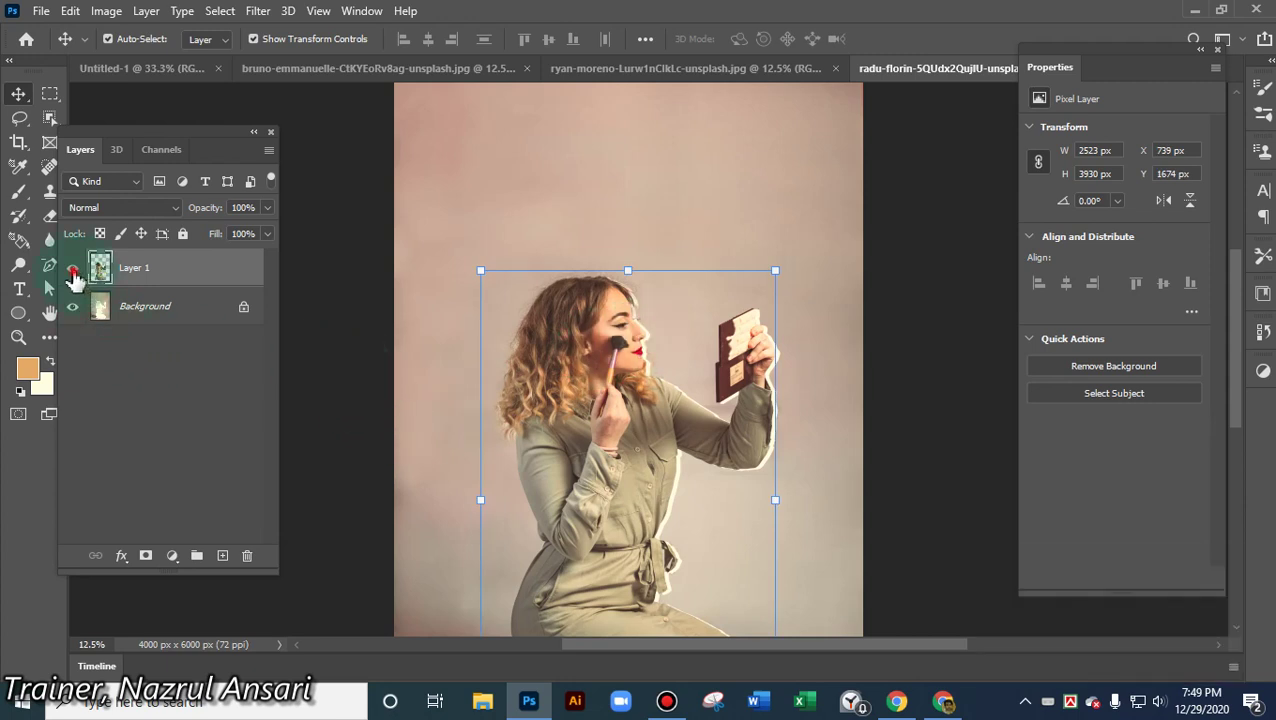
{"action": "left_click", "coordinate": [72, 270]}
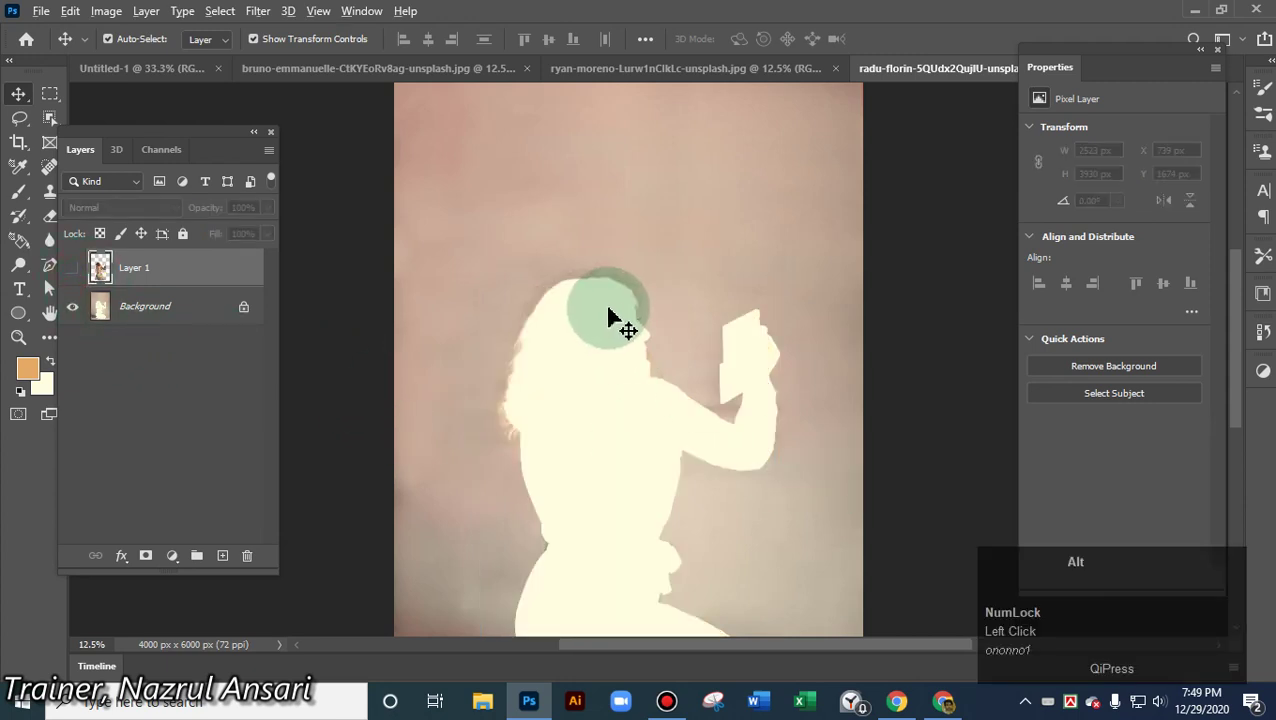
{"action": "scroll", "coordinate": [612, 315], "scroll_direction": "down", "scroll_amount": 3}
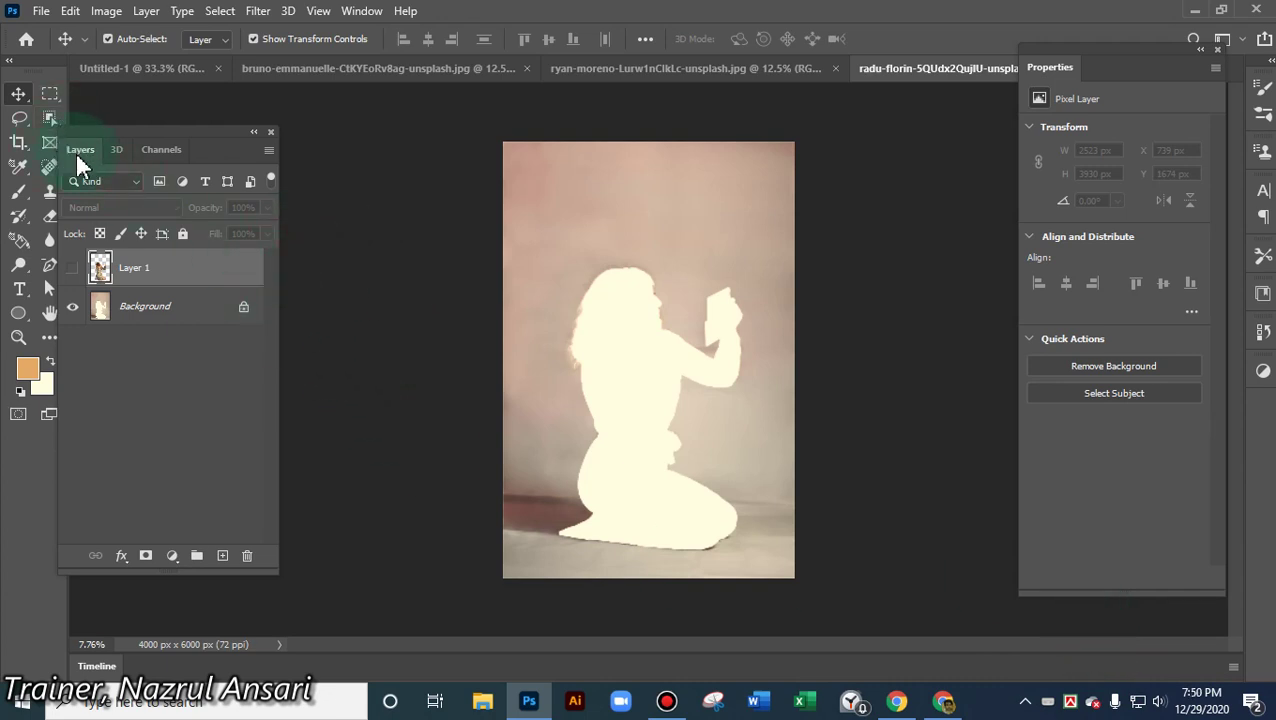
{"action": "left_click_drag", "start_coordinate": [165, 148], "coordinate": [249, 133]}
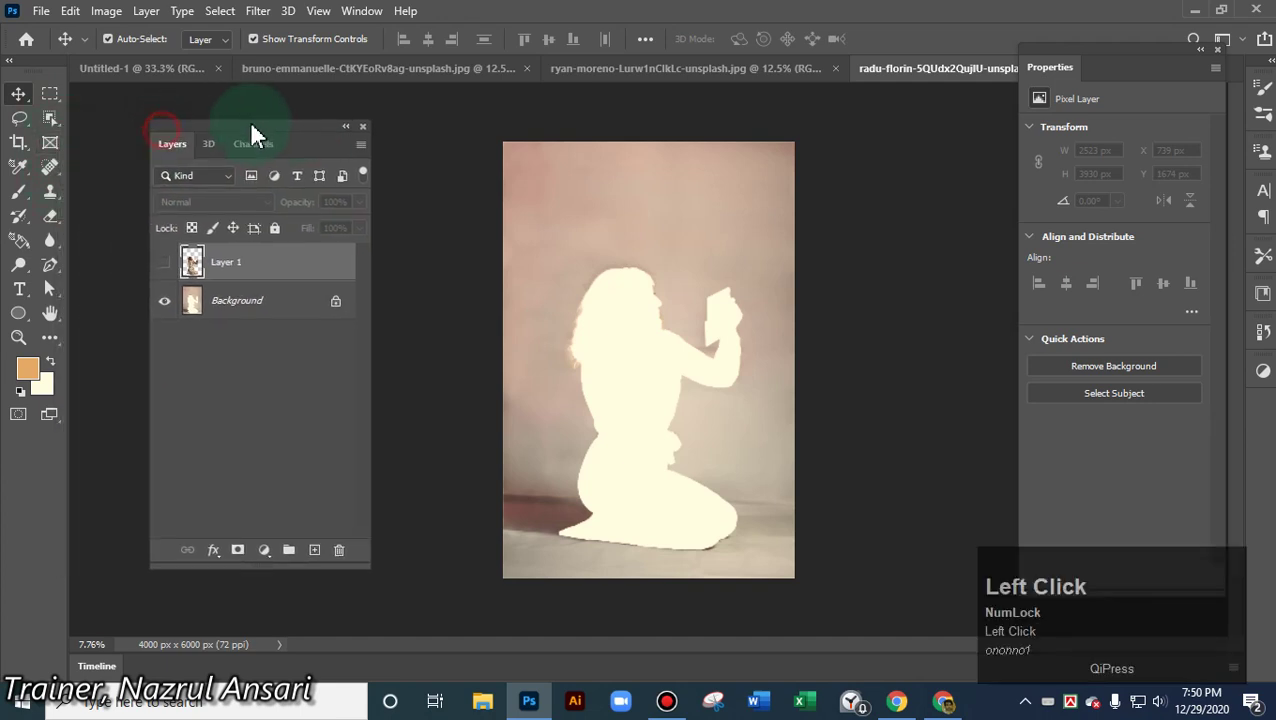
- Try to select the blank silhouette with the Quick Selection Tool, and undo everything back to the woman's original selection
{"action": "left_click", "coordinate": [48, 119]}
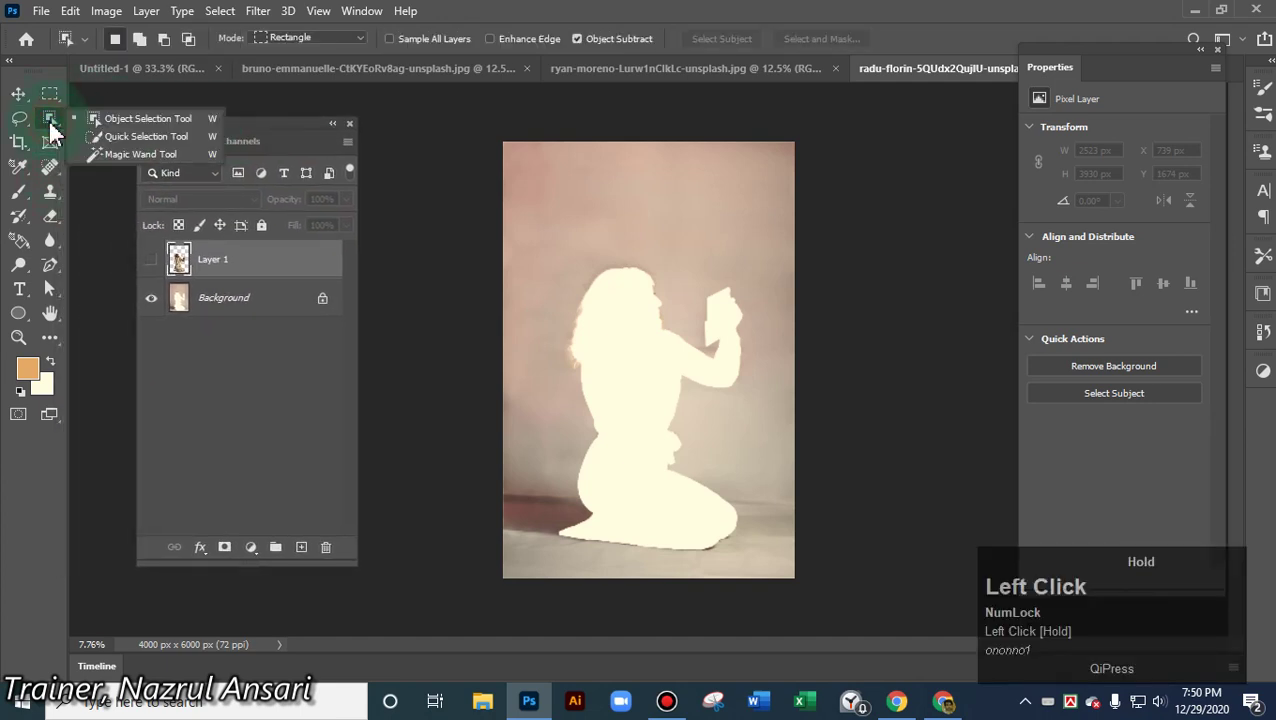
{"action": "left_click", "coordinate": [122, 136]}
{"action": "mouse_move", "coordinate": [625, 331]}
{"action": "left_mouse_down"}
{"action": "mouse_move", "coordinate": [701, 530]}
{"action": "mouse_move", "coordinate": [677, 477]}
{"action": "left_mouse_up"}
{"action": "mouse_move", "coordinate": [598, 293]}
{"action": "left_mouse_down"}
{"action": "mouse_move", "coordinate": [597, 370]}
{"action": "mouse_move", "coordinate": [598, 333]}
{"action": "mouse_move", "coordinate": [735, 288]}
{"action": "left_mouse_up"}
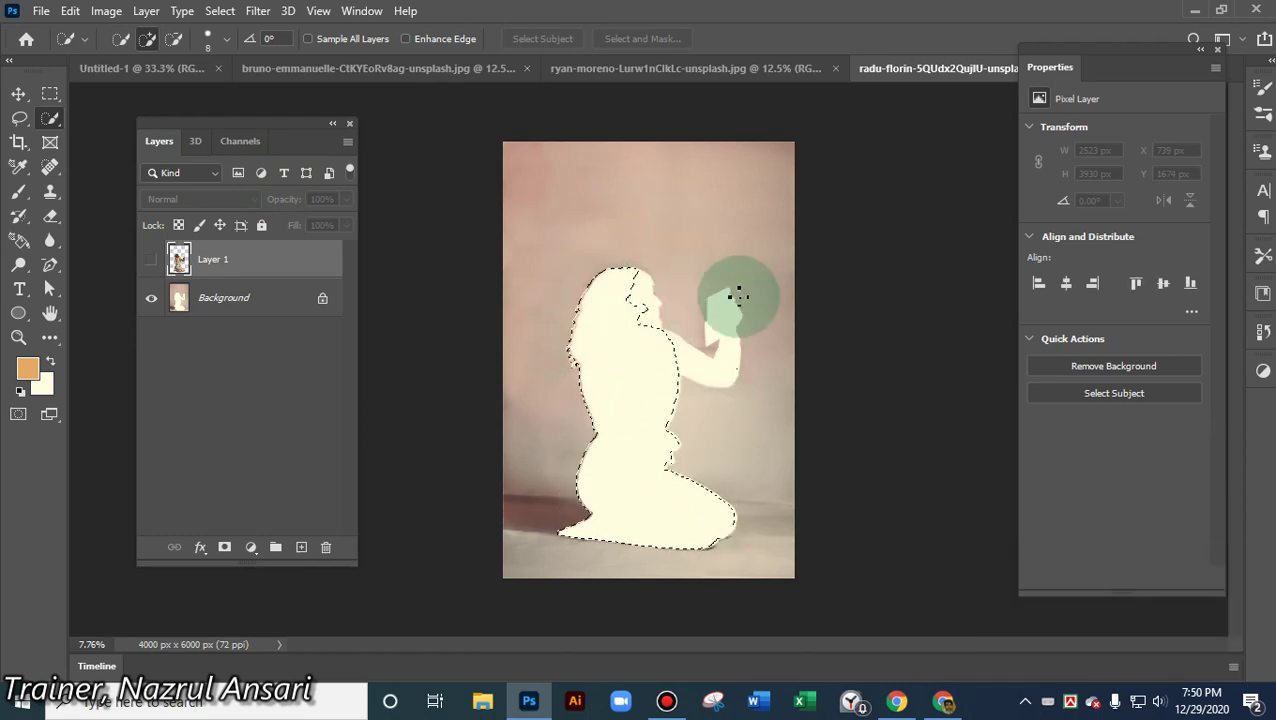
{"action": "key", "text": "ctrl+d"}
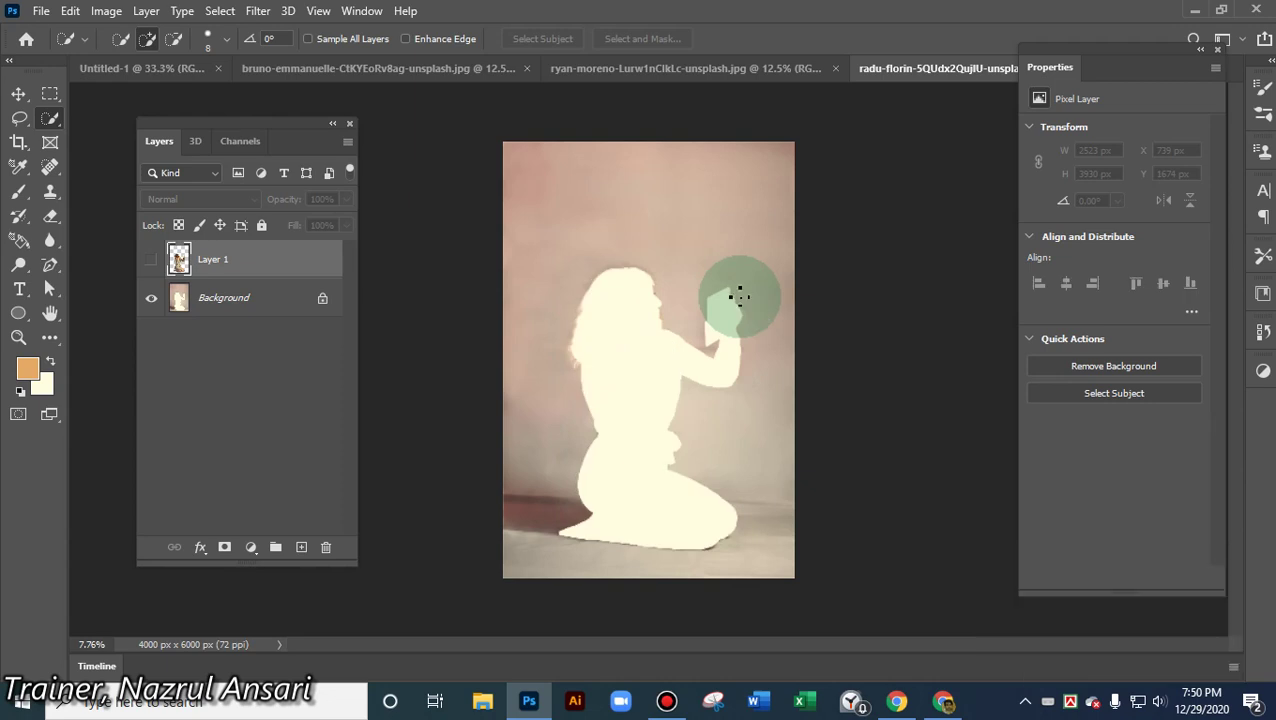
{"action": "key", "text": "ctrl+z"}
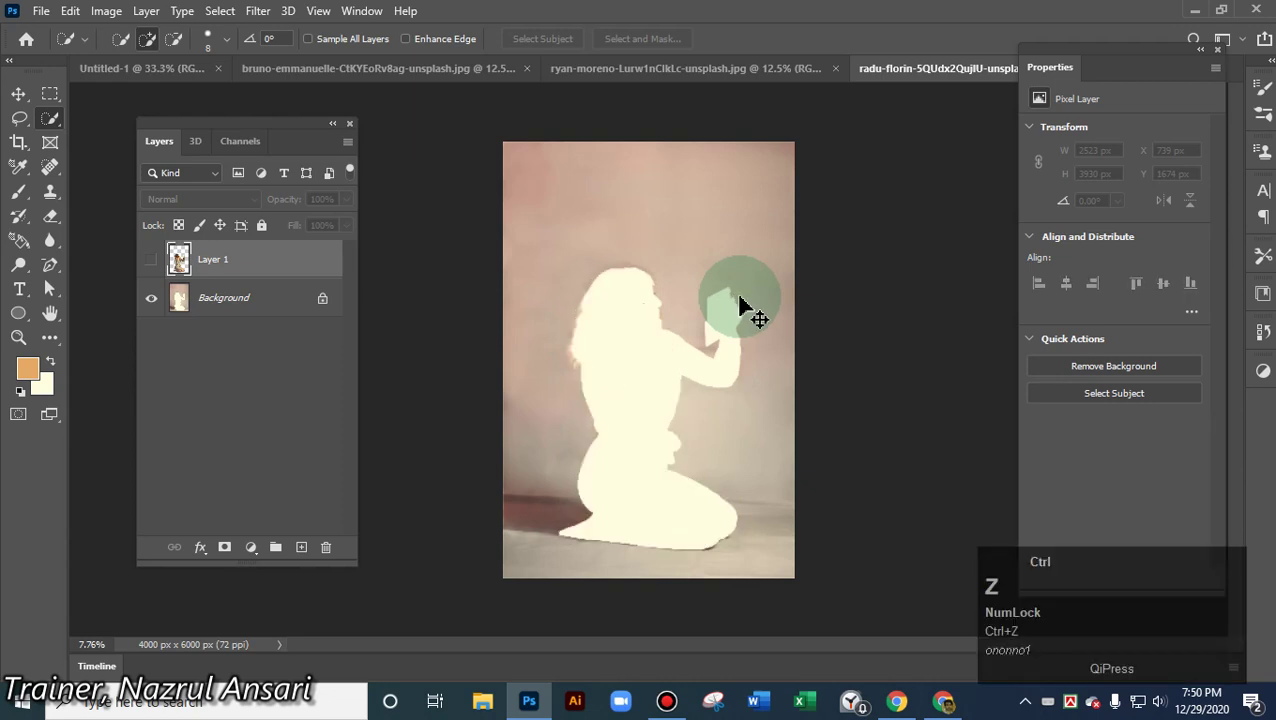
{"action": "key", "text": "ctrl+z"}
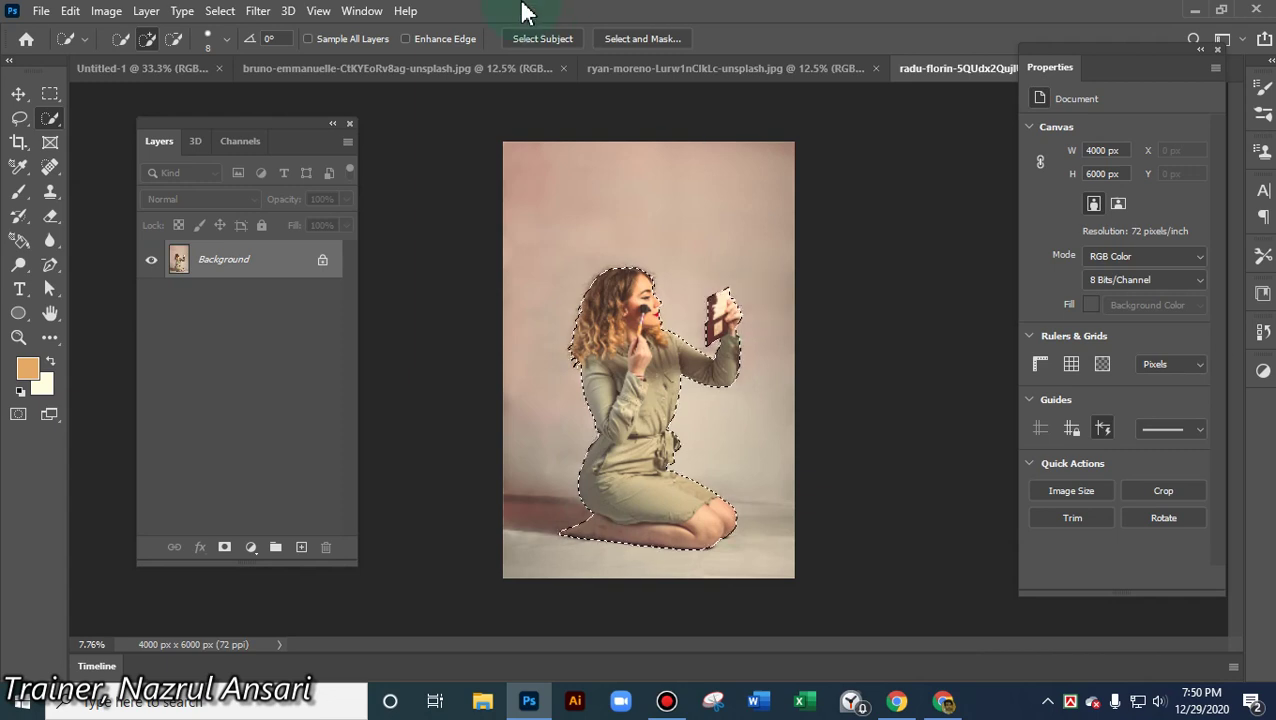
- Copy the selected woman onto a new layer above the Background
{"action": "left_click", "coordinate": [301, 550]}
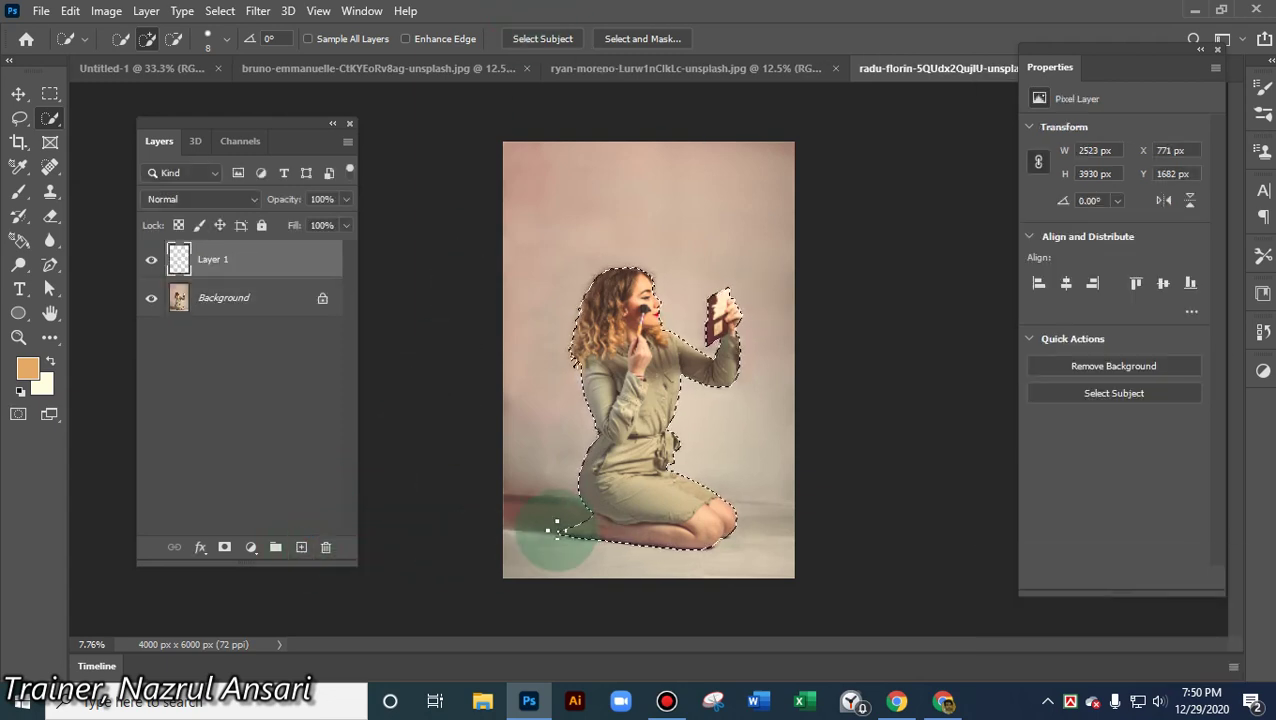
{"action": "key", "text": "ctrl"}
{"action": "key", "text": "ctrl+v"}
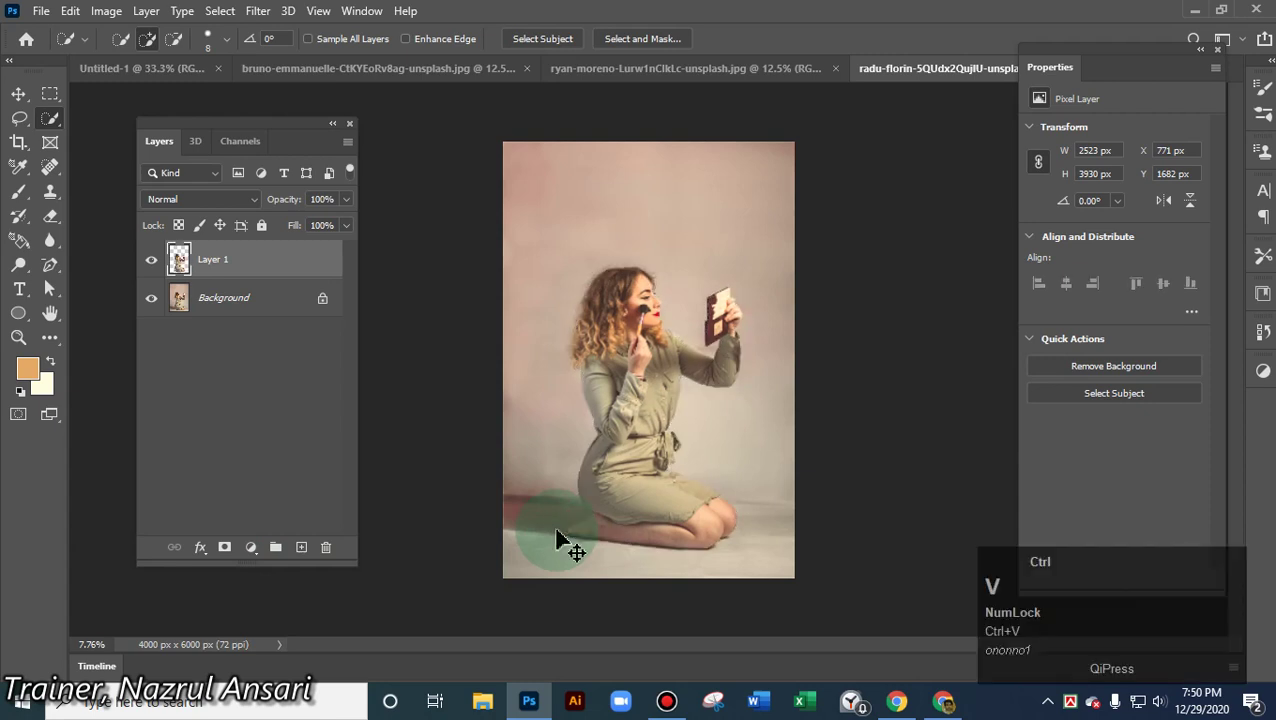
- Select the woman on the Background layer with Select Subject and fill the selection with Content-Aware at 100% opacity in Normal mode
{"action": "left_click", "coordinate": [221, 307]}
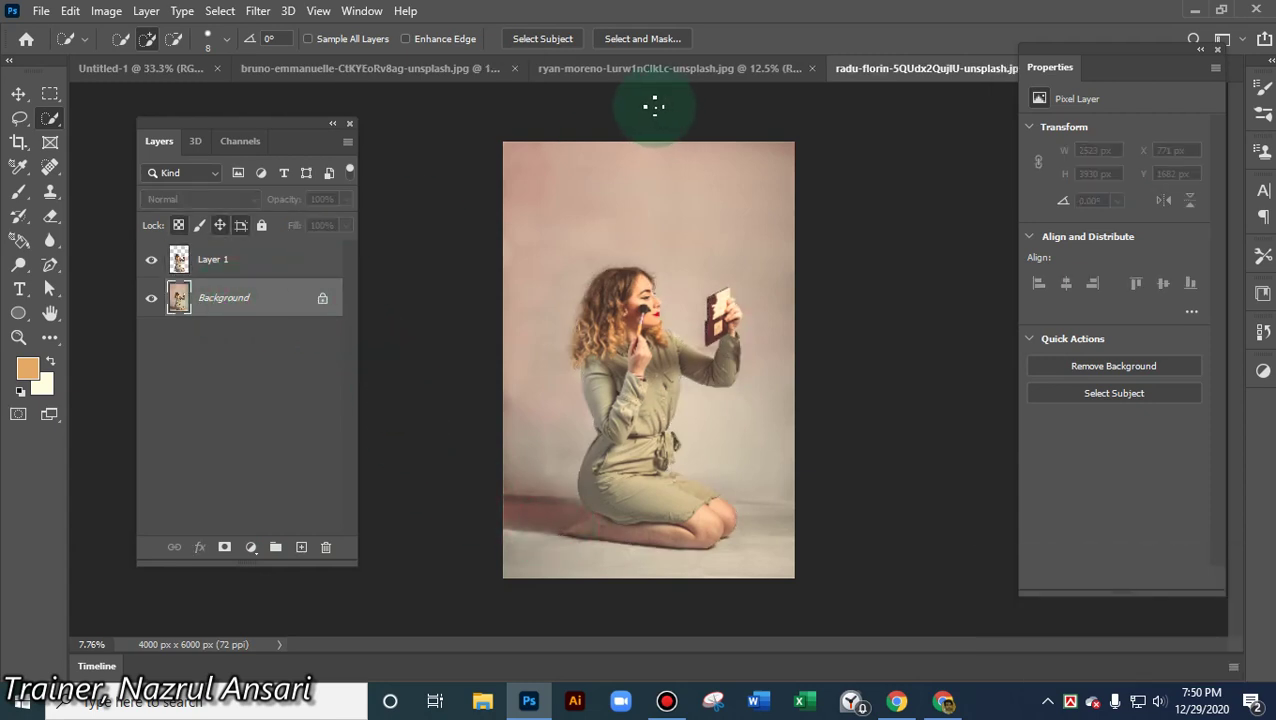
{"action": "left_click", "coordinate": [550, 40]}
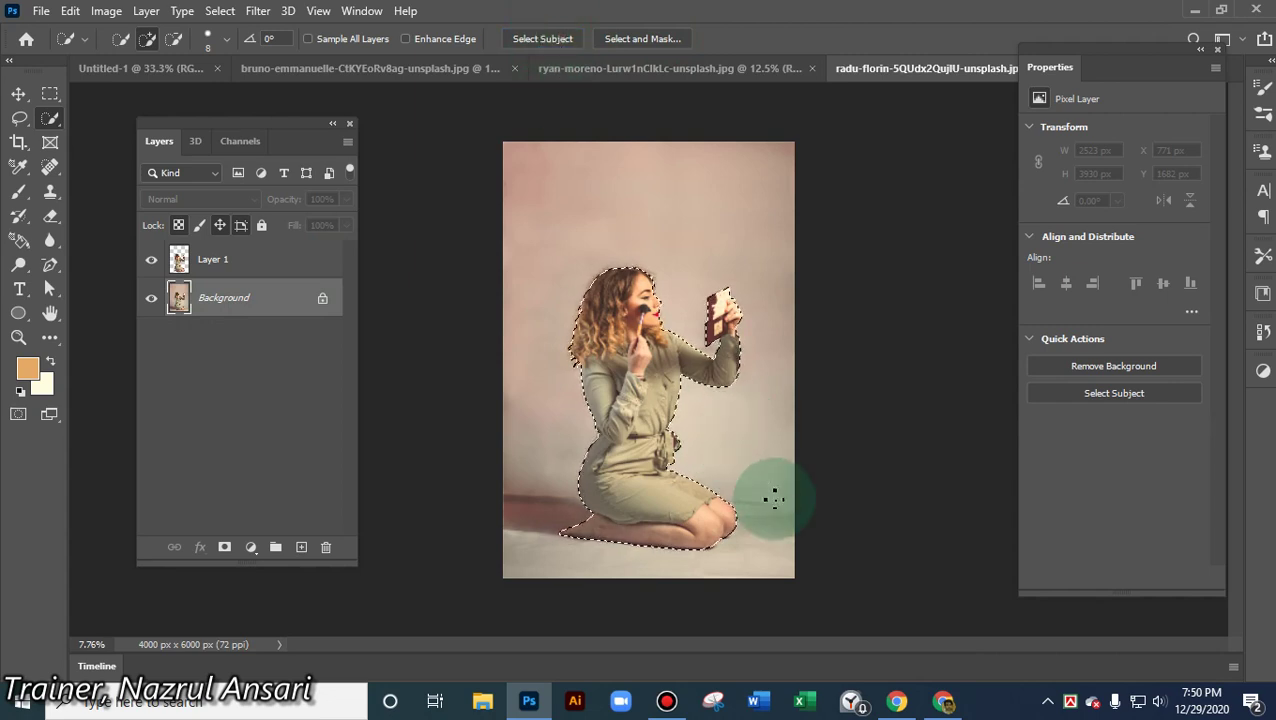
{"action": "left_click", "coordinate": [70, 11]}
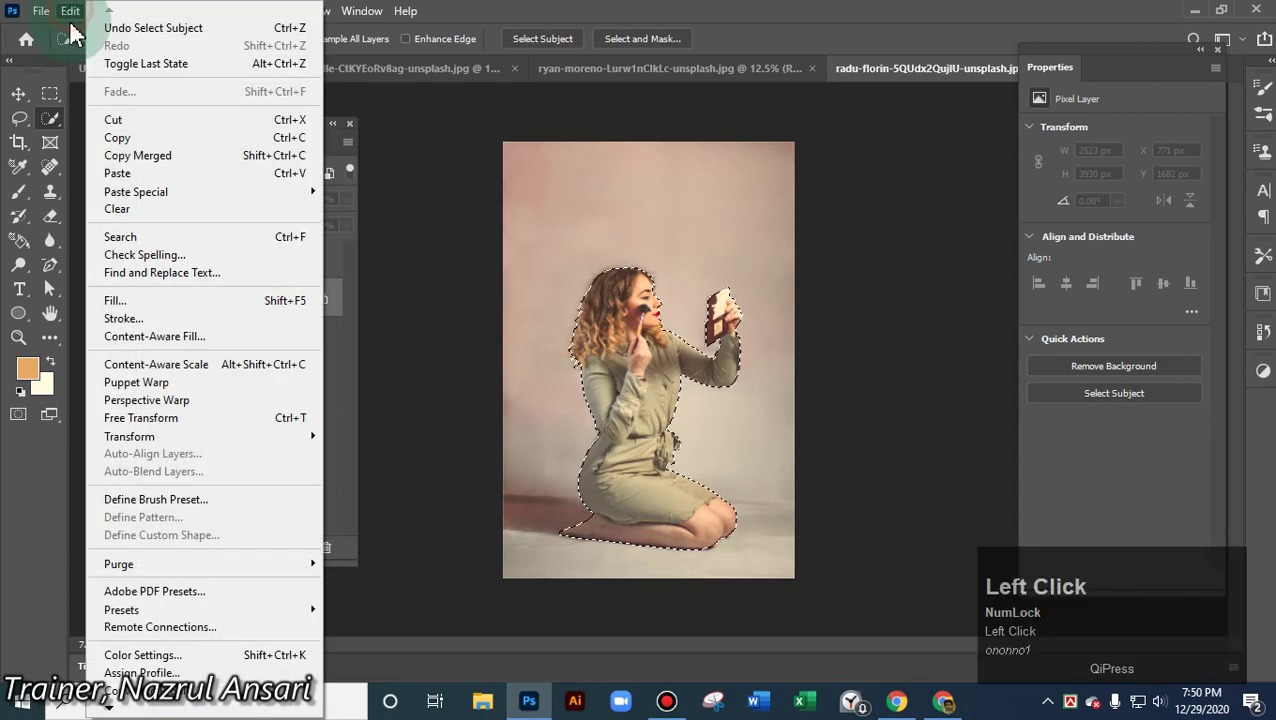
{"action": "left_click", "coordinate": [151, 302]}
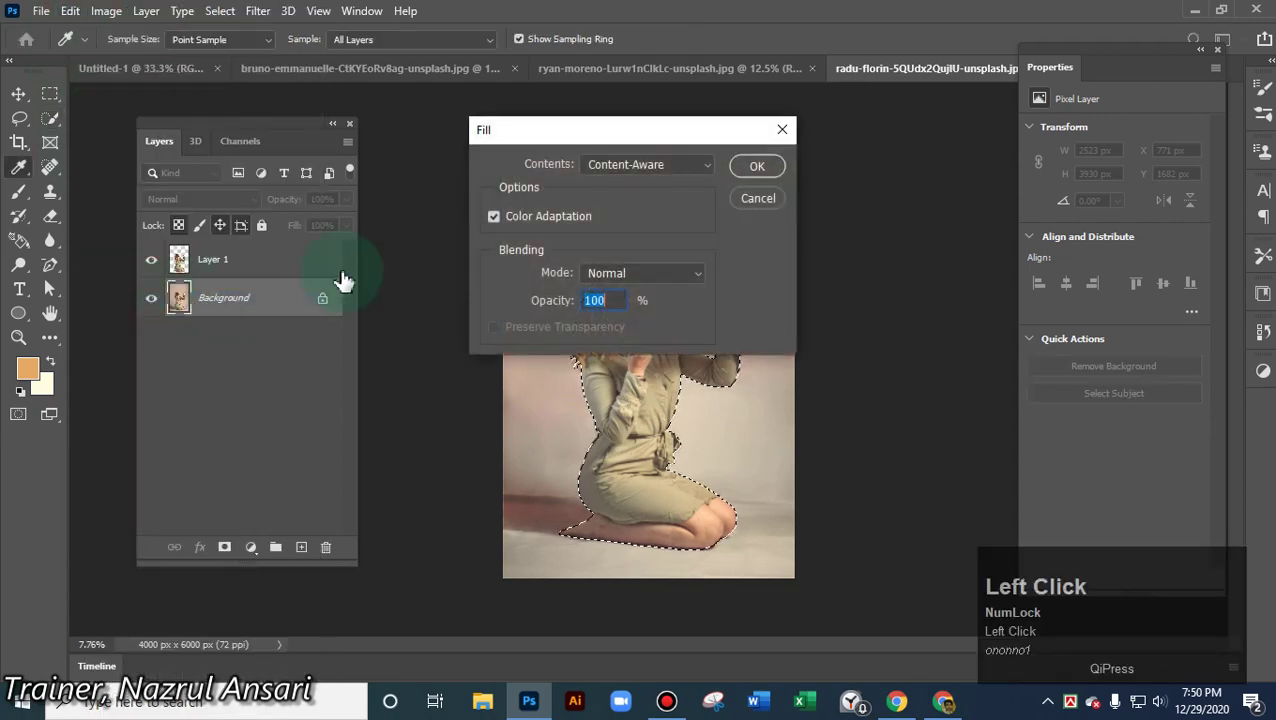
{"action": "left_click_drag", "start_coordinate": [604, 132], "coordinate": [905, 123]}
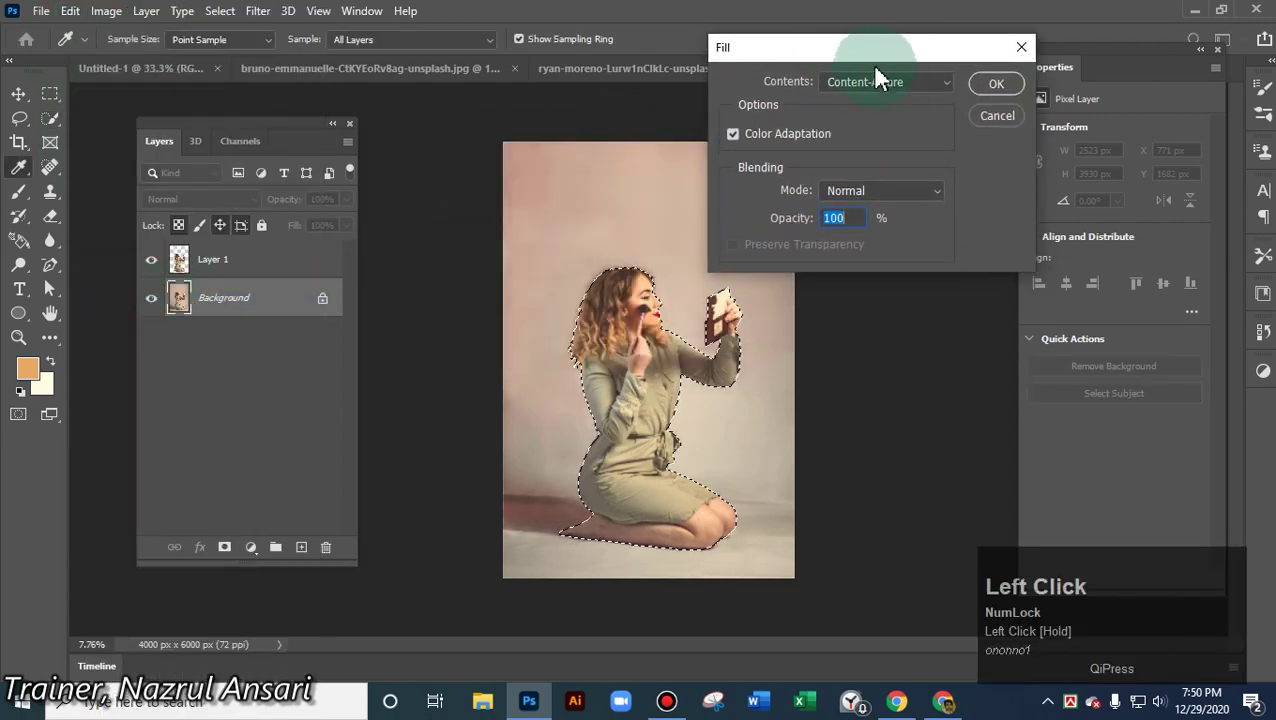
{"action": "left_click", "coordinate": [1000, 83]}
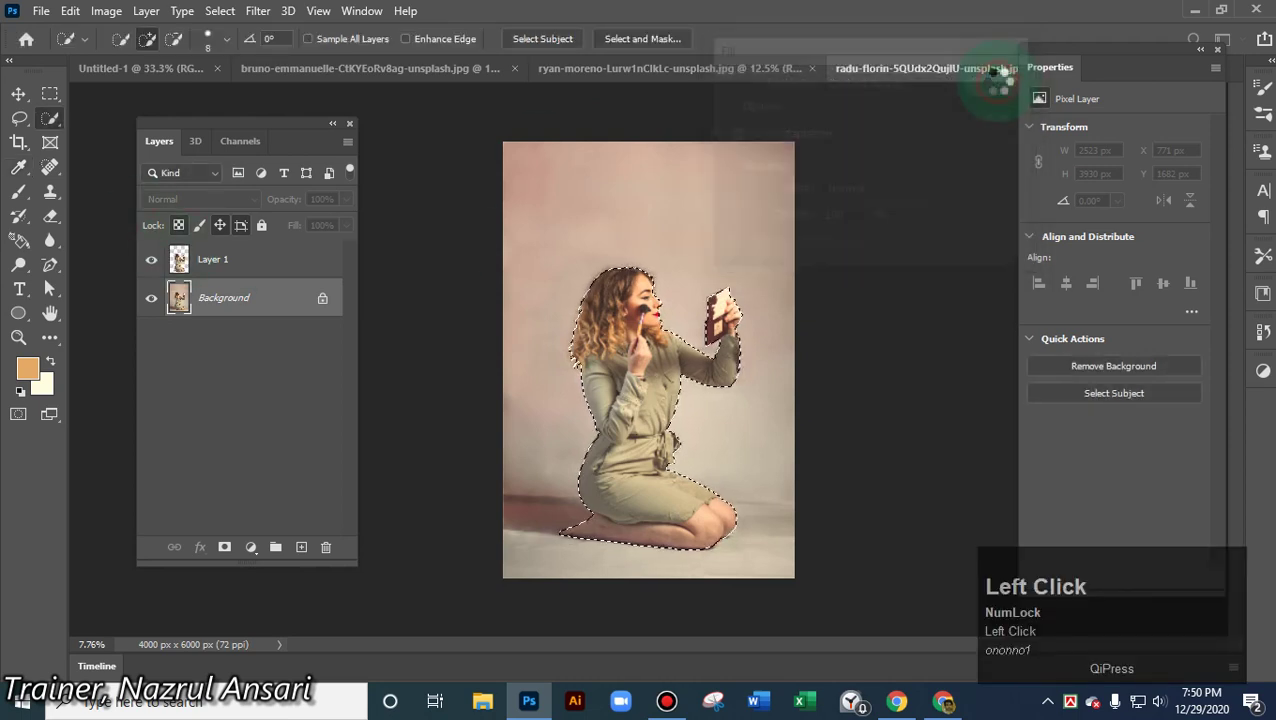
{"action": "key", "text": "w"}
{"action": "left_click", "coordinate": [638, 270]}
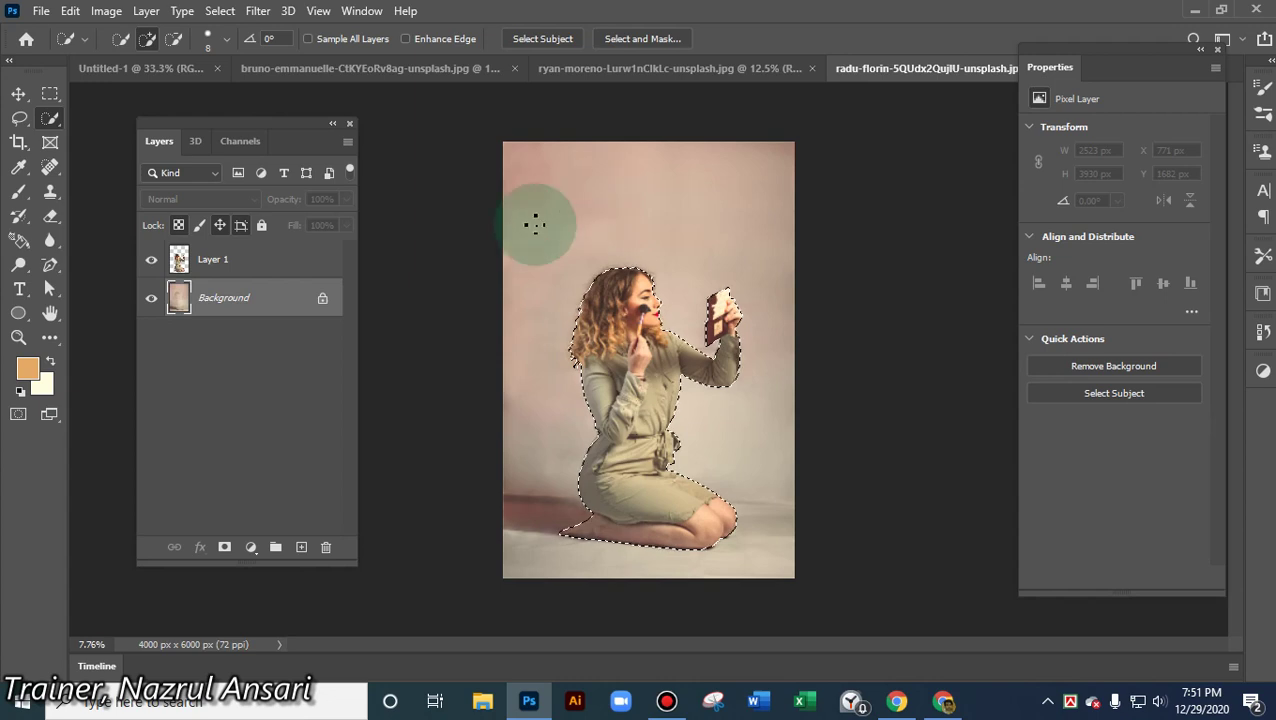
- Hide Layer 1 and deselect the woman's outline to expose the filled background
{"action": "left_click", "coordinate": [151, 260]}
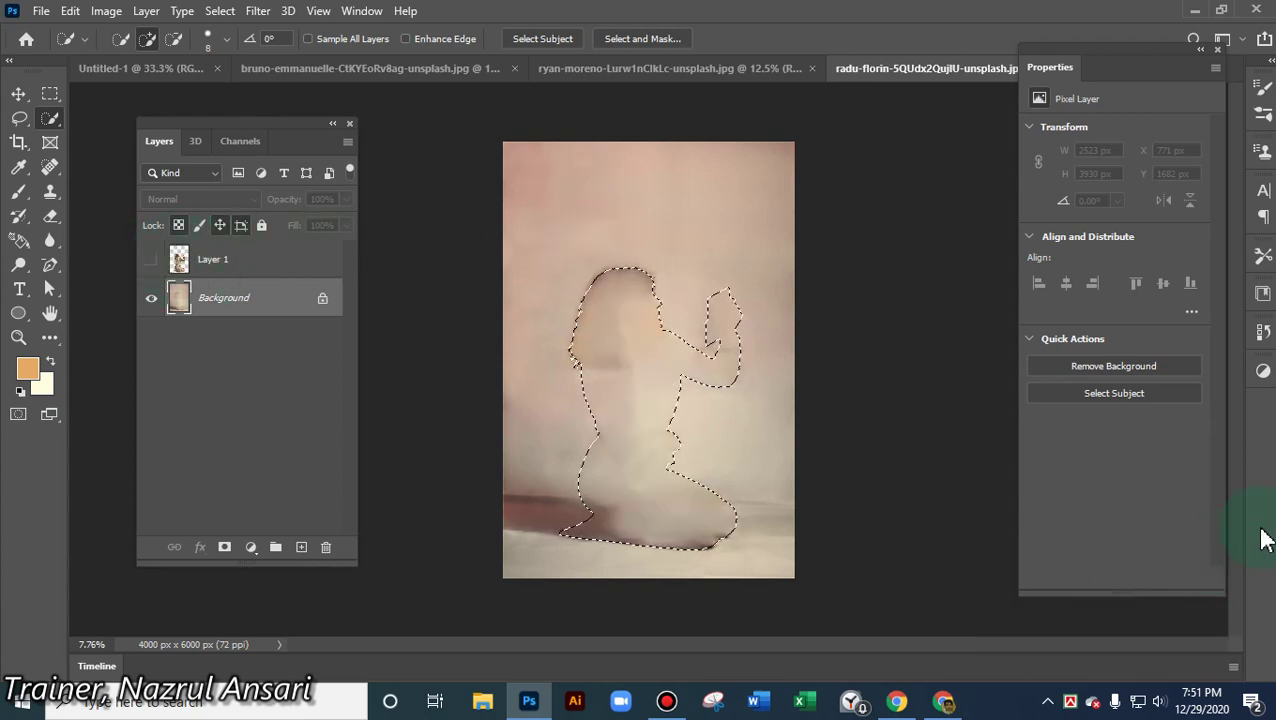
{"action": "key", "text": "ctrl+d"}
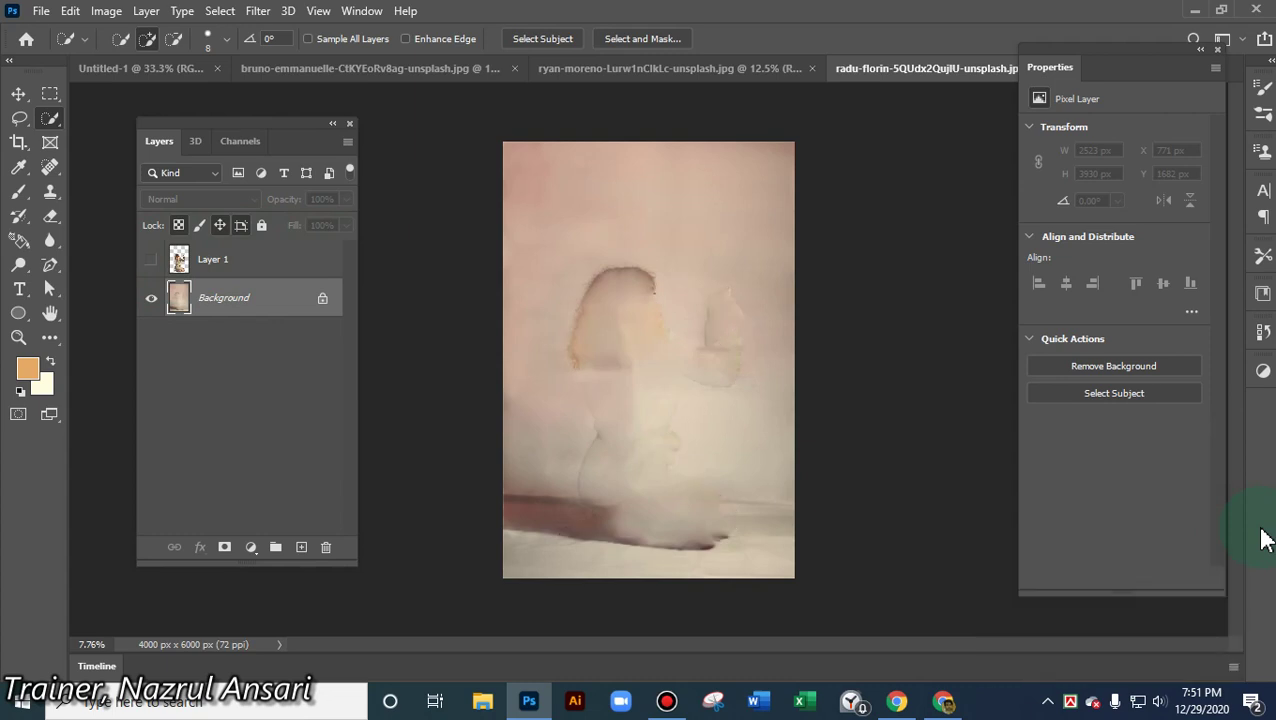
{"action": "scroll", "coordinate": [641, 447], "scroll_direction": "up", "scroll_amount": 5}
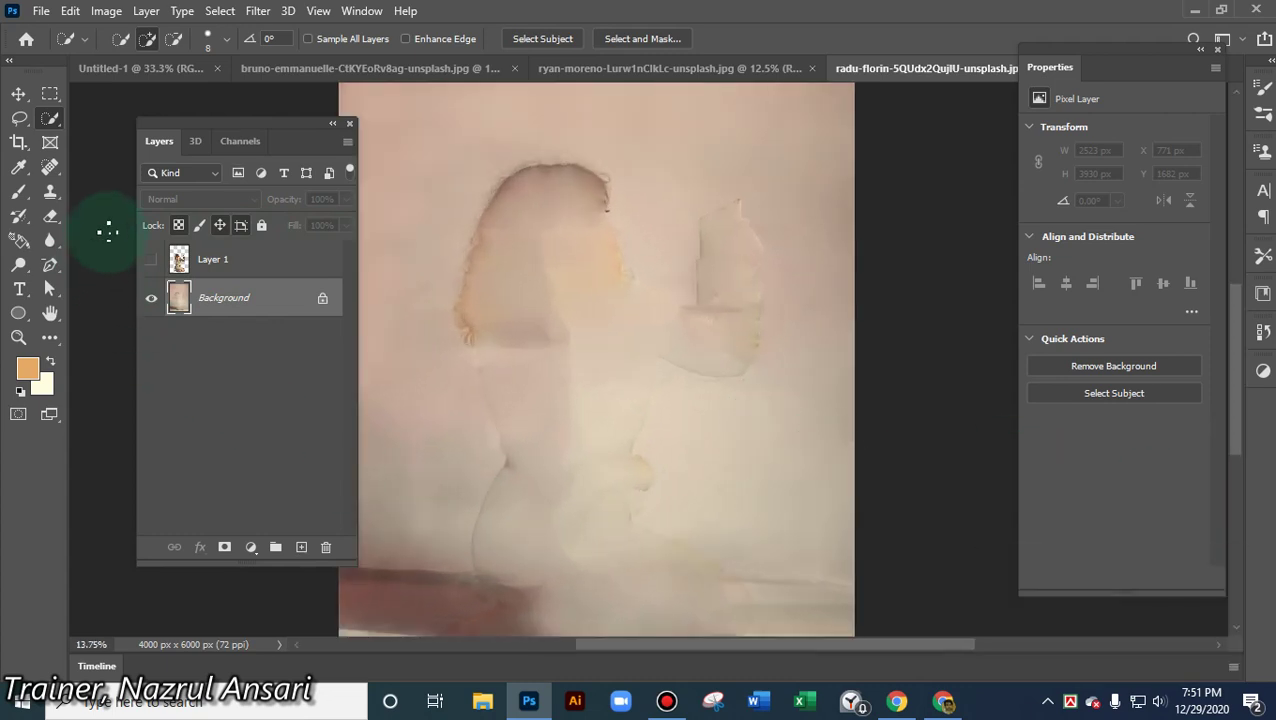
- Clean the leftover hair fringe along the silhouette's left edge with the Clone Stamp Tool, sampling the plain wall beside it
{"action": "left_click", "coordinate": [58, 197]}
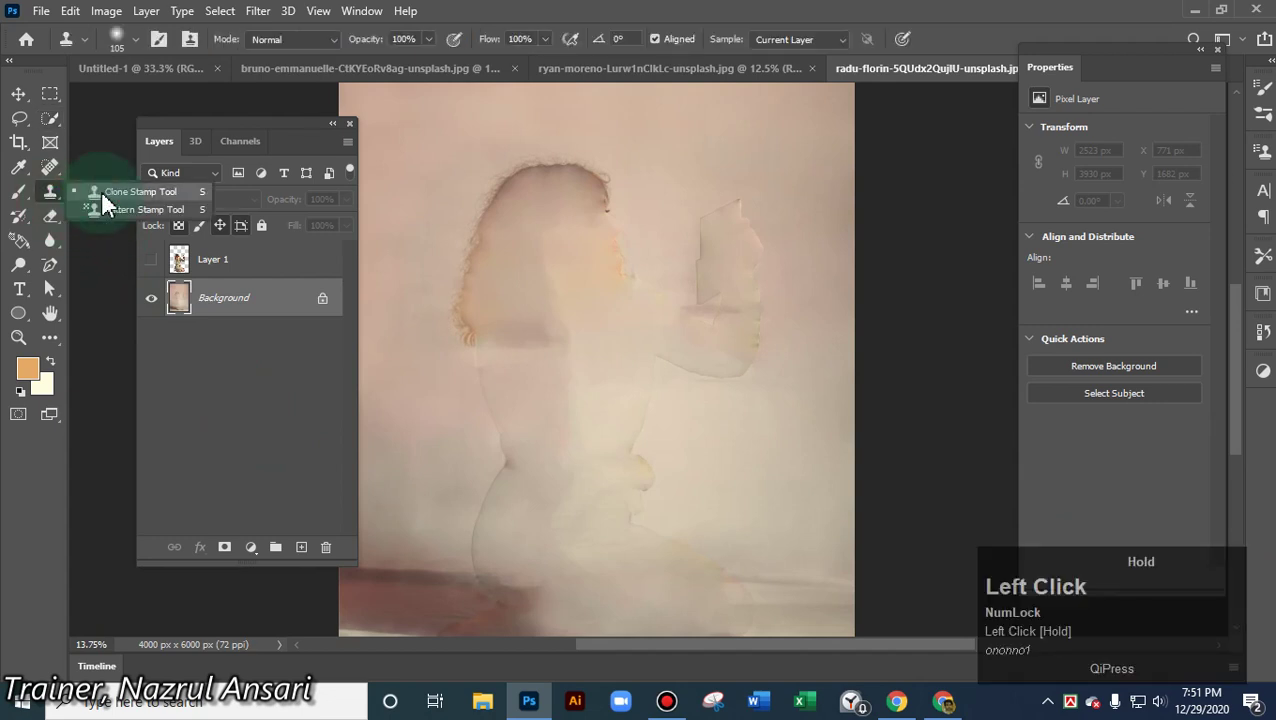
{"action": "left_click", "coordinate": [104, 194]}
{"action": "key", "text": "alt"}
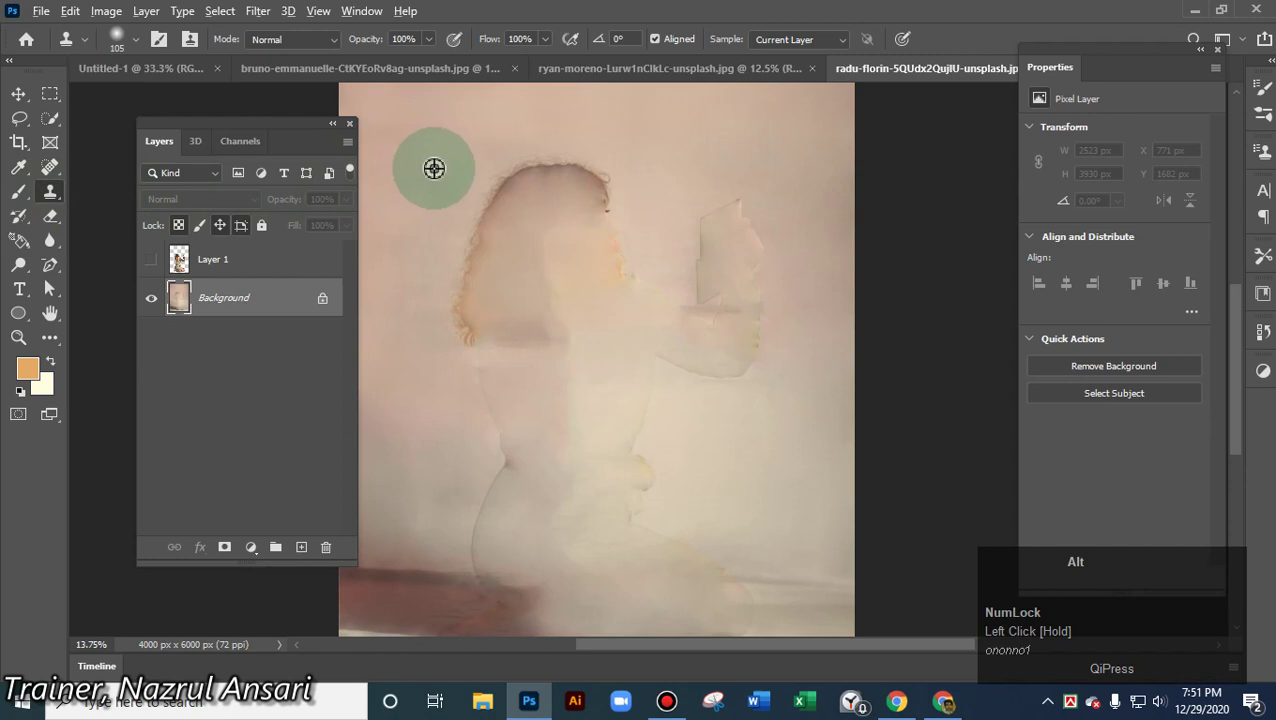
{"action": "left_click", "coordinate": [435, 168], "text": "alt"}
{"action": "mouse_move", "coordinate": [467, 338]}
{"action": "left_mouse_down"}
{"action": "mouse_move", "coordinate": [460, 293]}
{"action": "mouse_move", "coordinate": [452, 311]}
{"action": "mouse_move", "coordinate": [469, 319]}
{"action": "mouse_move", "coordinate": [474, 287]}
{"action": "mouse_move", "coordinate": [469, 238]}
{"action": "mouse_move", "coordinate": [462, 273]}
{"action": "mouse_move", "coordinate": [453, 228]}
{"action": "left_mouse_up"}
- Enlarge the Clone Stamp brush to 251 px and clone wall texture over the head outline and the raised paper shape
{"action": "key", "text": "alt"}
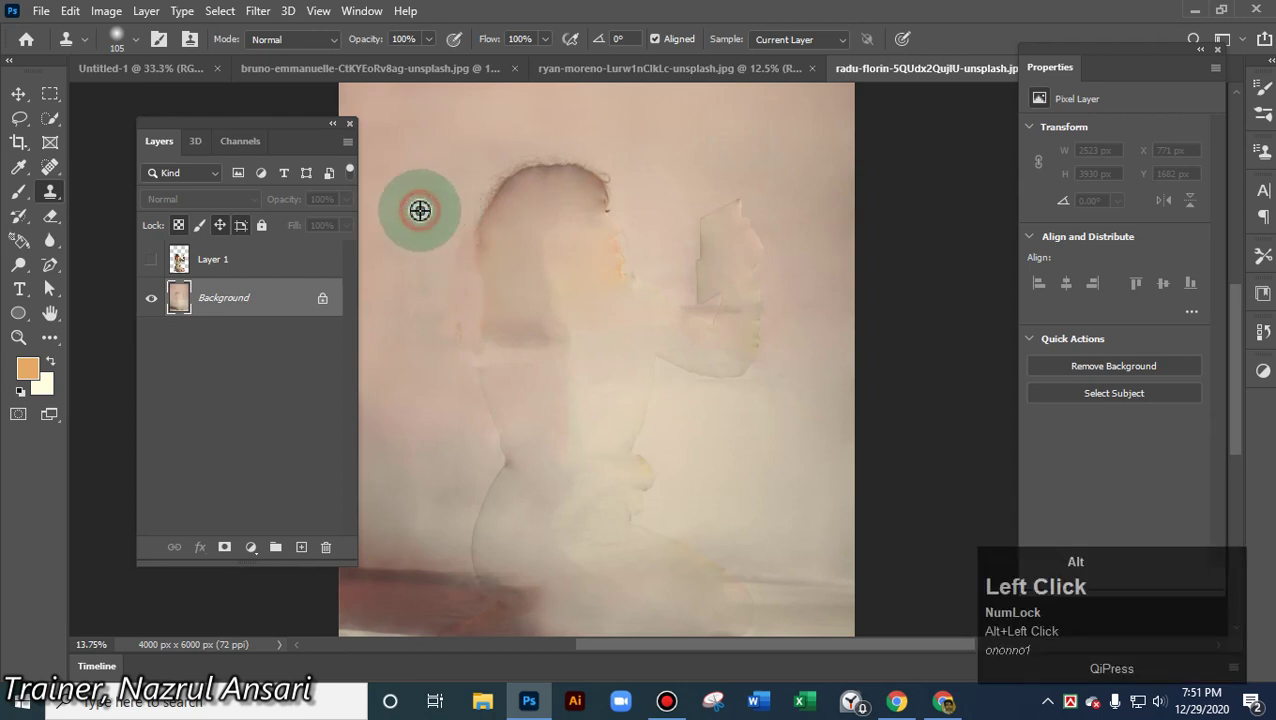
{"action": "right_click", "coordinate": [421, 207], "text": "alt"}
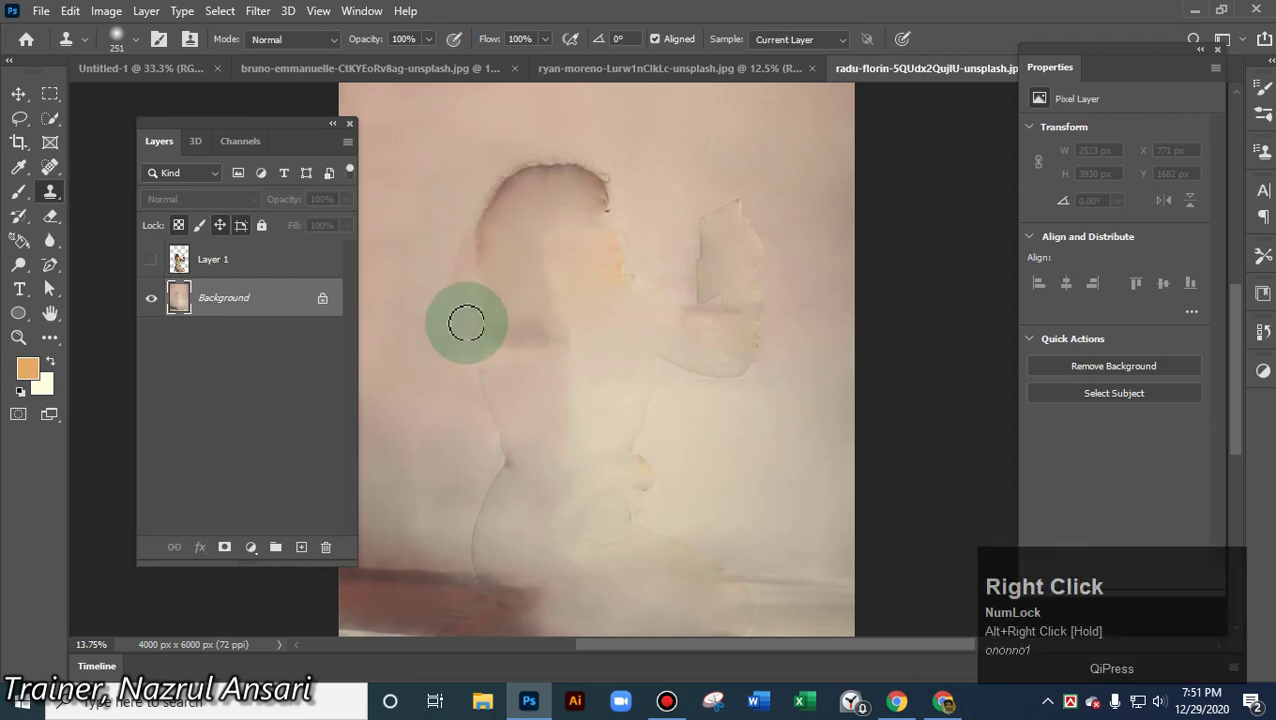
{"action": "mouse_move", "coordinate": [469, 303]}
{"action": "left_mouse_down"}
{"action": "mouse_move", "coordinate": [502, 192]}
{"action": "mouse_move", "coordinate": [550, 162]}
{"action": "mouse_move", "coordinate": [609, 188]}
{"action": "mouse_move", "coordinate": [550, 163]}
{"action": "mouse_move", "coordinate": [470, 189]}
{"action": "mouse_move", "coordinate": [480, 218]}
{"action": "mouse_move", "coordinate": [464, 223]}
{"action": "mouse_move", "coordinate": [453, 286]}
{"action": "mouse_move", "coordinate": [500, 240]}
{"action": "mouse_move", "coordinate": [597, 193]}
{"action": "mouse_move", "coordinate": [578, 210]}
{"action": "mouse_move", "coordinate": [553, 193]}
{"action": "mouse_move", "coordinate": [695, 206]}
{"action": "mouse_move", "coordinate": [727, 194]}
{"action": "mouse_move", "coordinate": [760, 232]}
{"action": "mouse_move", "coordinate": [752, 331]}
{"action": "mouse_move", "coordinate": [704, 201]}
{"action": "mouse_move", "coordinate": [694, 267]}
{"action": "mouse_move", "coordinate": [712, 241]}
{"action": "mouse_move", "coordinate": [700, 270]}
{"action": "mouse_move", "coordinate": [714, 296]}
{"action": "mouse_move", "coordinate": [674, 303]}
{"action": "mouse_move", "coordinate": [748, 317]}
{"action": "mouse_move", "coordinate": [758, 251]}
{"action": "left_mouse_up"}
{"action": "left_click", "coordinate": [760, 194], "text": "alt"}
{"action": "mouse_move", "coordinate": [781, 298]}
{"action": "left_mouse_down"}
{"action": "mouse_move", "coordinate": [795, 329]}
{"action": "mouse_move", "coordinate": [758, 339]}
{"action": "mouse_move", "coordinate": [769, 361]}
{"action": "mouse_move", "coordinate": [788, 318]}
{"action": "mouse_move", "coordinate": [724, 293]}
{"action": "mouse_move", "coordinate": [730, 320]}
{"action": "mouse_move", "coordinate": [700, 318]}
{"action": "mouse_move", "coordinate": [741, 295]}
{"action": "mouse_move", "coordinate": [780, 396]}
{"action": "mouse_move", "coordinate": [770, 460]}
{"action": "left_mouse_up"}
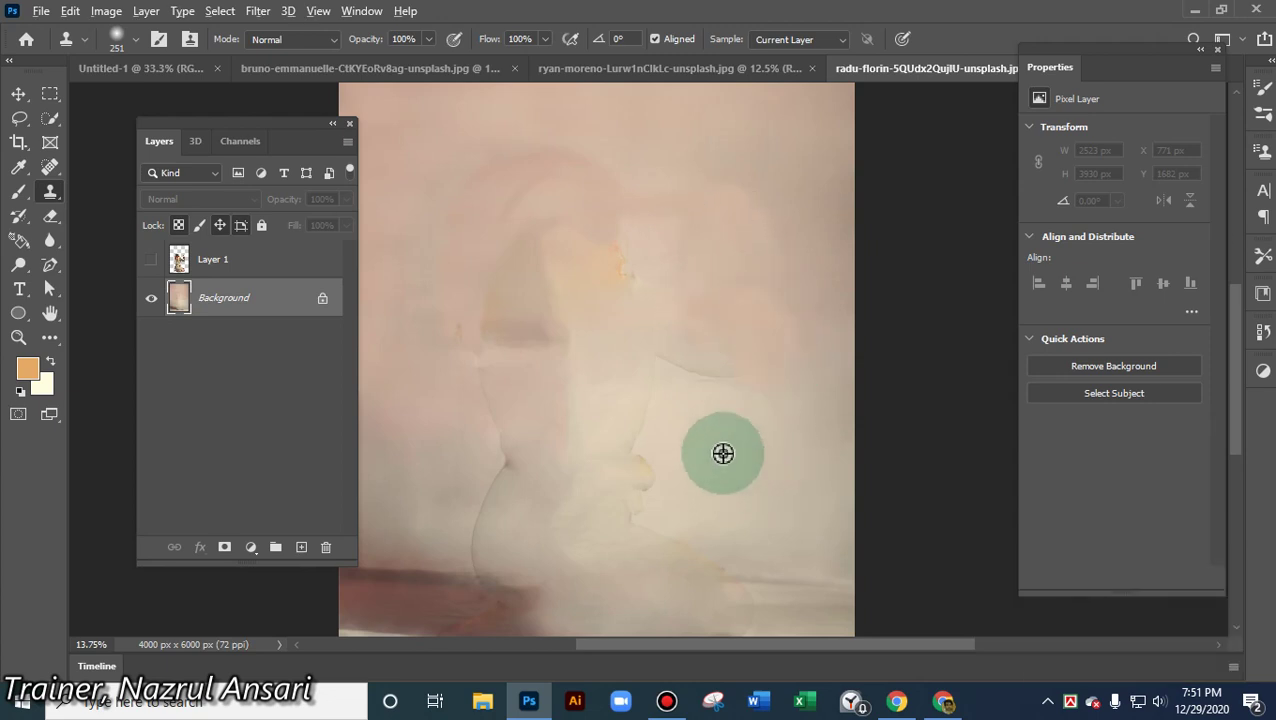
- Clone nearby wall over the remaining arm outline and the orange face remnants, resampling clean areas for each
{"action": "left_click", "coordinate": [715, 424], "text": "alt"}
{"action": "mouse_move", "coordinate": [670, 353]}
{"action": "left_mouse_down"}
{"action": "mouse_move", "coordinate": [705, 373]}
{"action": "mouse_move", "coordinate": [740, 373]}
{"action": "mouse_move", "coordinate": [671, 325]}
{"action": "mouse_move", "coordinate": [717, 379]}
{"action": "mouse_move", "coordinate": [752, 471]}
{"action": "mouse_move", "coordinate": [737, 474]}
{"action": "mouse_move", "coordinate": [649, 371]}
{"action": "mouse_move", "coordinate": [648, 348]}
{"action": "mouse_move", "coordinate": [659, 376]}
{"action": "mouse_move", "coordinate": [644, 413]}
{"action": "mouse_move", "coordinate": [647, 360]}
{"action": "mouse_move", "coordinate": [647, 425]}
{"action": "mouse_move", "coordinate": [712, 373]}
{"action": "mouse_move", "coordinate": [796, 445]}
{"action": "mouse_move", "coordinate": [760, 472]}
{"action": "left_mouse_up"}
{"action": "left_click", "coordinate": [724, 455], "text": "alt"}
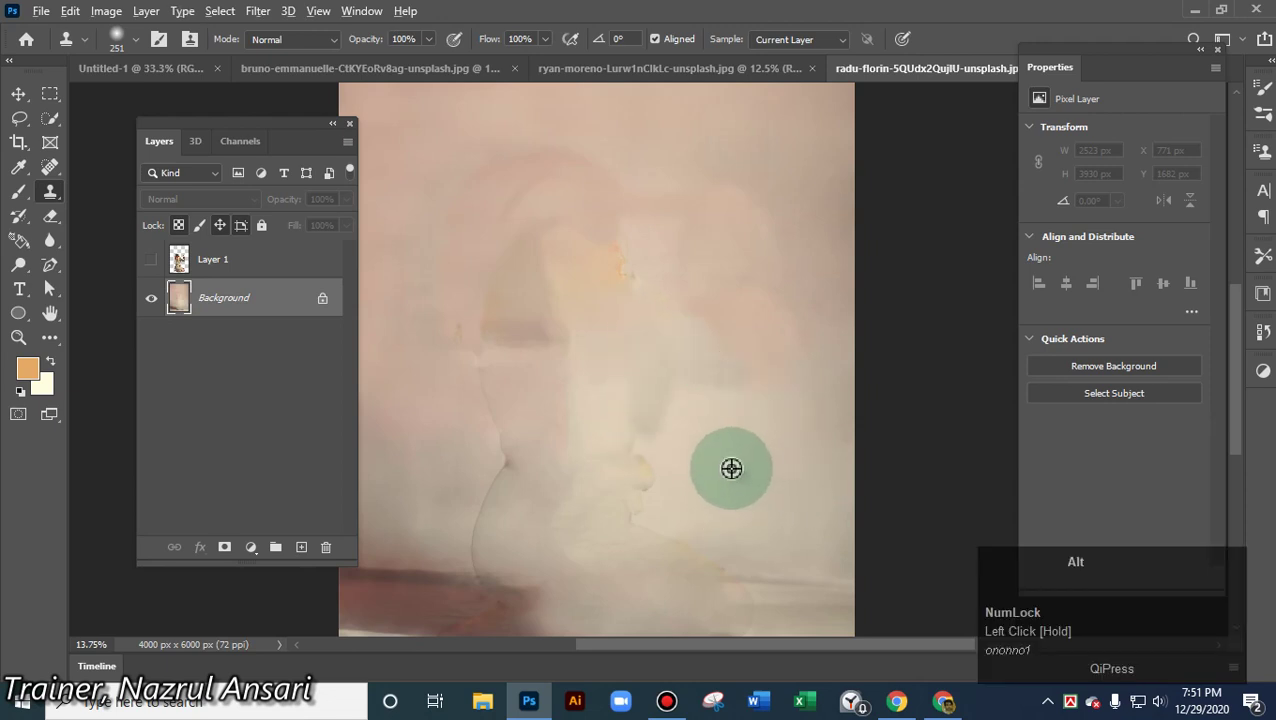
{"action": "left_click", "coordinate": [722, 137], "text": "alt"}
{"action": "left_click", "coordinate": [607, 241]}
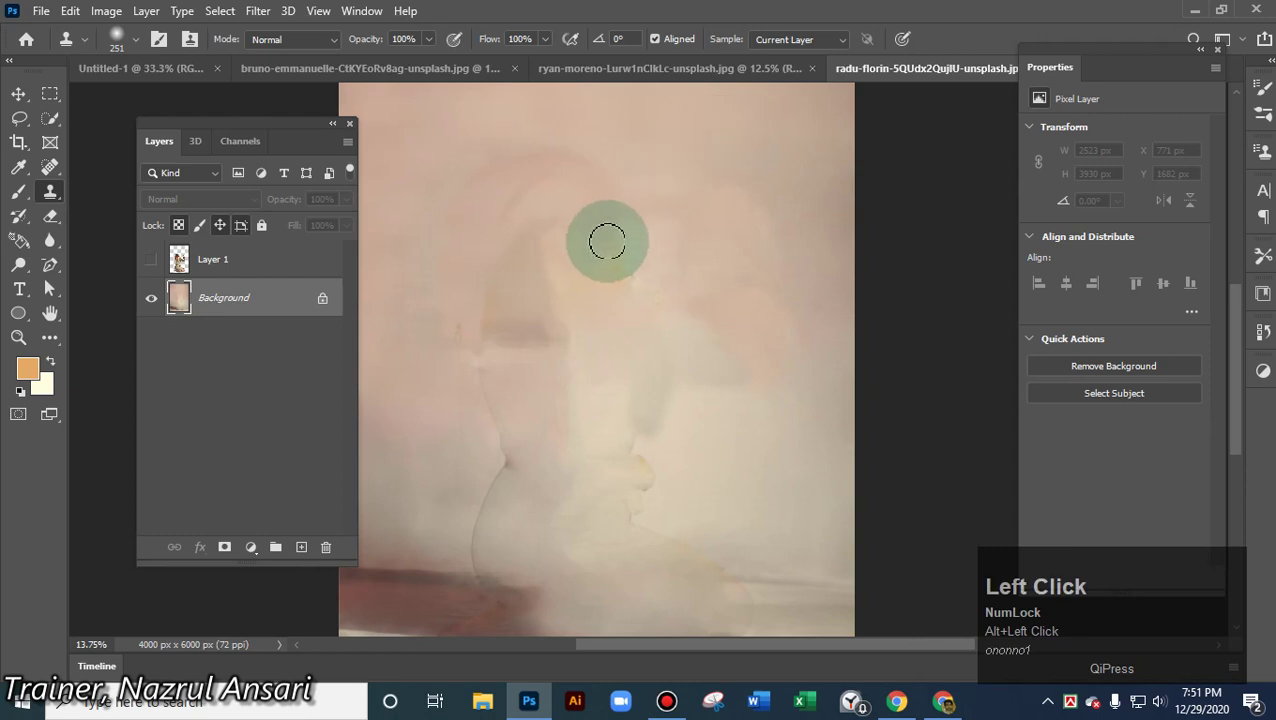
{"action": "mouse_move", "coordinate": [614, 244]}
{"action": "left_mouse_down"}
{"action": "mouse_move", "coordinate": [684, 254]}
{"action": "mouse_move", "coordinate": [607, 265]}
{"action": "left_mouse_up"}
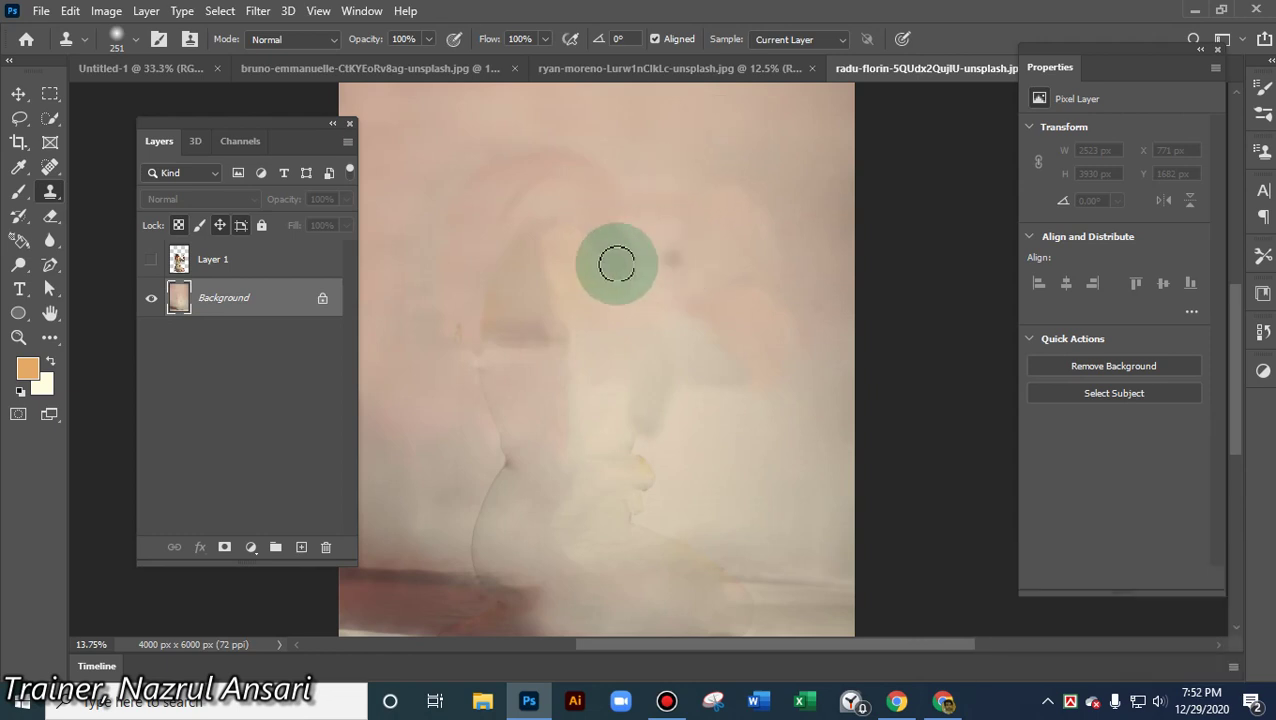
- Clone the pinkish wall over the hair patch and along the silhouette's back outline down to the waist
{"action": "left_click", "coordinate": [407, 236], "text": "alt"}
{"action": "mouse_move", "coordinate": [535, 240]}
{"action": "left_mouse_down"}
{"action": "mouse_move", "coordinate": [548, 287]}
{"action": "mouse_move", "coordinate": [427, 404]}
{"action": "left_mouse_up"}
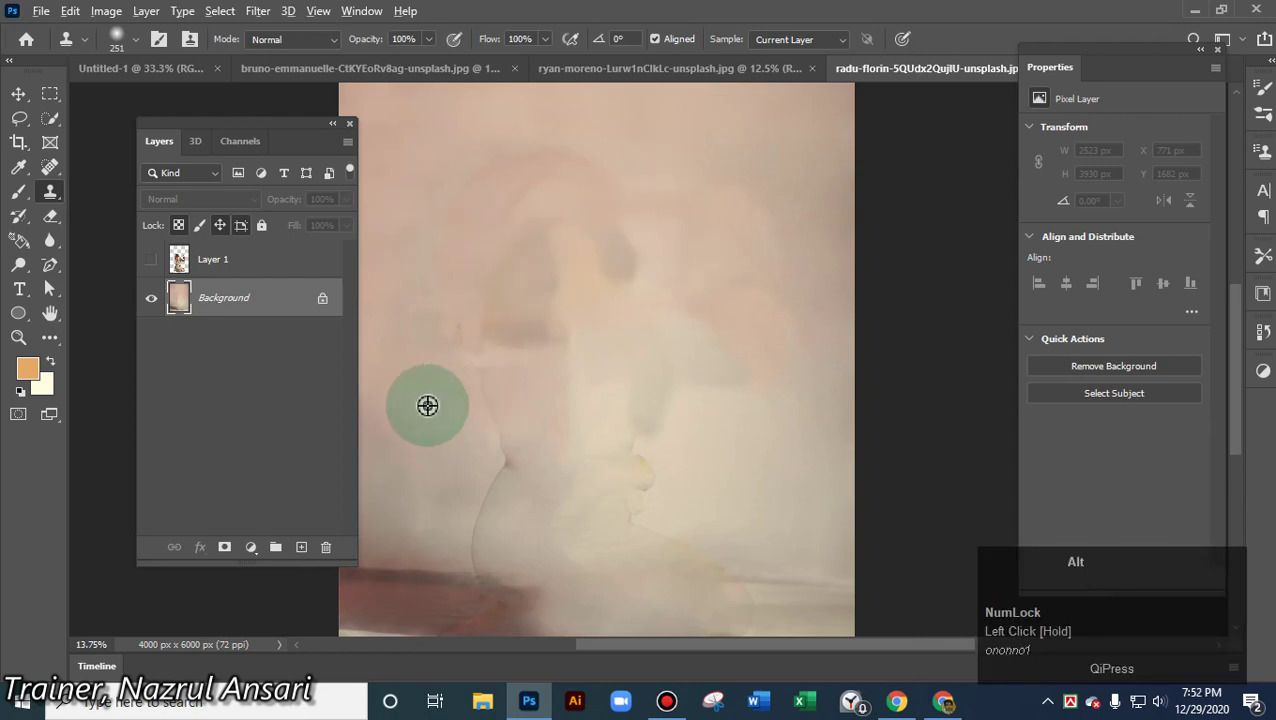
{"action": "left_click", "coordinate": [427, 404], "text": "alt"}
{"action": "mouse_move", "coordinate": [479, 360]}
{"action": "left_mouse_down"}
{"action": "mouse_move", "coordinate": [500, 446]}
{"action": "mouse_move", "coordinate": [491, 502]}
{"action": "left_mouse_up"}
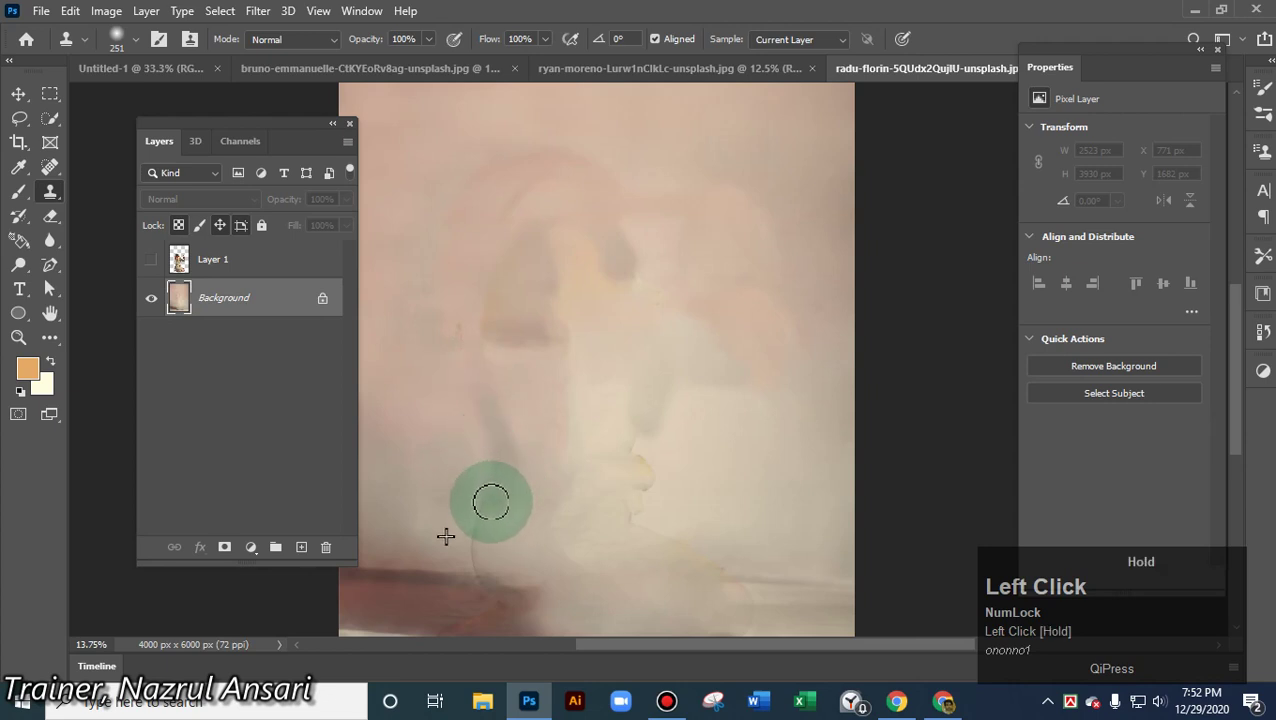
- Clone sampled wall over the lower back outline and the dark blotches above the dark red band
{"action": "mouse_move", "coordinate": [474, 545]}
{"action": "left_mouse_down"}
{"action": "mouse_move", "coordinate": [539, 467]}
{"action": "mouse_move", "coordinate": [506, 432]}
{"action": "mouse_move", "coordinate": [491, 558]}
{"action": "mouse_move", "coordinate": [428, 550]}
{"action": "left_mouse_up"}
{"action": "left_click", "coordinate": [404, 527]}
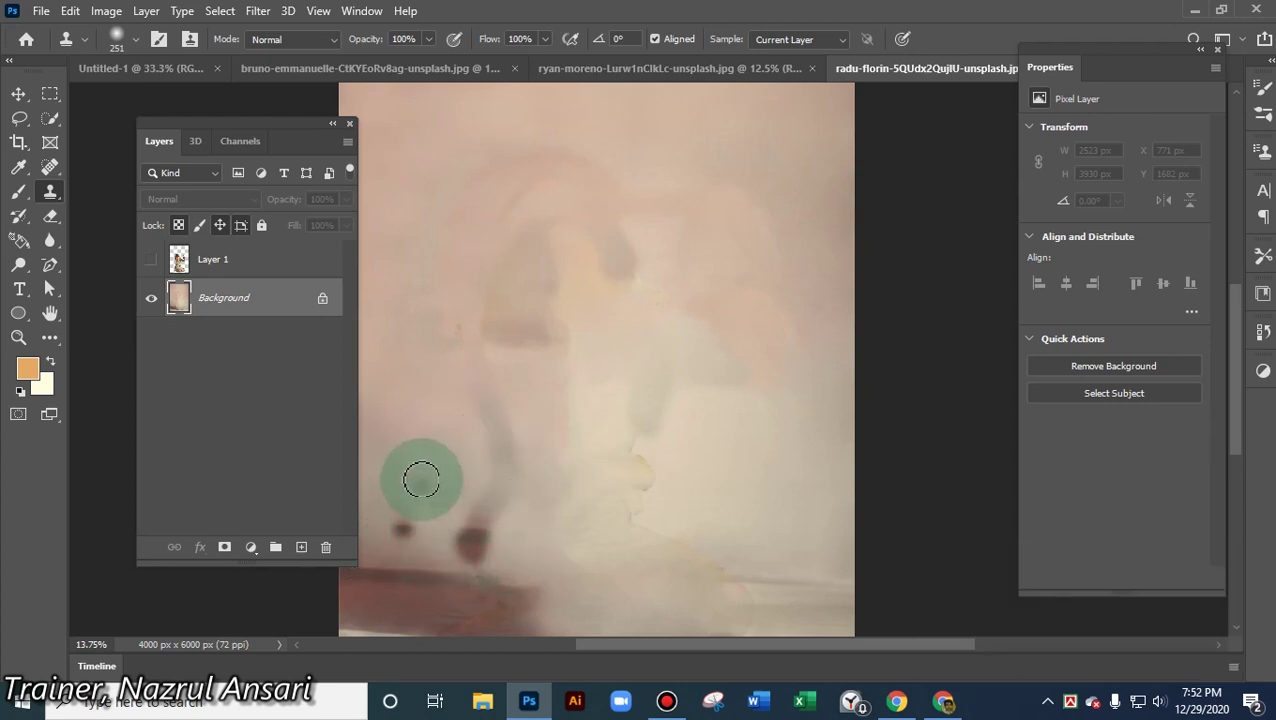
{"action": "left_click", "coordinate": [404, 513], "text": "alt"}
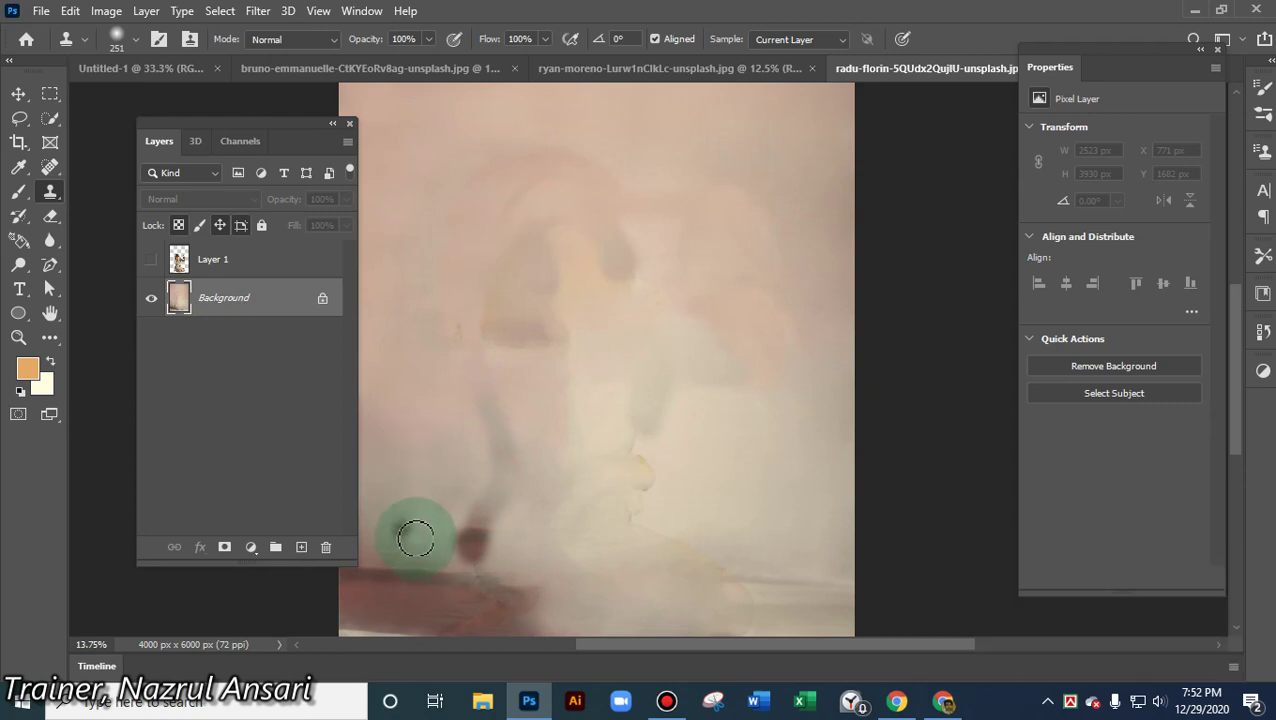
{"action": "mouse_move", "coordinate": [404, 525]}
{"action": "left_mouse_down"}
{"action": "mouse_move", "coordinate": [474, 524]}
{"action": "mouse_move", "coordinate": [540, 466]}
{"action": "mouse_move", "coordinate": [510, 455]}
{"action": "mouse_move", "coordinate": [487, 420]}
{"action": "mouse_move", "coordinate": [480, 459]}
{"action": "mouse_move", "coordinate": [474, 366]}
{"action": "mouse_move", "coordinate": [510, 340]}
{"action": "mouse_move", "coordinate": [537, 289]}
{"action": "mouse_move", "coordinate": [524, 256]}
{"action": "mouse_move", "coordinate": [567, 260]}
{"action": "mouse_move", "coordinate": [503, 196]}
{"action": "mouse_move", "coordinate": [571, 184]}
{"action": "mouse_move", "coordinate": [564, 239]}
{"action": "mouse_move", "coordinate": [626, 241]}
{"action": "mouse_move", "coordinate": [596, 251]}
{"action": "mouse_move", "coordinate": [607, 287]}
{"action": "mouse_move", "coordinate": [582, 269]}
{"action": "mouse_move", "coordinate": [652, 303]}
{"action": "mouse_move", "coordinate": [712, 308]}
{"action": "mouse_move", "coordinate": [744, 364]}
{"action": "mouse_move", "coordinate": [725, 314]}
{"action": "mouse_move", "coordinate": [694, 342]}
{"action": "mouse_move", "coordinate": [666, 428]}
{"action": "mouse_move", "coordinate": [606, 517]}
{"action": "mouse_move", "coordinate": [620, 549]}
{"action": "mouse_move", "coordinate": [765, 594]}
{"action": "mouse_move", "coordinate": [513, 558]}
{"action": "left_mouse_up"}
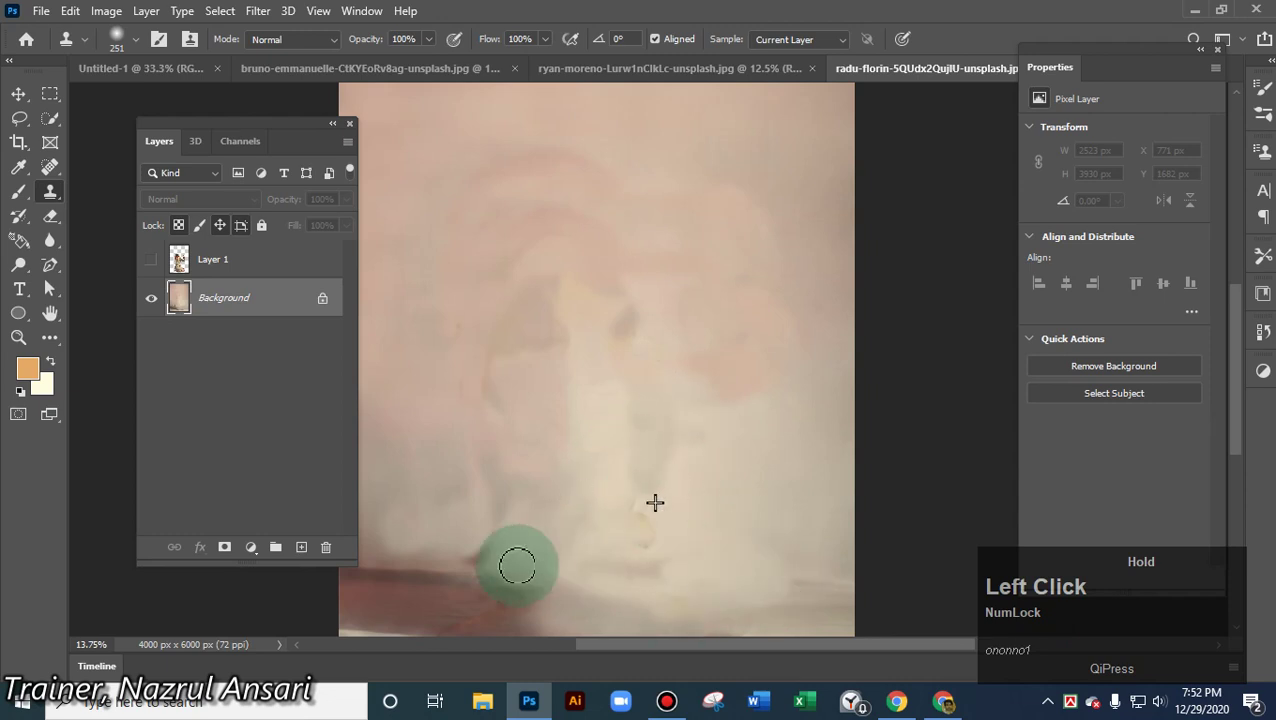
- Clone clean wall over the small hand remnant and the remaining line above the dark red band
{"action": "left_click", "coordinate": [700, 475], "text": "alt"}
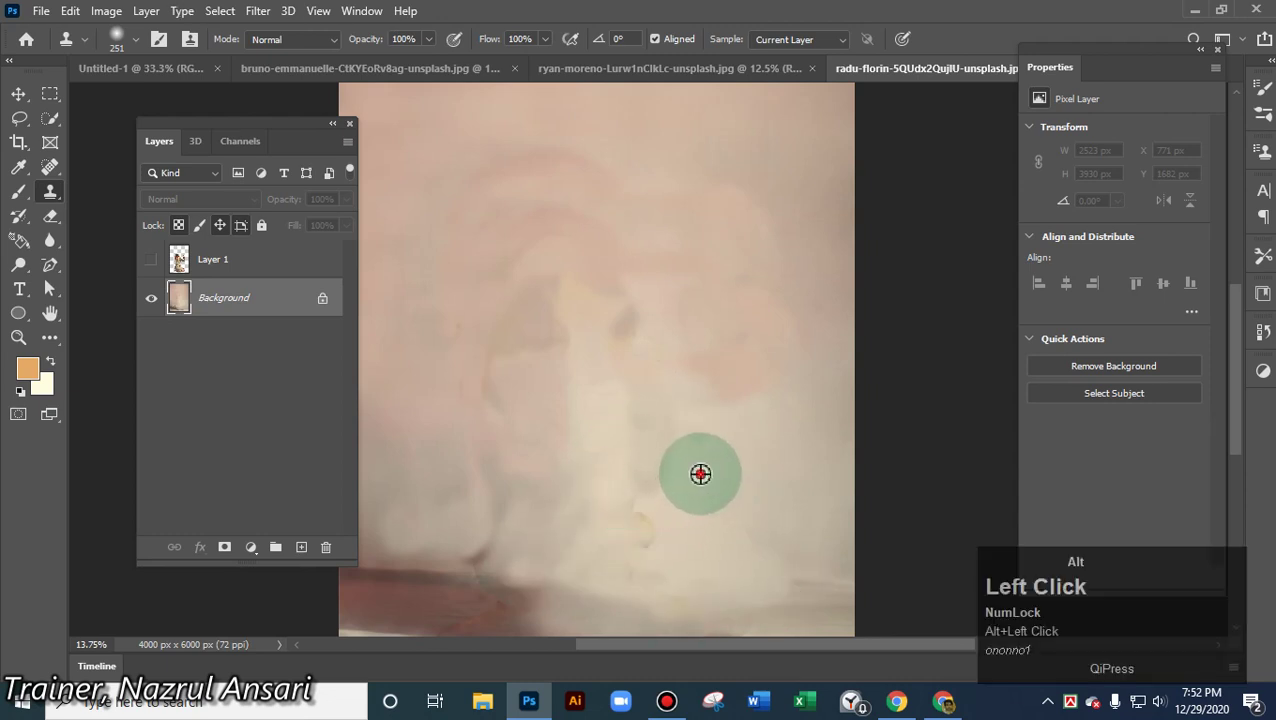
{"action": "mouse_move", "coordinate": [650, 535]}
{"action": "left_mouse_down"}
{"action": "mouse_move", "coordinate": [641, 541]}
{"action": "mouse_move", "coordinate": [660, 486]}
{"action": "left_mouse_up"}
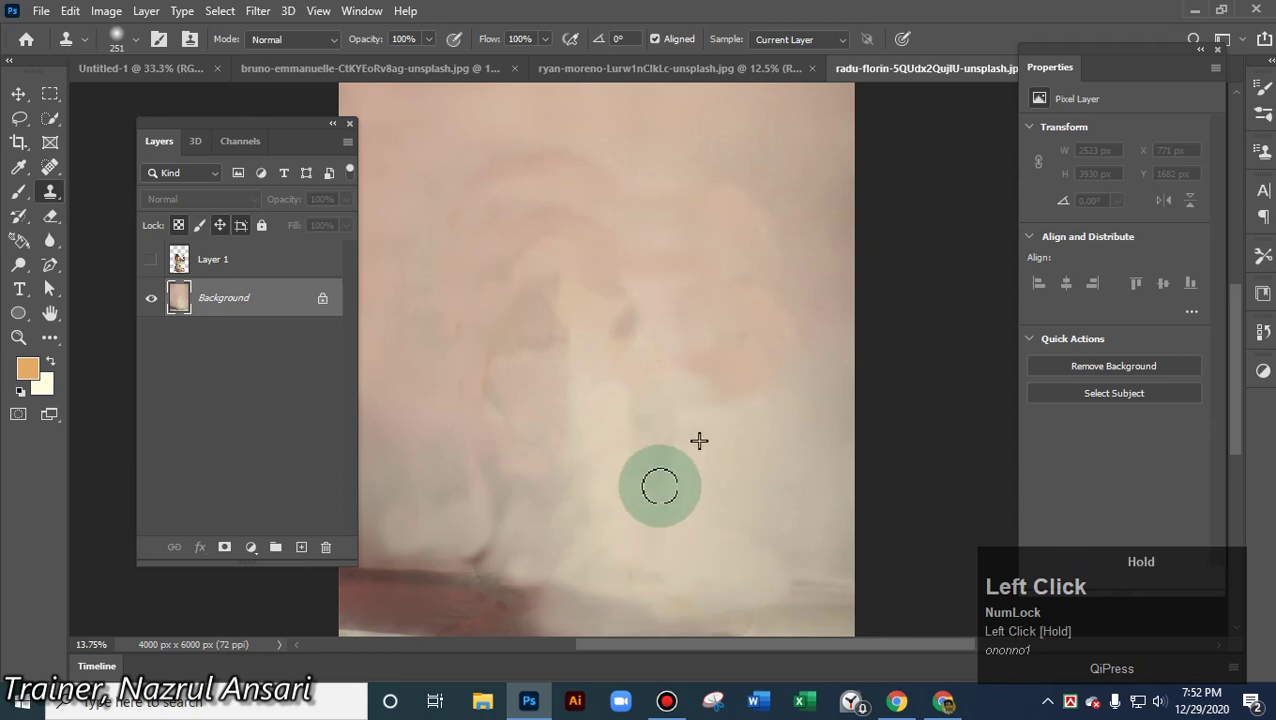
{"action": "left_click", "coordinate": [402, 515], "text": "alt"}
{"action": "mouse_move", "coordinate": [478, 538]}
{"action": "left_mouse_down"}
{"action": "mouse_move", "coordinate": [494, 482]}
{"action": "mouse_move", "coordinate": [486, 426]}
{"action": "mouse_move", "coordinate": [494, 398]}
{"action": "mouse_move", "coordinate": [518, 370]}
{"action": "left_mouse_up"}
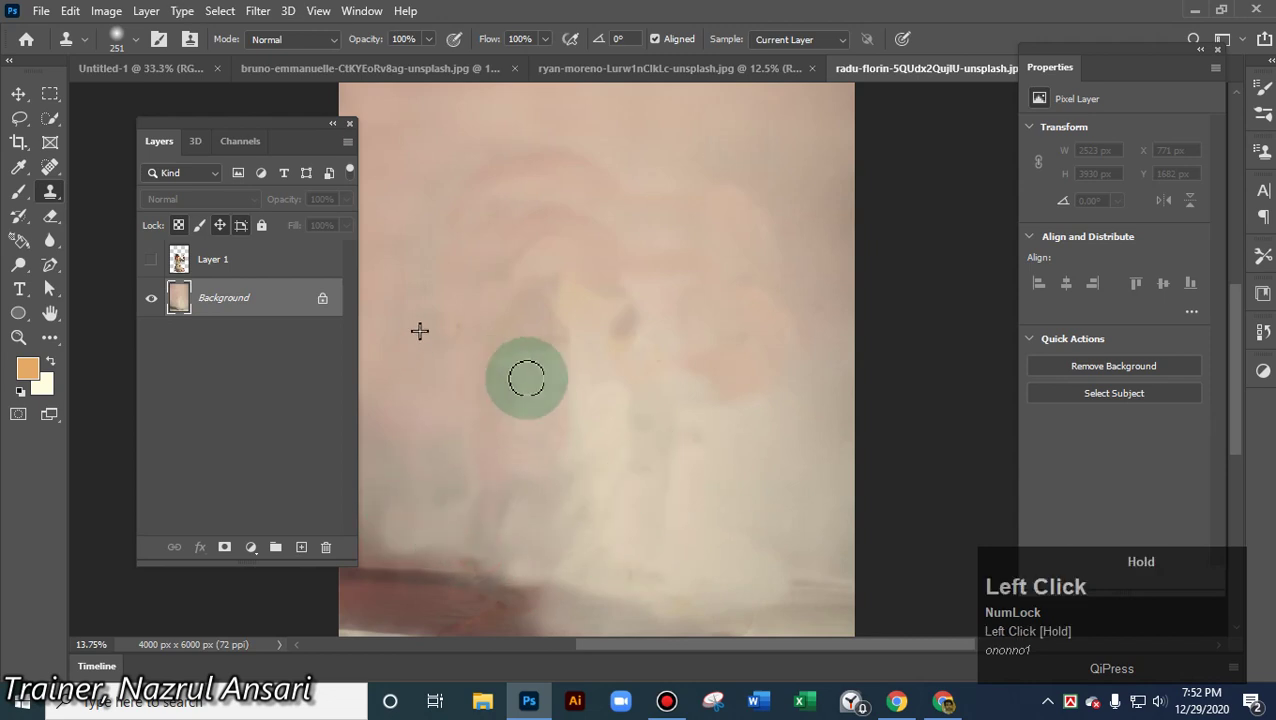
- Try to blend the remaining wall patches with the Spot Healing Brush Tool using a 435 px content-aware brush
{"action": "left_click", "coordinate": [50, 166]}
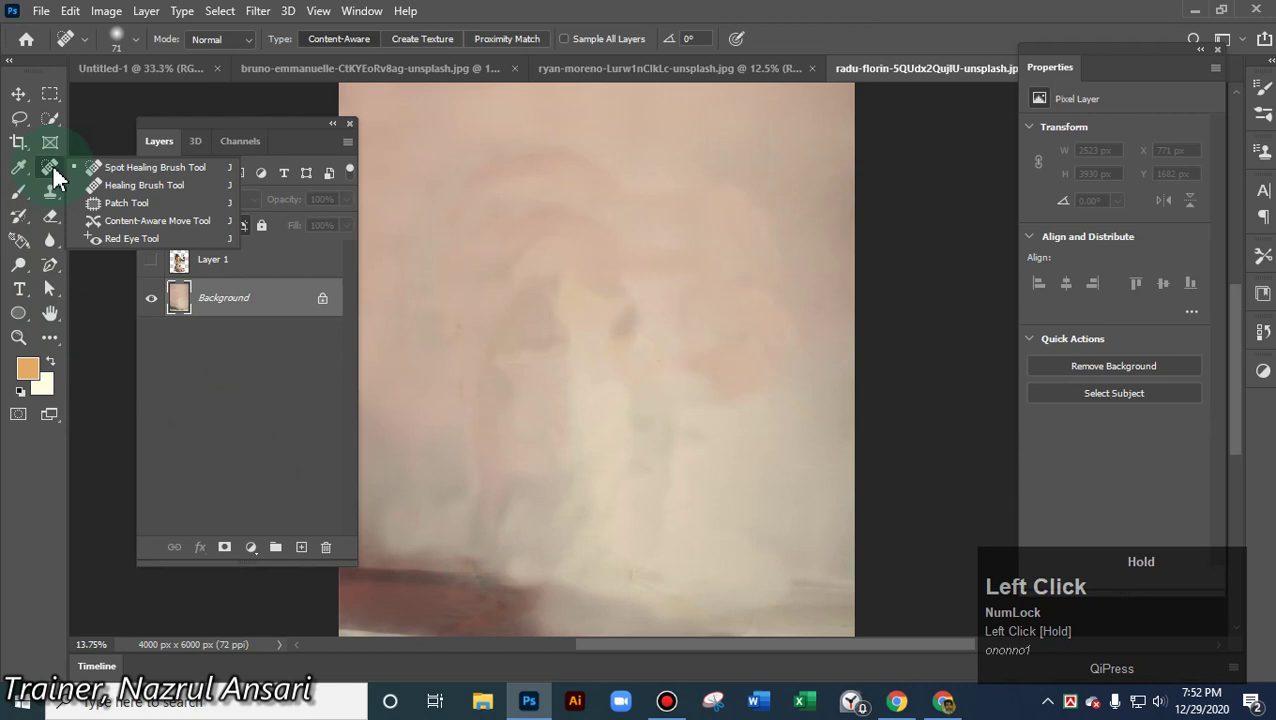
{"action": "left_click", "coordinate": [124, 167]}
{"action": "right_click", "coordinate": [527, 247], "text": "alt"}
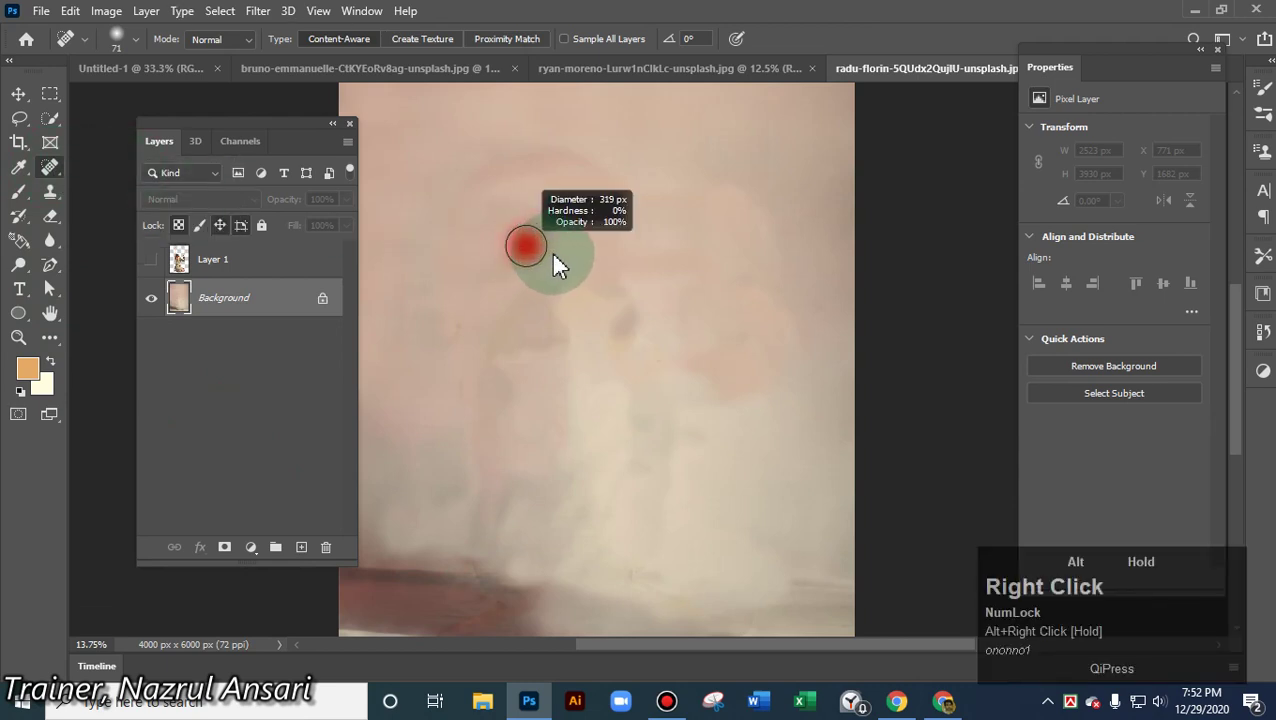
{"action": "left_click_drag", "start_coordinate": [549, 194], "coordinate": [654, 360]}
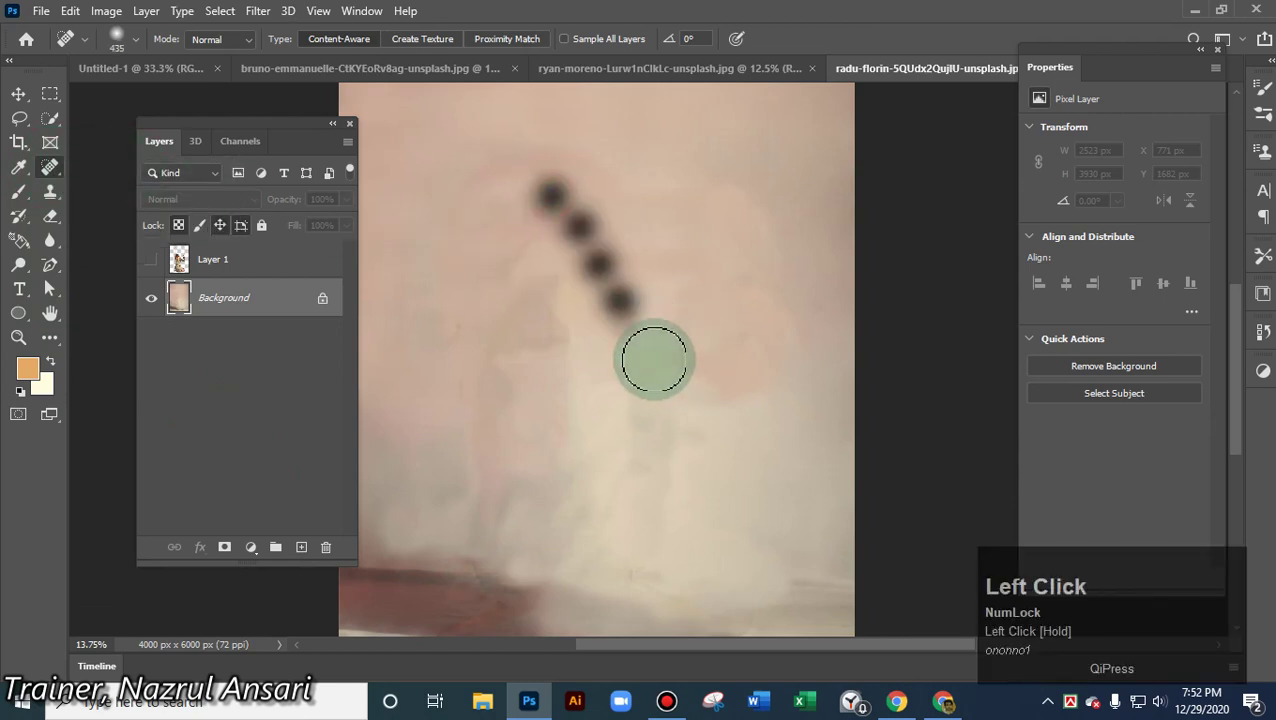
{"action": "left_click", "coordinate": [544, 291]}
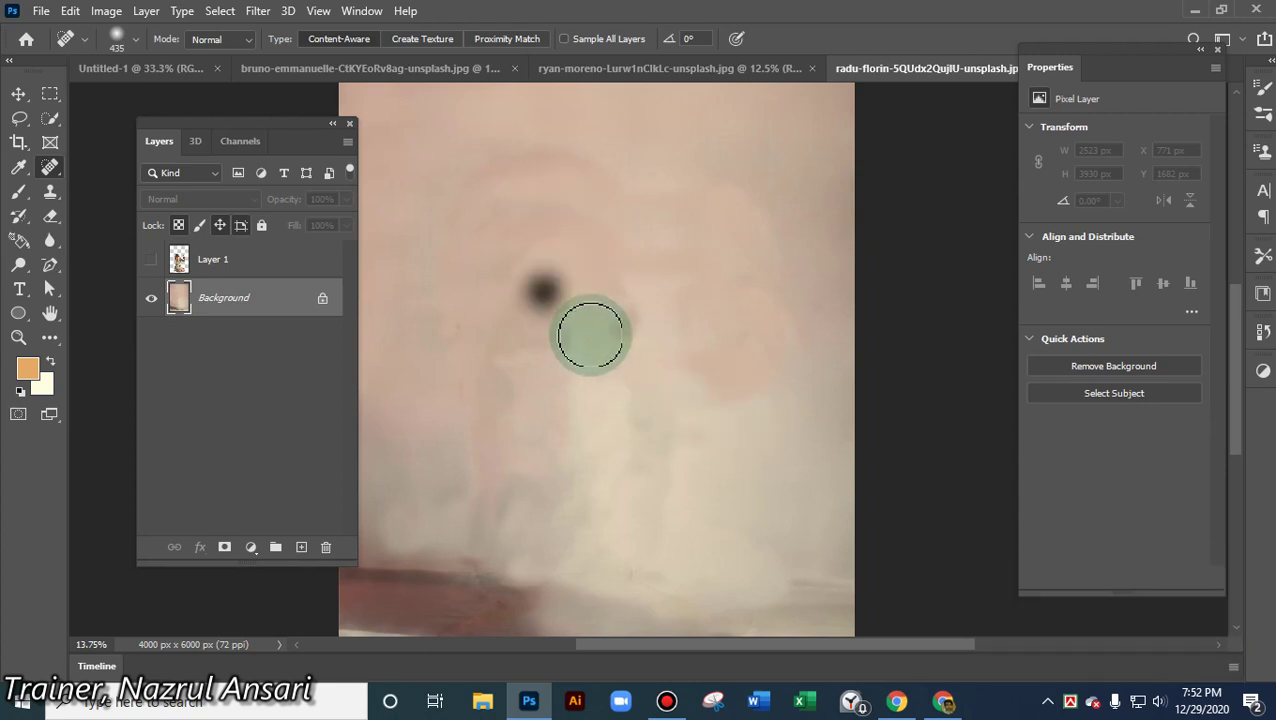
{"action": "left_click", "coordinate": [564, 336]}
{"action": "key", "text": "ctrl+z"}
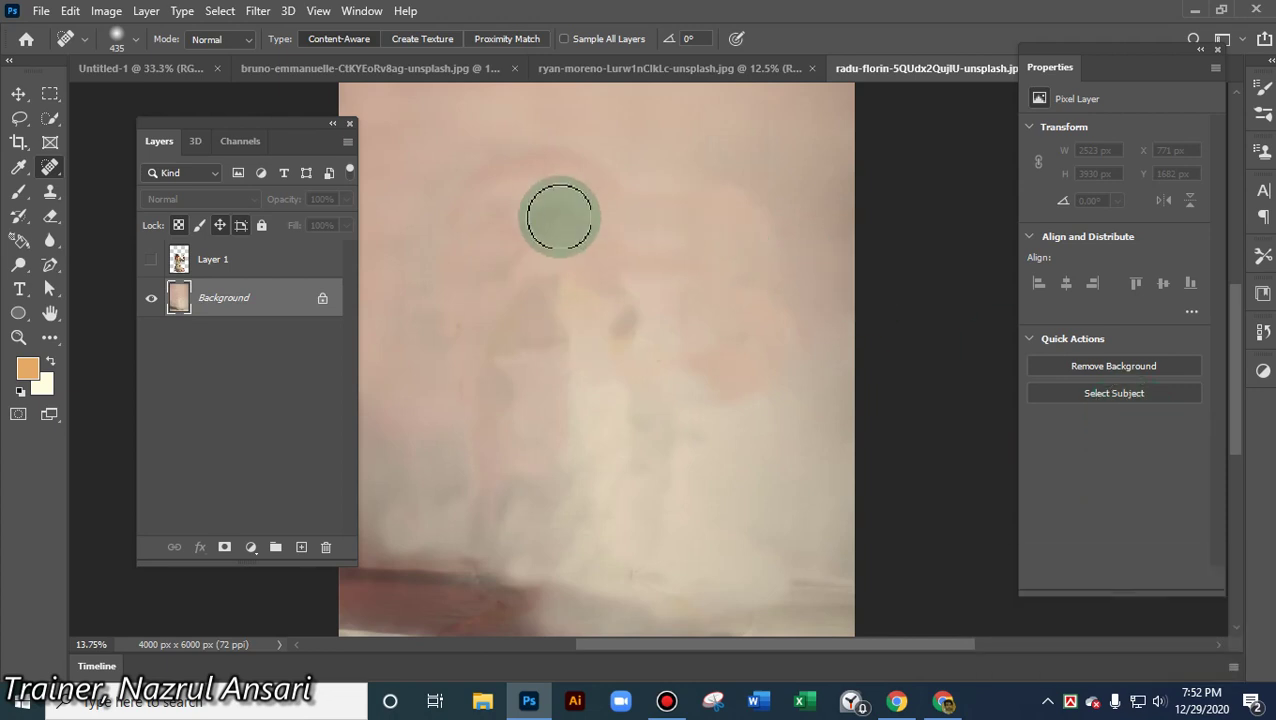
{"action": "left_click", "coordinate": [558, 336]}
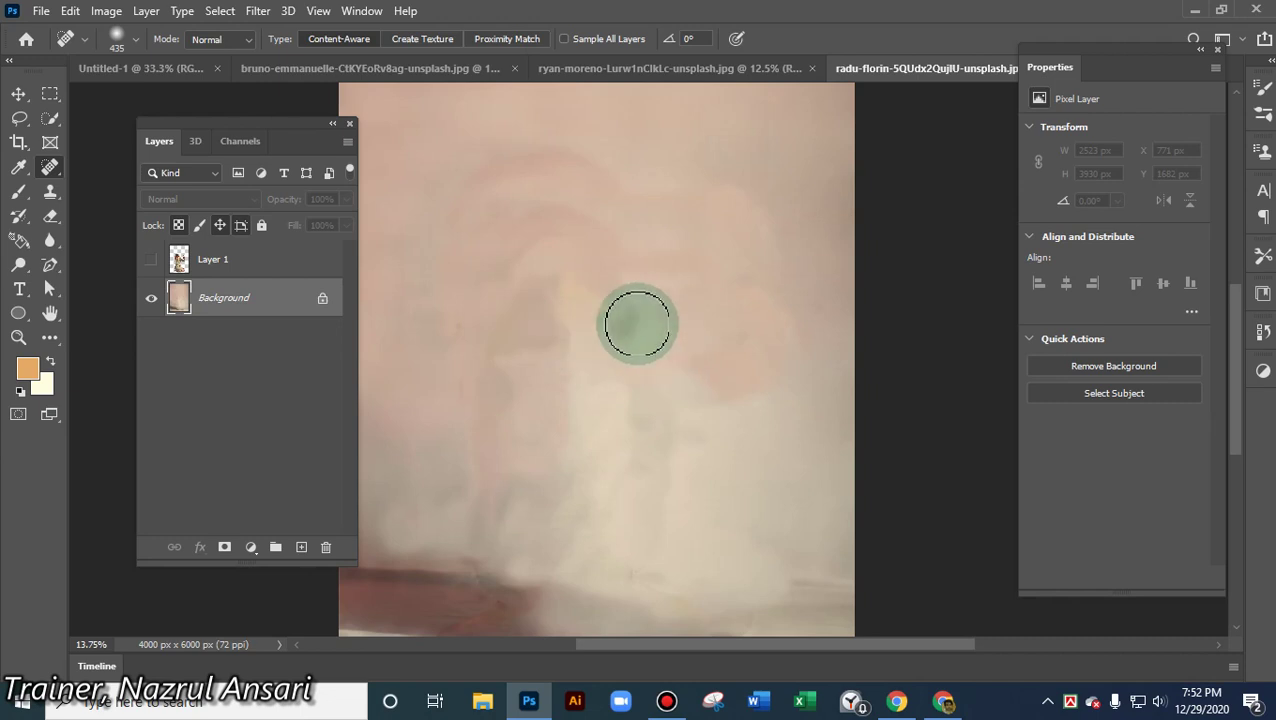
{"action": "left_click", "coordinate": [622, 322]}
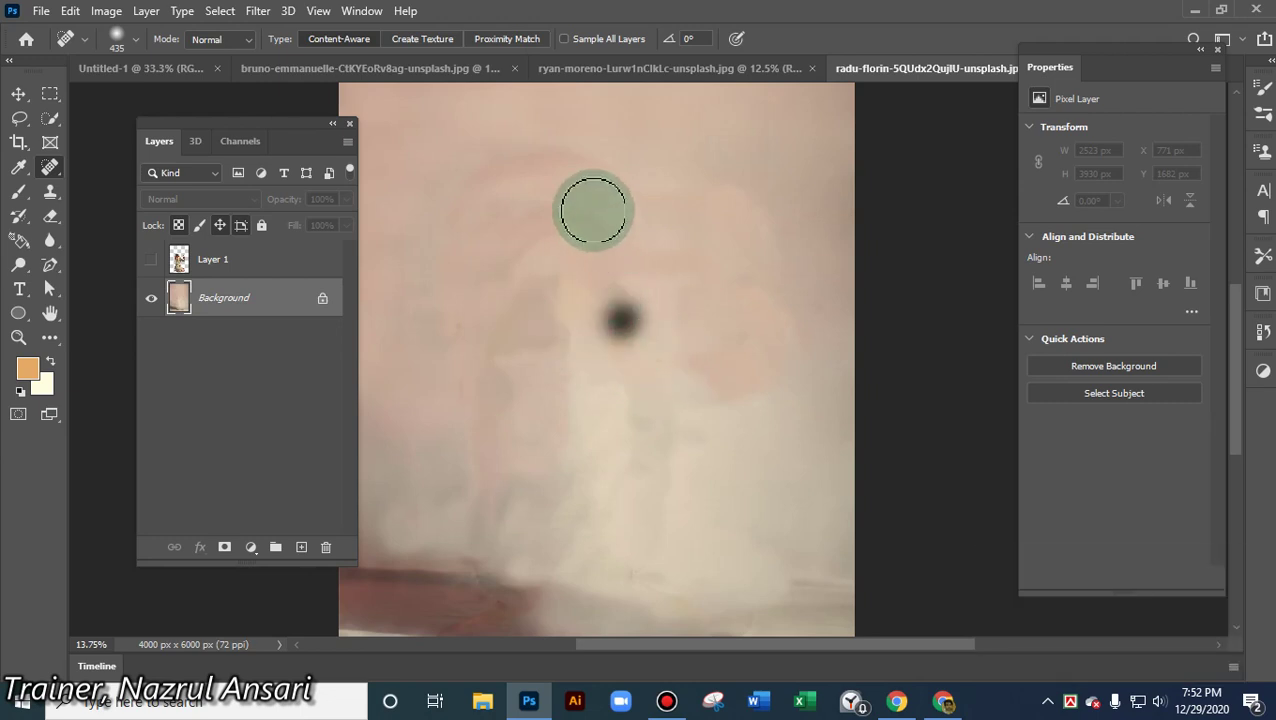
{"action": "left_click", "coordinate": [575, 157]}
{"action": "left_click", "coordinate": [575, 157]}
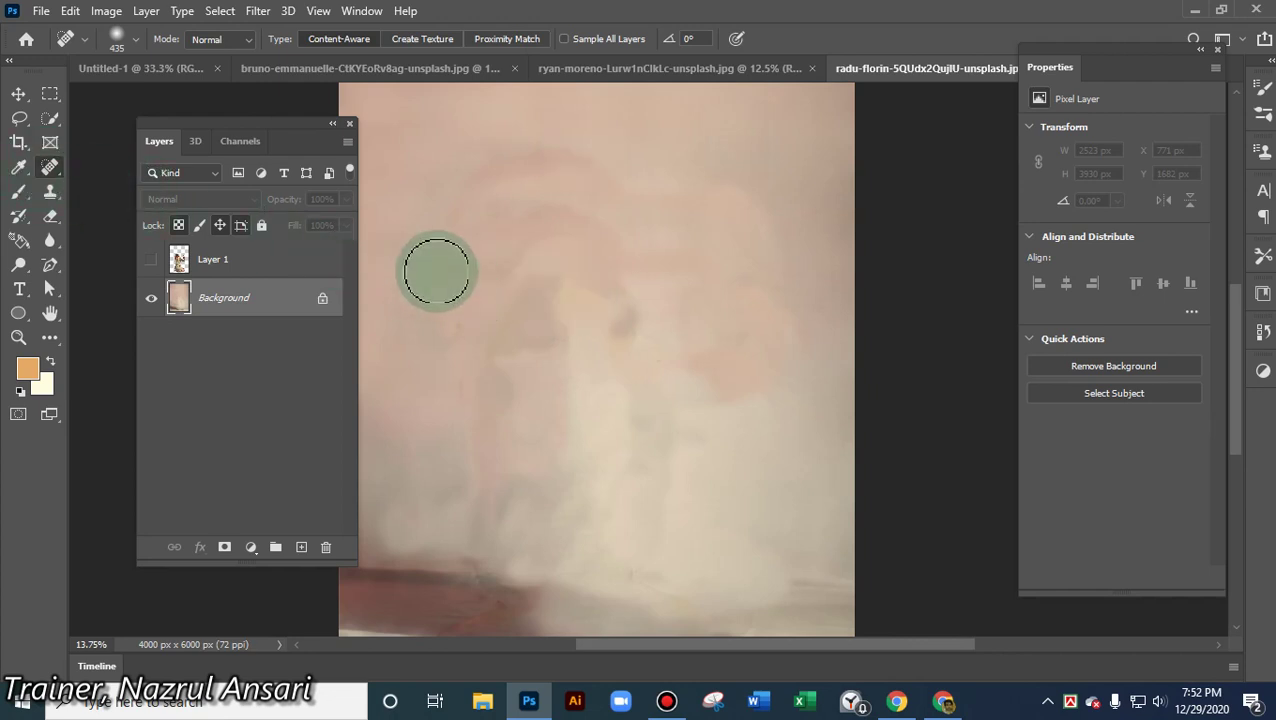
- Switch to the Healing Brush Tool with a 393 px brush and 0% hardness
{"action": "left_click", "coordinate": [49, 168]}
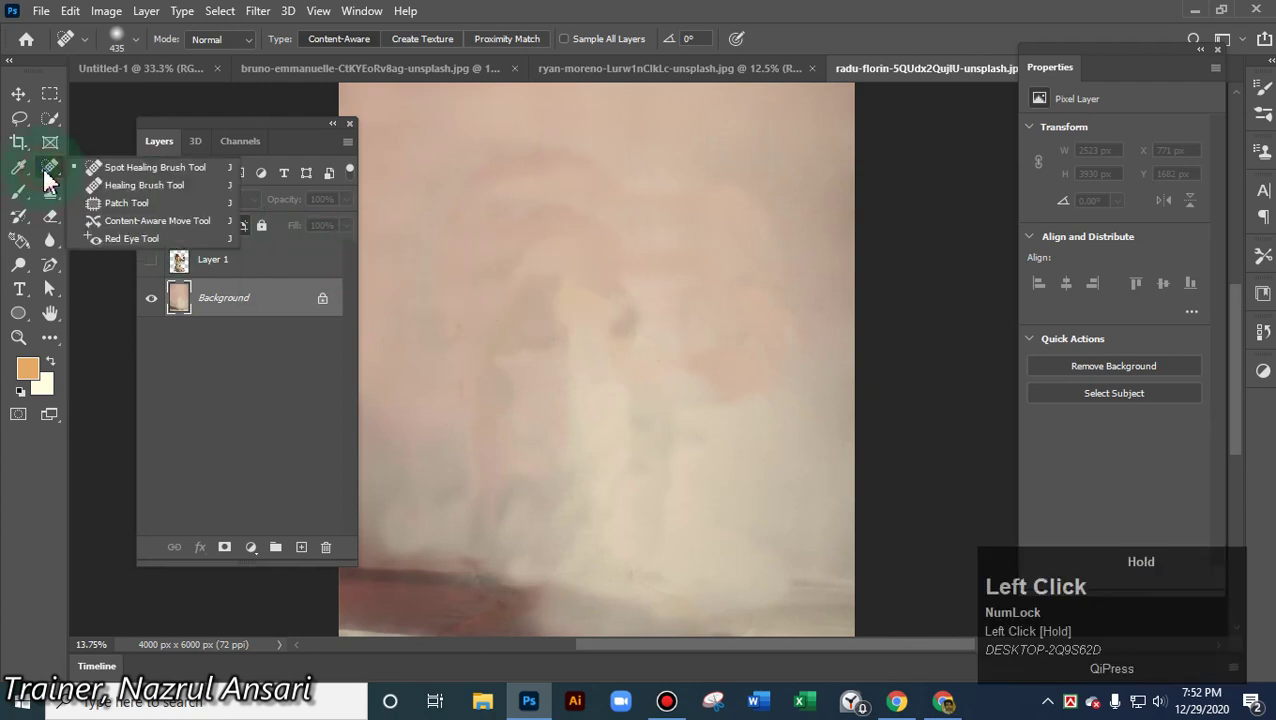
{"action": "left_click", "coordinate": [132, 187]}
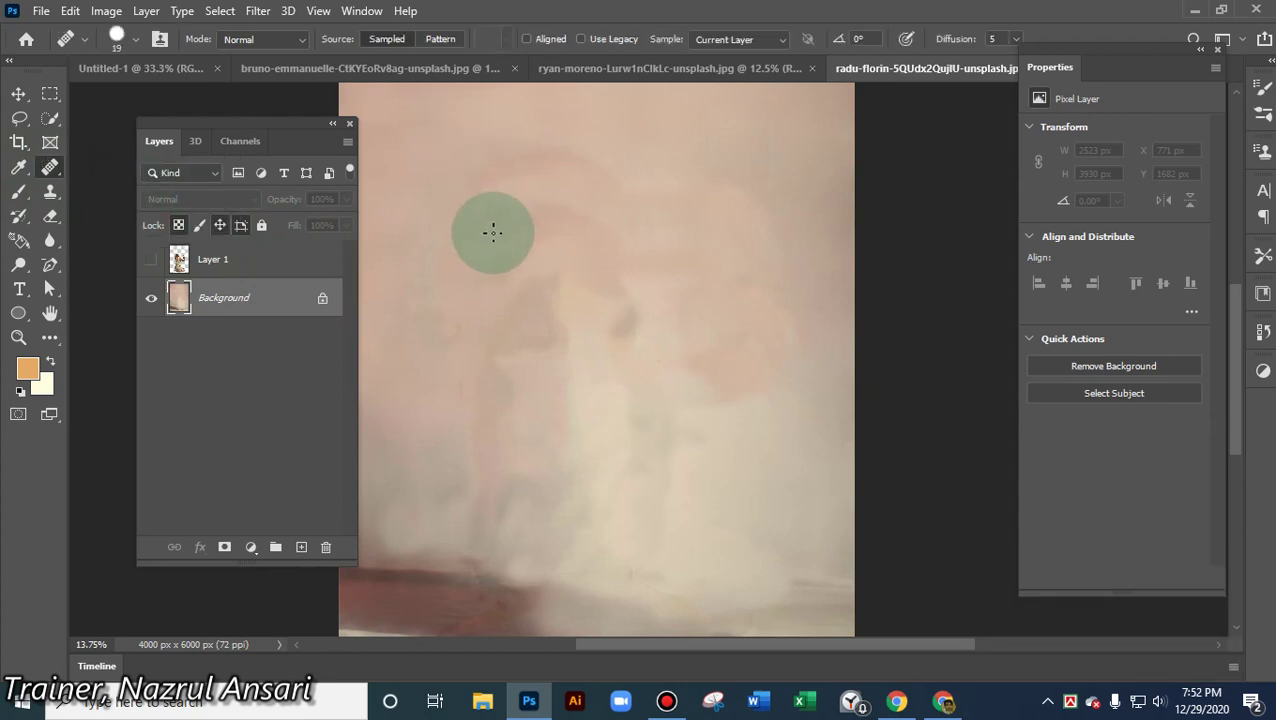
{"action": "mouse_move", "coordinate": [497, 228]}
{"action": "left_mouse_down"}
{"action": "mouse_move", "coordinate": [550, 242]}
{"action": "mouse_move", "coordinate": [524, 245]}
{"action": "mouse_move", "coordinate": [498, 302]}
{"action": "mouse_move", "coordinate": [491, 197]}
{"action": "left_mouse_up"}
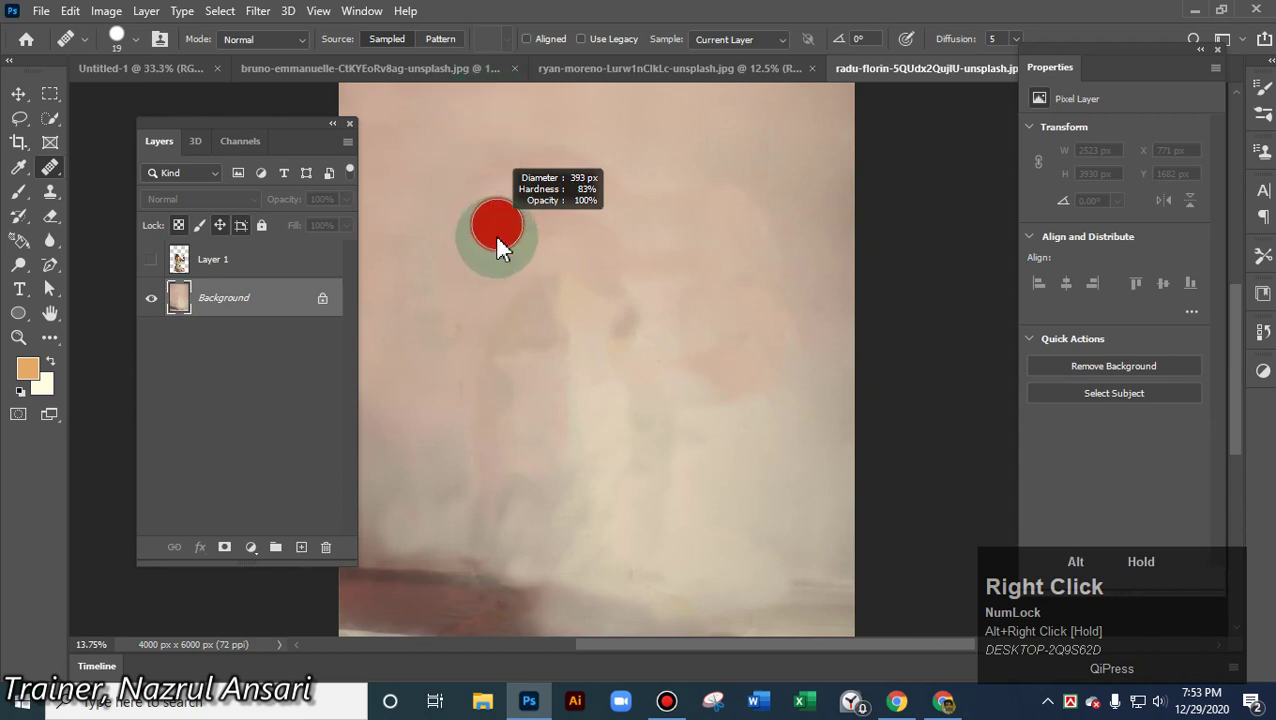
{"action": "left_click_drag", "start_coordinate": [497, 238], "coordinate": [495, 236]}
{"action": "left_click", "coordinate": [138, 39]}
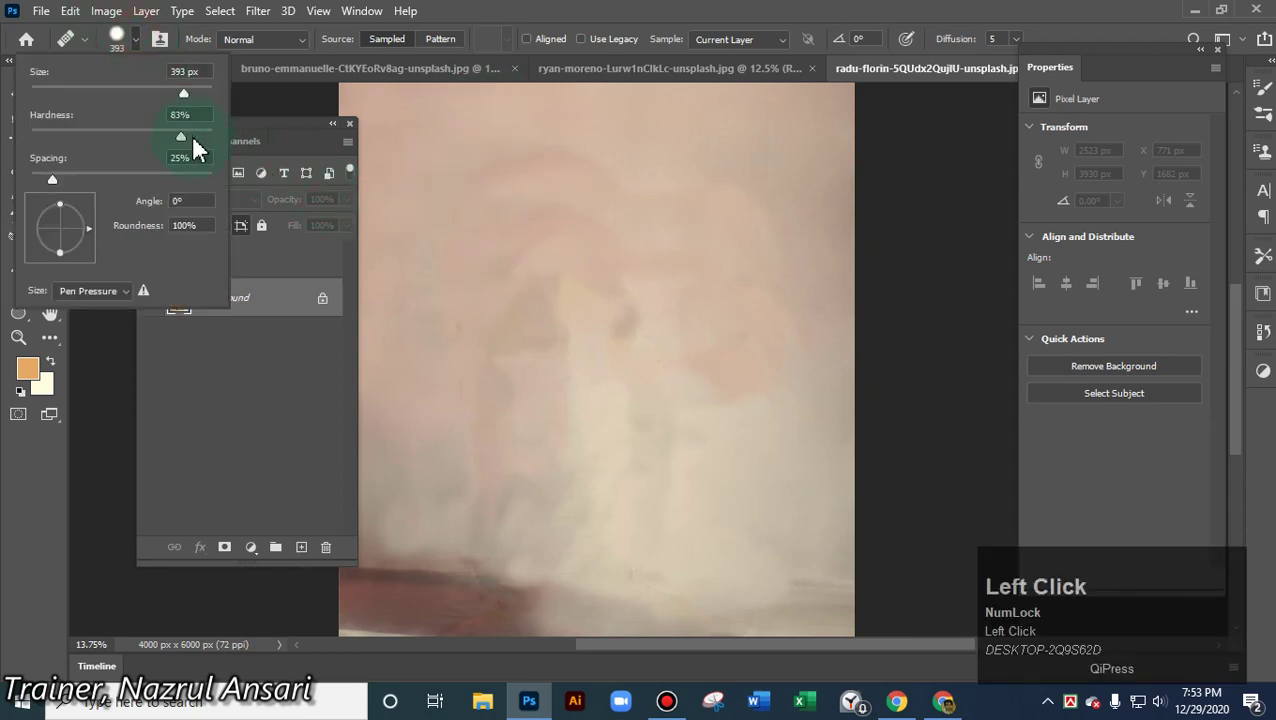
{"action": "left_click_drag", "start_coordinate": [180, 135], "coordinate": [22, 145]}
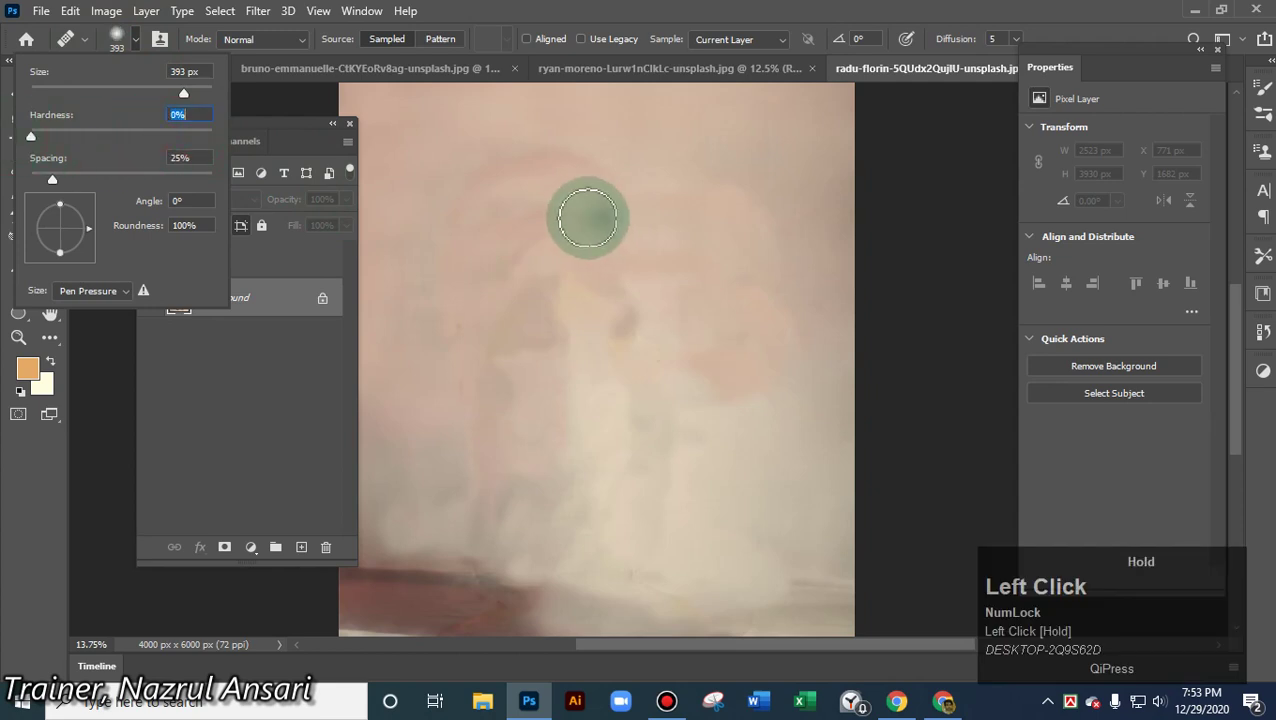
- Heal the arched head patch and the dark spot beside it, sampling the smooth upper wall
{"action": "left_click", "coordinate": [555, 318]}
{"action": "mouse_move", "coordinate": [530, 340]}
{"action": "left_mouse_down"}
{"action": "mouse_move", "coordinate": [640, 322]}
{"action": "mouse_move", "coordinate": [611, 319]}
{"action": "mouse_move", "coordinate": [936, 403]}
{"action": "mouse_move", "coordinate": [516, 343]}
{"action": "mouse_move", "coordinate": [421, 208]}
{"action": "left_mouse_up"}
{"action": "left_click", "coordinate": [484, 179], "text": "alt"}
{"action": "mouse_move", "coordinate": [572, 172]}
{"action": "left_mouse_down"}
{"action": "mouse_move", "coordinate": [569, 276]}
{"action": "mouse_move", "coordinate": [502, 283]}
{"action": "mouse_move", "coordinate": [437, 195]}
{"action": "mouse_move", "coordinate": [465, 248]}
{"action": "mouse_move", "coordinate": [491, 258]}
{"action": "mouse_move", "coordinate": [551, 217]}
{"action": "mouse_move", "coordinate": [586, 220]}
{"action": "mouse_move", "coordinate": [546, 232]}
{"action": "mouse_move", "coordinate": [539, 268]}
{"action": "mouse_move", "coordinate": [624, 336]}
{"action": "left_mouse_up"}
- Heal the silhouette's leftover back patches and the round patch where the arm was, sampling clean wall near each
{"action": "left_click", "coordinate": [436, 196], "text": "alt"}
{"action": "left_click", "coordinate": [426, 291], "text": "alt"}
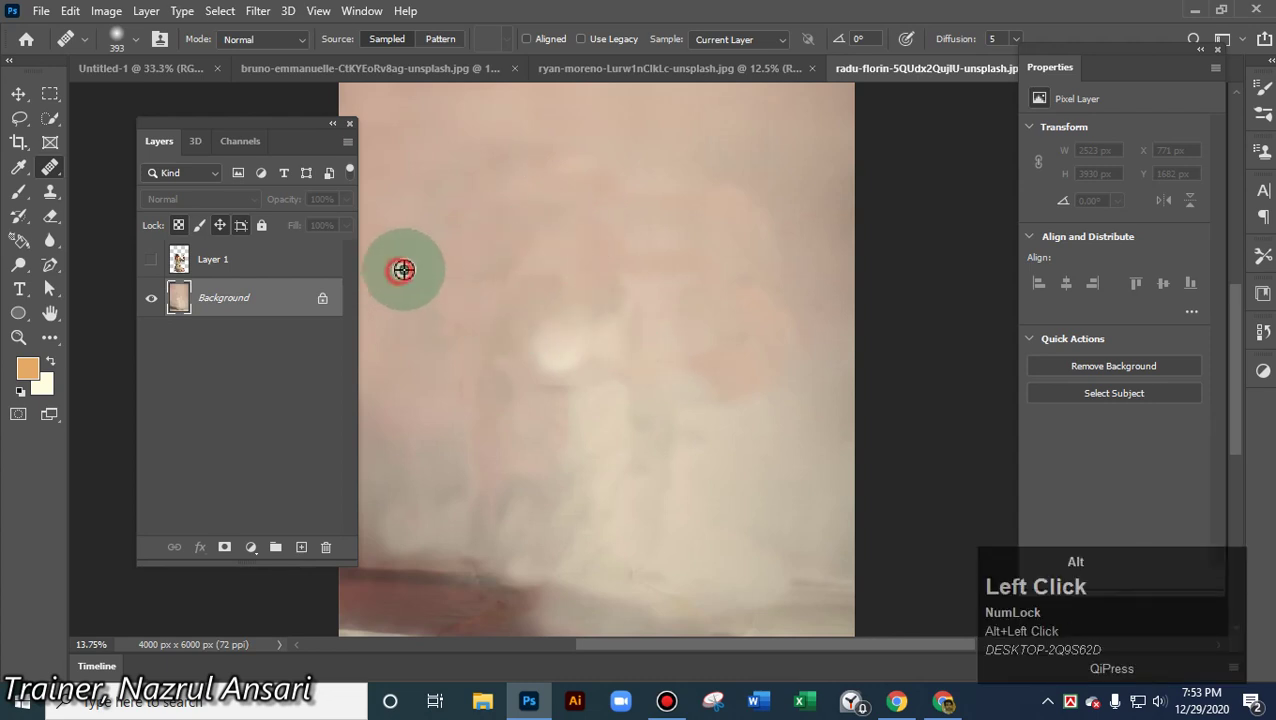
{"action": "mouse_move", "coordinate": [504, 325]}
{"action": "left_mouse_down"}
{"action": "mouse_move", "coordinate": [557, 279]}
{"action": "mouse_move", "coordinate": [483, 347]}
{"action": "mouse_move", "coordinate": [497, 363]}
{"action": "mouse_move", "coordinate": [578, 351]}
{"action": "mouse_move", "coordinate": [563, 332]}
{"action": "mouse_move", "coordinate": [522, 362]}
{"action": "mouse_move", "coordinate": [476, 370]}
{"action": "mouse_move", "coordinate": [481, 478]}
{"action": "left_mouse_up"}
{"action": "left_click", "coordinate": [754, 172], "text": "alt"}
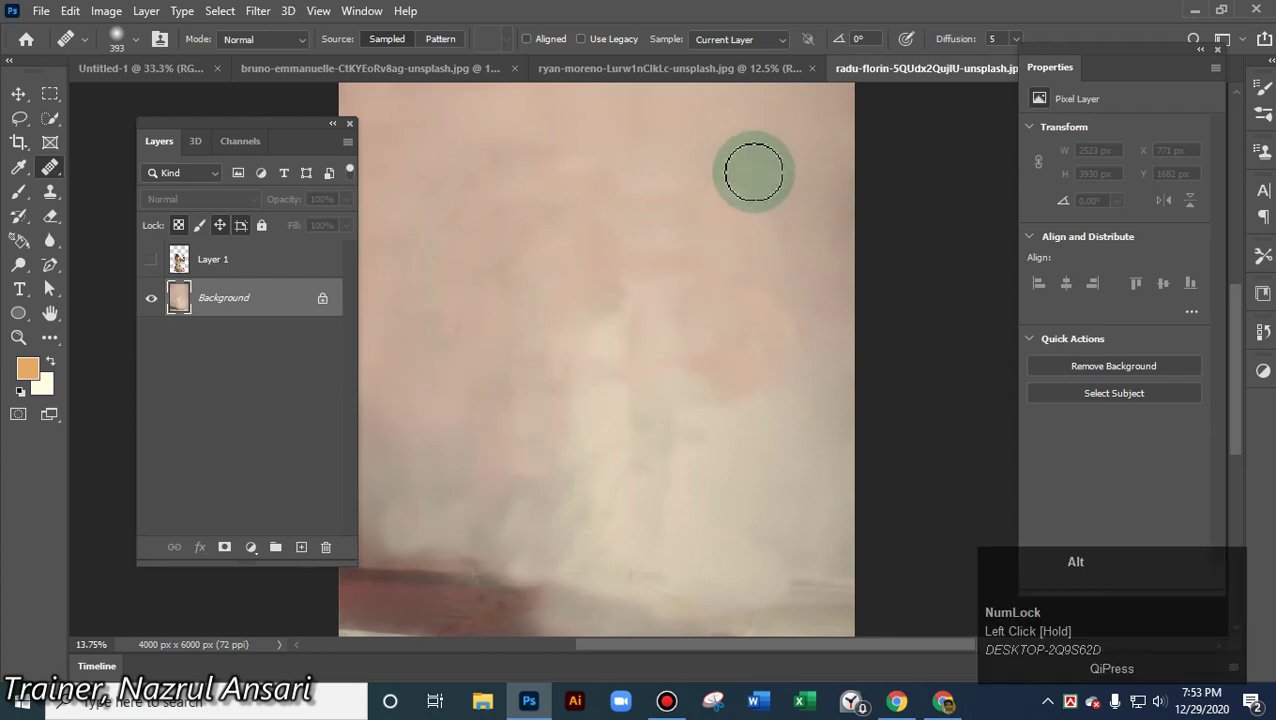
{"action": "mouse_move", "coordinate": [712, 182]}
{"action": "left_mouse_down"}
{"action": "mouse_move", "coordinate": [763, 228]}
{"action": "mouse_move", "coordinate": [777, 288]}
{"action": "mouse_move", "coordinate": [781, 345]}
{"action": "mouse_move", "coordinate": [732, 382]}
{"action": "mouse_move", "coordinate": [721, 345]}
{"action": "mouse_move", "coordinate": [743, 305]}
{"action": "mouse_move", "coordinate": [683, 317]}
{"action": "mouse_move", "coordinate": [658, 239]}
{"action": "mouse_move", "coordinate": [601, 179]}
{"action": "mouse_move", "coordinate": [622, 172]}
{"action": "mouse_move", "coordinate": [555, 222]}
{"action": "mouse_move", "coordinate": [578, 214]}
{"action": "mouse_move", "coordinate": [498, 194]}
{"action": "mouse_move", "coordinate": [430, 285]}
{"action": "mouse_move", "coordinate": [459, 345]}
{"action": "mouse_move", "coordinate": [590, 336]}
{"action": "mouse_move", "coordinate": [595, 393]}
{"action": "mouse_move", "coordinate": [620, 435]}
{"action": "left_mouse_up"}
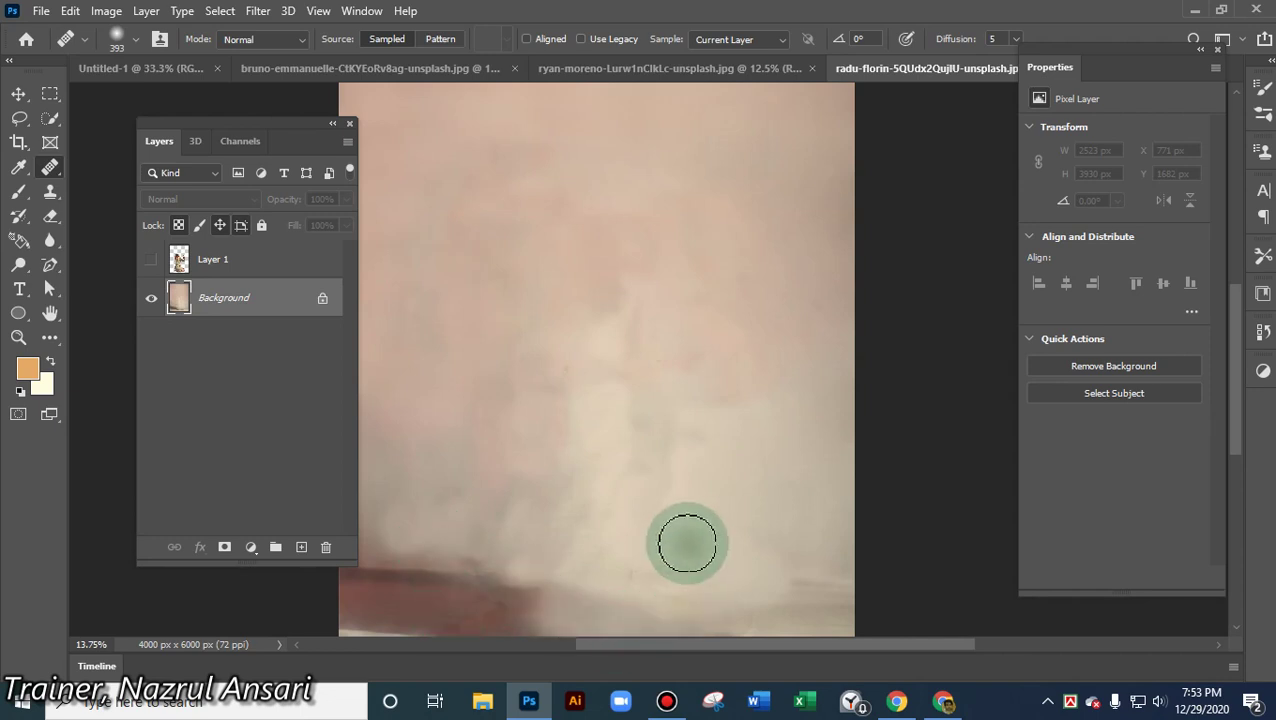
- Heal the diagonal crease and lower edge of the dark red band with an 89 px Healing Brush, sampling the pale floor
{"action": "key", "text": "alt"}
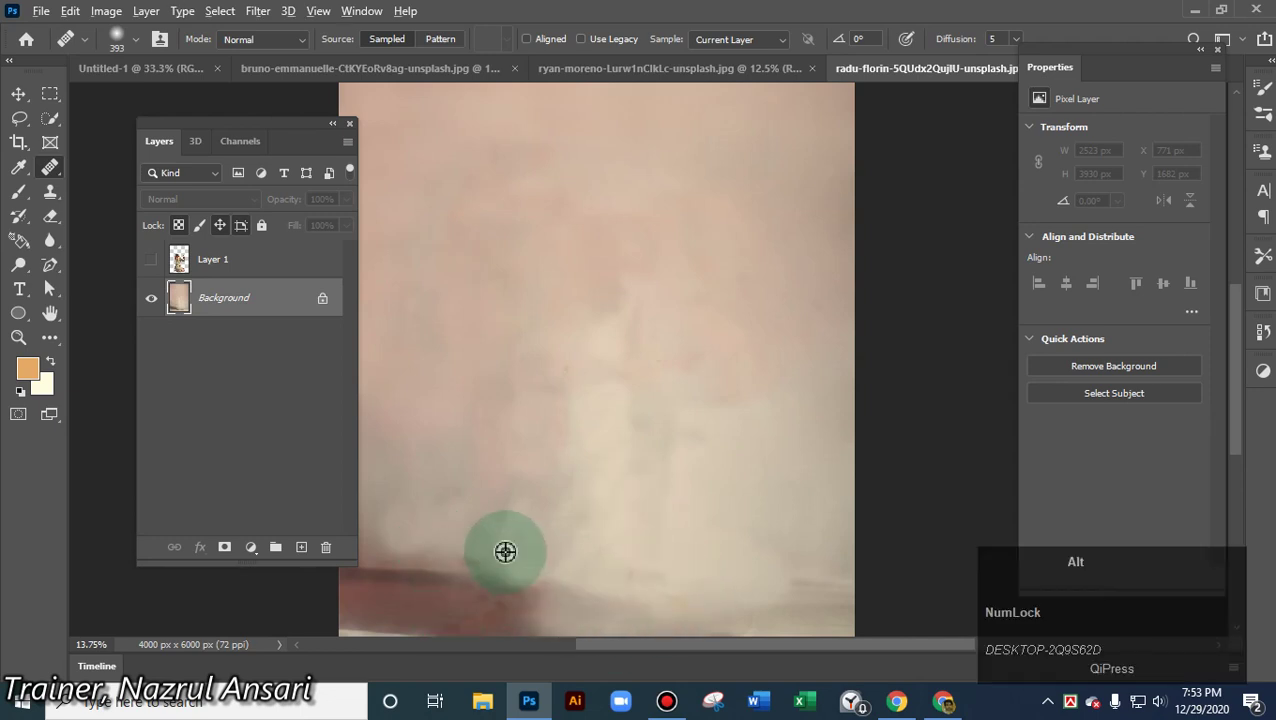
{"action": "scroll", "coordinate": [501, 552], "scroll_direction": "up", "scroll_amount": 3}
{"action": "key", "text": "c"}
{"action": "key", "text": "space"}
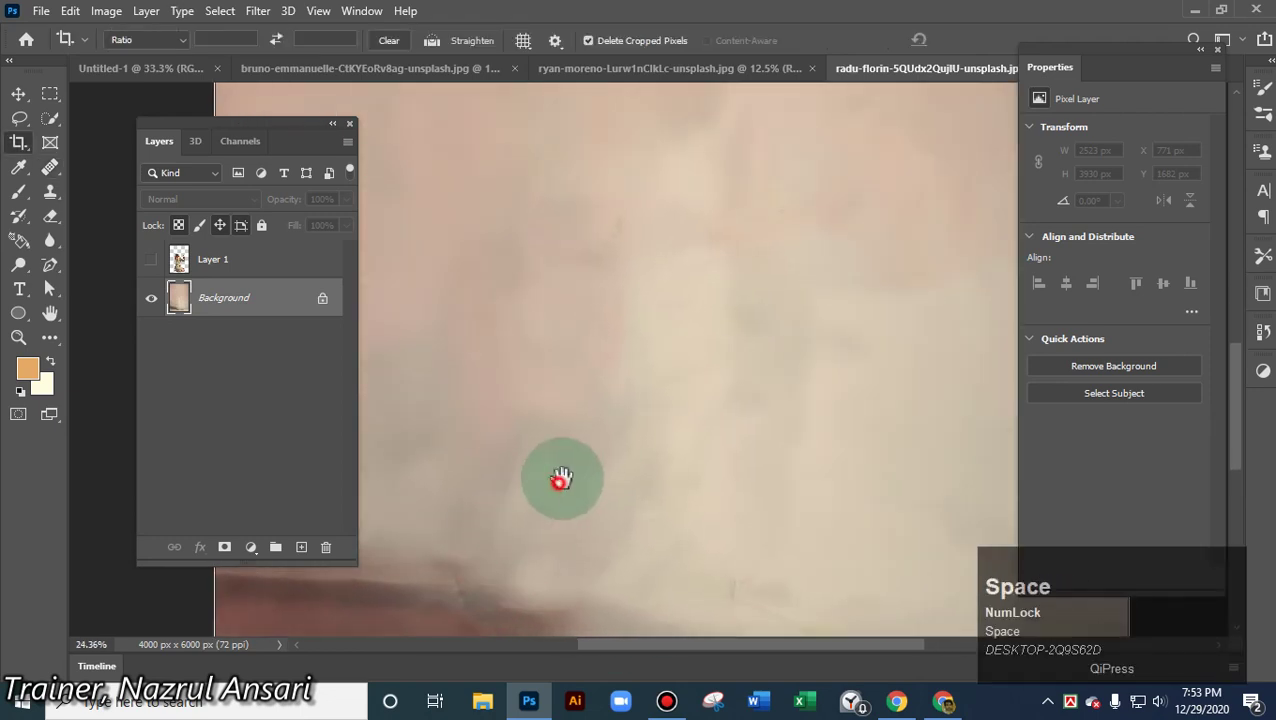
{"action": "left_click_drag", "start_coordinate": [561, 476], "coordinate": [733, 325]}
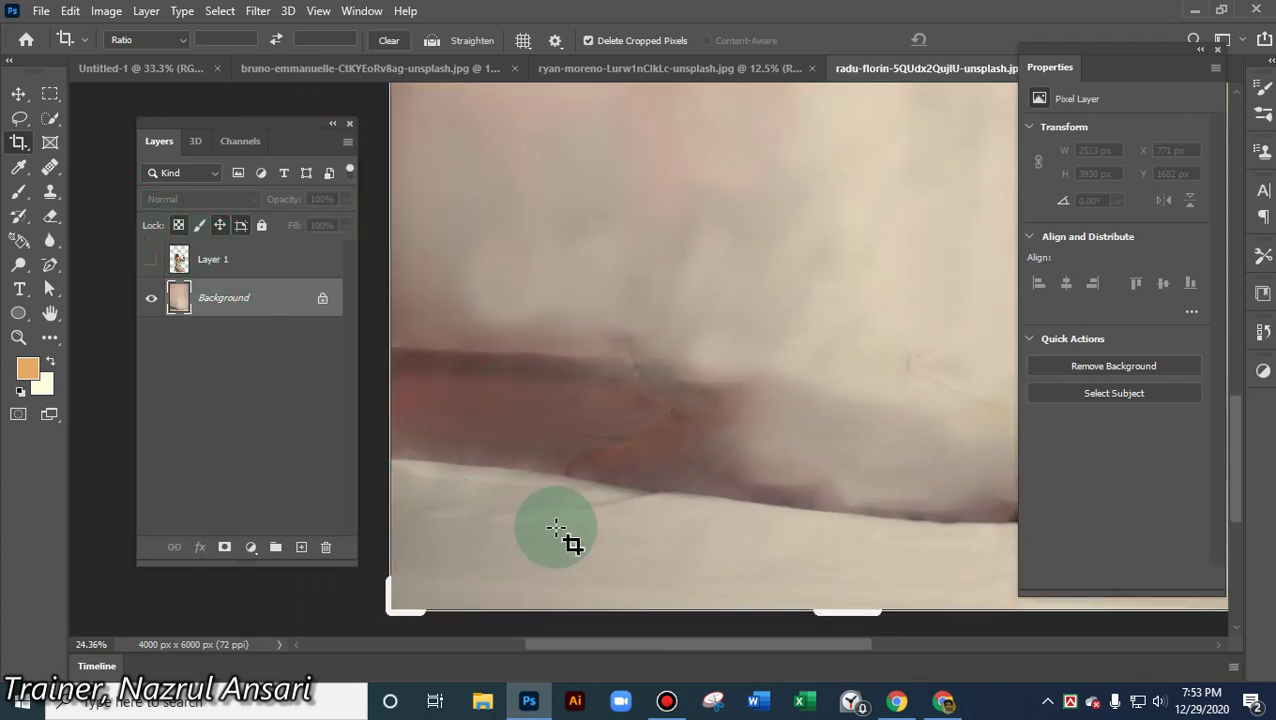
{"action": "key", "text": "alt"}
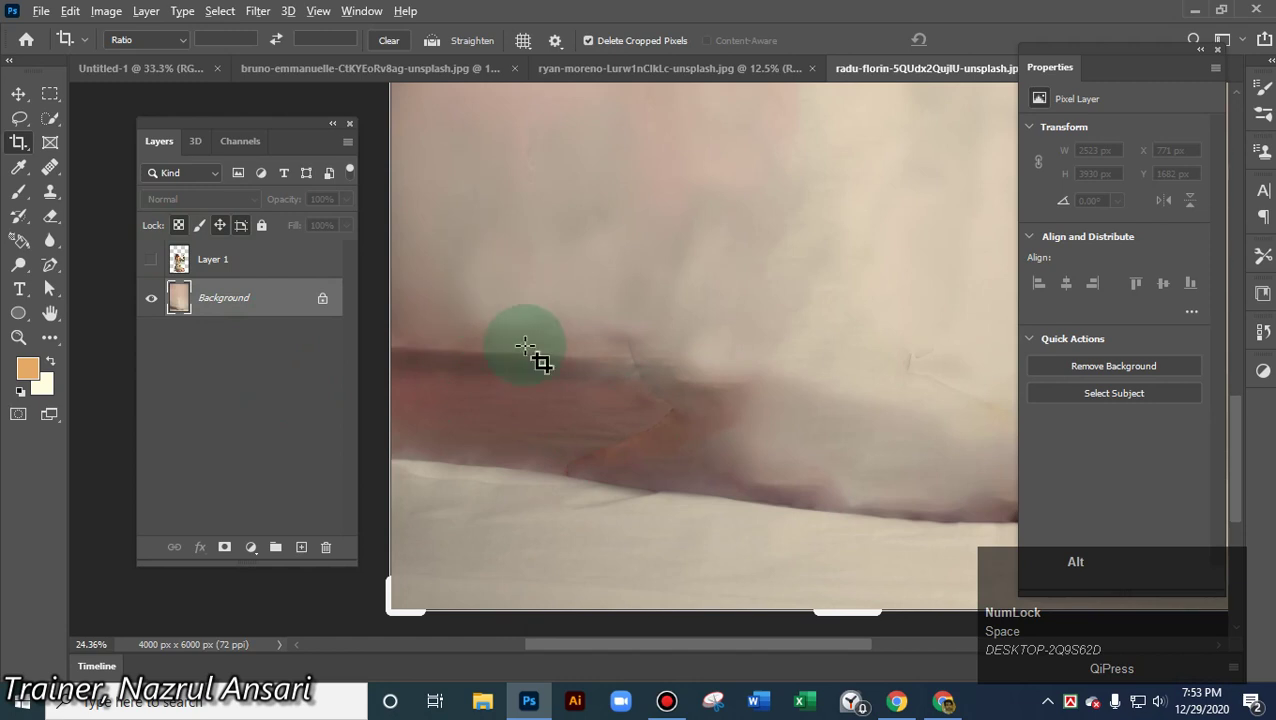
{"action": "left_click", "coordinate": [50, 167]}
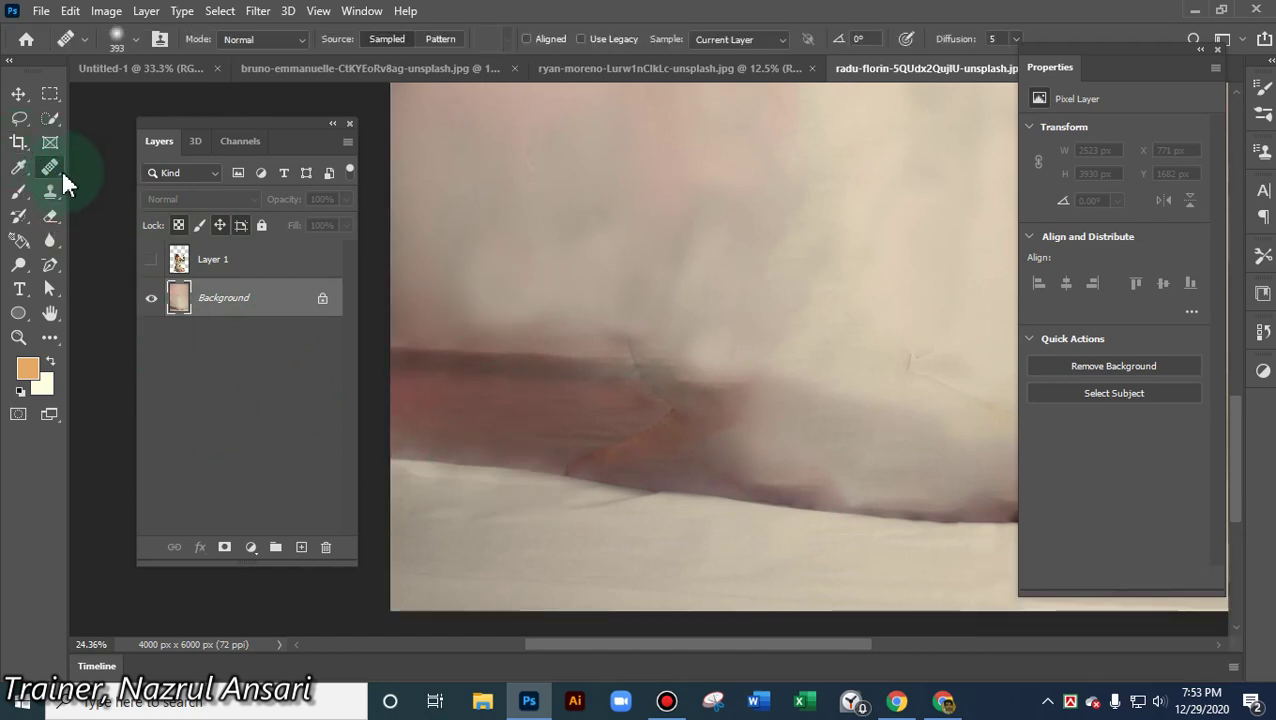
{"action": "left_click", "coordinate": [52, 170]}
{"action": "mouse_move", "coordinate": [55, 177]}
{"action": "left_mouse_down"}
{"action": "mouse_move", "coordinate": [122, 198]}
{"action": "mouse_move", "coordinate": [130, 186]}
{"action": "left_mouse_up"}
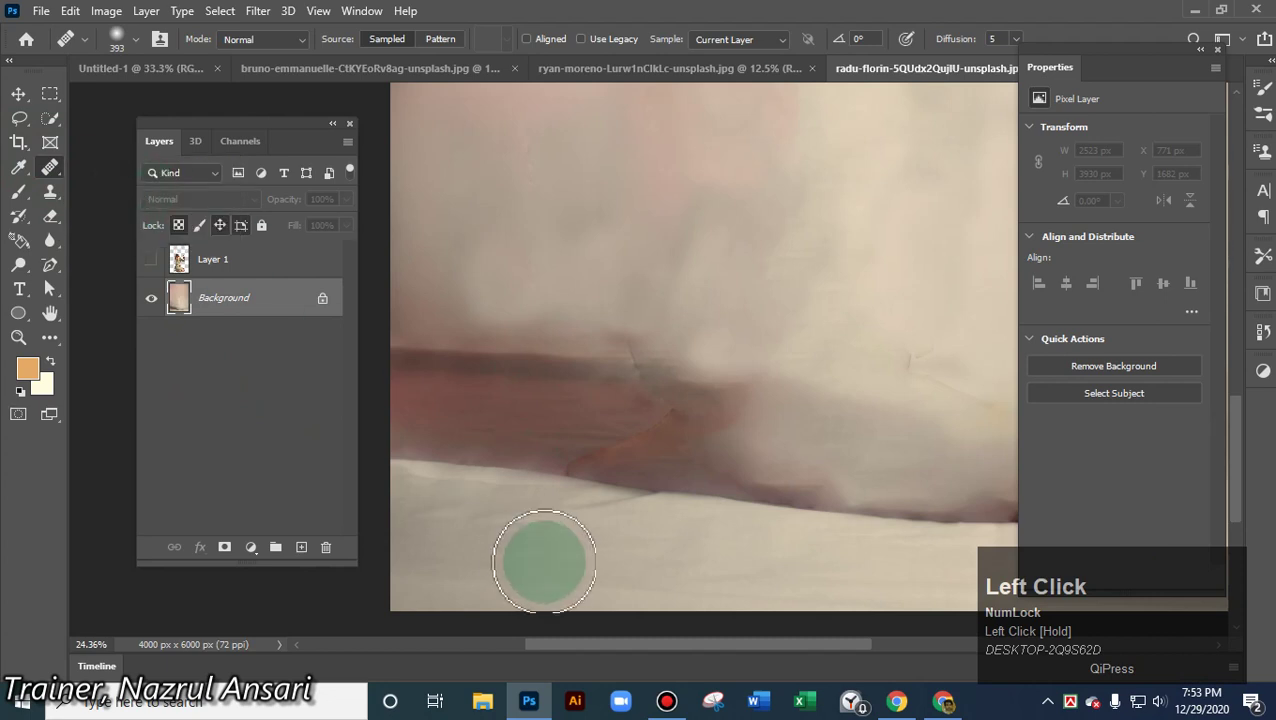
{"action": "left_click", "coordinate": [518, 582], "text": "alt"}
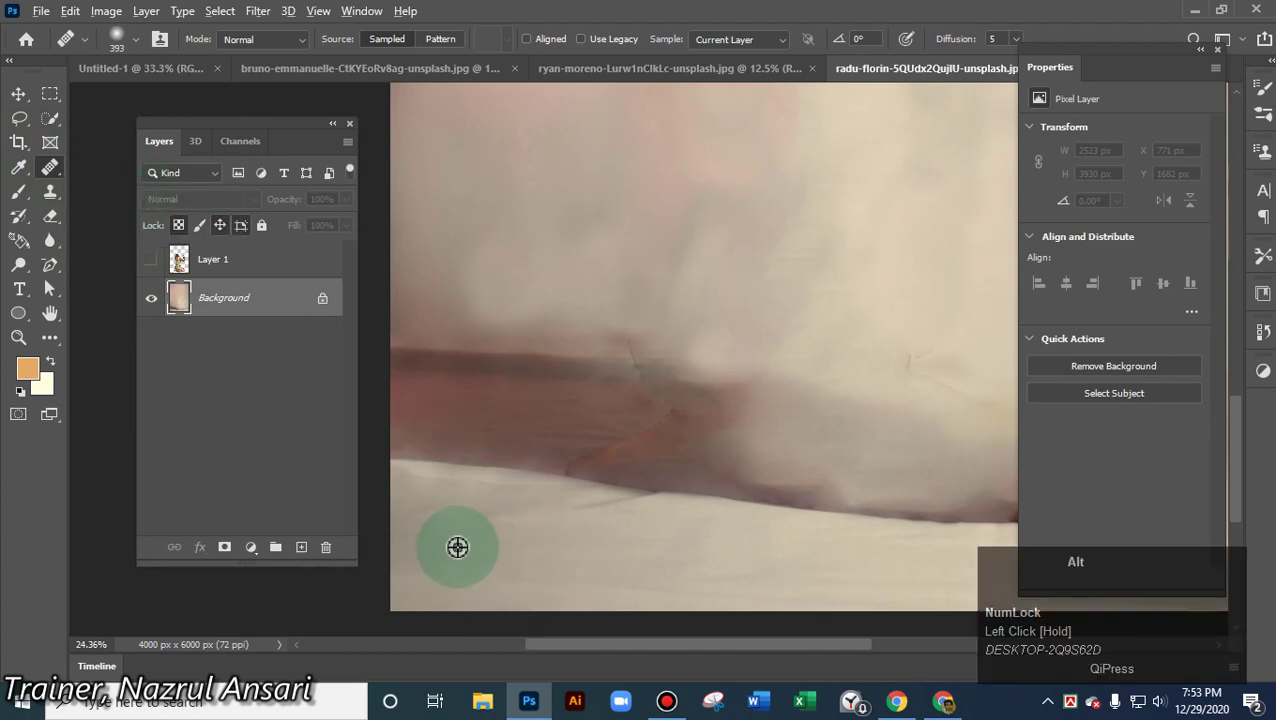
{"action": "right_click", "coordinate": [448, 466], "text": "alt"}
{"action": "mouse_move", "coordinate": [448, 466]}
{"action": "left_mouse_down"}
{"action": "mouse_move", "coordinate": [541, 468]}
{"action": "mouse_move", "coordinate": [499, 486]}
{"action": "mouse_move", "coordinate": [430, 475]}
{"action": "mouse_move", "coordinate": [501, 548]}
{"action": "mouse_move", "coordinate": [438, 549]}
{"action": "mouse_move", "coordinate": [425, 538]}
{"action": "mouse_move", "coordinate": [565, 539]}
{"action": "mouse_move", "coordinate": [573, 555]}
{"action": "mouse_move", "coordinate": [643, 579]}
{"action": "mouse_move", "coordinate": [627, 572]}
{"action": "mouse_move", "coordinate": [635, 548]}
{"action": "mouse_move", "coordinate": [578, 550]}
{"action": "mouse_move", "coordinate": [543, 461]}
{"action": "mouse_move", "coordinate": [593, 473]}
{"action": "mouse_move", "coordinate": [655, 516]}
{"action": "mouse_move", "coordinate": [713, 507]}
{"action": "mouse_move", "coordinate": [659, 505]}
{"action": "mouse_move", "coordinate": [650, 488]}
{"action": "mouse_move", "coordinate": [777, 499]}
{"action": "left_mouse_up"}
{"action": "left_click_drag", "start_coordinate": [621, 433], "coordinate": [658, 443]}
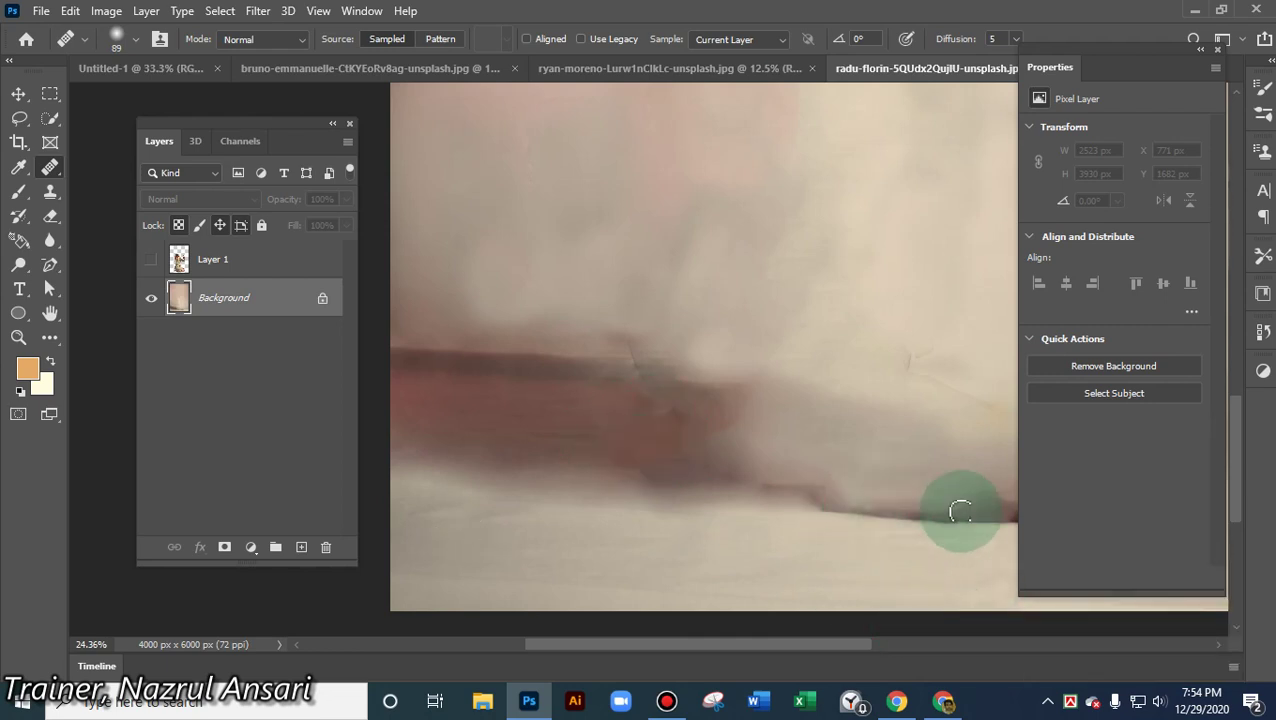
- Heal the dark line continuing from the red band and the small wall crease above it, sampling the pale floor
{"action": "key", "text": "space"}
{"action": "left_click_drag", "start_coordinate": [934, 539], "coordinate": [758, 493]}
{"action": "mouse_move", "coordinate": [880, 440]}
{"action": "left_mouse_down"}
{"action": "mouse_move", "coordinate": [889, 433]}
{"action": "mouse_move", "coordinate": [849, 484]}
{"action": "mouse_move", "coordinate": [860, 495]}
{"action": "left_mouse_up"}
{"action": "key", "text": "alt"}
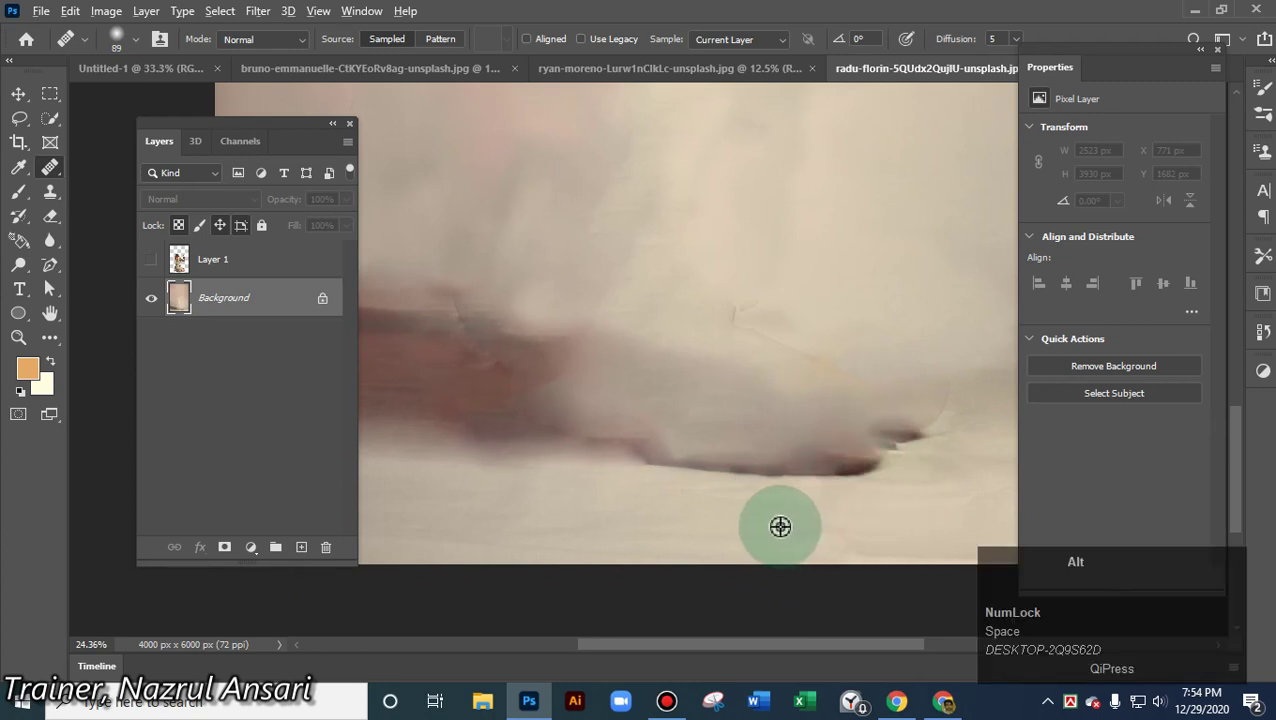
{"action": "left_click", "coordinate": [725, 519], "text": "alt"}
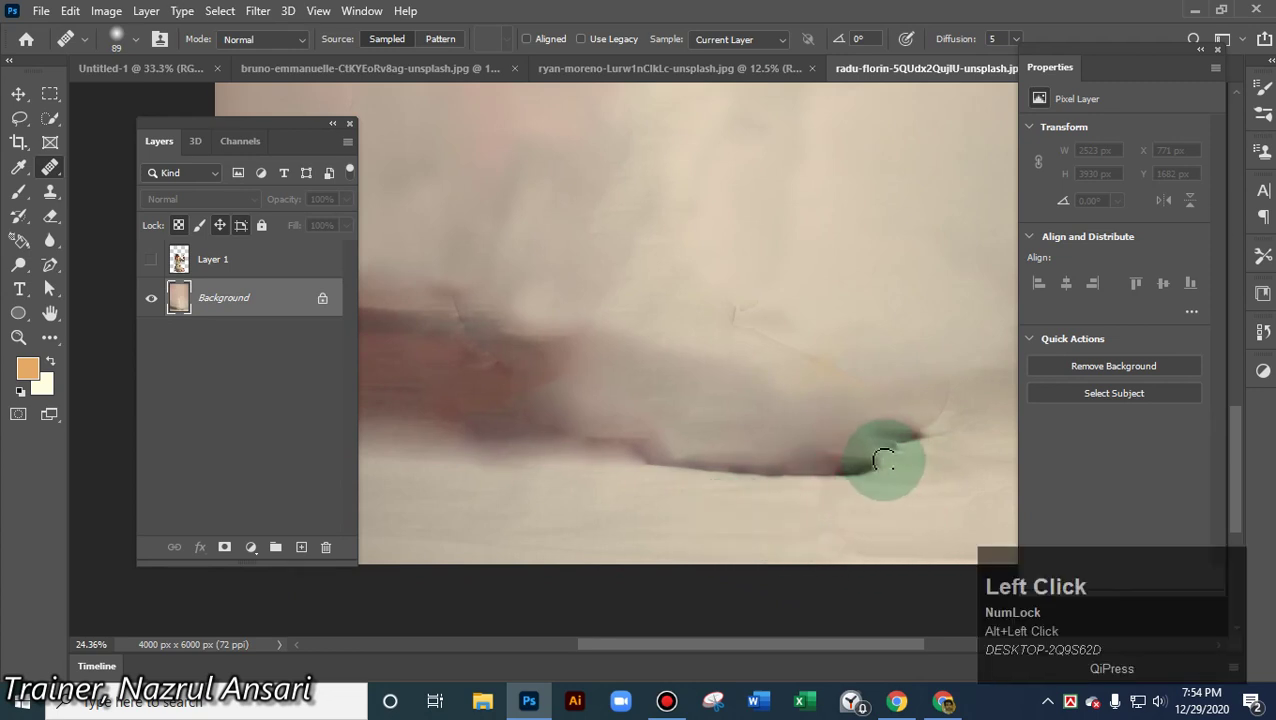
{"action": "mouse_move", "coordinate": [883, 450]}
{"action": "left_mouse_down"}
{"action": "mouse_move", "coordinate": [860, 470]}
{"action": "mouse_move", "coordinate": [876, 460]}
{"action": "mouse_move", "coordinate": [812, 447]}
{"action": "mouse_move", "coordinate": [728, 475]}
{"action": "mouse_move", "coordinate": [740, 447]}
{"action": "mouse_move", "coordinate": [817, 435]}
{"action": "mouse_move", "coordinate": [789, 444]}
{"action": "mouse_move", "coordinate": [878, 448]}
{"action": "mouse_move", "coordinate": [903, 427]}
{"action": "mouse_move", "coordinate": [948, 427]}
{"action": "mouse_move", "coordinate": [749, 470]}
{"action": "mouse_move", "coordinate": [644, 436]}
{"action": "mouse_move", "coordinate": [595, 453]}
{"action": "mouse_move", "coordinate": [589, 440]}
{"action": "mouse_move", "coordinate": [792, 461]}
{"action": "mouse_move", "coordinate": [834, 496]}
{"action": "left_mouse_up"}
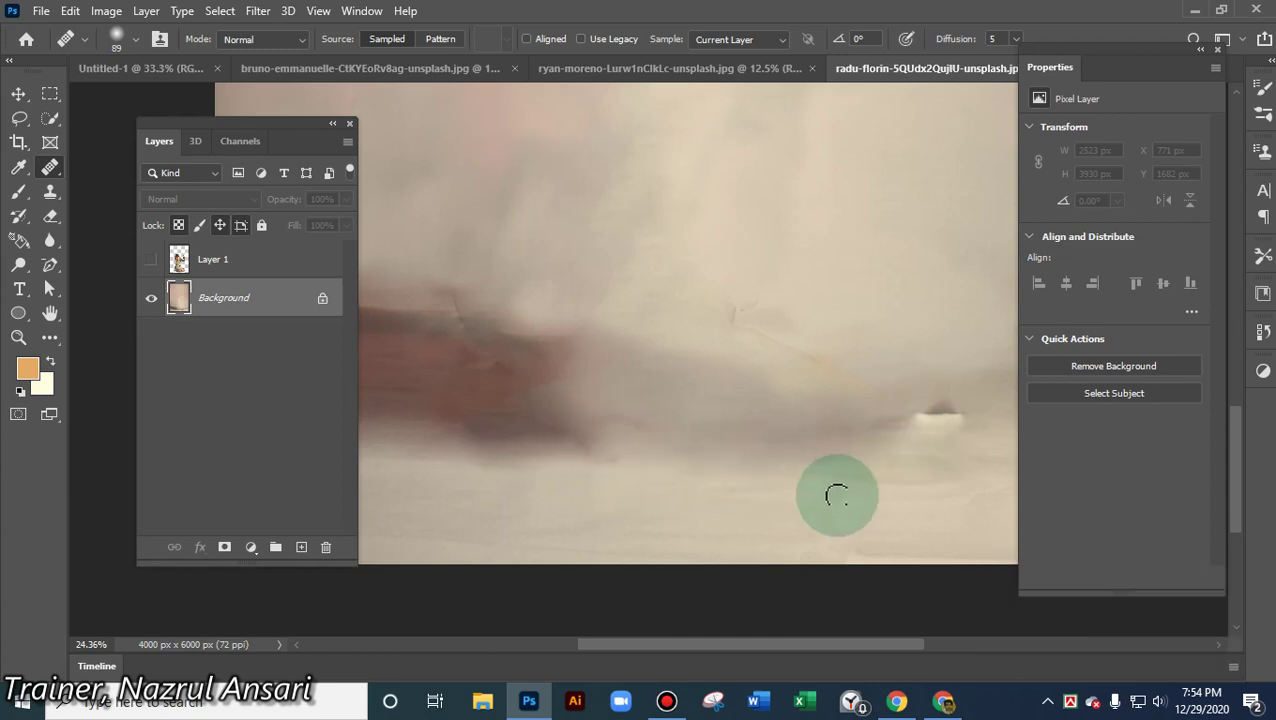
{"action": "mouse_move", "coordinate": [737, 304]}
{"action": "left_mouse_down"}
{"action": "mouse_move", "coordinate": [812, 356]}
{"action": "mouse_move", "coordinate": [740, 310]}
{"action": "mouse_move", "coordinate": [692, 310]}
{"action": "mouse_move", "coordinate": [898, 372]}
{"action": "mouse_move", "coordinate": [860, 376]}
{"action": "mouse_move", "coordinate": [809, 354]}
{"action": "mouse_move", "coordinate": [841, 383]}
{"action": "mouse_move", "coordinate": [760, 347]}
{"action": "mouse_move", "coordinate": [808, 384]}
{"action": "mouse_move", "coordinate": [743, 356]}
{"action": "left_mouse_up"}
{"action": "scroll", "coordinate": [750, 355], "scroll_direction": "down", "scroll_amount": 2}
{"action": "scroll", "coordinate": [750, 355], "scroll_direction": "down", "scroll_amount": 2}
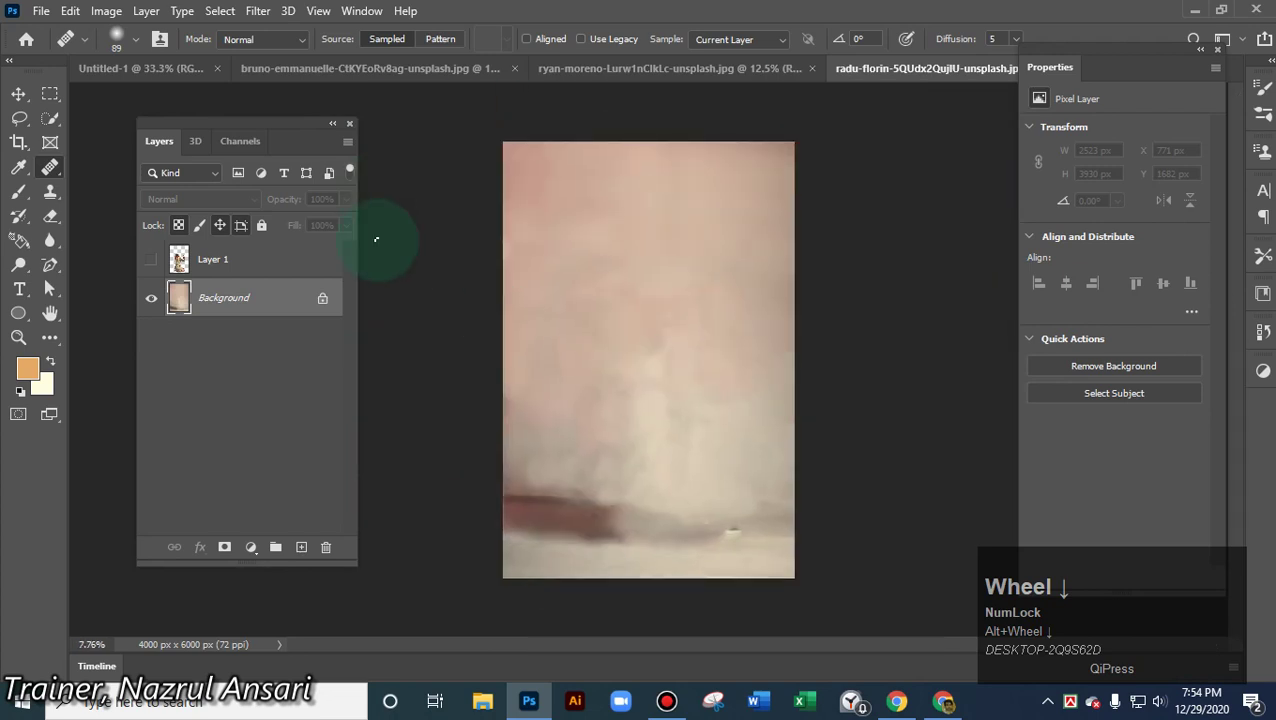
- Make Layer 1 with the kneeling woman visible and select it
{"action": "left_click", "coordinate": [150, 262]}
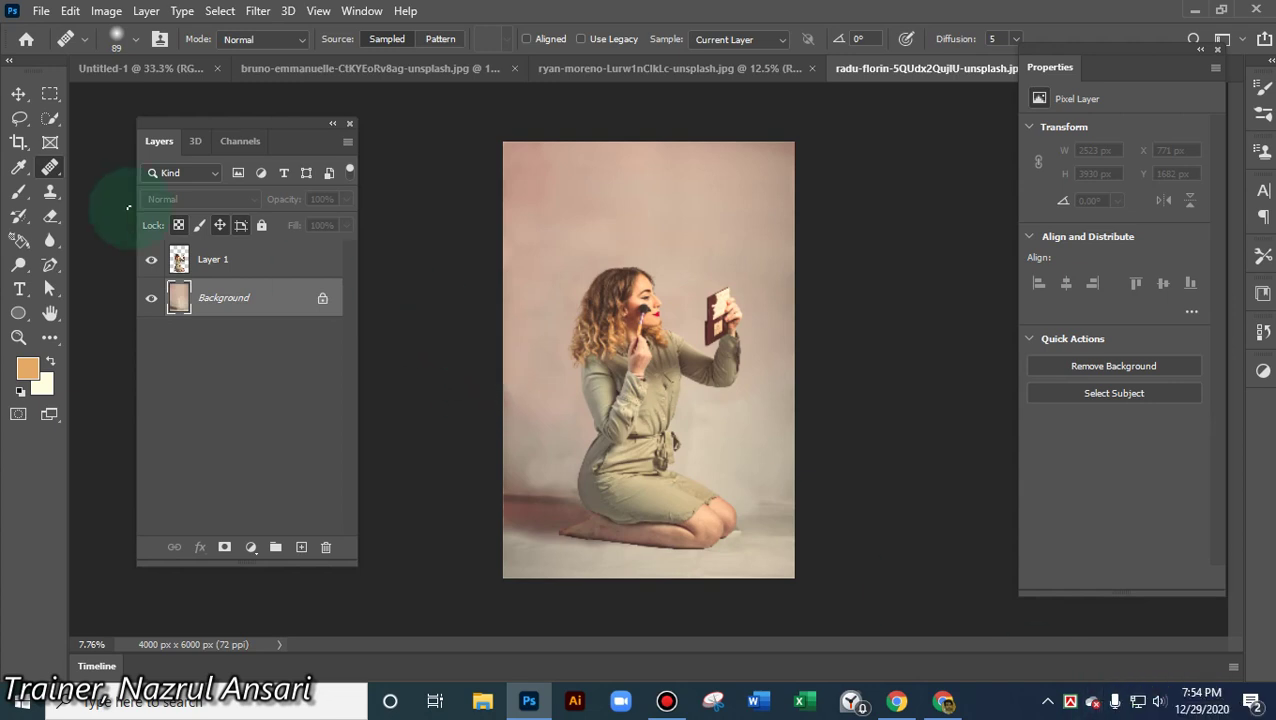
{"action": "left_click", "coordinate": [70, 11]}
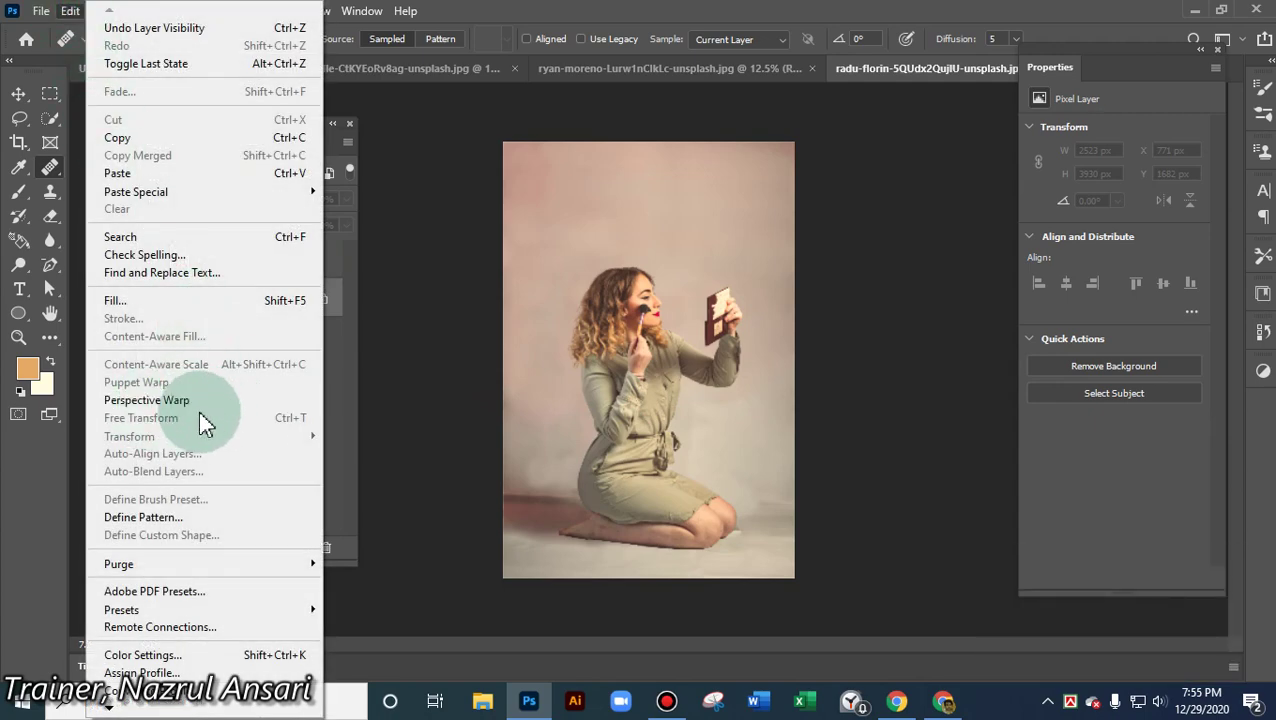
{"action": "left_click", "coordinate": [380, 265]}
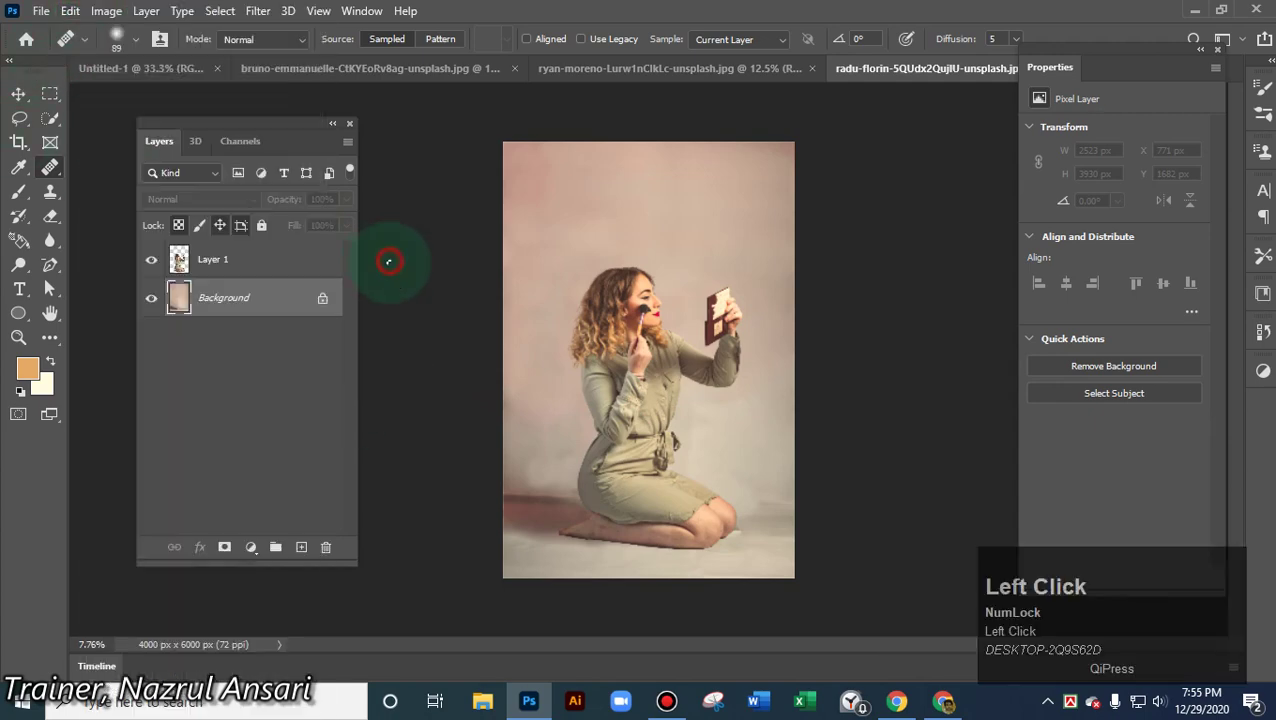
{"action": "left_click", "coordinate": [213, 268]}
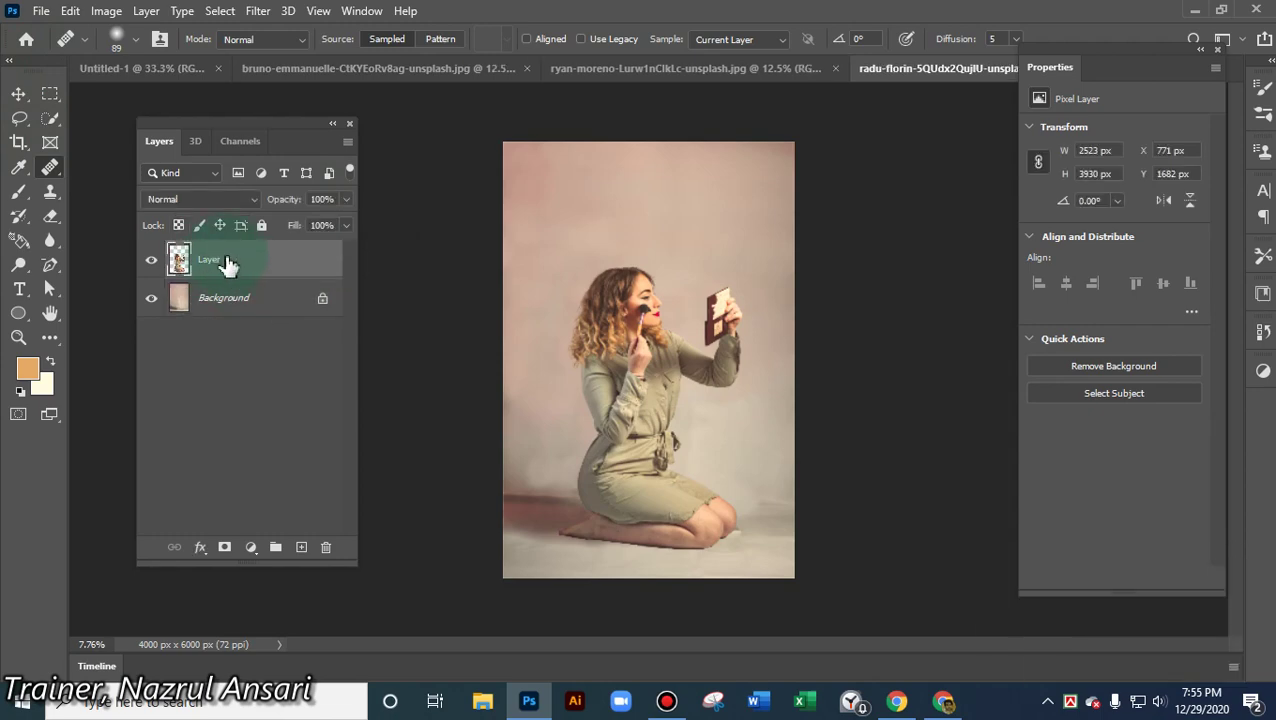
- Preview the Puppet Warp mesh on Layer 1, hide it and leave the warp without placing pins
{"action": "left_click", "coordinate": [72, 11]}
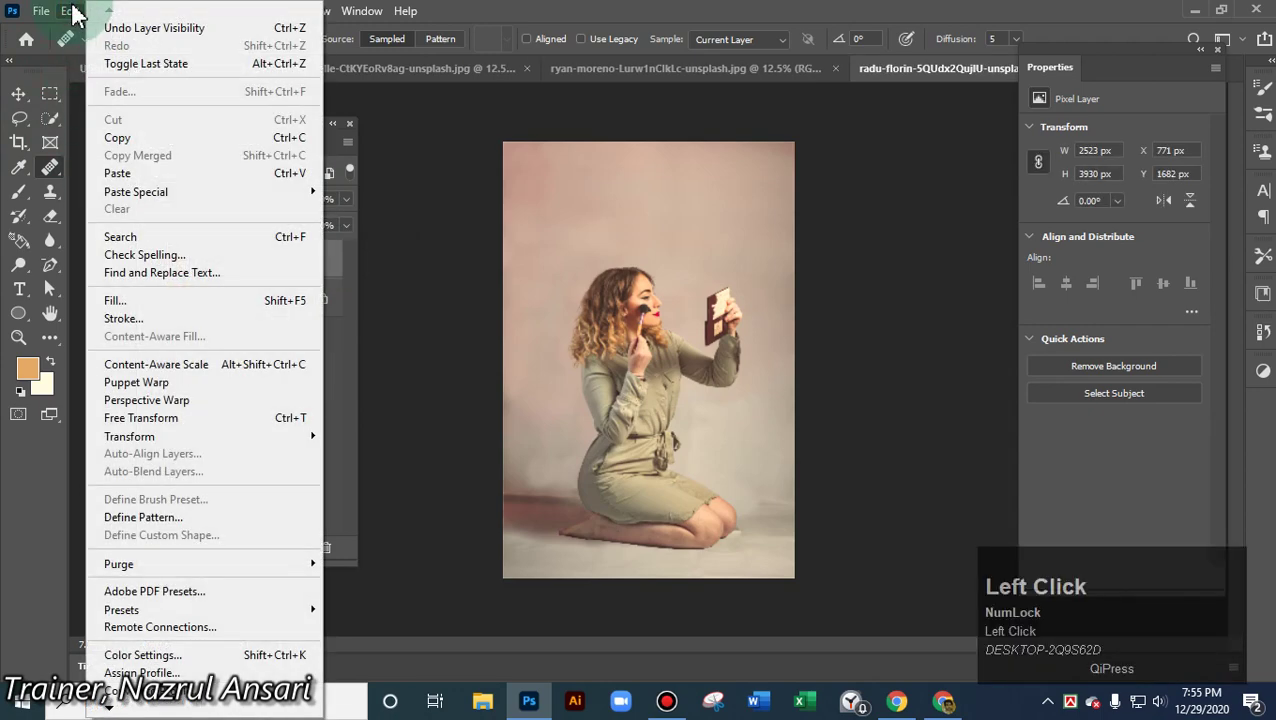
{"action": "left_click", "coordinate": [163, 384]}
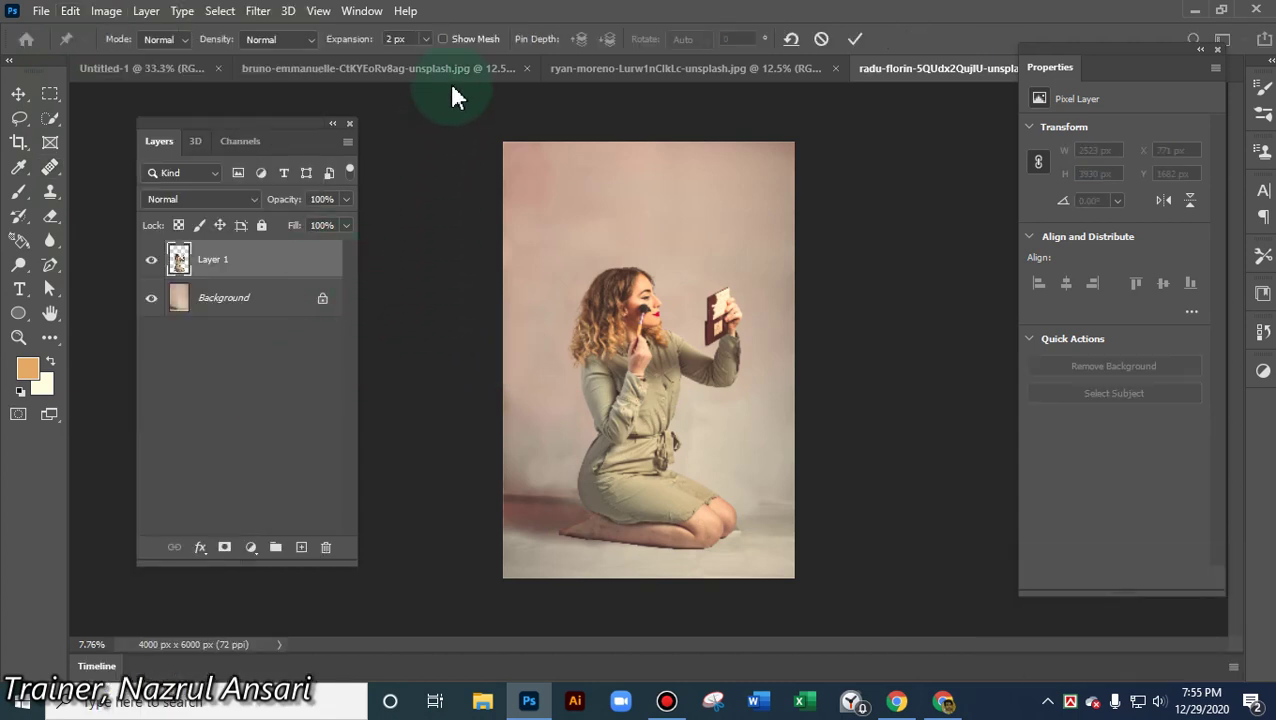
{"action": "left_click", "coordinate": [443, 39]}
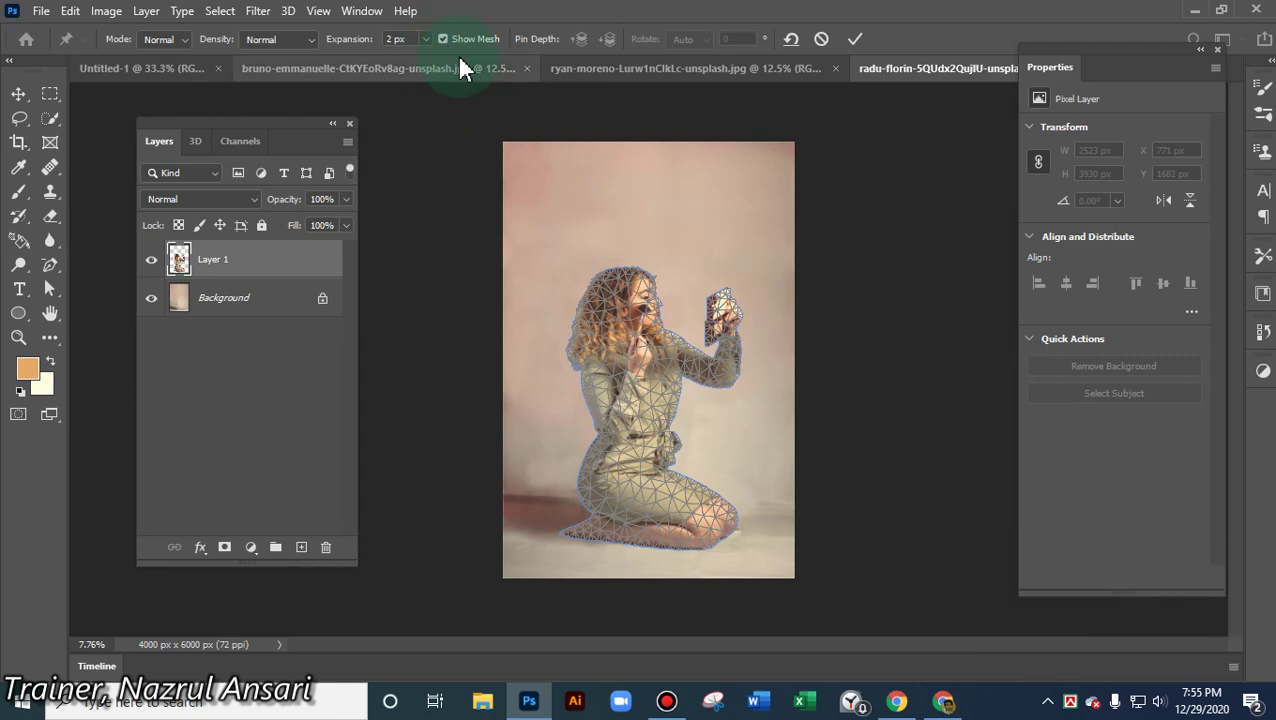
{"action": "key", "text": "ctrl+plus"}
{"action": "key", "text": "ctrl+plus"}
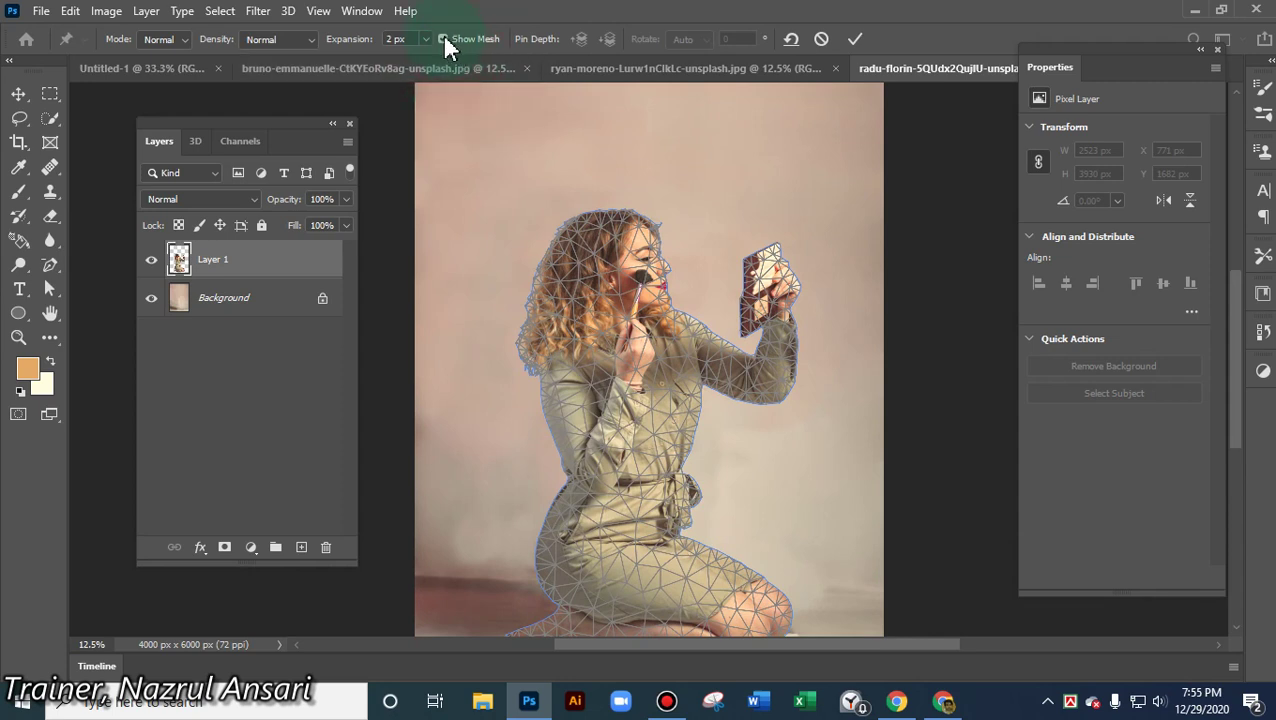
{"action": "left_click", "coordinate": [443, 38]}
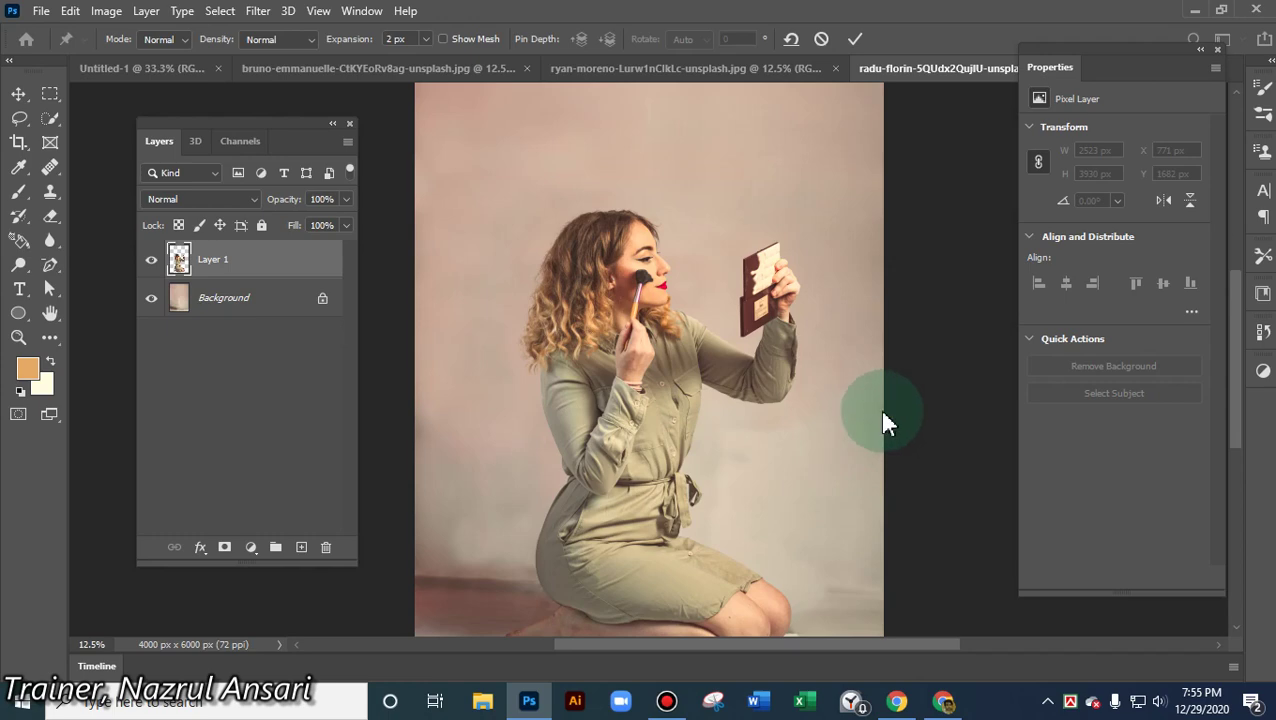
{"action": "left_click", "coordinate": [78, 12]}
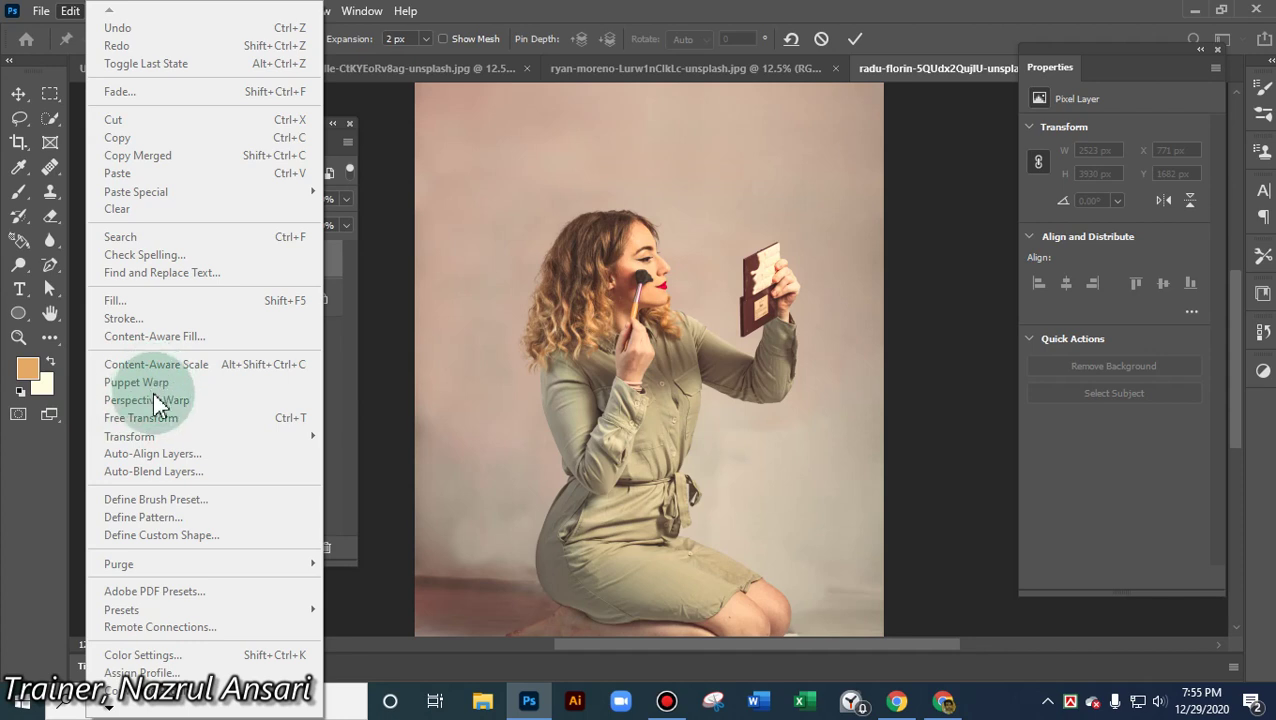
{"action": "left_click", "coordinate": [808, 165]}
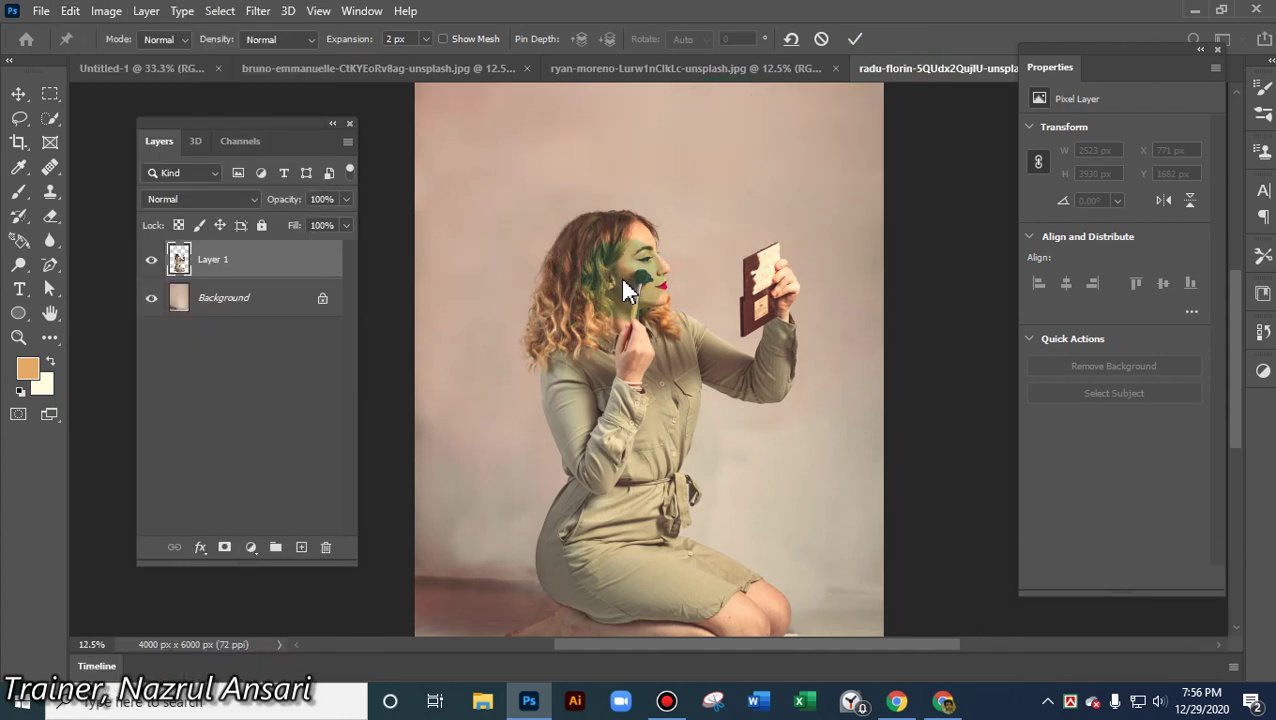
{"action": "left_click", "coordinate": [855, 39]}
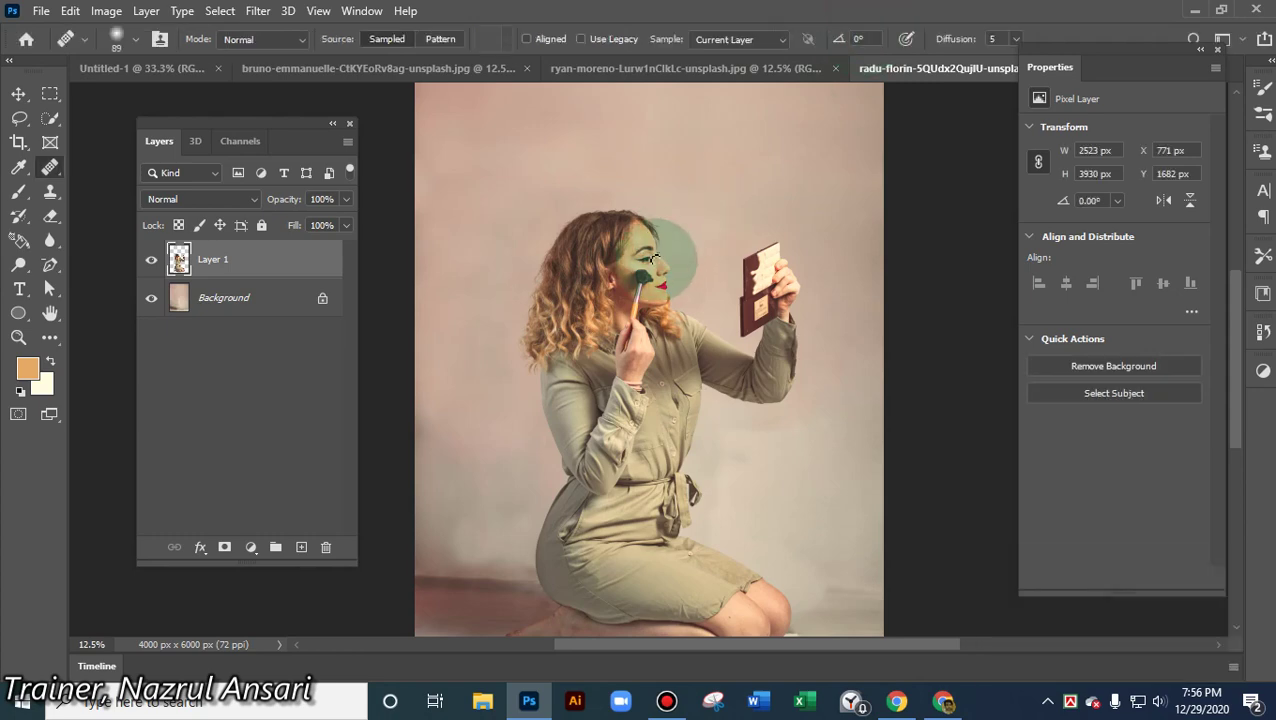
- Start Puppet Warp on Layer 1, check the mesh coverage and leave the mesh hidden
{"action": "left_click", "coordinate": [72, 14]}
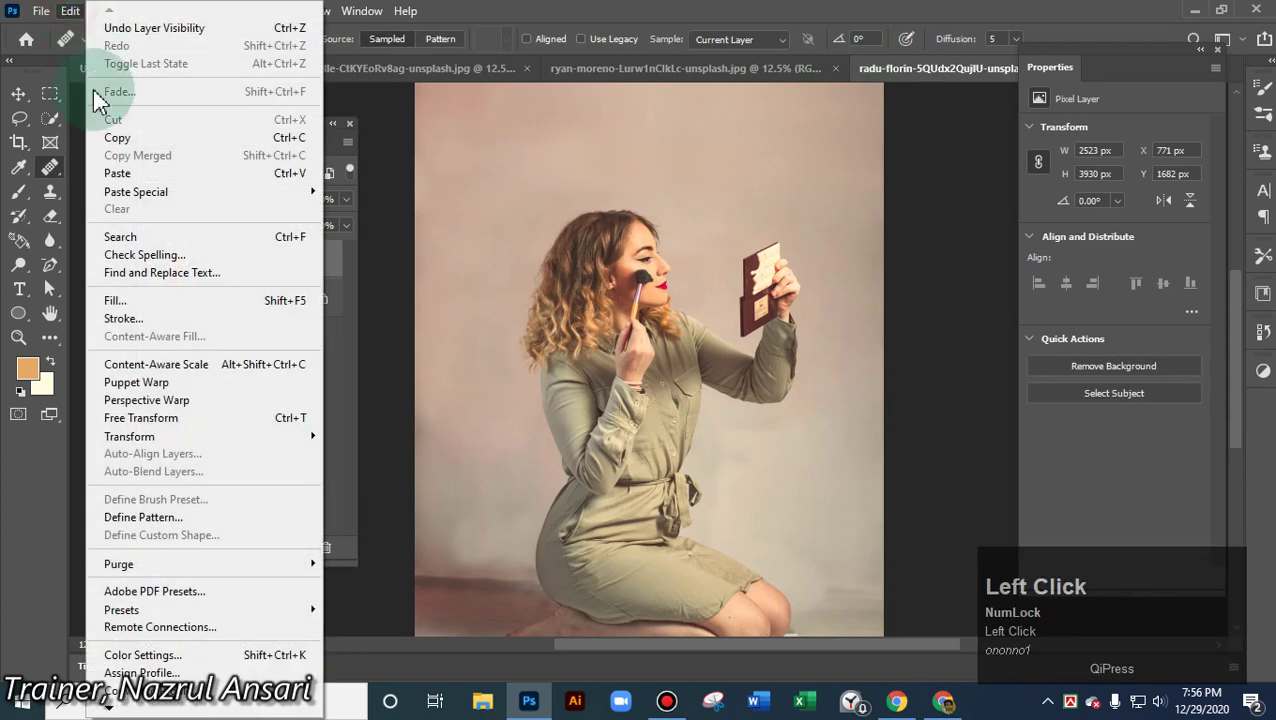
{"action": "left_click", "coordinate": [165, 376]}
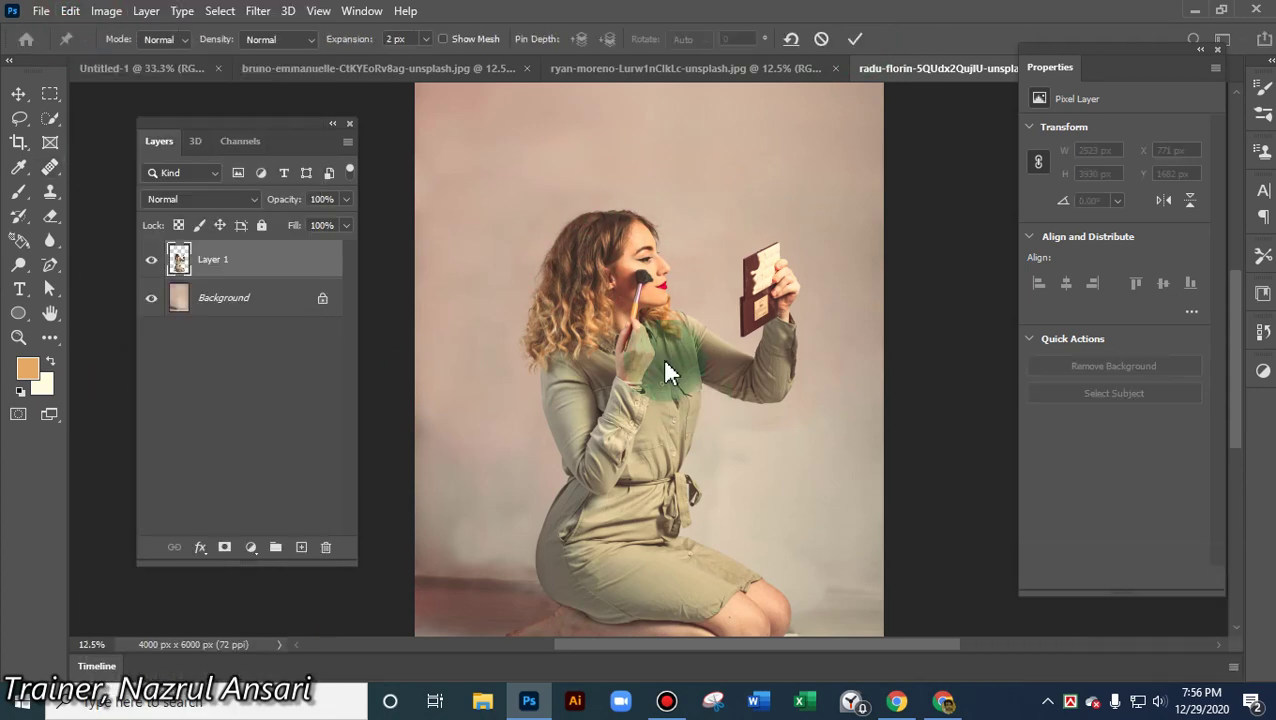
{"action": "left_click", "coordinate": [470, 39]}
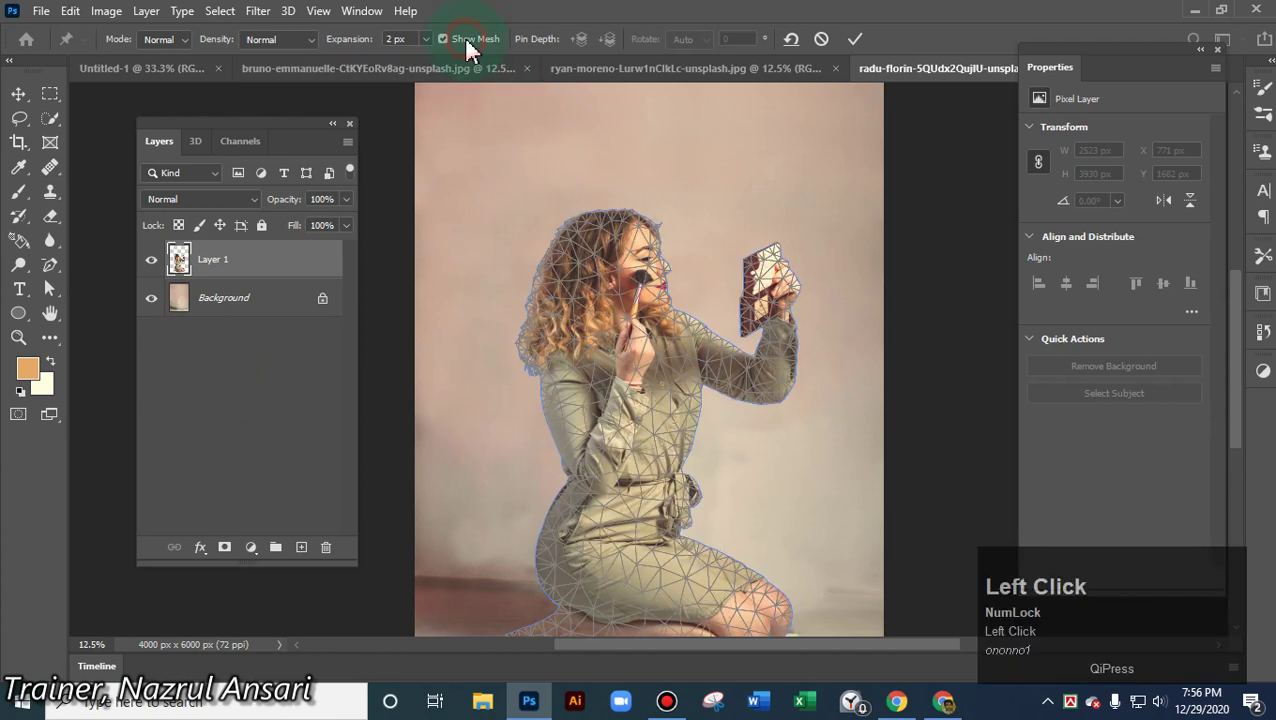
{"action": "left_click", "coordinate": [467, 37]}
{"action": "left_click", "coordinate": [467, 37]}
{"action": "left_click", "coordinate": [466, 38]}
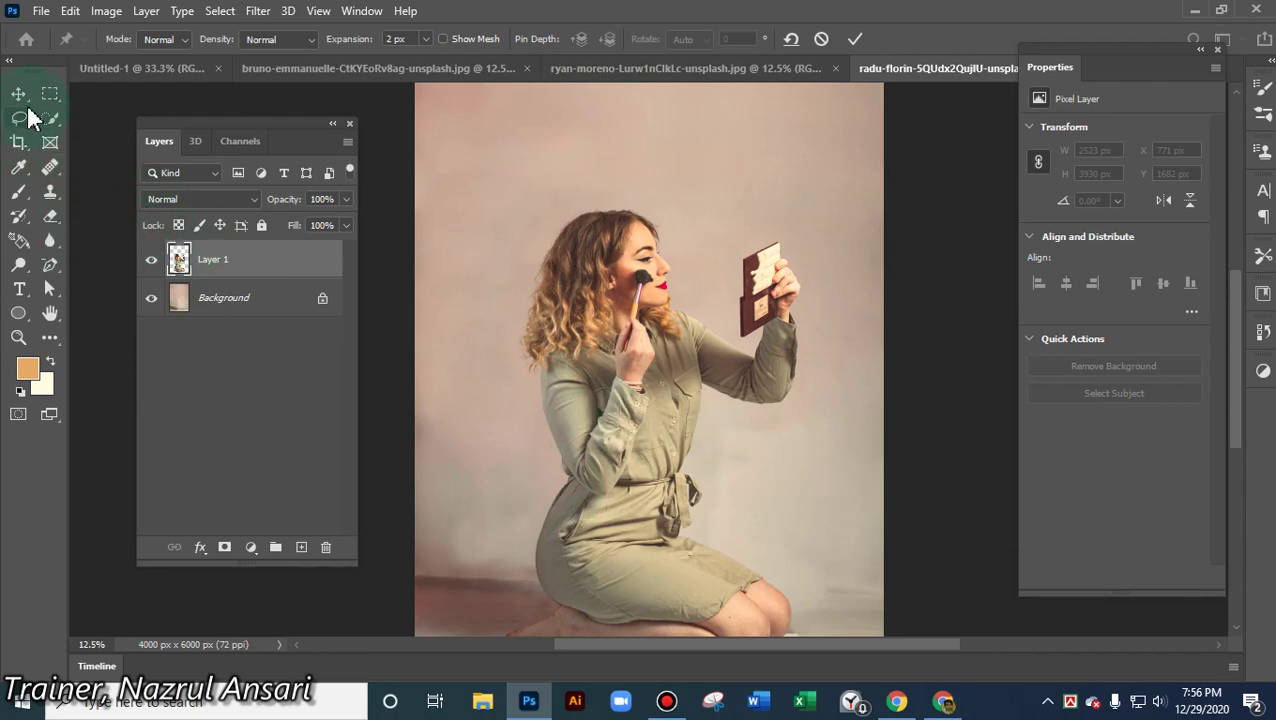
- Place four Puppet Warp pins on the woman's upper arm, chest, hip and thigh near the knee
{"action": "left_click", "coordinate": [645, 322]}
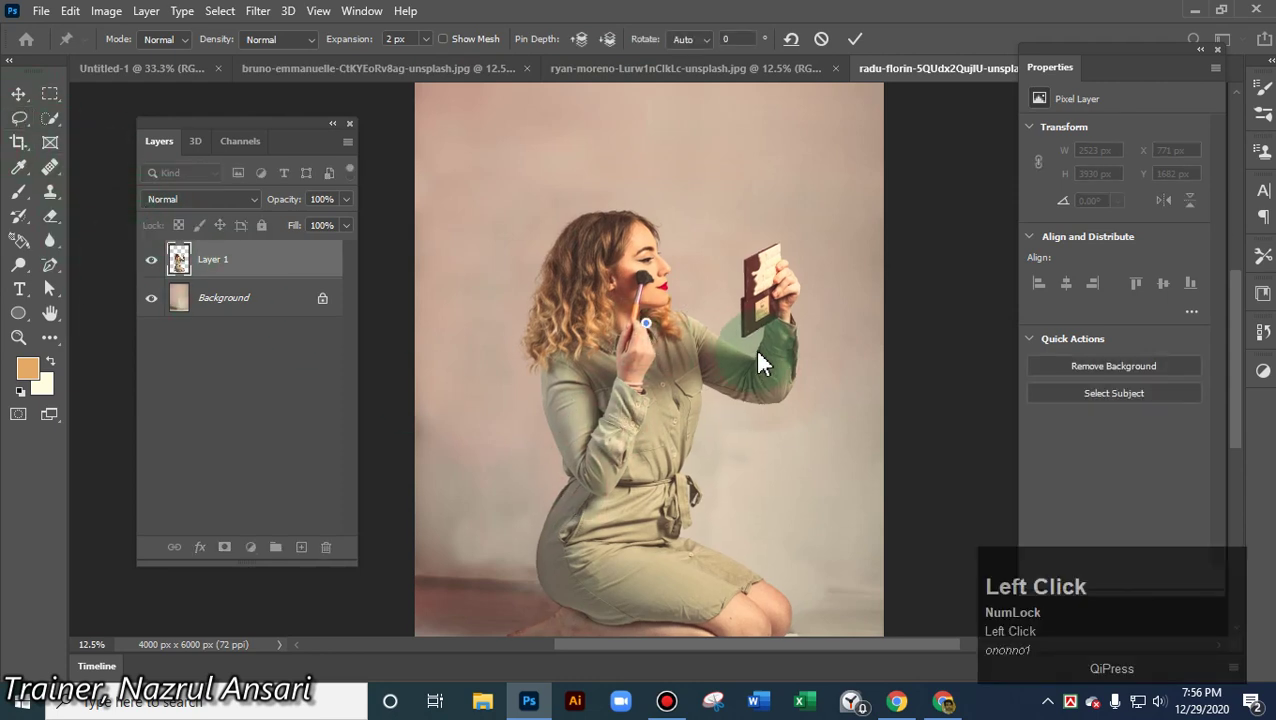
{"action": "key", "text": "ctrl+z"}
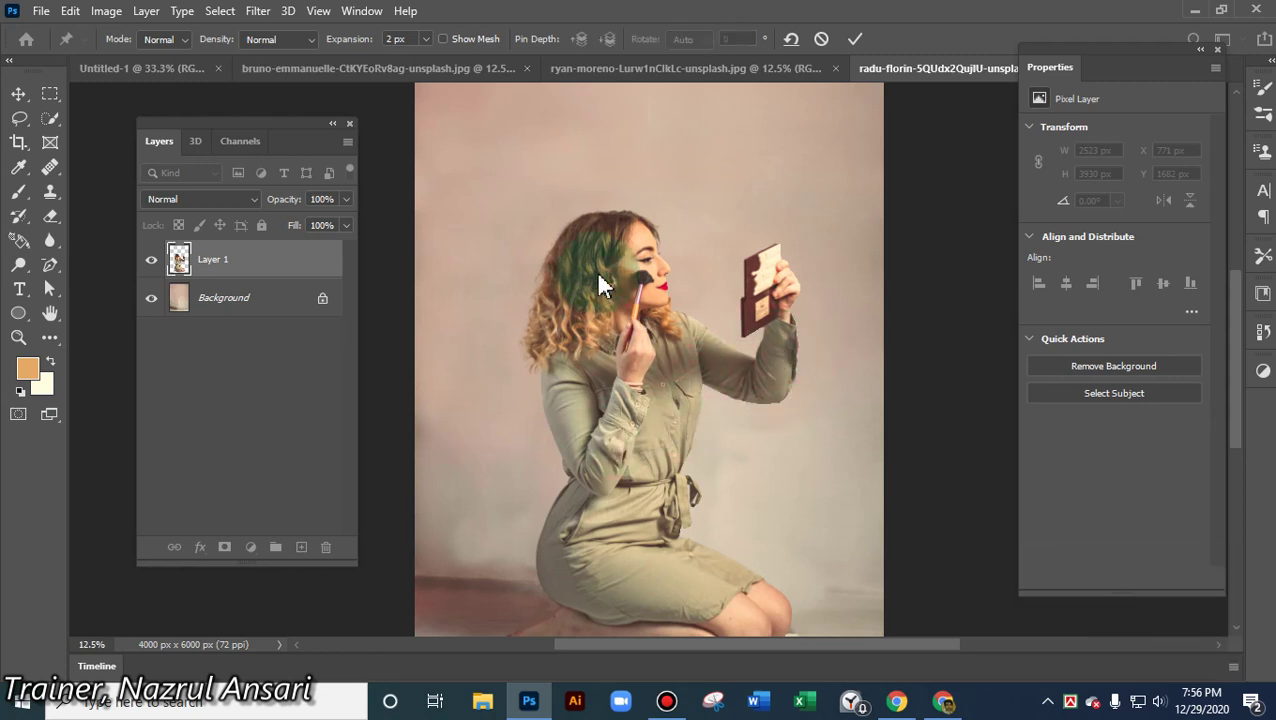
{"action": "left_click", "coordinate": [564, 407]}
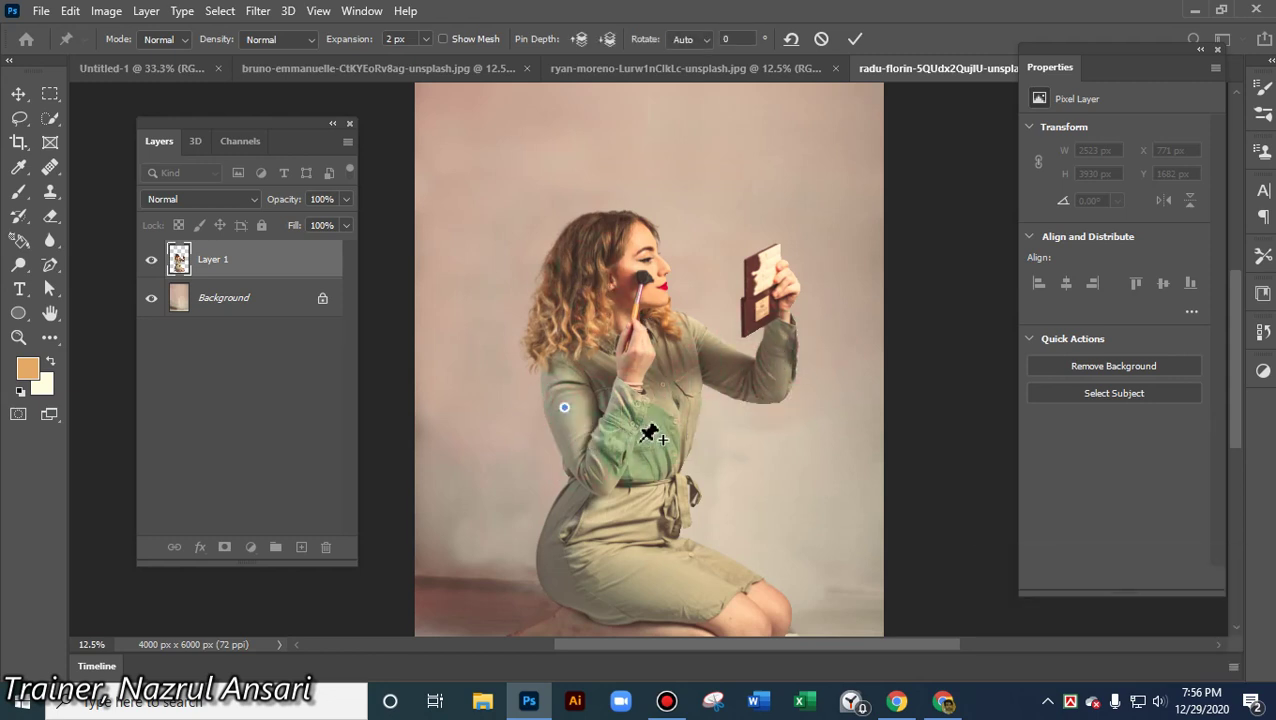
{"action": "left_click", "coordinate": [682, 399]}
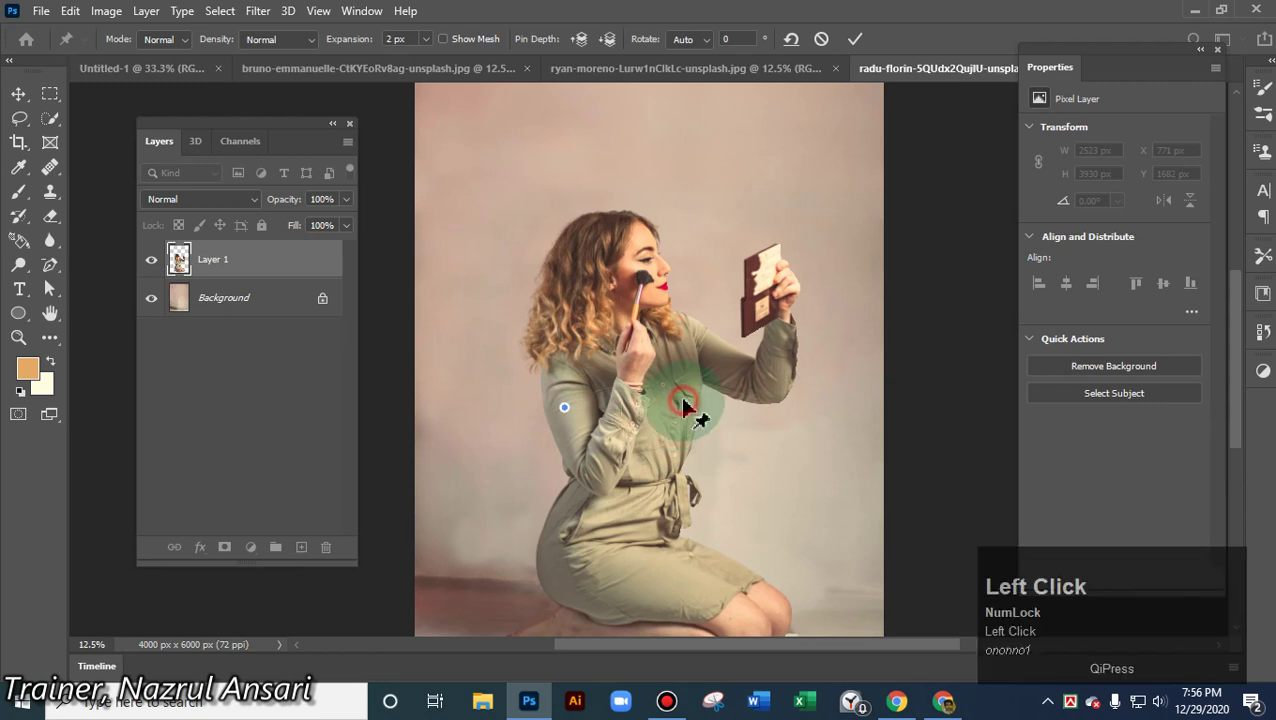
{"action": "left_click", "coordinate": [590, 567]}
{"action": "left_click", "coordinate": [738, 568]}
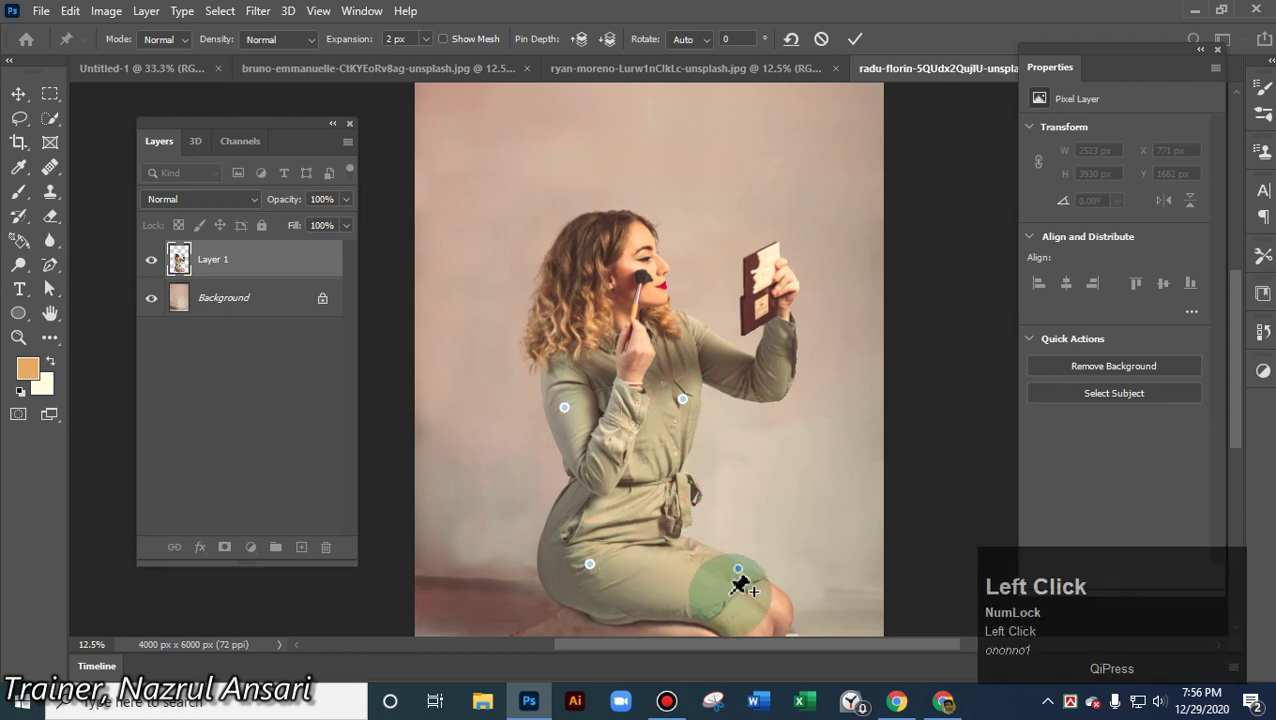
{"action": "left_click", "coordinate": [662, 598]}
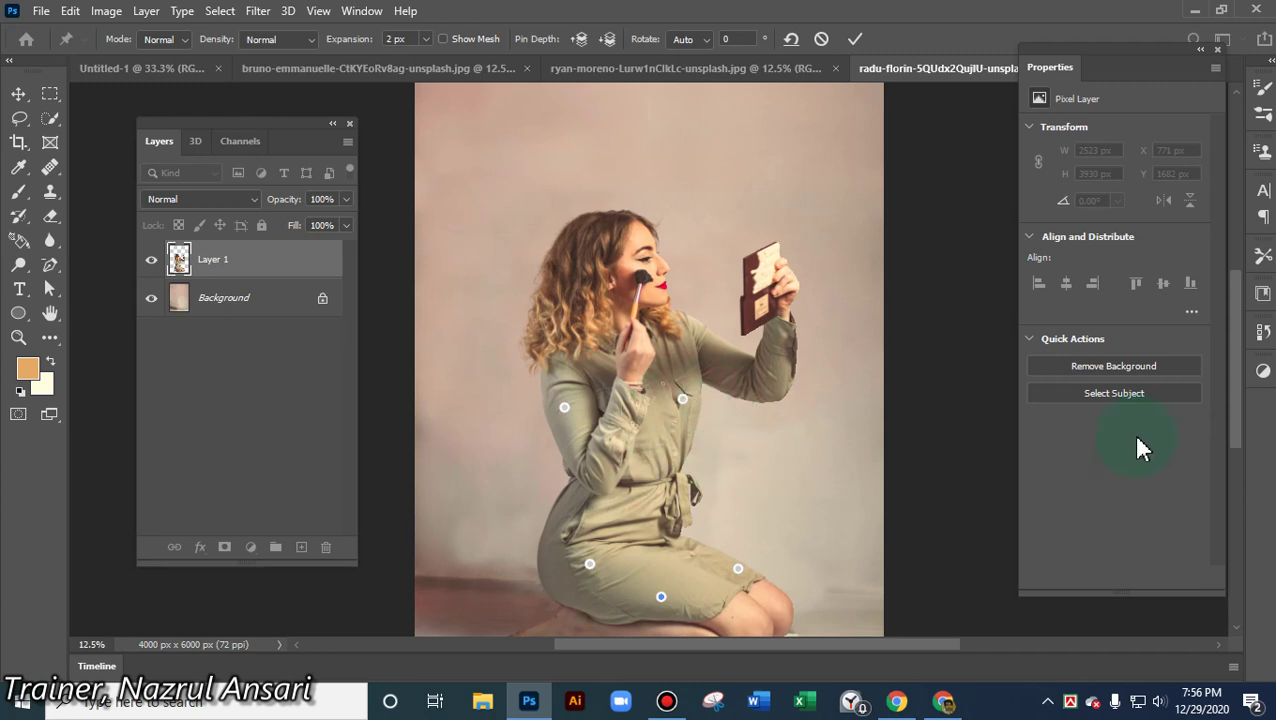
{"action": "key", "text": "ctrl+z"}
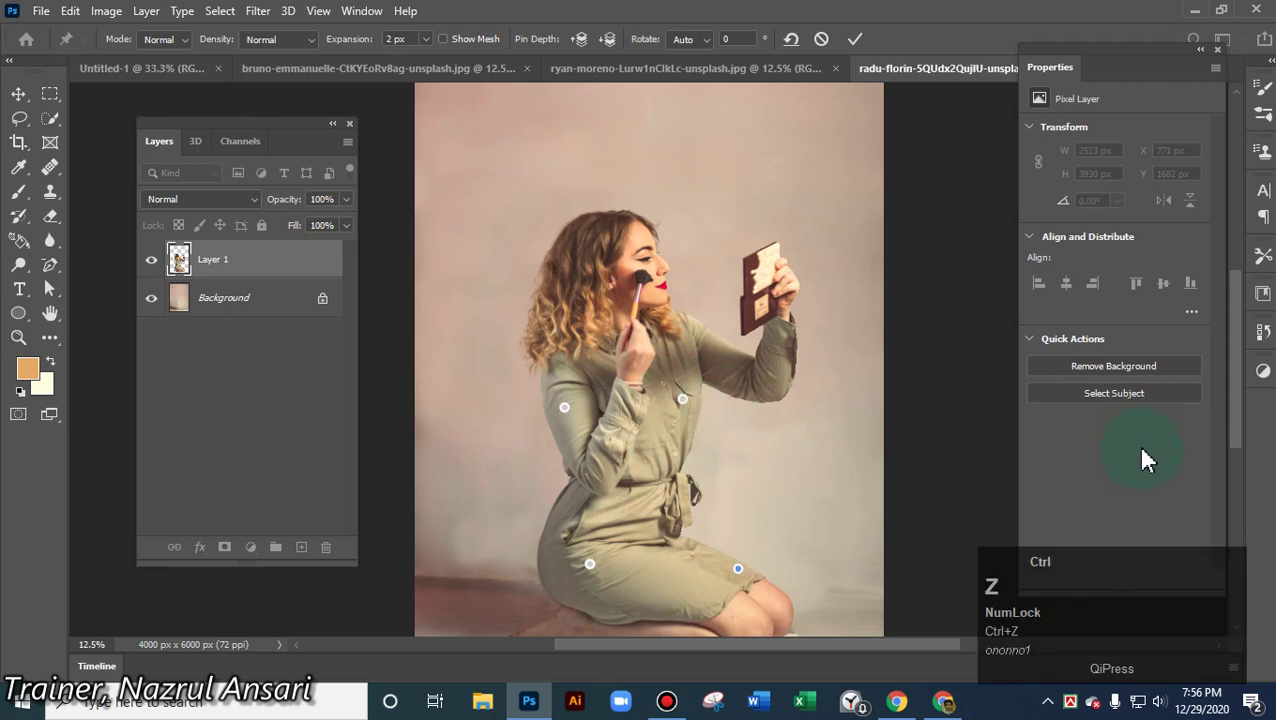
- Delete the four Puppet Warp pins from the woman's thigh, hip, chest and upper arm
{"action": "left_click", "coordinate": [739, 572]}
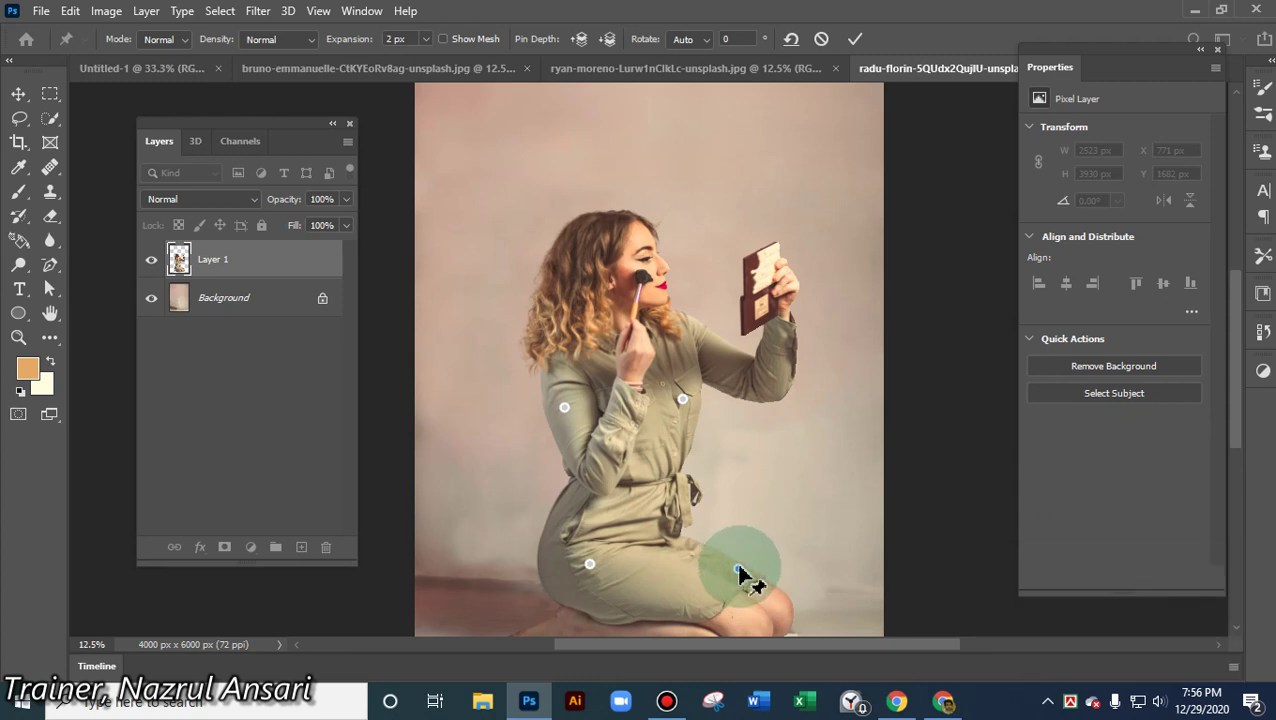
{"action": "right_click", "coordinate": [740, 574]}
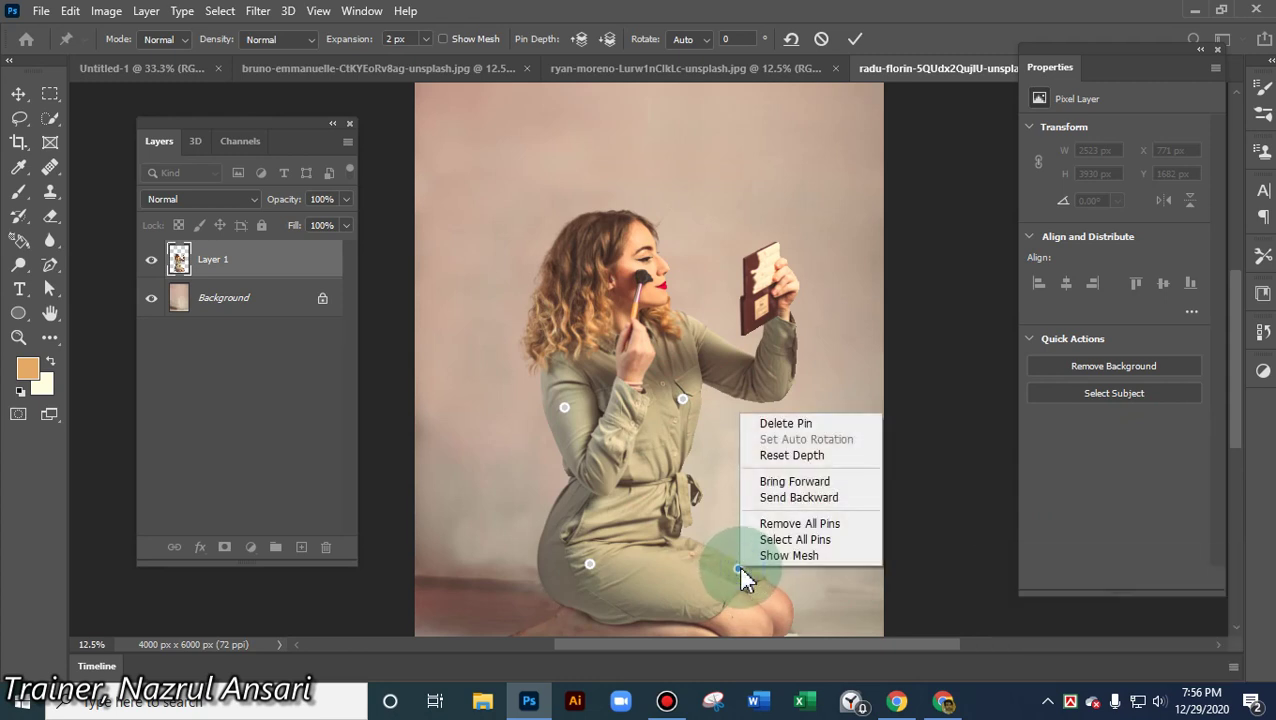
{"action": "left_click", "coordinate": [797, 423]}
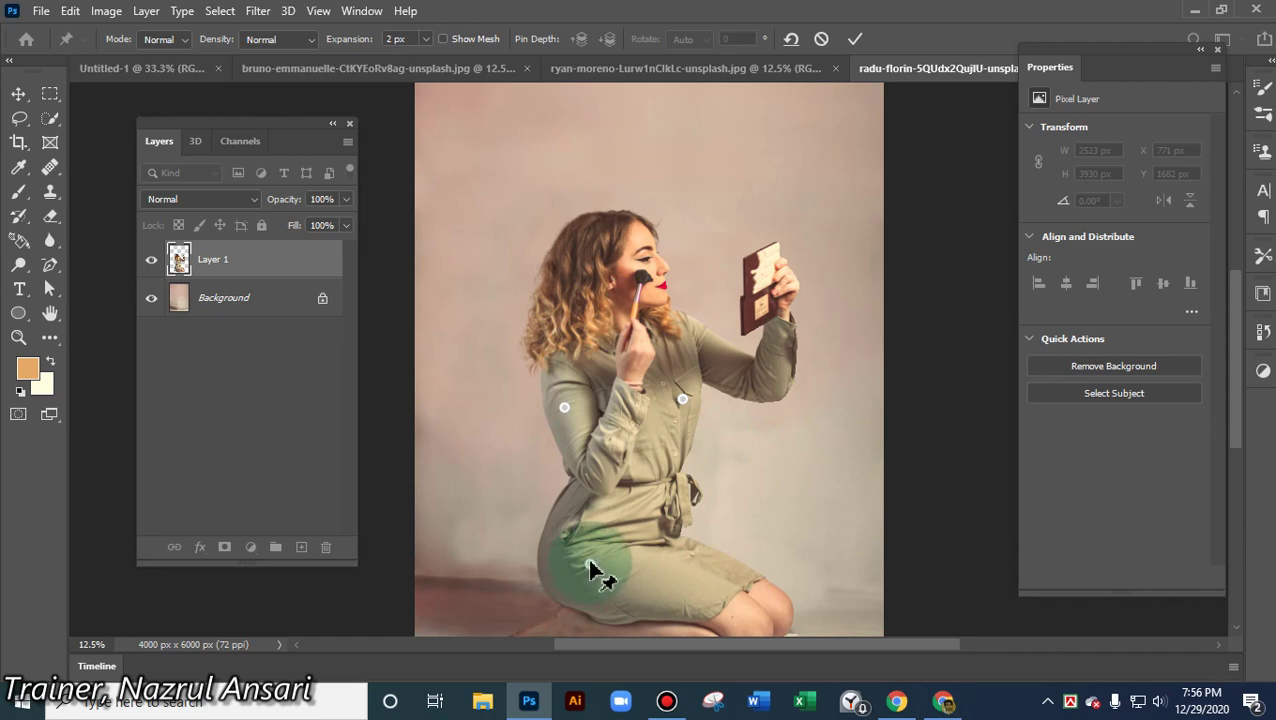
{"action": "right_click", "coordinate": [591, 568]}
{"action": "left_click", "coordinate": [674, 419]}
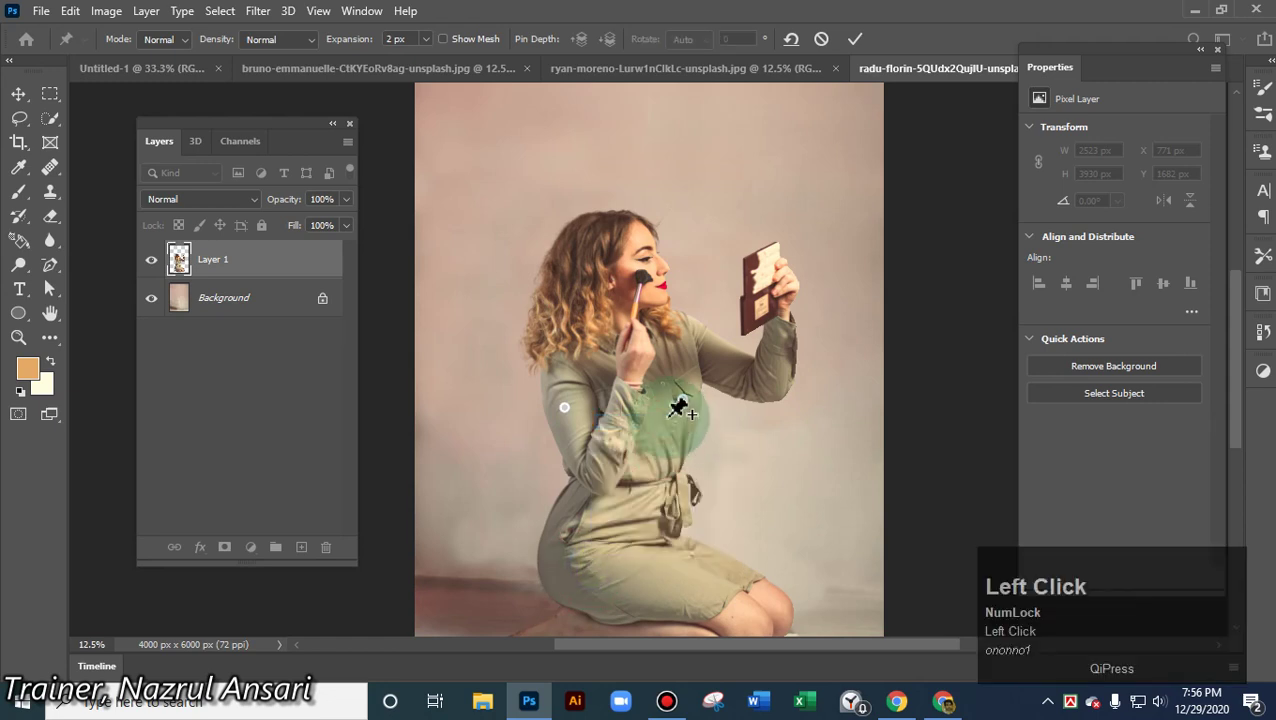
{"action": "right_click", "coordinate": [688, 406]}
{"action": "left_click", "coordinate": [714, 412]}
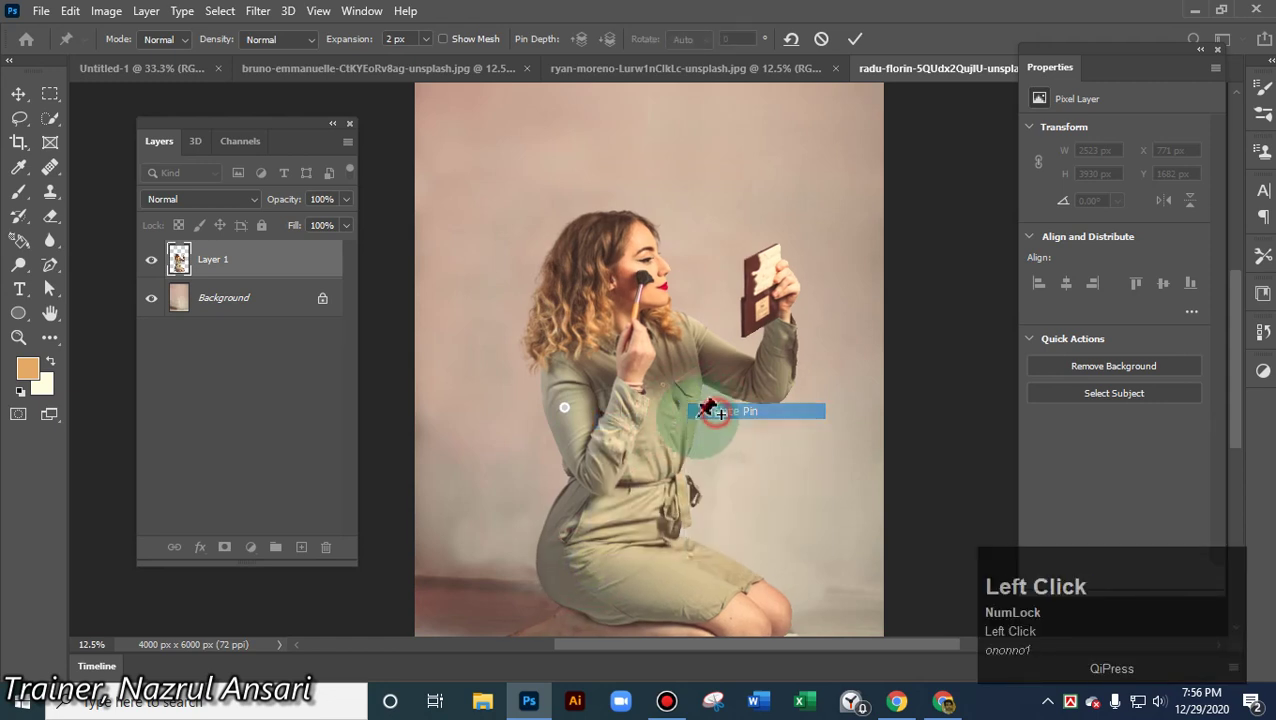
{"action": "right_click", "coordinate": [565, 418]}
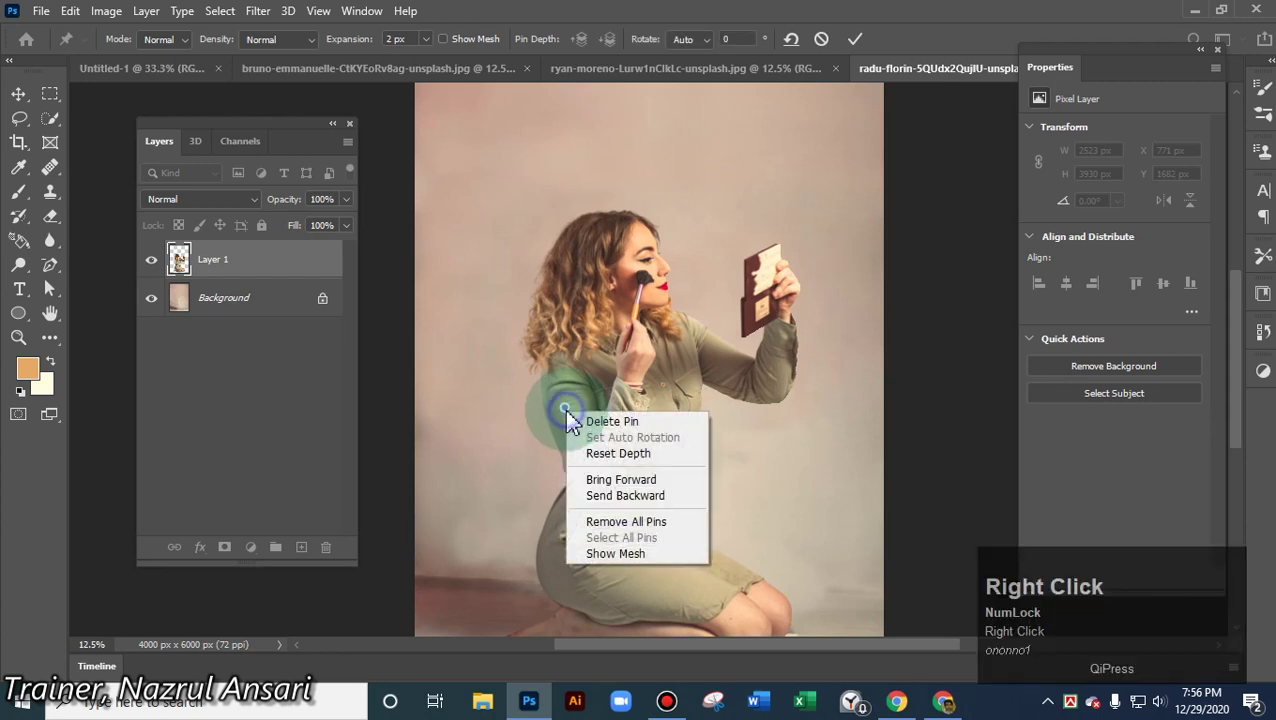
{"action": "left_click", "coordinate": [585, 421]}
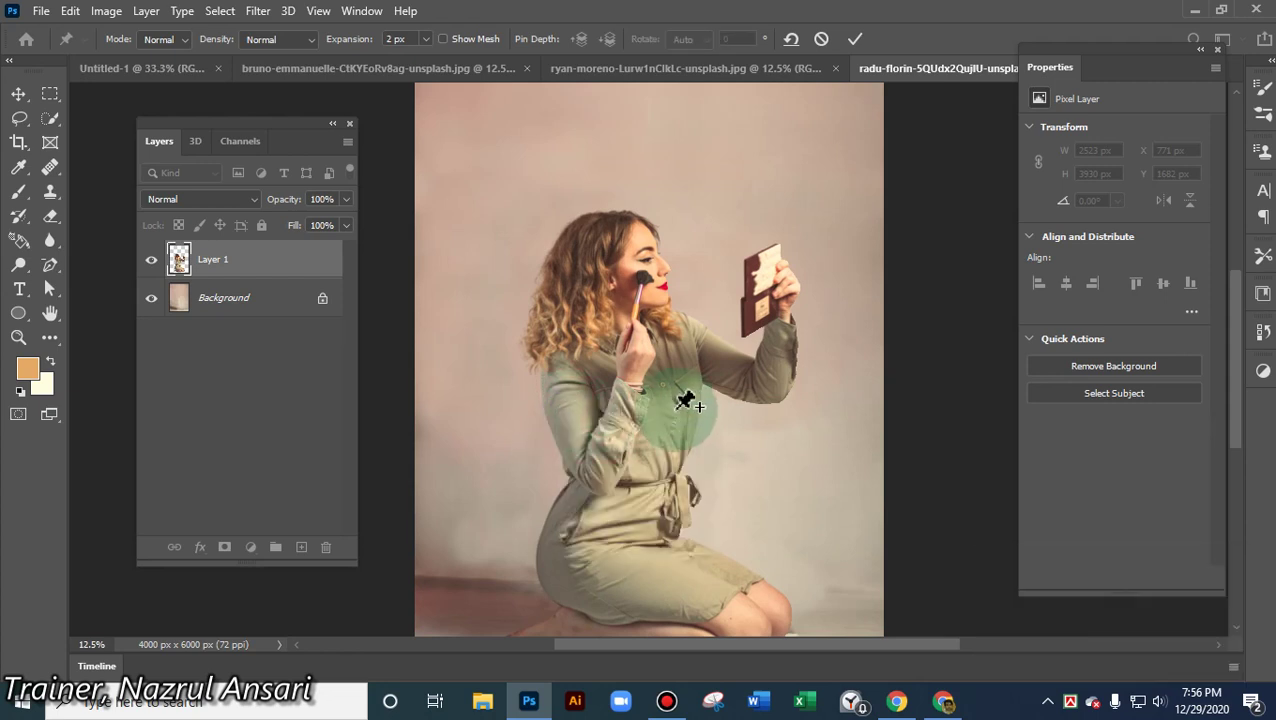
- Try a single pin on the woman's chest below the wrist, test its rotation ring and delete the pin
{"action": "left_click", "coordinate": [643, 420]}
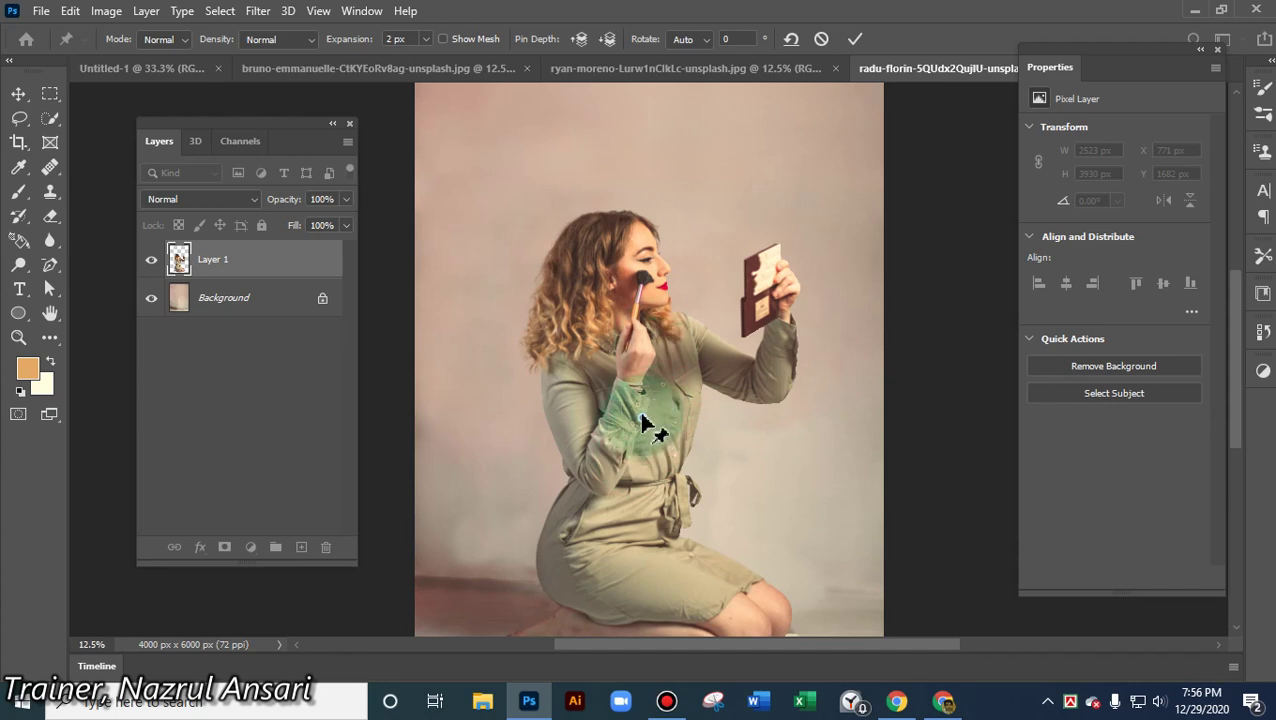
{"action": "left_click_drag", "start_coordinate": [643, 421], "coordinate": [650, 420]}
{"action": "key", "text": "alt"}
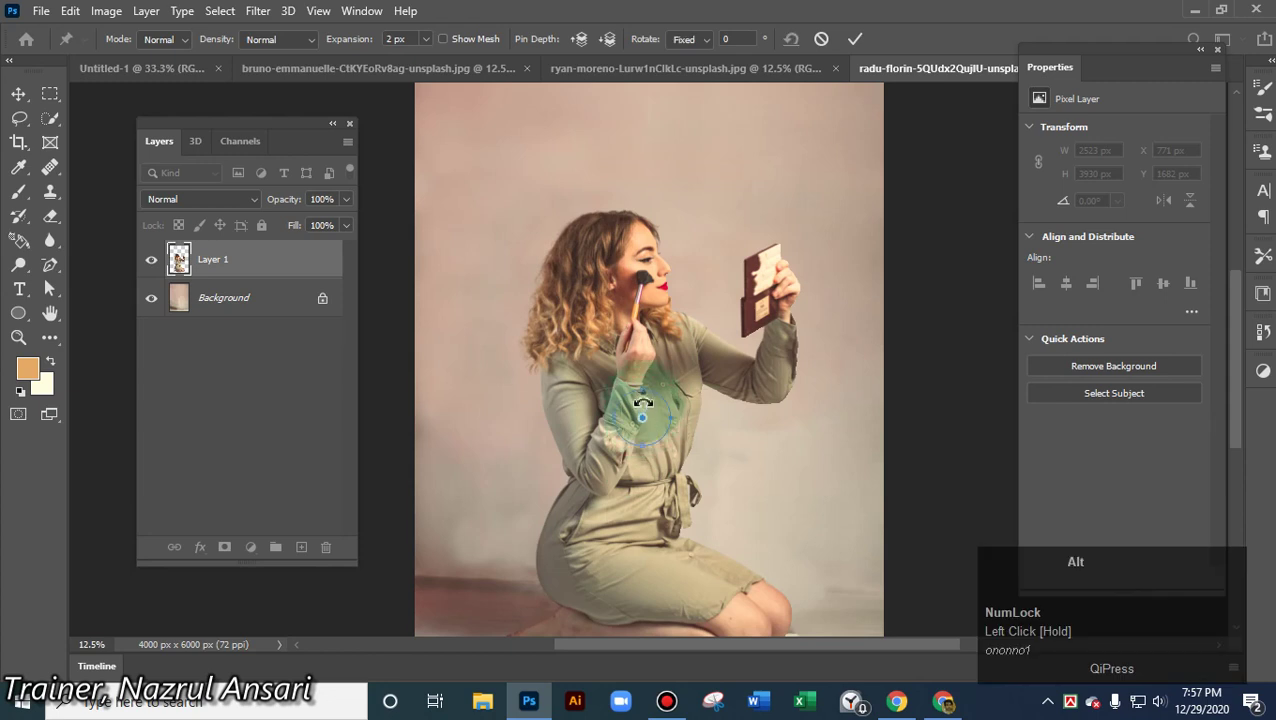
{"action": "mouse_move", "coordinate": [648, 398]}
{"action": "left_mouse_down"}
{"action": "mouse_move", "coordinate": [641, 389]}
{"action": "mouse_move", "coordinate": [668, 410]}
{"action": "mouse_move", "coordinate": [665, 439]}
{"action": "mouse_move", "coordinate": [640, 397]}
{"action": "mouse_move", "coordinate": [651, 419]}
{"action": "left_mouse_up"}
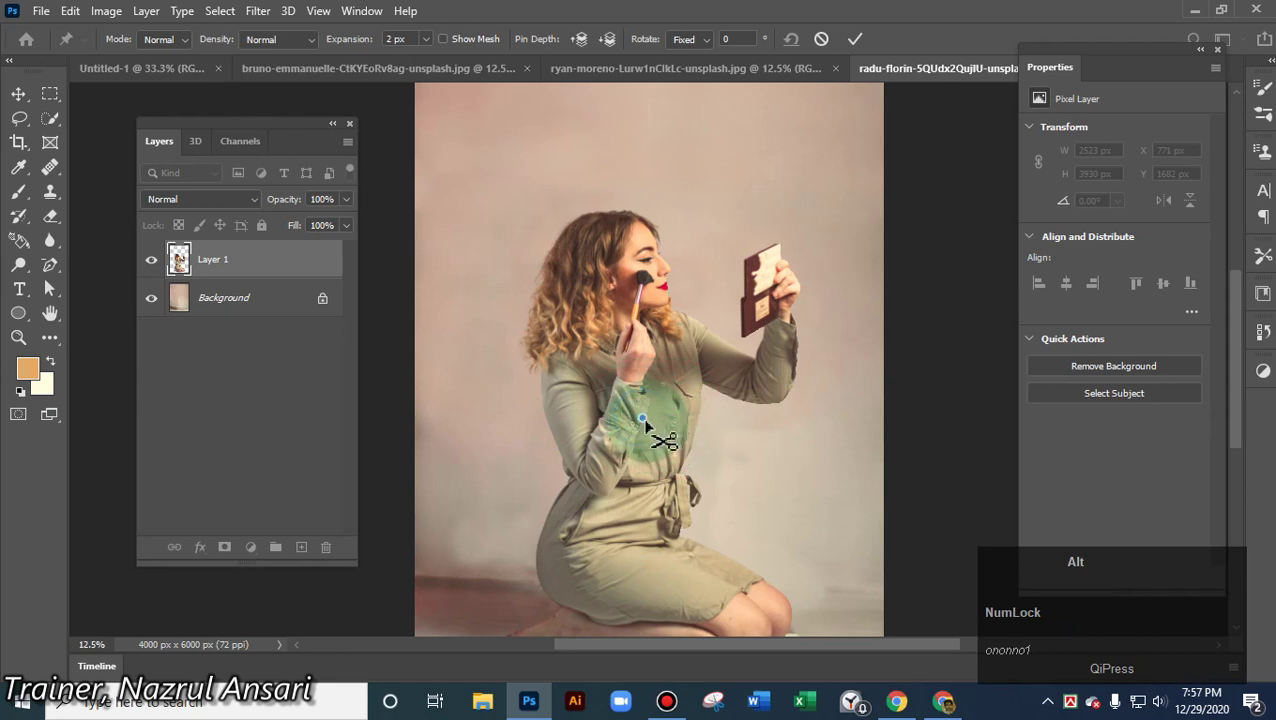
{"action": "left_click", "coordinate": [646, 424], "text": "alt"}
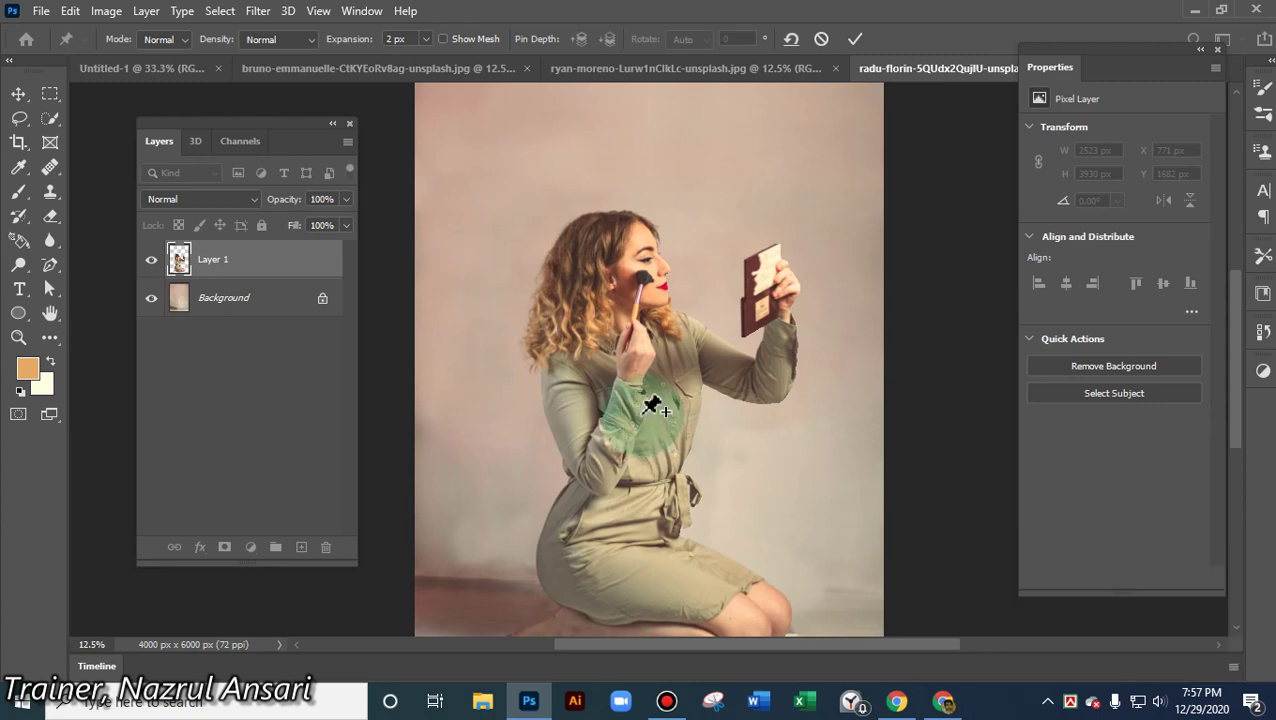
- Place one pin below the raised wrist, shift the whole woman upward, rotate the pin and commit the warp
{"action": "left_click", "coordinate": [643, 418]}
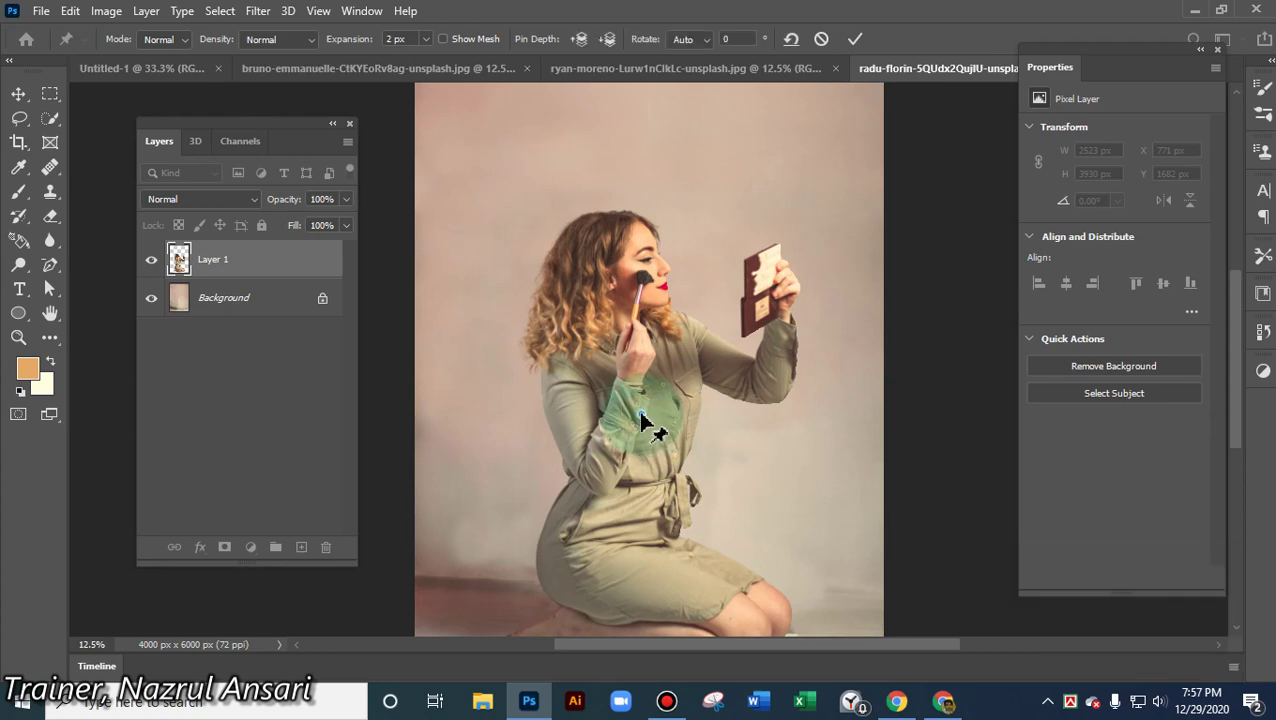
{"action": "left_click_drag", "start_coordinate": [641, 420], "coordinate": [648, 423]}
{"action": "left_click_drag", "start_coordinate": [648, 413], "coordinate": [650, 385]}
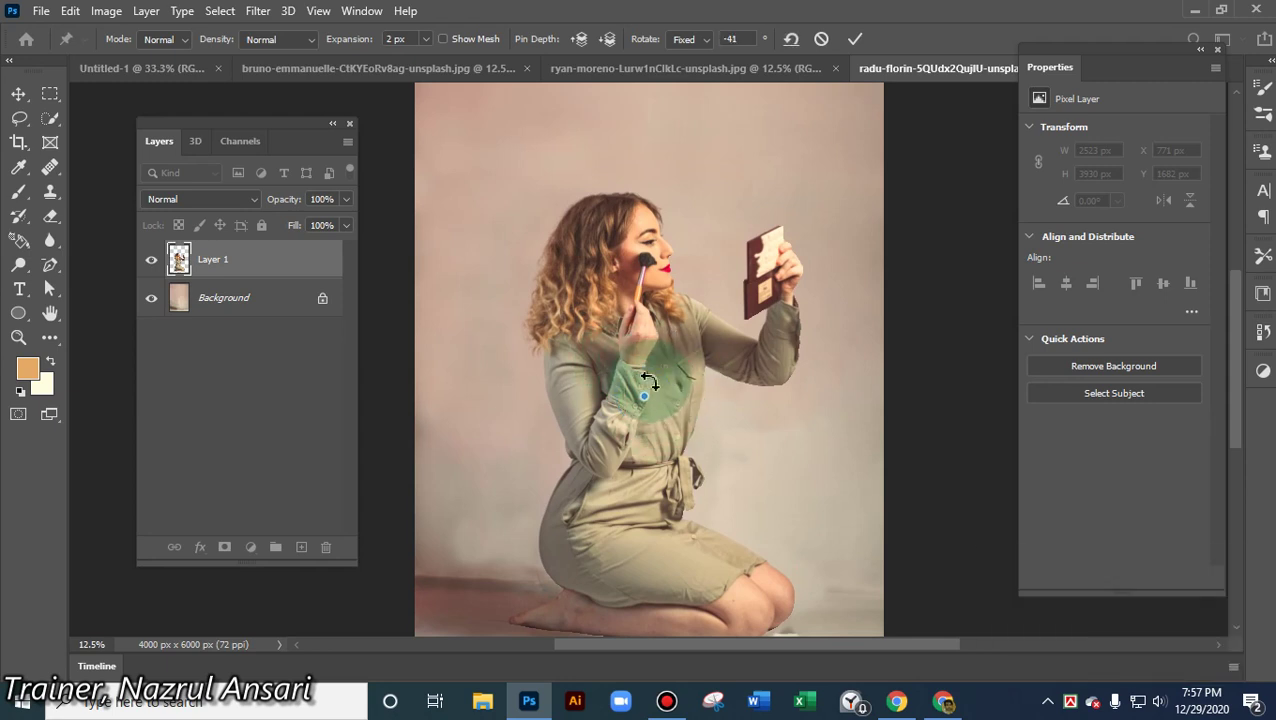
{"action": "left_click_drag", "start_coordinate": [648, 381], "coordinate": [628, 358]}
{"action": "left_click", "coordinate": [265, 260]}
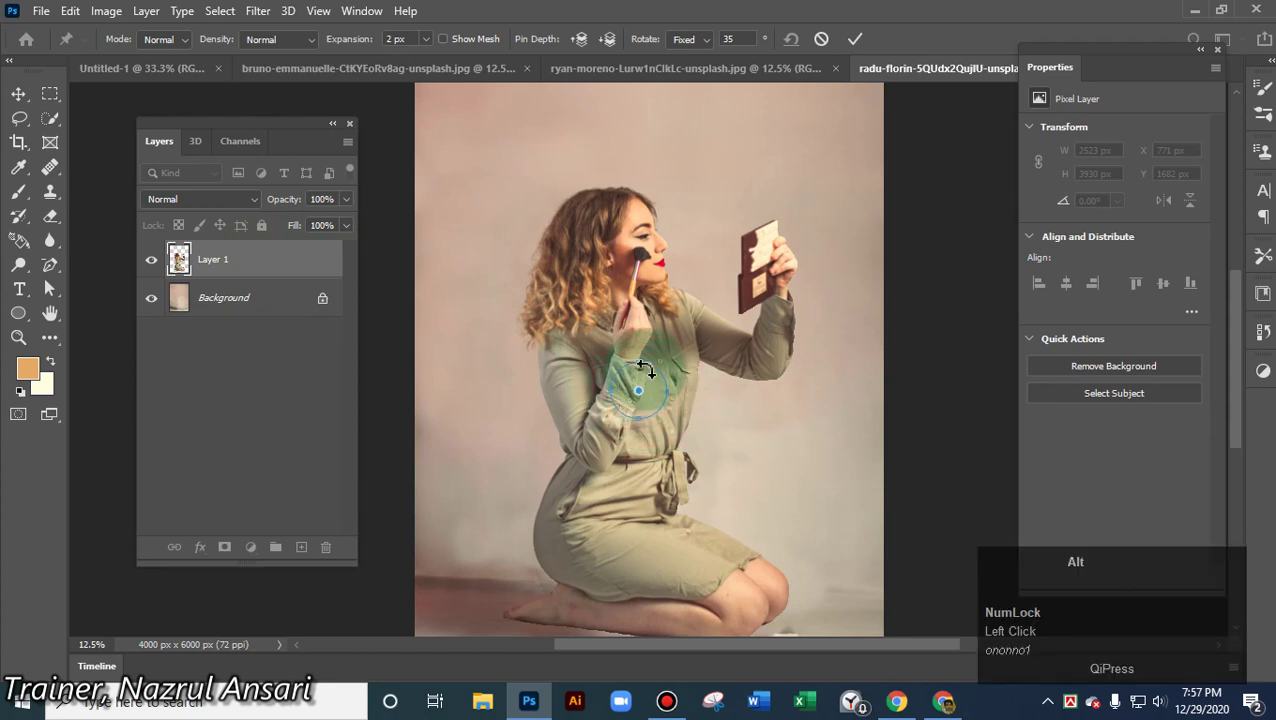
{"action": "left_click_drag", "start_coordinate": [645, 370], "coordinate": [703, 372]}
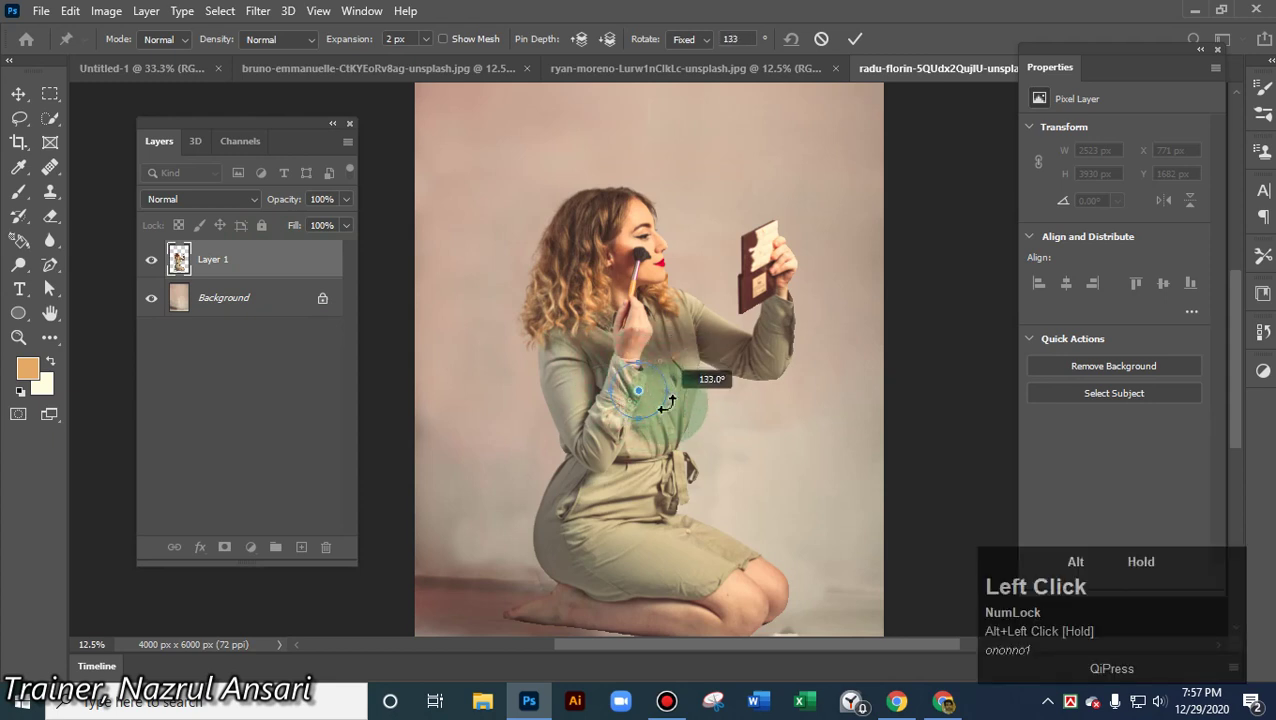
{"action": "left_click", "coordinate": [855, 40]}
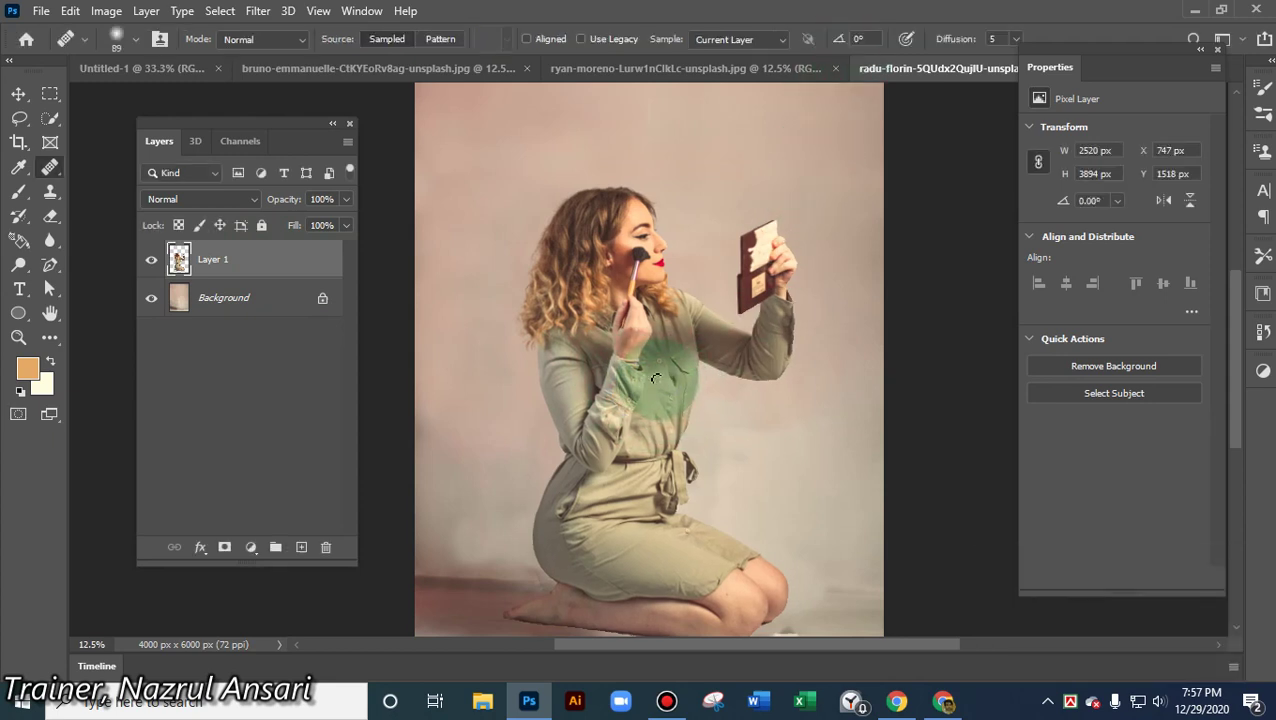
{"action": "left_click", "coordinate": [633, 390]}
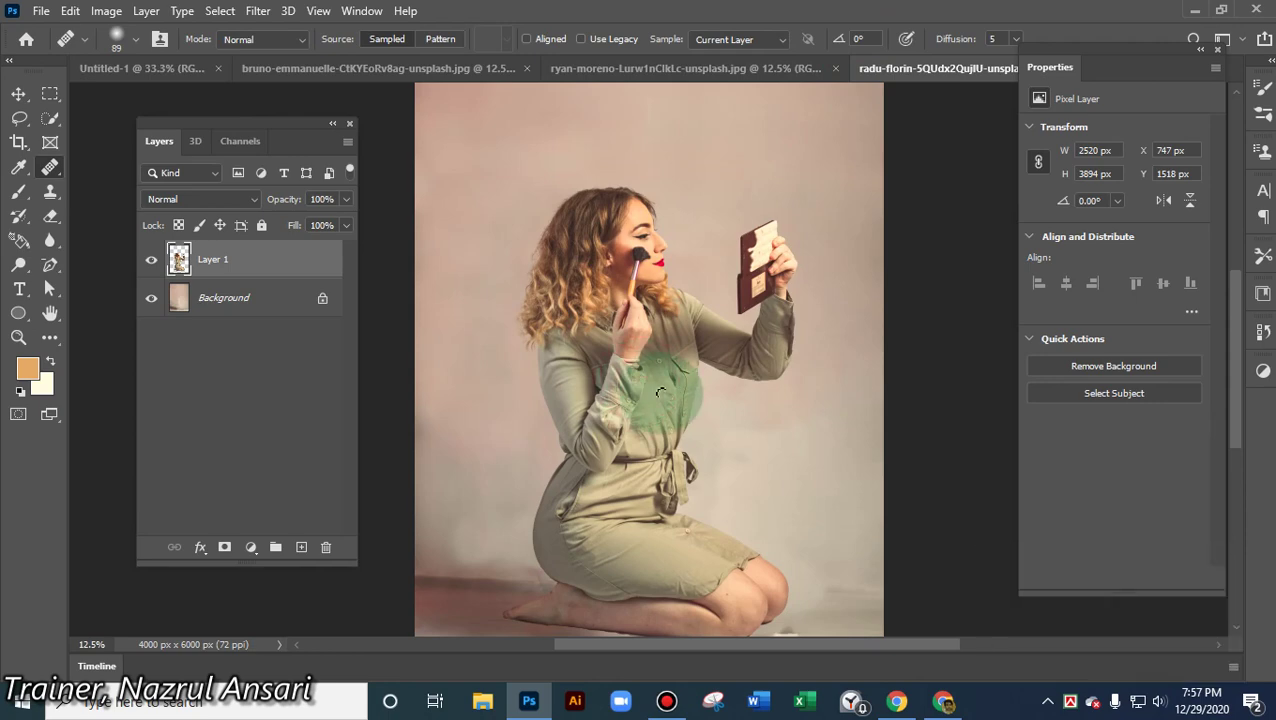
- Restart Puppet Warp on Layer 1, pin the area below the wrist, try a second pin on the chest and undo it
{"action": "left_click", "coordinate": [70, 12]}
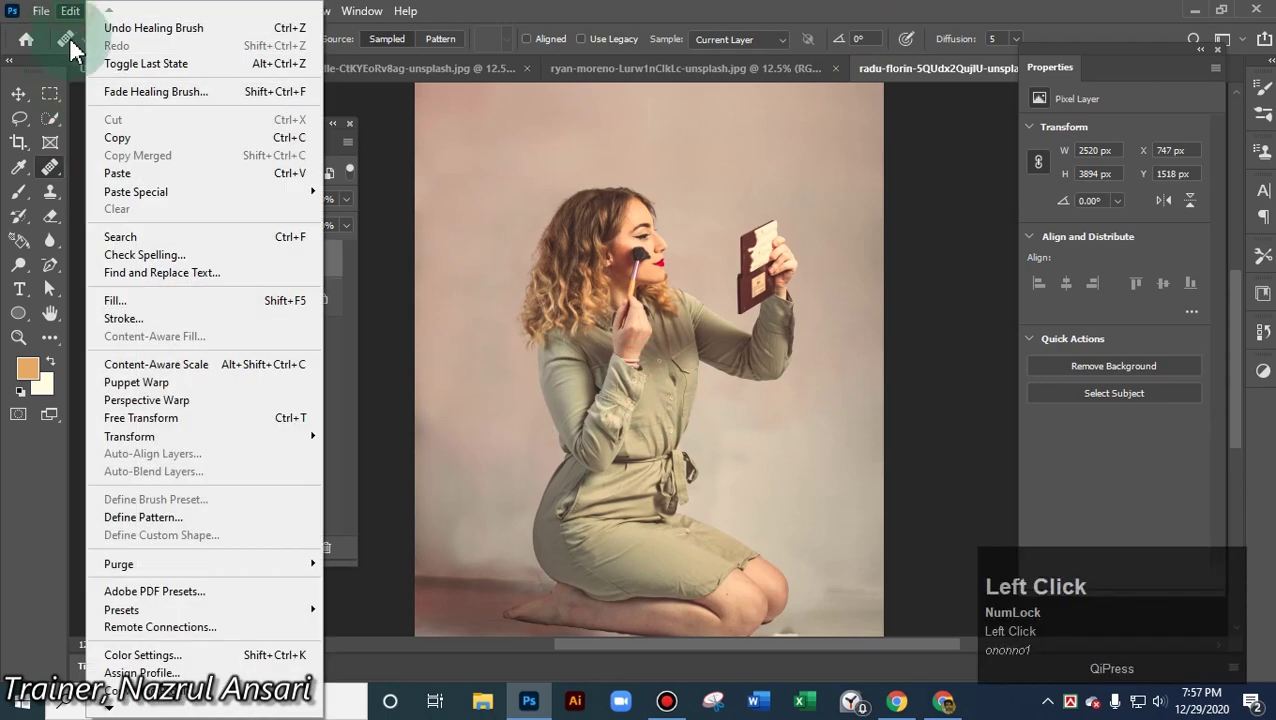
{"action": "left_click", "coordinate": [152, 382]}
{"action": "left_click", "coordinate": [639, 381]}
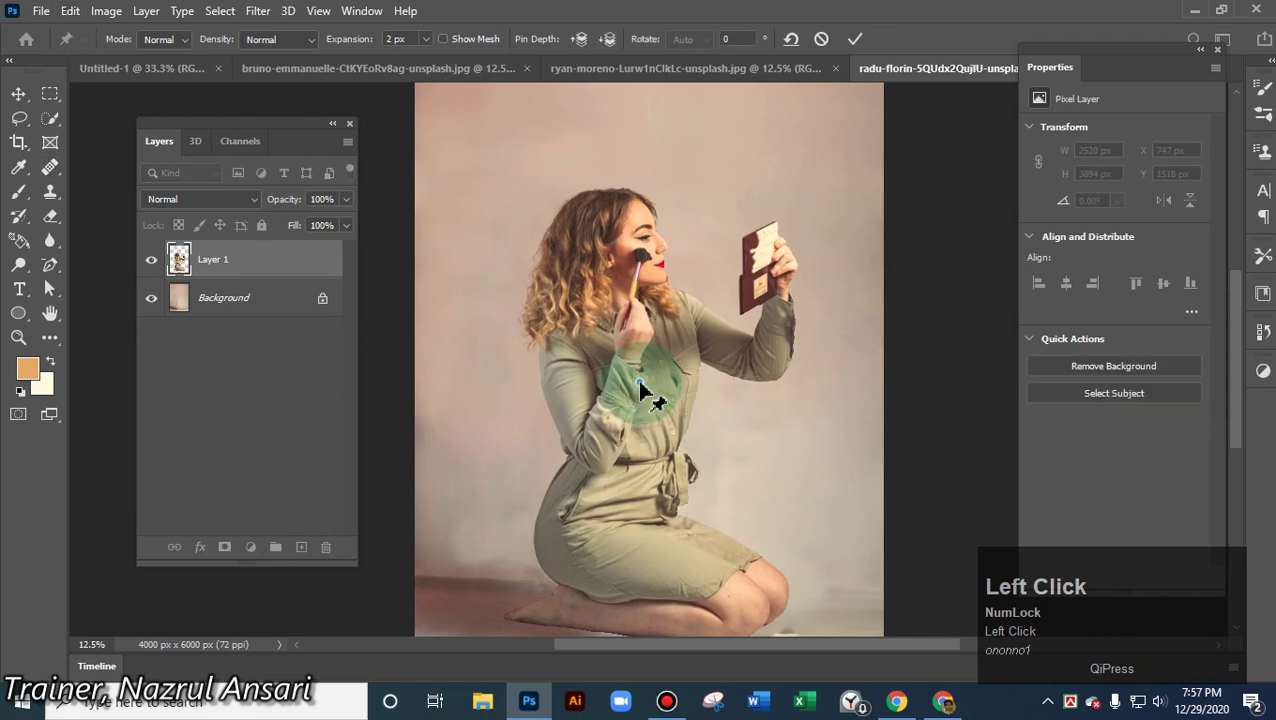
{"action": "left_click_drag", "start_coordinate": [676, 368], "coordinate": [643, 388]}
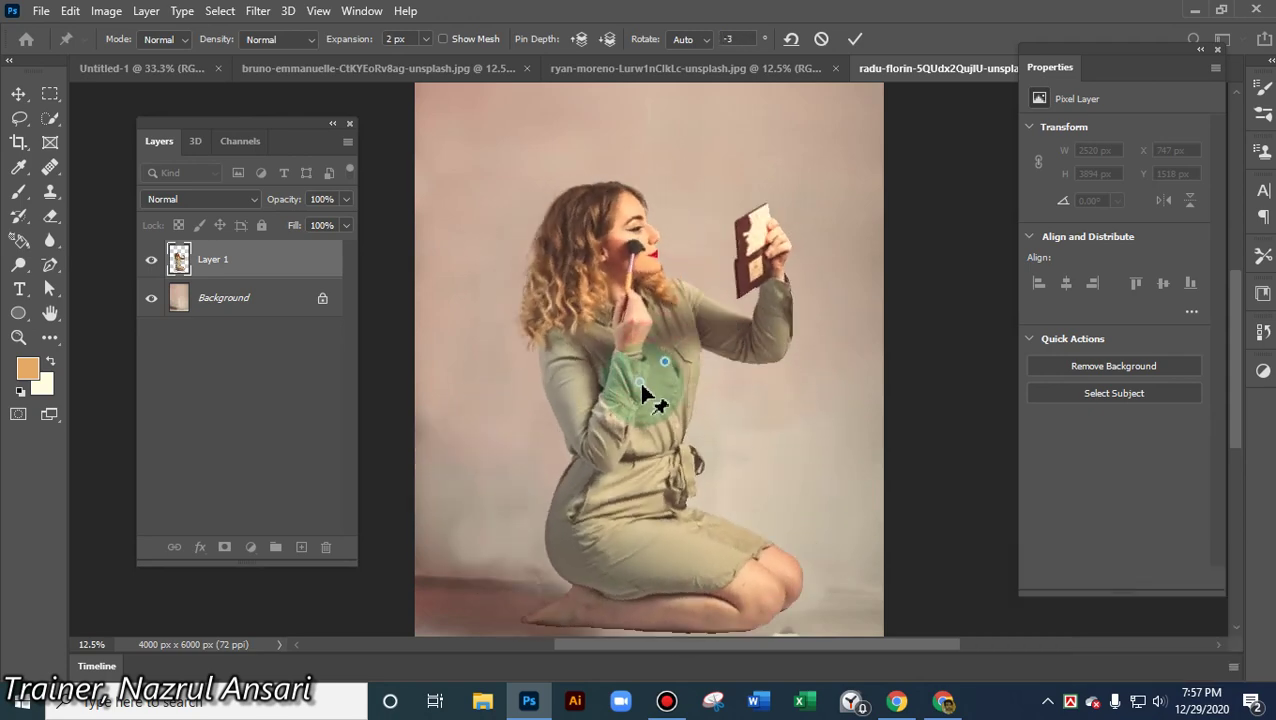
{"action": "key", "text": "ctrl+z"}
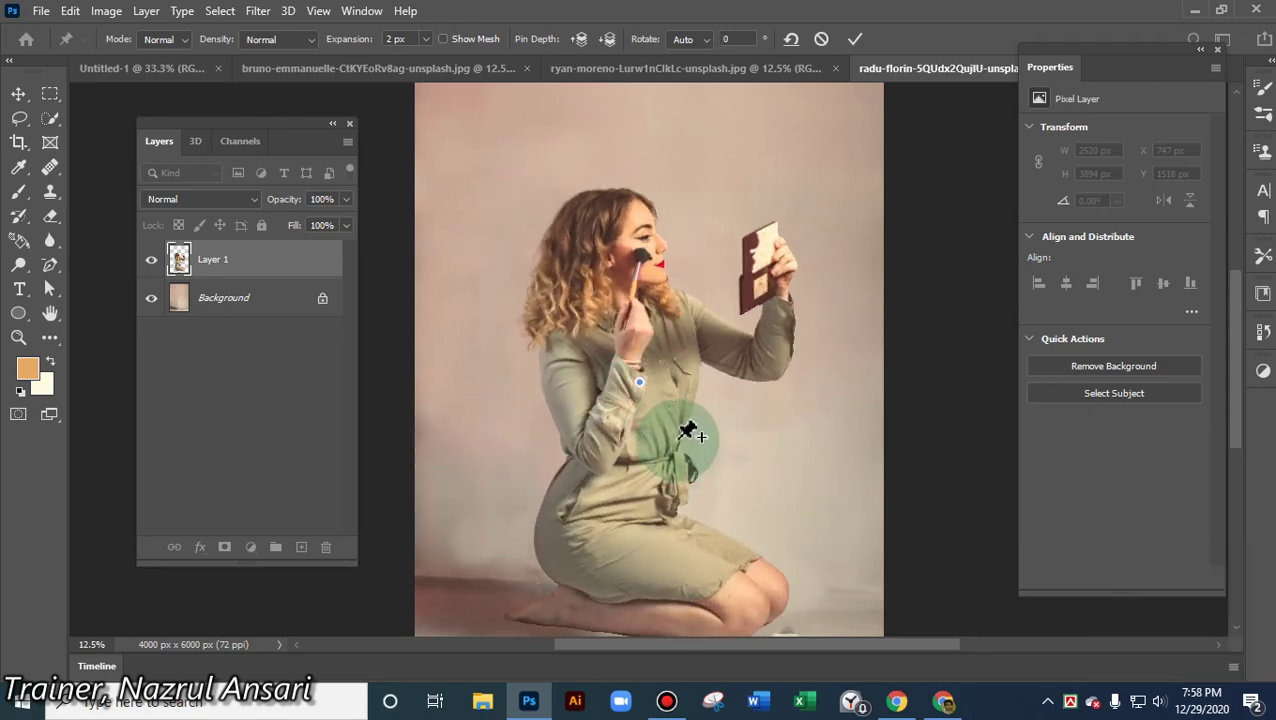
- Try moving the whole figure with the single pin below the wrist, undo the move and delete the pin
{"action": "left_click", "coordinate": [641, 384]}
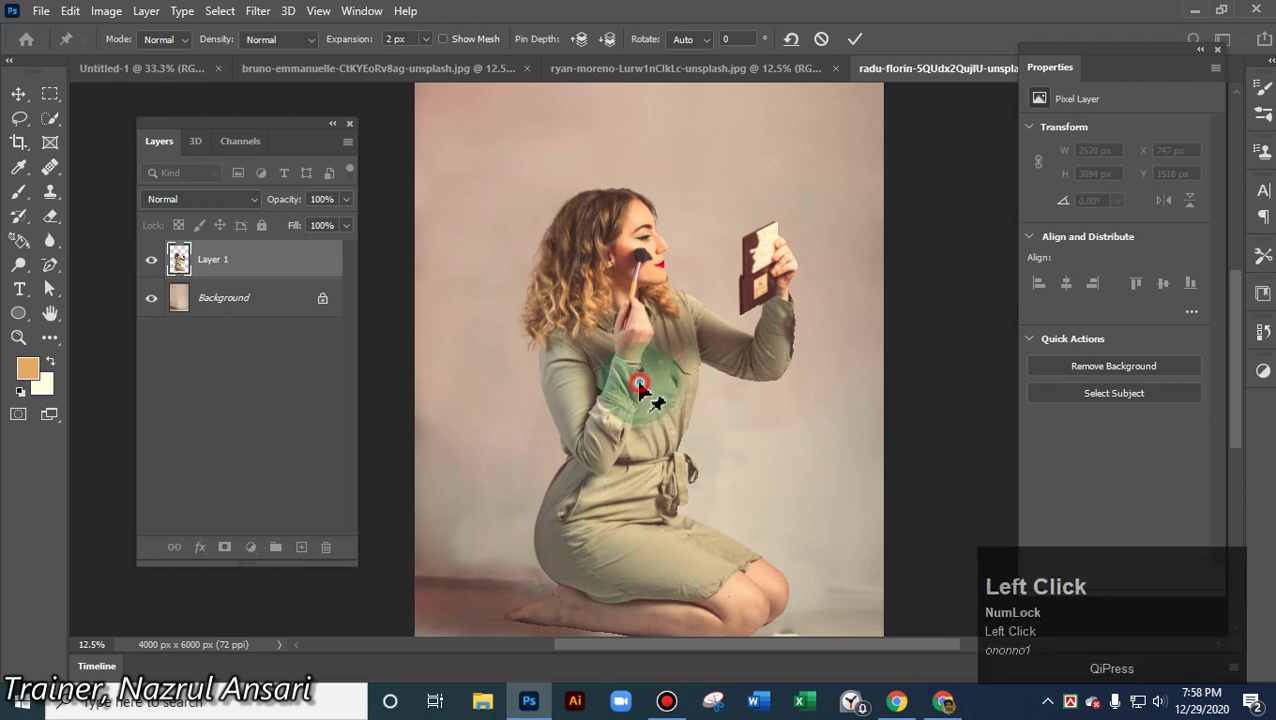
{"action": "mouse_move", "coordinate": [645, 388]}
{"action": "left_mouse_down"}
{"action": "mouse_move", "coordinate": [652, 366]}
{"action": "mouse_move", "coordinate": [650, 400]}
{"action": "left_mouse_up"}
{"action": "key", "text": "ctrl+z"}
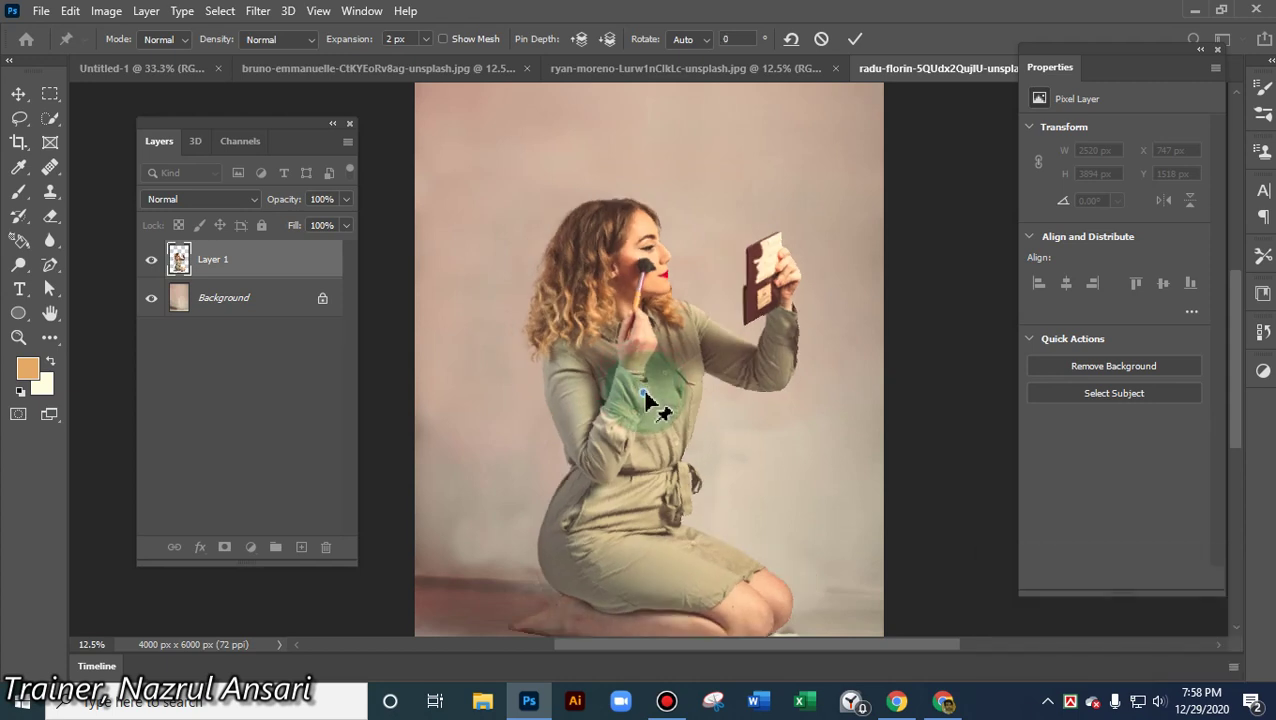
{"action": "key", "text": "alt"}
{"action": "left_click", "coordinate": [643, 393], "text": "alt"}
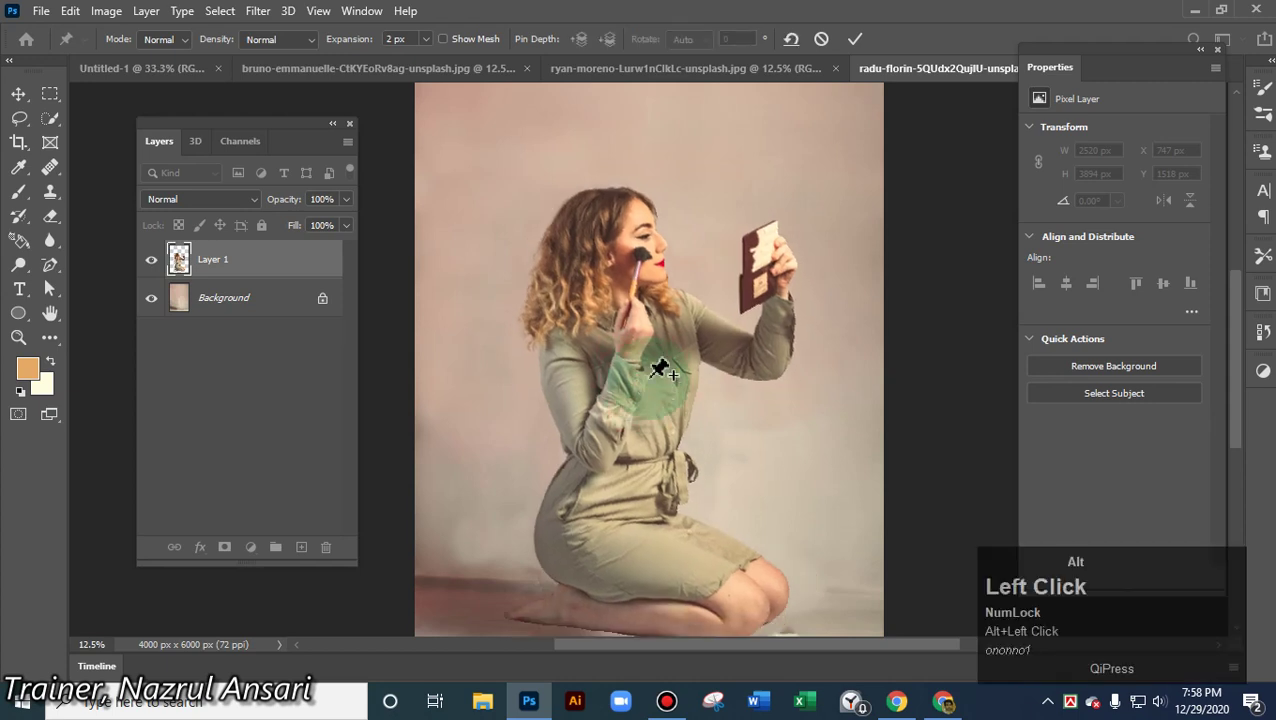
- Try moving the whole figure with a single pin on the head, undo the last change and delete the pin
{"action": "left_click", "coordinate": [622, 214]}
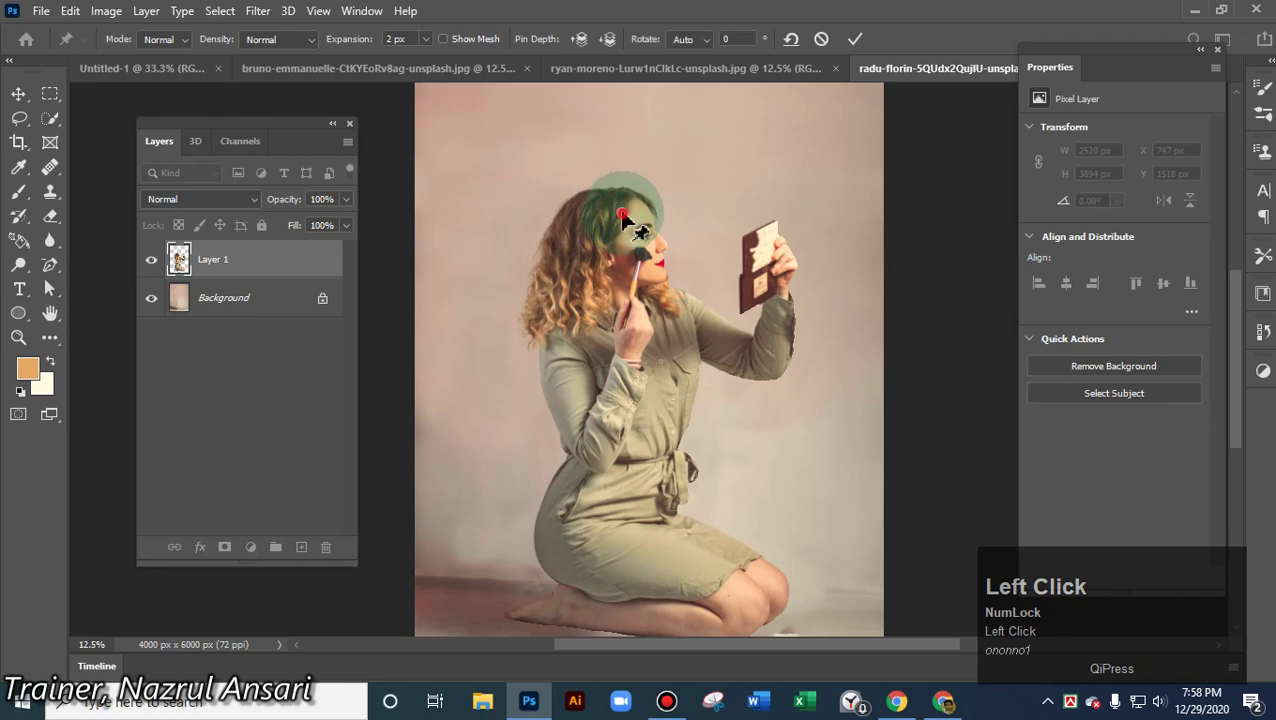
{"action": "mouse_move", "coordinate": [622, 214]}
{"action": "left_mouse_down"}
{"action": "mouse_move", "coordinate": [666, 207]}
{"action": "mouse_move", "coordinate": [673, 234]}
{"action": "mouse_move", "coordinate": [667, 214]}
{"action": "mouse_move", "coordinate": [624, 208]}
{"action": "mouse_move", "coordinate": [635, 260]}
{"action": "mouse_move", "coordinate": [665, 255]}
{"action": "mouse_move", "coordinate": [632, 194]}
{"action": "mouse_move", "coordinate": [644, 285]}
{"action": "mouse_move", "coordinate": [645, 210]}
{"action": "mouse_move", "coordinate": [660, 190]}
{"action": "mouse_move", "coordinate": [640, 214]}
{"action": "left_mouse_up"}
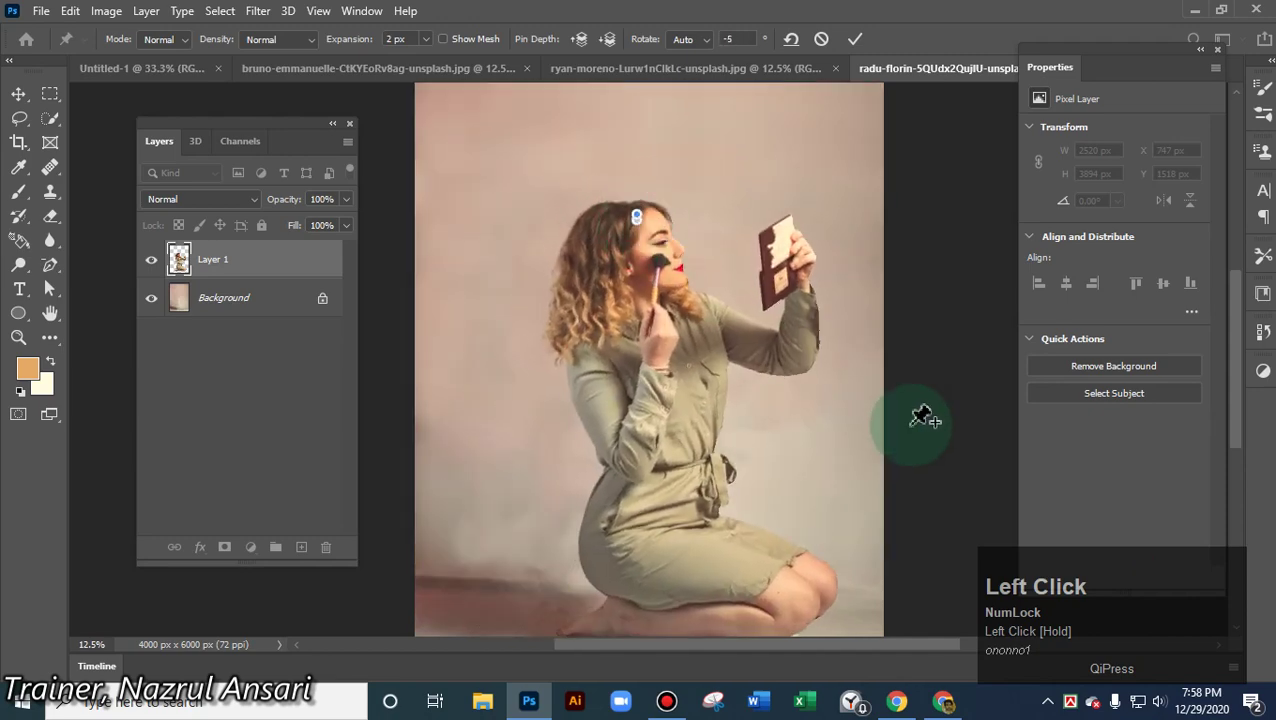
{"action": "key", "text": "ctrl+z"}
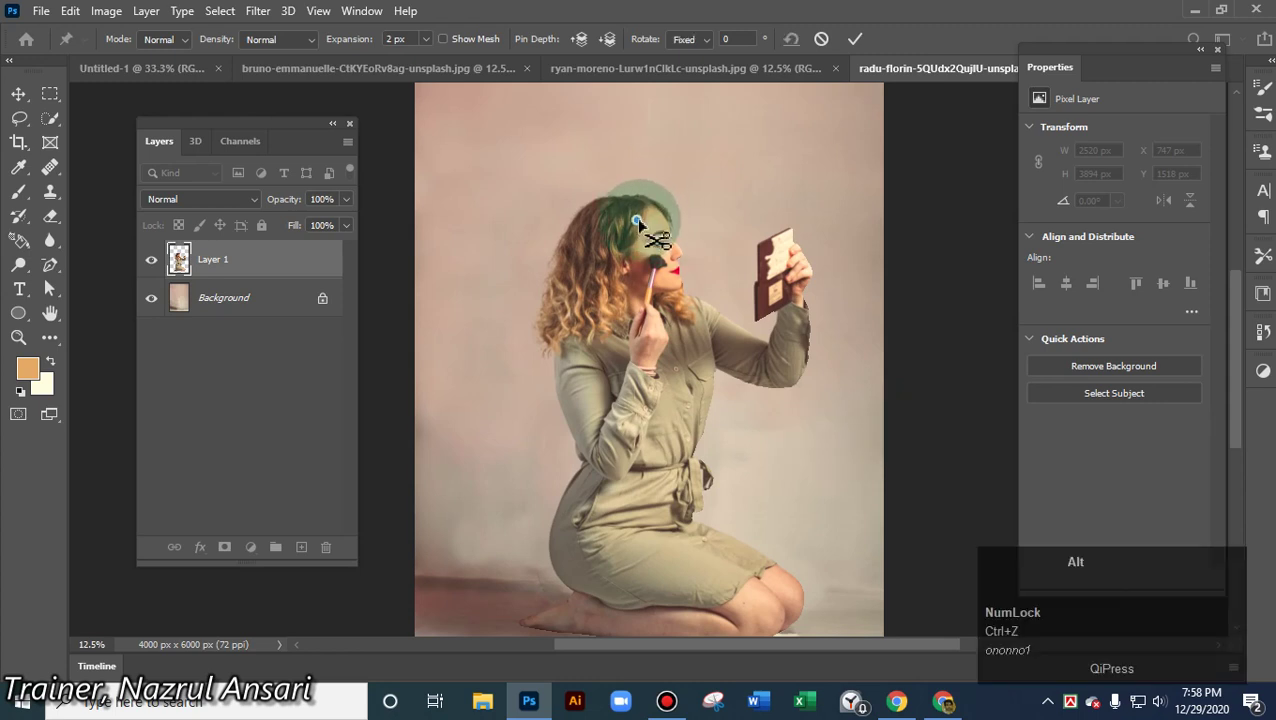
{"action": "left_click", "coordinate": [637, 220], "text": "alt"}
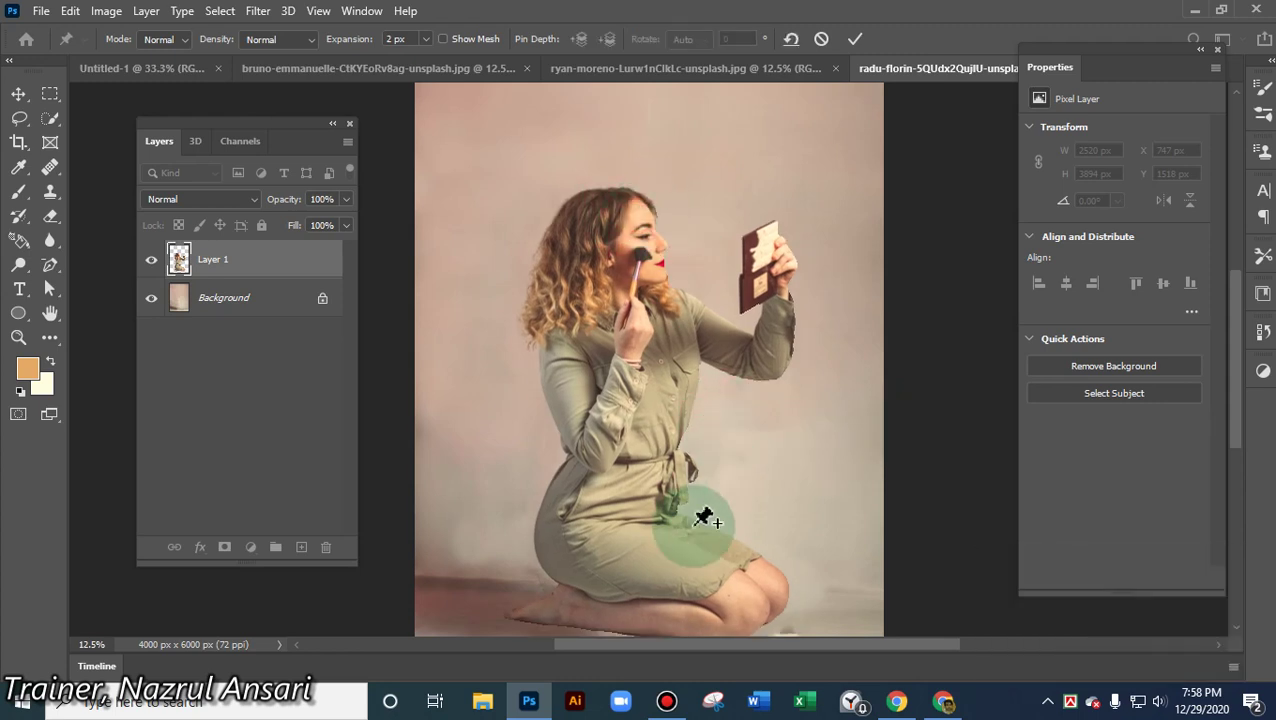
- Anchor the body with Puppet Warp pins on the shoulder, upper chest, hip and thigh near the knee
{"action": "left_click", "coordinate": [574, 345]}
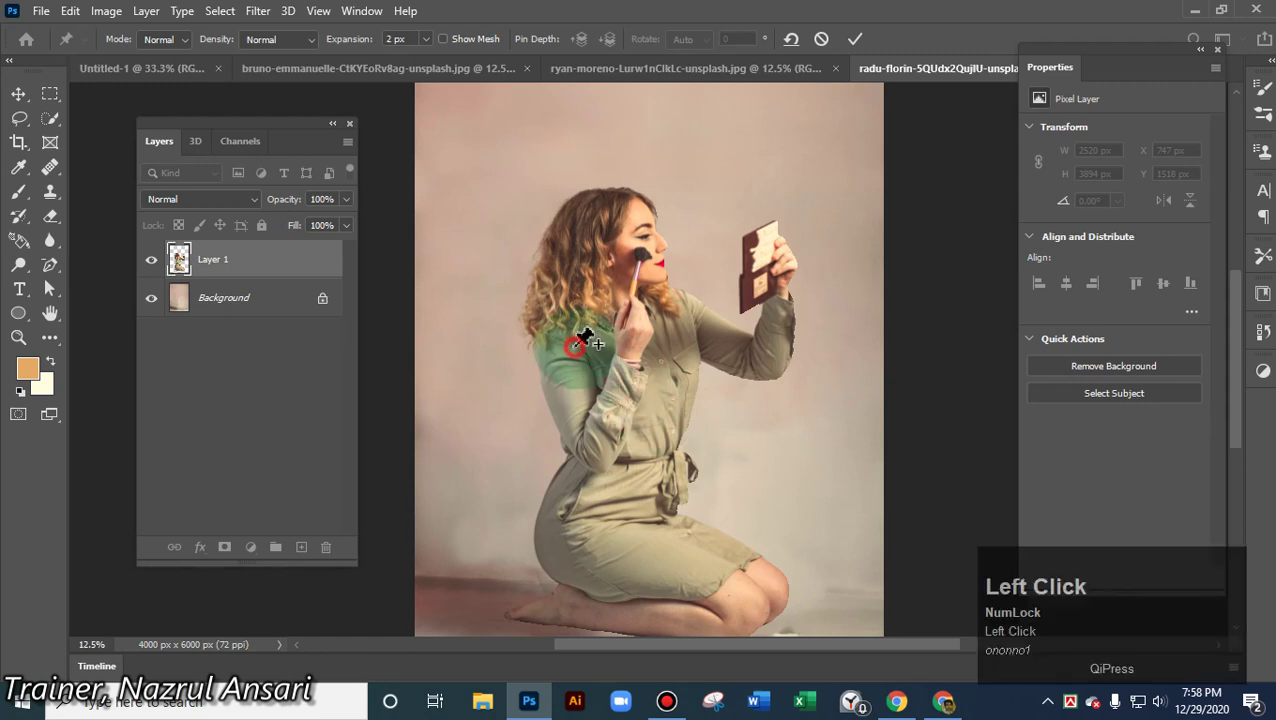
{"action": "left_click", "coordinate": [680, 351]}
{"action": "left_click", "coordinate": [575, 549]}
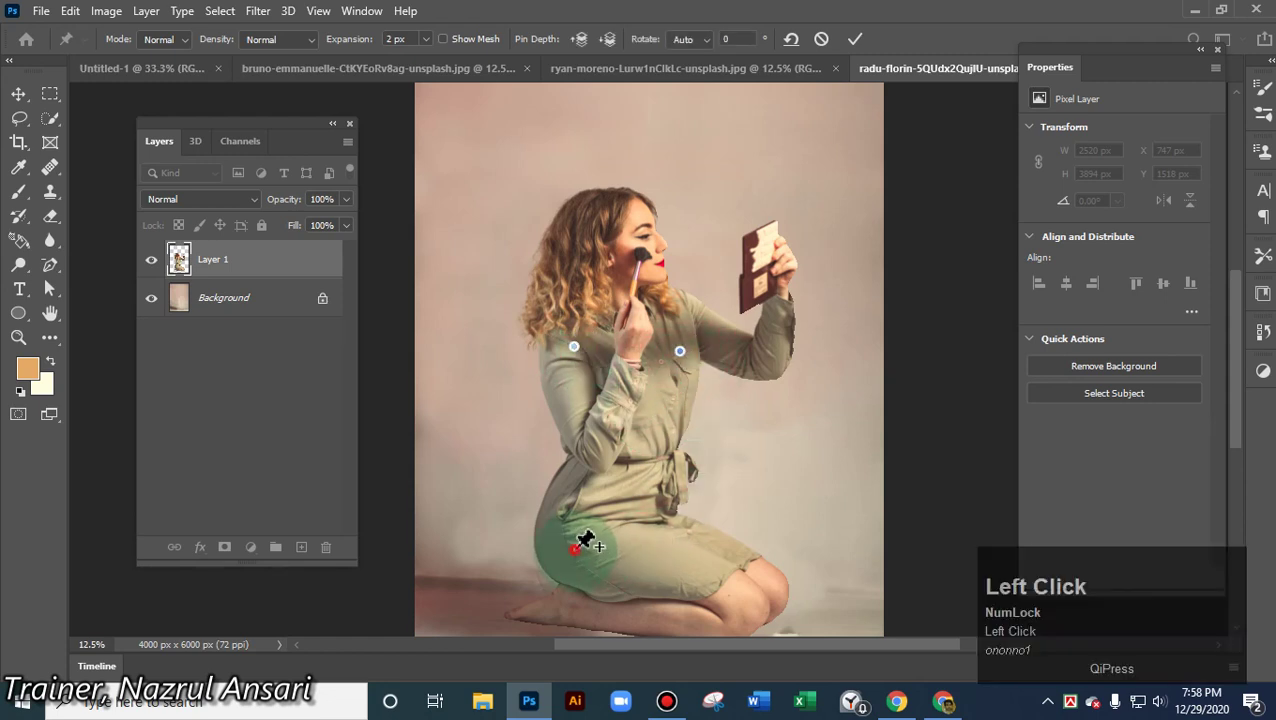
{"action": "left_click", "coordinate": [730, 574]}
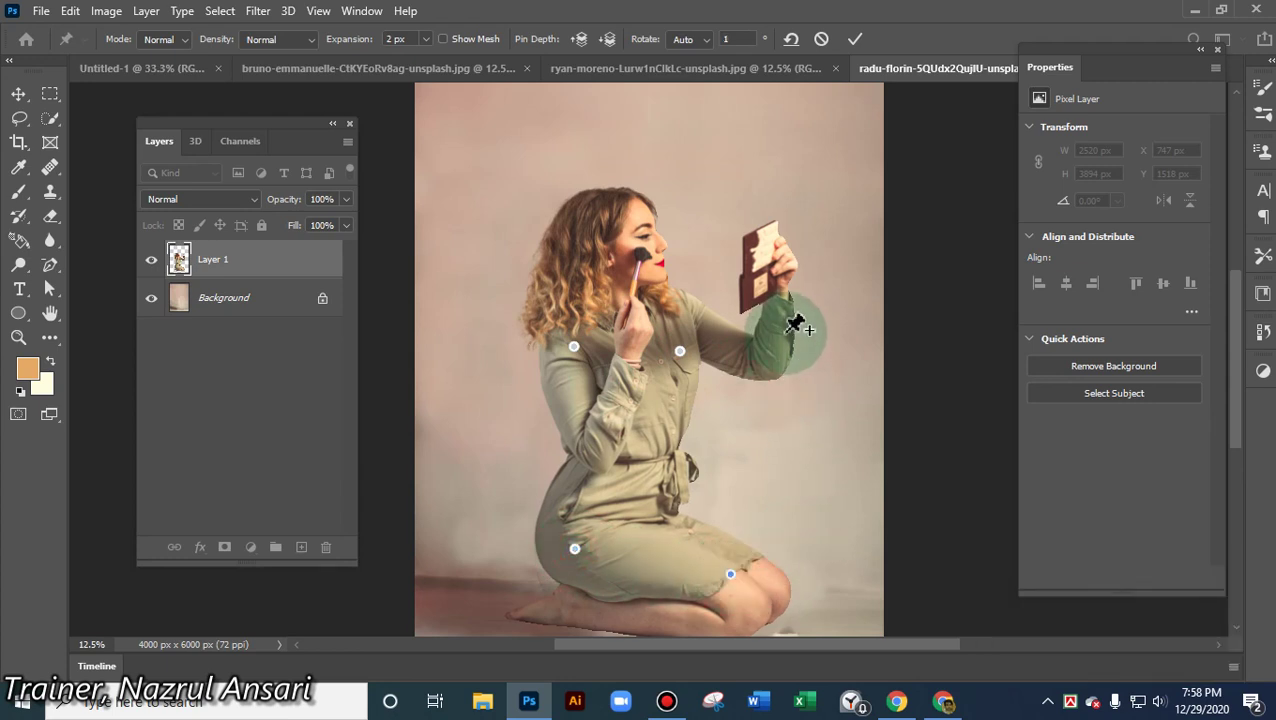
- Pin the mirror-holding wrist and the head, move the hand slightly inward and tilt the head forward toward the mirror
{"action": "left_click_drag", "start_coordinate": [797, 323], "coordinate": [764, 290]}
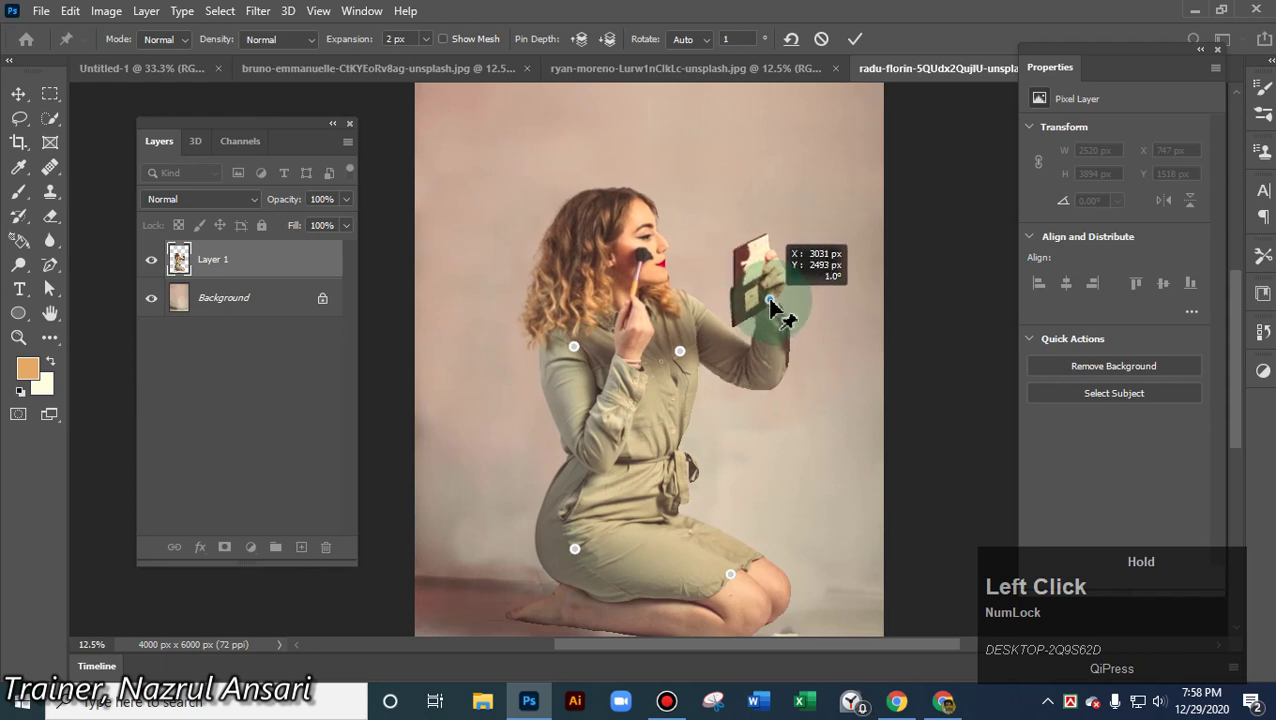
{"action": "left_click_drag", "start_coordinate": [611, 226], "coordinate": [620, 240]}
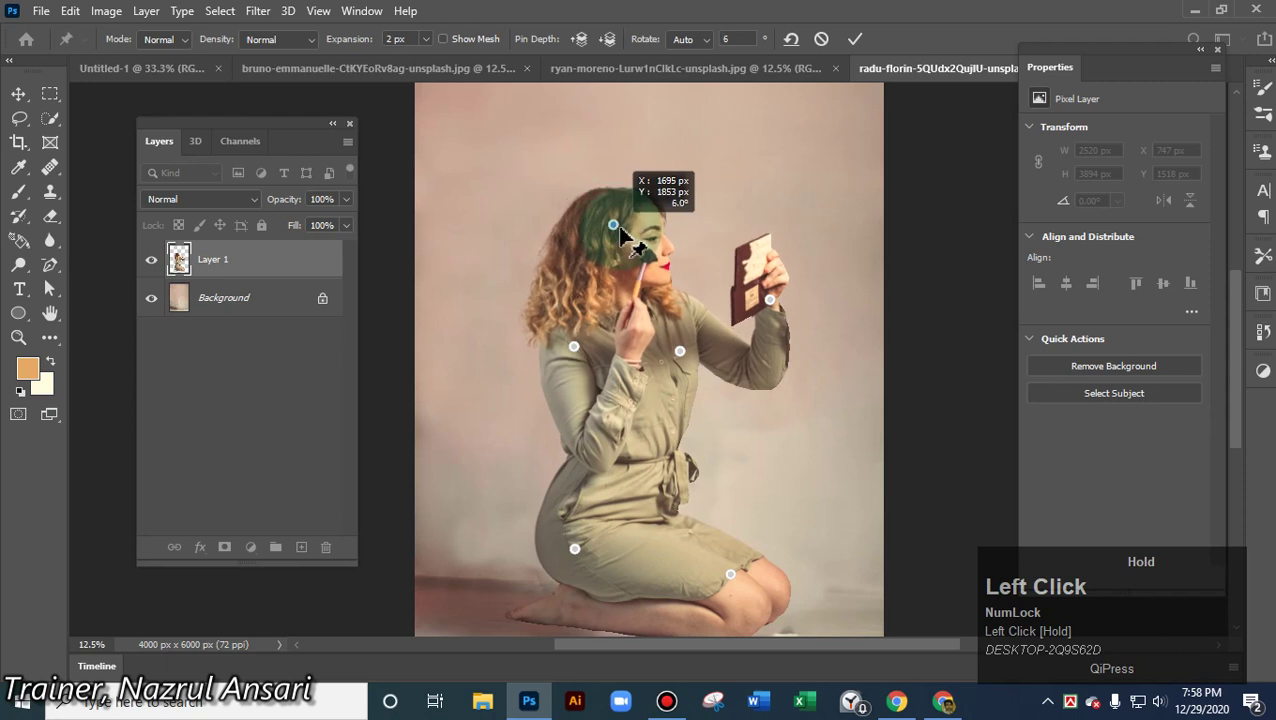
{"action": "left_click_drag", "start_coordinate": [619, 226], "coordinate": [629, 236]}
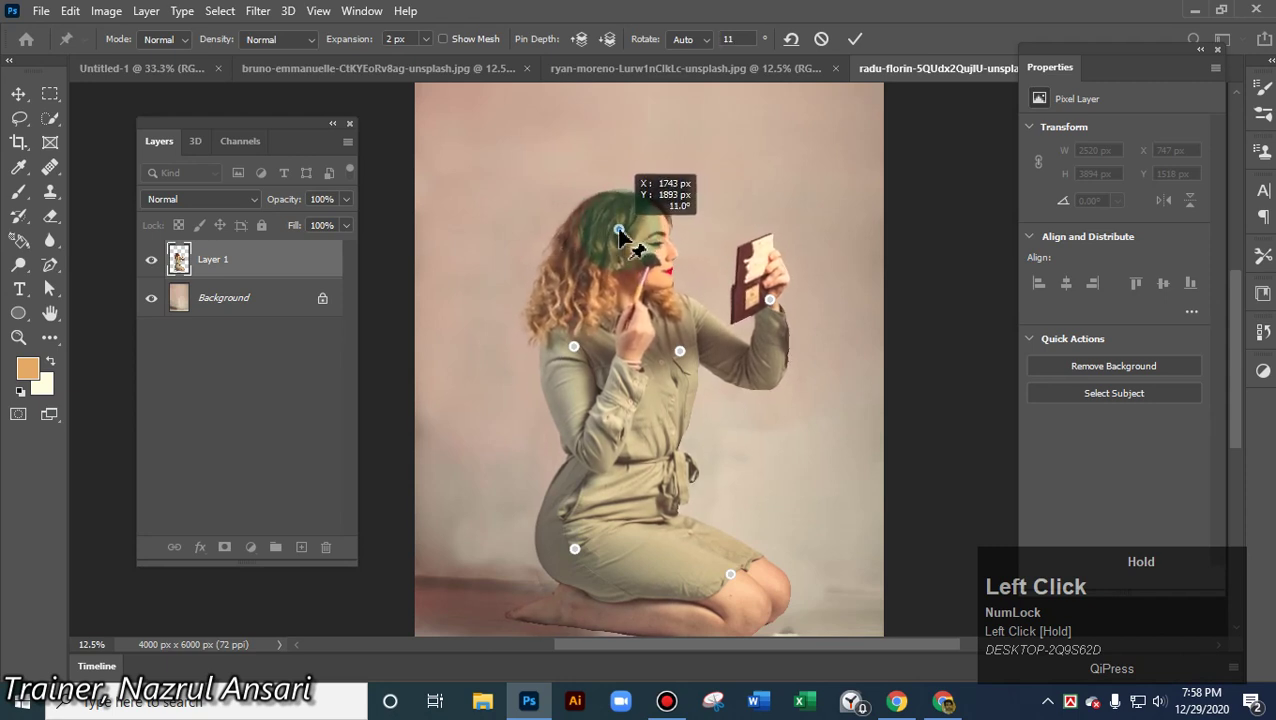
{"action": "left_click_drag", "start_coordinate": [614, 208], "coordinate": [634, 232]}
{"action": "mouse_move", "coordinate": [770, 301]}
{"action": "left_mouse_down"}
{"action": "mouse_move", "coordinate": [795, 318]}
{"action": "mouse_move", "coordinate": [764, 305]}
{"action": "left_mouse_up"}
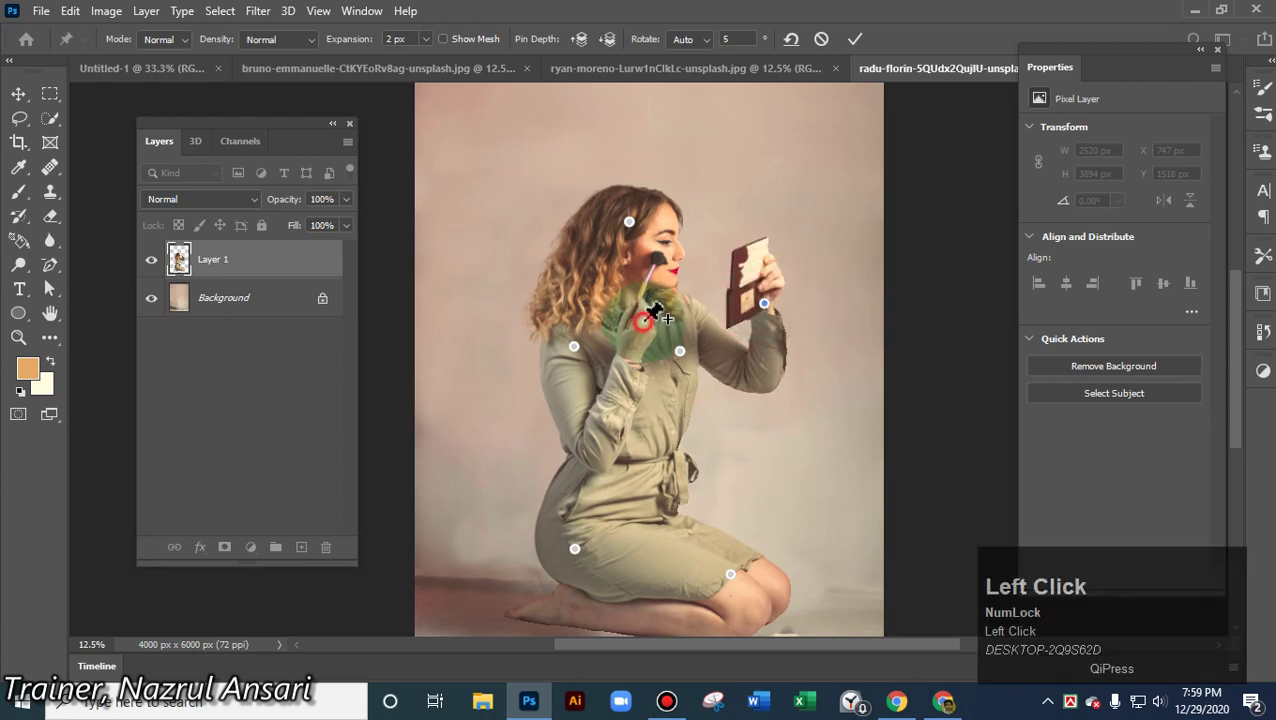
- Use Puppet Warp pins to adjust the kneeling woman's brush-holding hand, pull her hip slightly inward and shift her knees back
{"action": "mouse_move", "coordinate": [663, 313]}
{"action": "left_mouse_down"}
{"action": "mouse_move", "coordinate": [663, 342]}
{"action": "mouse_move", "coordinate": [648, 323]}
{"action": "left_mouse_up"}
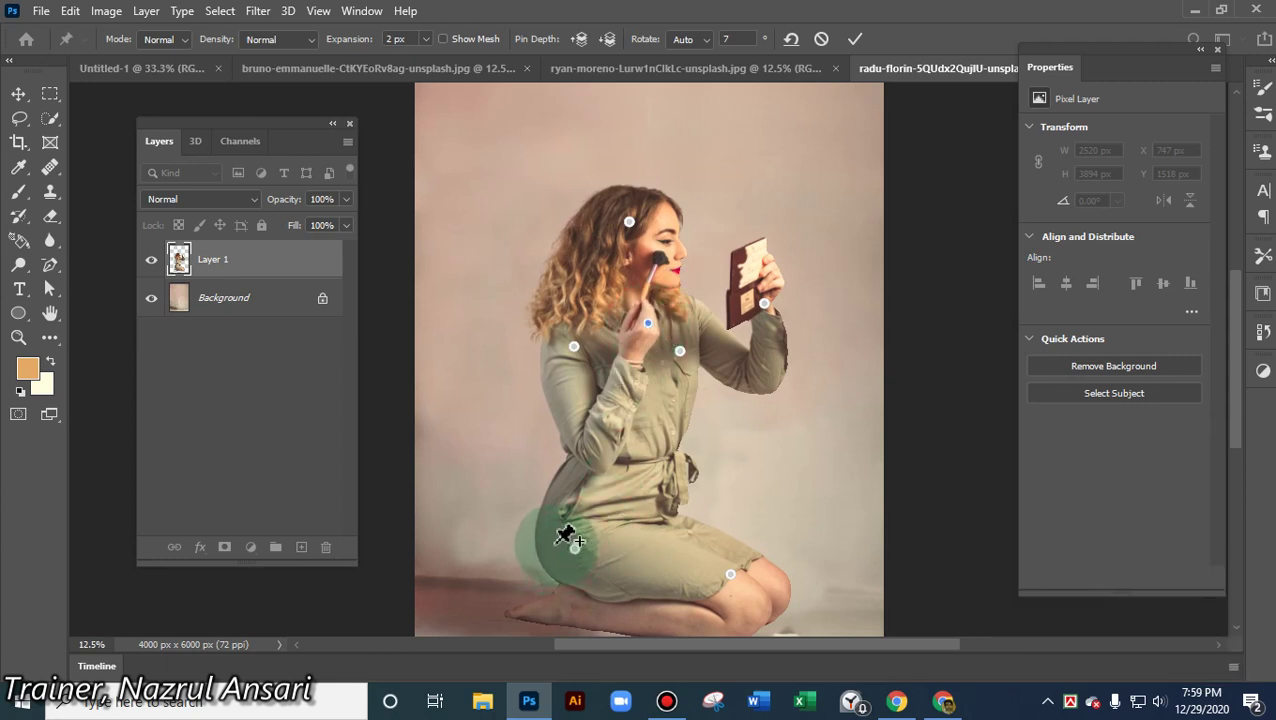
{"action": "left_click_drag", "start_coordinate": [568, 540], "coordinate": [572, 602]}
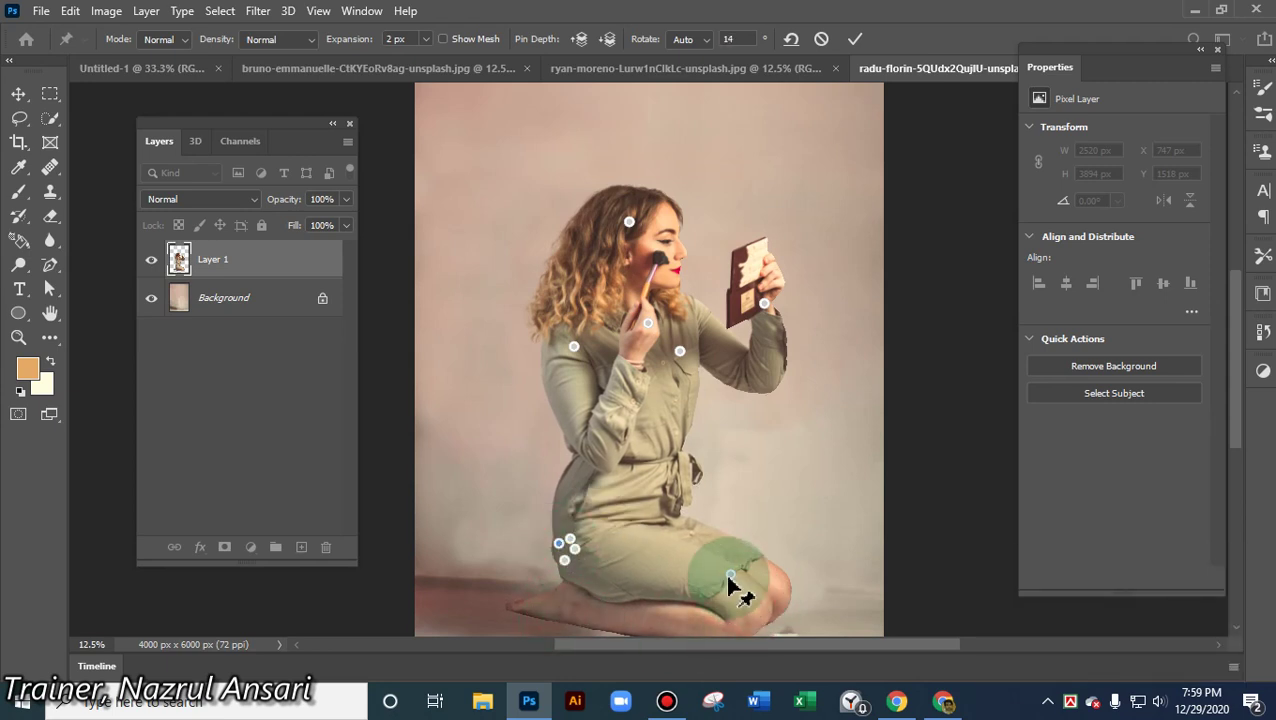
{"action": "left_click_drag", "start_coordinate": [729, 580], "coordinate": [702, 578]}
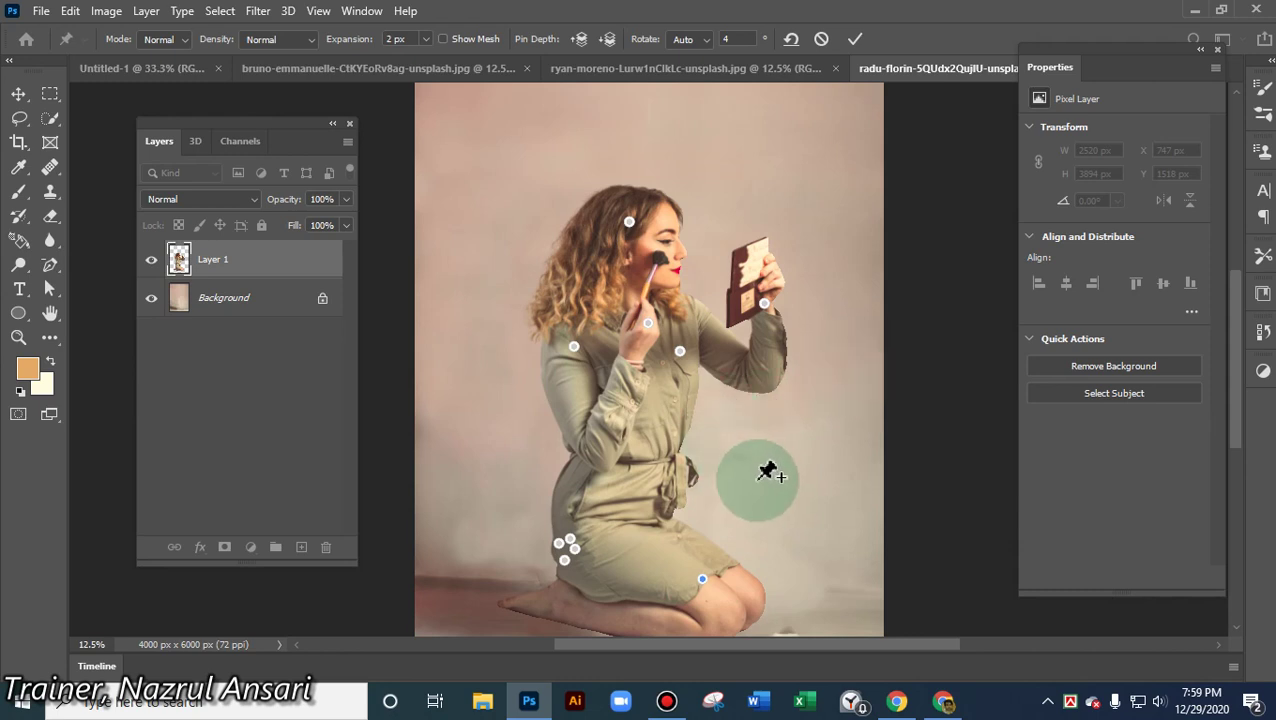
- Switch to the bruno-emmanuelle document with the man leaning against the wall
{"action": "left_click", "coordinate": [634, 68]}
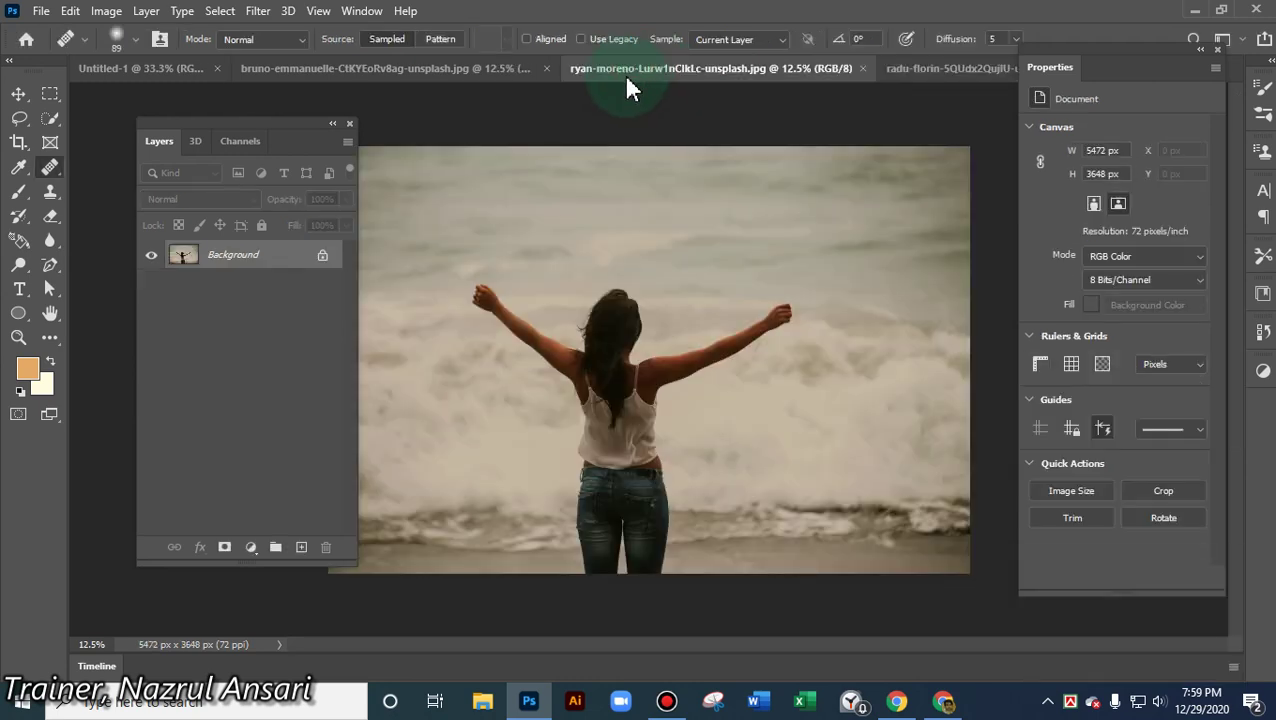
{"action": "left_click", "coordinate": [443, 69]}
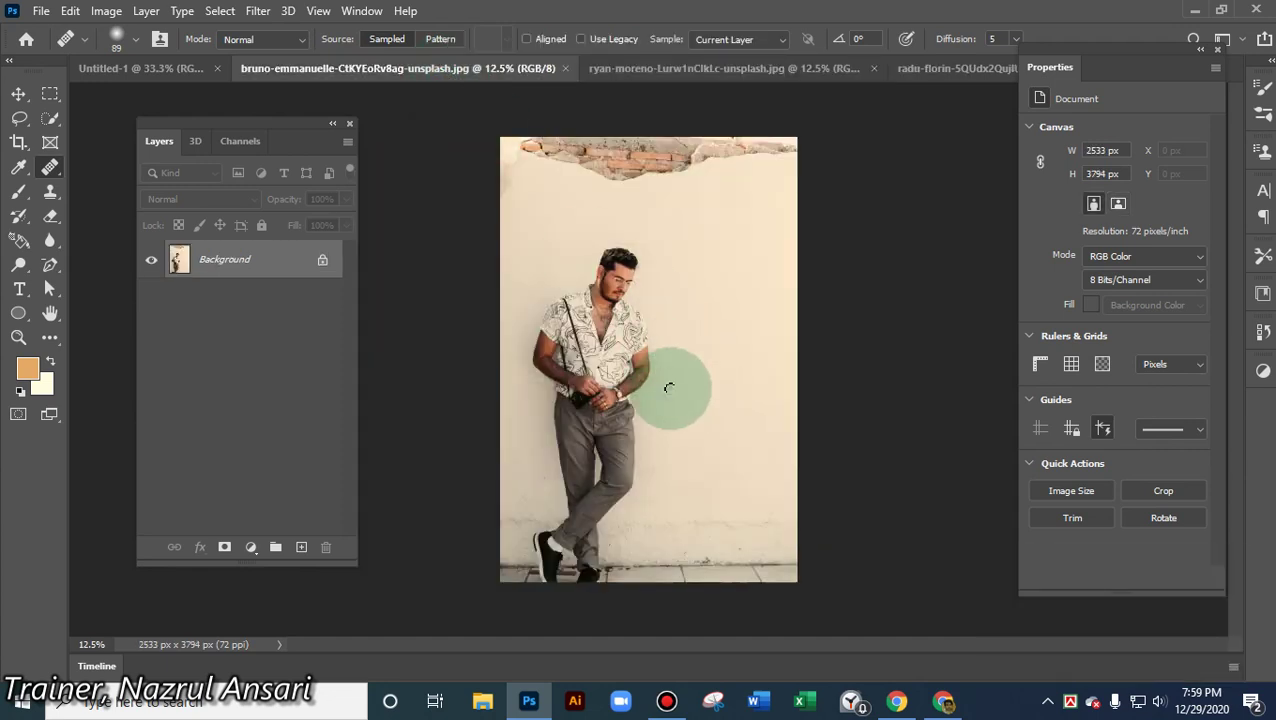
{"action": "scroll", "coordinate": [650, 338], "scroll_direction": "up", "scroll_amount": 1, "text": "alt"}
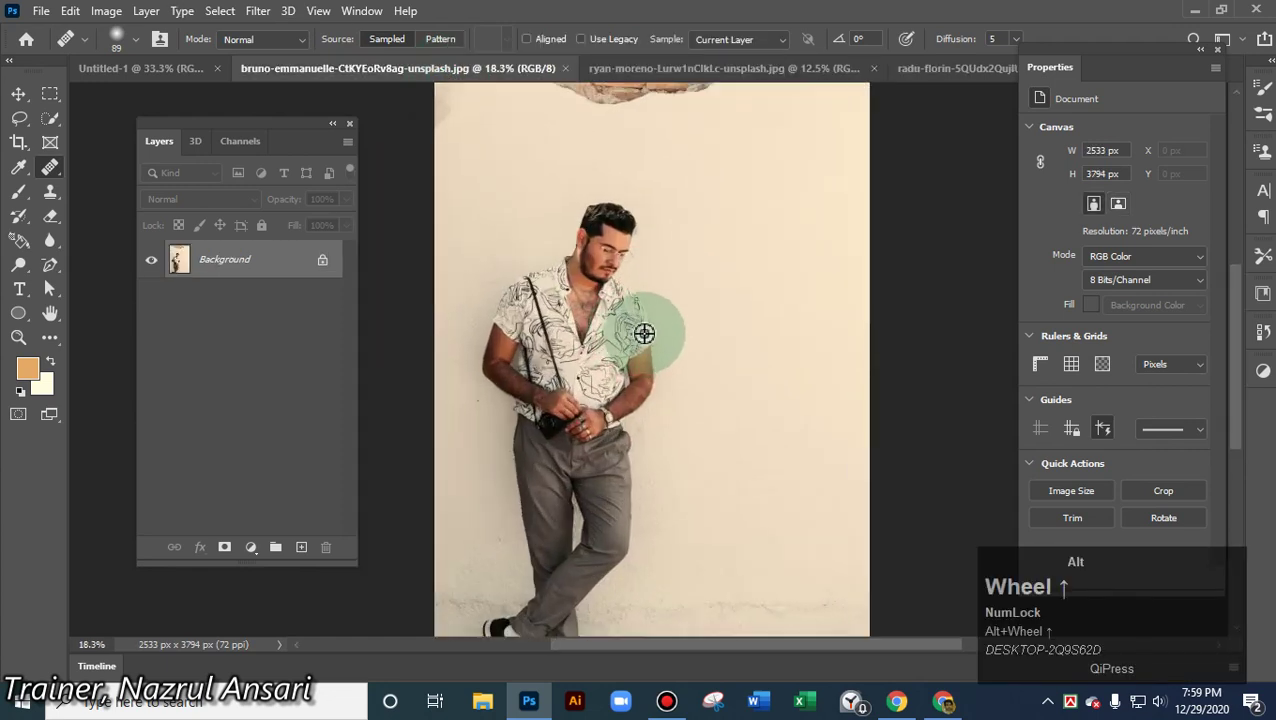
{"action": "scroll", "coordinate": [644, 333], "scroll_direction": "down", "scroll_amount": 2, "text": "alt"}
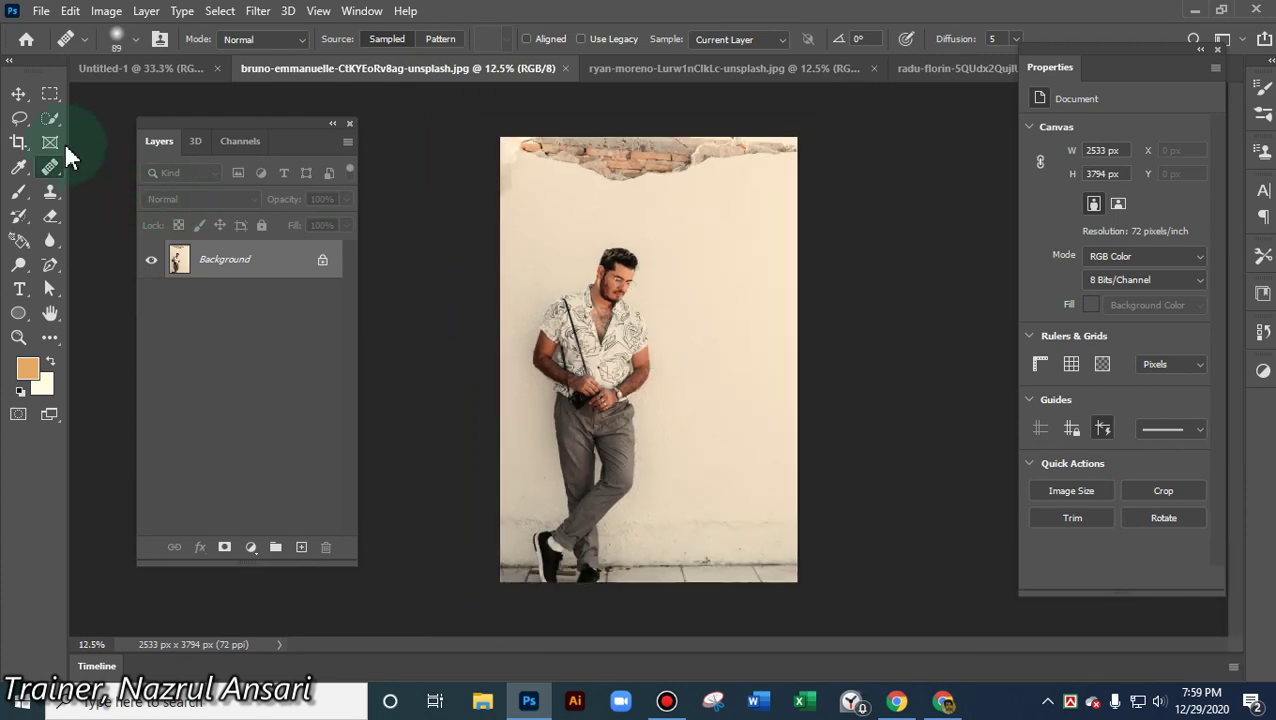
- Try to convert the man photo's locked Background to a normal layer
{"action": "left_click", "coordinate": [19, 93]}
{"action": "left_click", "coordinate": [584, 268]}
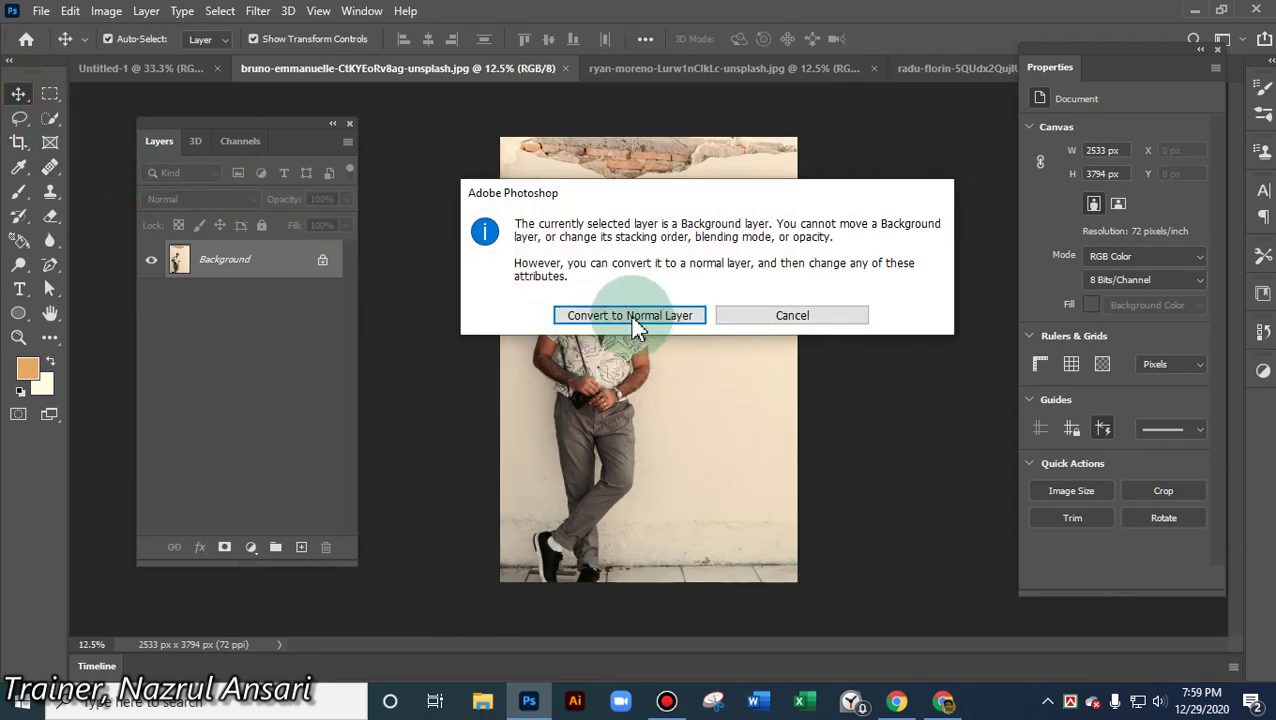
{"action": "left_click", "coordinate": [630, 315]}
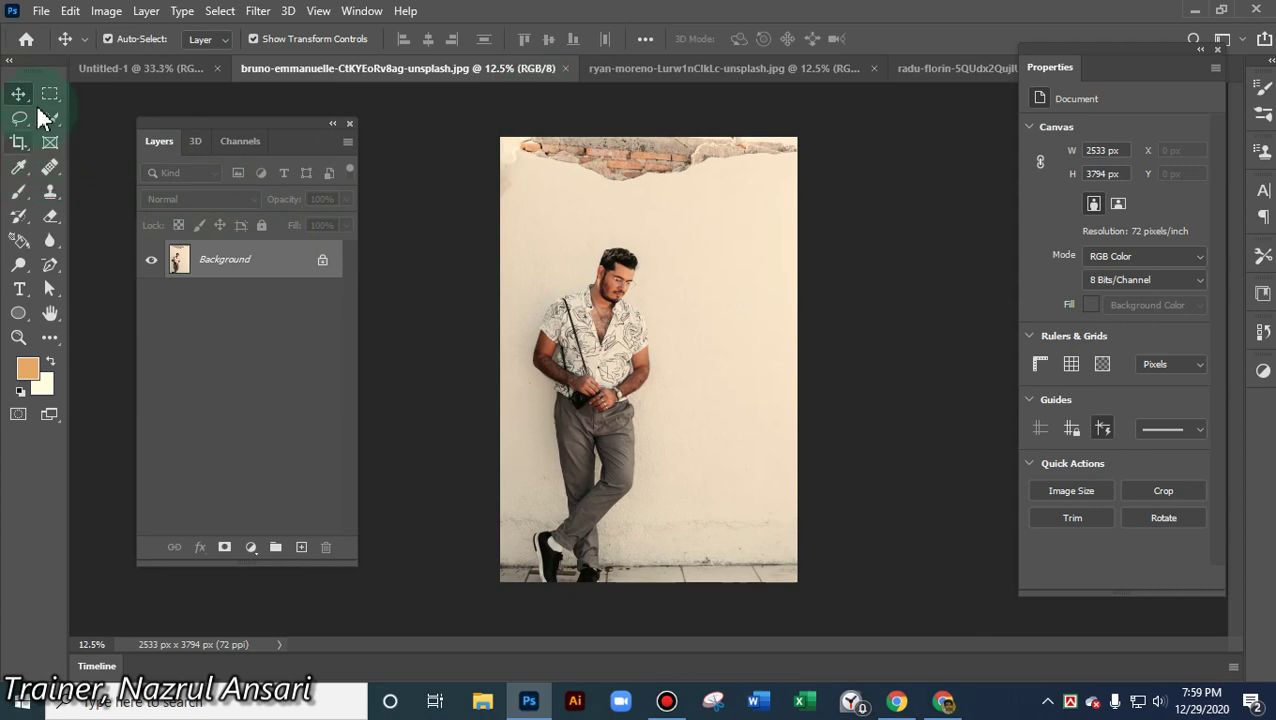
{"action": "left_click", "coordinate": [545, 285]}
{"action": "left_click", "coordinate": [624, 315]}
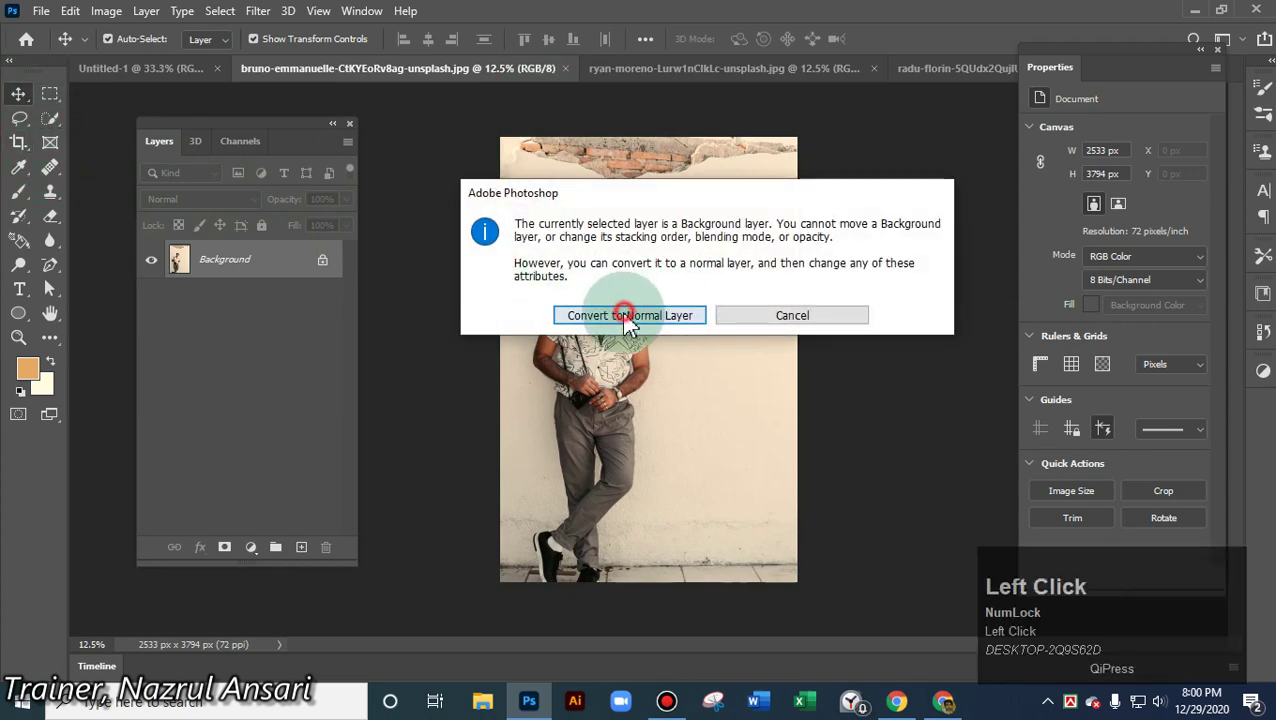
{"action": "left_click", "coordinate": [617, 316]}
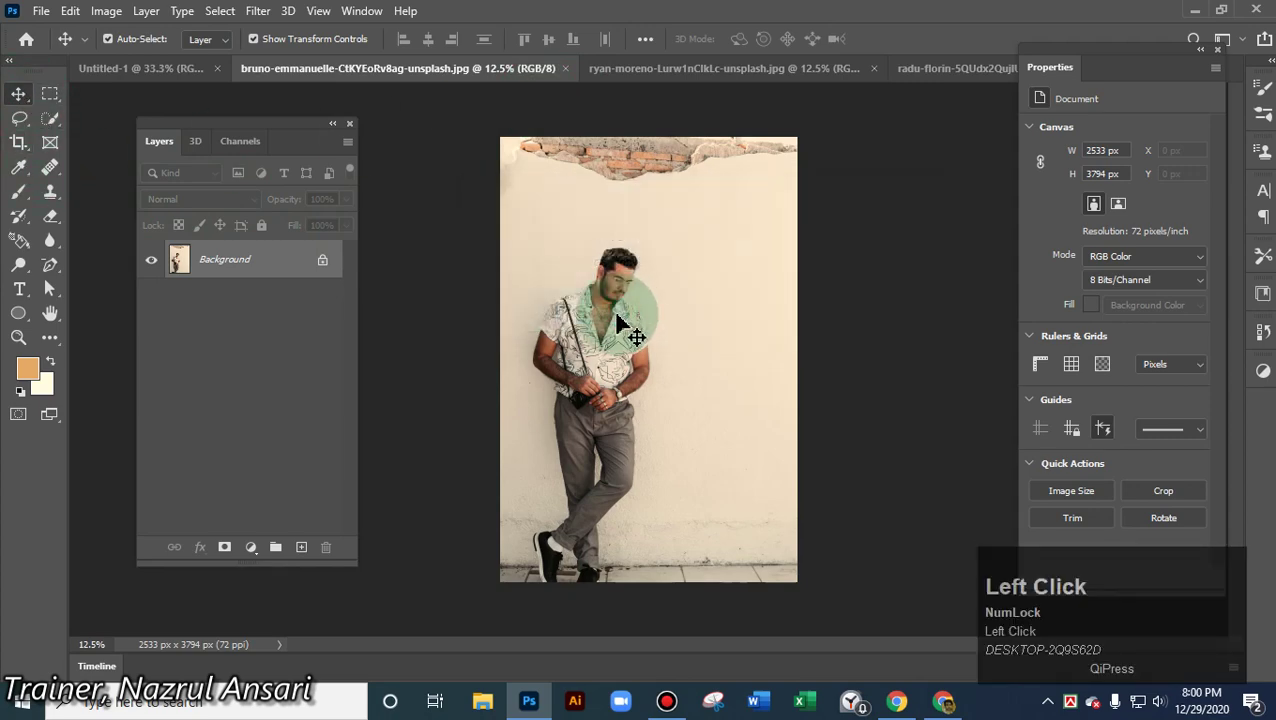
- Select the man on the Background with Select Subject and copy him onto a new layer
{"action": "left_click", "coordinate": [250, 258]}
{"action": "left_click", "coordinate": [50, 120]}
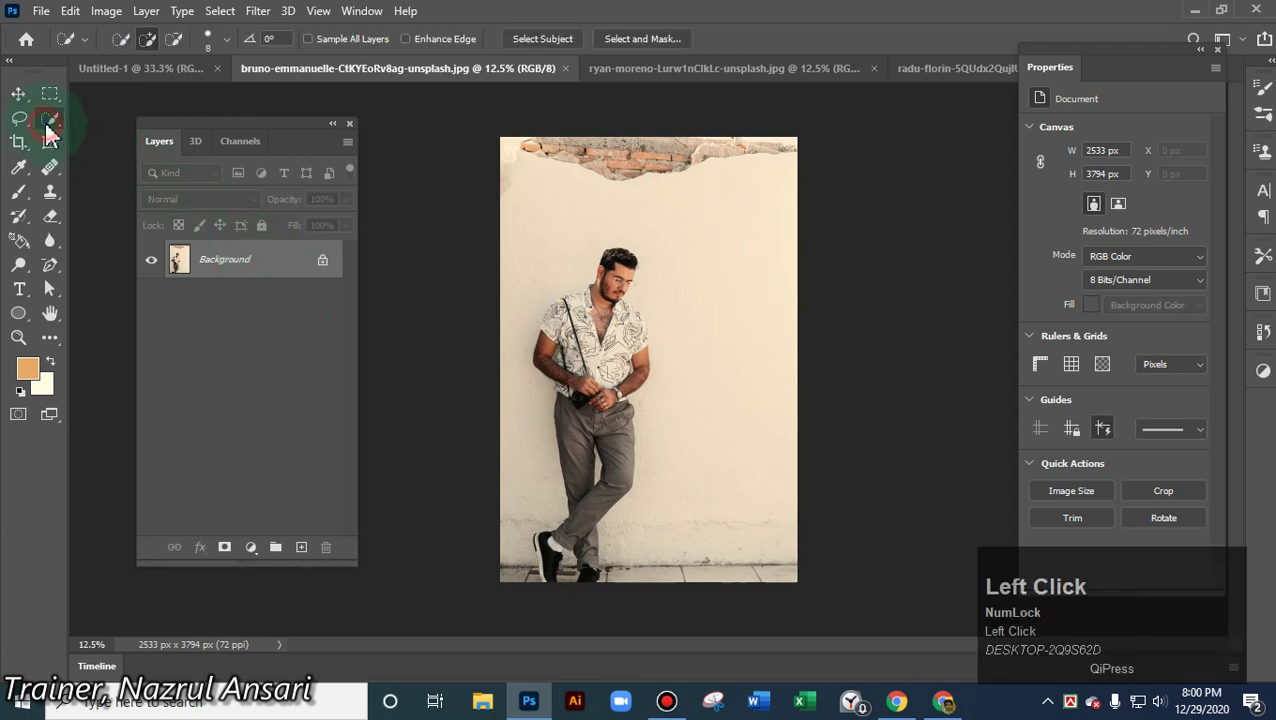
{"action": "left_click", "coordinate": [542, 41]}
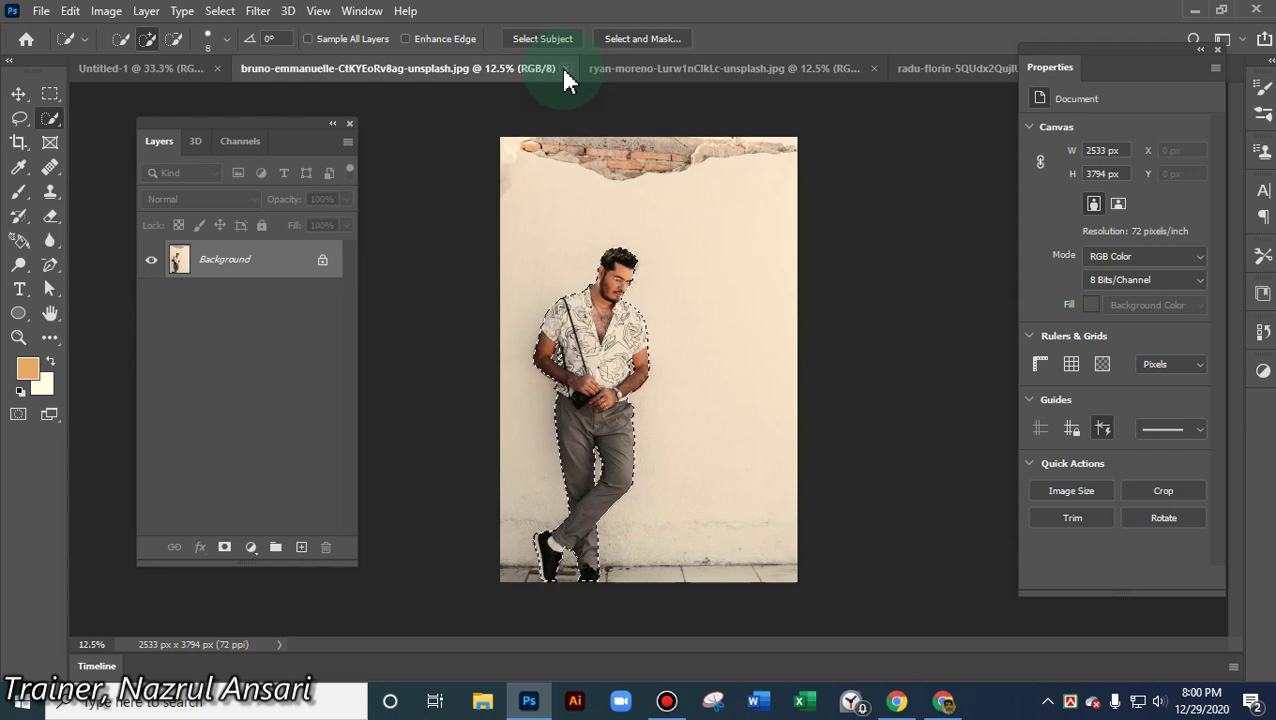
{"action": "key", "text": "ctrl"}
{"action": "key", "text": "ctrl+v"}
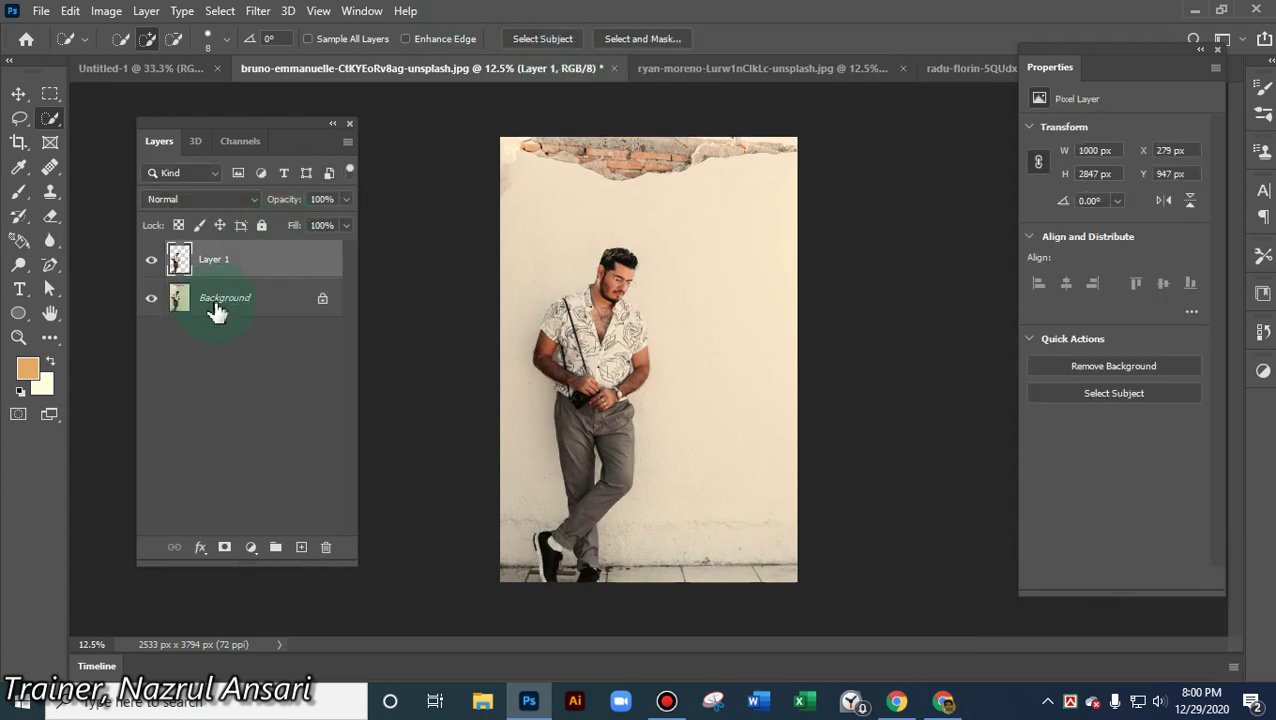
- Hide Layer 1, select the man on the Background as the subject, fill his area with surrounding wall and deselect
{"action": "left_click", "coordinate": [218, 311]}
{"action": "left_click", "coordinate": [152, 261]}
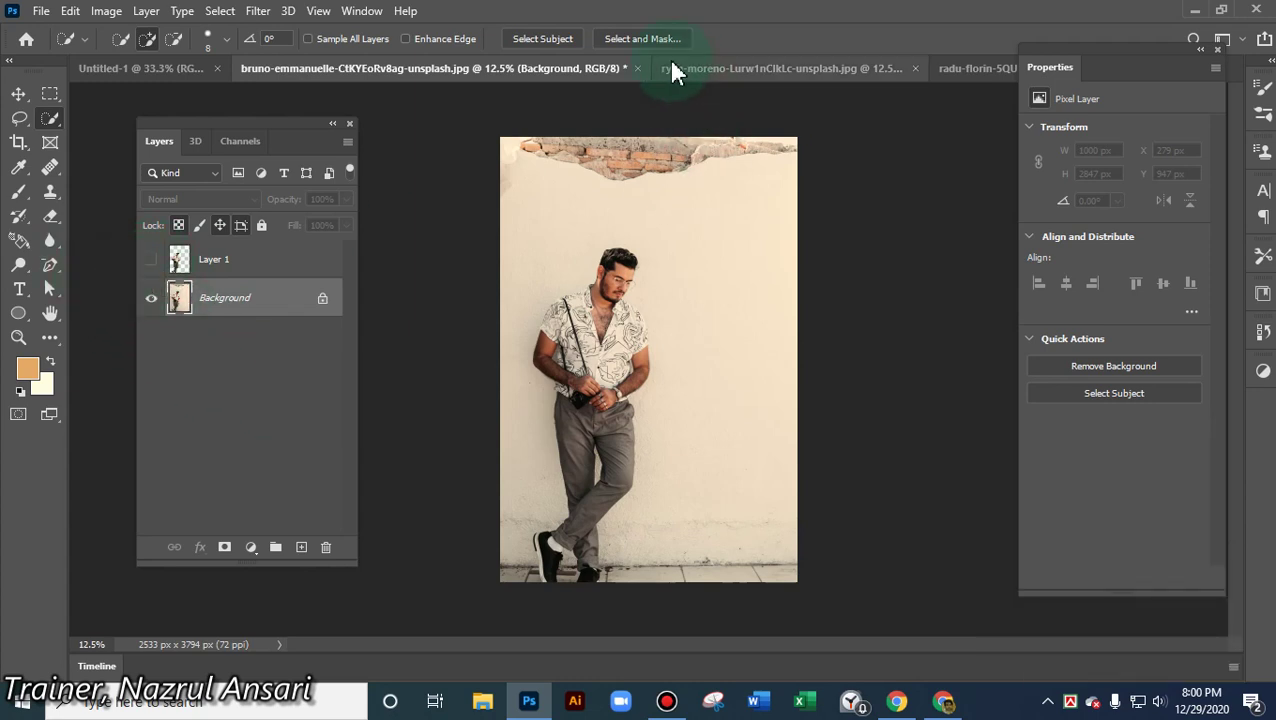
{"action": "left_click", "coordinate": [535, 38]}
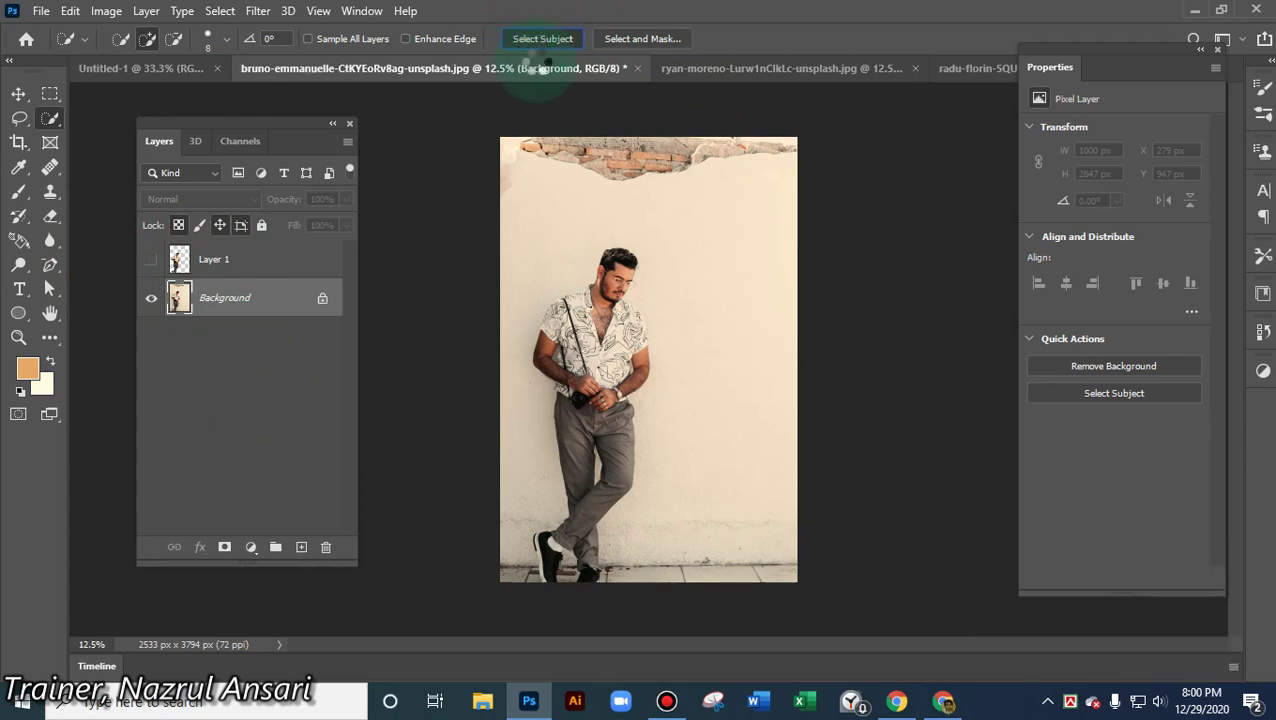
{"action": "left_click", "coordinate": [70, 11]}
{"action": "left_click", "coordinate": [145, 305]}
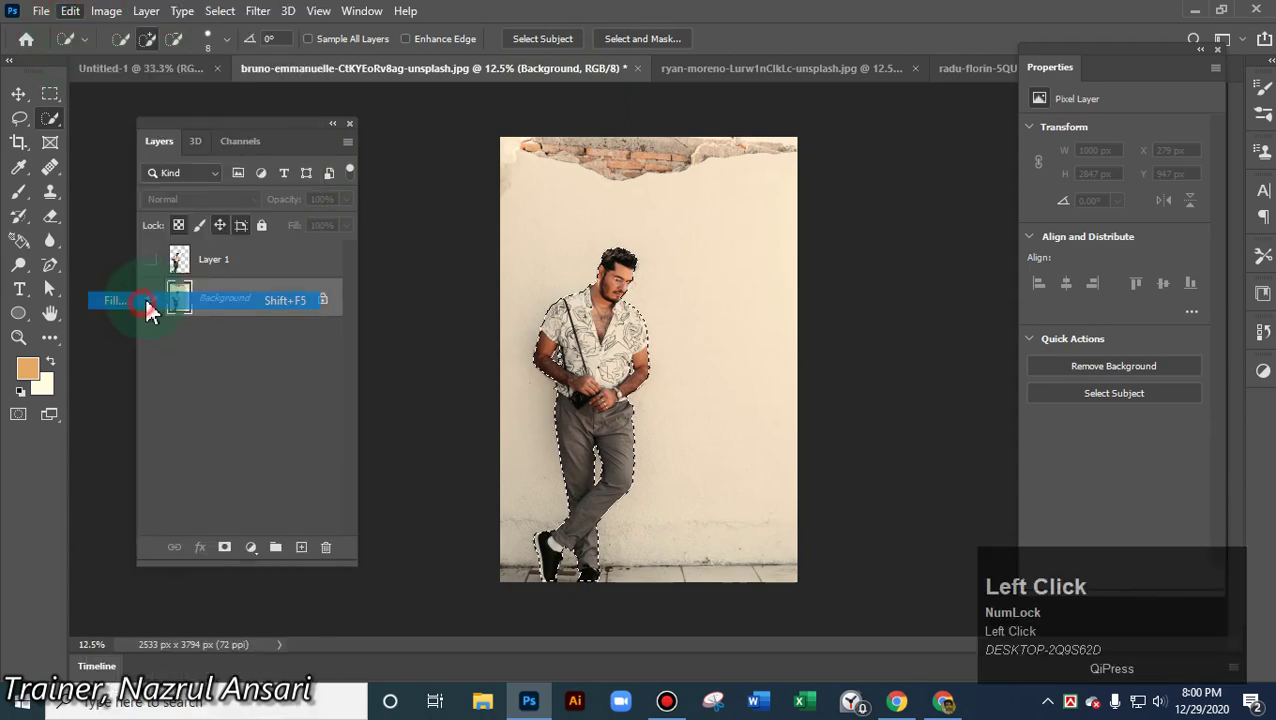
{"action": "left_click", "coordinate": [999, 84]}
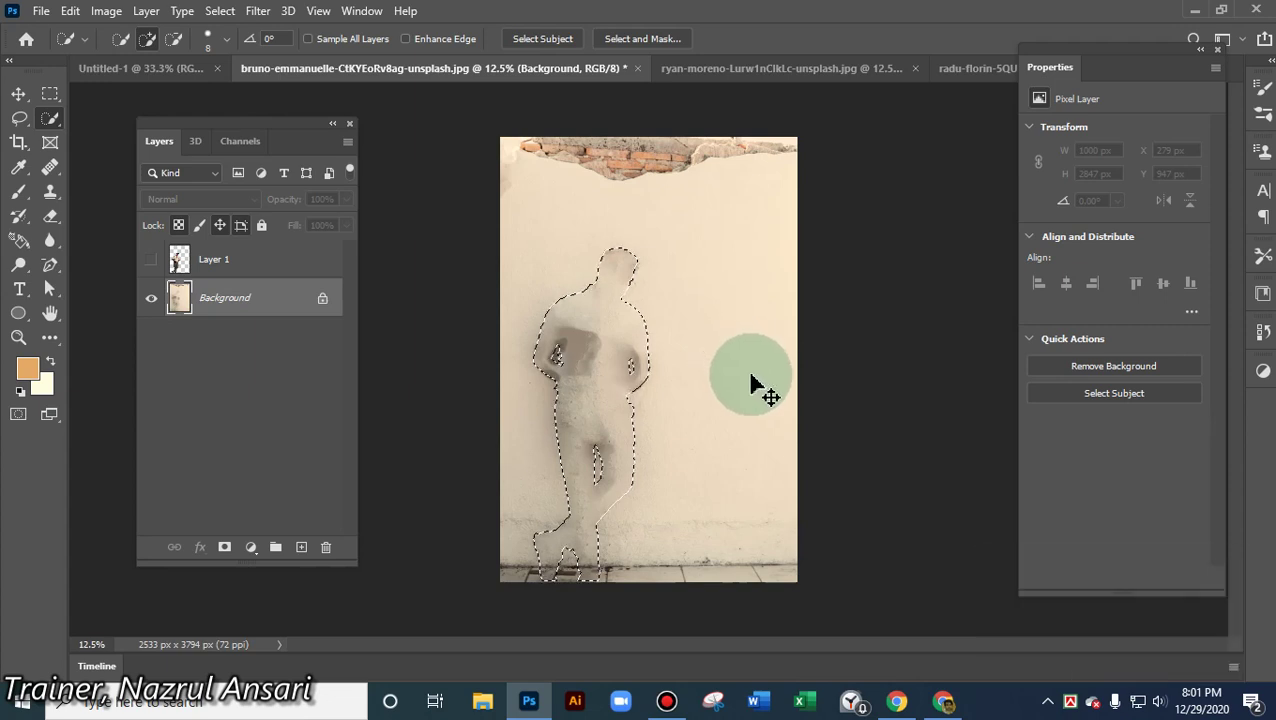
{"action": "key", "text": "ctrl+d"}
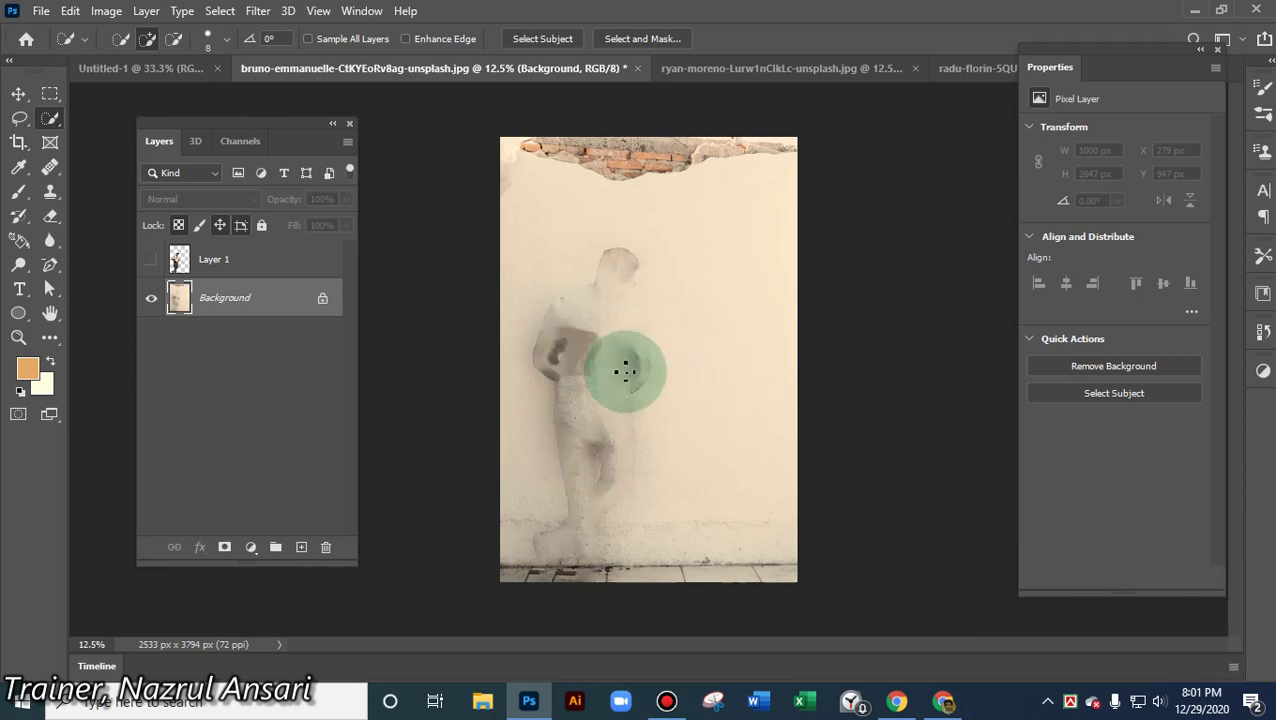
- Clone clean wall over the traces of the man's head, torso and upper legs on the Background, and show Layer 1 again
{"action": "left_click", "coordinate": [51, 197]}
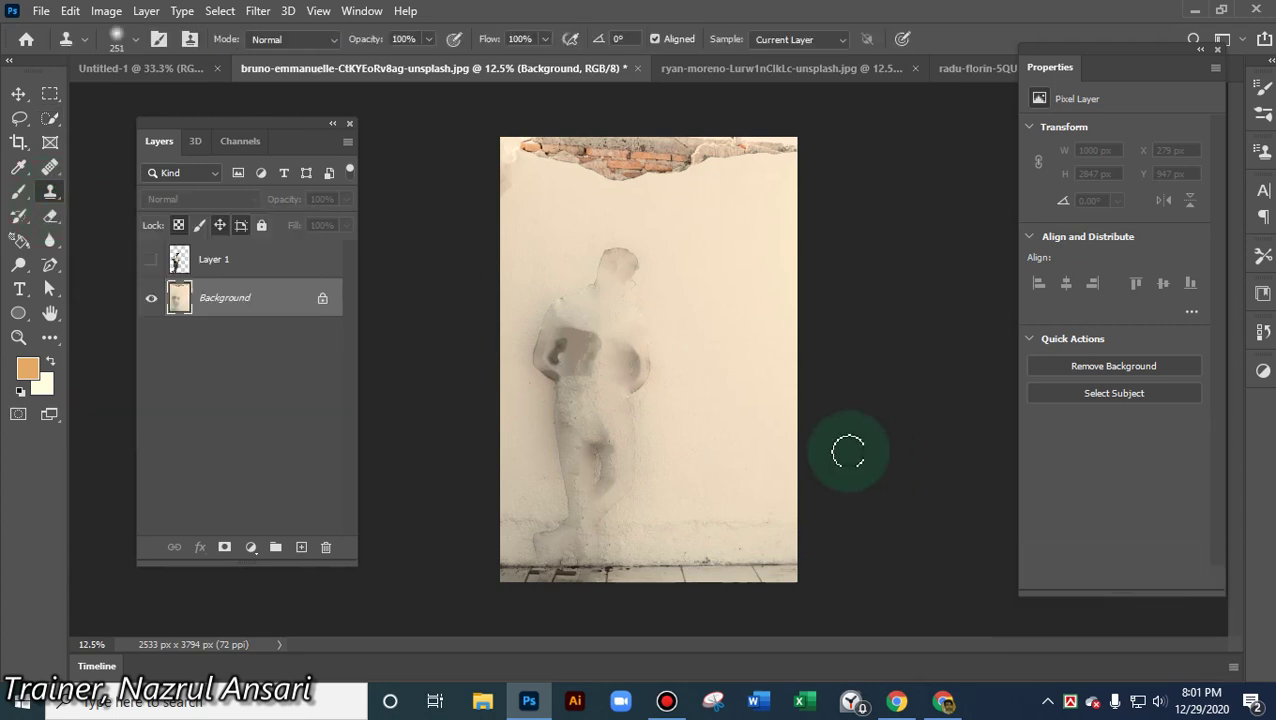
{"action": "left_click", "coordinate": [647, 350], "text": "alt"}
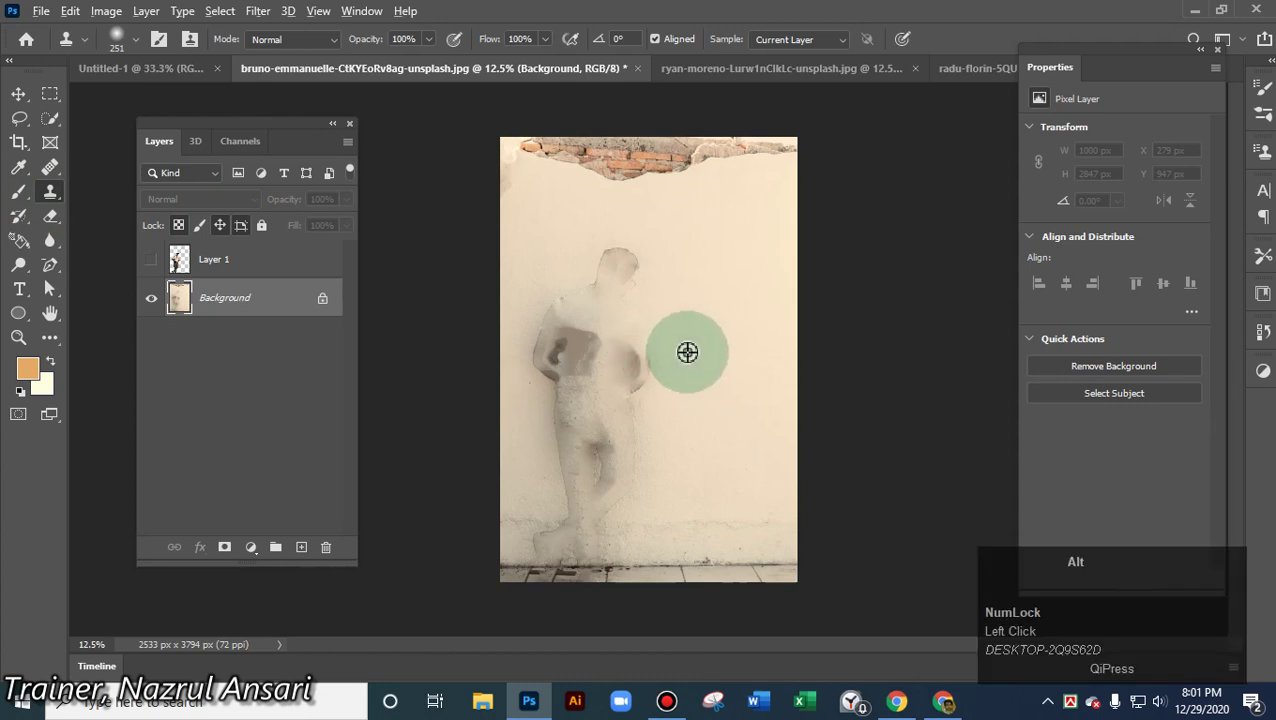
{"action": "mouse_move", "coordinate": [687, 352]}
{"action": "left_mouse_down"}
{"action": "mouse_move", "coordinate": [649, 348]}
{"action": "mouse_move", "coordinate": [642, 391]}
{"action": "mouse_move", "coordinate": [638, 344]}
{"action": "mouse_move", "coordinate": [630, 383]}
{"action": "mouse_move", "coordinate": [645, 271]}
{"action": "mouse_move", "coordinate": [635, 247]}
{"action": "mouse_move", "coordinate": [610, 248]}
{"action": "mouse_move", "coordinate": [627, 249]}
{"action": "mouse_move", "coordinate": [626, 269]}
{"action": "mouse_move", "coordinate": [596, 255]}
{"action": "mouse_move", "coordinate": [663, 249]}
{"action": "mouse_move", "coordinate": [577, 261]}
{"action": "mouse_move", "coordinate": [548, 288]}
{"action": "mouse_move", "coordinate": [621, 294]}
{"action": "mouse_move", "coordinate": [548, 314]}
{"action": "mouse_move", "coordinate": [541, 358]}
{"action": "mouse_move", "coordinate": [566, 313]}
{"action": "mouse_move", "coordinate": [560, 334]}
{"action": "mouse_move", "coordinate": [585, 352]}
{"action": "left_mouse_up"}
{"action": "left_click", "coordinate": [676, 248], "text": "alt"}
{"action": "left_click", "coordinate": [541, 251], "text": "alt"}
{"action": "mouse_move", "coordinate": [540, 470]}
{"action": "left_mouse_down"}
{"action": "mouse_move", "coordinate": [538, 367]}
{"action": "mouse_move", "coordinate": [560, 379]}
{"action": "mouse_move", "coordinate": [543, 350]}
{"action": "mouse_move", "coordinate": [616, 332]}
{"action": "mouse_move", "coordinate": [595, 280]}
{"action": "mouse_move", "coordinate": [598, 238]}
{"action": "mouse_move", "coordinate": [539, 245]}
{"action": "mouse_move", "coordinate": [545, 228]}
{"action": "mouse_move", "coordinate": [578, 422]}
{"action": "left_mouse_up"}
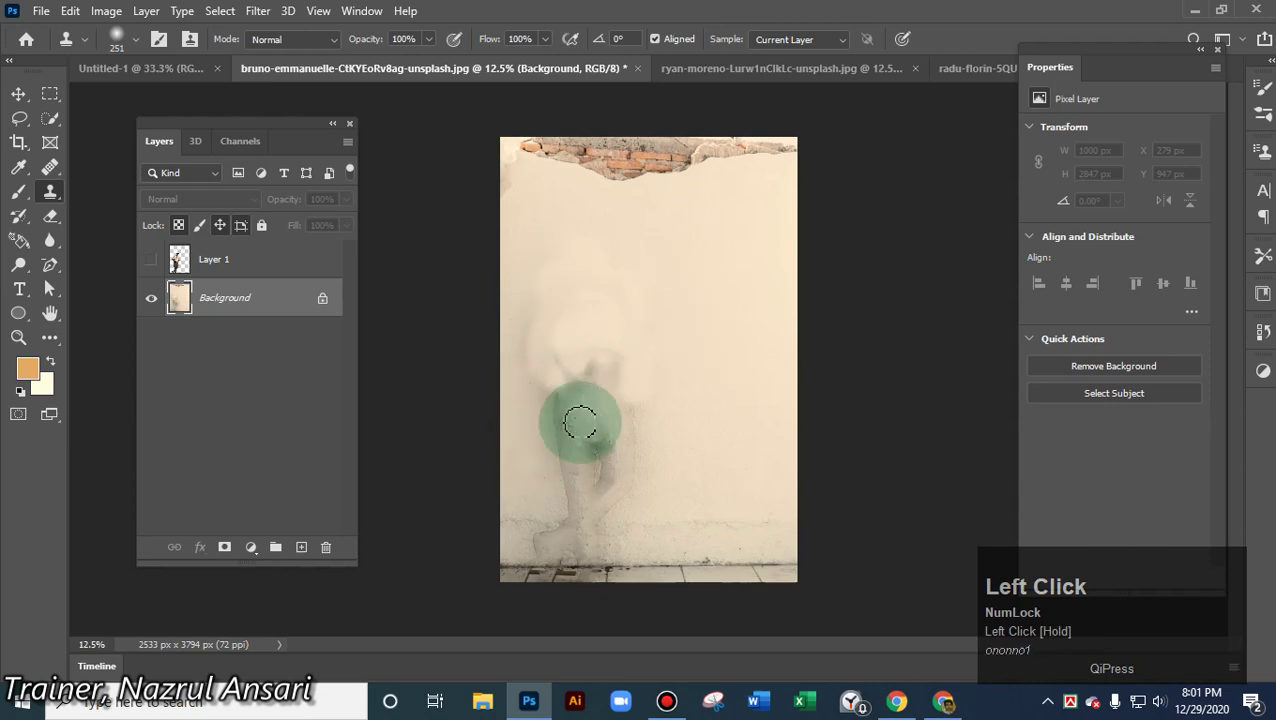
{"action": "left_click", "coordinate": [148, 262]}
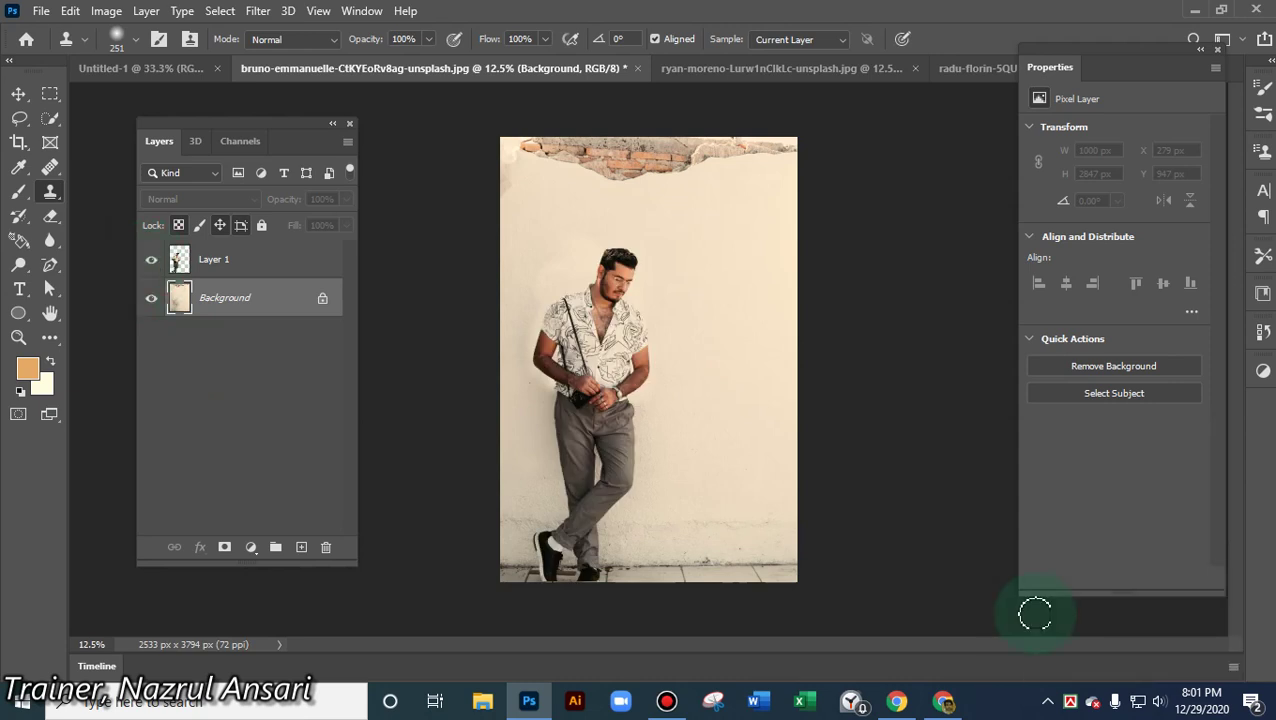
- Start Puppet Warp on Layer 1, pin the man's head, and undo an extra head pin with its movement
{"action": "scroll", "coordinate": [729, 354], "scroll_direction": "up", "scroll_amount": 3, "text": "alt"}
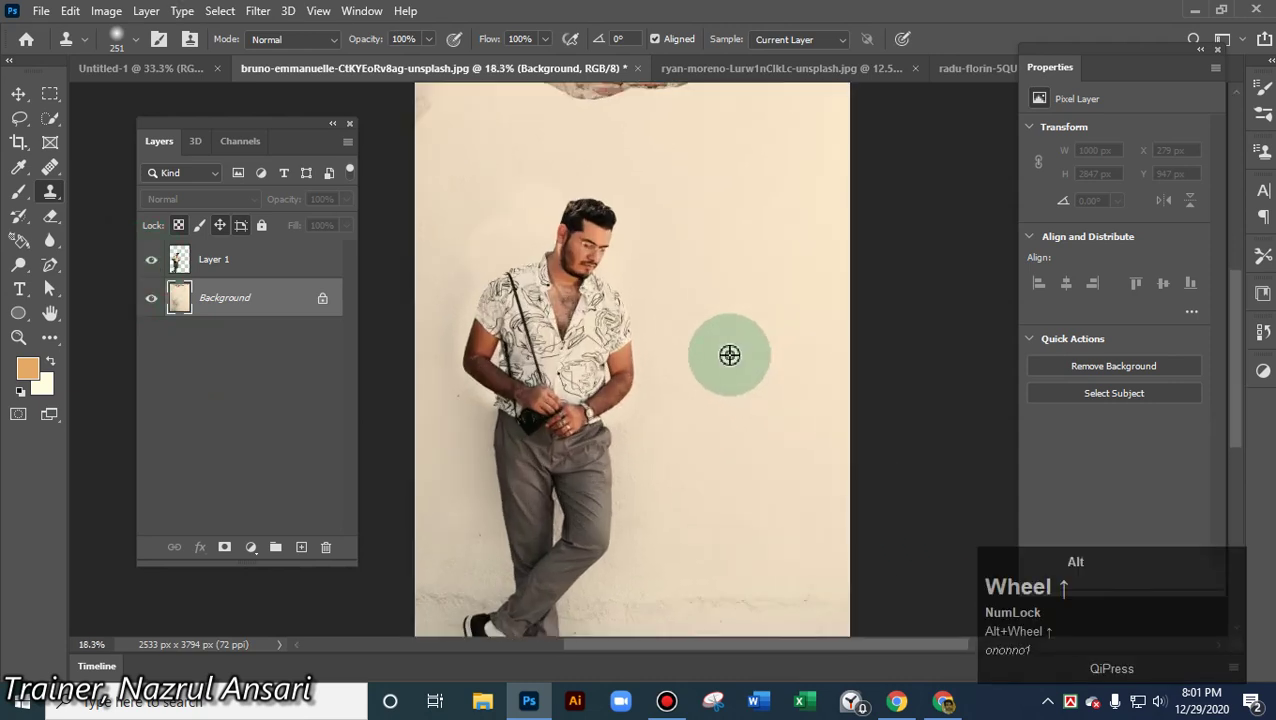
{"action": "left_click", "coordinate": [81, 8]}
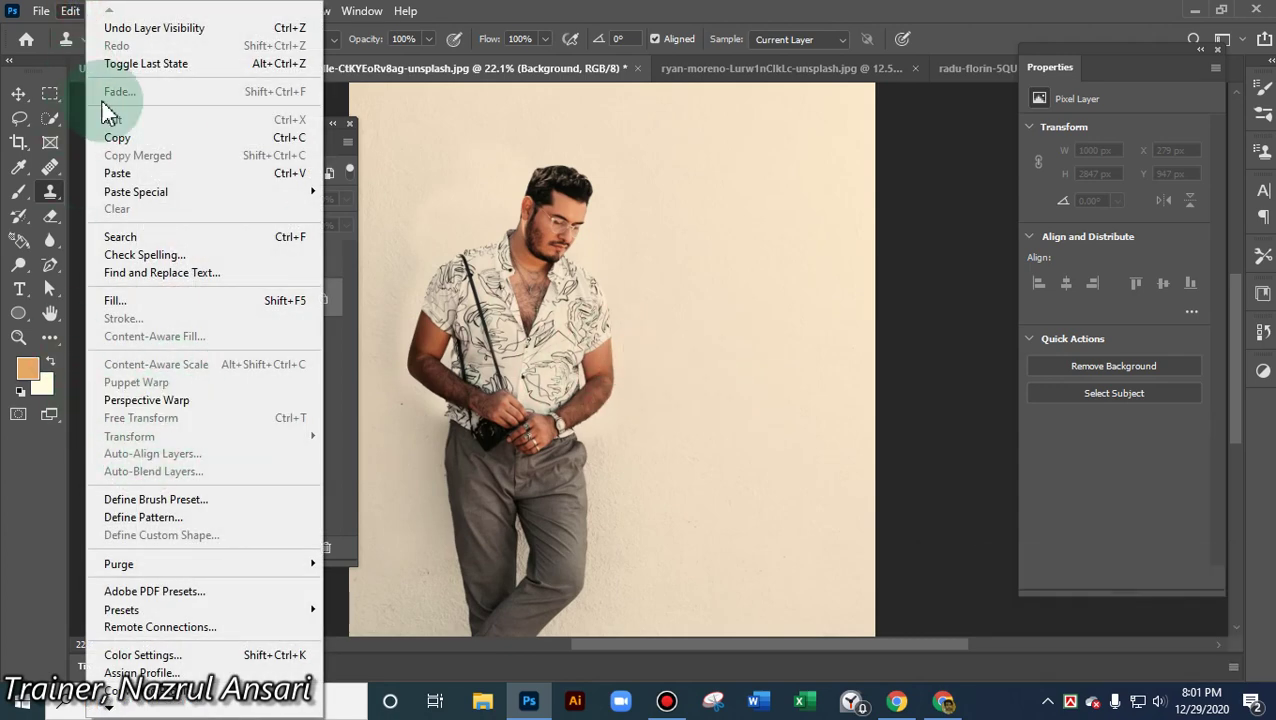
{"action": "left_click", "coordinate": [20, 96]}
{"action": "left_click", "coordinate": [213, 259]}
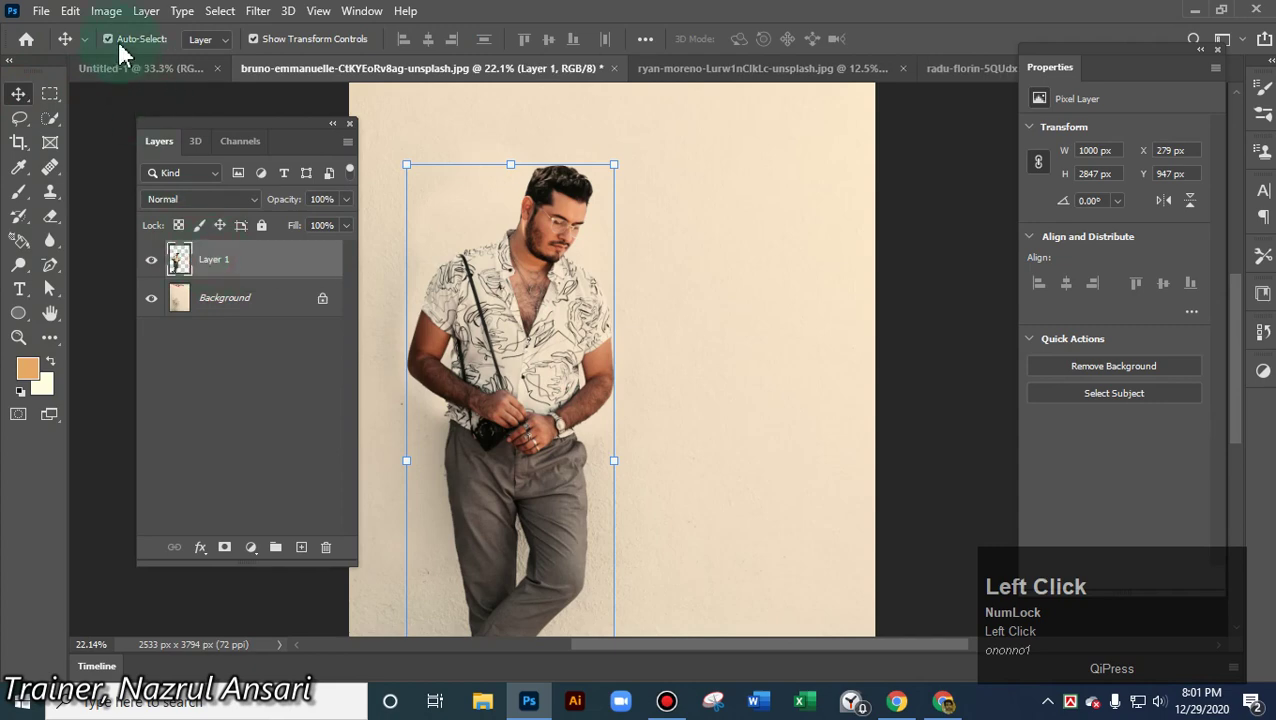
{"action": "left_click", "coordinate": [70, 11]}
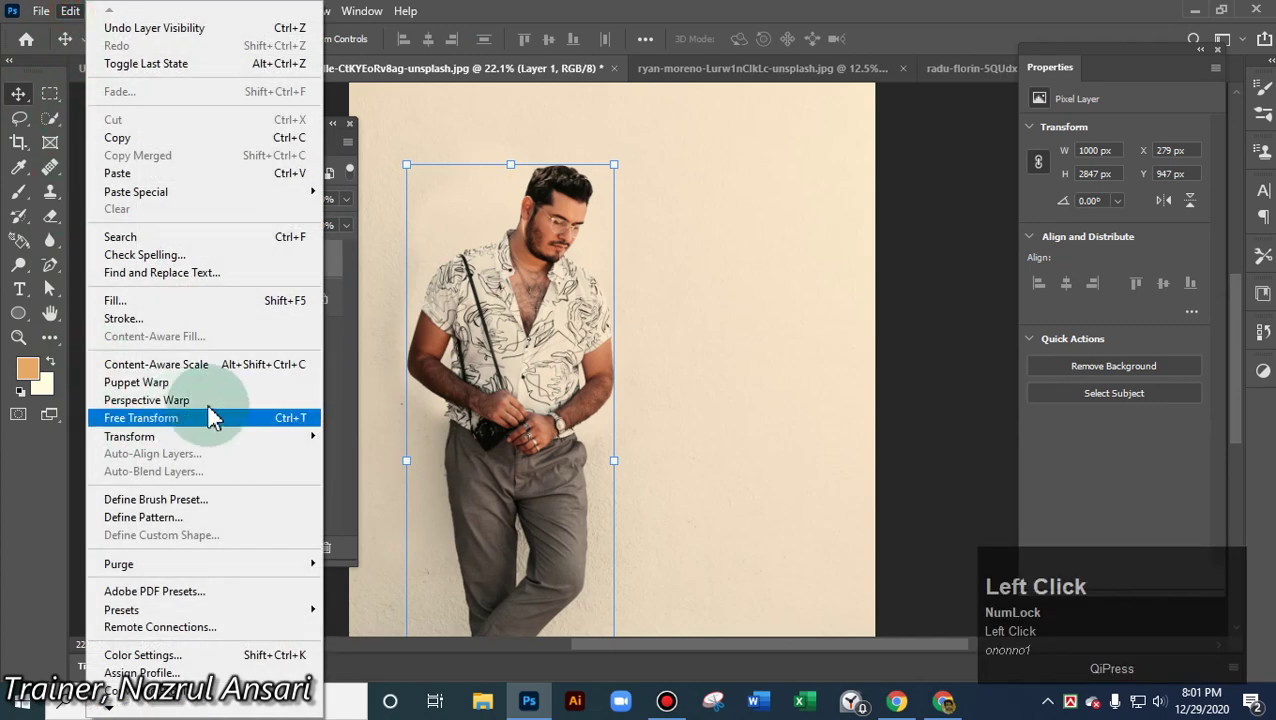
{"action": "left_click", "coordinate": [150, 383]}
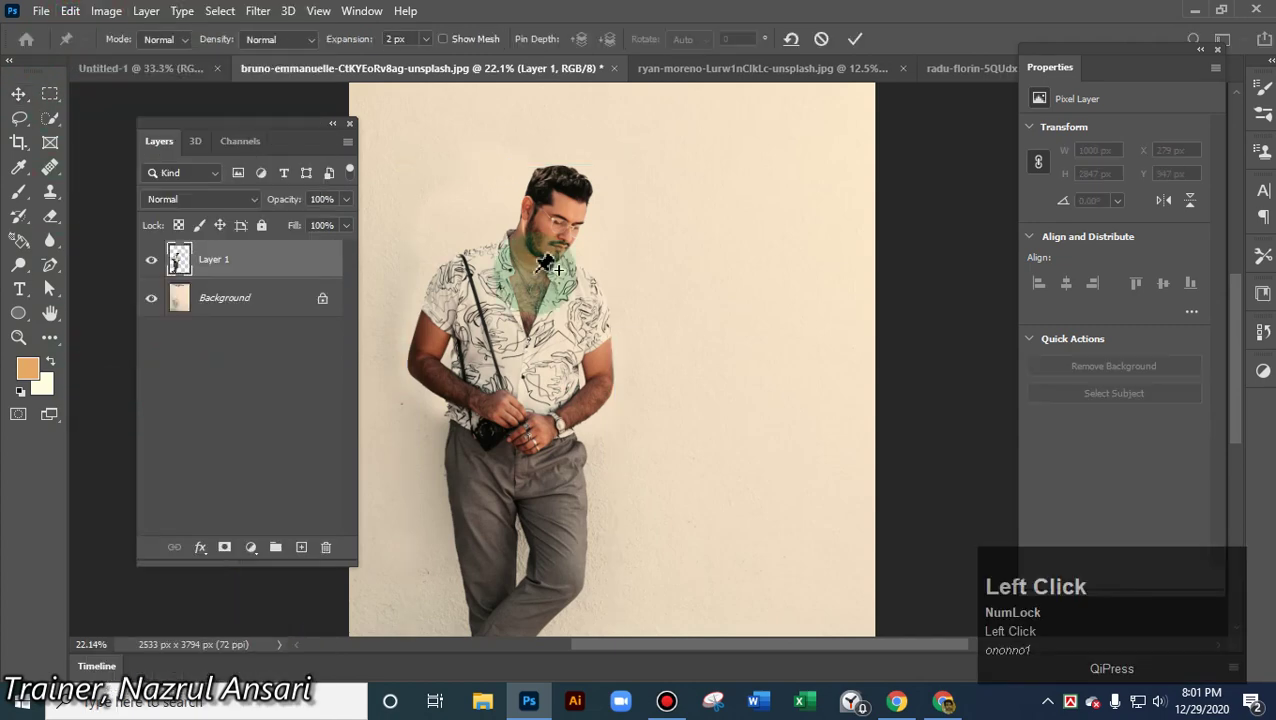
{"action": "left_click", "coordinate": [553, 204]}
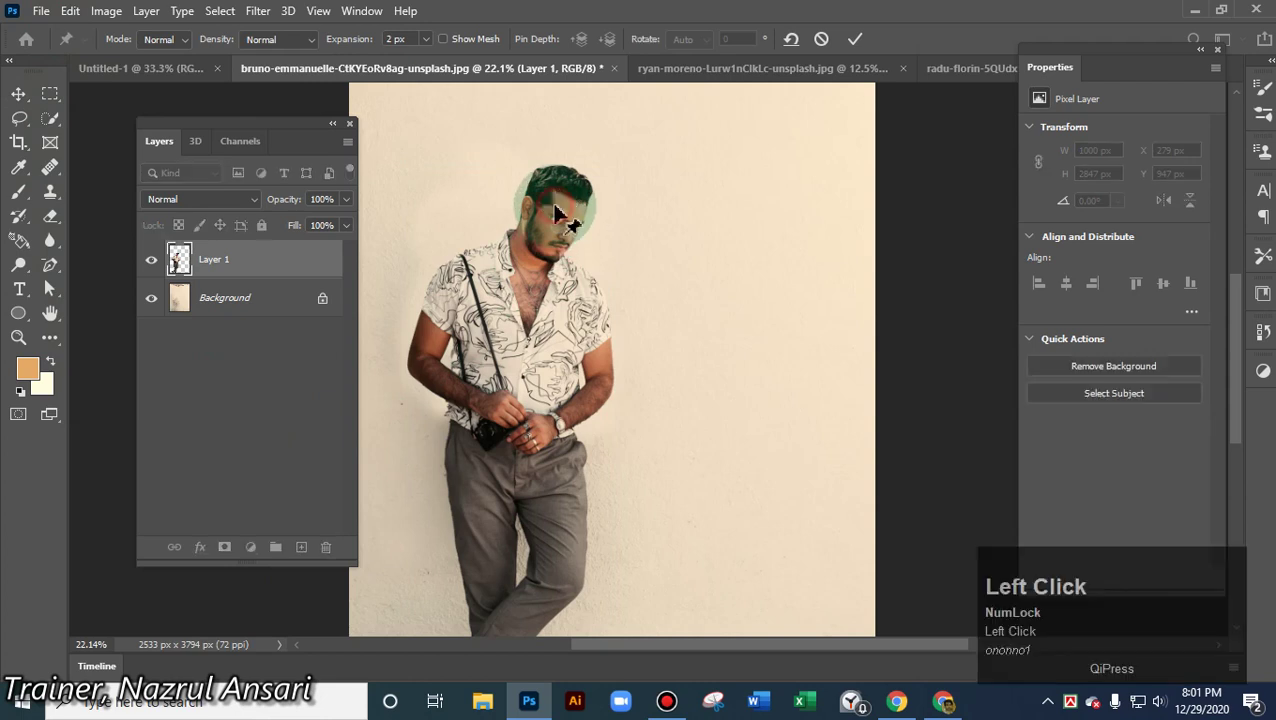
{"action": "left_click_drag", "start_coordinate": [570, 182], "coordinate": [560, 202]}
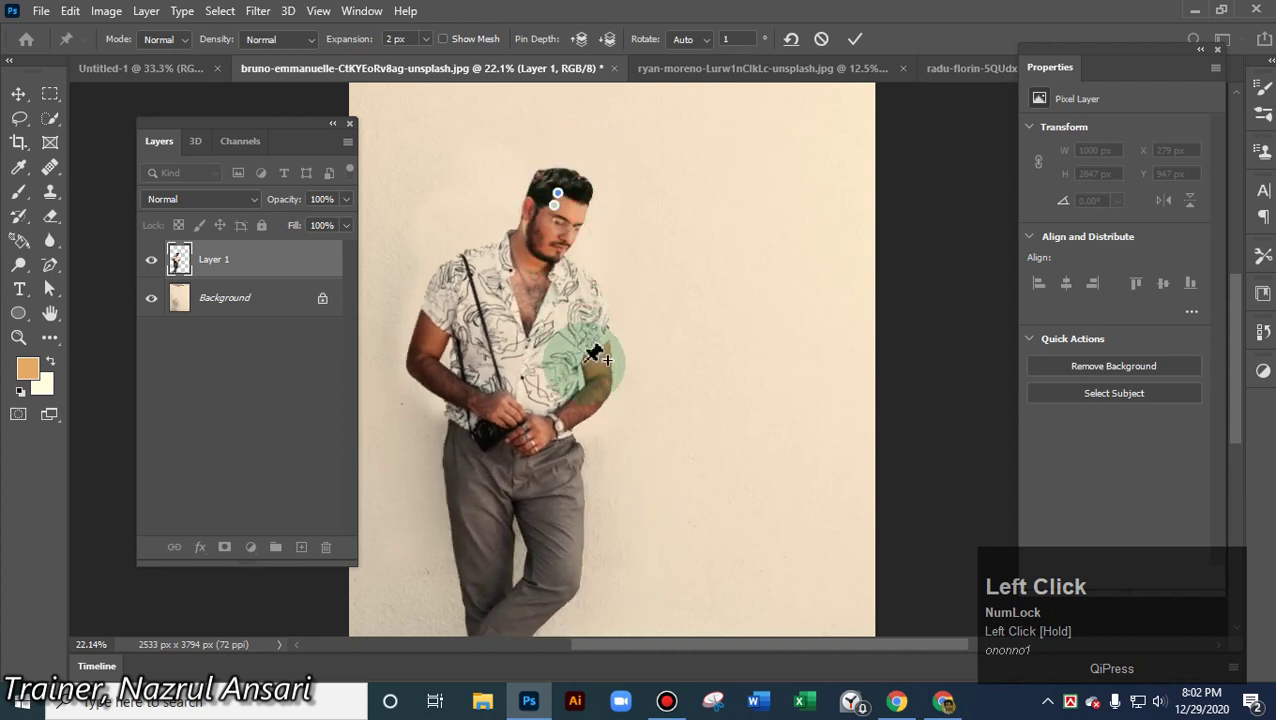
{"action": "key", "text": "ctrl+z"}
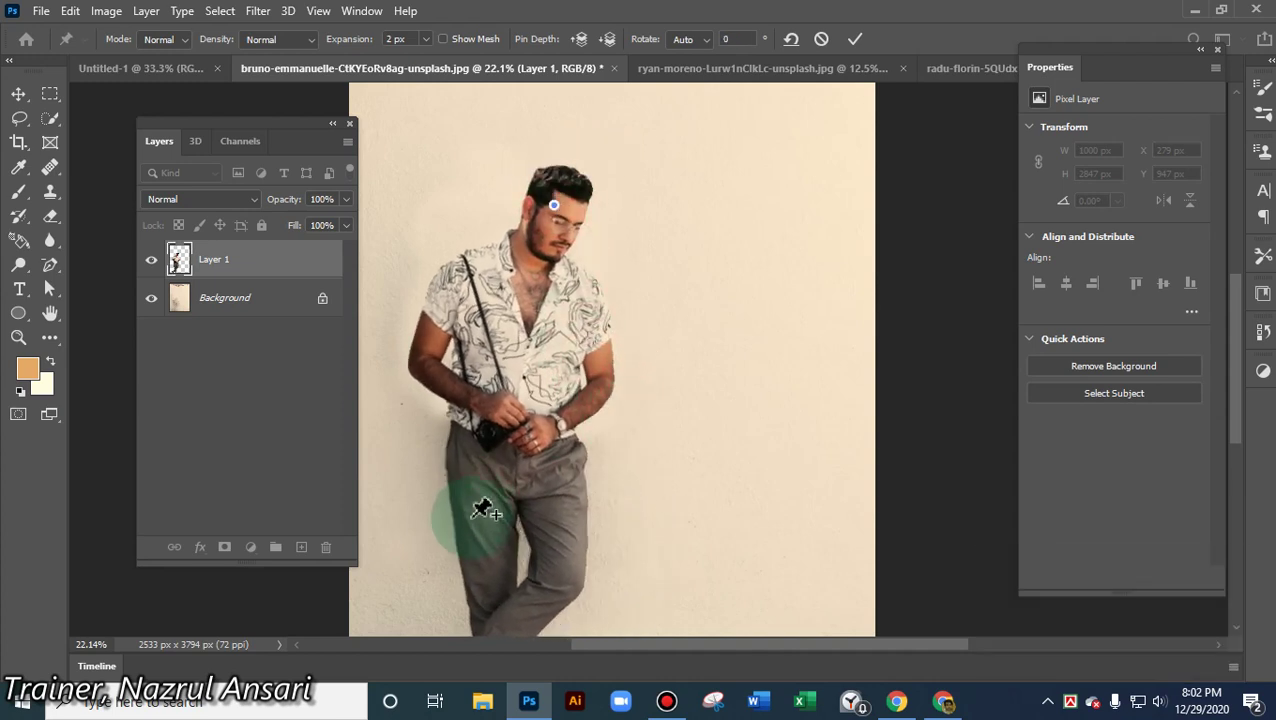
- Anchor the man's body with pins on both legs, the waist and both shoulders, and undo a test move of the head
{"action": "left_click", "coordinate": [479, 551]}
{"action": "left_click", "coordinate": [574, 560]}
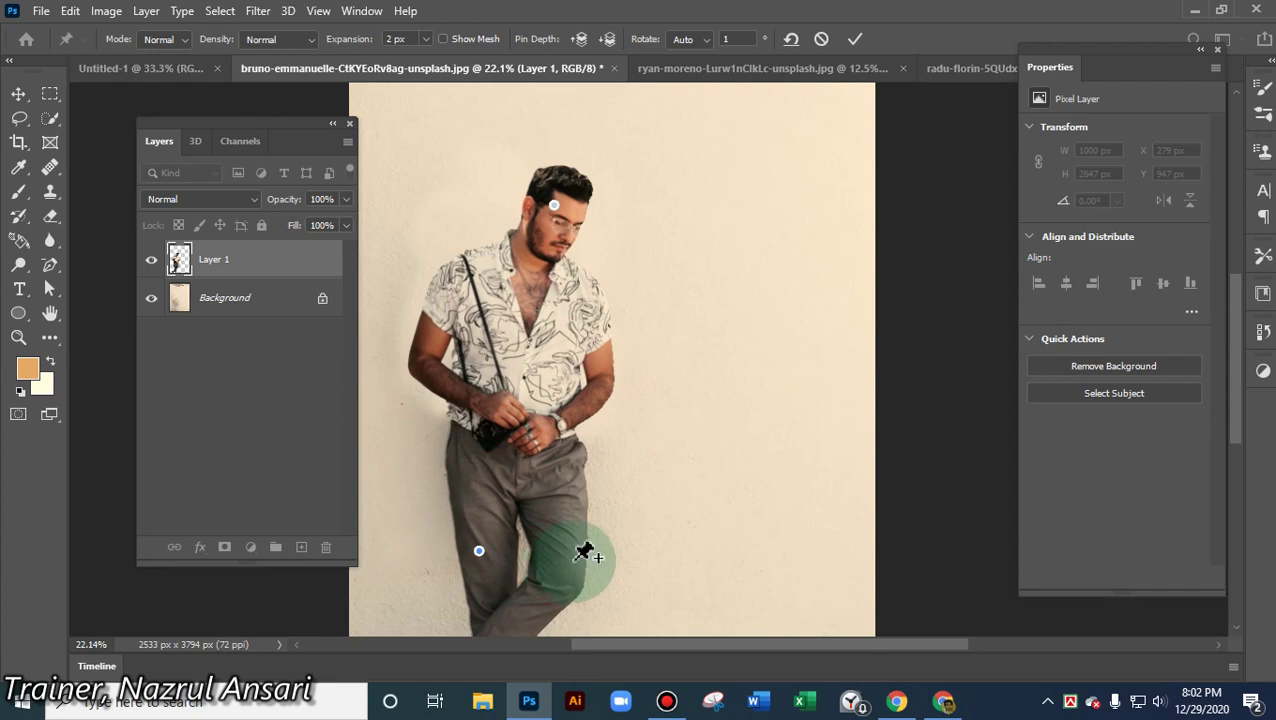
{"action": "left_click", "coordinate": [480, 421]}
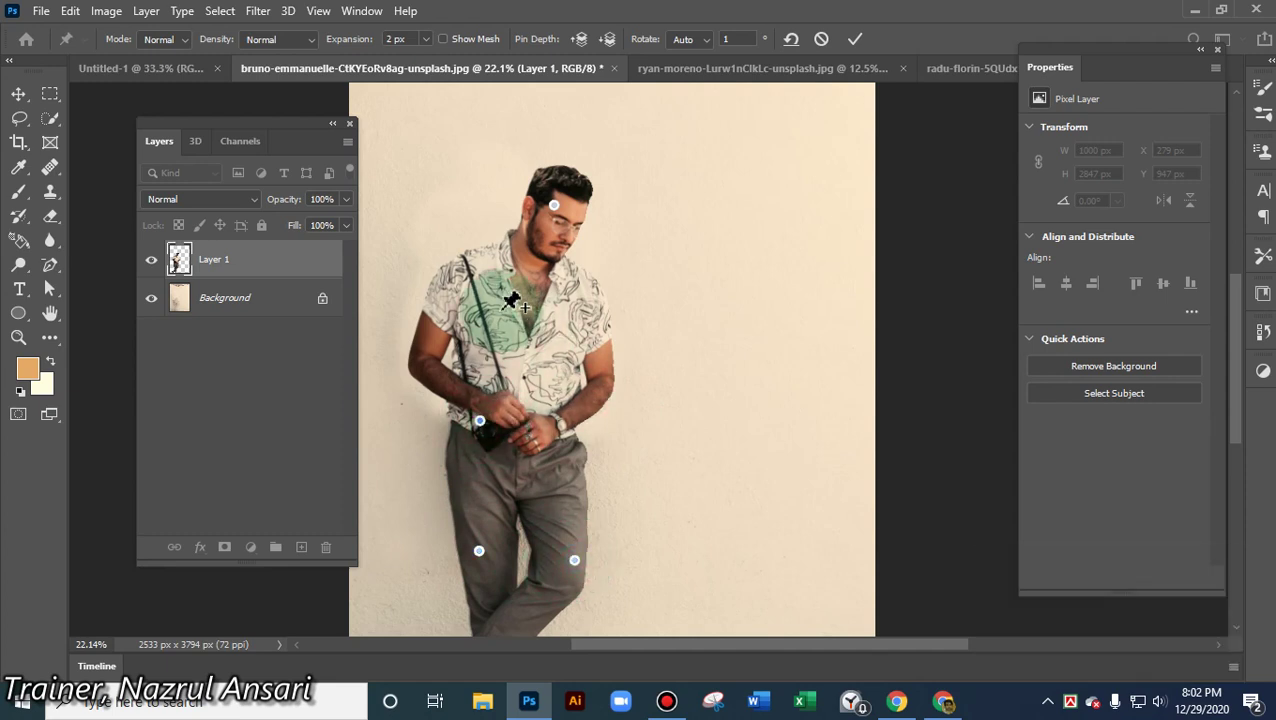
{"action": "left_click", "coordinate": [456, 292]}
{"action": "left_click", "coordinate": [580, 288]}
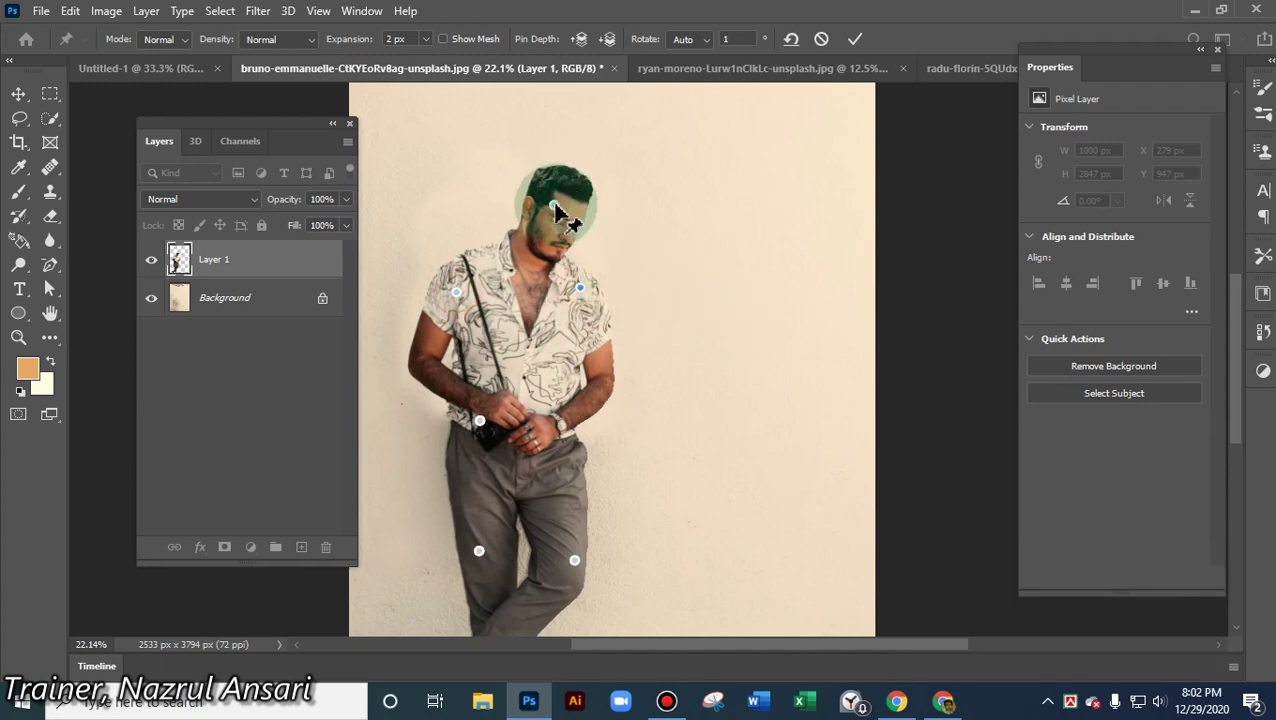
{"action": "left_click_drag", "start_coordinate": [555, 206], "coordinate": [554, 205]}
{"action": "key", "text": "ctrl+z"}
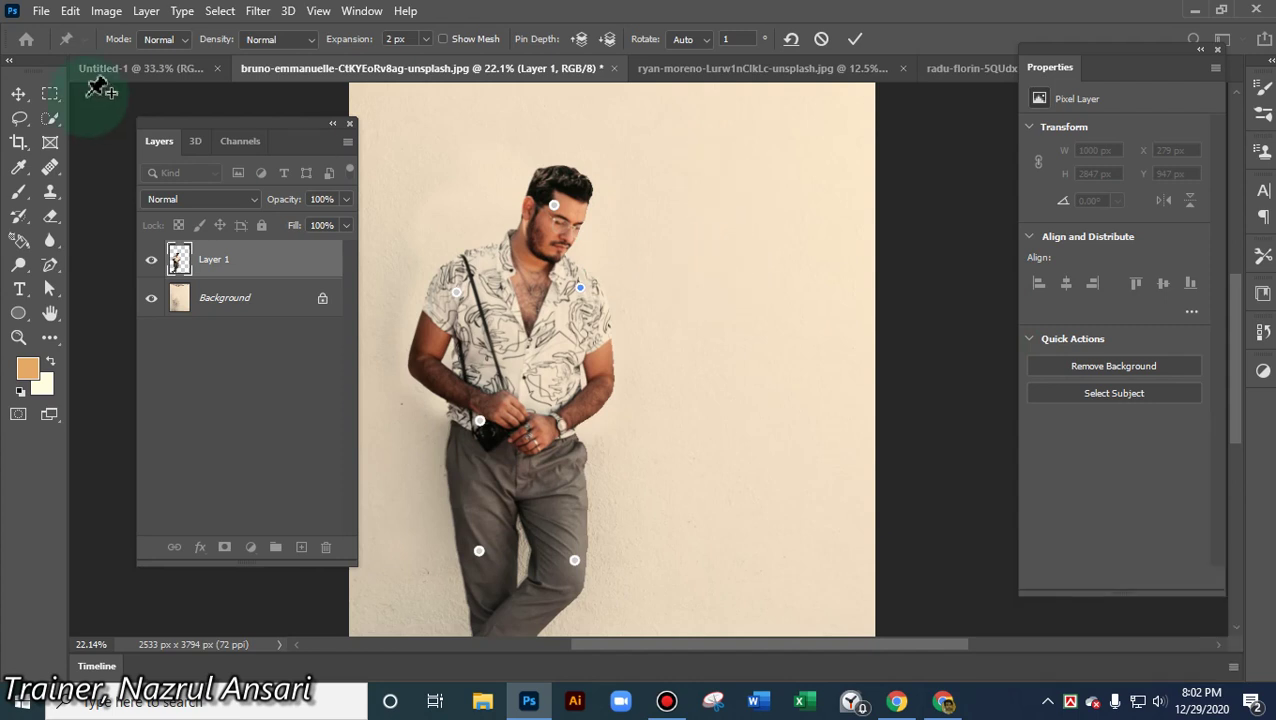
- Apply the Puppet Warp on Layer 1 and duplicate the man onto the empty wall beside him at the same height
{"action": "left_click", "coordinate": [210, 262]}
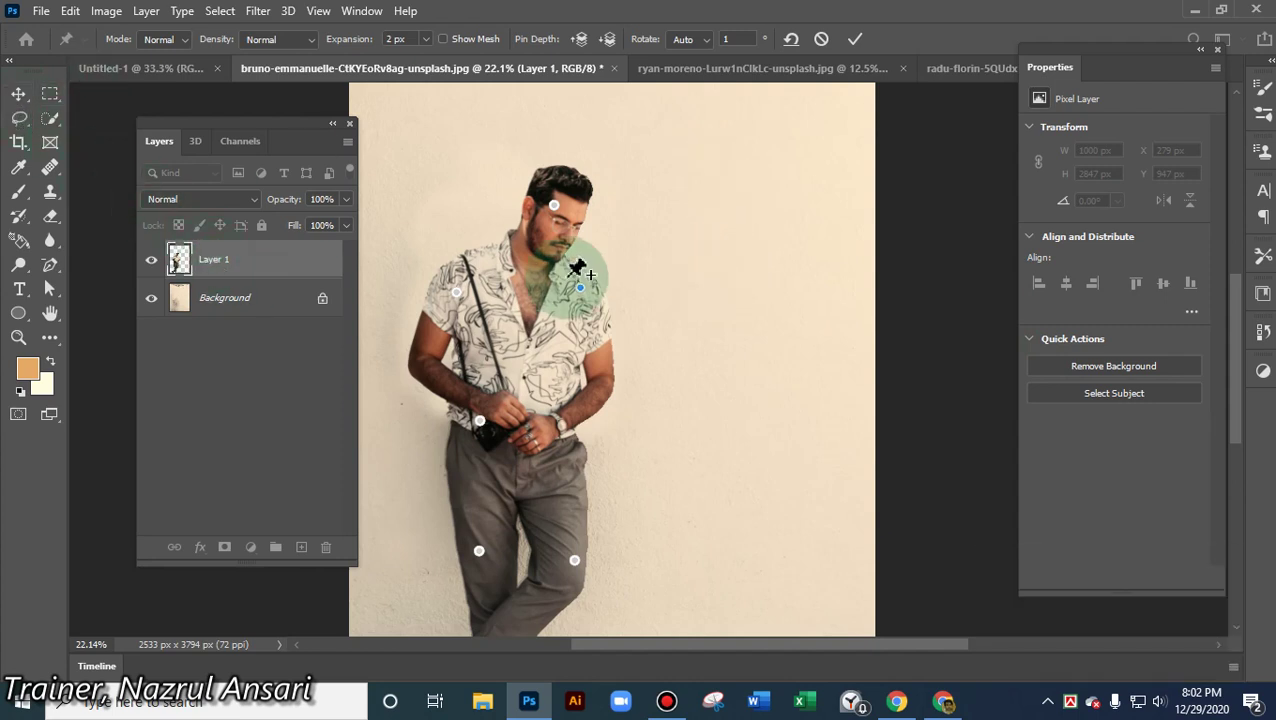
{"action": "key", "text": "ctrl+c"}
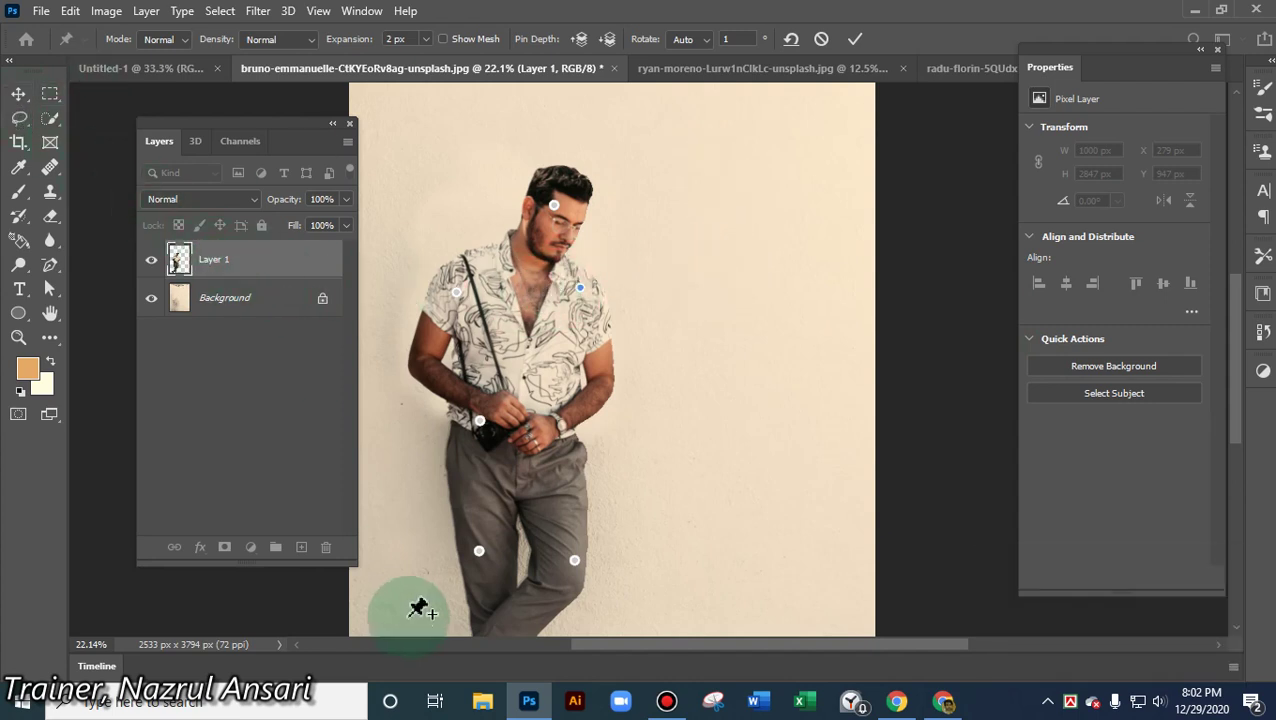
{"action": "left_click", "coordinate": [856, 40]}
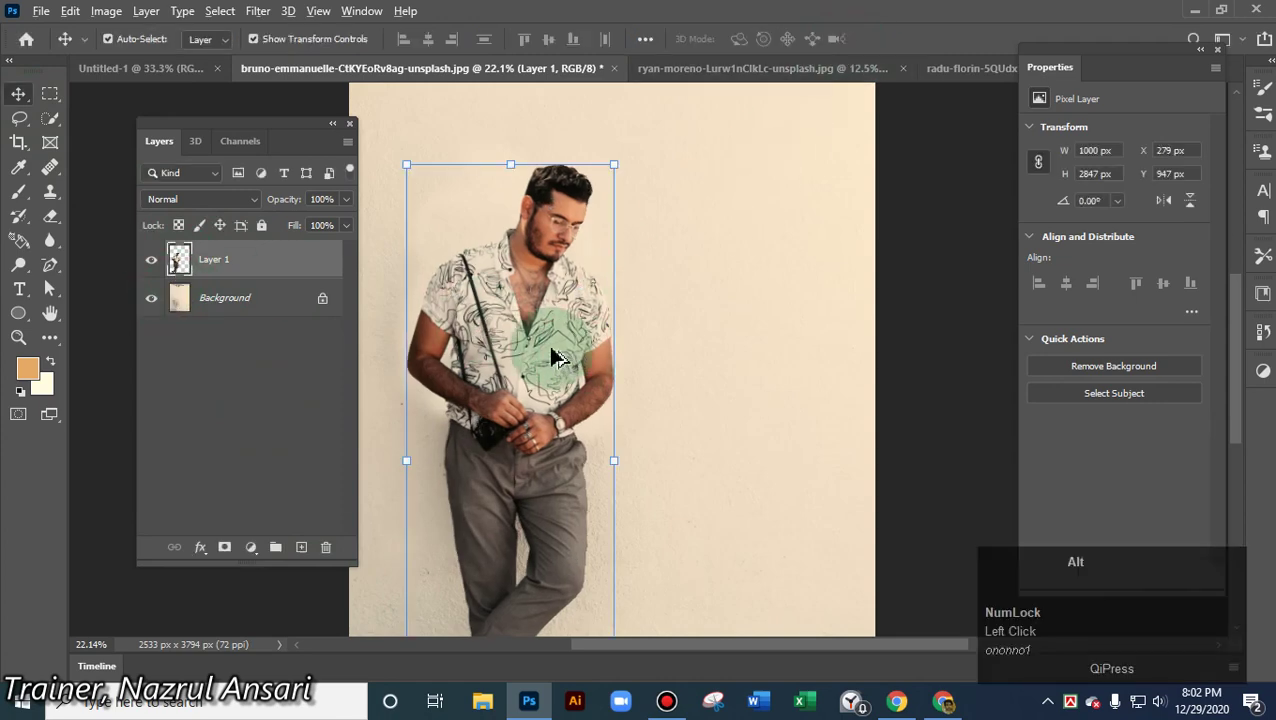
{"action": "left_click_drag", "start_coordinate": [557, 358], "coordinate": [775, 340], "text": "alt"}
{"action": "left_click", "coordinate": [769, 137]}
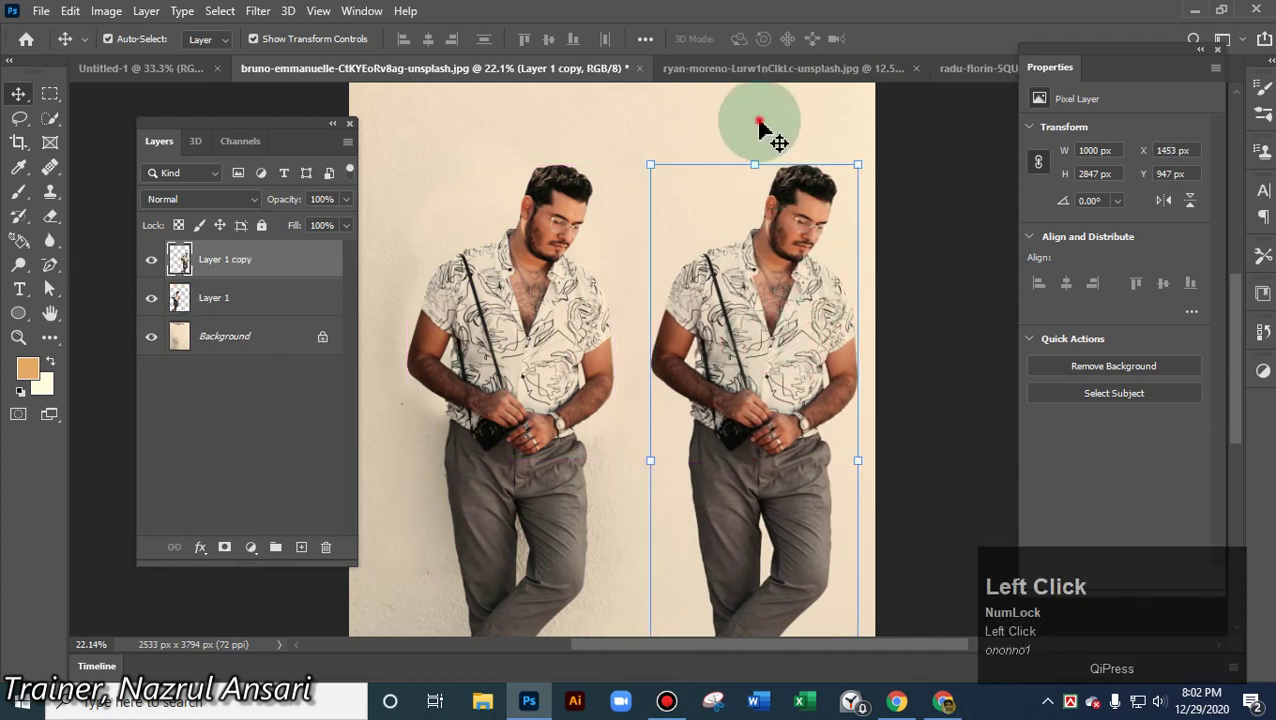
- Start Puppet Warp on the original man in Layer 1 and pin both shoulders, both legs and the head
{"action": "left_click", "coordinate": [562, 268]}
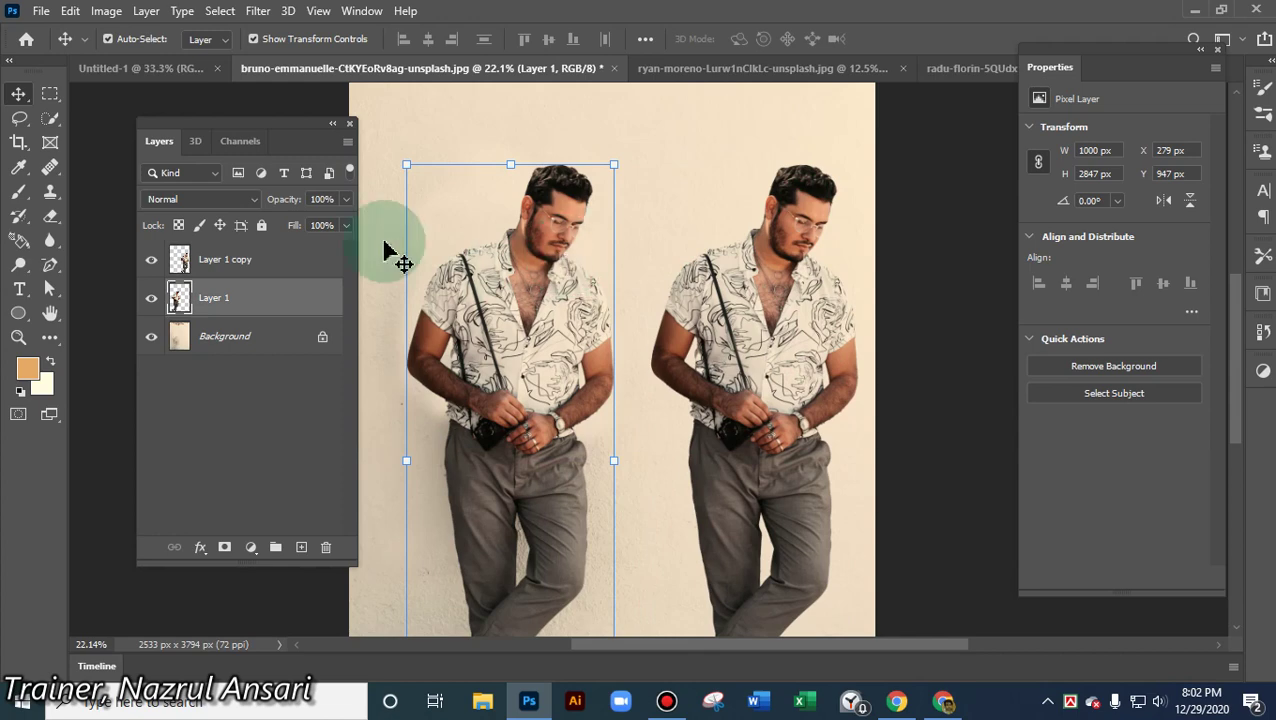
{"action": "left_click", "coordinate": [70, 11]}
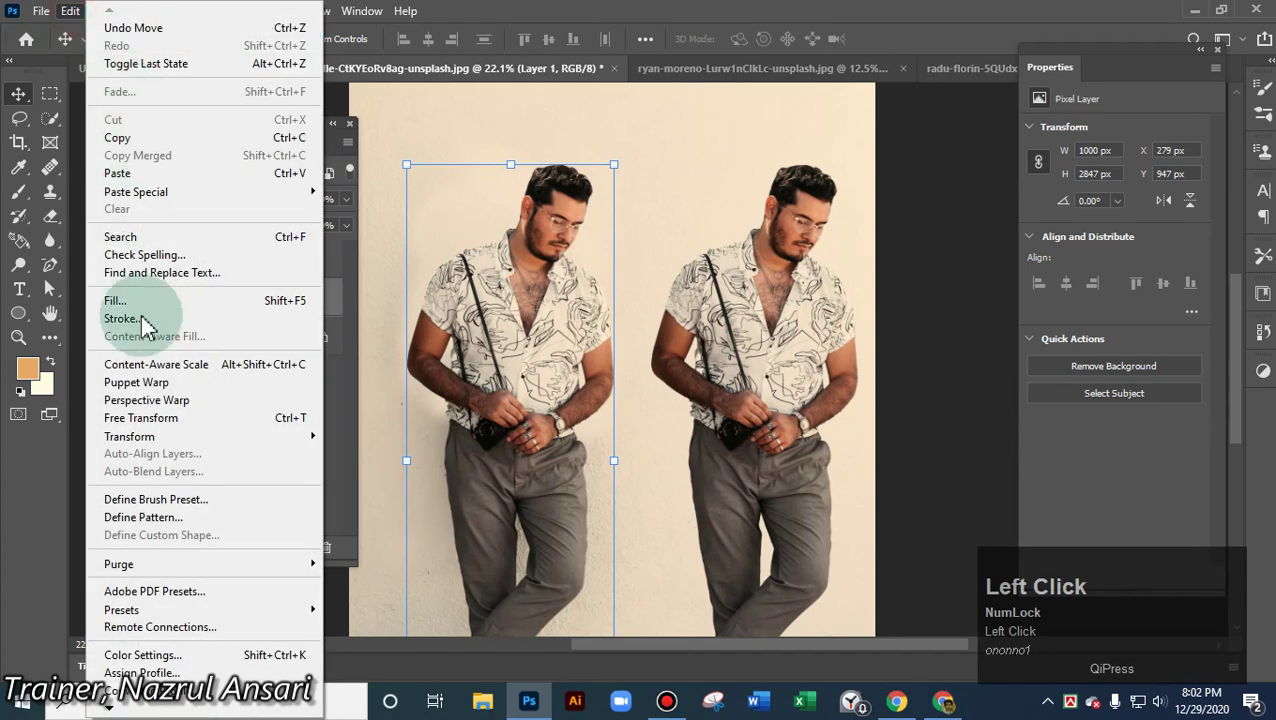
{"action": "left_click", "coordinate": [157, 390]}
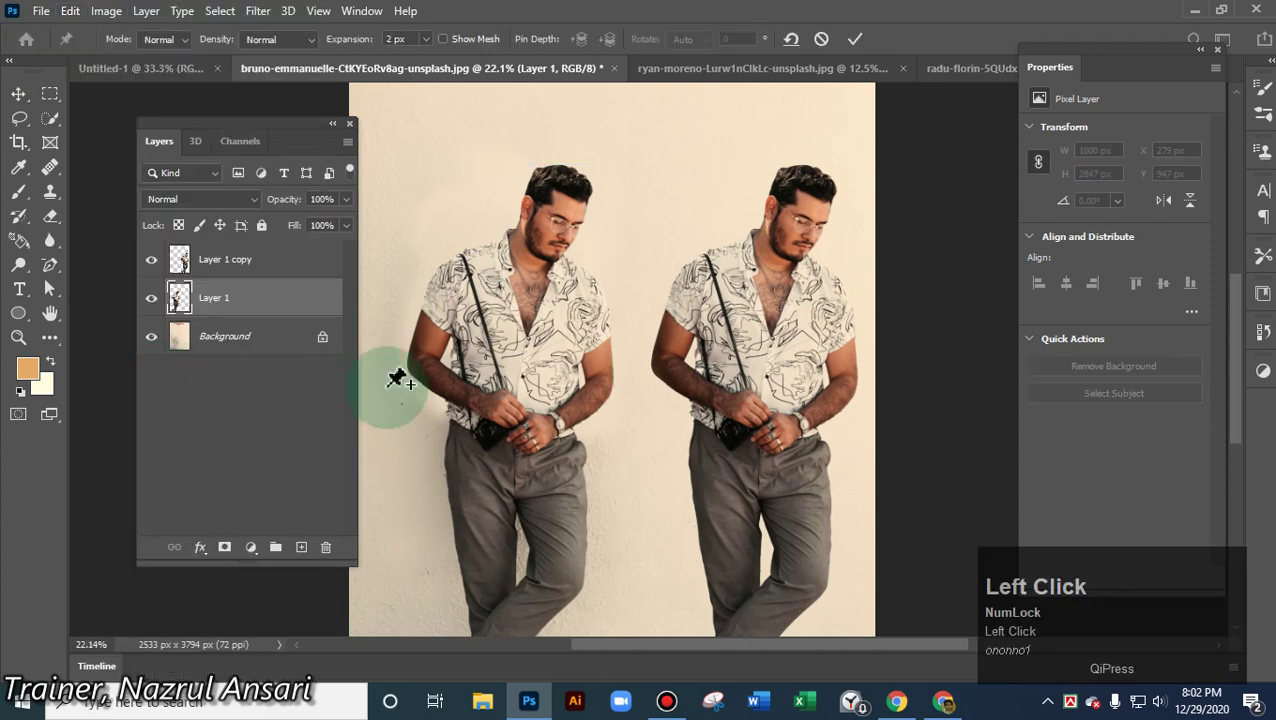
{"action": "left_click", "coordinate": [455, 292]}
{"action": "left_click", "coordinate": [575, 316]}
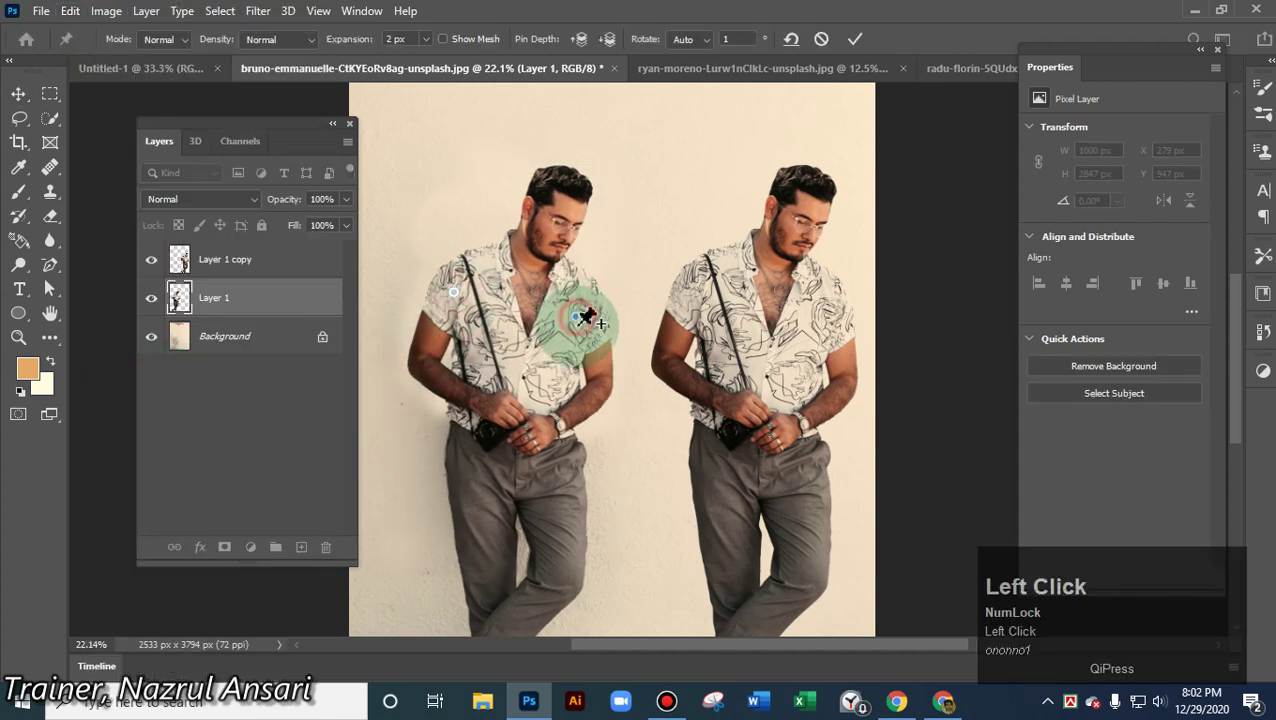
{"action": "left_click", "coordinate": [484, 514]}
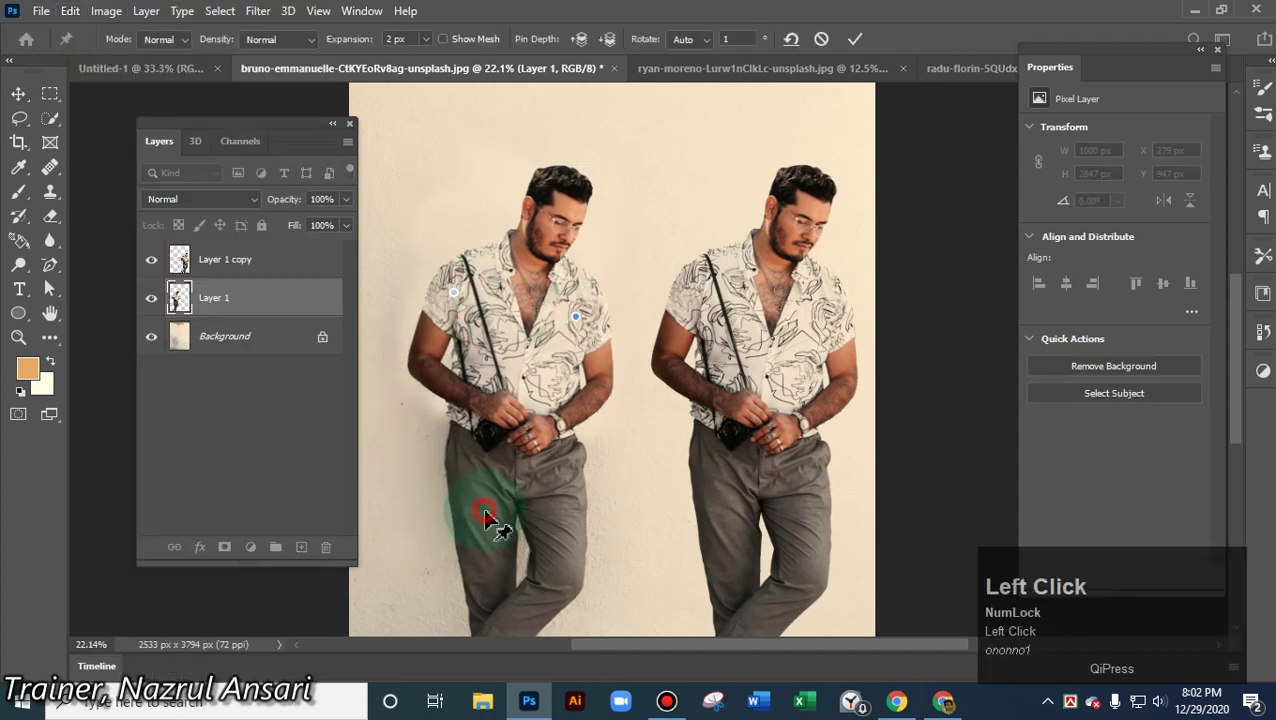
{"action": "left_click", "coordinate": [574, 562]}
{"action": "left_click", "coordinate": [565, 215]}
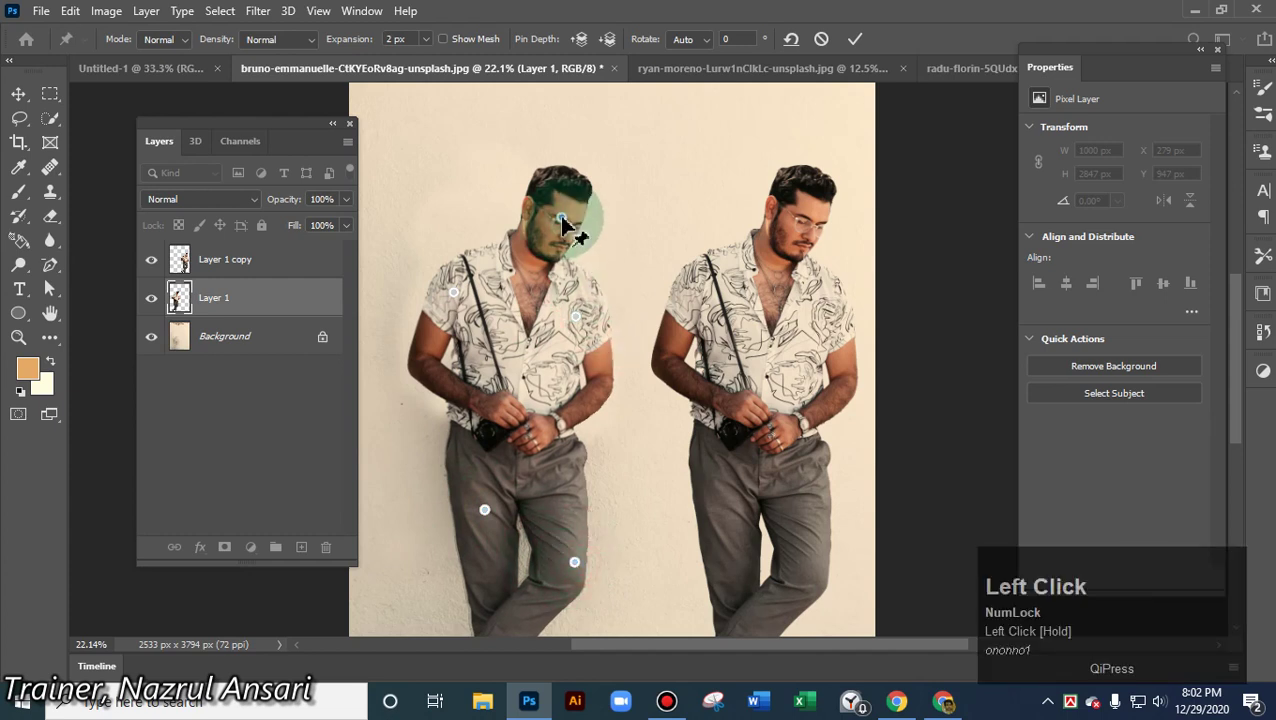
- Shift the head back away from the copy, pull both shoulders inward, and pin both forearms and move them slightly inward
{"action": "mouse_move", "coordinate": [562, 220]}
{"action": "left_mouse_down"}
{"action": "mouse_move", "coordinate": [567, 179]}
{"action": "mouse_move", "coordinate": [567, 236]}
{"action": "left_mouse_up"}
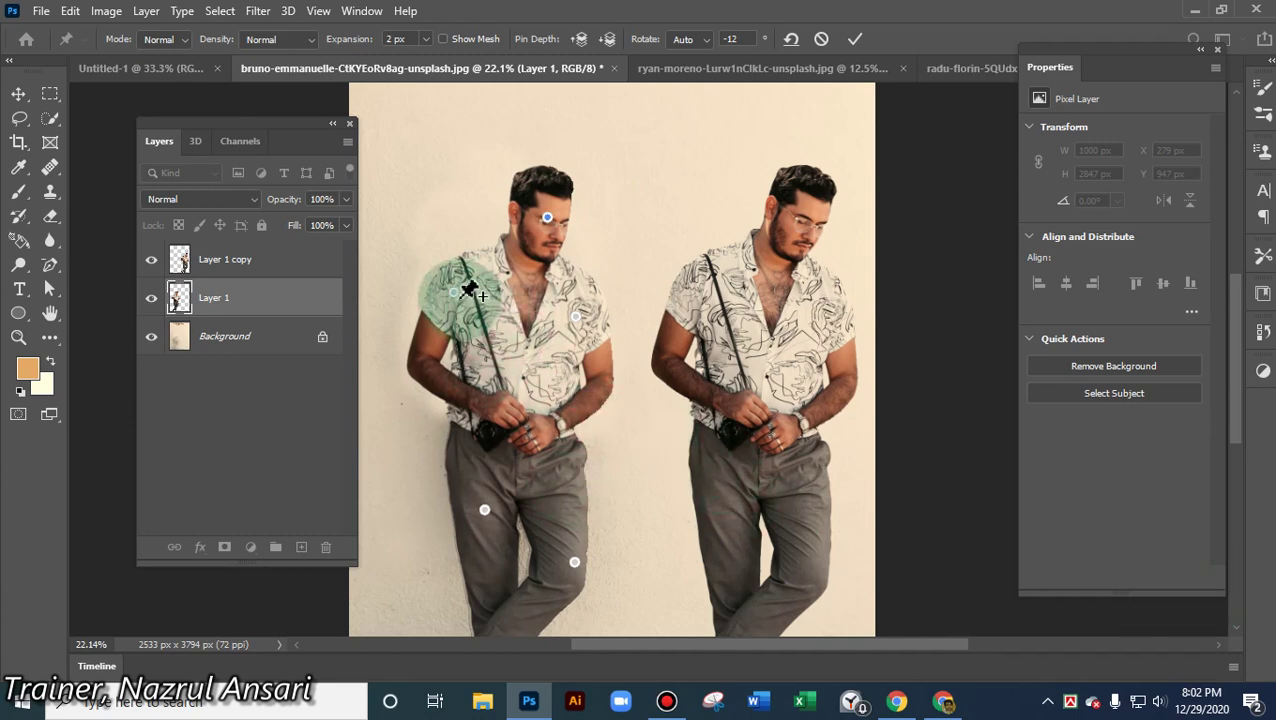
{"action": "left_click_drag", "start_coordinate": [458, 297], "coordinate": [469, 293]}
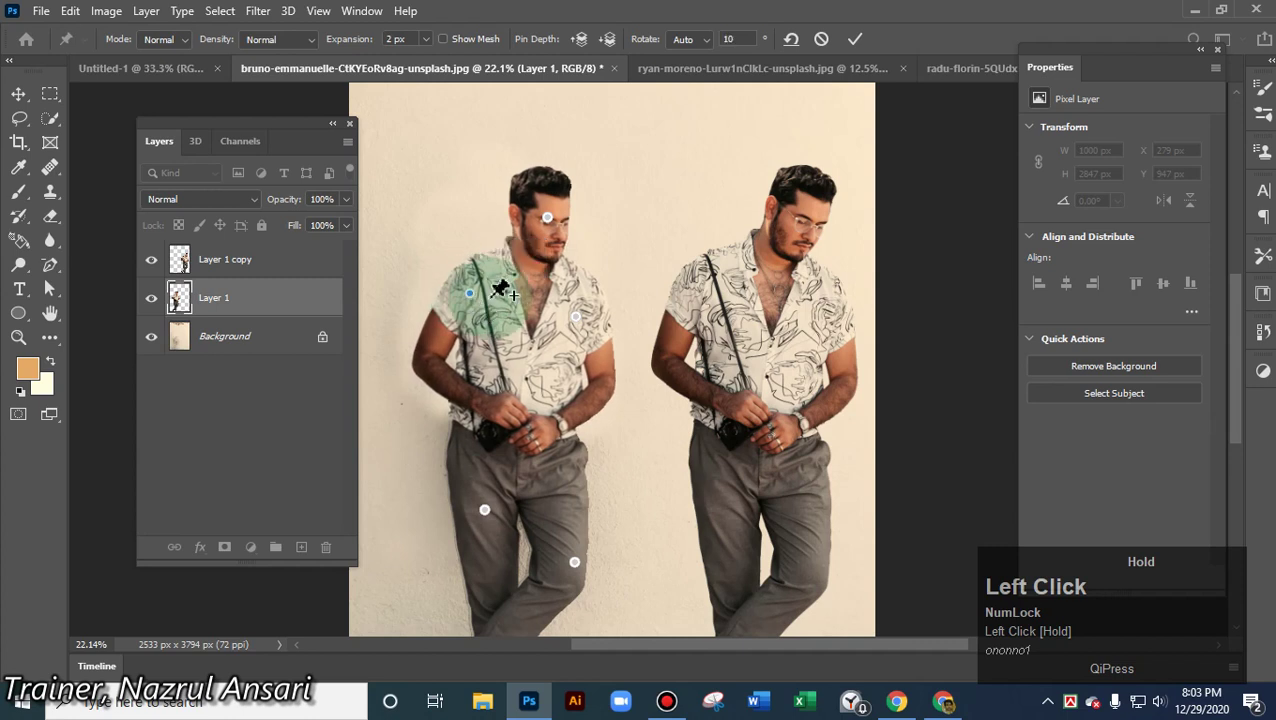
{"action": "mouse_move", "coordinate": [578, 320]}
{"action": "left_mouse_down"}
{"action": "mouse_move", "coordinate": [562, 338]}
{"action": "mouse_move", "coordinate": [570, 320]}
{"action": "left_mouse_up"}
{"action": "left_click_drag", "start_coordinate": [428, 358], "coordinate": [441, 372]}
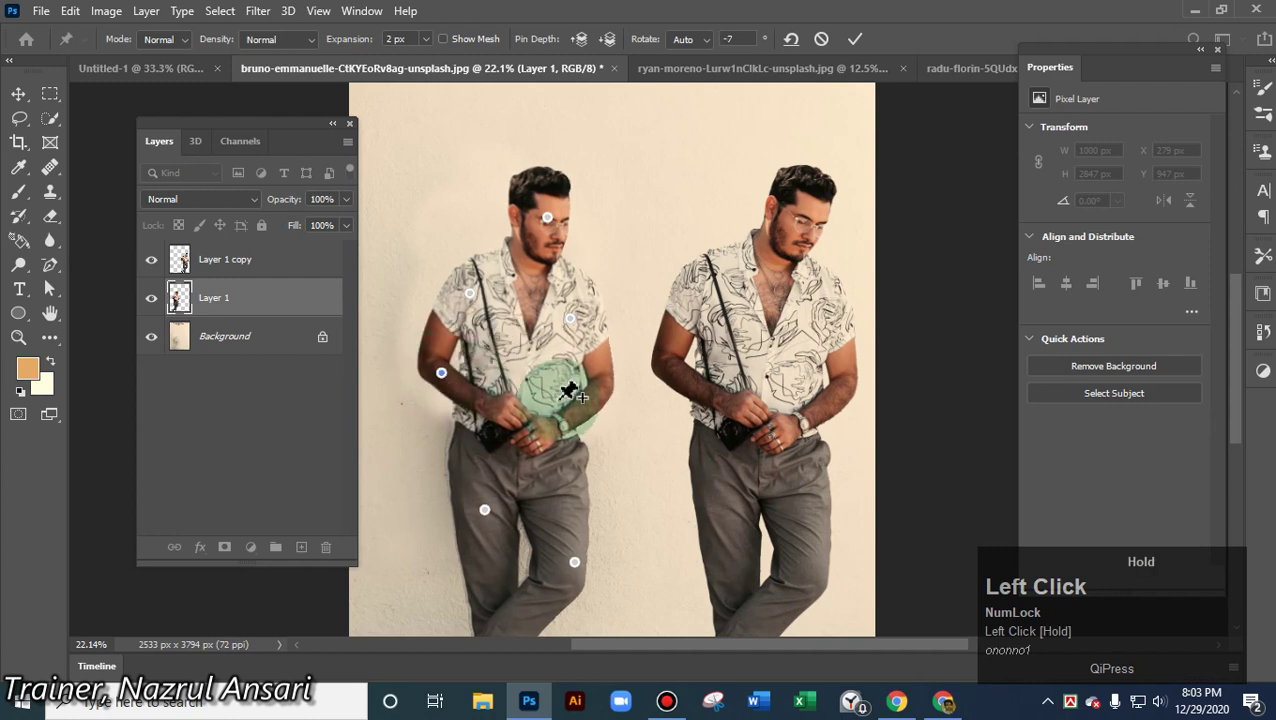
{"action": "left_click", "coordinate": [600, 399]}
{"action": "mouse_move", "coordinate": [600, 399]}
{"action": "left_mouse_down"}
{"action": "mouse_move", "coordinate": [596, 380]}
{"action": "mouse_move", "coordinate": [589, 393]}
{"action": "left_mouse_up"}
- Move both leg pins slightly inward, shift the head farther back, add a pin at the chin, and apply the warp
{"action": "left_click_drag", "start_coordinate": [486, 513], "coordinate": [491, 512]}
{"action": "left_click_drag", "start_coordinate": [575, 563], "coordinate": [562, 568]}
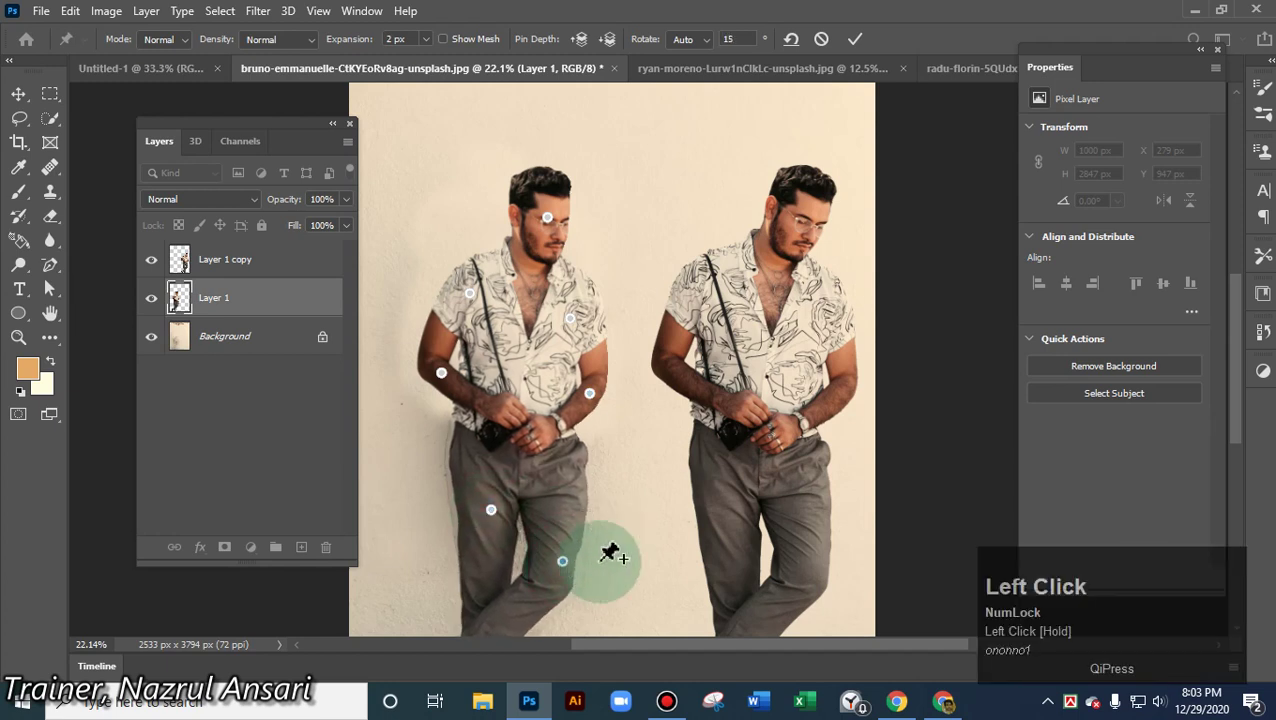
{"action": "mouse_move", "coordinate": [546, 220]}
{"action": "left_mouse_down"}
{"action": "mouse_move", "coordinate": [539, 264]}
{"action": "mouse_move", "coordinate": [538, 224]}
{"action": "left_mouse_up"}
{"action": "left_click", "coordinate": [548, 252]}
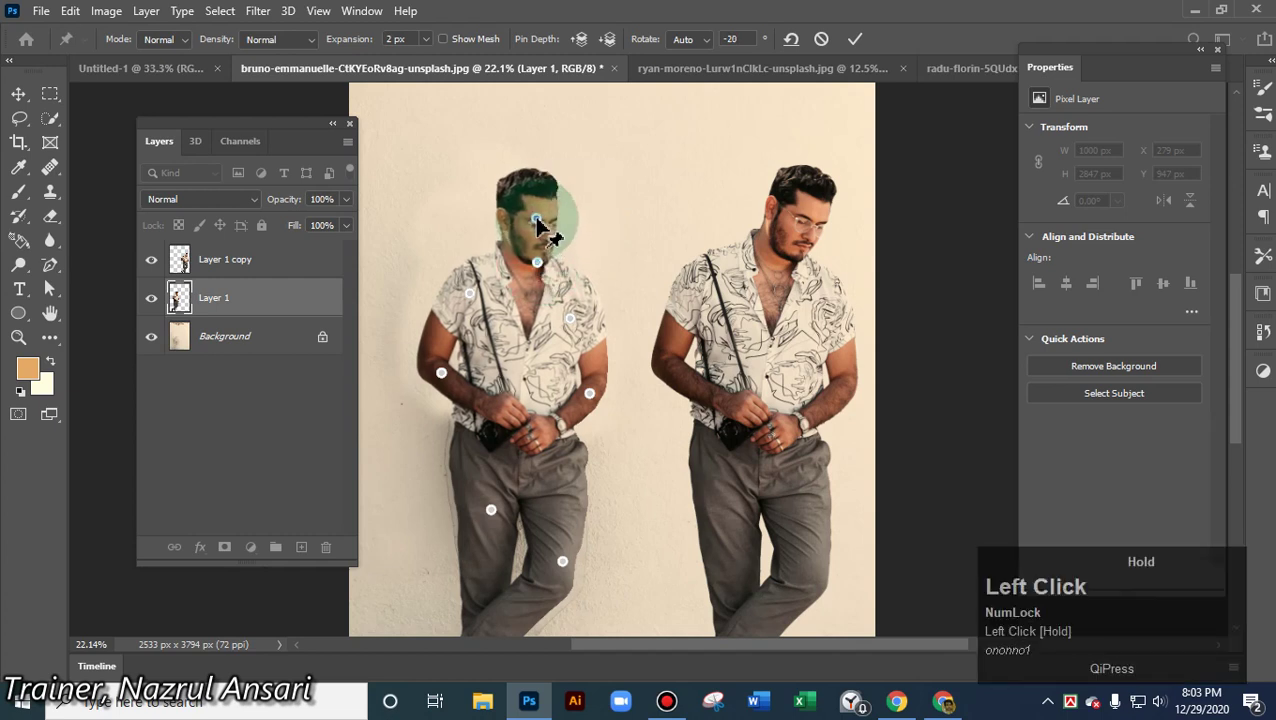
{"action": "left_click", "coordinate": [855, 38]}
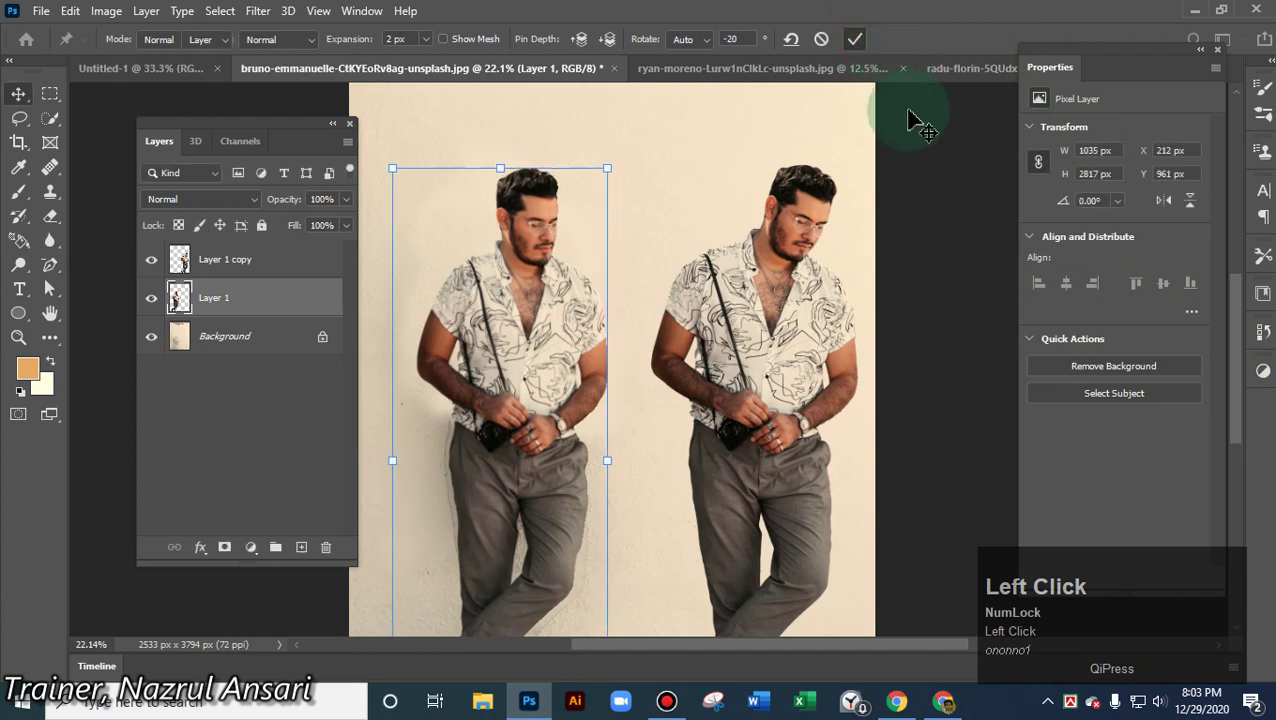
{"action": "left_click", "coordinate": [696, 162]}
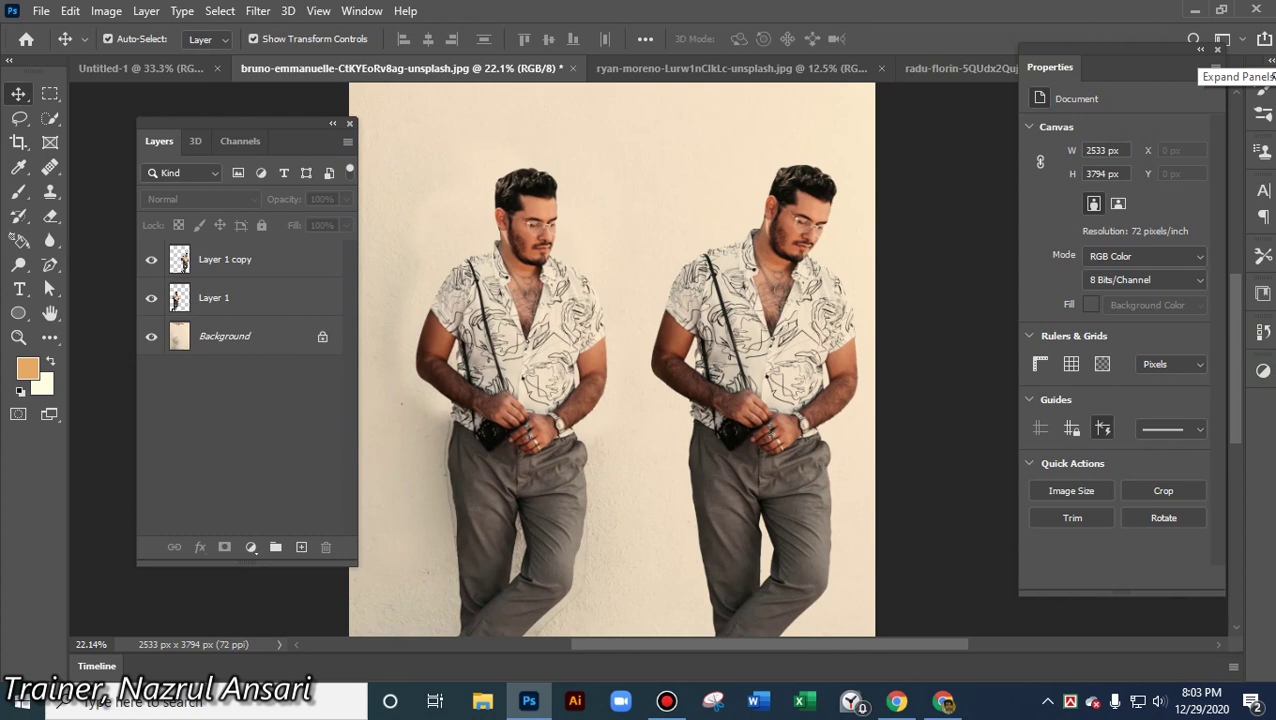
- Compare the warped man's head and upper body with the unwarped copy at 33.3% zoom, clear of the Layers panel
{"action": "key", "text": "alt"}
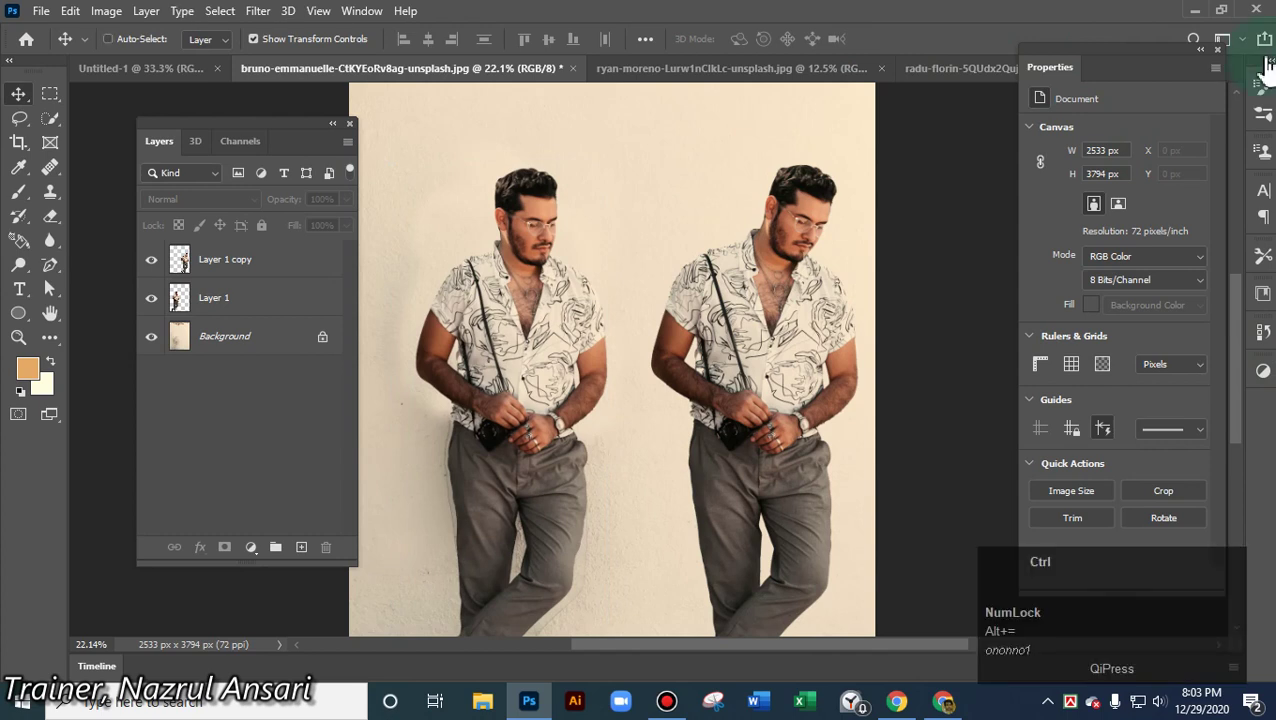
{"action": "key", "text": "ctrl+equal"}
{"action": "key", "text": "ctrl+equal"}
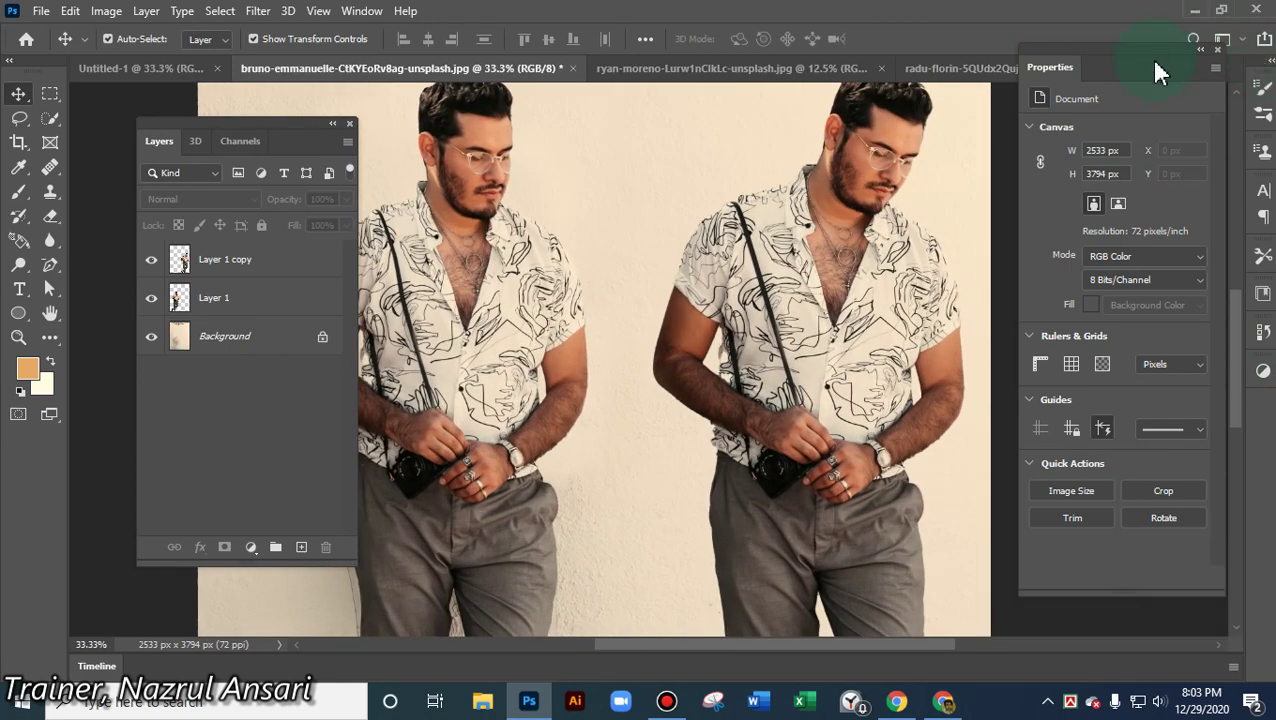
{"action": "key", "text": "space"}
{"action": "left_click", "coordinate": [795, 168]}
{"action": "left_click_drag", "start_coordinate": [795, 168], "coordinate": [775, 285]}
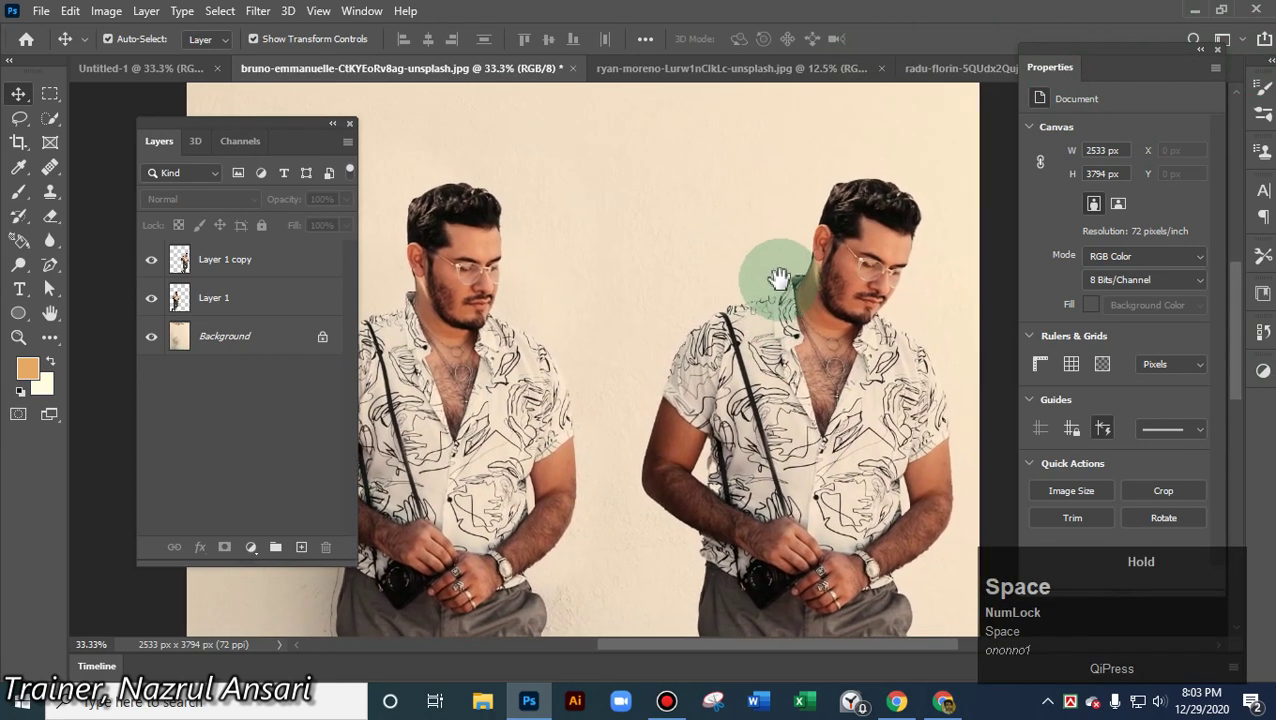
{"action": "left_click_drag", "start_coordinate": [308, 133], "coordinate": [208, 139]}
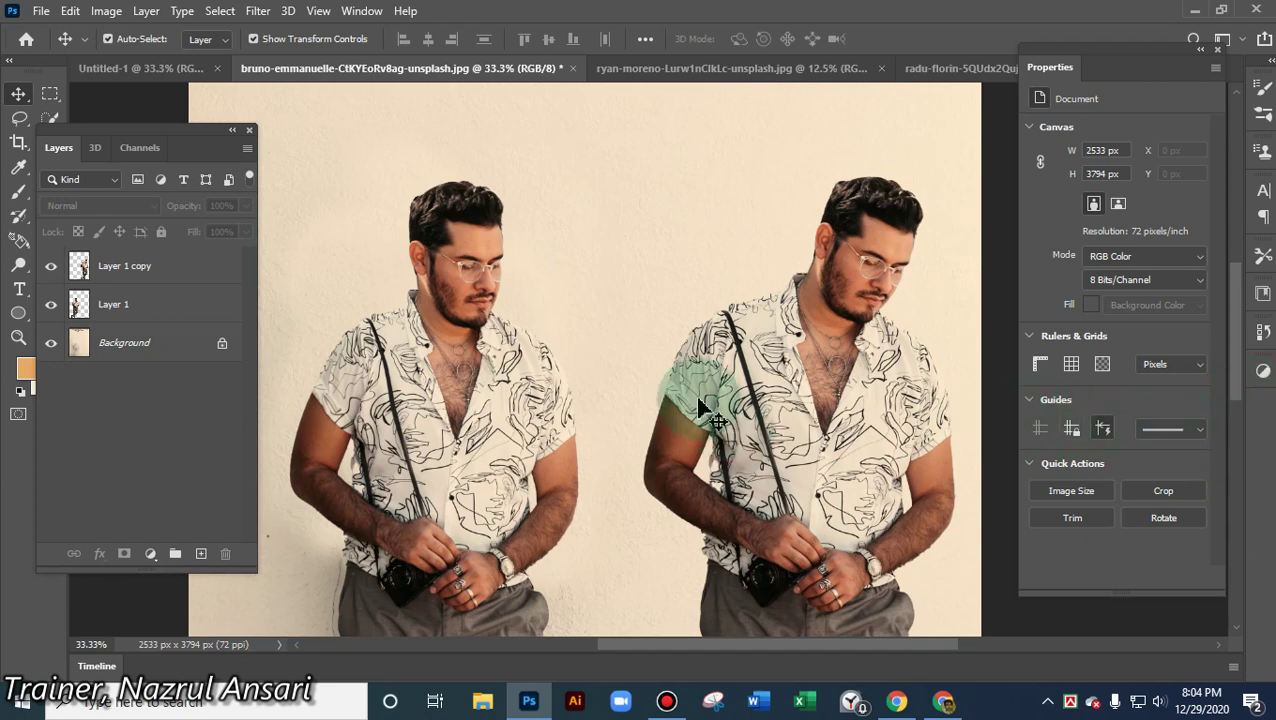
{"action": "left_click", "coordinate": [470, 290]}
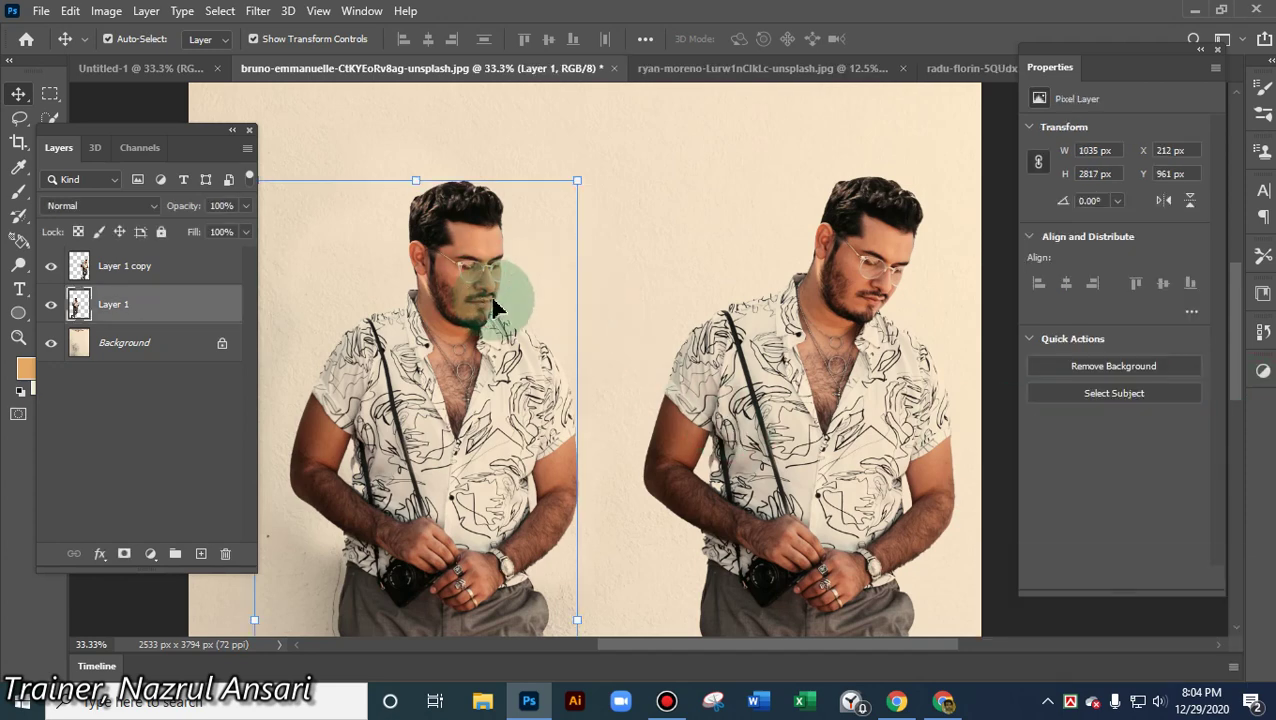
{"action": "left_click", "coordinate": [437, 130]}
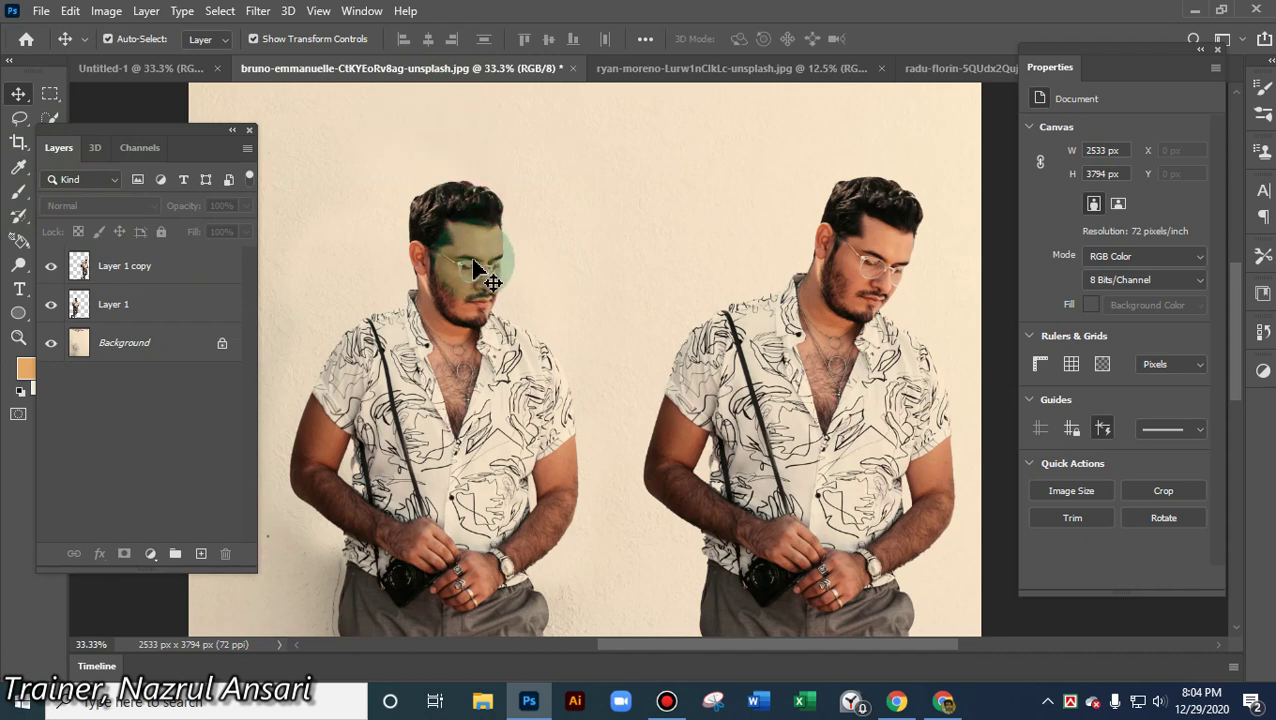
- Start Puppet Warp again on the warped man in Layer 1 and pin his face near the glasses
{"action": "left_click", "coordinate": [485, 280]}
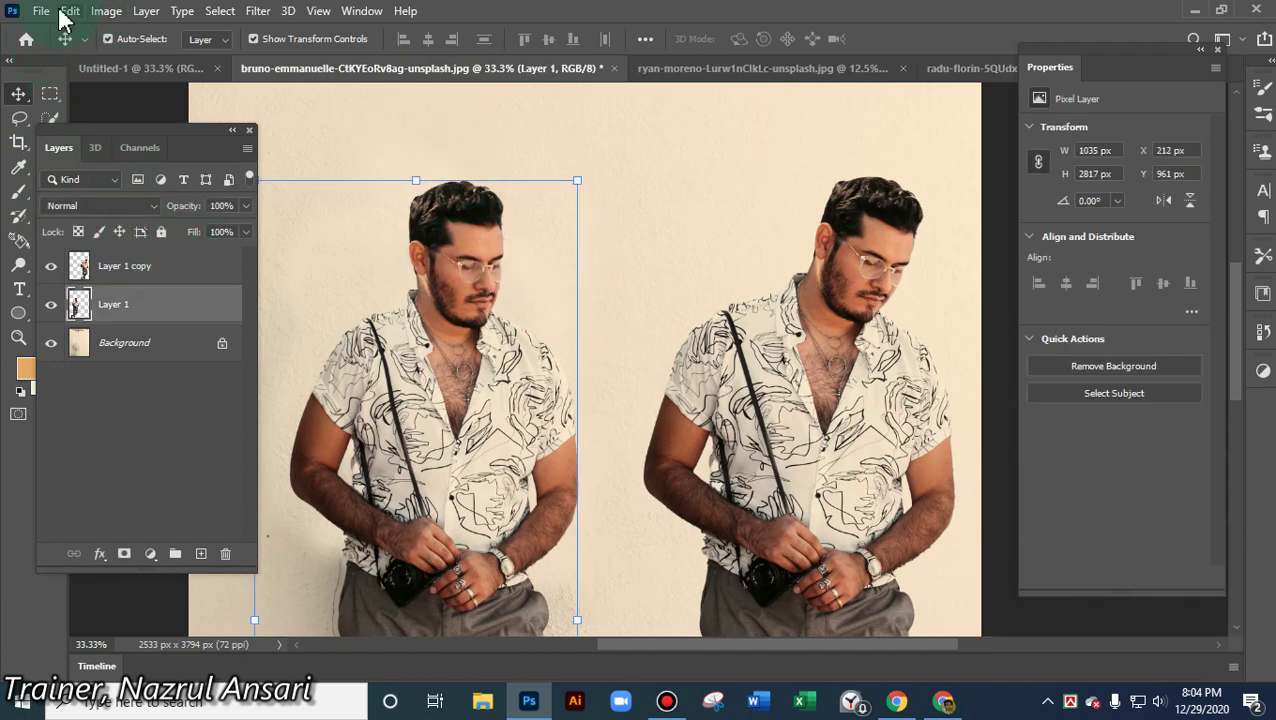
{"action": "left_click", "coordinate": [98, 12]}
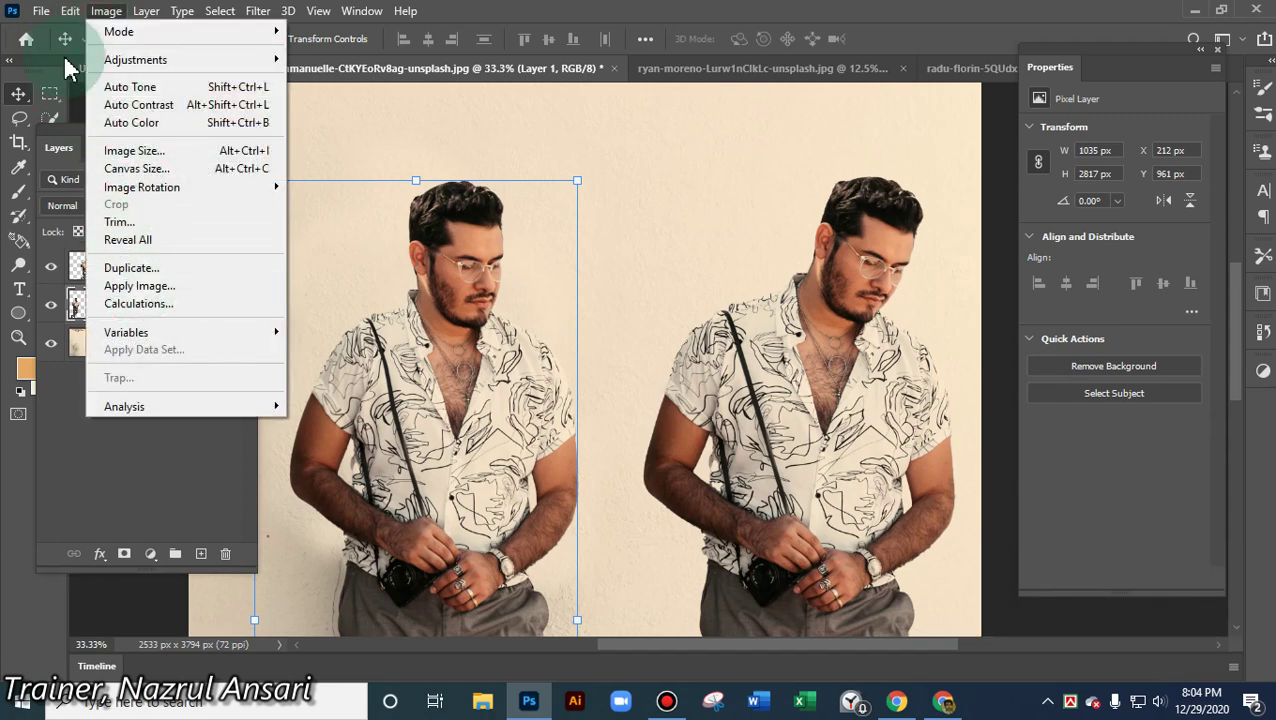
{"action": "mouse_move", "coordinate": [70, 12]}
{"action": "left_click", "coordinate": [135, 370]}
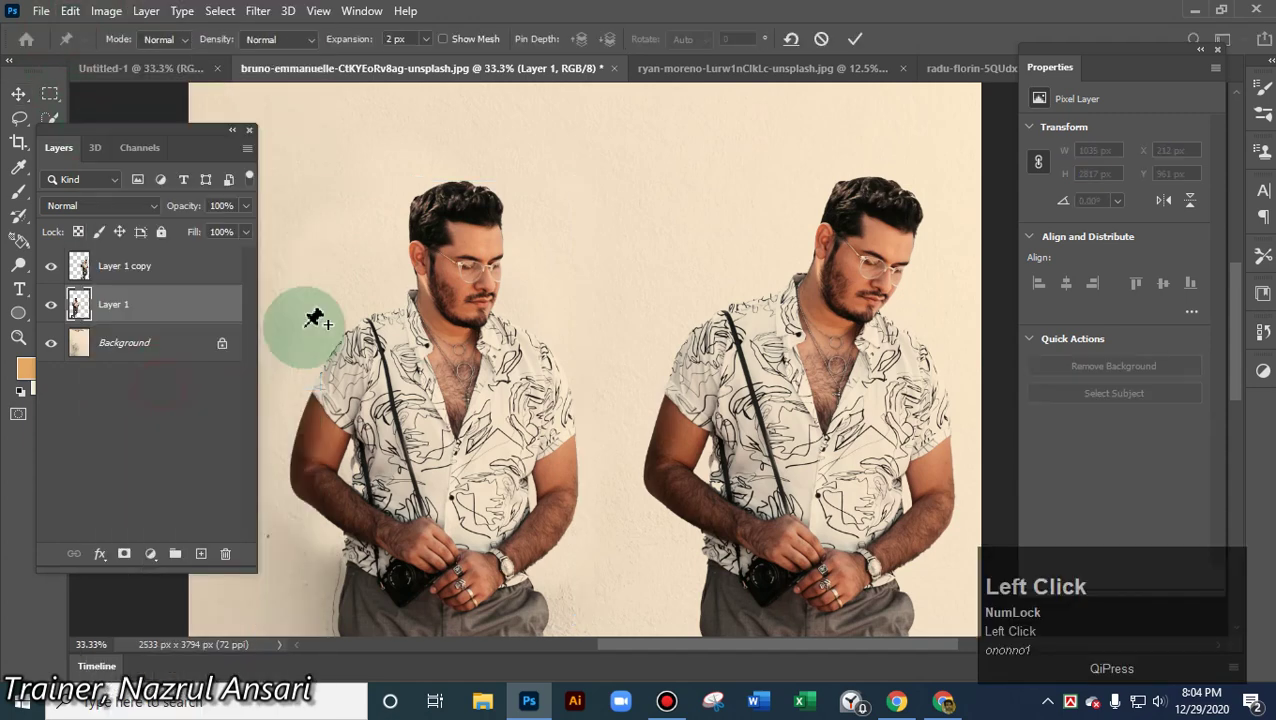
{"action": "left_click", "coordinate": [467, 271]}
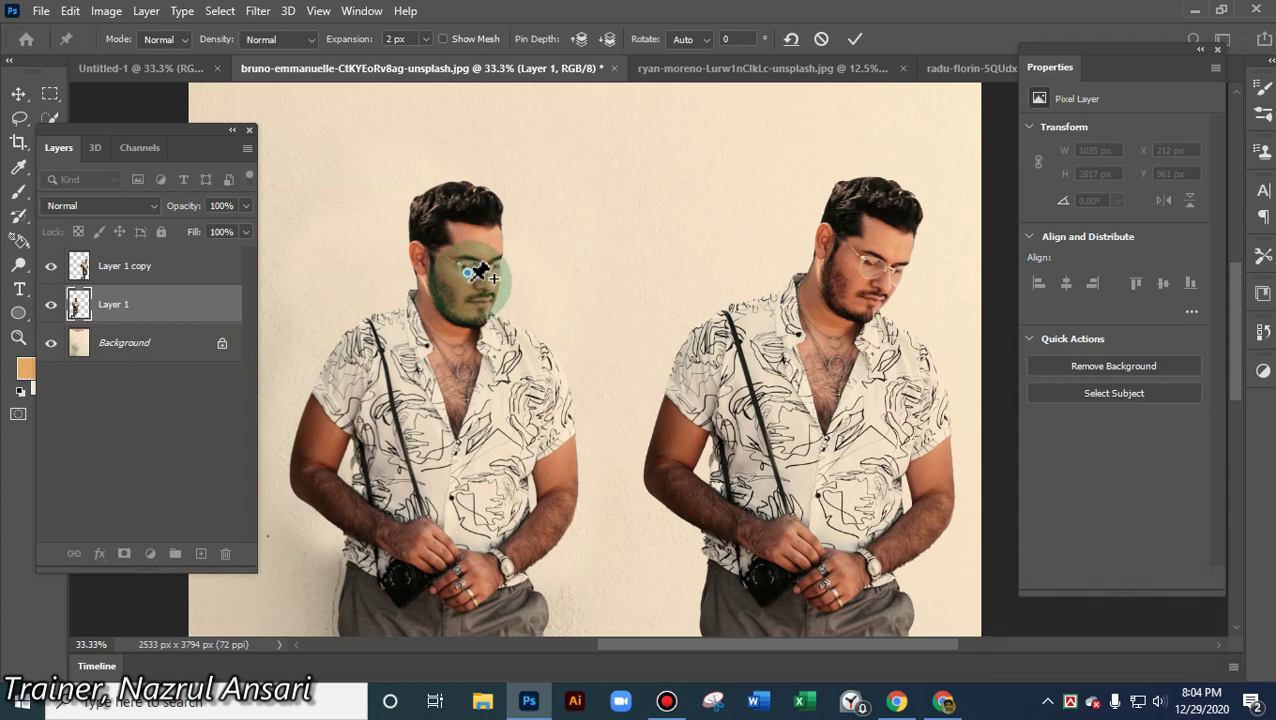
- Rotate the mesh around the face pin, ending at a fixed angle of -140°, and apply the warp
{"action": "left_click", "coordinate": [465, 268], "text": "alt"}
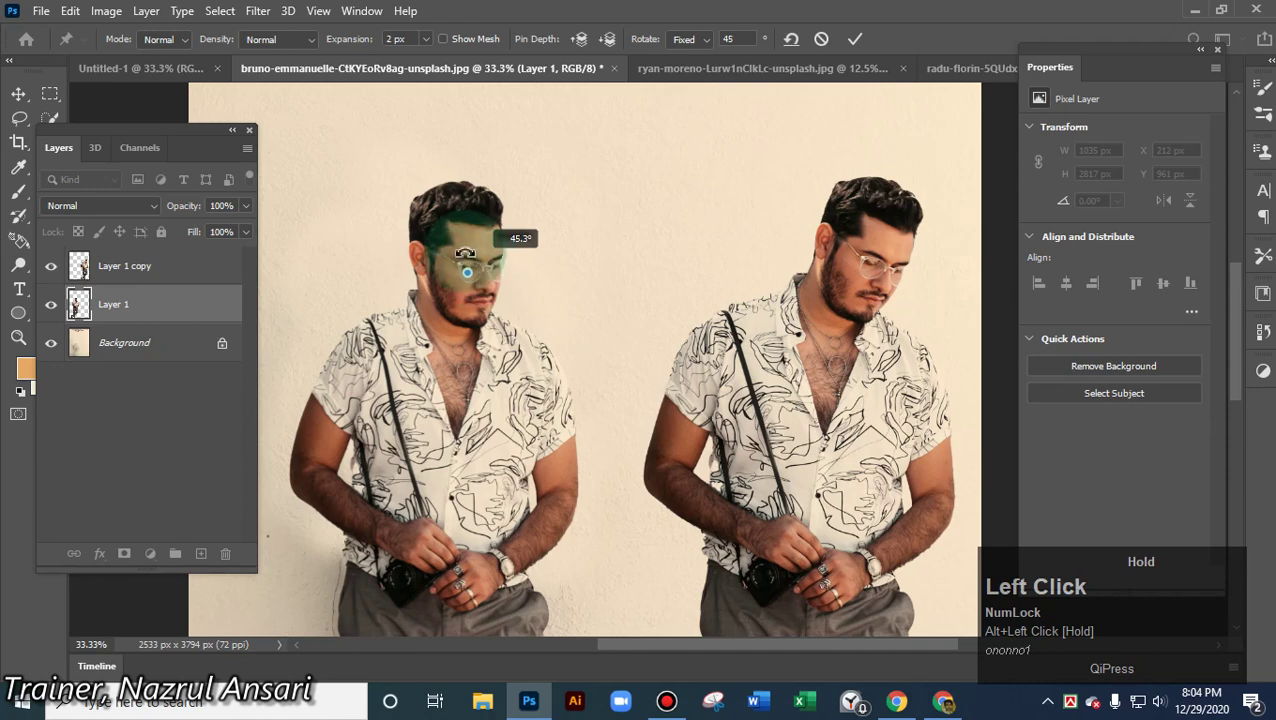
{"action": "mouse_move", "coordinate": [465, 252]}
{"action": "left_mouse_down"}
{"action": "mouse_move", "coordinate": [503, 250]}
{"action": "mouse_move", "coordinate": [476, 255]}
{"action": "mouse_move", "coordinate": [470, 272]}
{"action": "mouse_move", "coordinate": [469, 256]}
{"action": "left_mouse_up"}
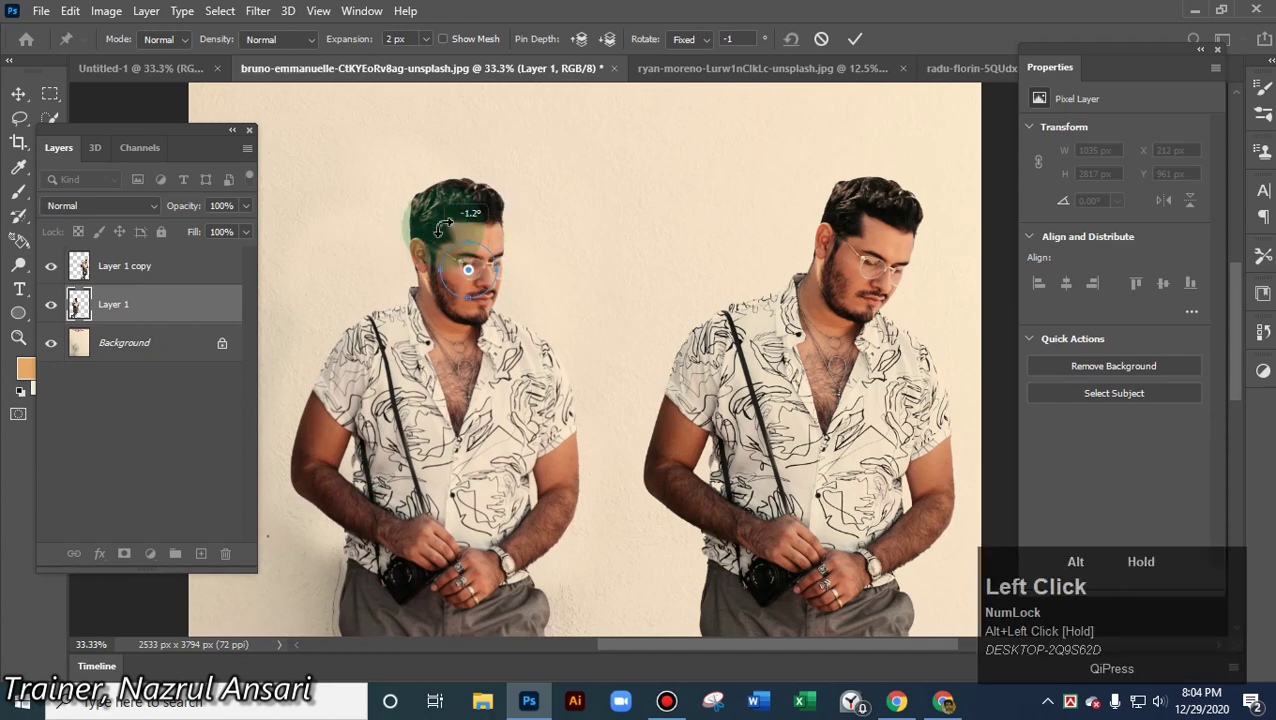
{"action": "mouse_move", "coordinate": [505, 307]}
{"action": "left_mouse_down"}
{"action": "mouse_move", "coordinate": [385, 272]}
{"action": "mouse_move", "coordinate": [505, 310]}
{"action": "left_mouse_up"}
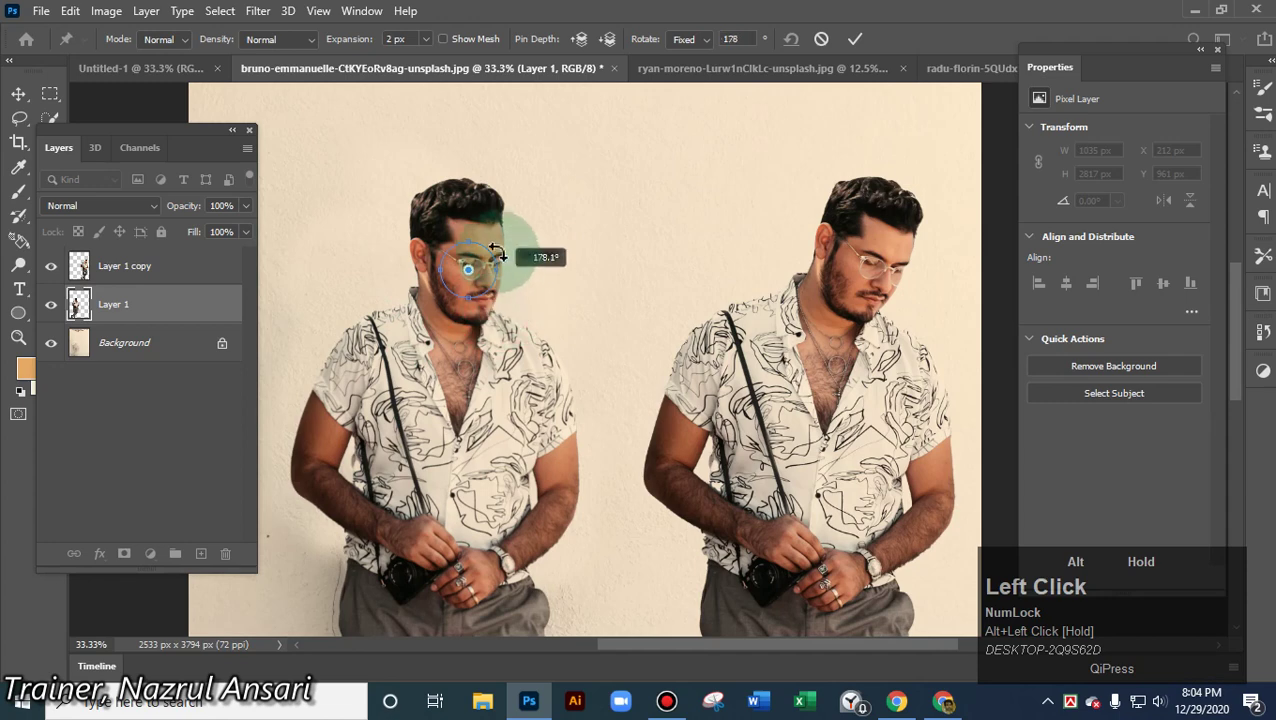
{"action": "left_click_drag", "start_coordinate": [496, 252], "coordinate": [497, 330]}
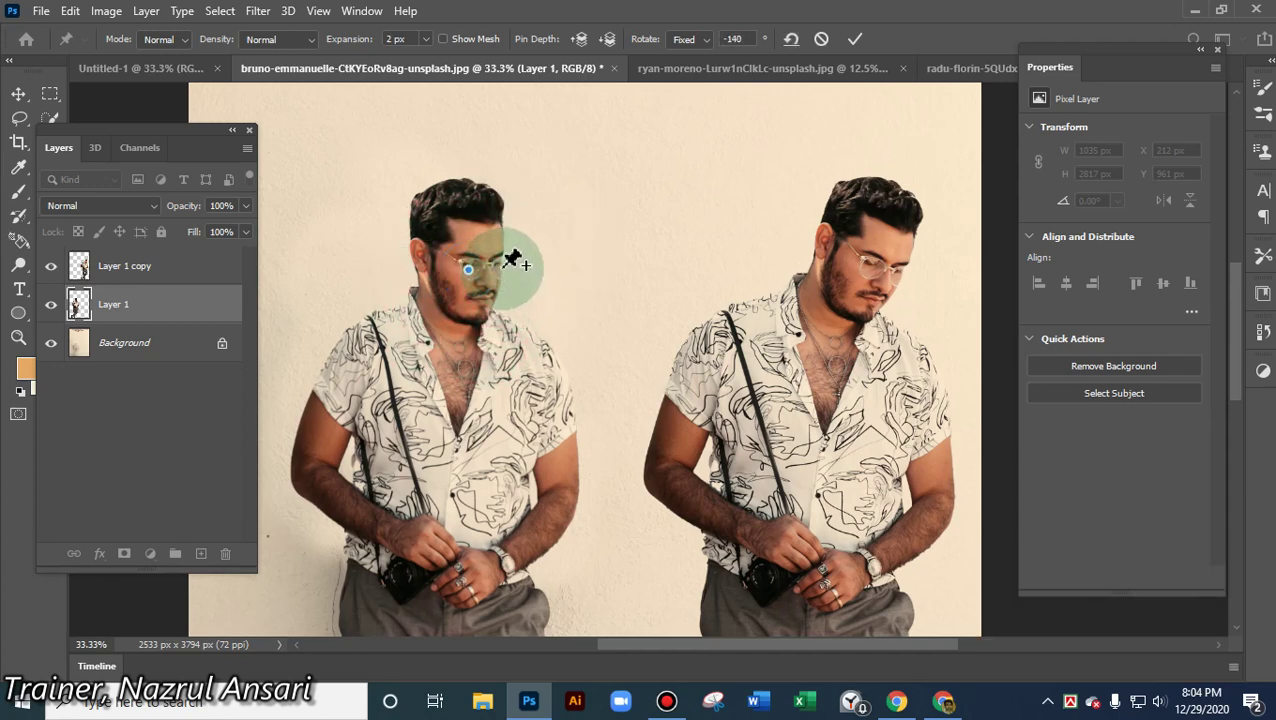
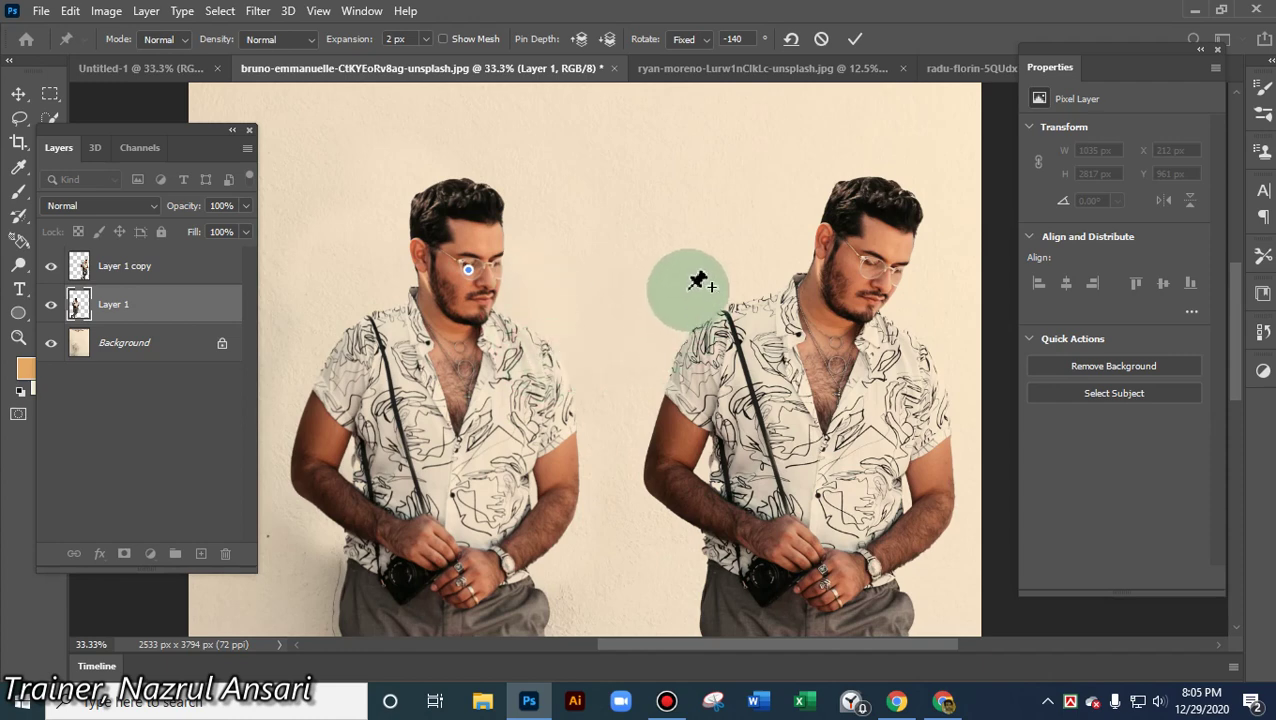
{"action": "left_click", "coordinate": [855, 45]}
{"action": "left_click", "coordinate": [675, 208]}
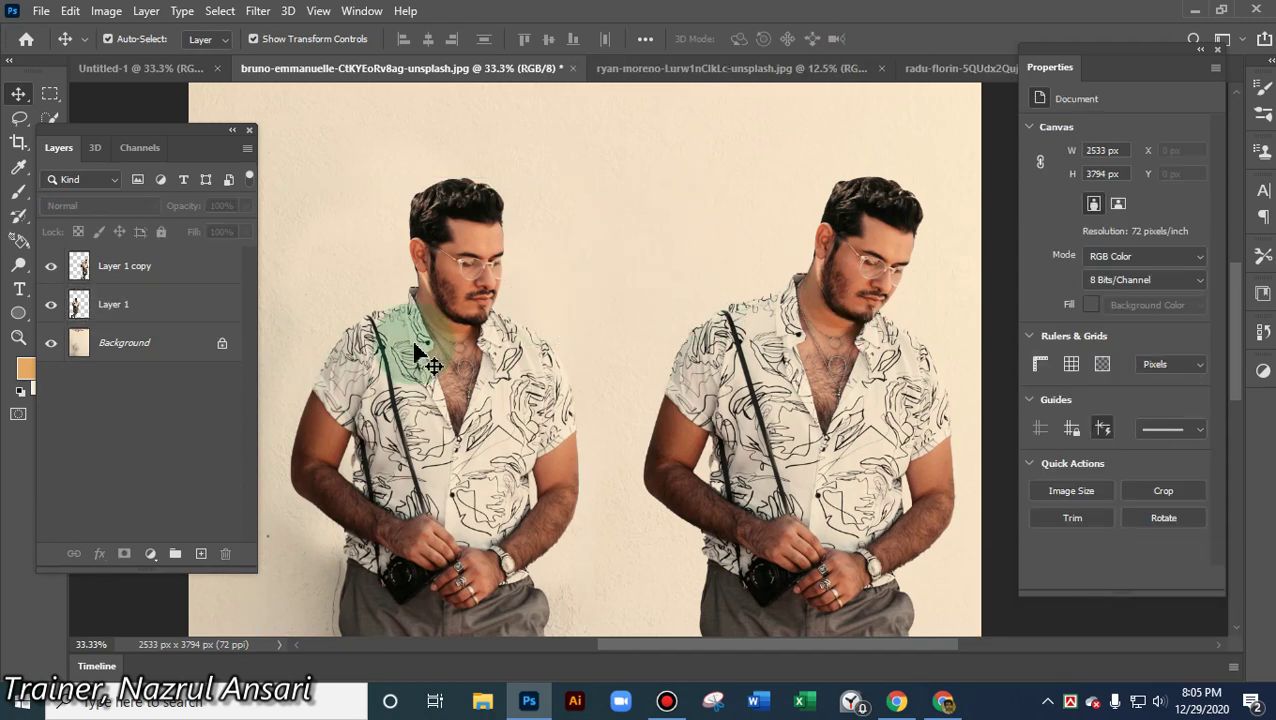
- Open rope2 from the rope folder on the Desktop and move the rope into the bruno-emmanuelle photo
{"action": "left_click", "coordinate": [41, 12]}
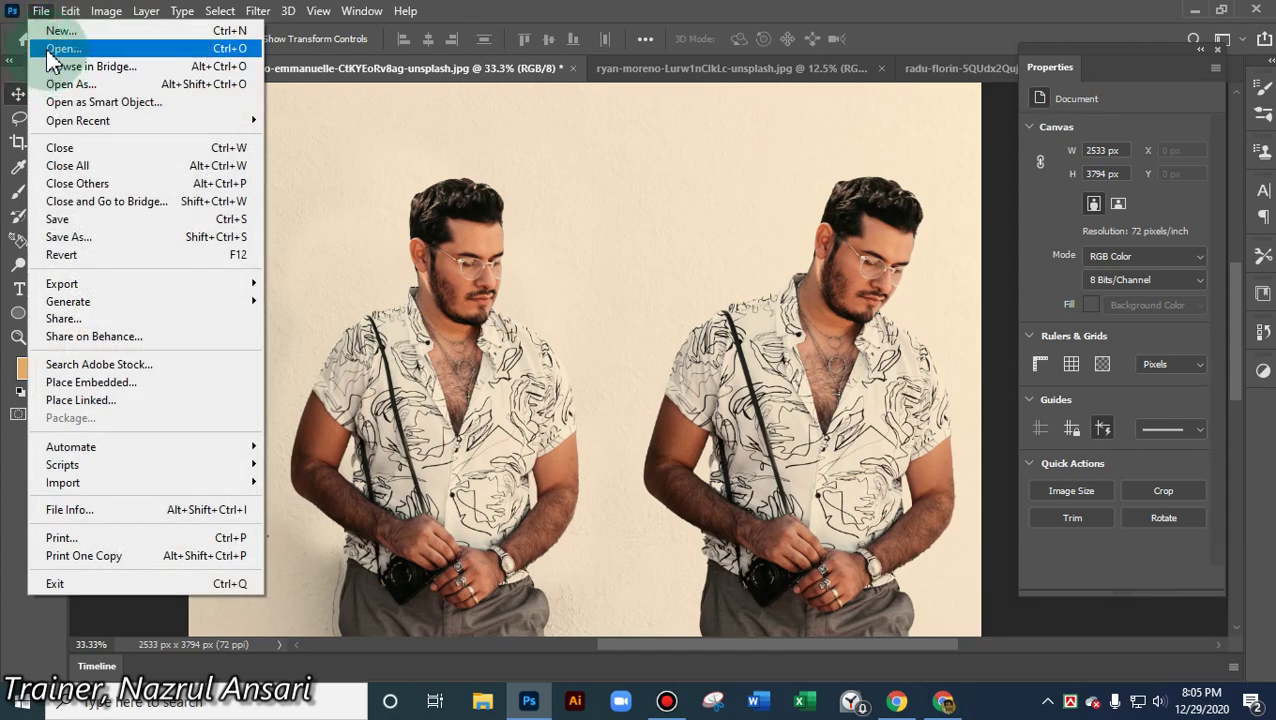
{"action": "left_click", "coordinate": [46, 49]}
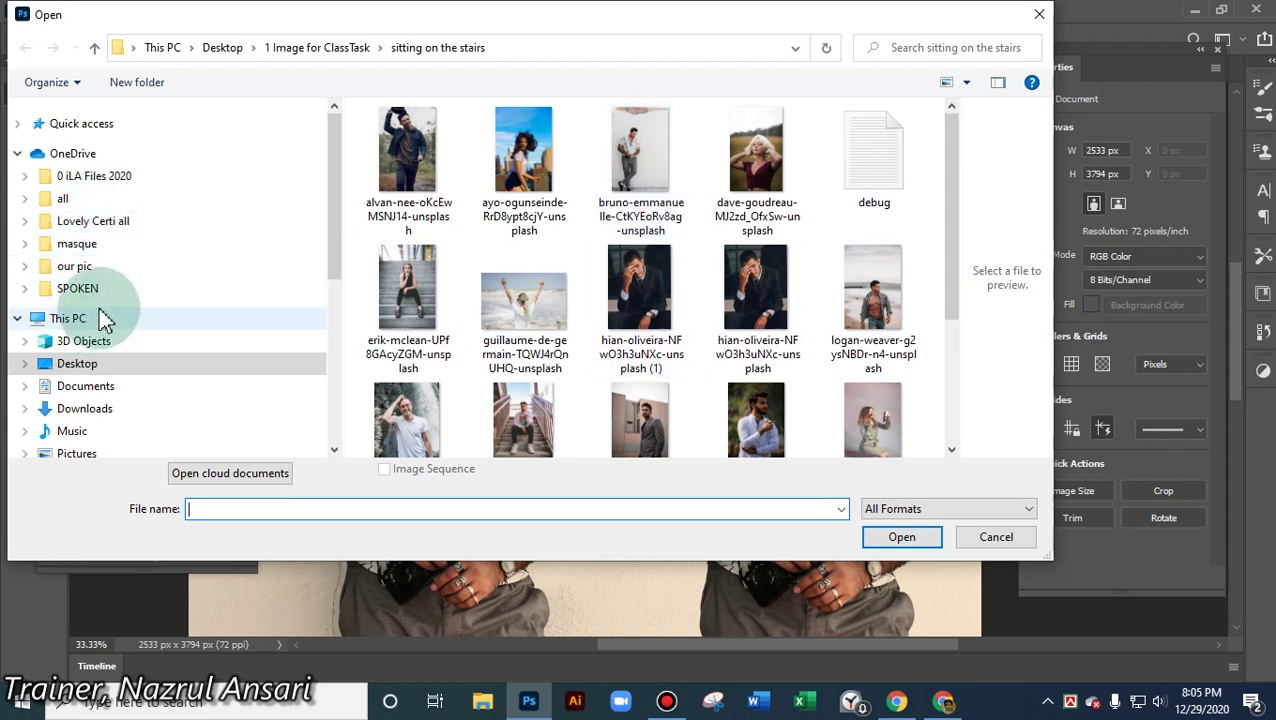
{"action": "left_click", "coordinate": [78, 366]}
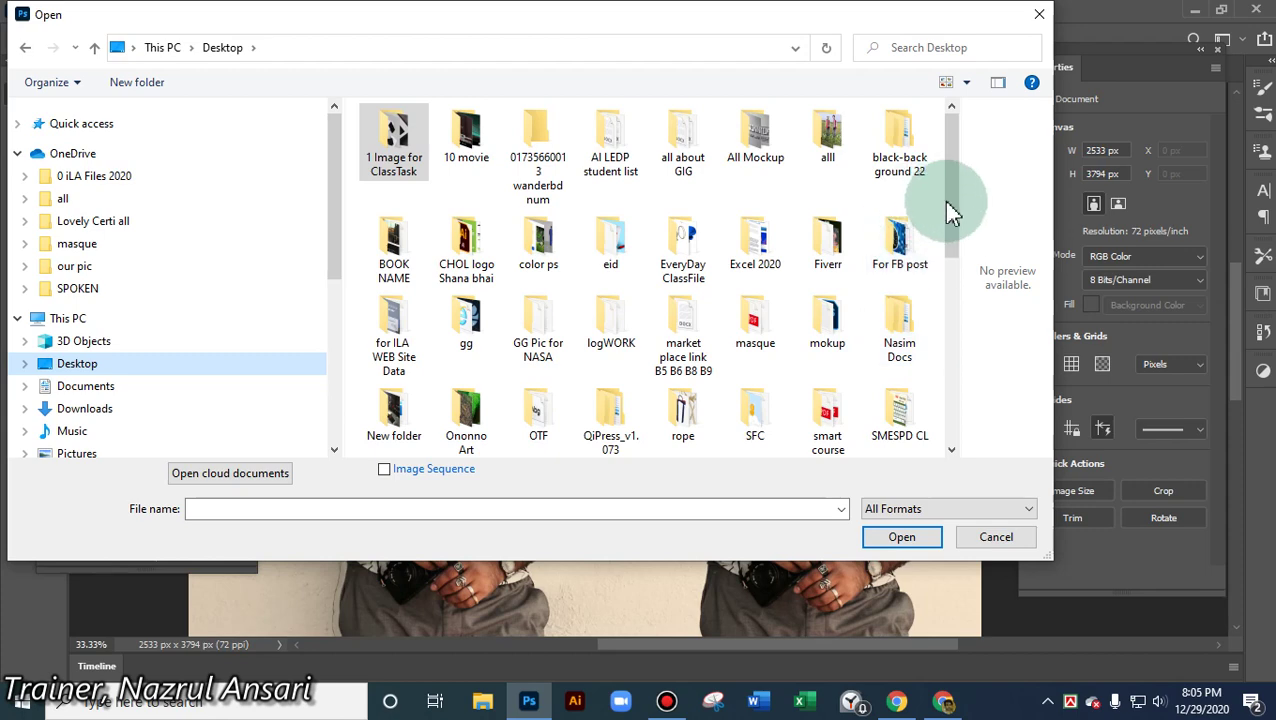
{"action": "left_click_drag", "start_coordinate": [956, 199], "coordinate": [957, 250]}
{"action": "double_click", "coordinate": [683, 350]}
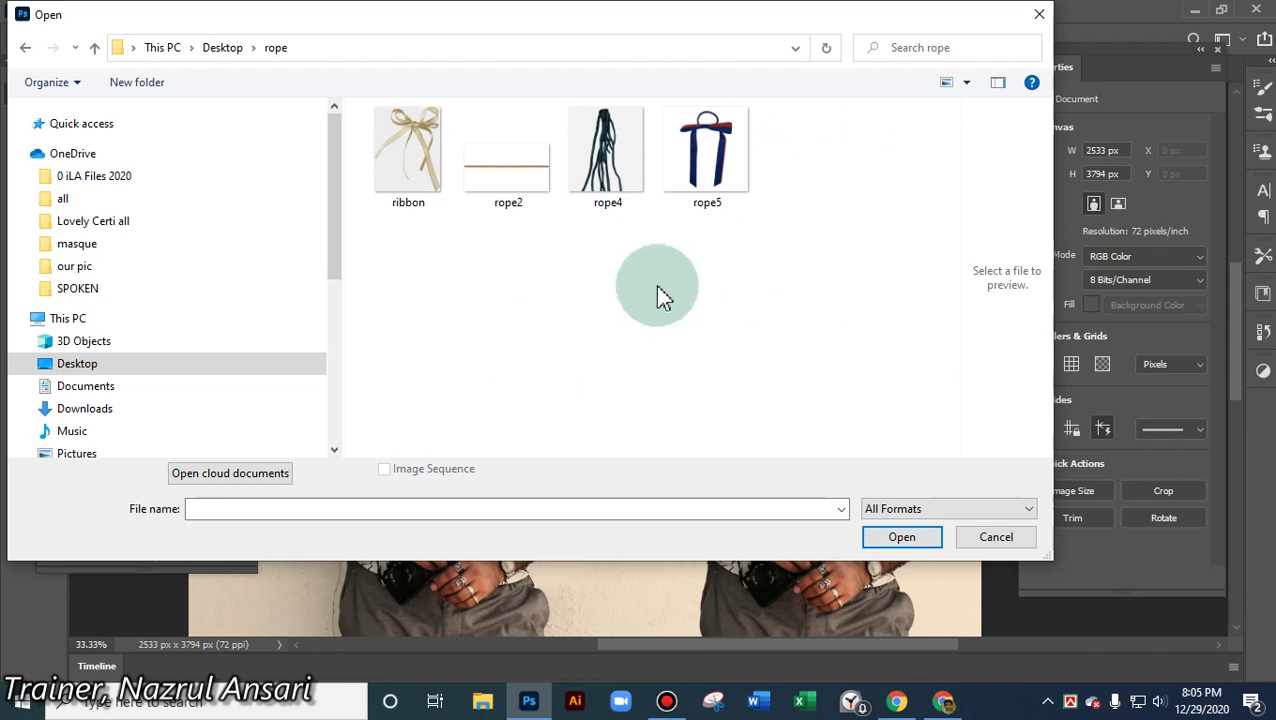
{"action": "left_click", "coordinate": [518, 174]}
{"action": "double_click", "coordinate": [515, 175]}
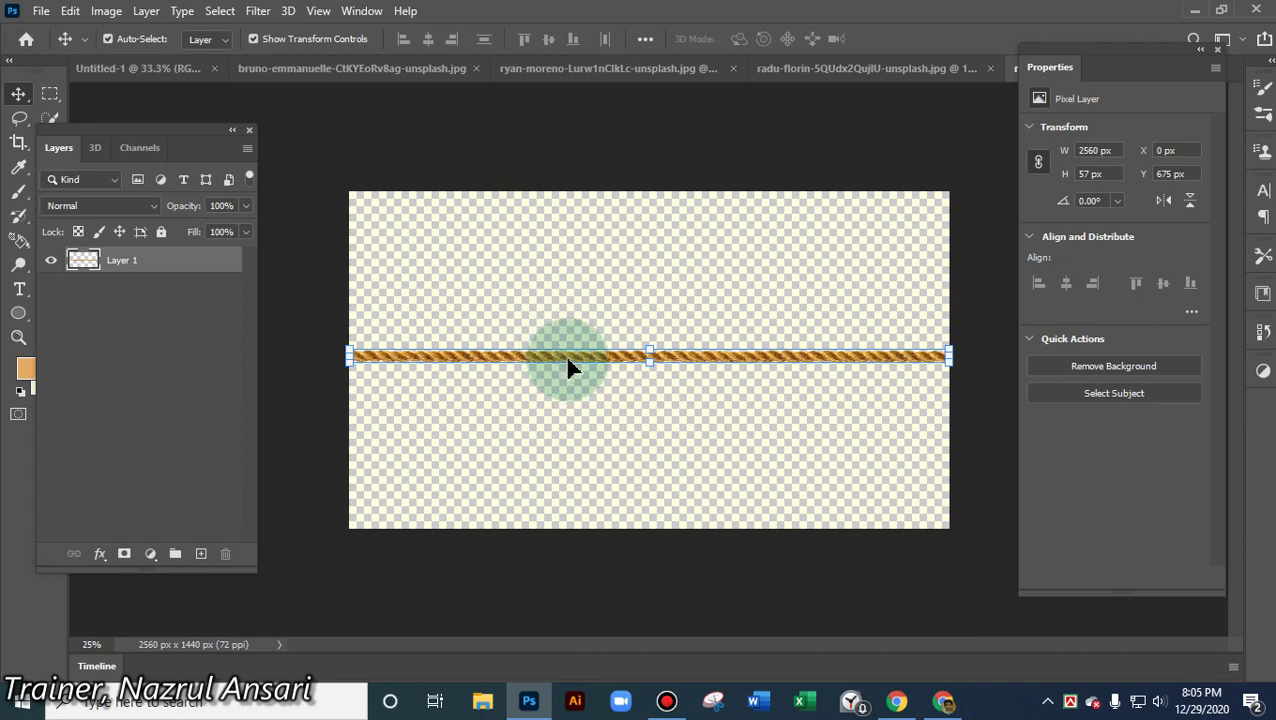
{"action": "left_click_drag", "start_coordinate": [572, 360], "coordinate": [632, 228]}
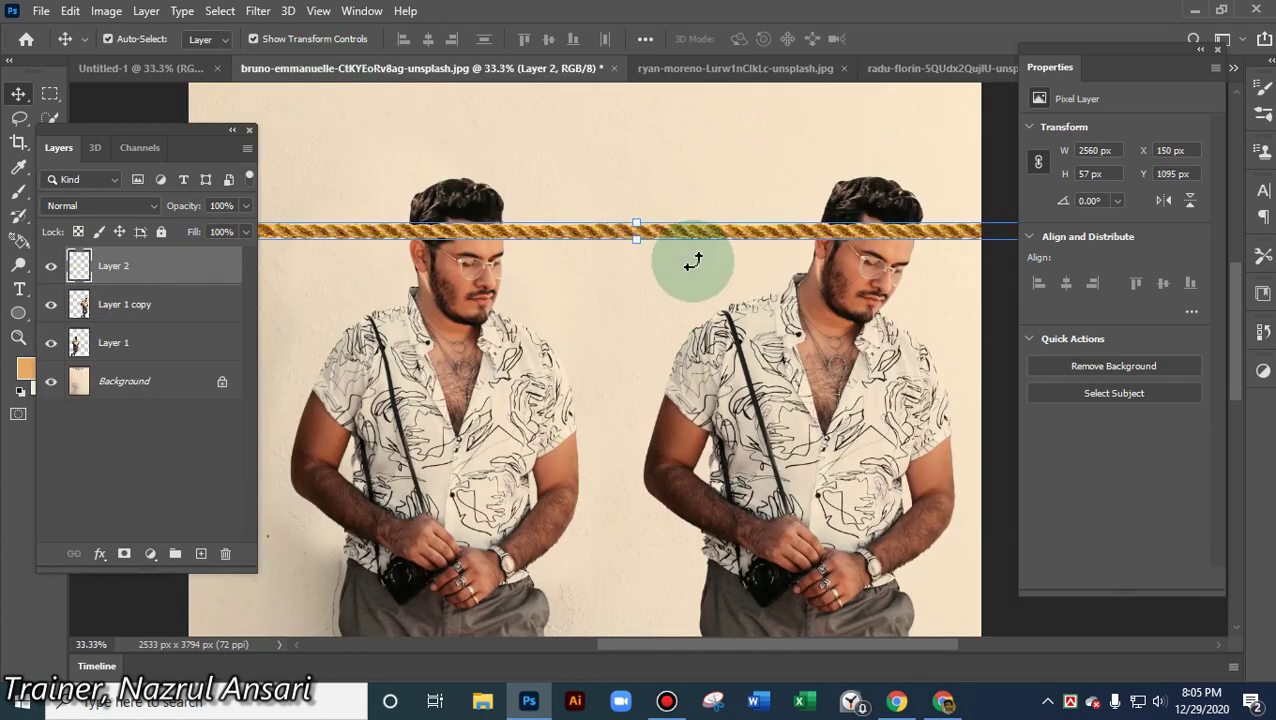
- Scale the right-hand man in Layer 1 copy down to about 717 by 2041 px, keeping his feet on the ground
{"action": "scroll", "coordinate": [693, 262], "scroll_direction": "down", "scroll_amount": 5, "text": "alt"}
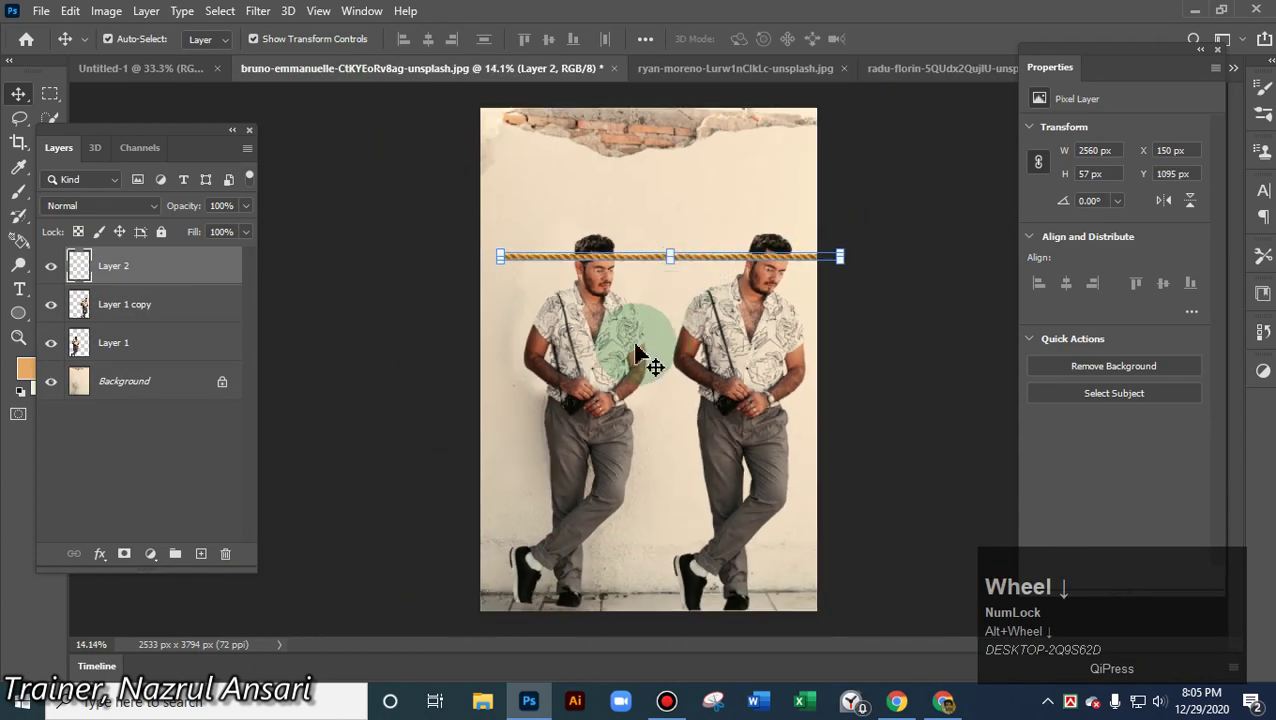
{"action": "left_click", "coordinate": [618, 362]}
{"action": "left_click", "coordinate": [746, 356]}
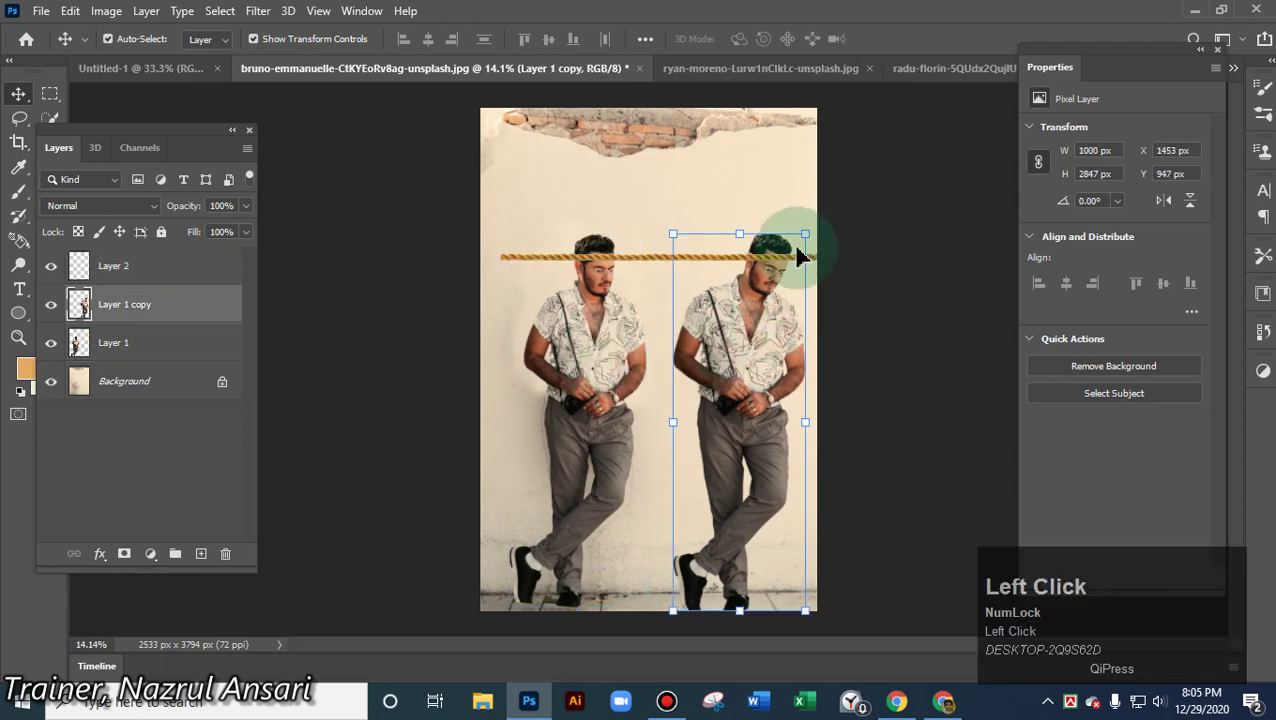
{"action": "left_click_drag", "start_coordinate": [805, 234], "coordinate": [768, 341]}
{"action": "left_click", "coordinate": [929, 38]}
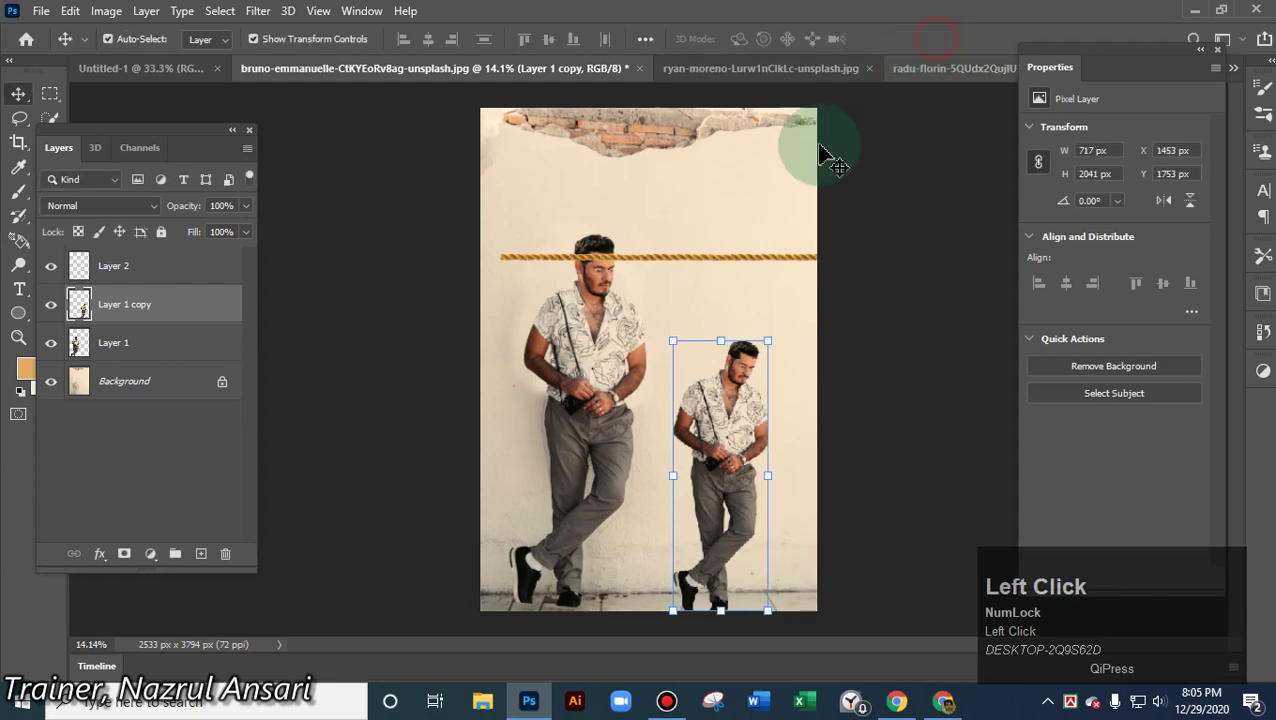
- Scale the left-hand man in Layer 1 down to about 72% so he matches the other figure
{"action": "left_click", "coordinate": [577, 315]}
{"action": "left_click_drag", "start_coordinate": [645, 236], "coordinate": [607, 339]}
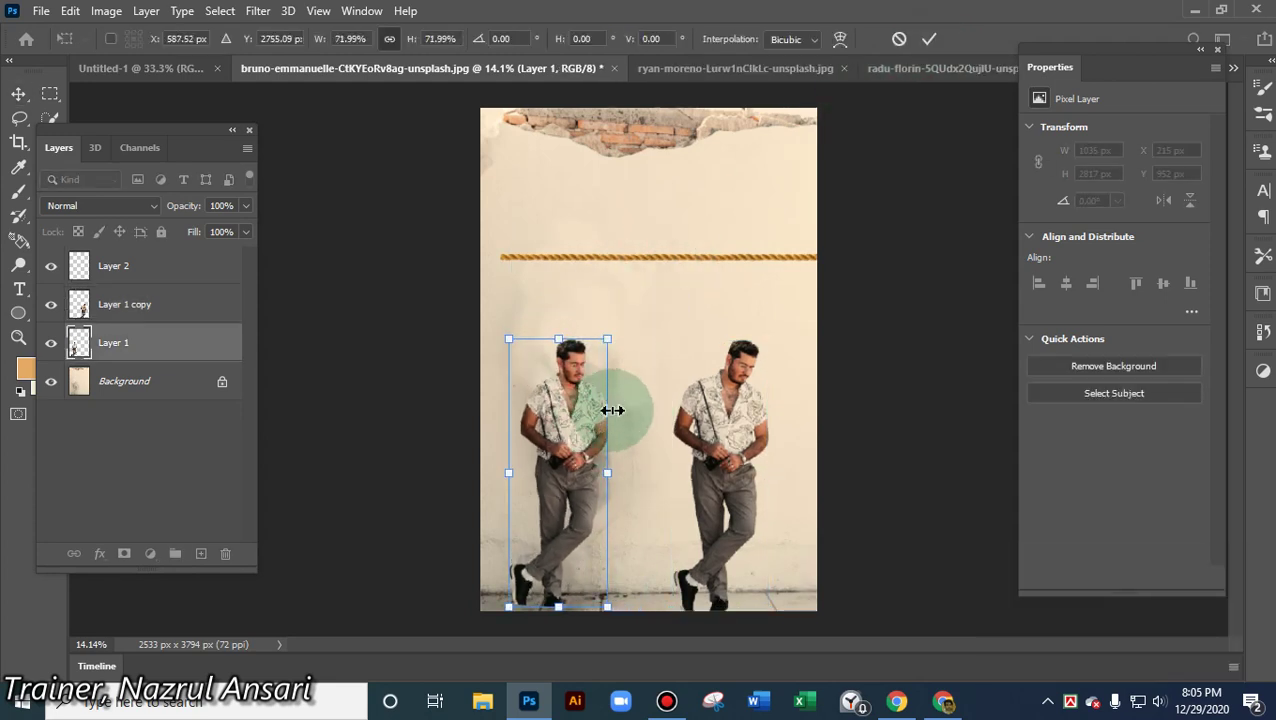
{"action": "left_click", "coordinate": [929, 38]}
{"action": "left_click", "coordinate": [930, 248]}
- Tilt the rope about -22.4° above the men and place a duplicate of it higher up the wall
{"action": "scroll", "coordinate": [561, 242], "scroll_direction": "up", "scroll_amount": 1}
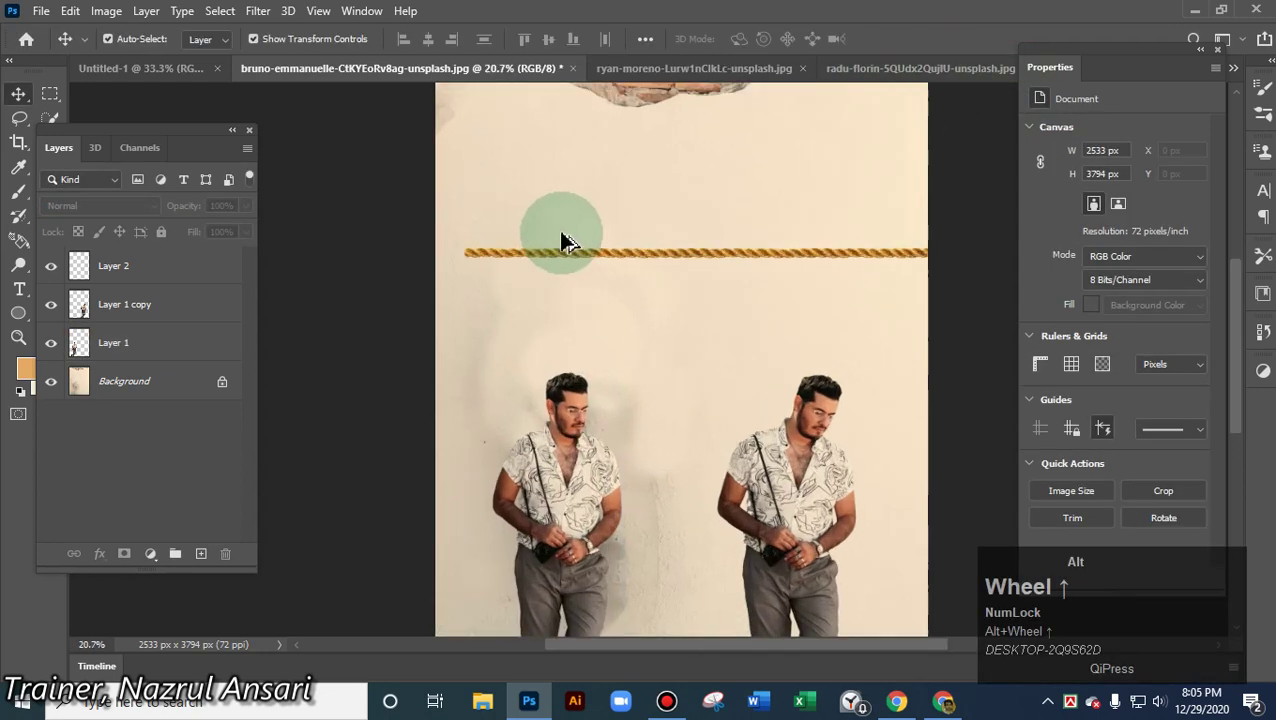
{"action": "left_click", "coordinate": [753, 253]}
{"action": "mouse_move", "coordinate": [753, 253]}
{"action": "left_mouse_down"}
{"action": "mouse_move", "coordinate": [692, 228]}
{"action": "mouse_move", "coordinate": [751, 225]}
{"action": "mouse_move", "coordinate": [741, 262]}
{"action": "left_mouse_up"}
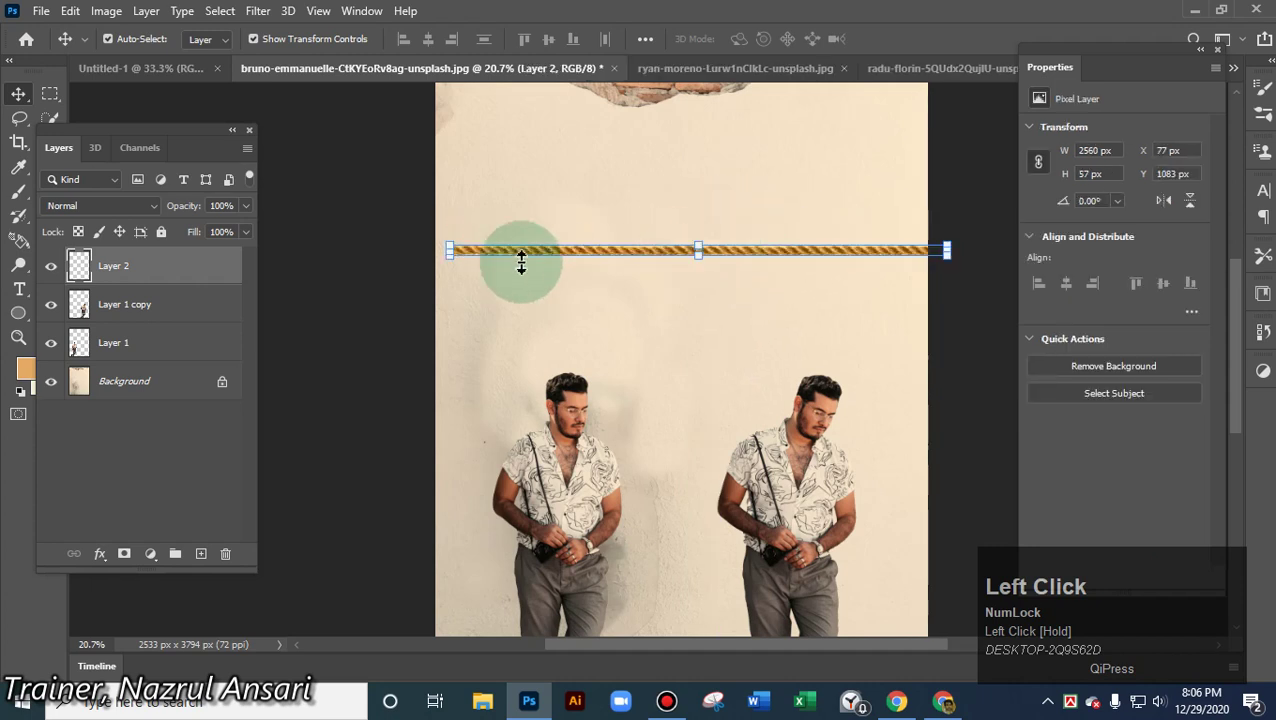
{"action": "left_click", "coordinate": [462, 232]}
{"action": "left_click_drag", "start_coordinate": [462, 232], "coordinate": [468, 340]}
{"action": "left_click_drag", "start_coordinate": [760, 237], "coordinate": [749, 247]}
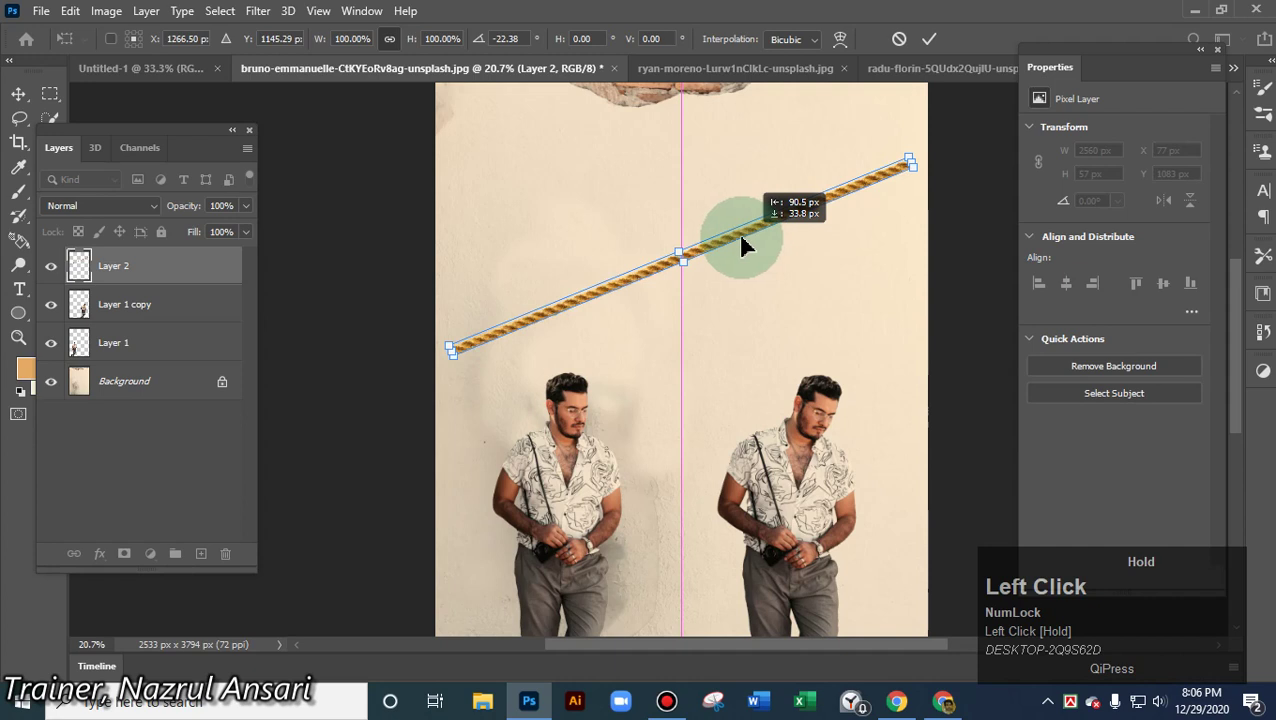
{"action": "left_click", "coordinate": [929, 38]}
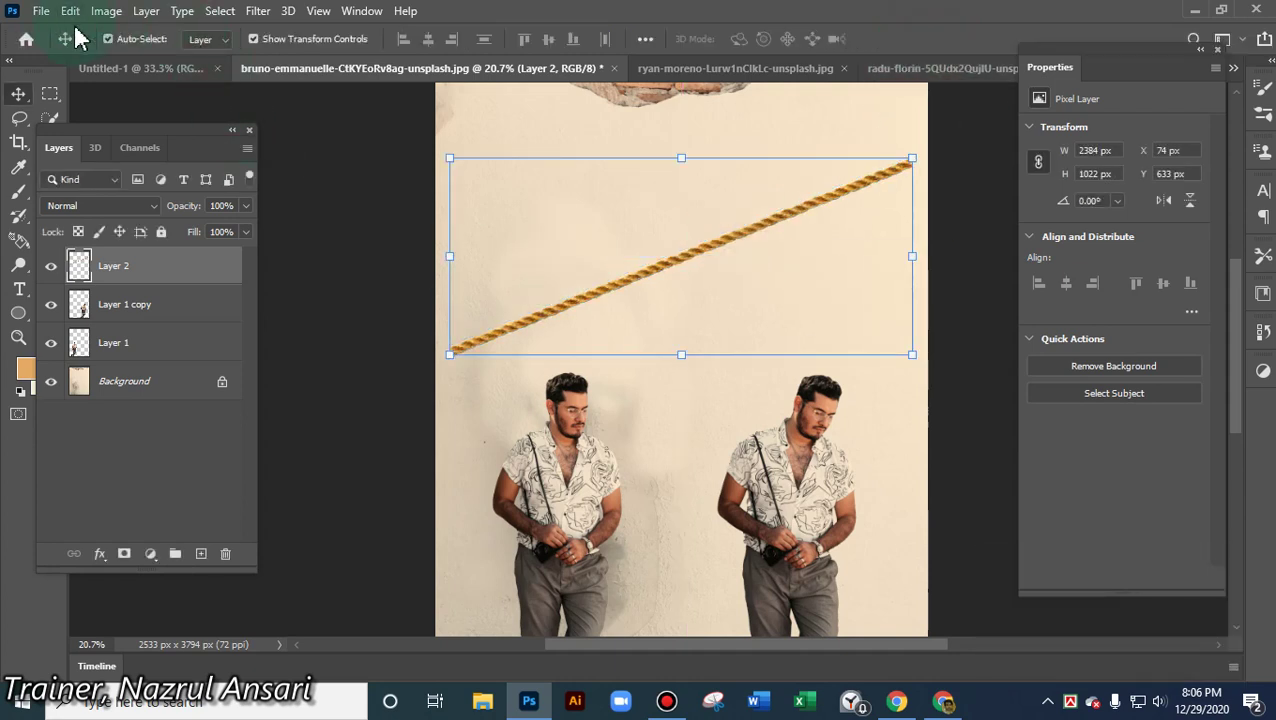
{"action": "key", "text": "alt"}
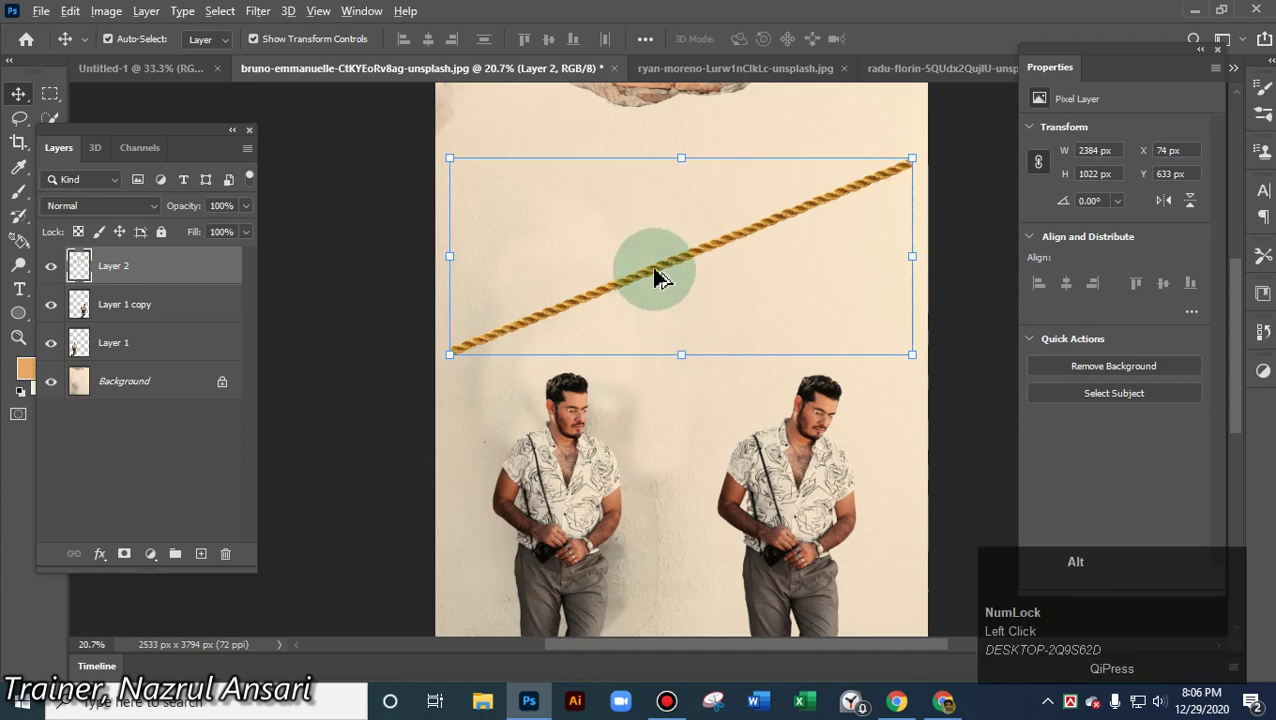
{"action": "left_click_drag", "start_coordinate": [656, 272], "coordinate": [633, 182]}
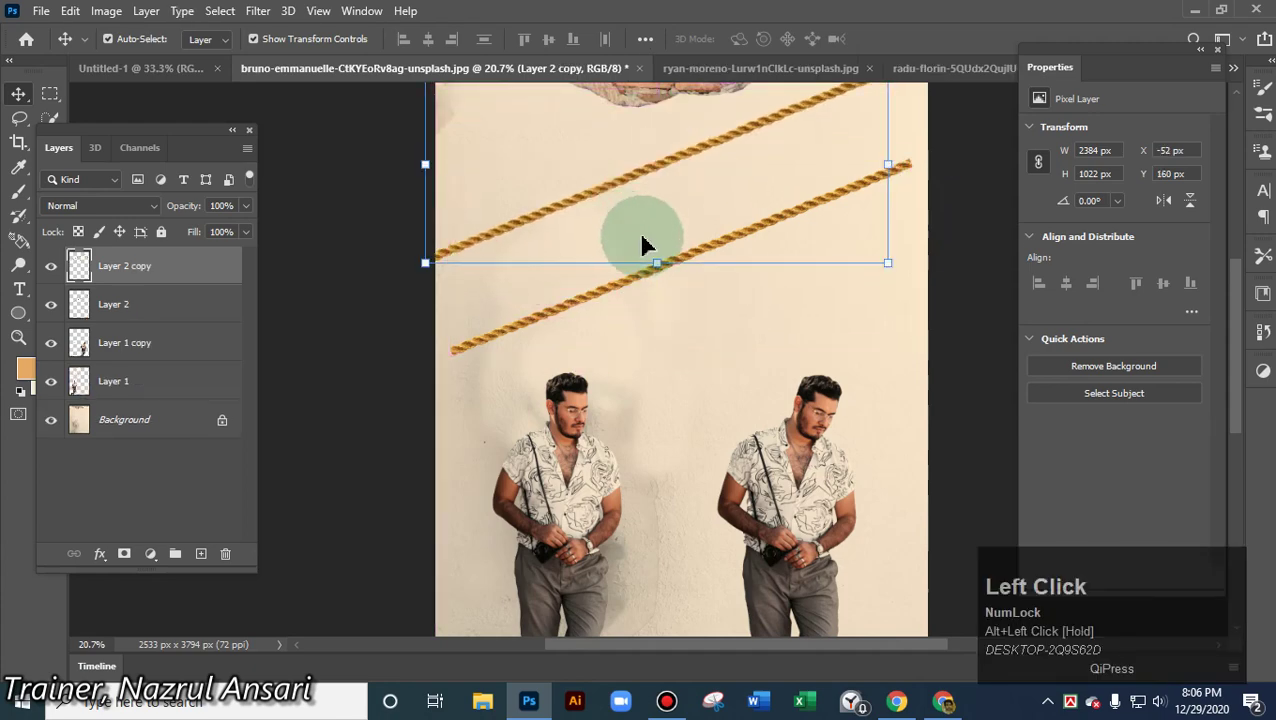
- Start Puppet Warp on the lower rope in Layer 2 and pin both ends, a point near the left end, and the middle
{"action": "left_click", "coordinate": [590, 300]}
{"action": "left_click", "coordinate": [66, 11]}
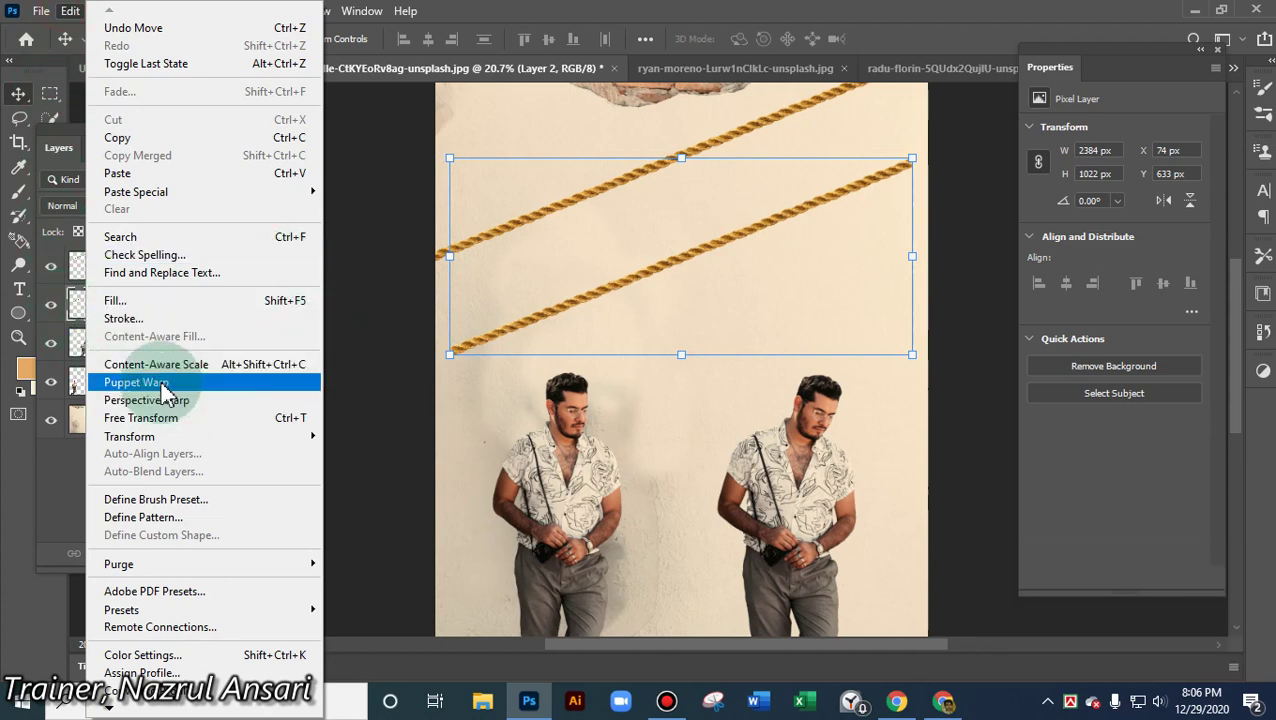
{"action": "left_click", "coordinate": [162, 385]}
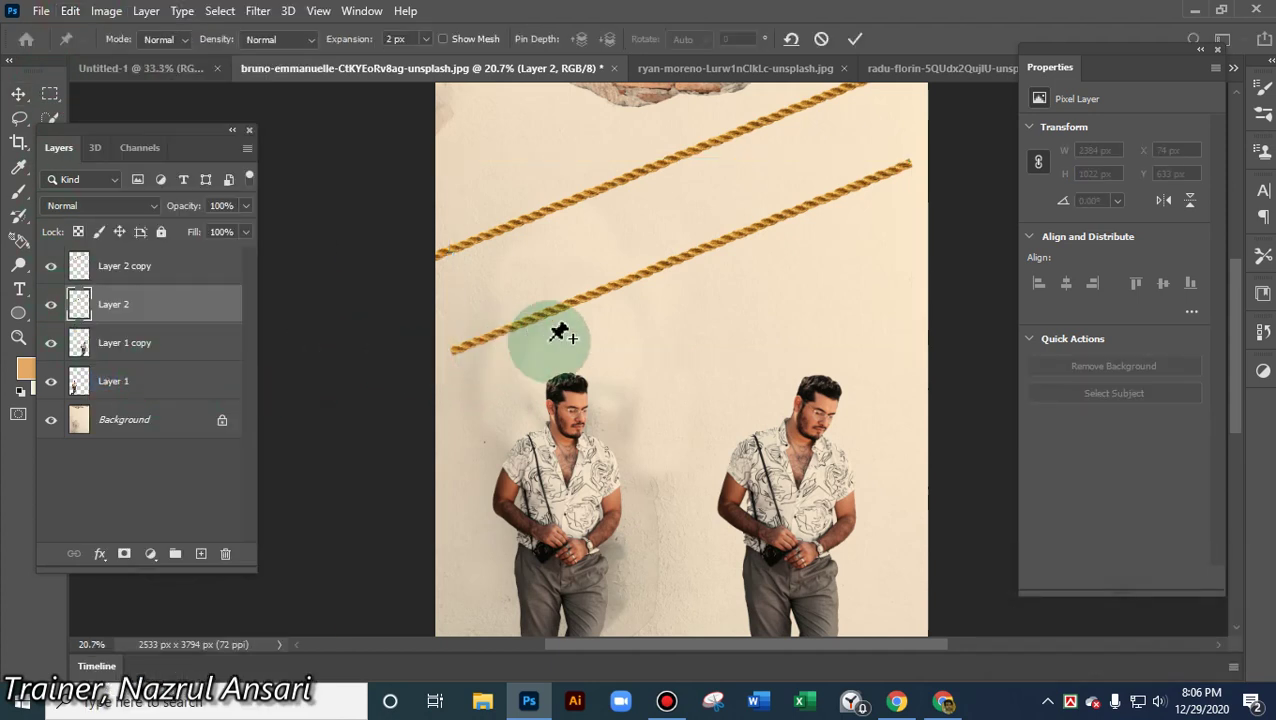
{"action": "left_click", "coordinate": [514, 328]}
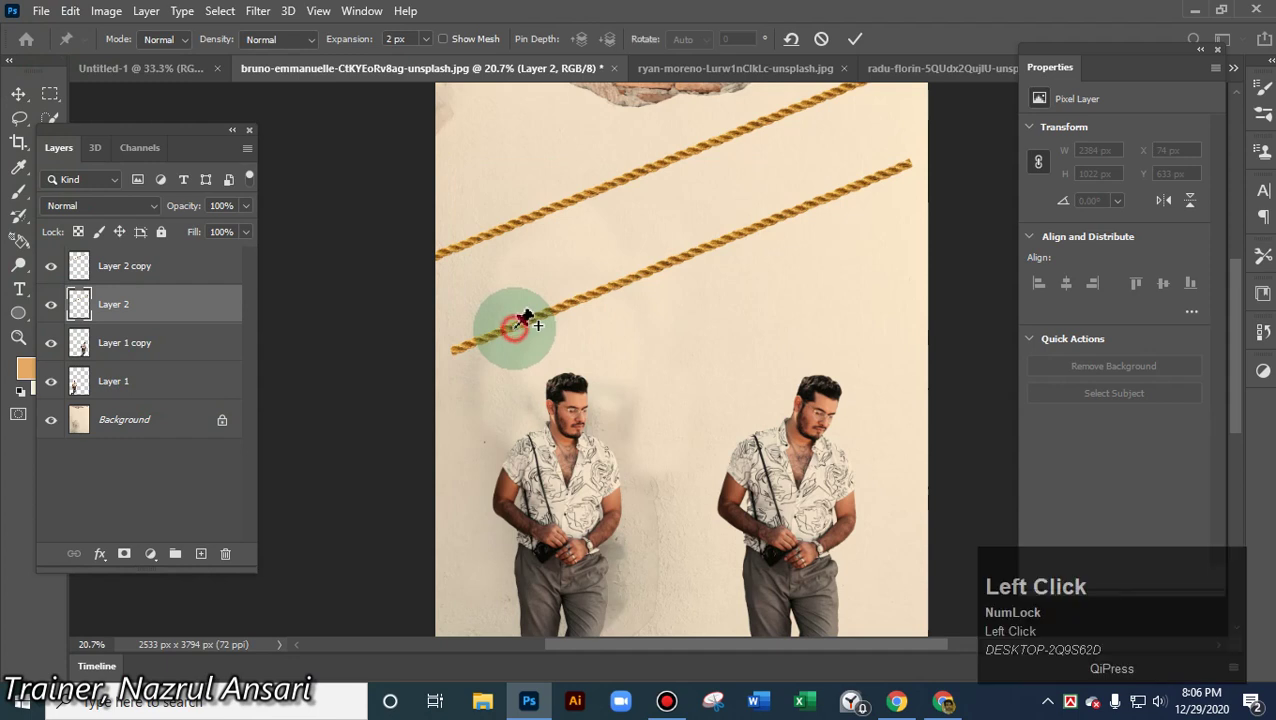
{"action": "mouse_move", "coordinate": [459, 347]}
{"action": "left_mouse_down"}
{"action": "mouse_move", "coordinate": [470, 353]}
{"action": "mouse_move", "coordinate": [456, 327]}
{"action": "mouse_move", "coordinate": [473, 365]}
{"action": "mouse_move", "coordinate": [463, 357]}
{"action": "left_mouse_up"}
{"action": "left_click", "coordinate": [906, 185]}
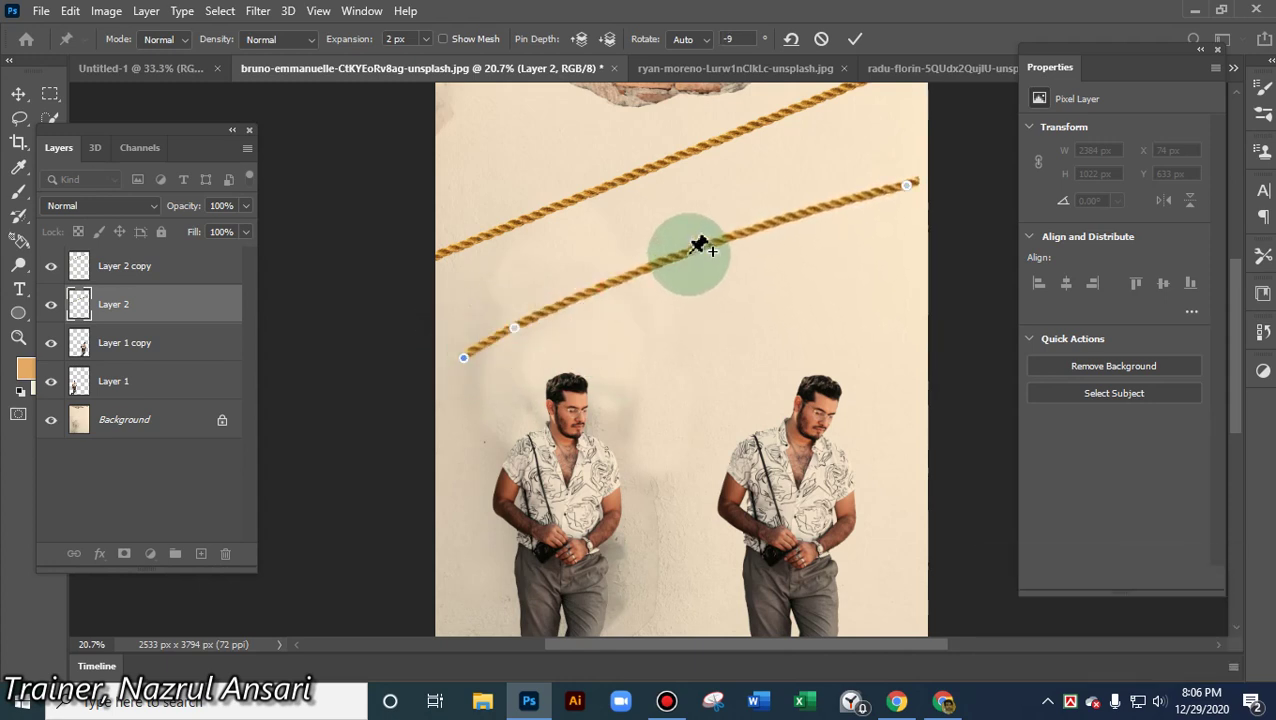
{"action": "left_click", "coordinate": [688, 253]}
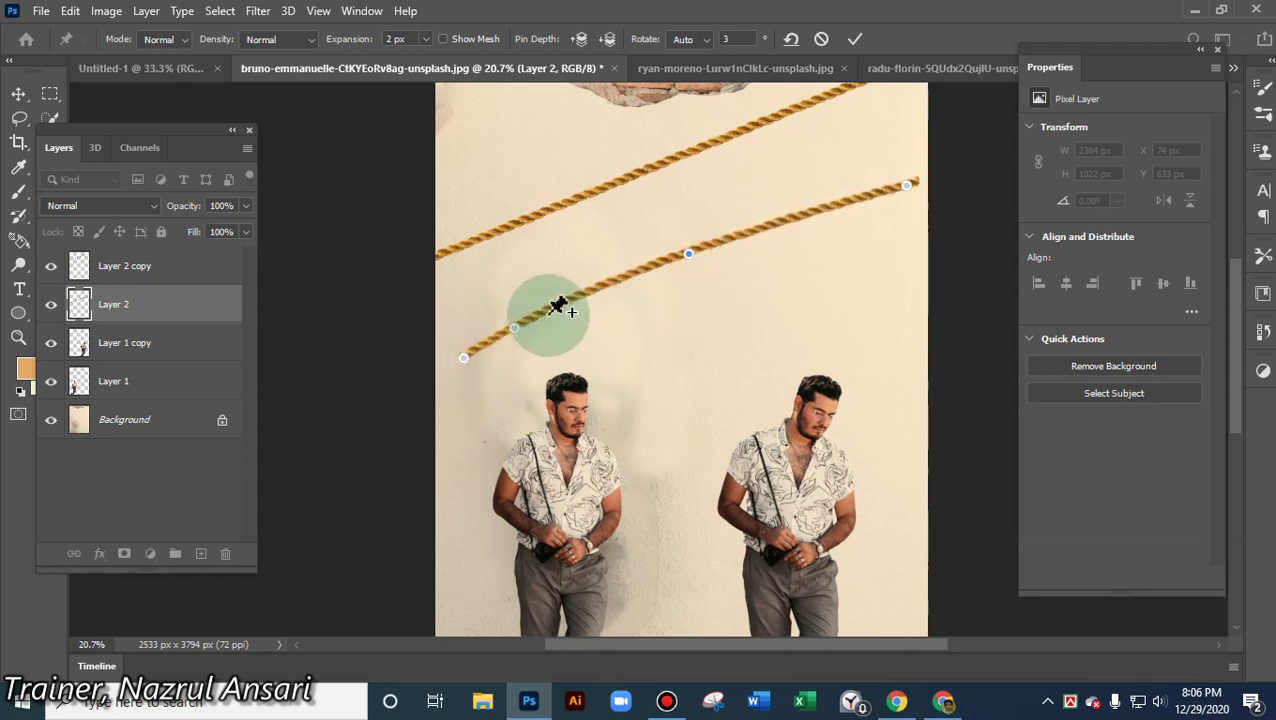
- Add another pin near the rope's left end and curl that end back over the rope into a loop
{"action": "left_click", "coordinate": [534, 316]}
{"action": "left_click_drag", "start_coordinate": [513, 333], "coordinate": [519, 295]}
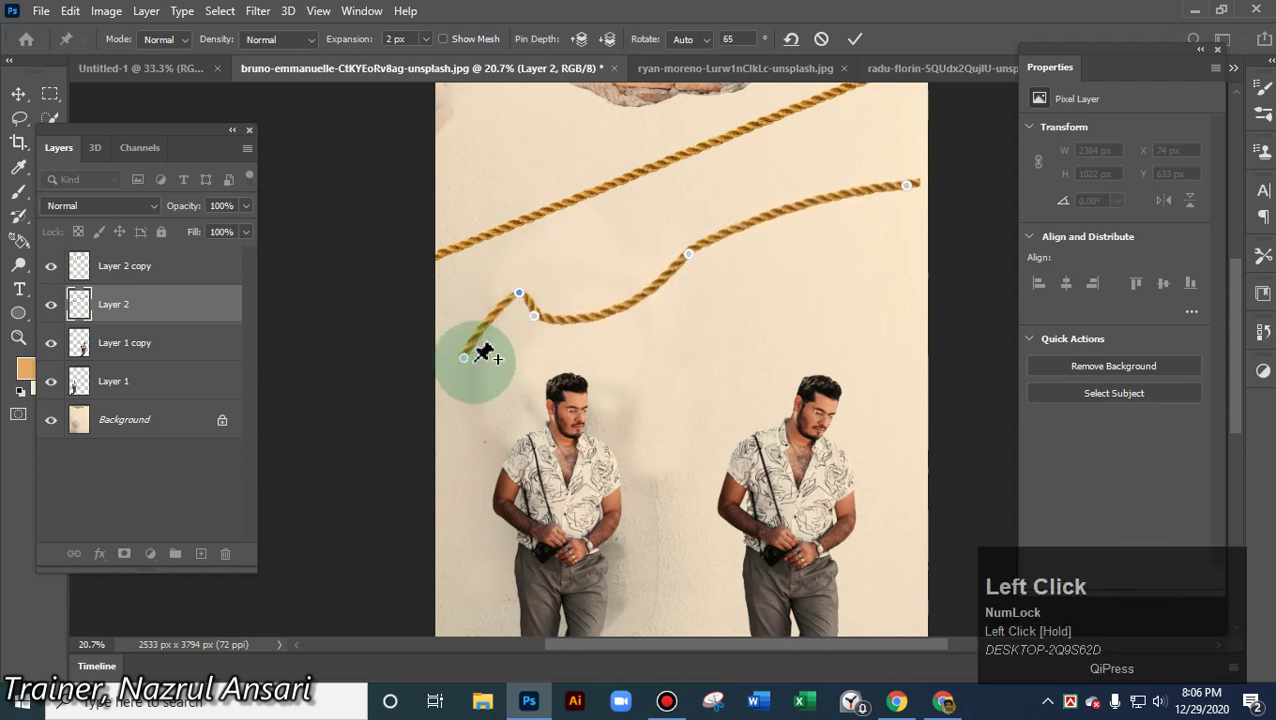
{"action": "left_click_drag", "start_coordinate": [465, 359], "coordinate": [594, 328]}
- Add a pin near the rope's right end and bend that end back inward into a hook
{"action": "left_click", "coordinate": [845, 197]}
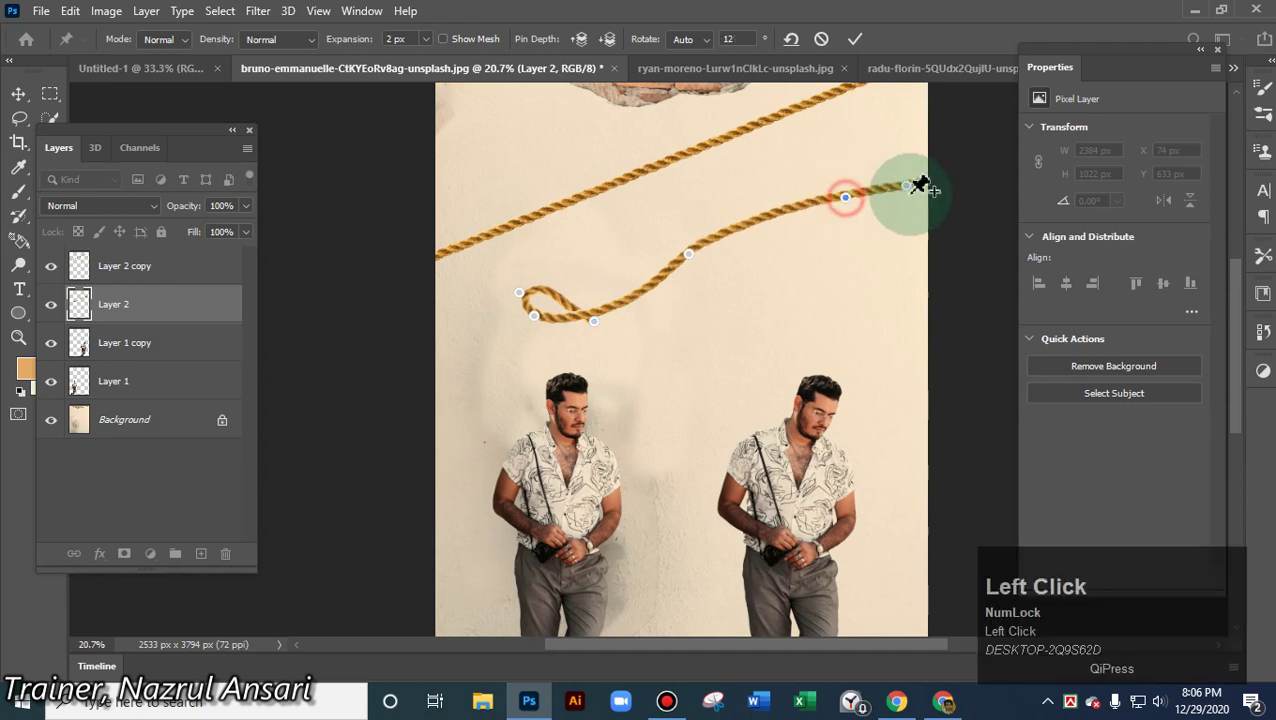
{"action": "left_click_drag", "start_coordinate": [906, 192], "coordinate": [812, 217]}
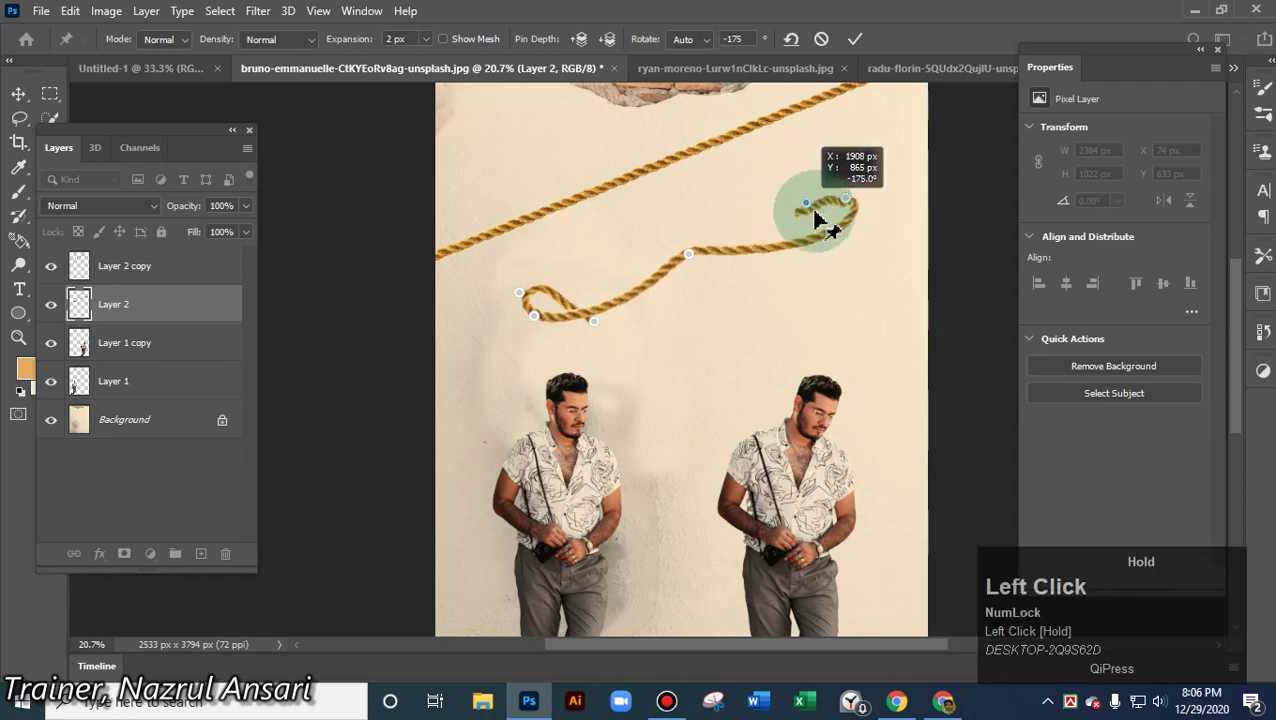
{"action": "left_click_drag", "start_coordinate": [847, 197], "coordinate": [840, 240]}
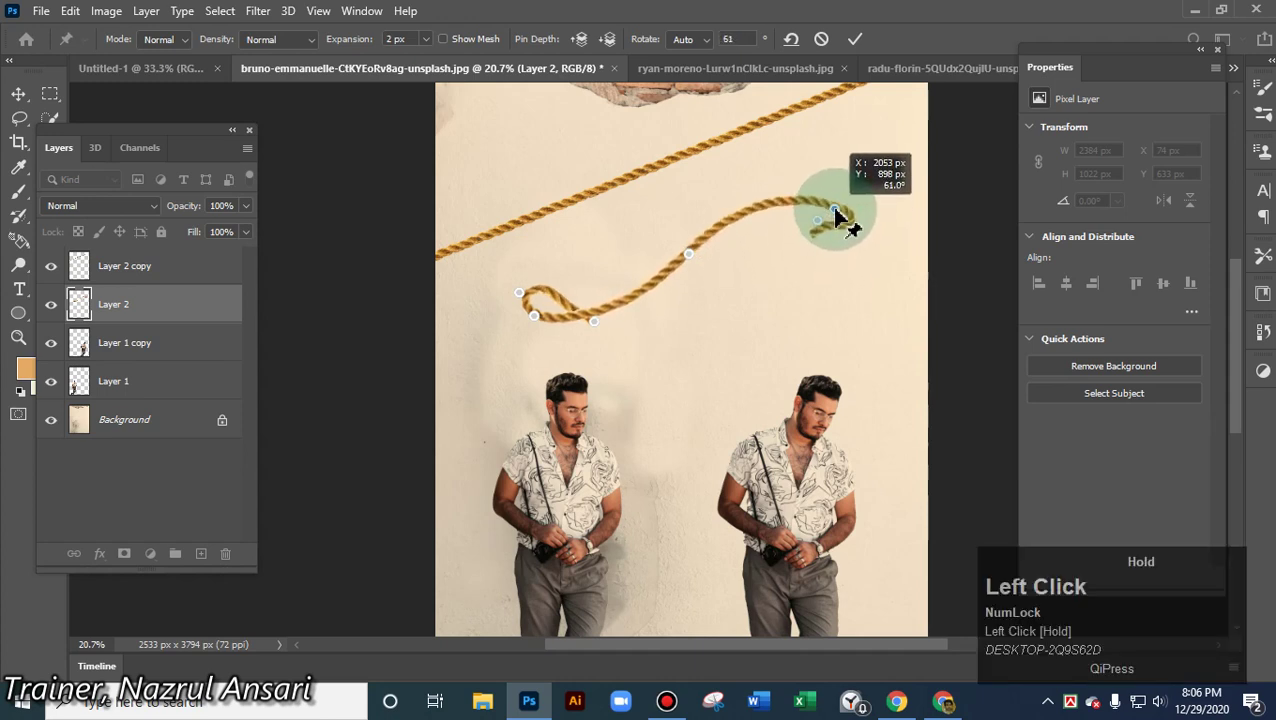
- Add pins around the rope's middle and shift them to bend that section into a tight fold
{"action": "left_click_drag", "start_coordinate": [710, 243], "coordinate": [739, 243]}
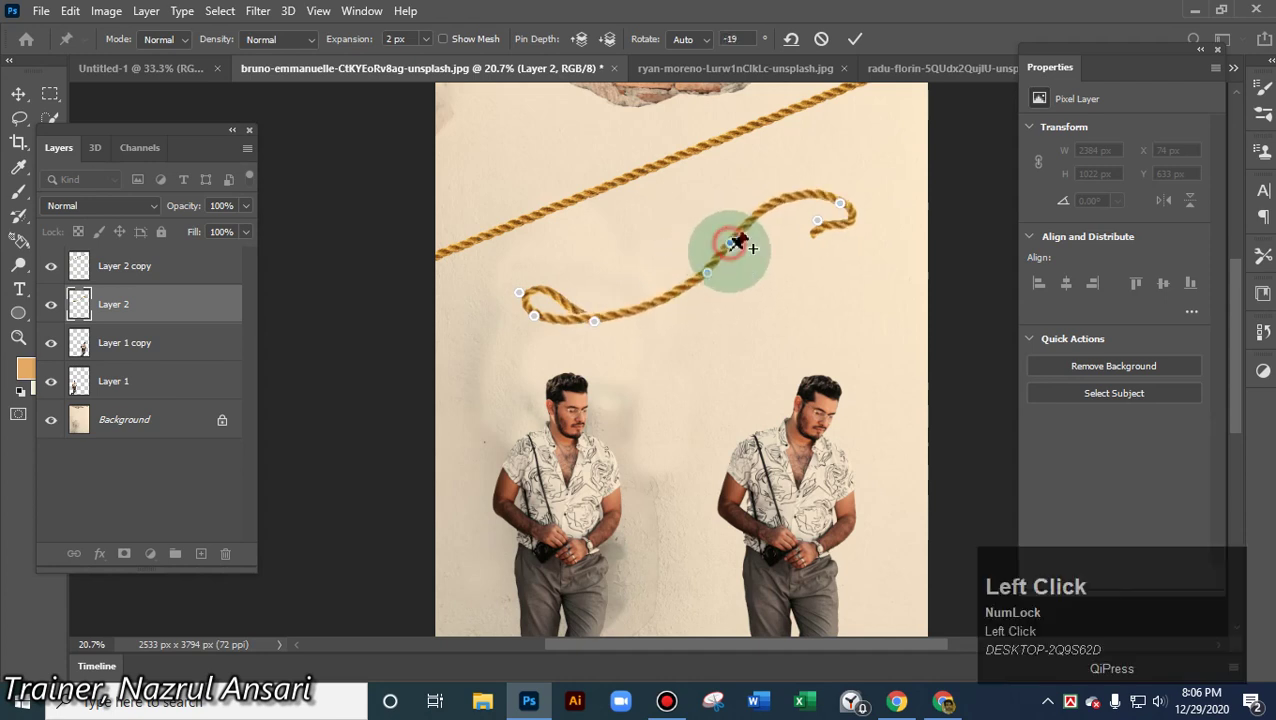
{"action": "left_click", "coordinate": [667, 293]}
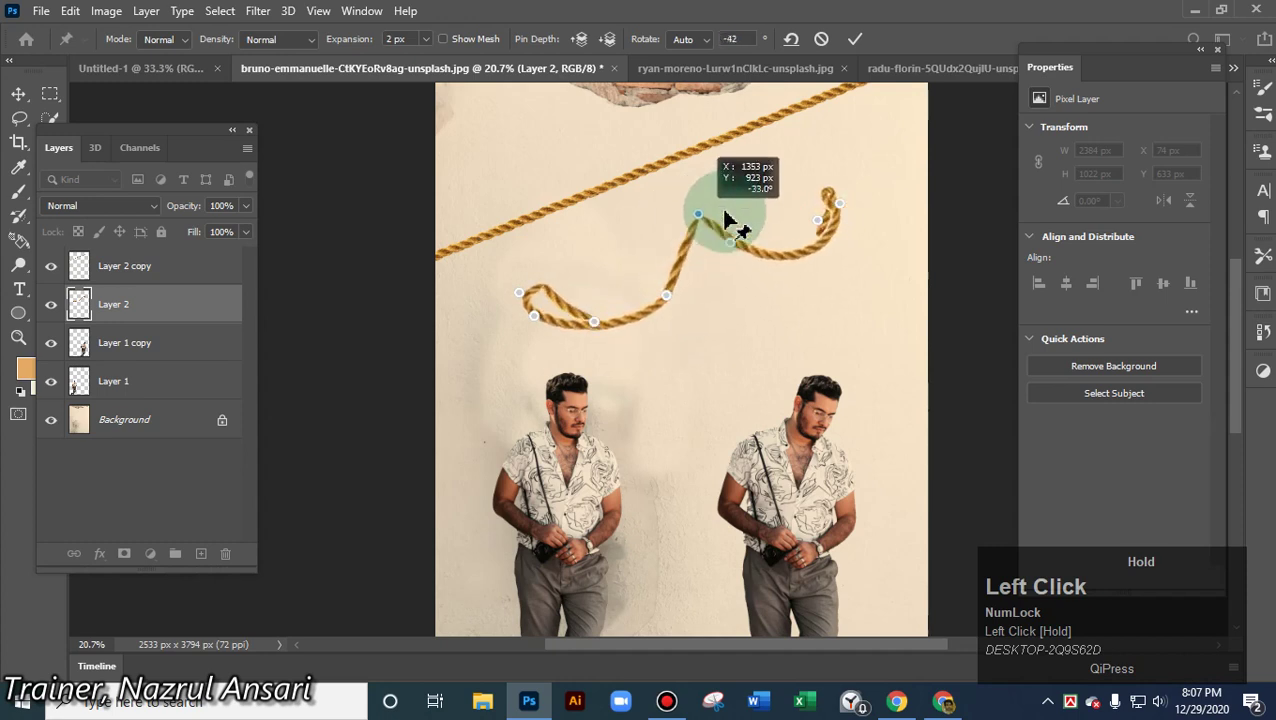
{"action": "left_click_drag", "start_coordinate": [772, 267], "coordinate": [682, 288]}
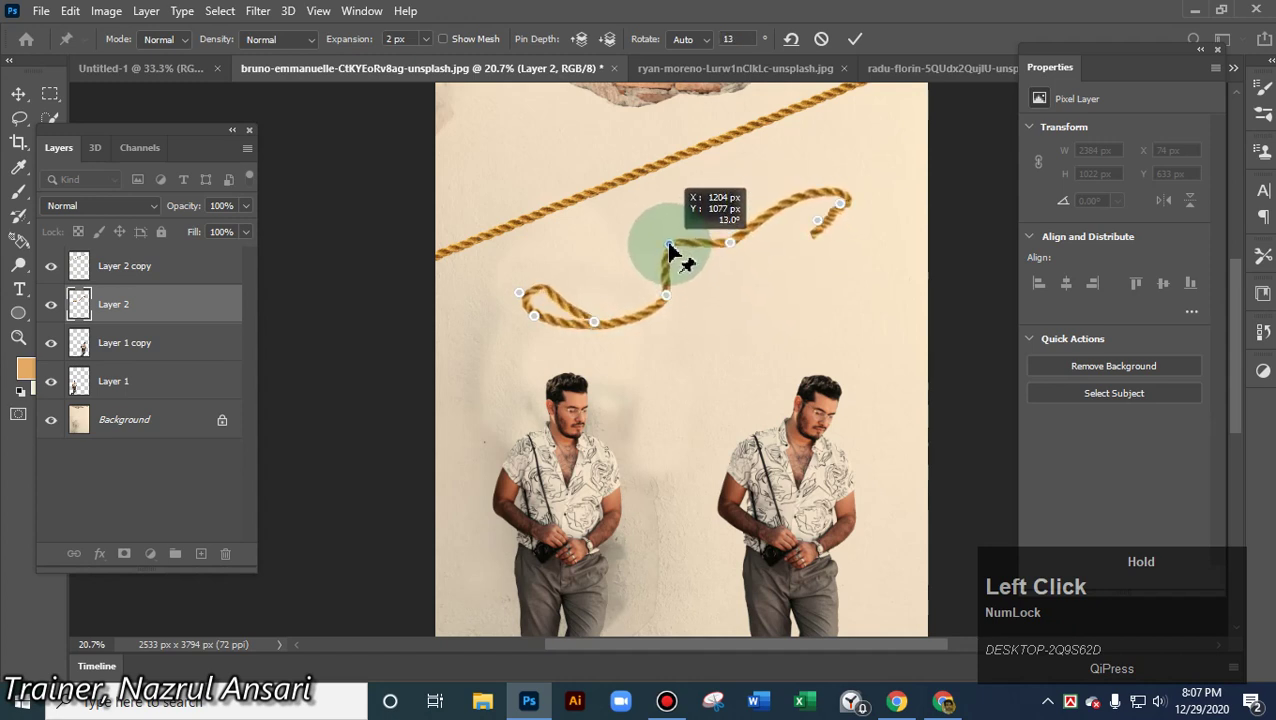
{"action": "left_click_drag", "start_coordinate": [672, 295], "coordinate": [679, 298]}
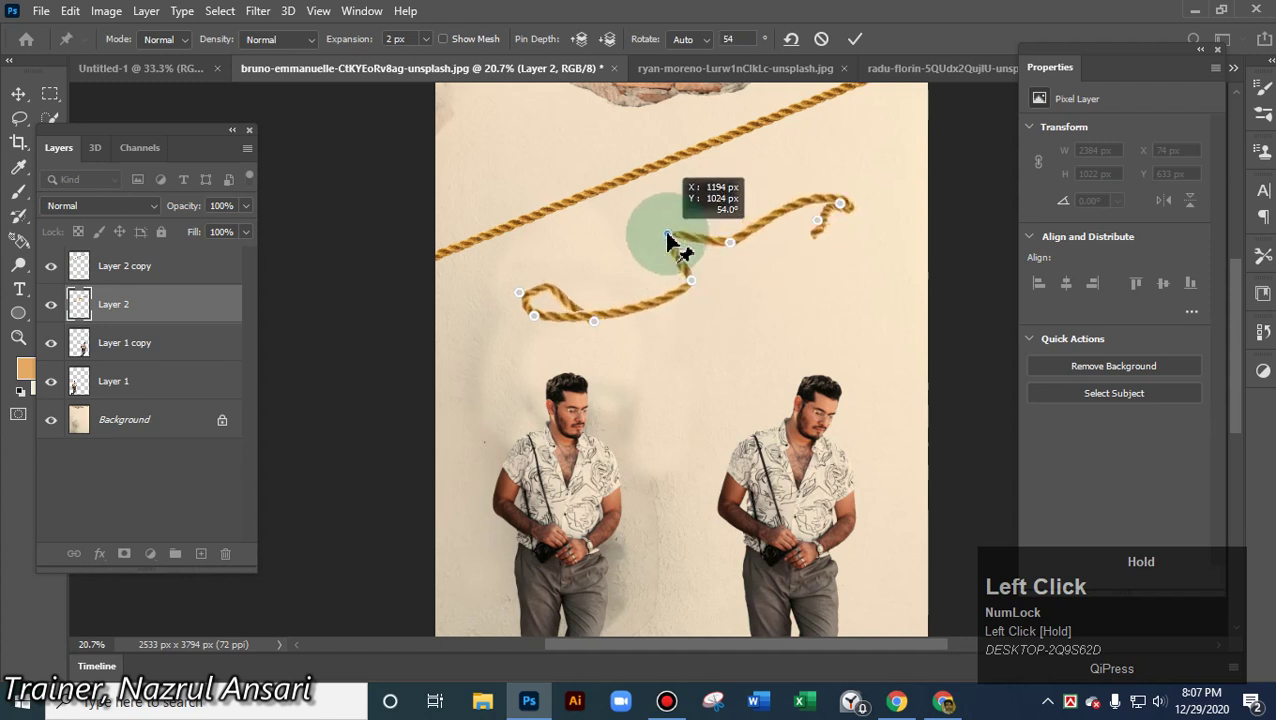
{"action": "left_click_drag", "start_coordinate": [628, 291], "coordinate": [653, 318]}
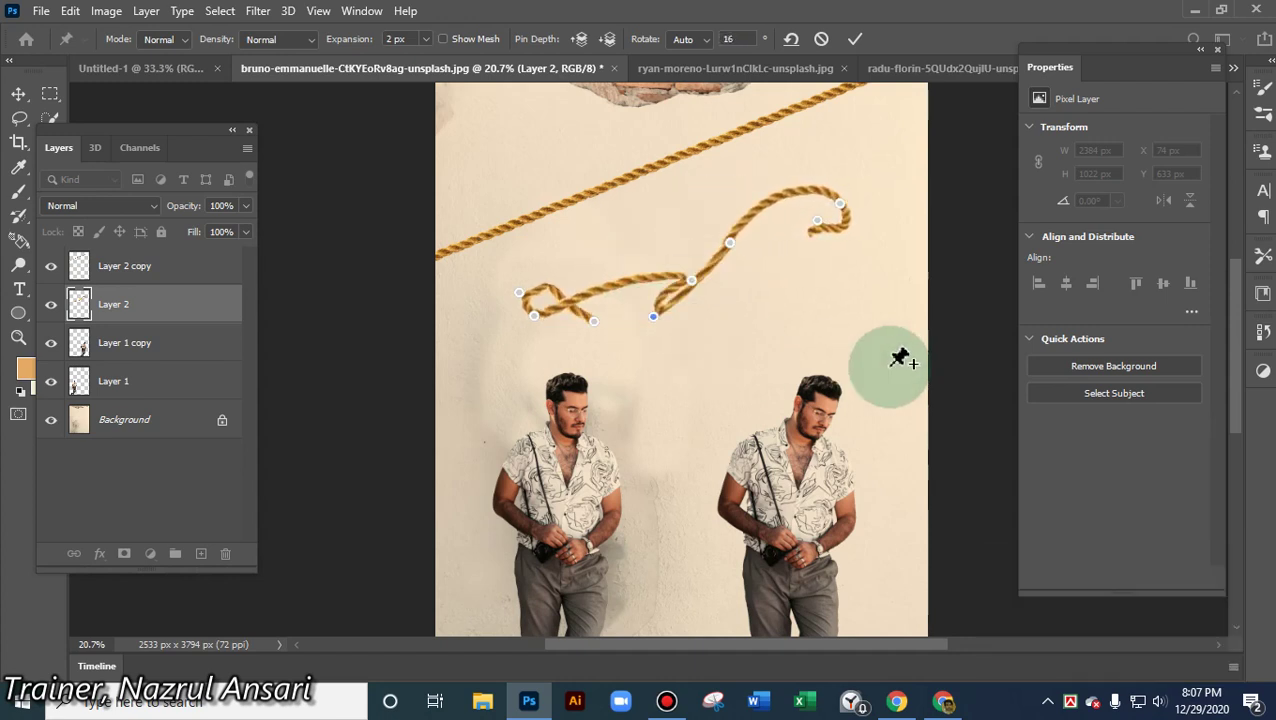
- Pull the middle fold open and reshape the left loop into a rounder ring with its end hanging below the rope
{"action": "scroll", "coordinate": [728, 308], "scroll_direction": "up", "scroll_amount": 4, "text": "alt"}
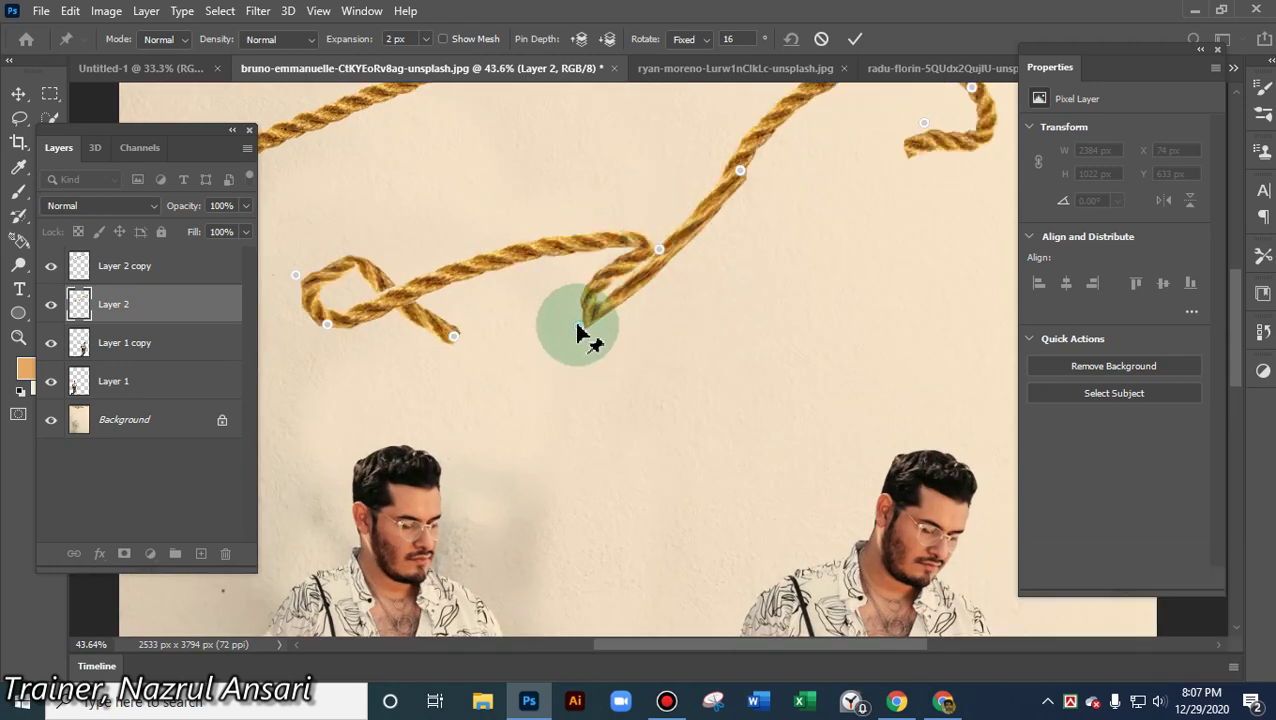
{"action": "left_click_drag", "start_coordinate": [580, 330], "coordinate": [705, 250]}
{"action": "left_click_drag", "start_coordinate": [453, 341], "coordinate": [457, 372]}
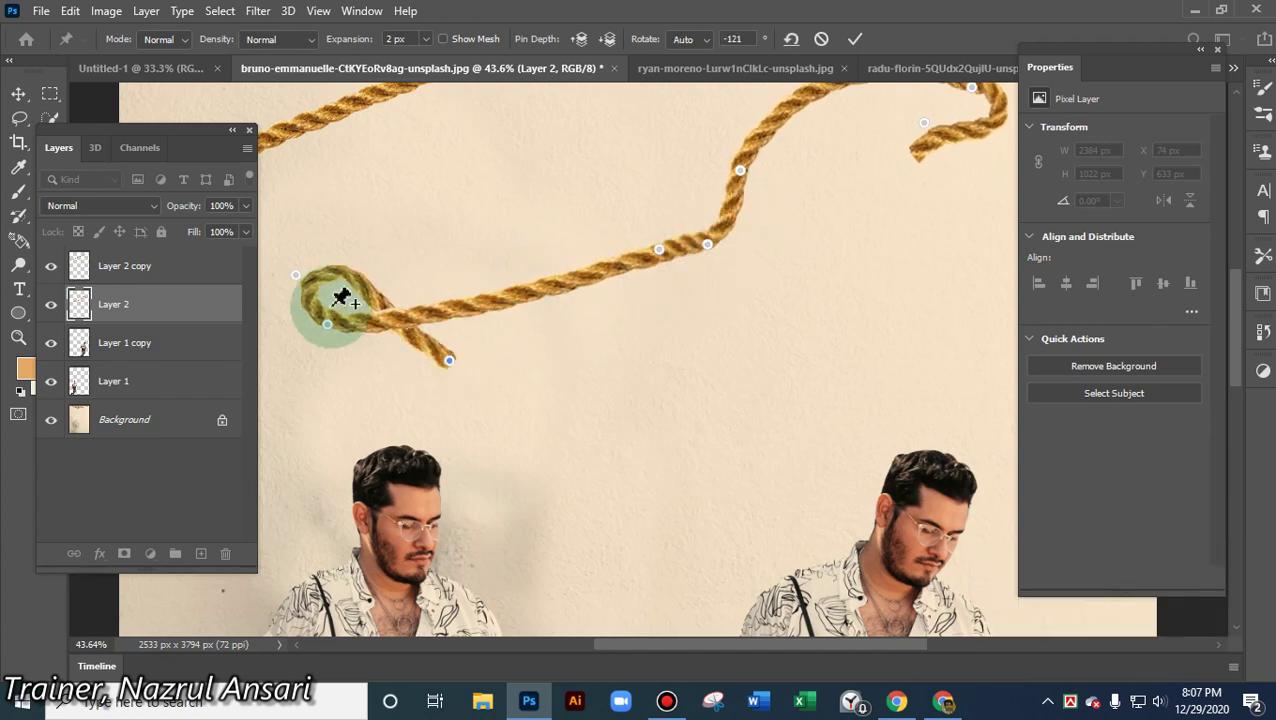
{"action": "left_click_drag", "start_coordinate": [297, 283], "coordinate": [474, 376]}
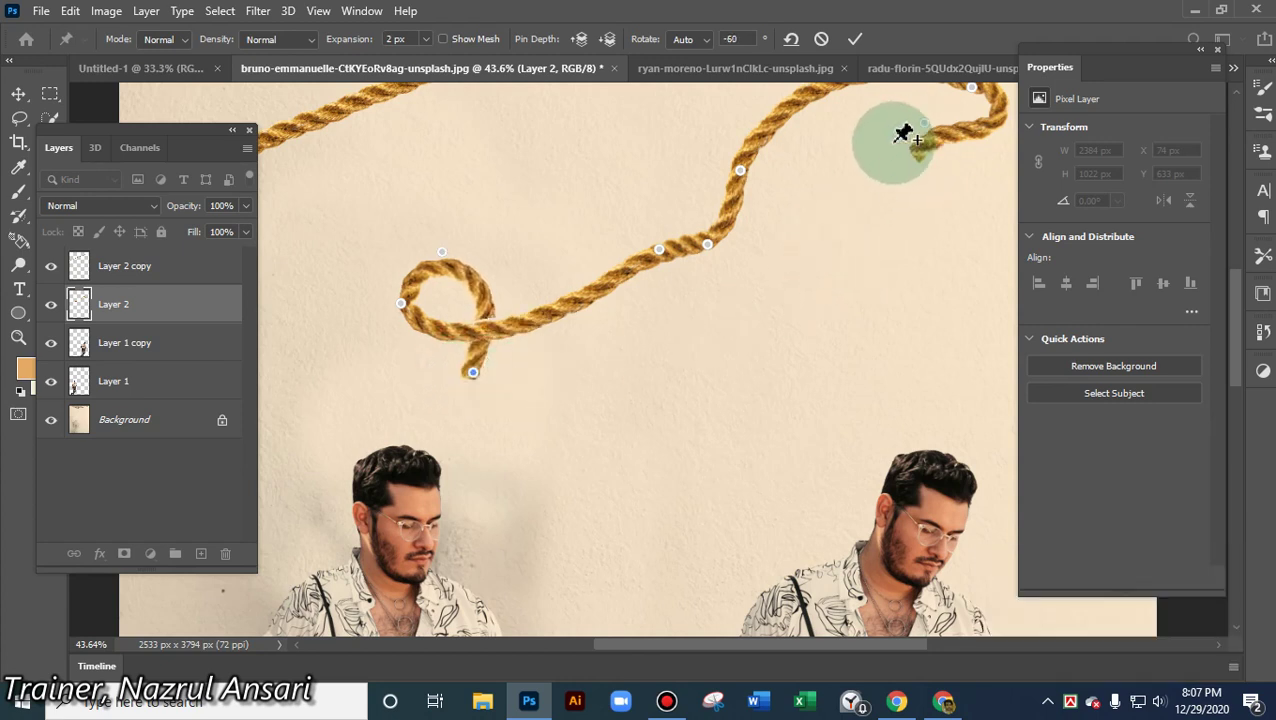
- Remove the three pins shaping the right part of the rope to release its curve and hooked end
{"action": "left_click", "coordinate": [742, 172], "text": "alt"}
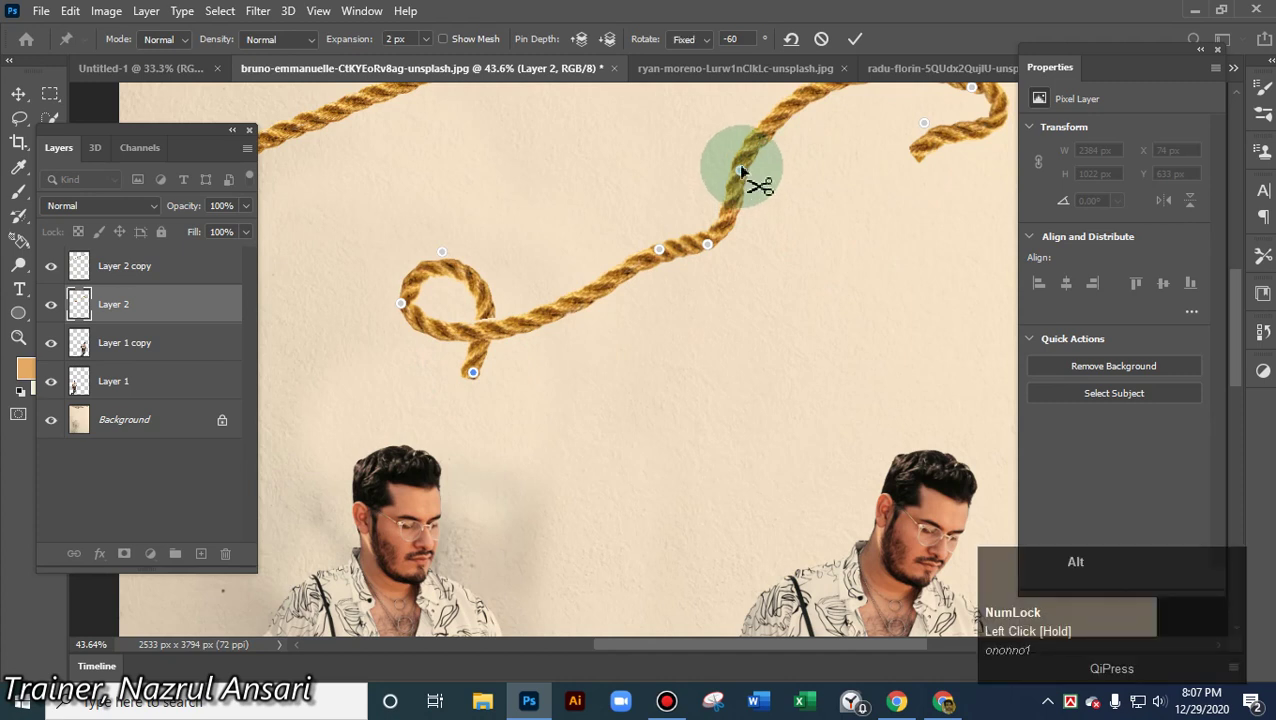
{"action": "left_click", "coordinate": [924, 122], "text": "alt"}
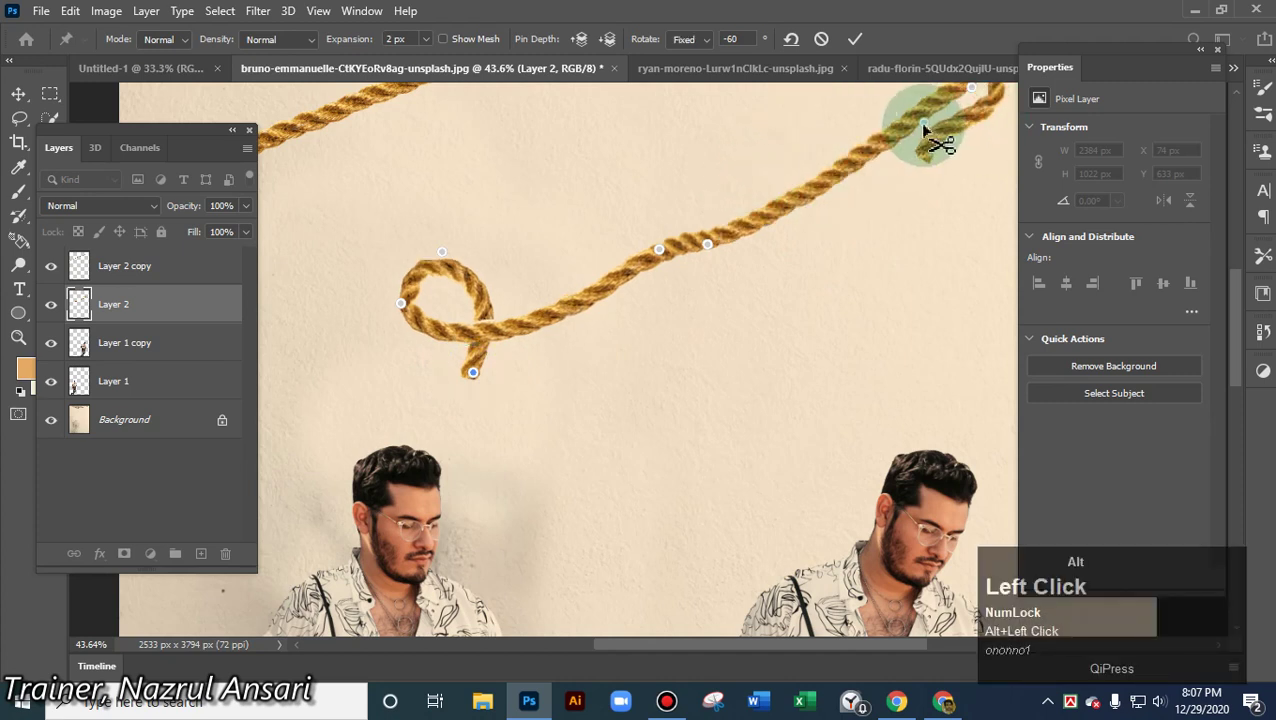
{"action": "left_click", "coordinate": [975, 90], "text": "alt"}
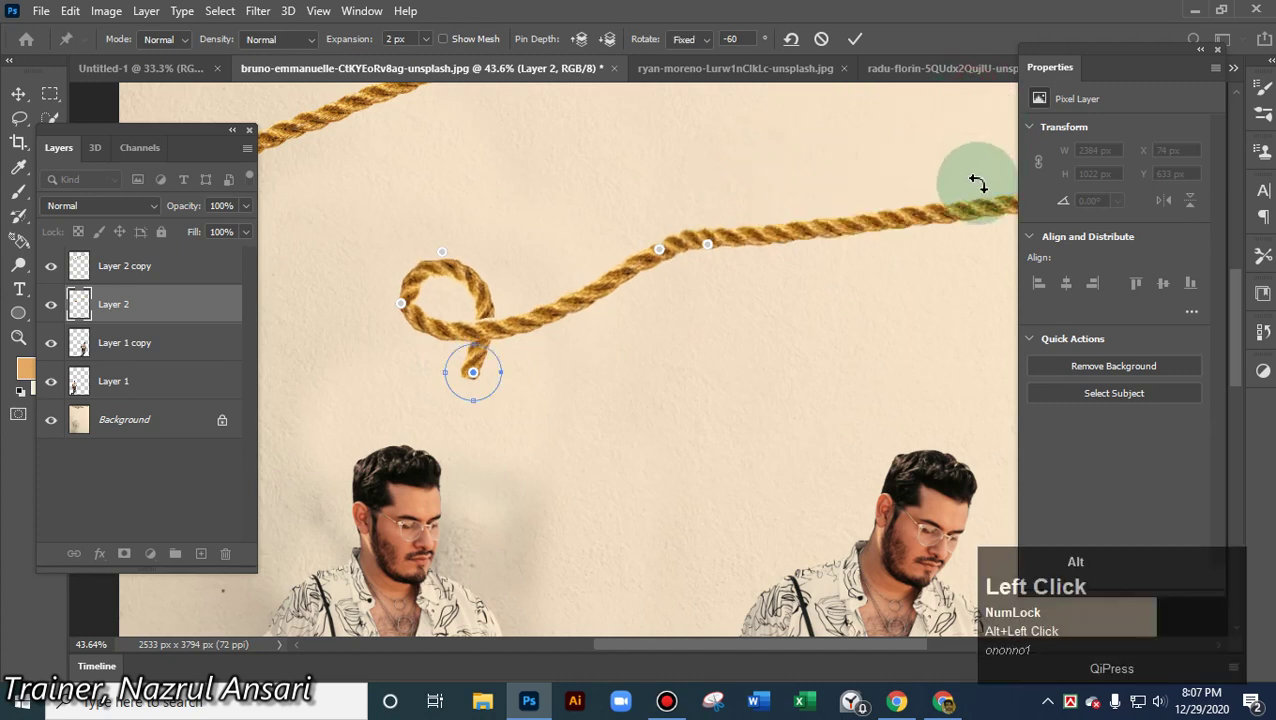
- Pin the rope's right end, bend it back beneath the rope toward the left loop, and remove a middle pin
{"action": "scroll", "coordinate": [840, 228], "scroll_direction": "down", "scroll_amount": 1}
{"action": "scroll", "coordinate": [840, 228], "scroll_direction": "down", "scroll_amount": 4}
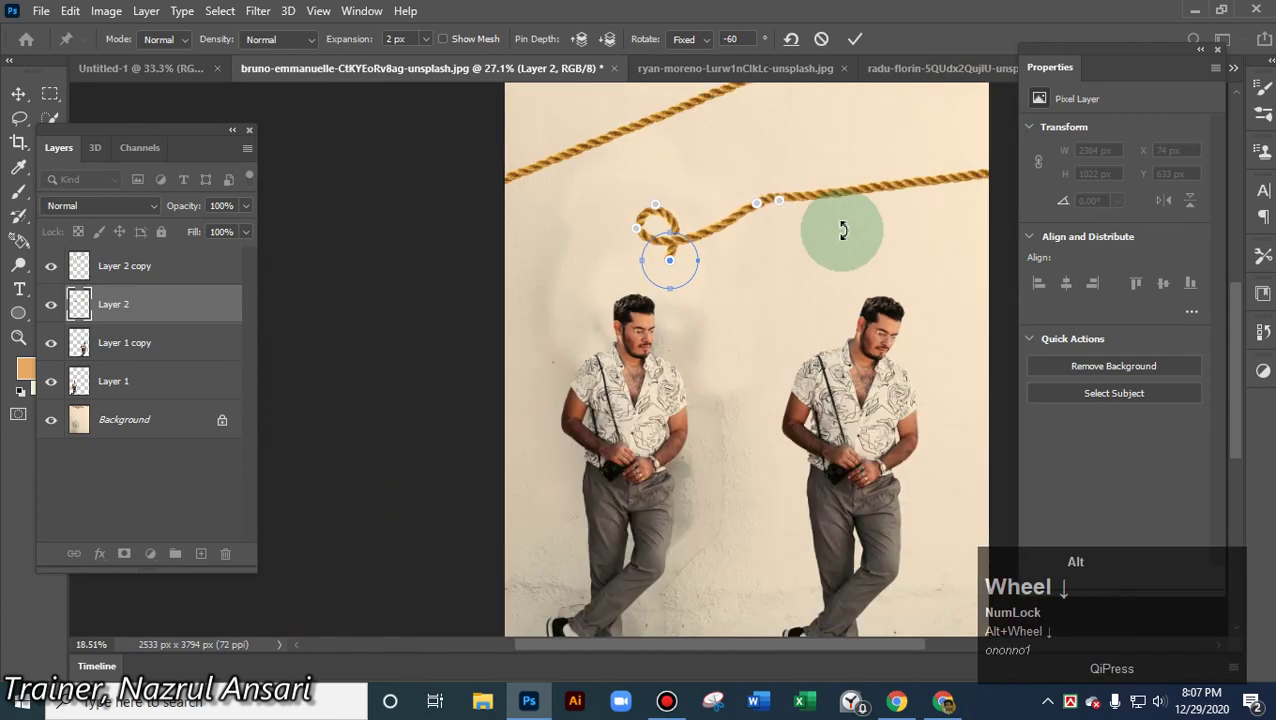
{"action": "left_click", "coordinate": [955, 182]}
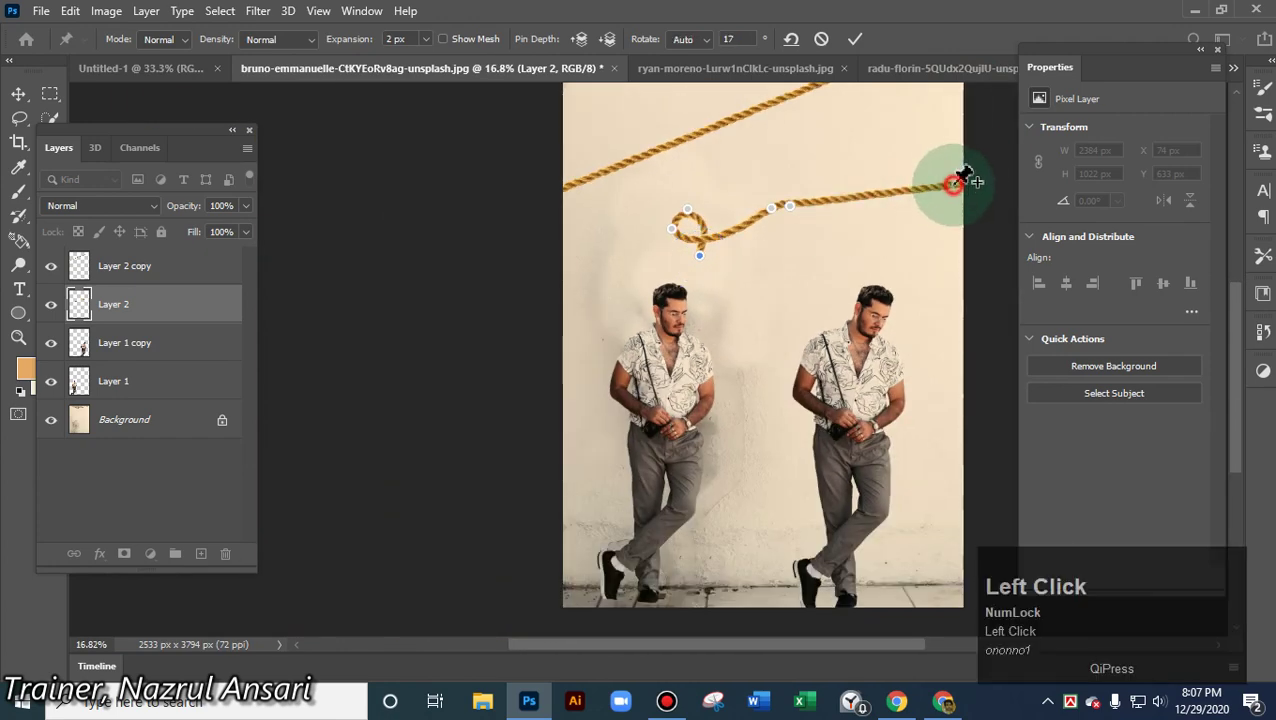
{"action": "left_click_drag", "start_coordinate": [955, 185], "coordinate": [795, 218]}
{"action": "key", "text": "alt"}
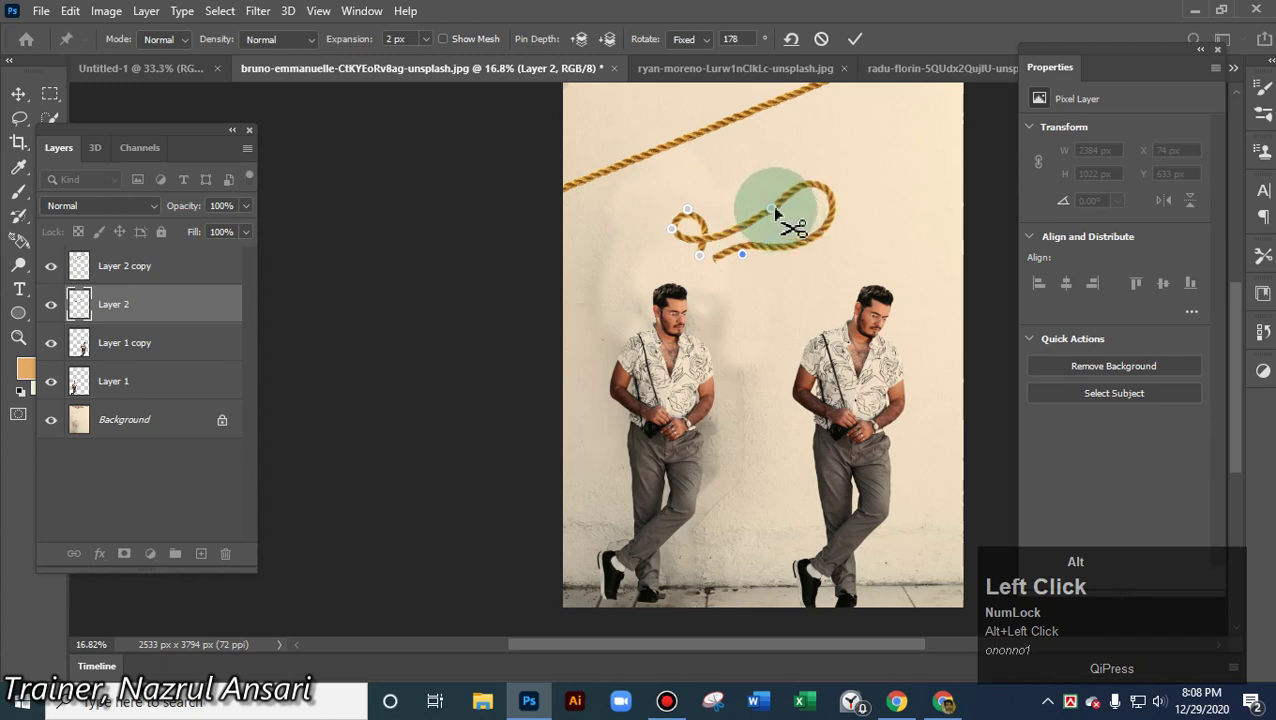
- Move the rope's free right end above the left loop and shift the loop's hanging end slightly lower
{"action": "left_click_drag", "start_coordinate": [743, 258], "coordinate": [733, 222]}
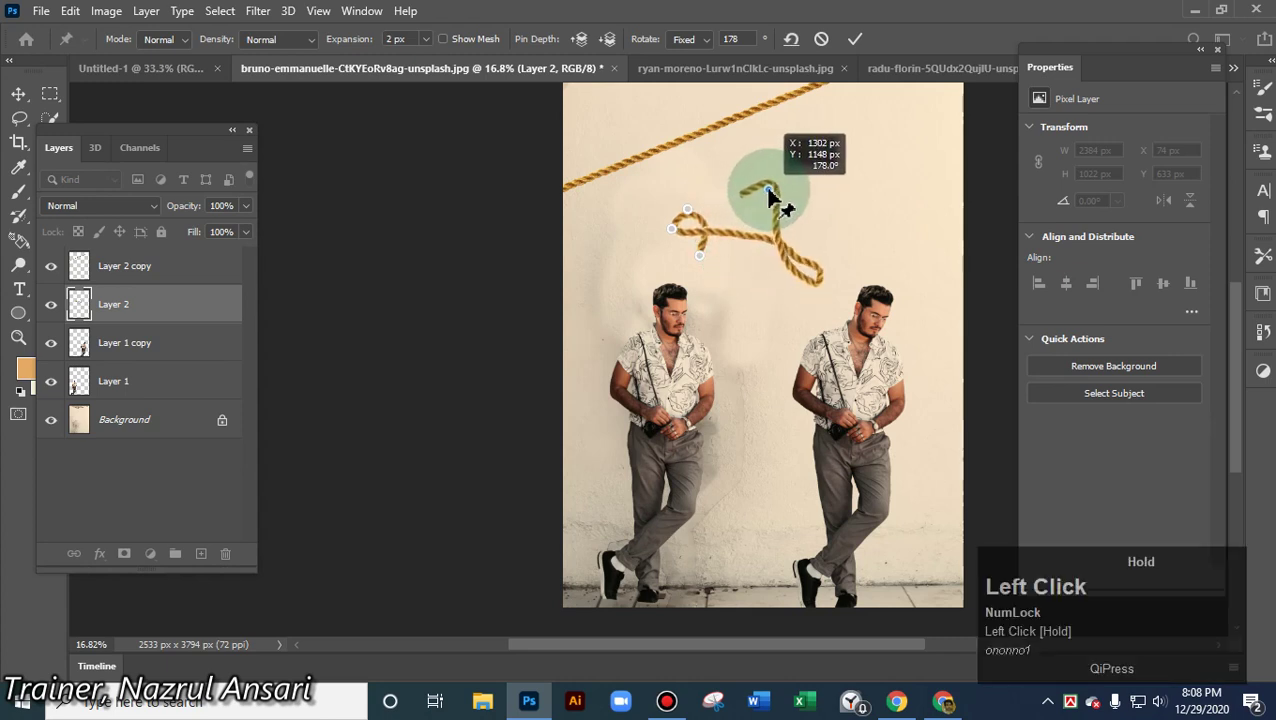
{"action": "left_click_drag", "start_coordinate": [752, 186], "coordinate": [768, 188]}
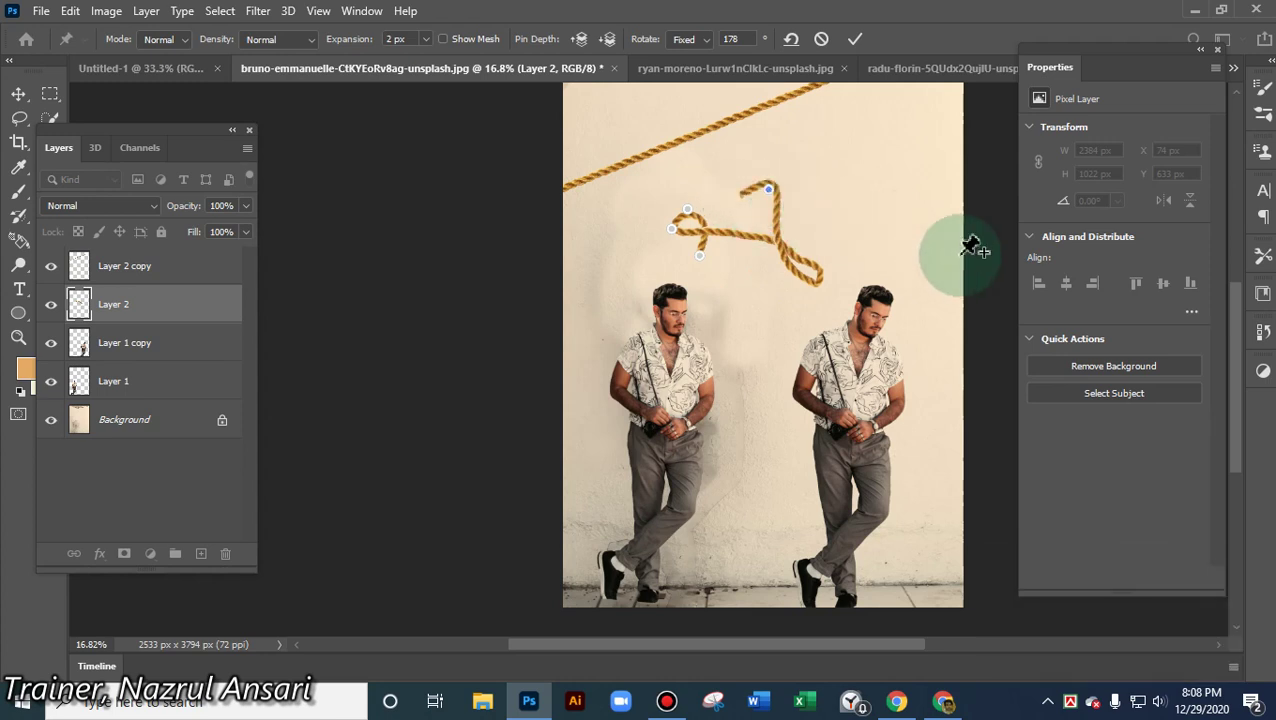
{"action": "left_click", "coordinate": [772, 190]}
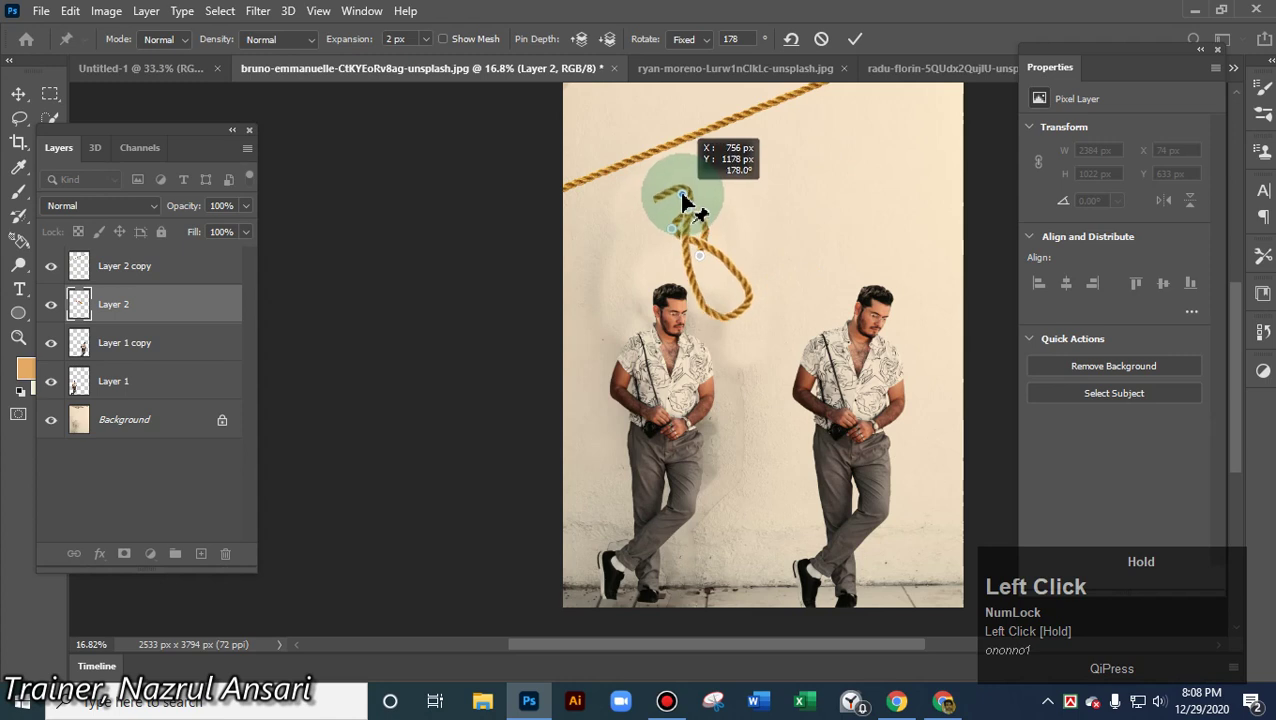
{"action": "left_click_drag", "start_coordinate": [735, 244], "coordinate": [704, 267]}
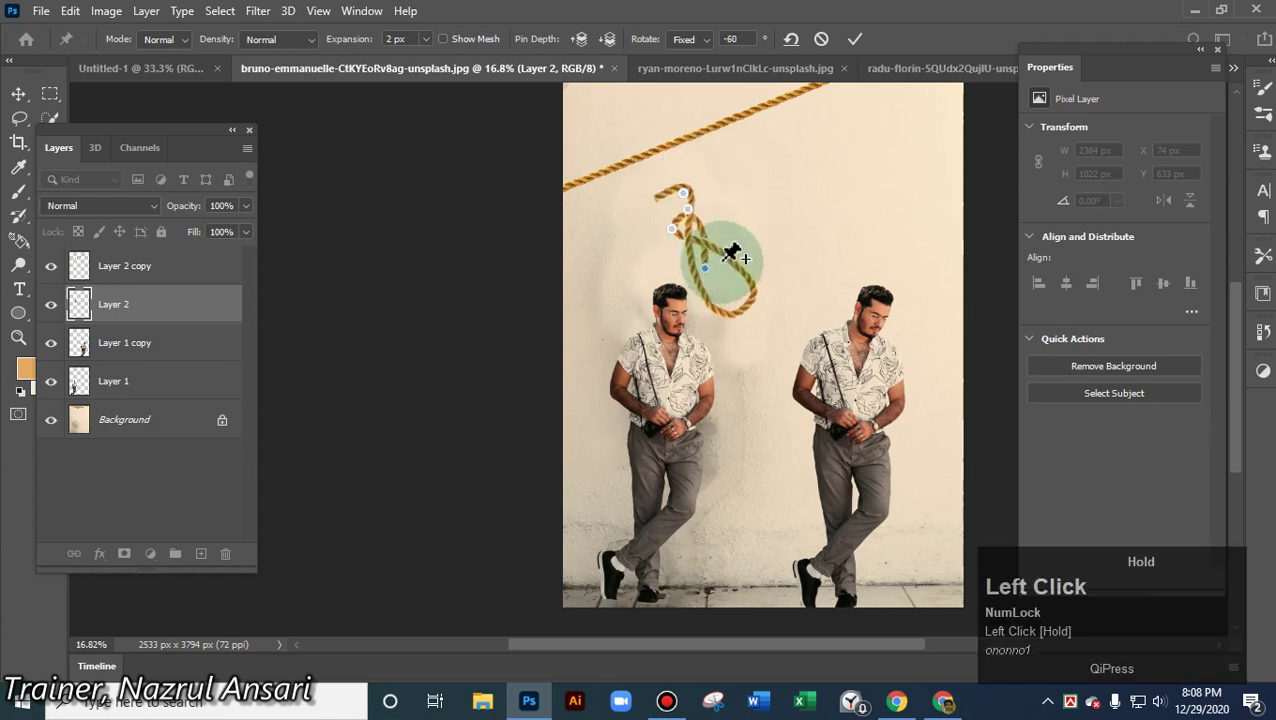
- Add a pin on the rope near the small loop and pull the free end down and across to form overlapping loops
{"action": "scroll", "coordinate": [650, 228], "scroll_direction": "up", "scroll_amount": 6, "text": "alt"}
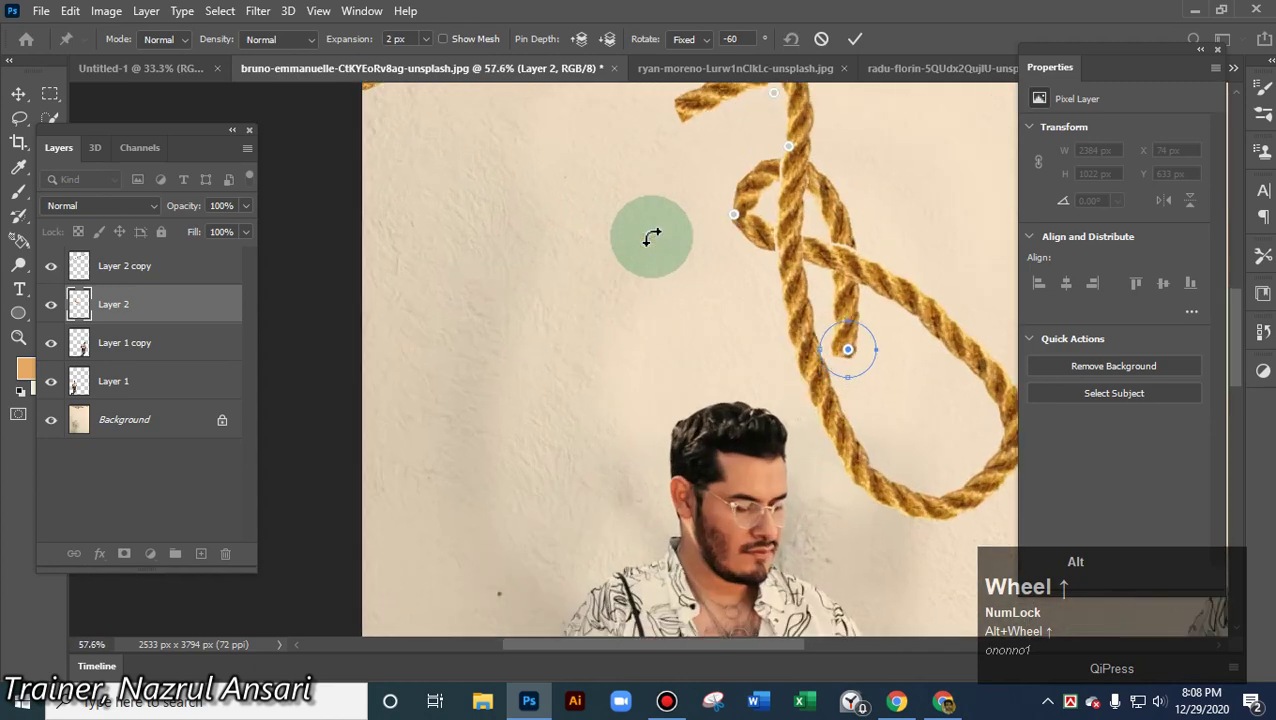
{"action": "scroll", "coordinate": [650, 240], "scroll_direction": "down", "scroll_amount": 2, "text": "alt"}
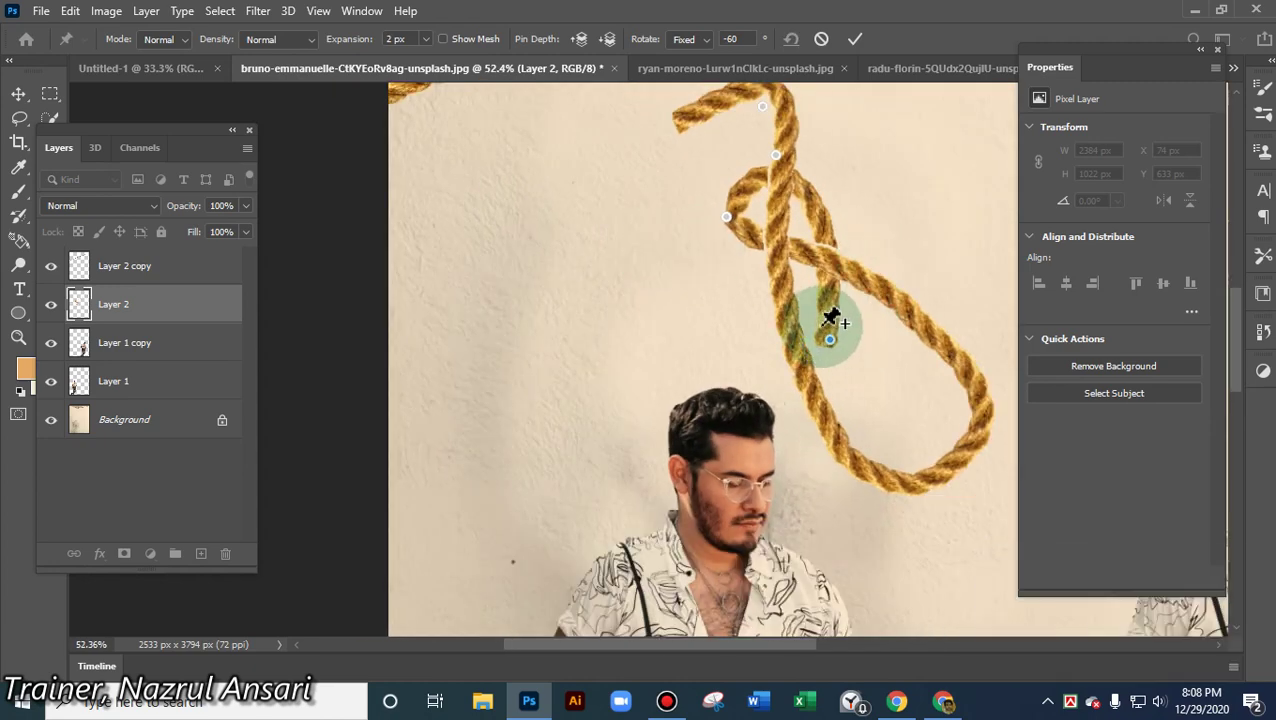
{"action": "key", "text": "alt"}
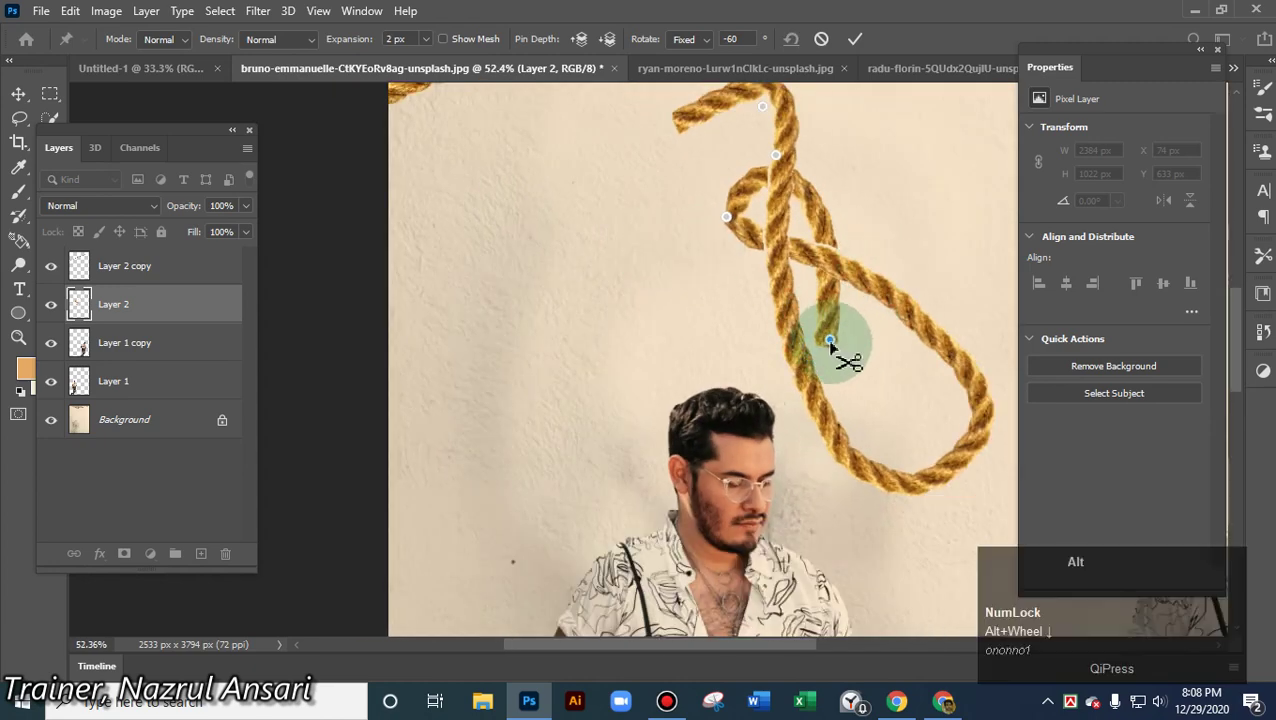
{"action": "left_click_drag", "start_coordinate": [838, 322], "coordinate": [958, 325]}
{"action": "left_click_drag", "start_coordinate": [836, 365], "coordinate": [812, 183]}
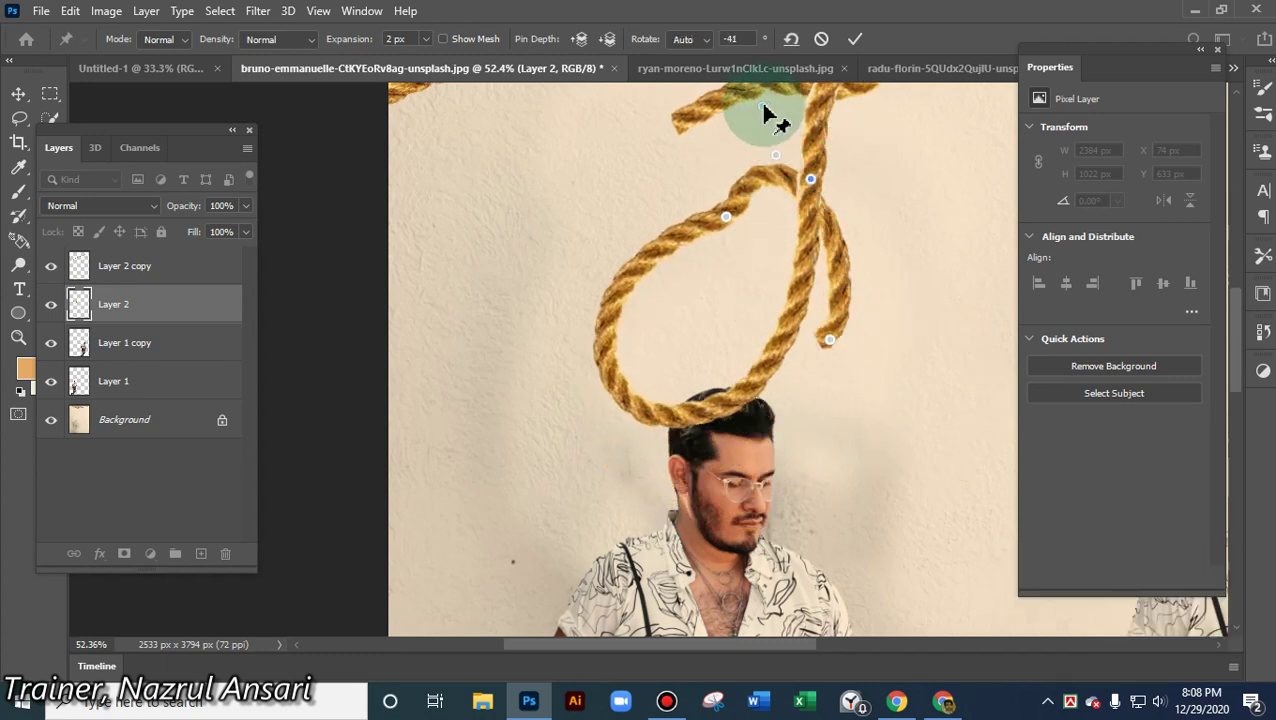
{"action": "left_click_drag", "start_coordinate": [769, 120], "coordinate": [736, 281]}
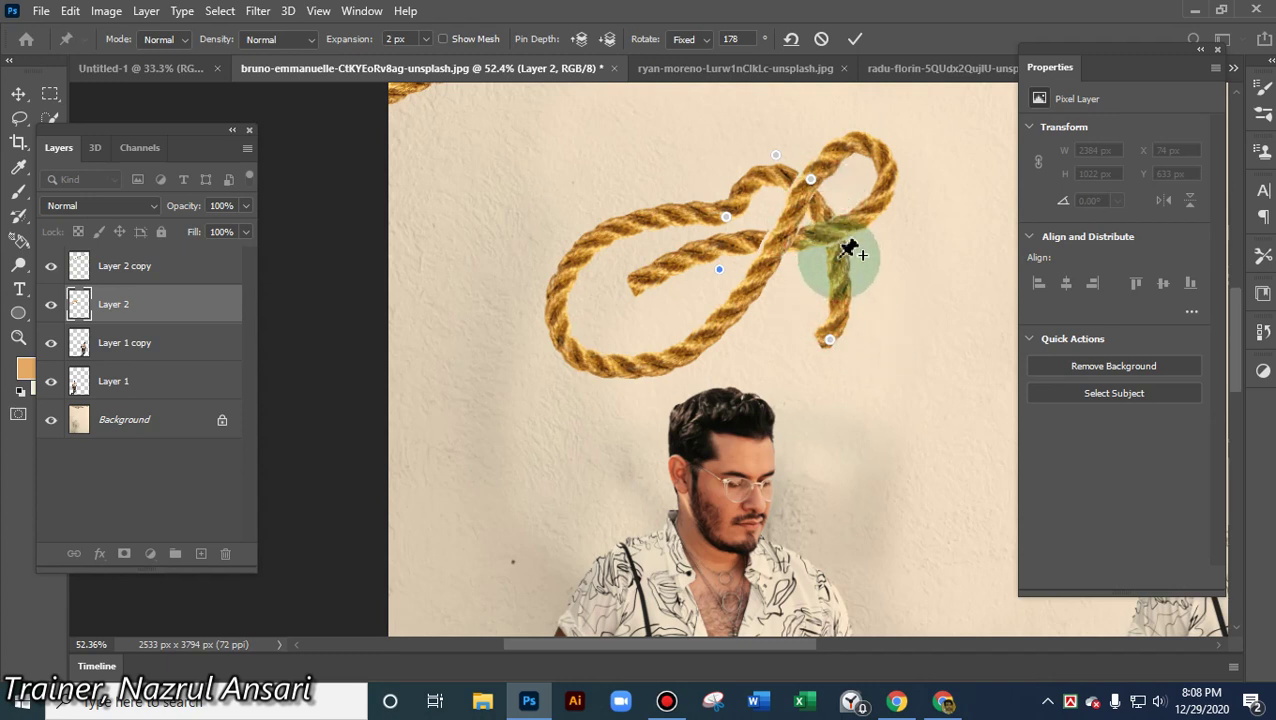
{"action": "left_click_drag", "start_coordinate": [721, 271], "coordinate": [720, 281]}
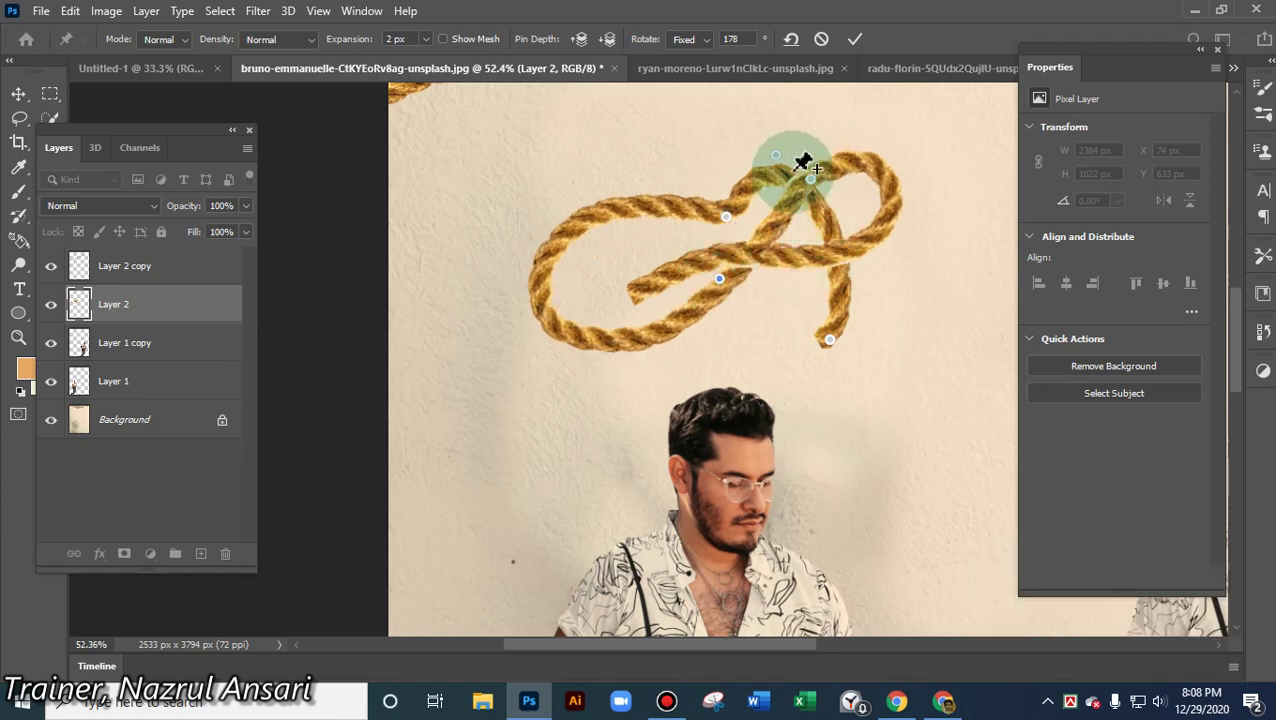
- Add a pin on the hanging strand between the upper and lower rope crossings
{"action": "scroll", "coordinate": [831, 188], "scroll_direction": "up", "scroll_amount": 3, "text": "alt"}
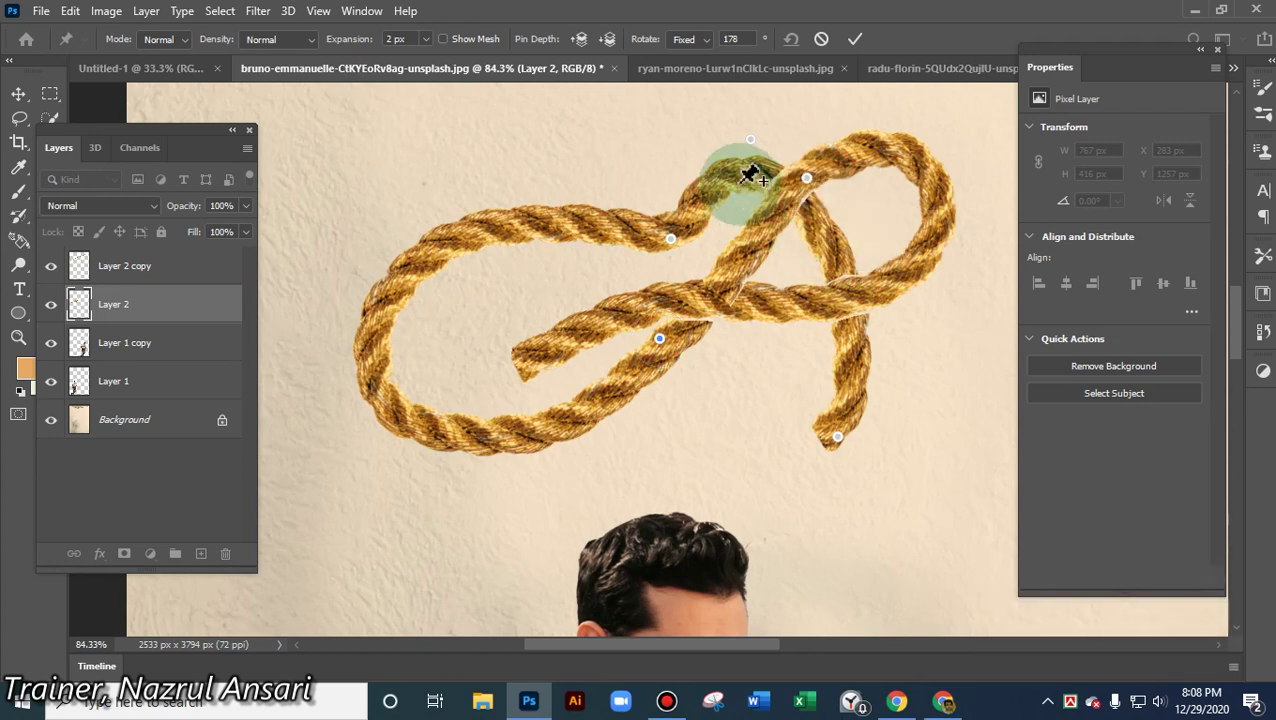
{"action": "left_click_drag", "start_coordinate": [750, 175], "coordinate": [810, 185]}
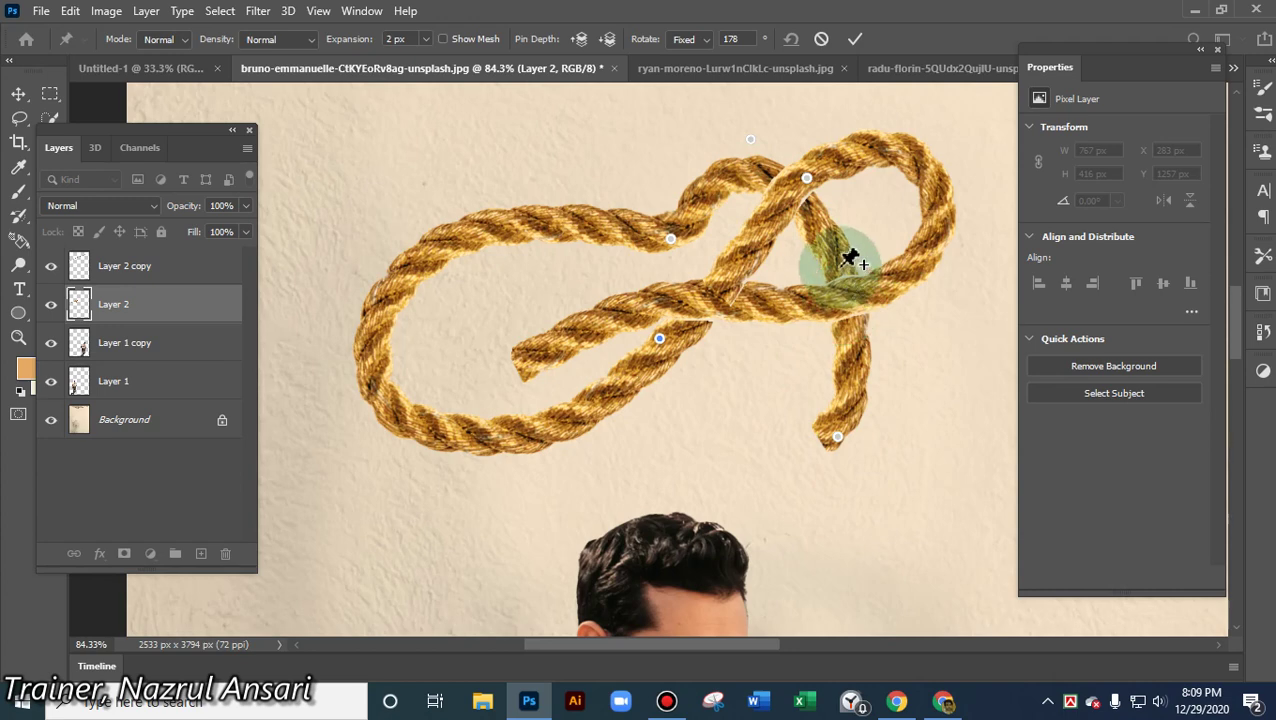
{"action": "left_click", "coordinate": [765, 163]}
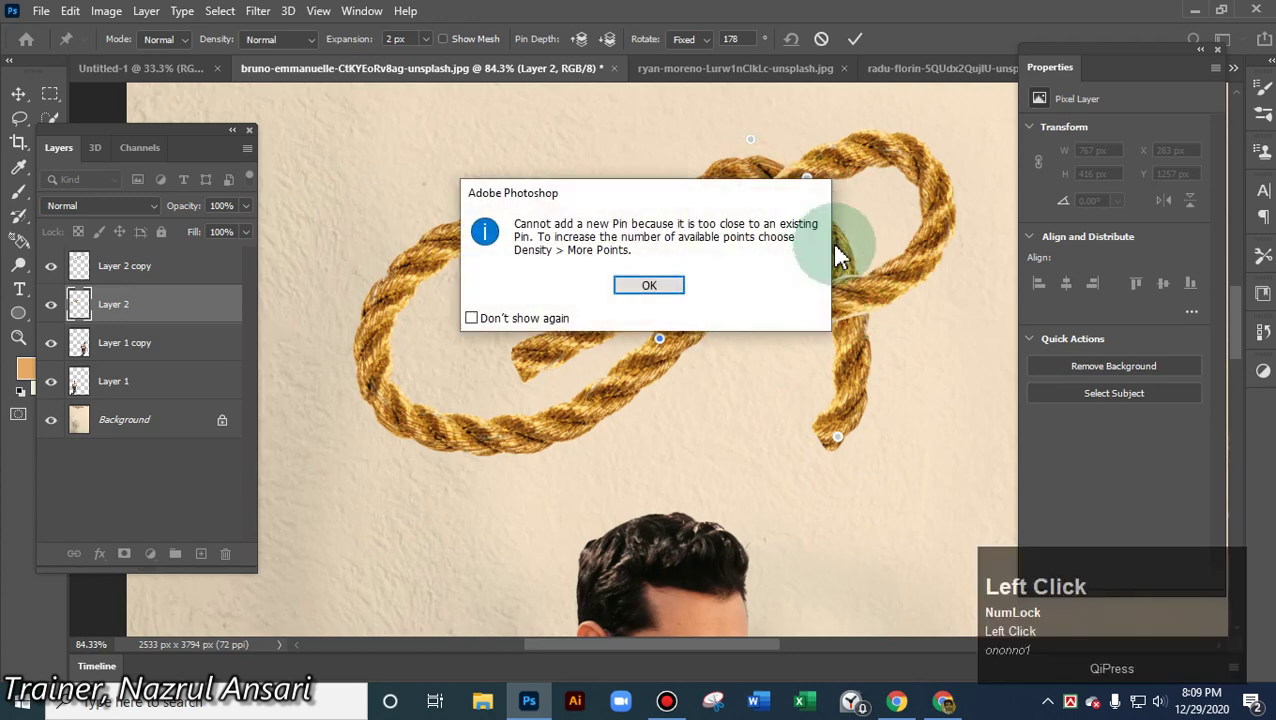
{"action": "left_click", "coordinate": [651, 286]}
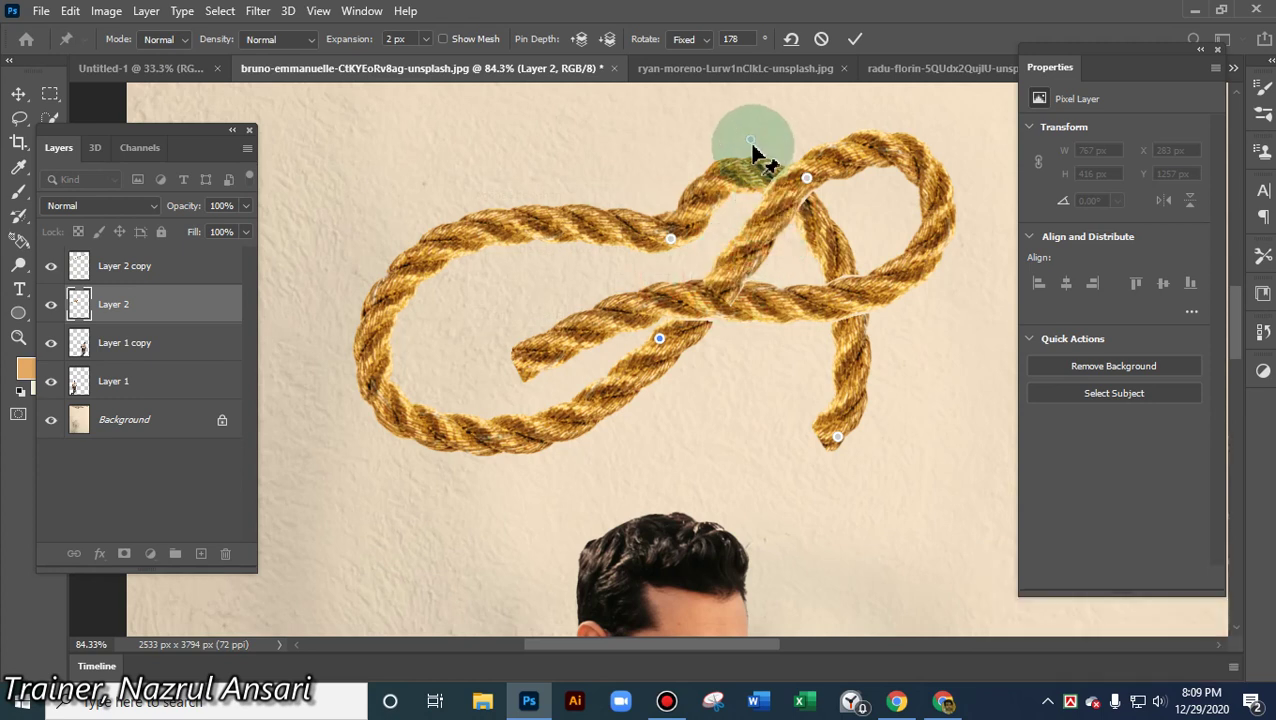
{"action": "left_click_drag", "start_coordinate": [836, 256], "coordinate": [830, 250]}
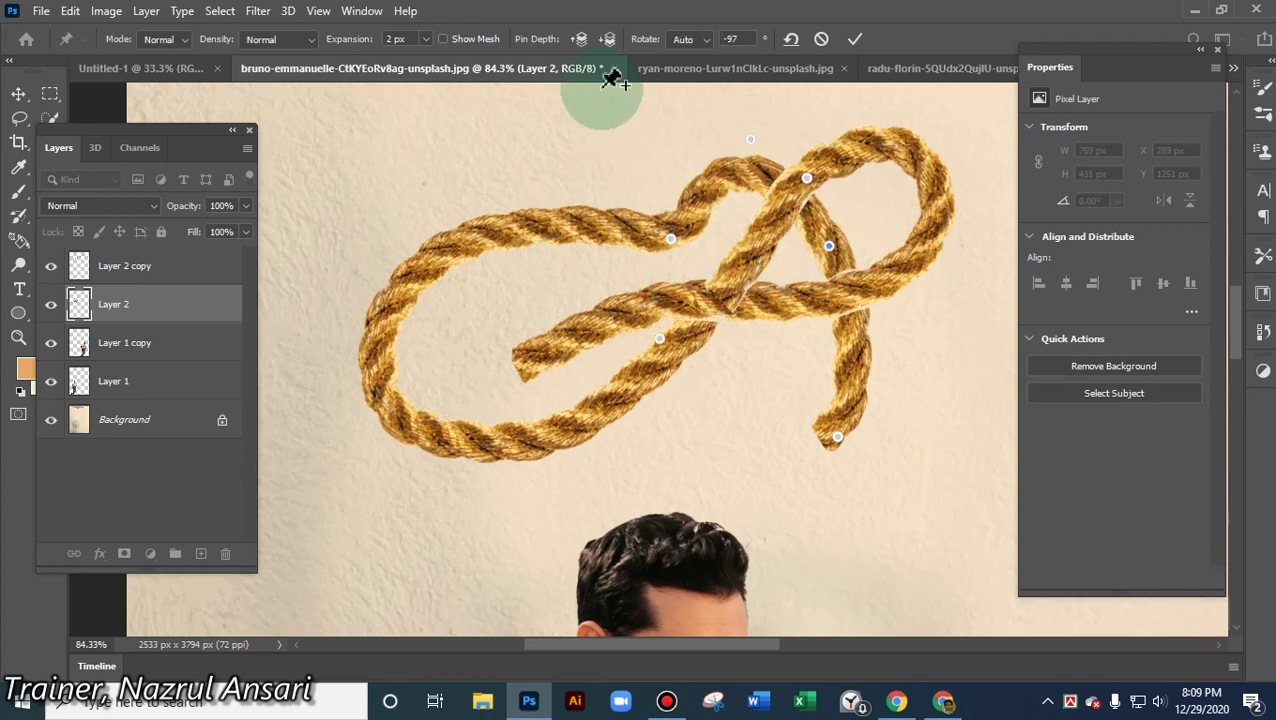
- Test the selected pin's depth by bringing the hanging strand forward and sending it back behind the loop
{"action": "left_click", "coordinate": [581, 40]}
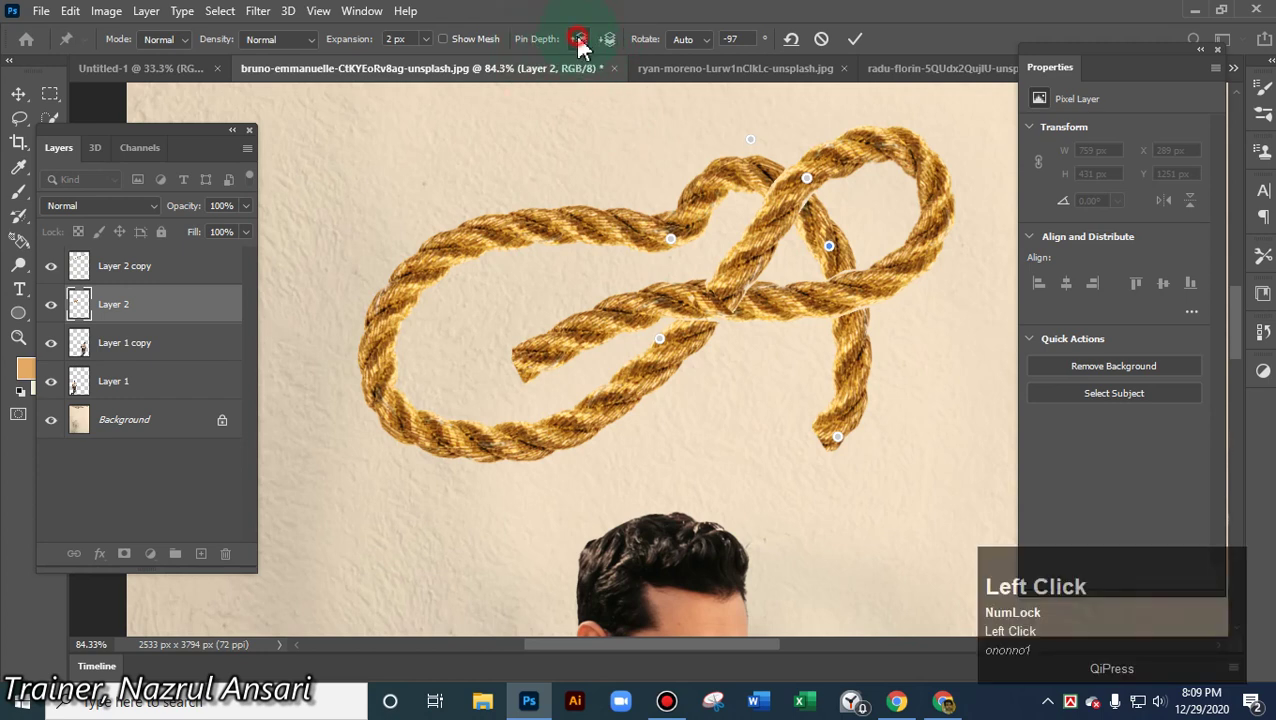
{"action": "left_click", "coordinate": [605, 43]}
{"action": "left_click", "coordinate": [578, 41]}
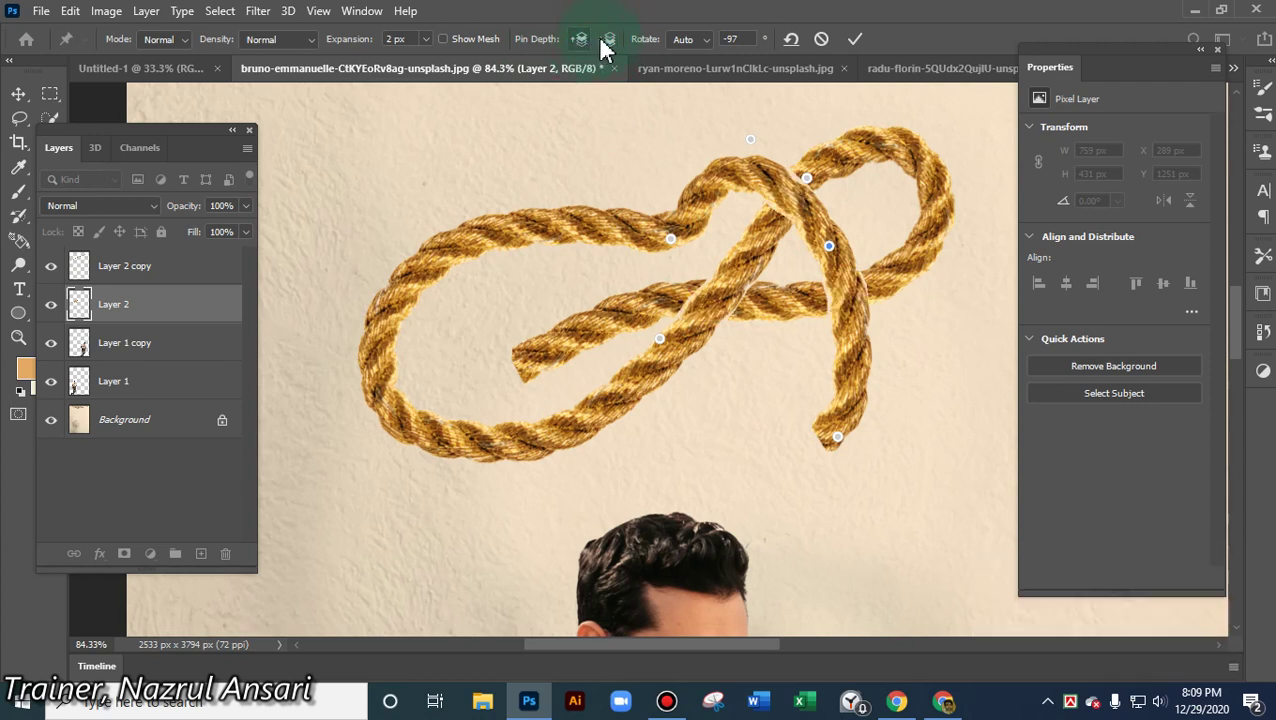
{"action": "left_click", "coordinate": [603, 40]}
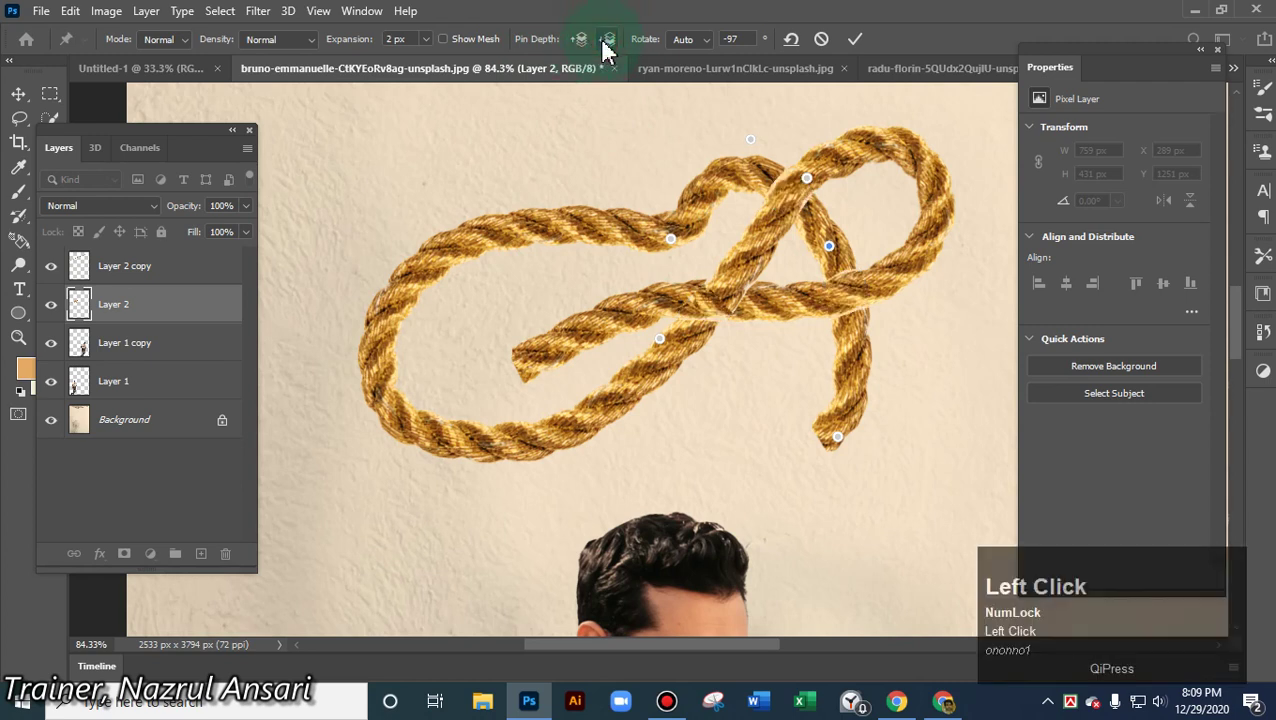
- Add a pin just below the upper crossing and bring the hanging strand's middle pin forward over the other rope sections
{"action": "left_click", "coordinate": [811, 209]}
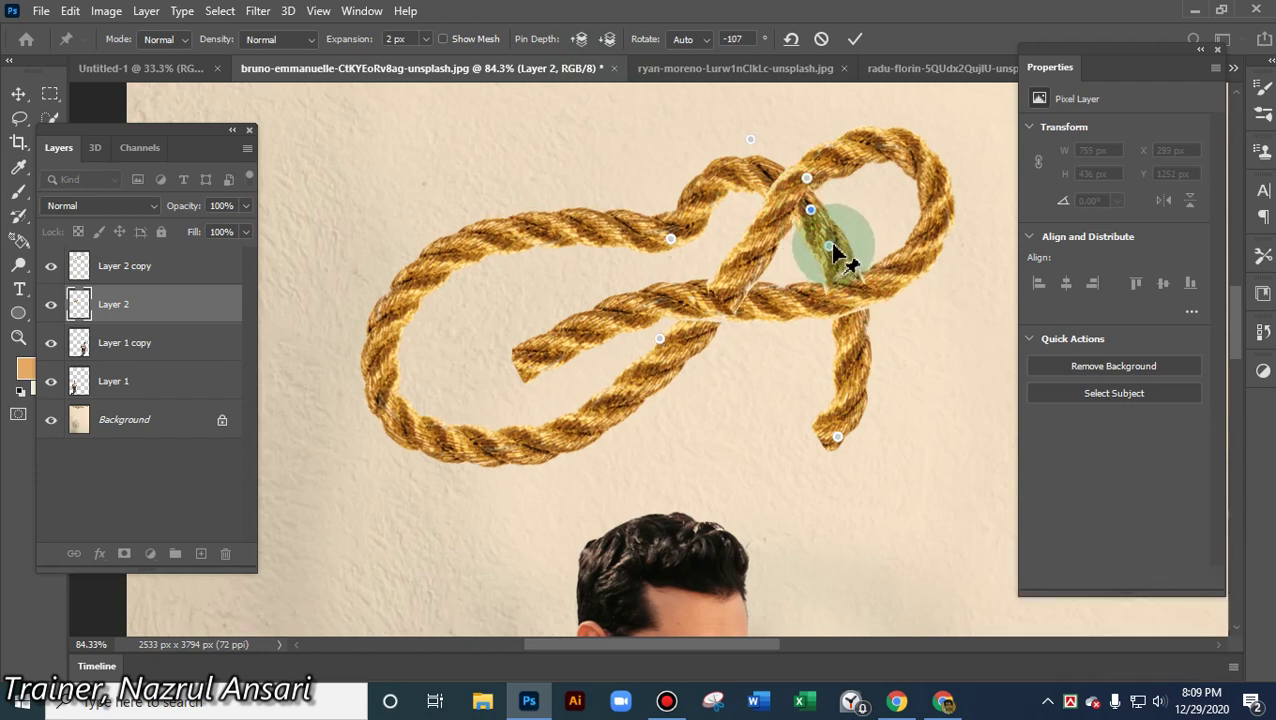
{"action": "left_click", "coordinate": [830, 246]}
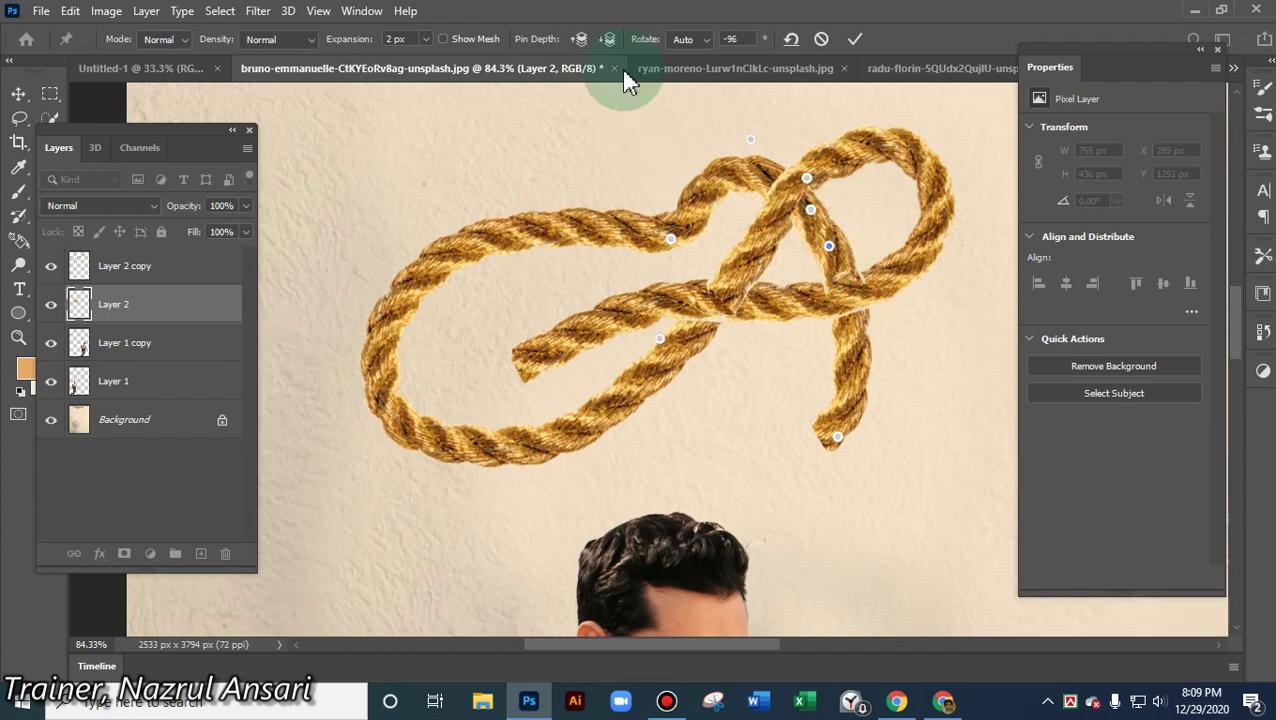
{"action": "left_click", "coordinate": [580, 40]}
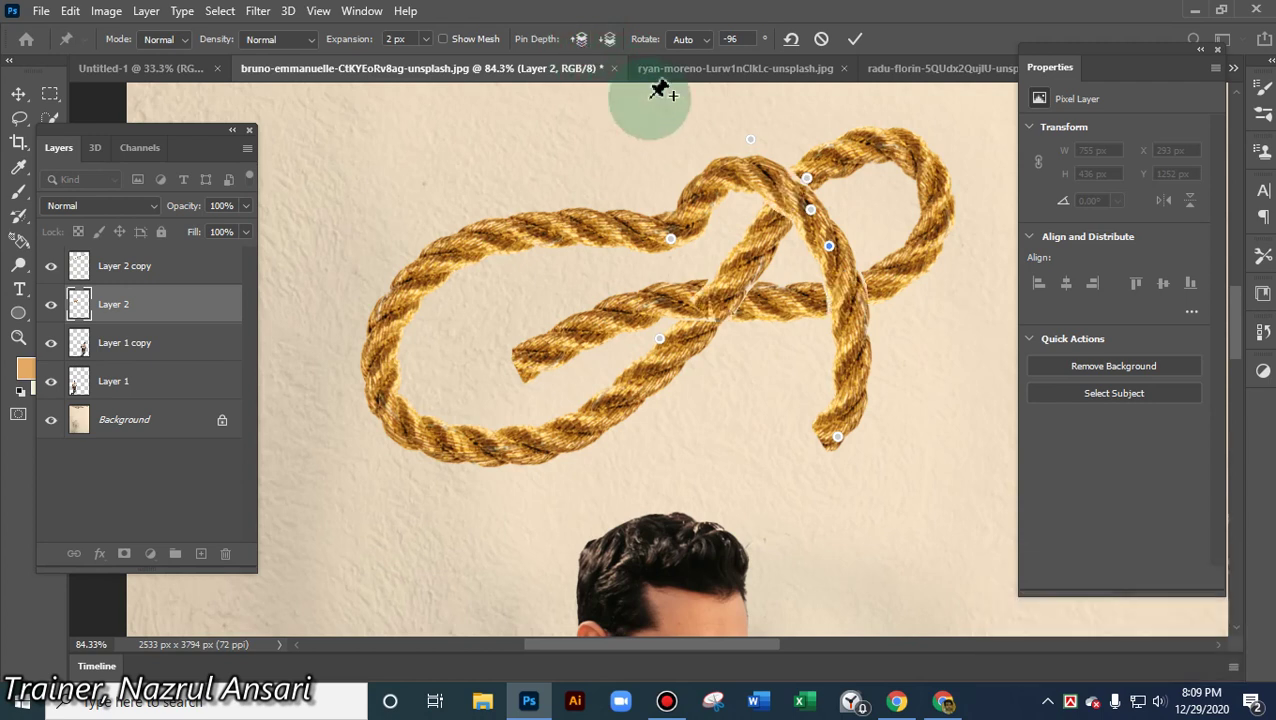
{"action": "mouse_move", "coordinate": [775, 216]}
{"action": "left_mouse_down"}
{"action": "mouse_move", "coordinate": [775, 228]}
{"action": "mouse_move", "coordinate": [775, 215]}
{"action": "left_mouse_up"}
{"action": "key", "text": "ctrl+z"}
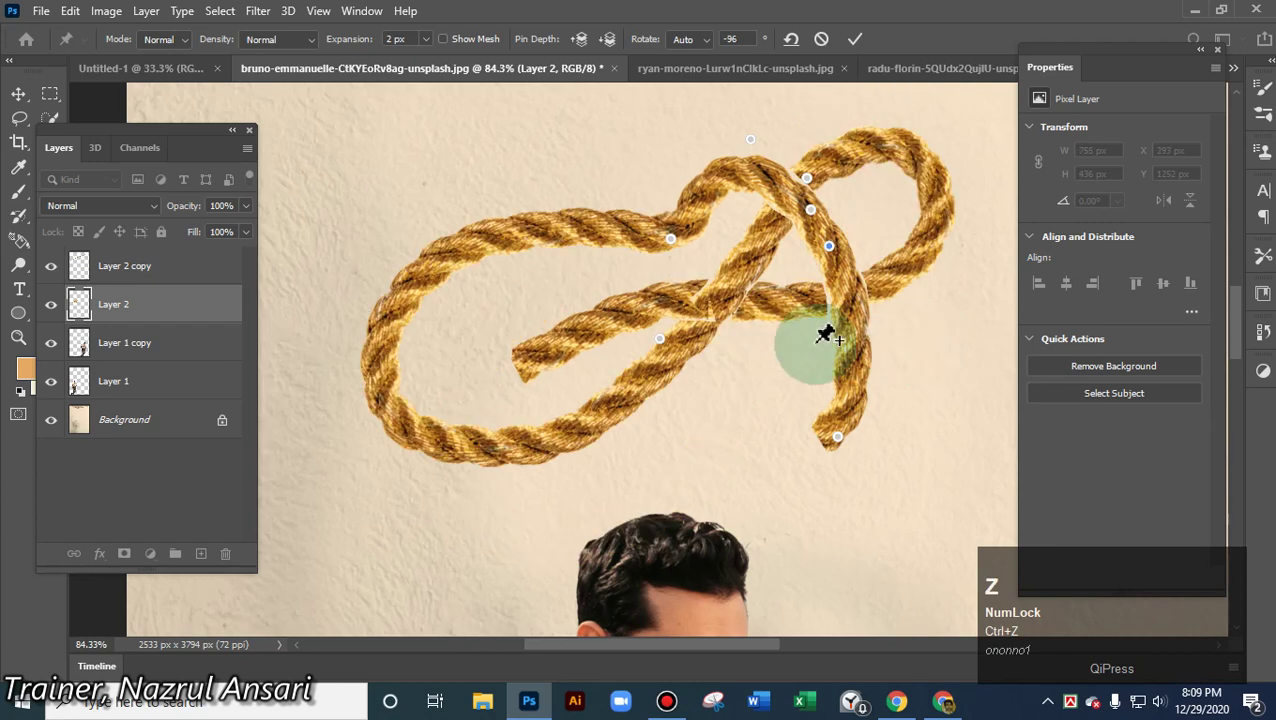
- Try to add a pin on the upper bend, and shift the pin below the upper crossing up toward that bend
{"action": "left_click", "coordinate": [760, 157]}
{"action": "left_click", "coordinate": [658, 278]}
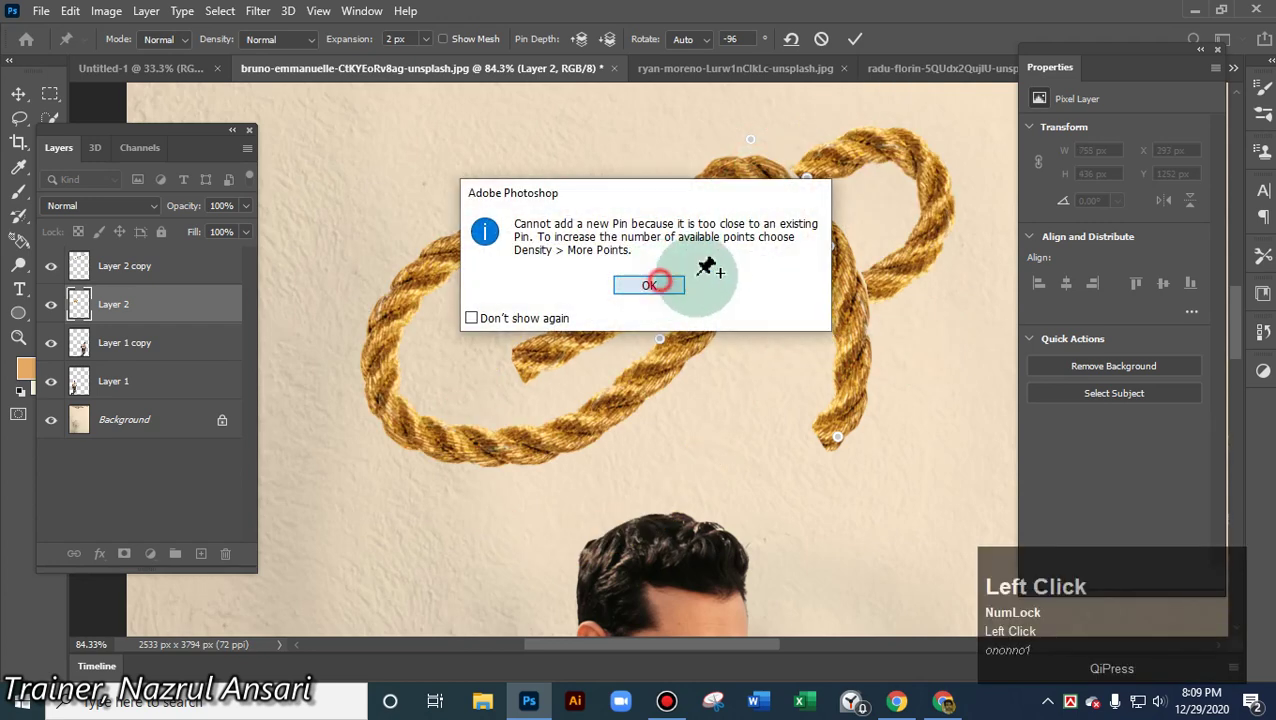
{"action": "left_click_drag", "start_coordinate": [815, 215], "coordinate": [769, 192]}
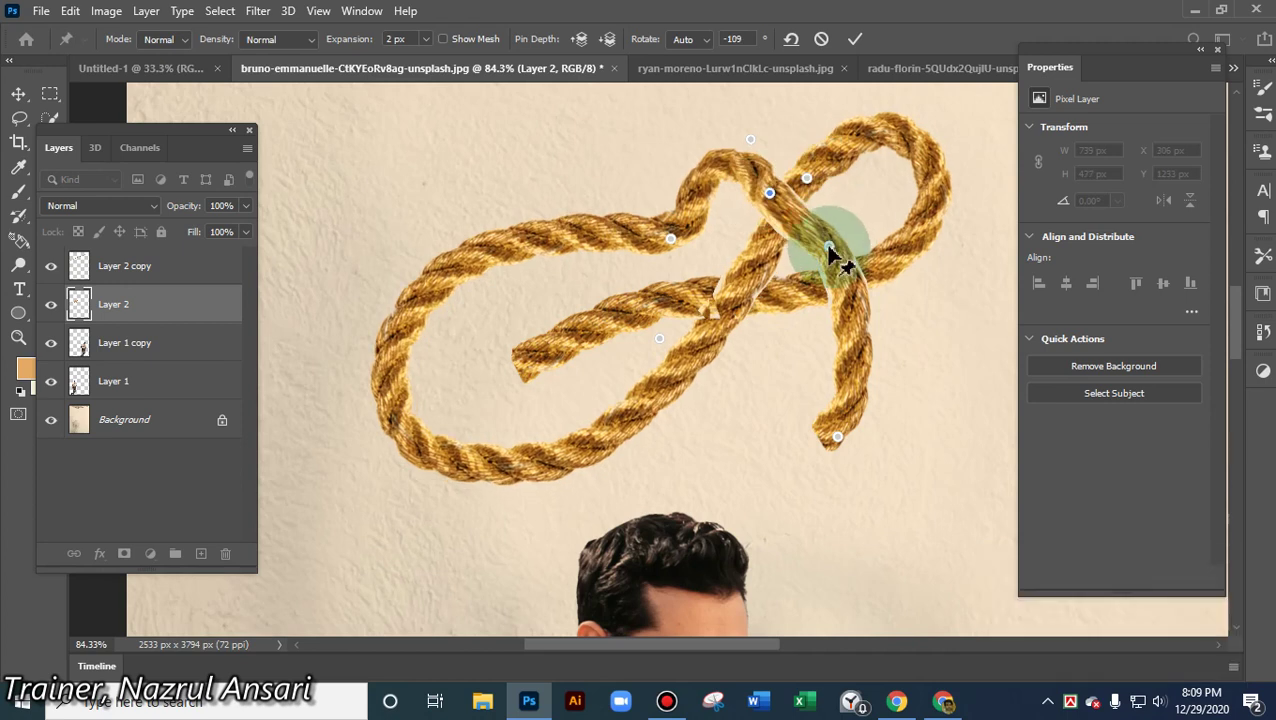
- Add a pin lower on the hanging strand, and switch the strand's middle pin backward and forward again in depth
{"action": "left_click", "coordinate": [829, 247]}
{"action": "left_click", "coordinate": [852, 329]}
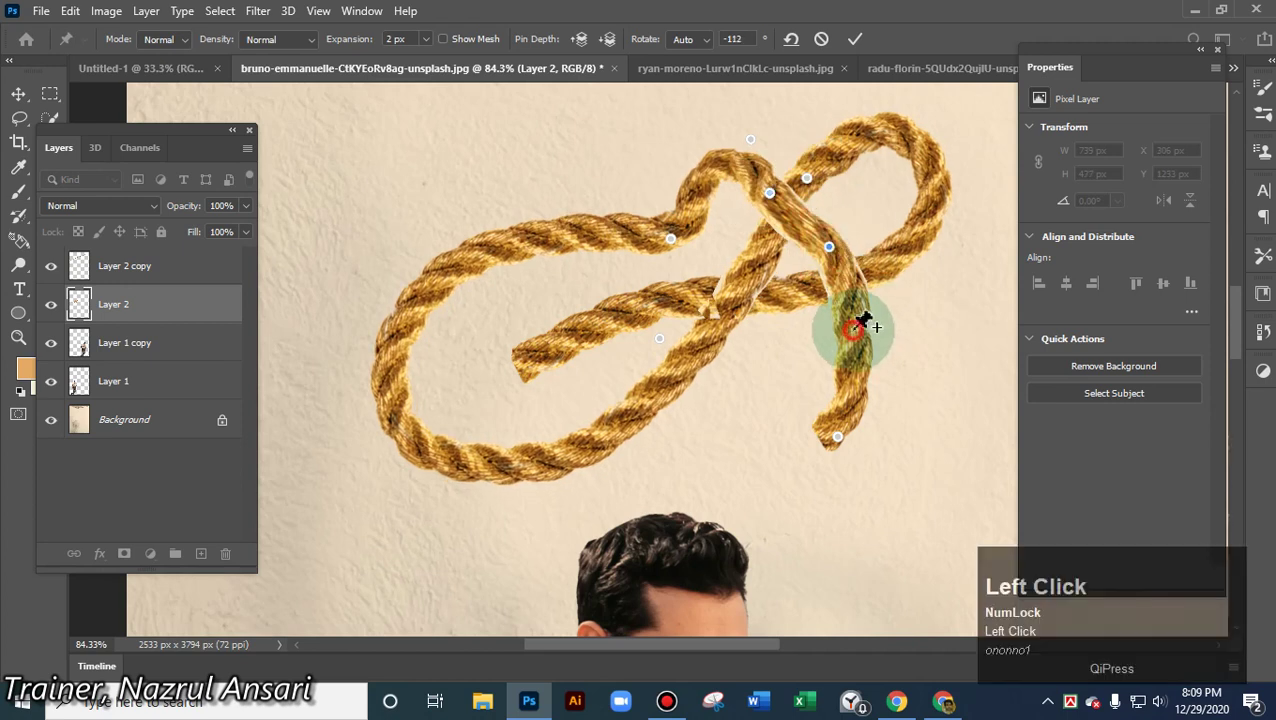
{"action": "left_click", "coordinate": [829, 248]}
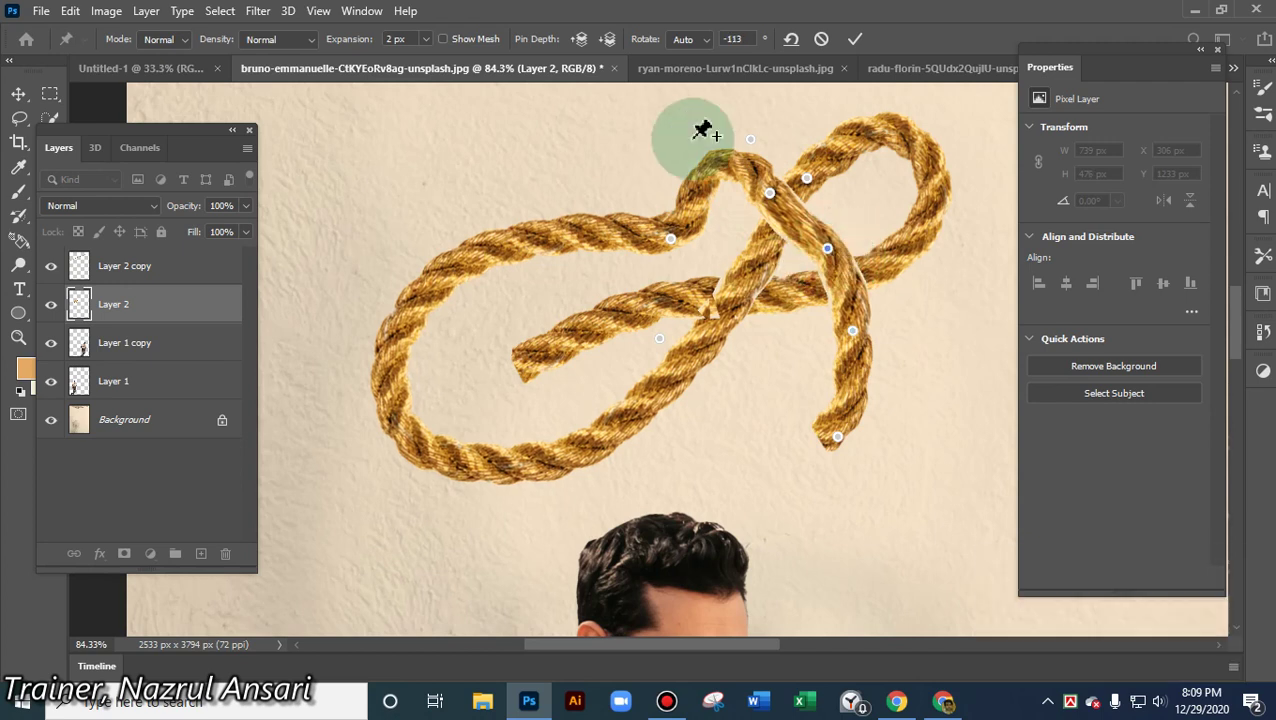
{"action": "left_click", "coordinate": [608, 39]}
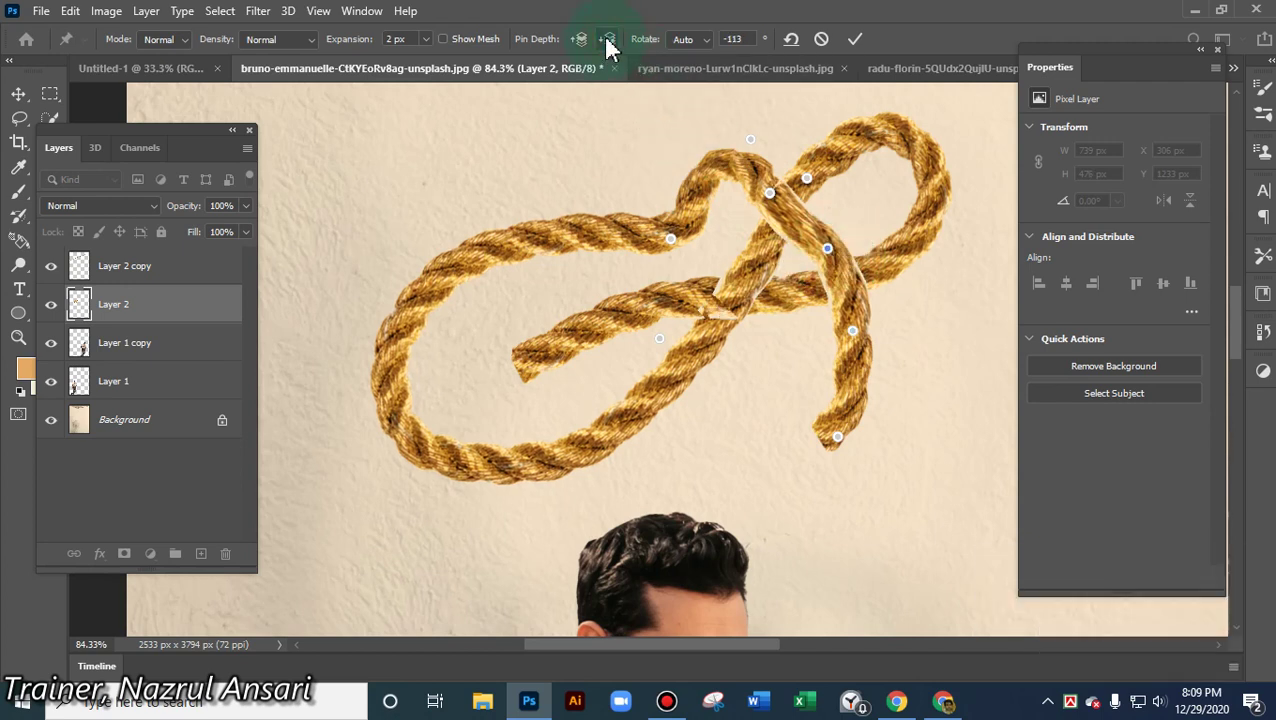
{"action": "left_click", "coordinate": [581, 40]}
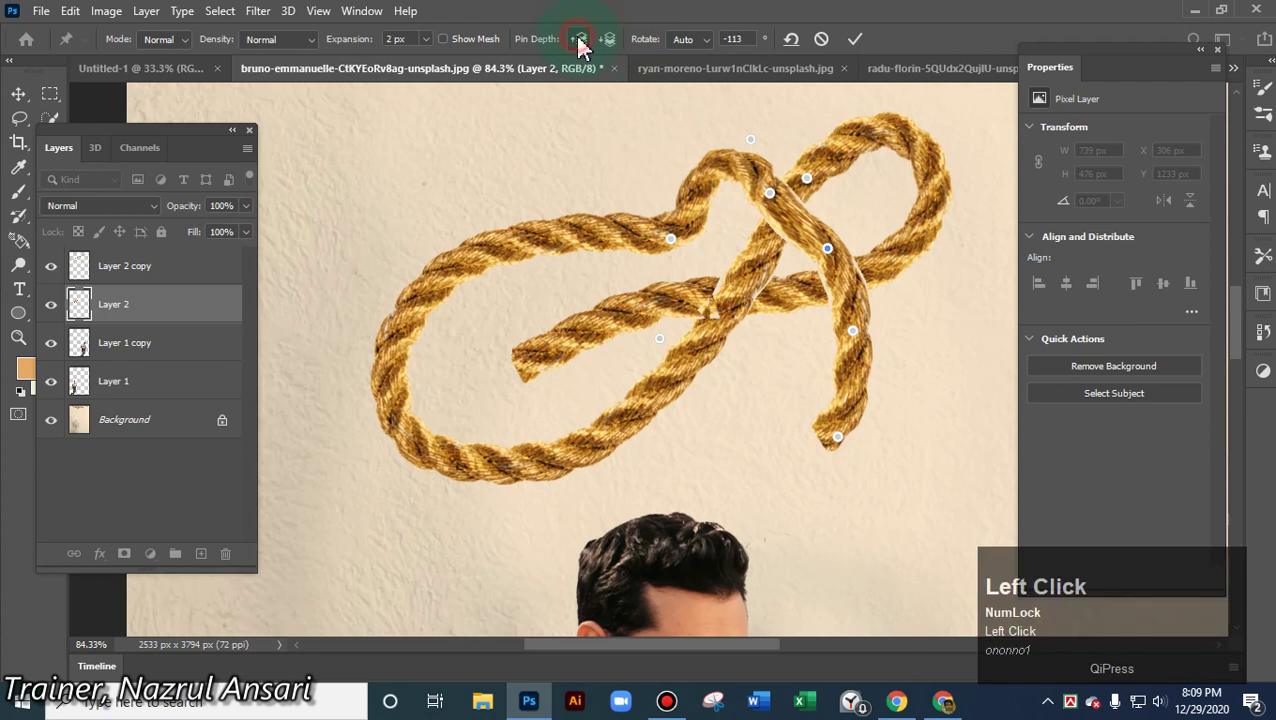
- Shift the upper crossing's pin toward the bend, delete it, and delete the stray pin above the bend
{"action": "left_click_drag", "start_coordinate": [770, 197], "coordinate": [760, 182]}
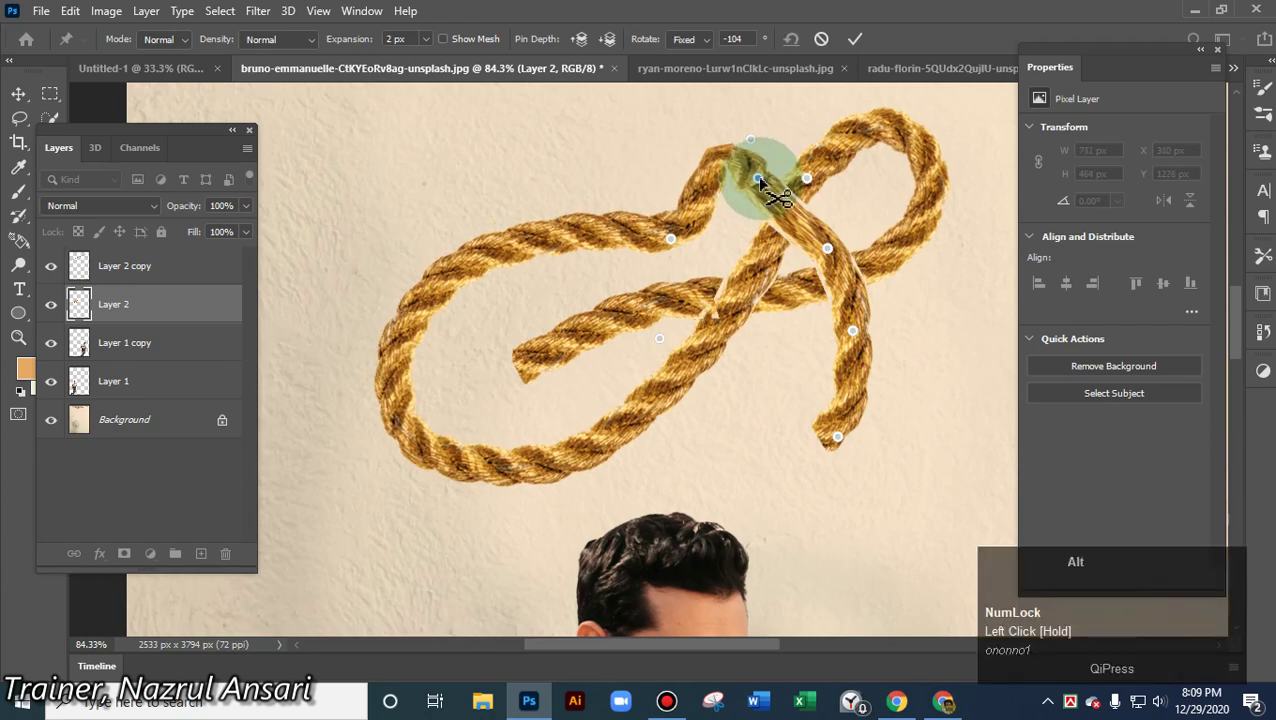
{"action": "left_click", "coordinate": [758, 180], "text": "alt"}
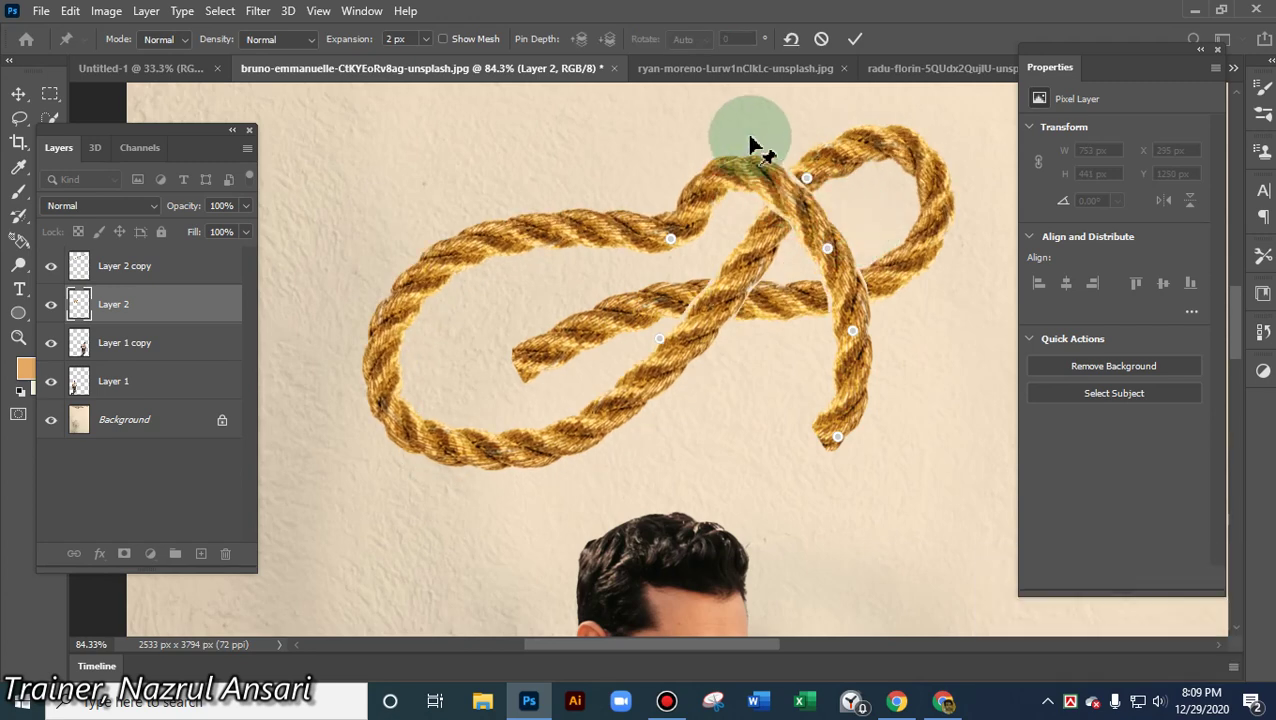
{"action": "key", "text": "alt"}
{"action": "left_click", "coordinate": [754, 141], "text": "alt"}
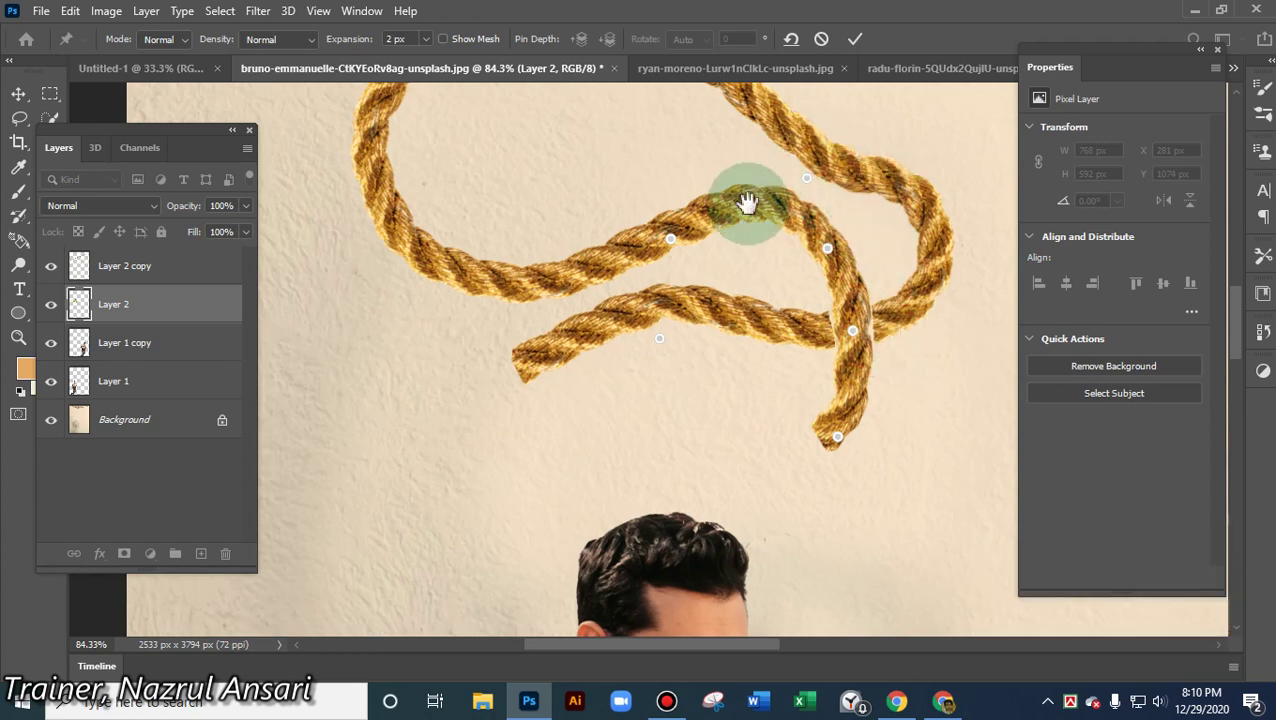
- Add a pin on the large loop's upper strand and pull the lower free strand outward to the left by its pin
{"action": "left_click_drag", "start_coordinate": [735, 168], "coordinate": [721, 293]}
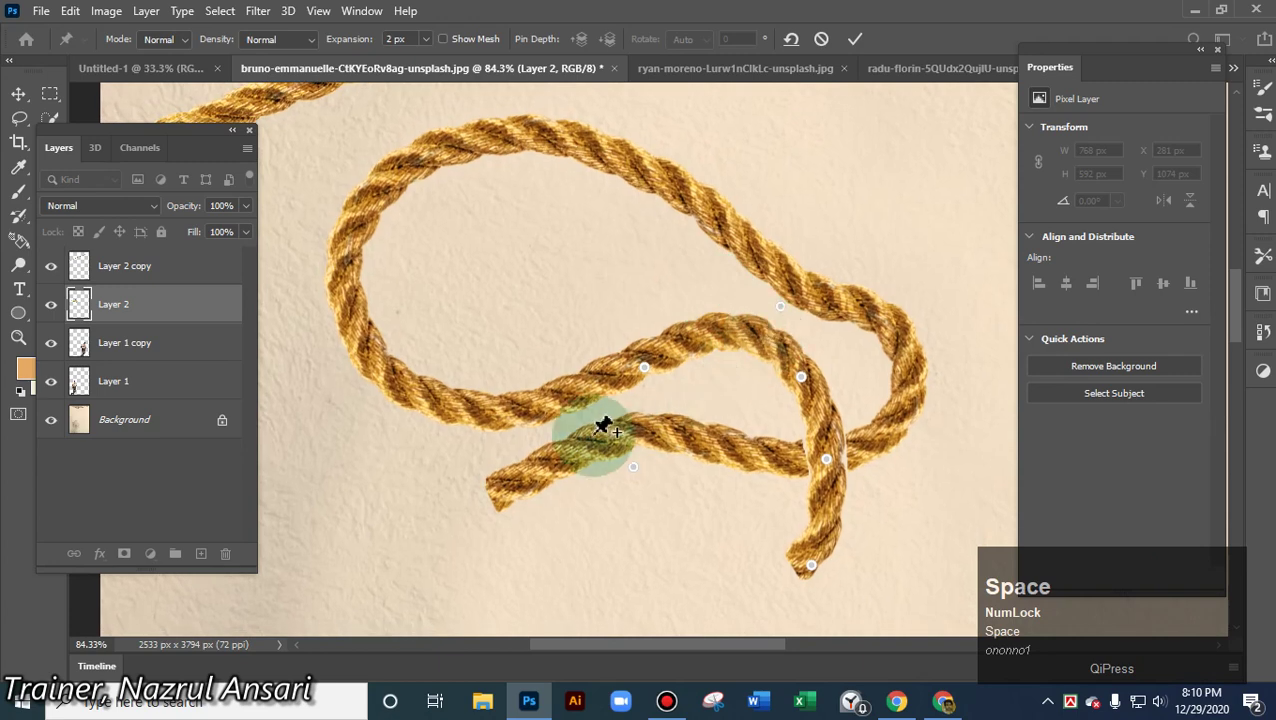
{"action": "mouse_move", "coordinate": [630, 466]}
{"action": "left_mouse_down"}
{"action": "mouse_move", "coordinate": [638, 476]}
{"action": "mouse_move", "coordinate": [586, 423]}
{"action": "mouse_move", "coordinate": [621, 456]}
{"action": "left_mouse_up"}
{"action": "left_click", "coordinate": [470, 168]}
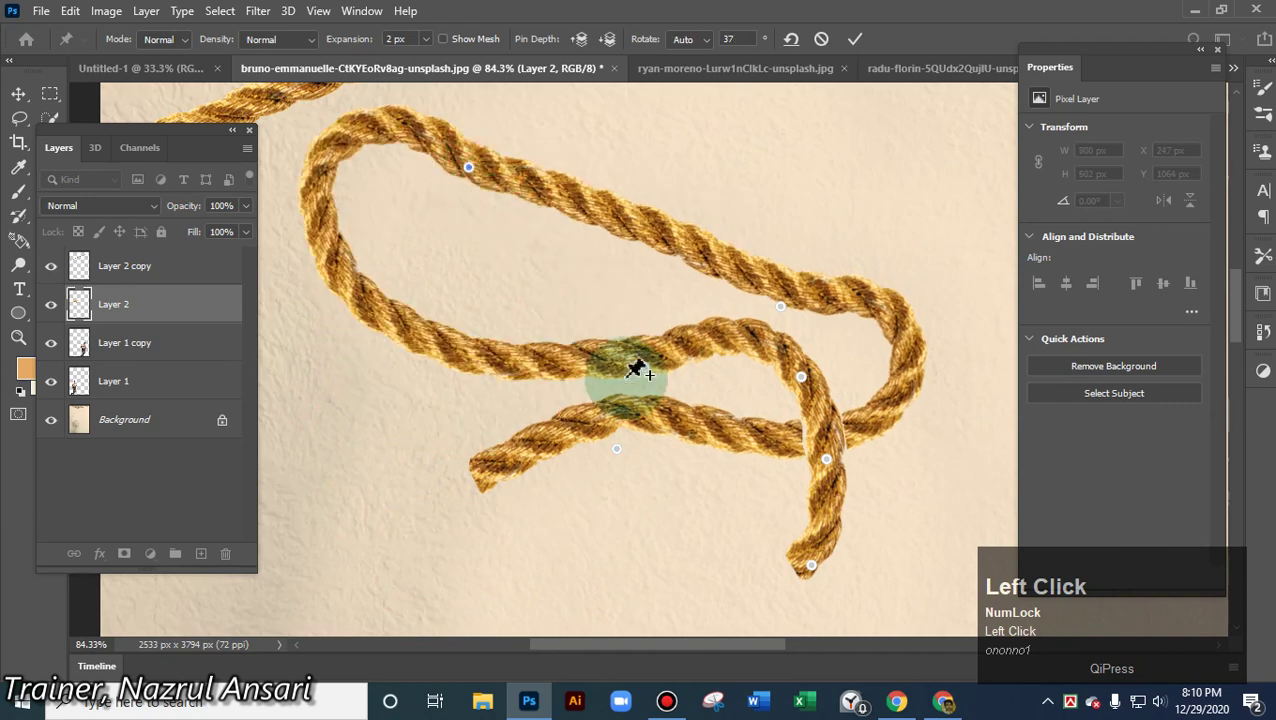
{"action": "left_click_drag", "start_coordinate": [617, 456], "coordinate": [490, 474]}
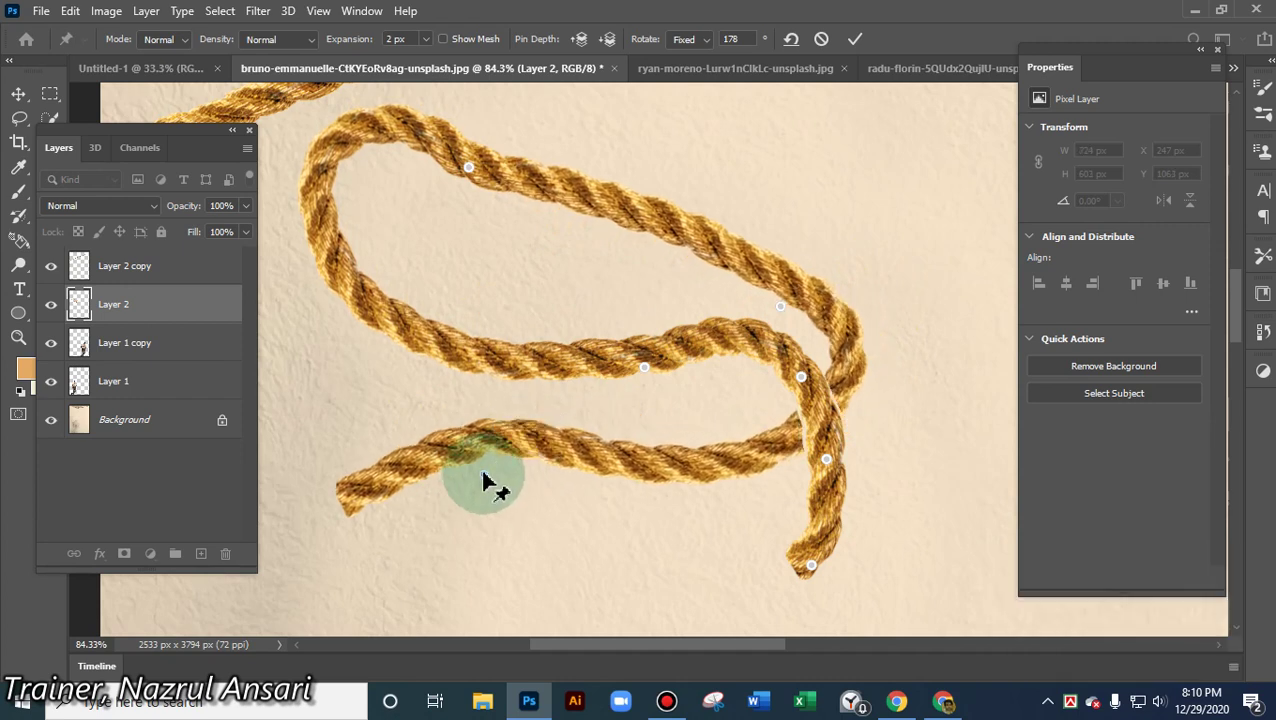
- Fold the rope's left free end back behind the loop and pull its tip up past the upper strand with a new pin
{"action": "left_click", "coordinate": [362, 487]}
{"action": "left_click_drag", "start_coordinate": [365, 455], "coordinate": [688, 512]}
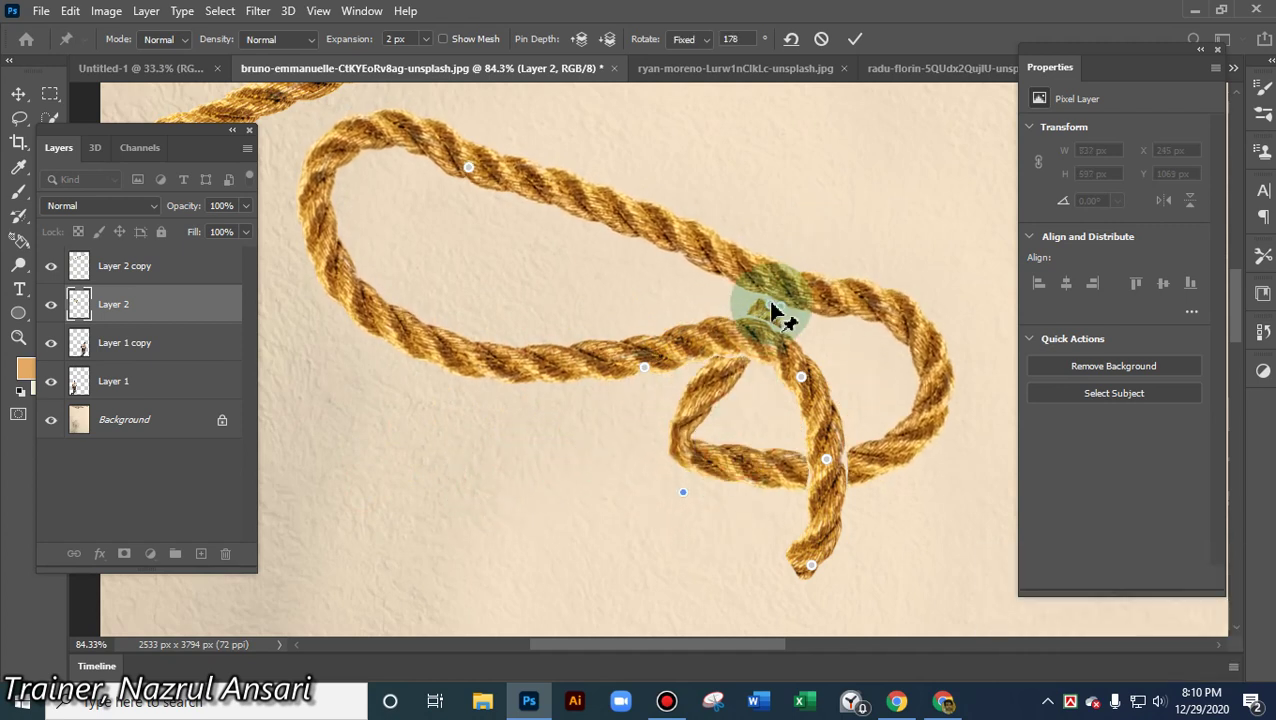
{"action": "left_click_drag", "start_coordinate": [778, 318], "coordinate": [838, 240]}
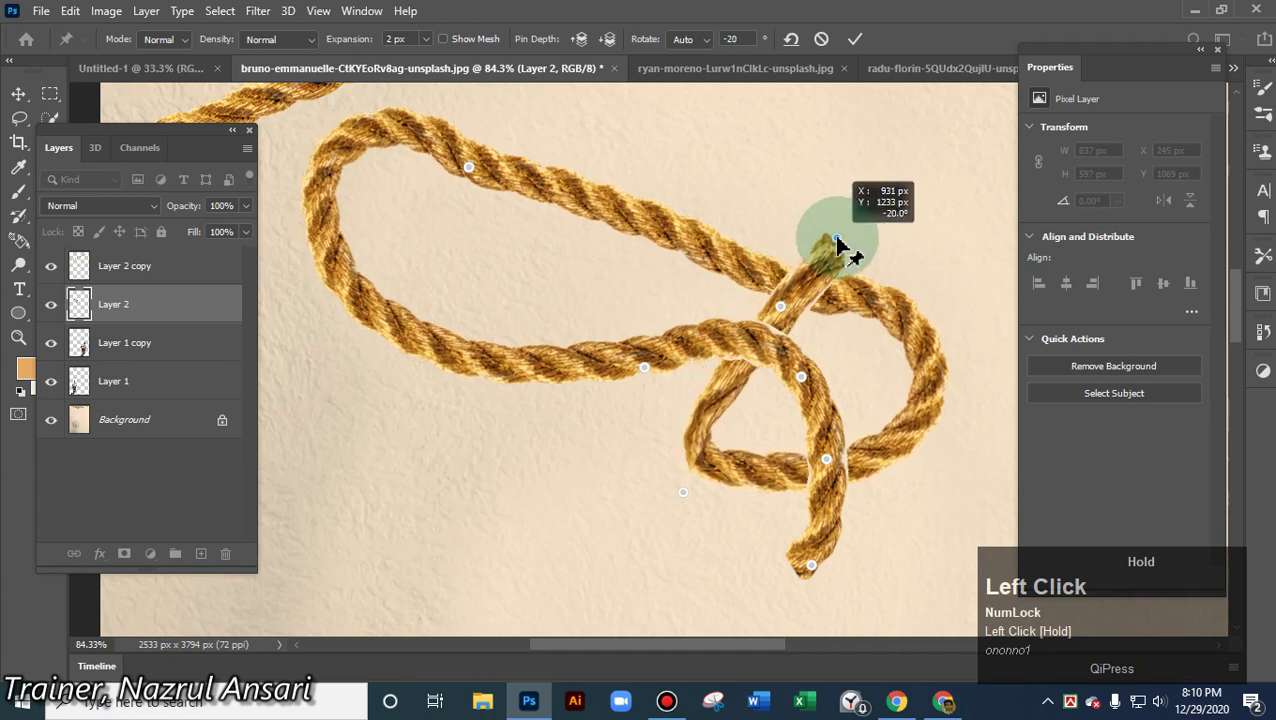
{"action": "left_click", "coordinate": [683, 490]}
{"action": "left_click_drag", "start_coordinate": [683, 487], "coordinate": [711, 465]}
- Swing the hanging strand's end out to the right and raise its middle pin
{"action": "left_click", "coordinate": [811, 567]}
{"action": "left_click_drag", "start_coordinate": [811, 567], "coordinate": [922, 481]}
{"action": "left_click_drag", "start_coordinate": [827, 460], "coordinate": [862, 398]}
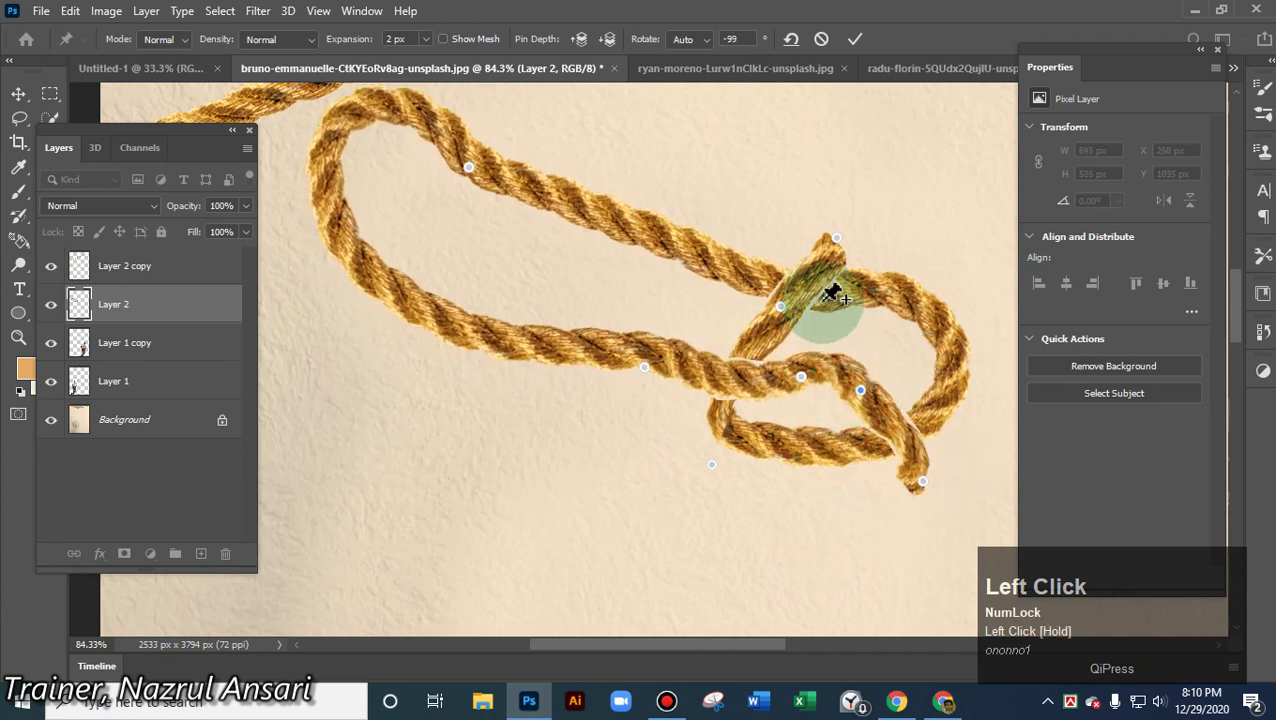
- Shift the pin near the upper crossing left along the loop, and move the folded strand's tip left so it stands upright
{"action": "left_click_drag", "start_coordinate": [777, 305], "coordinate": [822, 298]}
{"action": "left_click_drag", "start_coordinate": [775, 322], "coordinate": [727, 326]}
{"action": "left_click_drag", "start_coordinate": [740, 410], "coordinate": [754, 387]}
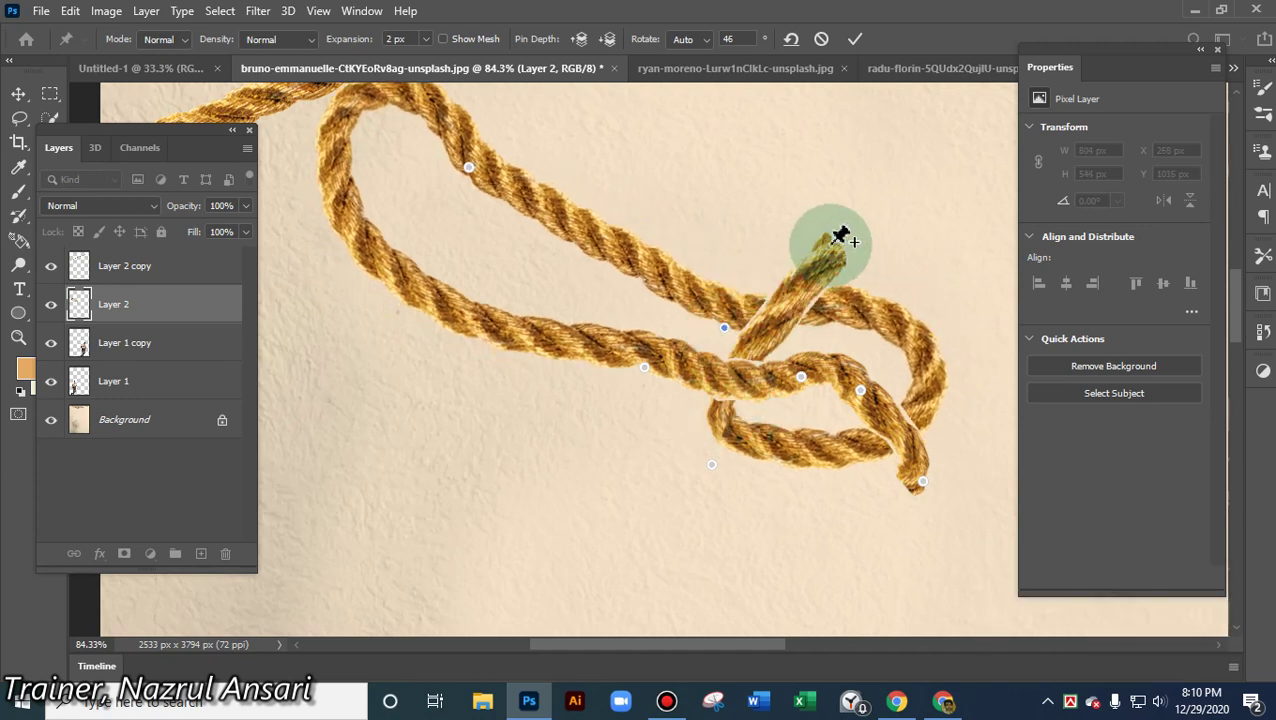
{"action": "left_click_drag", "start_coordinate": [837, 242], "coordinate": [698, 262]}
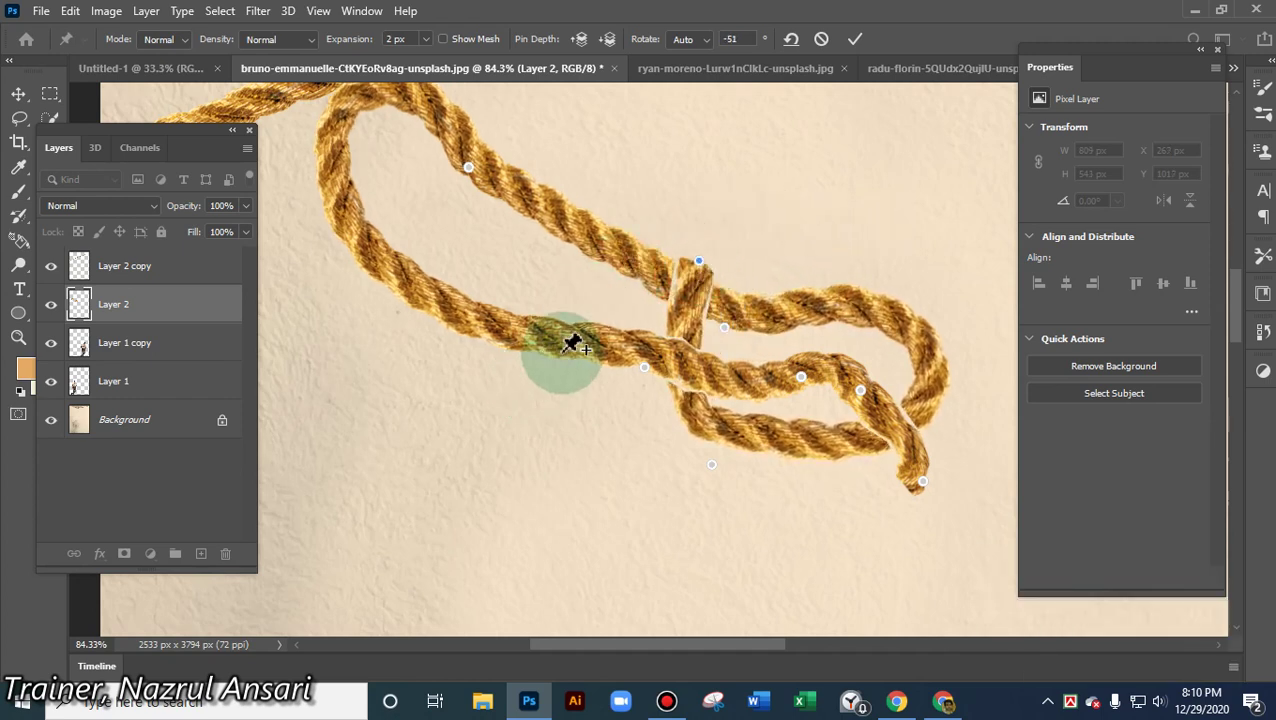
- Reshape the large loop by lowering its lower and upper strand pins and pulling the upper crossing's pin down and left
{"action": "left_click_drag", "start_coordinate": [644, 372], "coordinate": [679, 427]}
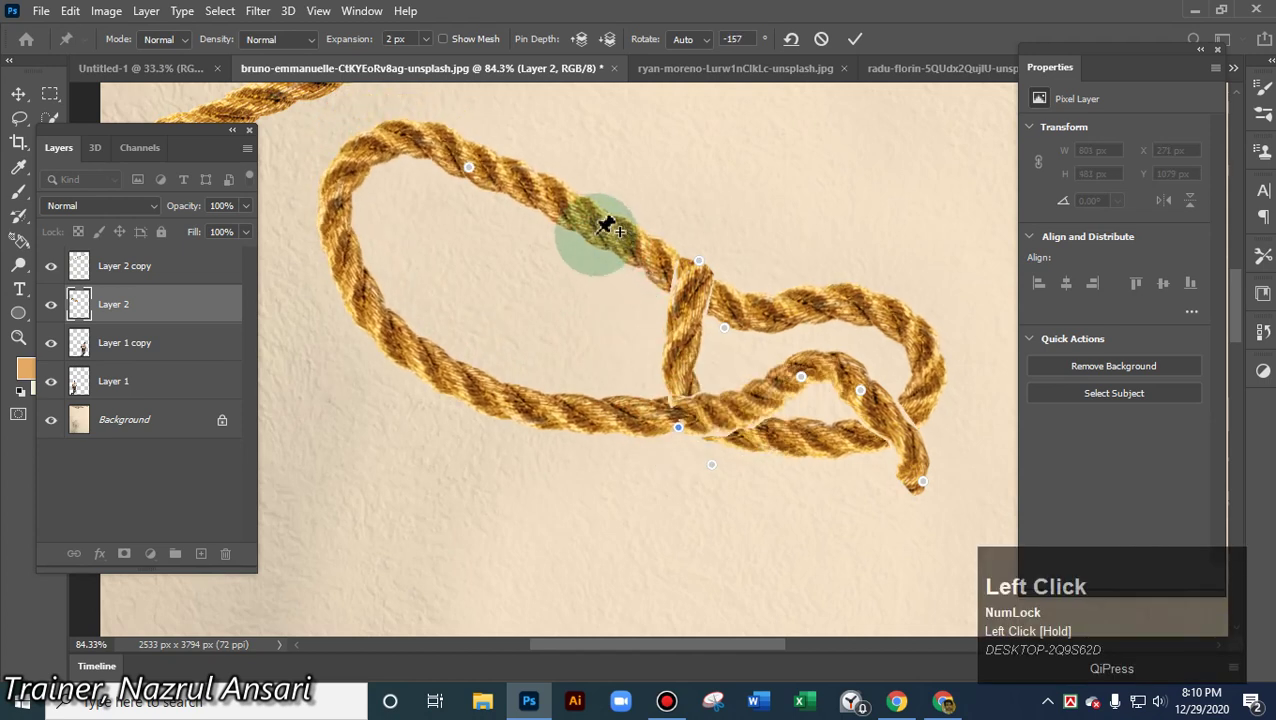
{"action": "left_click", "coordinate": [465, 170]}
{"action": "left_click_drag", "start_coordinate": [465, 170], "coordinate": [528, 319]}
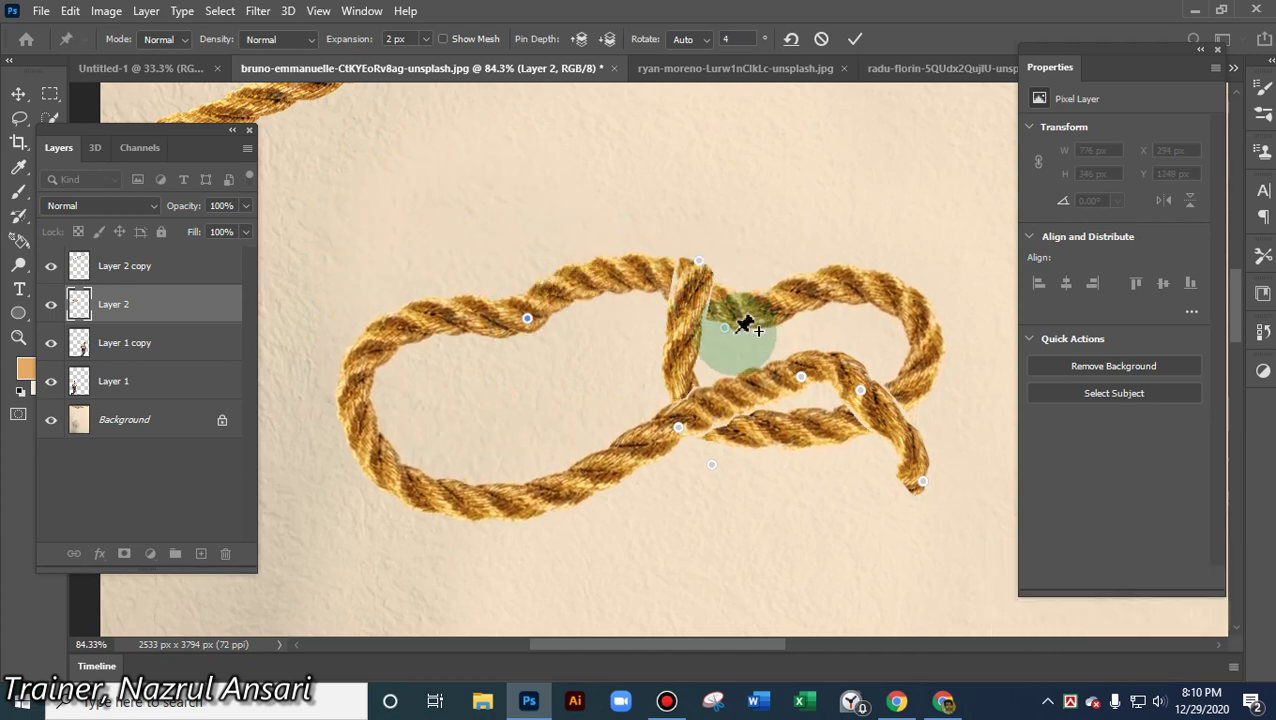
{"action": "left_click_drag", "start_coordinate": [726, 330], "coordinate": [704, 350]}
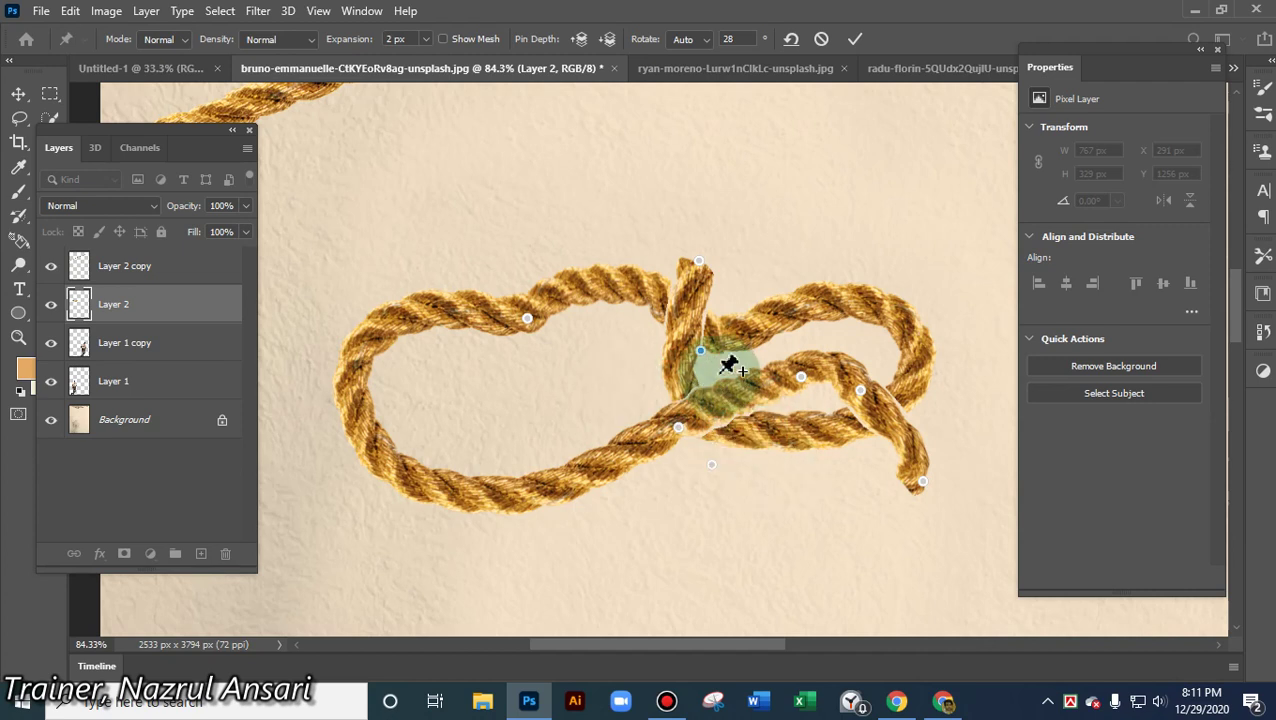
- Add pins on the upright strand and the small loop's lower strand, and bring the lower strand's pin forward in depth
{"action": "left_click", "coordinate": [682, 382]}
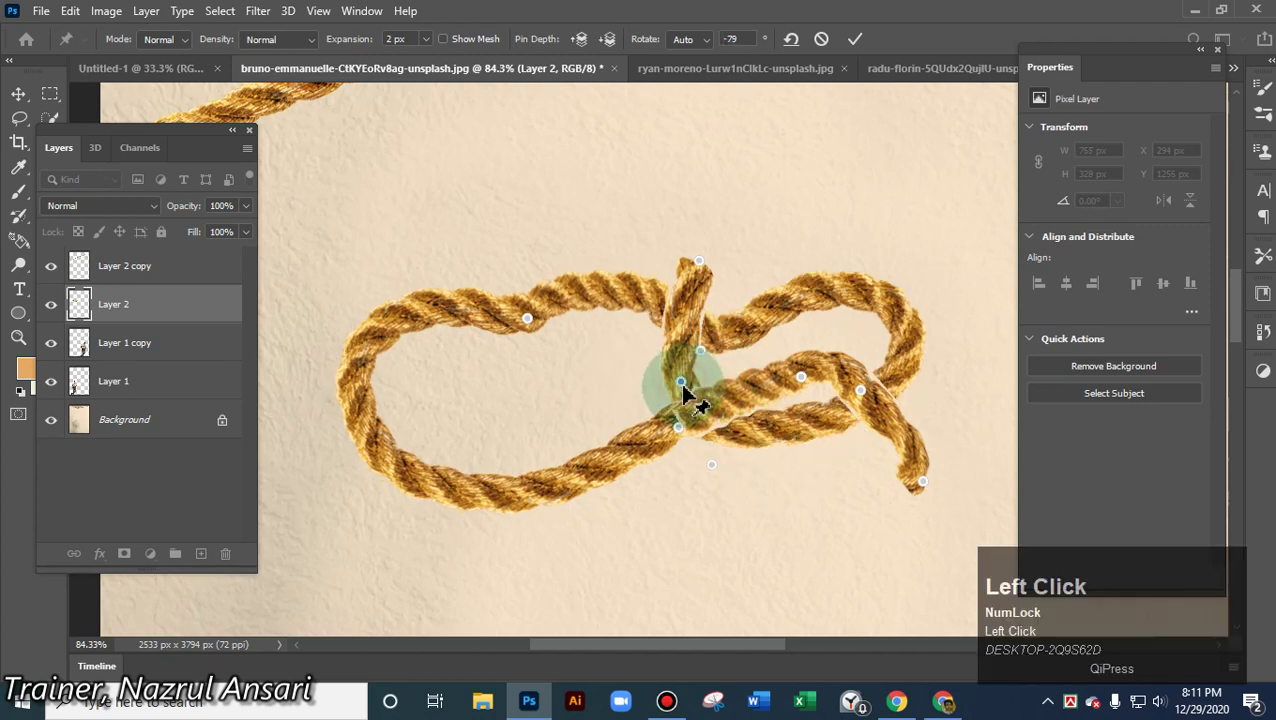
{"action": "left_click", "coordinate": [755, 432]}
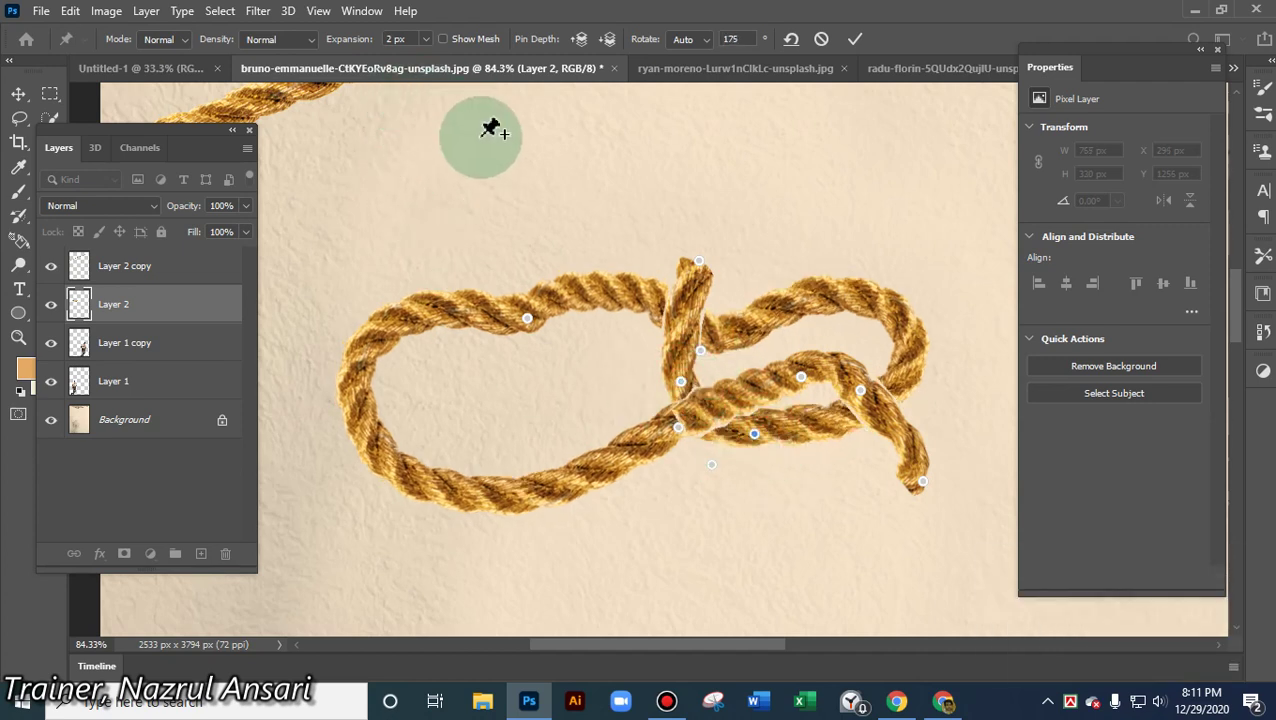
{"action": "left_click_drag", "start_coordinate": [755, 435], "coordinate": [760, 440]}
{"action": "left_click", "coordinate": [580, 40]}
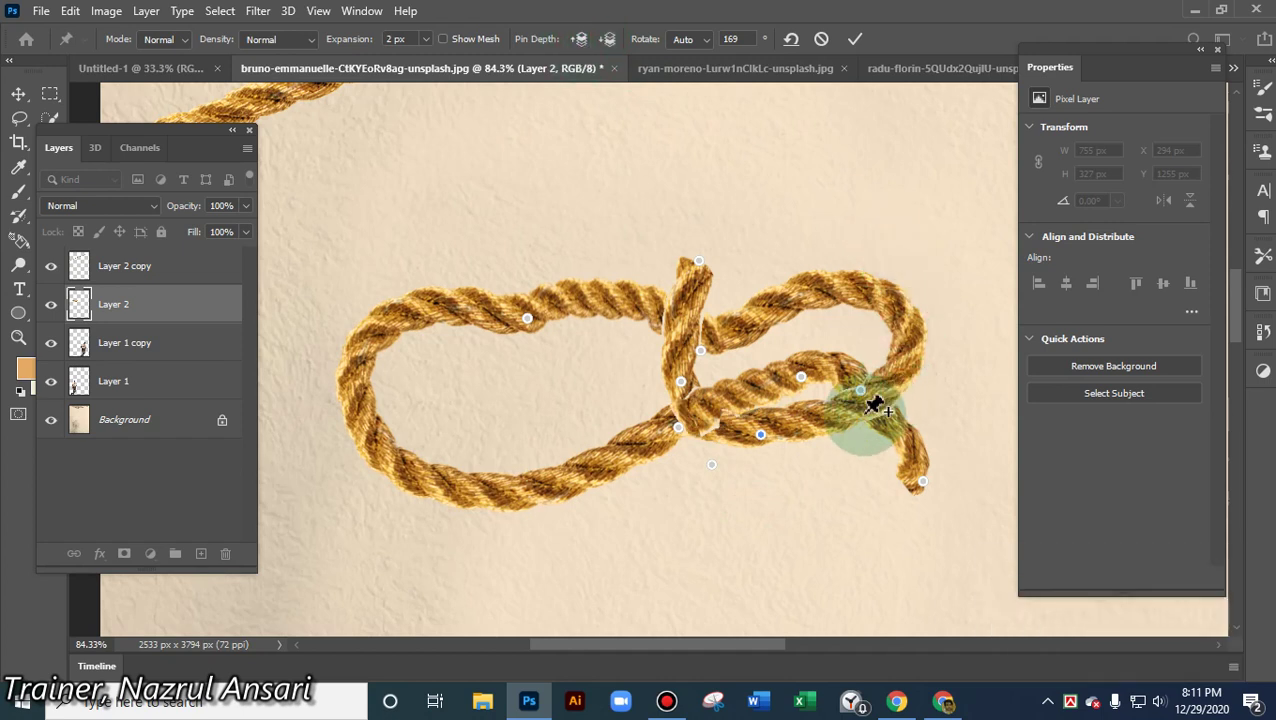
- Bring the pin at the lower crossing forward in depth, followed by the pin on the upright strand's tip
{"action": "left_click", "coordinate": [678, 428]}
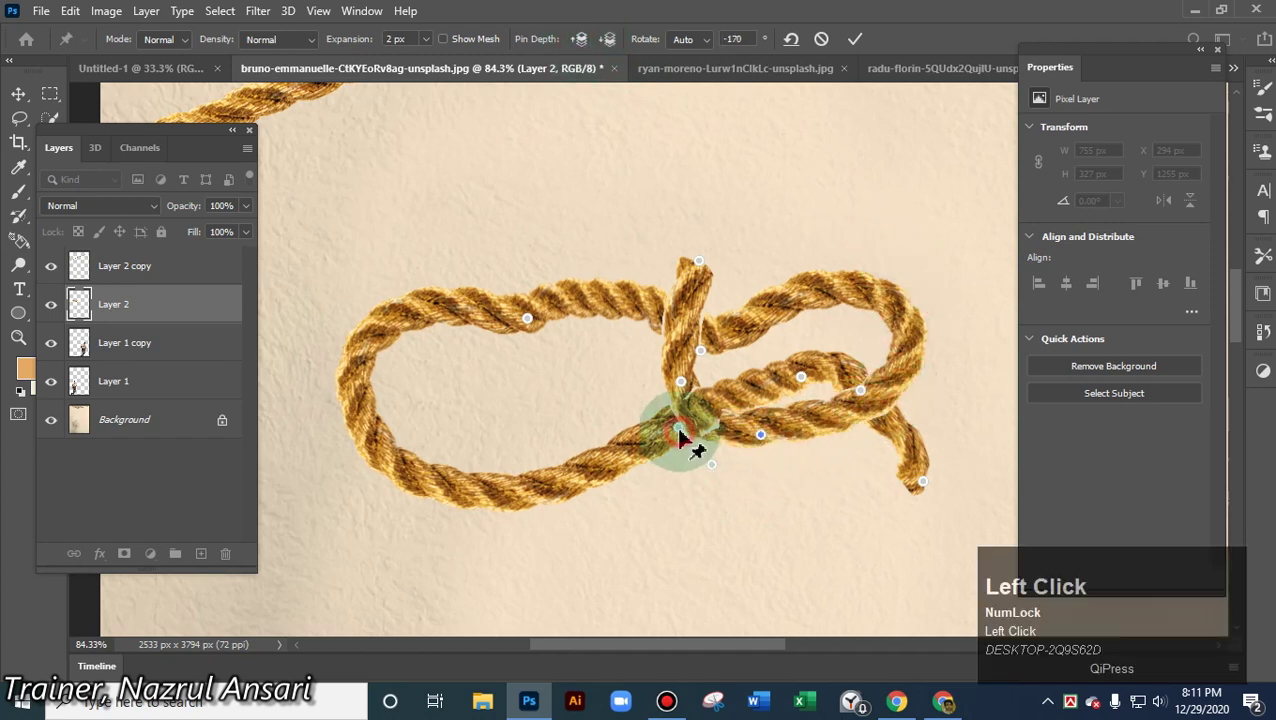
{"action": "left_click", "coordinate": [582, 40]}
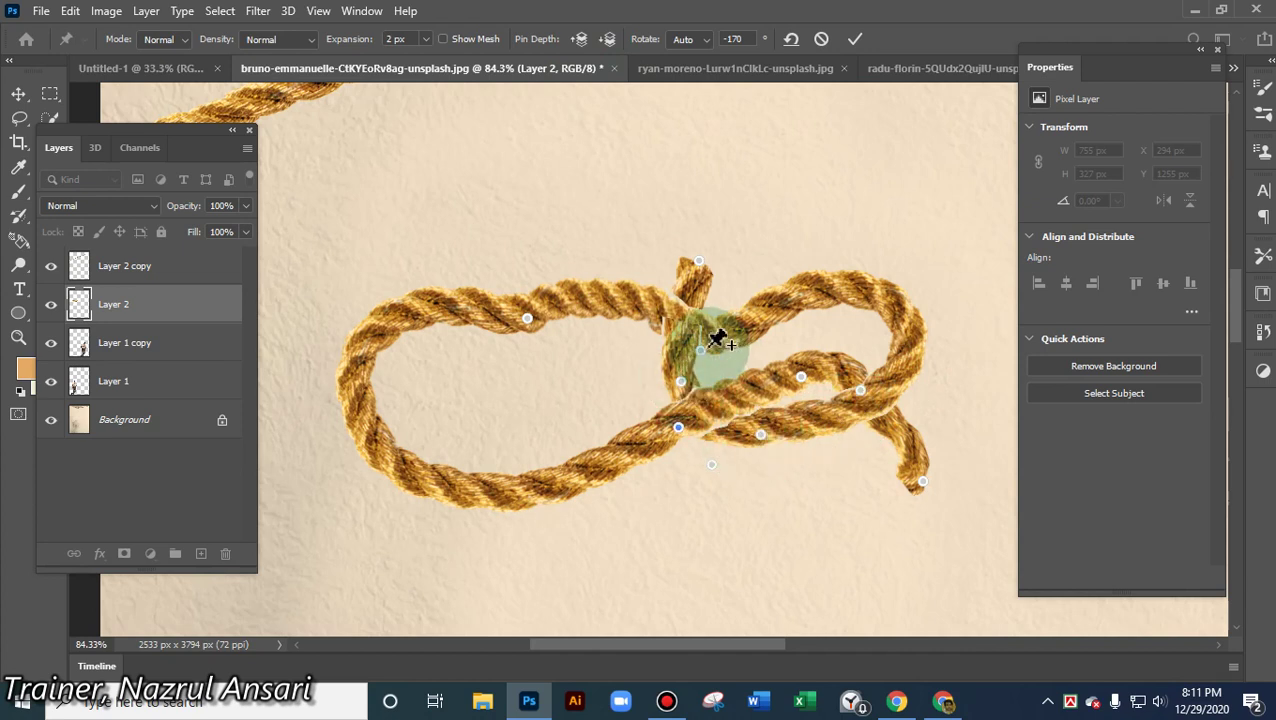
{"action": "left_click", "coordinate": [702, 265]}
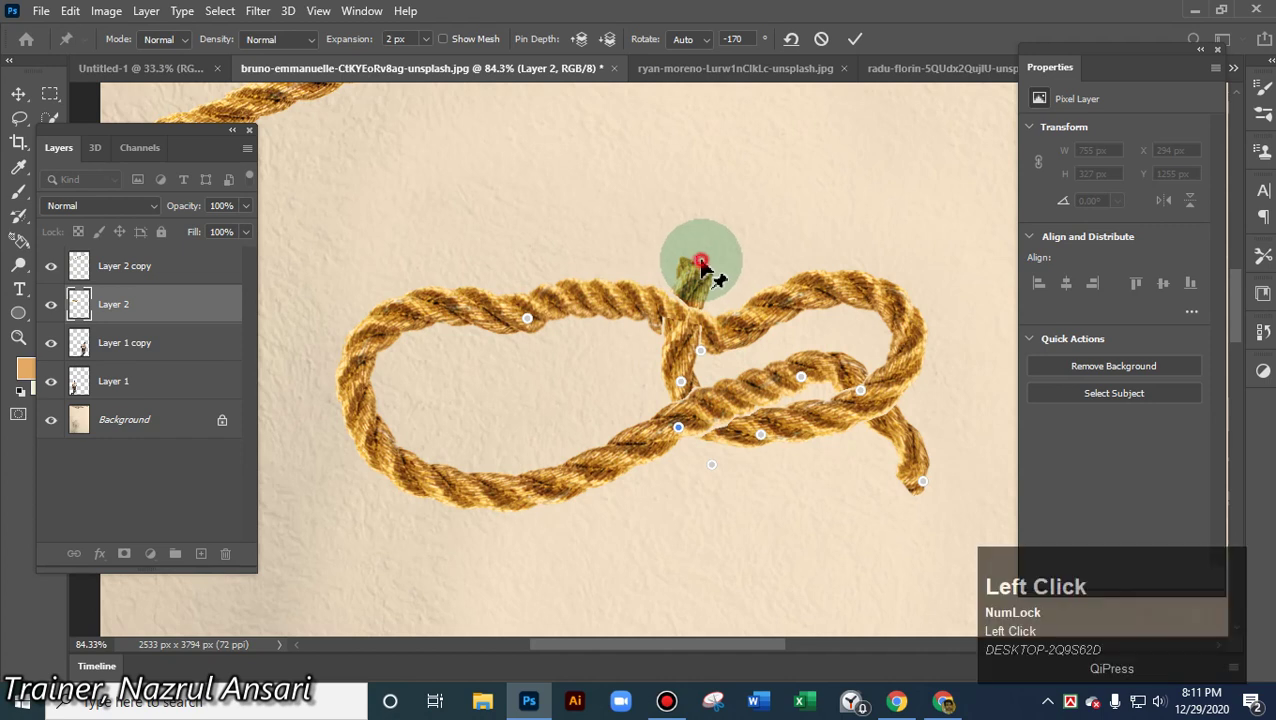
{"action": "left_click", "coordinate": [581, 40]}
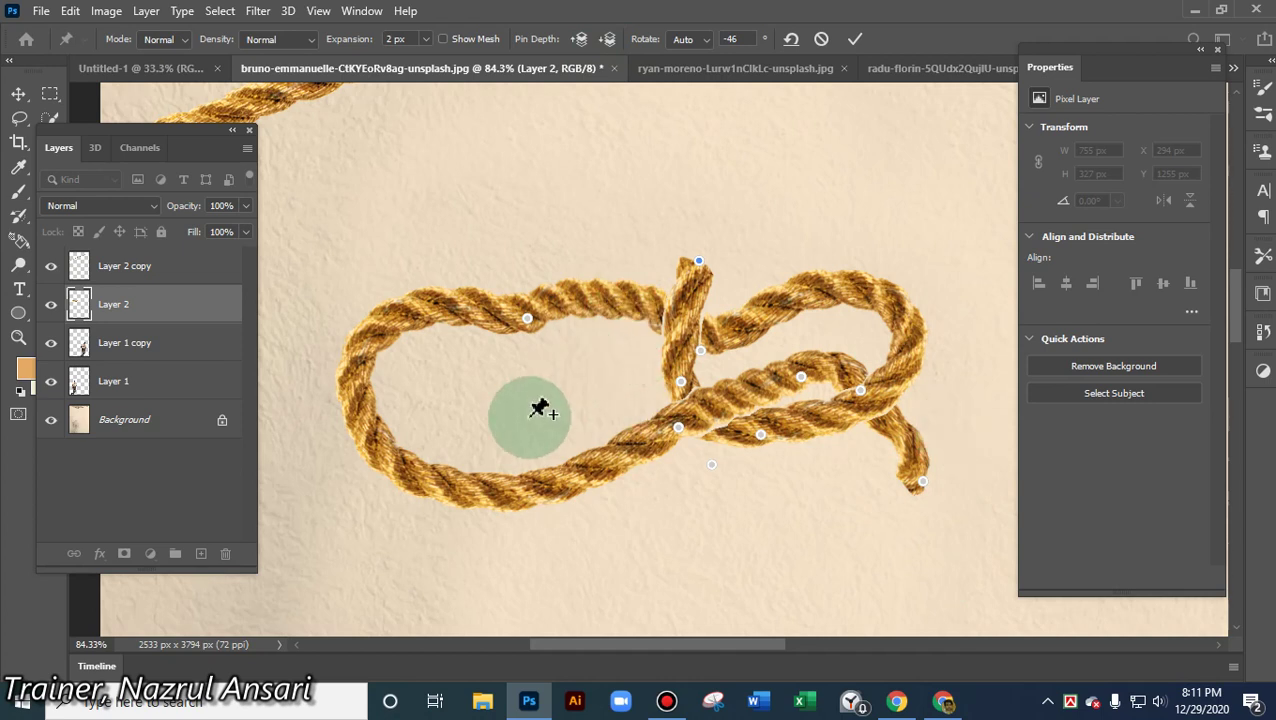
- Switch to the Google Meet call in Chrome, admit the waiting participant, and return to Photoshop
{"action": "left_click", "coordinate": [893, 705]}
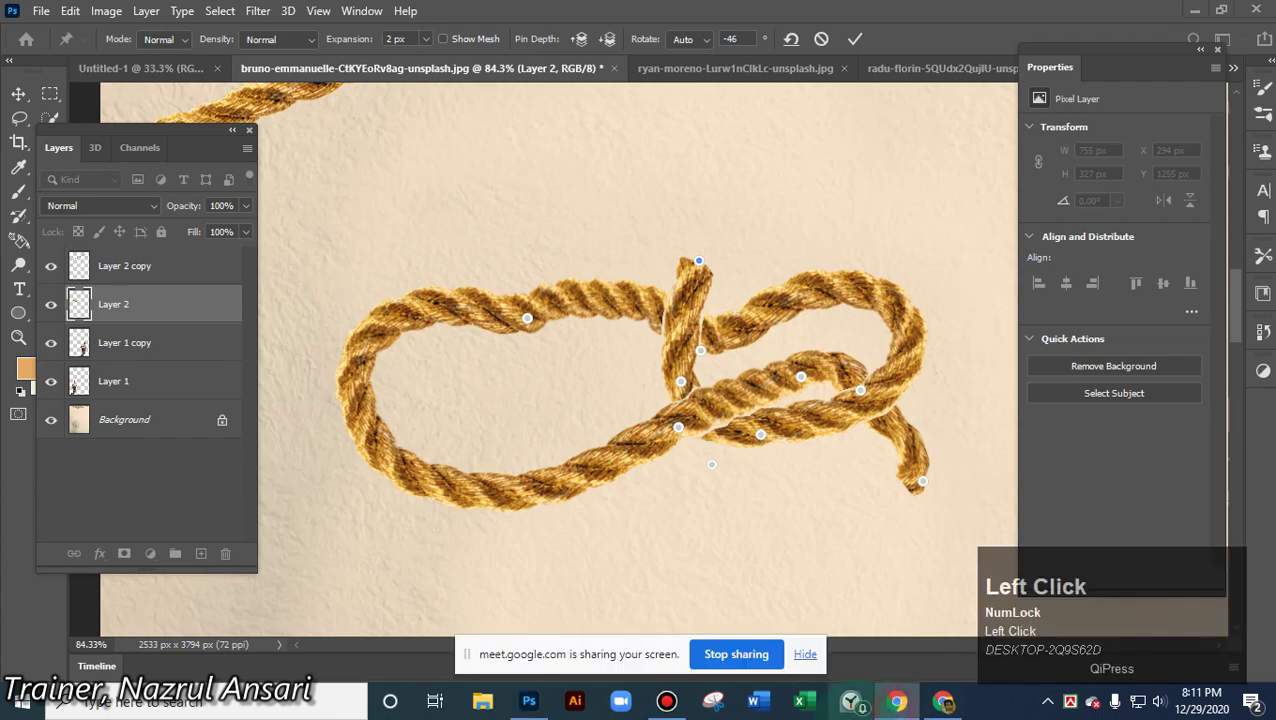
{"action": "left_click", "coordinate": [955, 705]}
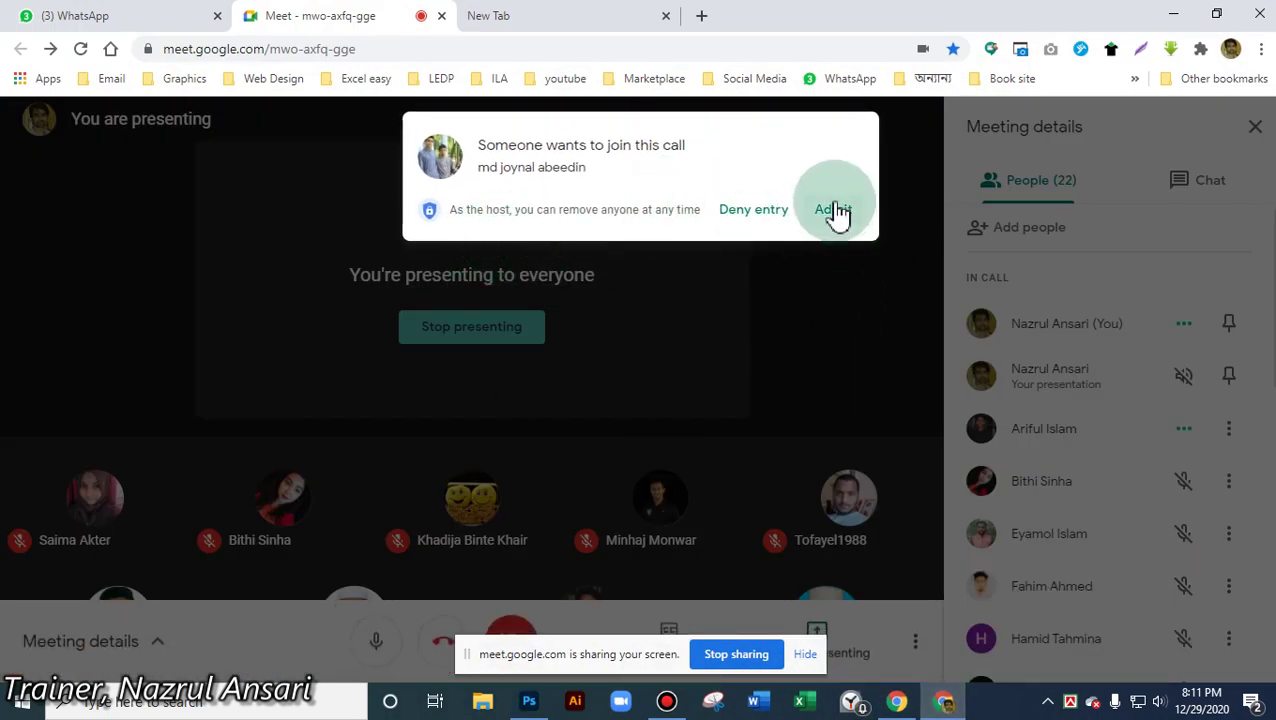
{"action": "left_click", "coordinate": [836, 211]}
{"action": "left_click", "coordinate": [1174, 16]}
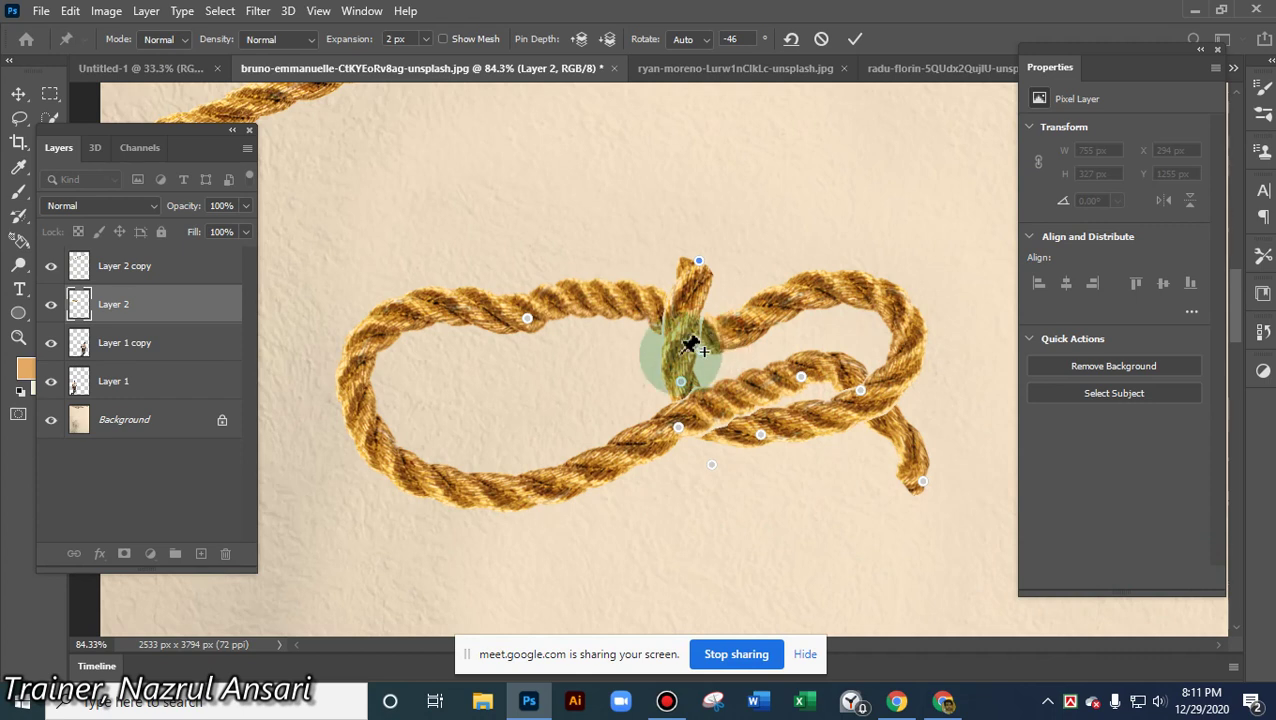
- Move the upright strand and its tip right across the small loop, and pin the small loop's lower bend farther right
{"action": "left_click_drag", "start_coordinate": [680, 385], "coordinate": [762, 337]}
{"action": "left_click_drag", "start_coordinate": [708, 262], "coordinate": [822, 253]}
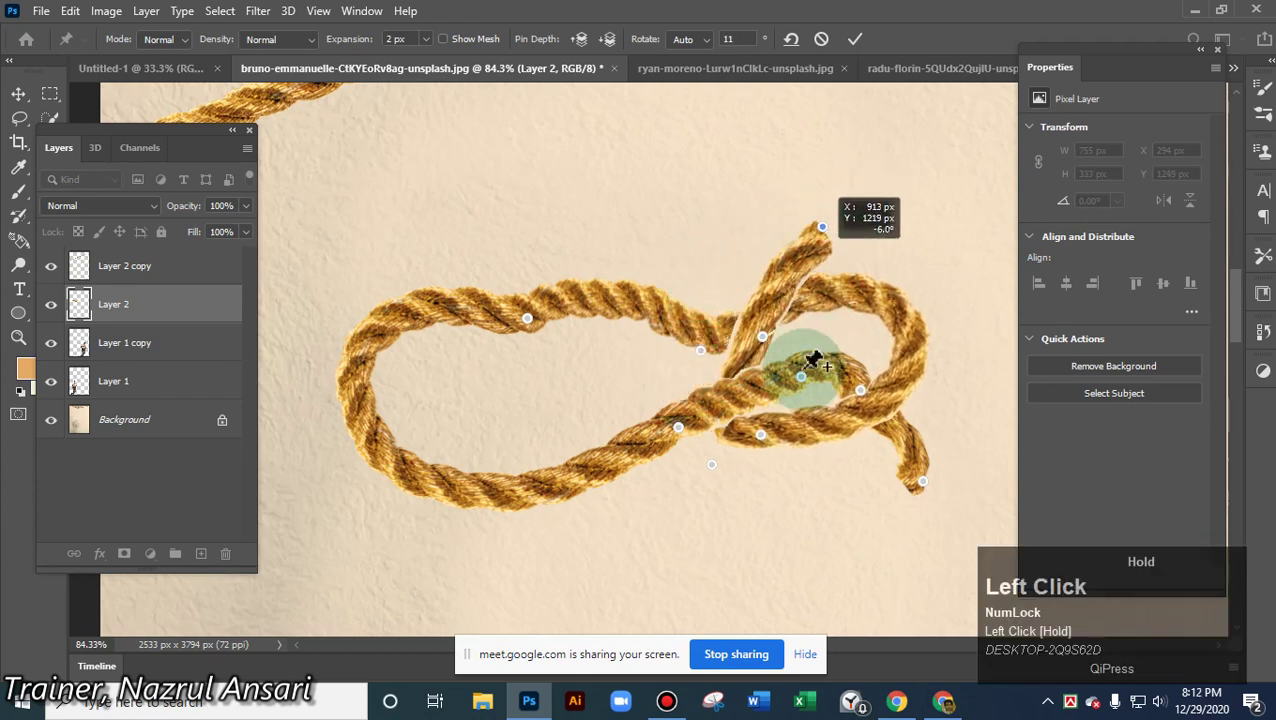
{"action": "left_click_drag", "start_coordinate": [770, 433], "coordinate": [784, 342]}
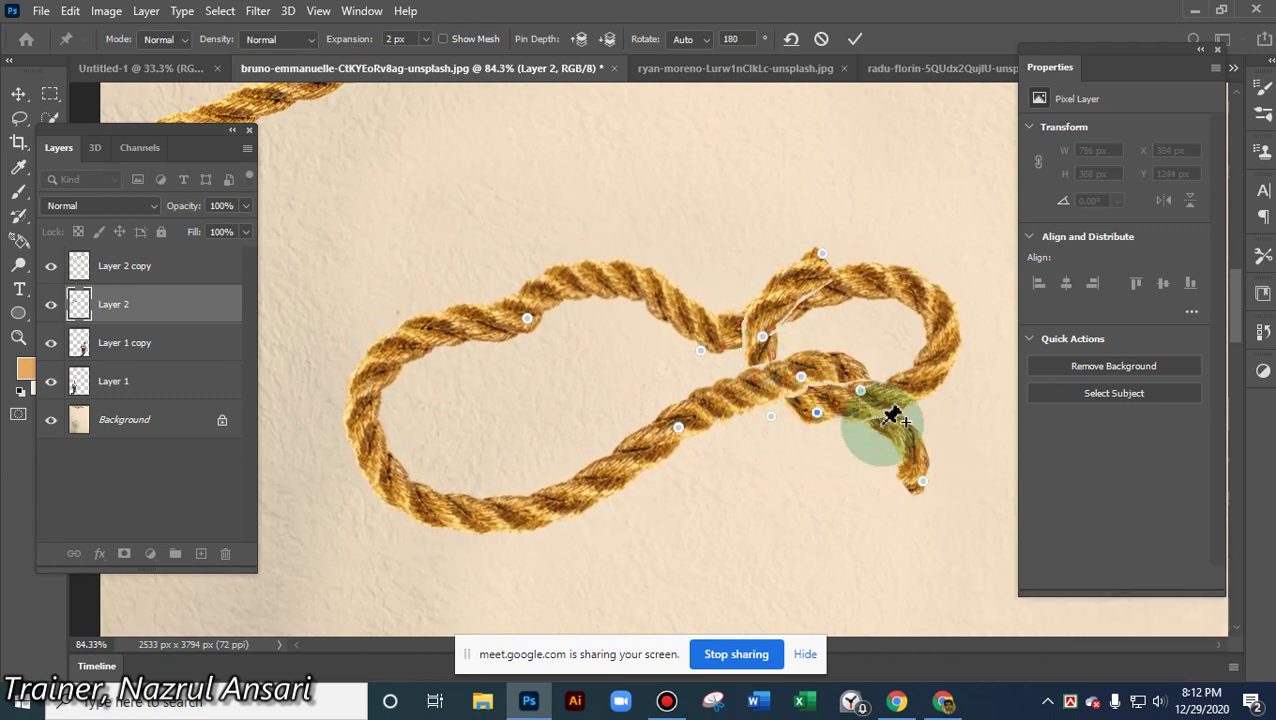
{"action": "left_click", "coordinate": [763, 337]}
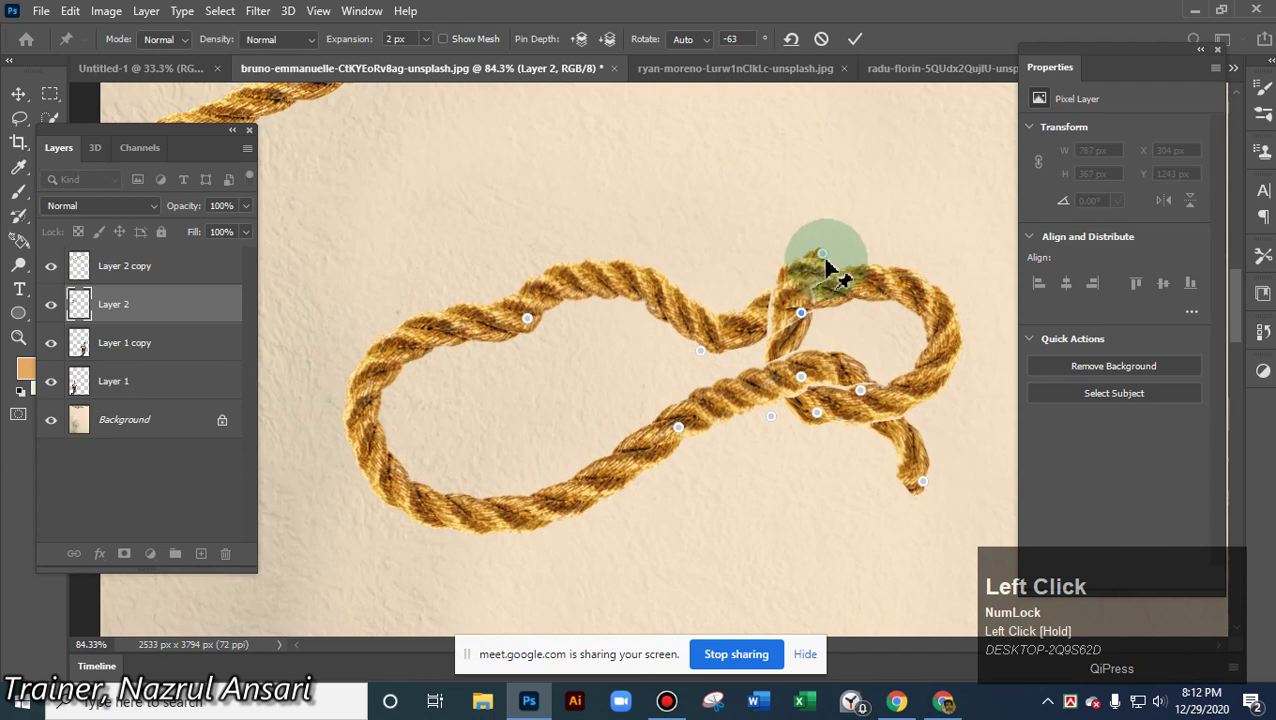
{"action": "left_click_drag", "start_coordinate": [826, 263], "coordinate": [841, 243]}
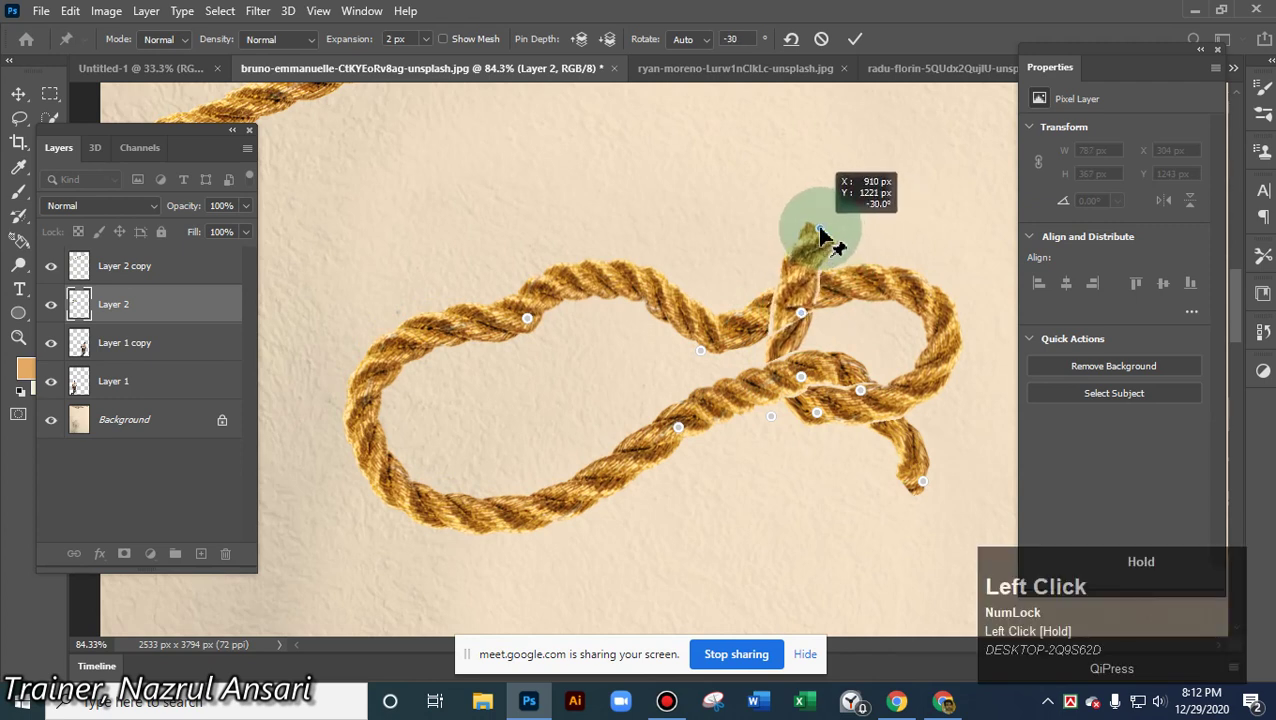
{"action": "mouse_move", "coordinate": [848, 424]}
{"action": "left_mouse_down"}
{"action": "mouse_move", "coordinate": [808, 377]}
{"action": "mouse_move", "coordinate": [832, 429]}
{"action": "left_mouse_up"}
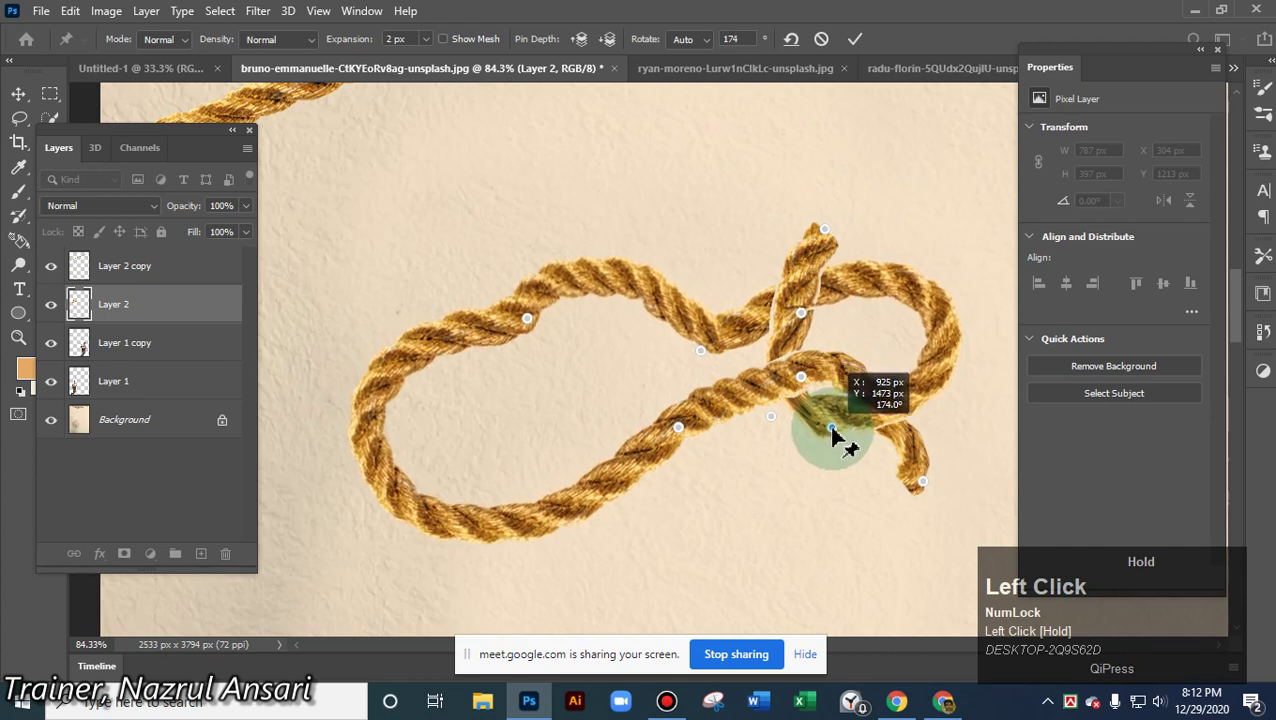
- Move the upright strand's middle and tip pins farther right, and pull the upper strand down beside it with a new pin
{"action": "left_click", "coordinate": [802, 316]}
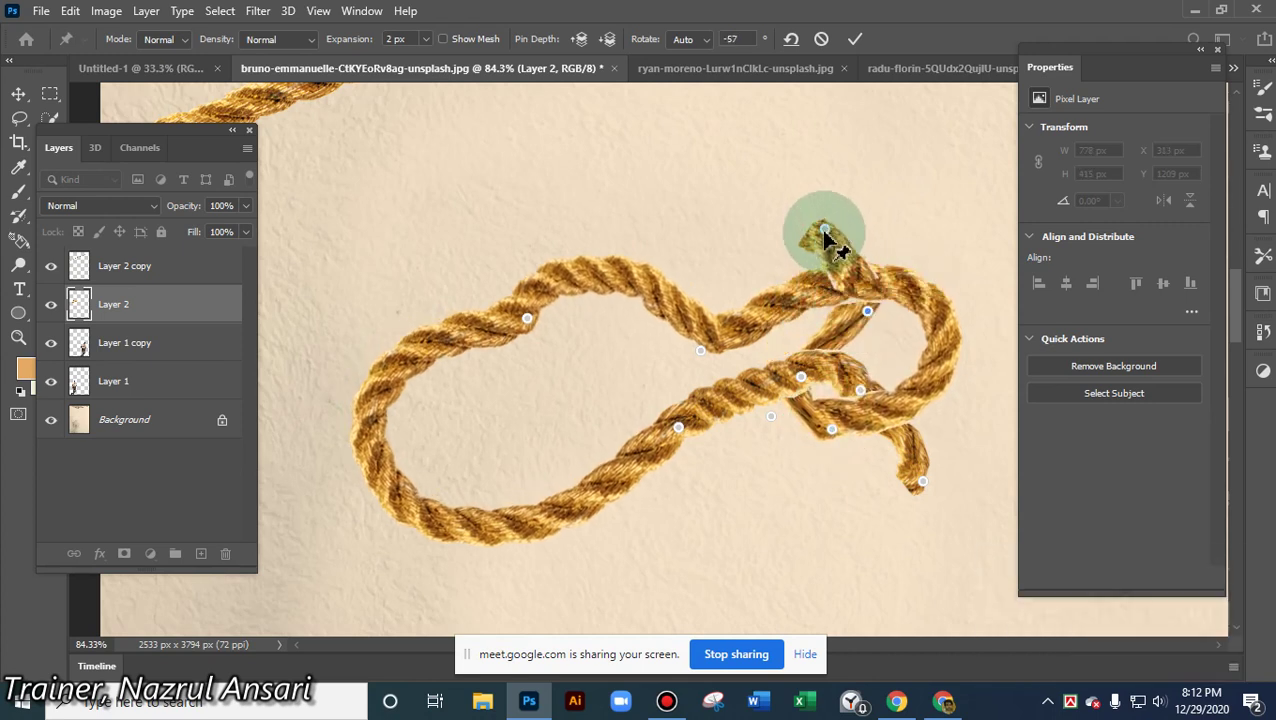
{"action": "left_click_drag", "start_coordinate": [834, 234], "coordinate": [897, 241]}
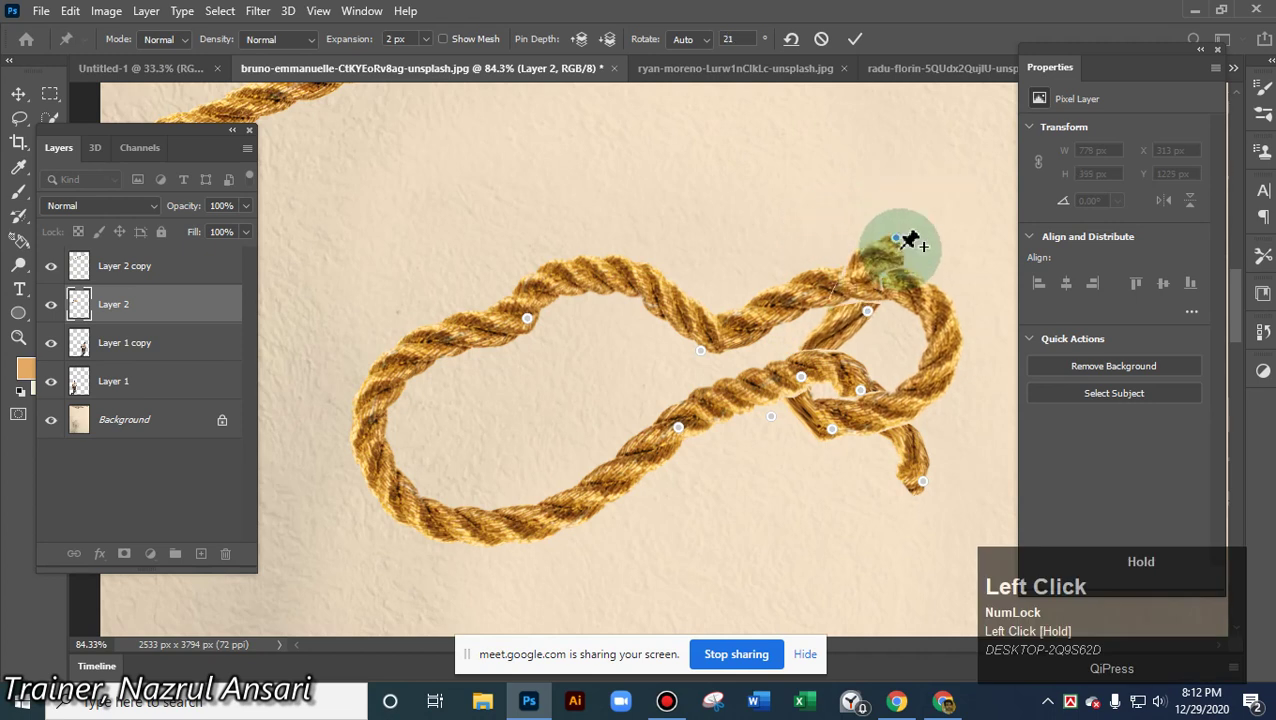
{"action": "left_click", "coordinate": [823, 280]}
{"action": "left_click_drag", "start_coordinate": [823, 280], "coordinate": [838, 338]}
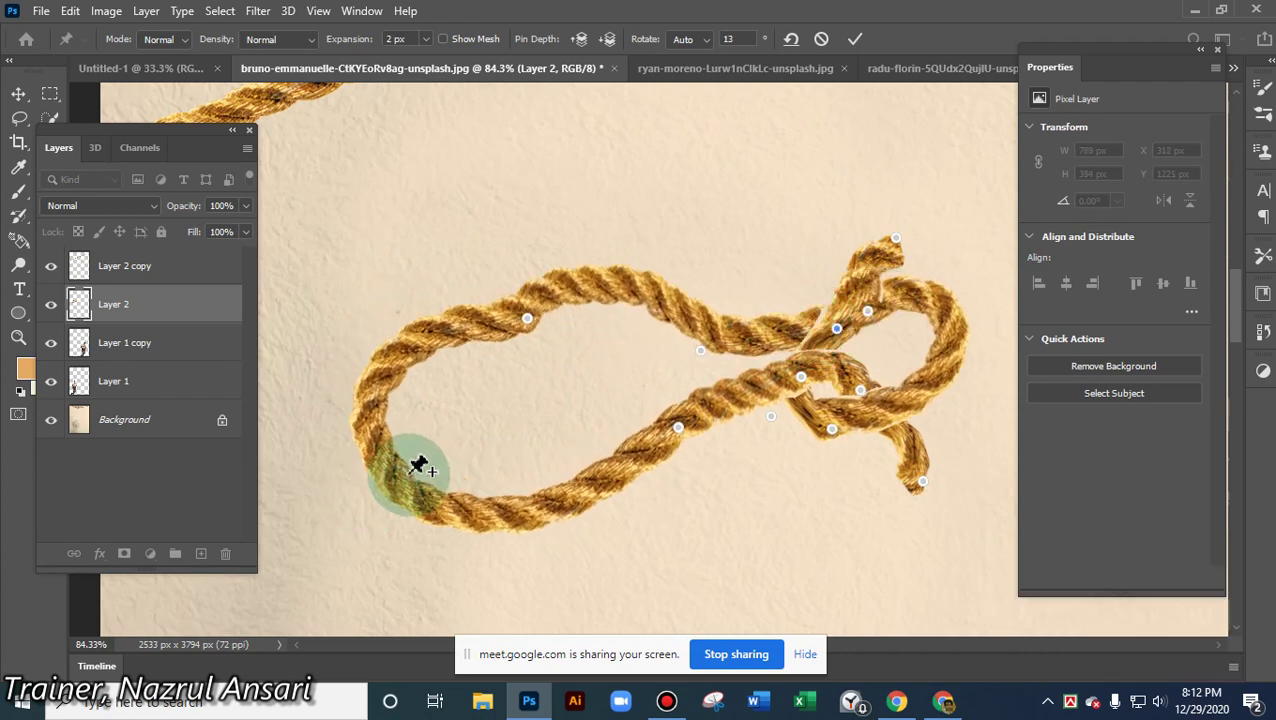
- Pin the large loop's lower left, pull the hanging end right, and delete the pin beside the small loop's lower bend
{"action": "left_click", "coordinate": [405, 474]}
{"action": "left_click_drag", "start_coordinate": [882, 440], "coordinate": [958, 482]}
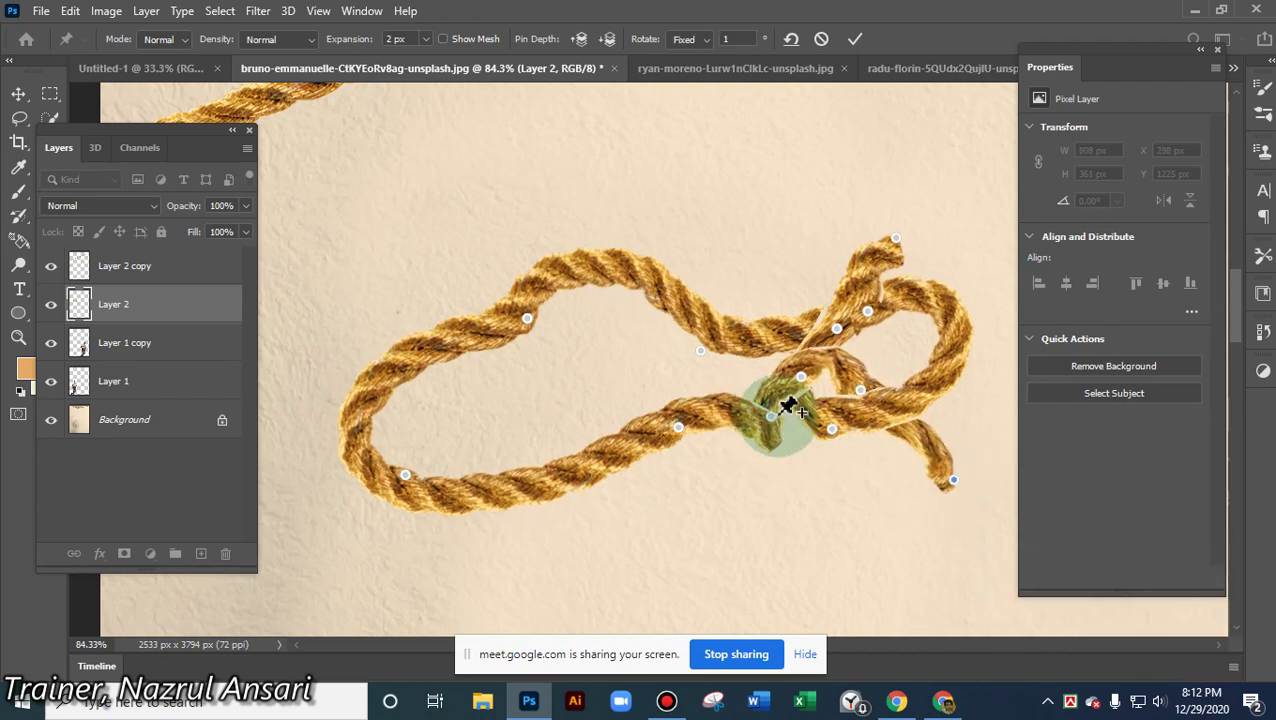
{"action": "key", "text": "alt"}
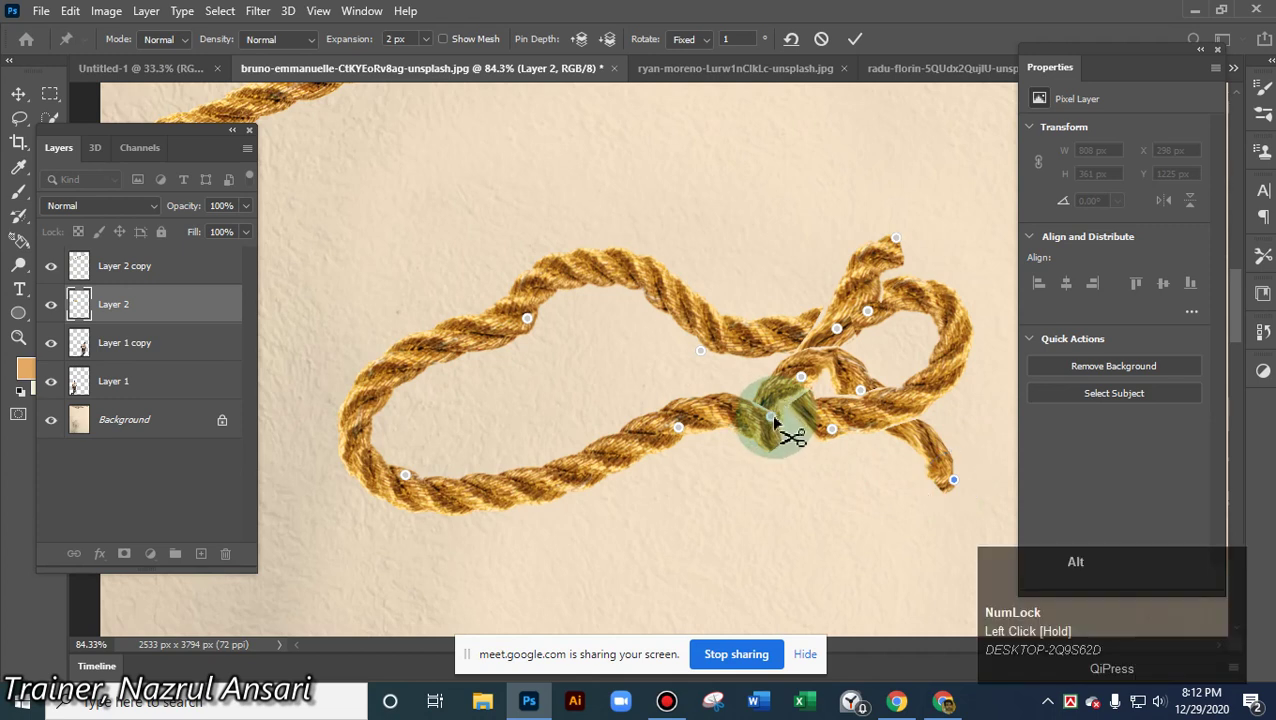
{"action": "left_click", "coordinate": [778, 424], "text": "alt"}
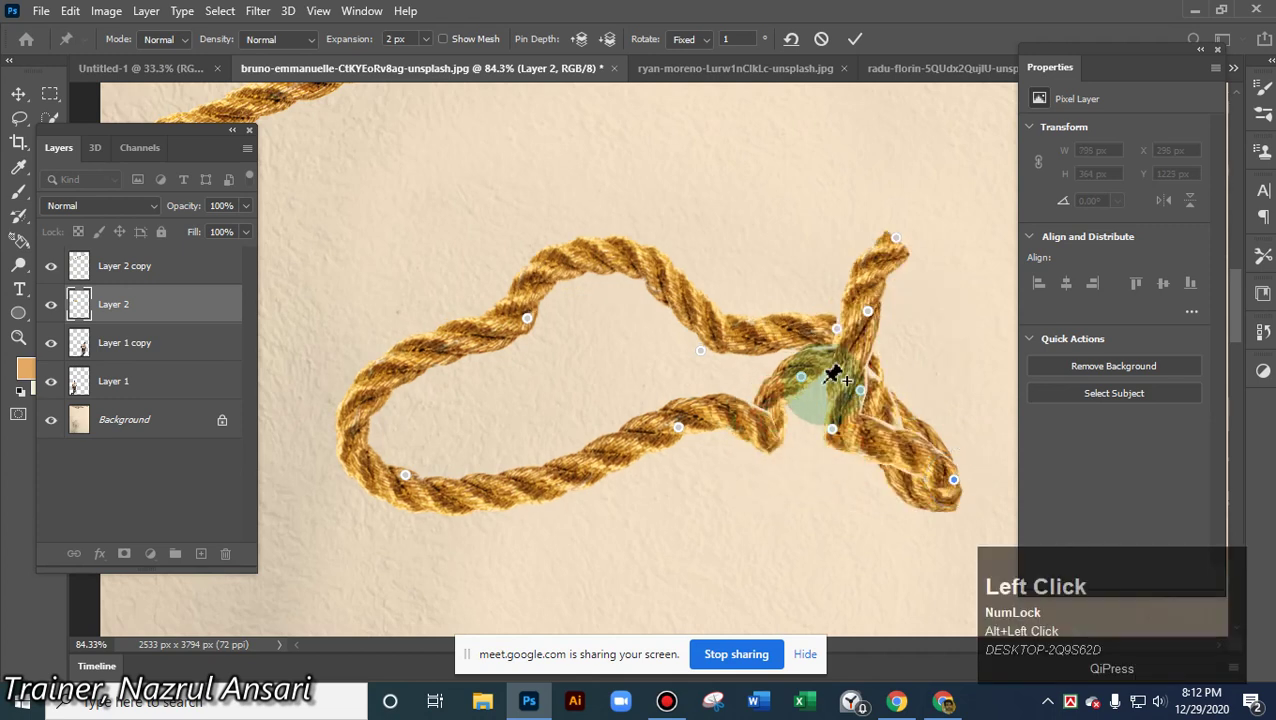
- Delete the pin on the large loop's lower strand, pull the upper strand's crossing pin left, and raise the hanging end beside the small loop
{"action": "left_click", "coordinate": [678, 427], "text": "alt"}
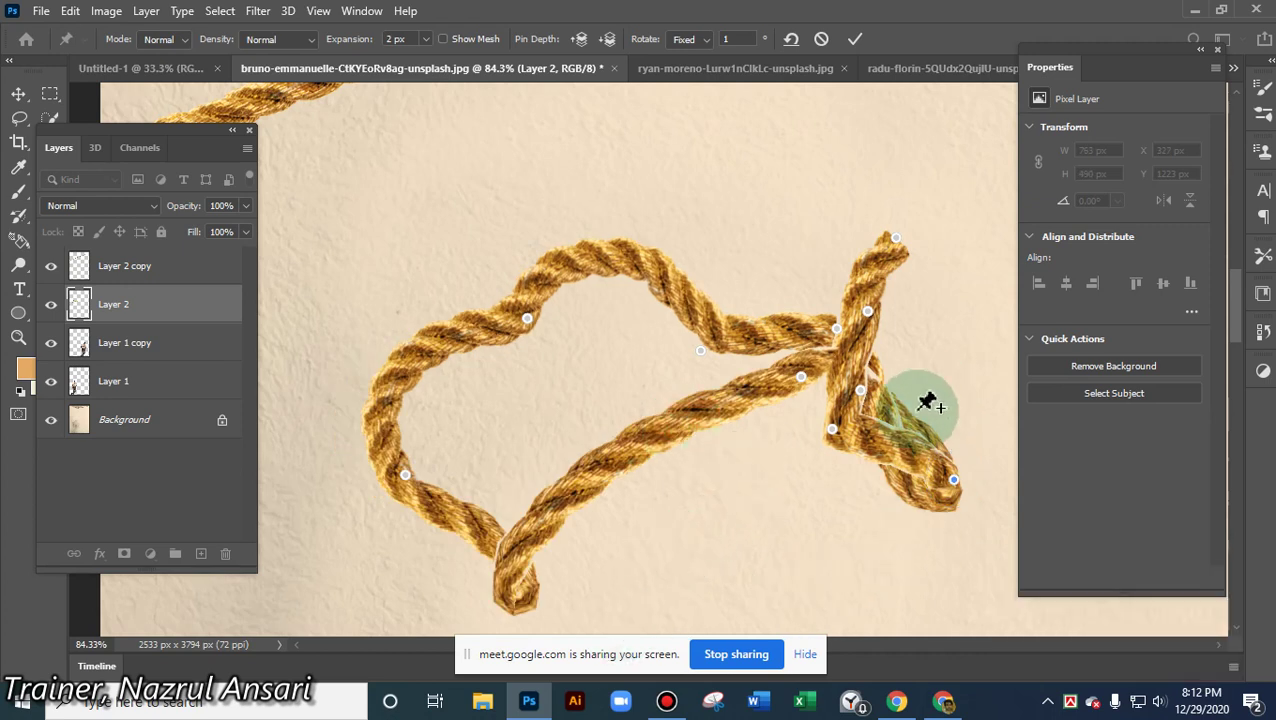
{"action": "left_click_drag", "start_coordinate": [838, 333], "coordinate": [735, 321]}
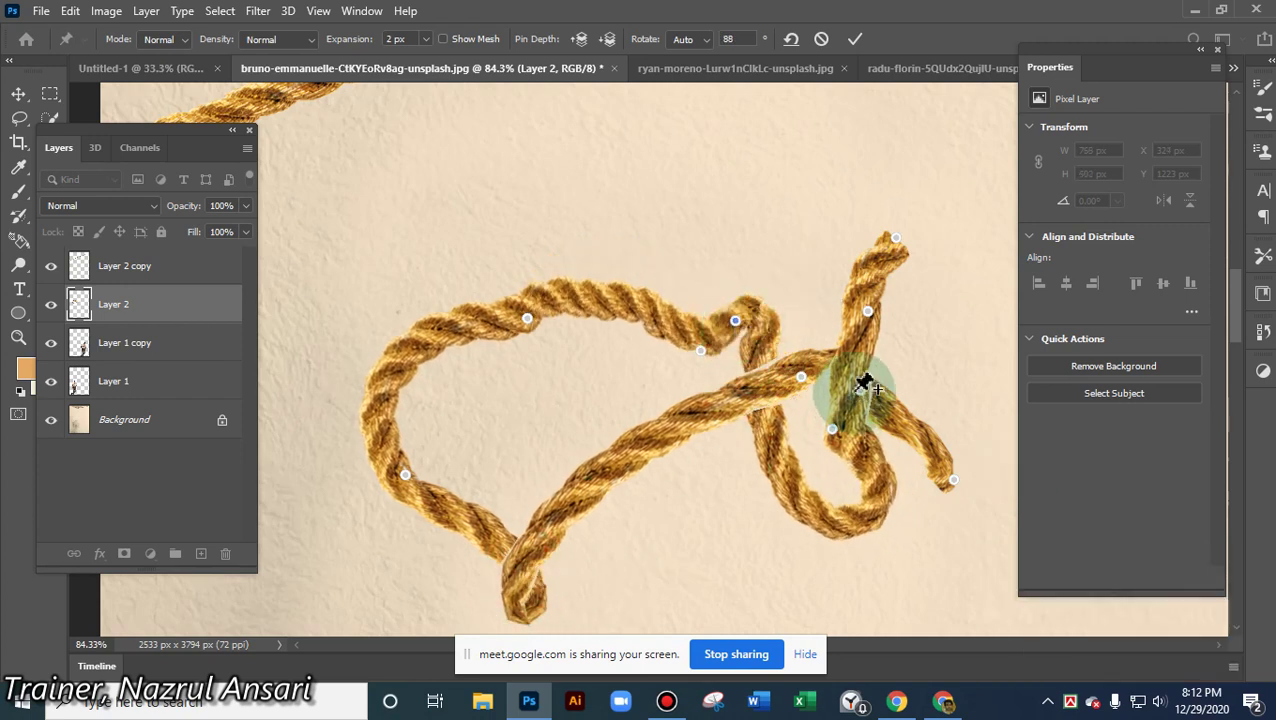
{"action": "left_click_drag", "start_coordinate": [858, 398], "coordinate": [959, 425]}
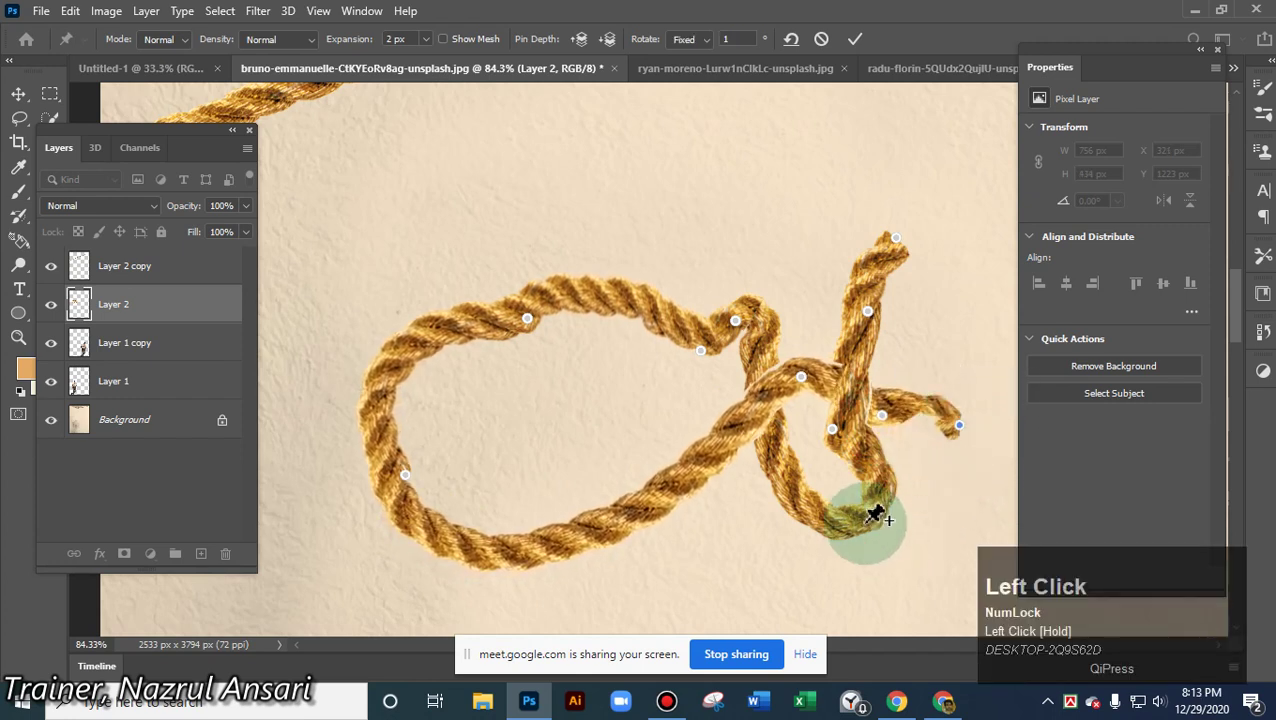
- Add a pin at the bottom of the small loop and shift the pin at the upright strand's base right to widen the loop
{"action": "left_click_drag", "start_coordinate": [858, 545], "coordinate": [812, 428]}
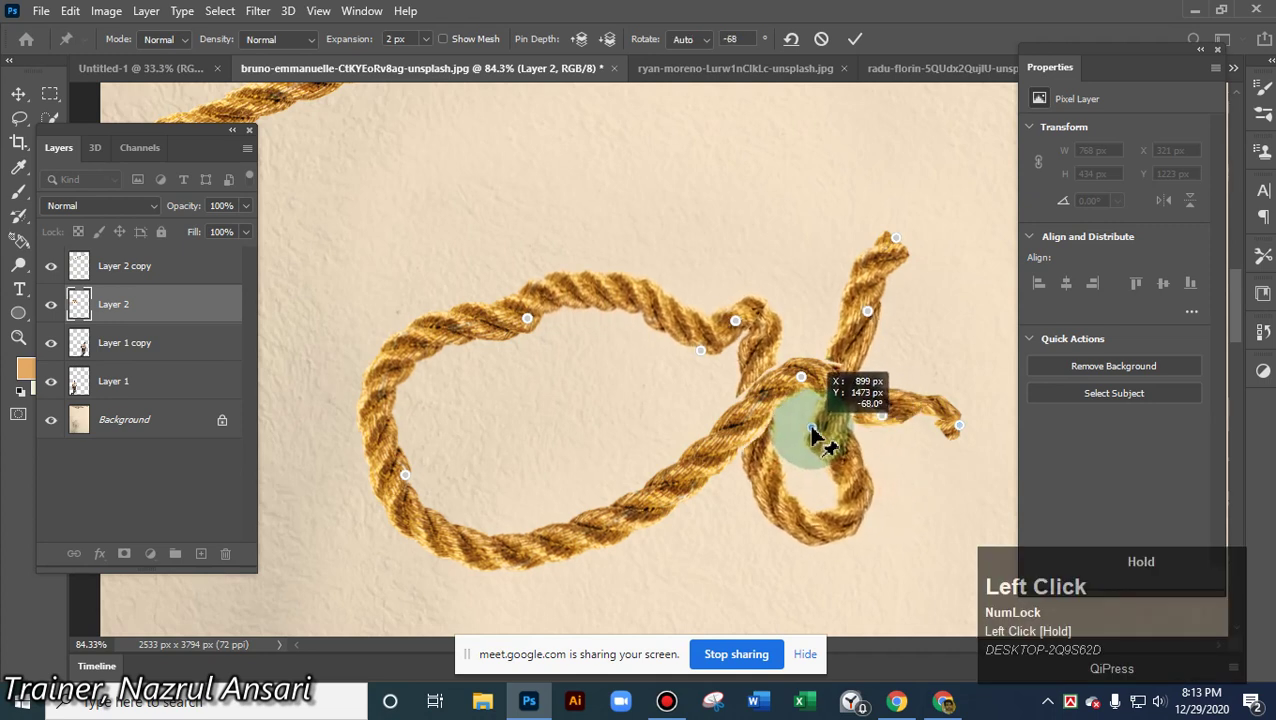
{"action": "left_click", "coordinate": [852, 516]}
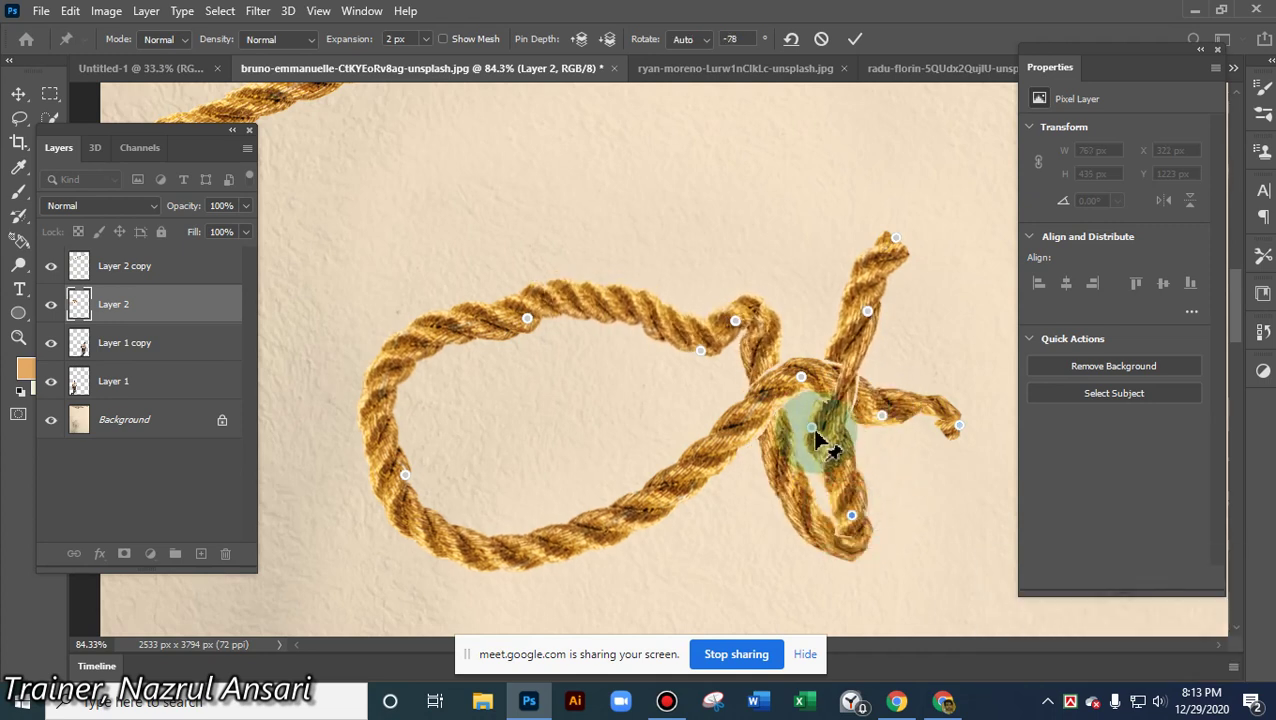
{"action": "left_click_drag", "start_coordinate": [812, 428], "coordinate": [864, 459]}
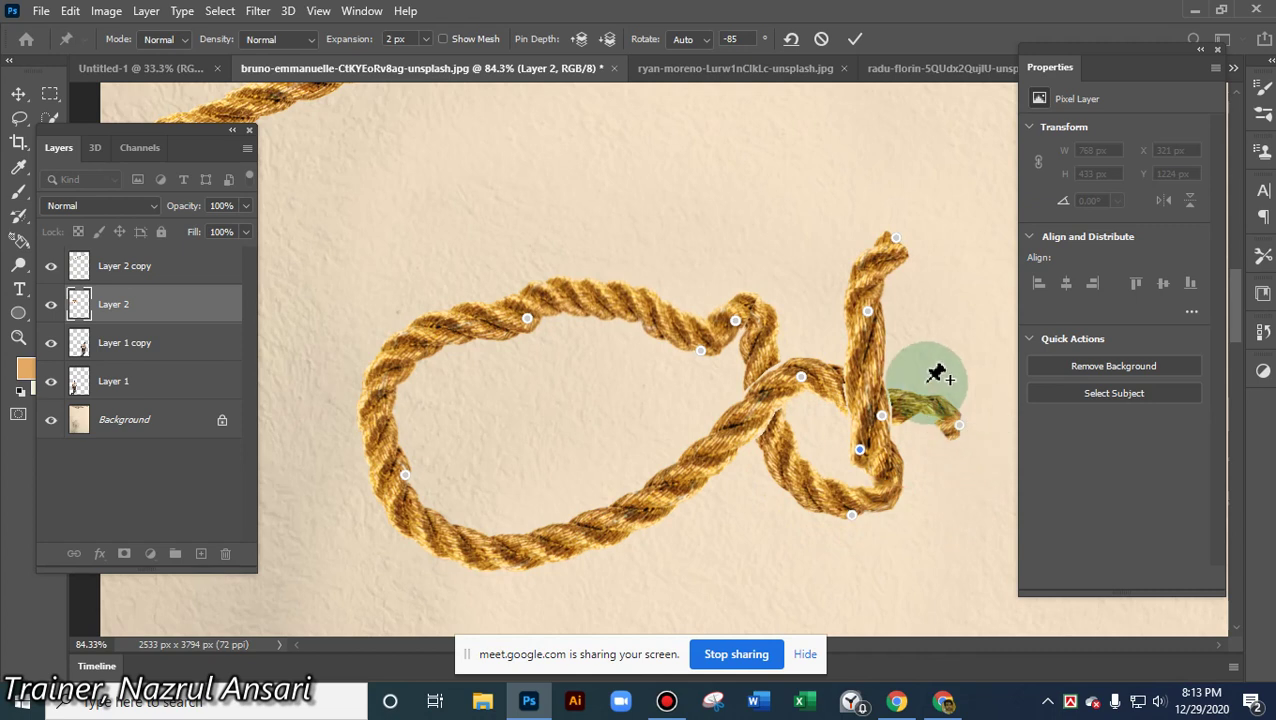
- Bow the upright strand right with its tip curled left, and move its crossing and base pins up and right to round the small loop
{"action": "left_click_drag", "start_coordinate": [871, 316], "coordinate": [908, 332]}
{"action": "left_click_drag", "start_coordinate": [899, 245], "coordinate": [876, 274]}
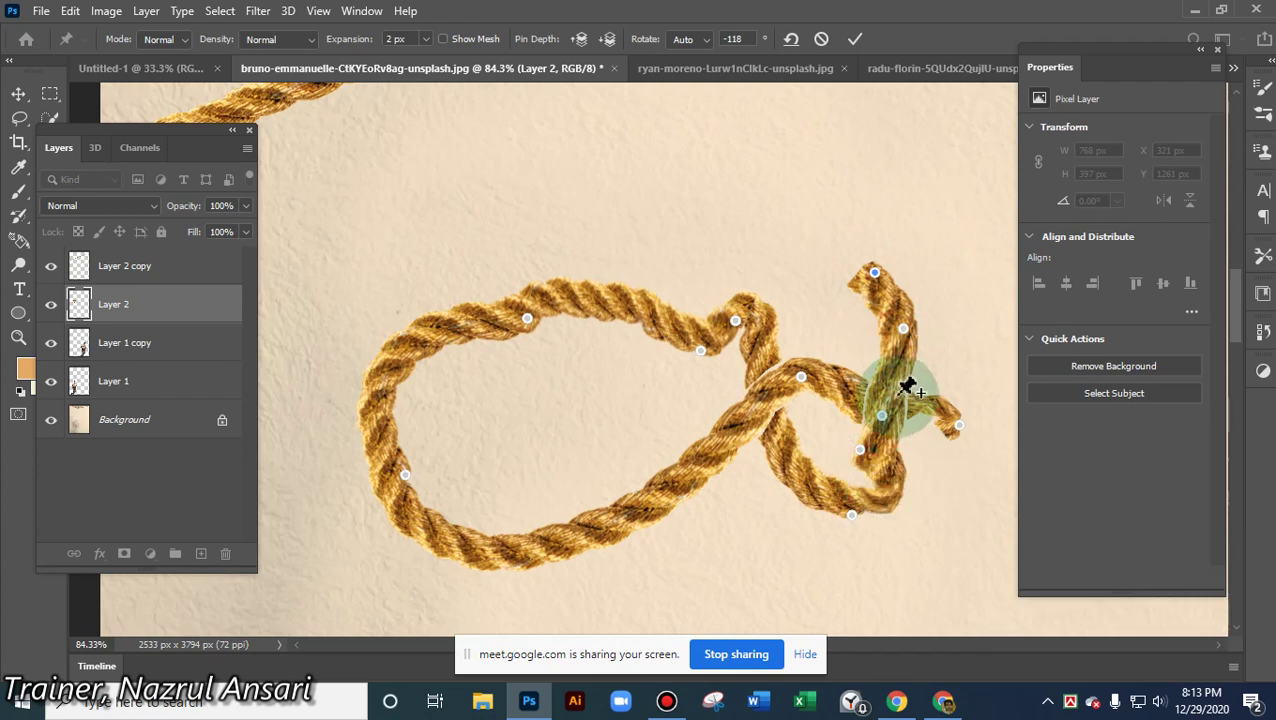
{"action": "left_click_drag", "start_coordinate": [884, 425], "coordinate": [902, 395]}
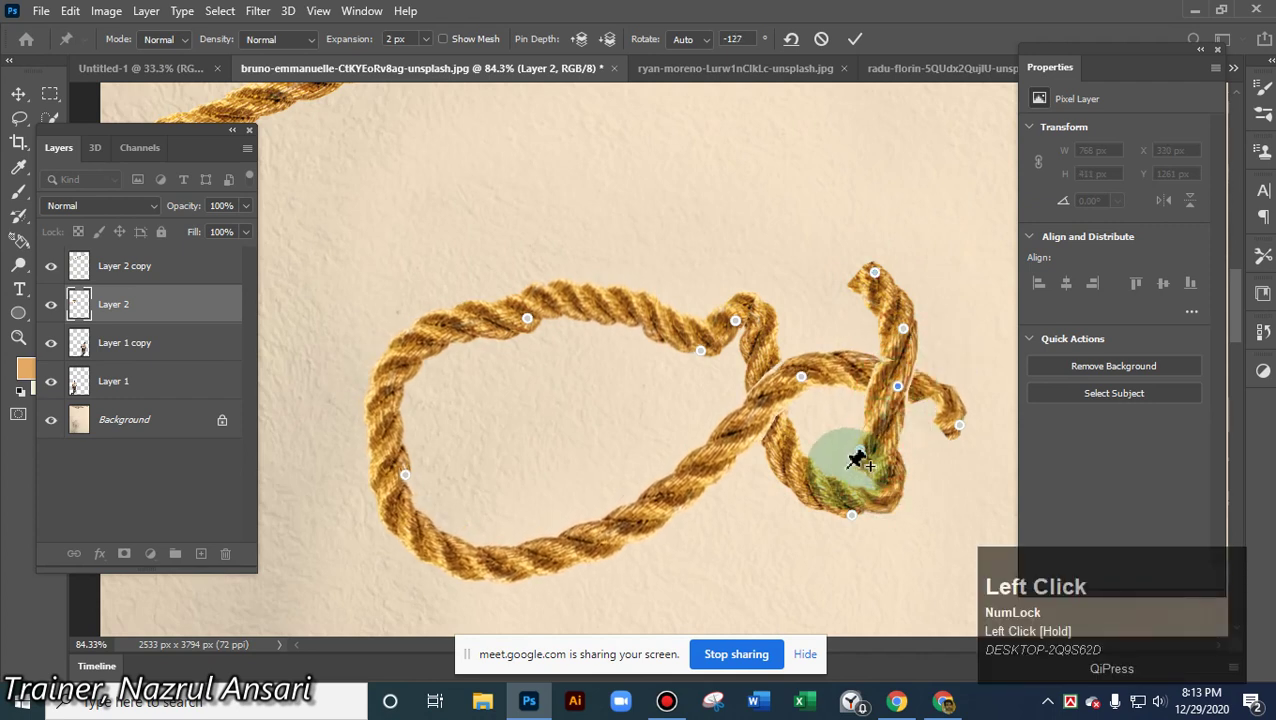
{"action": "left_click_drag", "start_coordinate": [858, 453], "coordinate": [883, 507]}
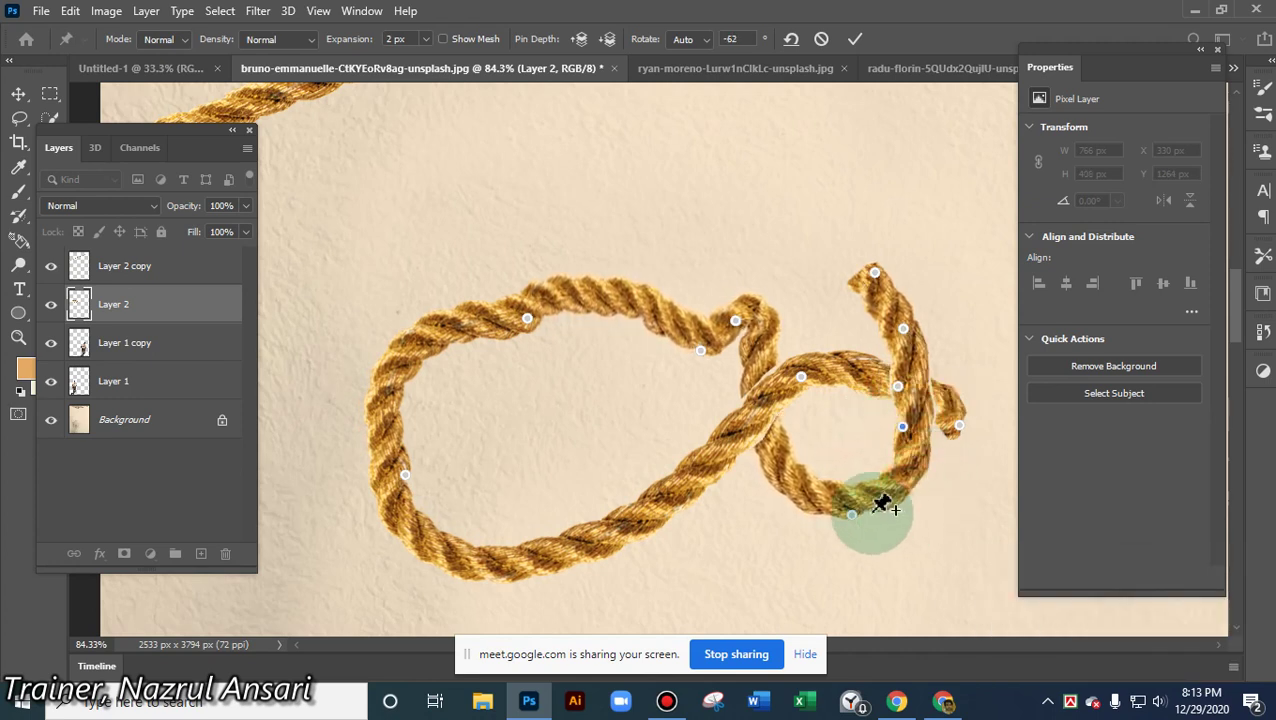
- Delete the two pins on the large loop's upper strand so that it forms a smooth oval
{"action": "left_click_drag", "start_coordinate": [706, 356], "coordinate": [706, 350]}
{"action": "left_click", "coordinate": [704, 352], "text": "alt"}
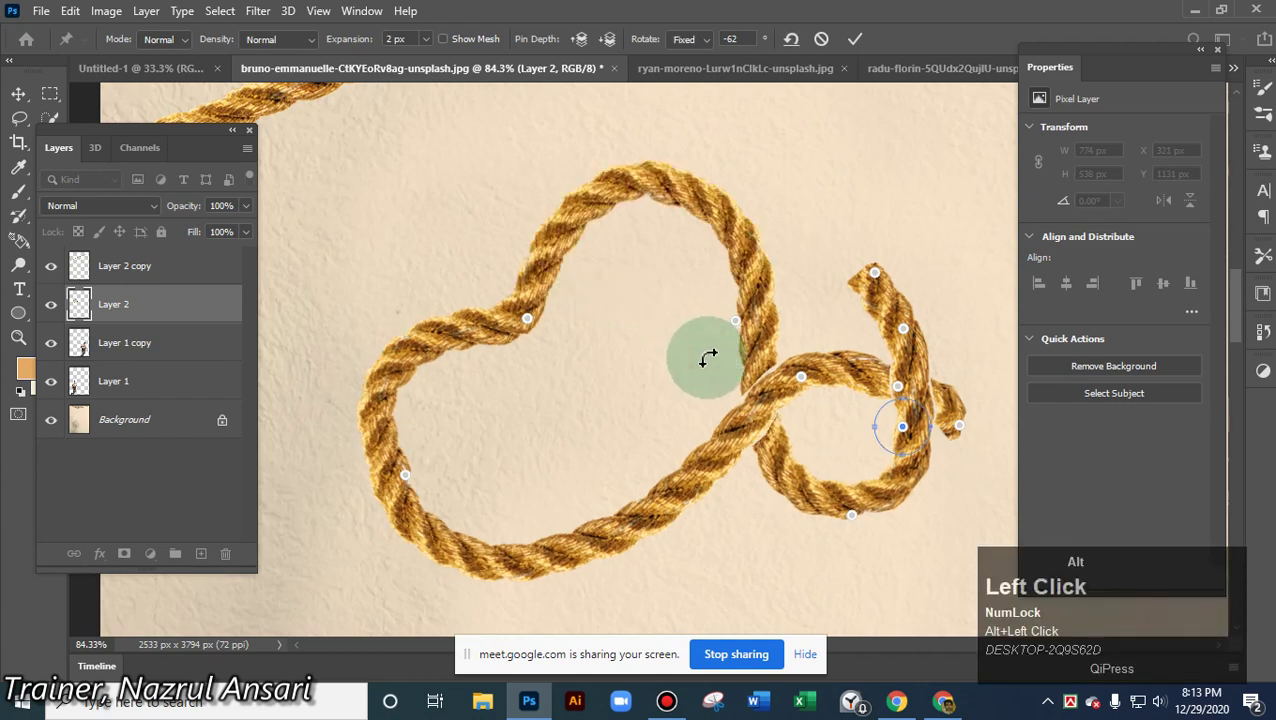
{"action": "left_click", "coordinate": [528, 322], "text": "alt"}
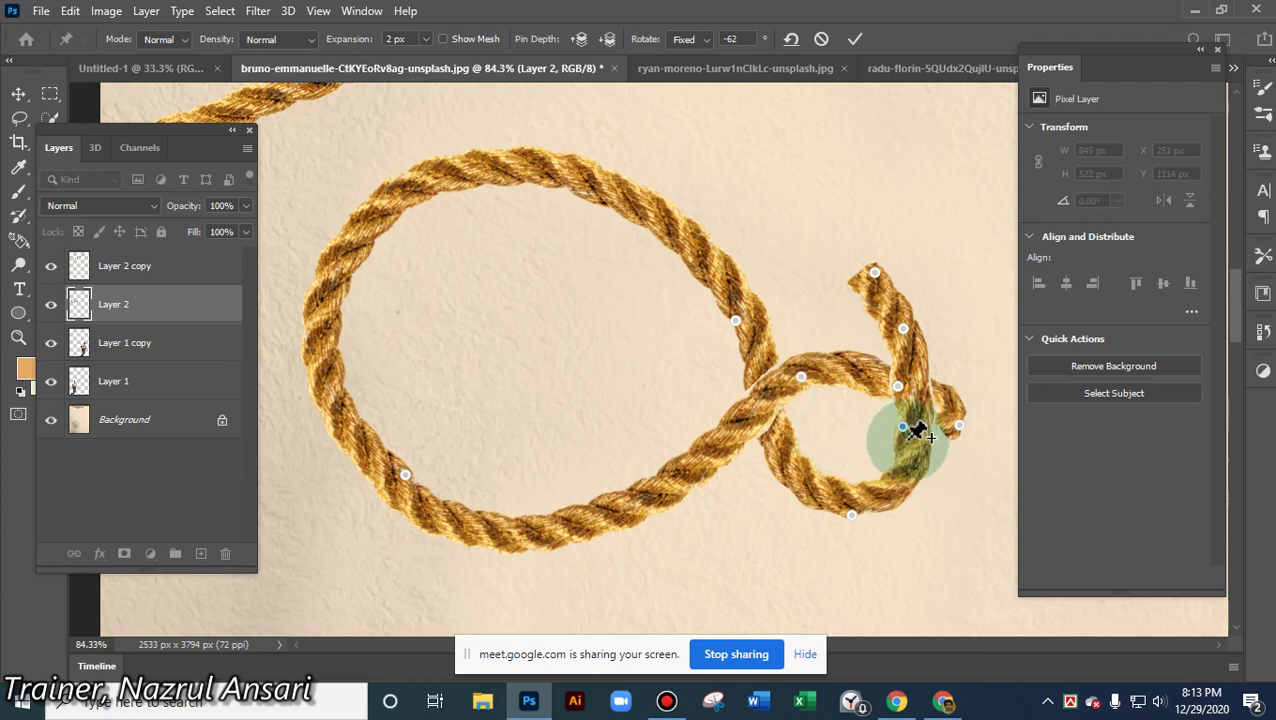
{"action": "left_click_drag", "start_coordinate": [903, 428], "coordinate": [687, 547]}
{"action": "left_click", "coordinate": [884, 407]}
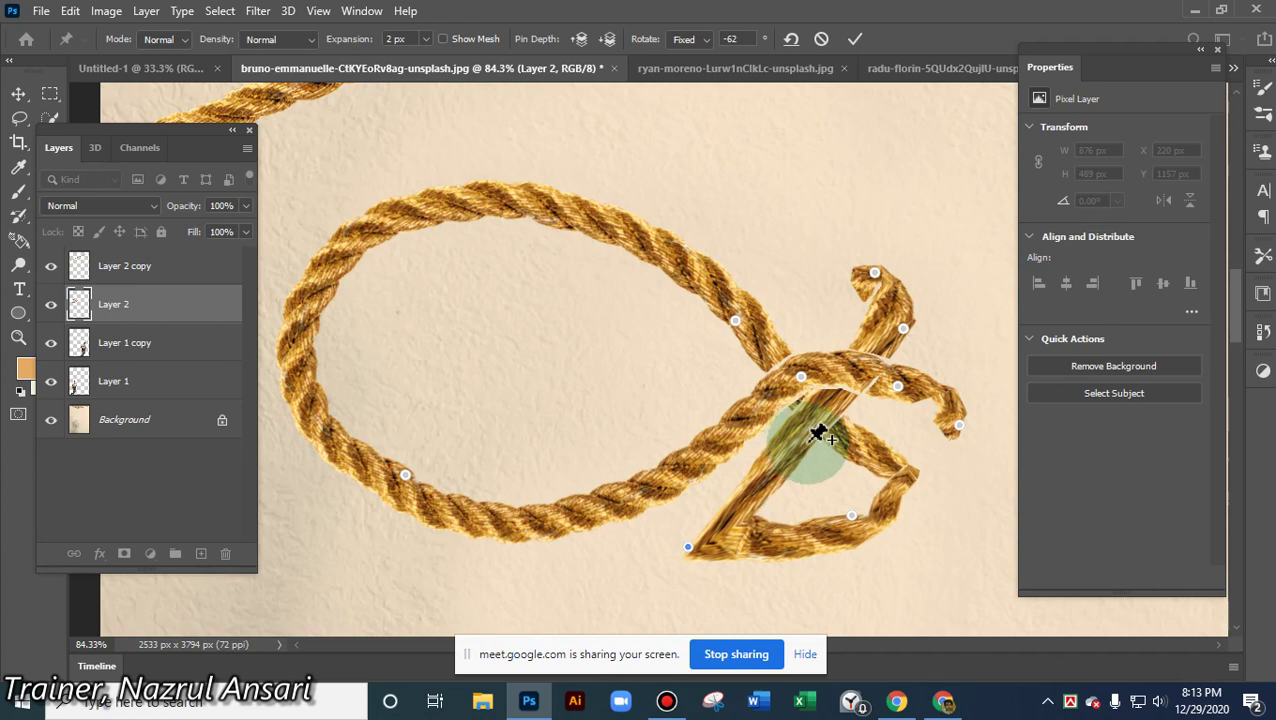
{"action": "key", "text": "ctrl+z"}
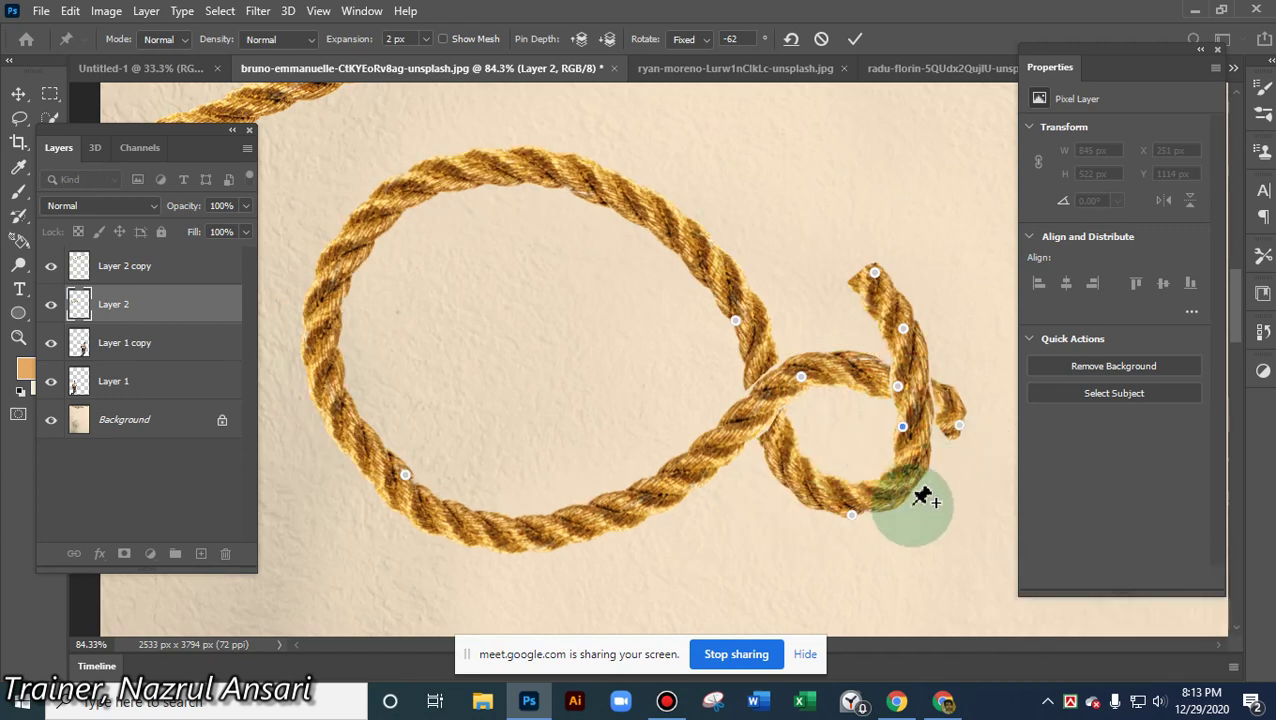
- Fold the rope tip down into the small loop, pull the fold up and left, and adjust the crossing pins on the loop's right side
{"action": "left_click_drag", "start_coordinate": [873, 274], "coordinate": [827, 395]}
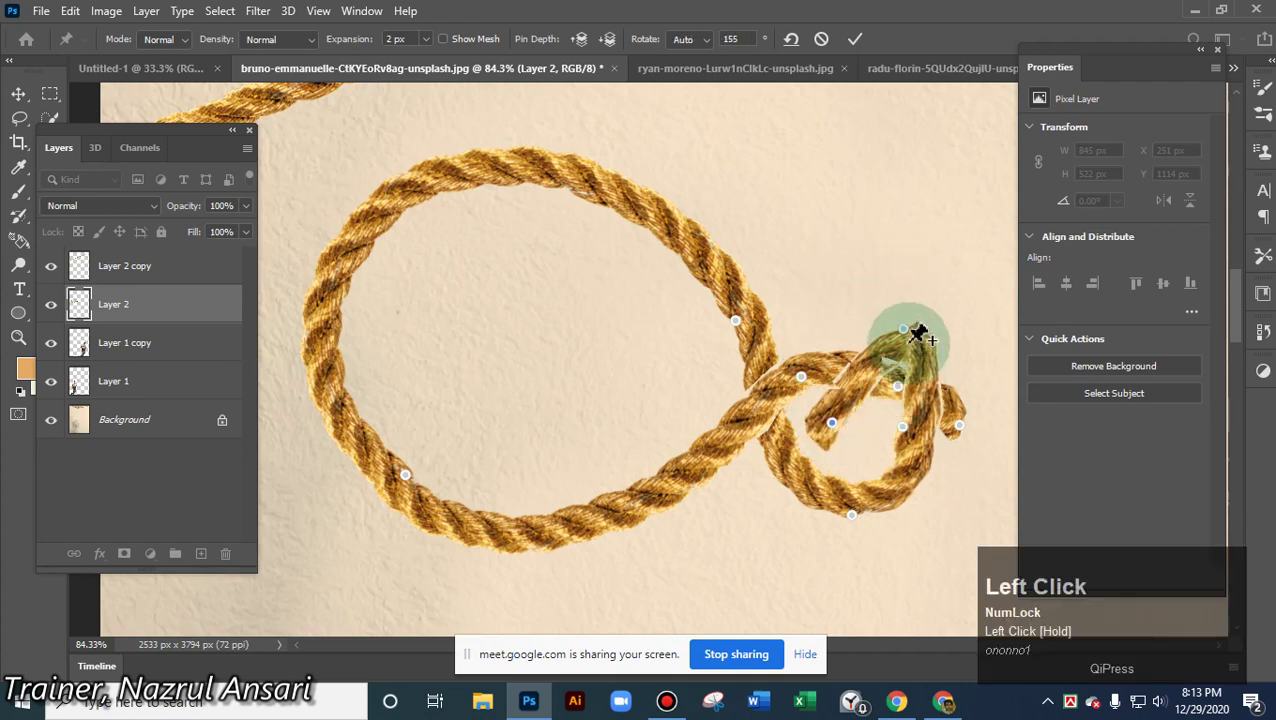
{"action": "left_click_drag", "start_coordinate": [904, 334], "coordinate": [850, 310]}
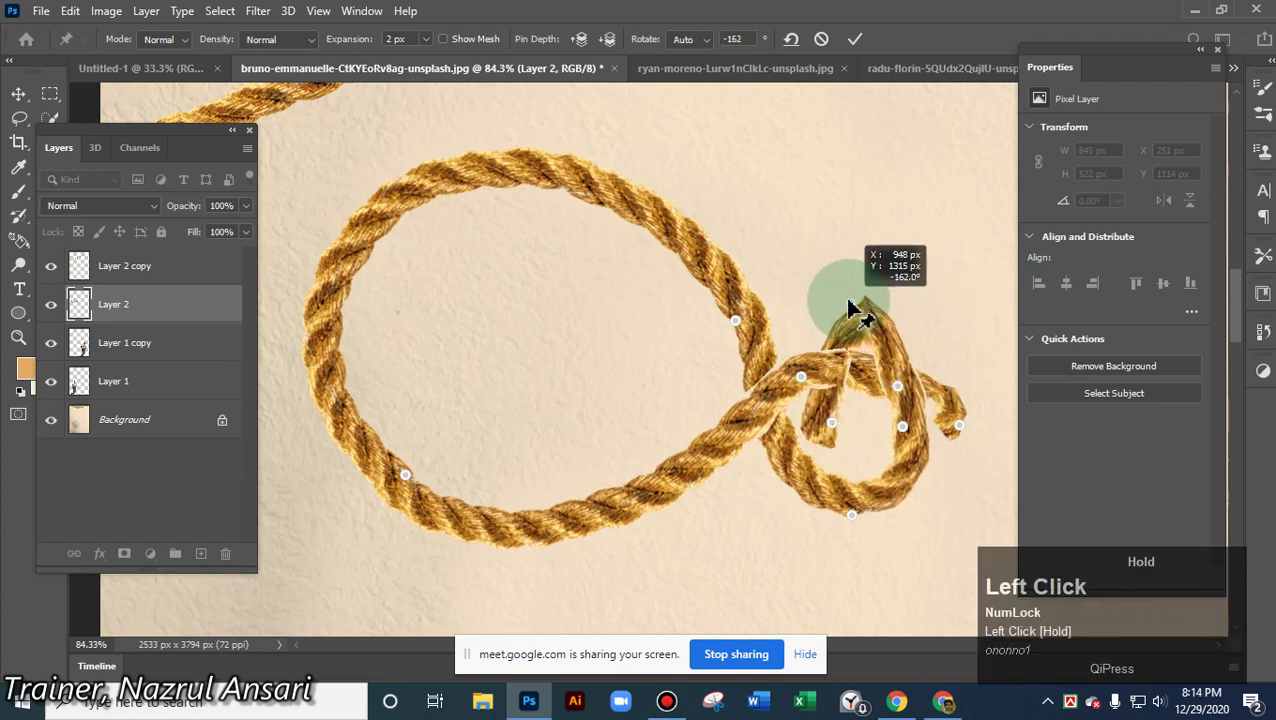
{"action": "mouse_move", "coordinate": [902, 392]}
{"action": "left_mouse_down"}
{"action": "mouse_move", "coordinate": [917, 356]}
{"action": "mouse_move", "coordinate": [926, 390]}
{"action": "mouse_move", "coordinate": [912, 372]}
{"action": "mouse_move", "coordinate": [896, 380]}
{"action": "mouse_move", "coordinate": [918, 380]}
{"action": "left_mouse_up"}
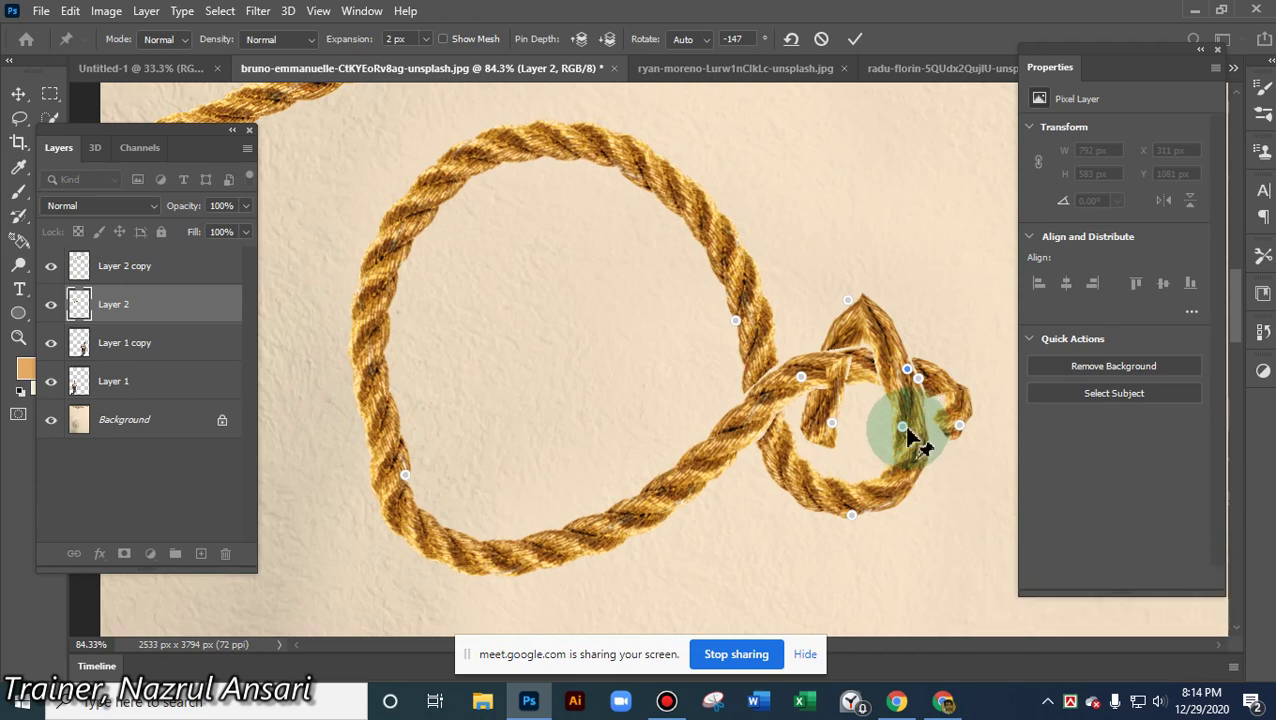
- Puppet-warp the small knot in the rope, rounding its right and lower sides and pulling both loose rope ends downward
{"action": "left_click_drag", "start_coordinate": [920, 434], "coordinate": [950, 368]}
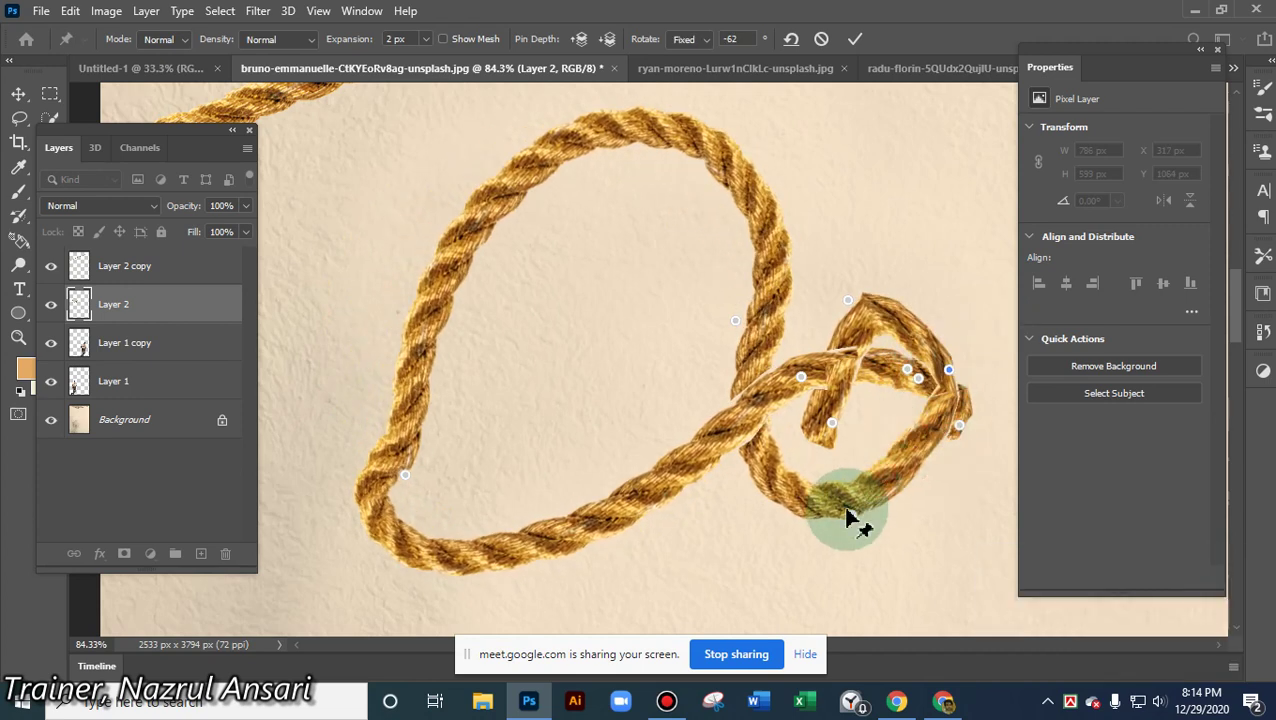
{"action": "left_click_drag", "start_coordinate": [851, 518], "coordinate": [896, 484]}
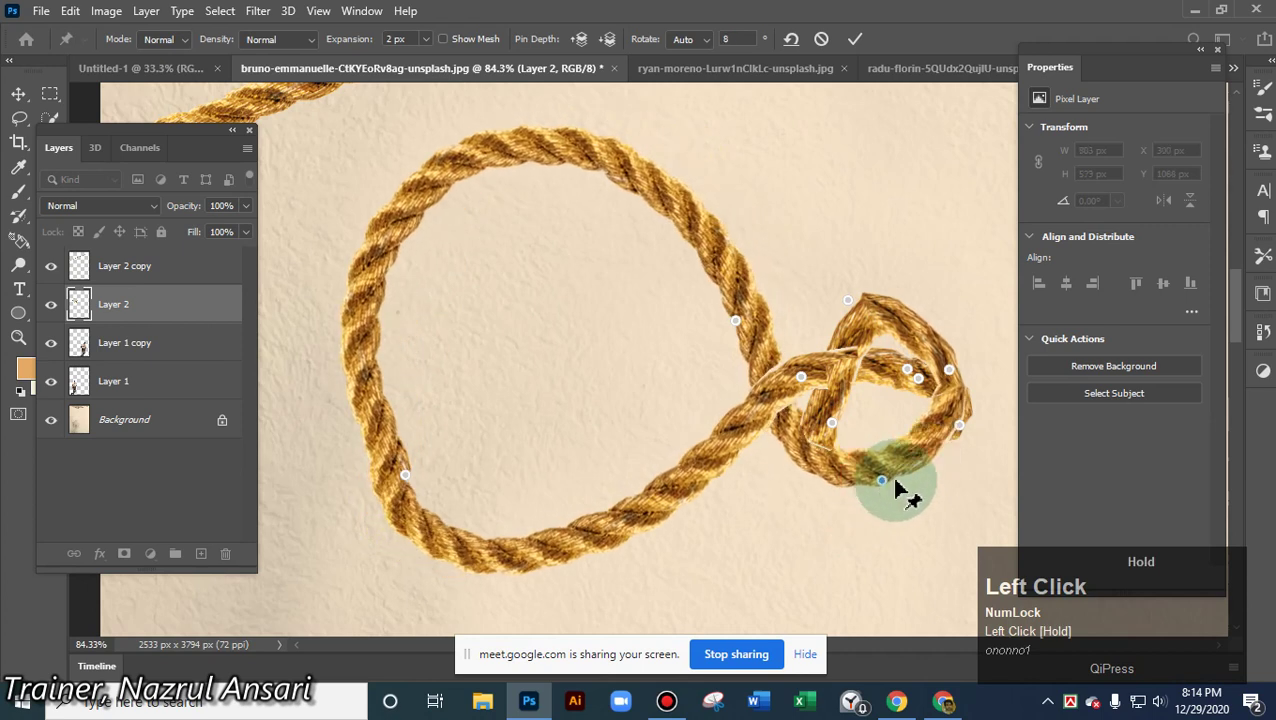
{"action": "left_click_drag", "start_coordinate": [960, 428], "coordinate": [968, 487]}
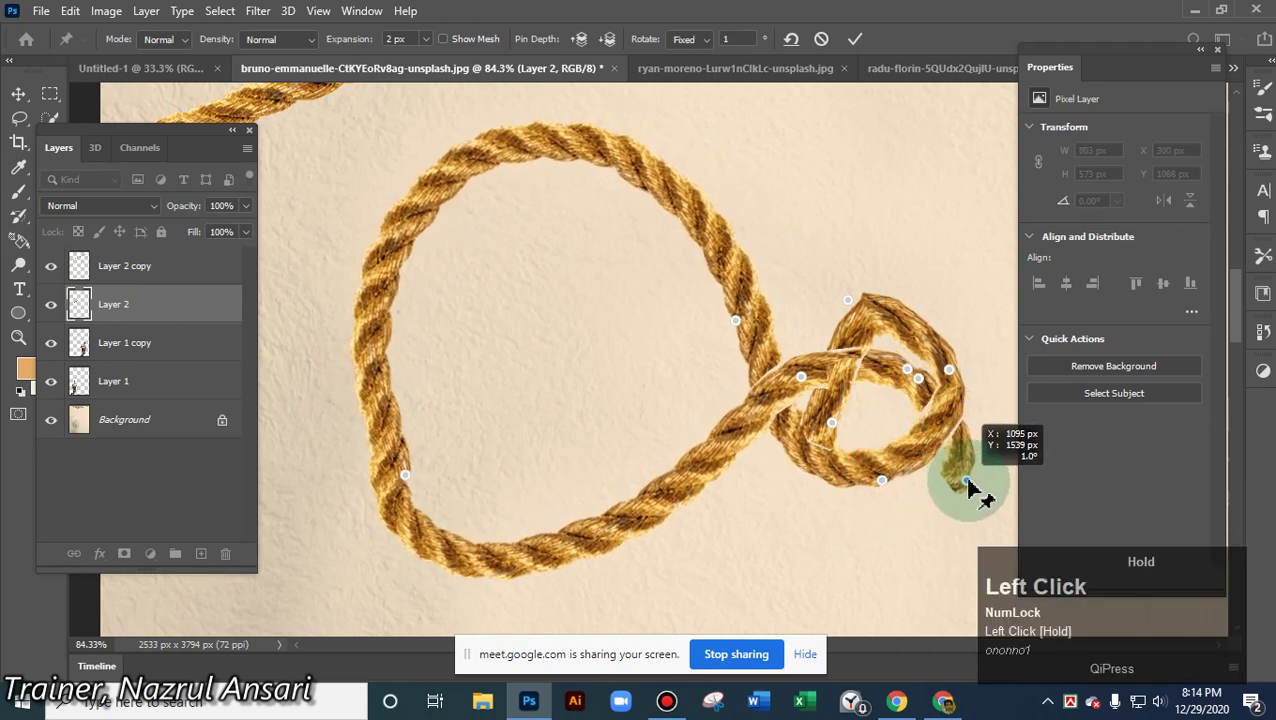
{"action": "left_click", "coordinate": [832, 423]}
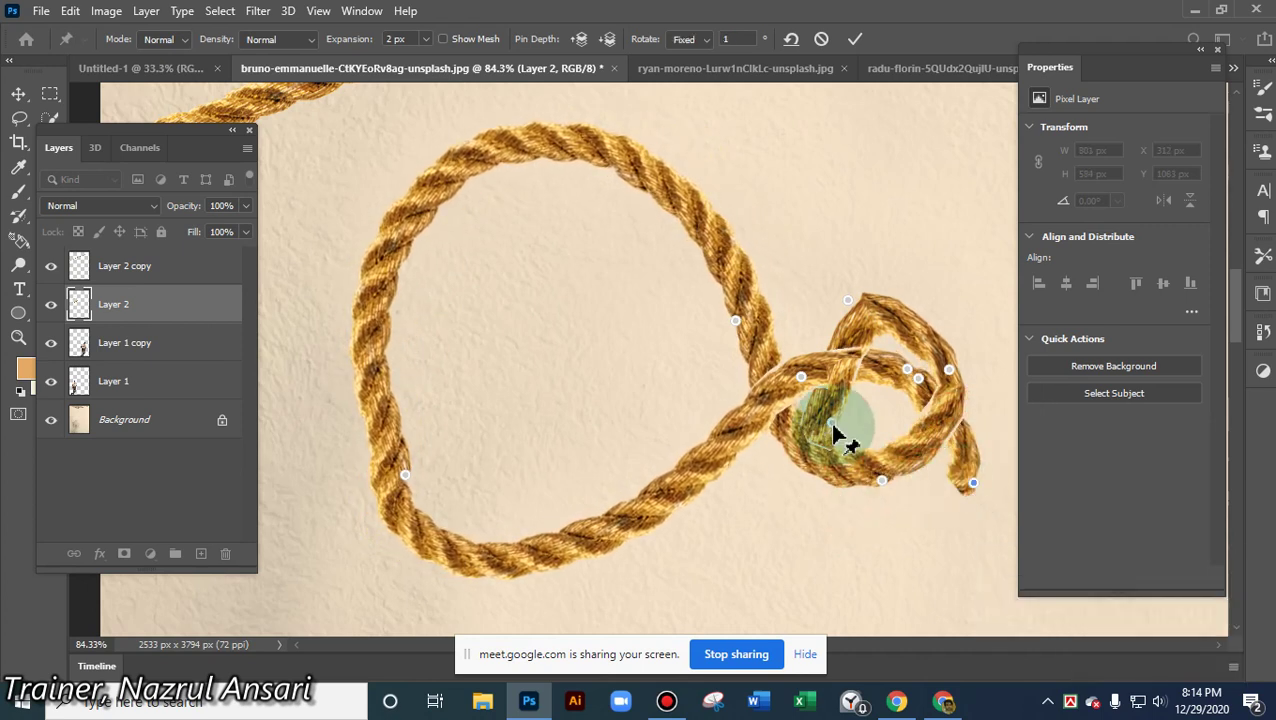
{"action": "left_click_drag", "start_coordinate": [838, 497], "coordinate": [830, 510]}
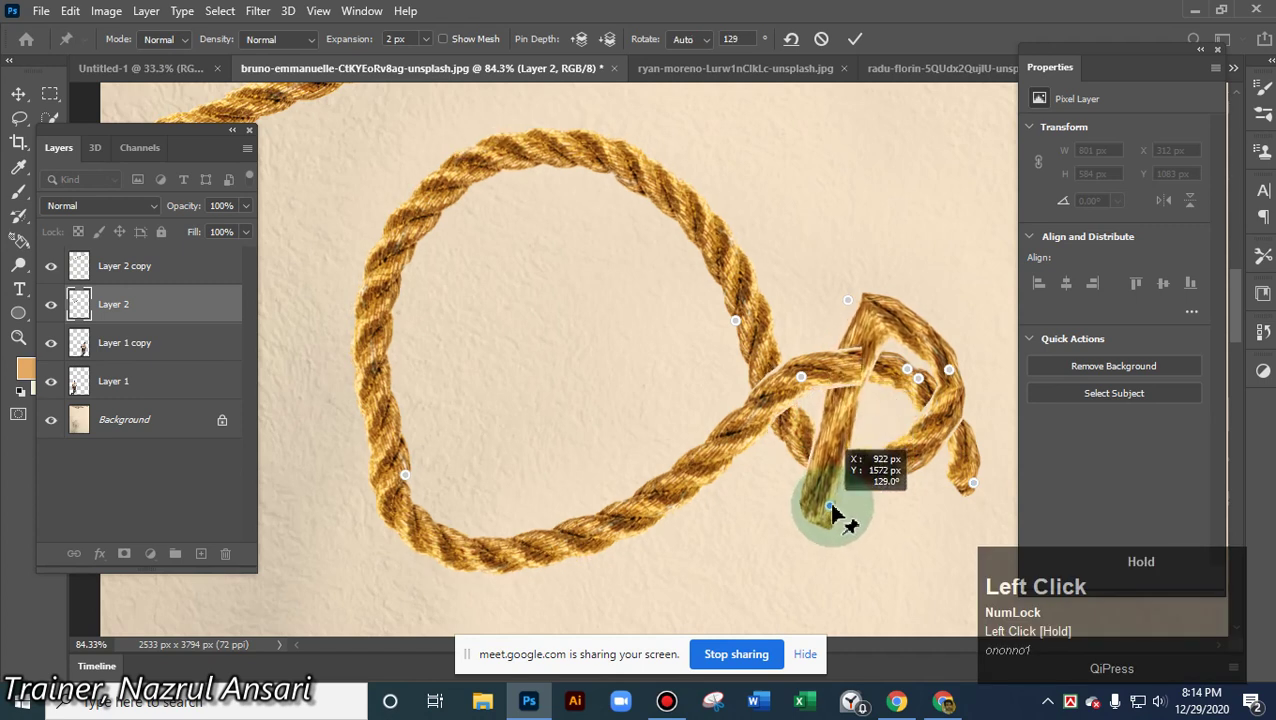
- Tighten the knot by pulling its upper pins inward and nudging the bottom curve and the two loose rope ends
{"action": "left_click_drag", "start_coordinate": [851, 314], "coordinate": [826, 366]}
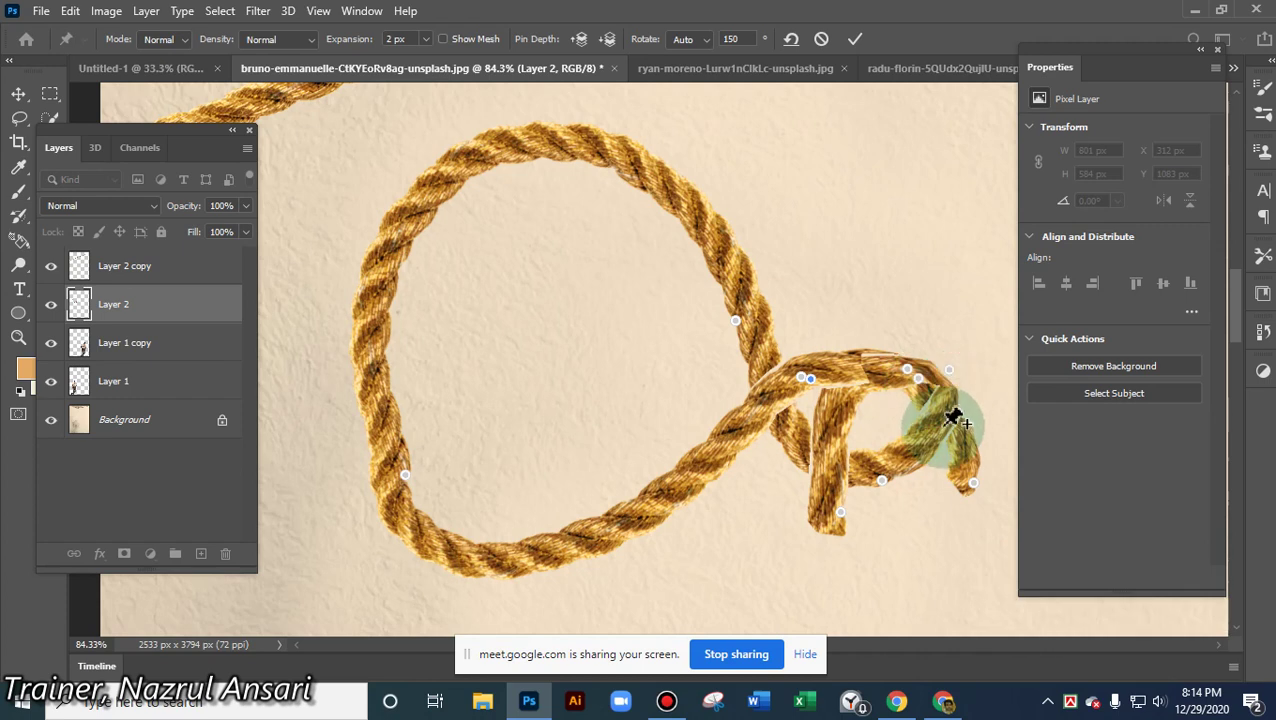
{"action": "left_click_drag", "start_coordinate": [918, 385], "coordinate": [877, 386]}
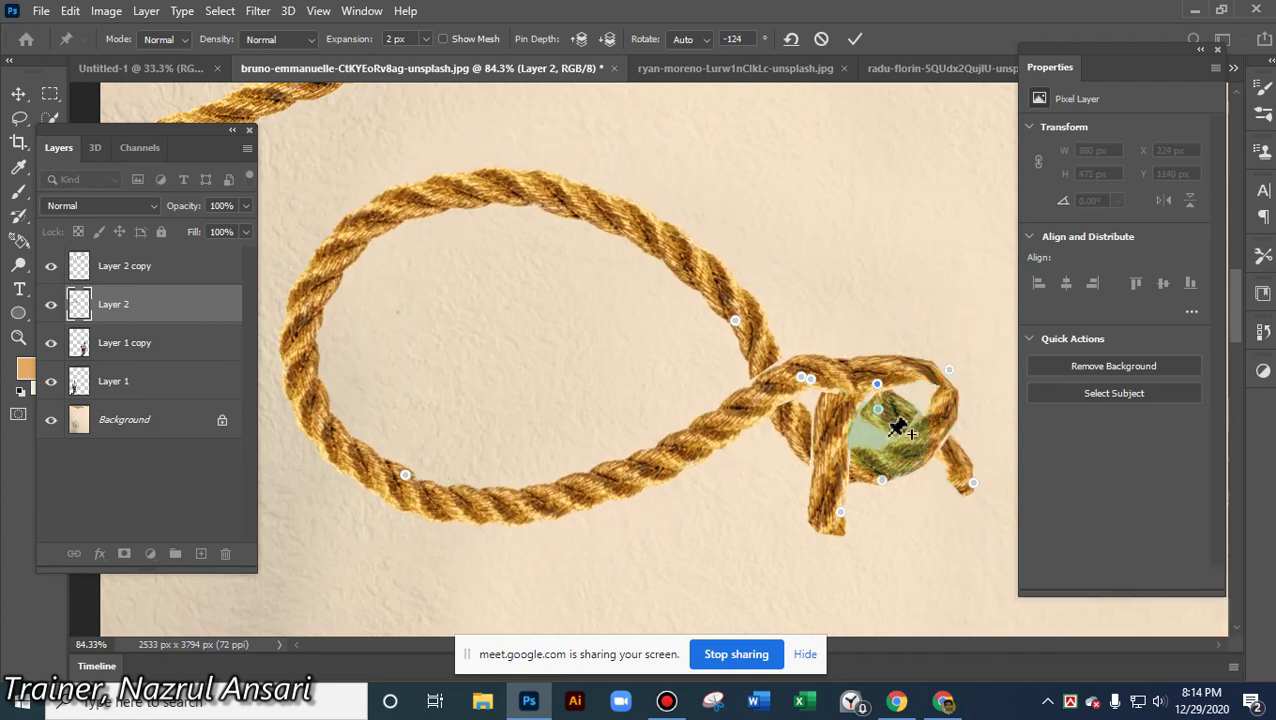
{"action": "left_click_drag", "start_coordinate": [817, 394], "coordinate": [821, 392]}
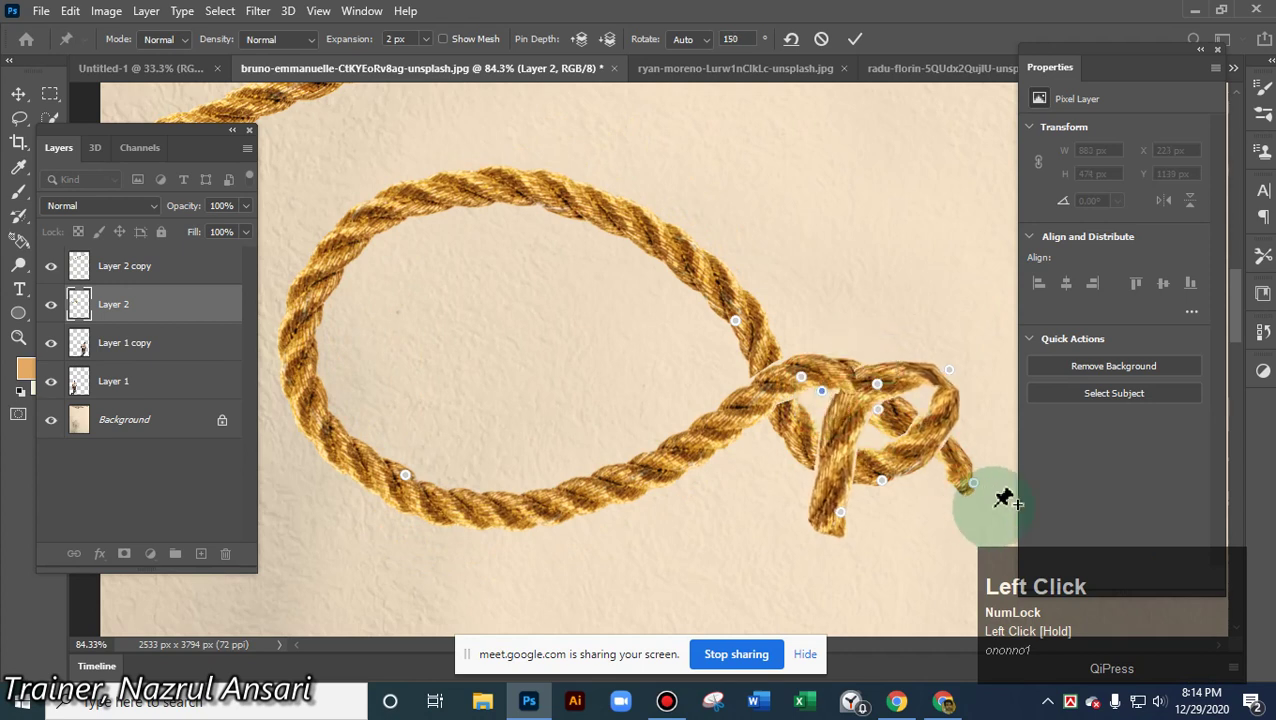
{"action": "left_click", "coordinate": [970, 493]}
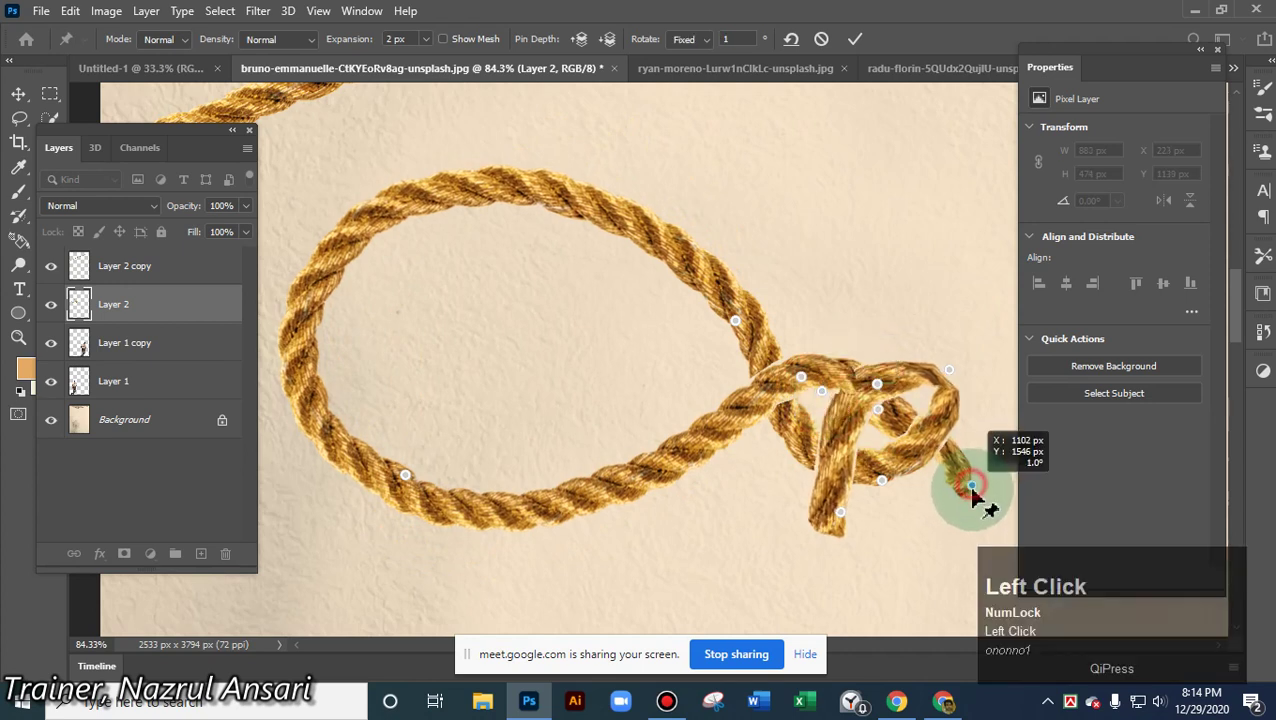
{"action": "left_click_drag", "start_coordinate": [972, 493], "coordinate": [907, 490]}
{"action": "left_click_drag", "start_coordinate": [839, 519], "coordinate": [866, 505]}
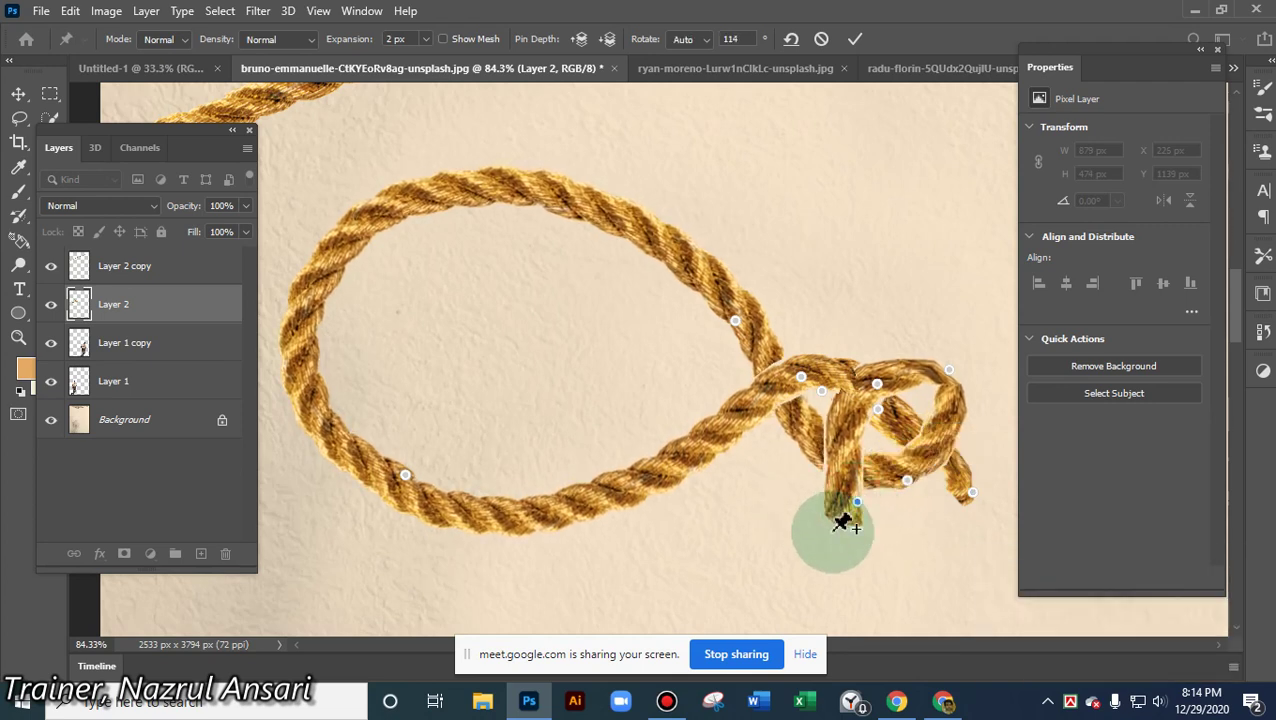
- Remove the extra pin inside the knot and bring the right loose rope end in front of the loop
{"action": "left_click", "coordinate": [881, 418], "text": "alt"}
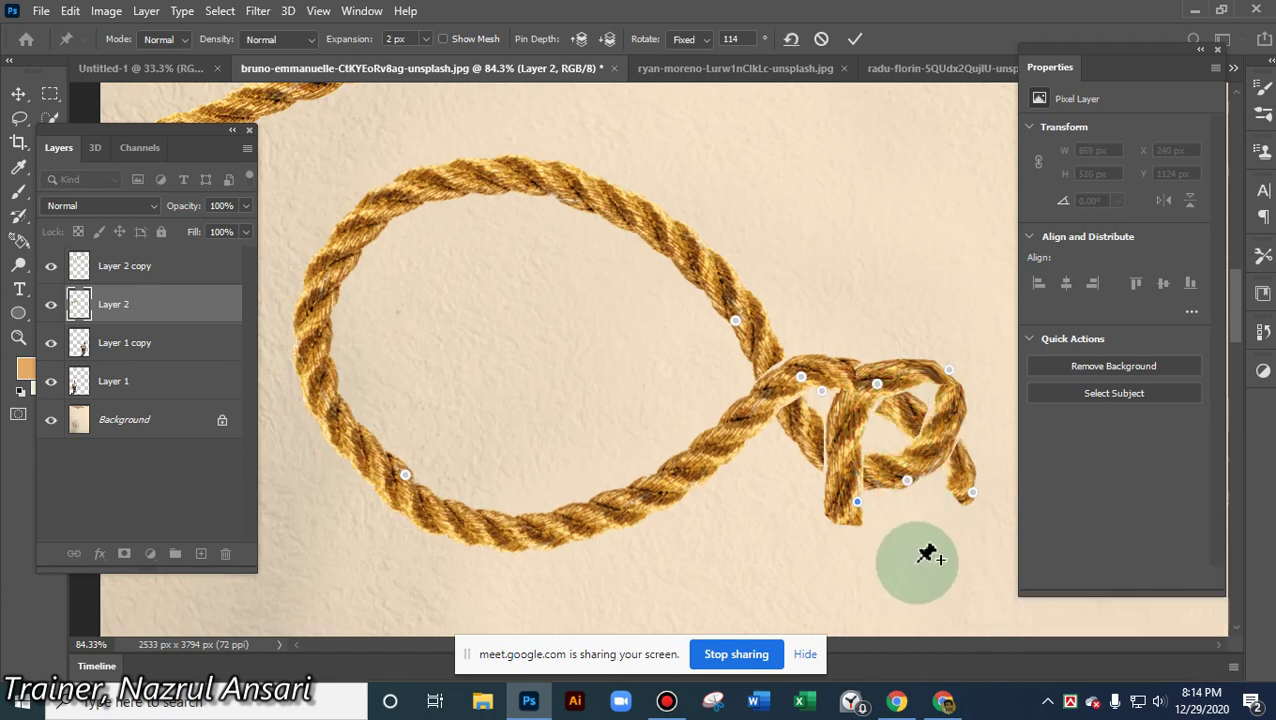
{"action": "left_click", "coordinate": [972, 497]}
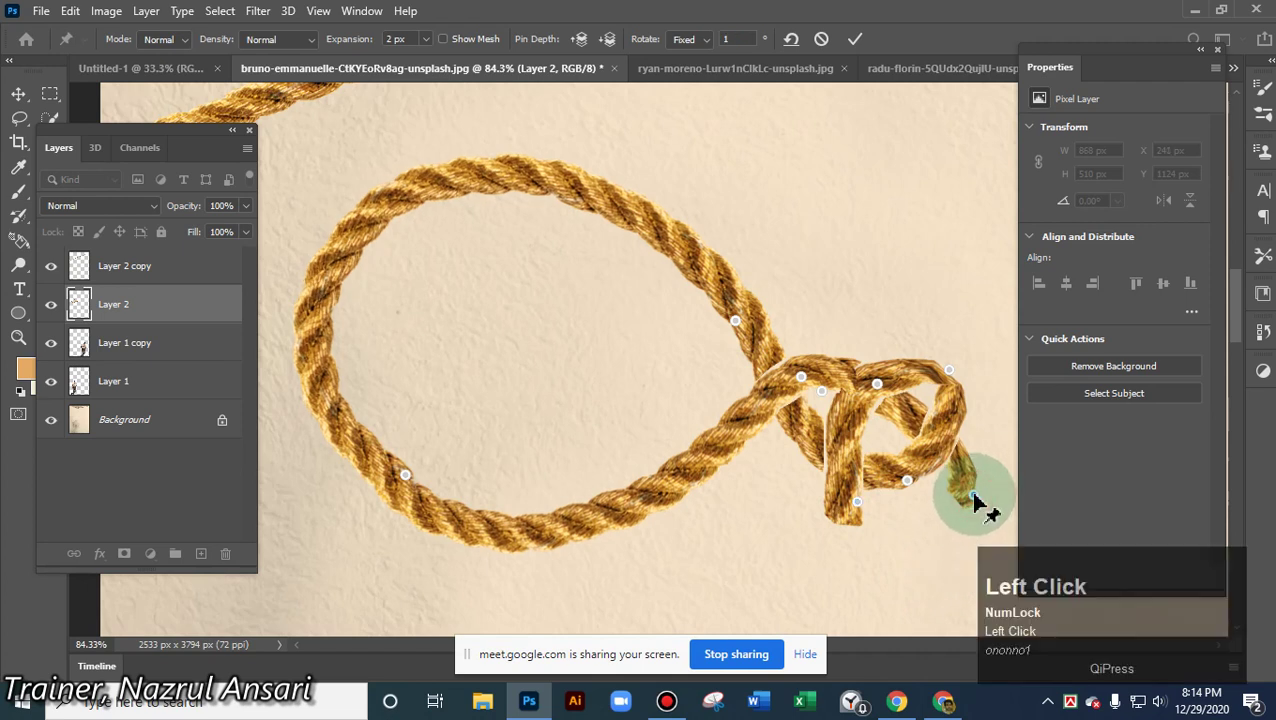
{"action": "left_click", "coordinate": [970, 500]}
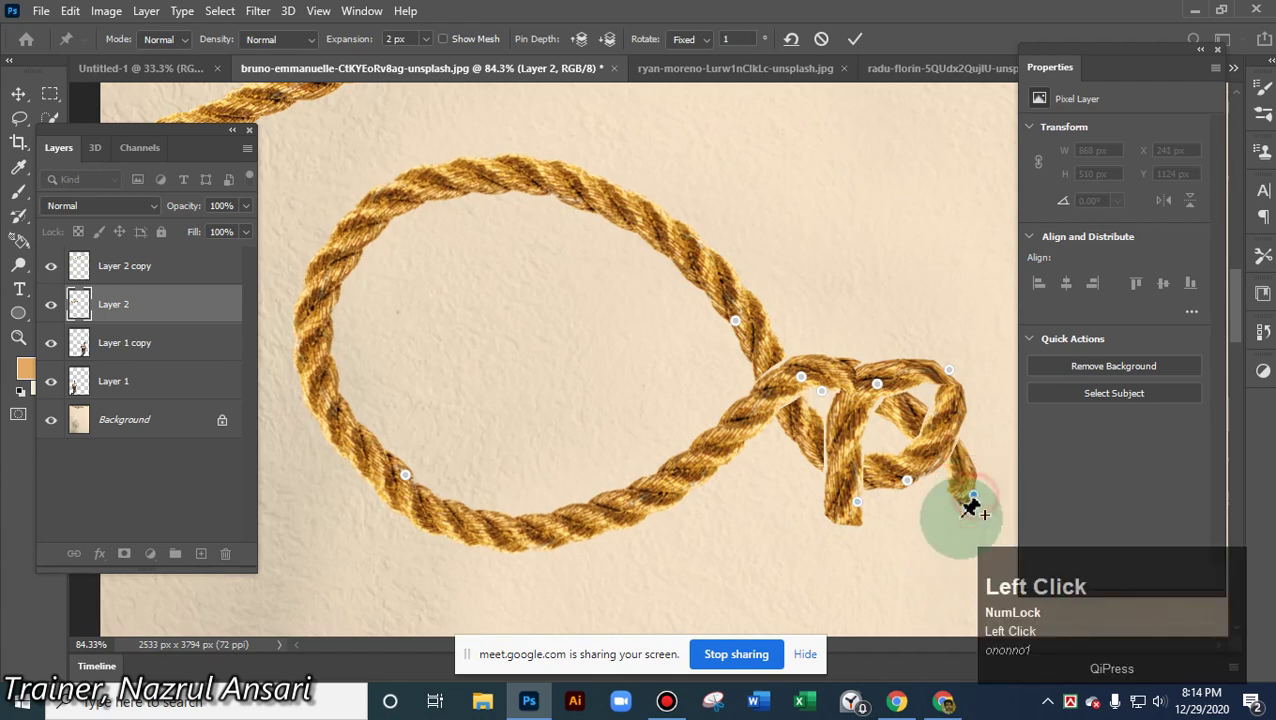
{"action": "left_click", "coordinate": [580, 39]}
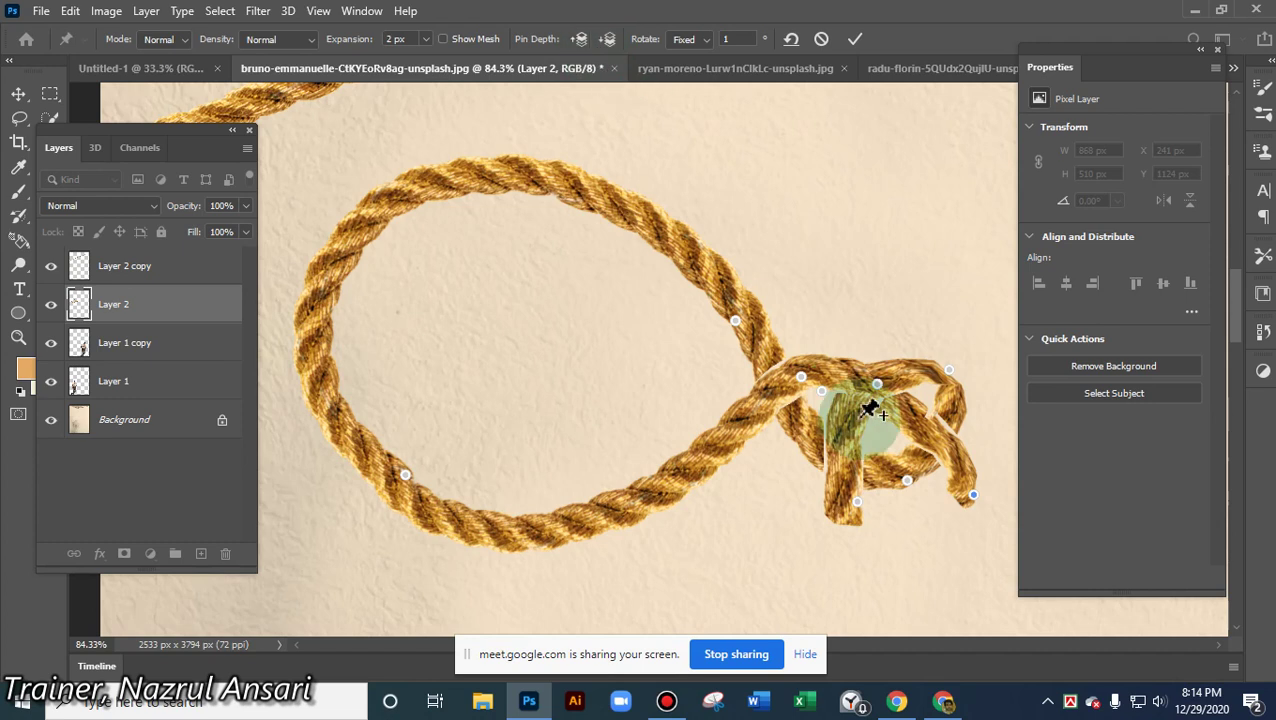
{"action": "left_click", "coordinate": [972, 497]}
- Send the left loose rope end behind the knot, nudge the upper middle pin, and apply the warp
{"action": "left_click", "coordinate": [857, 503]}
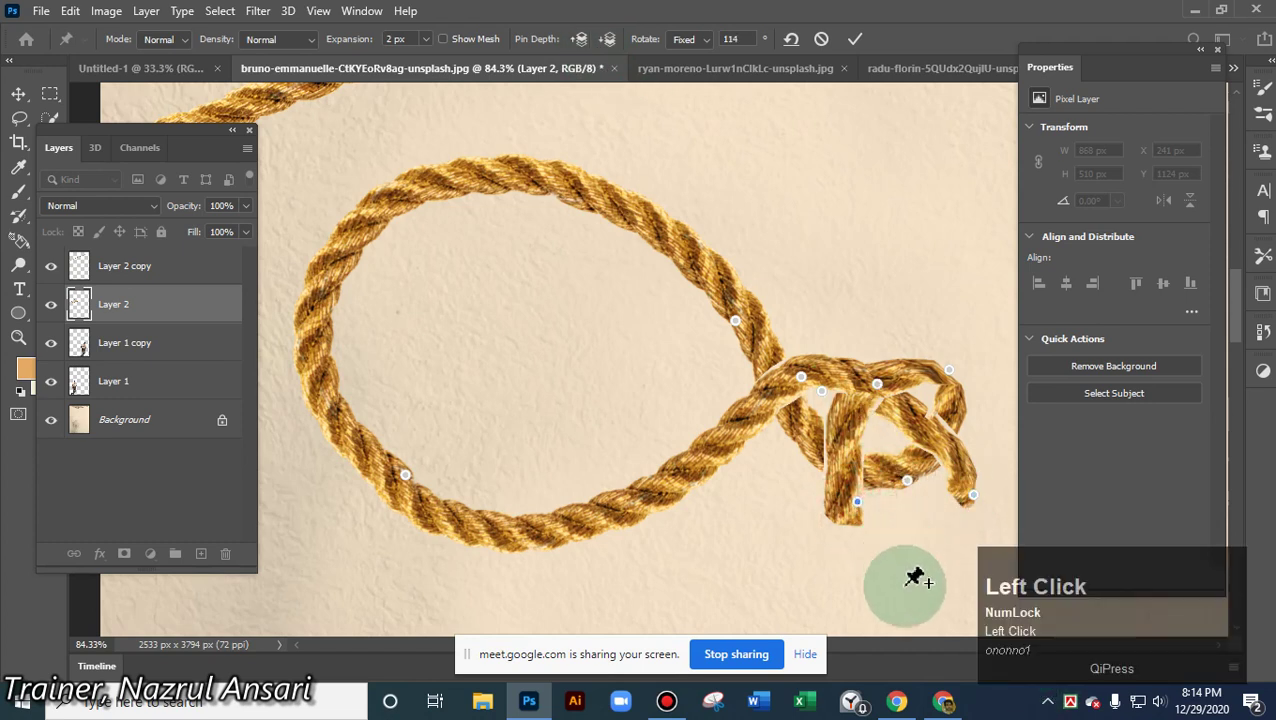
{"action": "left_click", "coordinate": [610, 42]}
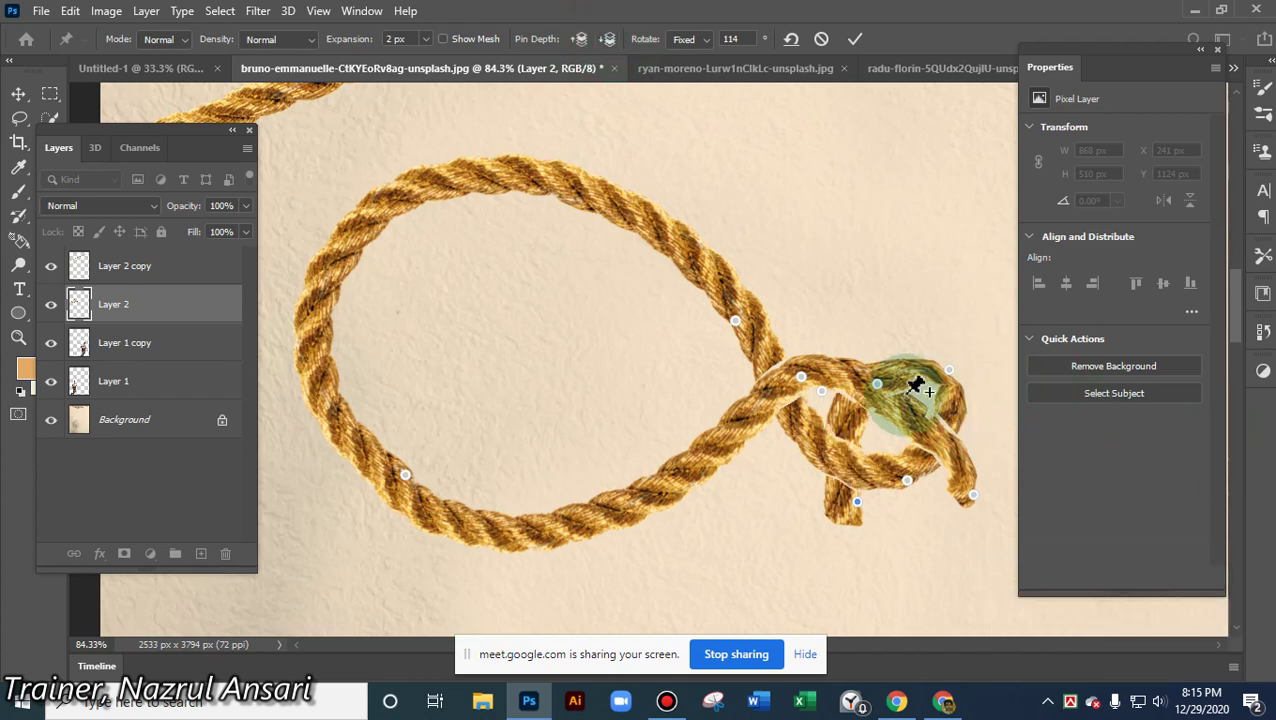
{"action": "mouse_move", "coordinate": [884, 400]}
{"action": "left_mouse_down"}
{"action": "mouse_move", "coordinate": [899, 405]}
{"action": "mouse_move", "coordinate": [861, 382]}
{"action": "mouse_move", "coordinate": [875, 385]}
{"action": "left_mouse_up"}
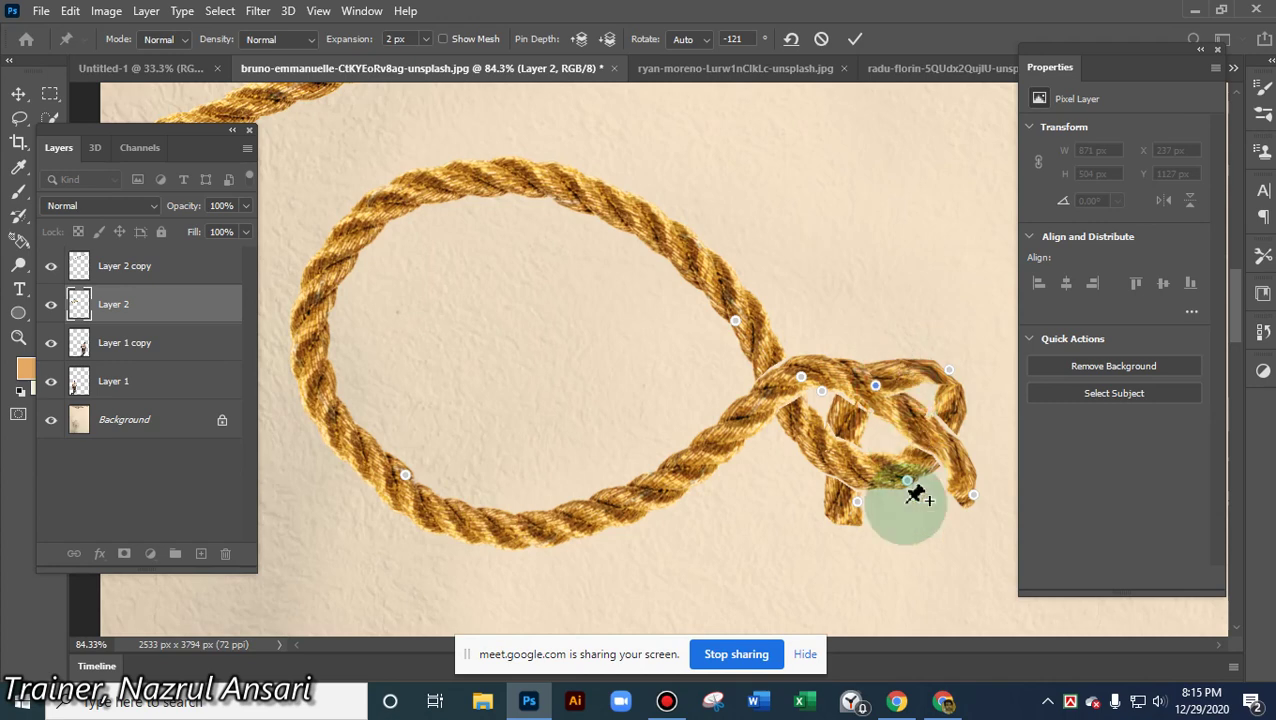
{"action": "left_click", "coordinate": [858, 40]}
- Move the looped rope to the right side of the wall at about X 1735, Y 809 px, and the straight rope to X 149, Y 351 px
{"action": "scroll", "coordinate": [780, 350], "scroll_direction": "down", "scroll_amount": 2}
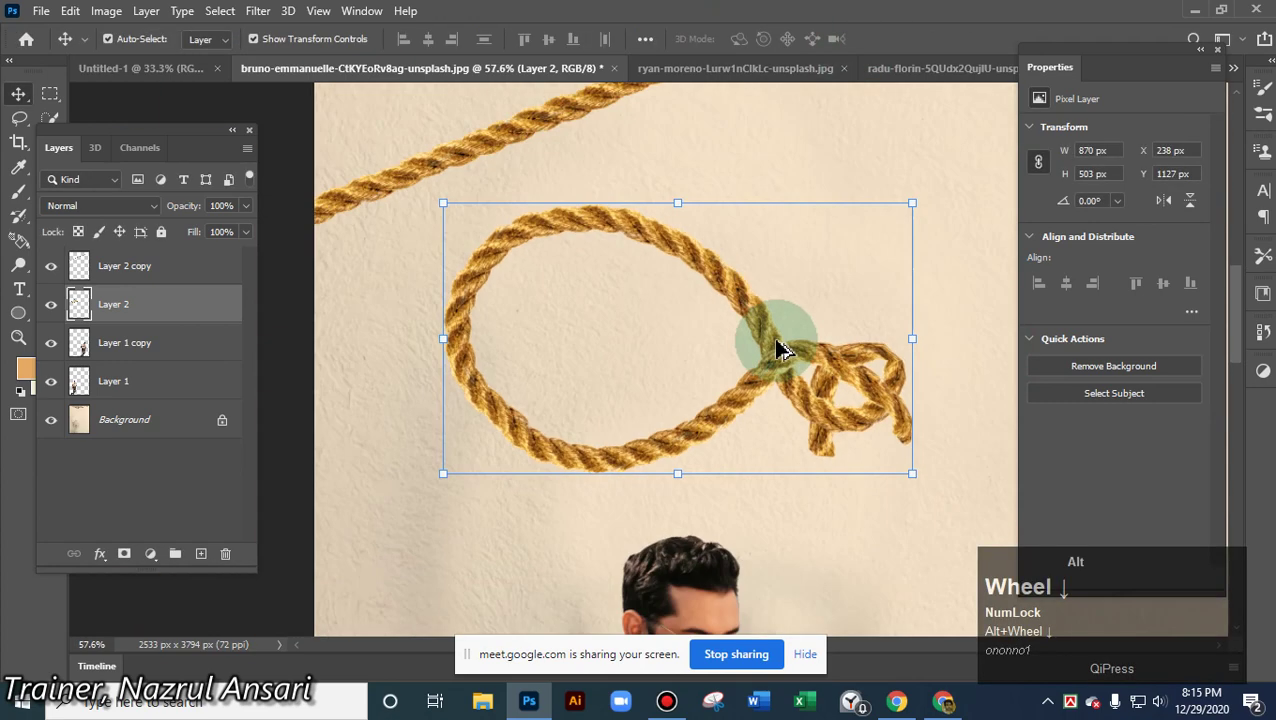
{"action": "scroll", "coordinate": [780, 350], "scroll_direction": "down", "scroll_amount": 4}
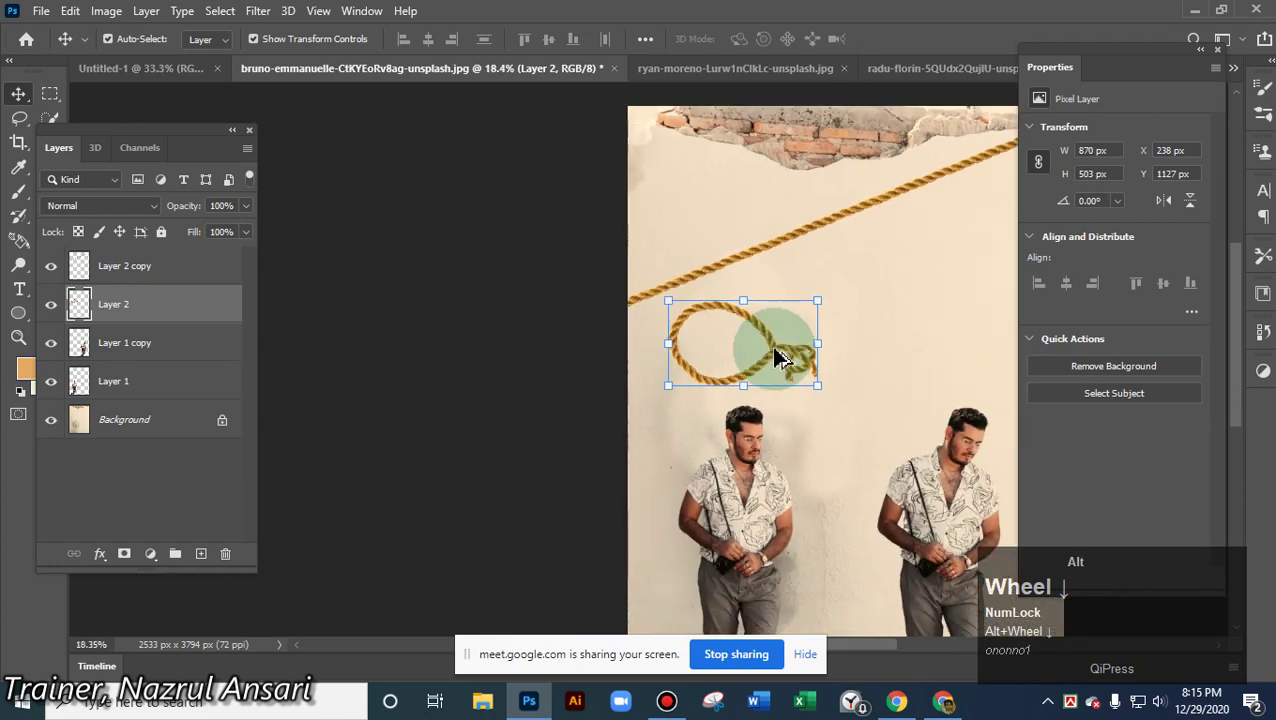
{"action": "scroll", "coordinate": [776, 350], "scroll_direction": "down", "scroll_amount": 1}
{"action": "left_click_drag", "start_coordinate": [785, 355], "coordinate": [972, 292]}
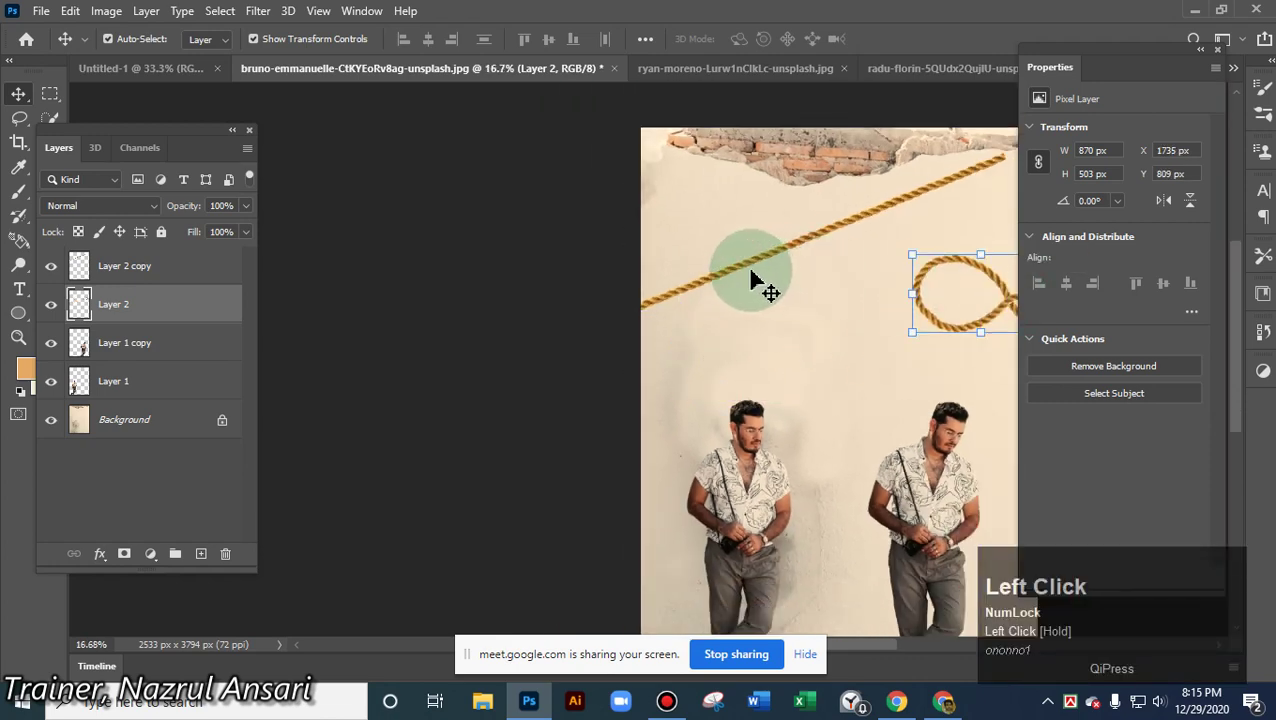
{"action": "left_click_drag", "start_coordinate": [757, 282], "coordinate": [789, 305]}
{"action": "scroll", "coordinate": [797, 319], "scroll_direction": "down", "scroll_amount": 1}
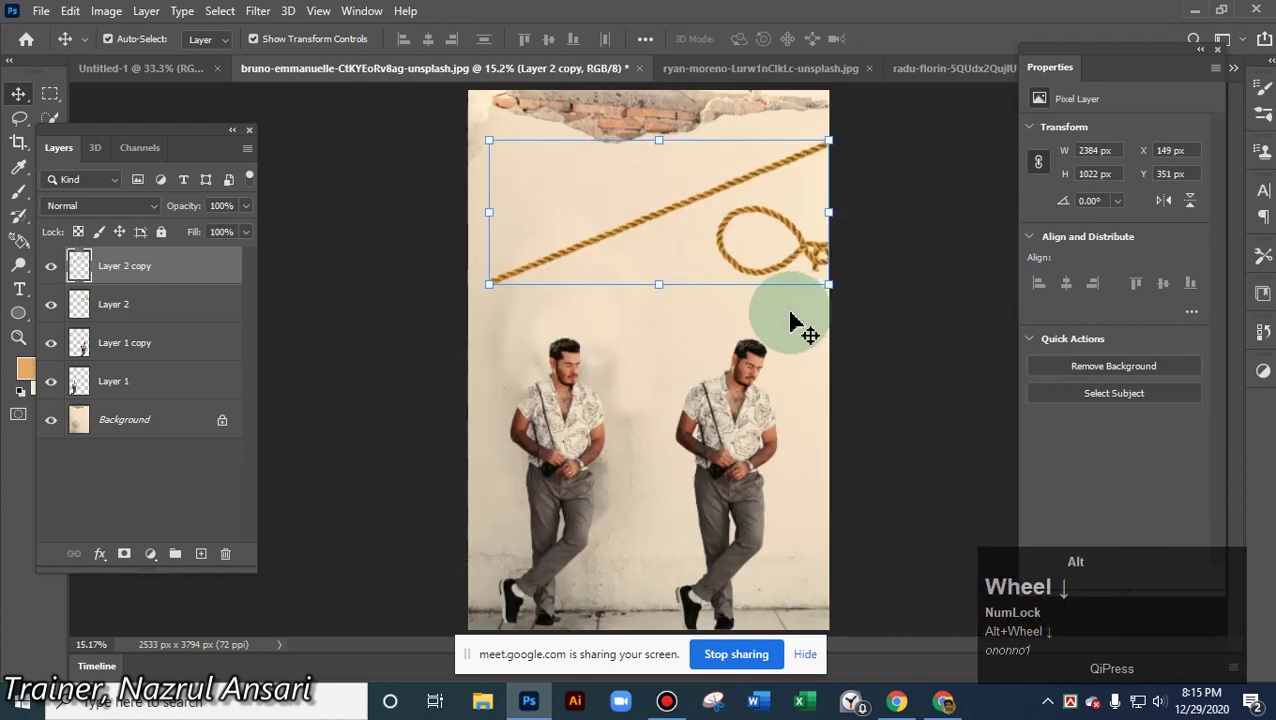
- Place the rope5 image from the rope folder as an embedded object in the composition
{"action": "left_click", "coordinate": [40, 11]}
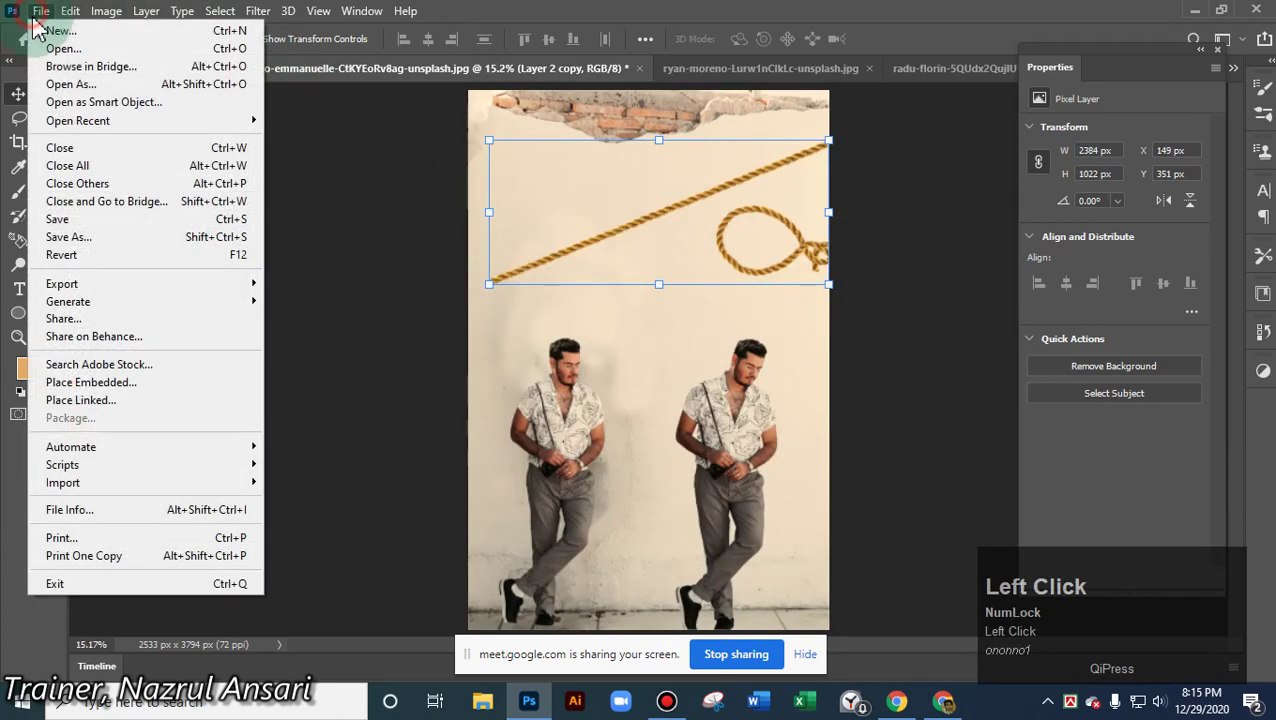
{"action": "left_click", "coordinate": [125, 386]}
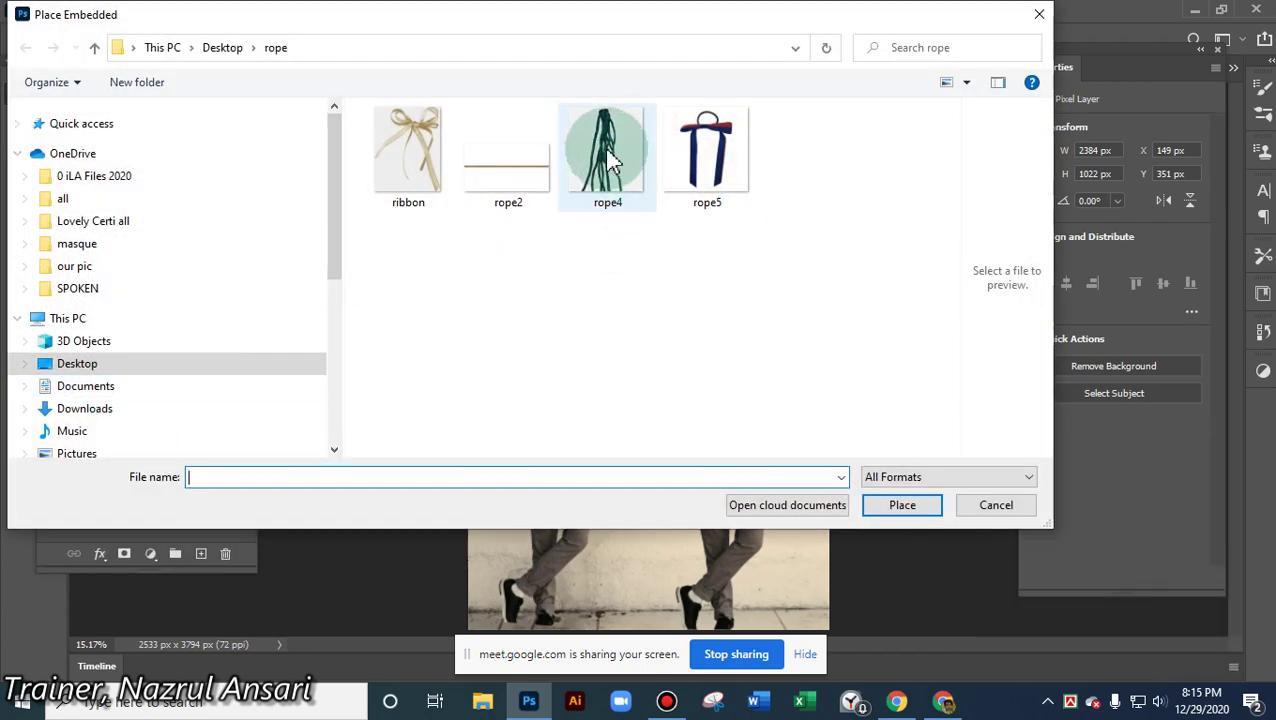
{"action": "left_click", "coordinate": [612, 160]}
{"action": "left_click", "coordinate": [738, 192]}
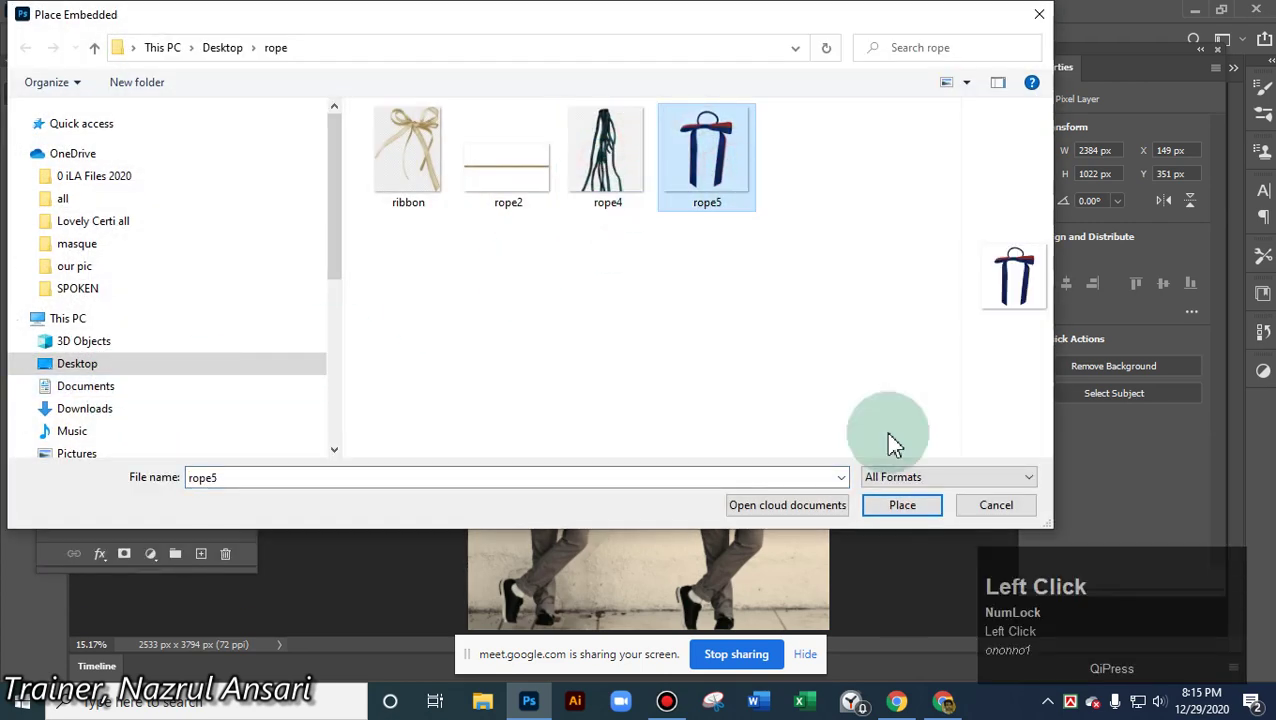
{"action": "left_click", "coordinate": [902, 506]}
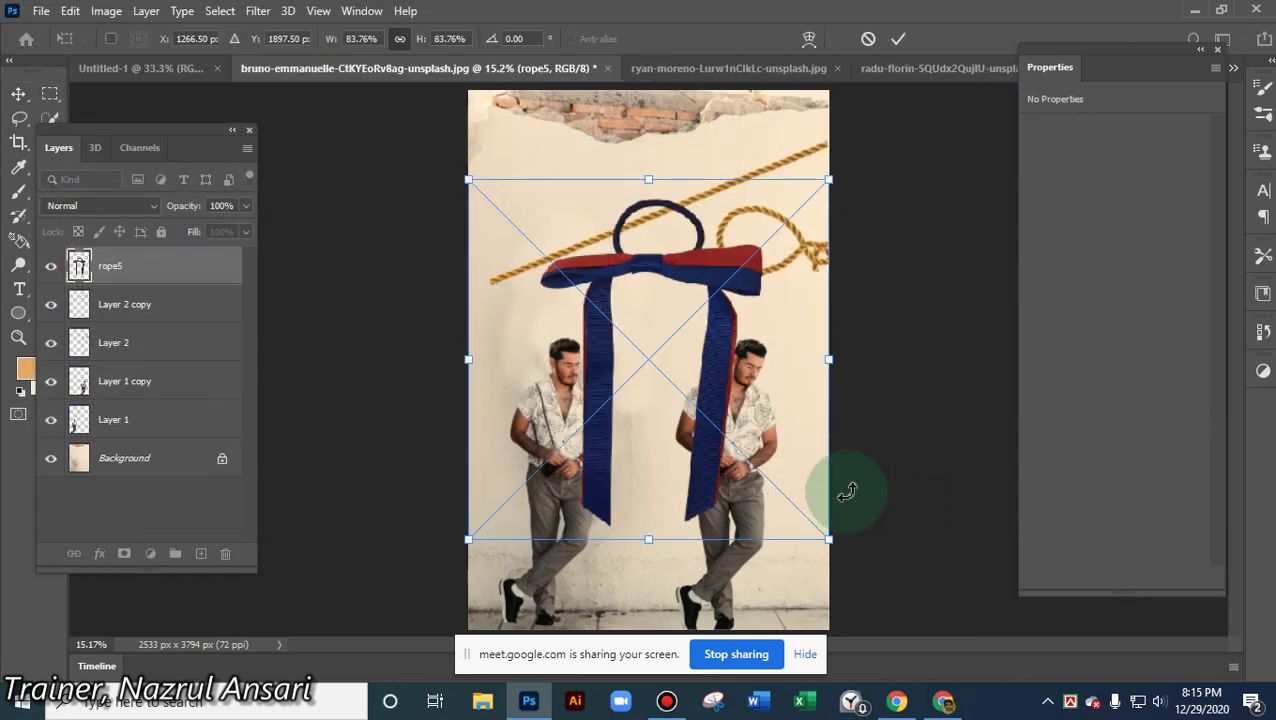
- Scale the placed rope5 bow to about 42% on the wall above the men and commit it
{"action": "left_click_drag", "start_coordinate": [828, 538], "coordinate": [677, 300]}
{"action": "scroll", "coordinate": [640, 160], "scroll_direction": "up", "scroll_amount": 5}
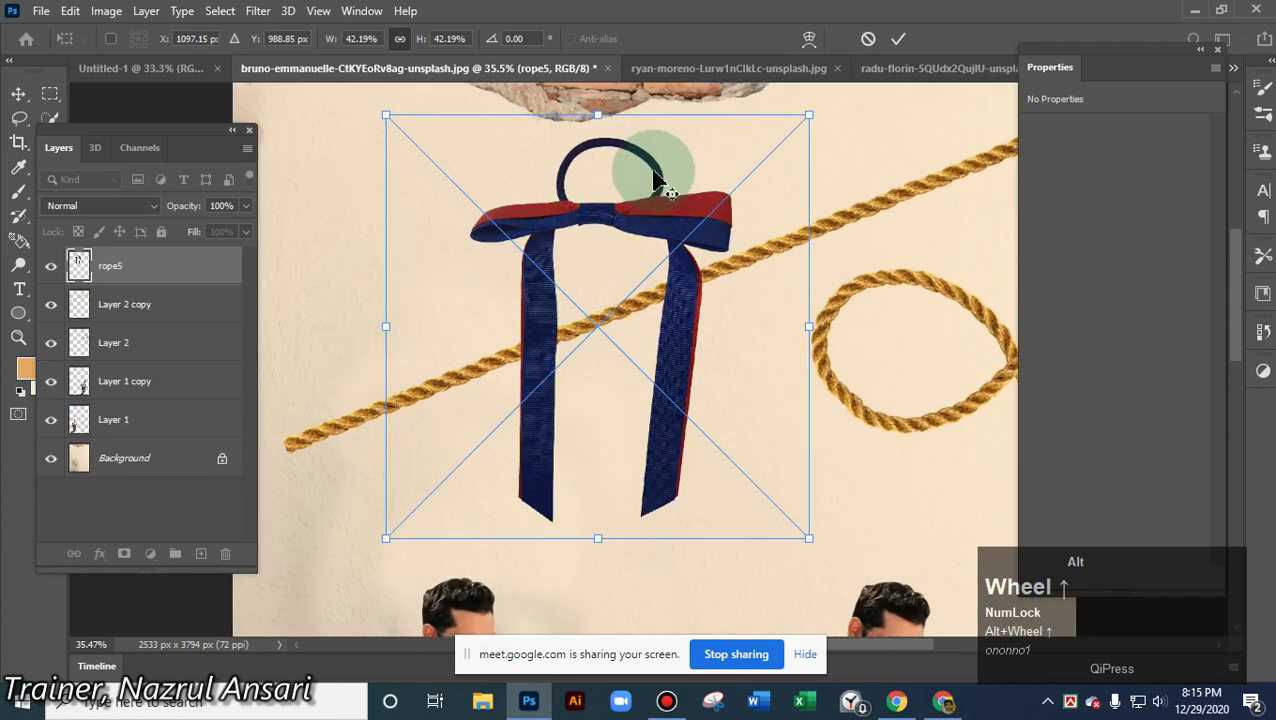
{"action": "left_click", "coordinate": [898, 38]}
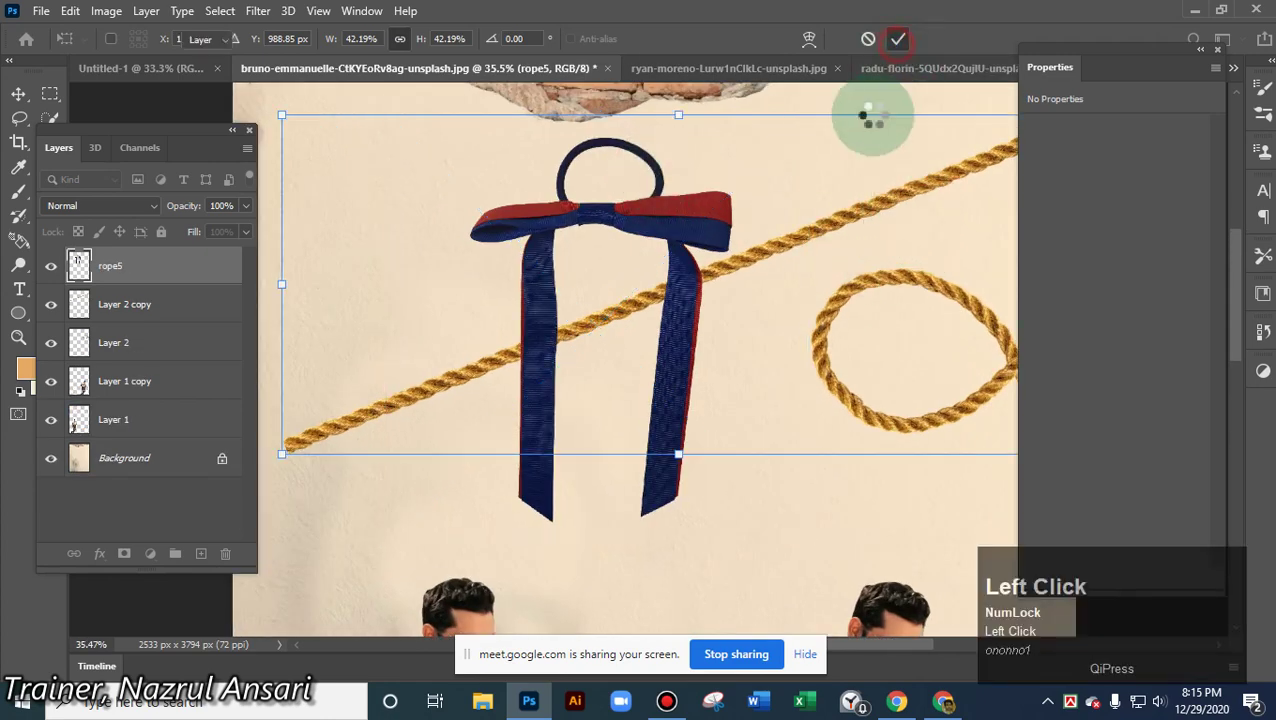
- Move the straight rope down and to the left, clear of the bow, and shift the bow slightly right to X 873 px
{"action": "left_click_drag", "start_coordinate": [854, 214], "coordinate": [336, 618]}
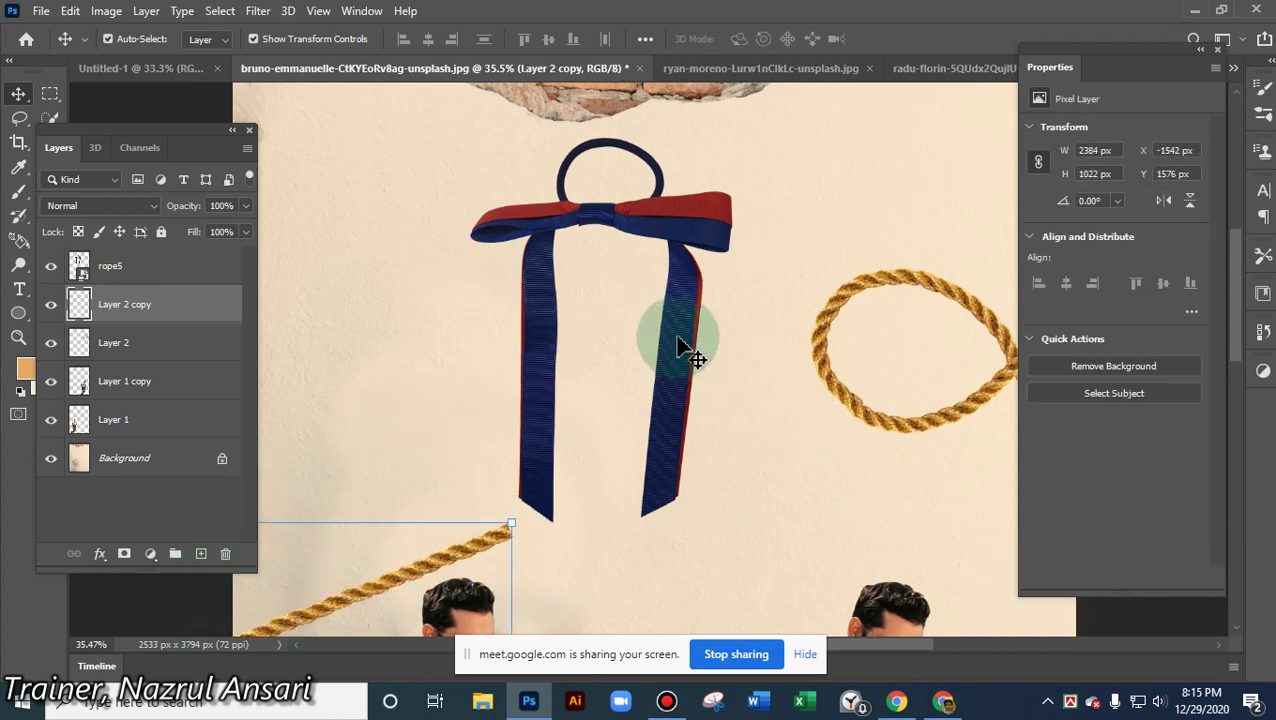
{"action": "left_click_drag", "start_coordinate": [670, 356], "coordinate": [727, 352]}
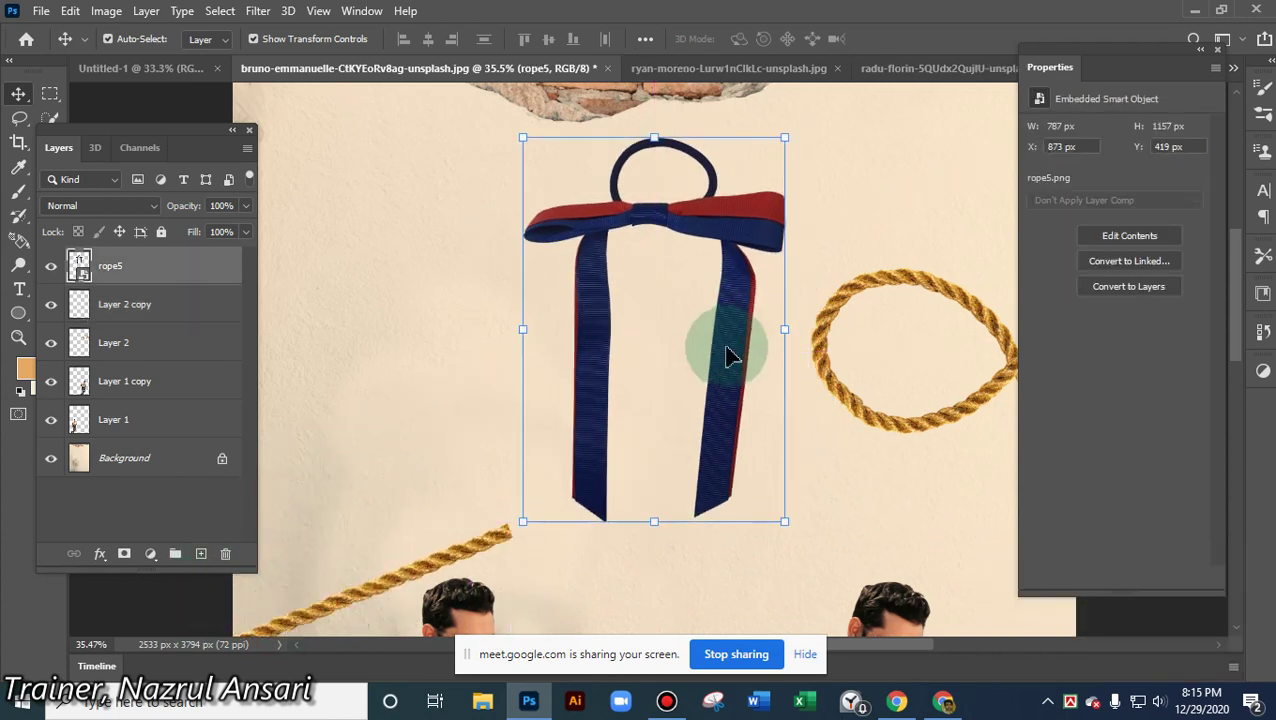
- Start Puppet Warp on the rope5 bow, pin the lower part of its left ribbon tail, and shift it slightly right
{"action": "left_click", "coordinate": [70, 11]}
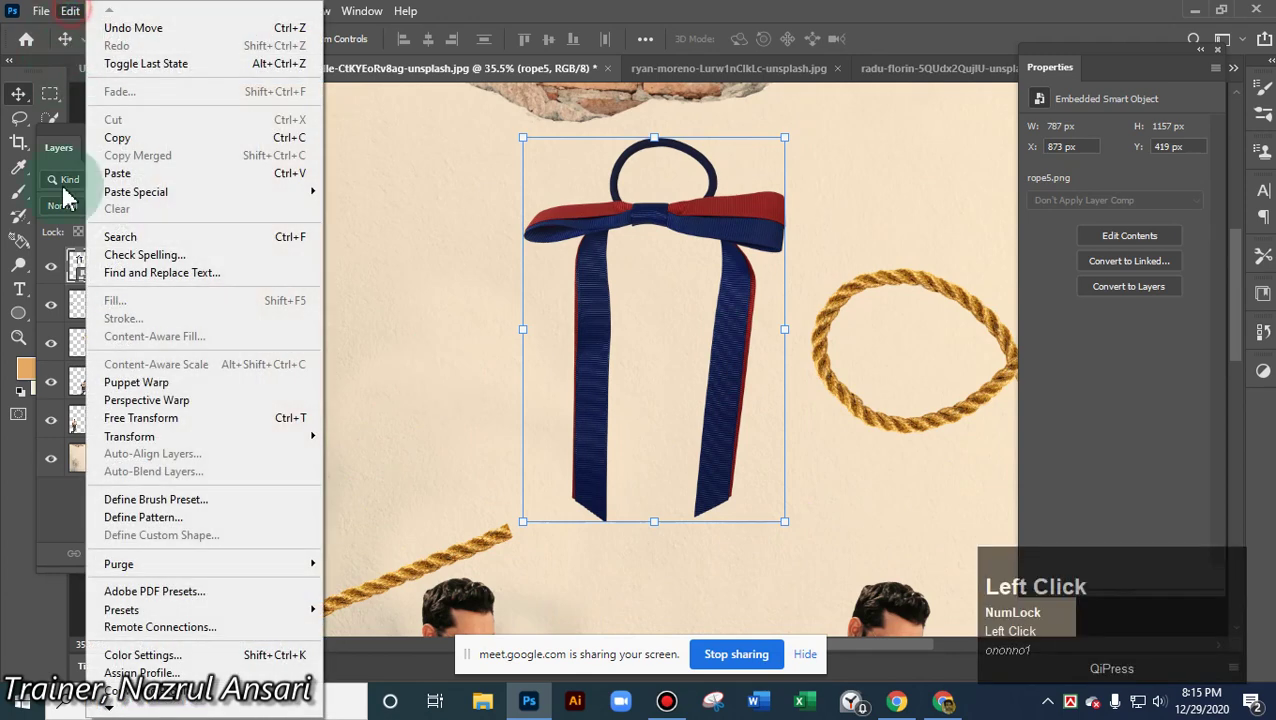
{"action": "left_click", "coordinate": [170, 381]}
{"action": "left_click", "coordinate": [731, 505]}
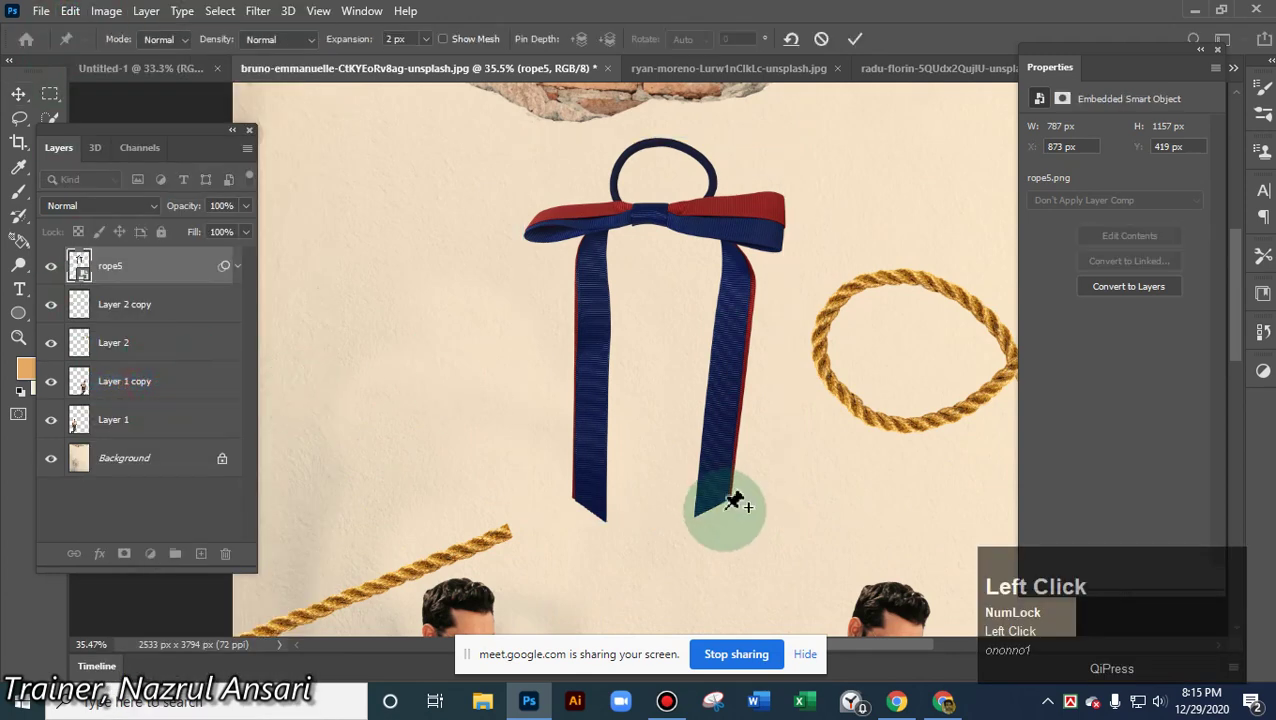
{"action": "left_click", "coordinate": [585, 450]}
{"action": "left_click", "coordinate": [601, 458]}
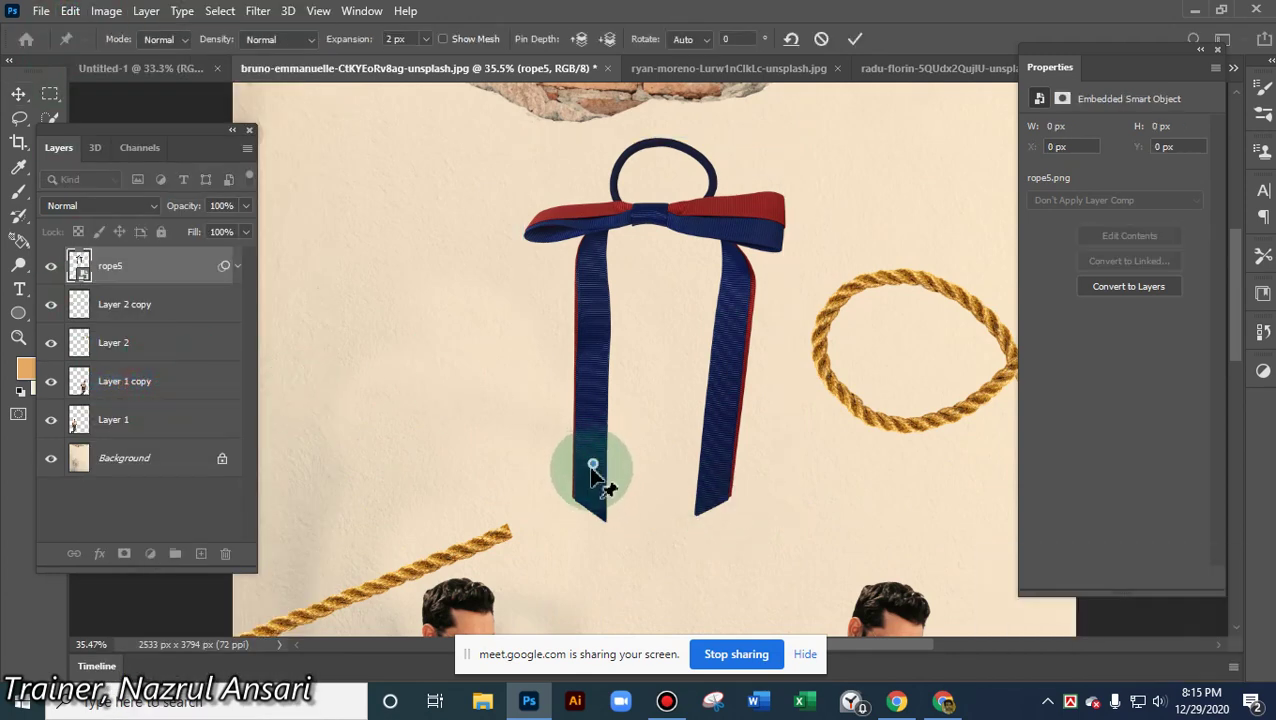
{"action": "mouse_move", "coordinate": [600, 466]}
{"action": "left_mouse_down"}
{"action": "mouse_move", "coordinate": [632, 487]}
{"action": "mouse_move", "coordinate": [672, 484]}
{"action": "mouse_move", "coordinate": [705, 460]}
{"action": "mouse_move", "coordinate": [651, 474]}
{"action": "mouse_move", "coordinate": [745, 464]}
{"action": "mouse_move", "coordinate": [640, 488]}
{"action": "mouse_move", "coordinate": [614, 447]}
{"action": "mouse_move", "coordinate": [620, 480]}
{"action": "mouse_move", "coordinate": [618, 456]}
{"action": "mouse_move", "coordinate": [614, 470]}
{"action": "left_mouse_up"}
- Add puppet pins on the bow's right wing and midway along the left ribbon tail
{"action": "left_click", "coordinate": [746, 216]}
{"action": "left_click", "coordinate": [594, 498]}
{"action": "left_click", "coordinate": [612, 336]}
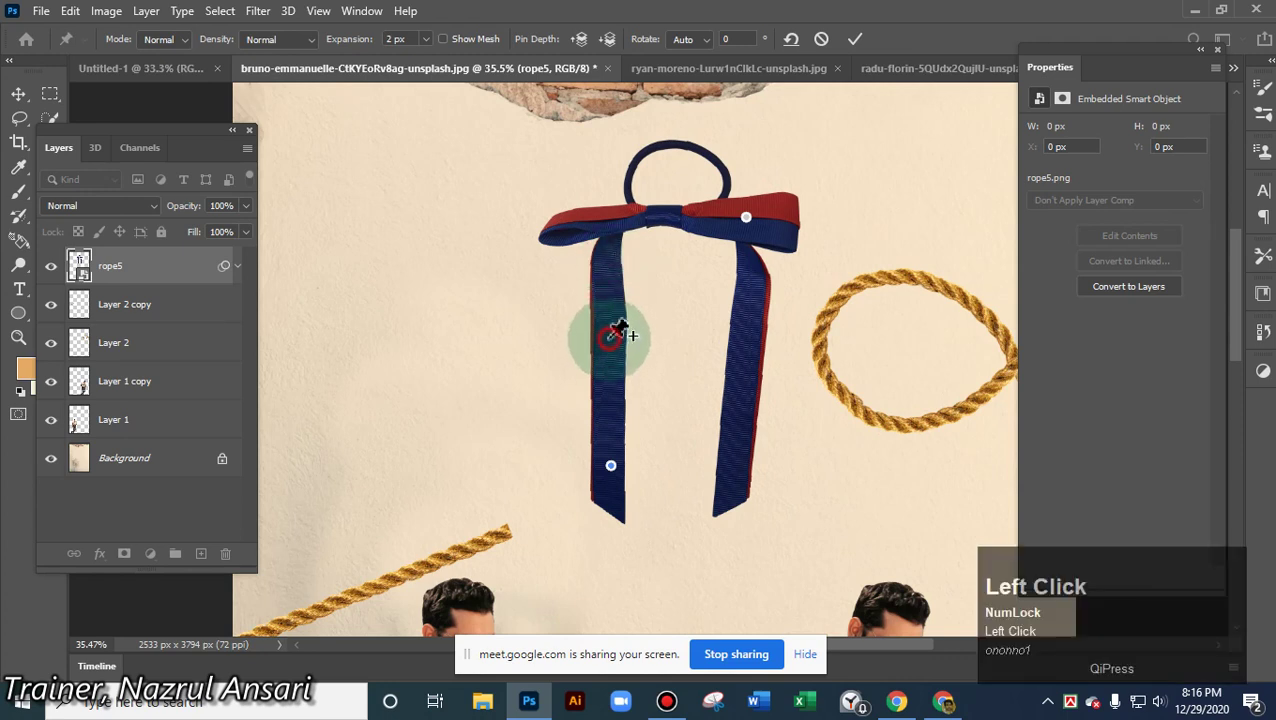
- Try bending the left ribbon tail inward with its lower pin, and undo the bend
{"action": "left_click_drag", "start_coordinate": [612, 466], "coordinate": [649, 425]}
{"action": "key", "text": "ctrl+z"}
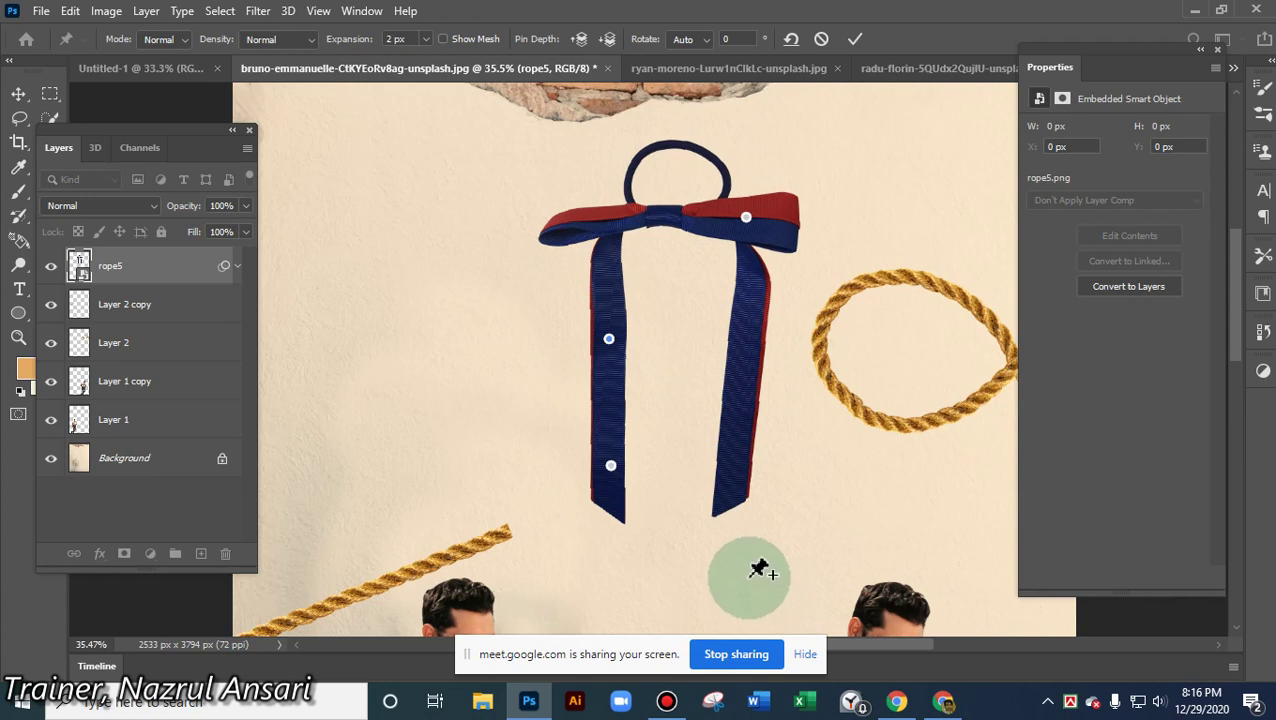
{"action": "left_click", "coordinate": [763, 328], "text": "alt"}
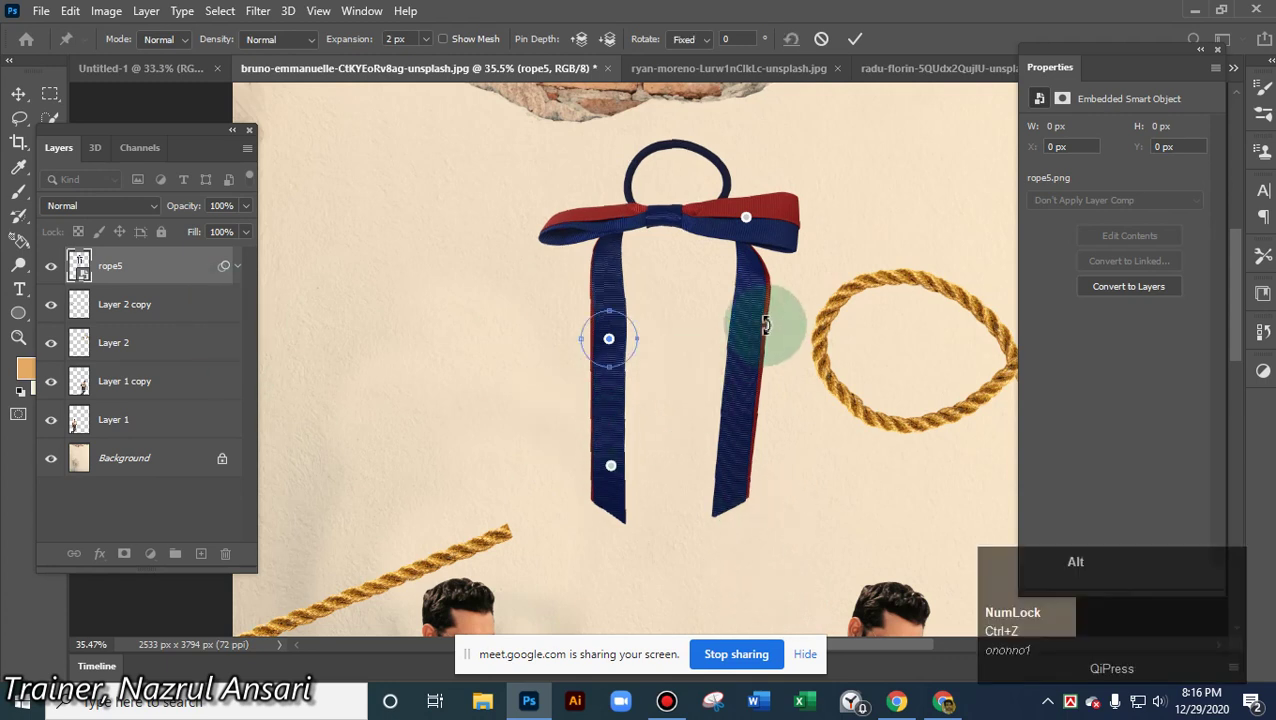
- Commit the warp and place a duplicate of the bow to its left at X 99 px, shifting the original to X 948 px
{"action": "left_click", "coordinate": [857, 39]}
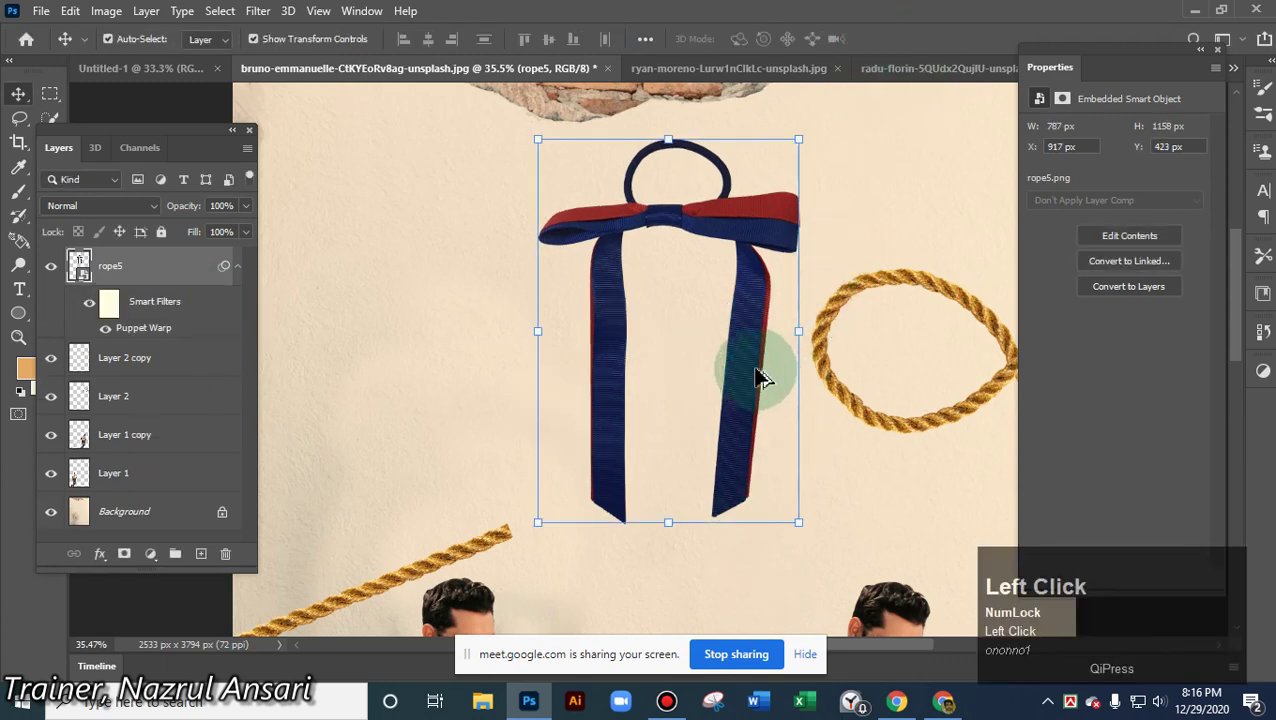
{"action": "left_click_drag", "start_coordinate": [734, 378], "coordinate": [492, 362], "text": "alt"}
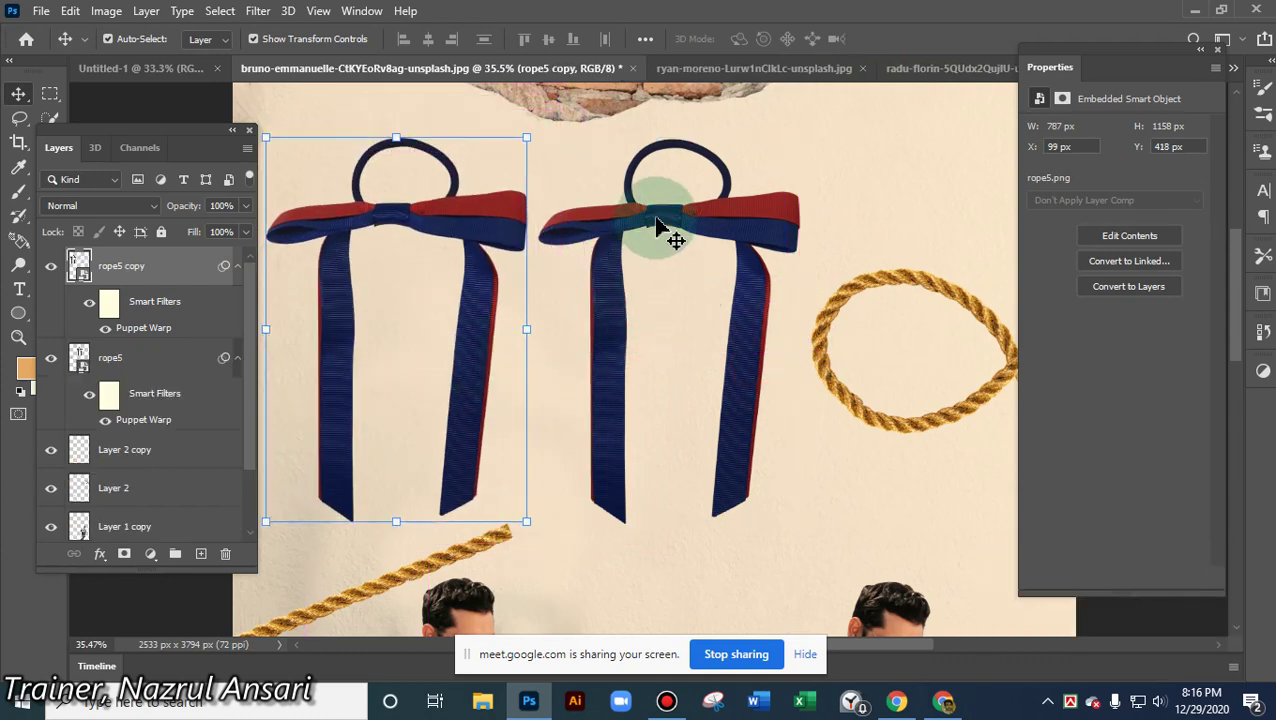
{"action": "mouse_move", "coordinate": [661, 220]}
{"action": "left_mouse_down"}
{"action": "mouse_move", "coordinate": [675, 205]}
{"action": "mouse_move", "coordinate": [675, 230]}
{"action": "left_mouse_up"}
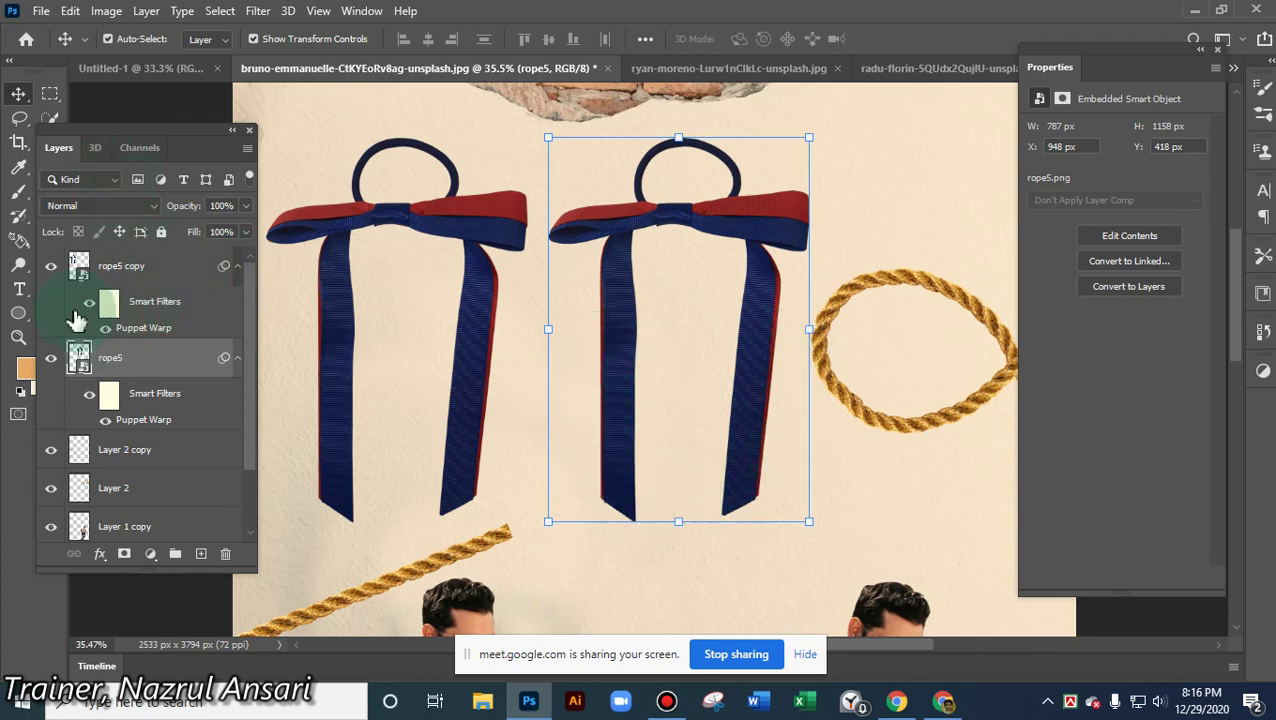
- Puppet Warp the original rope5 bow, pinning the right tail and moving the tail pins so both ribbon tails curve and cross near their ends
{"action": "left_click", "coordinate": [72, 11]}
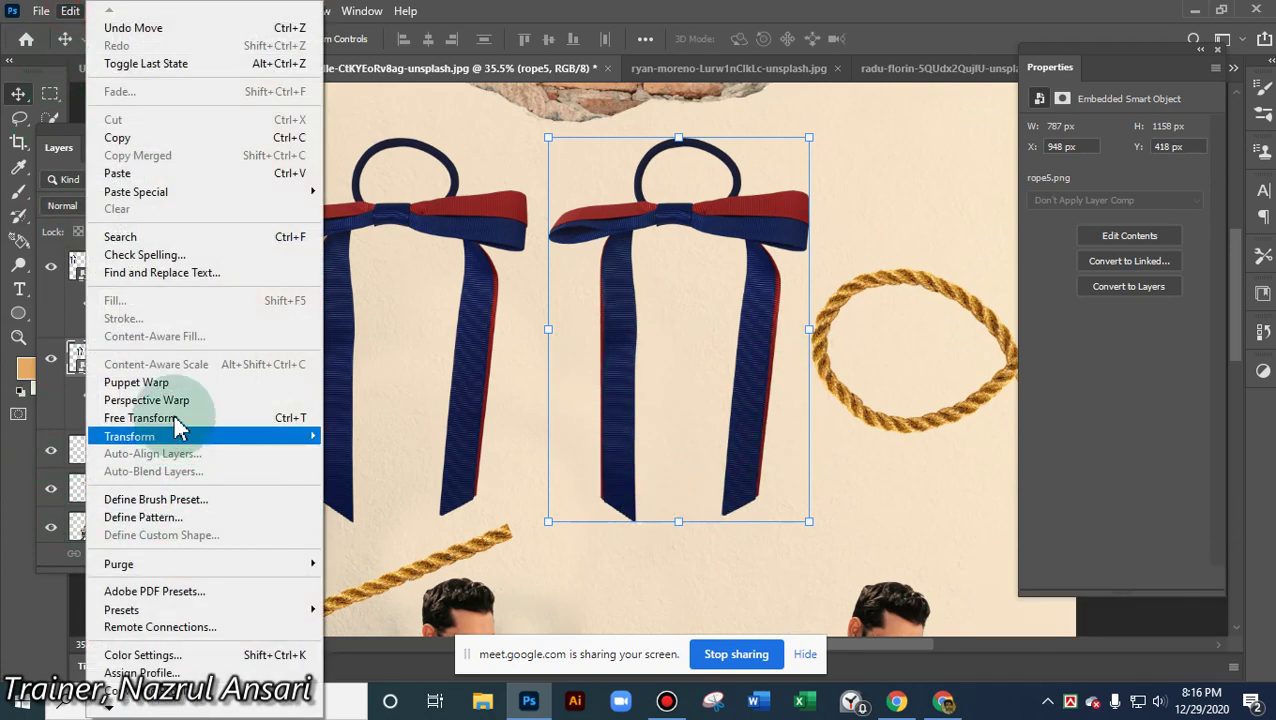
{"action": "left_click", "coordinate": [160, 382]}
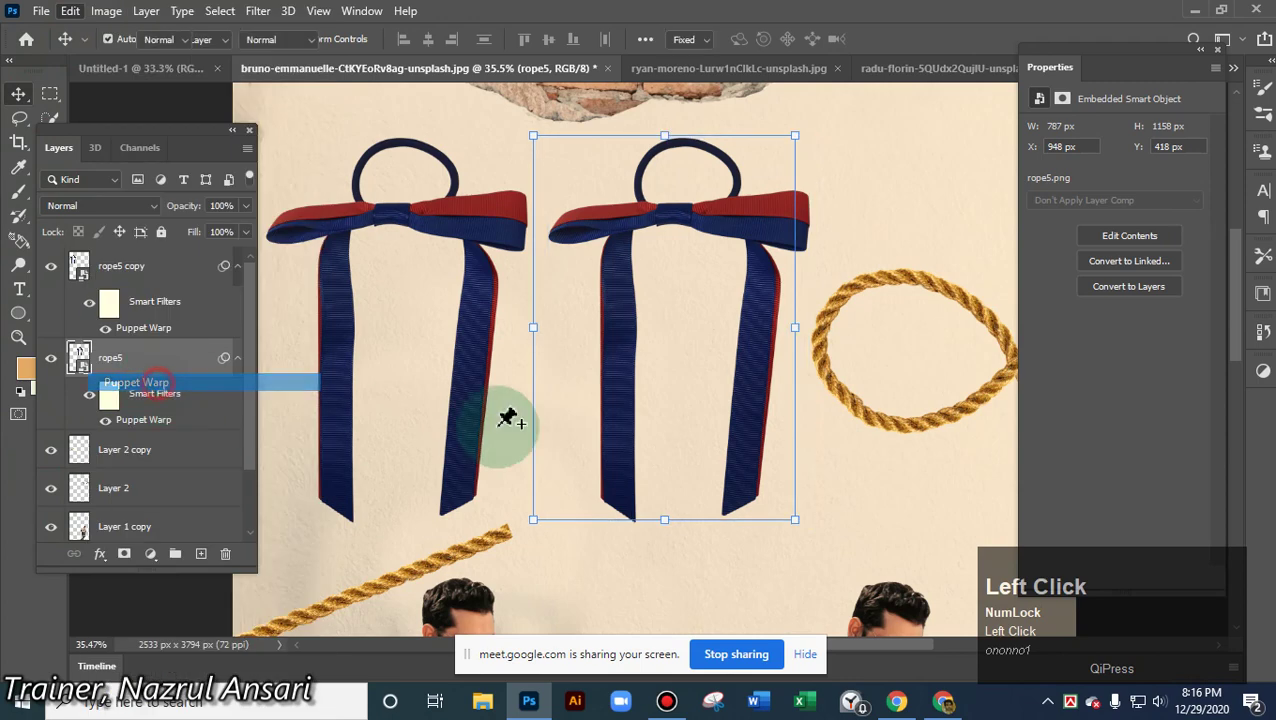
{"action": "left_click", "coordinate": [761, 326]}
{"action": "left_click_drag", "start_coordinate": [758, 472], "coordinate": [739, 418]}
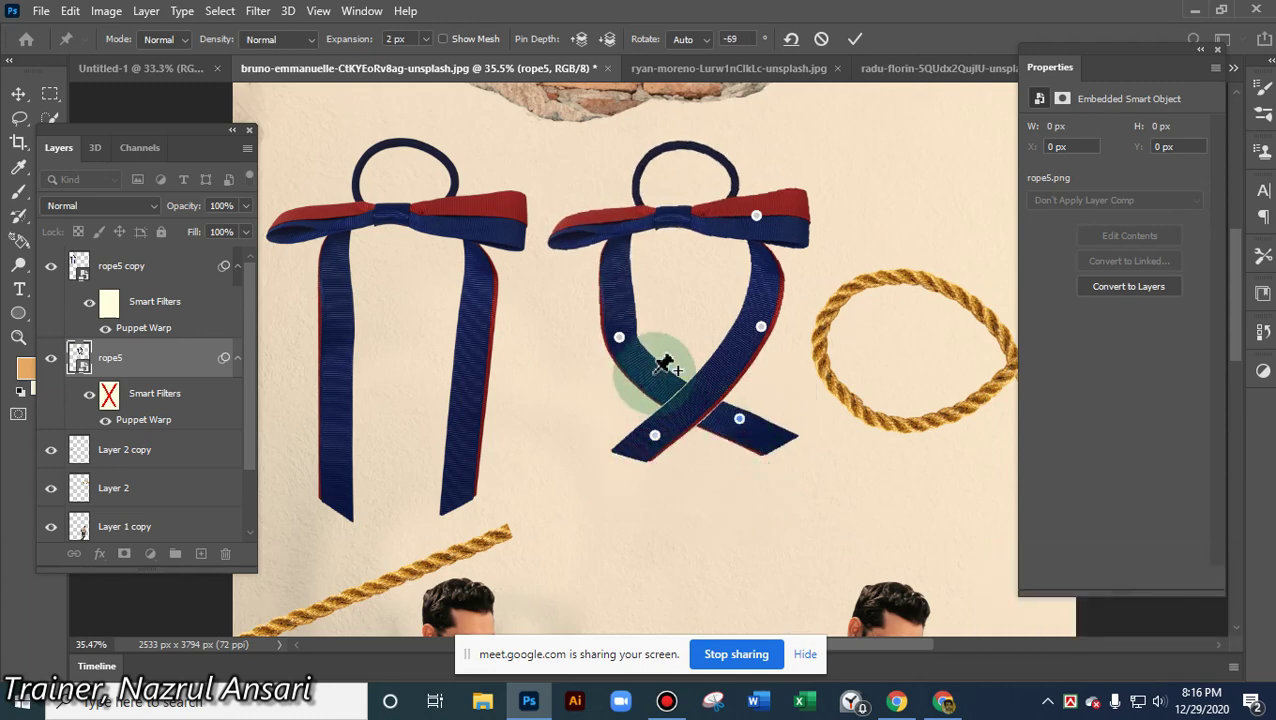
{"action": "left_click_drag", "start_coordinate": [620, 340], "coordinate": [653, 321]}
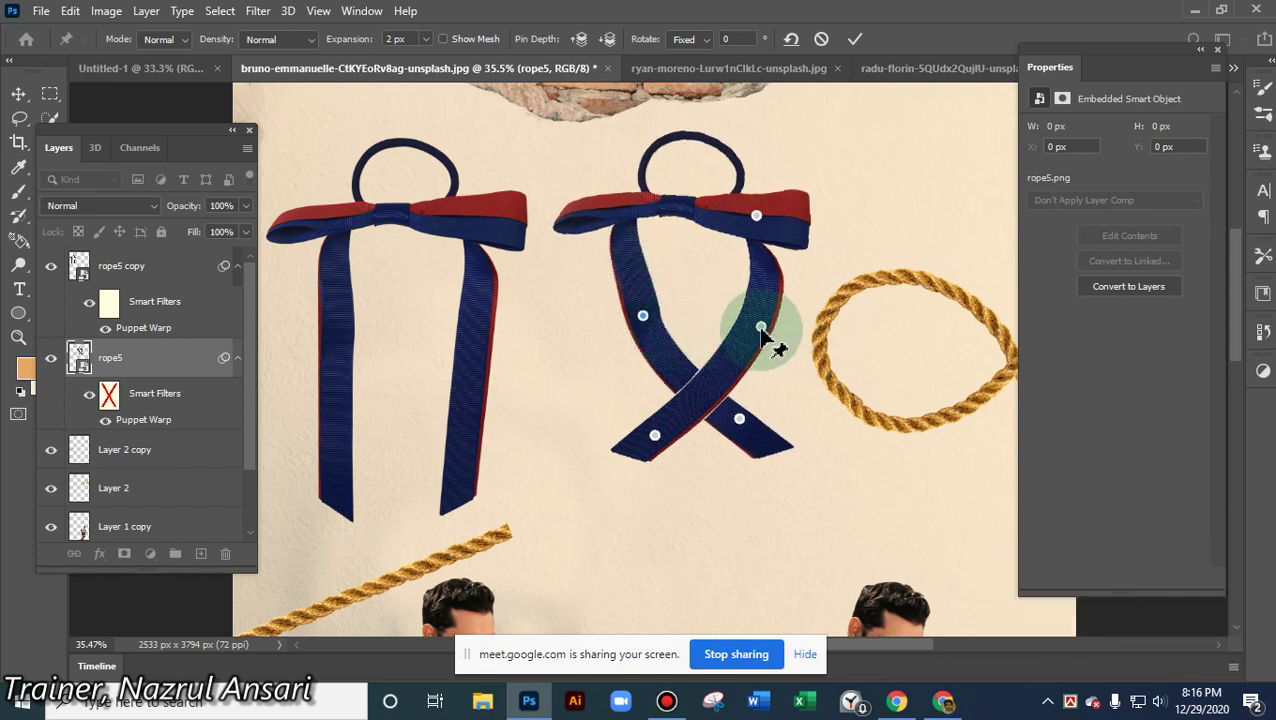
{"action": "left_click_drag", "start_coordinate": [761, 331], "coordinate": [773, 329]}
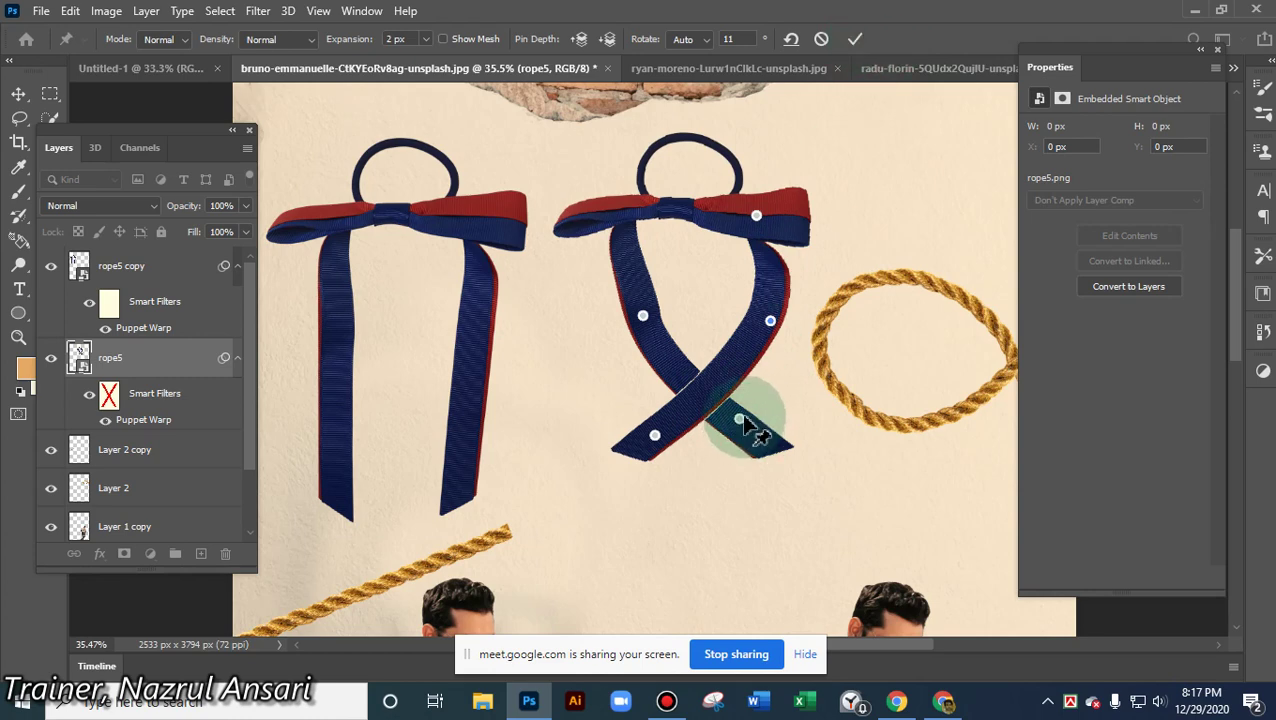
- Raise the pin depth of the left tail's lower pin so that tail crosses in front of the other, and commit the warp
{"action": "scroll", "coordinate": [745, 425], "scroll_direction": "up", "scroll_amount": 3}
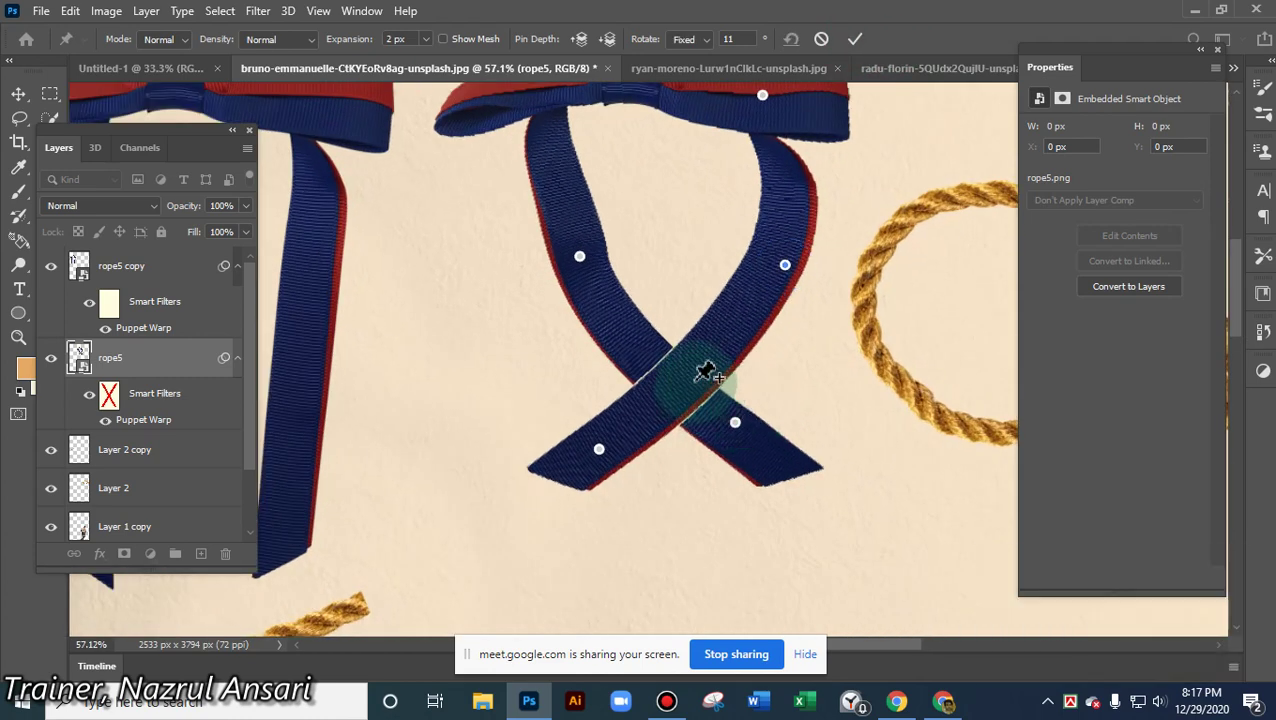
{"action": "left_click", "coordinate": [736, 424]}
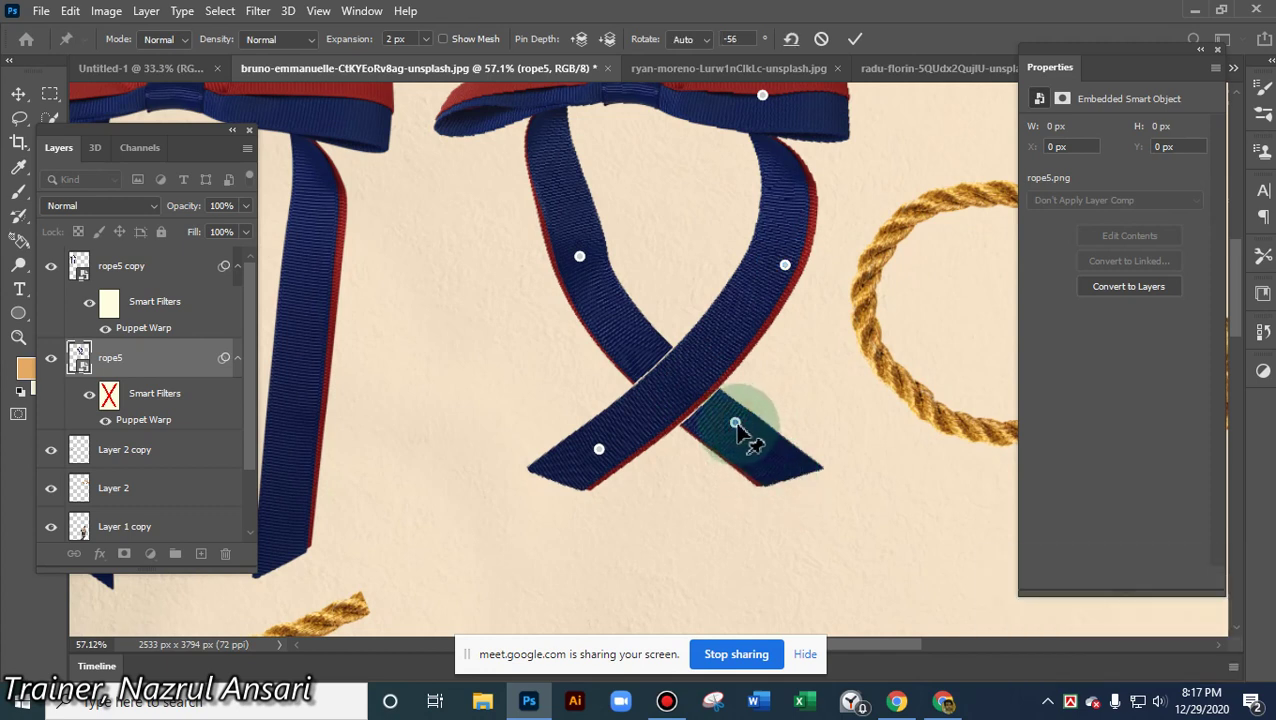
{"action": "left_click", "coordinate": [738, 425]}
{"action": "left_click", "coordinate": [581, 41]}
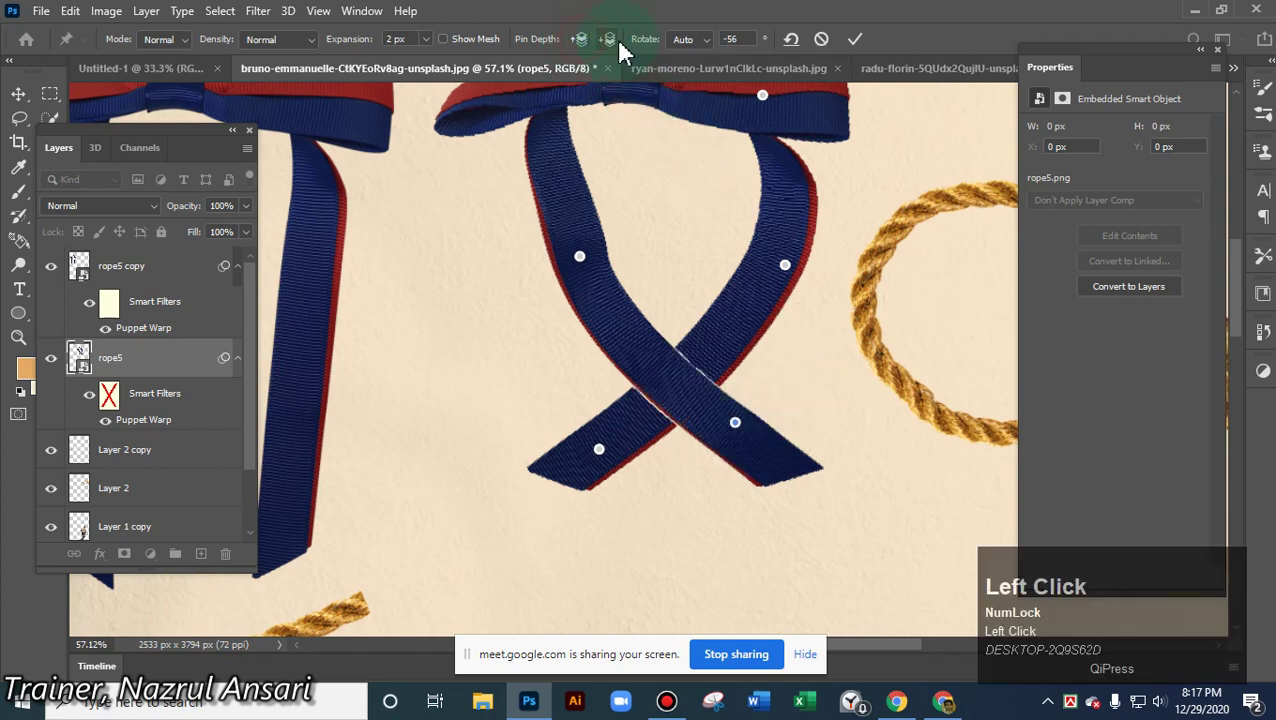
{"action": "left_click", "coordinate": [863, 410]}
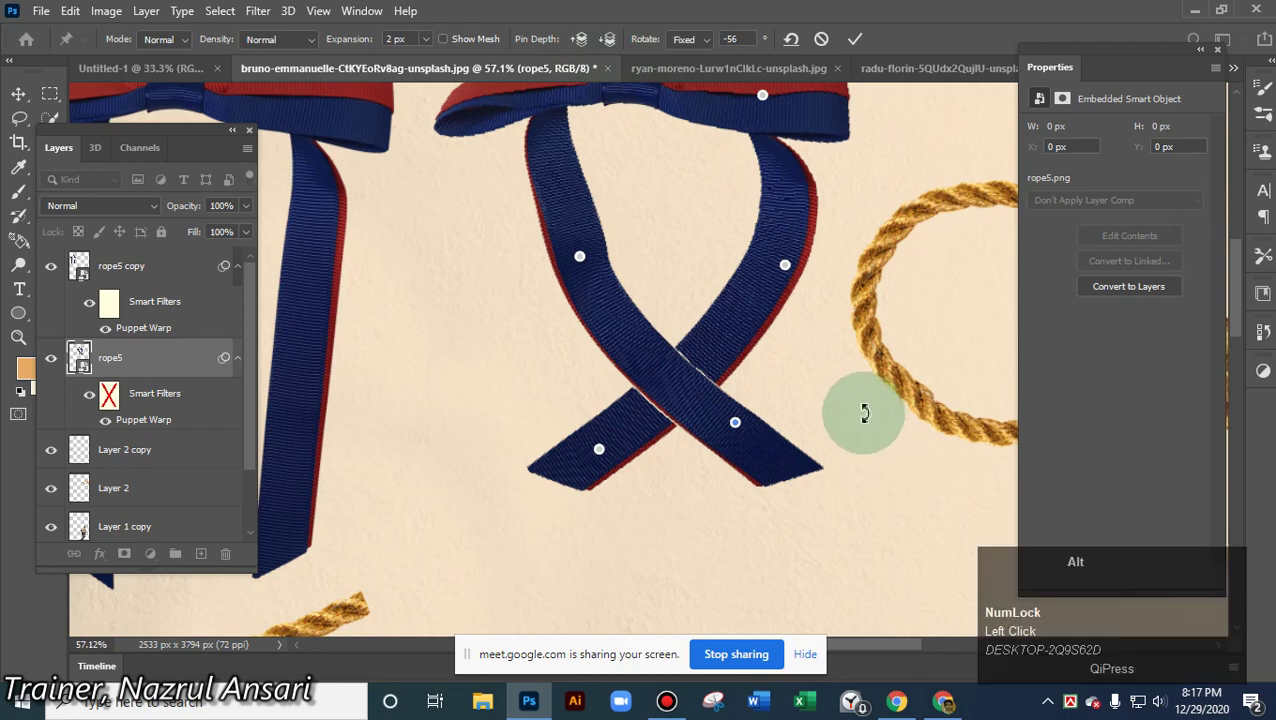
{"action": "scroll", "coordinate": [755, 448], "scroll_direction": "up", "scroll_amount": 3}
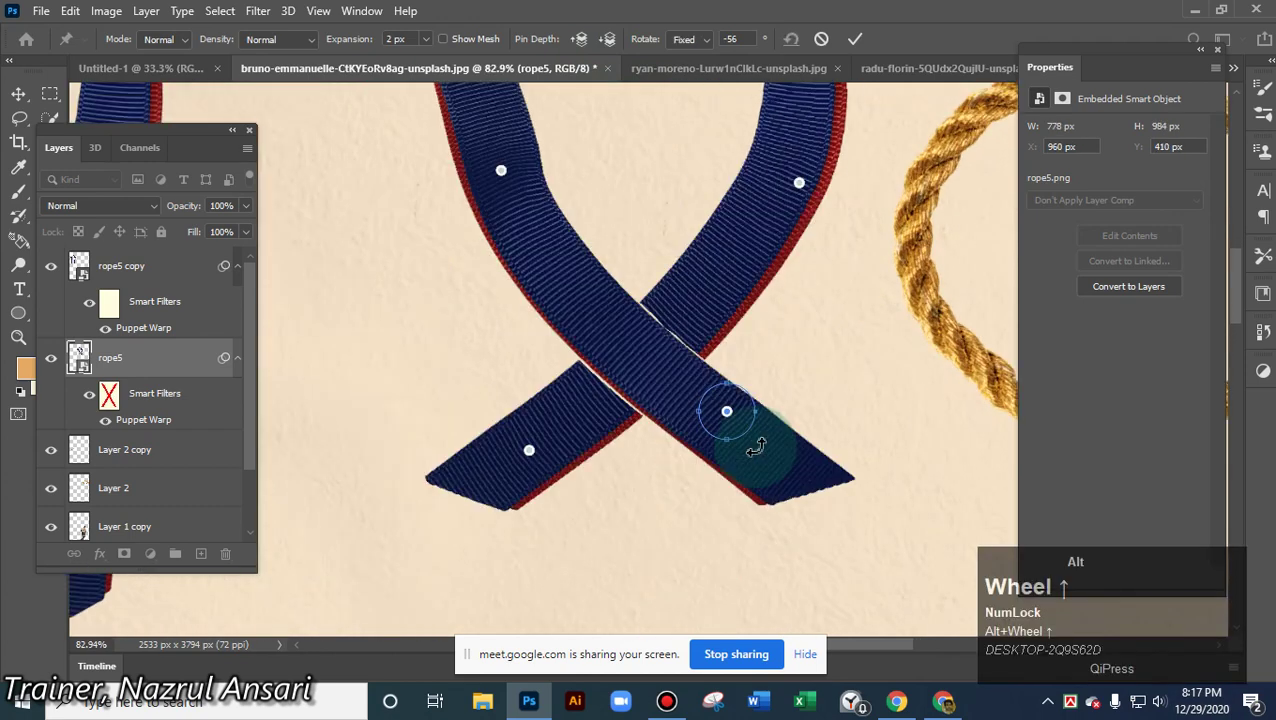
{"action": "scroll", "coordinate": [755, 448], "scroll_direction": "up", "scroll_amount": 6, "text": "alt"}
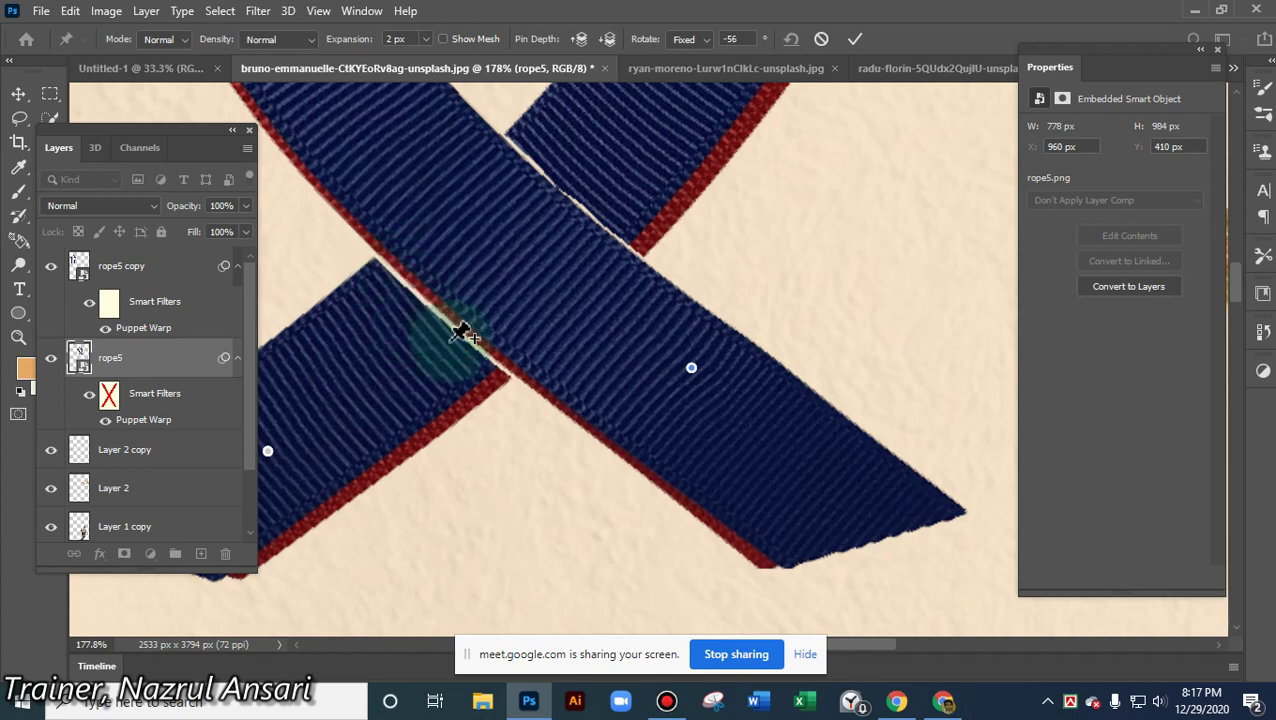
{"action": "scroll", "coordinate": [497, 330], "scroll_direction": "down", "scroll_amount": 10, "text": "alt"}
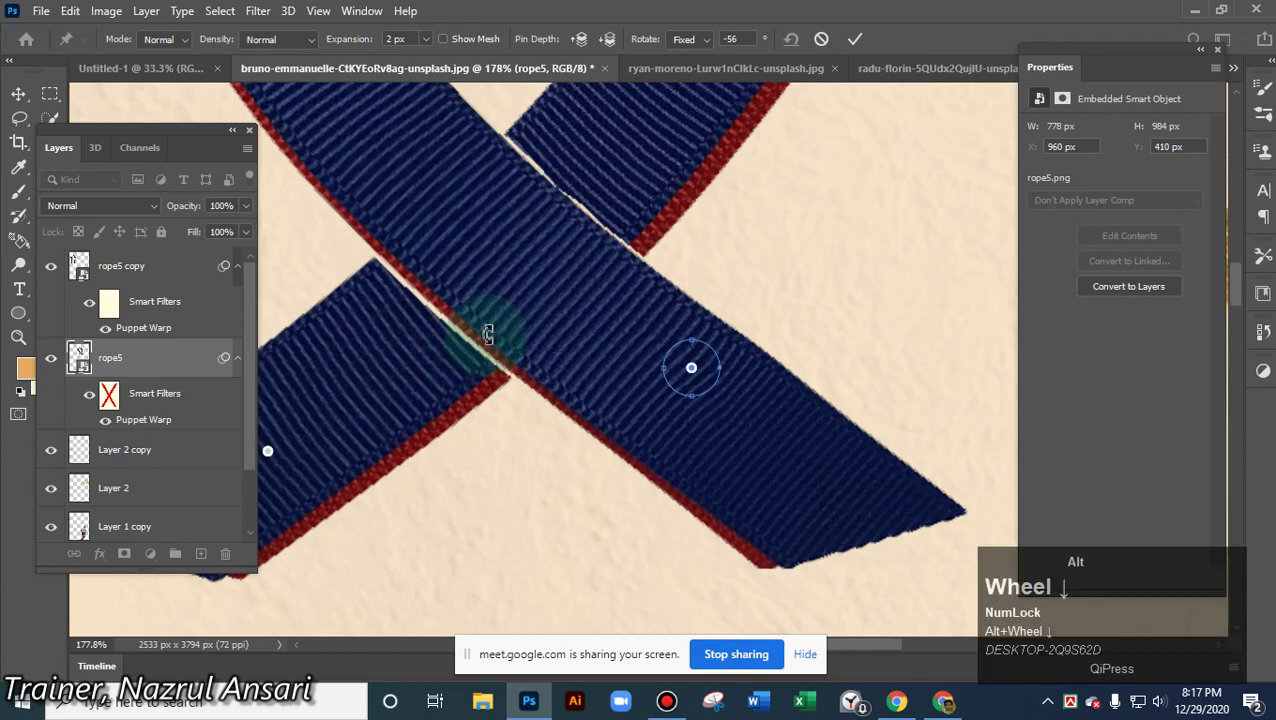
{"action": "scroll", "coordinate": [489, 335], "scroll_direction": "down", "scroll_amount": 3, "text": "alt"}
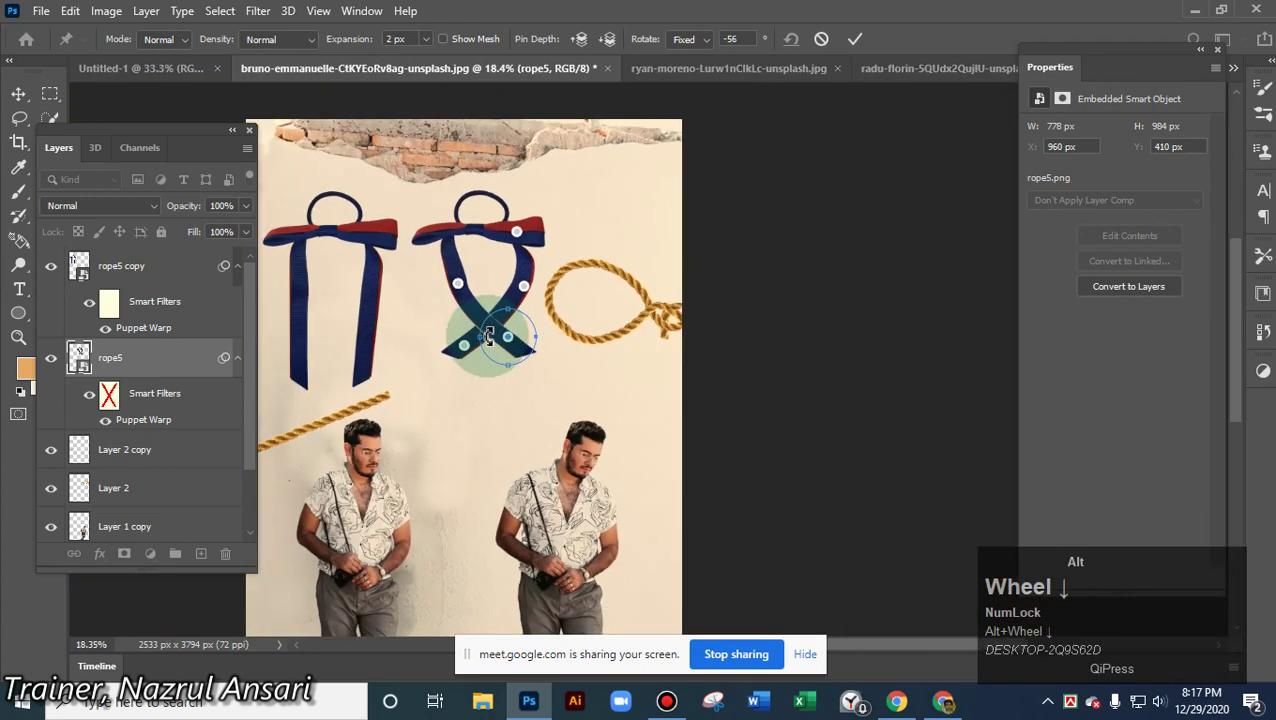
{"action": "left_click", "coordinate": [851, 39]}
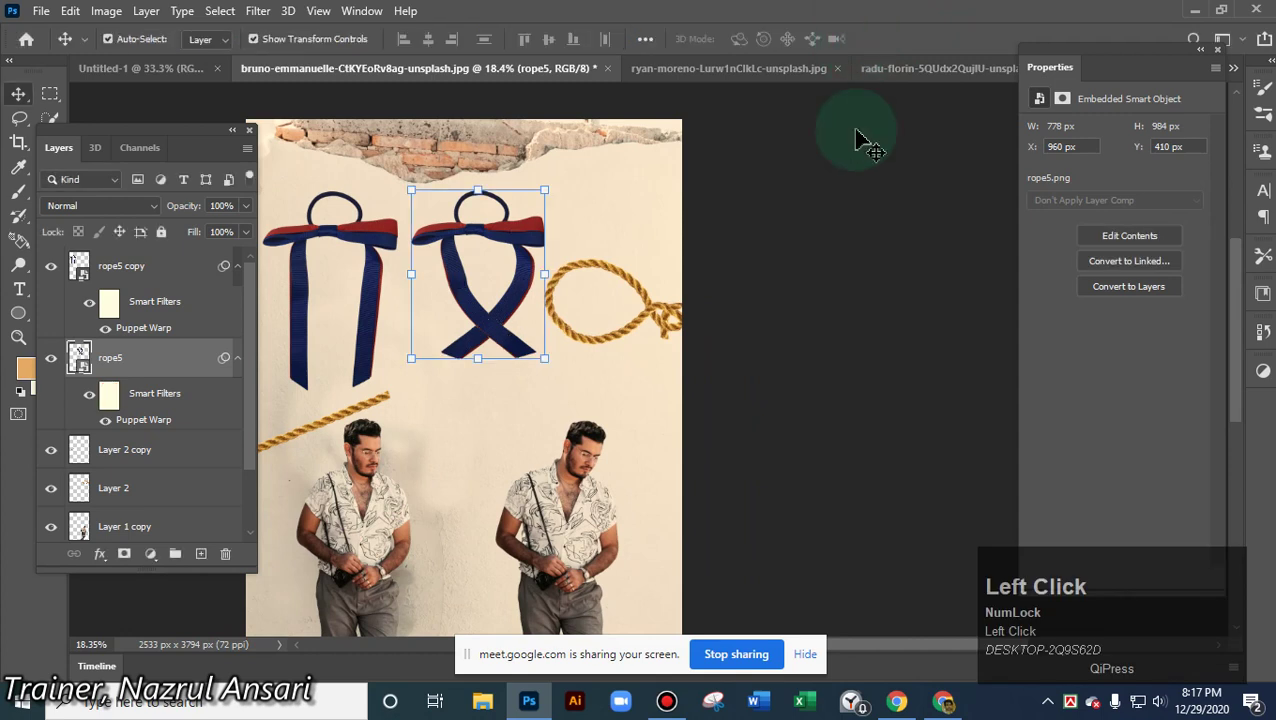
- Move the straight-tailed bow slightly up, shift the crossed bow to X 878 px, Y 497 px, and deselect the layers
{"action": "left_click", "coordinate": [369, 296]}
{"action": "mouse_move", "coordinate": [378, 292]}
{"action": "left_mouse_down"}
{"action": "mouse_move", "coordinate": [333, 270]}
{"action": "mouse_move", "coordinate": [378, 277]}
{"action": "left_mouse_up"}
{"action": "mouse_move", "coordinate": [507, 348]}
{"action": "left_mouse_down"}
{"action": "mouse_move", "coordinate": [480, 355]}
{"action": "mouse_move", "coordinate": [483, 342]}
{"action": "left_mouse_up"}
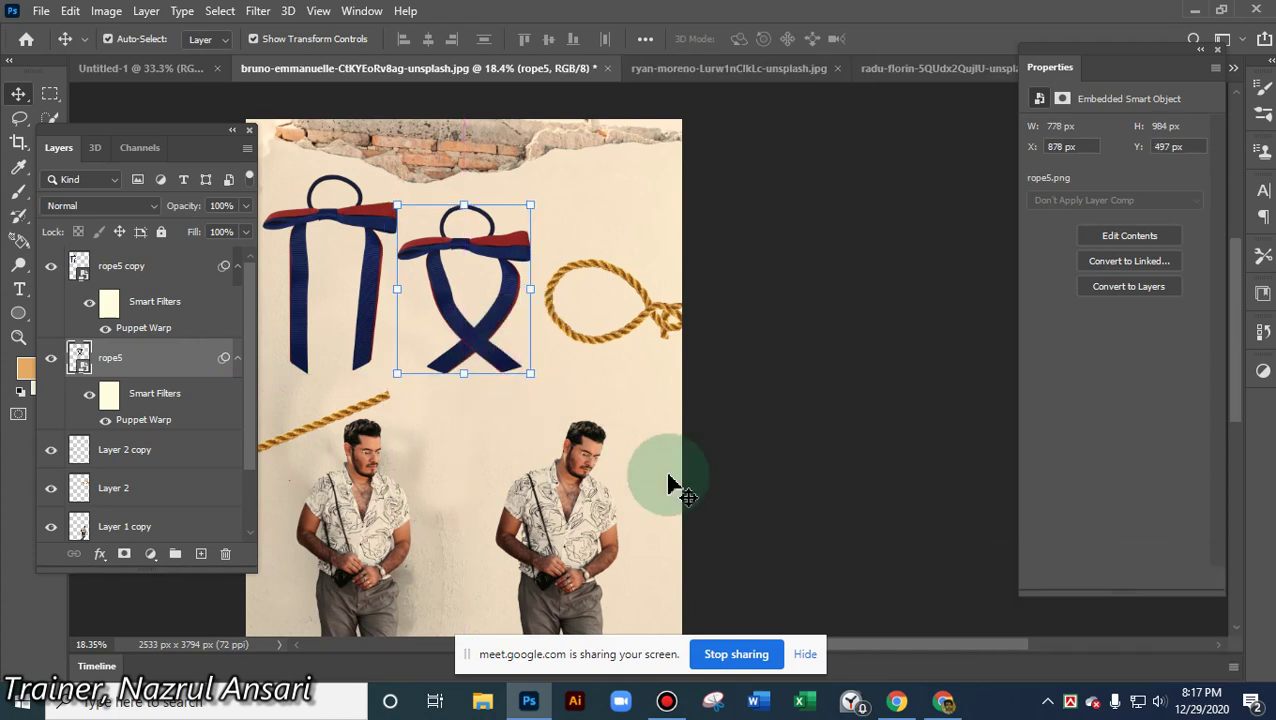
{"action": "left_click", "coordinate": [490, 433]}
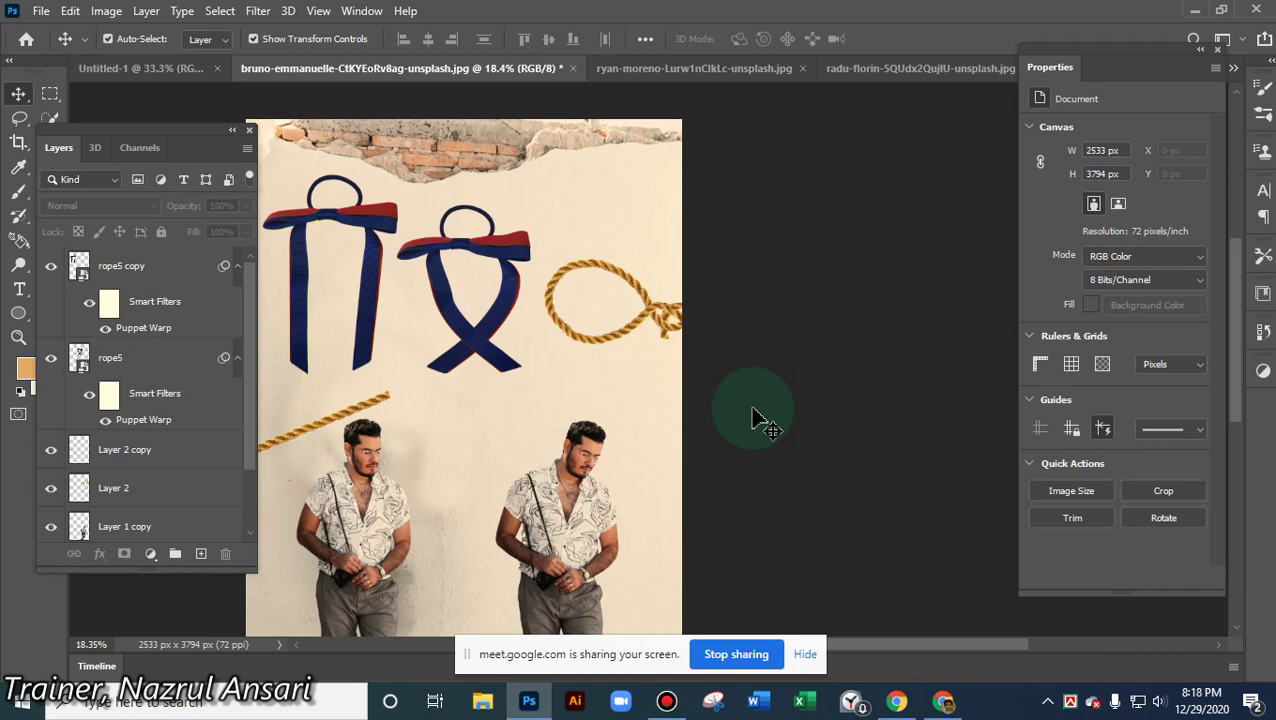
- Move the straight rope on Layer 2 copy across the left man's neck, to X -421 px, Y 1576 px
{"action": "left_click", "coordinate": [316, 422]}
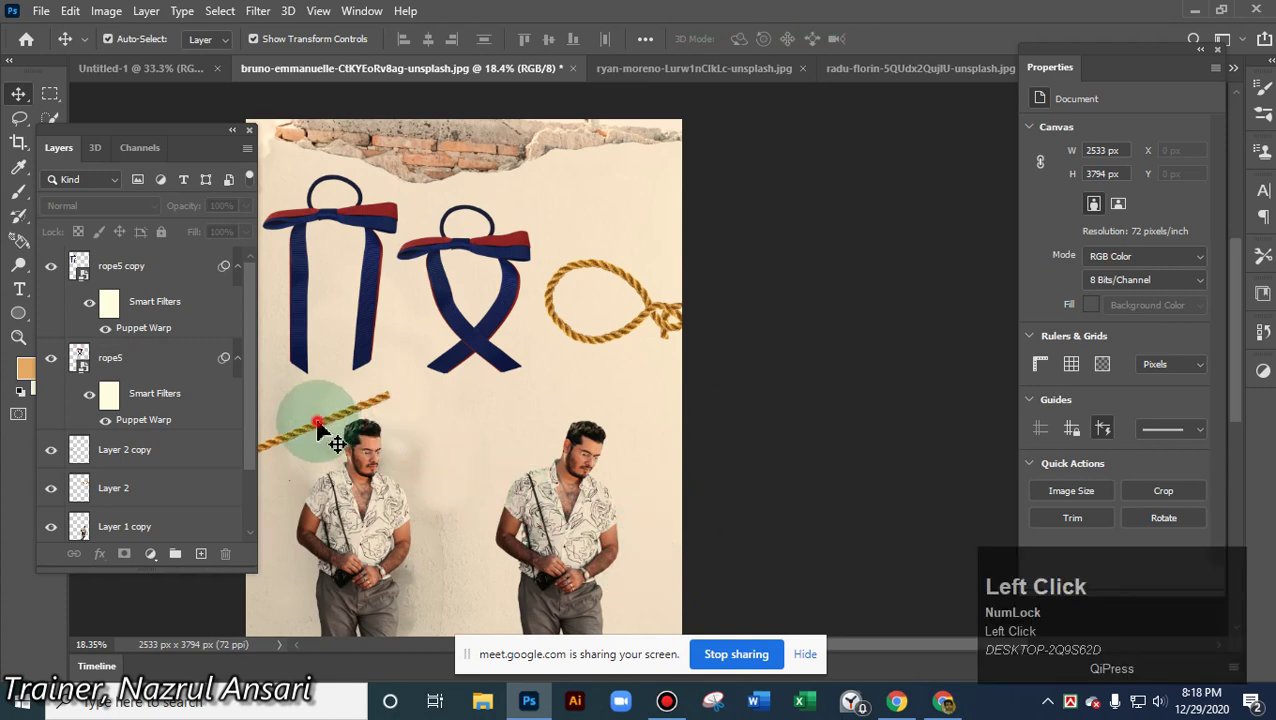
{"action": "left_click_drag", "start_coordinate": [316, 422], "coordinate": [690, 293]}
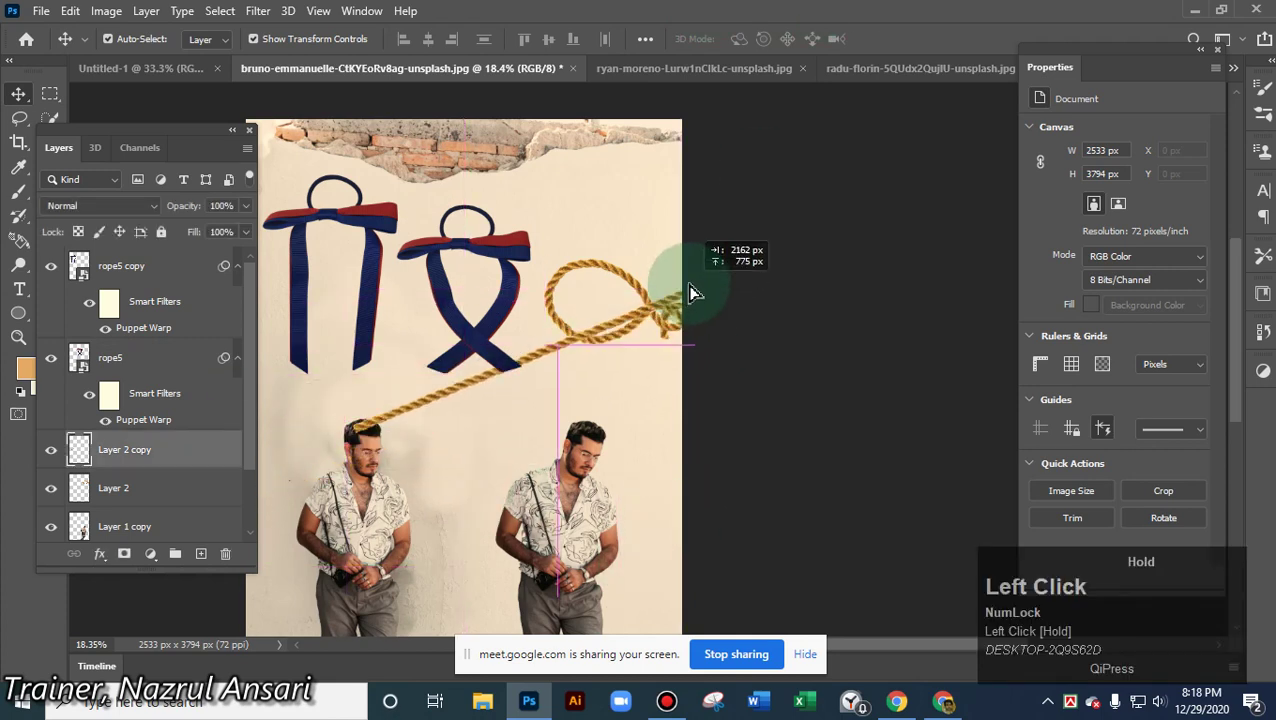
{"action": "scroll", "coordinate": [563, 479], "scroll_direction": "down", "scroll_amount": 2, "text": "alt"}
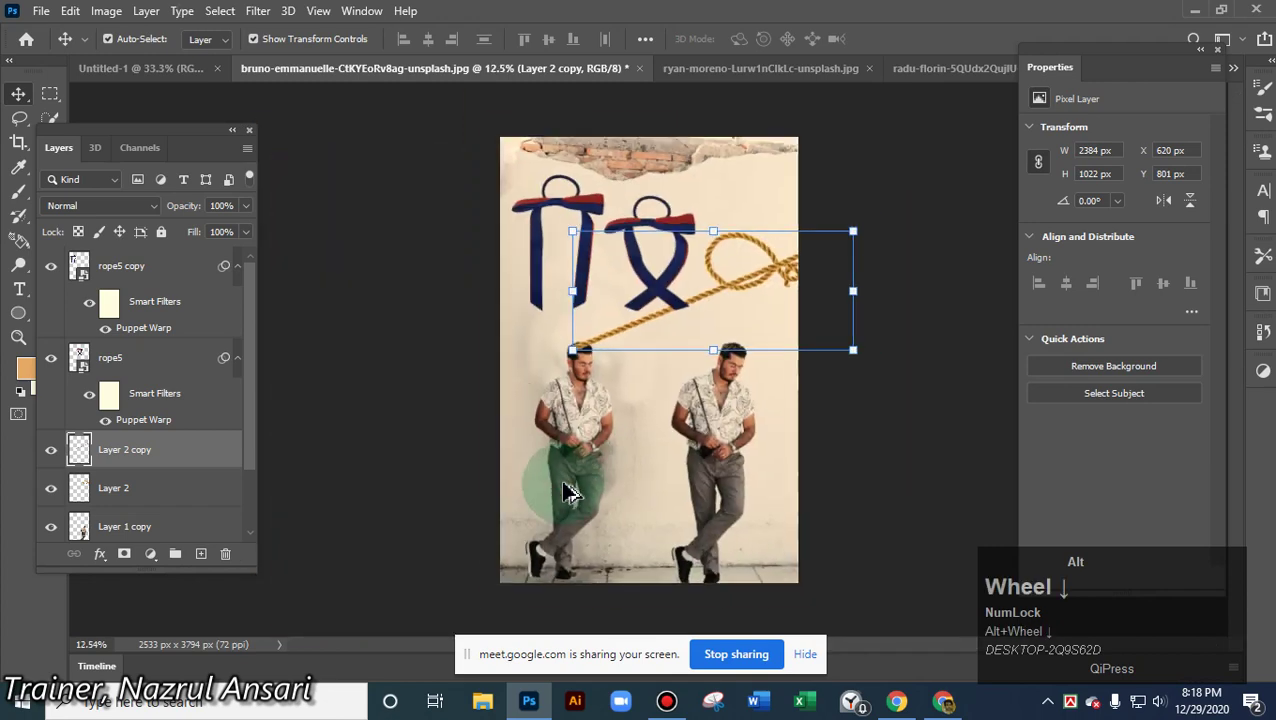
{"action": "scroll", "coordinate": [563, 490], "scroll_direction": "up", "scroll_amount": 5, "text": "alt"}
{"action": "left_click_drag", "start_coordinate": [641, 153], "coordinate": [555, 407]}
{"action": "scroll", "coordinate": [555, 407], "scroll_direction": "down", "scroll_amount": 2}
{"action": "left_click_drag", "start_coordinate": [672, 310], "coordinate": [573, 308]}
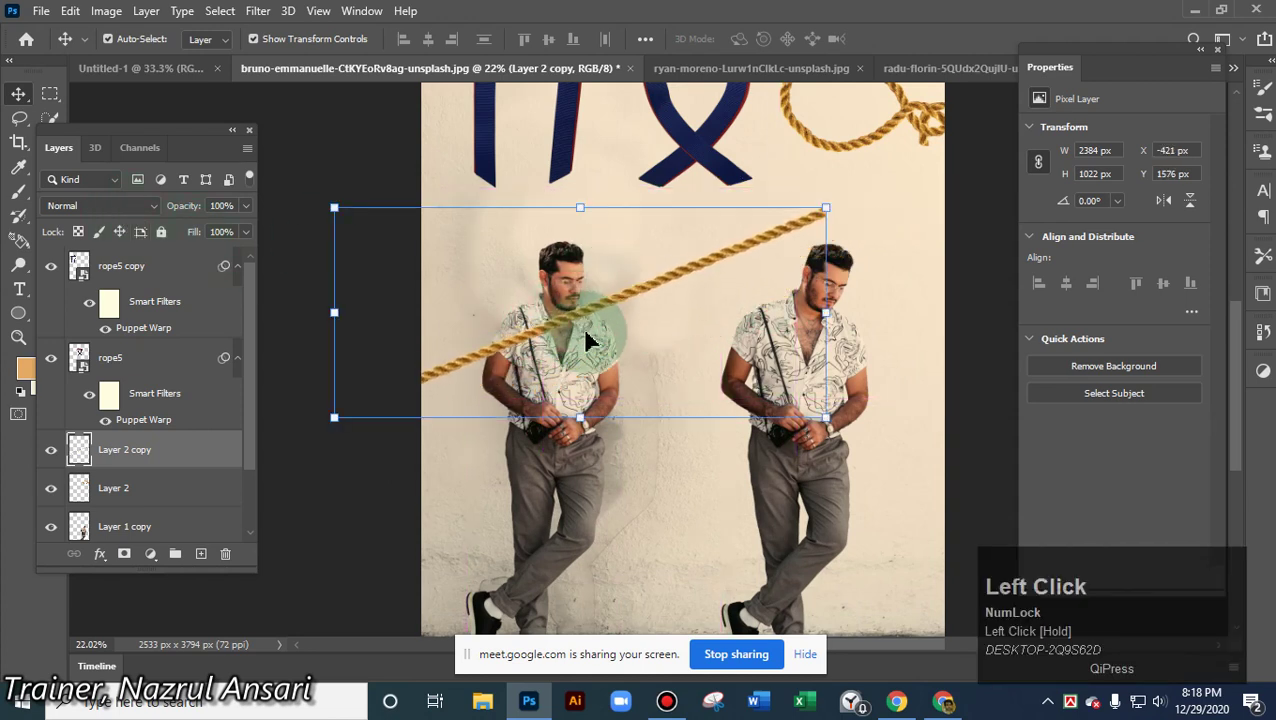
- Puppet Warp the straight rope, pinning its middle and both ends, and bend it into a U shape under the left man's chin
{"action": "left_click", "coordinate": [72, 12]}
{"action": "left_click", "coordinate": [165, 385]}
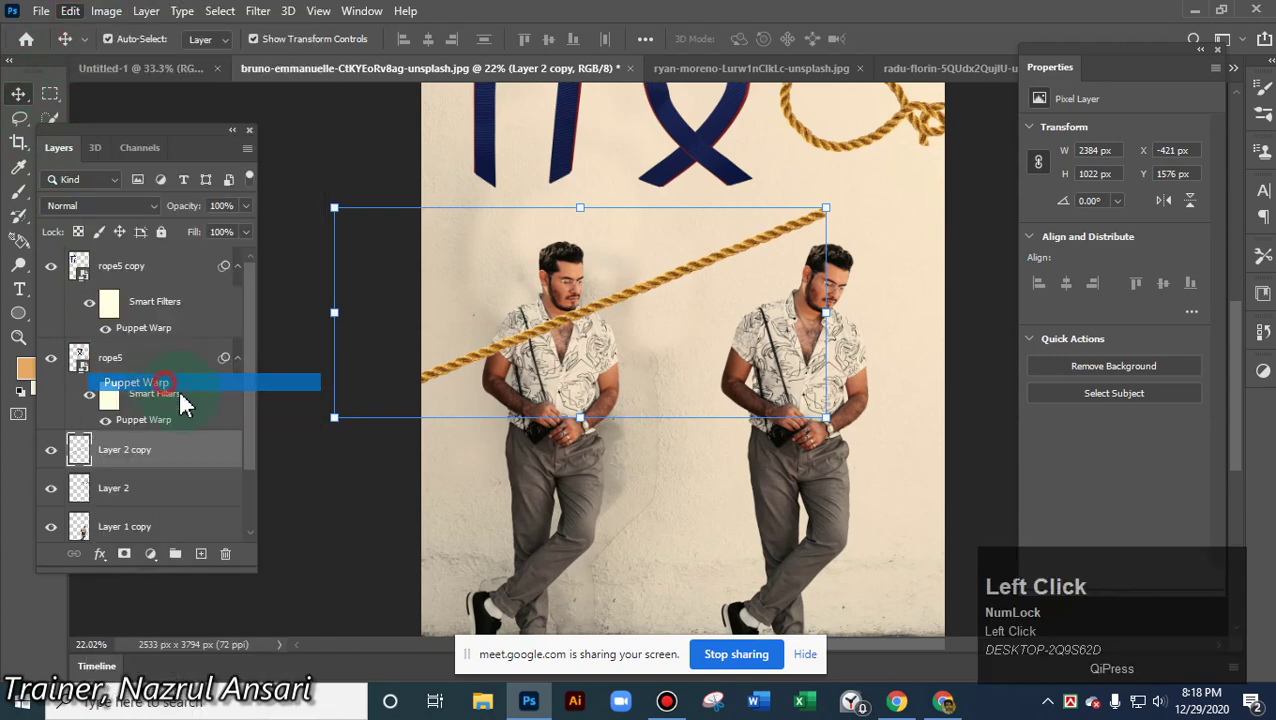
{"action": "left_click", "coordinate": [579, 314]}
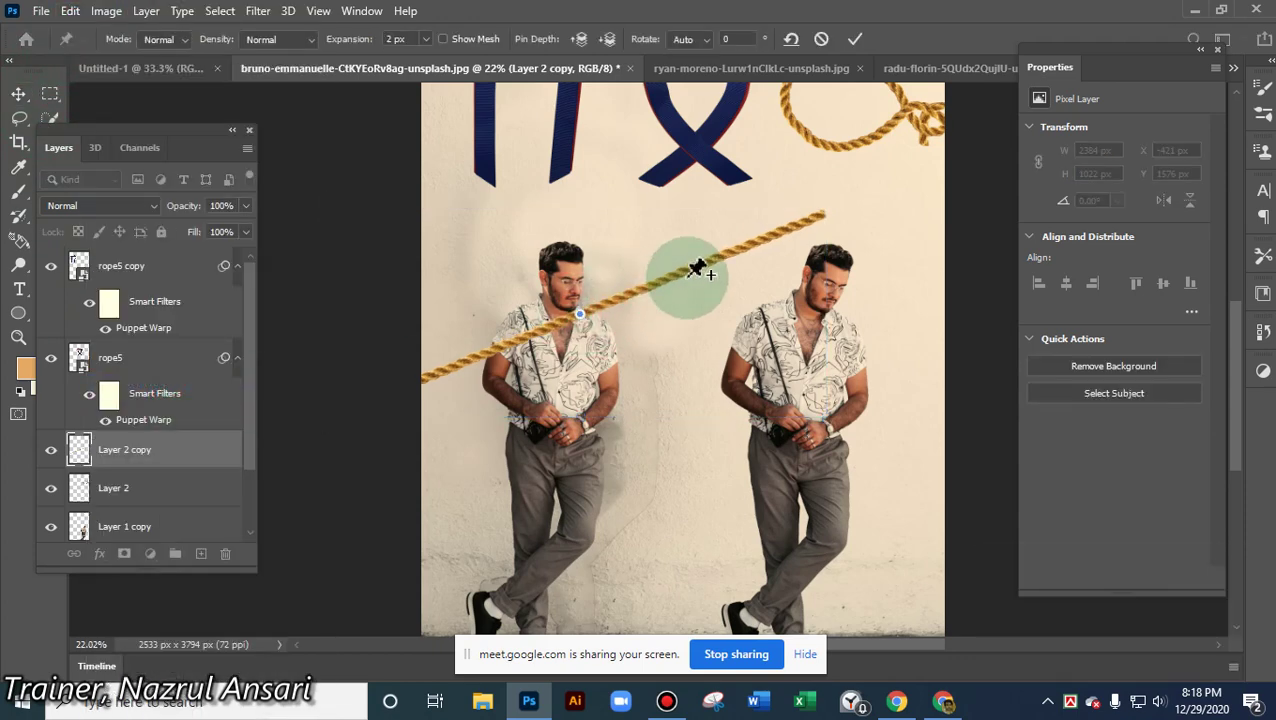
{"action": "left_click", "coordinate": [822, 214]}
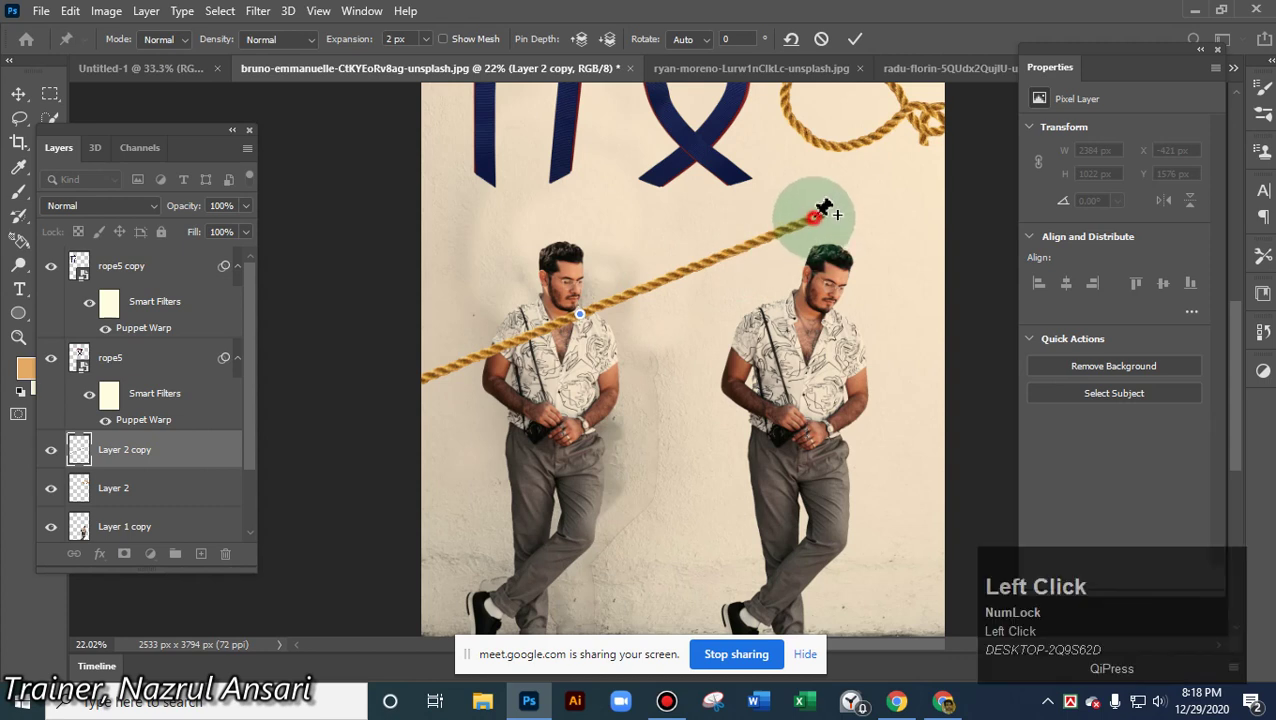
{"action": "left_click_drag", "start_coordinate": [822, 218], "coordinate": [647, 135]}
{"action": "left_click", "coordinate": [487, 555]}
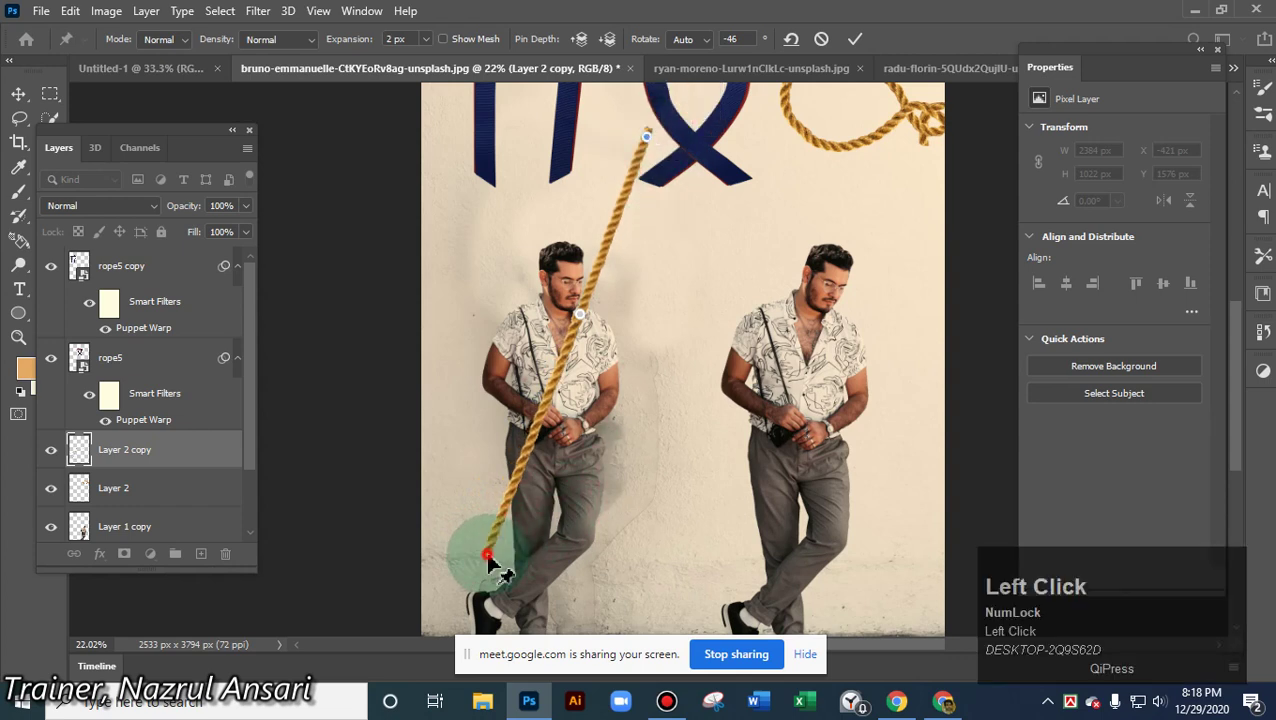
{"action": "left_click_drag", "start_coordinate": [490, 557], "coordinate": [541, 122]}
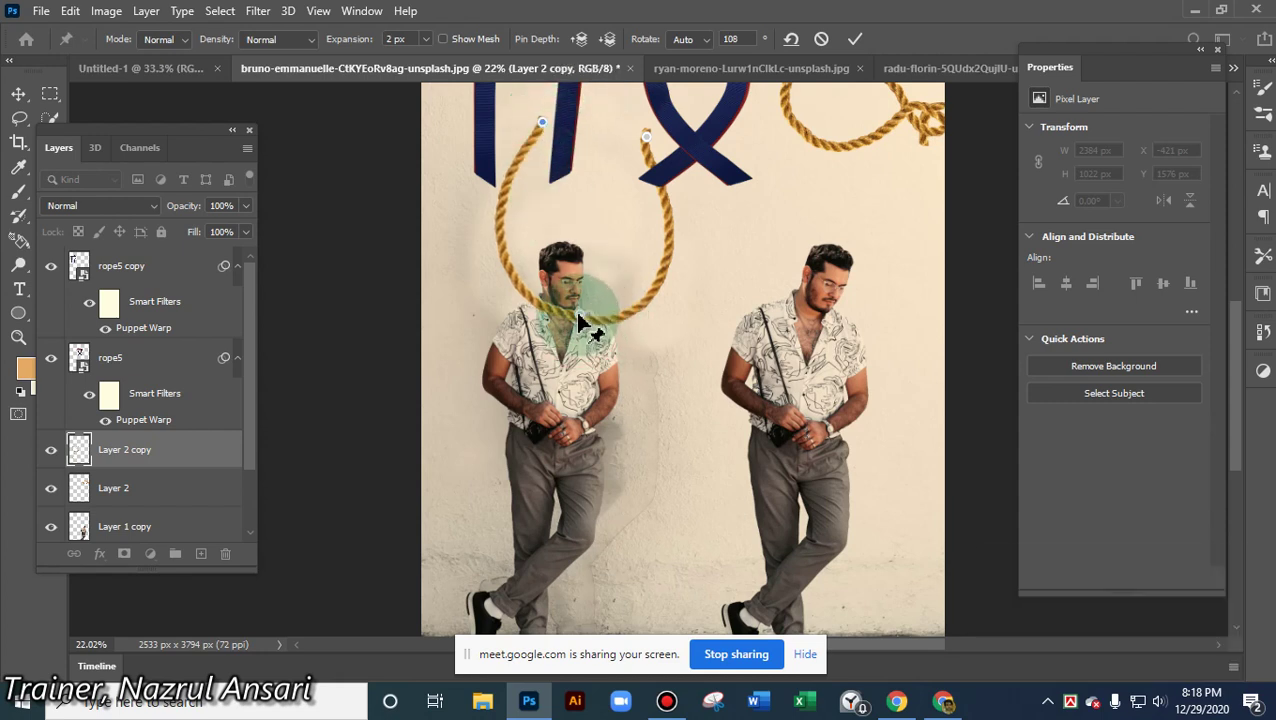
- Adjust the middle and end pins, add another pin at the rope's lowest part, and cross both ends above the man's head
{"action": "left_click_drag", "start_coordinate": [578, 316], "coordinate": [563, 316]}
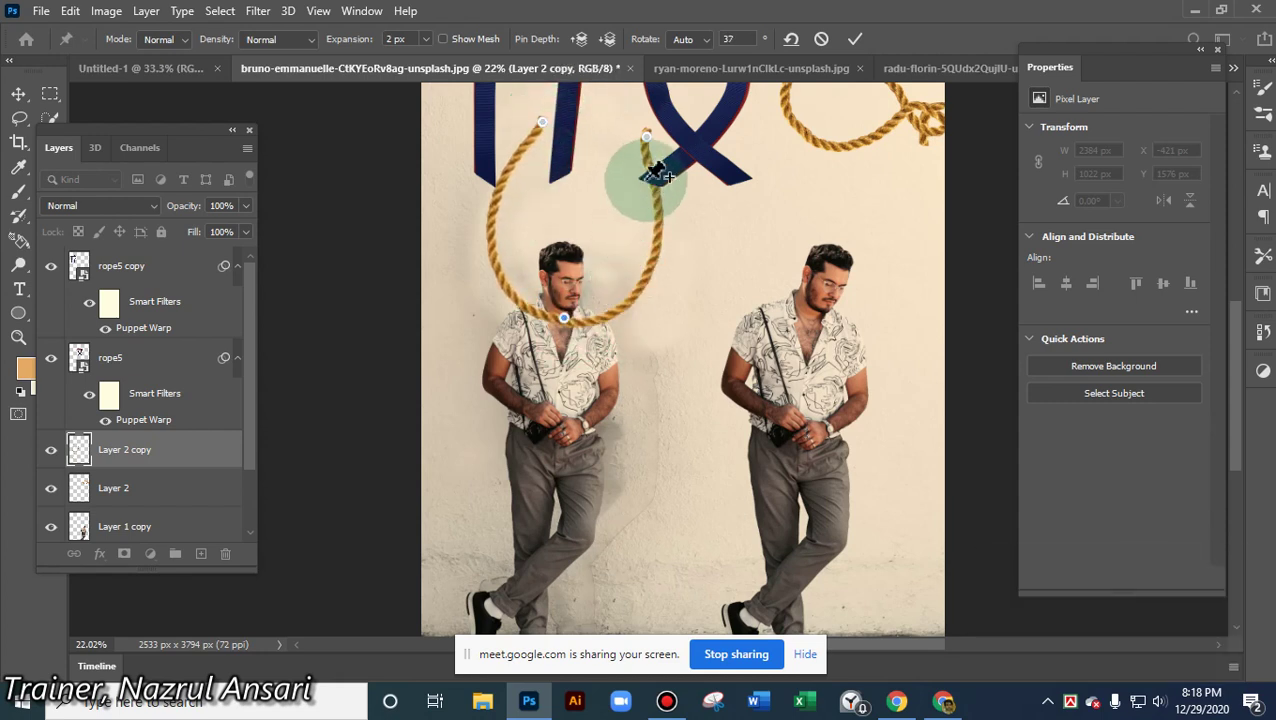
{"action": "mouse_move", "coordinate": [648, 146]}
{"action": "left_mouse_down"}
{"action": "mouse_move", "coordinate": [552, 140]}
{"action": "mouse_move", "coordinate": [563, 170]}
{"action": "mouse_move", "coordinate": [643, 135]}
{"action": "left_mouse_up"}
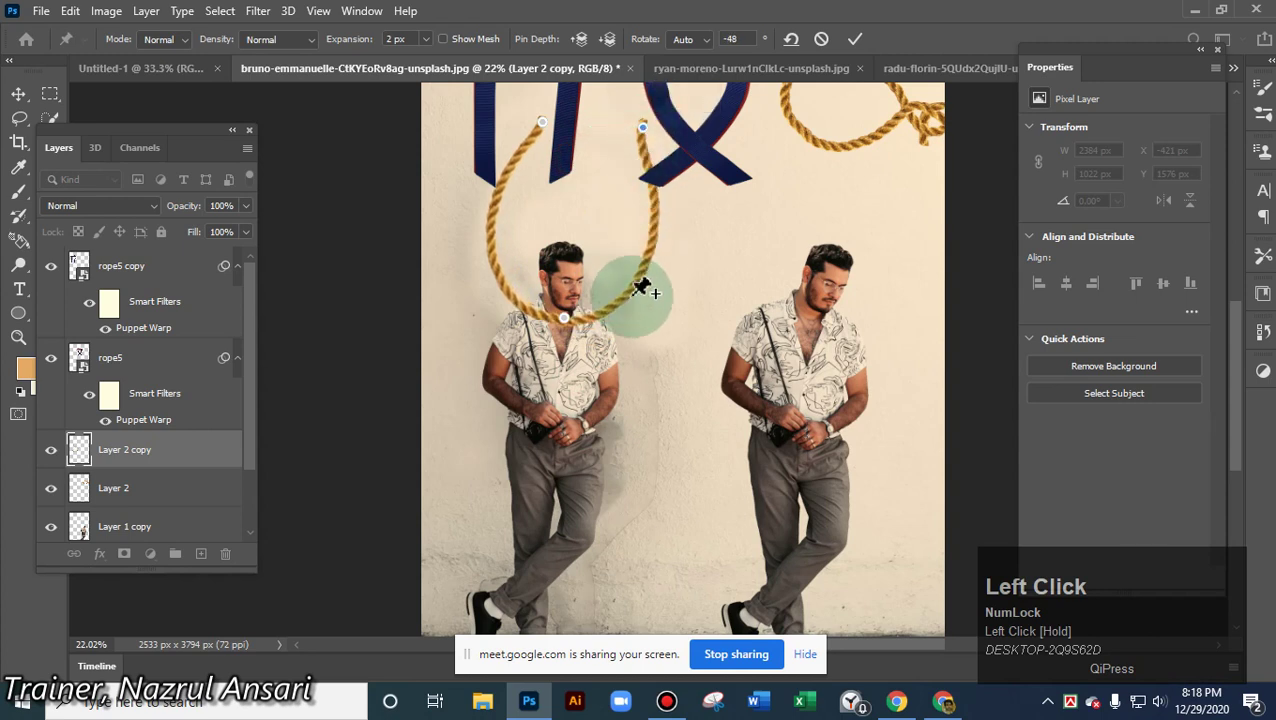
{"action": "left_click", "coordinate": [598, 314]}
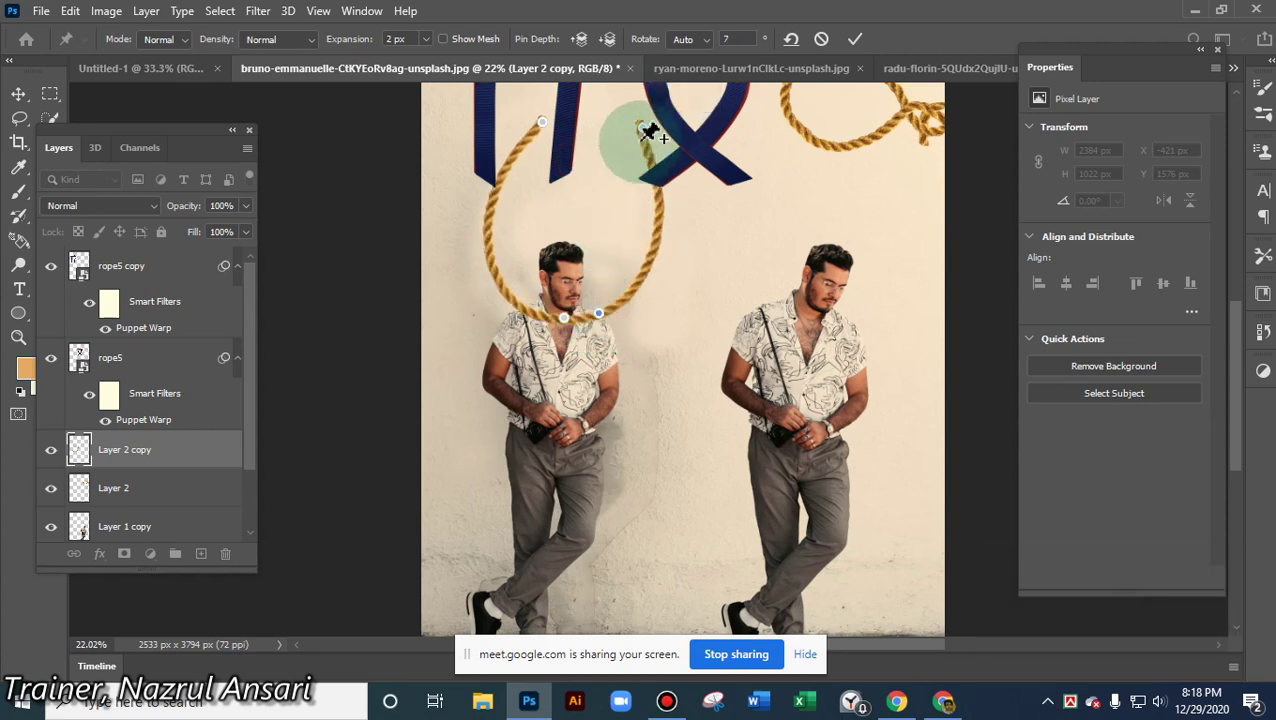
{"action": "left_click_drag", "start_coordinate": [645, 135], "coordinate": [455, 193]}
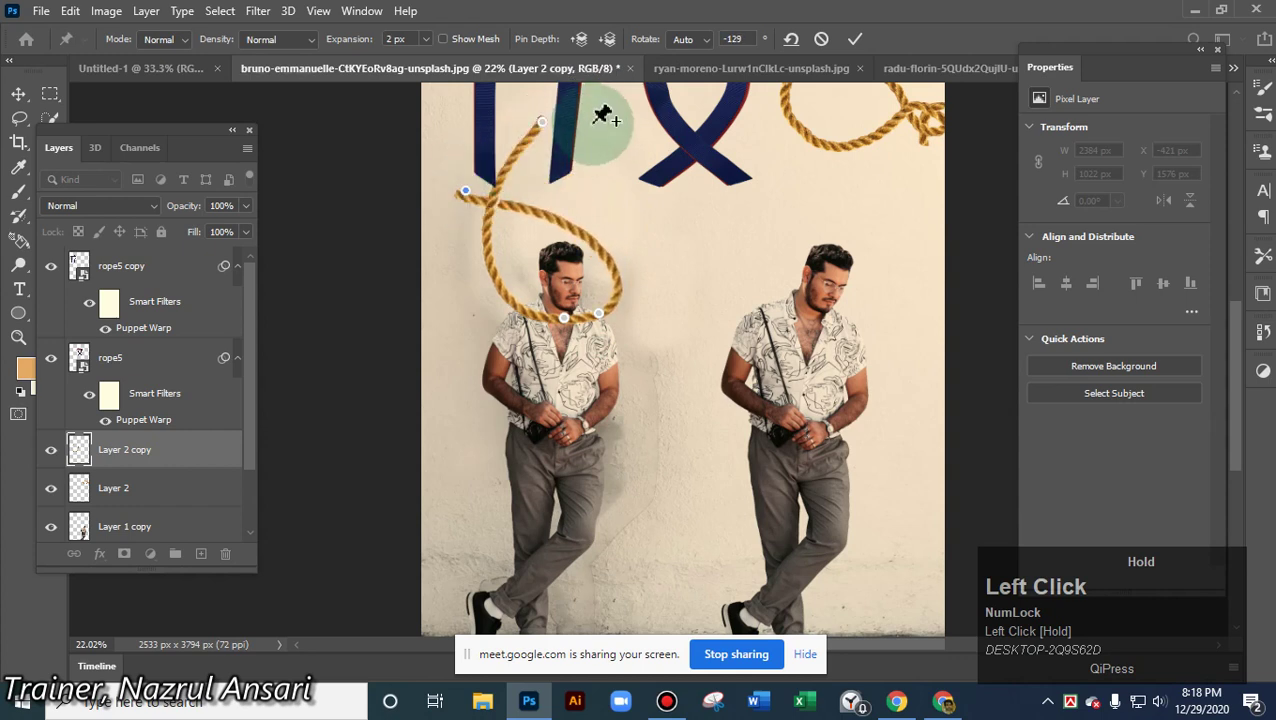
{"action": "left_click_drag", "start_coordinate": [604, 114], "coordinate": [672, 152]}
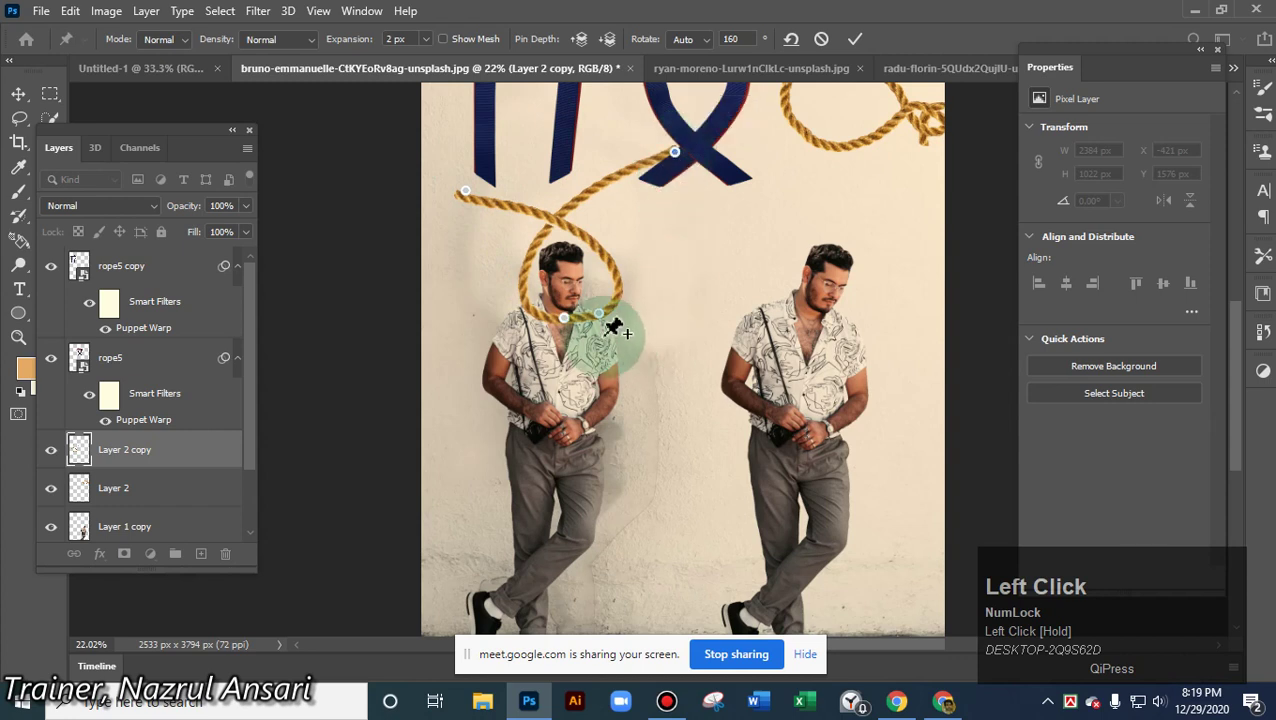
- Narrow the rope loop around the man's head by moving the lower pins closer together and adjusting both rope ends
{"action": "mouse_move", "coordinate": [565, 317]}
{"action": "left_mouse_down"}
{"action": "mouse_move", "coordinate": [548, 322]}
{"action": "mouse_move", "coordinate": [617, 324]}
{"action": "mouse_move", "coordinate": [572, 318]}
{"action": "left_mouse_up"}
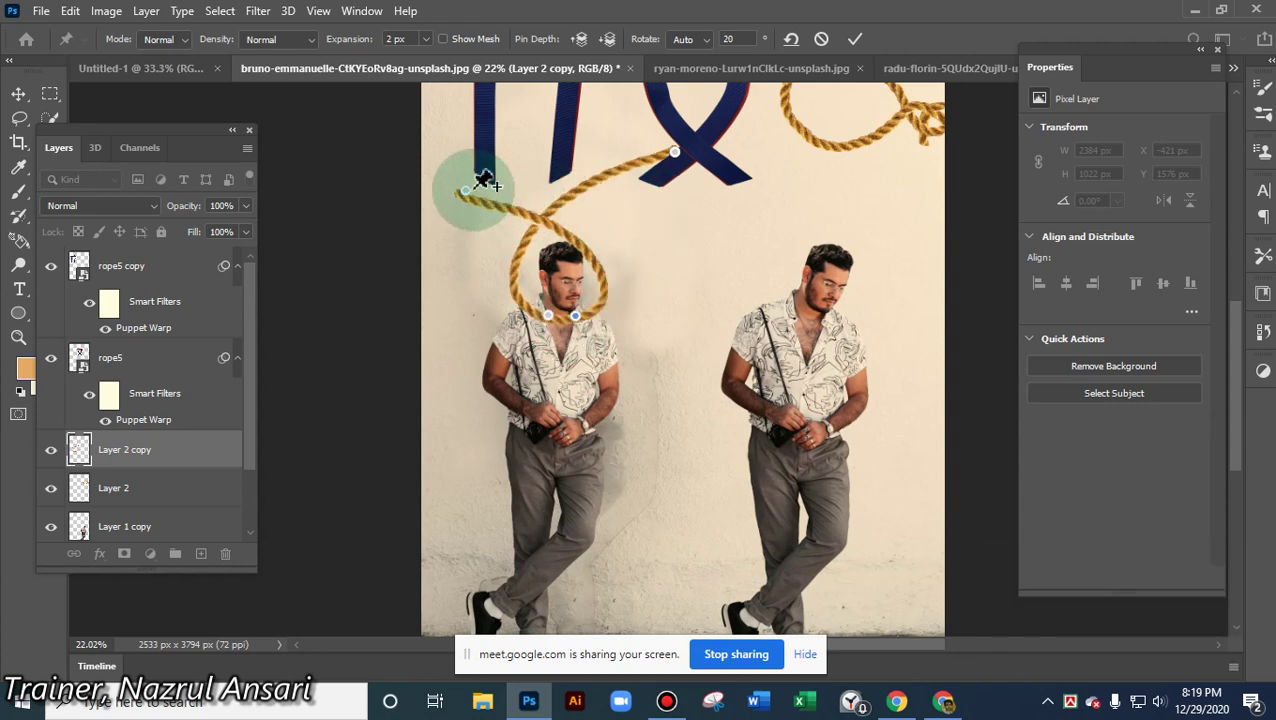
{"action": "mouse_move", "coordinate": [484, 180]}
{"action": "left_mouse_down"}
{"action": "mouse_move", "coordinate": [470, 194]}
{"action": "mouse_move", "coordinate": [487, 190]}
{"action": "left_mouse_up"}
{"action": "left_click_drag", "start_coordinate": [676, 153], "coordinate": [683, 195]}
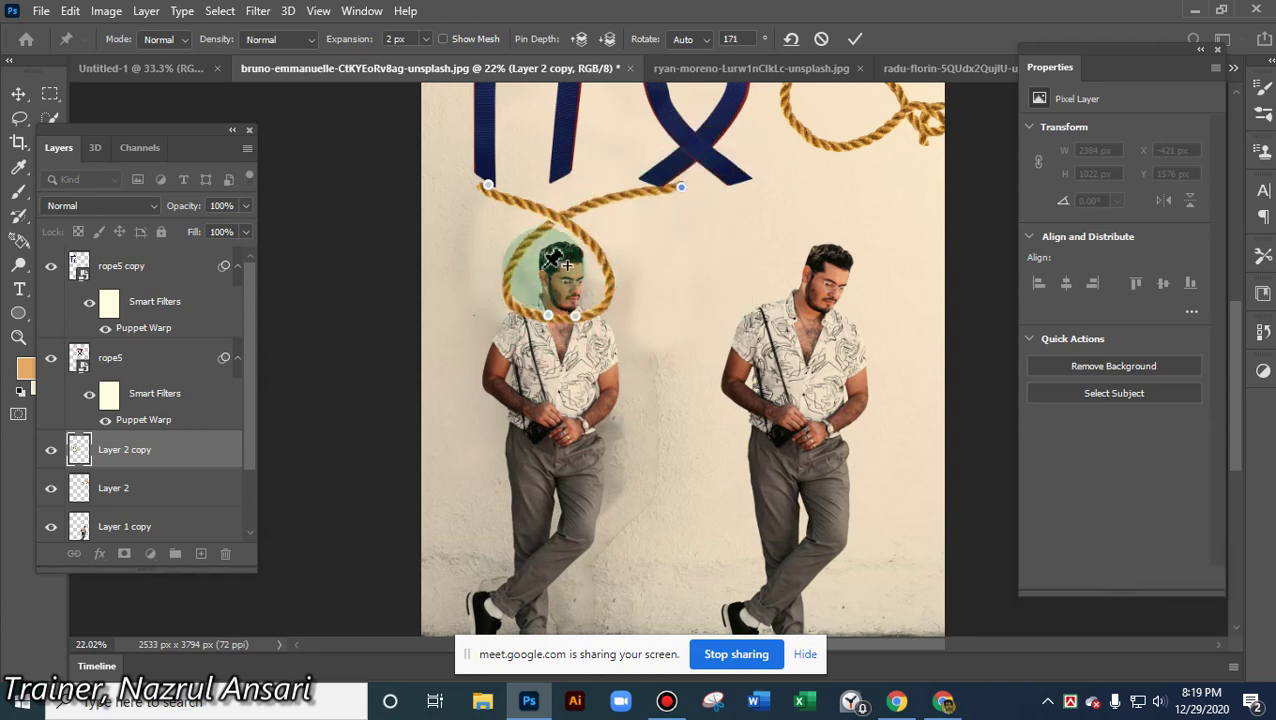
- Try an extra pin on the side of the rope loop, undo it, and apply the Puppet Warp to Layer 2 copy
{"action": "left_click", "coordinate": [508, 283]}
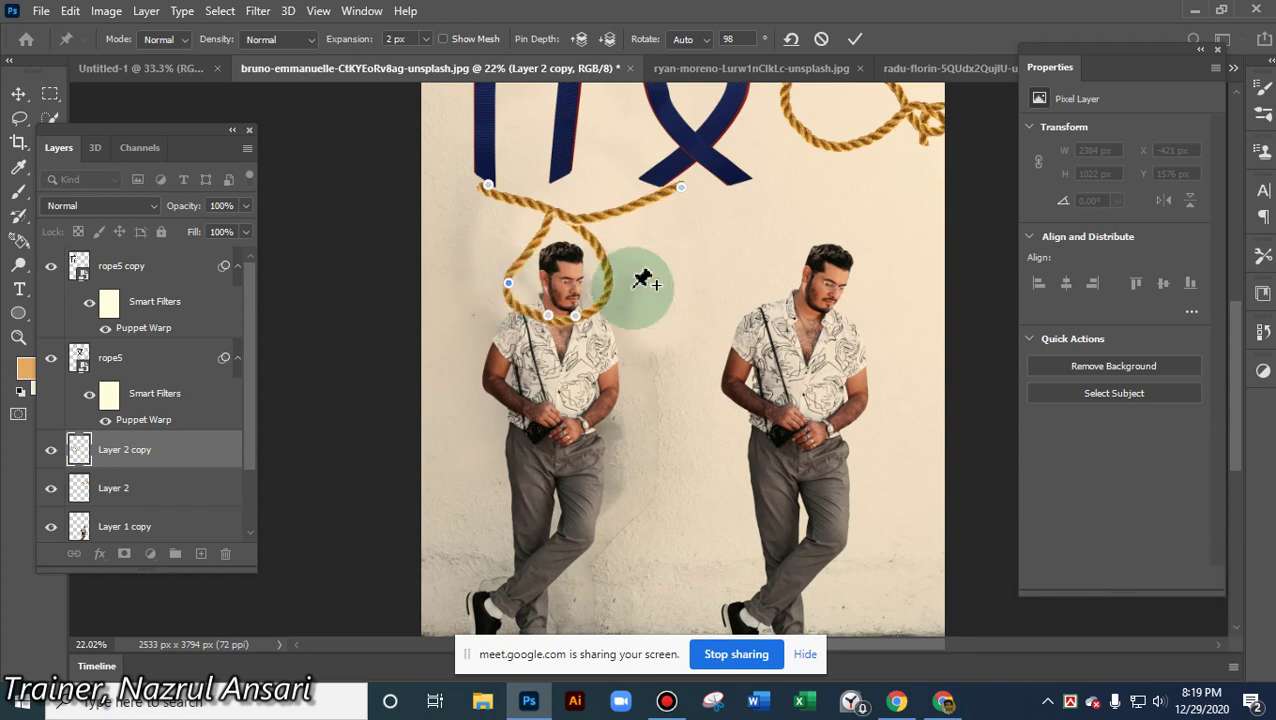
{"action": "key", "text": "ctrl+z"}
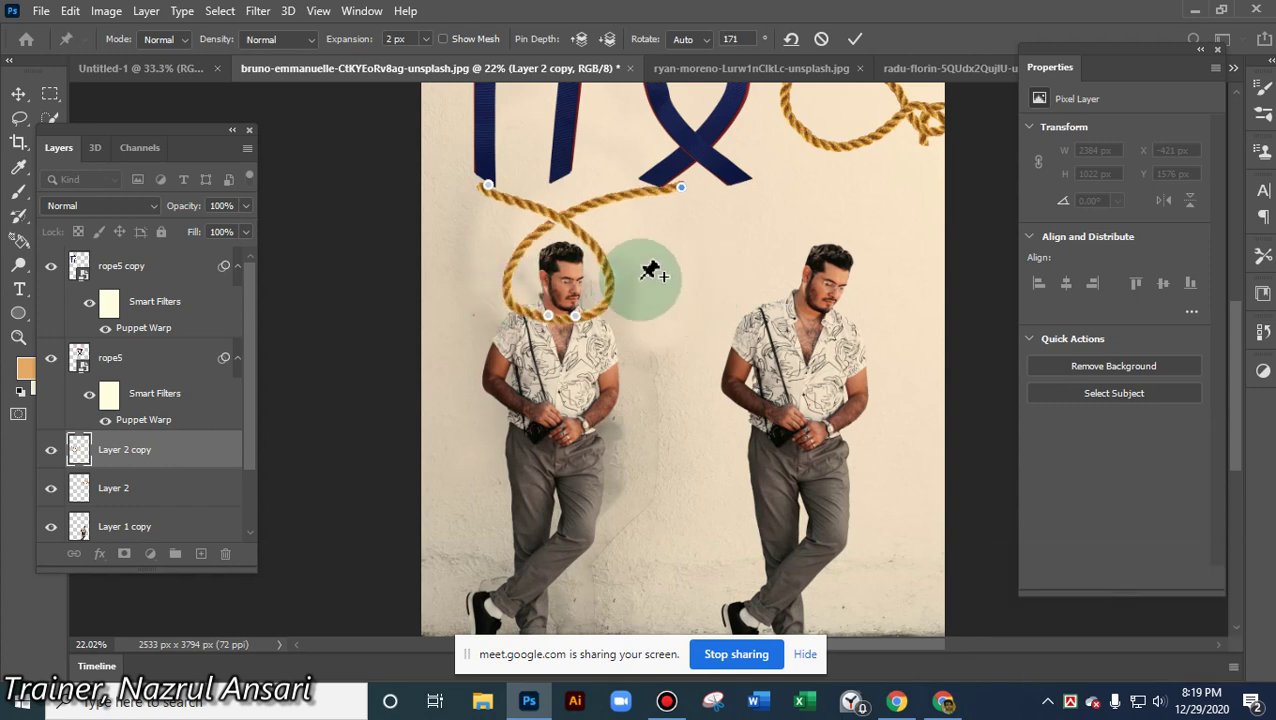
{"action": "left_click", "coordinate": [854, 39]}
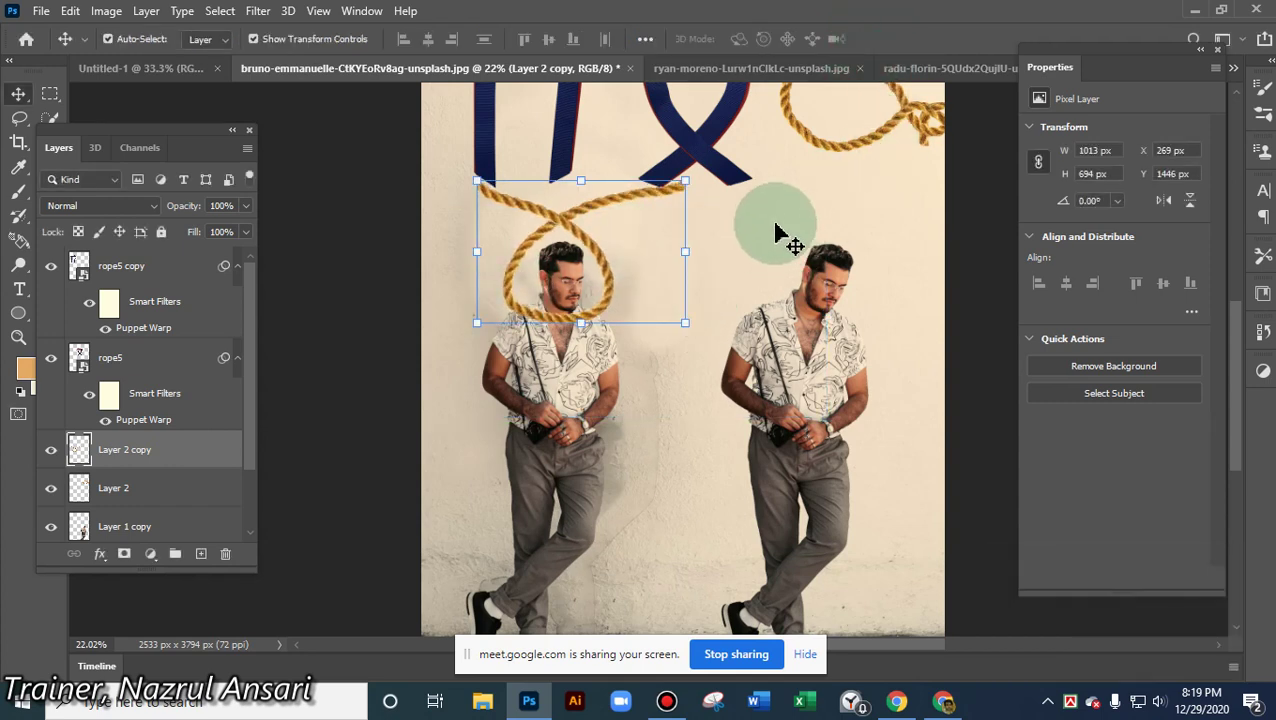
{"action": "left_click", "coordinate": [777, 211]}
- Move the looped rope to X 254 px, Y 1481 px and the right man closer, to X 1018 px, Y 1735 px
{"action": "mouse_move", "coordinate": [622, 283]}
{"action": "left_mouse_down"}
{"action": "mouse_move", "coordinate": [910, 312]}
{"action": "mouse_move", "coordinate": [889, 272]}
{"action": "mouse_move", "coordinate": [621, 265]}
{"action": "mouse_move", "coordinate": [607, 277]}
{"action": "mouse_move", "coordinate": [630, 279]}
{"action": "left_mouse_up"}
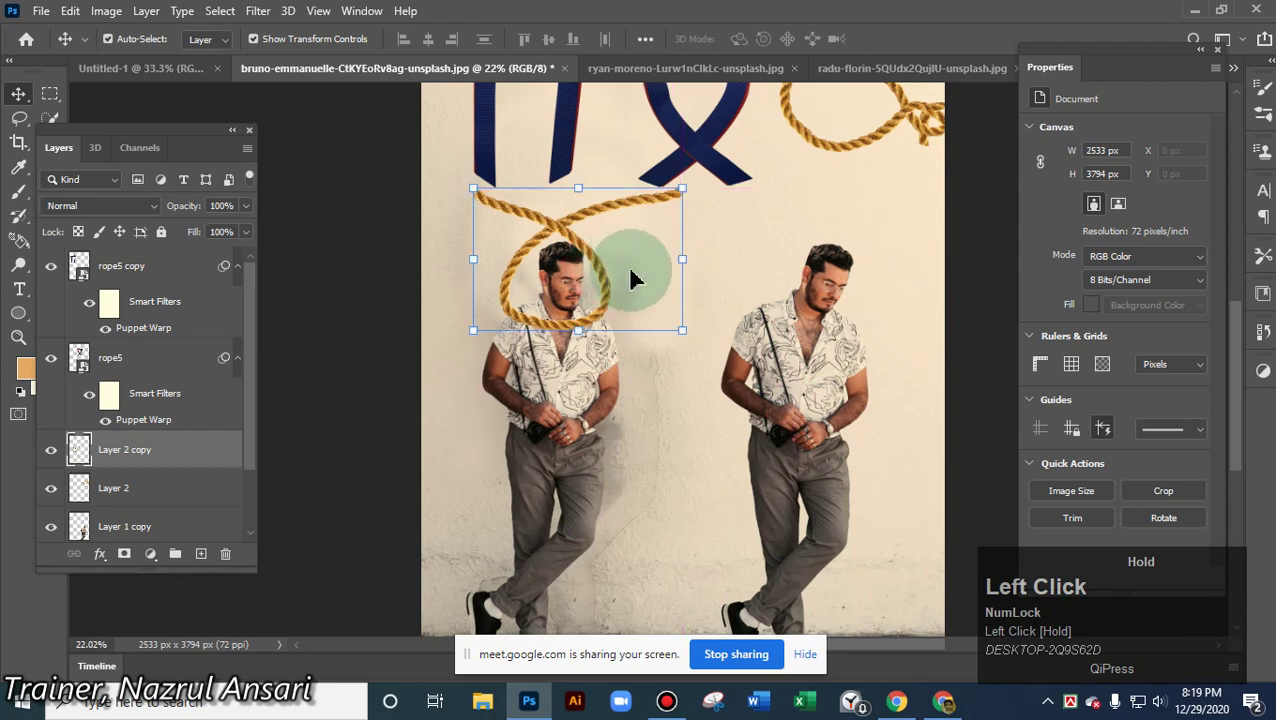
{"action": "scroll", "coordinate": [630, 285], "scroll_direction": "up", "scroll_amount": 3}
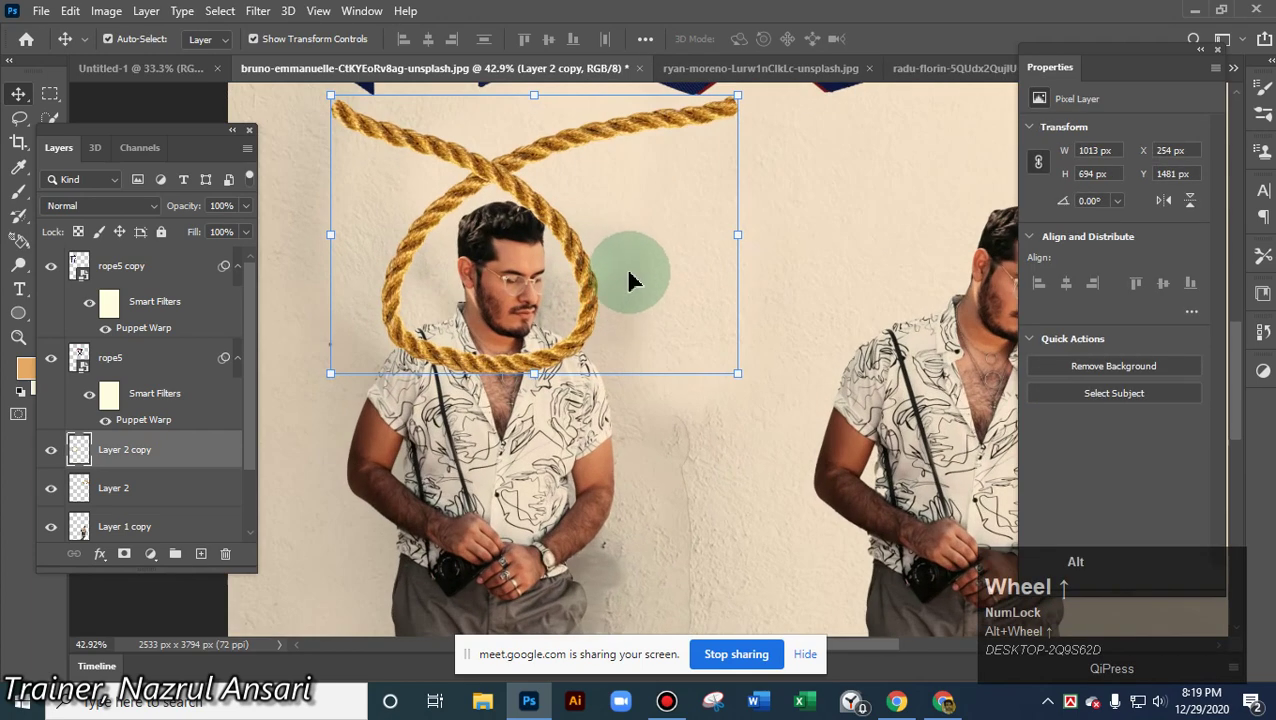
{"action": "left_click_drag", "start_coordinate": [576, 282], "coordinate": [600, 284]}
{"action": "left_click", "coordinate": [818, 262]}
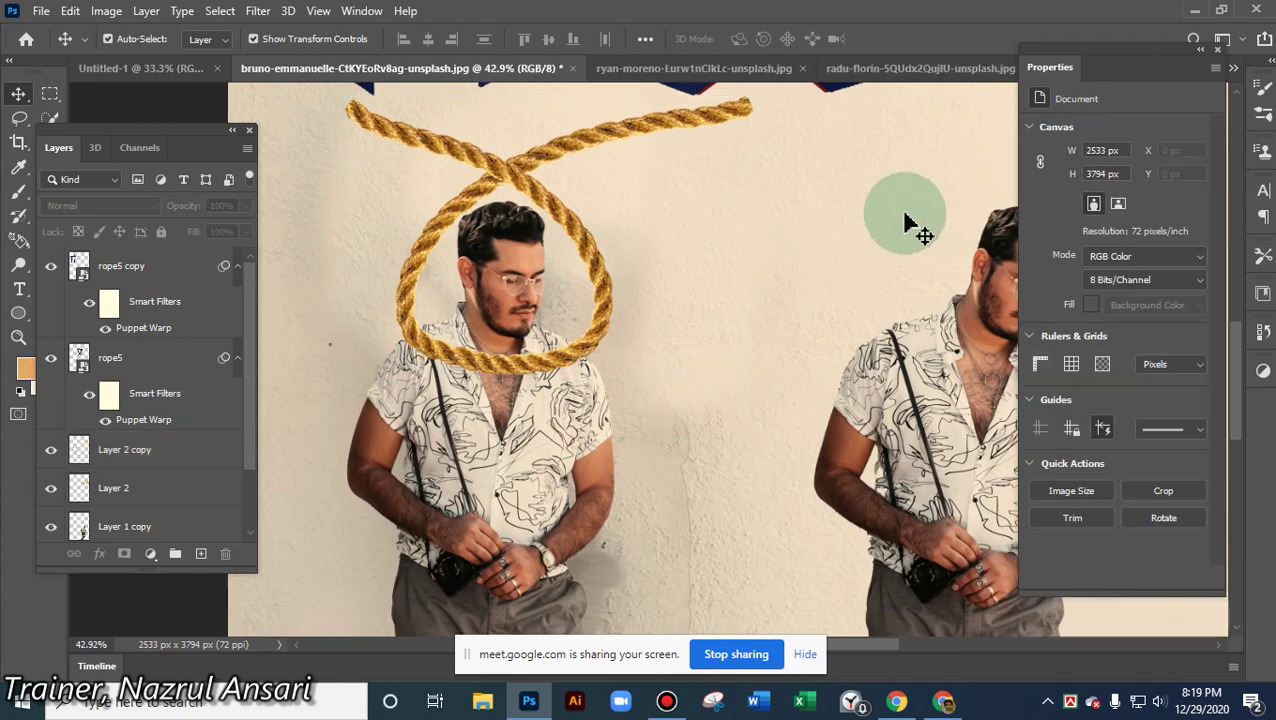
{"action": "left_click_drag", "start_coordinate": [982, 405], "coordinate": [800, 395]}
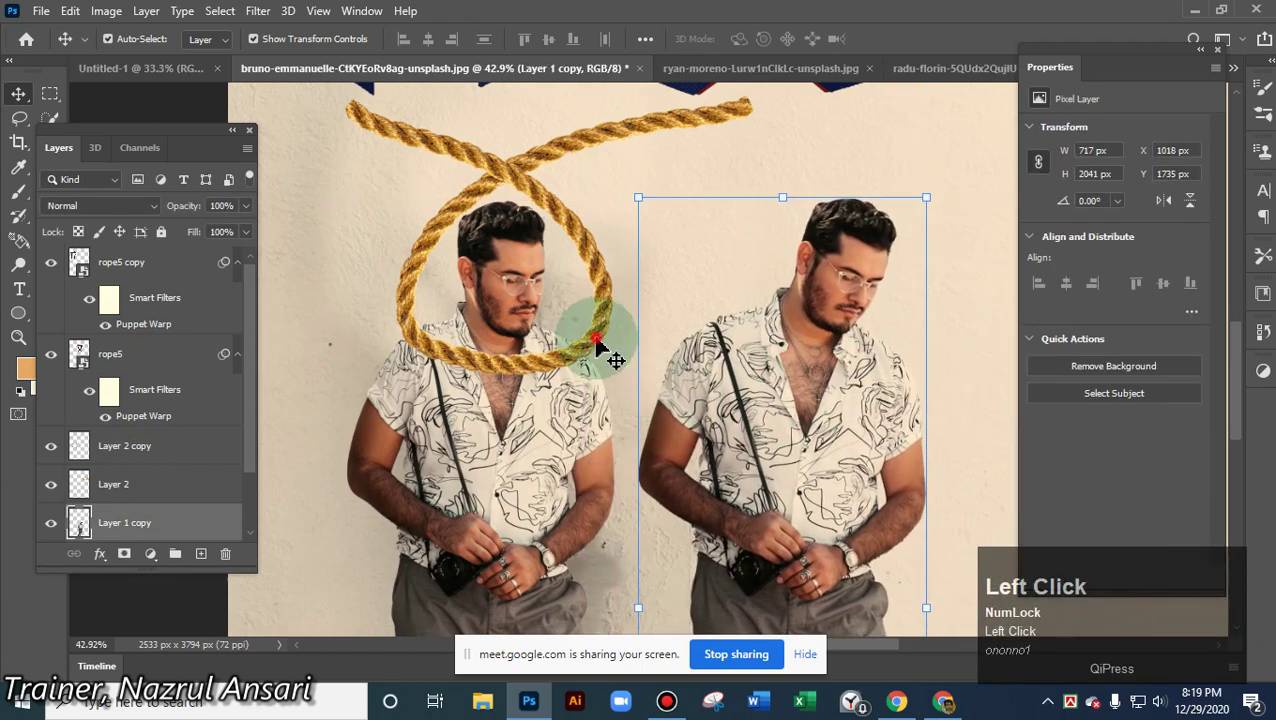
{"action": "mouse_move", "coordinate": [607, 356]}
{"action": "left_mouse_down"}
{"action": "mouse_move", "coordinate": [938, 338]}
{"action": "mouse_move", "coordinate": [665, 325]}
{"action": "mouse_move", "coordinate": [605, 335]}
{"action": "left_mouse_up"}
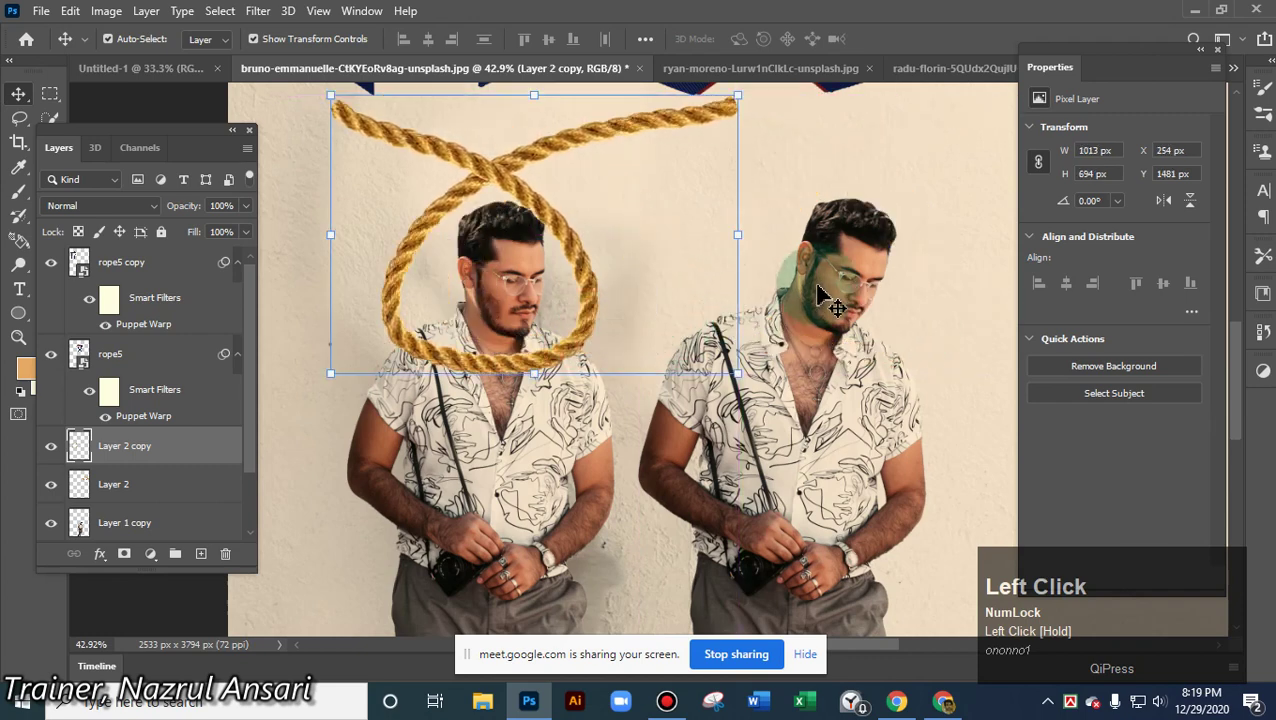
- Move the right man and the knotted rope on Layer 2 together to X 1091 px, Y 692 px
{"action": "scroll", "coordinate": [815, 300], "scroll_direction": "down", "scroll_amount": 2, "text": "alt"}
{"action": "scroll", "coordinate": [815, 300], "scroll_direction": "down", "scroll_amount": 2, "text": "alt"}
{"action": "mouse_move", "coordinate": [912, 175]}
{"action": "left_mouse_down"}
{"action": "mouse_move", "coordinate": [853, 279]}
{"action": "mouse_move", "coordinate": [913, 185]}
{"action": "mouse_move", "coordinate": [891, 179]}
{"action": "left_mouse_up"}
{"action": "left_click", "coordinate": [933, 234]}
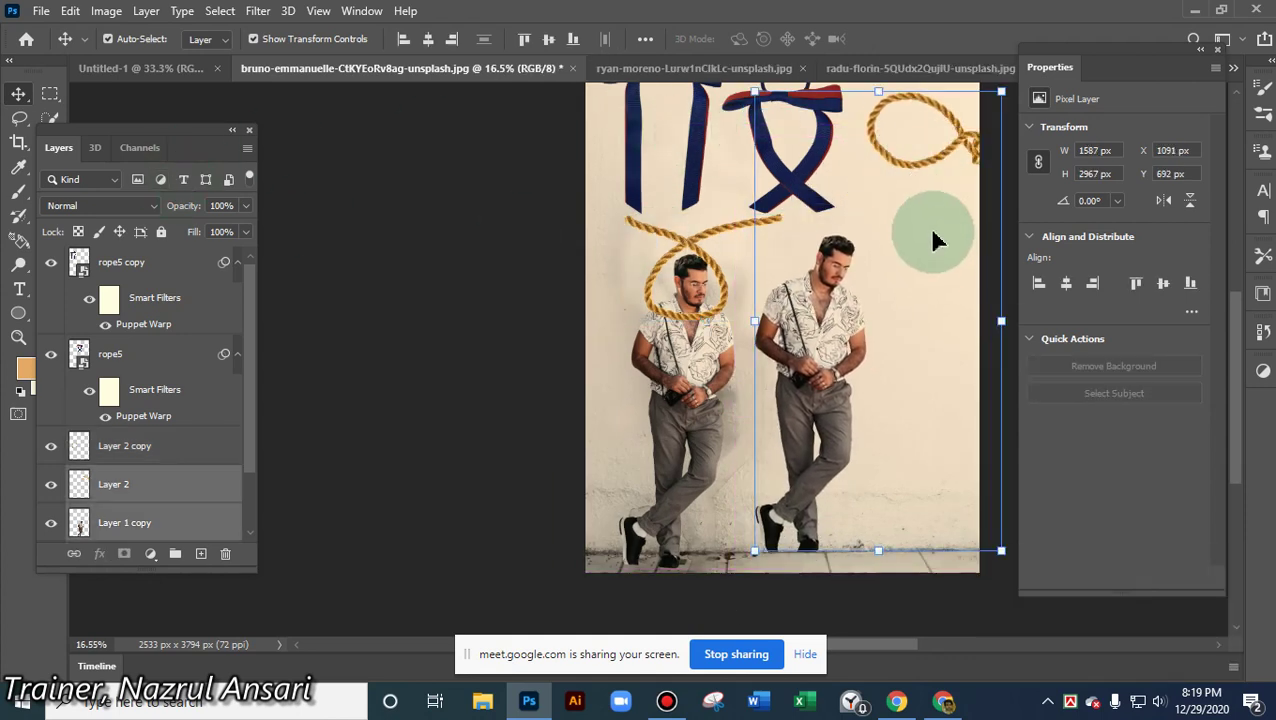
- Rotate the knotted rope on Layer 2 to -85.22° and place its loop around the right man's head
{"action": "left_click", "coordinate": [910, 177]}
{"action": "left_click_drag", "start_coordinate": [908, 175], "coordinate": [880, 252]}
{"action": "left_click_drag", "start_coordinate": [930, 204], "coordinate": [868, 244]}
{"action": "left_click", "coordinate": [929, 38]}
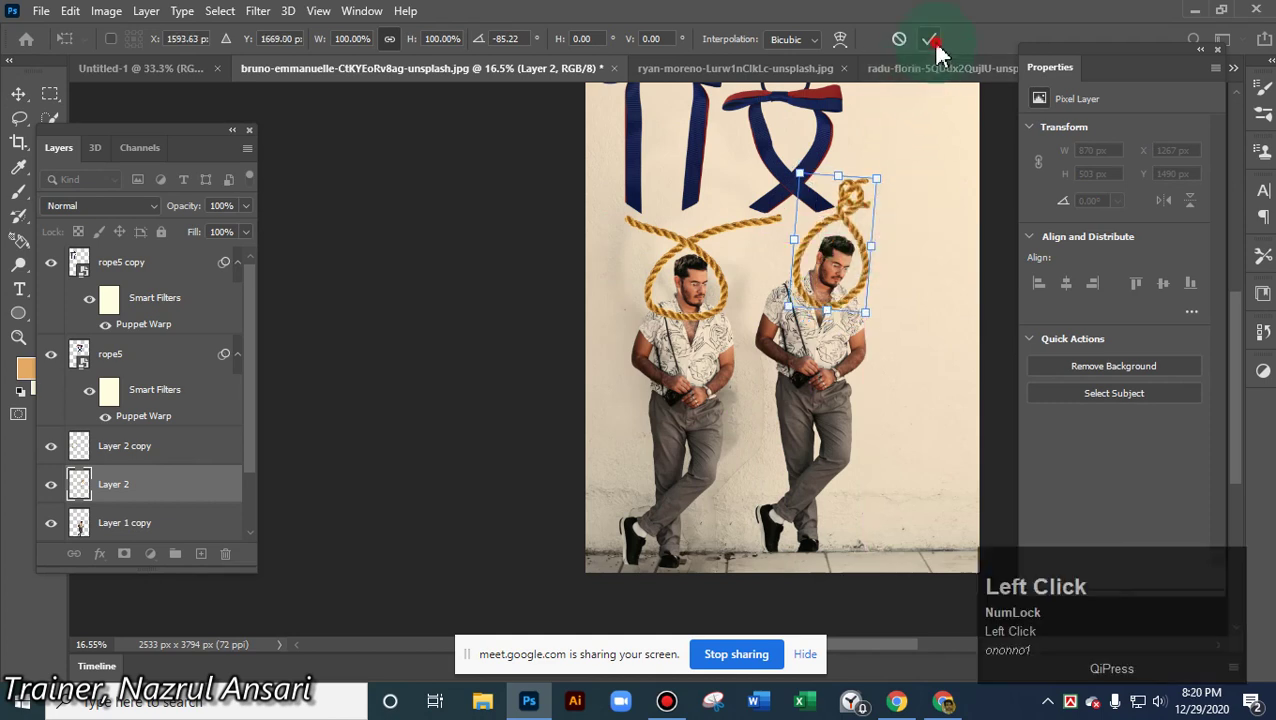
{"action": "left_click", "coordinate": [1012, 372]}
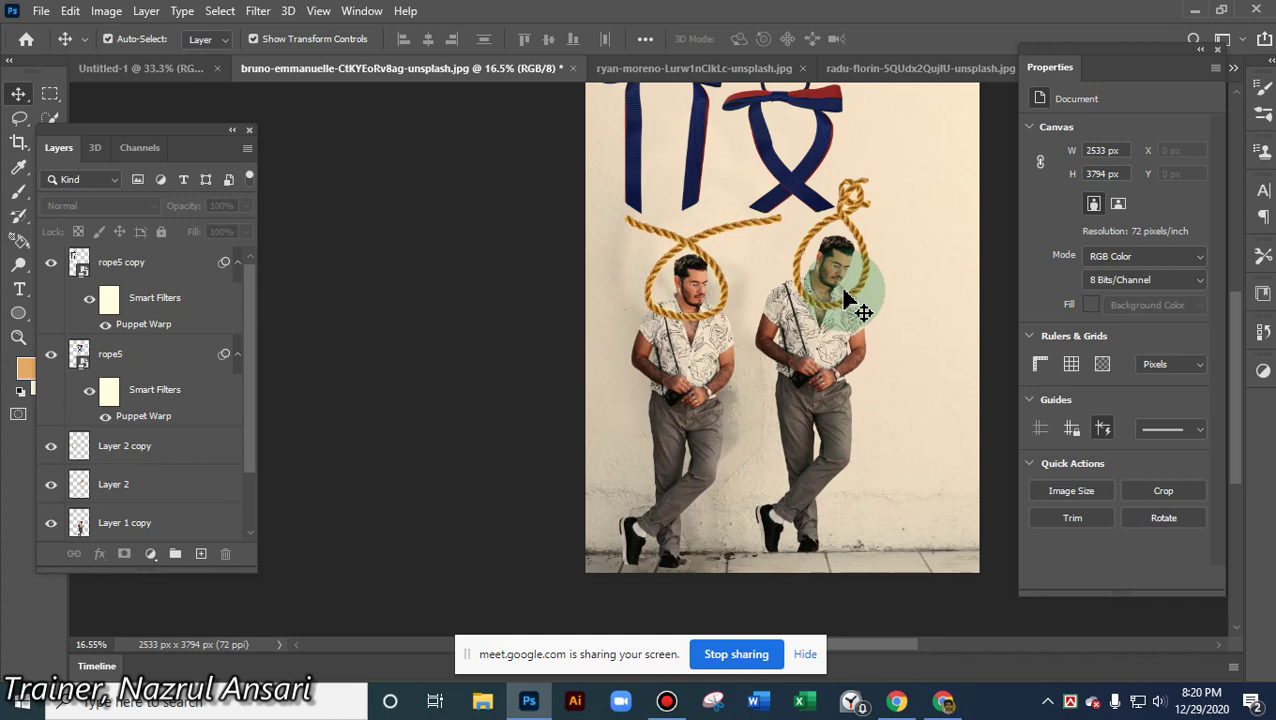
- Move the crossed-tail ribbon bow (rope5) to X 1030 px, Y 323 px, and deselect it
{"action": "scroll", "coordinate": [858, 380], "scroll_direction": "up", "scroll_amount": 2}
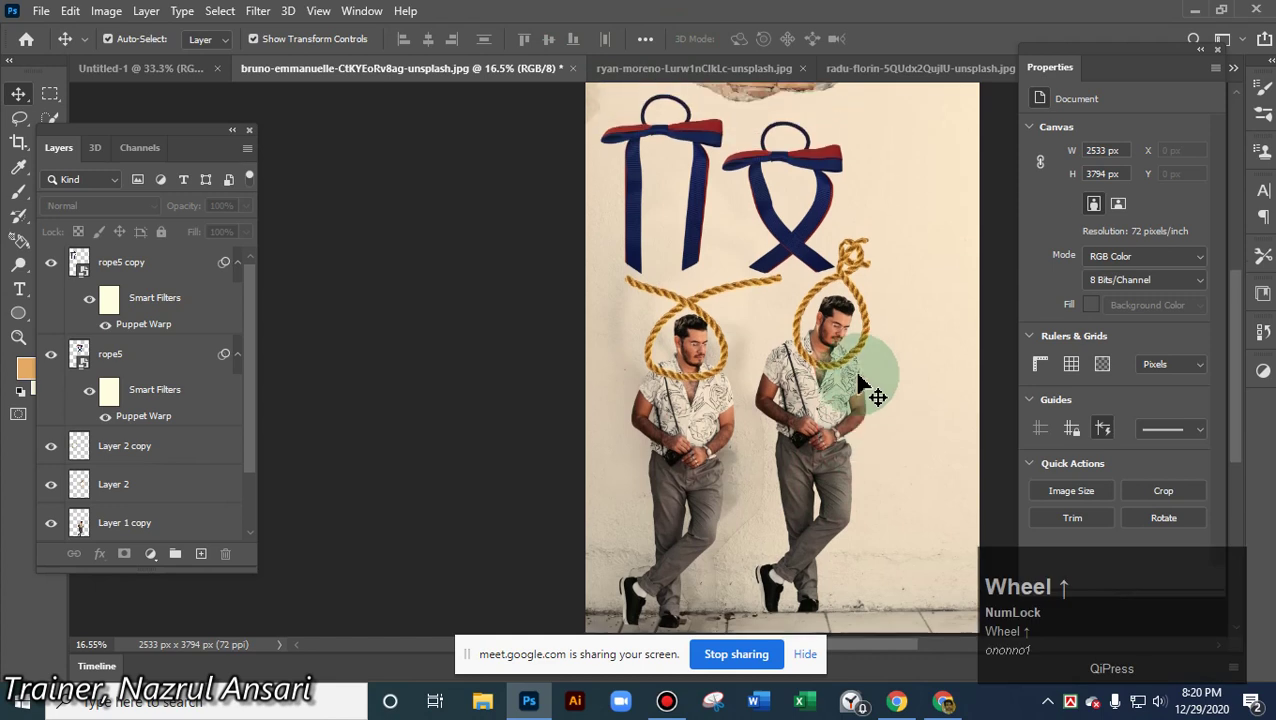
{"action": "scroll", "coordinate": [858, 380], "scroll_direction": "up", "scroll_amount": 3}
{"action": "left_click_drag", "start_coordinate": [804, 232], "coordinate": [812, 197]}
{"action": "left_click", "coordinate": [490, 212]}
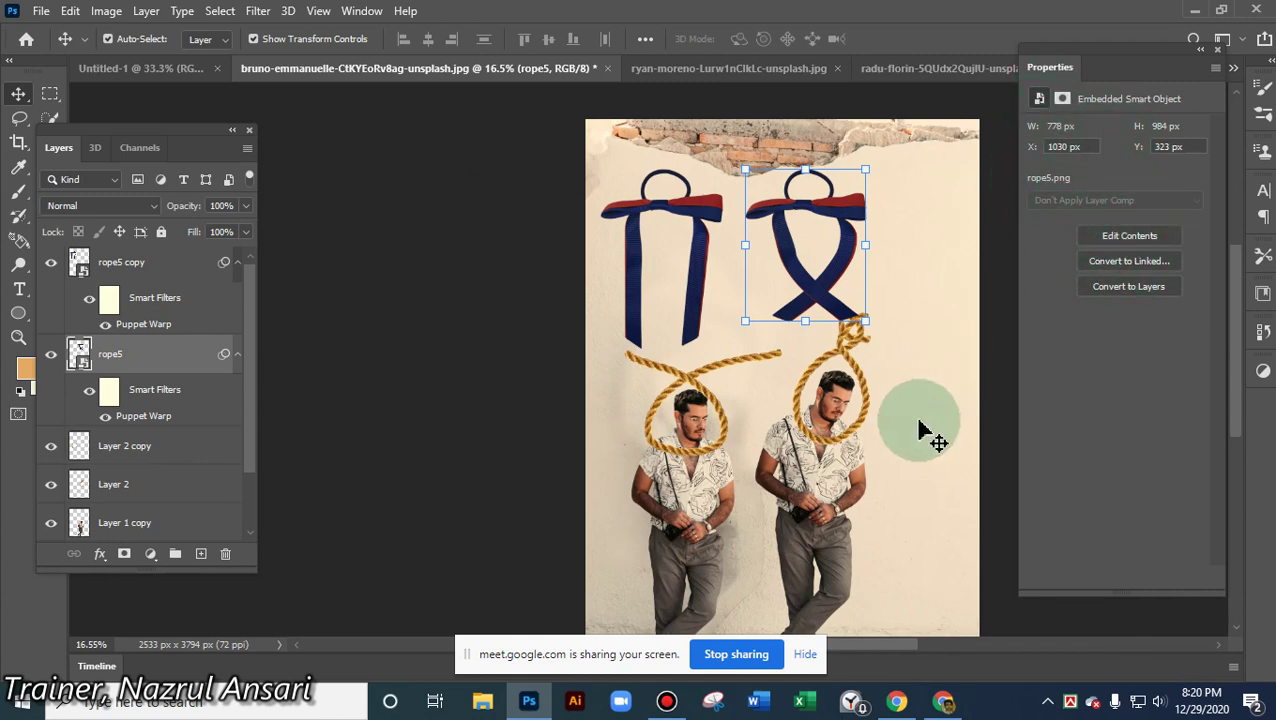
{"action": "left_click", "coordinate": [863, 412]}
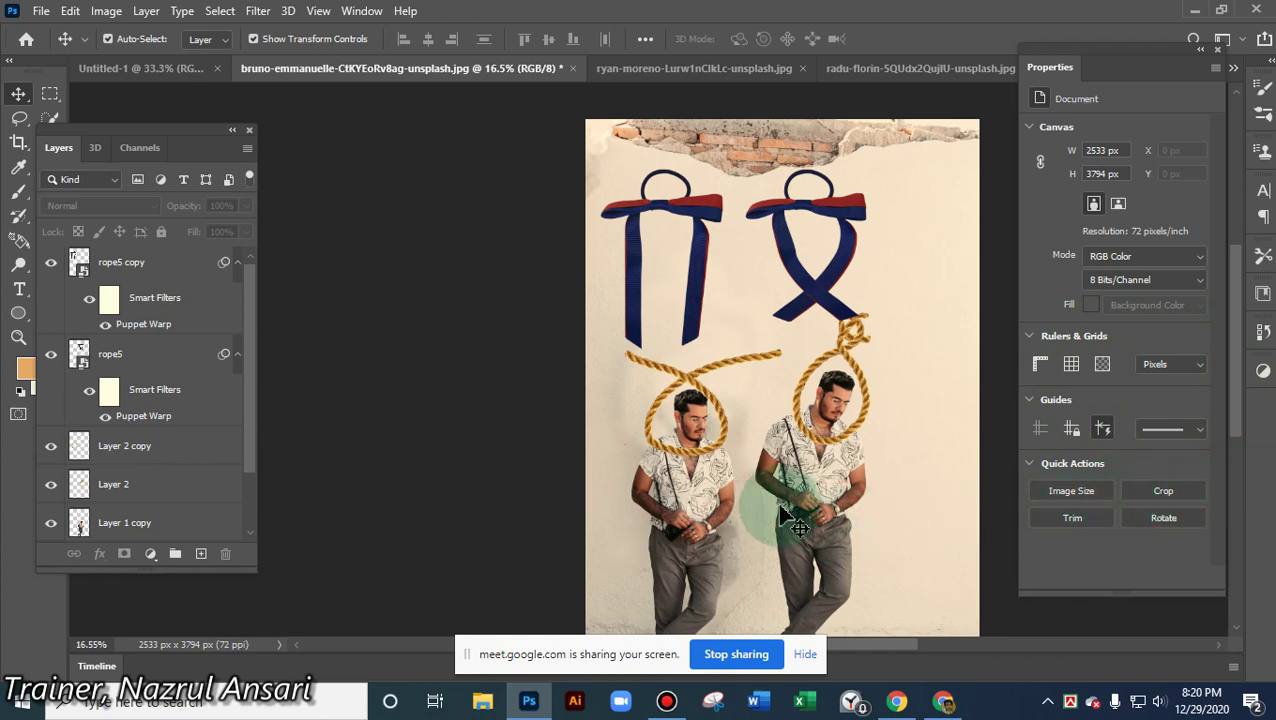
- Switch the document's rulers and grid on and off again
{"action": "left_click", "coordinate": [1041, 364]}
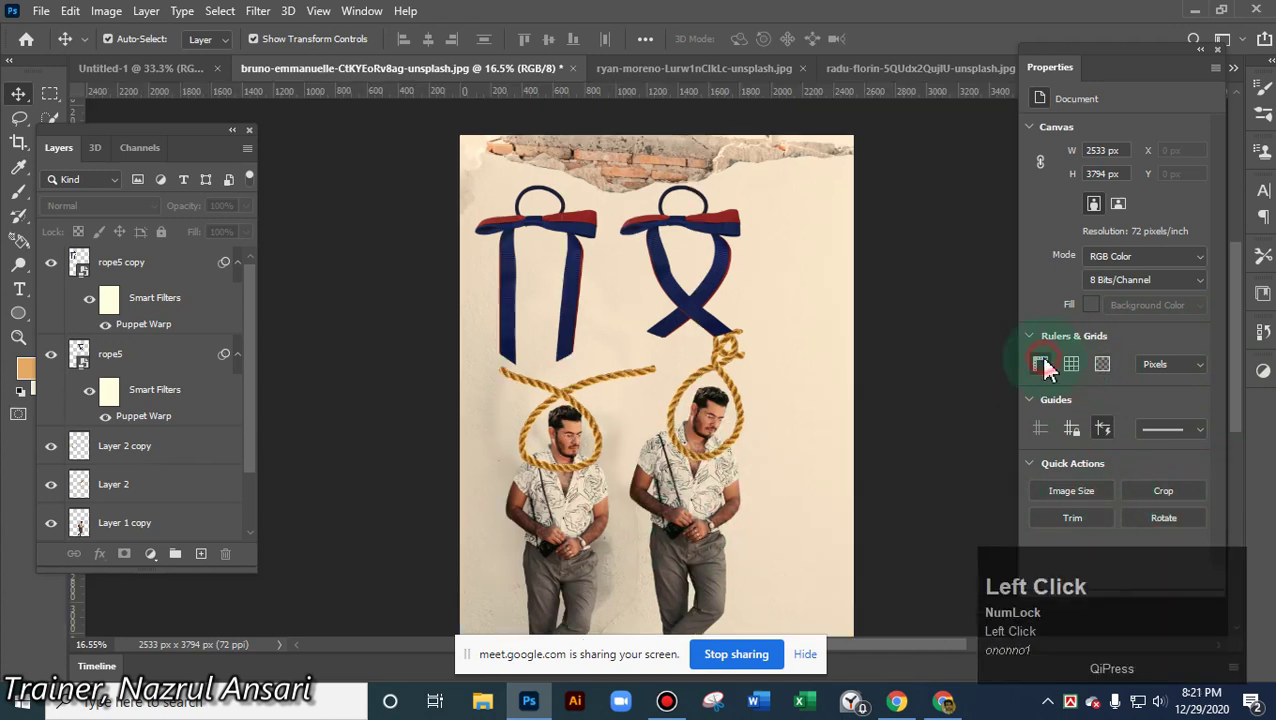
{"action": "left_click", "coordinate": [1041, 364]}
{"action": "left_click", "coordinate": [1041, 364]}
{"action": "left_click", "coordinate": [1041, 364]}
{"action": "left_click", "coordinate": [1071, 366]}
{"action": "left_click", "coordinate": [1068, 362]}
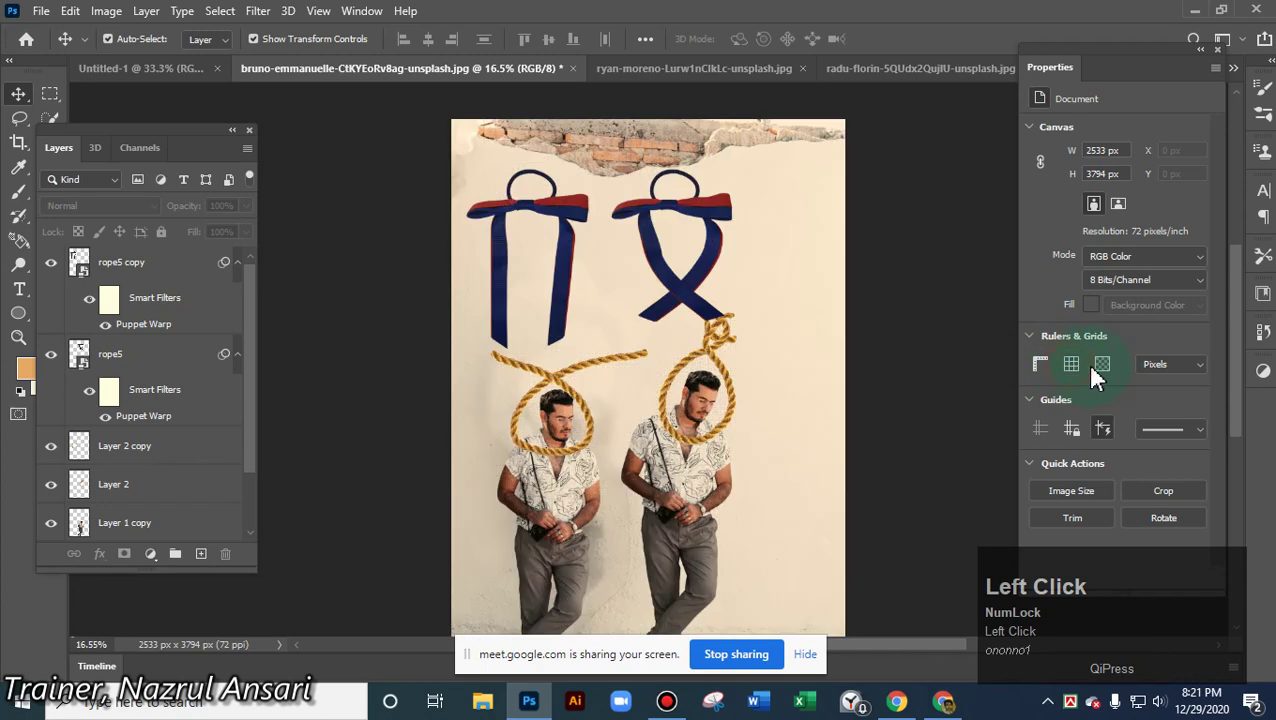
- Examine the Transparency & Gamut preferences without changing them, and check the guide line style options
{"action": "left_click", "coordinate": [1101, 365]}
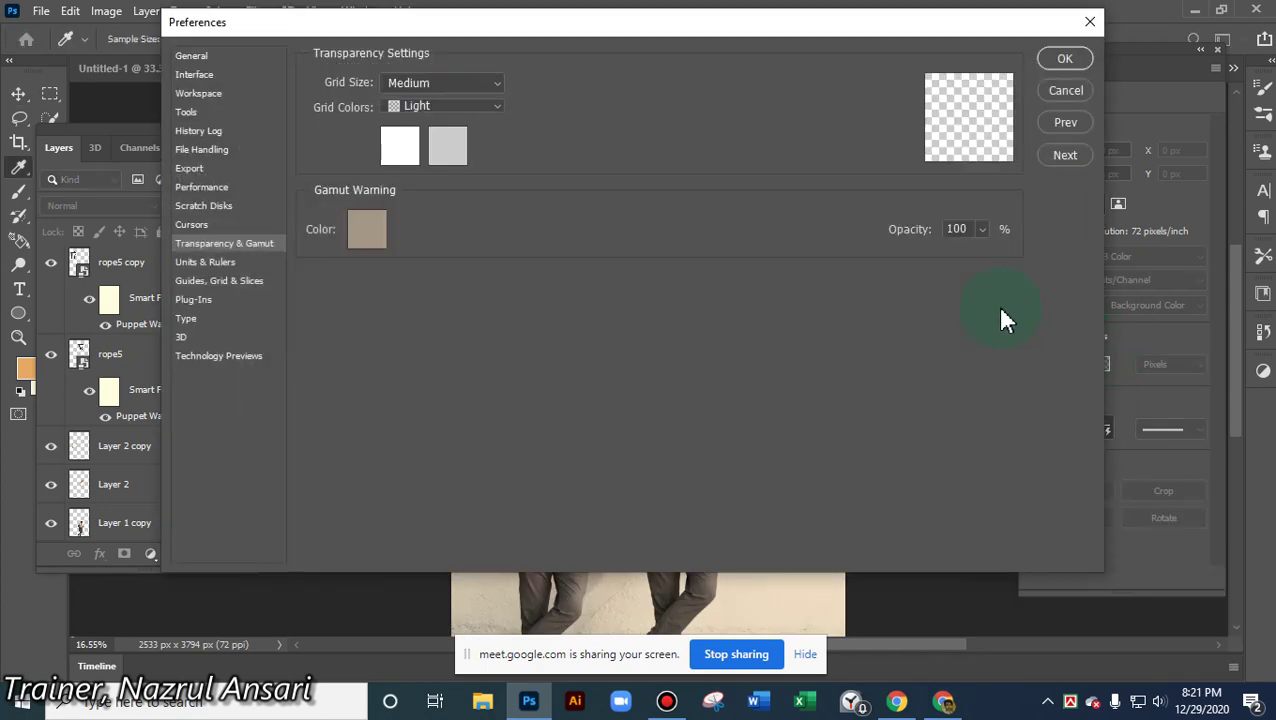
{"action": "left_click", "coordinate": [1066, 91]}
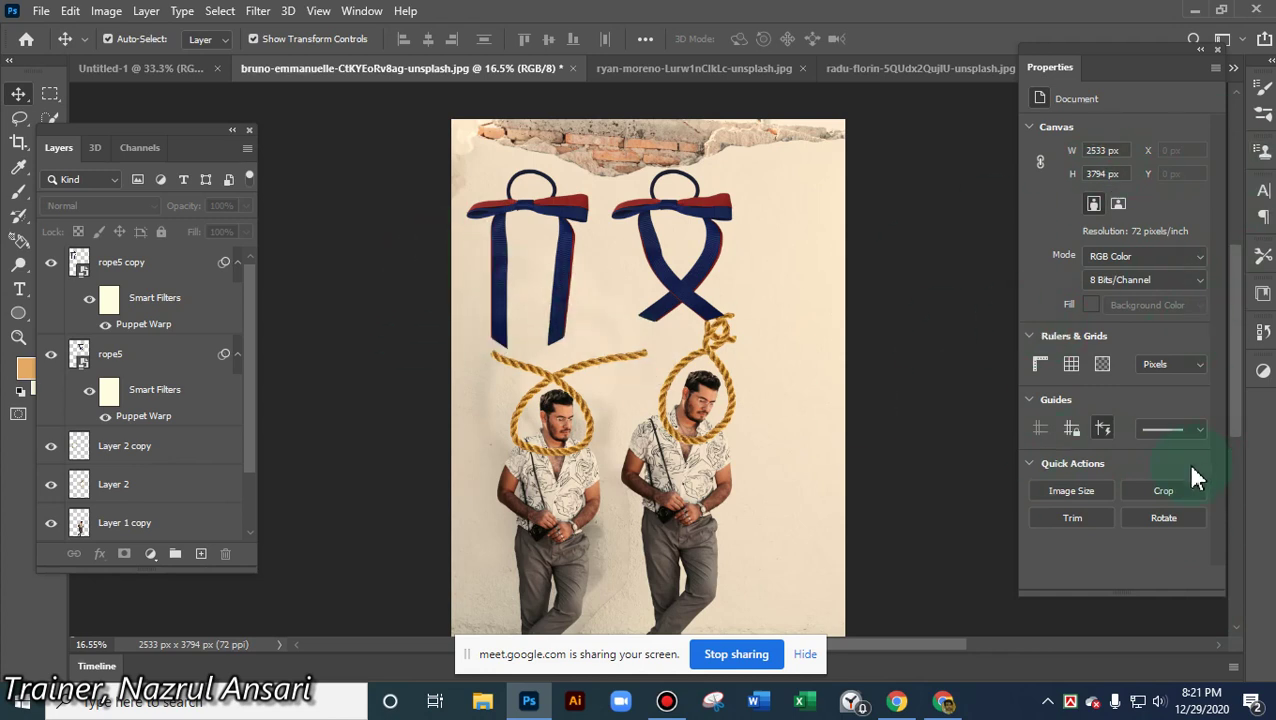
{"action": "left_click", "coordinate": [1200, 432]}
- Switch to the beach photo document and browse for a file to open in Desktop > 1 Image for ClassTask > Box
{"action": "left_click", "coordinate": [704, 68]}
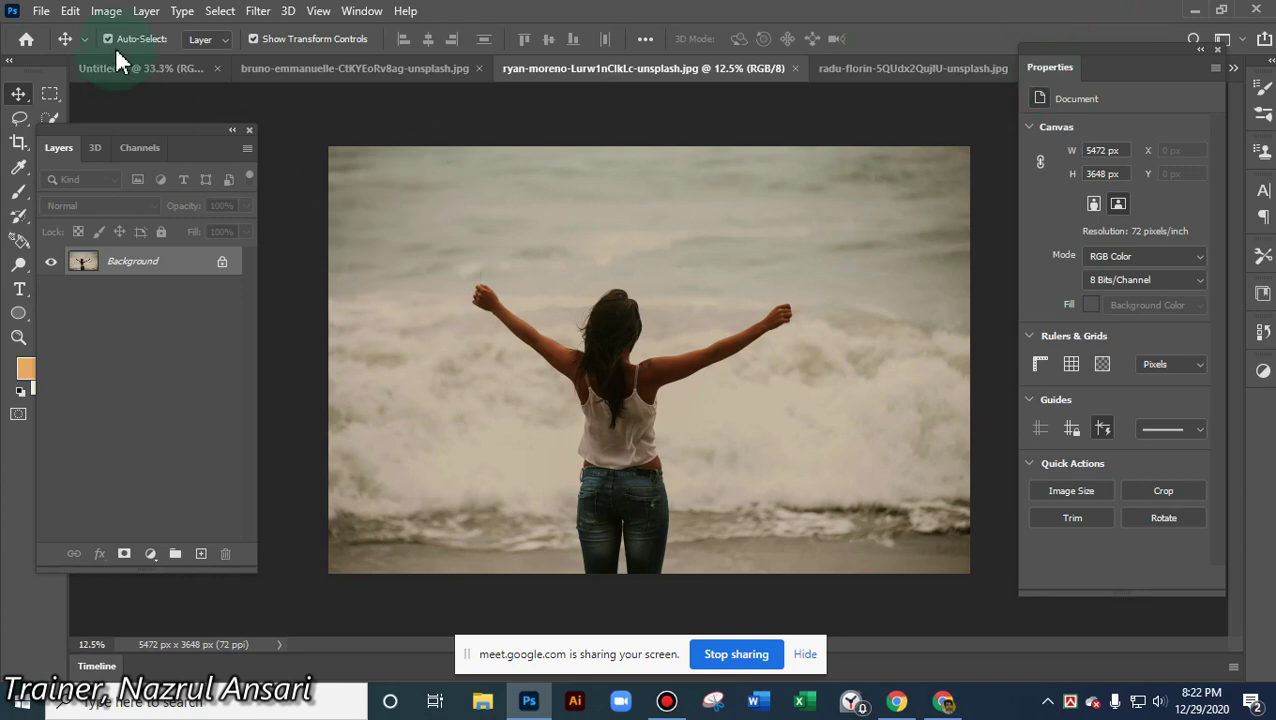
{"action": "left_click", "coordinate": [41, 11]}
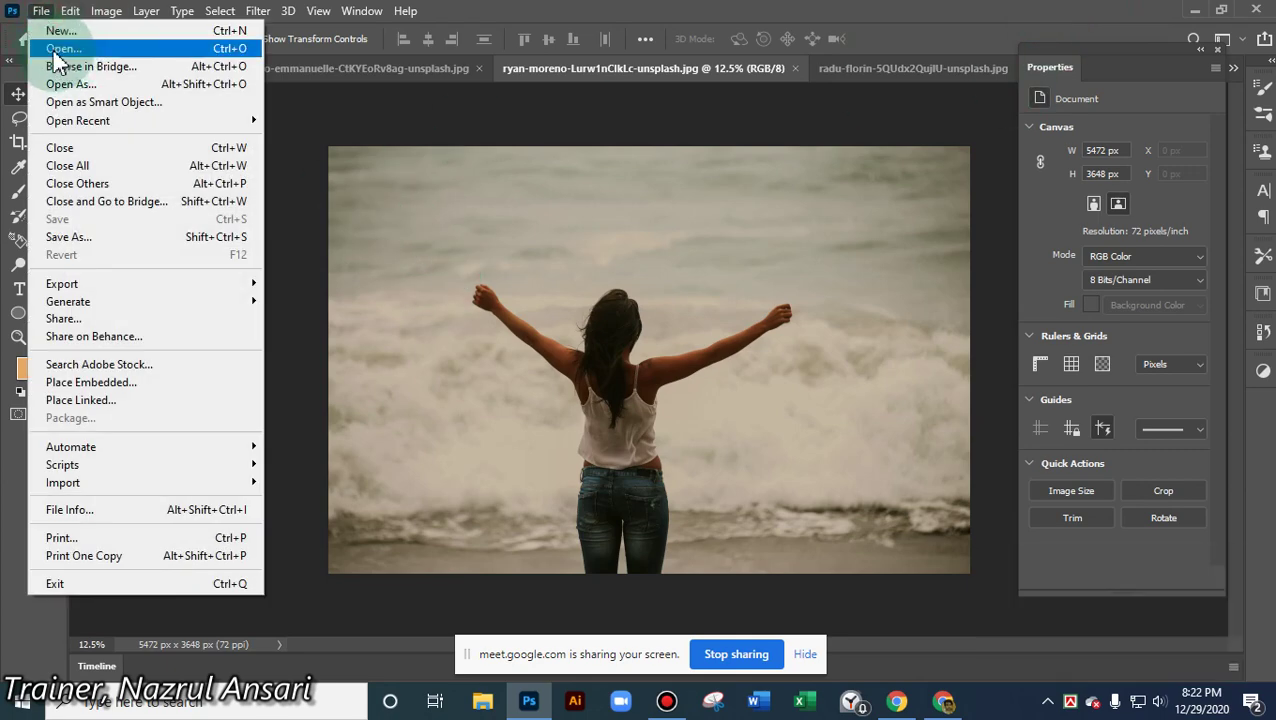
{"action": "left_click", "coordinate": [60, 50]}
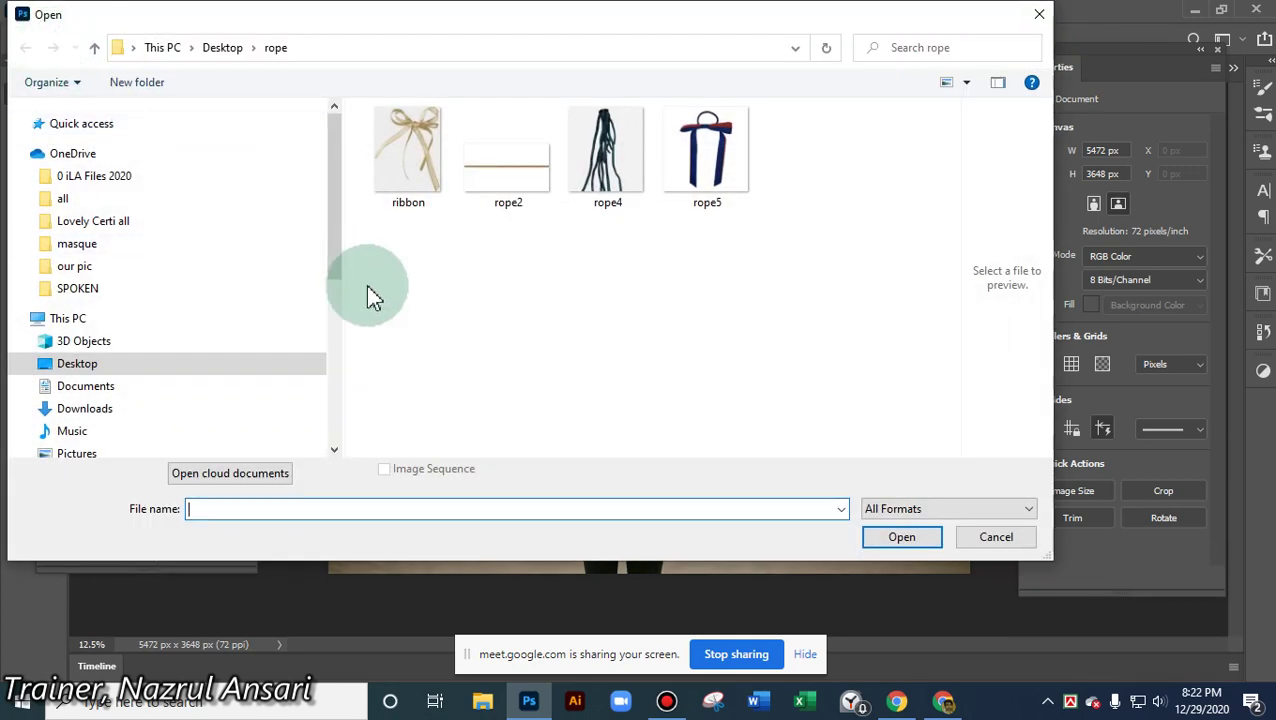
{"action": "left_click", "coordinate": [222, 50]}
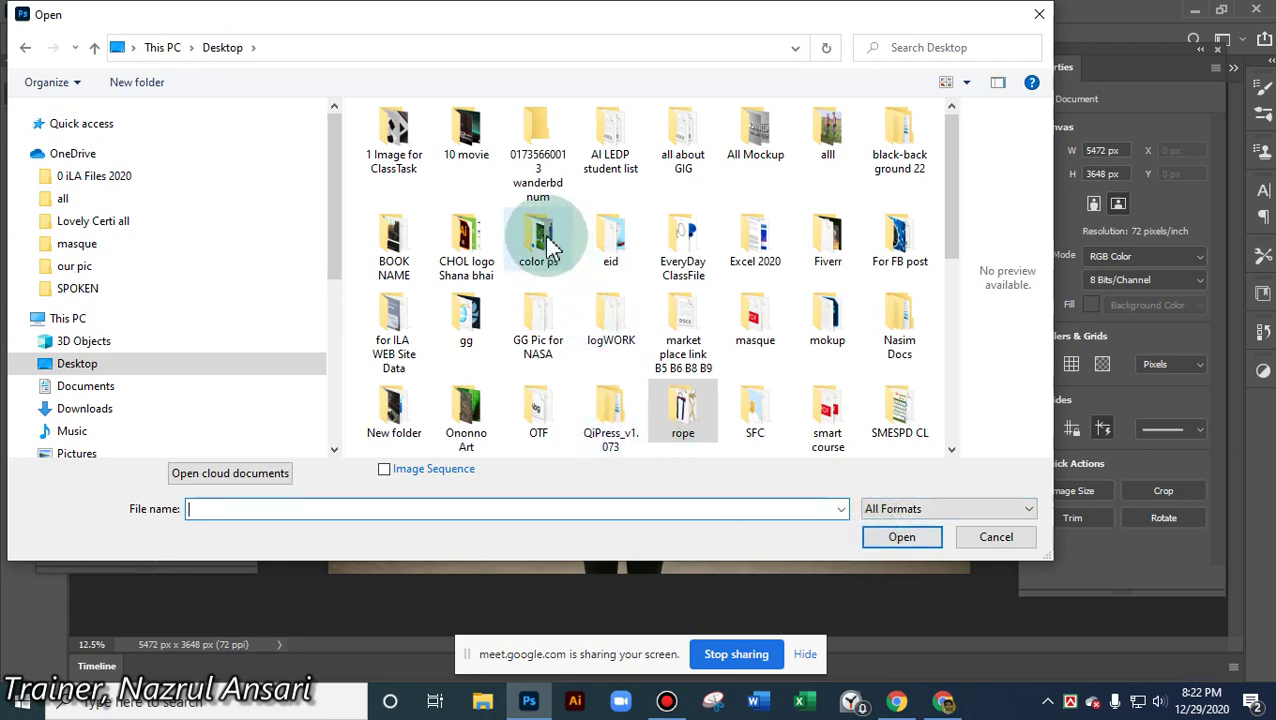
{"action": "double_click", "coordinate": [405, 160]}
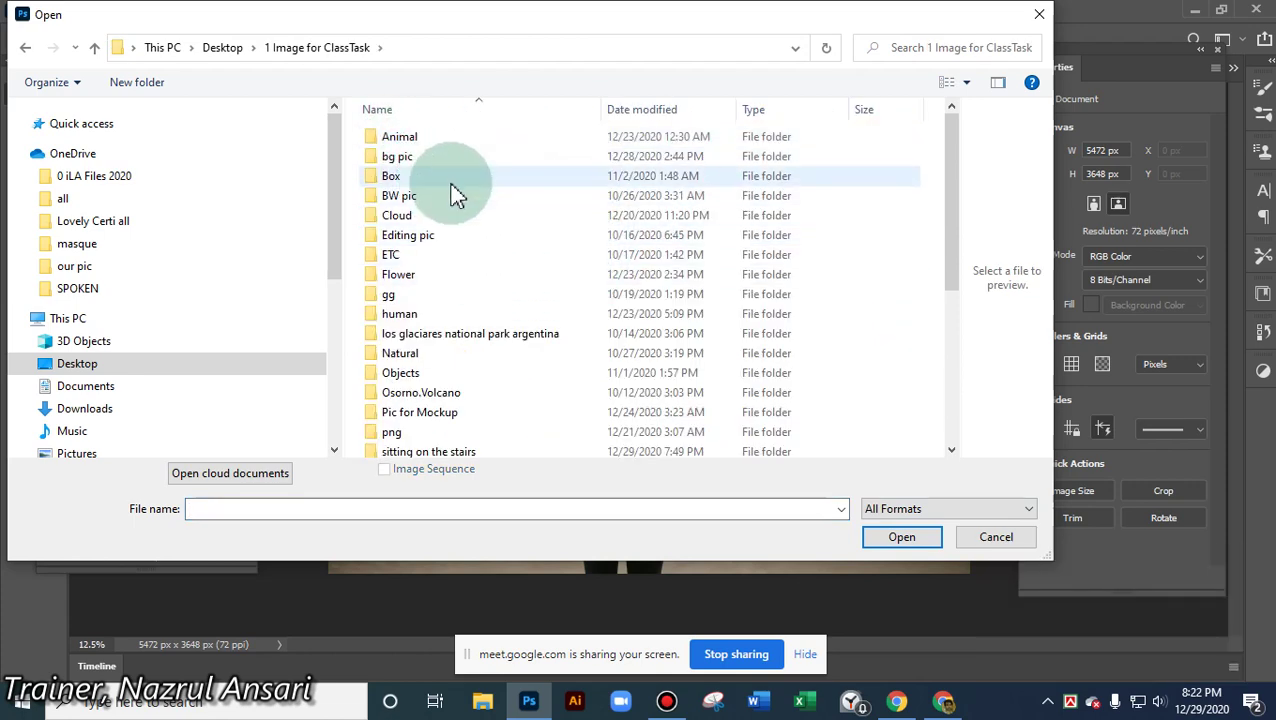
{"action": "double_click", "coordinate": [400, 178]}
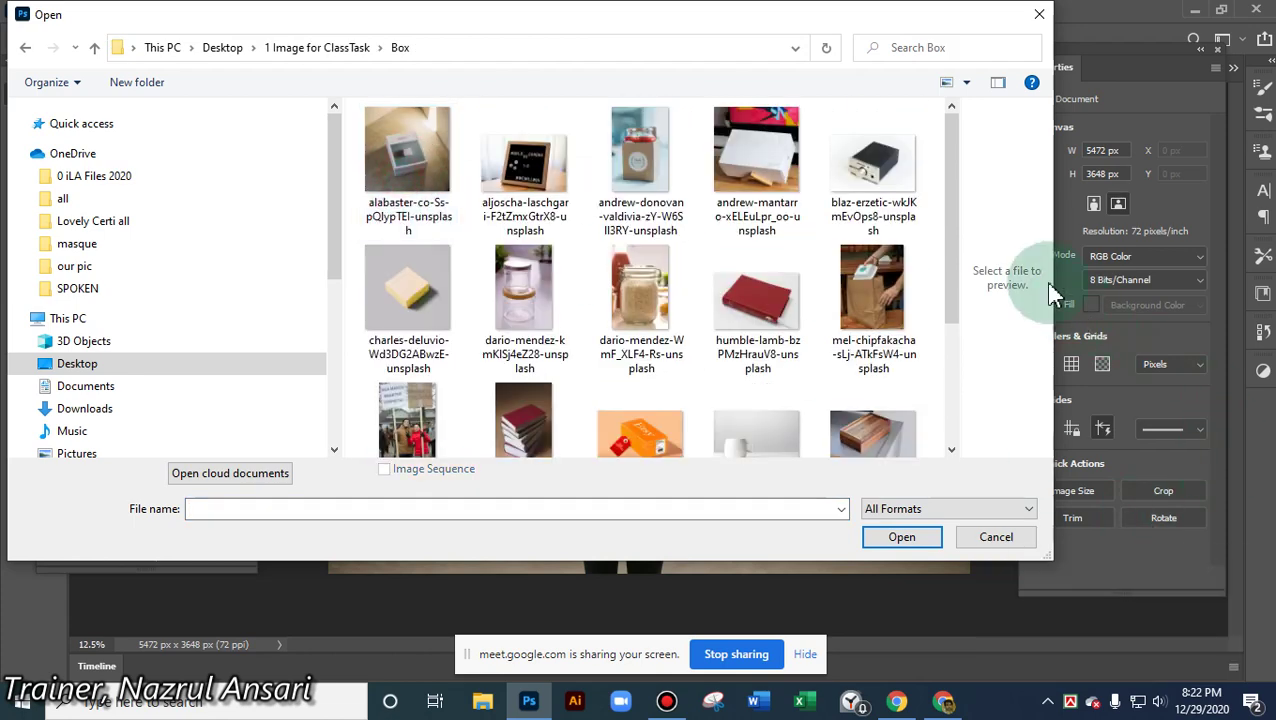
- Look through the Box folder, preview the green cube photo, and widen the Open dialog for a larger preview
{"action": "left_click_drag", "start_coordinate": [958, 194], "coordinate": [960, 357]}
{"action": "left_click", "coordinate": [640, 378]}
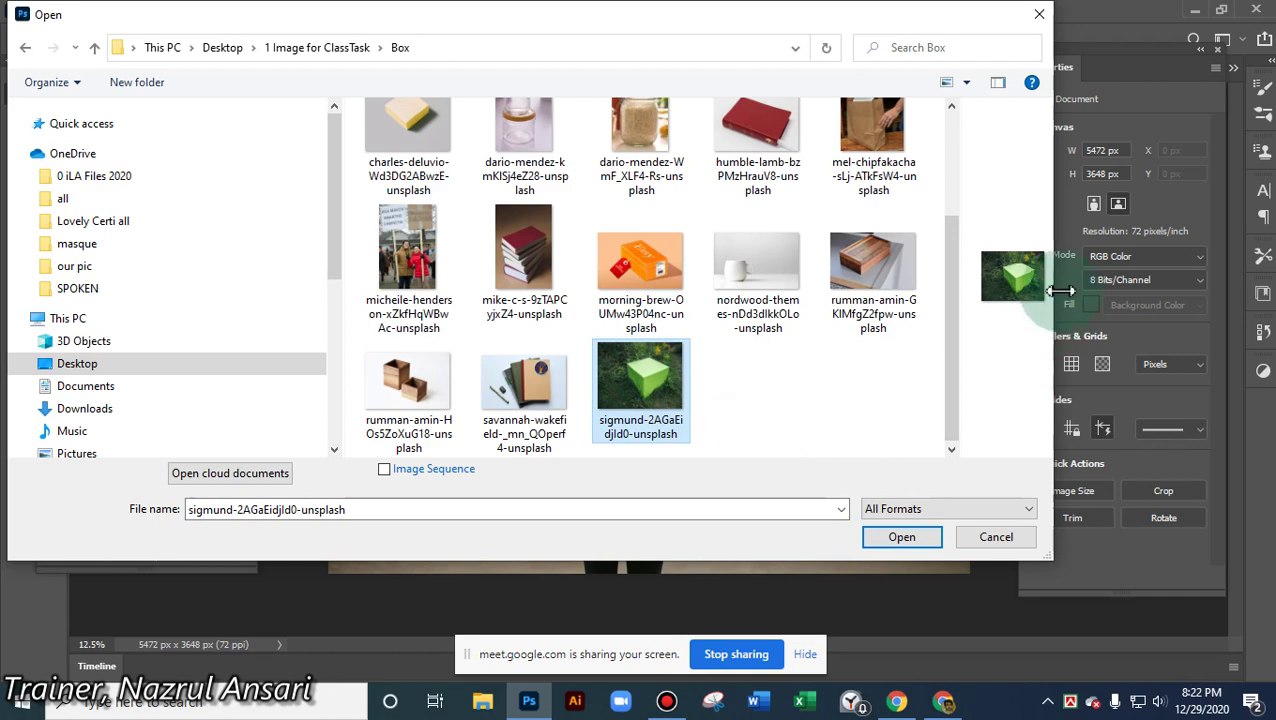
{"action": "left_click_drag", "start_coordinate": [958, 333], "coordinate": [972, 218]}
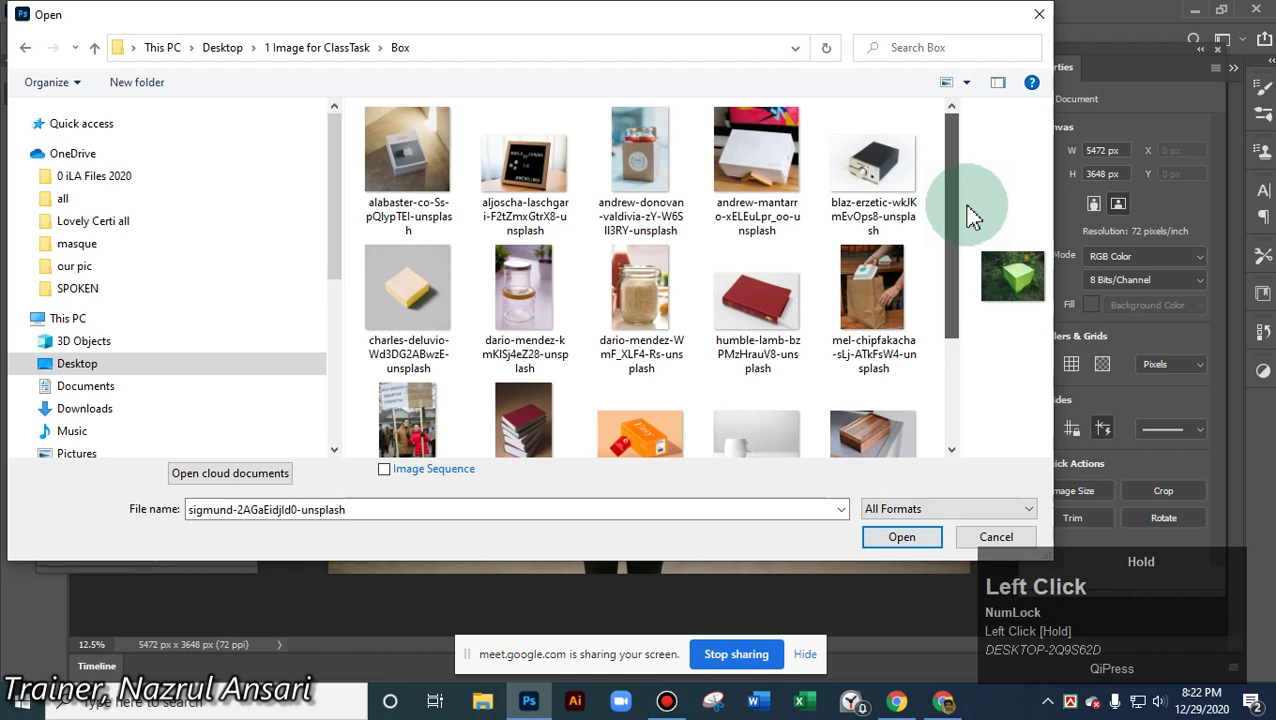
{"action": "left_click_drag", "start_coordinate": [972, 218], "coordinate": [875, 172]}
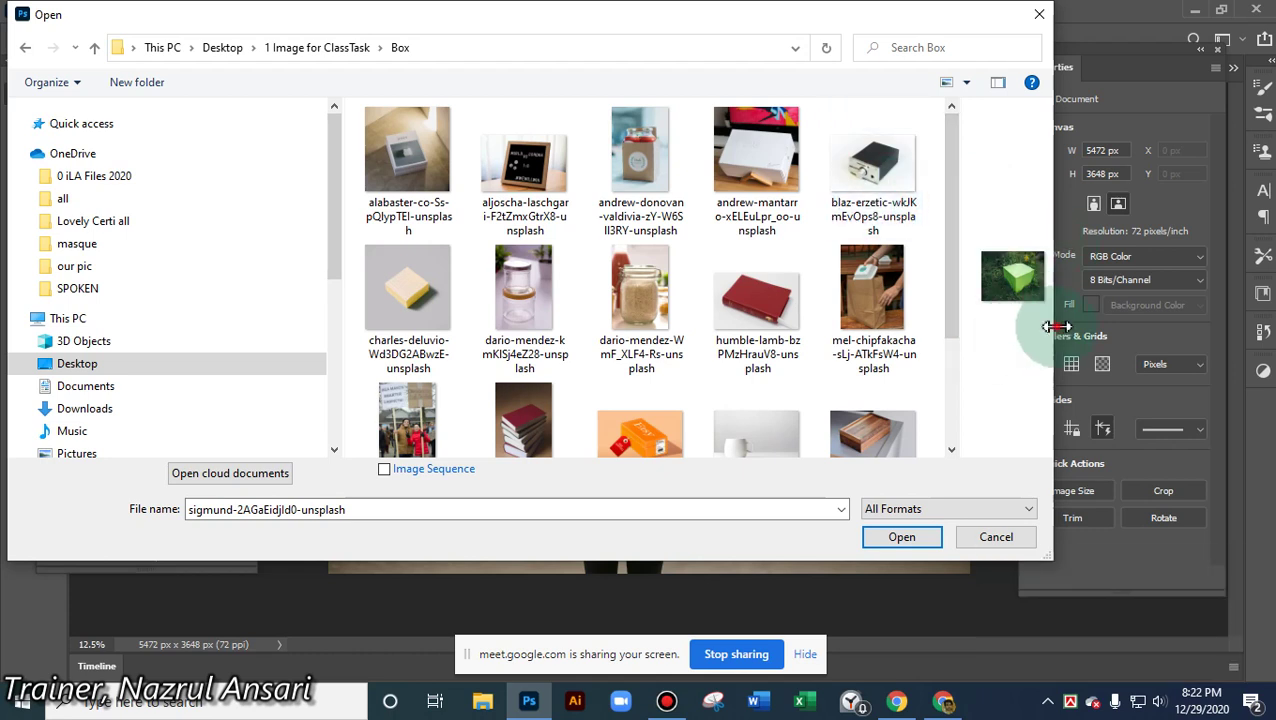
{"action": "left_click_drag", "start_coordinate": [1053, 326], "coordinate": [1250, 318]}
- Preview the Box folder's photos of the shoe box, note block, juice bottles, magazine stack, amplifier and letter board
{"action": "left_click", "coordinate": [760, 165]}
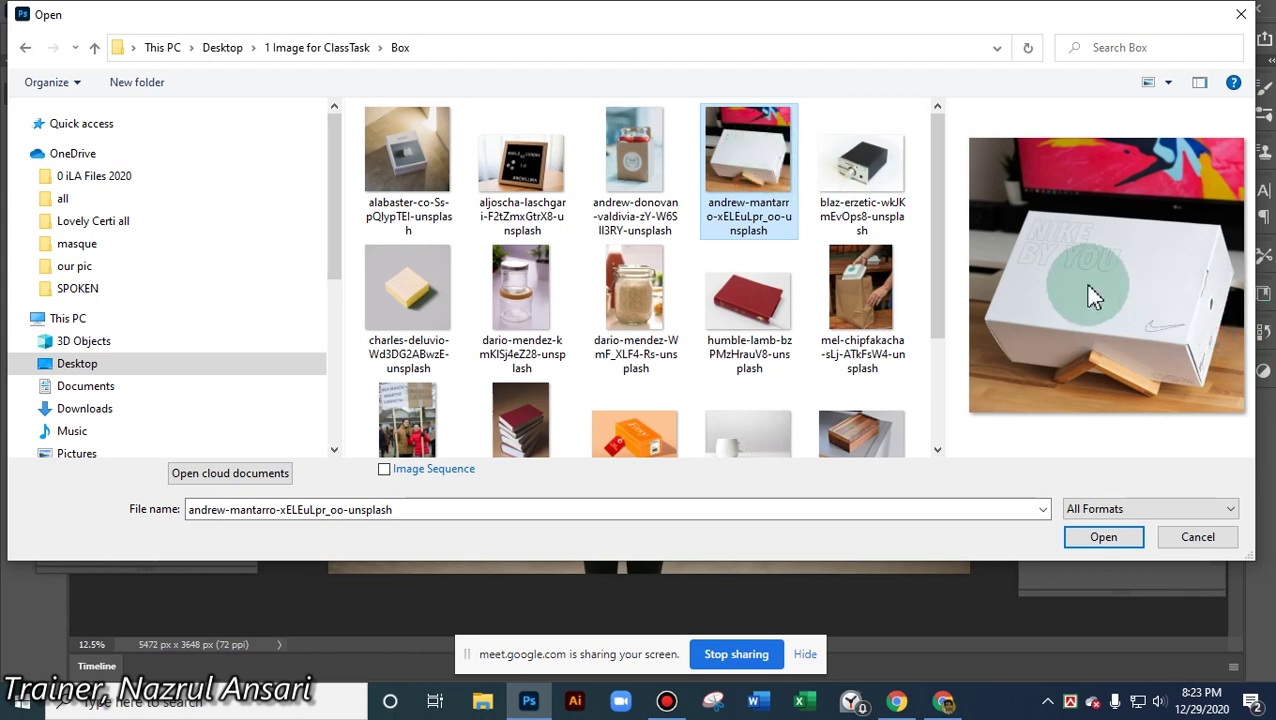
{"action": "left_click", "coordinate": [412, 297]}
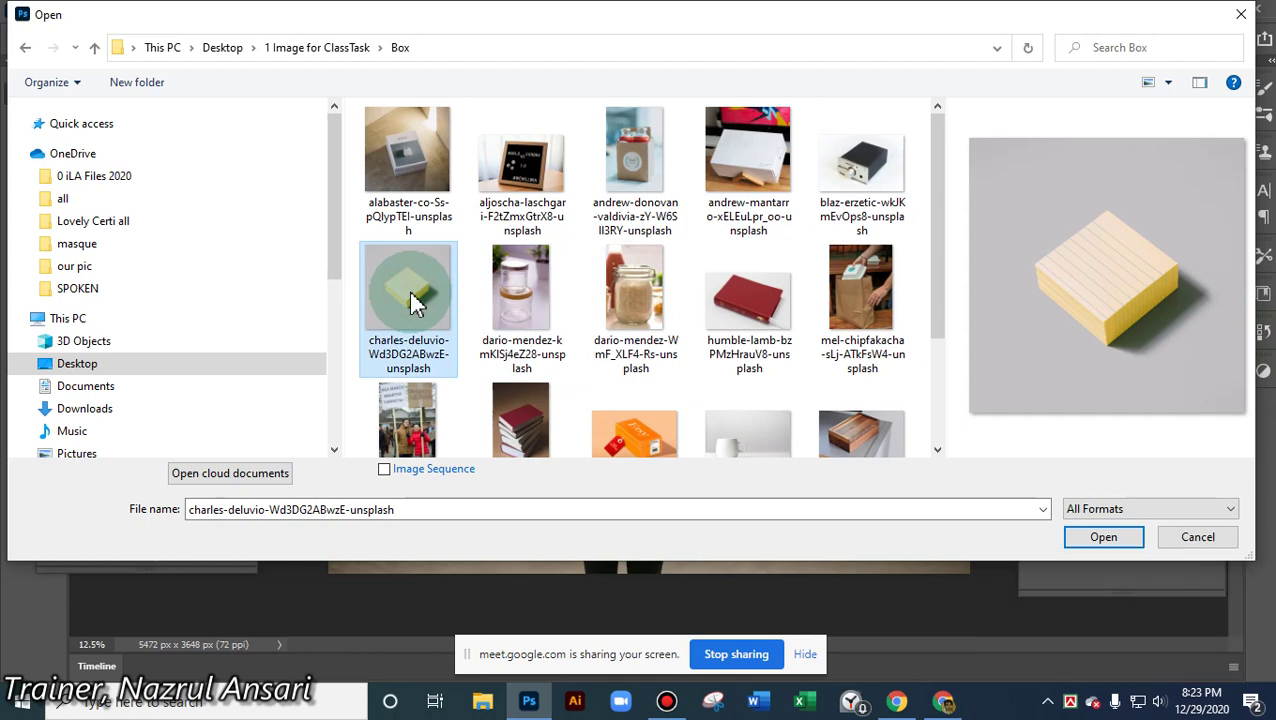
{"action": "left_click", "coordinate": [641, 170]}
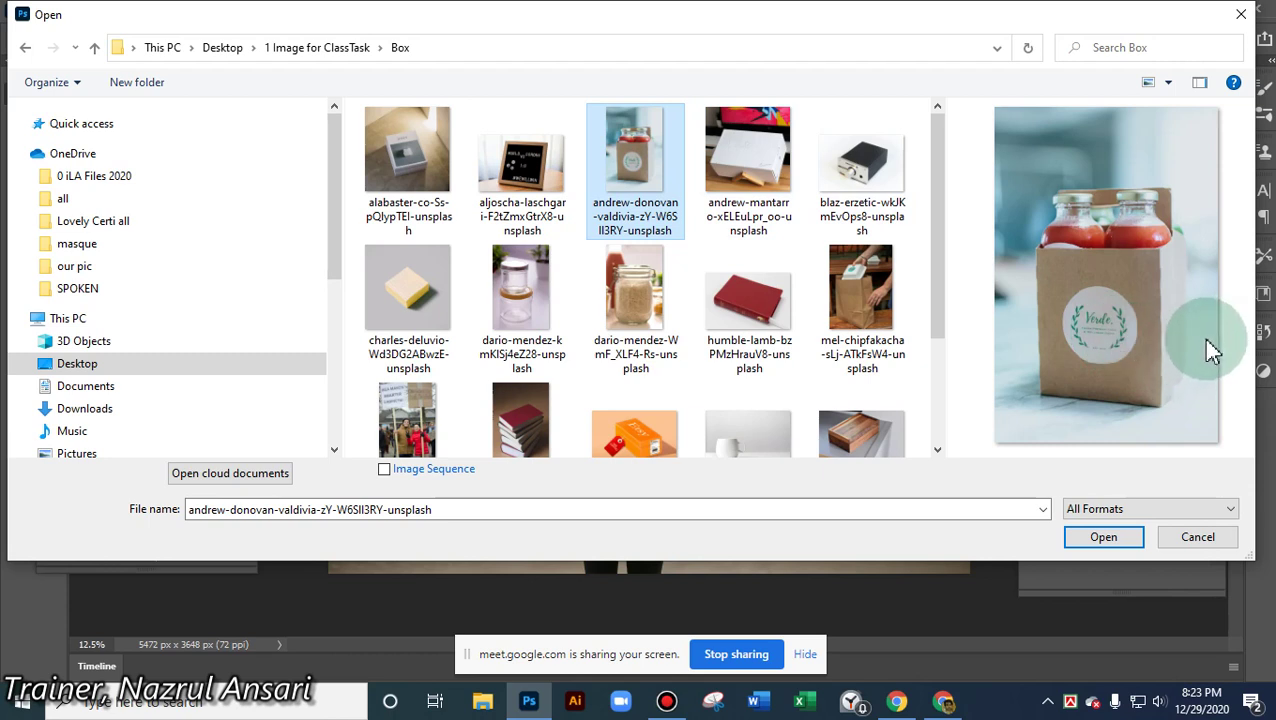
{"action": "left_click_drag", "start_coordinate": [937, 252], "coordinate": [906, 307]}
{"action": "left_click", "coordinate": [403, 166]}
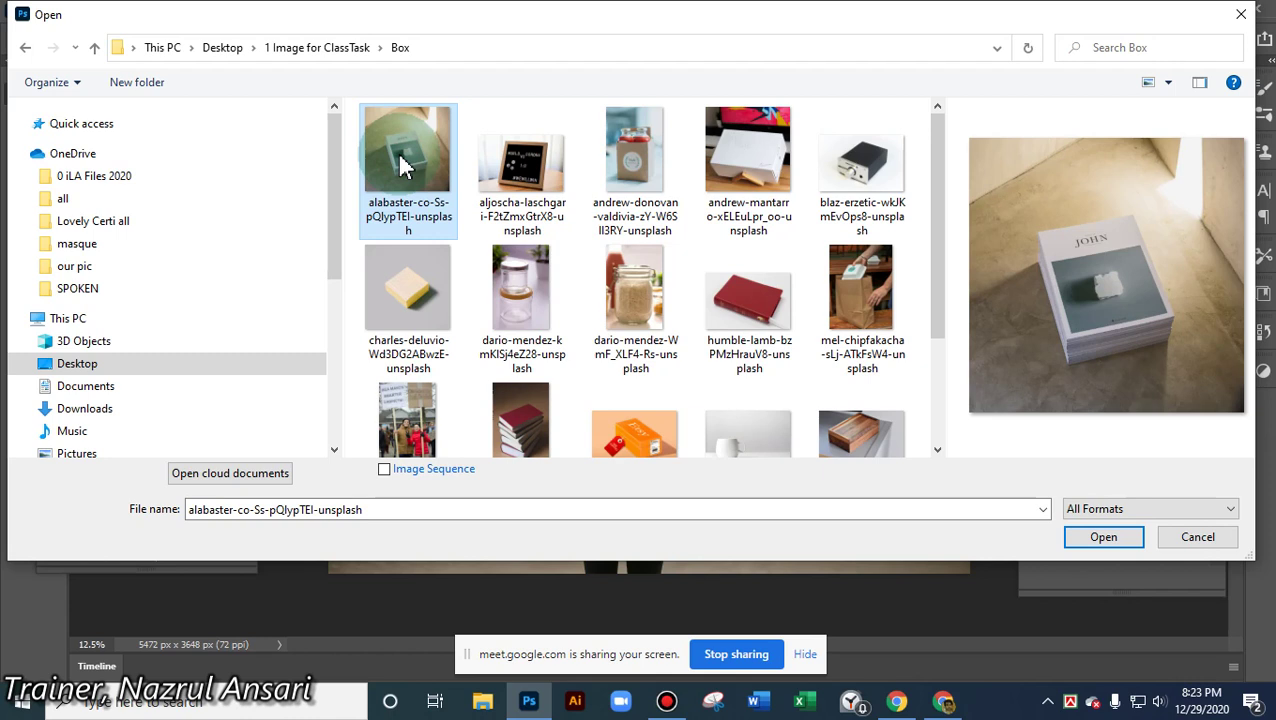
{"action": "left_click", "coordinate": [848, 170]}
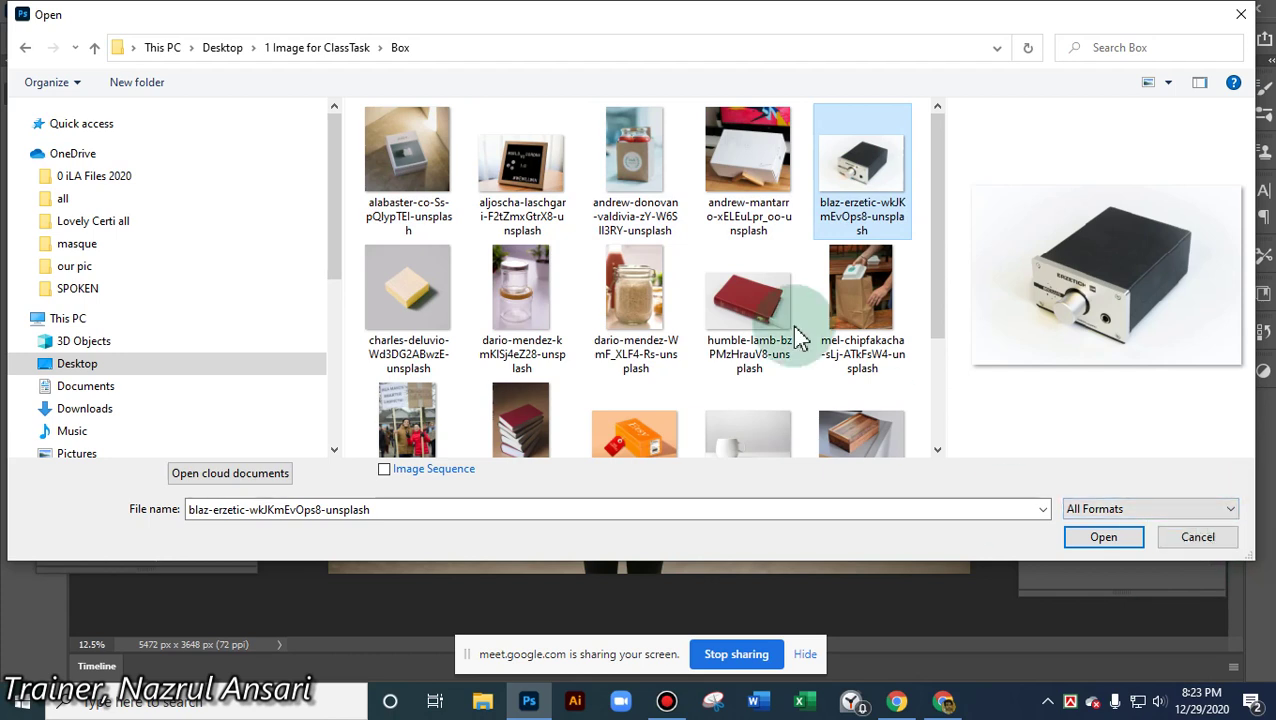
{"action": "left_click", "coordinate": [530, 186]}
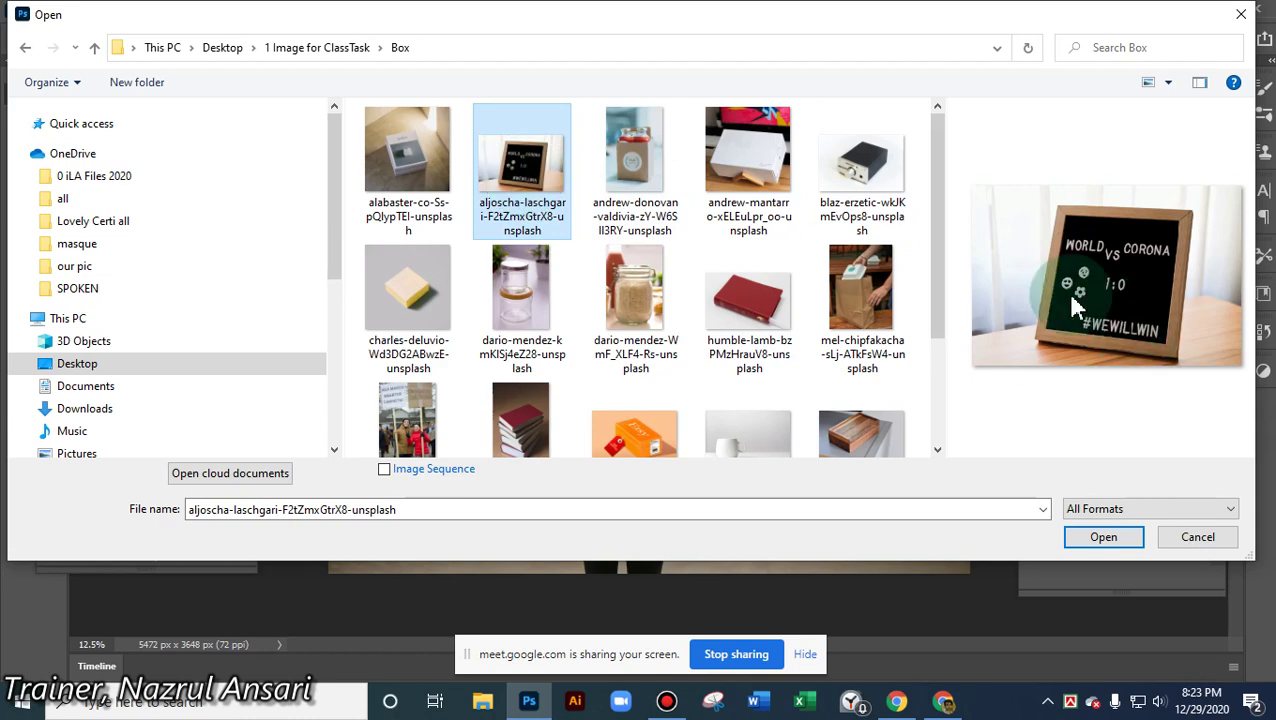
{"action": "left_click_drag", "start_coordinate": [941, 276], "coordinate": [930, 250]}
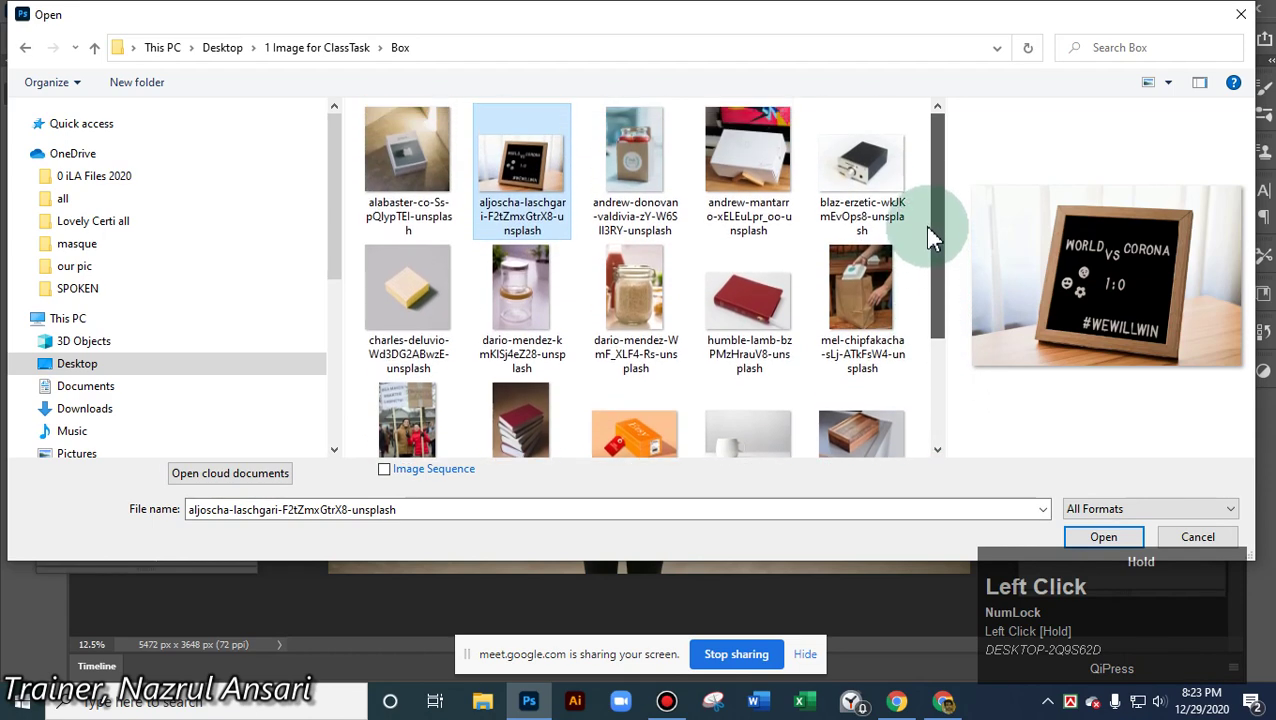
{"action": "left_click", "coordinate": [738, 162]}
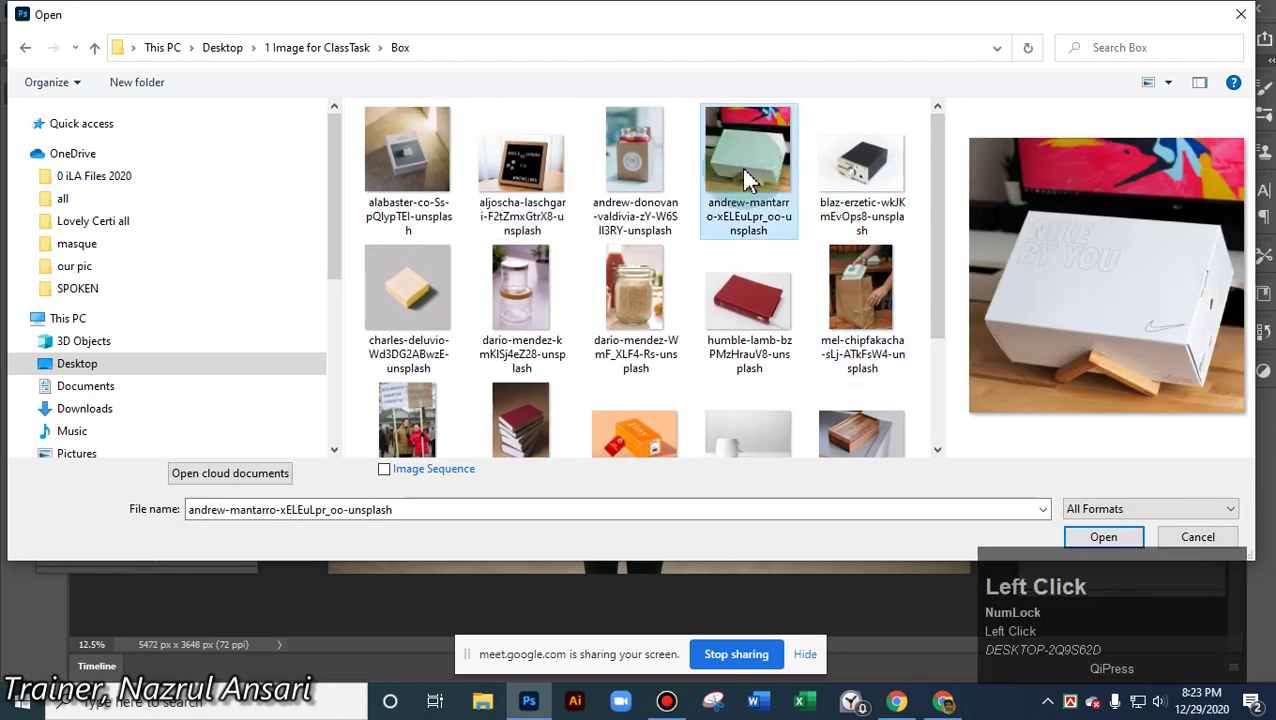
{"action": "left_click", "coordinate": [630, 178]}
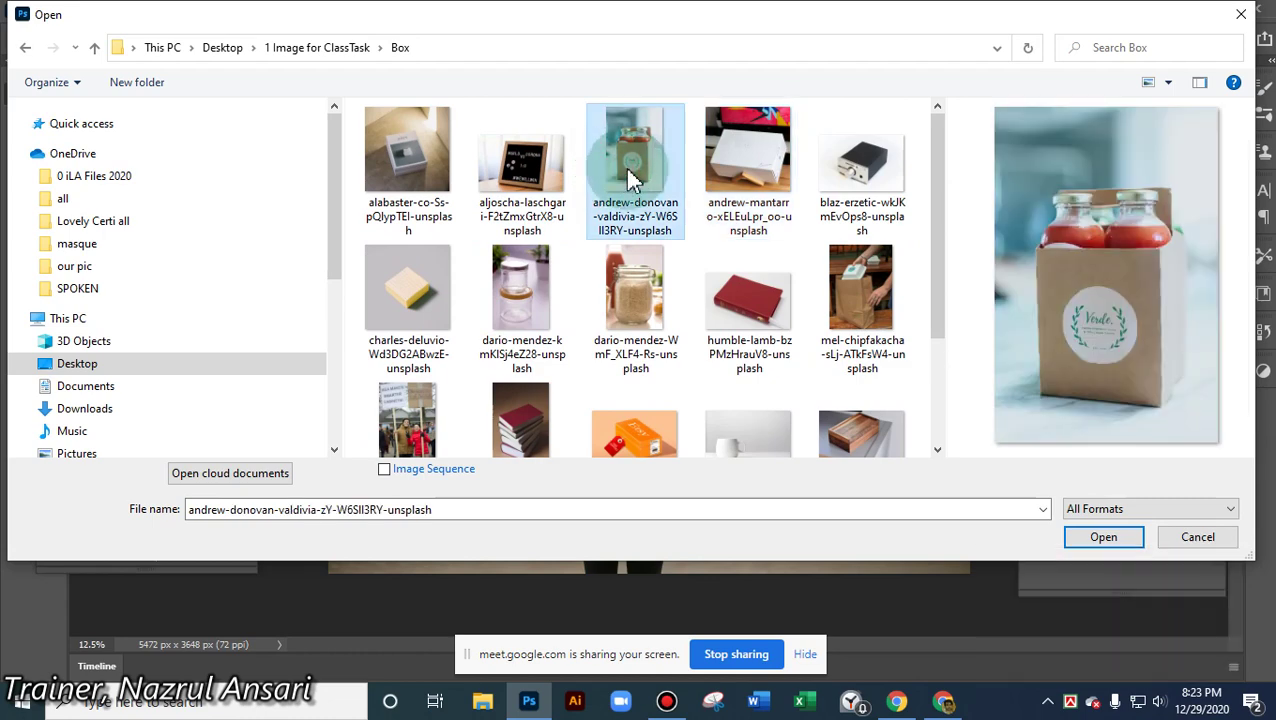
- Find the photos of the two wooden boxes and the green cube in the Box folder and open both together
{"action": "left_click_drag", "start_coordinate": [945, 210], "coordinate": [945, 276]}
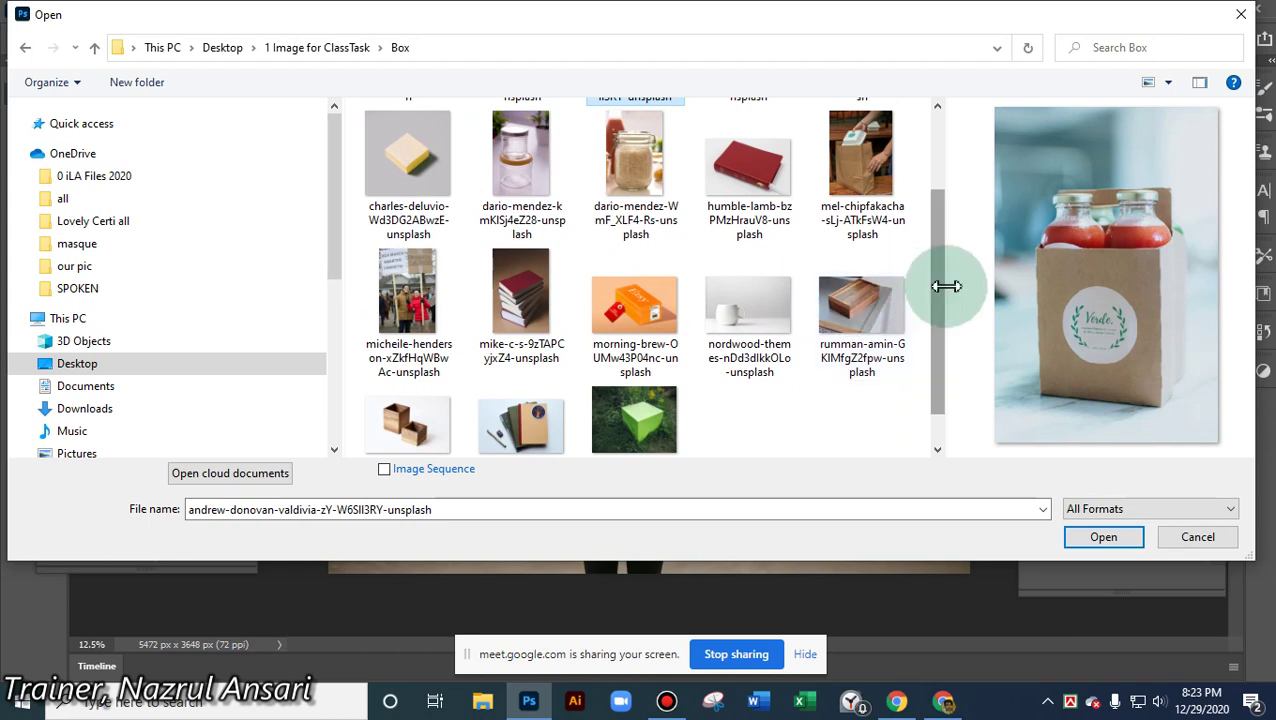
{"action": "left_click", "coordinate": [860, 310]}
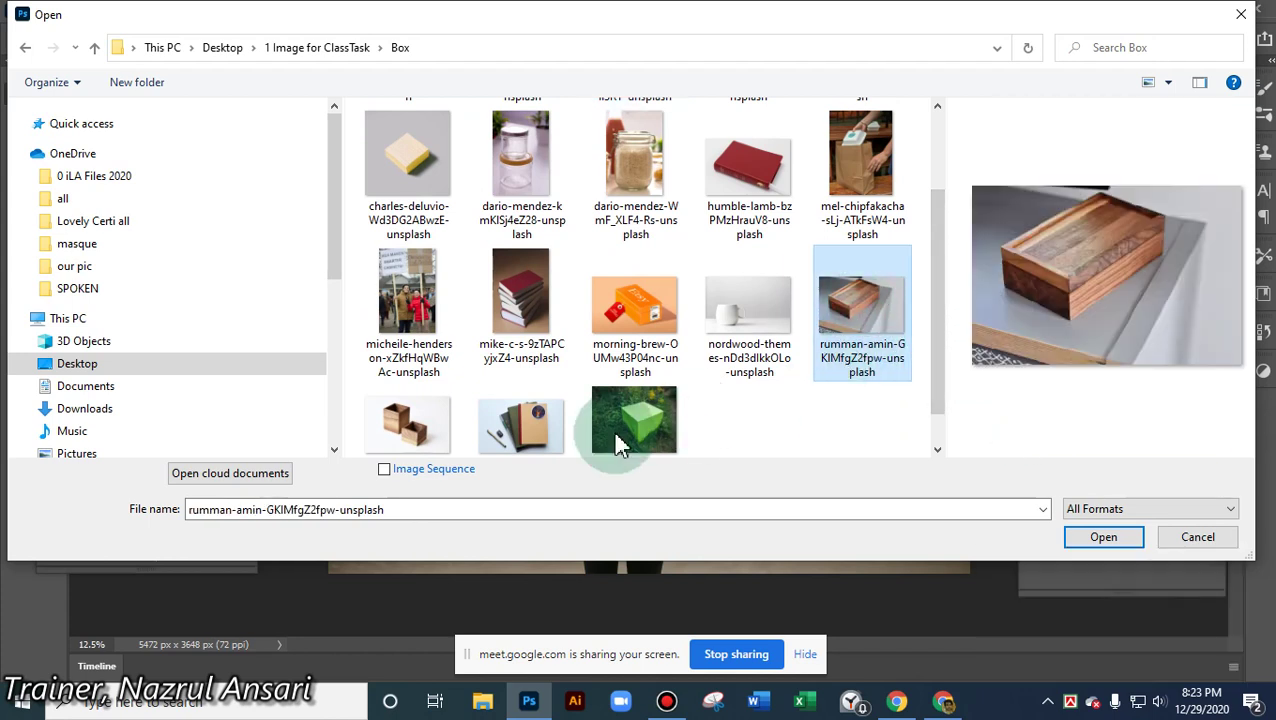
{"action": "left_click", "coordinate": [530, 415]}
{"action": "left_click", "coordinate": [418, 405]}
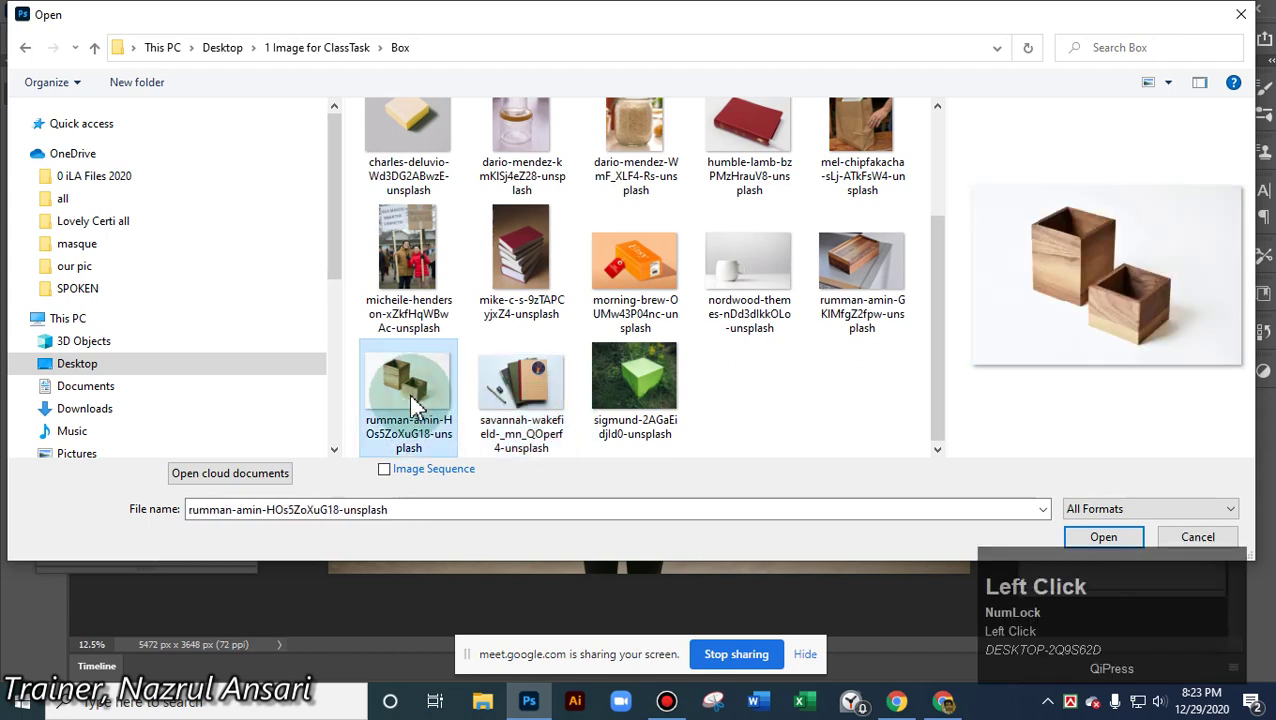
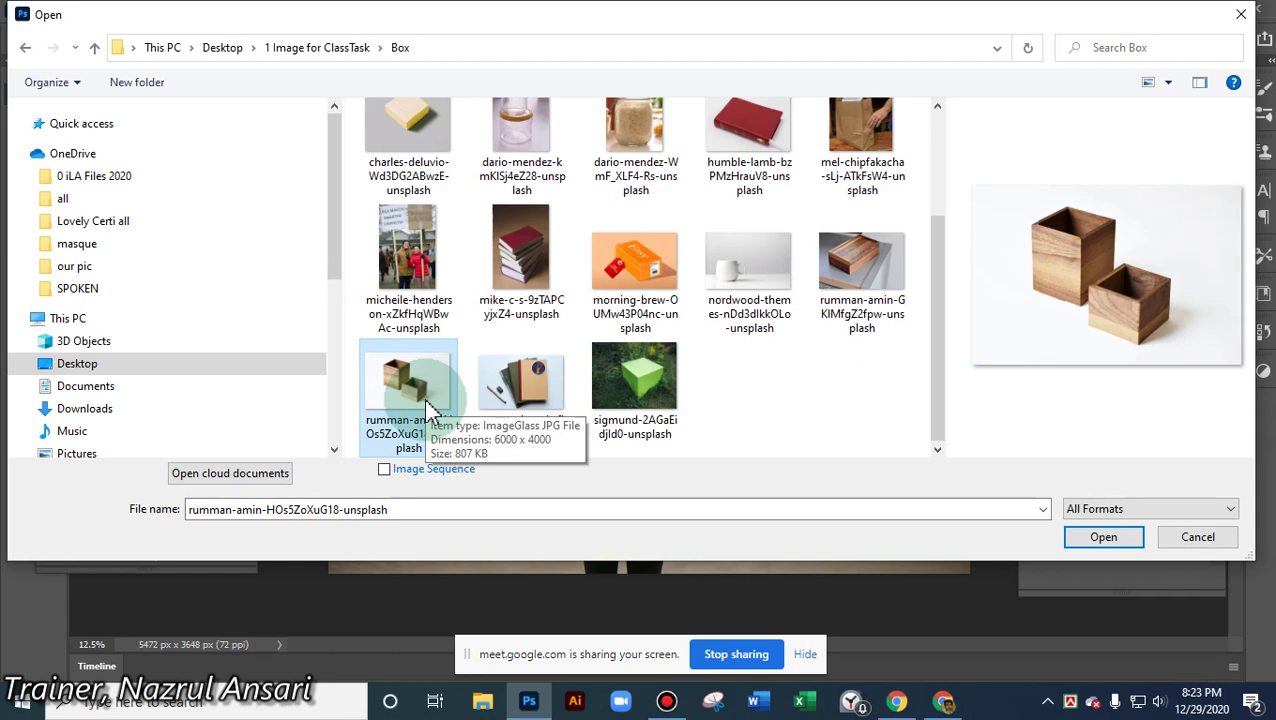
{"action": "left_click", "coordinate": [620, 410], "text": "ctrl"}
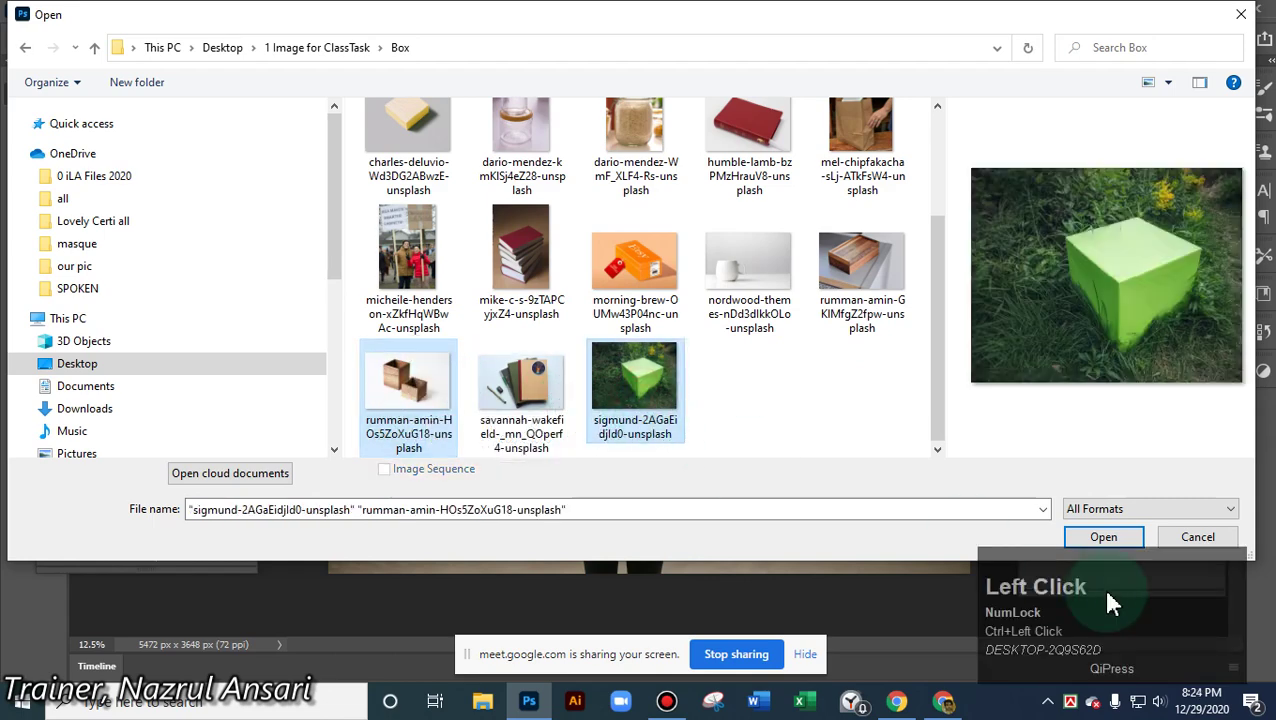
{"action": "left_click", "coordinate": [1103, 537]}
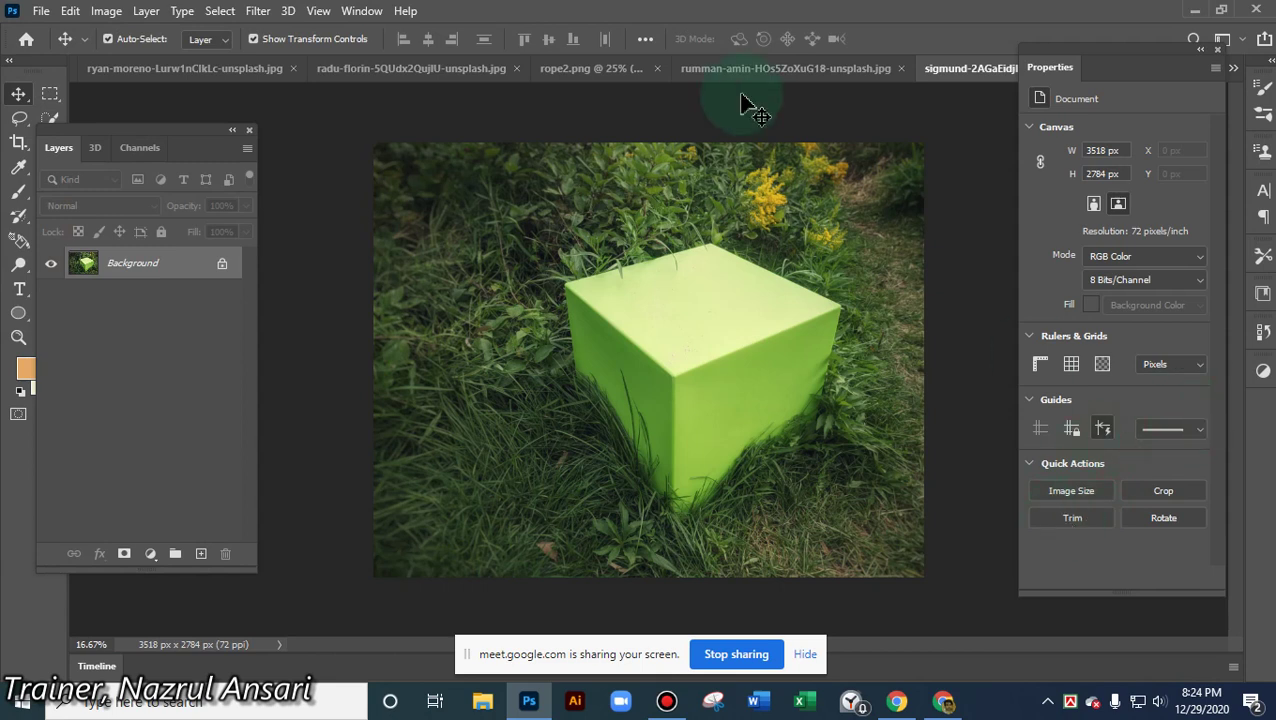
- Switch to the document with the cut-out of the kneeling woman holding a make-up brush
{"action": "left_click", "coordinate": [963, 72]}
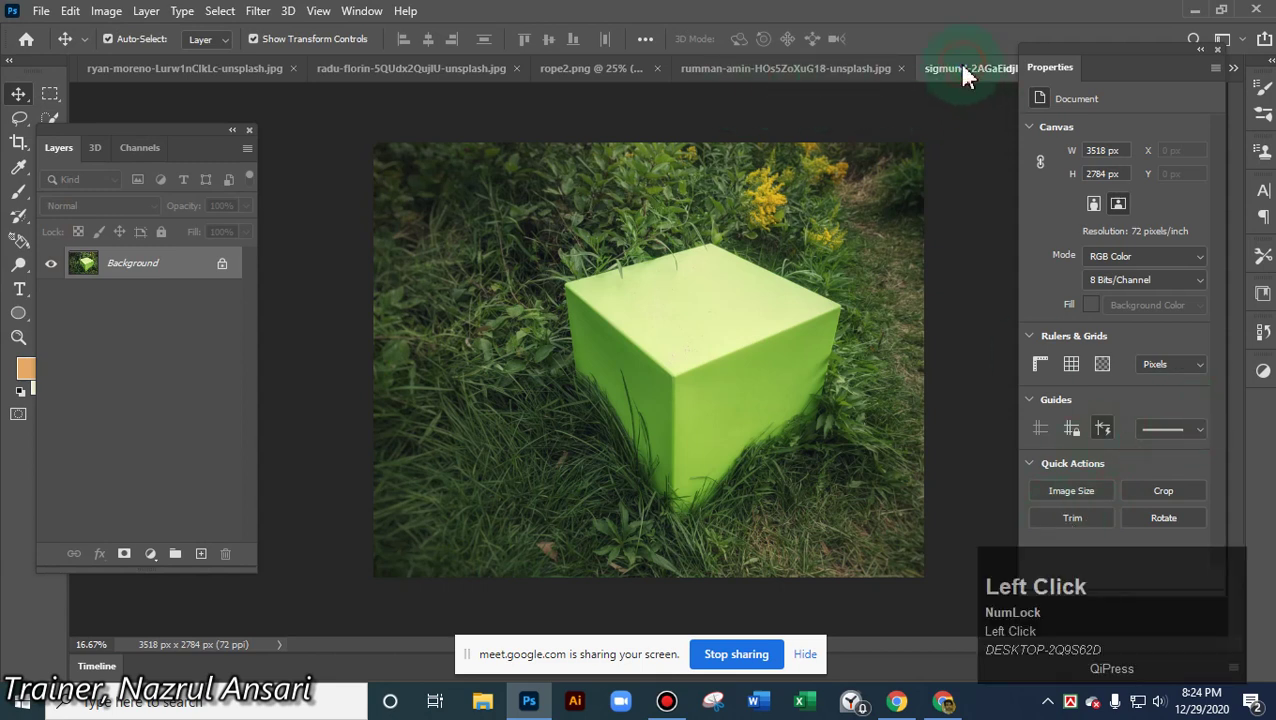
{"action": "left_click", "coordinate": [633, 68]}
{"action": "left_click", "coordinate": [769, 70]}
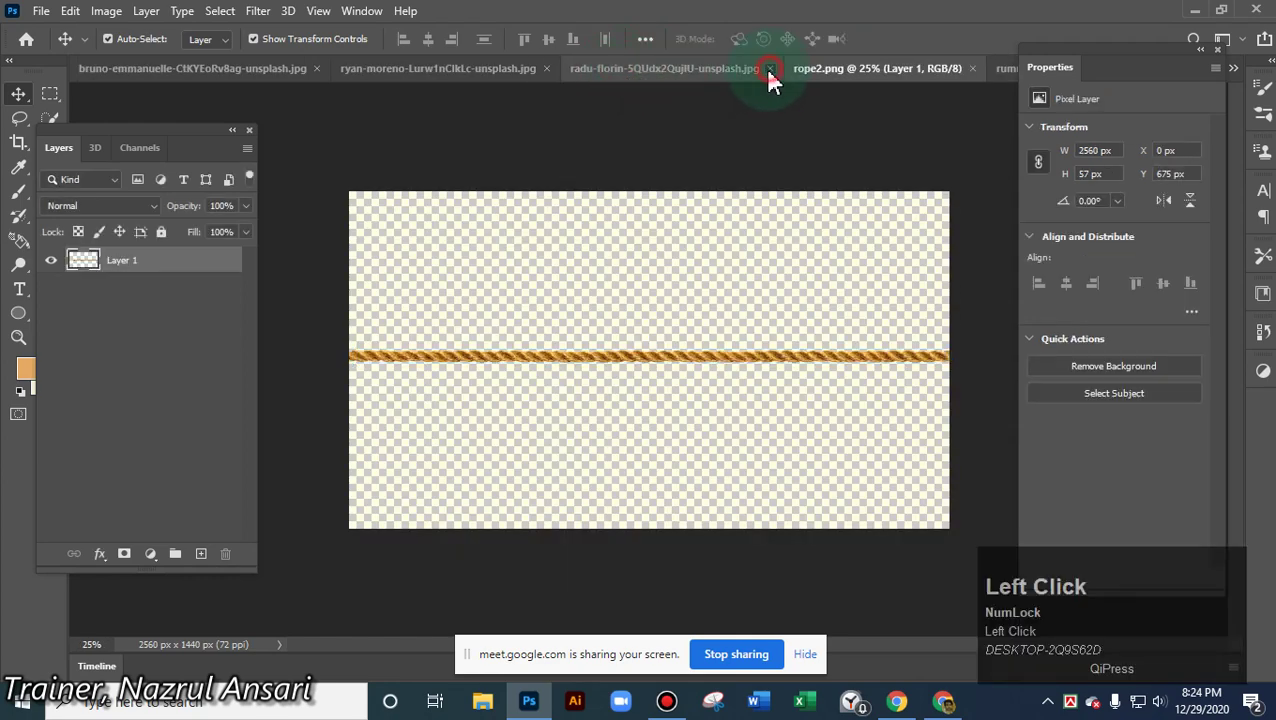
{"action": "left_click", "coordinate": [733, 273]}
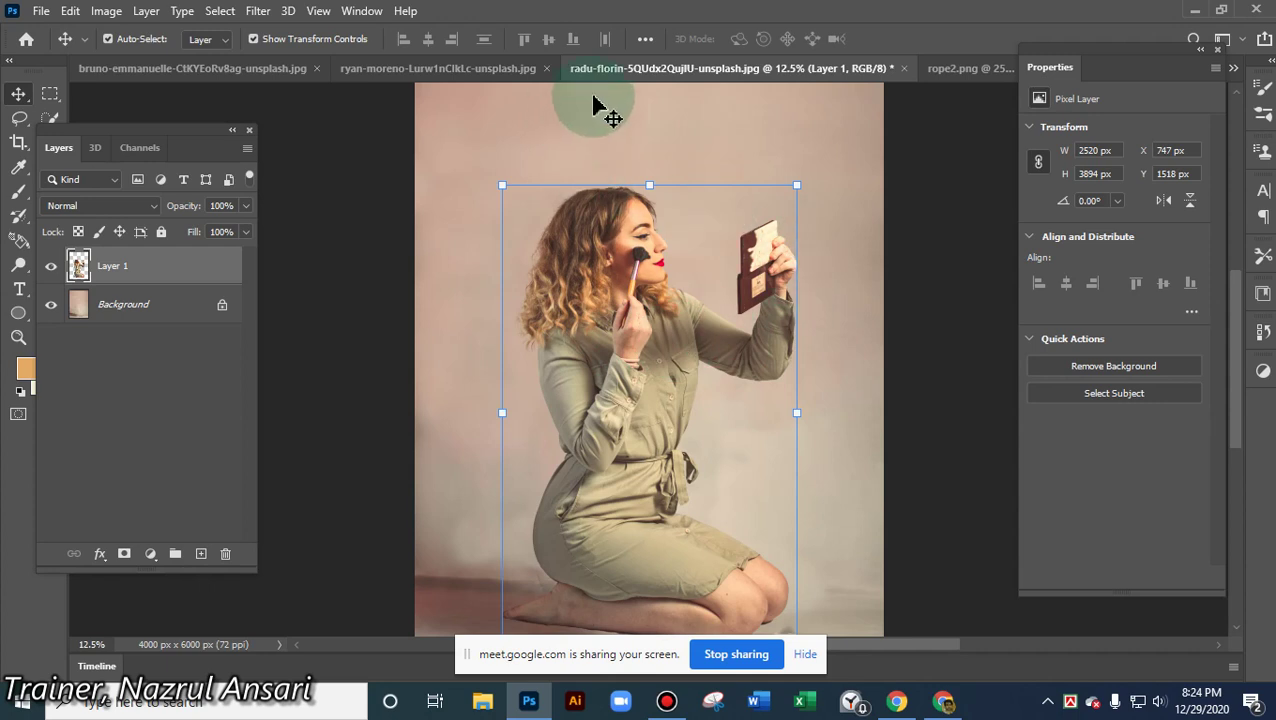
- Move the kneeling woman to the left edge of the canvas and duplicate her layer to the right
{"action": "left_click_drag", "start_coordinate": [649, 283], "coordinate": [567, 291]}
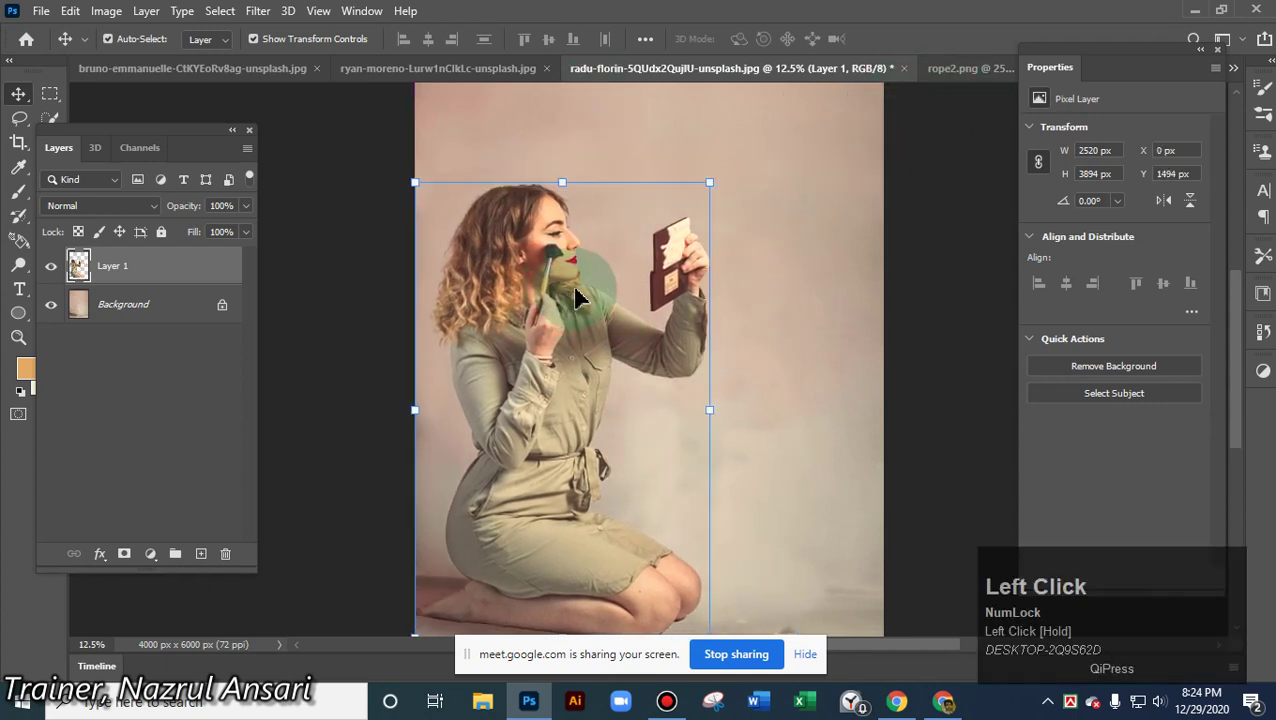
{"action": "left_click", "coordinate": [567, 345]}
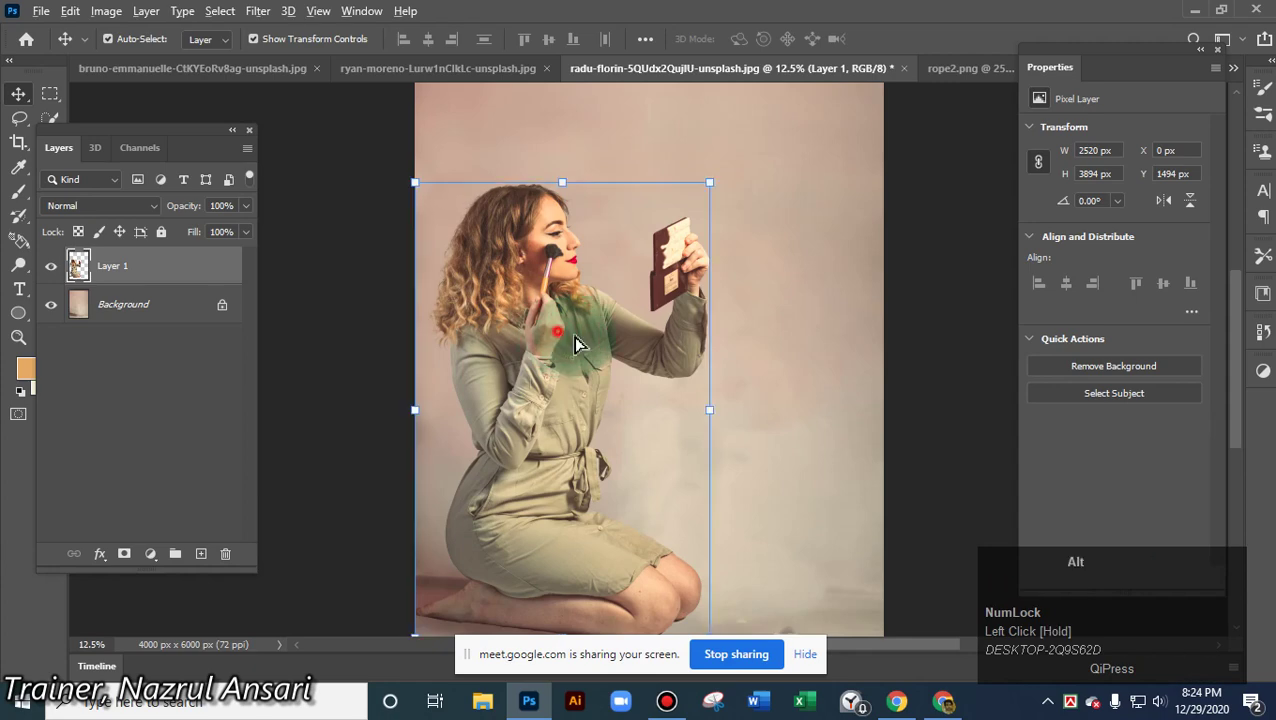
{"action": "left_click_drag", "start_coordinate": [567, 345], "coordinate": [755, 333]}
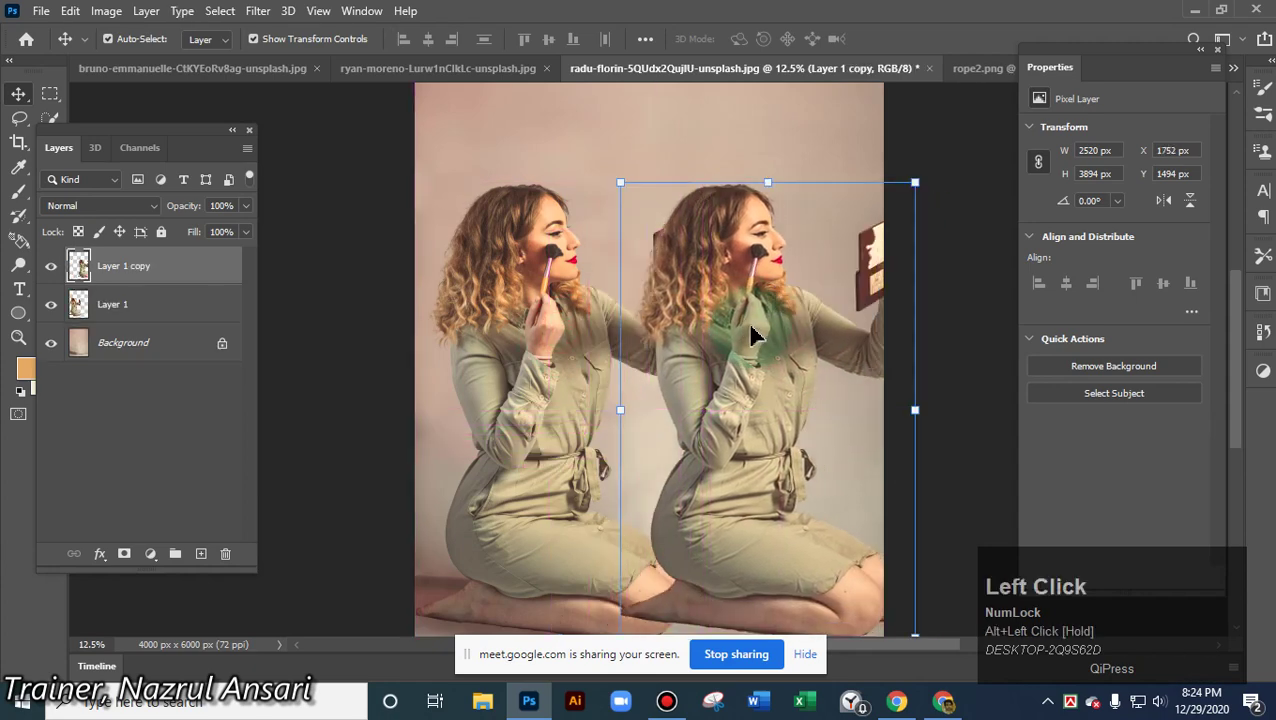
- Scale both women's layers together to 51% in the middle of the canvas, and move the copy right, clear of the original
{"action": "left_click", "coordinate": [572, 306], "text": "shift"}
{"action": "left_click_drag", "start_coordinate": [916, 183], "coordinate": [700, 455]}
{"action": "left_click_drag", "start_coordinate": [605, 532], "coordinate": [733, 325]}
{"action": "left_click", "coordinate": [929, 39]}
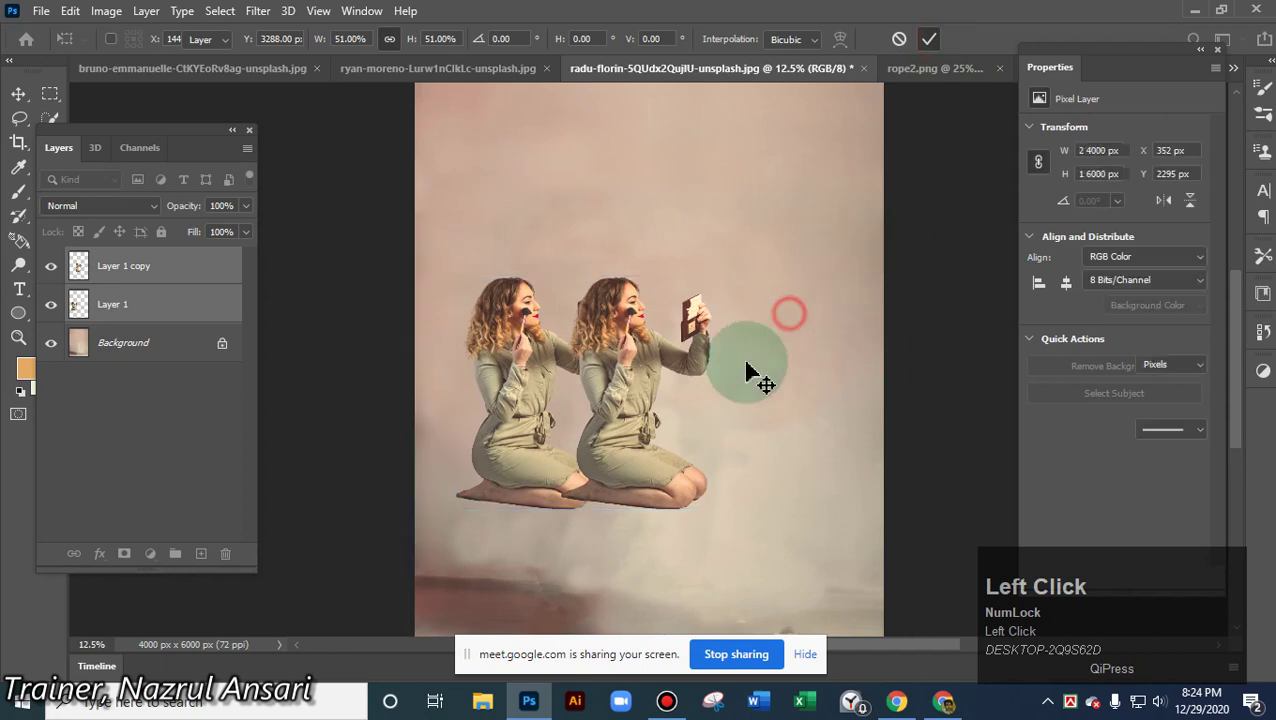
{"action": "left_click_drag", "start_coordinate": [639, 390], "coordinate": [723, 373]}
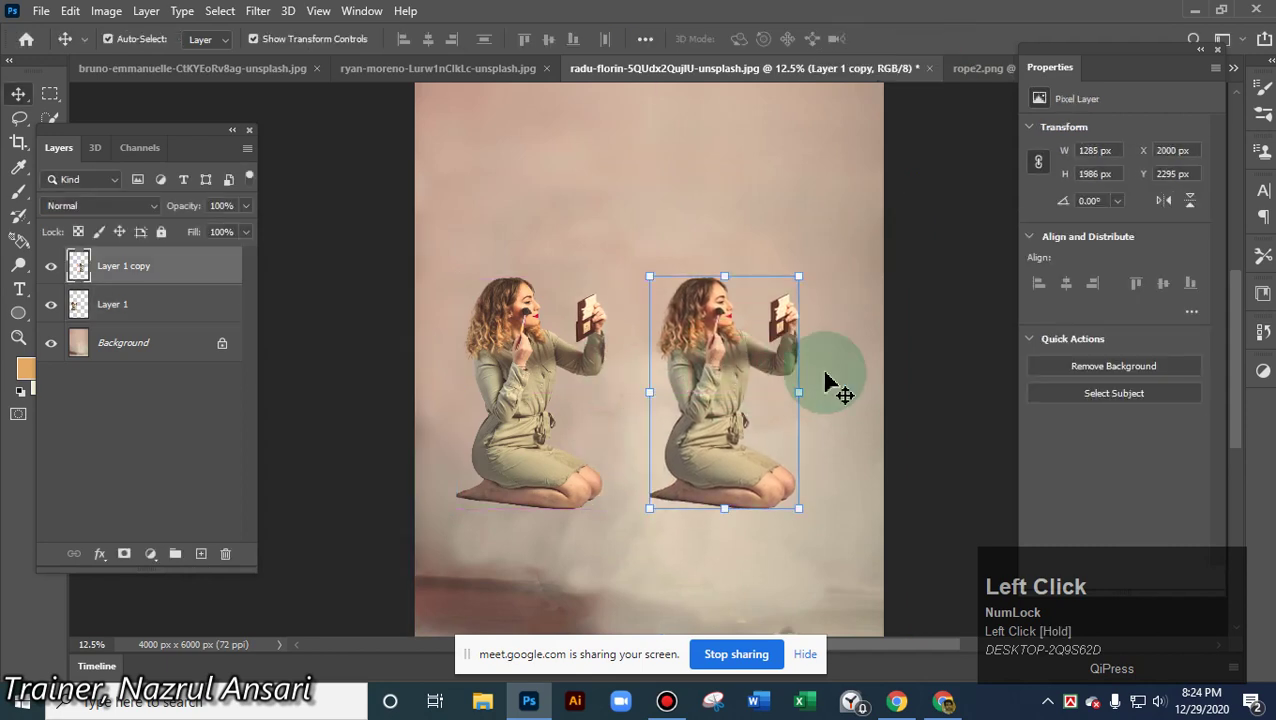
- Crop the empty area off the top of the canvas, reducing the document to 4000 px x 4368 px
{"action": "left_click", "coordinate": [22, 148]}
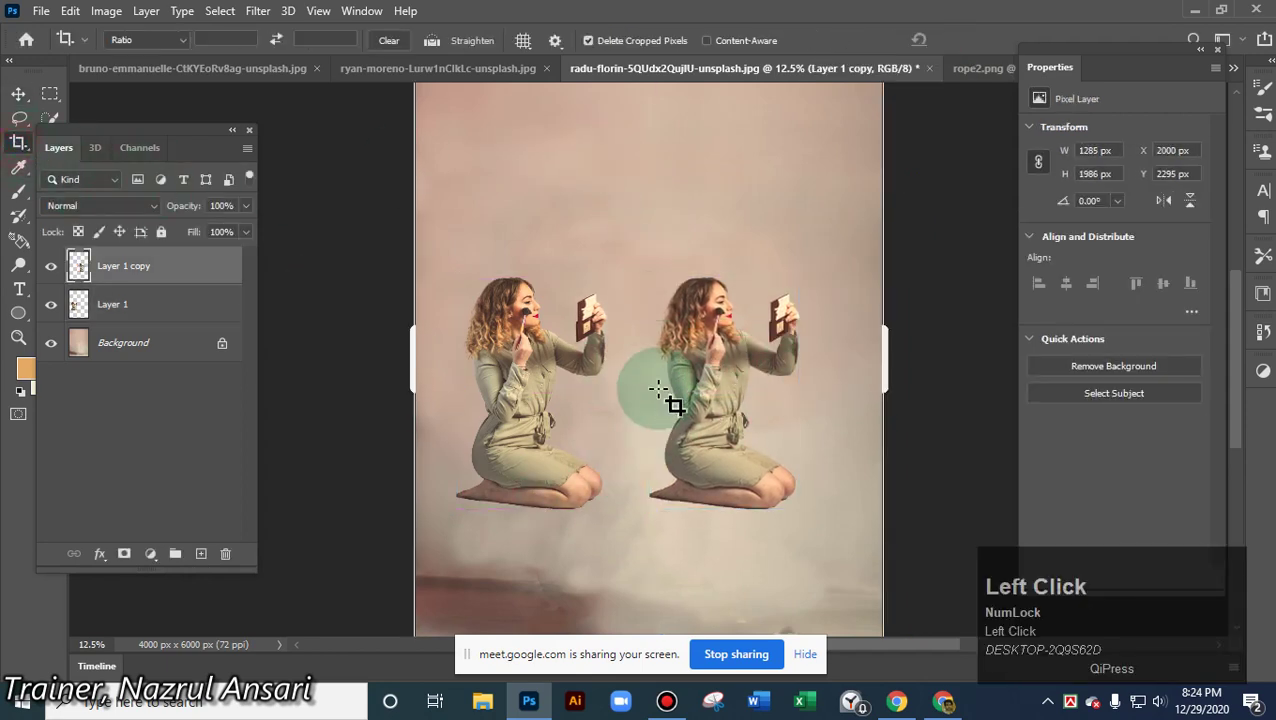
{"action": "scroll", "coordinate": [675, 399], "scroll_direction": "up", "scroll_amount": 2}
{"action": "left_click_drag", "start_coordinate": [655, 142], "coordinate": [672, 252]}
{"action": "scroll", "coordinate": [735, 380], "scroll_direction": "down", "scroll_amount": 3}
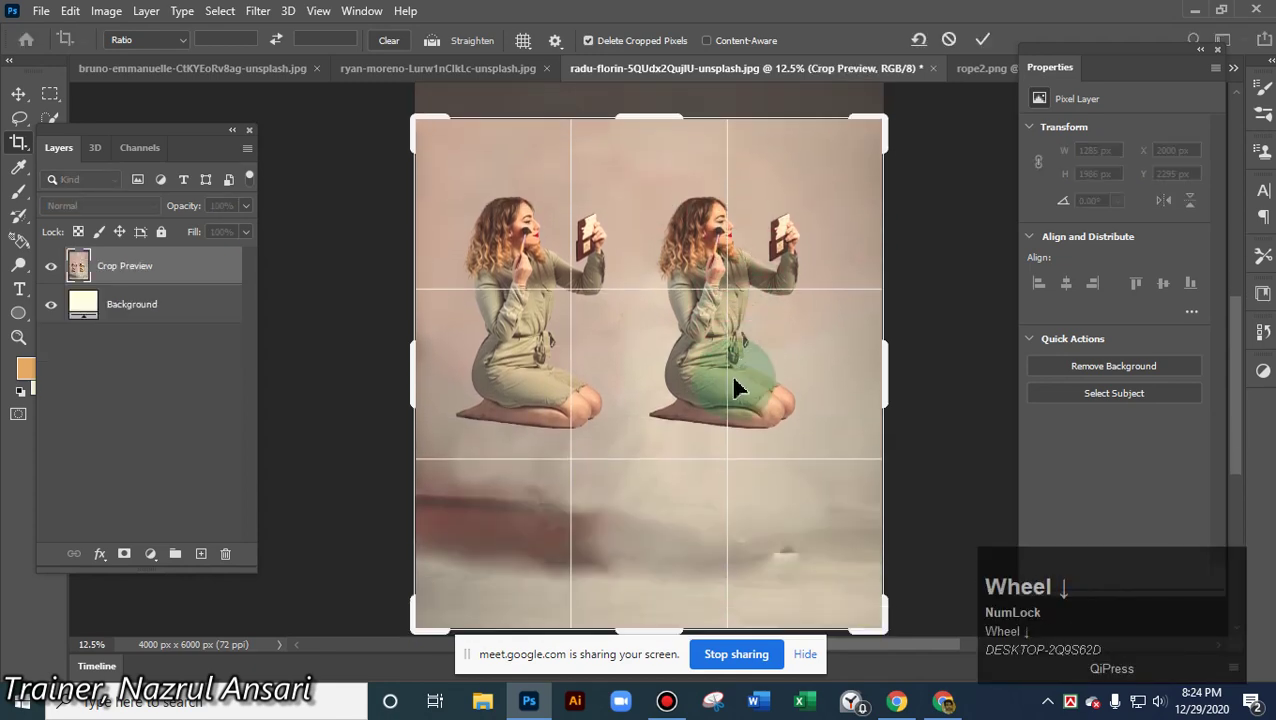
{"action": "left_click", "coordinate": [985, 38]}
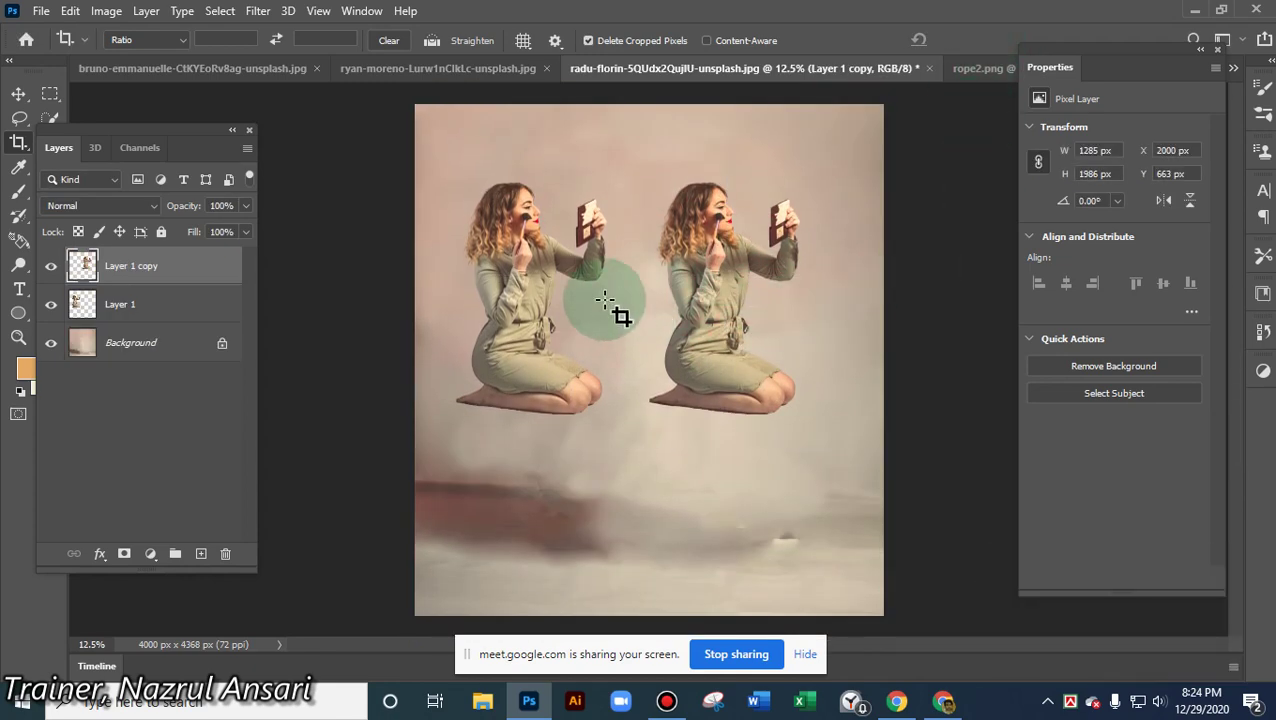
{"action": "left_click_drag", "start_coordinate": [530, 362], "coordinate": [514, 468]}
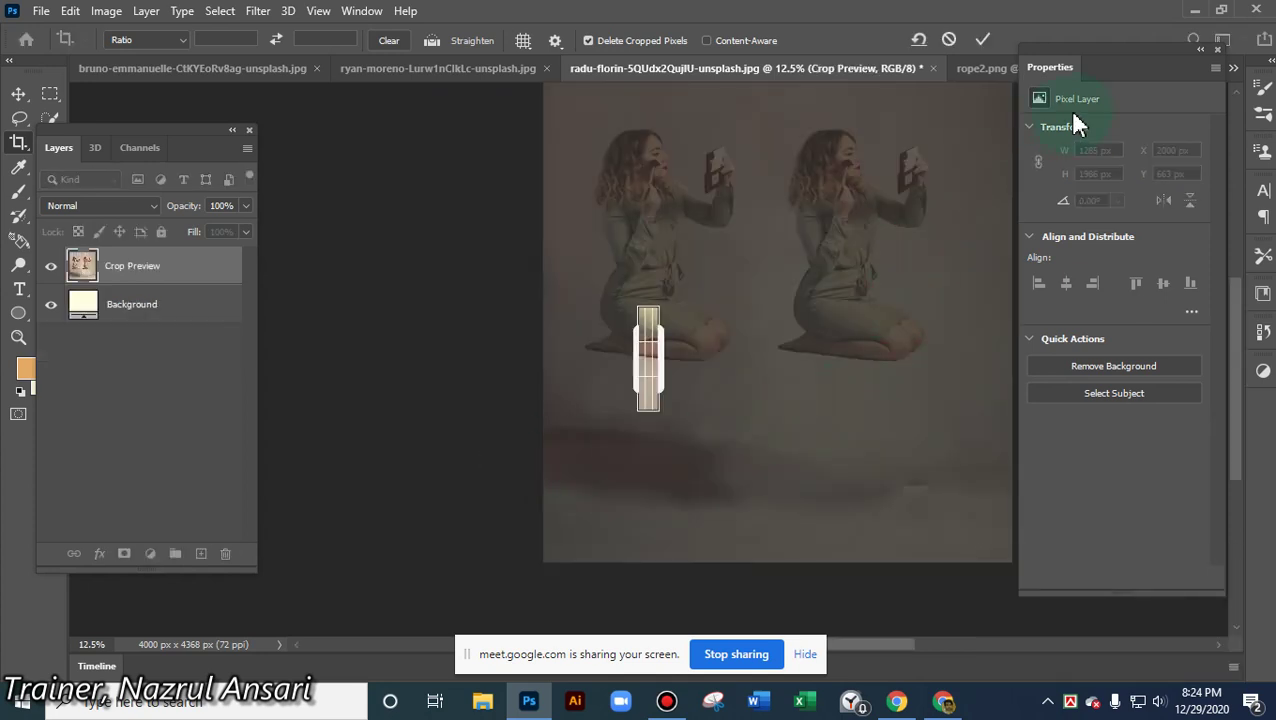
{"action": "key", "text": "Escape"}
- Move both women down onto the floor near the canvas's lower edge, level with each other at Y 1831 px
{"action": "left_click", "coordinate": [19, 93]}
{"action": "left_click_drag", "start_coordinate": [527, 280], "coordinate": [512, 420]}
{"action": "left_click_drag", "start_coordinate": [705, 322], "coordinate": [725, 448]}
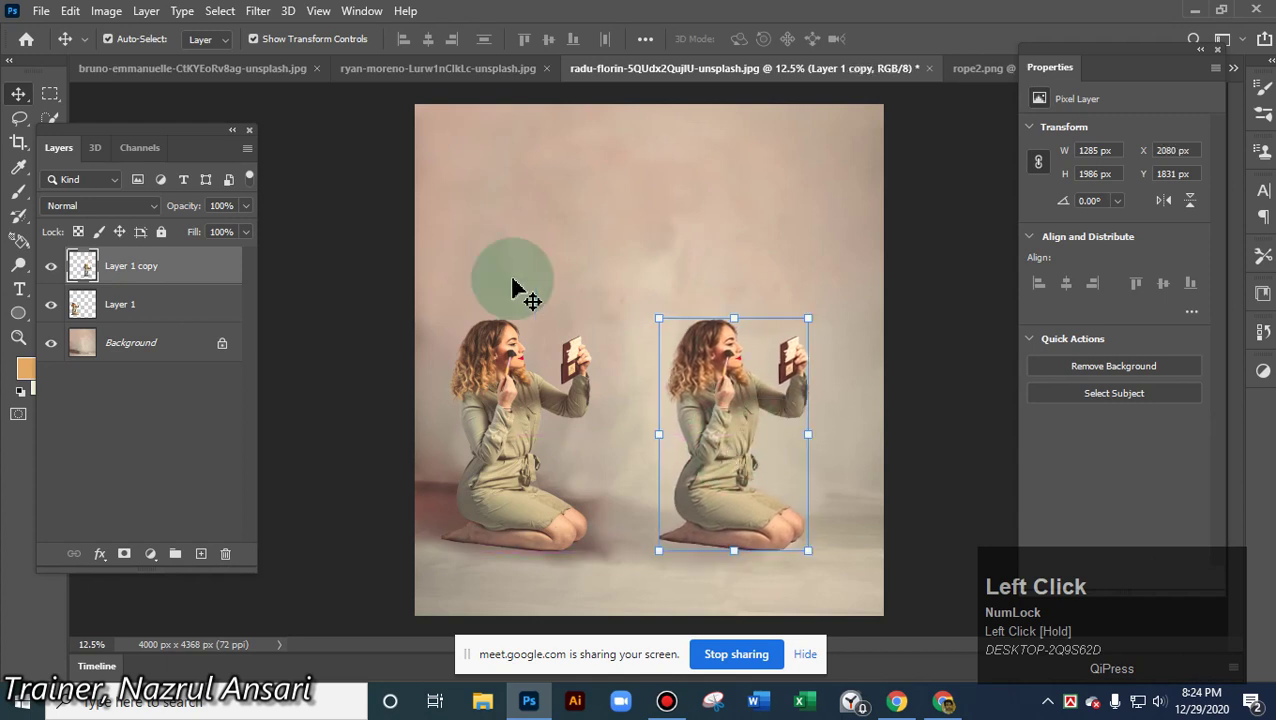
{"action": "left_click", "coordinate": [612, 194]}
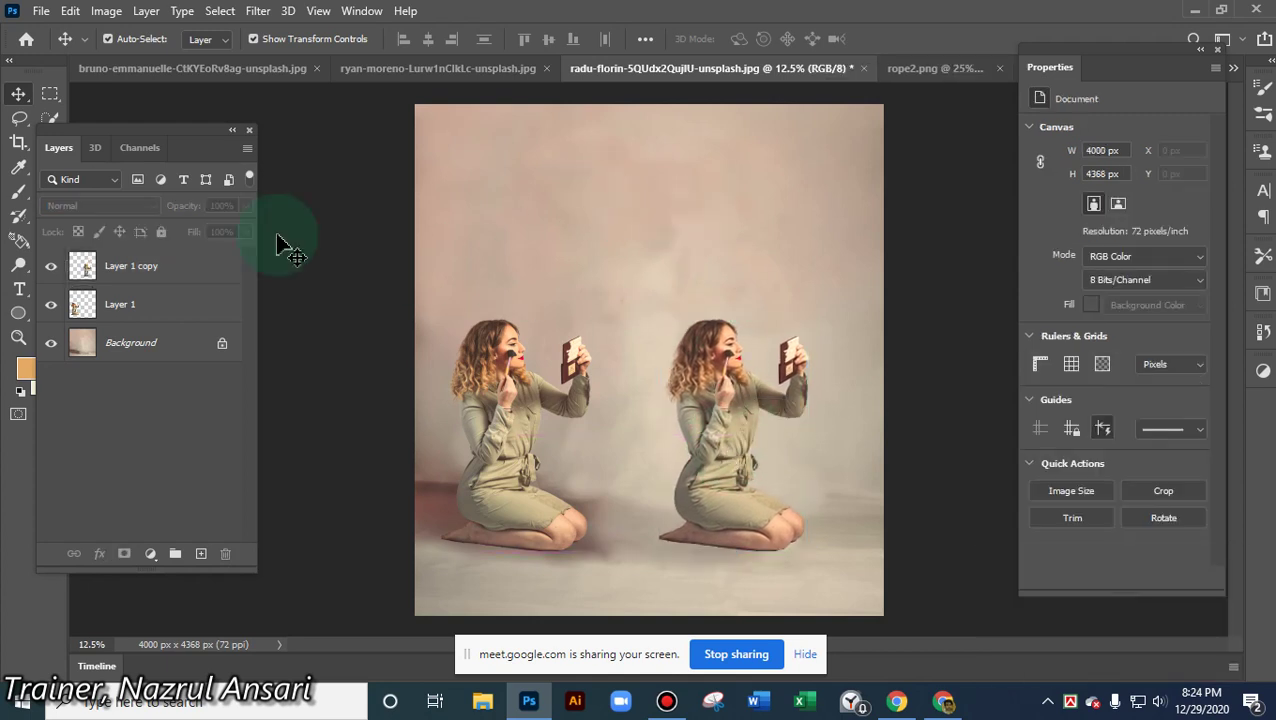
{"action": "left_click", "coordinate": [70, 11]}
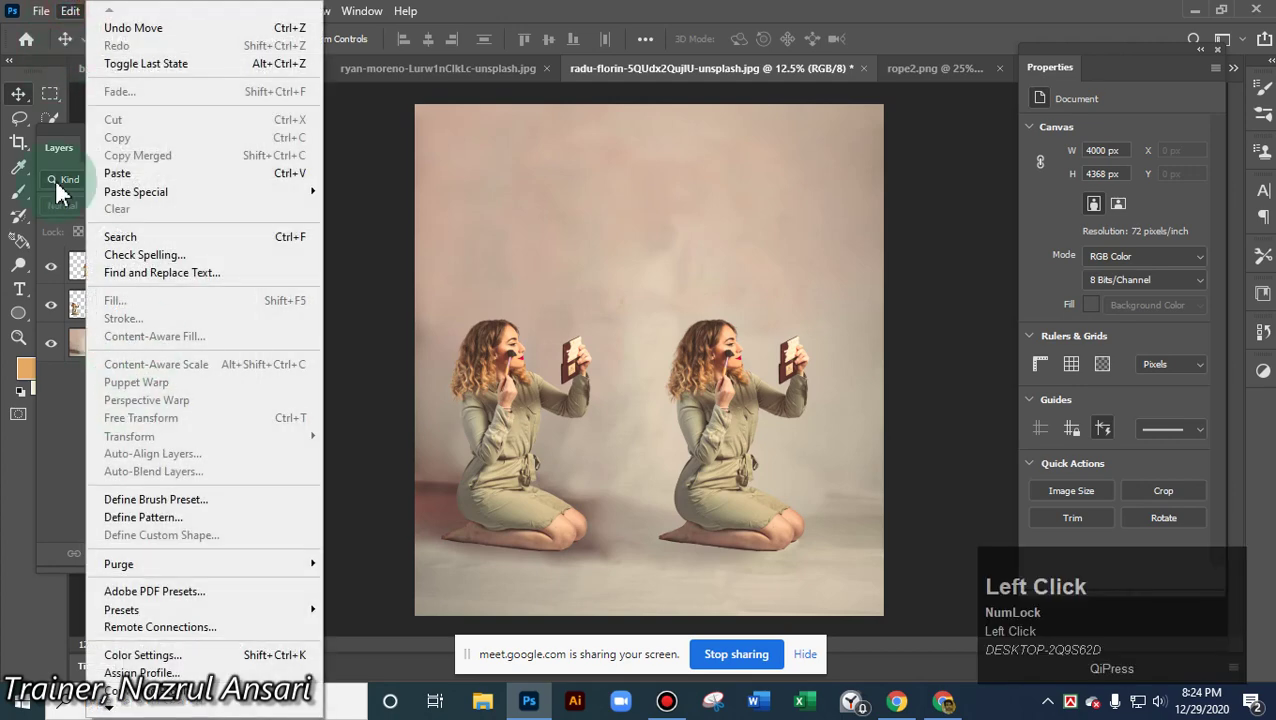
{"action": "mouse_move", "coordinate": [41, 10]}
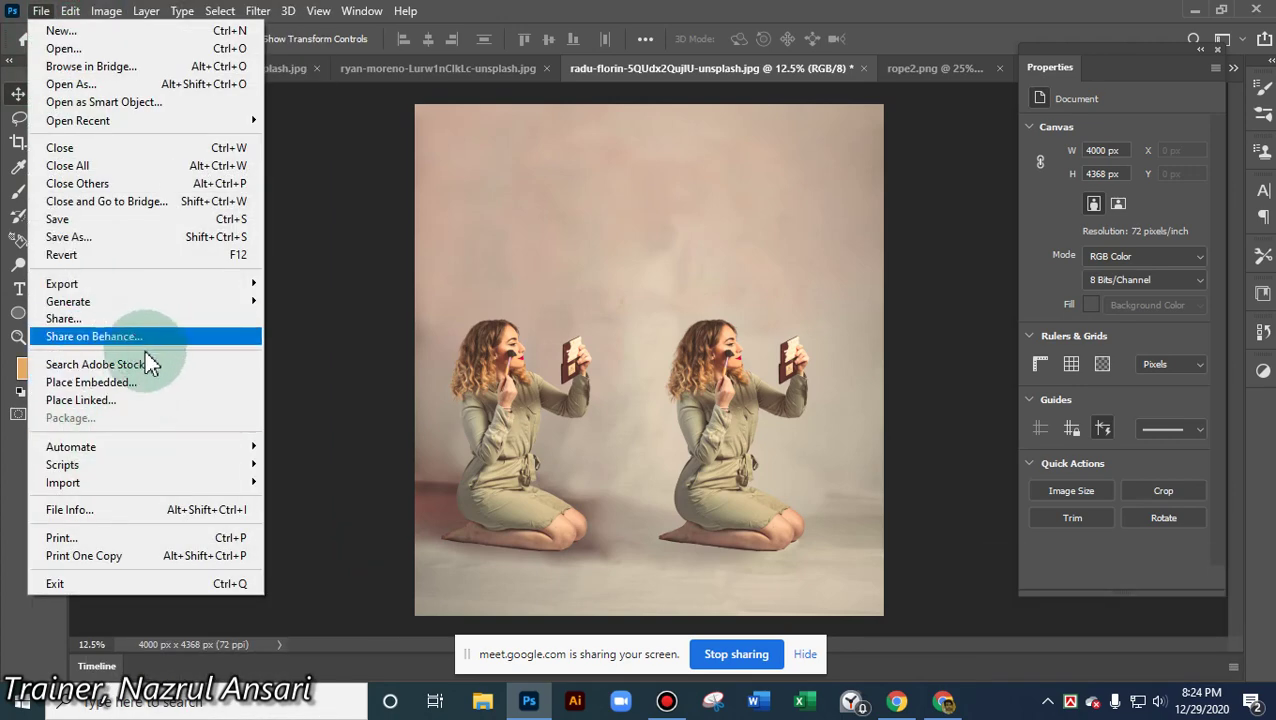
{"action": "left_click", "coordinate": [141, 389]}
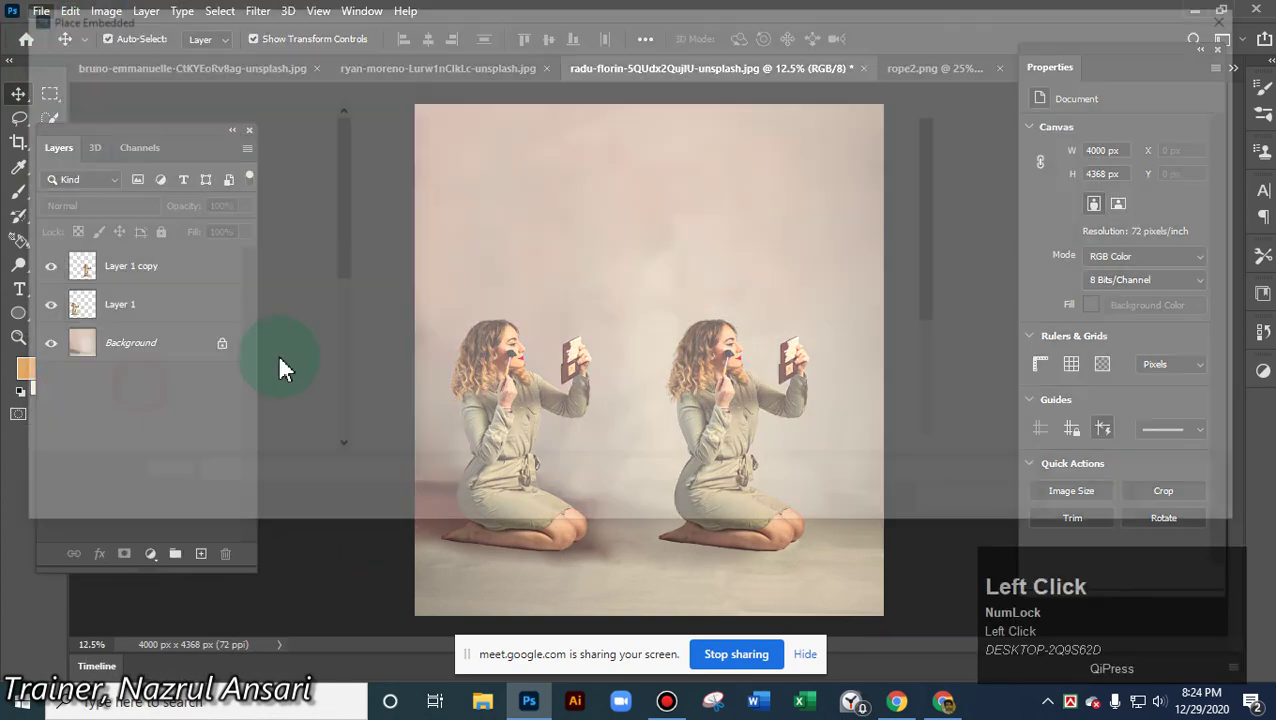
{"action": "left_click", "coordinate": [1219, 505]}
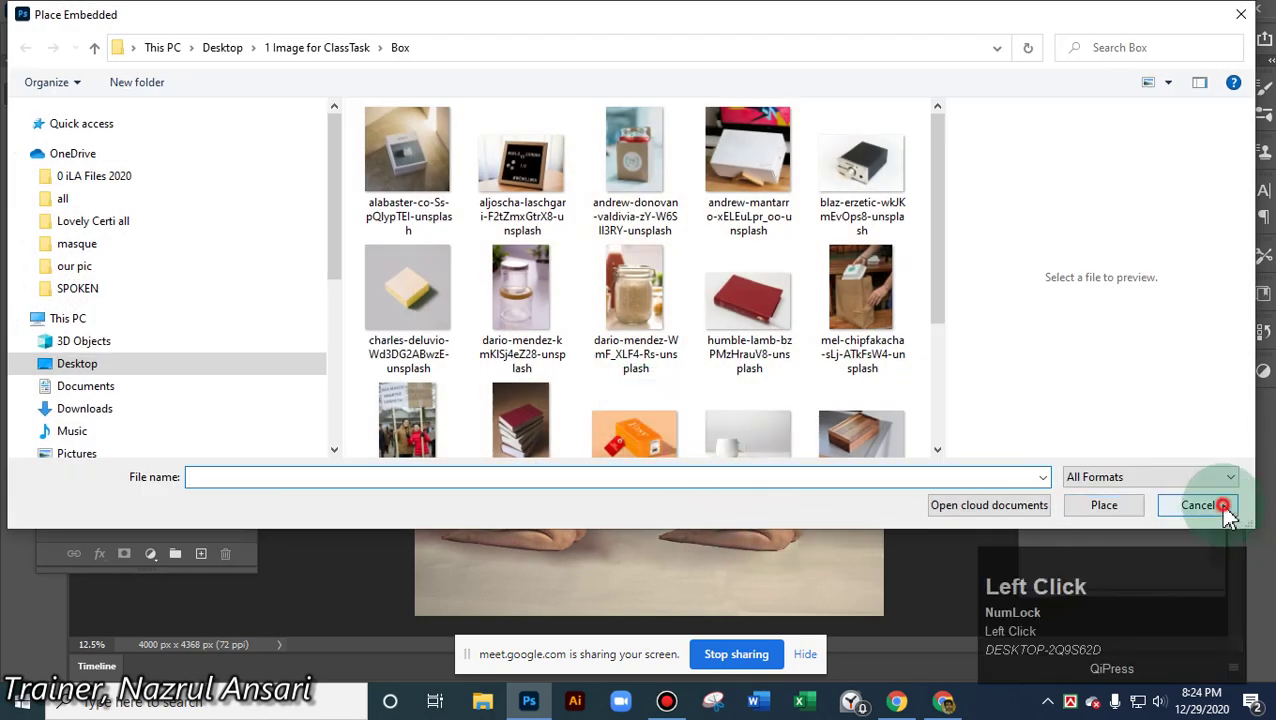
- Start Puppet Warp on the left woman and pin her hip, skirt hem near the knees, upper arm, chest and raised forearm
{"action": "left_click", "coordinate": [806, 656]}
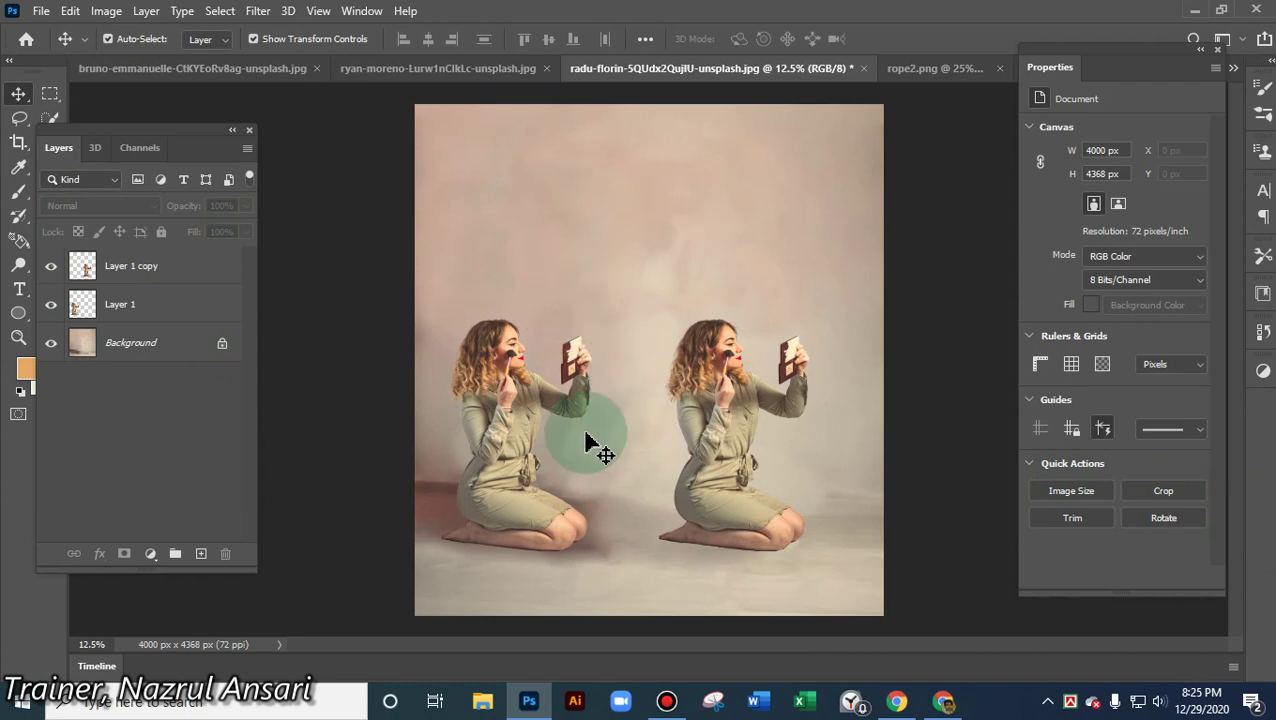
{"action": "left_click", "coordinate": [105, 316]}
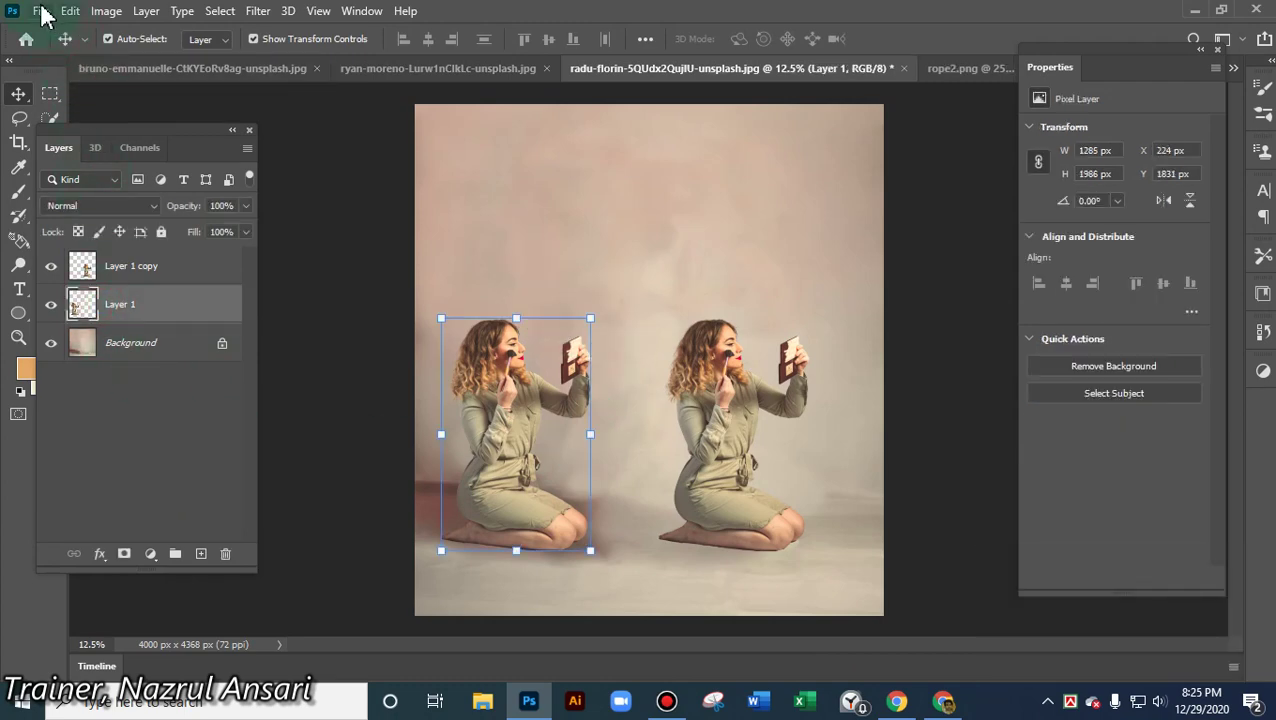
{"action": "left_click", "coordinate": [70, 12]}
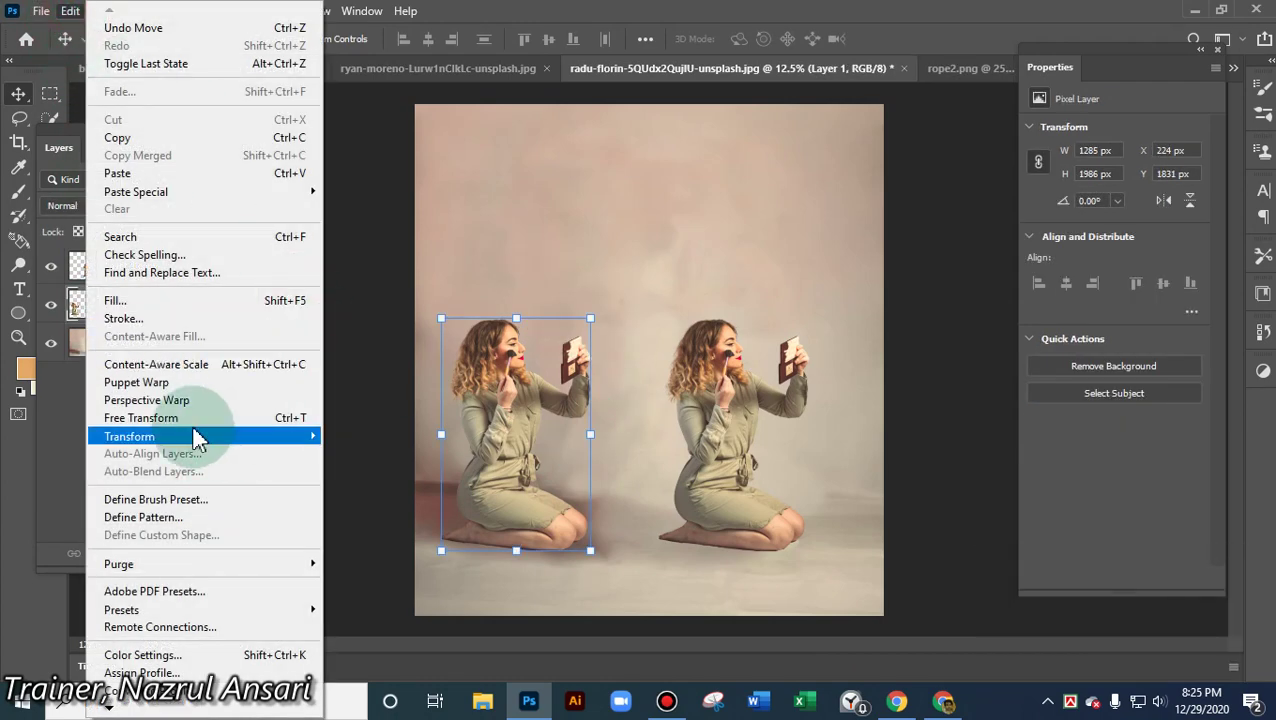
{"action": "left_click", "coordinate": [138, 382]}
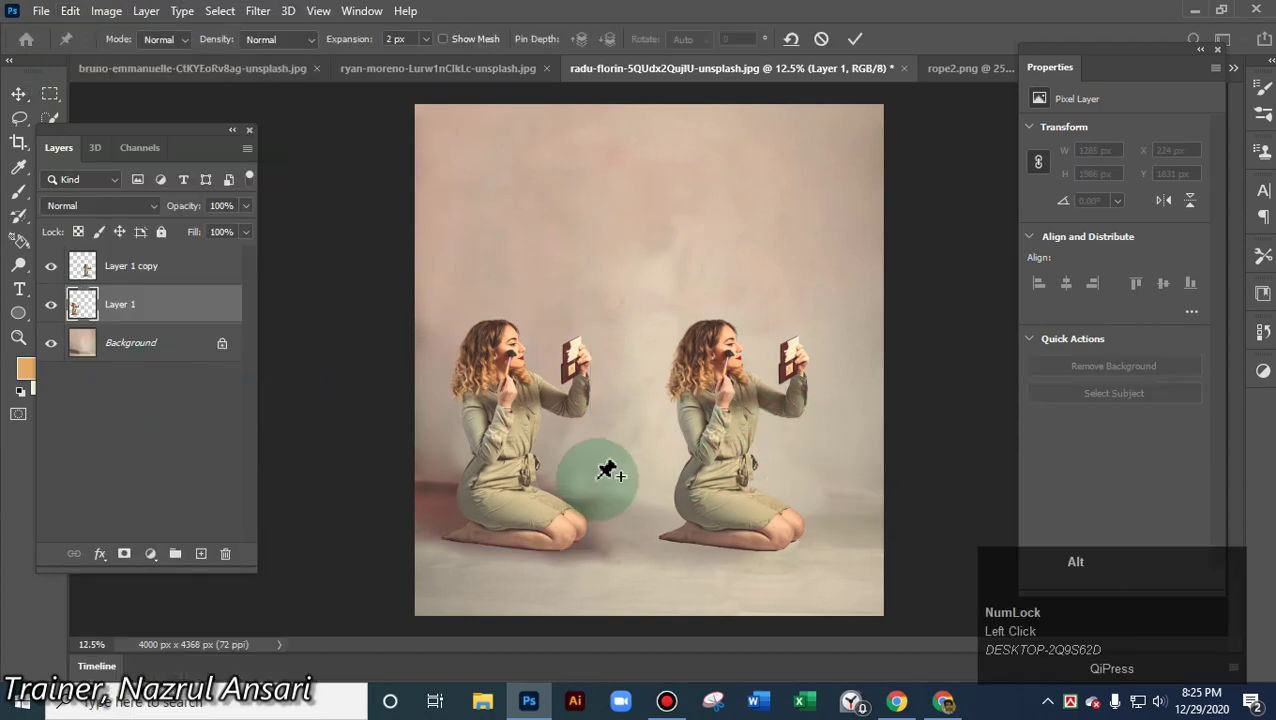
{"action": "scroll", "coordinate": [517, 474], "scroll_direction": "up", "scroll_amount": 3}
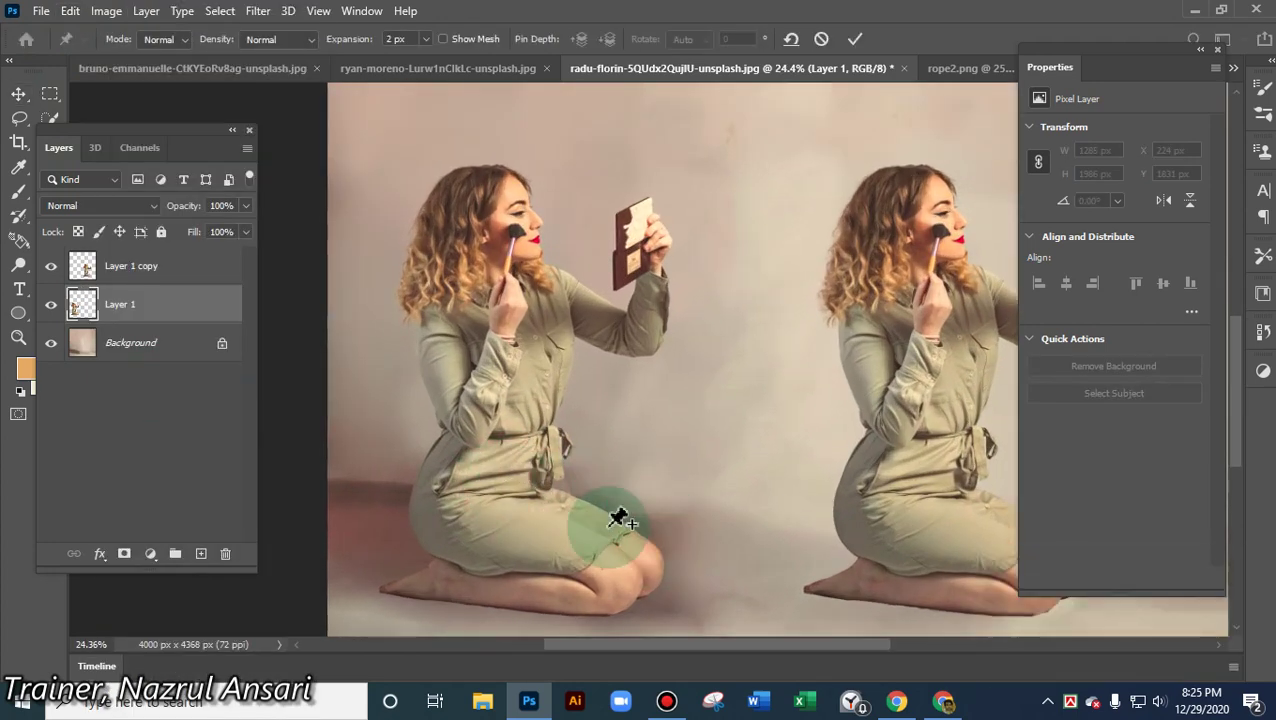
{"action": "left_click", "coordinate": [453, 526]}
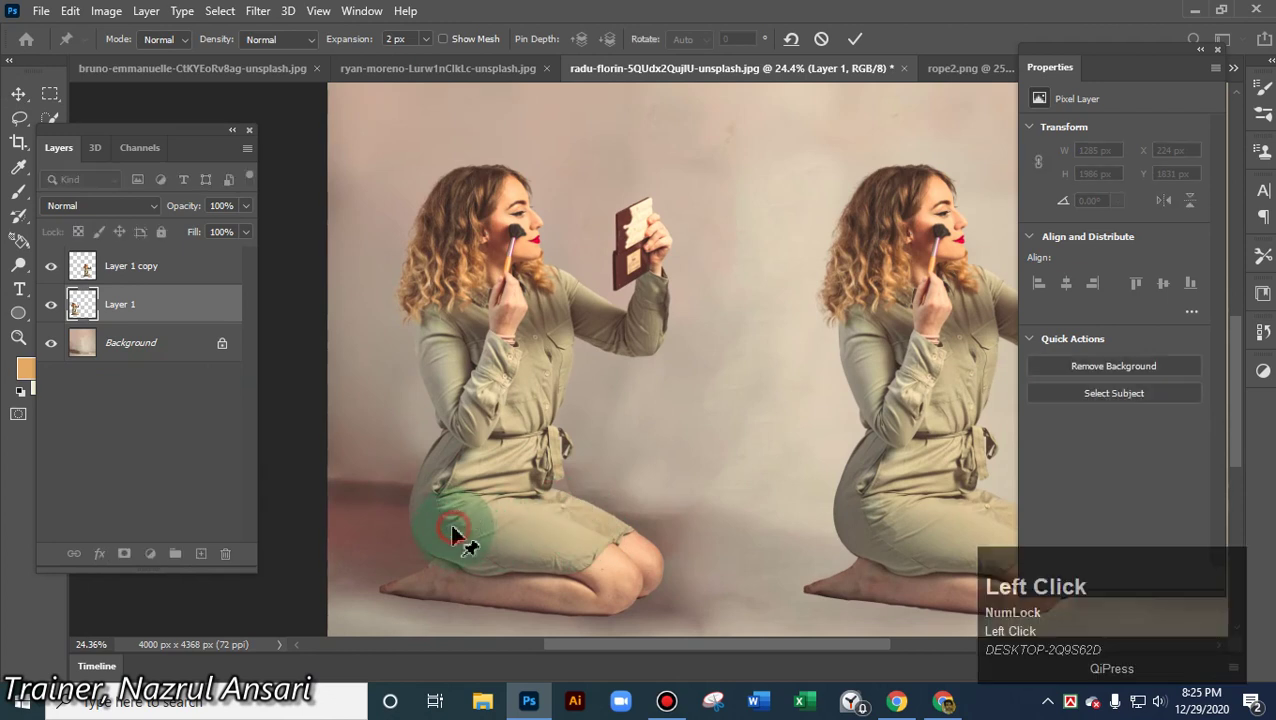
{"action": "left_click", "coordinate": [594, 554]}
{"action": "left_click", "coordinate": [613, 523]}
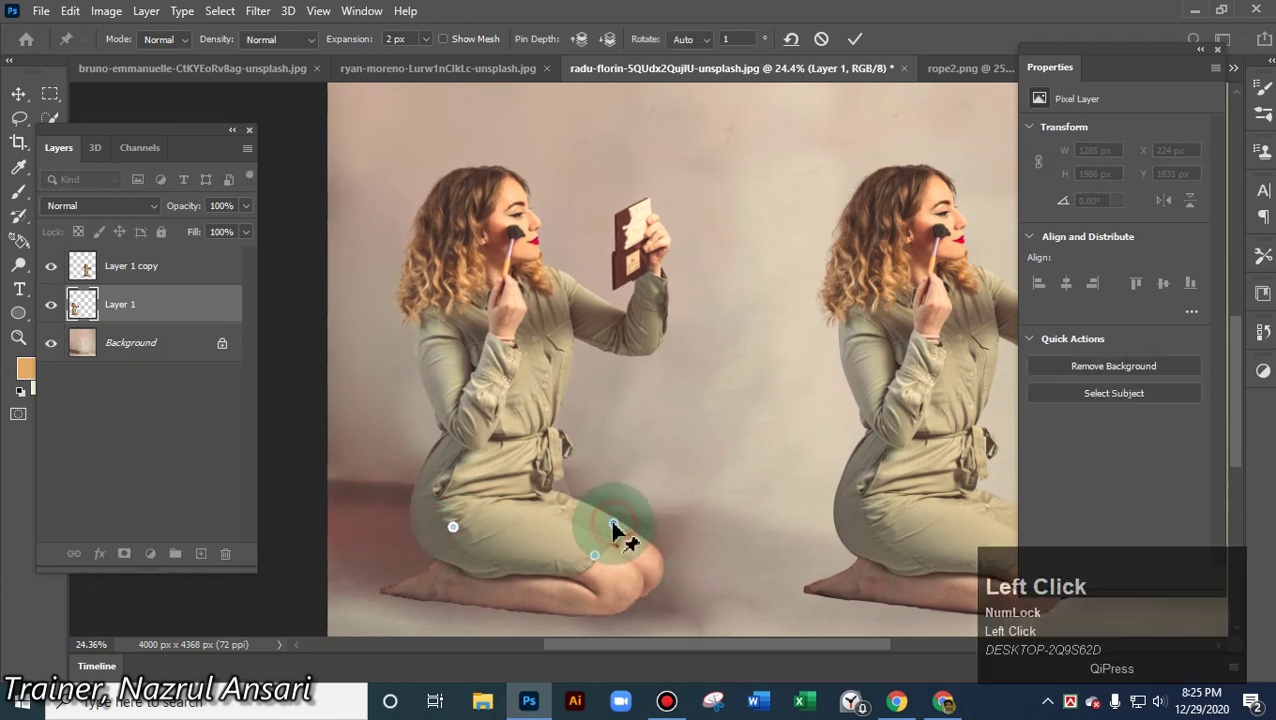
{"action": "left_click", "coordinate": [446, 339]}
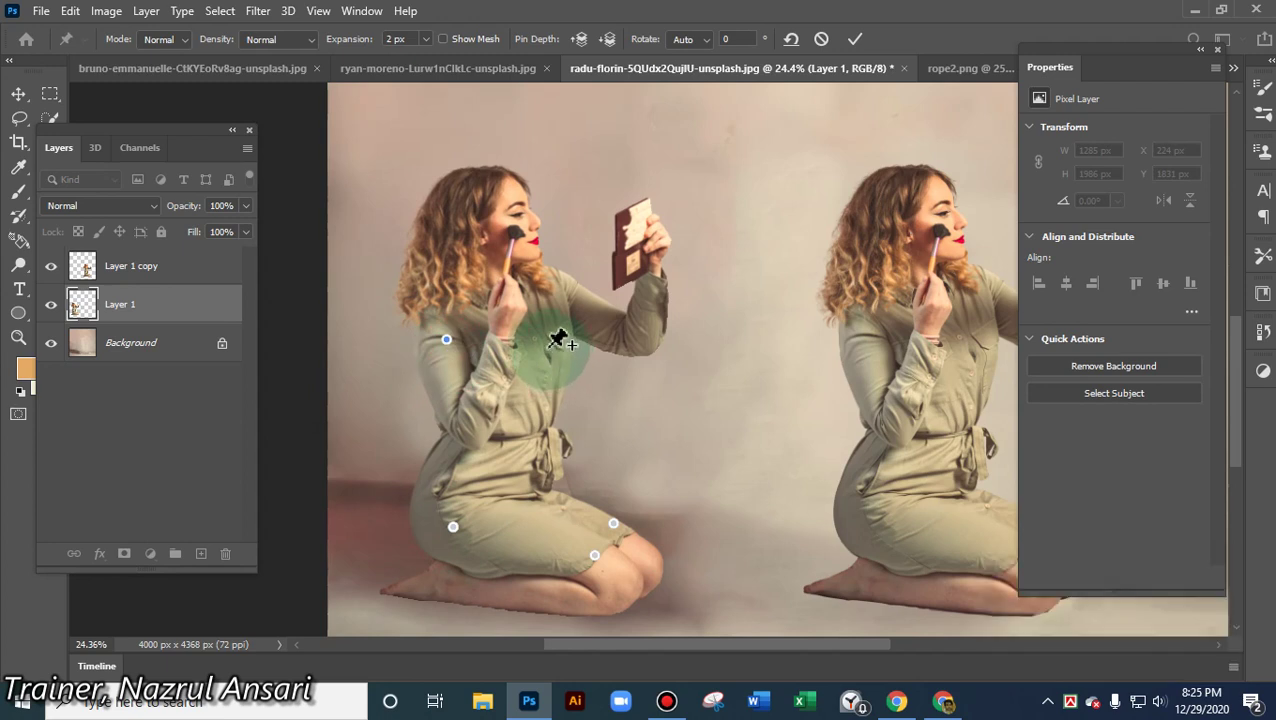
{"action": "left_click", "coordinate": [548, 347]}
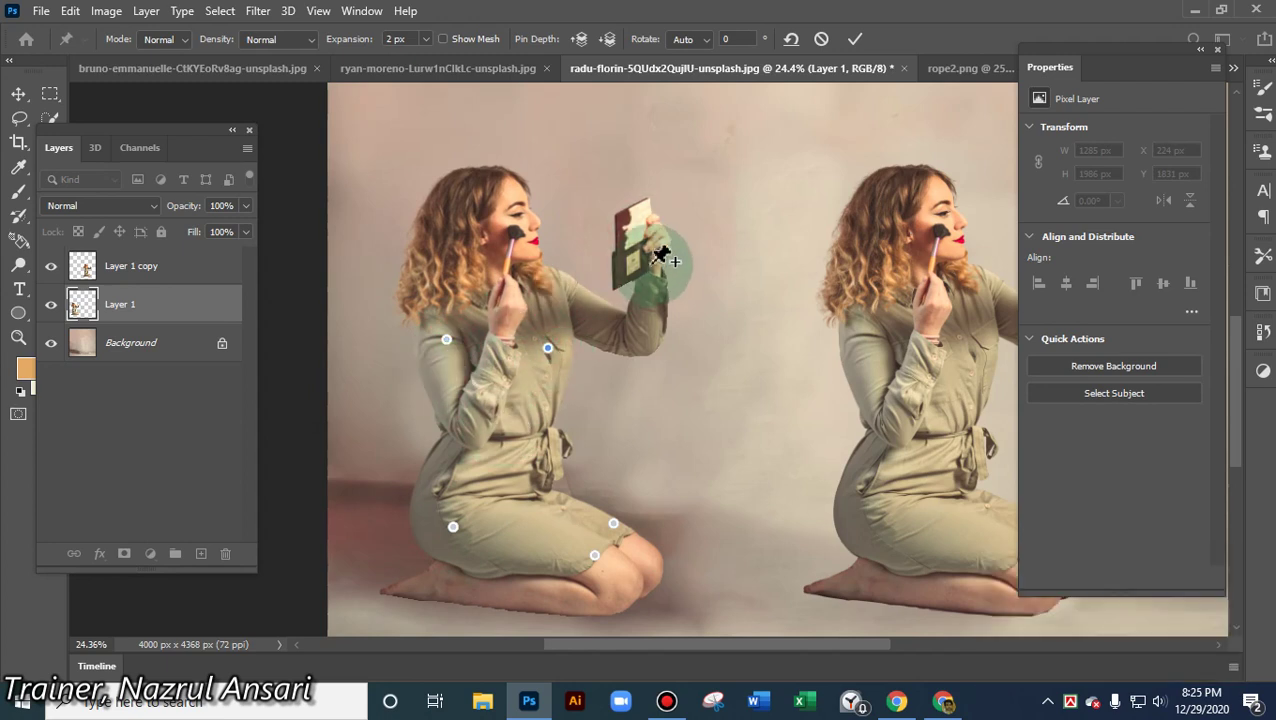
{"action": "left_click", "coordinate": [655, 281]}
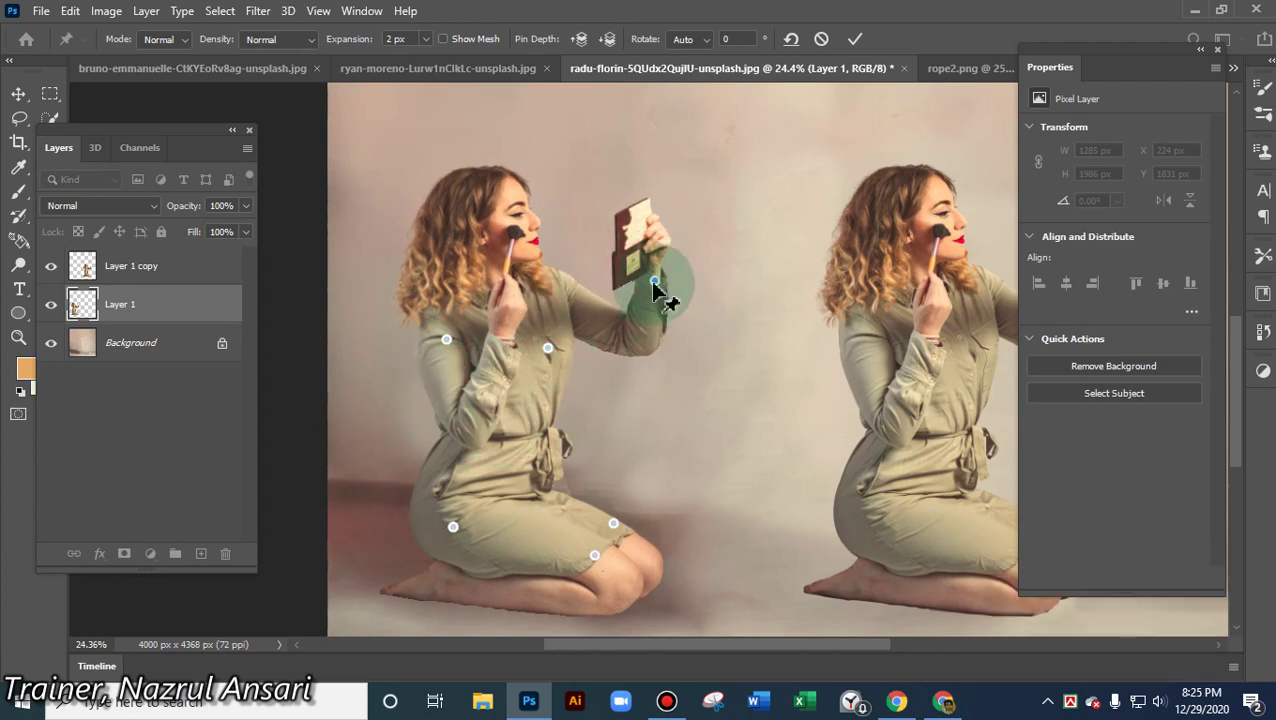
- Swing the forearm holding the compact towards her face, then pin her head and neck and tilt her head forward
{"action": "left_click_drag", "start_coordinate": [655, 281], "coordinate": [633, 283]}
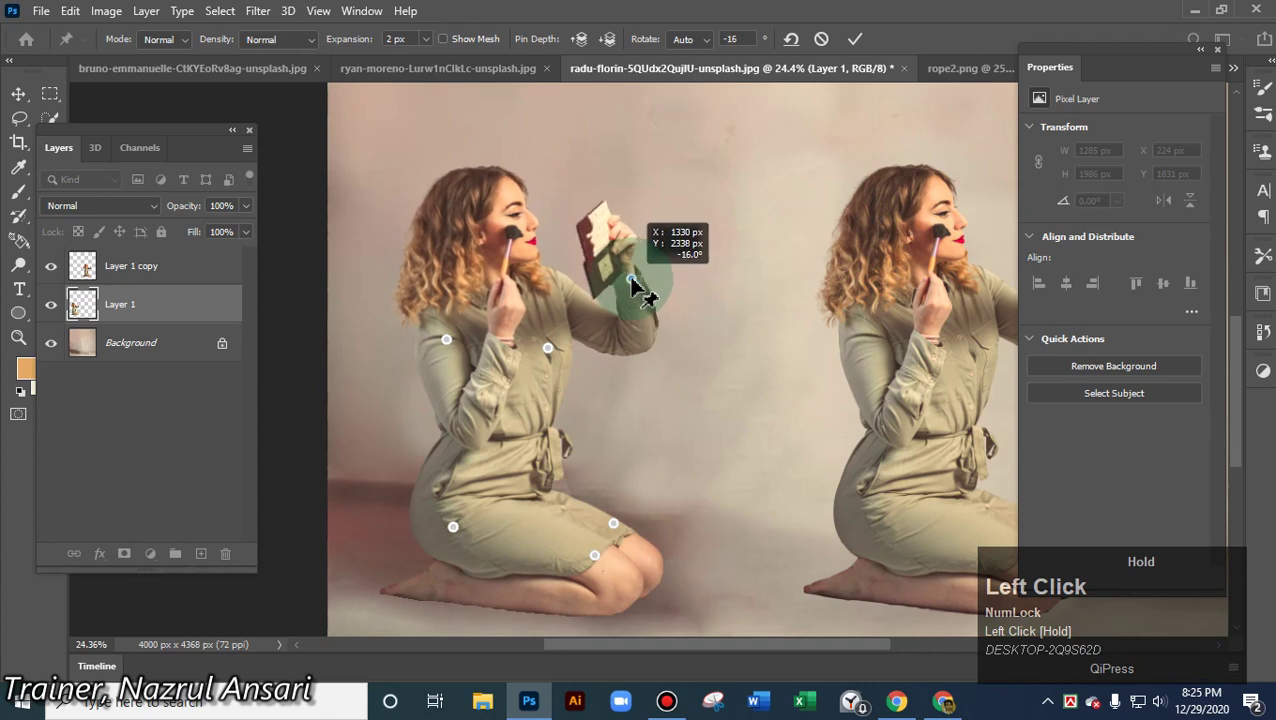
{"action": "left_click", "coordinate": [486, 208]}
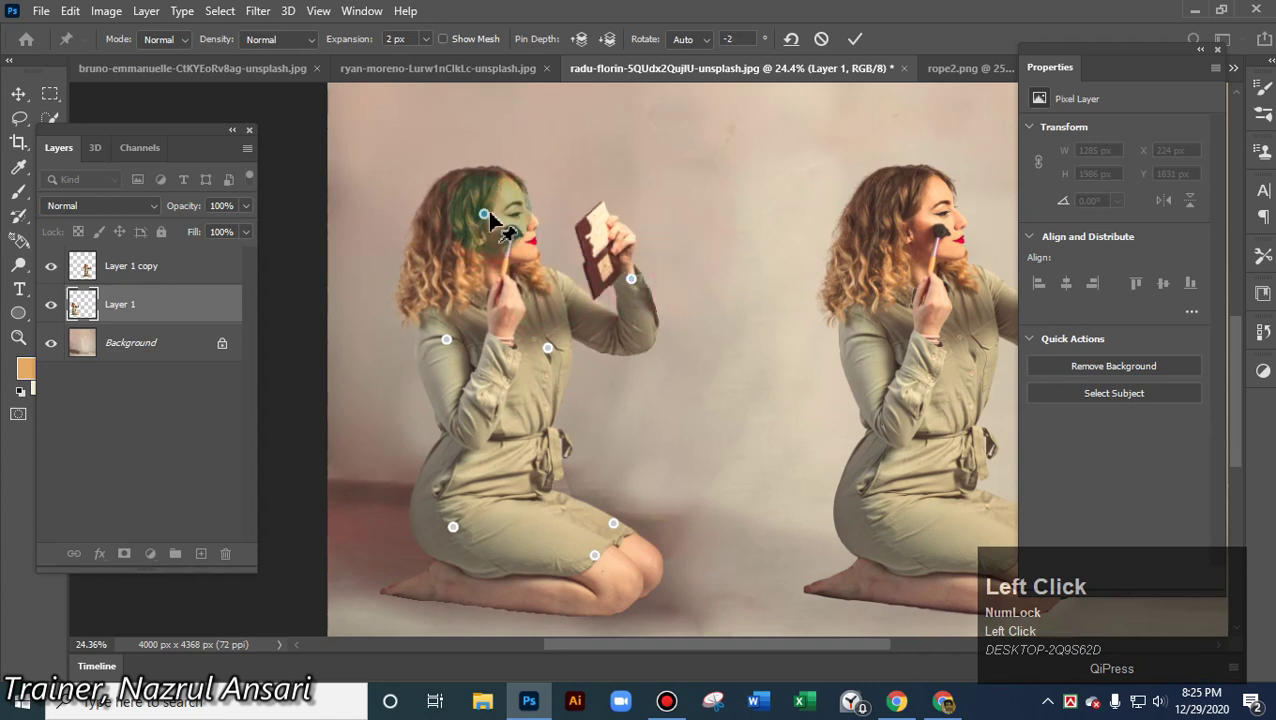
{"action": "left_click", "coordinate": [483, 215]}
{"action": "left_click_drag", "start_coordinate": [489, 214], "coordinate": [473, 278]}
{"action": "left_click", "coordinate": [473, 275]}
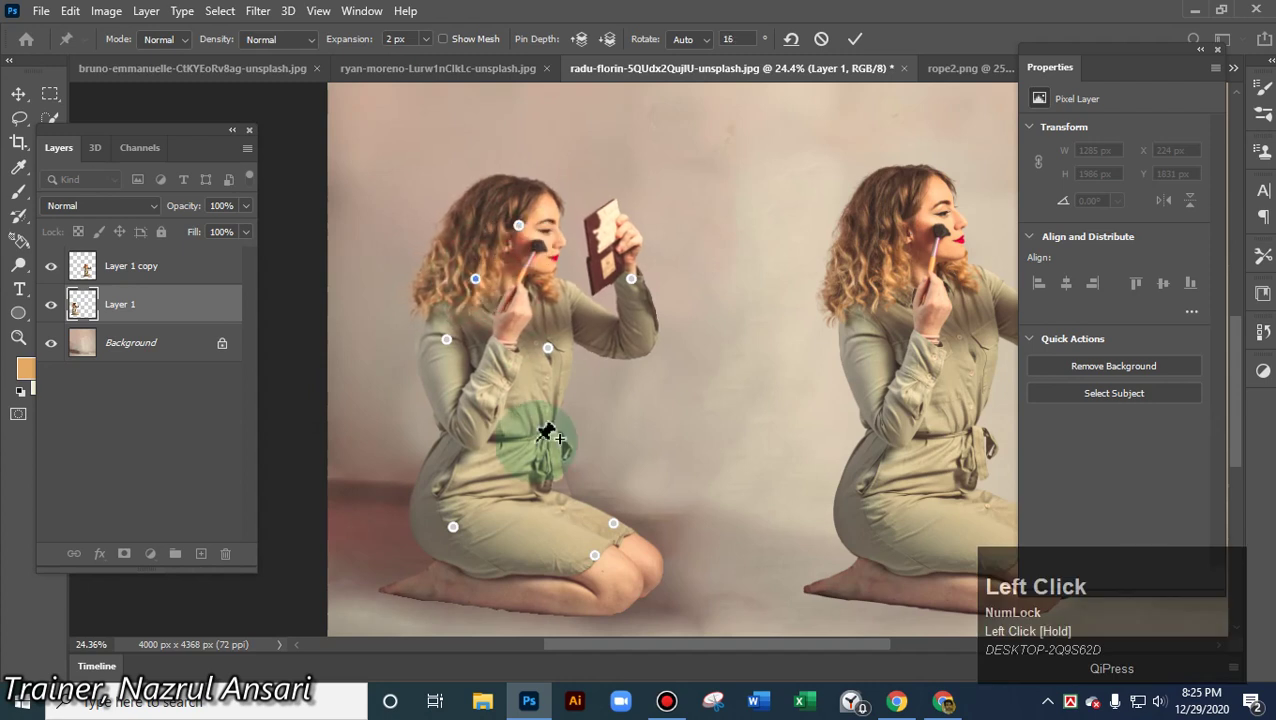
- Pull her hip inward, pin her waist, nudge the knee and chest pins slightly, and apply the warp
{"action": "left_click", "coordinate": [453, 528]}
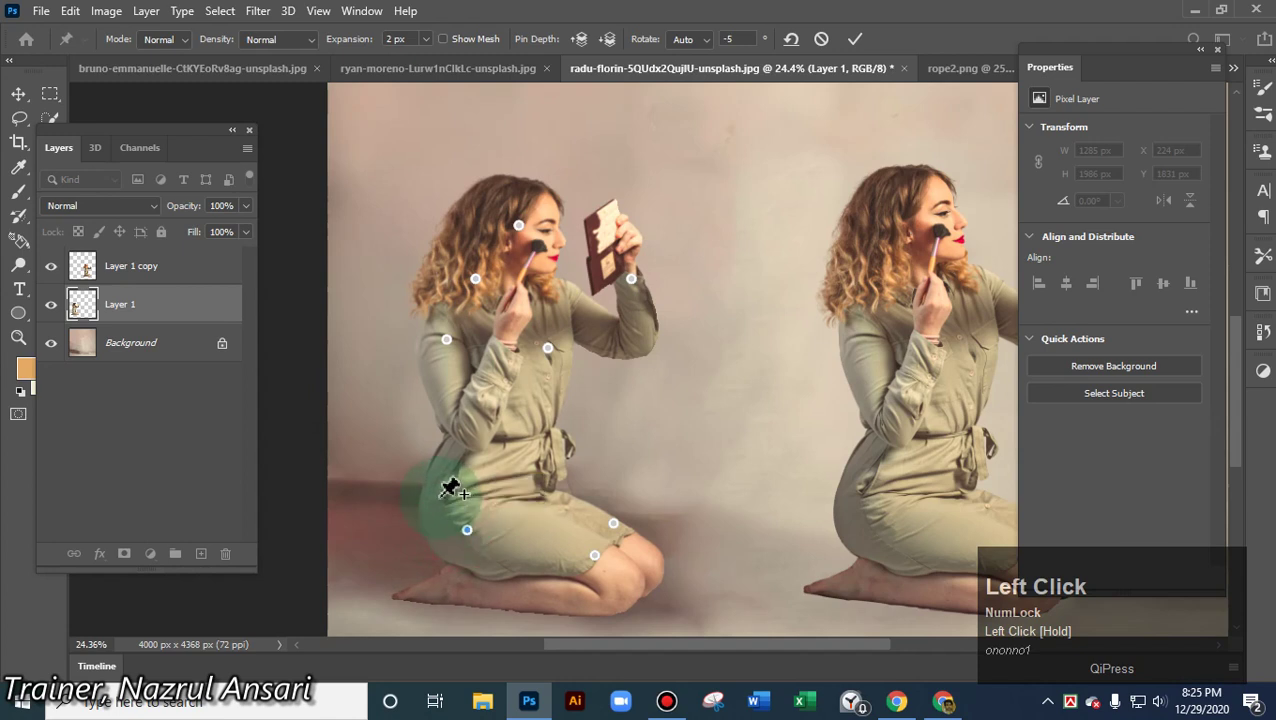
{"action": "mouse_move", "coordinate": [451, 488]}
{"action": "left_mouse_down"}
{"action": "mouse_move", "coordinate": [446, 468]}
{"action": "mouse_move", "coordinate": [438, 480]}
{"action": "mouse_move", "coordinate": [486, 540]}
{"action": "left_mouse_up"}
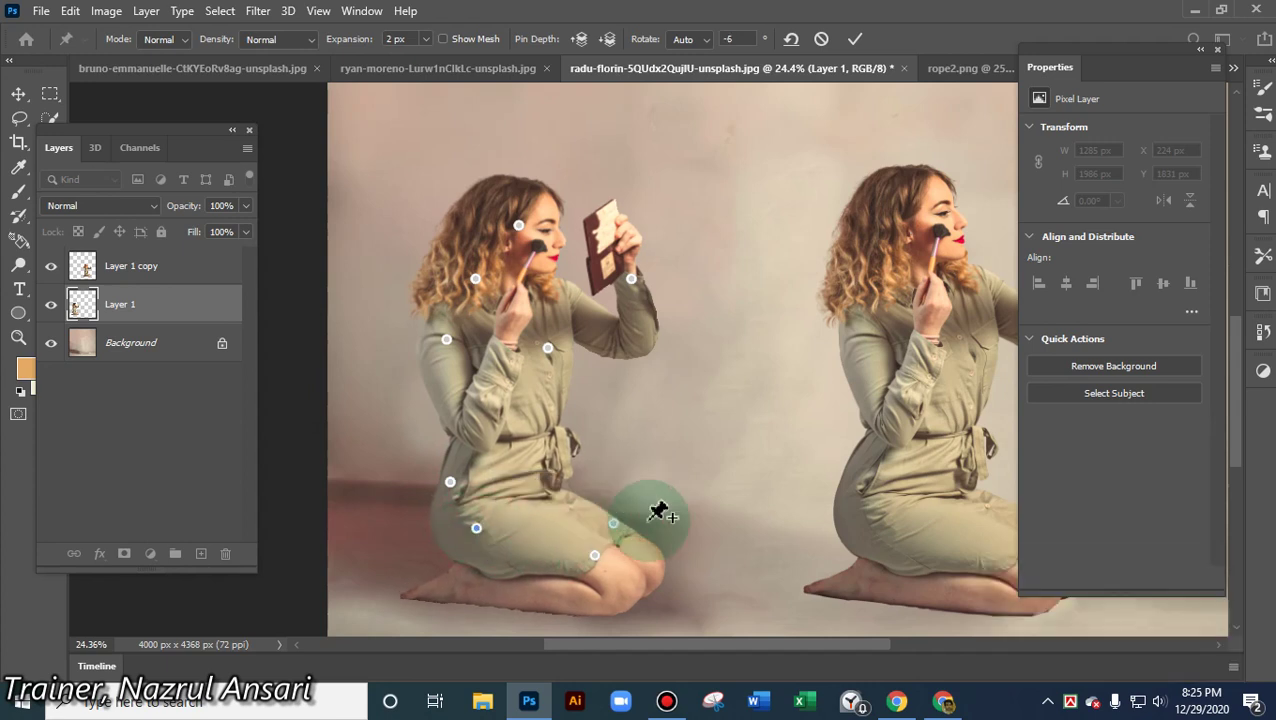
{"action": "left_click", "coordinate": [593, 557]}
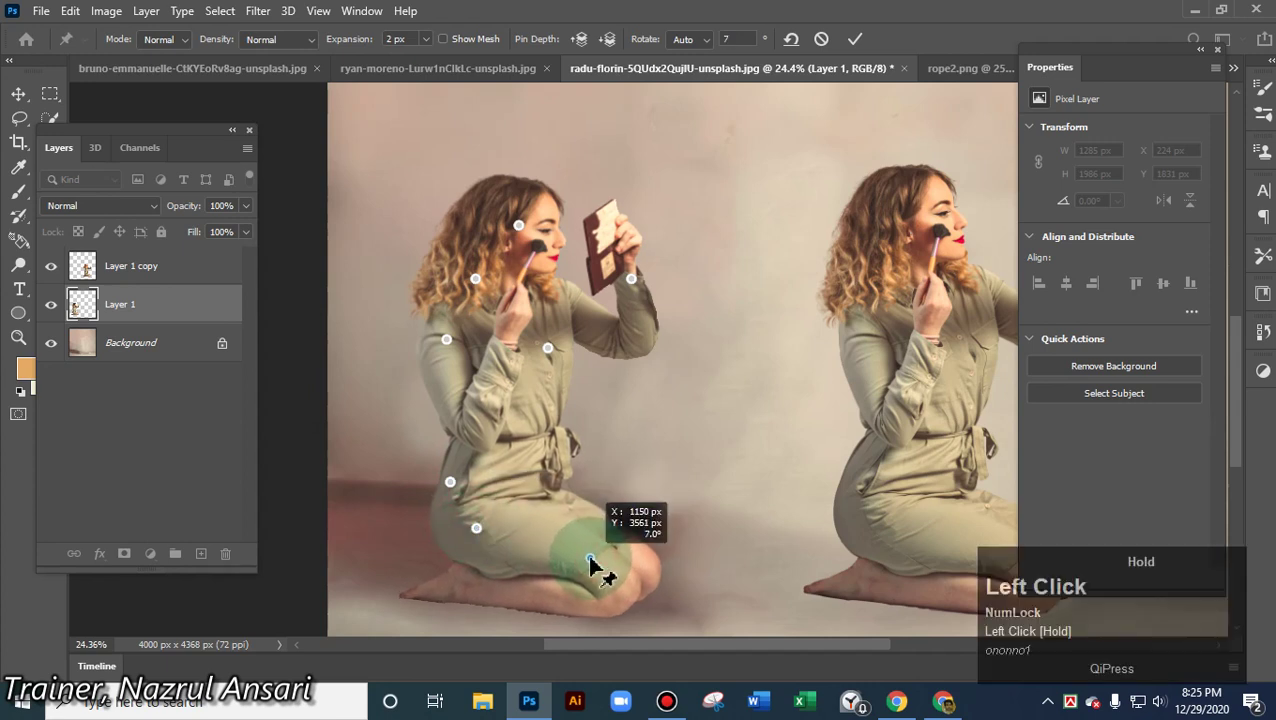
{"action": "left_click_drag", "start_coordinate": [590, 560], "coordinate": [590, 560]}
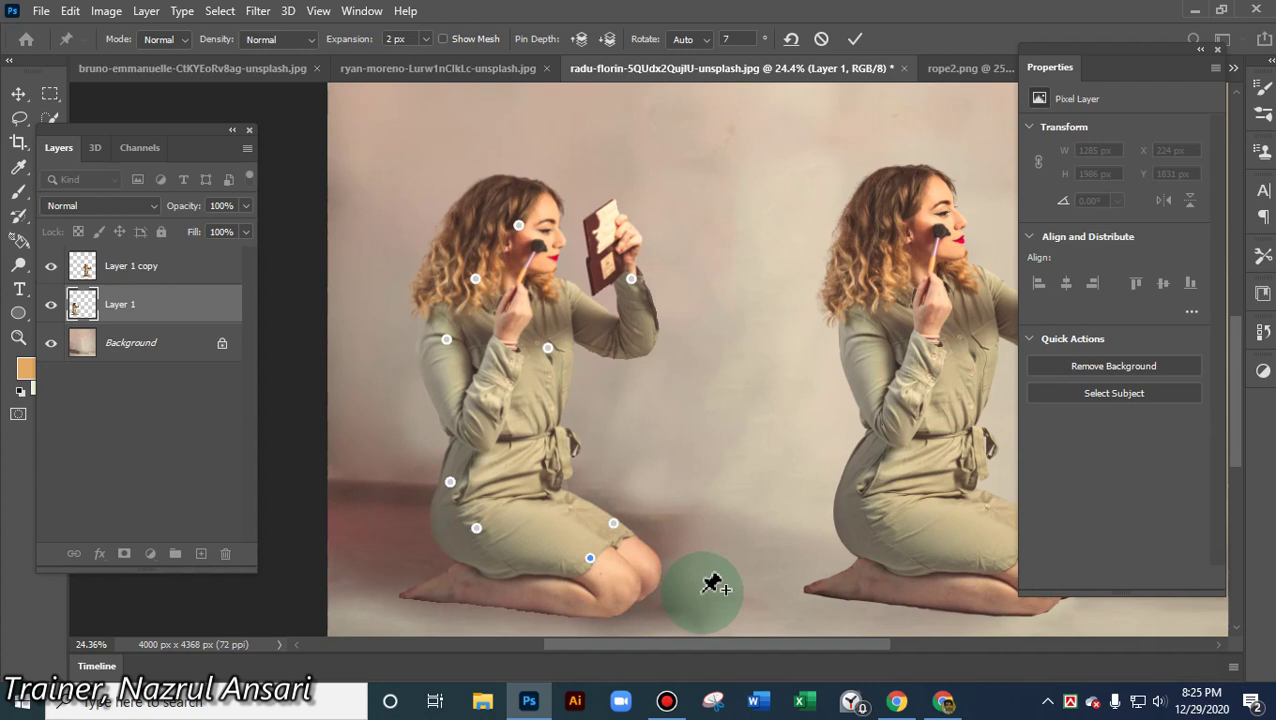
{"action": "left_click_drag", "start_coordinate": [550, 349], "coordinate": [547, 347]}
{"action": "left_click", "coordinate": [855, 40]}
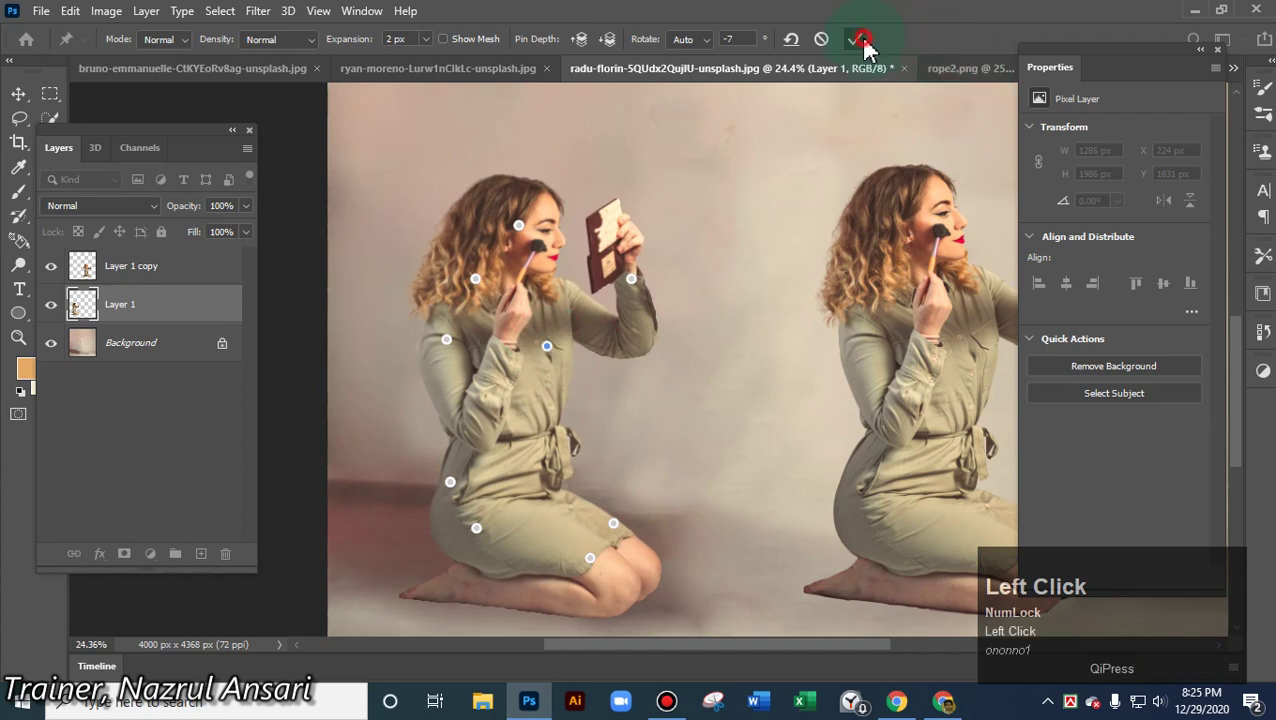
- Move the right-hand woman closer to the warped one, to X 1764 px, Y 1870 px
{"action": "left_click", "coordinate": [763, 279]}
{"action": "left_click_drag", "start_coordinate": [917, 357], "coordinate": [860, 350]}
{"action": "scroll", "coordinate": [817, 347], "scroll_direction": "down", "scroll_amount": 2}
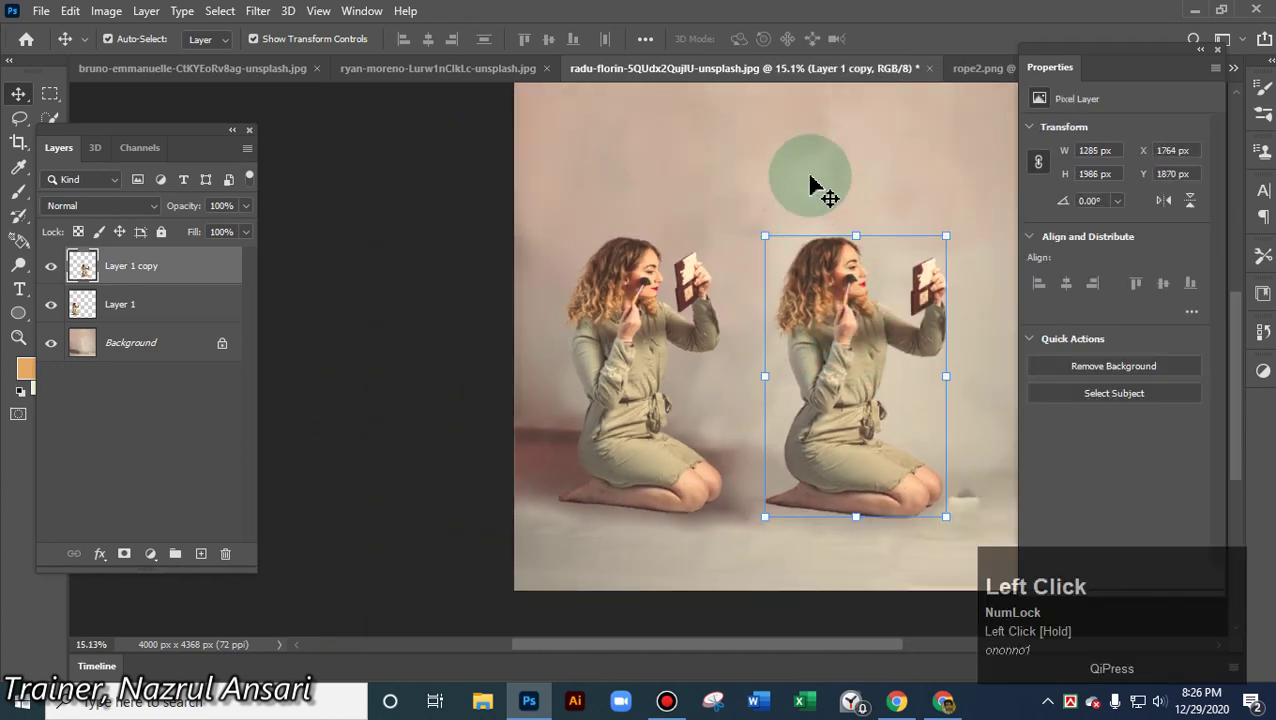
- Select both women's layers and copy them into the bruno-emmanuelle document with the ropes and bows
{"action": "left_click_drag", "start_coordinate": [558, 178], "coordinate": [884, 496]}
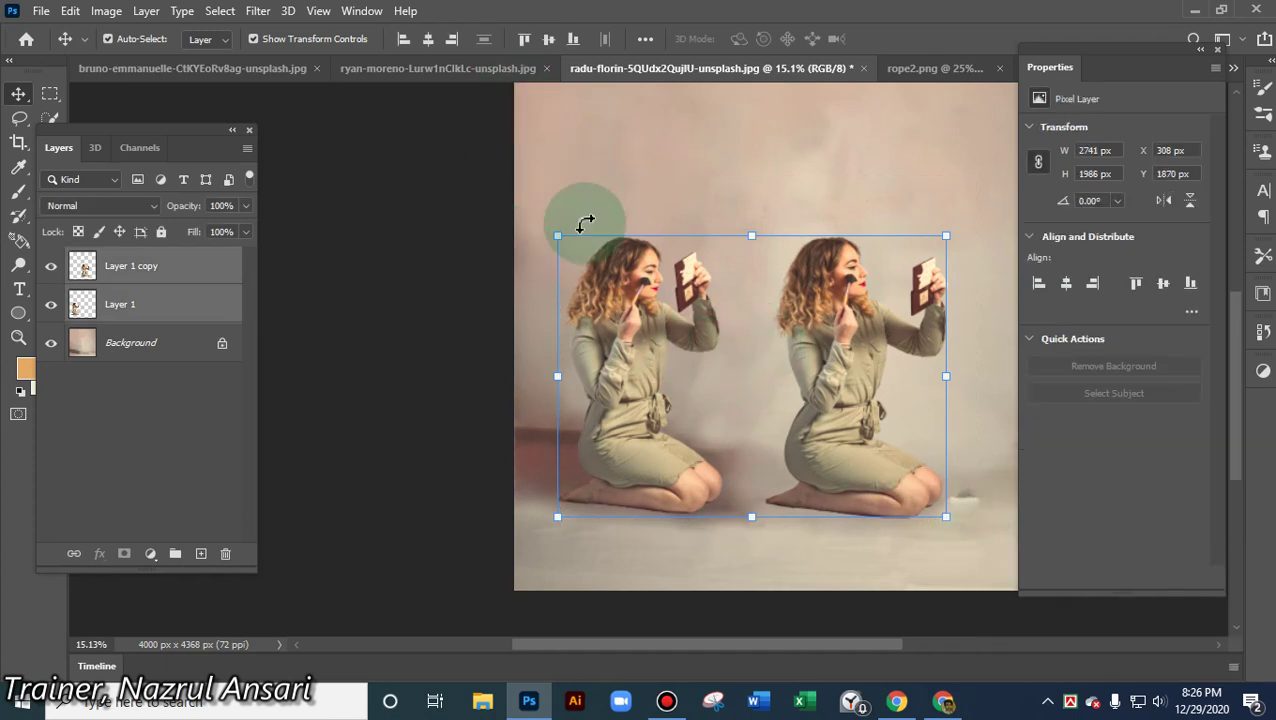
{"action": "left_click_drag", "start_coordinate": [600, 275], "coordinate": [433, 77]}
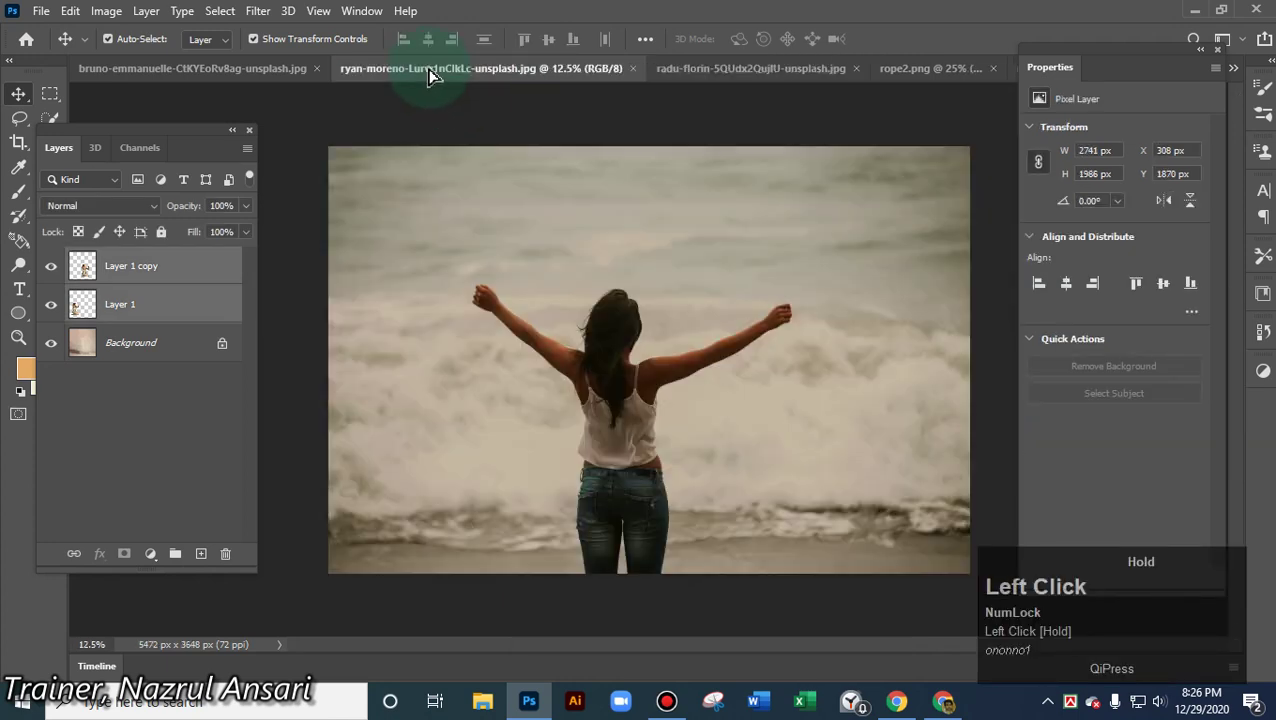
{"action": "left_click_drag", "start_coordinate": [228, 64], "coordinate": [228, 64]}
{"action": "left_click_drag", "start_coordinate": [420, 145], "coordinate": [745, 440]}
- Scale both women together to 48.18% and place them near the photo's lower-right edge at X 1267 px, Y 2501 px
{"action": "mouse_move", "coordinate": [955, 272]}
{"action": "left_mouse_down"}
{"action": "mouse_move", "coordinate": [726, 378]}
{"action": "mouse_move", "coordinate": [729, 441]}
{"action": "left_mouse_up"}
{"action": "left_click_drag", "start_coordinate": [682, 520], "coordinate": [810, 560]}
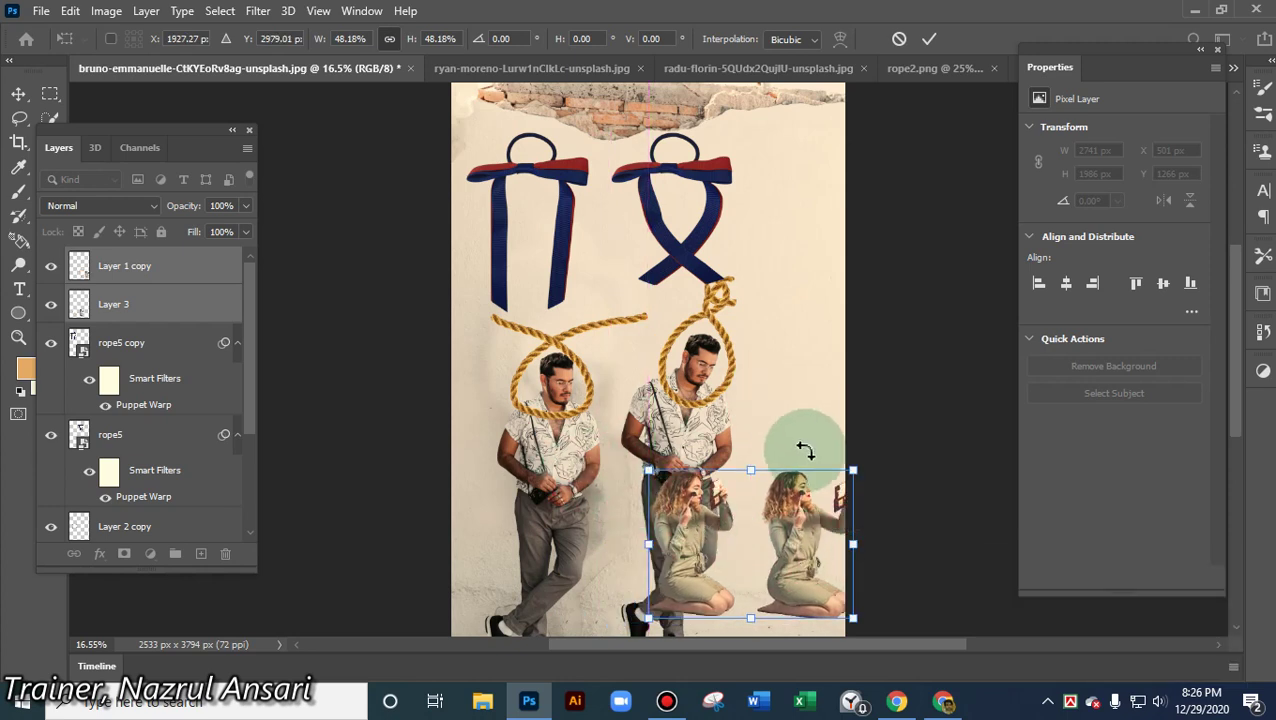
{"action": "left_click", "coordinate": [705, 220]}
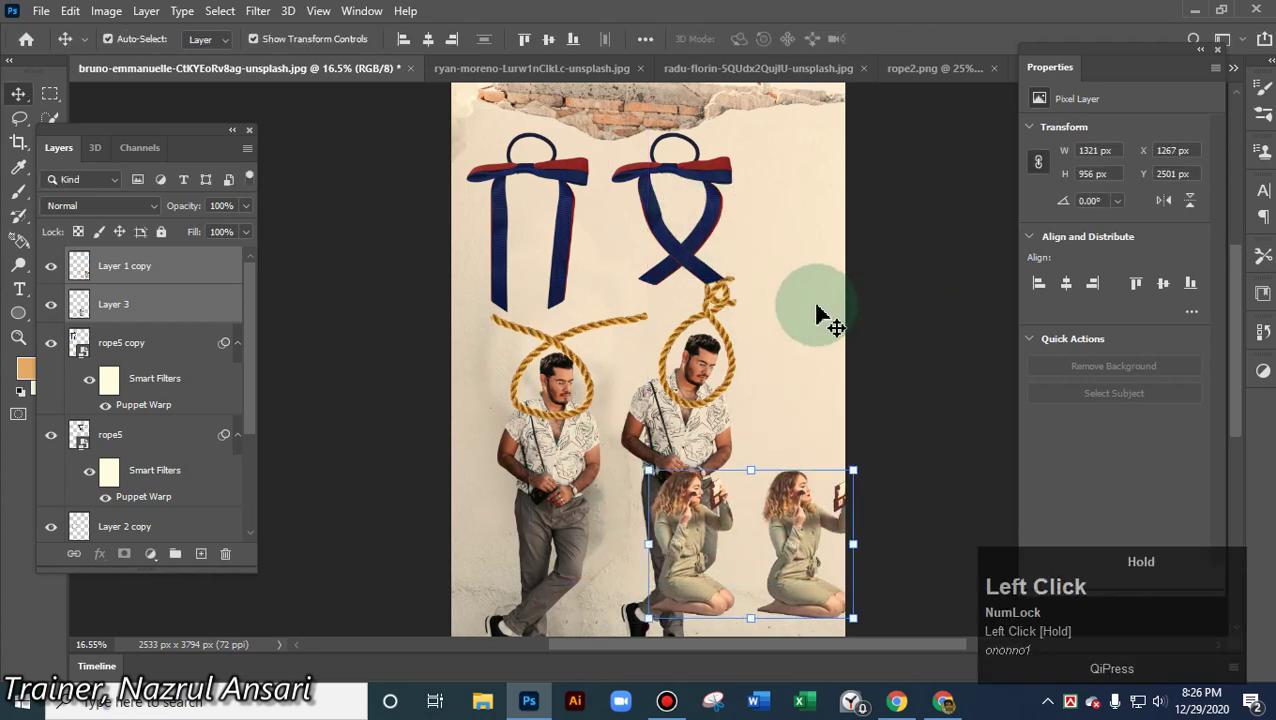
{"action": "left_click", "coordinate": [906, 395]}
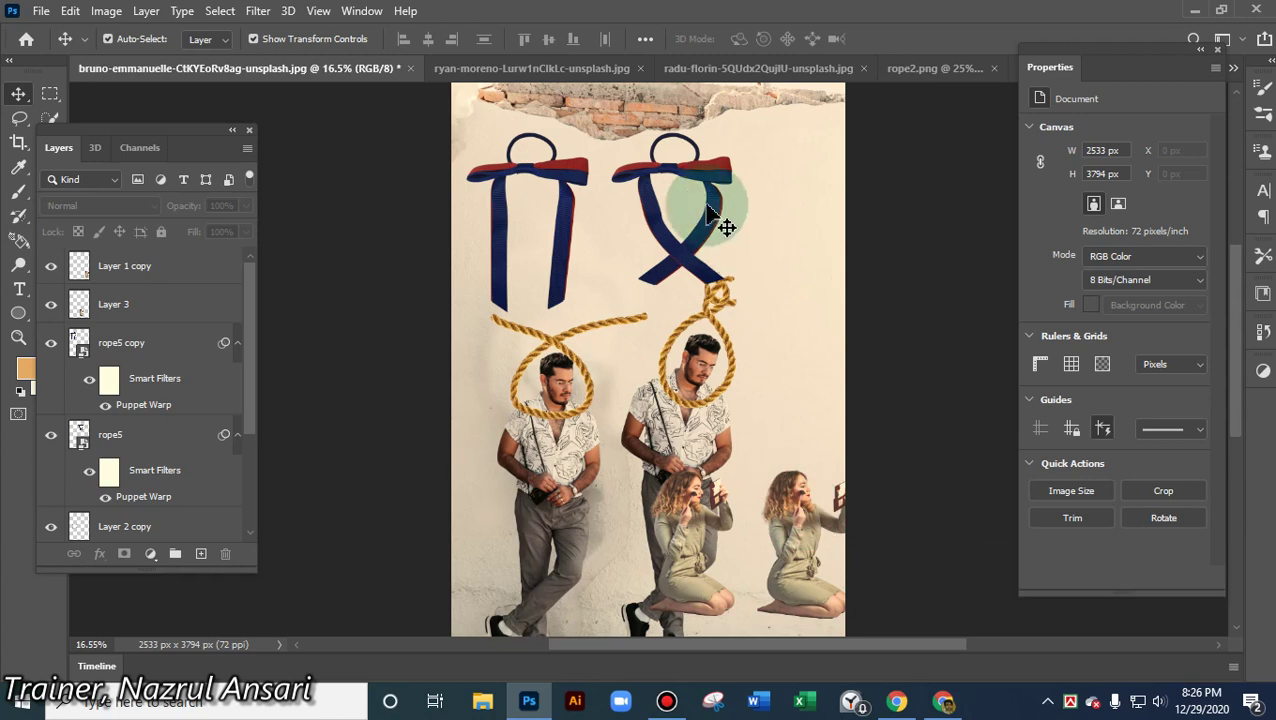
- Move the crossed ribbon bow to X 1755 px and the straight-tailed bow to X 0 px, both at Y 264 px
{"action": "left_click_drag", "start_coordinate": [707, 217], "coordinate": [662, 210]}
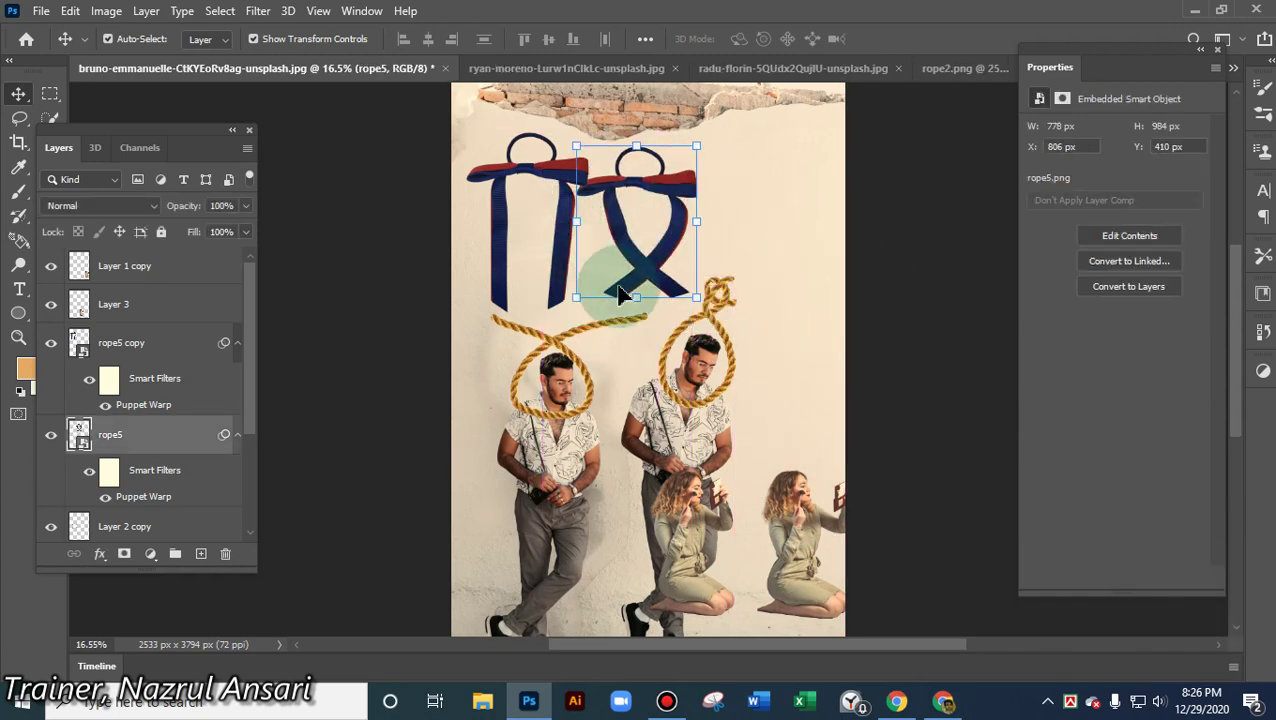
{"action": "left_click", "coordinate": [790, 352]}
{"action": "scroll", "coordinate": [785, 388], "scroll_direction": "up", "scroll_amount": 2}
{"action": "scroll", "coordinate": [785, 388], "scroll_direction": "up", "scroll_amount": 1}
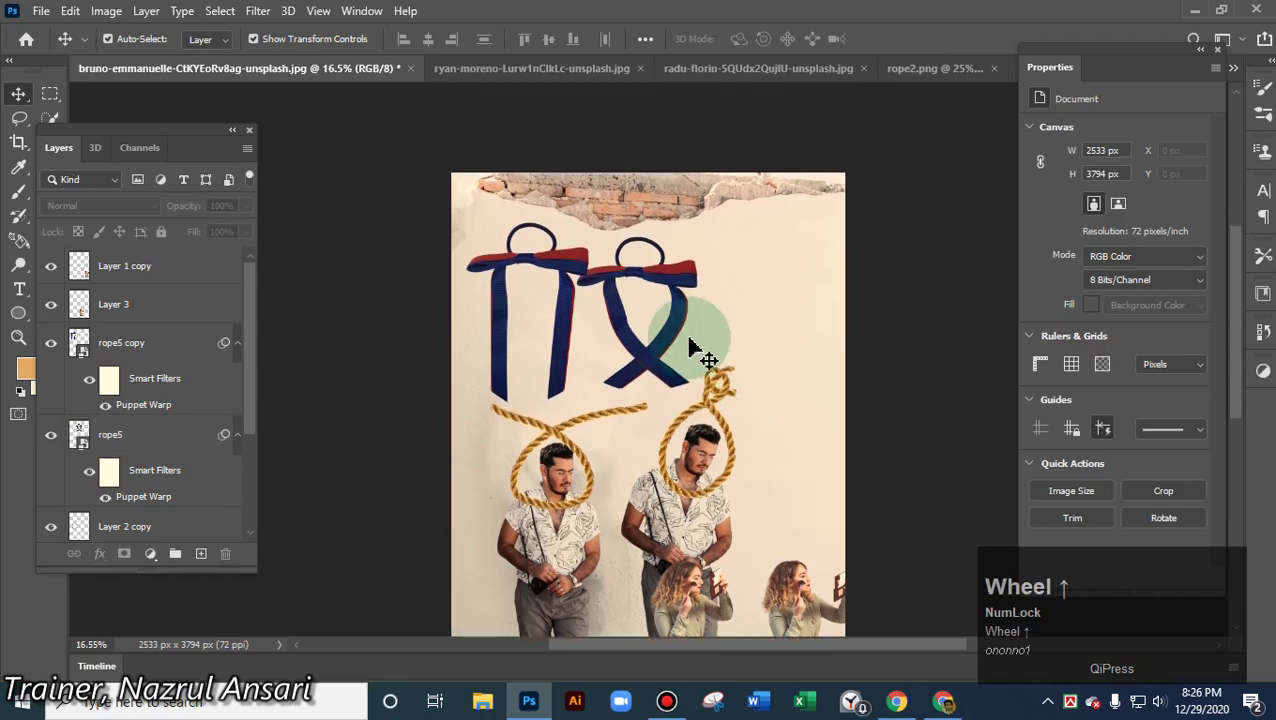
{"action": "left_click_drag", "start_coordinate": [688, 340], "coordinate": [812, 296]}
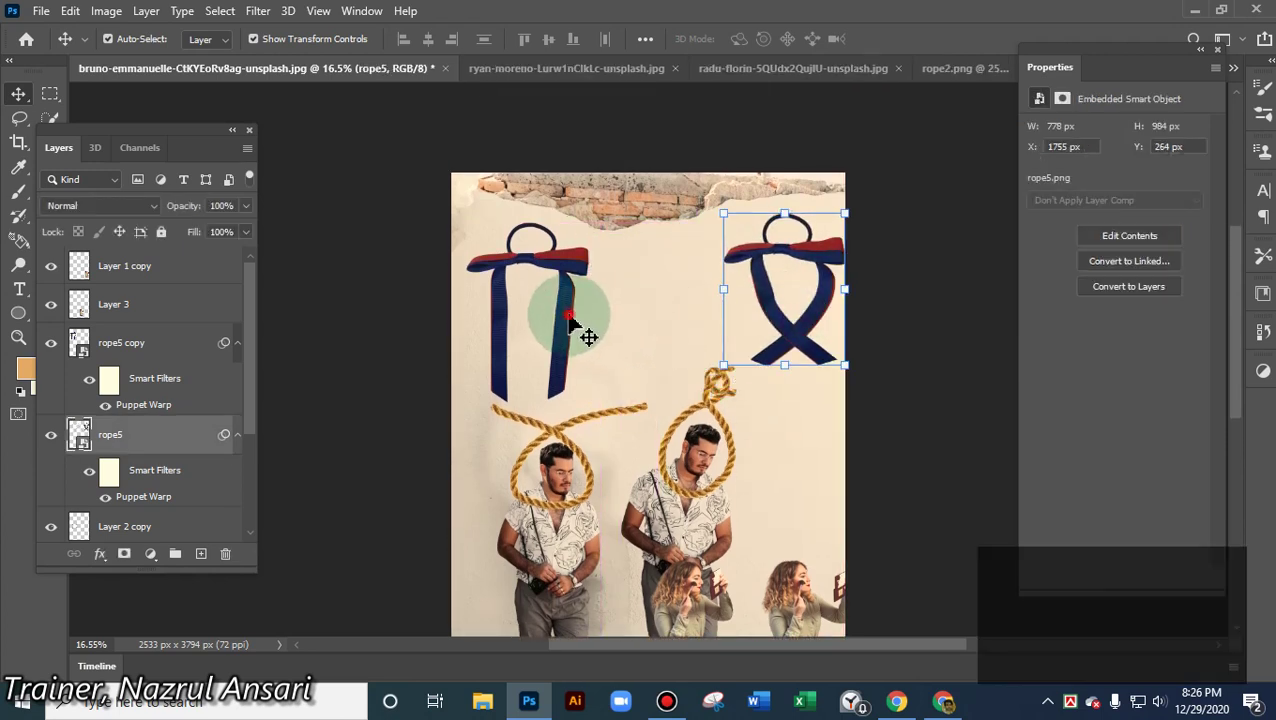
{"action": "left_click_drag", "start_coordinate": [568, 316], "coordinate": [552, 306]}
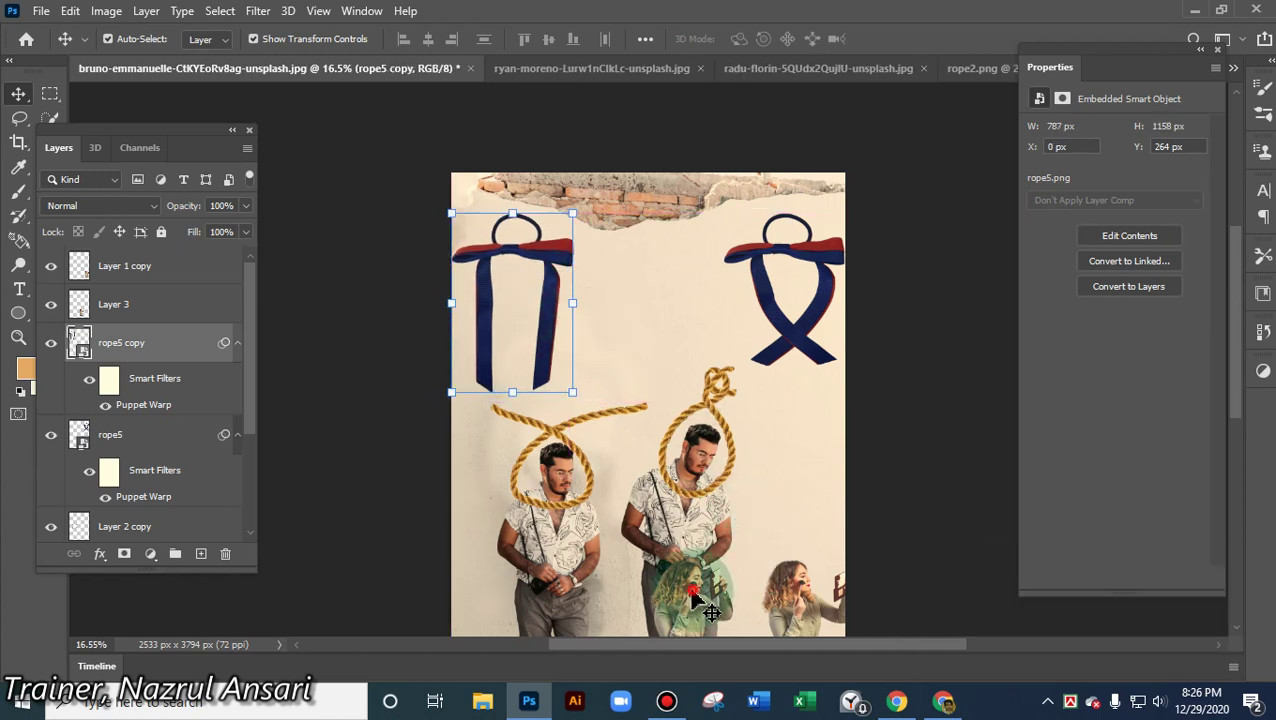
- Move both women up between the bows, and the straight-tailed bow beside the men at X 1755 px, Y 1481 px
{"action": "left_click_drag", "start_coordinate": [710, 610], "coordinate": [610, 290]}
{"action": "left_click_drag", "start_coordinate": [845, 553], "coordinate": [688, 250]}
{"action": "left_click_drag", "start_coordinate": [812, 407], "coordinate": [910, 445]}
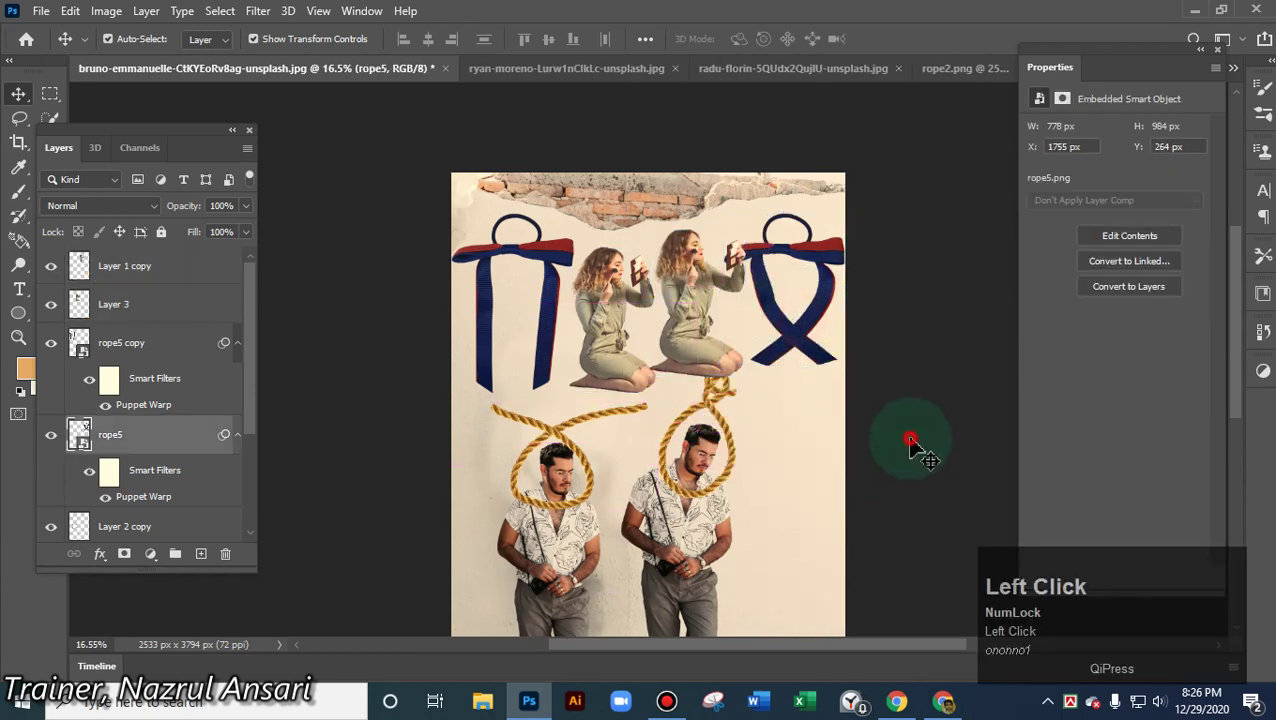
{"action": "left_click_drag", "start_coordinate": [561, 273], "coordinate": [833, 462]}
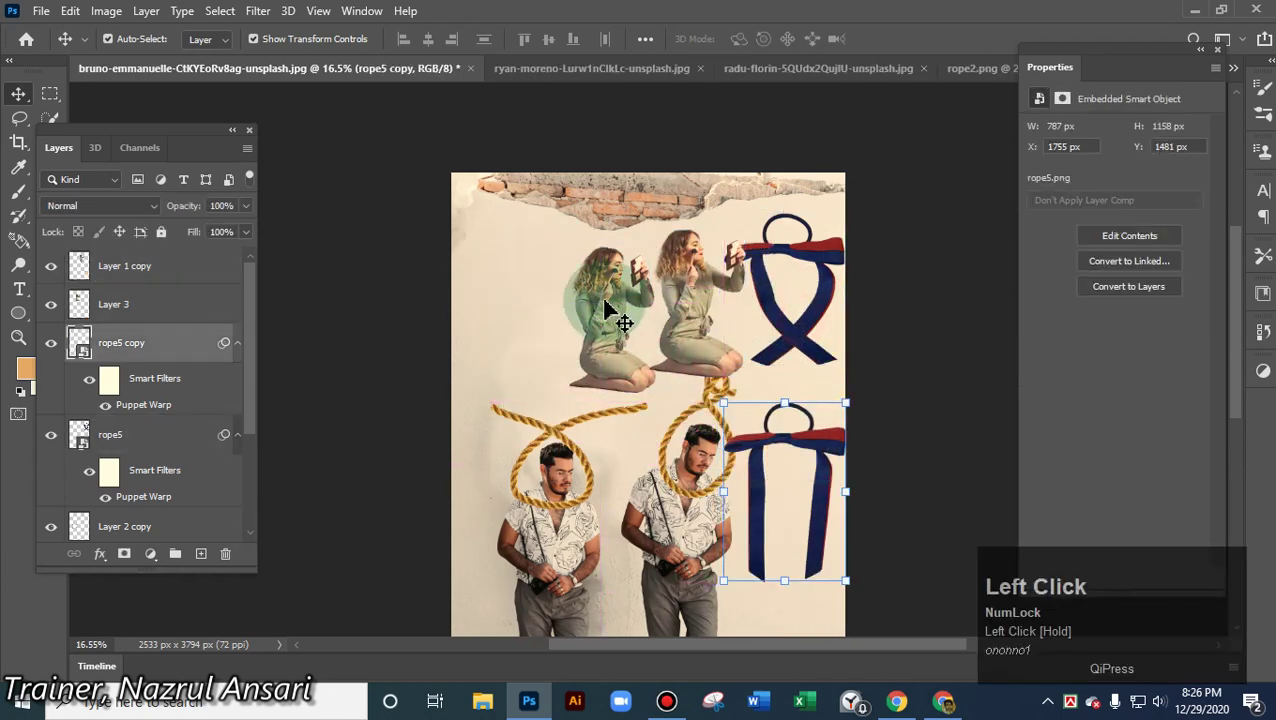
- Move both women to the photo's upper-left corner and the crossed bow beside them at X 1195 px, Y 143 px
{"action": "left_click_drag", "start_coordinate": [606, 311], "coordinate": [492, 250]}
{"action": "left_click_drag", "start_coordinate": [706, 319], "coordinate": [606, 243]}
{"action": "left_click_drag", "start_coordinate": [796, 341], "coordinate": [708, 318]}
- Scale the crossed bow to 23.13% near the photo's upper-right corner, and move the straight-tailed bow between it and the women
{"action": "left_click", "coordinate": [762, 194]}
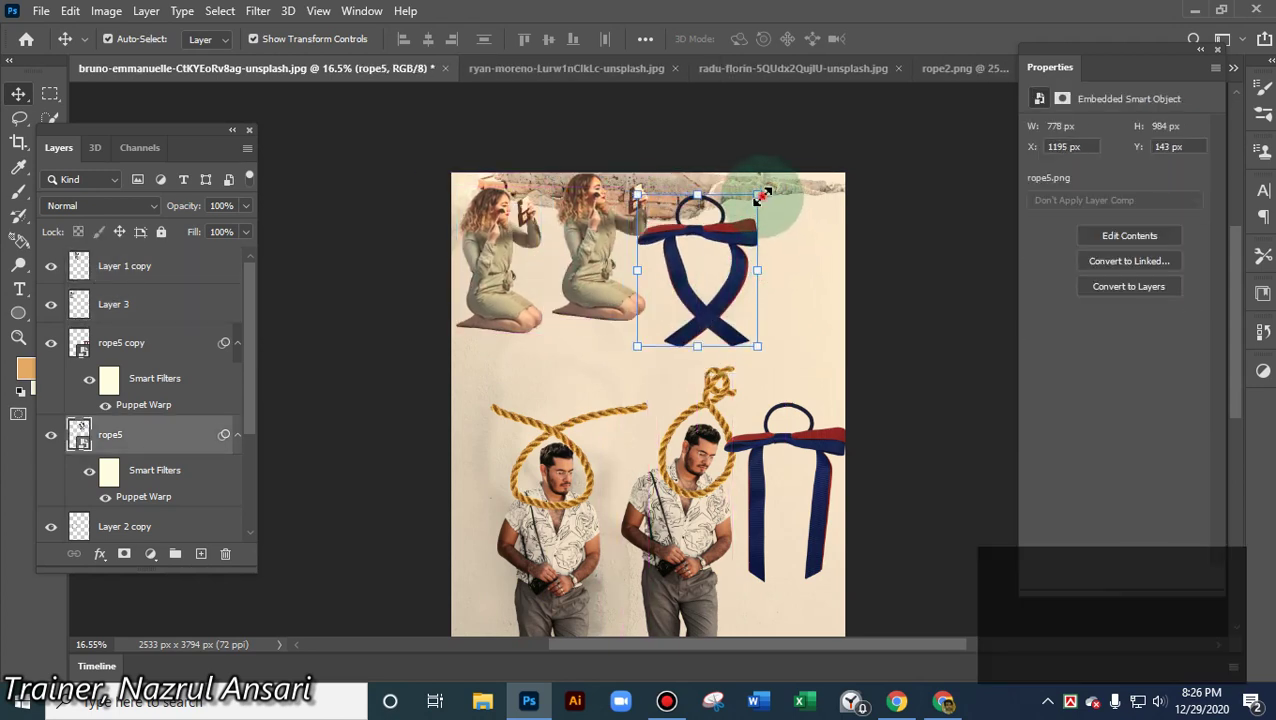
{"action": "left_click", "coordinate": [657, 284]}
{"action": "left_click_drag", "start_coordinate": [749, 245], "coordinate": [808, 230]}
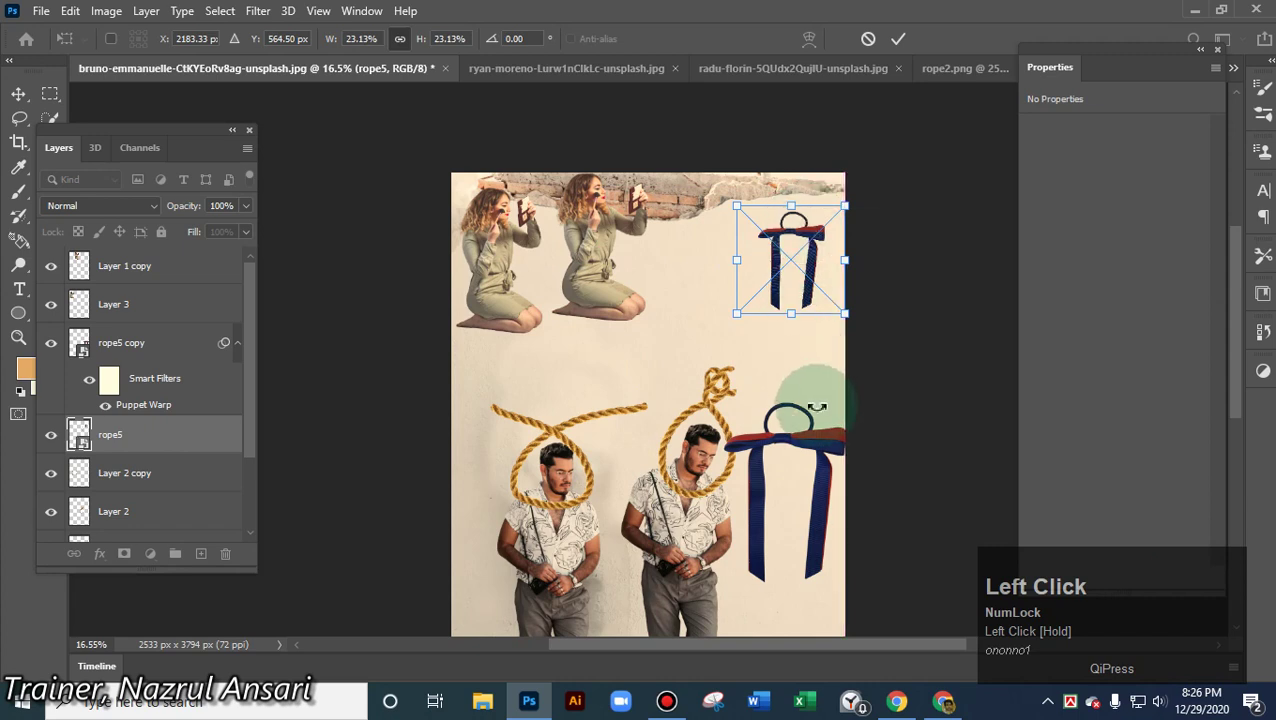
{"action": "left_click", "coordinate": [560, 568]}
{"action": "left_click_drag", "start_coordinate": [795, 558], "coordinate": [735, 267]}
- Scale the crossed bow to 39.99% and place it beside the straight-tailed bow at X 1808 px, Y 315 px
{"action": "left_click", "coordinate": [815, 292]}
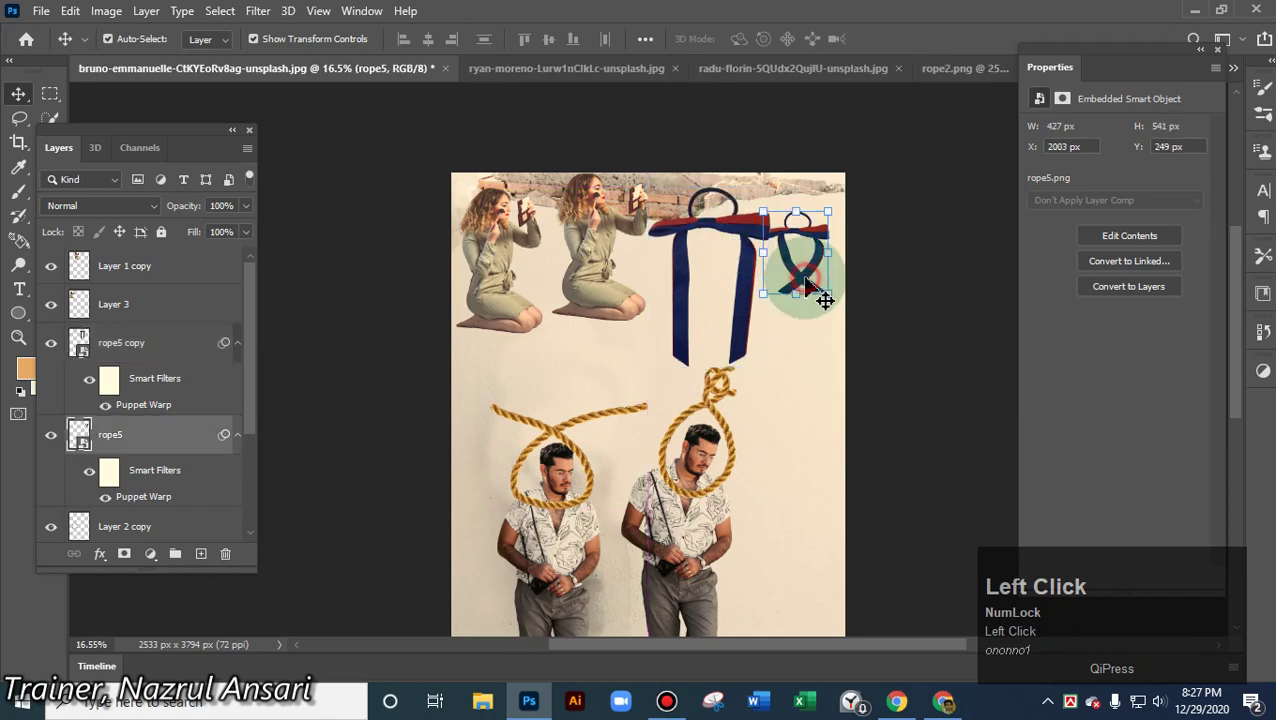
{"action": "left_click_drag", "start_coordinate": [840, 303], "coordinate": [865, 353]}
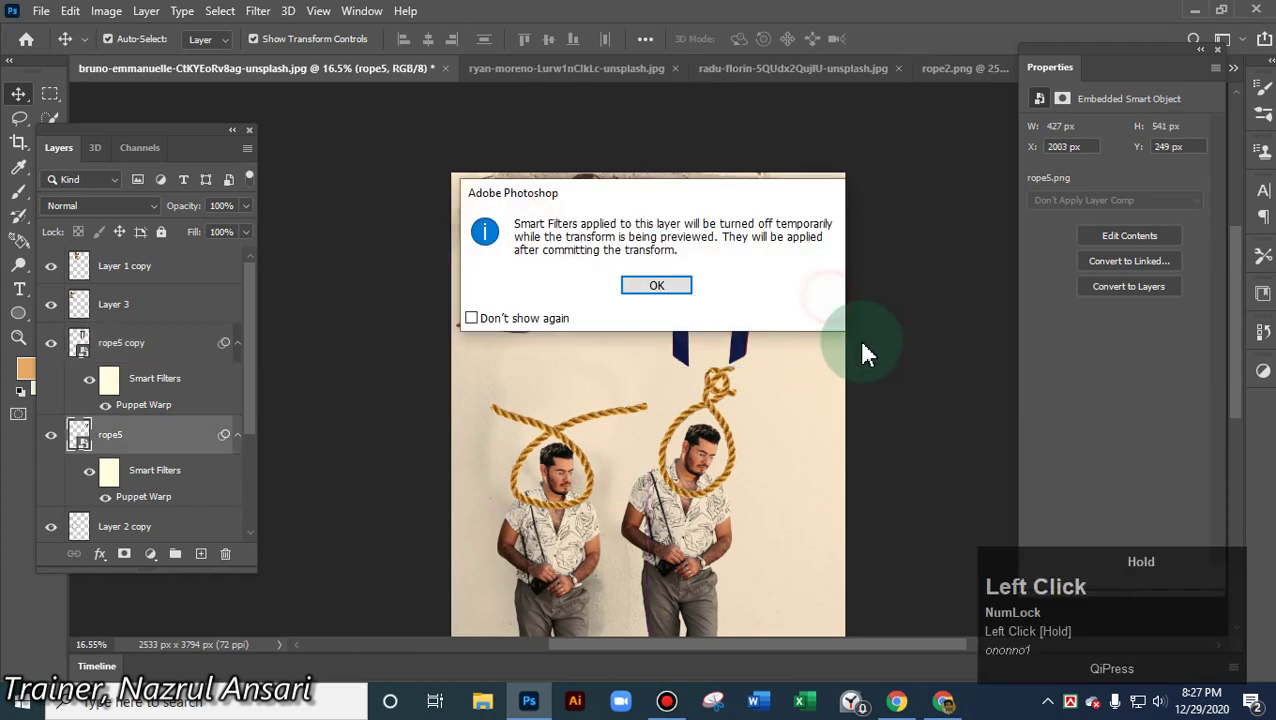
{"action": "left_click", "coordinate": [656, 286]}
{"action": "left_click_drag", "start_coordinate": [817, 313], "coordinate": [925, 420]}
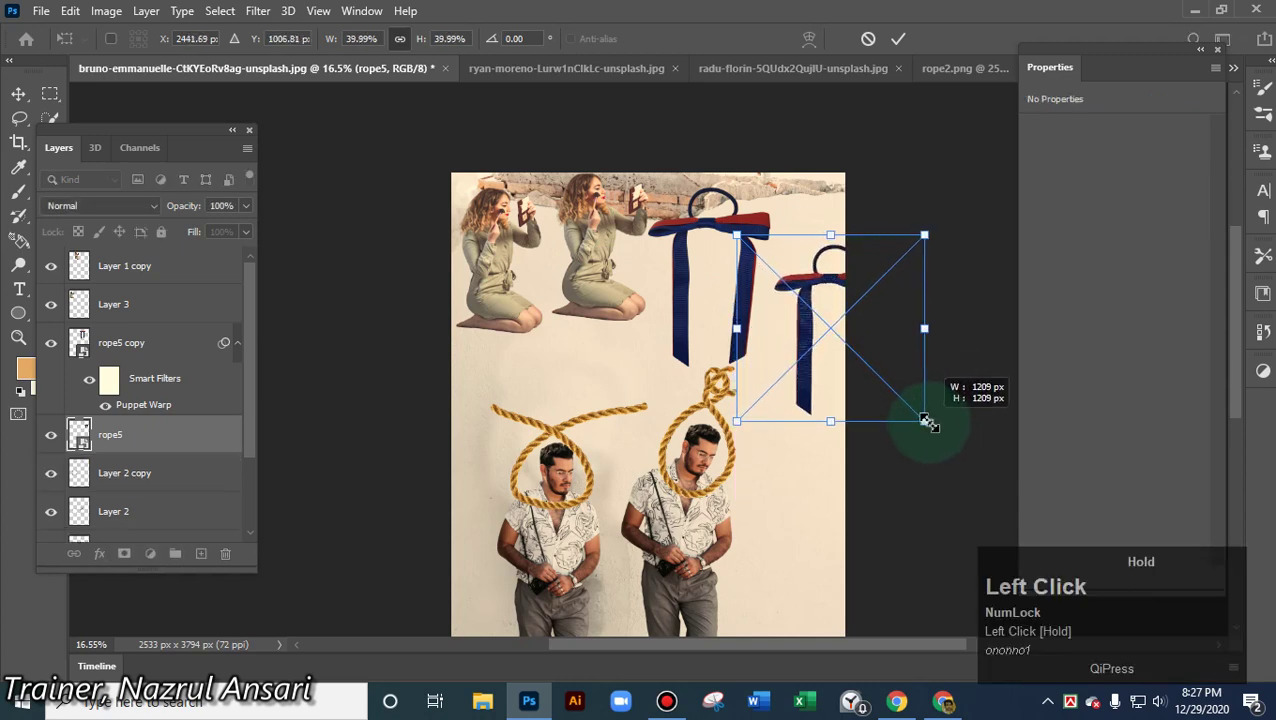
{"action": "left_click", "coordinate": [898, 38]}
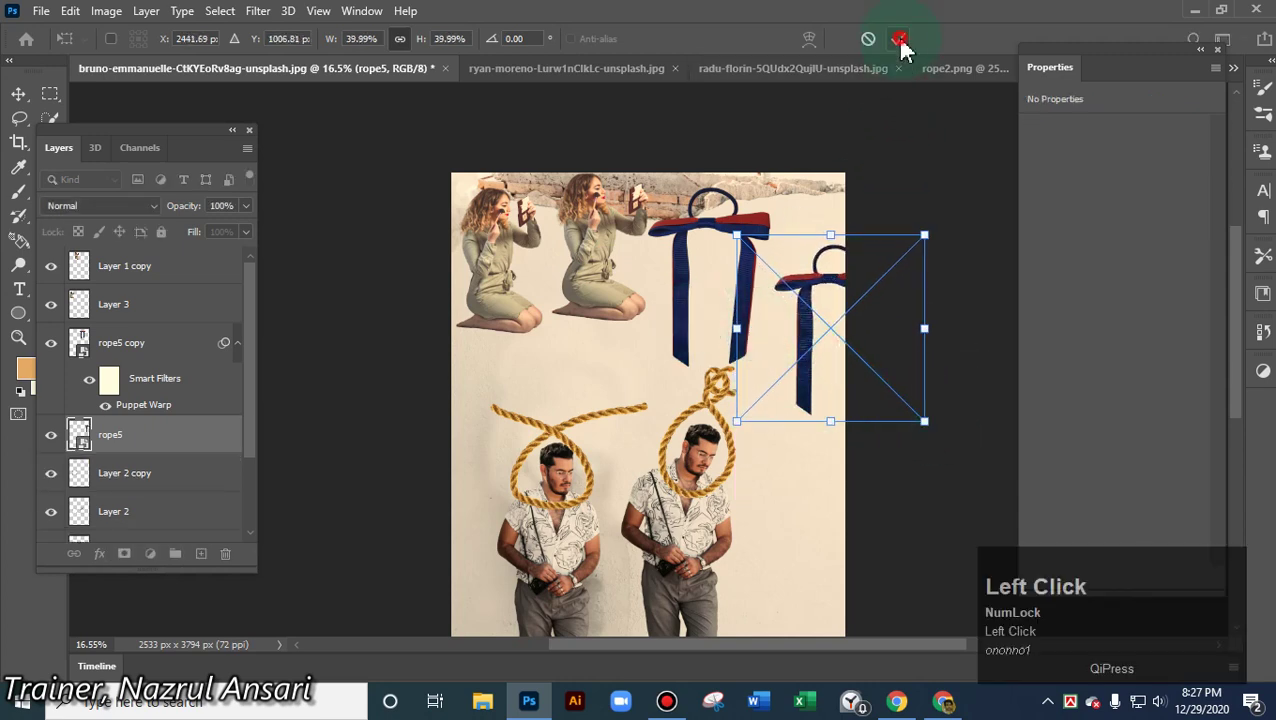
{"action": "left_click_drag", "start_coordinate": [757, 308], "coordinate": [686, 315]}
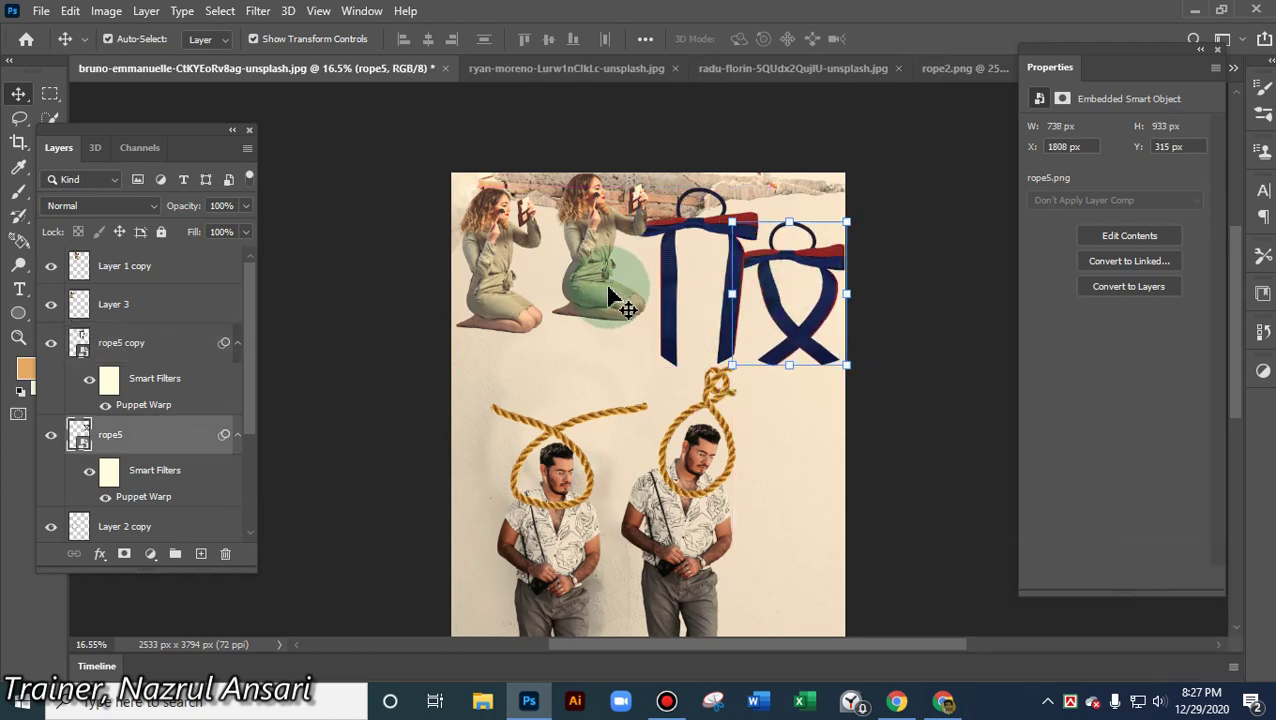
- Move the second woman to X 511 px, Y 525 px, the straight-tailed bow to X 1021 px, Y 0 px, and the crossed bow to X 1711 px
{"action": "left_click_drag", "start_coordinate": [613, 298], "coordinate": [595, 375]}
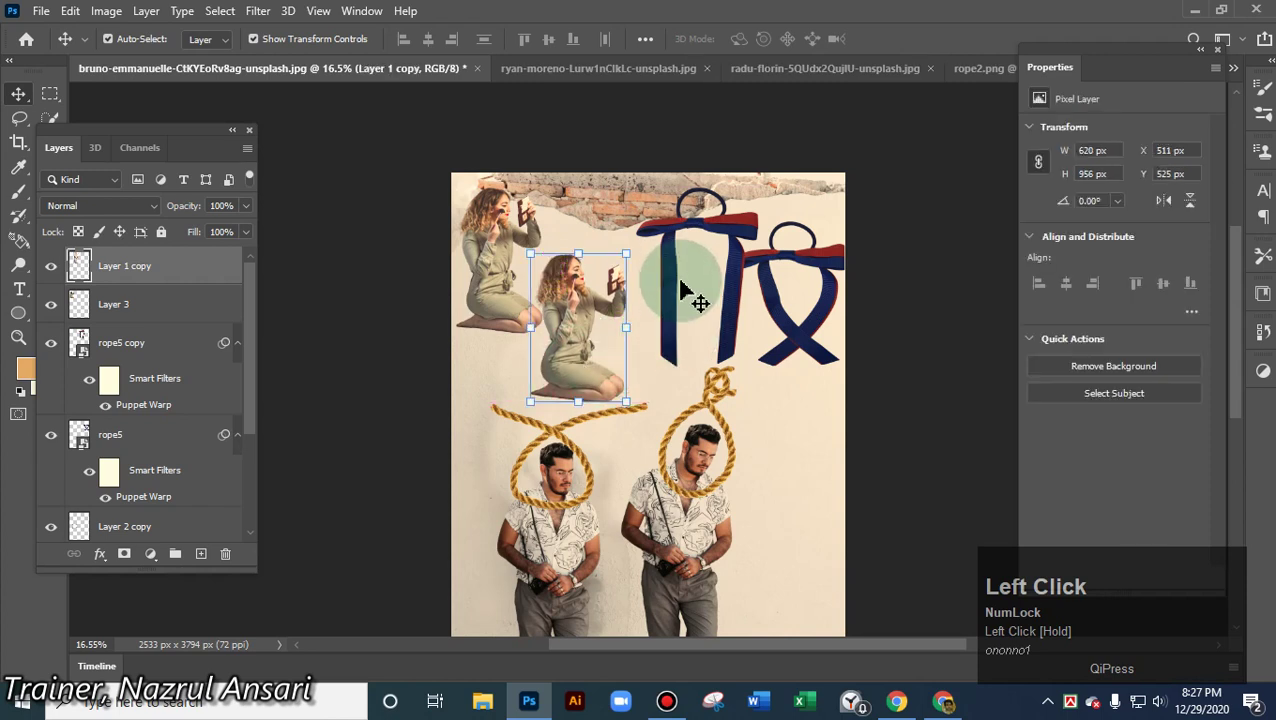
{"action": "left_click", "coordinate": [681, 285]}
{"action": "left_click_drag", "start_coordinate": [645, 272], "coordinate": [638, 272]}
{"action": "mouse_move", "coordinate": [785, 318]}
{"action": "left_mouse_down"}
{"action": "mouse_move", "coordinate": [770, 300]}
{"action": "mouse_move", "coordinate": [764, 312]}
{"action": "left_mouse_up"}
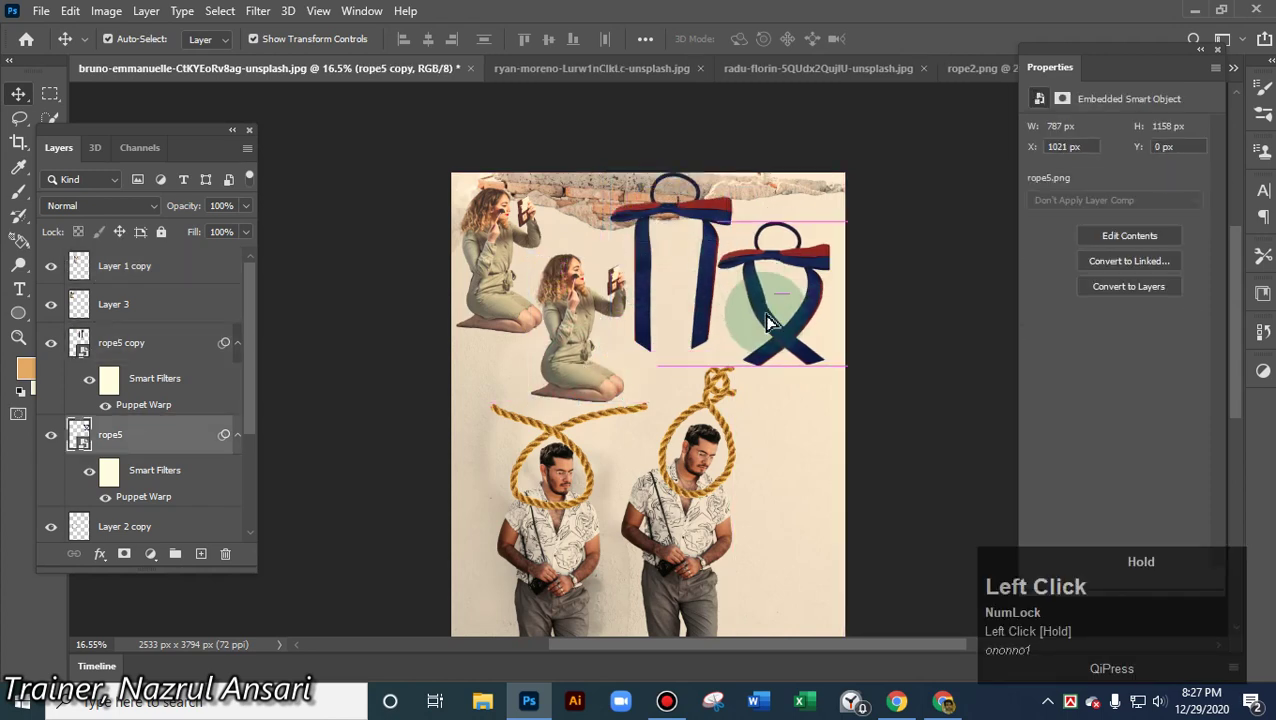
- Start saving a copy of the comparison document to the Desktop in JPEG format
{"action": "left_click", "coordinate": [38, 12]}
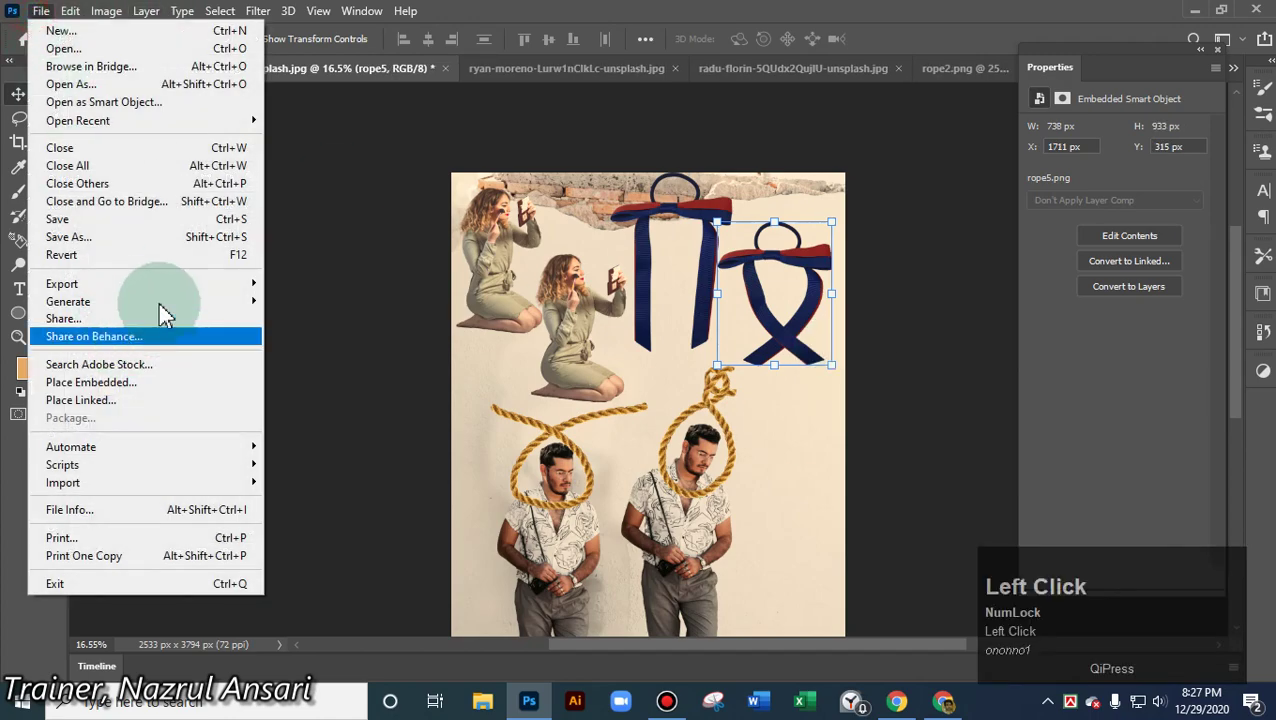
{"action": "left_click", "coordinate": [105, 237]}
{"action": "left_click", "coordinate": [718, 533]}
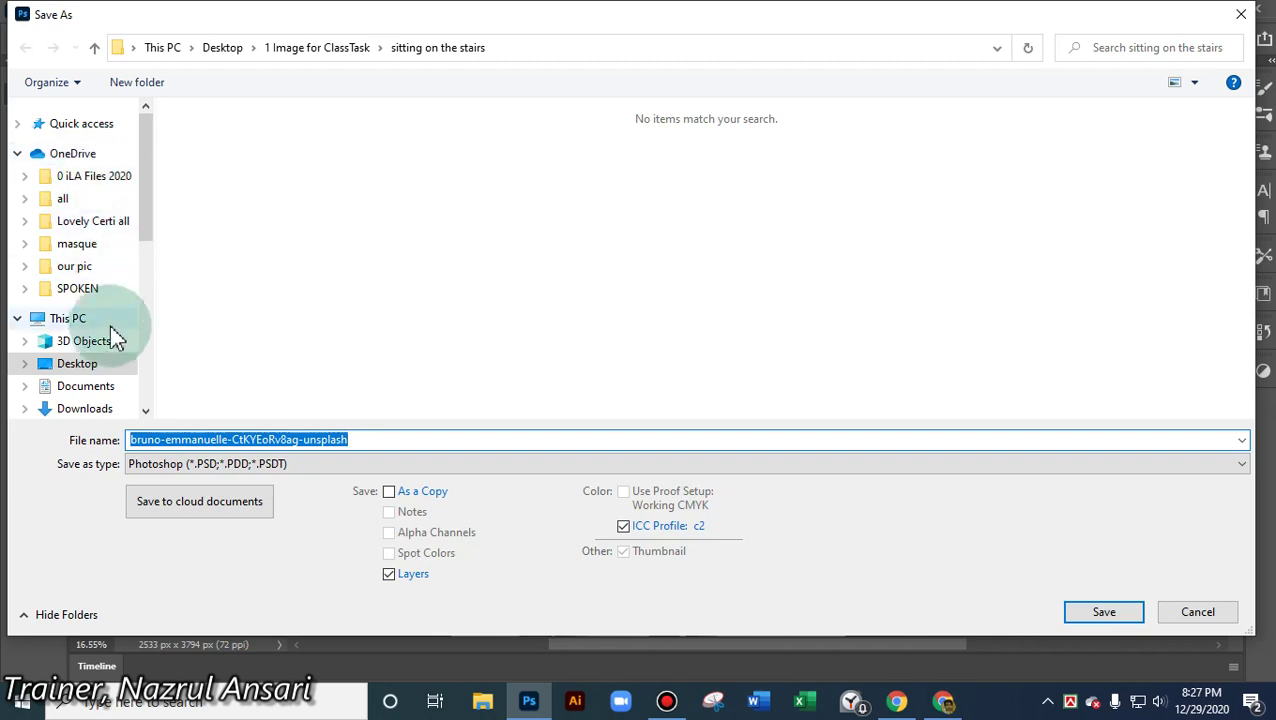
{"action": "left_click", "coordinate": [88, 366]}
{"action": "left_click", "coordinate": [270, 474]}
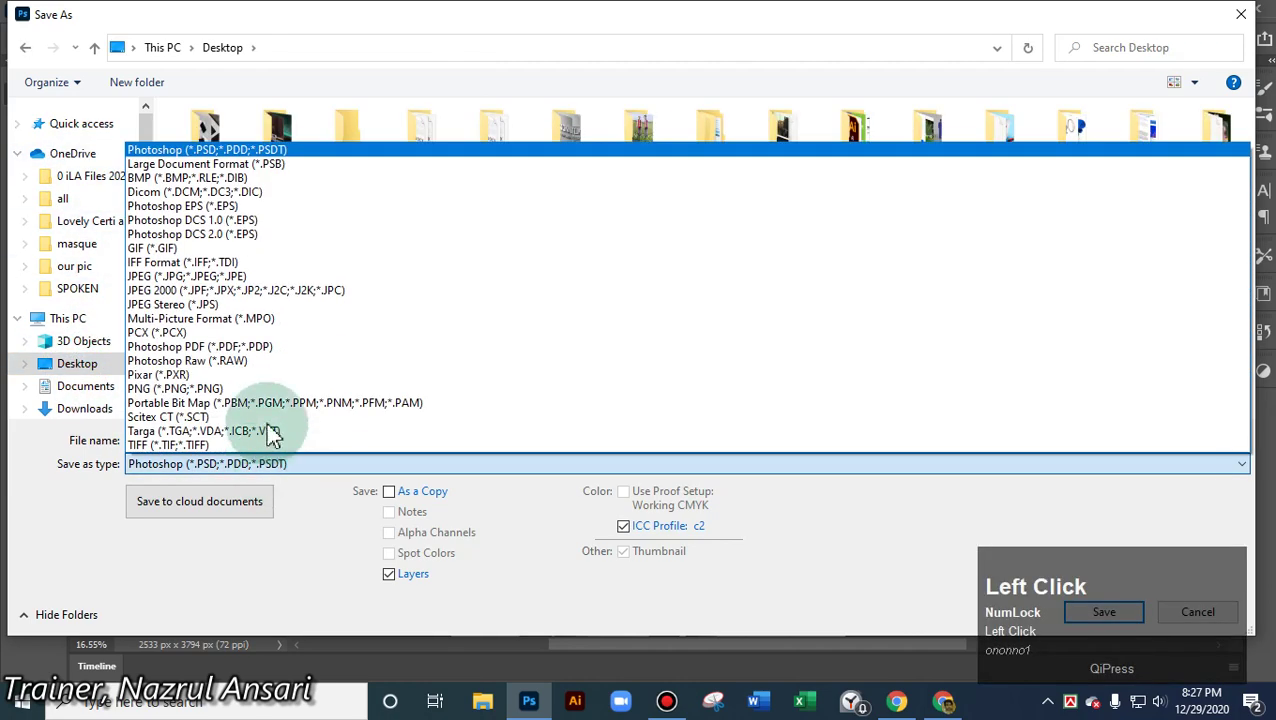
{"action": "left_click", "coordinate": [242, 273]}
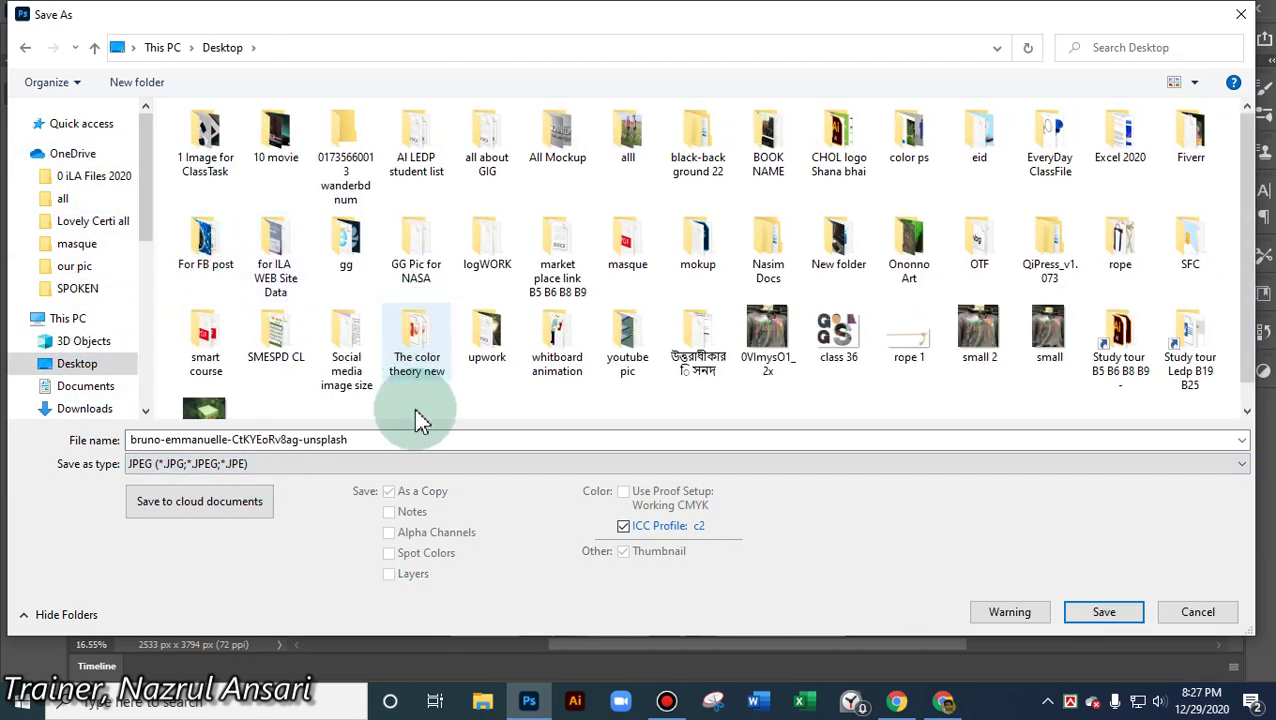
- Name the JPEG copy "class 31" and save it with the offered JPEG options
{"action": "left_click", "coordinate": [363, 441]}
{"action": "left_click_drag", "start_coordinate": [363, 441], "coordinate": [88, 441]}
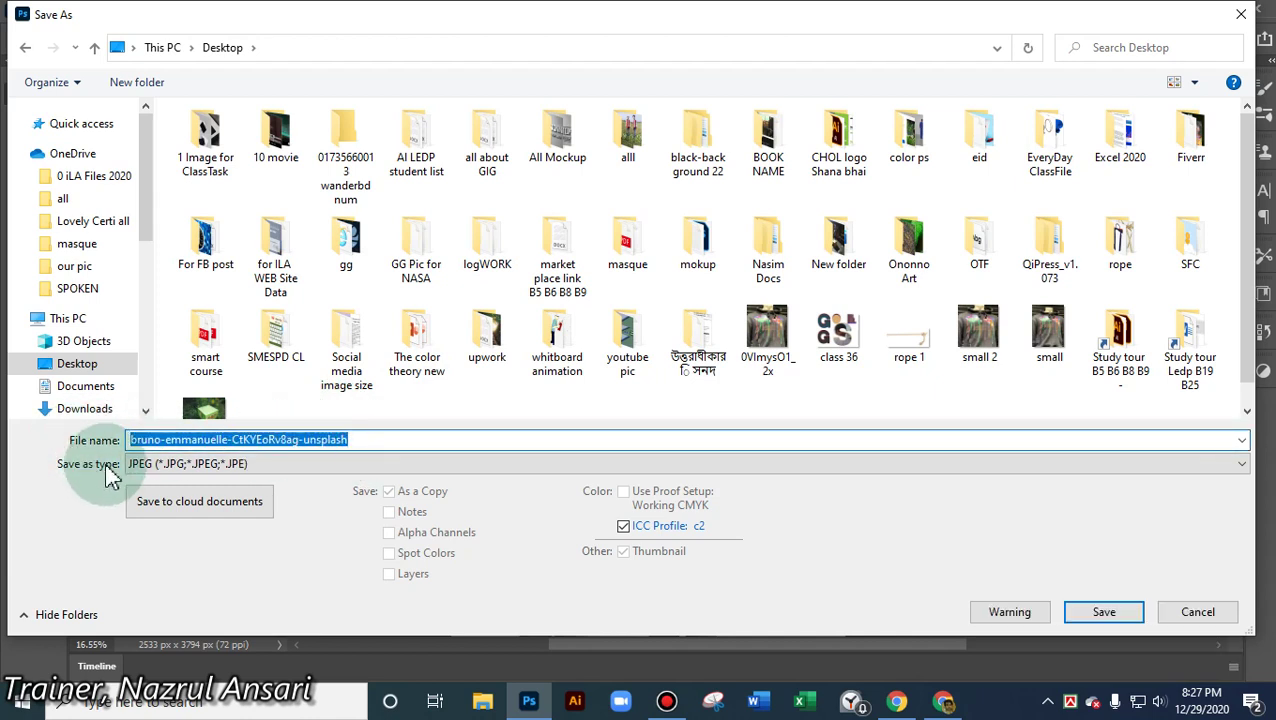
{"action": "type", "text": "class"}
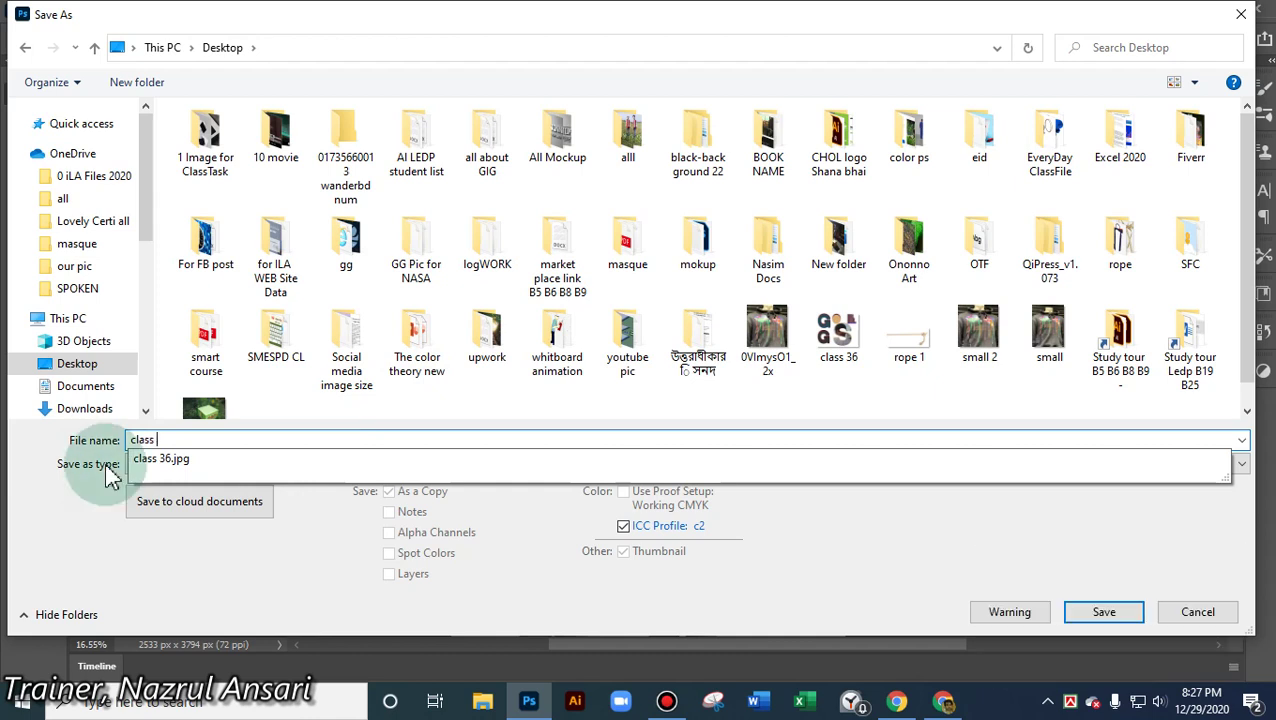
{"action": "type", "text": " 31"}
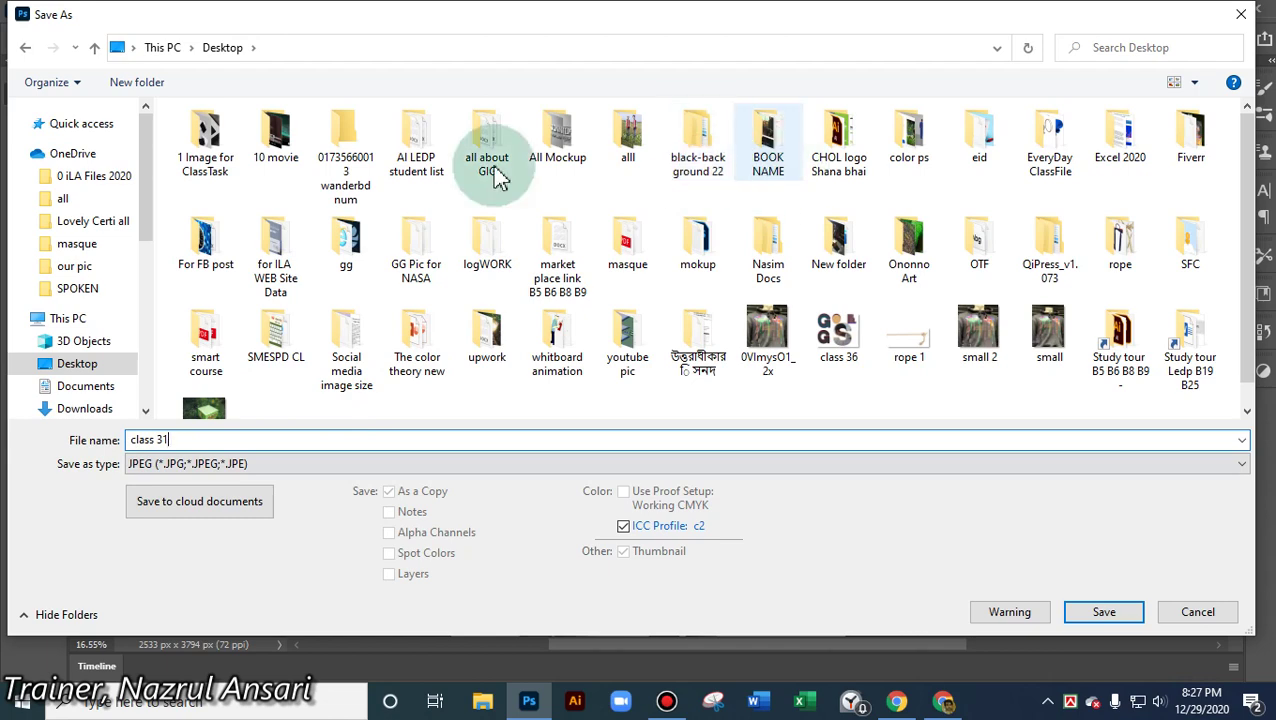
{"action": "left_click", "coordinate": [140, 362]}
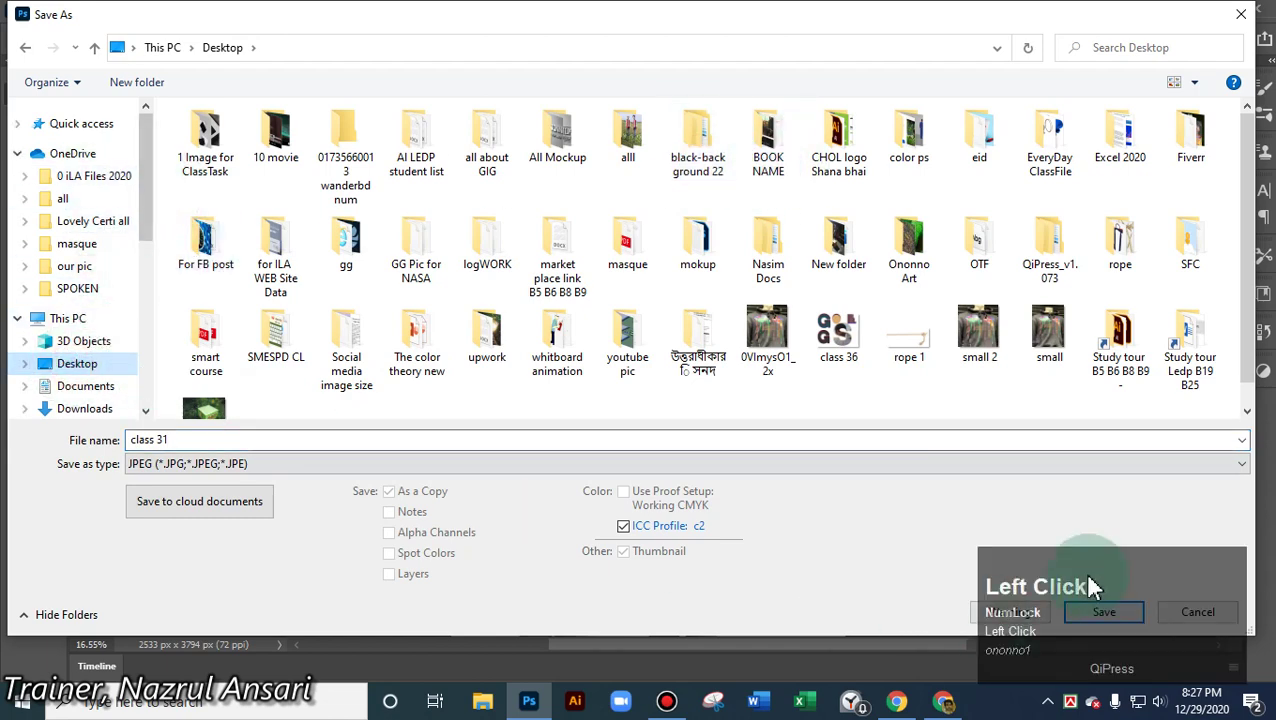
{"action": "left_click", "coordinate": [1100, 620]}
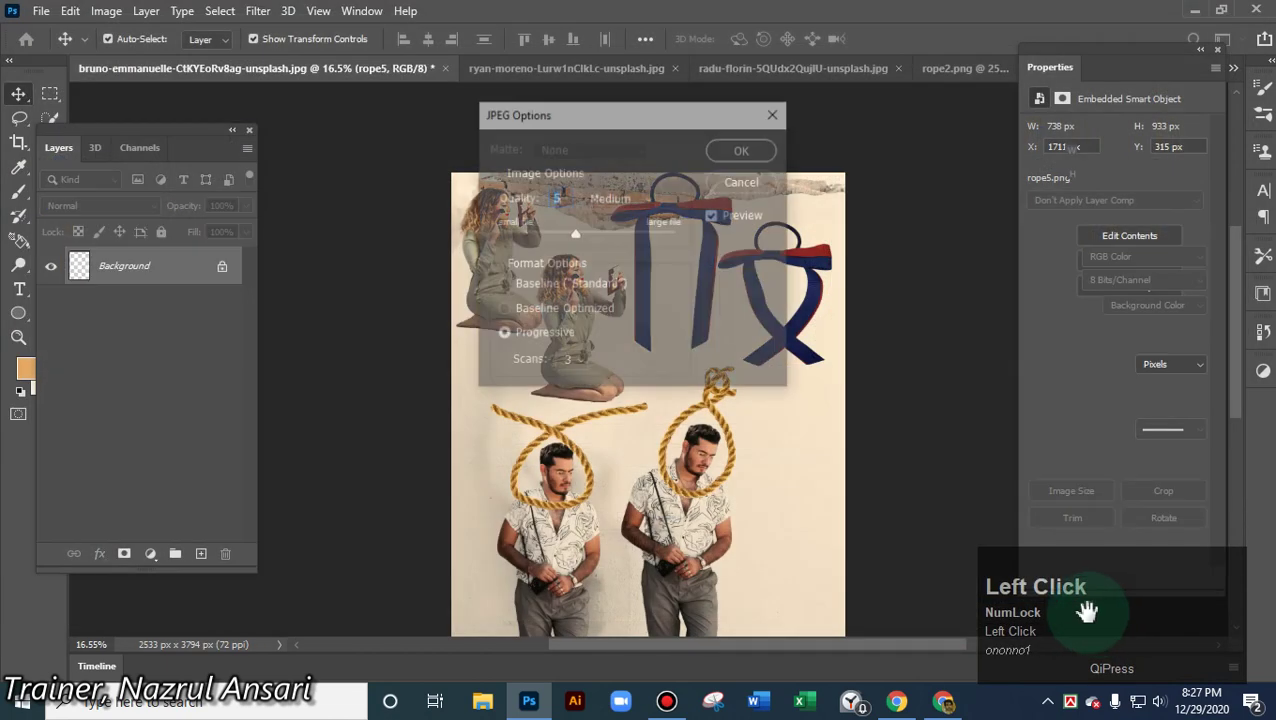
{"action": "left_click", "coordinate": [758, 151]}
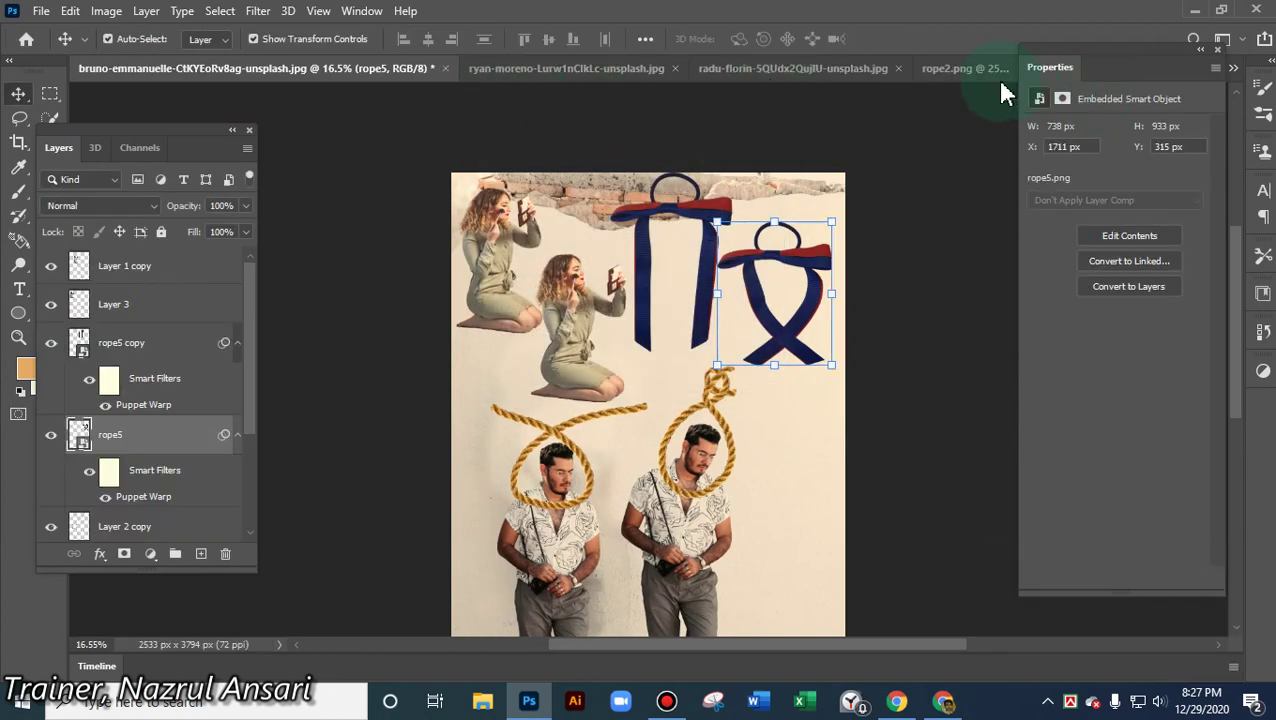
- Close the kneeling women document and the comparison document without saving their changes
{"action": "left_click", "coordinate": [840, 70]}
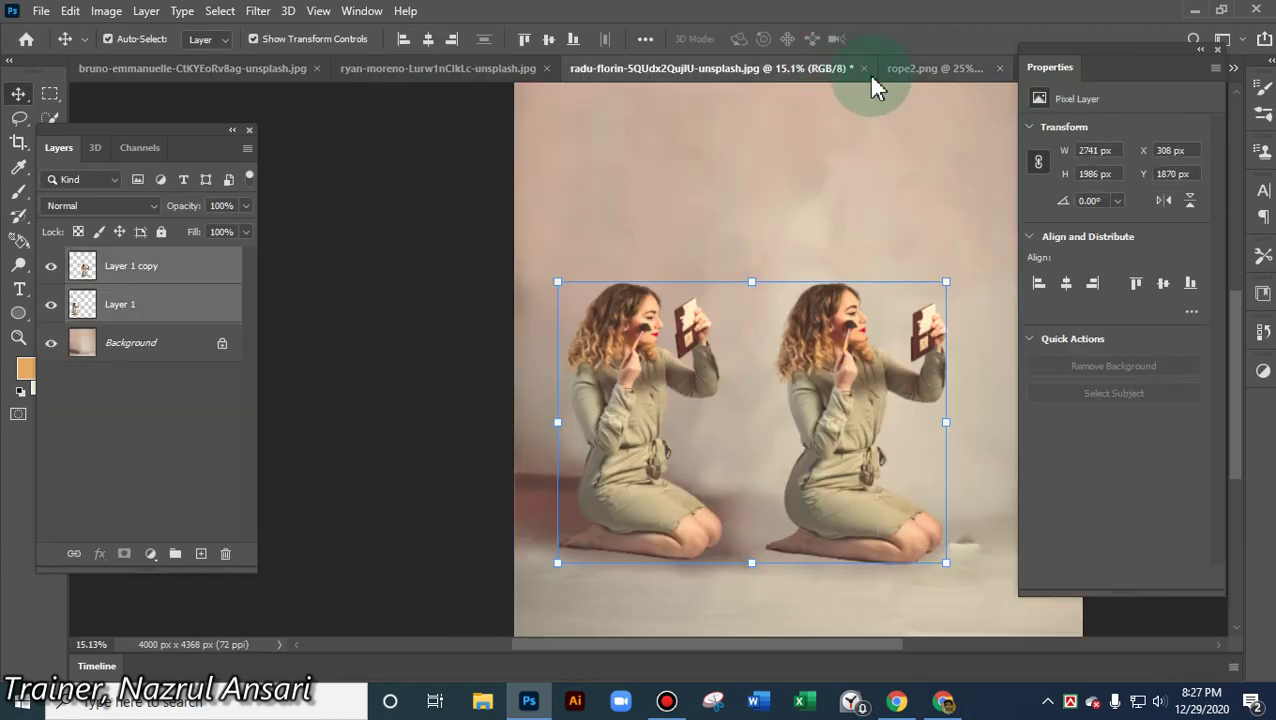
{"action": "left_click", "coordinate": [863, 68]}
{"action": "left_click", "coordinate": [634, 273]}
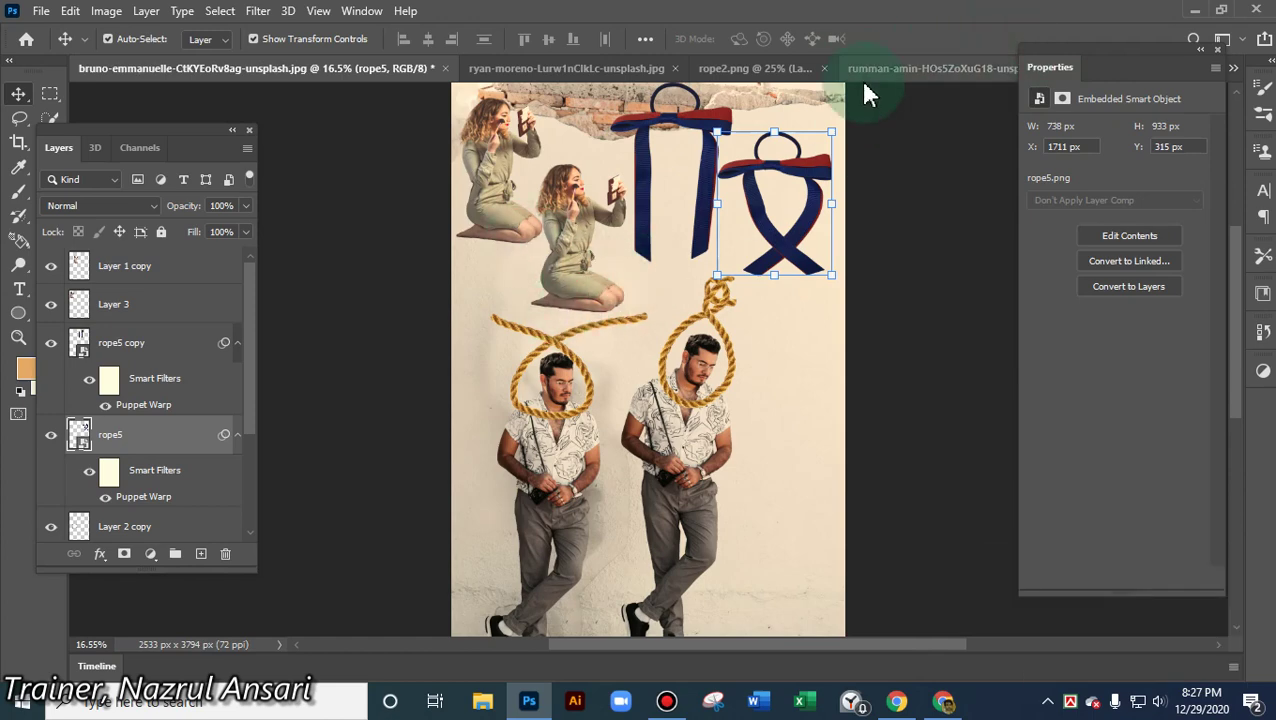
{"action": "left_click", "coordinate": [445, 68]}
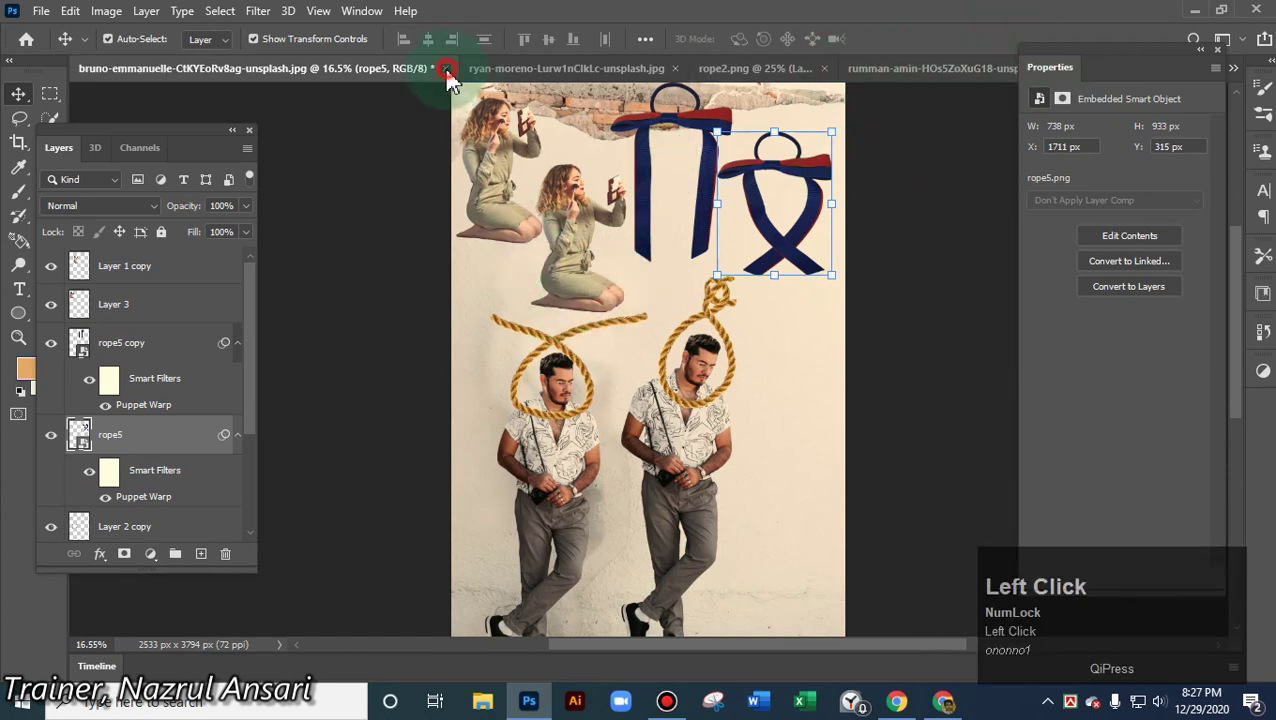
{"action": "left_click", "coordinate": [640, 272]}
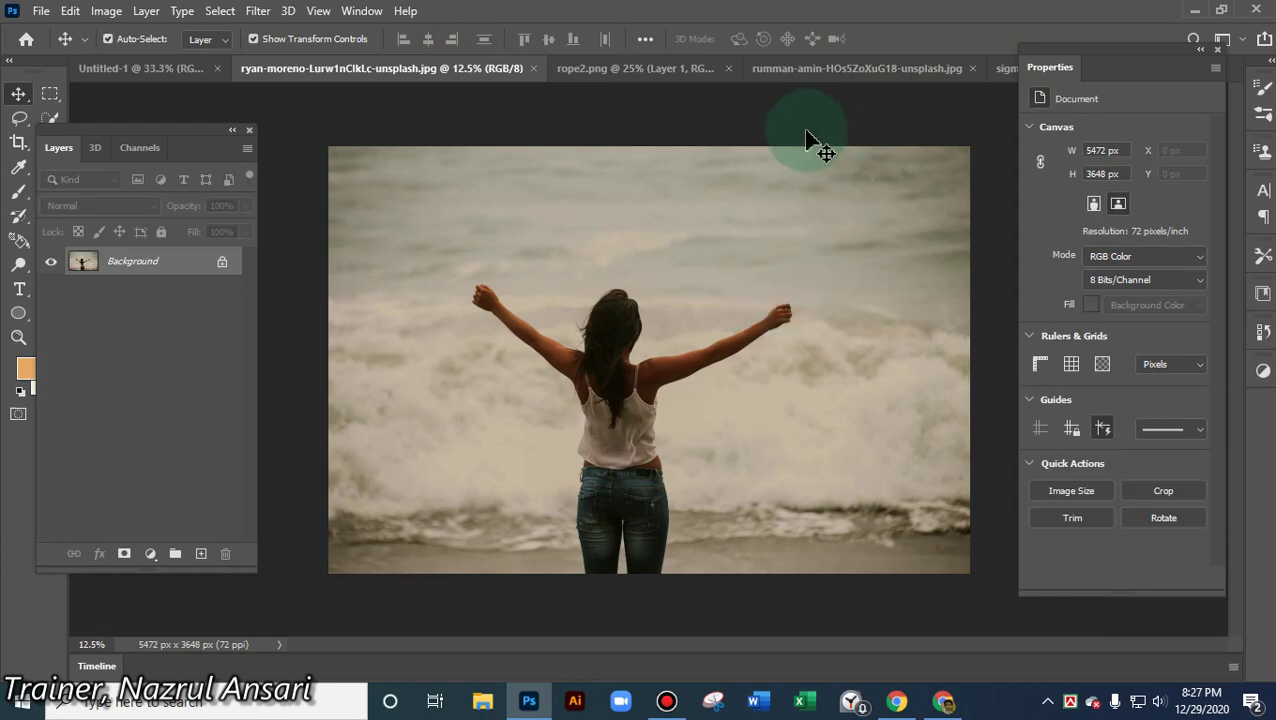
- Close the beach photo, rope2.png and the blank Untitled-1 document
{"action": "left_click", "coordinate": [537, 69]}
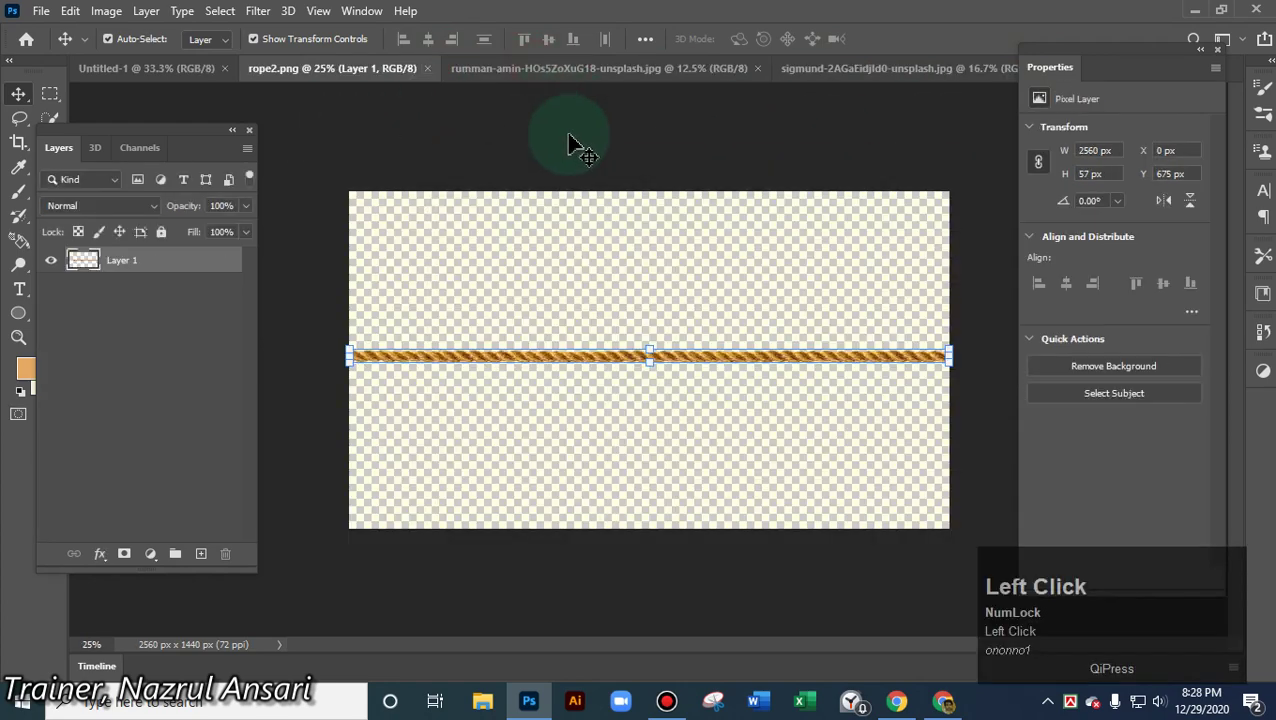
{"action": "left_click", "coordinate": [428, 69]}
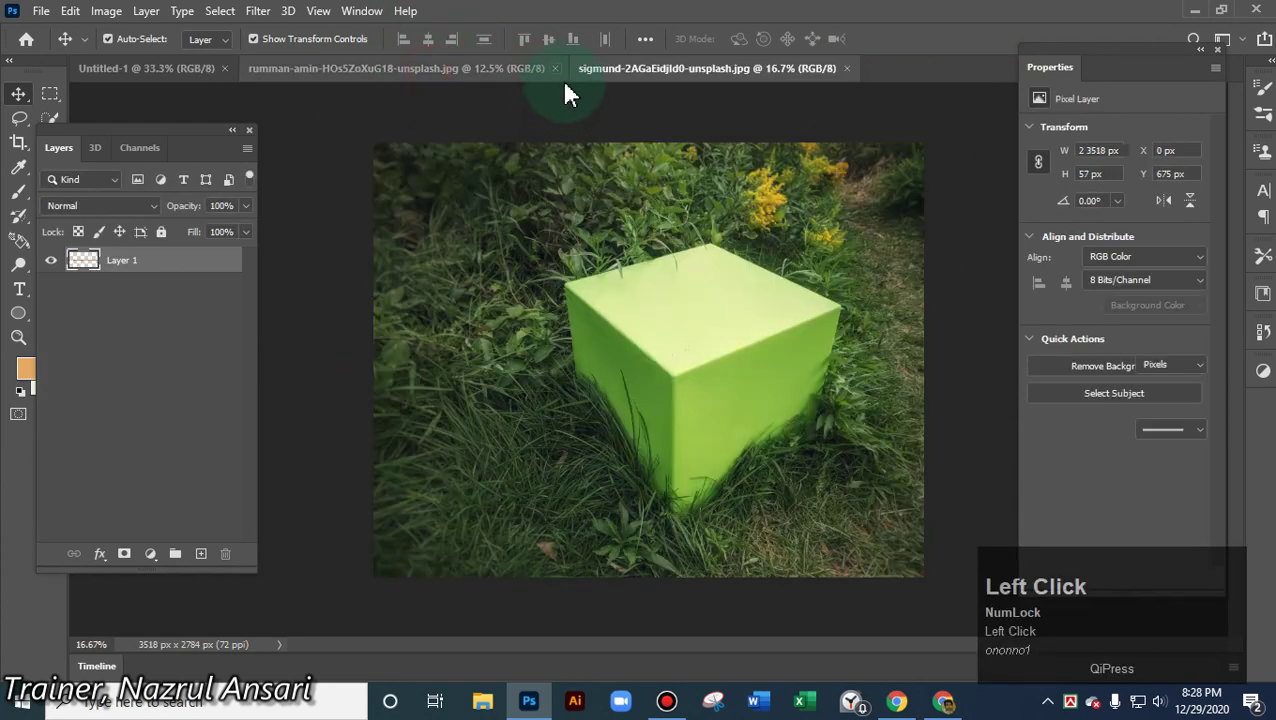
{"action": "left_click", "coordinate": [152, 70]}
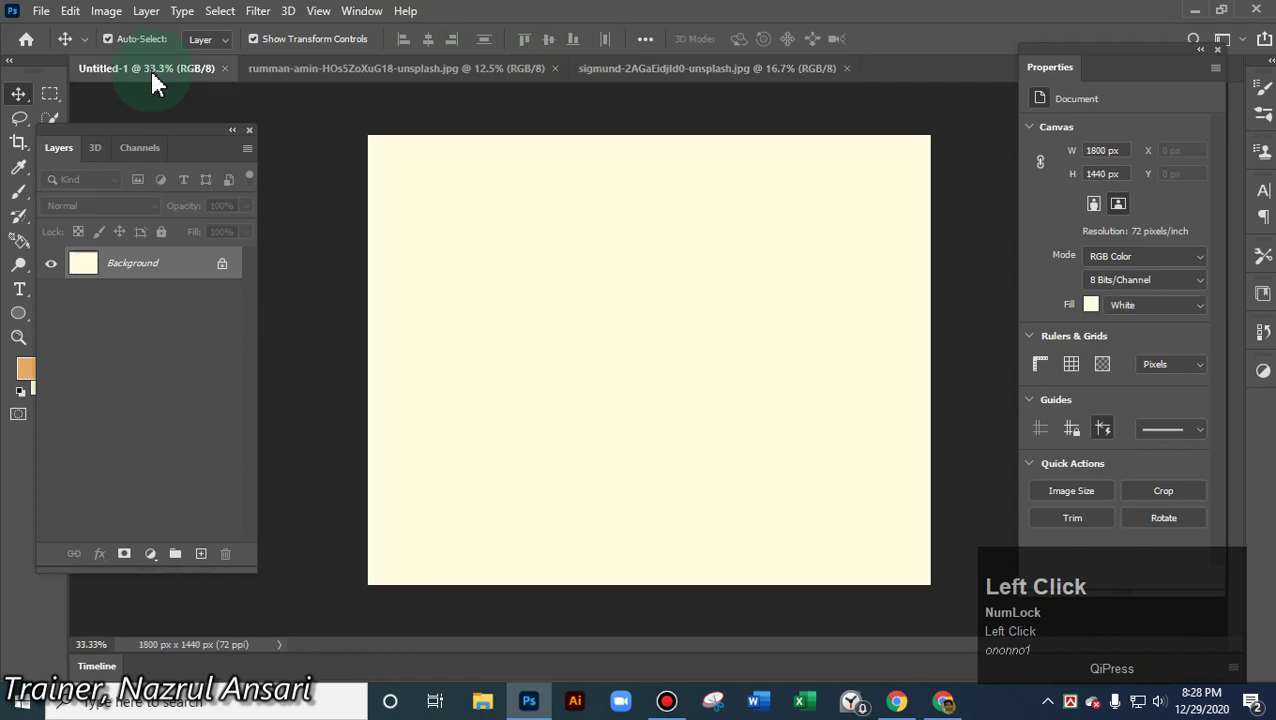
{"action": "left_click", "coordinate": [224, 69]}
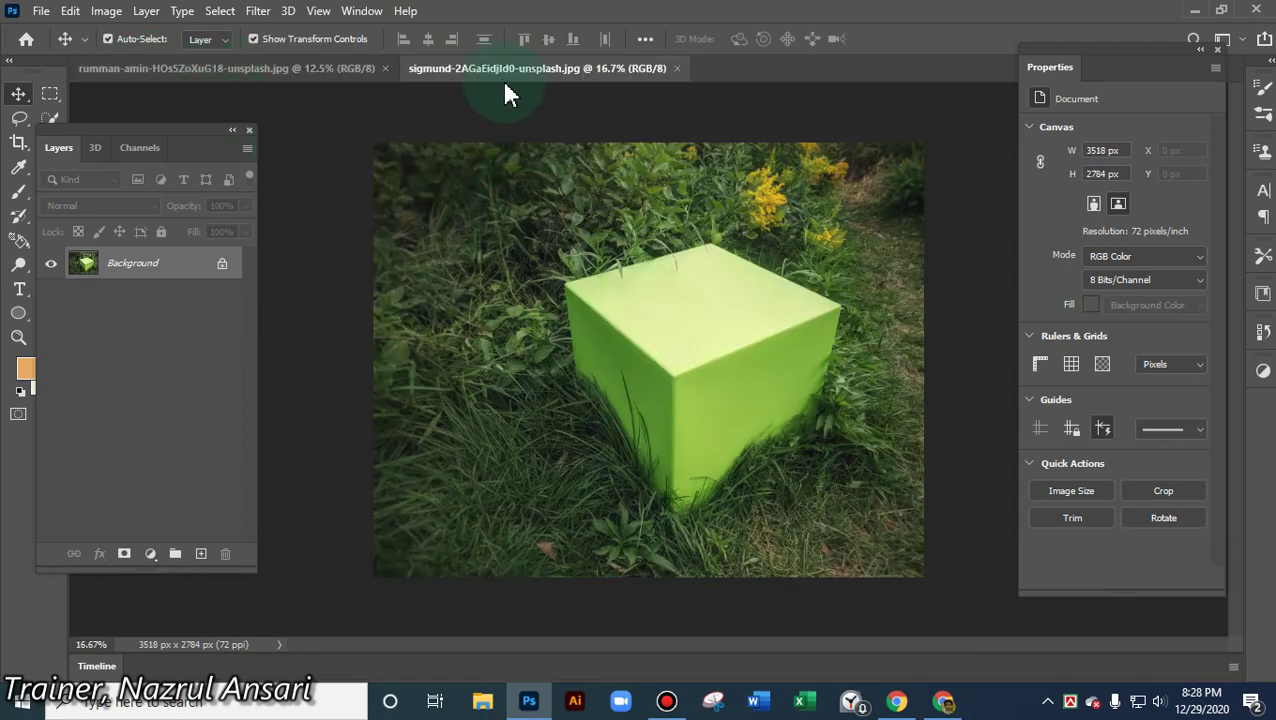
- In the wooden boxes photo, add a new empty layer and hide the Background layer
{"action": "left_click", "coordinate": [313, 70]}
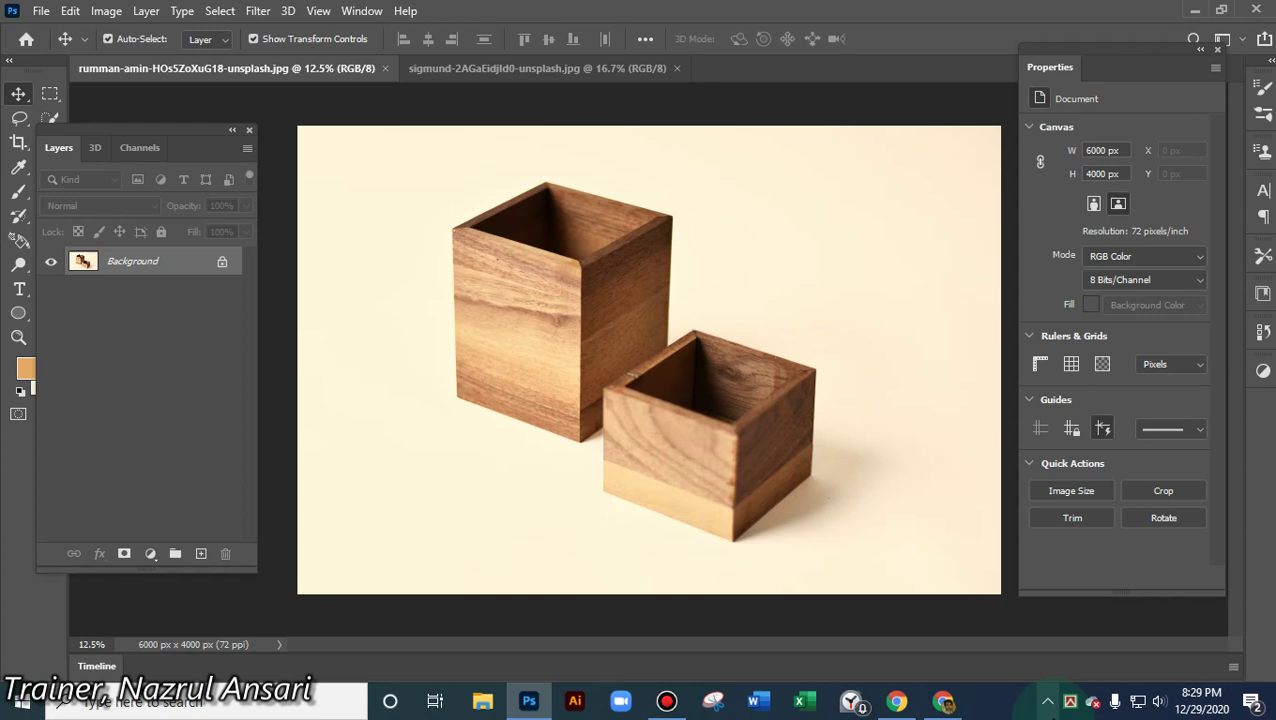
{"action": "scroll", "coordinate": [612, 327], "scroll_direction": "up", "scroll_amount": 1, "text": "alt"}
{"action": "scroll", "coordinate": [612, 327], "scroll_direction": "down", "scroll_amount": 2, "text": "alt"}
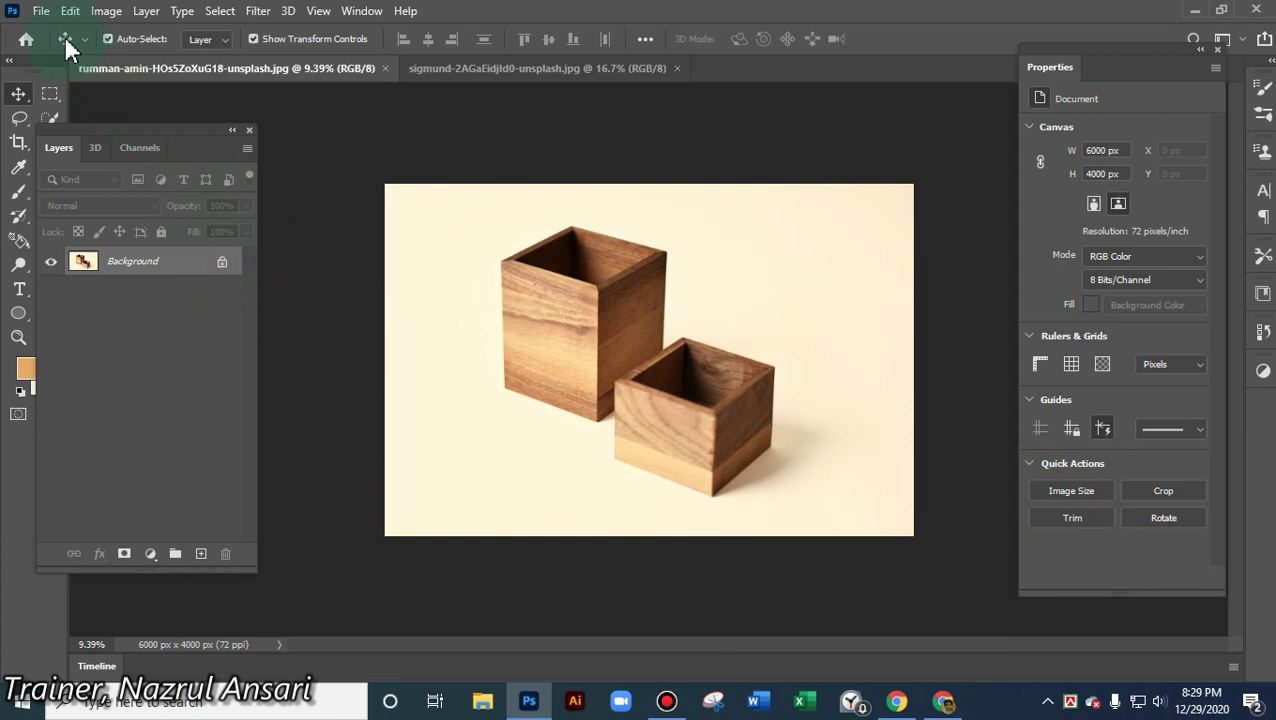
{"action": "left_click", "coordinate": [201, 553]}
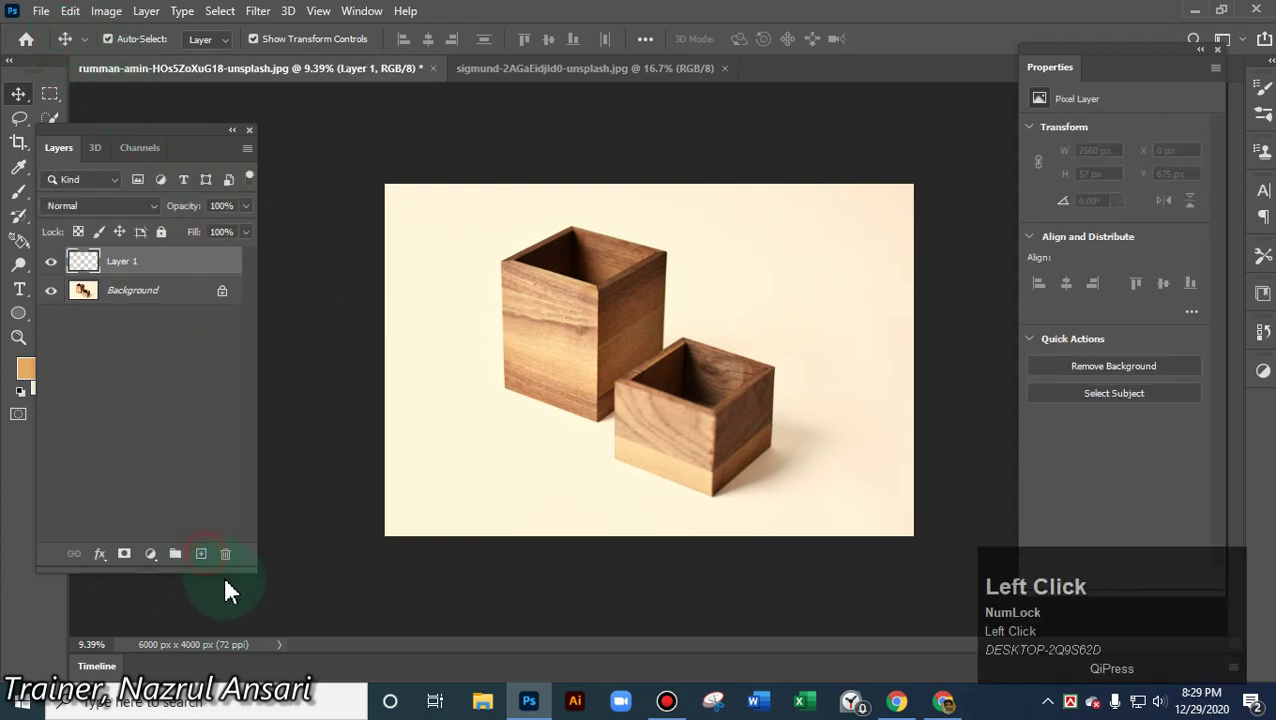
{"action": "left_click", "coordinate": [51, 290]}
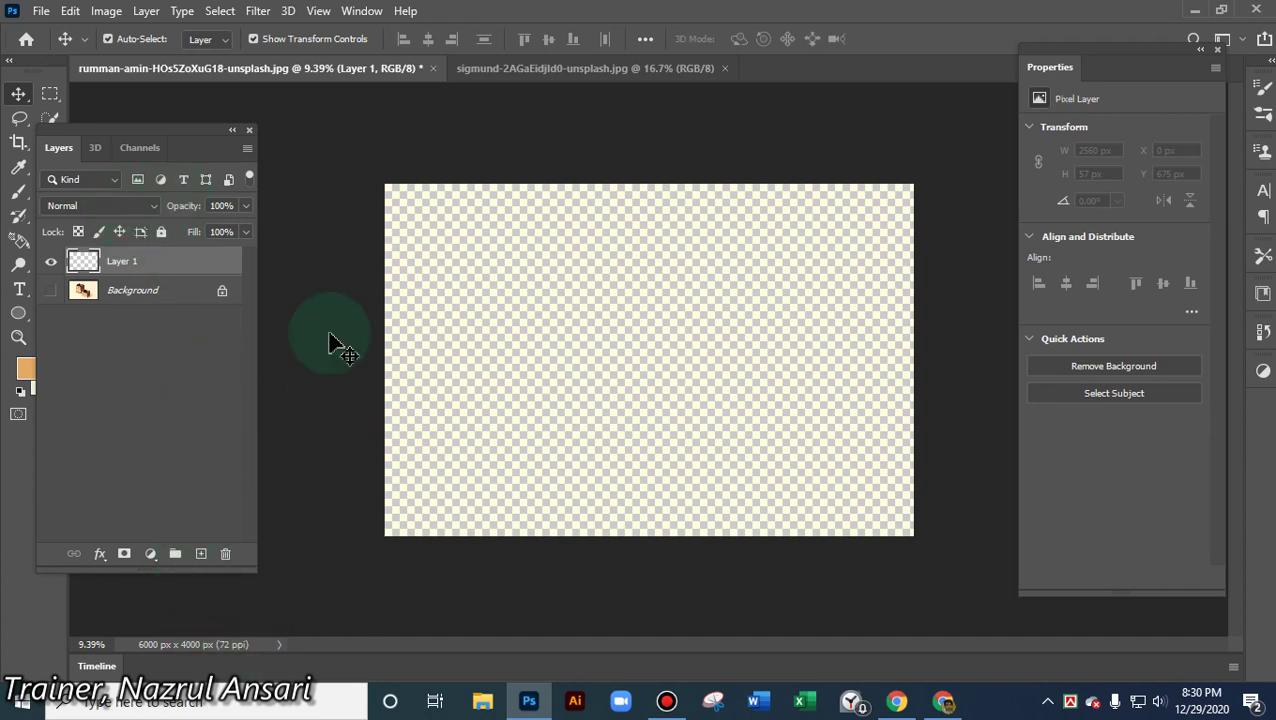
- Look through the "all about GIG" folder on the Desktop, shown as large icons, for a logo image to open
{"action": "left_click", "coordinate": [41, 12]}
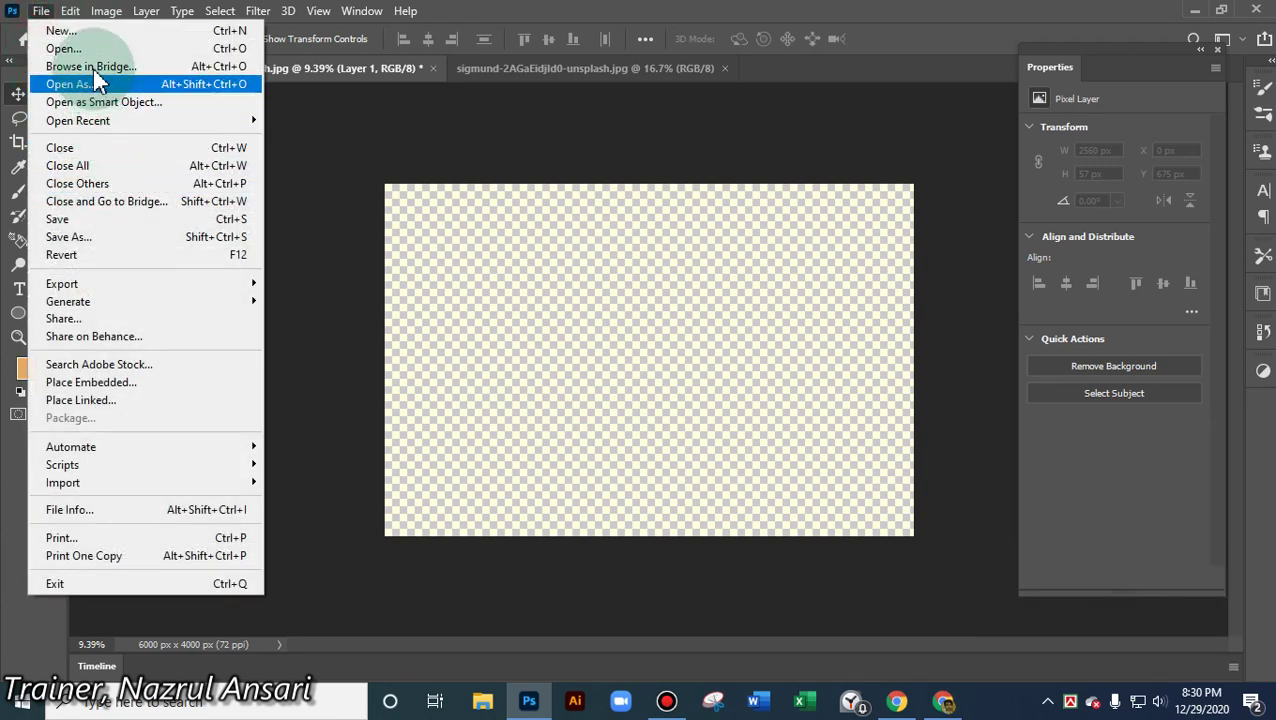
{"action": "left_click", "coordinate": [72, 50]}
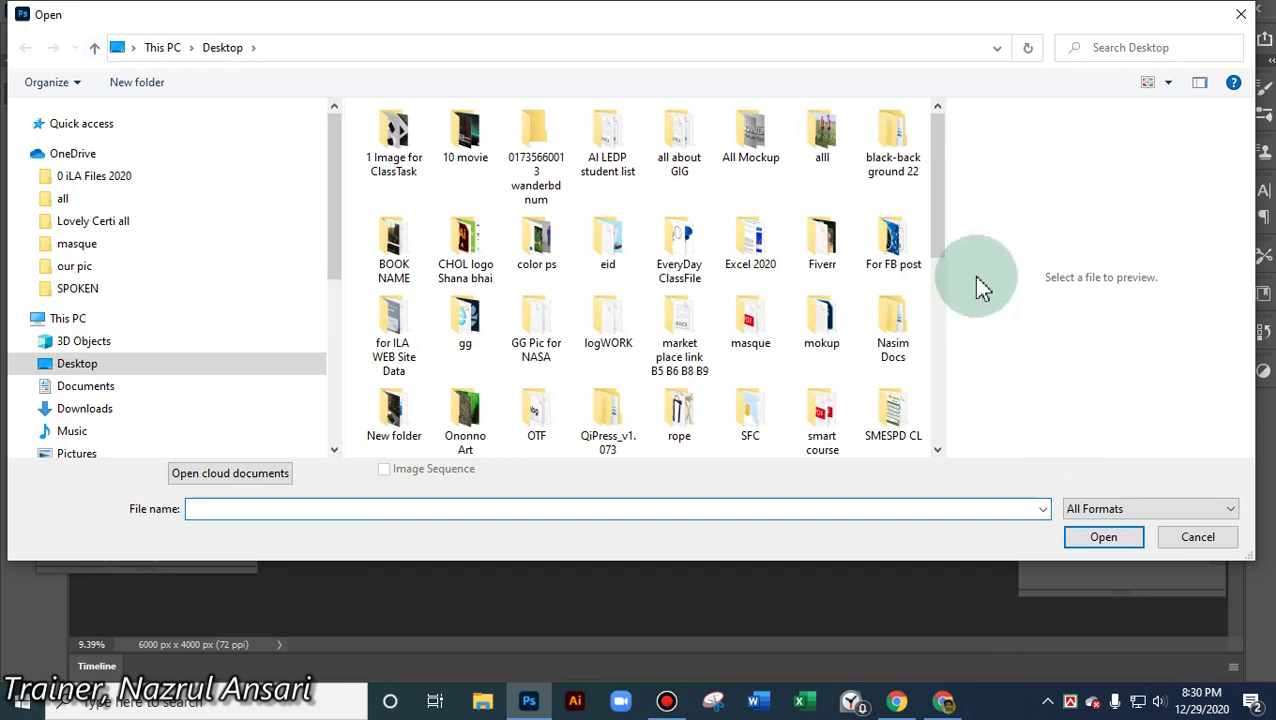
{"action": "left_click_drag", "start_coordinate": [939, 191], "coordinate": [975, 197]}
{"action": "double_click", "coordinate": [679, 145]}
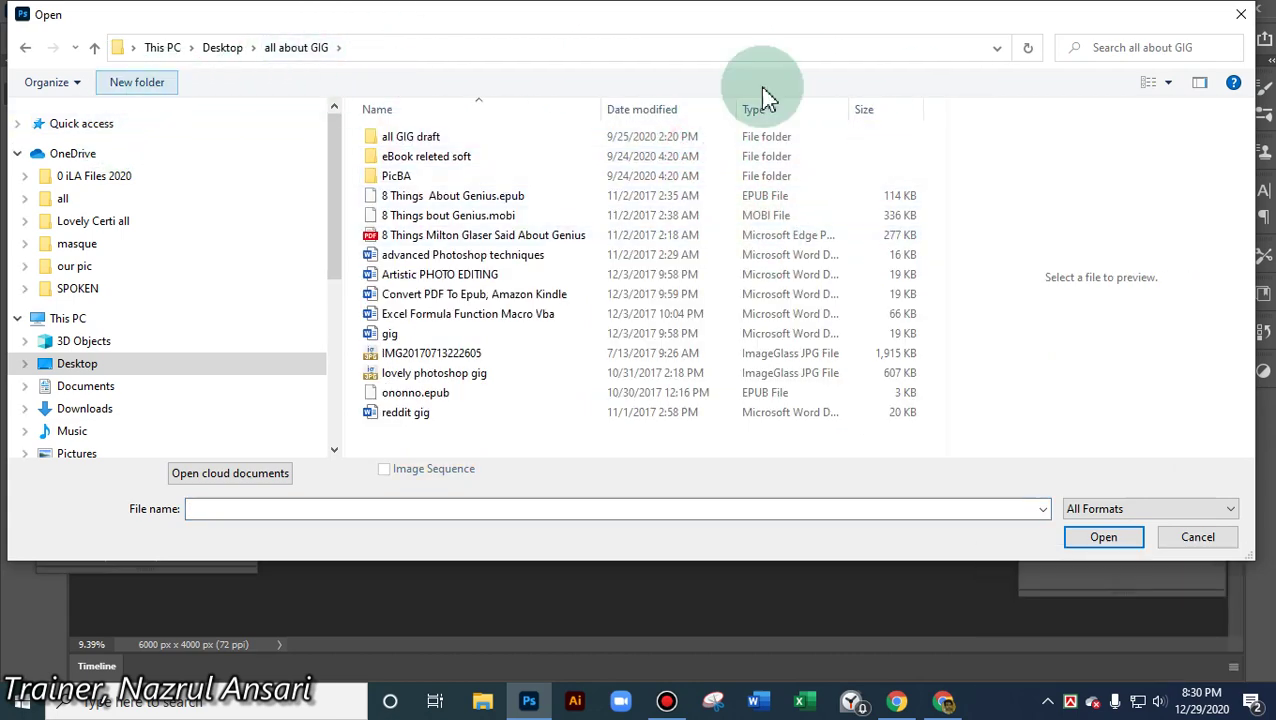
{"action": "left_click", "coordinate": [1147, 84]}
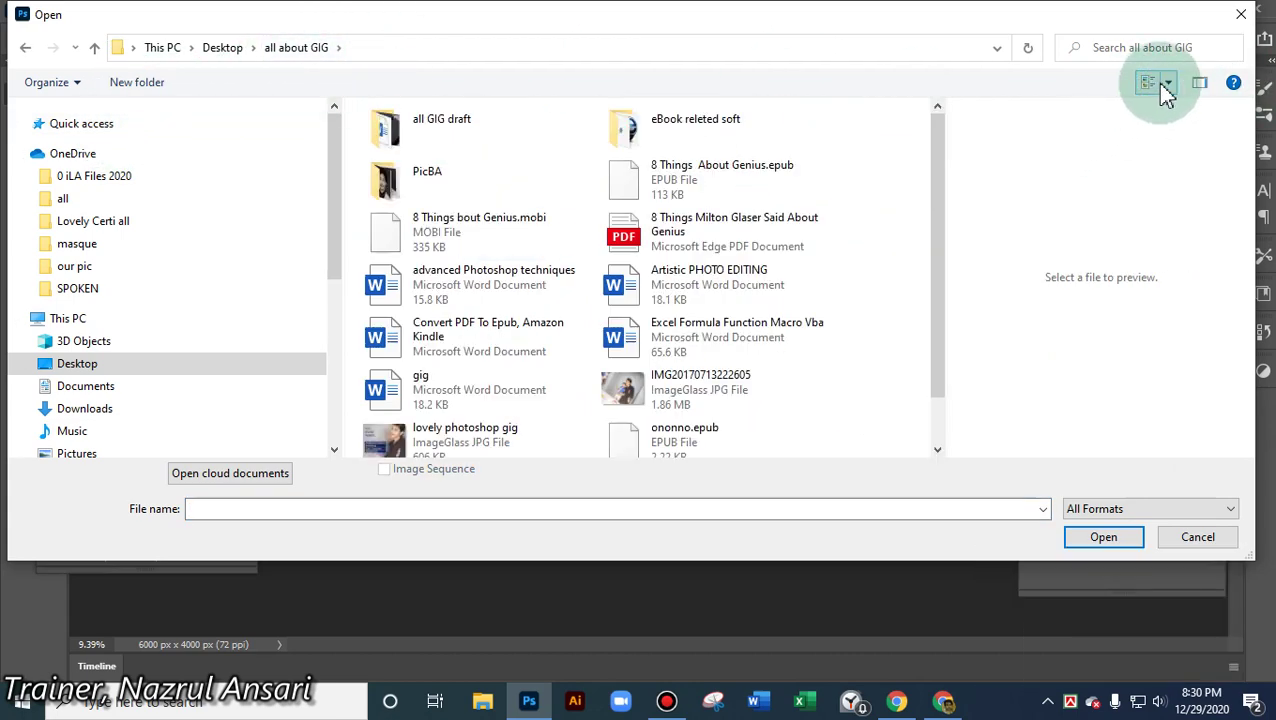
{"action": "left_click", "coordinate": [1164, 84]}
{"action": "left_click", "coordinate": [1180, 56]}
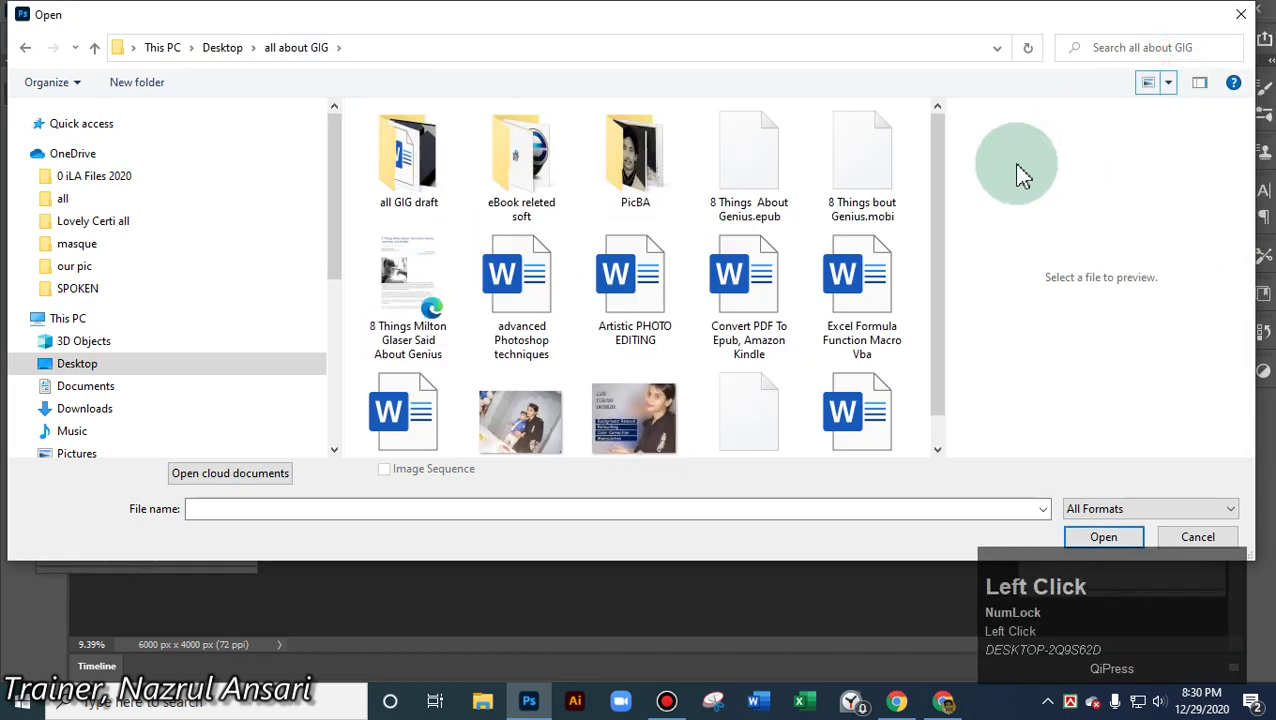
{"action": "left_click_drag", "start_coordinate": [940, 171], "coordinate": [527, 172]}
{"action": "left_click", "coordinate": [432, 170]}
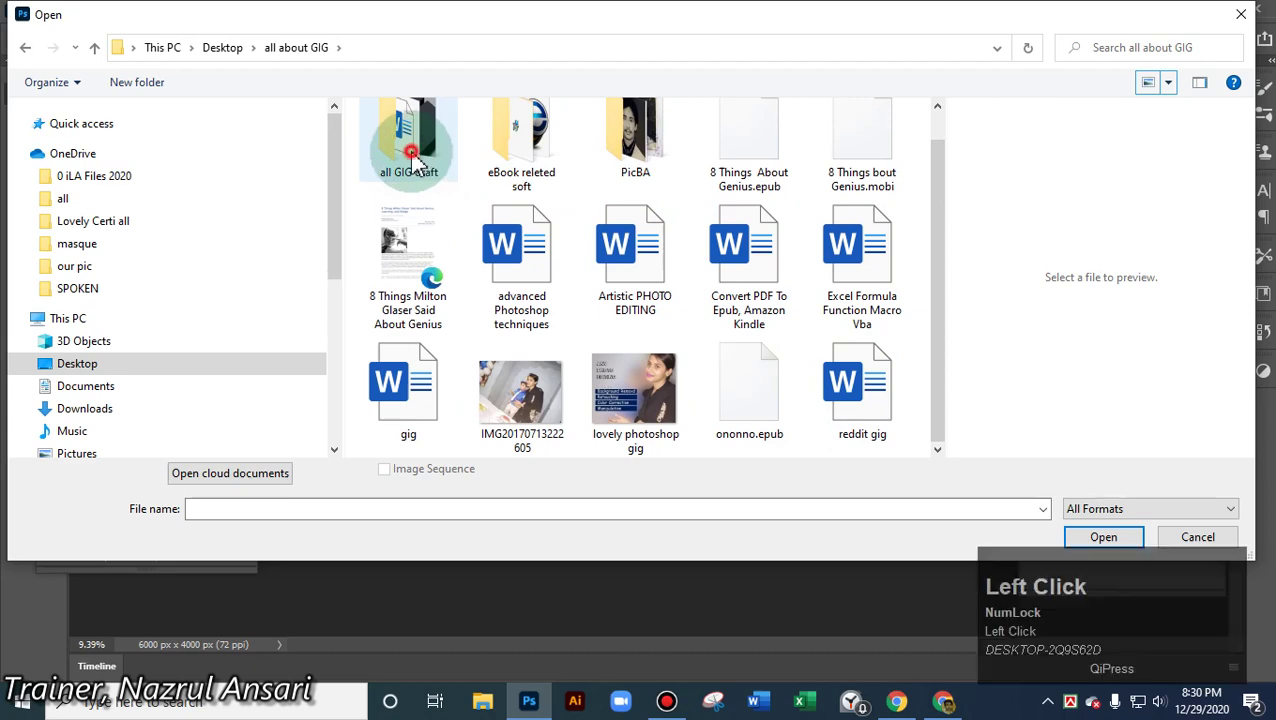
- Open GG-logo.jpg from the "gg" folder on the Desktop
{"action": "left_click", "coordinate": [218, 48]}
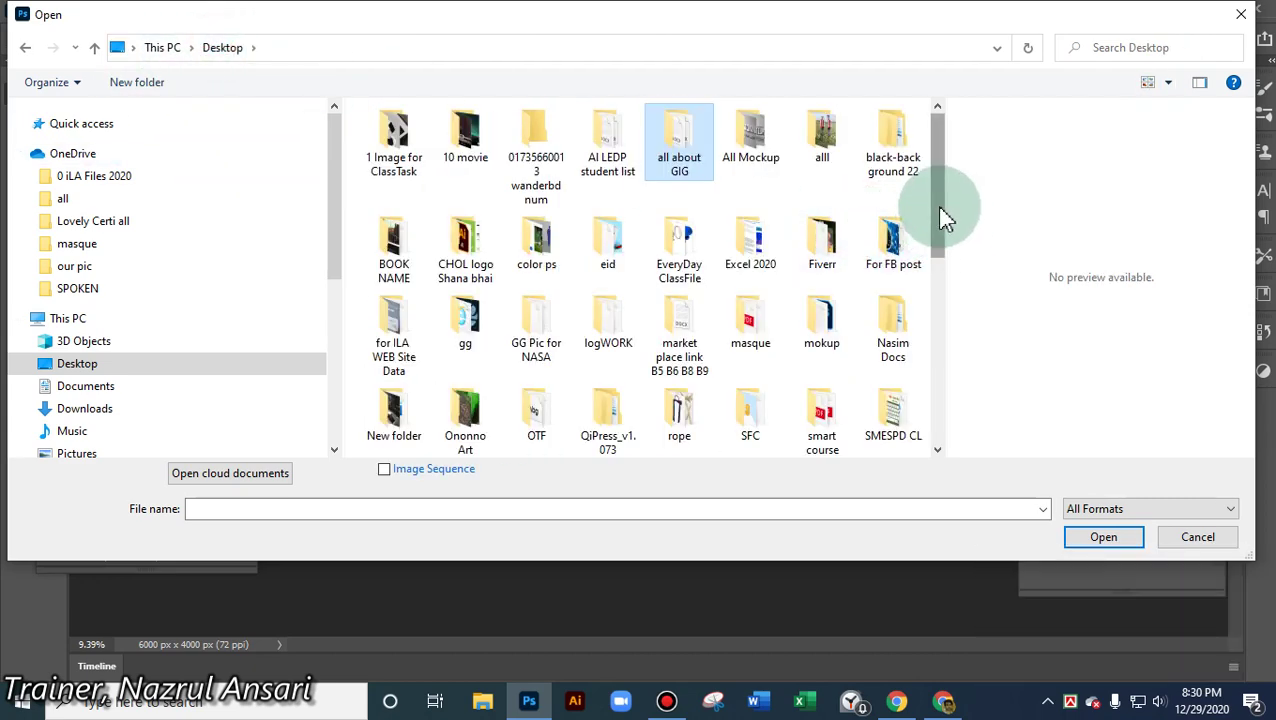
{"action": "left_click_drag", "start_coordinate": [940, 228], "coordinate": [940, 250]}
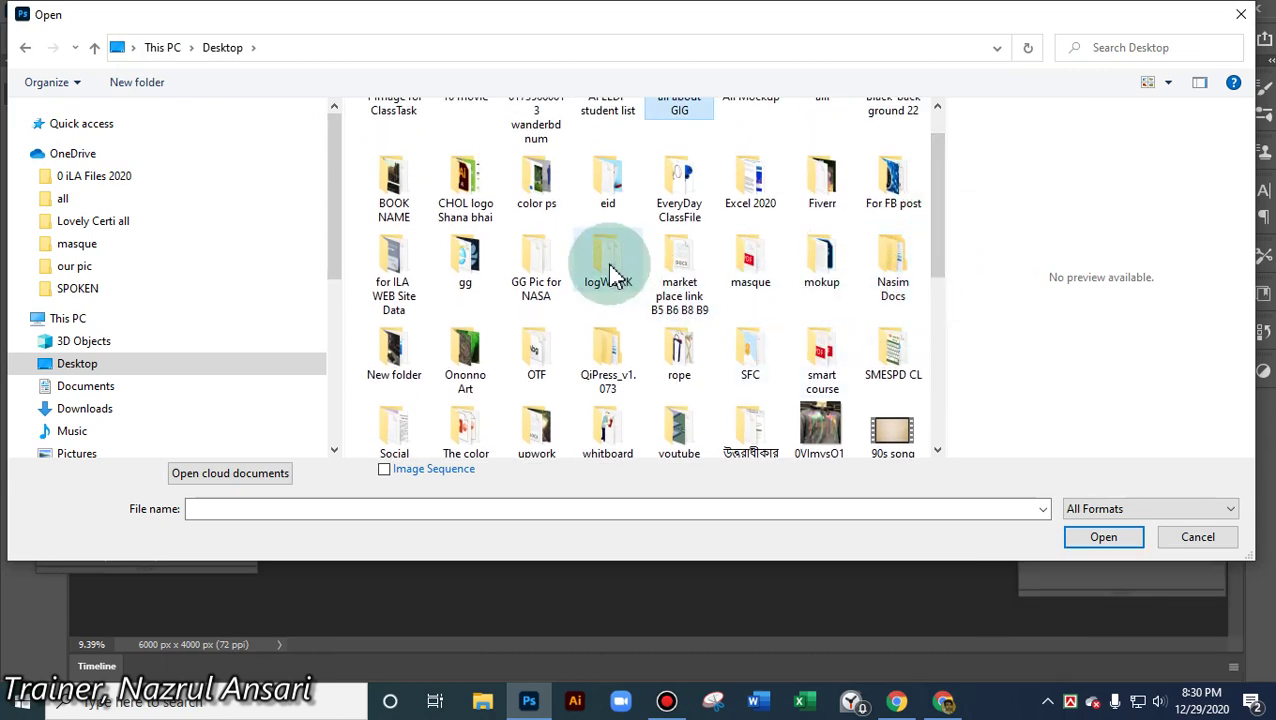
{"action": "double_click", "coordinate": [465, 262]}
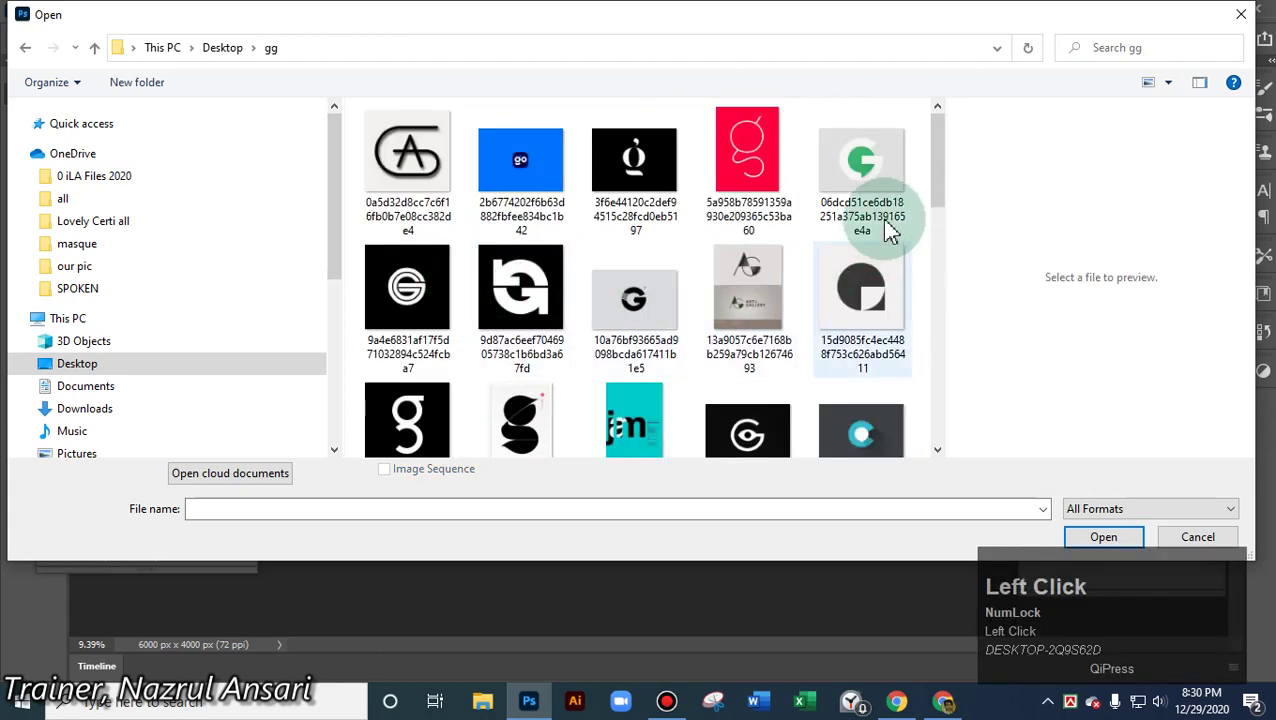
{"action": "left_click_drag", "start_coordinate": [940, 185], "coordinate": [915, 390]}
{"action": "left_click", "coordinate": [860, 330]}
{"action": "left_click", "coordinate": [1100, 540]}
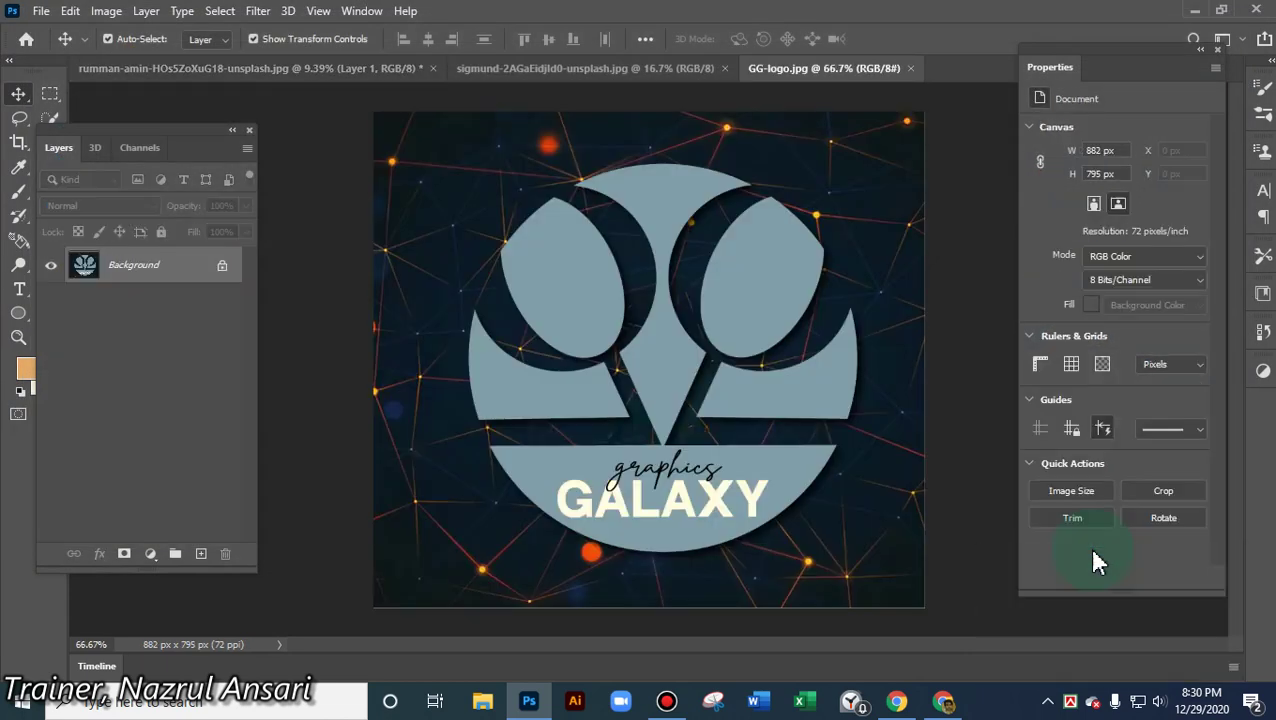
- Bring the Graphics Galaxy logo image into the wooden boxes document as a new layer above Layer 1
{"action": "left_click_drag", "start_coordinate": [745, 340], "coordinate": [762, 425]}
{"action": "left_click", "coordinate": [803, 318]}
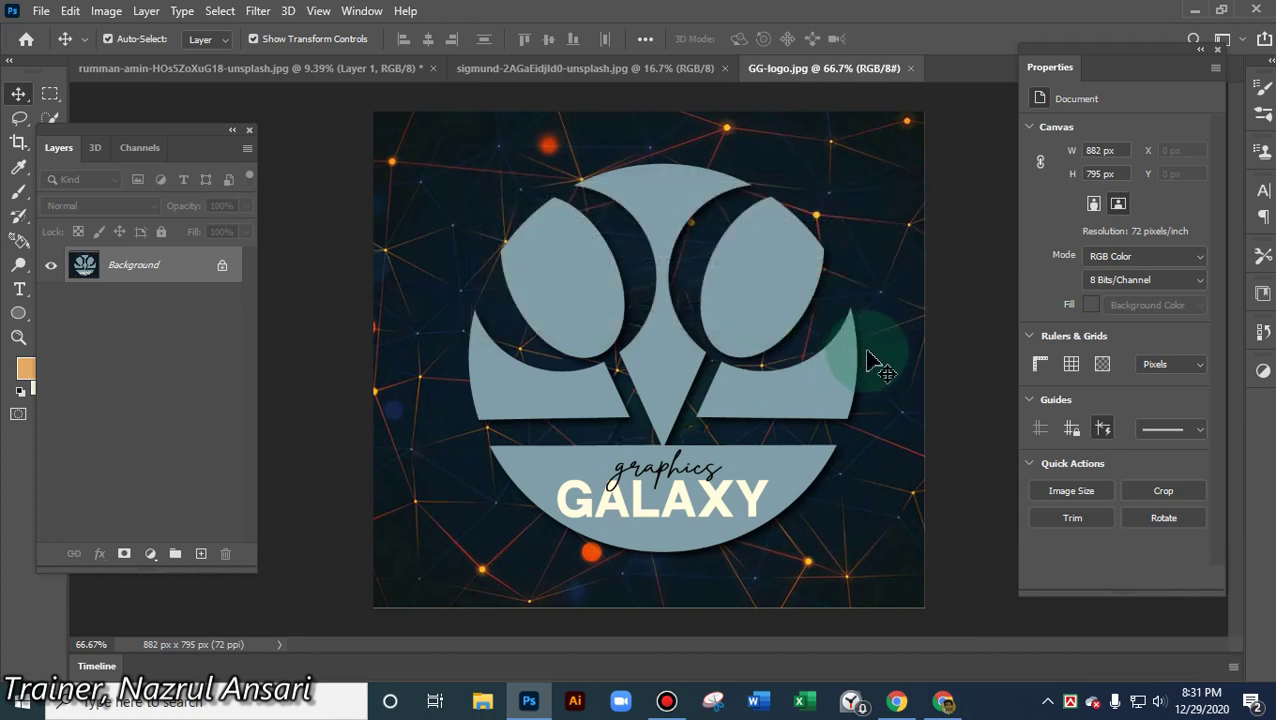
{"action": "left_click_drag", "start_coordinate": [577, 332], "coordinate": [527, 78]}
{"action": "left_click_drag", "start_coordinate": [814, 74], "coordinate": [706, 296]}
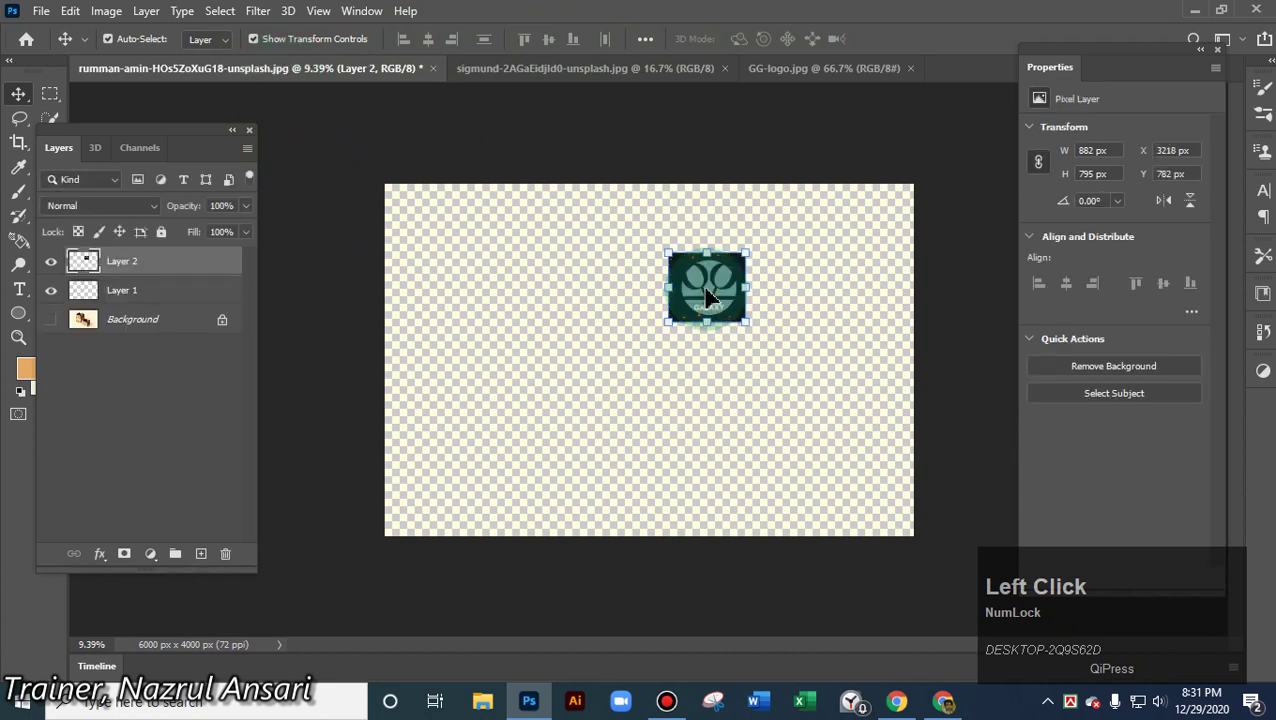
{"action": "left_click", "coordinate": [729, 319]}
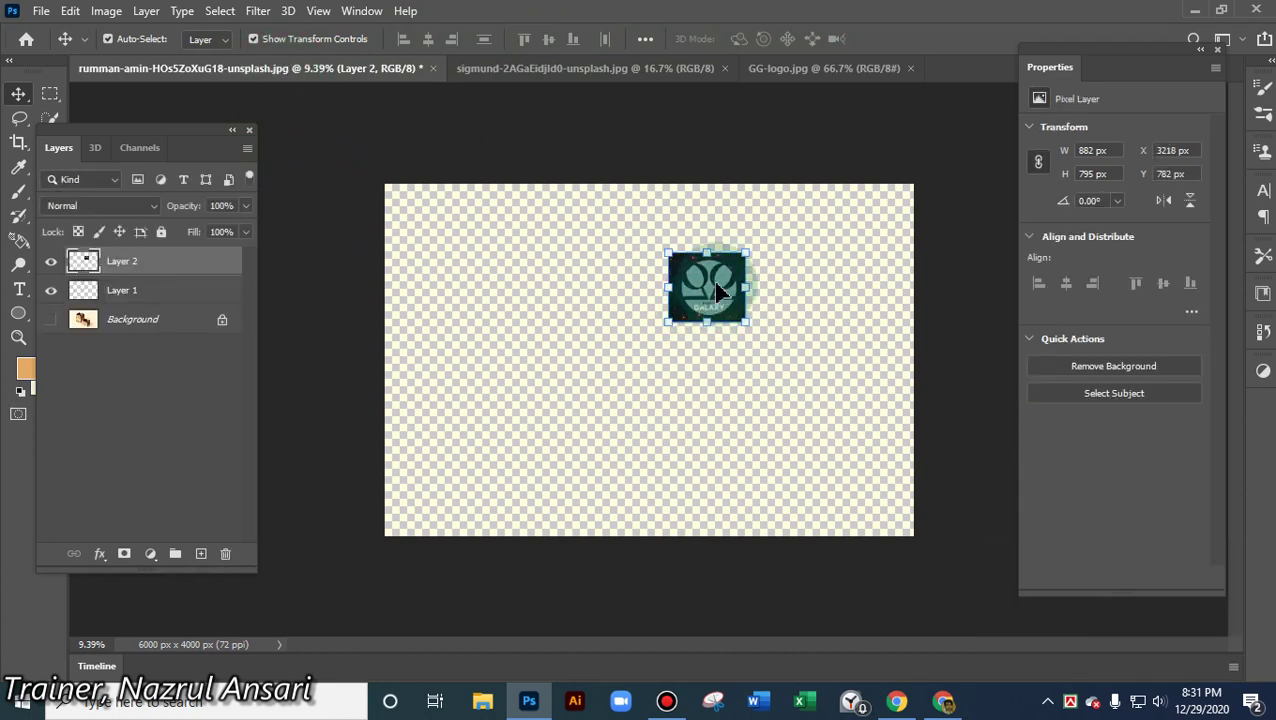
- Enlarge the logo proportionally to about 257% and position it left of the canvas centre, at about X 1207 px, Y 547 px
{"action": "left_click_drag", "start_coordinate": [715, 285], "coordinate": [571, 298]}
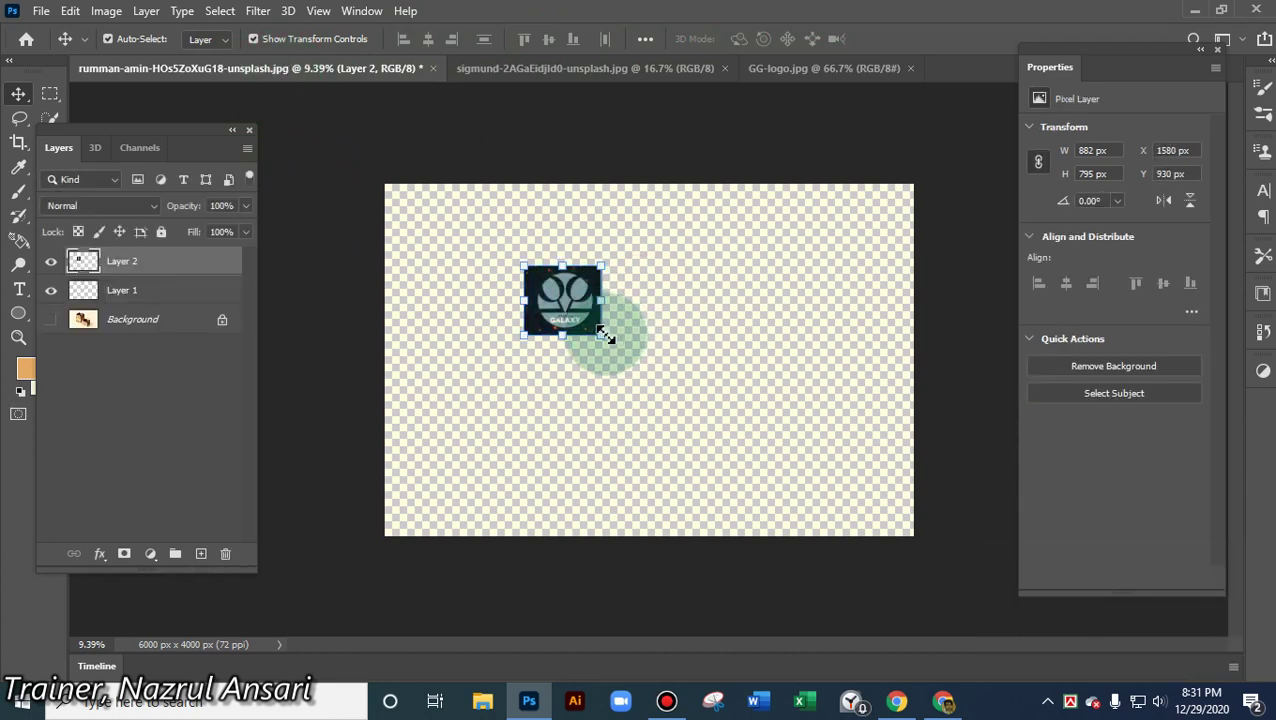
{"action": "left_click_drag", "start_coordinate": [607, 339], "coordinate": [734, 437]}
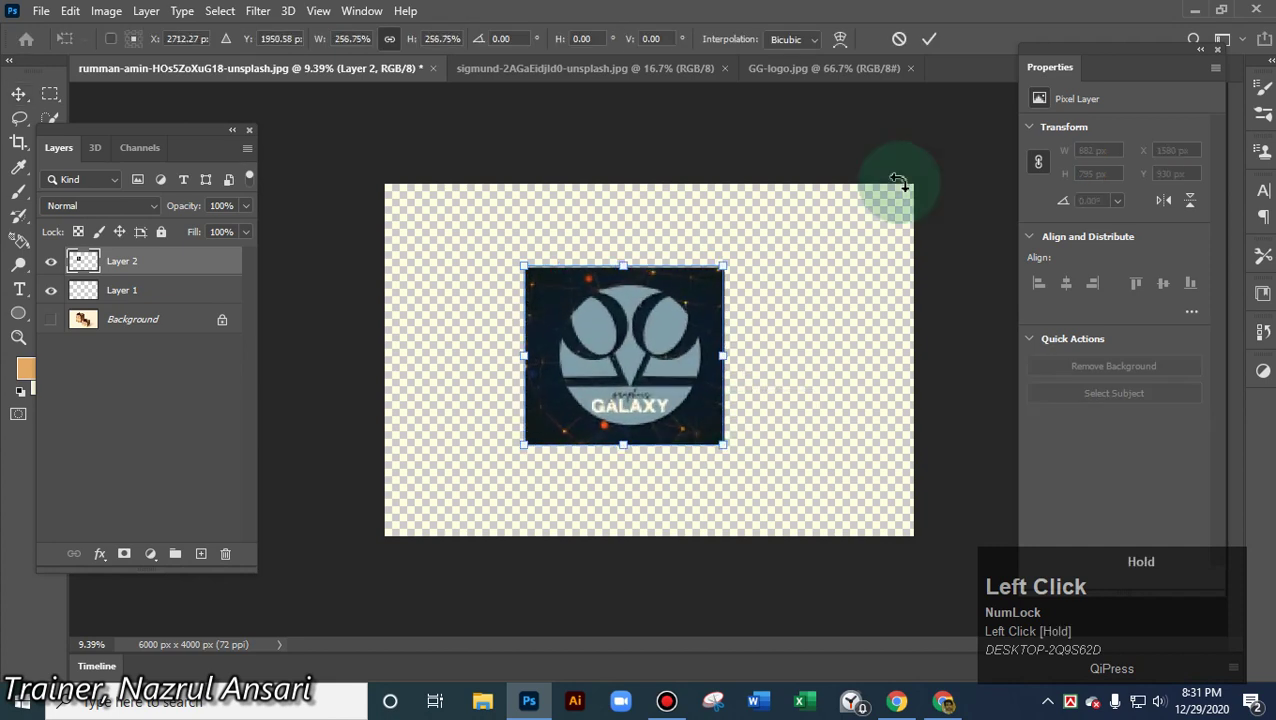
{"action": "left_click", "coordinate": [929, 38]}
{"action": "left_click_drag", "start_coordinate": [686, 330], "coordinate": [610, 325]}
{"action": "left_click", "coordinate": [706, 268]}
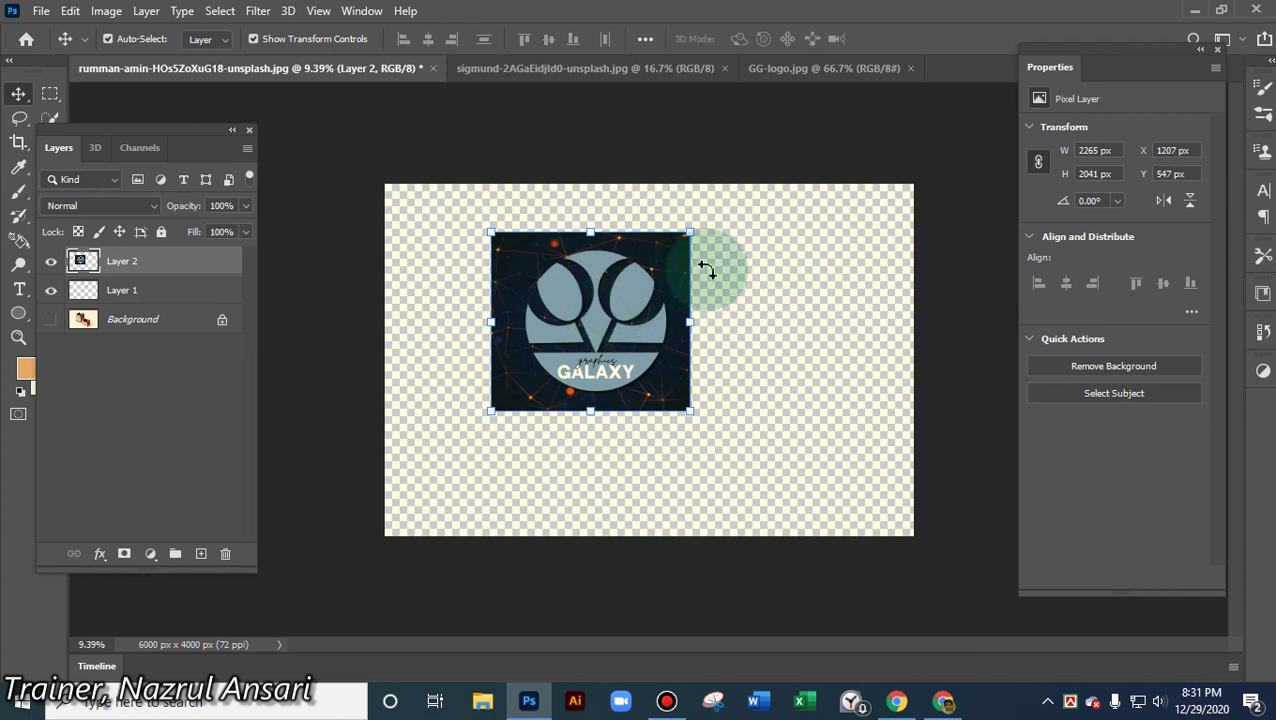
- Show the Background layer, and hide the logo layer after moving it partly past the canvas's upper-left corner
{"action": "left_click", "coordinate": [50, 321]}
{"action": "left_click_drag", "start_coordinate": [592, 320], "coordinate": [341, 136]}
{"action": "left_click", "coordinate": [50, 261]}
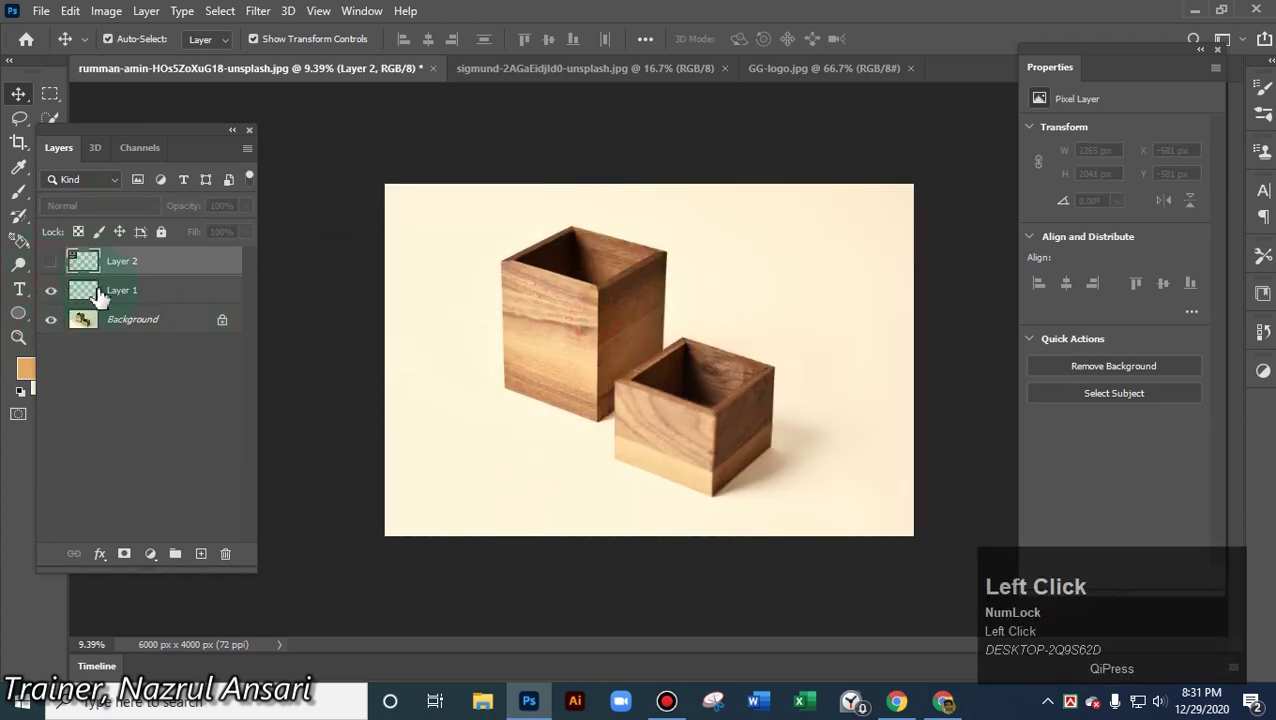
- Make the empty Layer 1 the active layer
{"action": "left_click", "coordinate": [148, 328]}
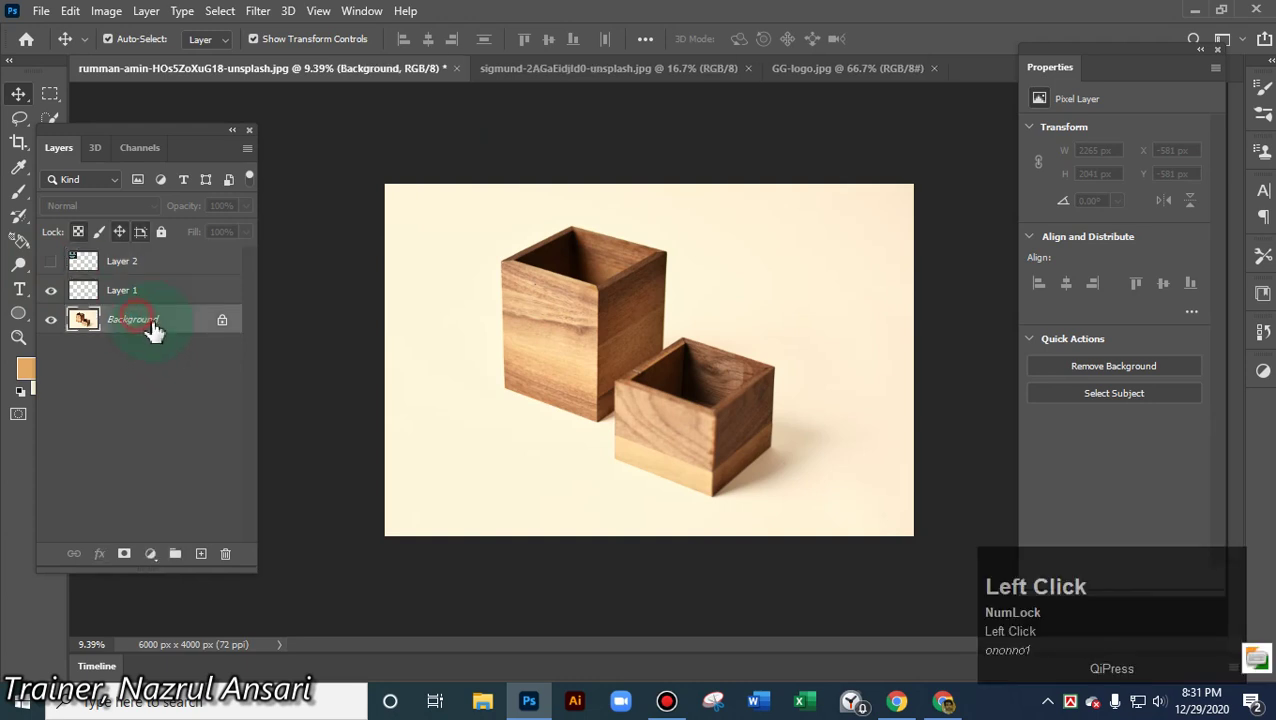
{"action": "left_click", "coordinate": [155, 300]}
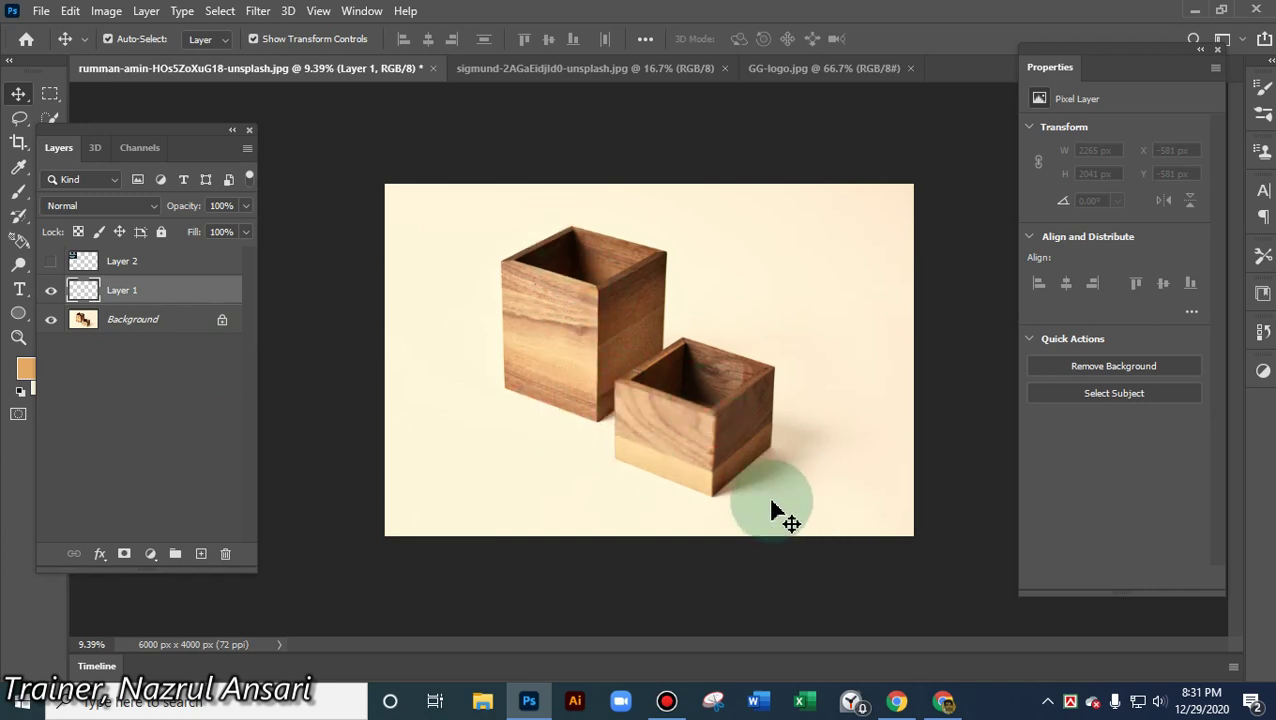
{"action": "scroll", "coordinate": [775, 517], "scroll_direction": "up", "scroll_amount": 2, "text": "alt"}
{"action": "key", "text": "space"}
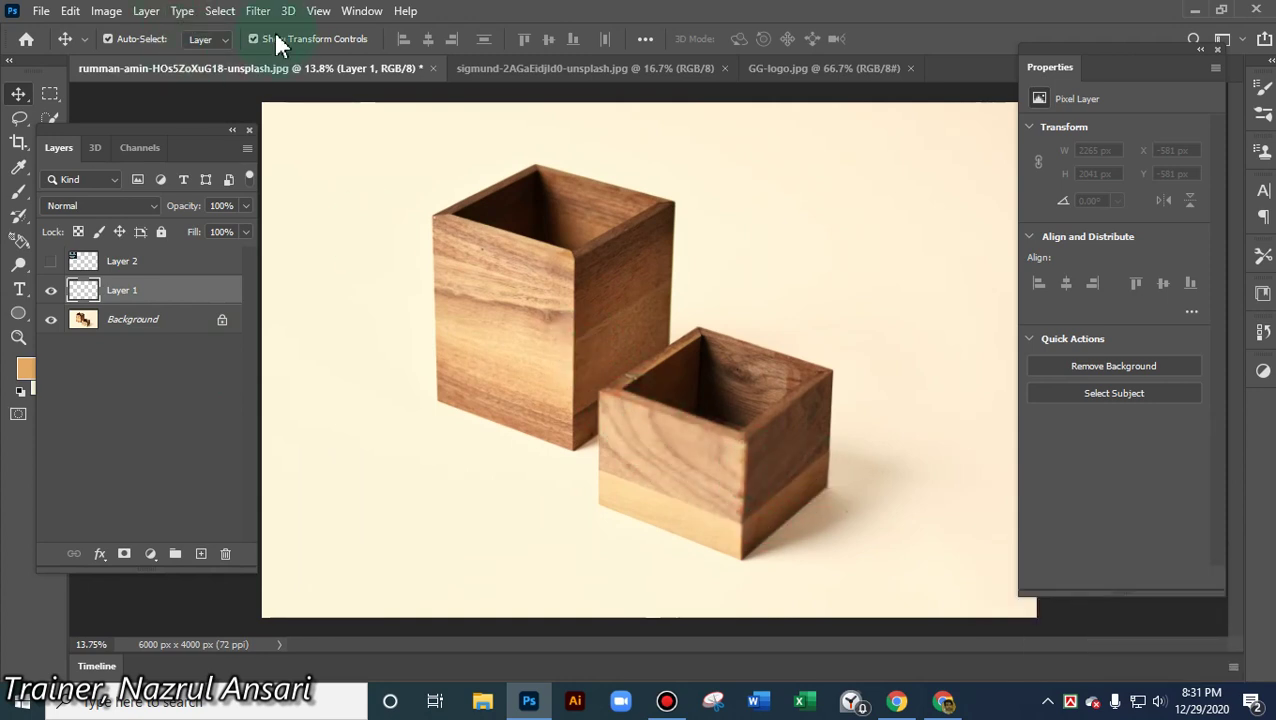
{"action": "left_click", "coordinate": [256, 12]}
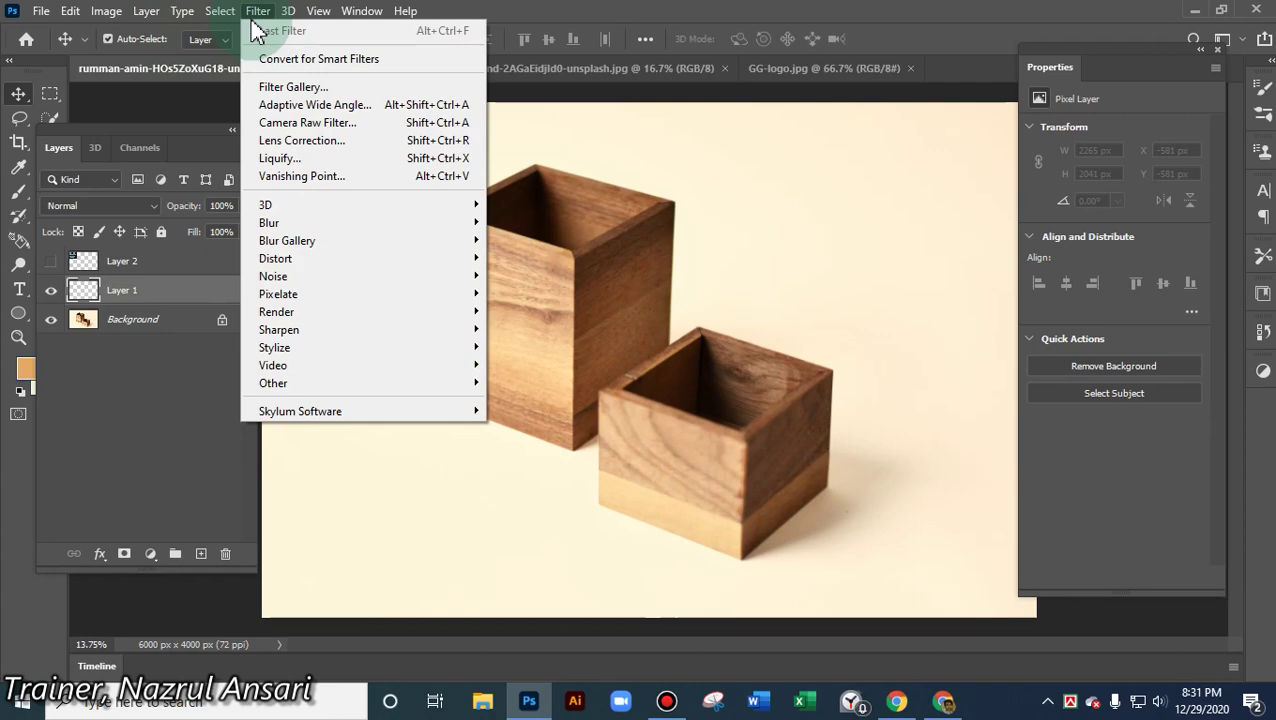
{"action": "left_click", "coordinate": [257, 11]}
{"action": "left_click", "coordinate": [68, 11]}
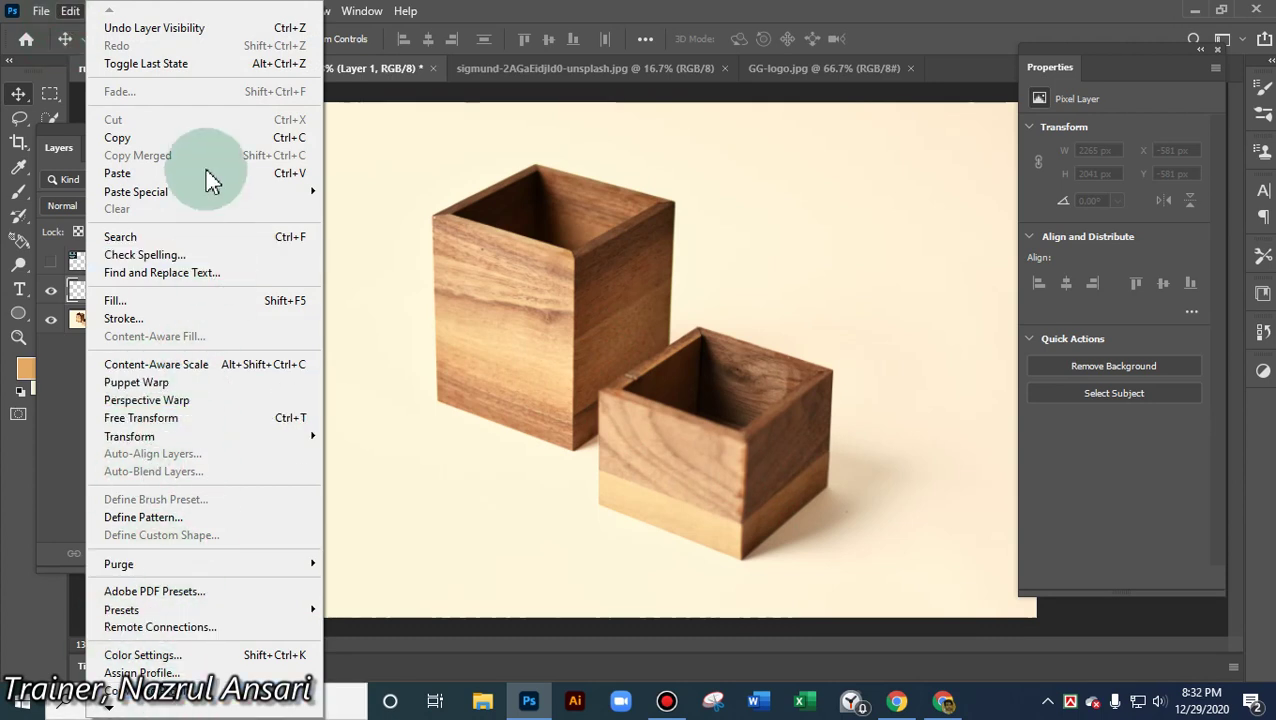
{"action": "left_click", "coordinate": [71, 14]}
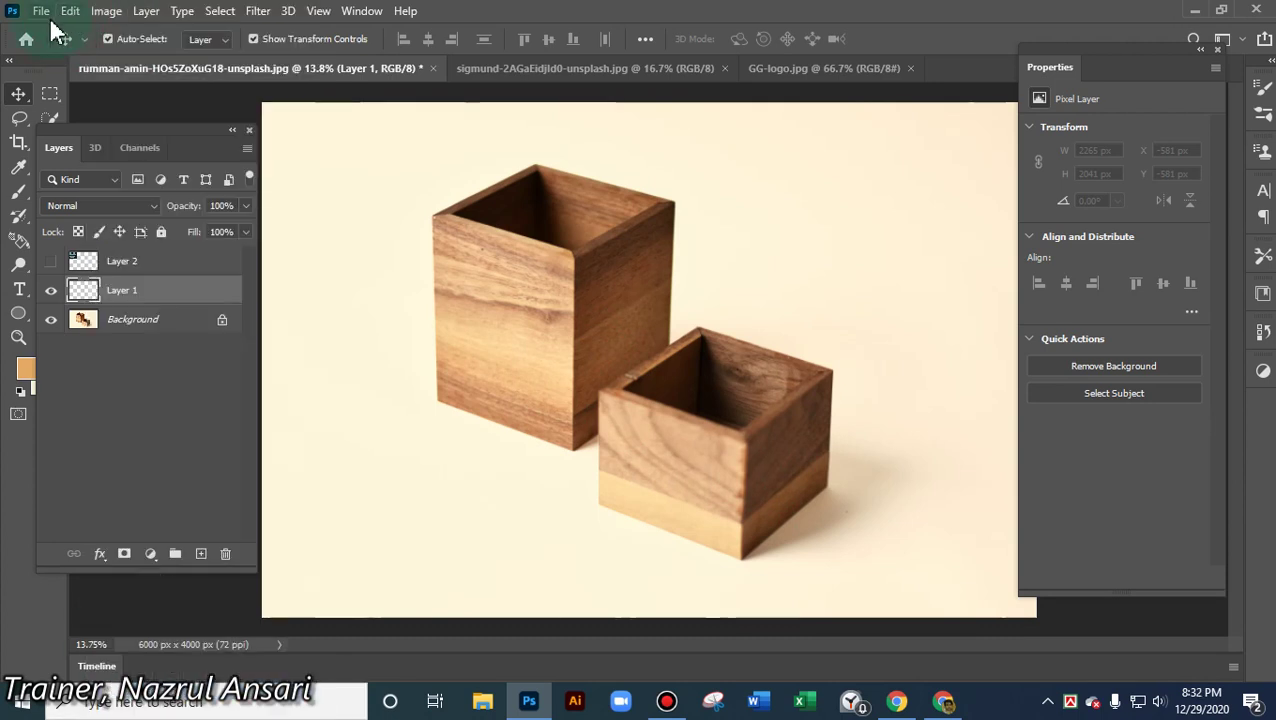
{"action": "left_click", "coordinate": [145, 12]}
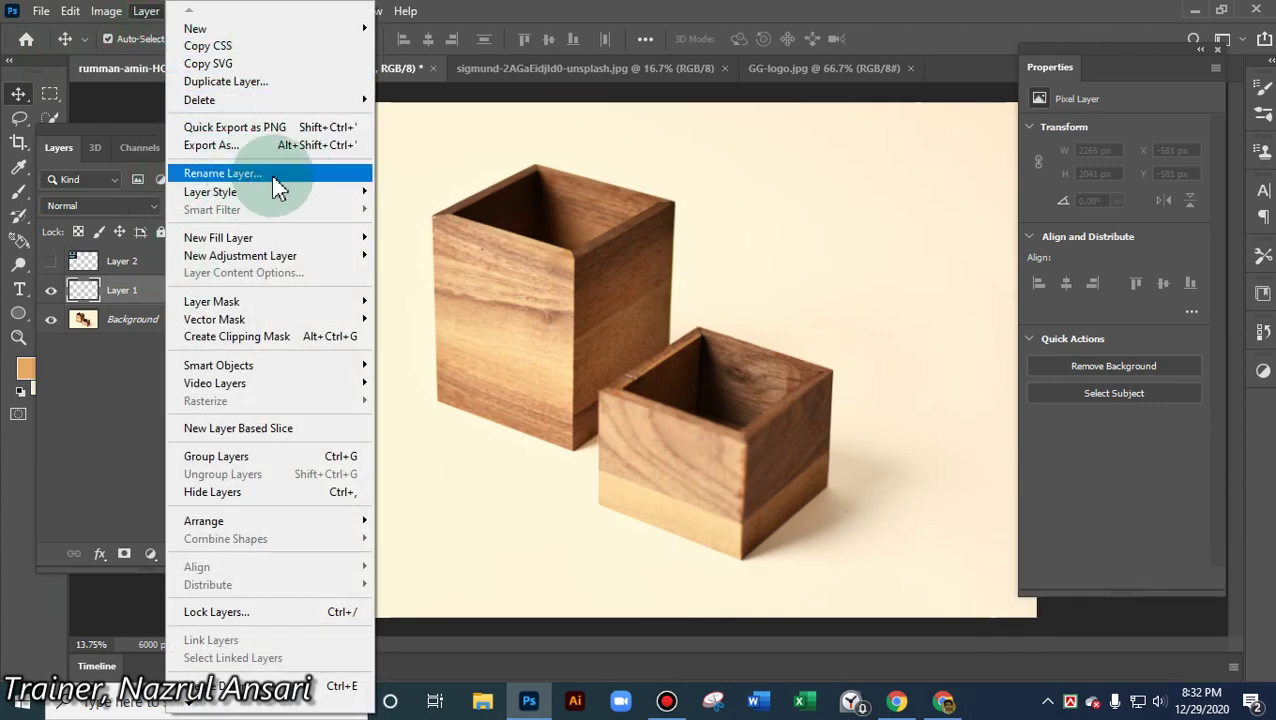
{"action": "mouse_move", "coordinate": [232, 200]}
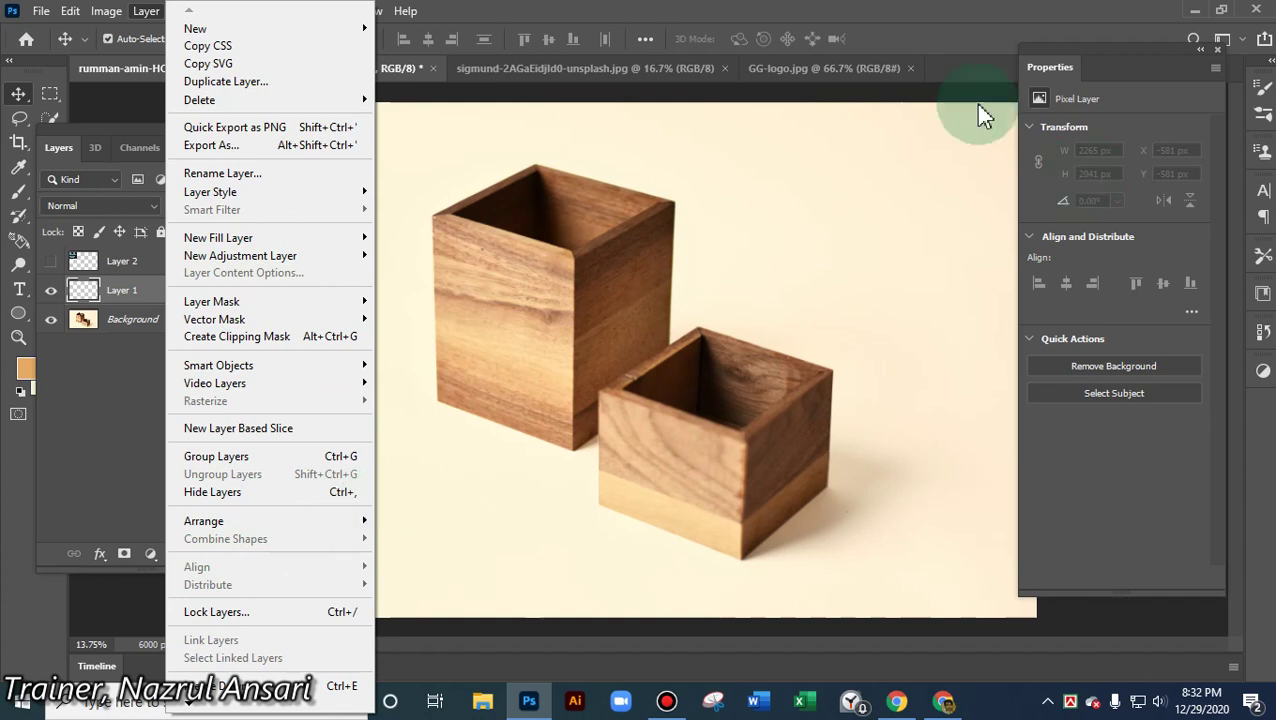
{"action": "left_click", "coordinate": [673, 447]}
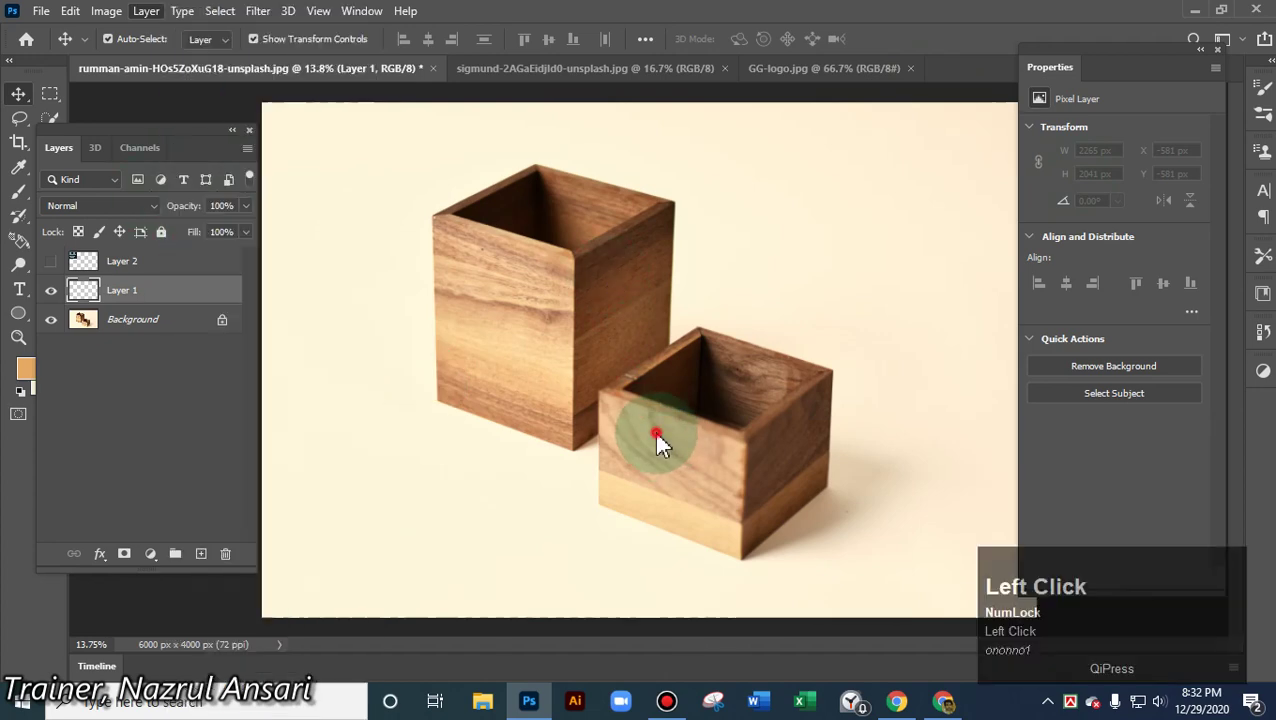
- Open the Vanishing Point filter and create a four-corner perspective plane over the smaller box's front-left face
{"action": "left_click", "coordinate": [258, 12]}
{"action": "left_click", "coordinate": [322, 178]}
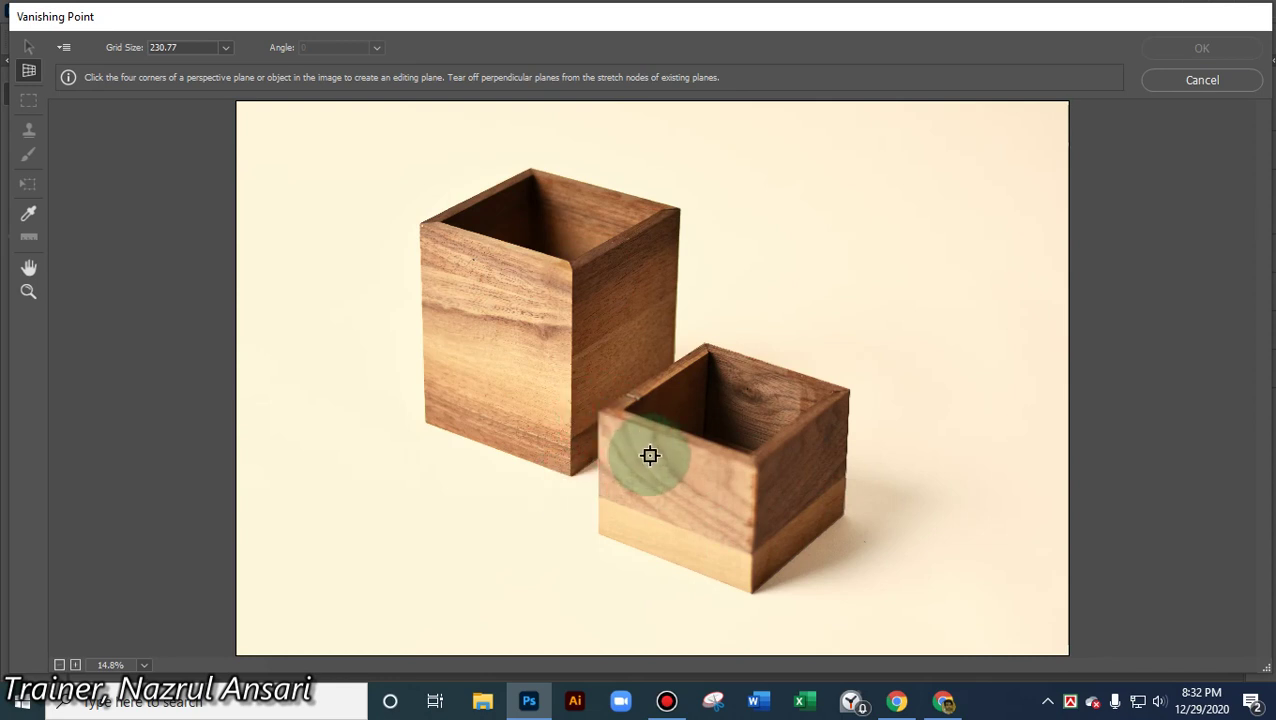
{"action": "scroll", "coordinate": [649, 455], "scroll_direction": "up", "scroll_amount": 1}
{"action": "scroll", "coordinate": [647, 461], "scroll_direction": "up", "scroll_amount": 1}
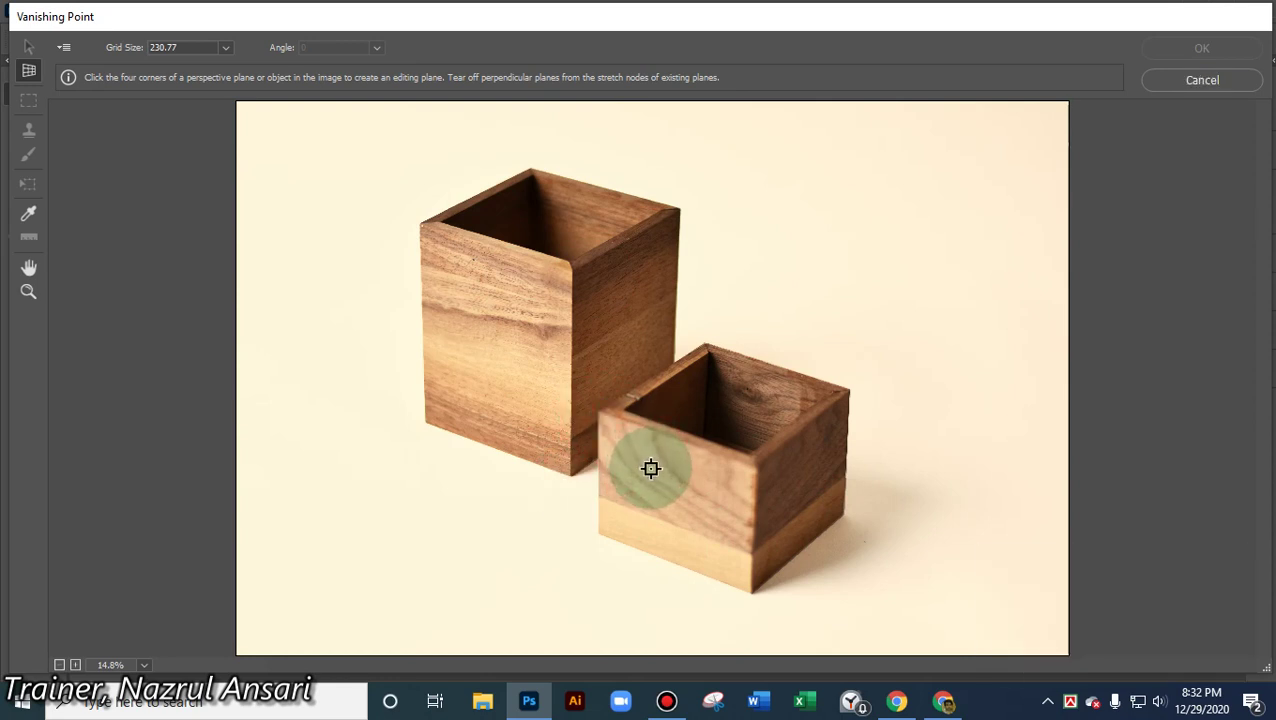
{"action": "scroll", "coordinate": [651, 469], "scroll_direction": "up", "scroll_amount": 1}
{"action": "left_click", "coordinate": [28, 291]}
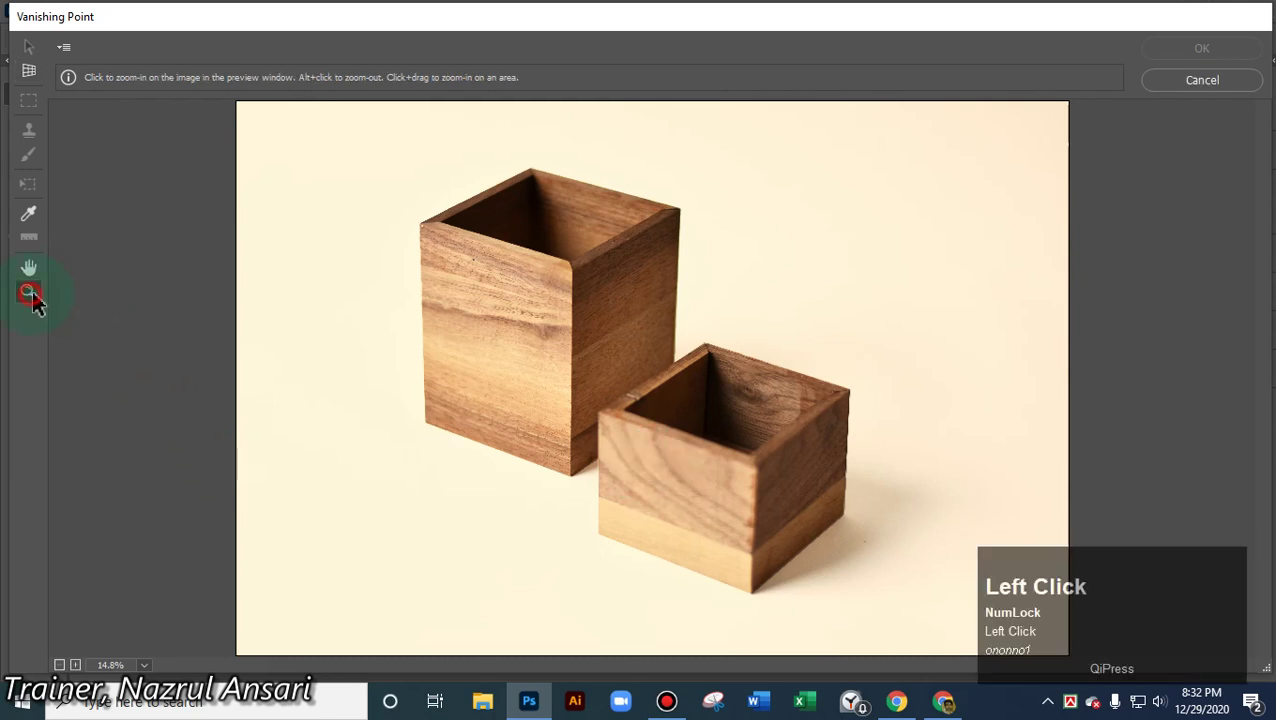
{"action": "scroll", "coordinate": [661, 491], "scroll_direction": "up", "scroll_amount": 1}
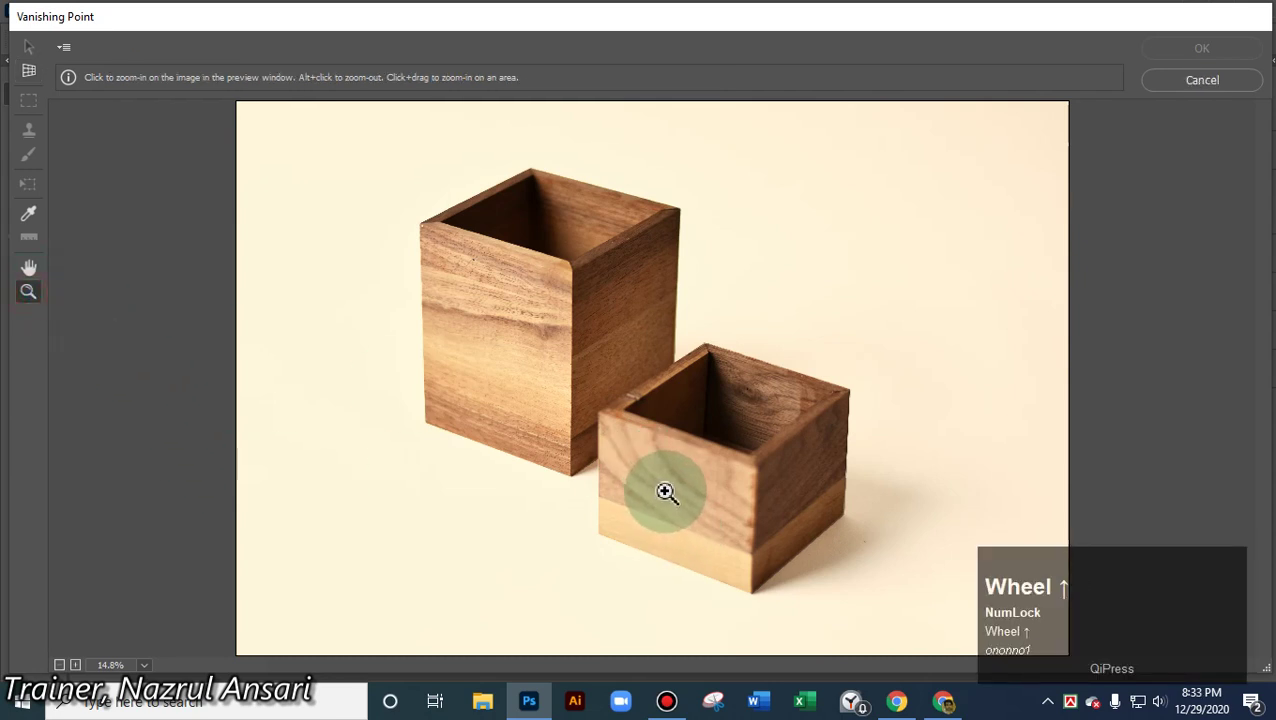
{"action": "left_click", "coordinate": [667, 491]}
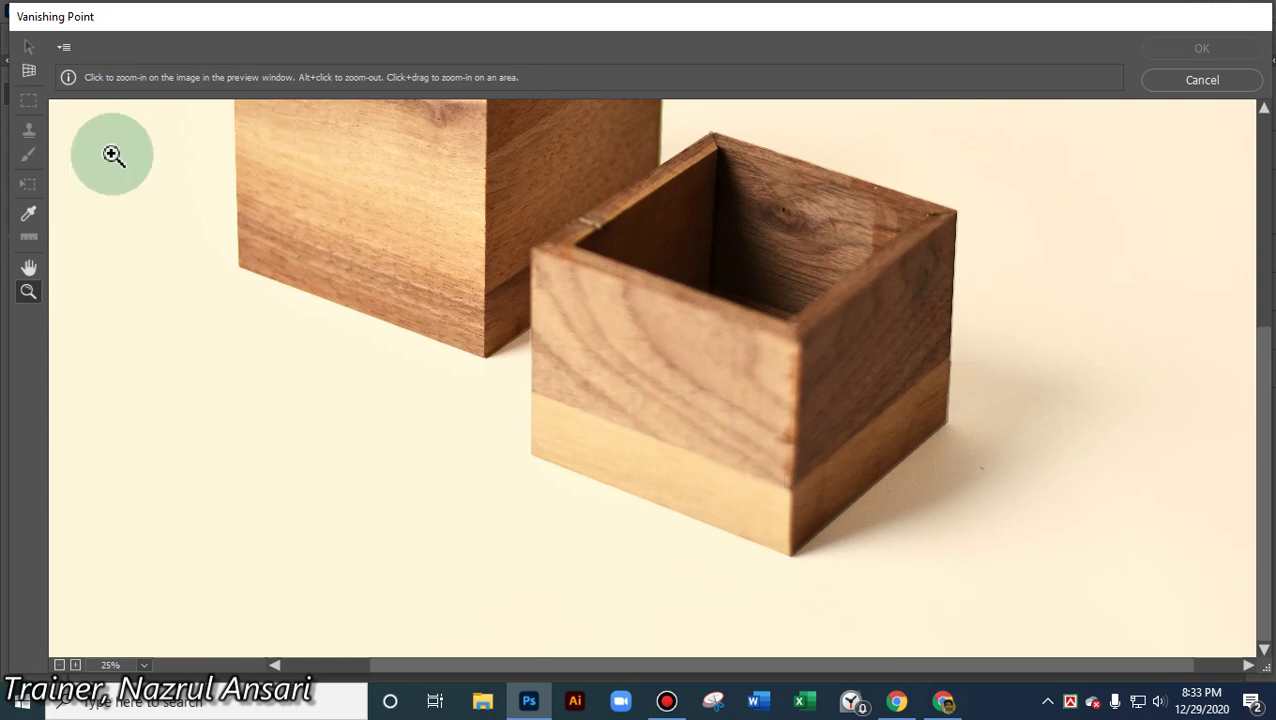
{"action": "left_click", "coordinate": [30, 74]}
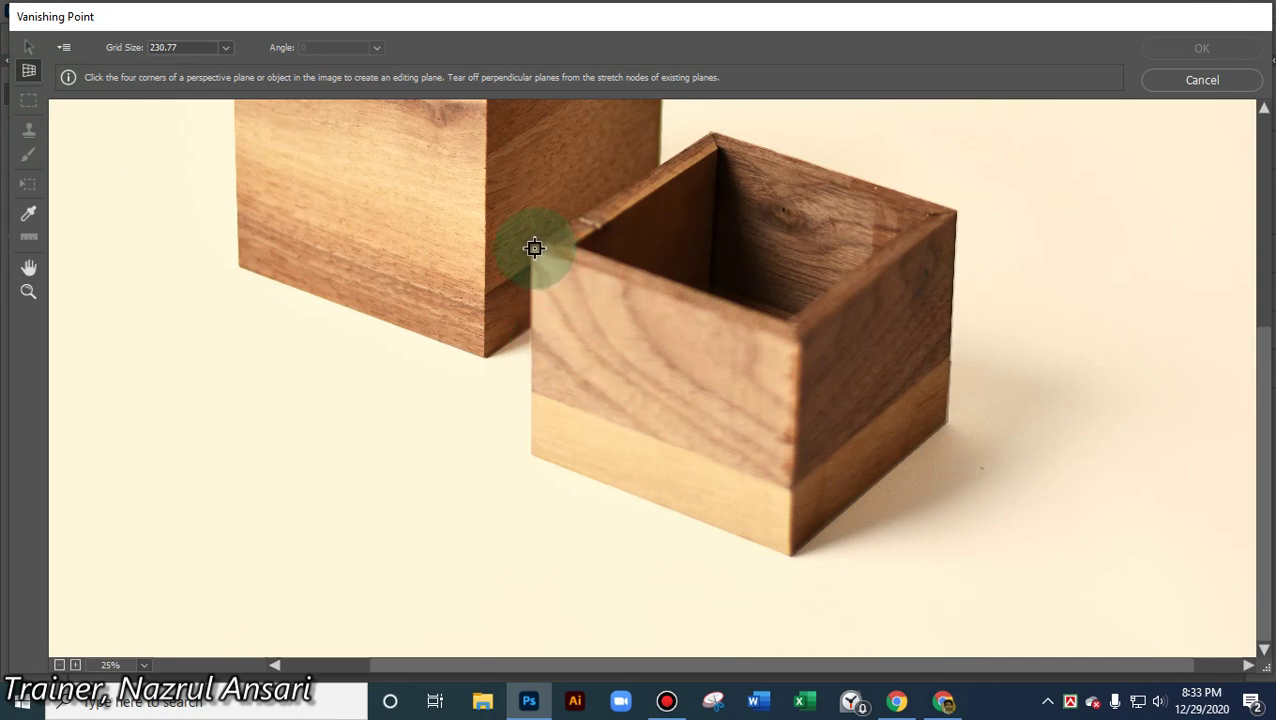
{"action": "left_click", "coordinate": [531, 452]}
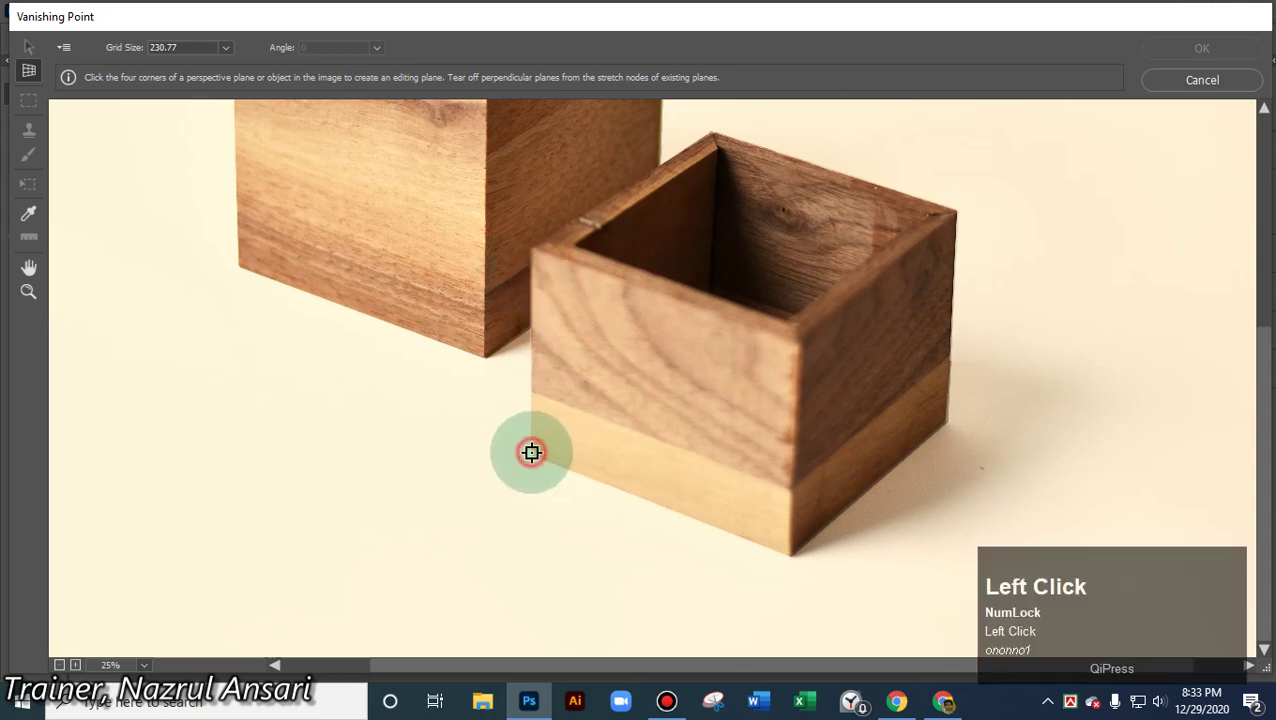
{"action": "left_click", "coordinate": [531, 247]}
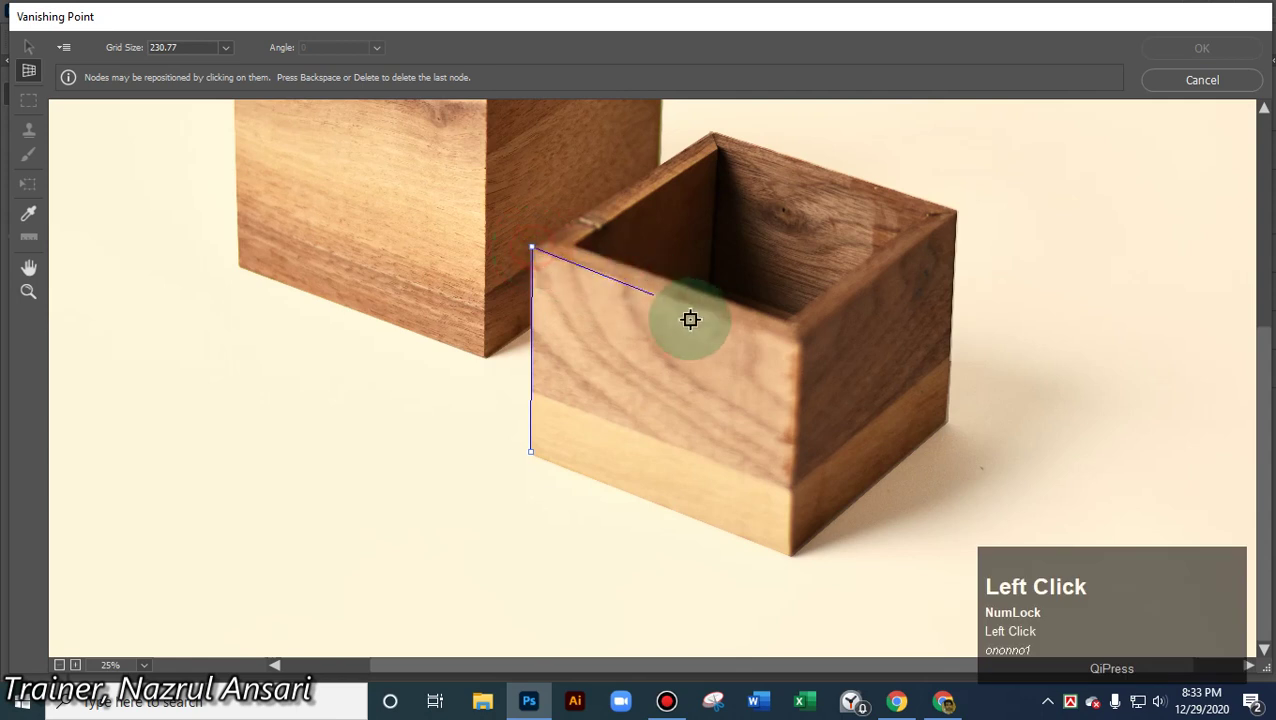
{"action": "left_click", "coordinate": [795, 331]}
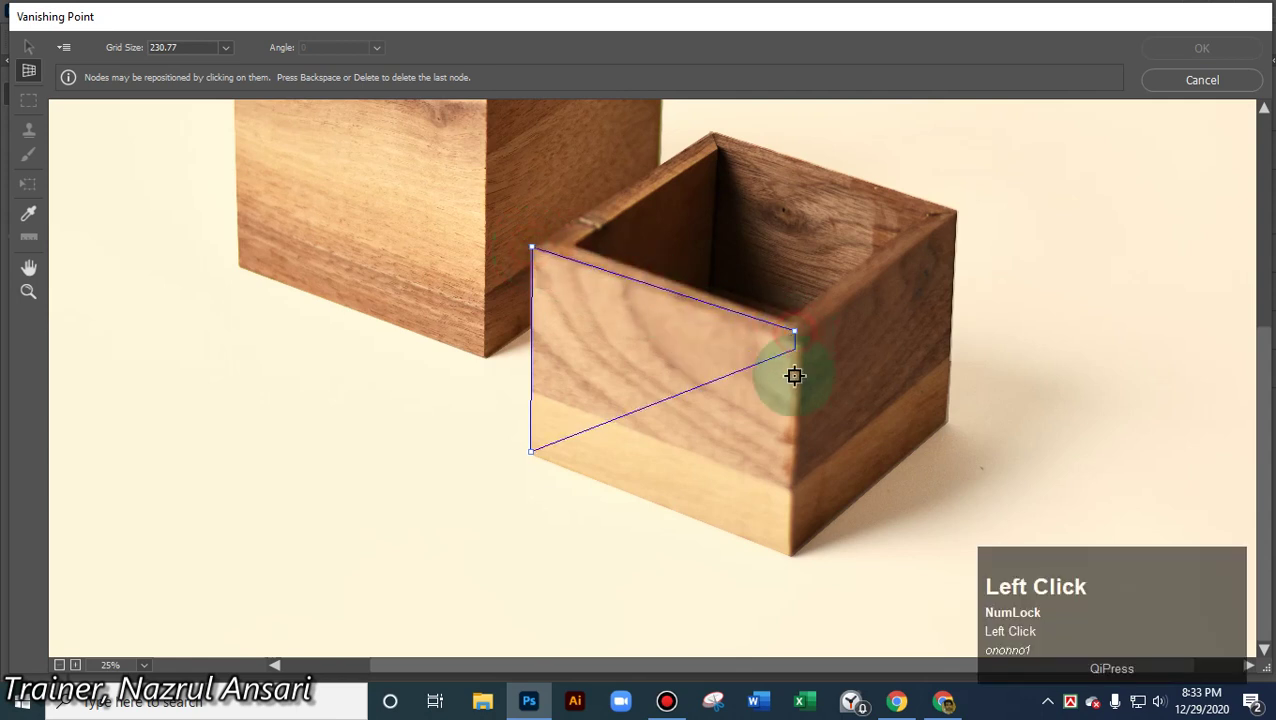
{"action": "left_click", "coordinate": [790, 555]}
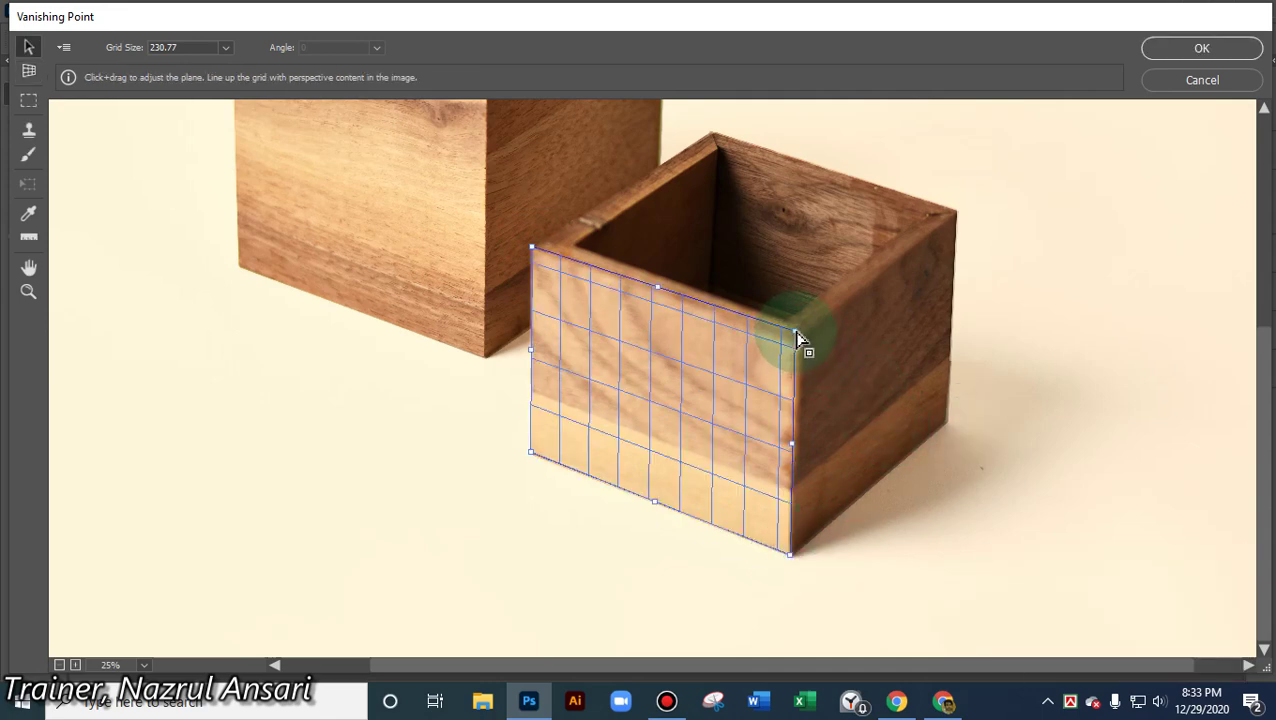
- Fine-tune the front plane's upper corner to match the upper end of the box's central vertical edge
{"action": "mouse_move", "coordinate": [796, 333]}
{"action": "left_mouse_down"}
{"action": "mouse_move", "coordinate": [843, 327]}
{"action": "mouse_move", "coordinate": [801, 333]}
{"action": "left_mouse_up"}
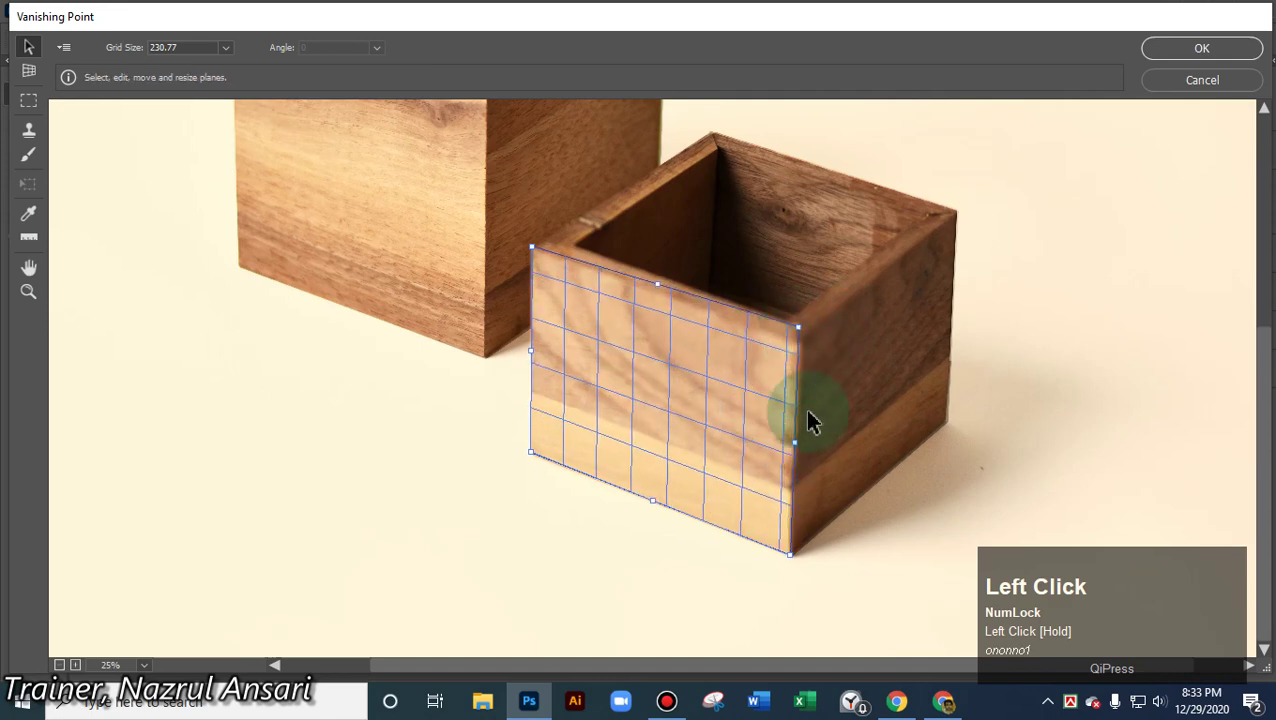
{"action": "key", "text": "alt"}
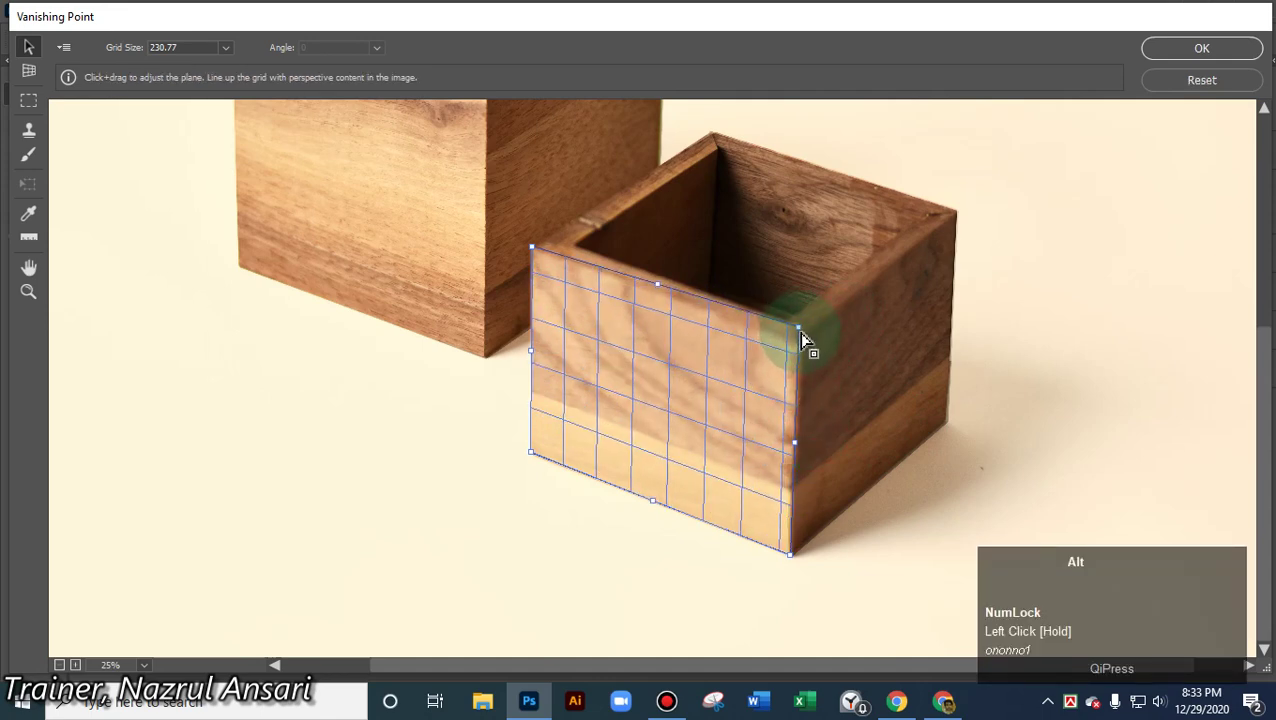
{"action": "left_click_drag", "start_coordinate": [800, 333], "coordinate": [812, 360]}
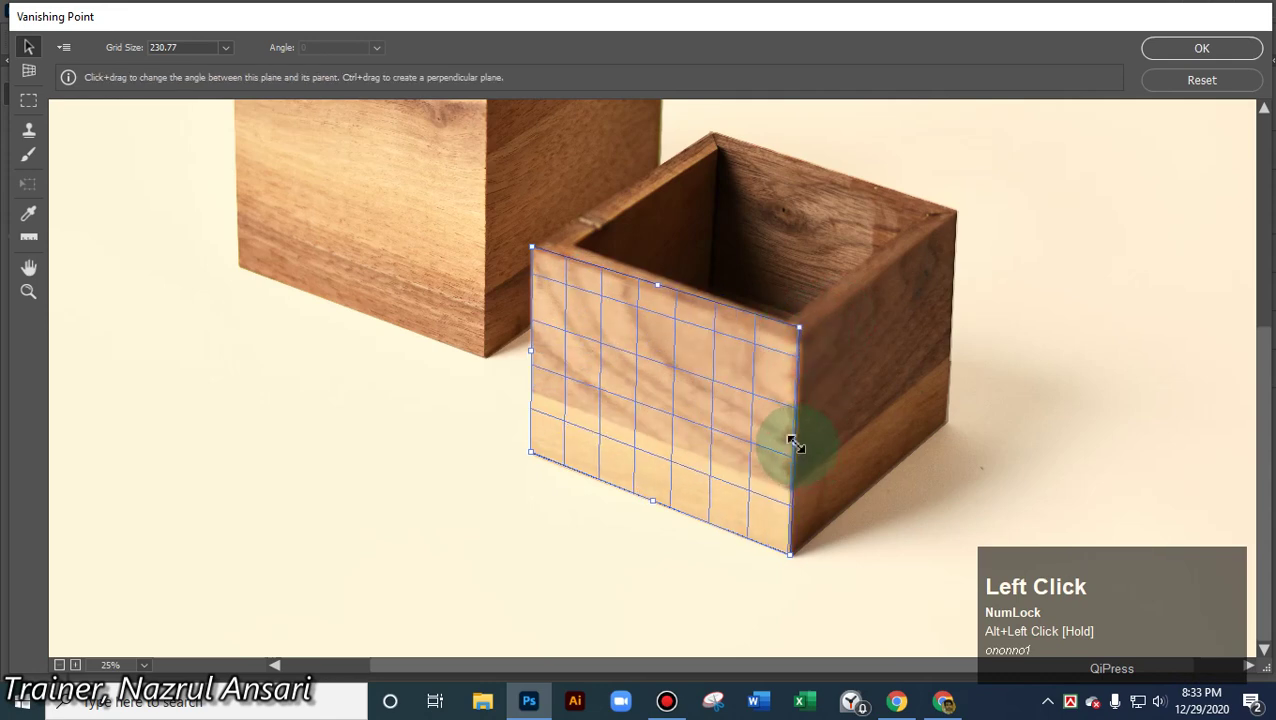
{"action": "key", "text": "ctrl"}
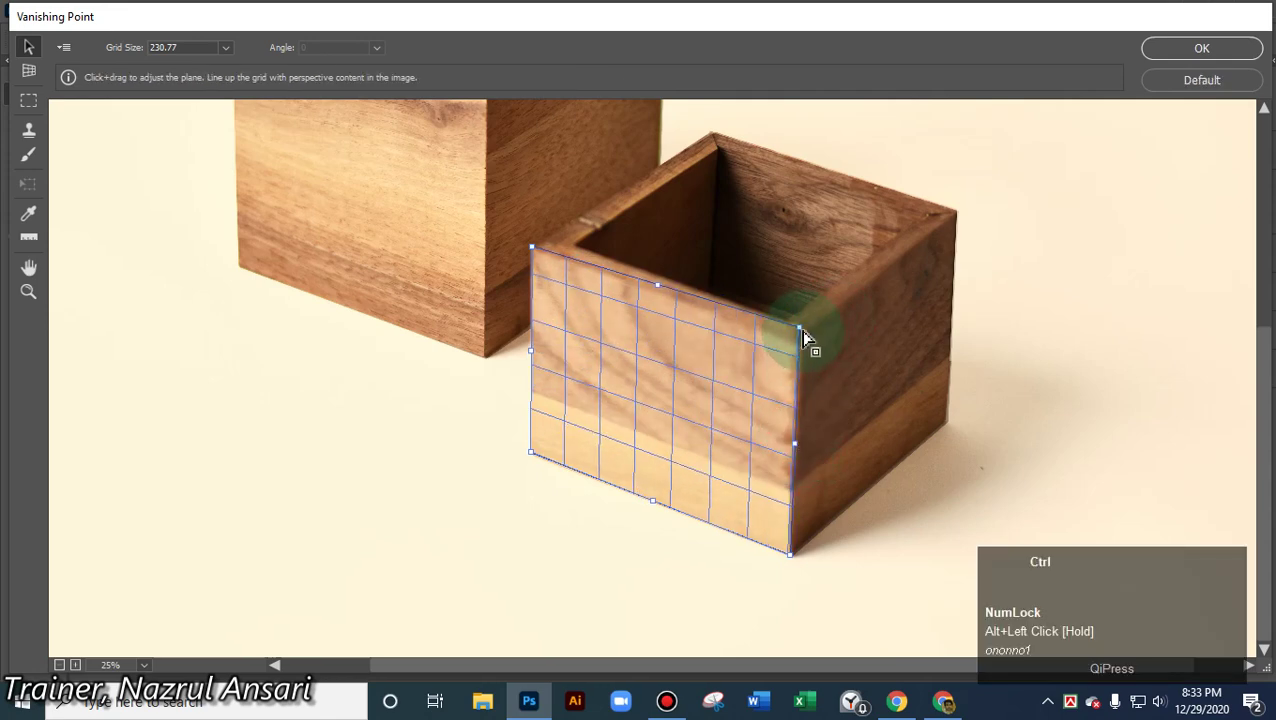
{"action": "mouse_move", "coordinate": [805, 338]}
{"action": "left_mouse_down"}
{"action": "mouse_move", "coordinate": [845, 334]}
{"action": "mouse_move", "coordinate": [803, 347]}
{"action": "left_mouse_up"}
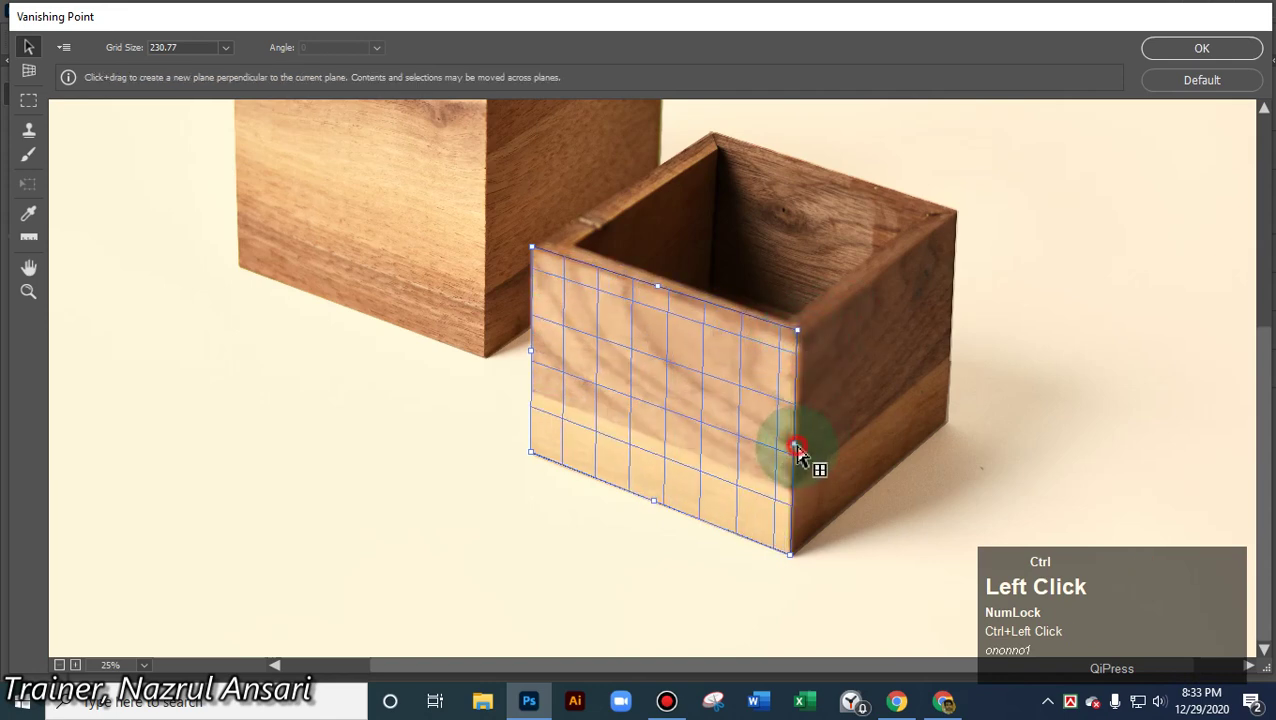
- Tear off a perpendicular plane from the central edge and fit its outer corners to the smaller box's right face
{"action": "left_click_drag", "start_coordinate": [796, 447], "coordinate": [935, 342]}
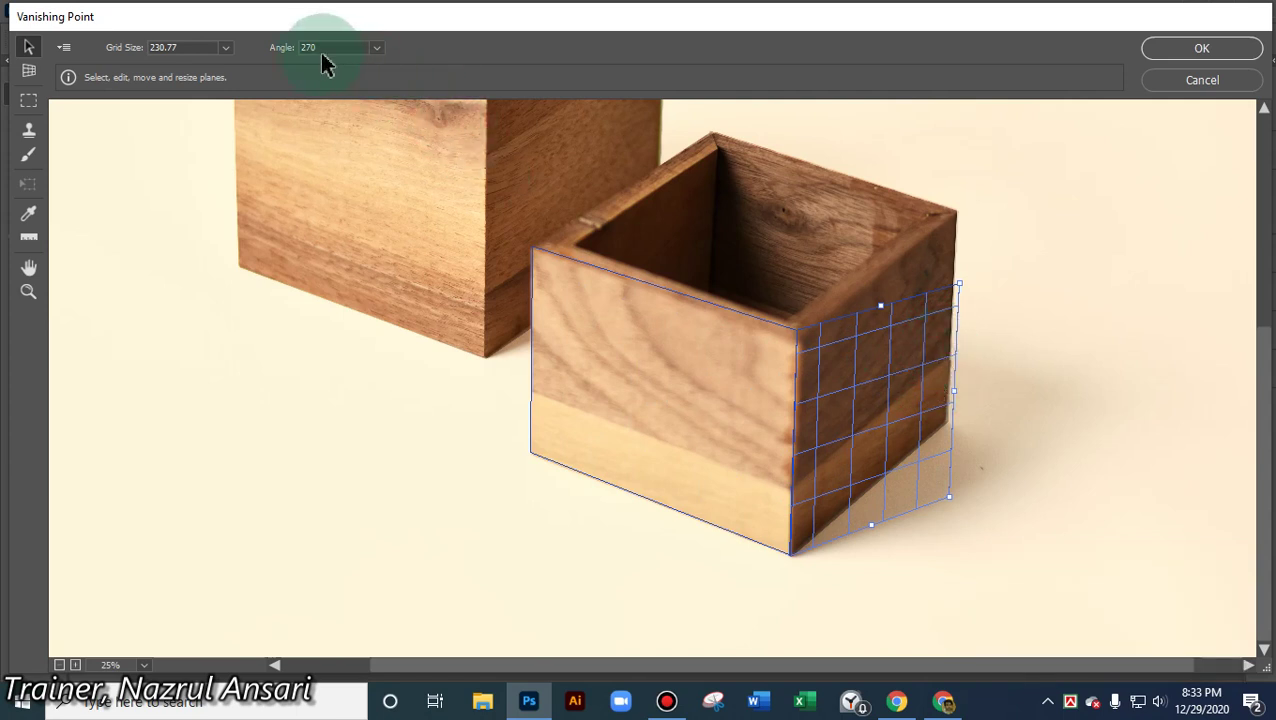
{"action": "left_click_drag", "start_coordinate": [958, 285], "coordinate": [940, 241]}
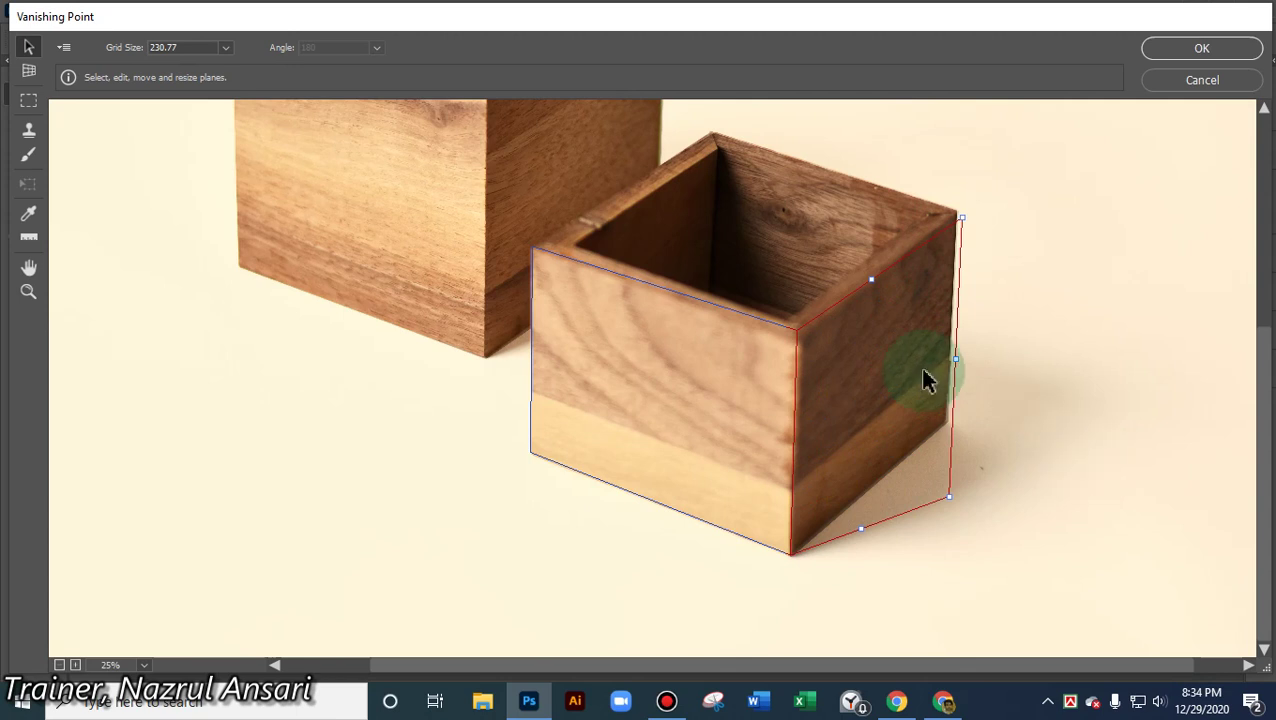
{"action": "left_click", "coordinate": [950, 498]}
{"action": "left_click_drag", "start_coordinate": [950, 498], "coordinate": [948, 421]}
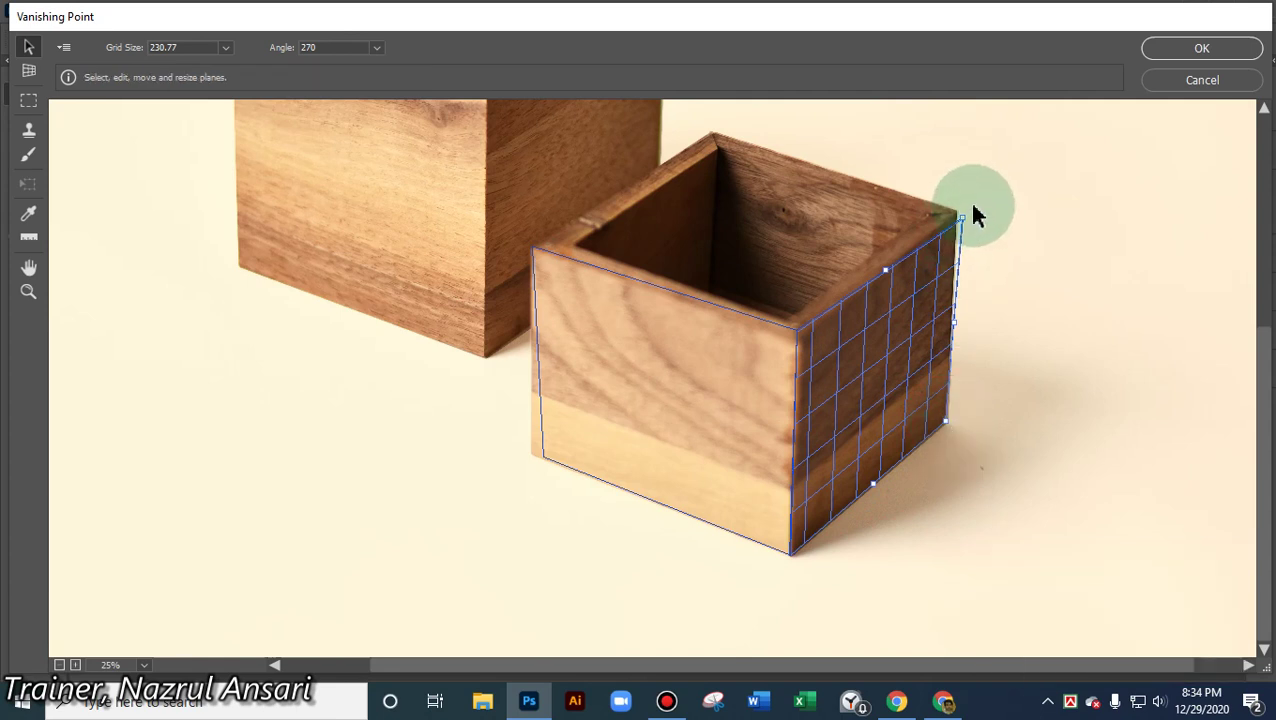
{"action": "left_click_drag", "start_coordinate": [963, 217], "coordinate": [954, 220]}
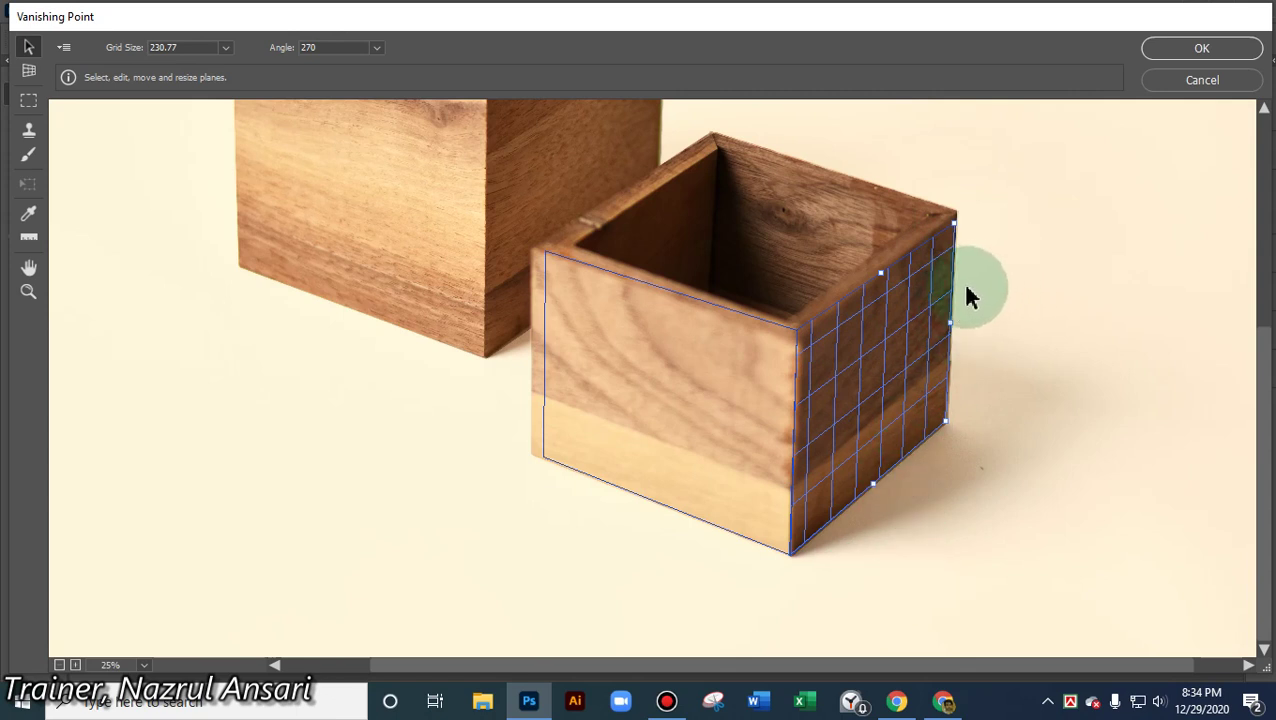
- Try other angles for the side plane, ending at 212.4, and try to reposition its upper outer corner
{"action": "left_click", "coordinate": [330, 40]}
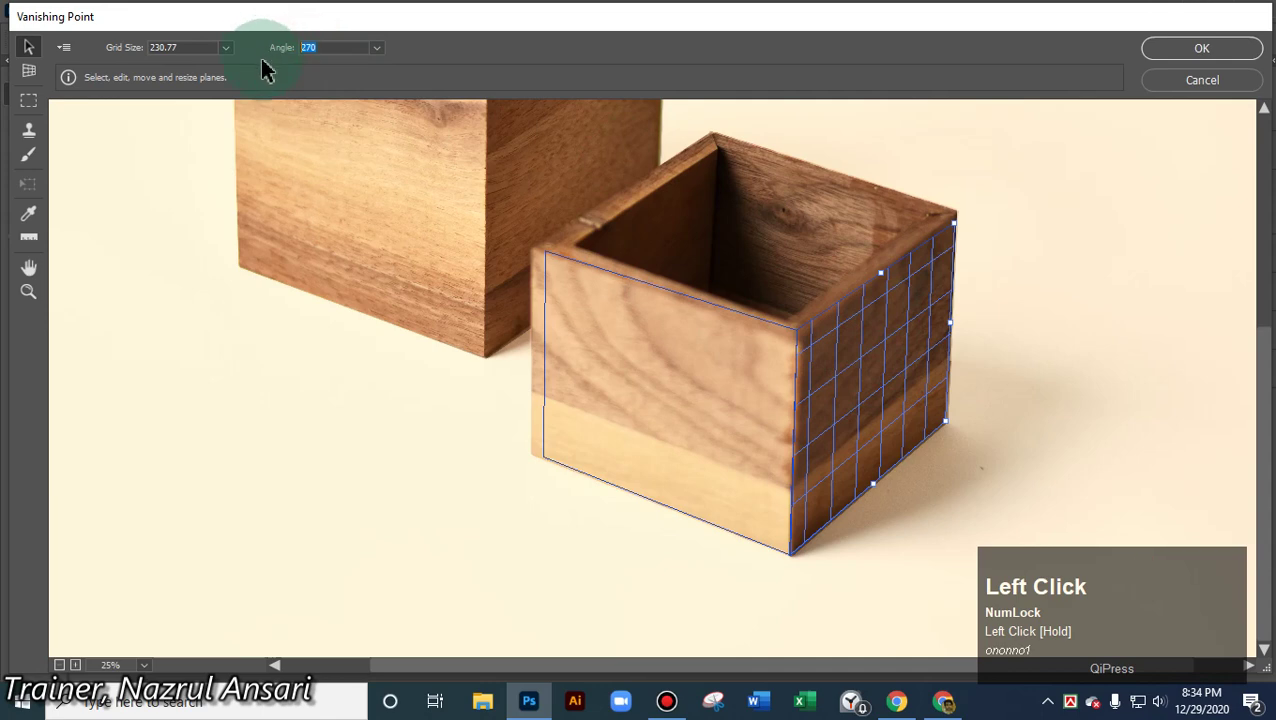
{"action": "left_click", "coordinate": [377, 47]}
{"action": "left_click_drag", "start_coordinate": [325, 74], "coordinate": [316, 72]}
{"action": "left_click", "coordinate": [343, 73]}
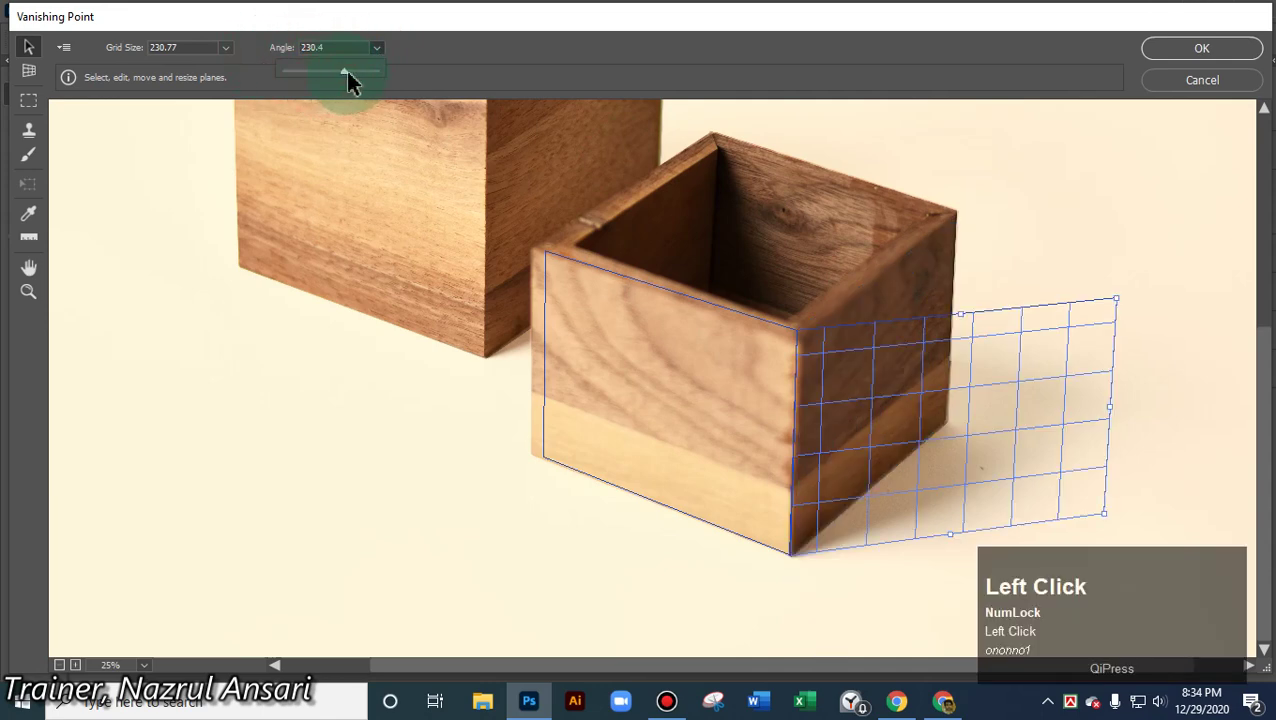
{"action": "left_click", "coordinate": [353, 72]}
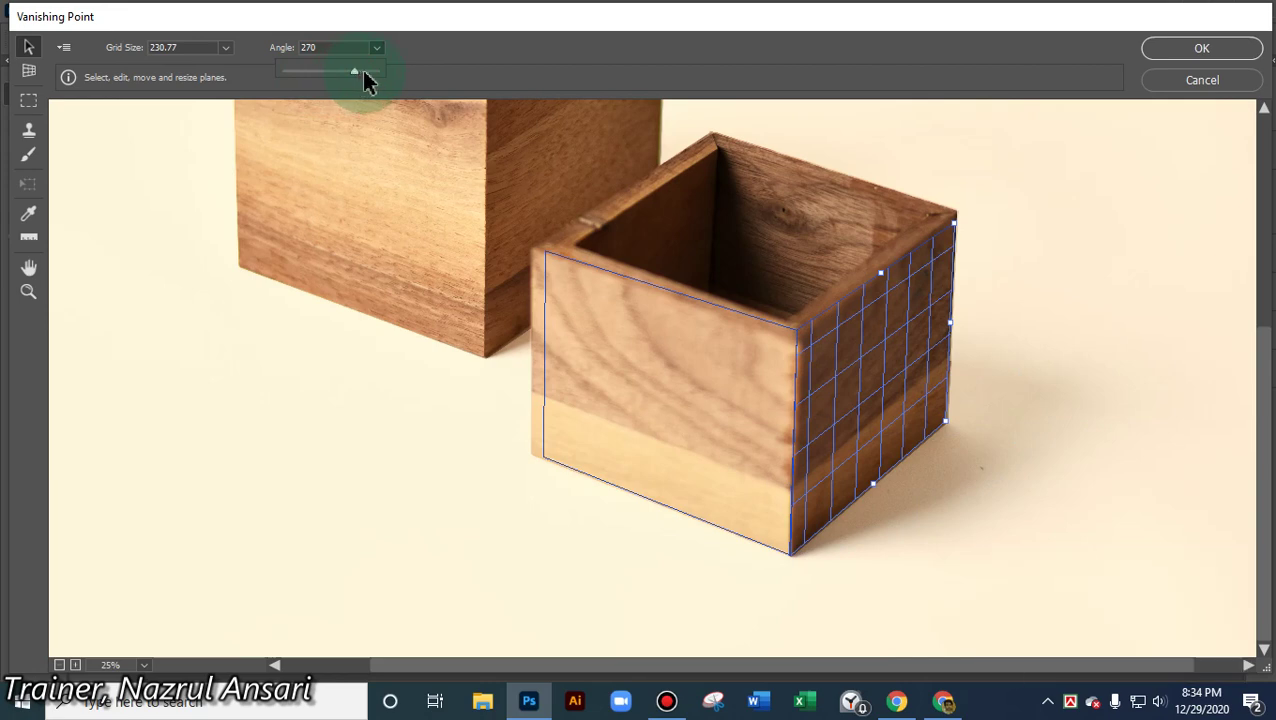
{"action": "left_click", "coordinate": [364, 73]}
{"action": "left_click", "coordinate": [339, 73]}
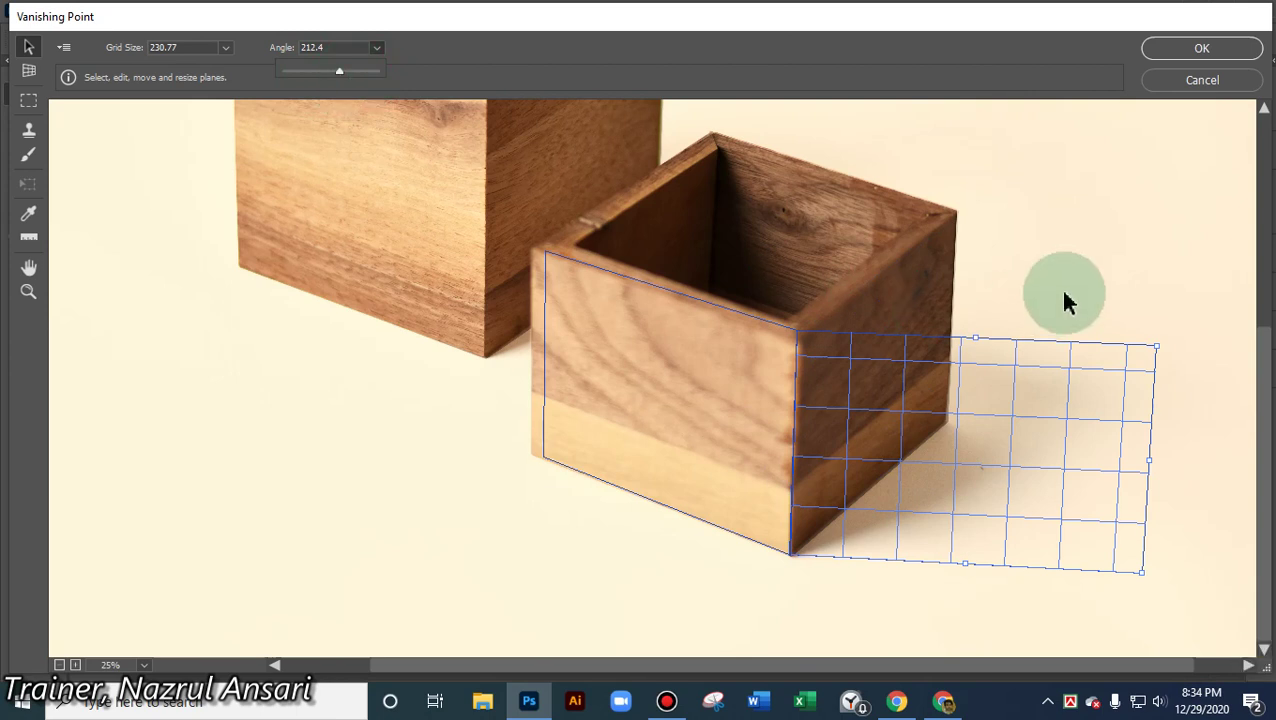
{"action": "mouse_move", "coordinate": [1153, 348]}
{"action": "left_mouse_down"}
{"action": "mouse_move", "coordinate": [1142, 345]}
{"action": "mouse_move", "coordinate": [1158, 354]}
{"action": "left_mouse_up"}
{"action": "left_click", "coordinate": [1158, 354]}
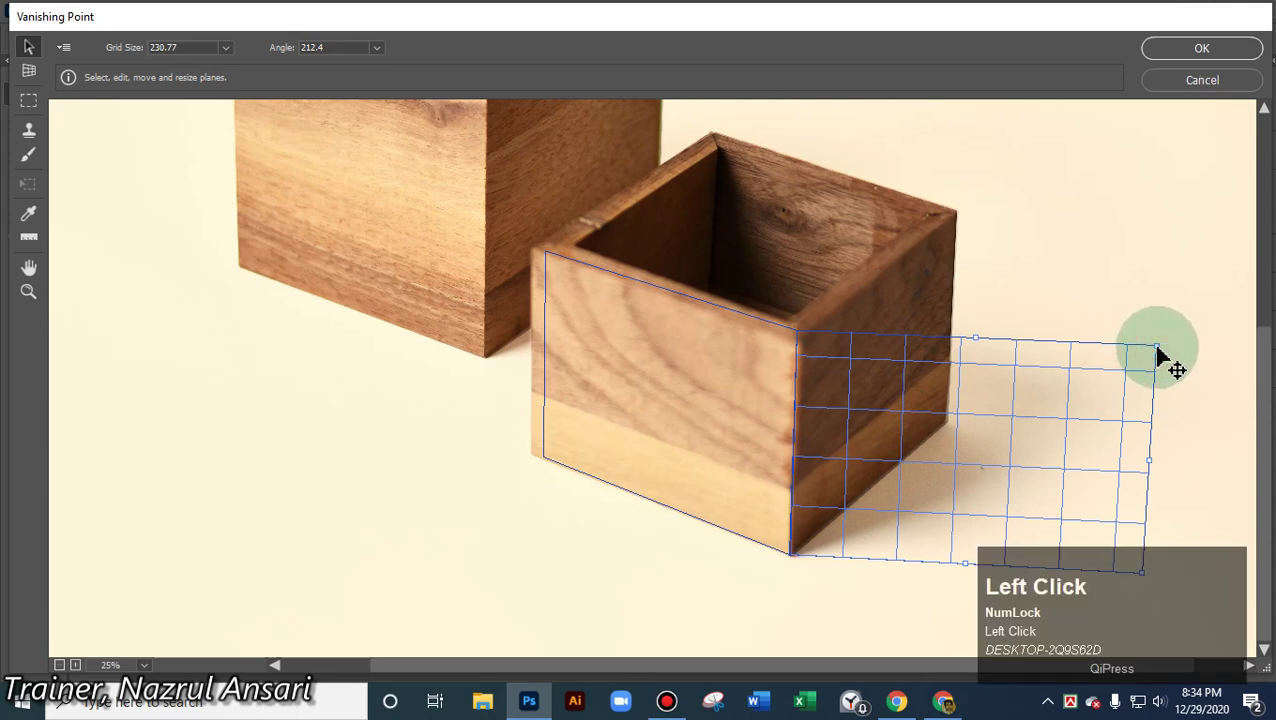
{"action": "key", "text": "alt"}
{"action": "left_click_drag", "start_coordinate": [1158, 355], "coordinate": [1145, 338]}
- Set the side plane's angle to 270
{"action": "left_click", "coordinate": [377, 48]}
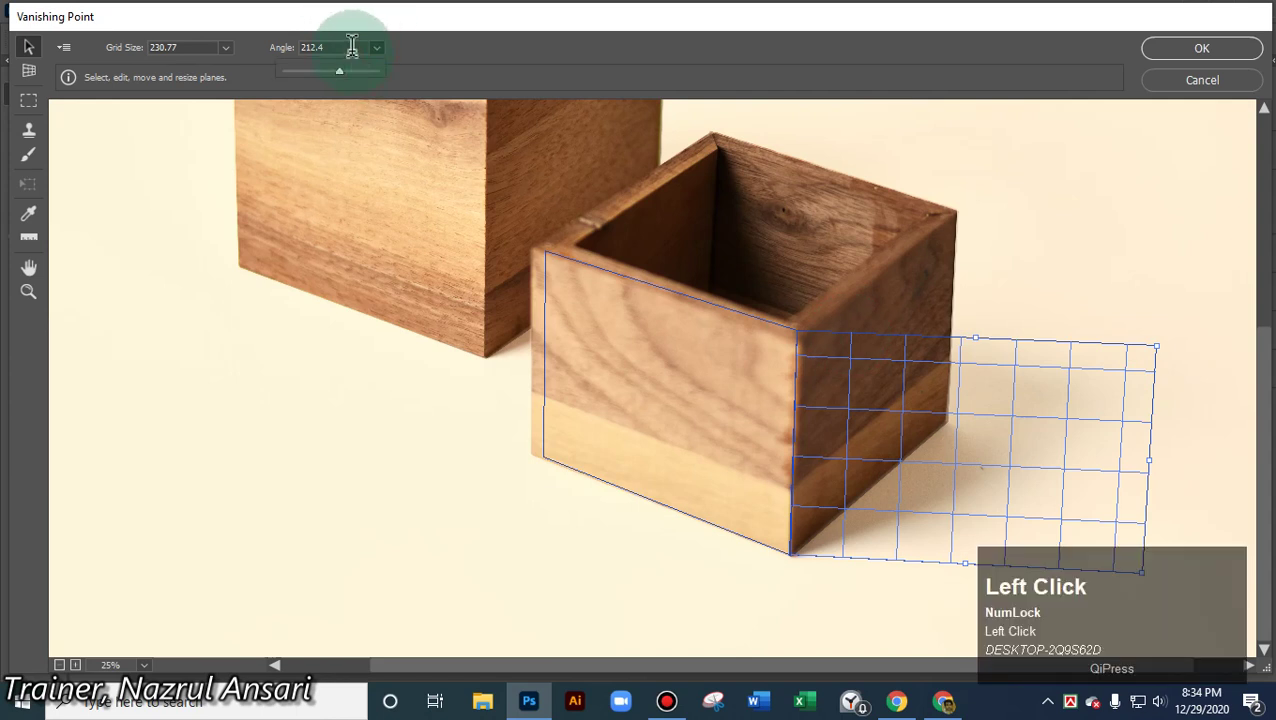
{"action": "left_click", "coordinate": [352, 47]}
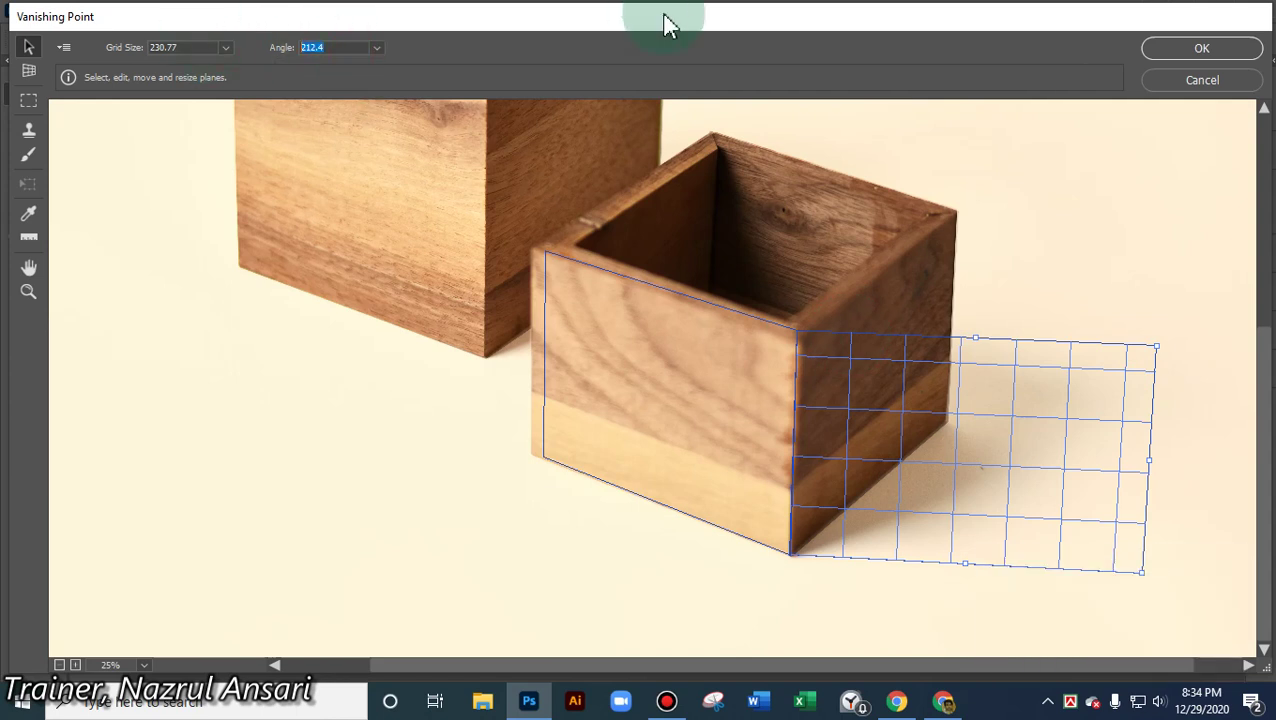
{"action": "type", "text": "270"}
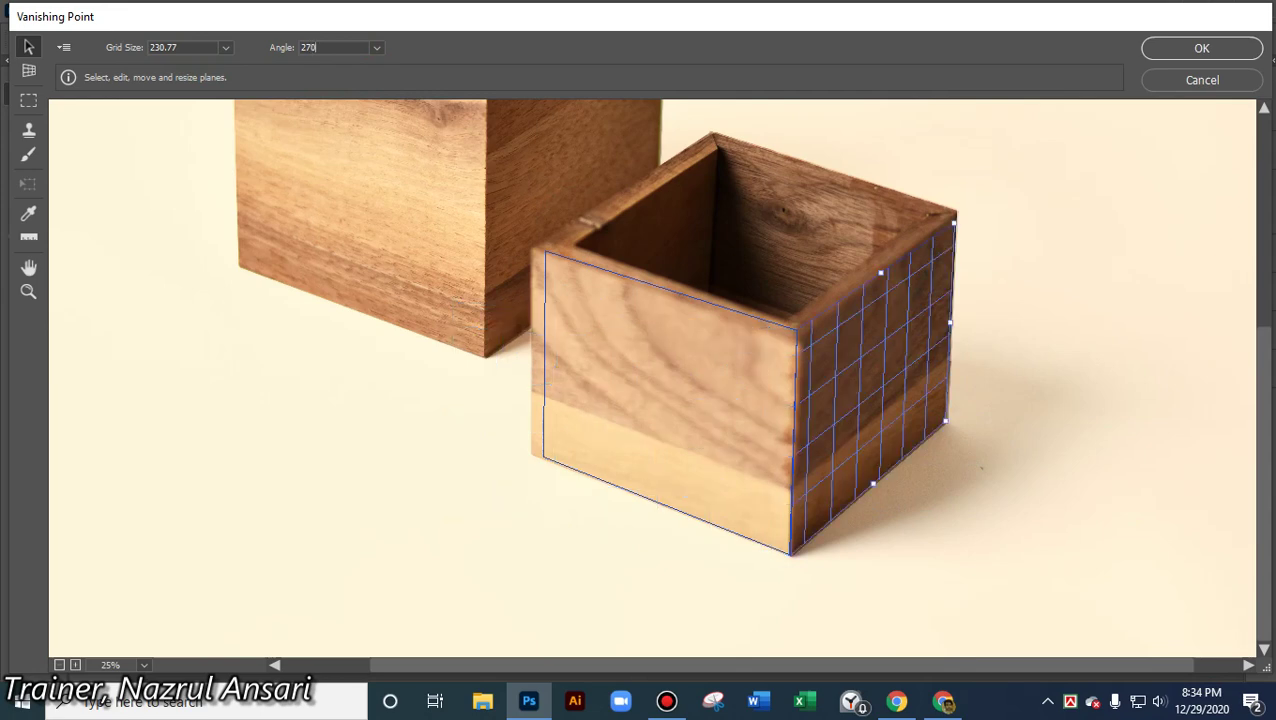
- Refine the side plane's upper and lower outer corners to match the far vertical edge of the box's right face
{"action": "scroll", "coordinate": [763, 222], "scroll_direction": "up", "scroll_amount": 3, "text": "alt"}
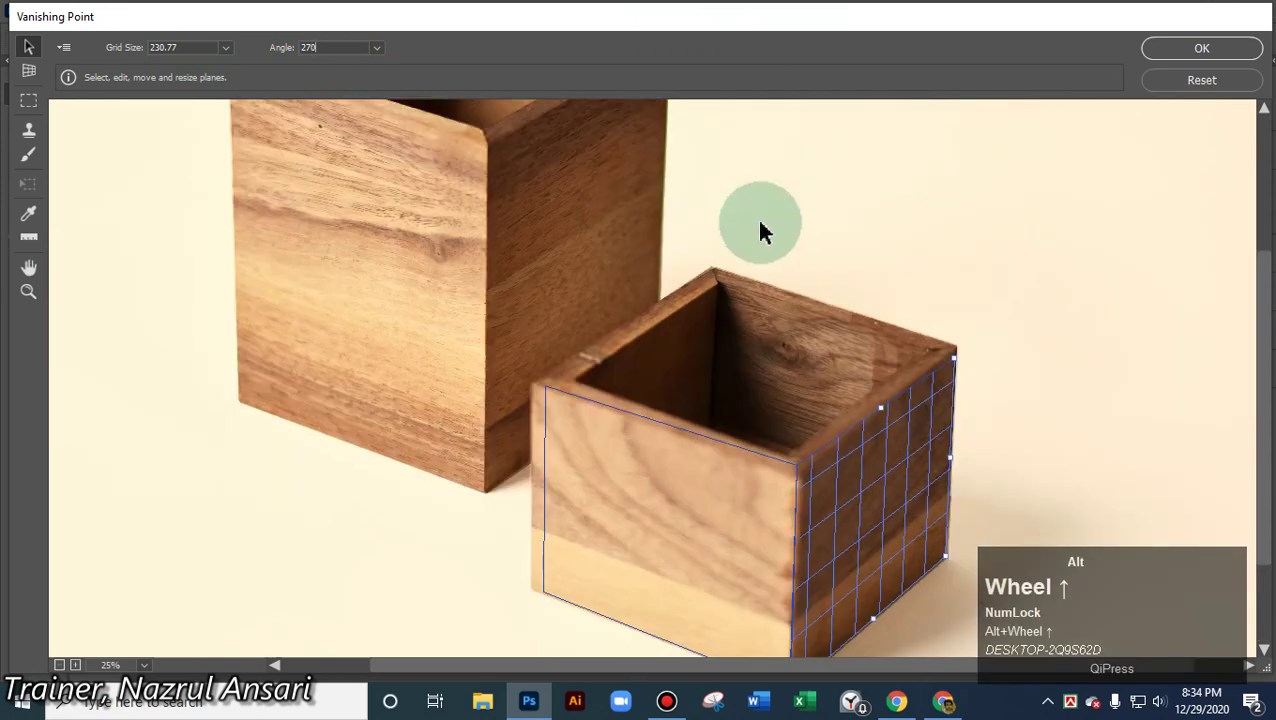
{"action": "scroll", "coordinate": [803, 305], "scroll_direction": "down", "scroll_amount": 2, "text": "alt"}
{"action": "scroll", "coordinate": [803, 305], "scroll_direction": "down", "scroll_amount": 1, "text": "alt"}
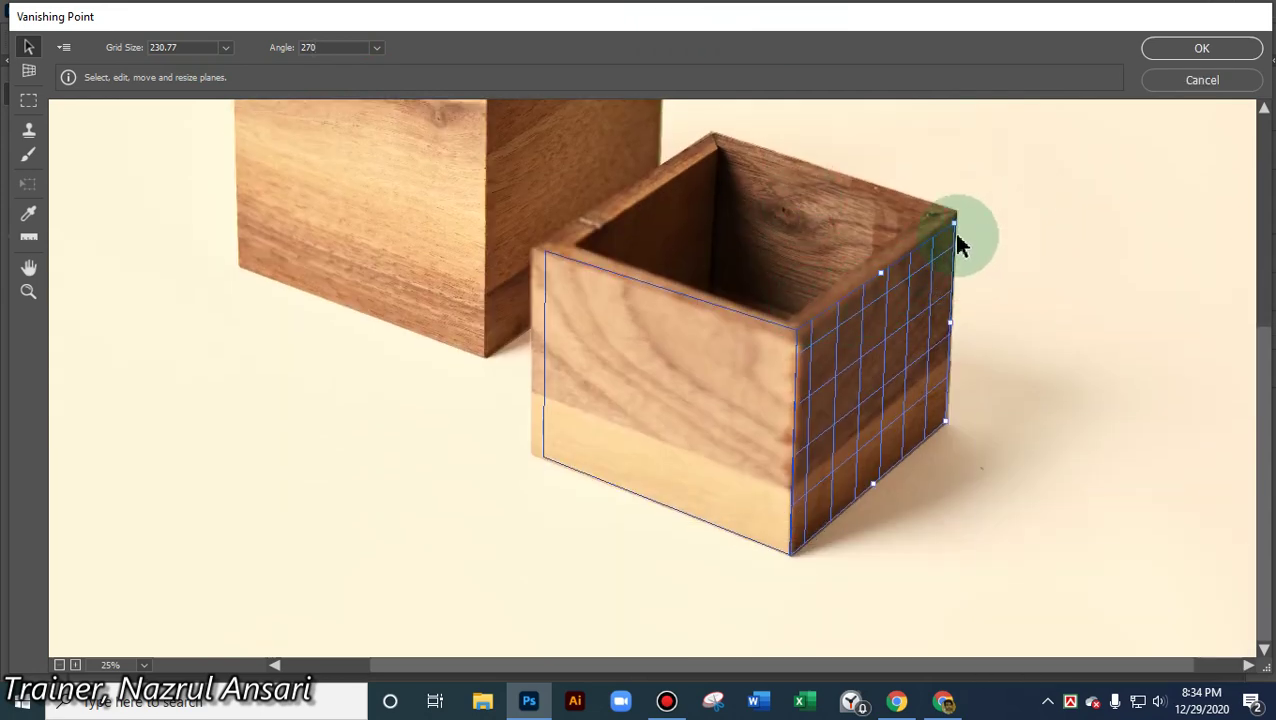
{"action": "left_click_drag", "start_coordinate": [957, 230], "coordinate": [963, 228]}
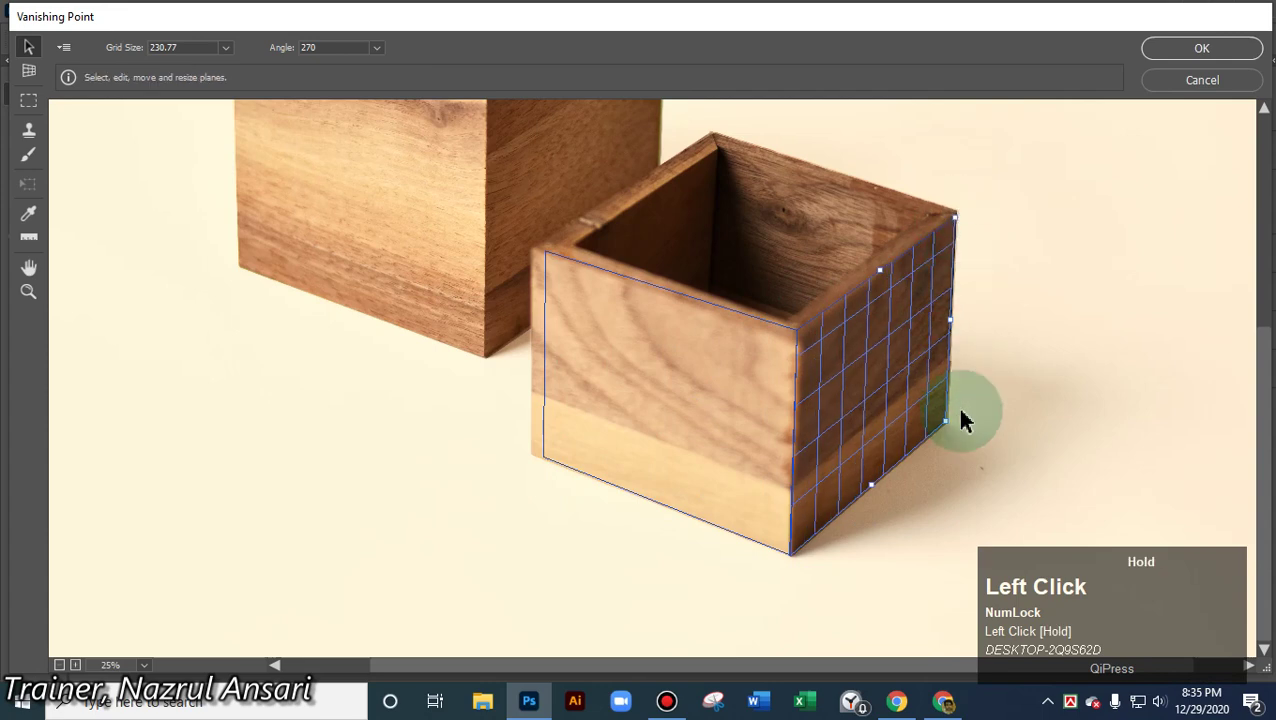
{"action": "left_click_drag", "start_coordinate": [951, 423], "coordinate": [946, 420]}
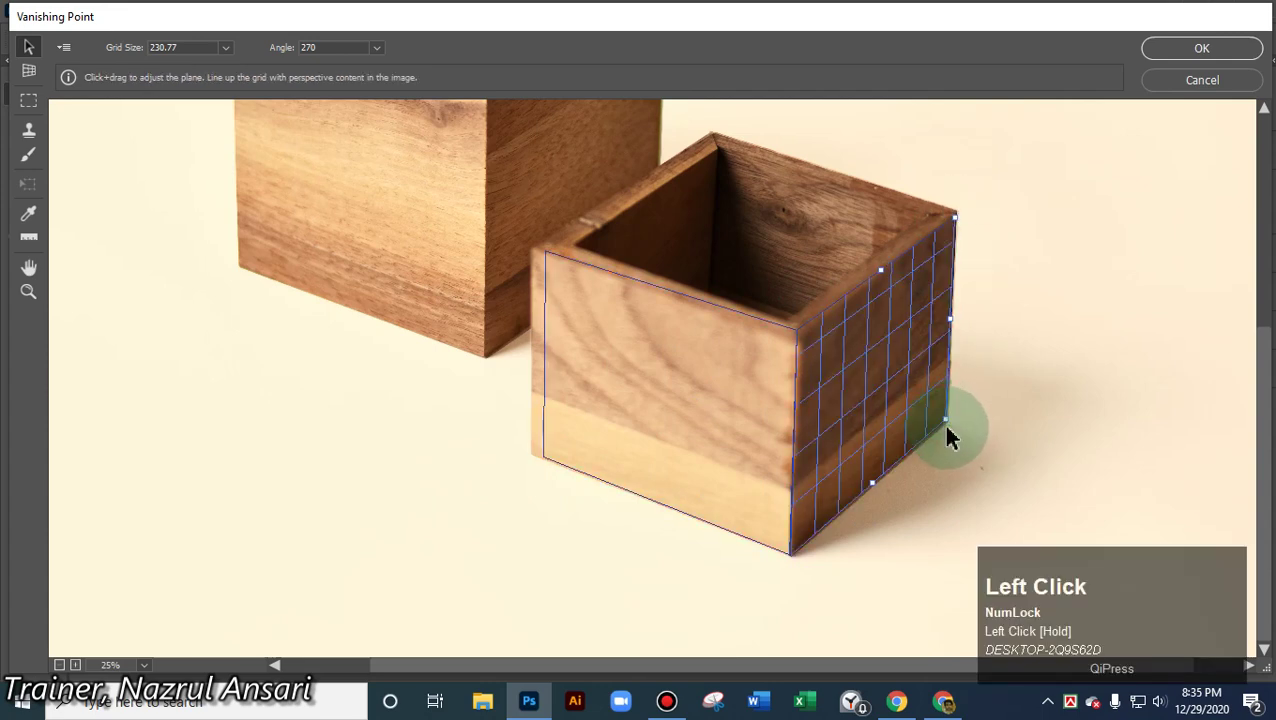
- Realign the front plane's two outer corners with the box's left vertical edge and set its grid size to 80.92
{"action": "left_click", "coordinate": [550, 270]}
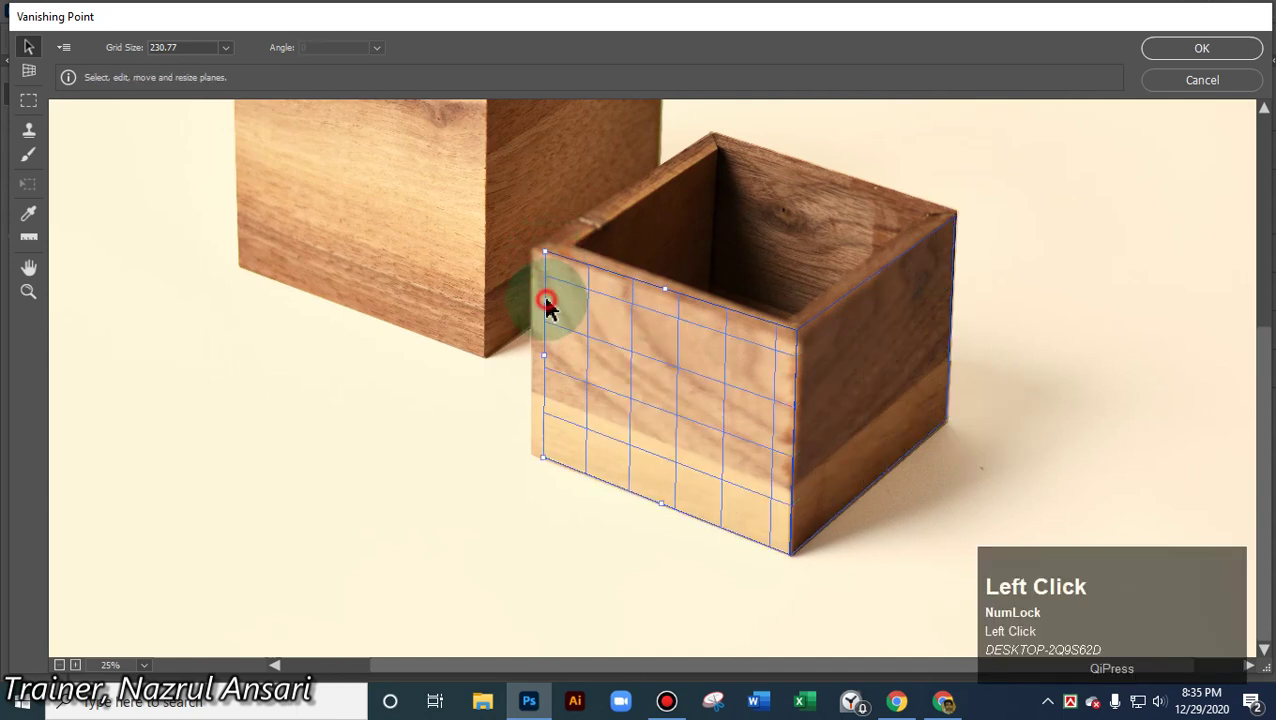
{"action": "left_click_drag", "start_coordinate": [542, 256], "coordinate": [538, 268]}
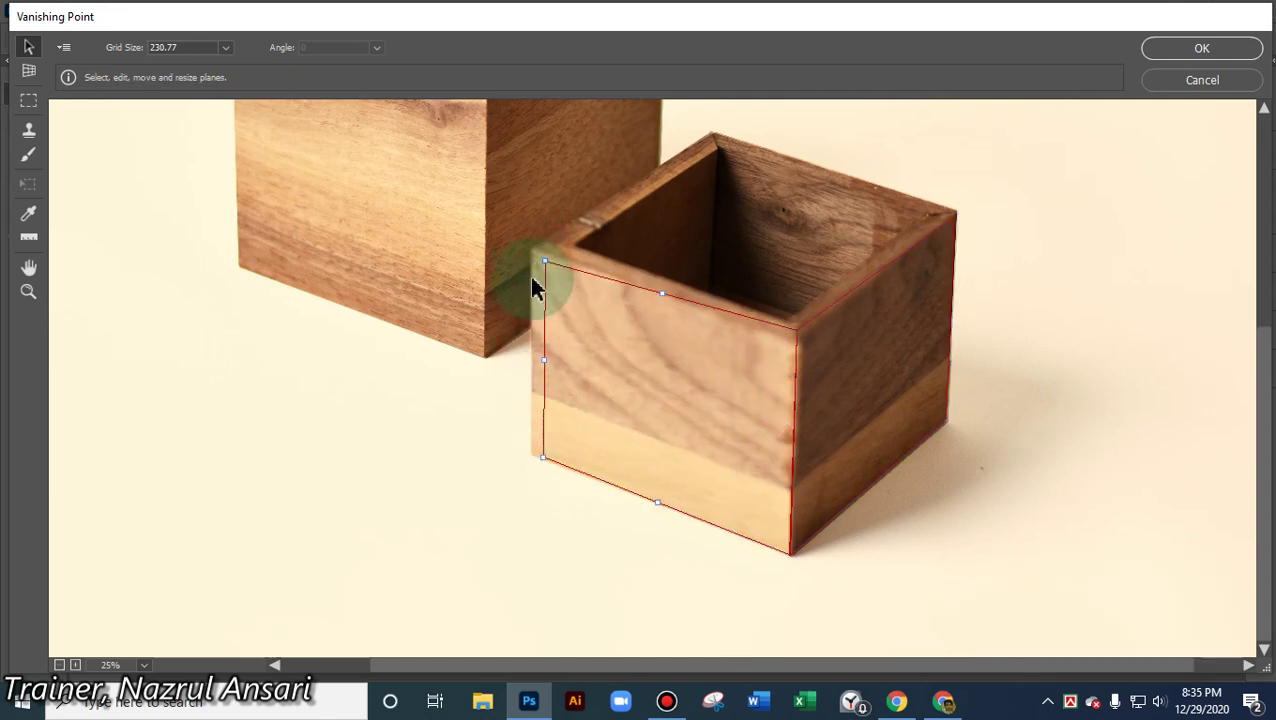
{"action": "left_click_drag", "start_coordinate": [542, 460], "coordinate": [531, 455]}
{"action": "left_click_drag", "start_coordinate": [541, 266], "coordinate": [534, 261]}
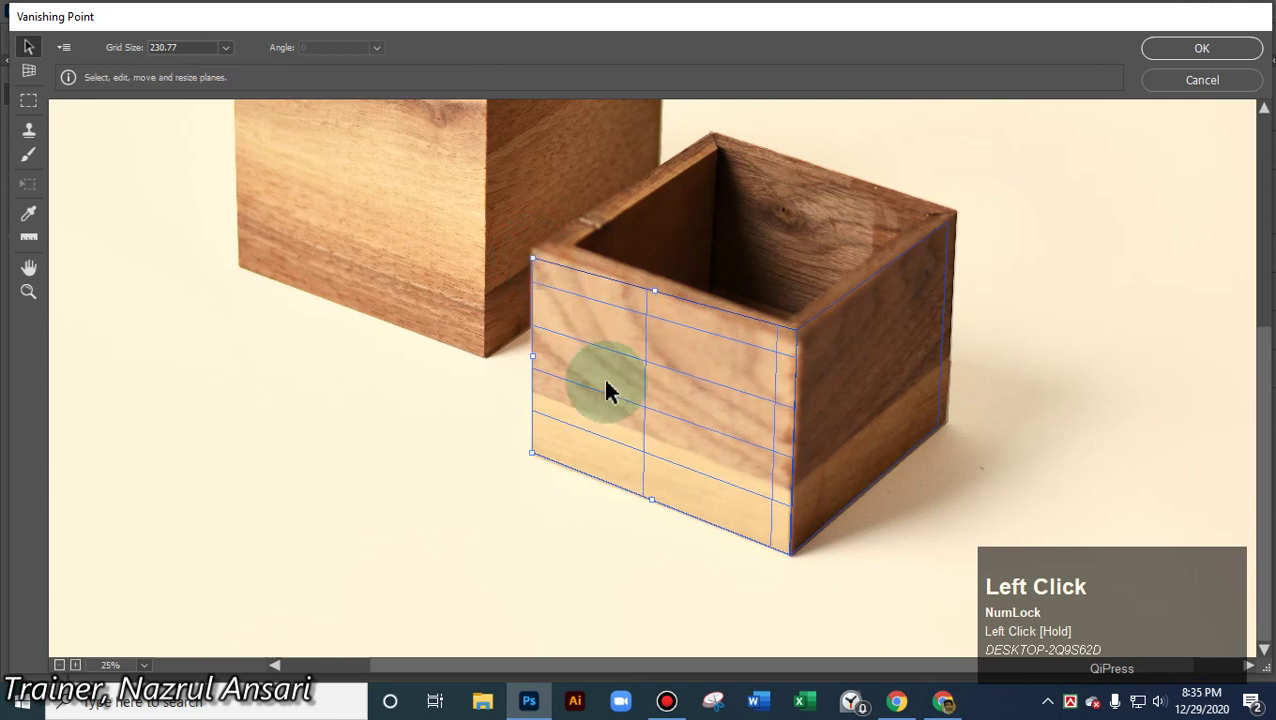
{"action": "left_click_drag", "start_coordinate": [228, 60], "coordinate": [141, 63]}
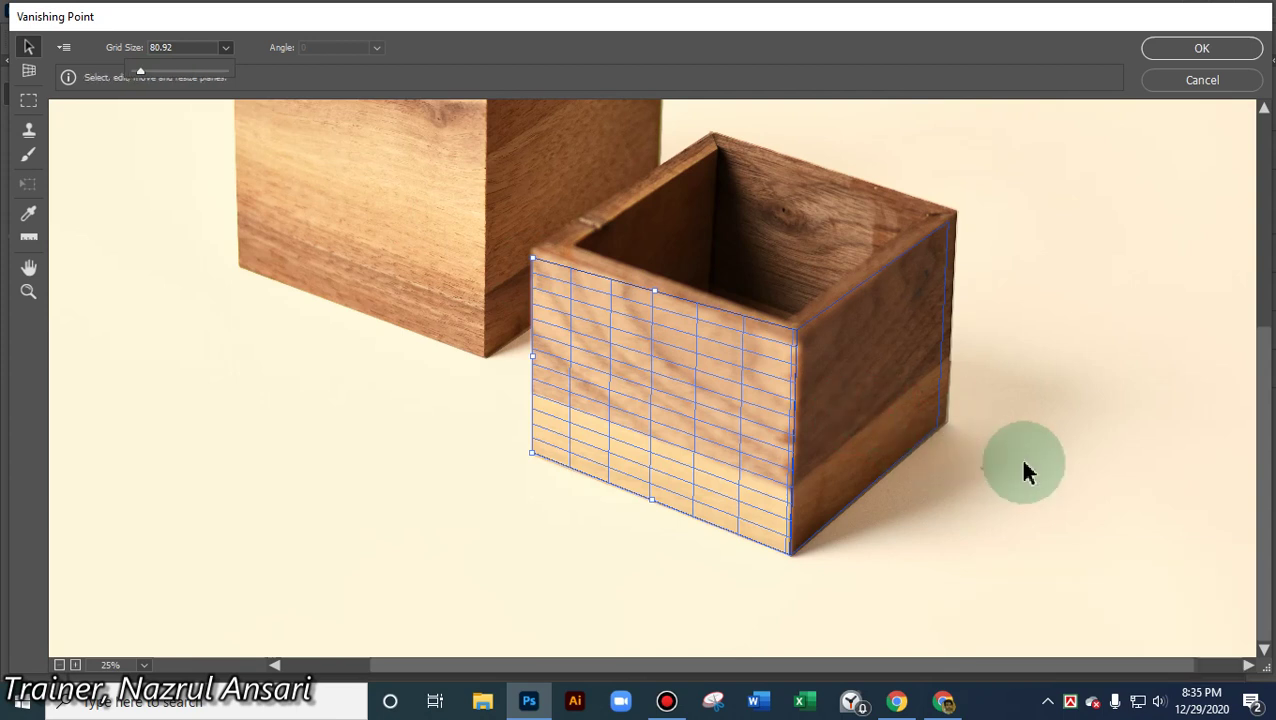
- Align the side plane's two outer corners with the box's far vertical edge and the front plane's upper outer corner with the box's corner
{"action": "left_click", "coordinate": [945, 388]}
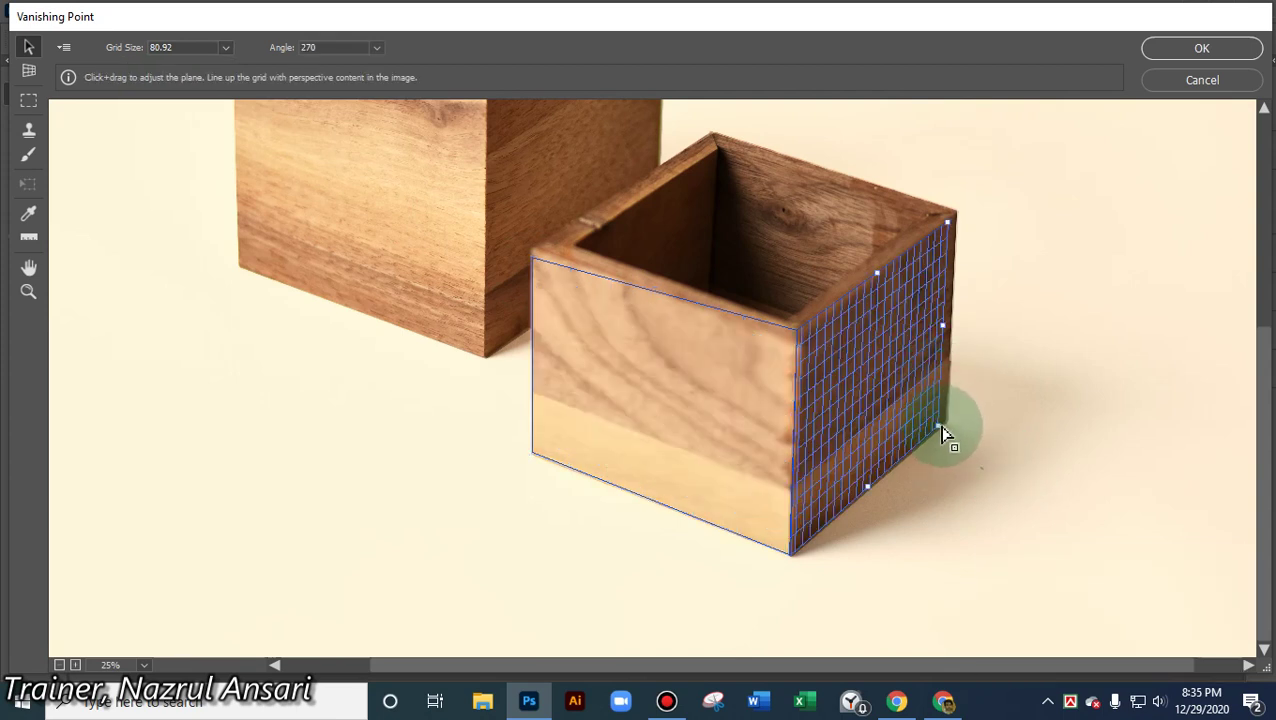
{"action": "left_click_drag", "start_coordinate": [947, 421], "coordinate": [963, 433]}
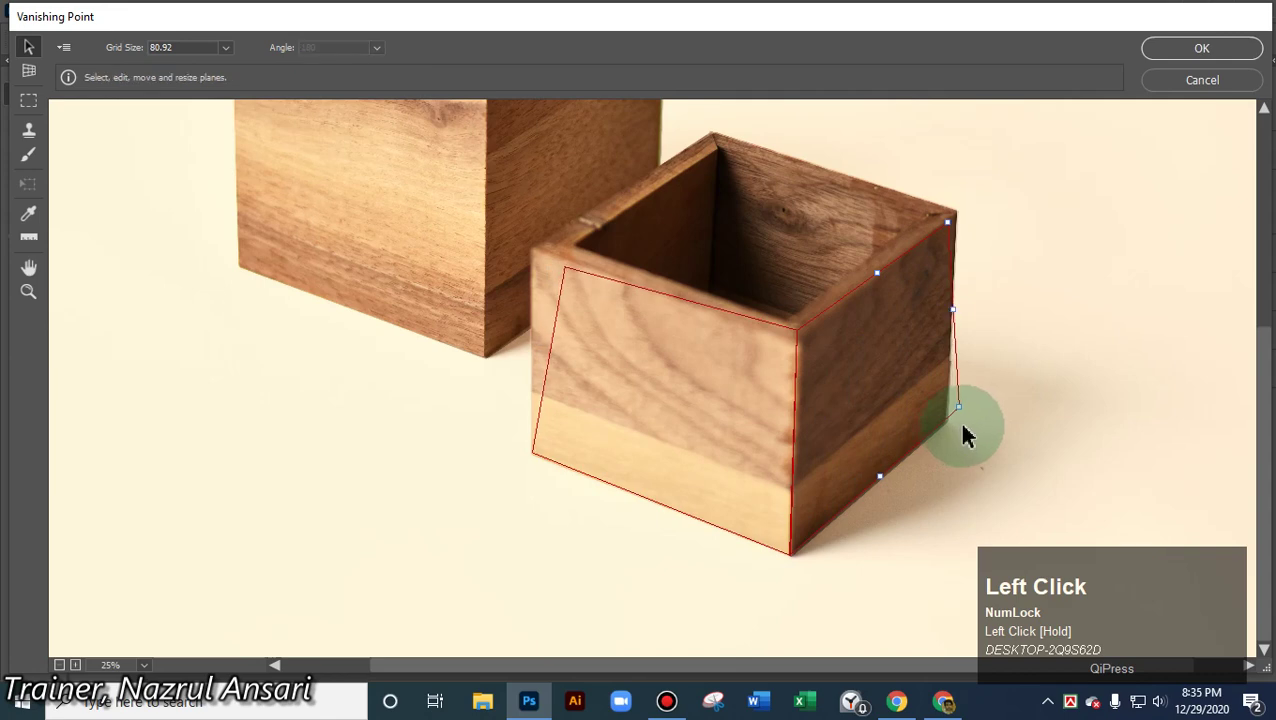
{"action": "left_click_drag", "start_coordinate": [955, 233], "coordinate": [962, 228]}
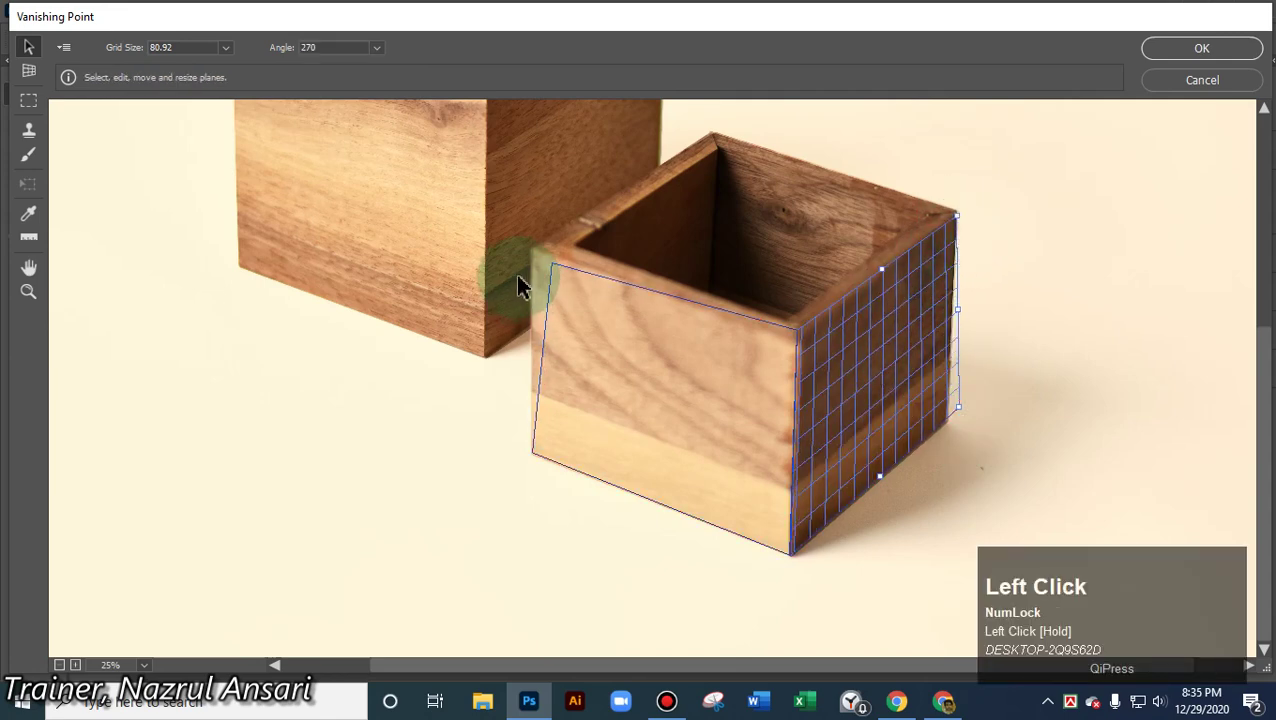
{"action": "left_click", "coordinate": [555, 274]}
{"action": "left_click_drag", "start_coordinate": [550, 266], "coordinate": [533, 256]}
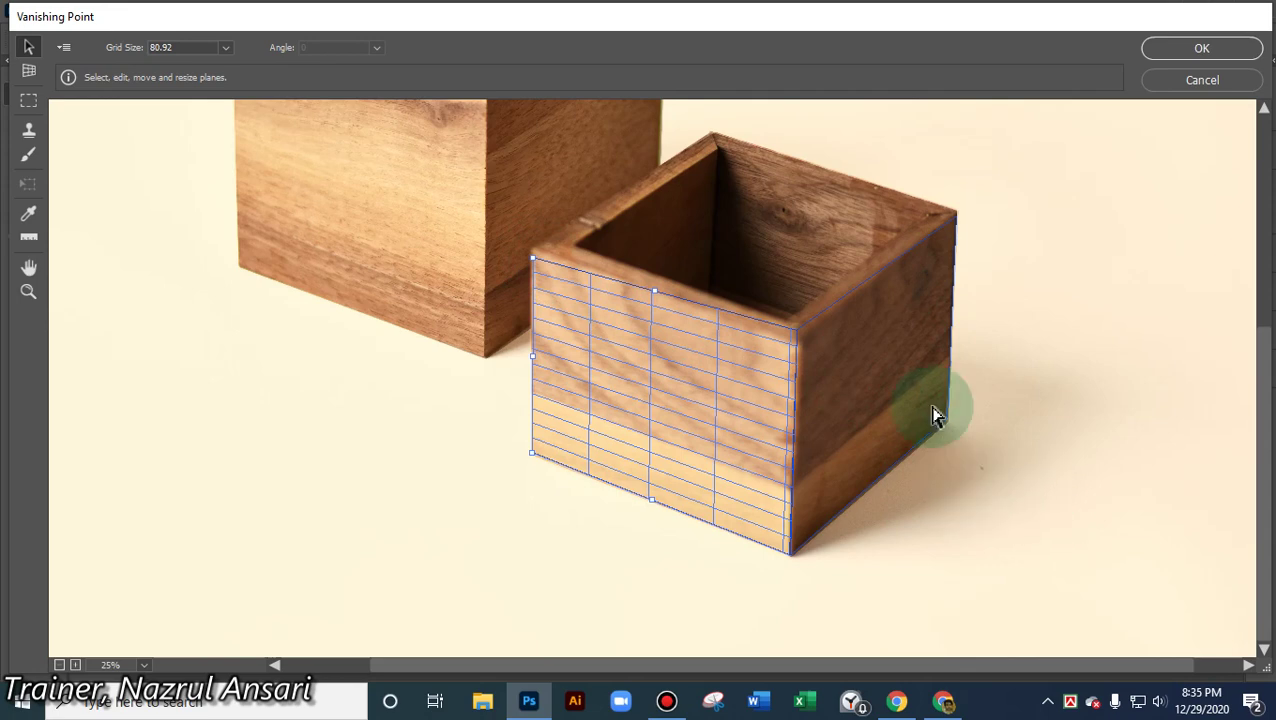
- Check the upper end of the edge shared by the front and side planes, and accept the Vanishing Point planes
{"action": "left_click", "coordinate": [797, 338]}
{"action": "left_click", "coordinate": [794, 341]}
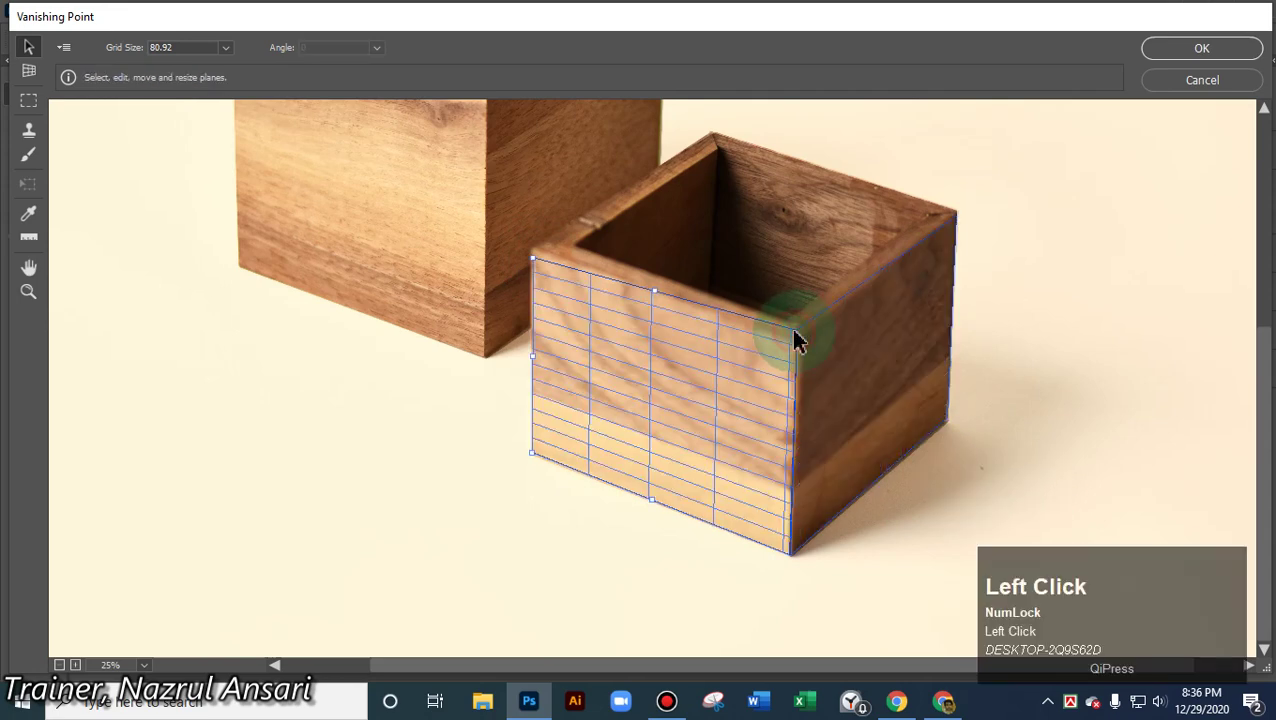
{"action": "left_click", "coordinate": [802, 339]}
{"action": "left_click", "coordinate": [783, 346]}
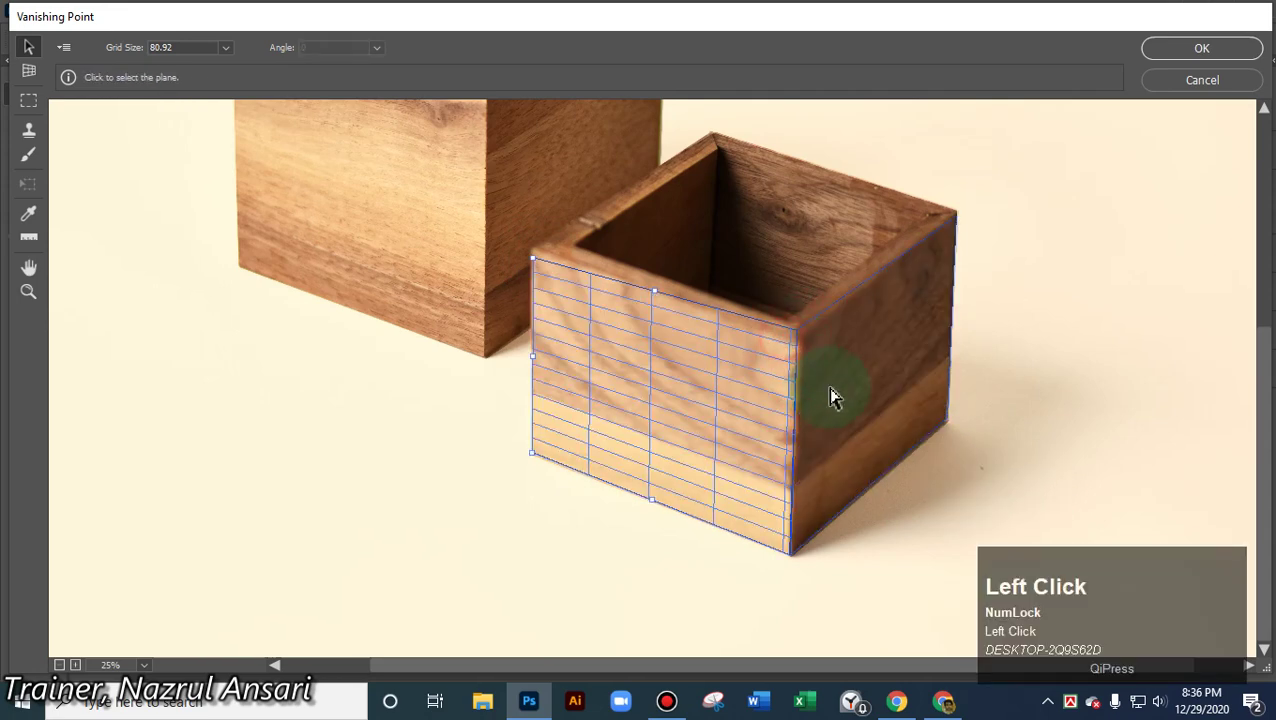
{"action": "left_click", "coordinate": [820, 324]}
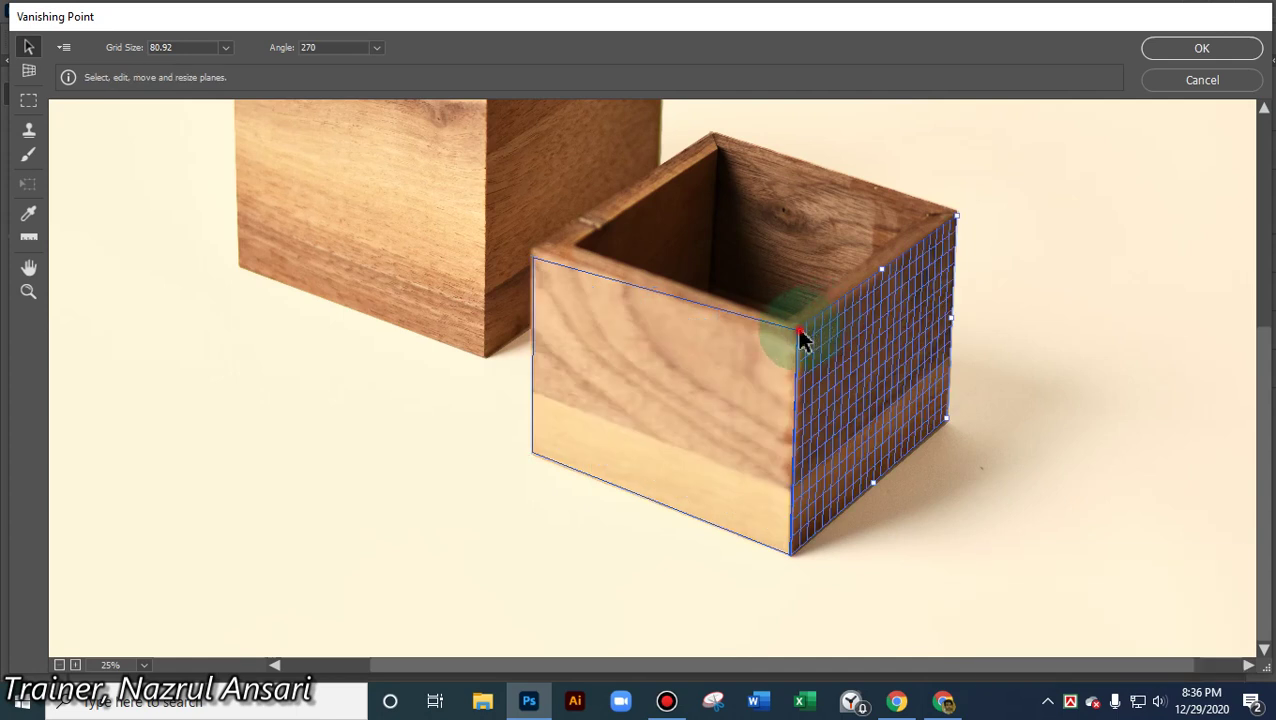
{"action": "left_click", "coordinate": [795, 336]}
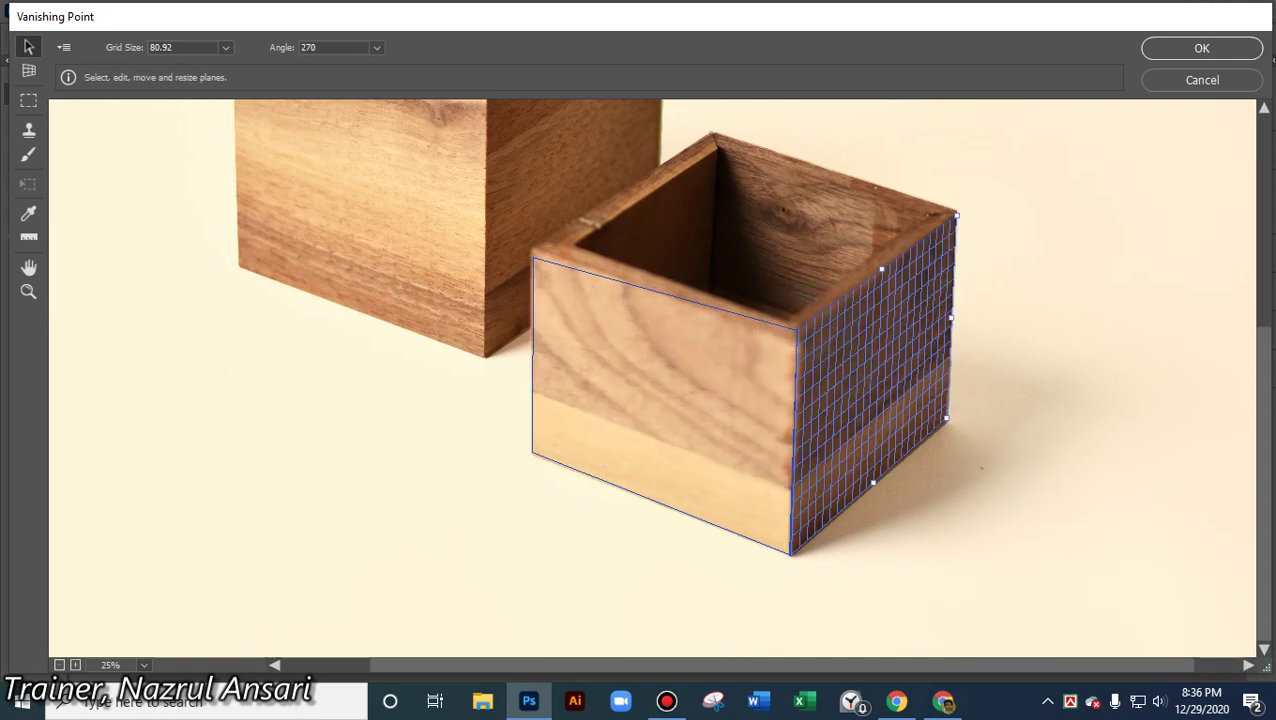
{"action": "left_click", "coordinate": [1218, 48]}
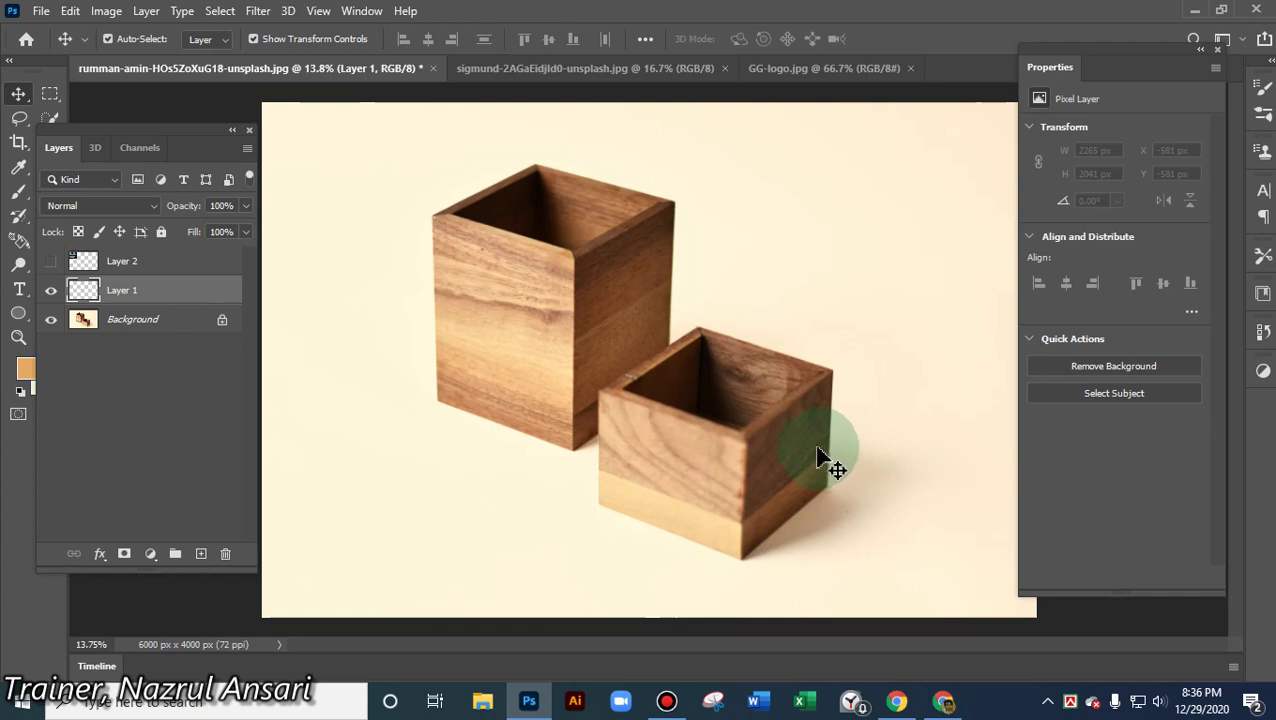
- Show Layer 2 and move the Graphics Galaxy logo down the canvas beside the smaller box
{"action": "left_click", "coordinate": [122, 266]}
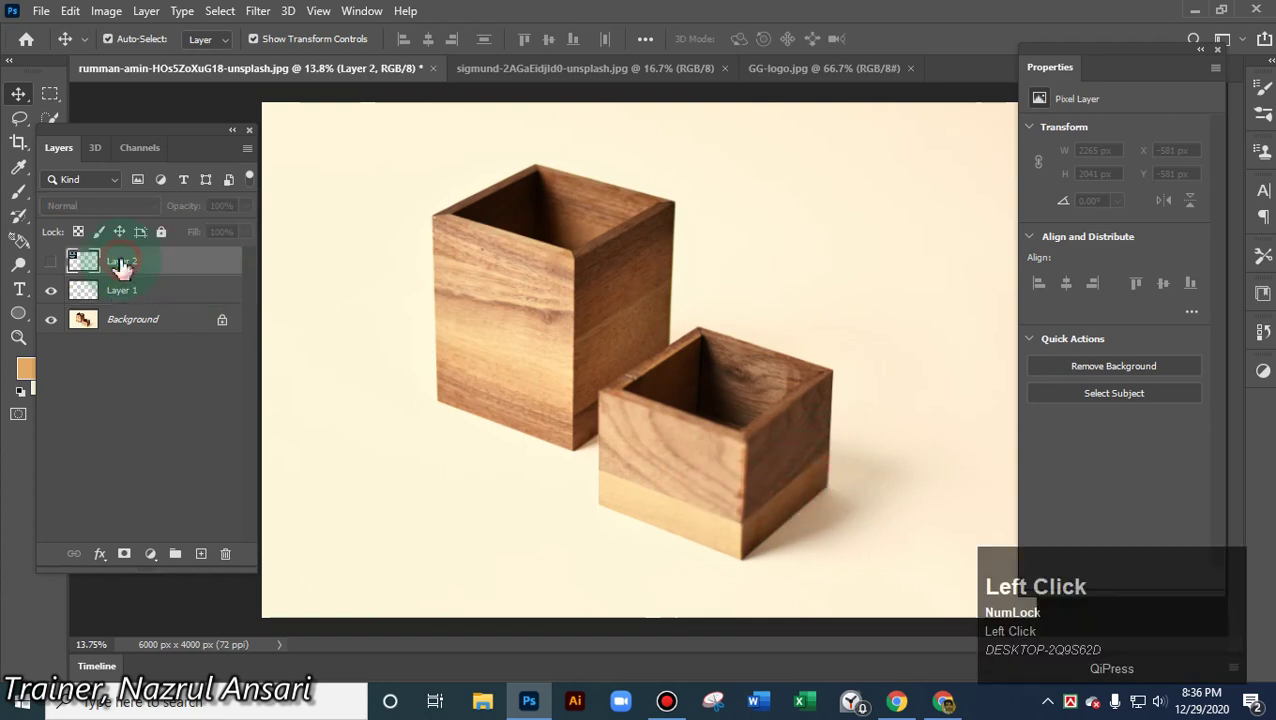
{"action": "left_click", "coordinate": [51, 261]}
{"action": "left_click_drag", "start_coordinate": [400, 225], "coordinate": [424, 428]}
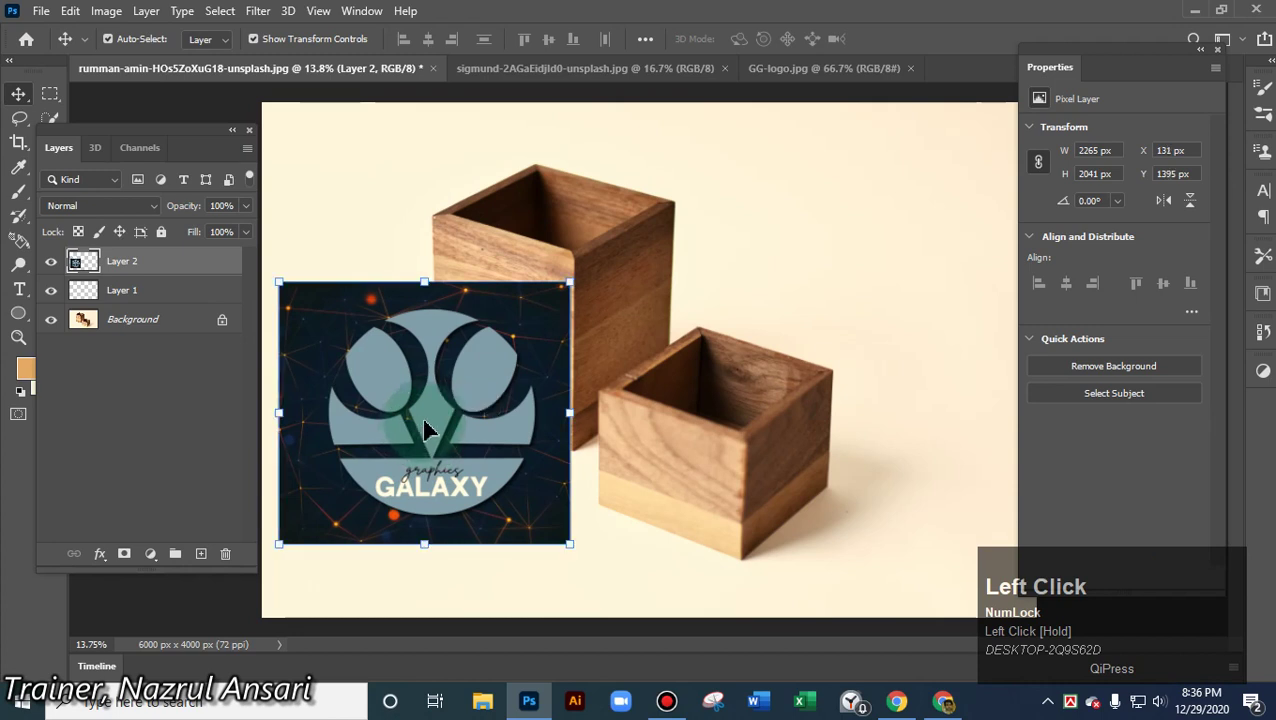
- Make an elliptical selection around the circular emblem on Layer 2 and nudge it until it is centred on the emblem
{"action": "left_click", "coordinate": [50, 96]}
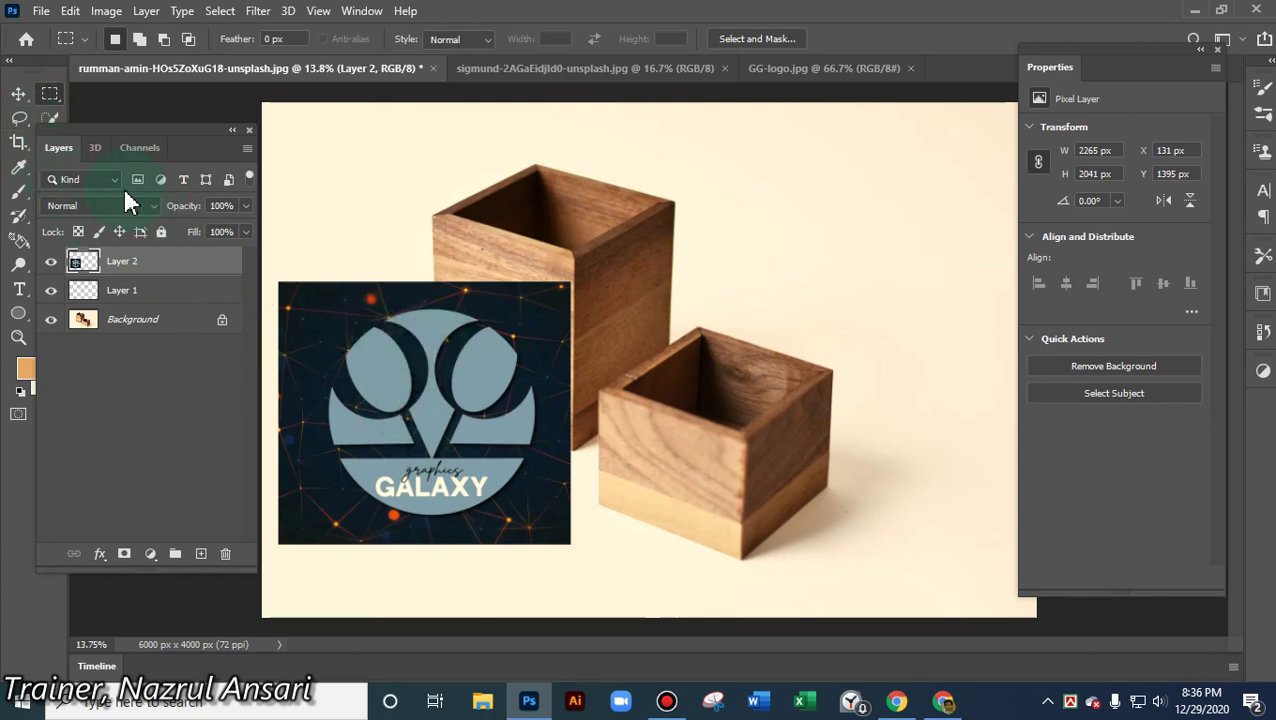
{"action": "left_click_drag", "start_coordinate": [144, 127], "coordinate": [169, 185]}
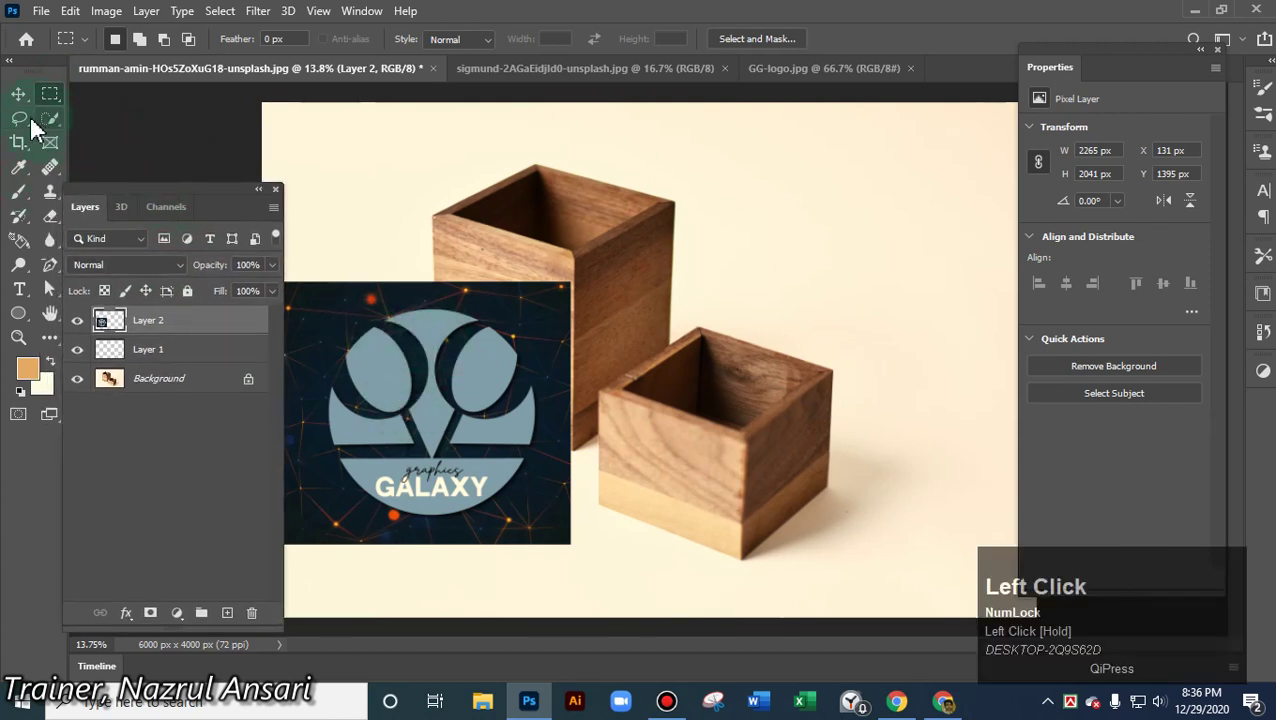
{"action": "left_click_drag", "start_coordinate": [64, 96], "coordinate": [107, 117]}
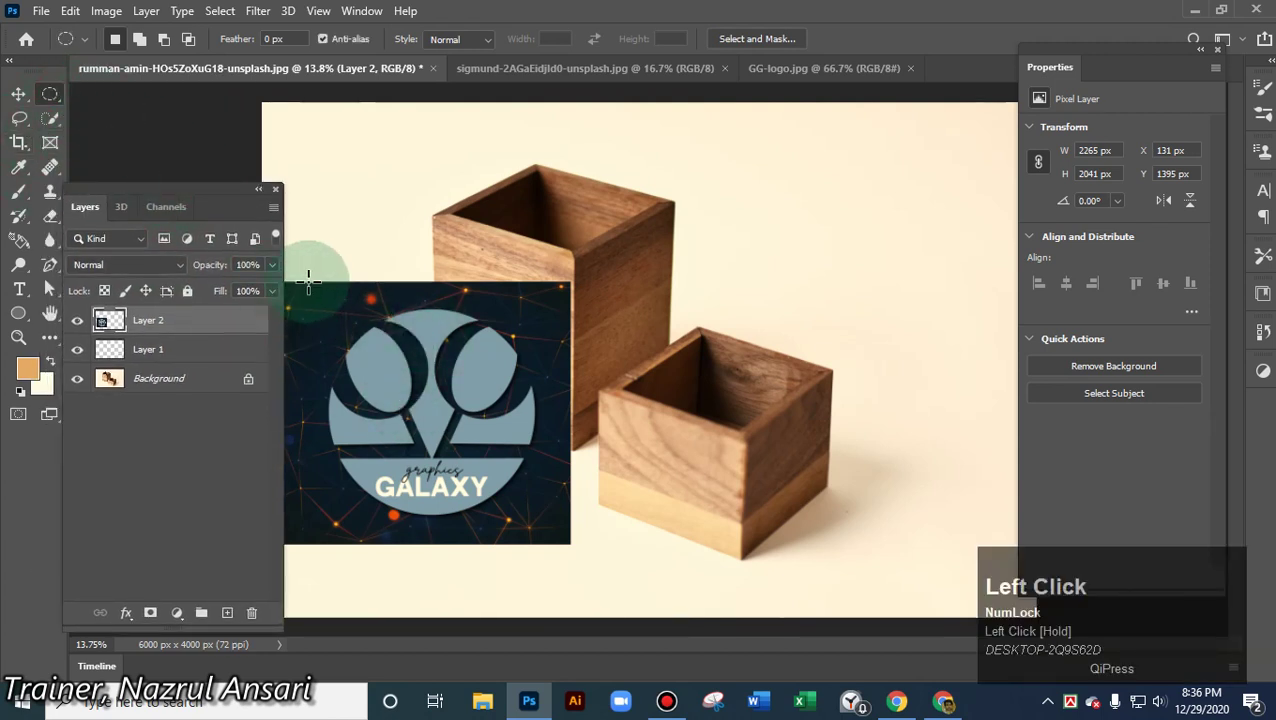
{"action": "left_click_drag", "start_coordinate": [318, 306], "coordinate": [537, 521]}
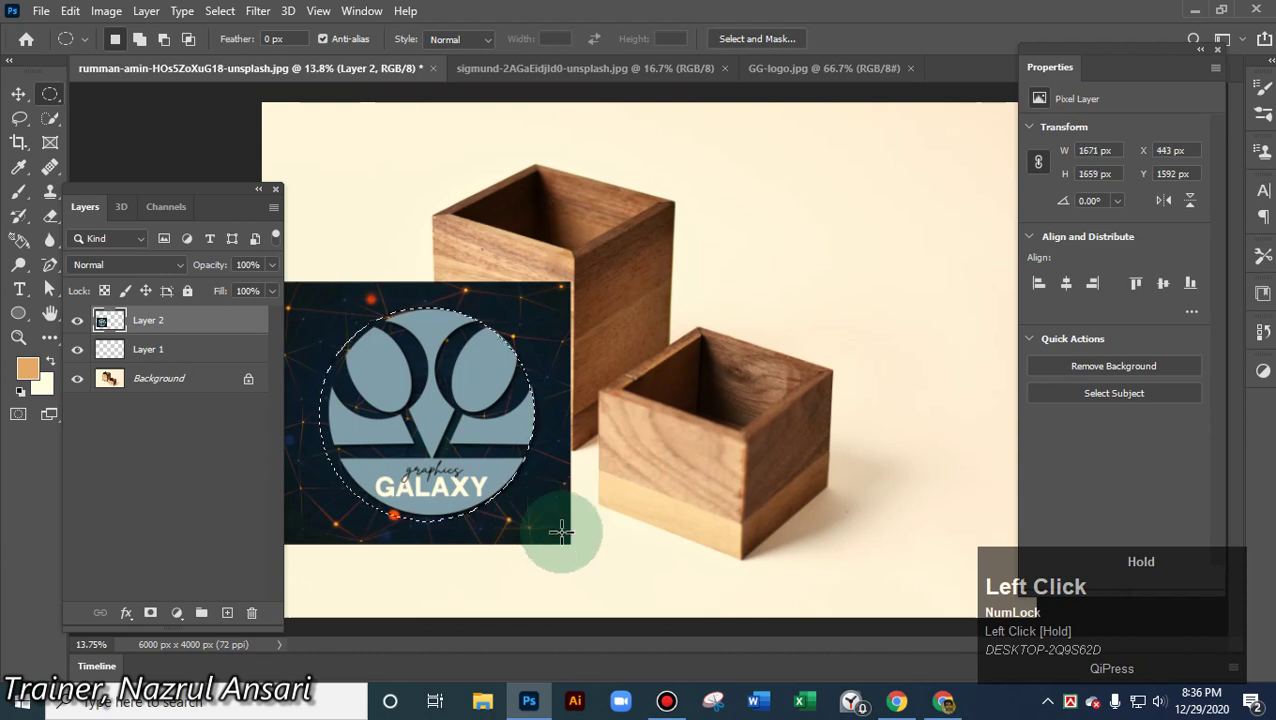
{"action": "key", "text": "Right"}
{"action": "key", "text": "Right"}
{"action": "key", "text": "Right"}
{"action": "key", "text": "Right"}
{"action": "key", "text": "Right"}
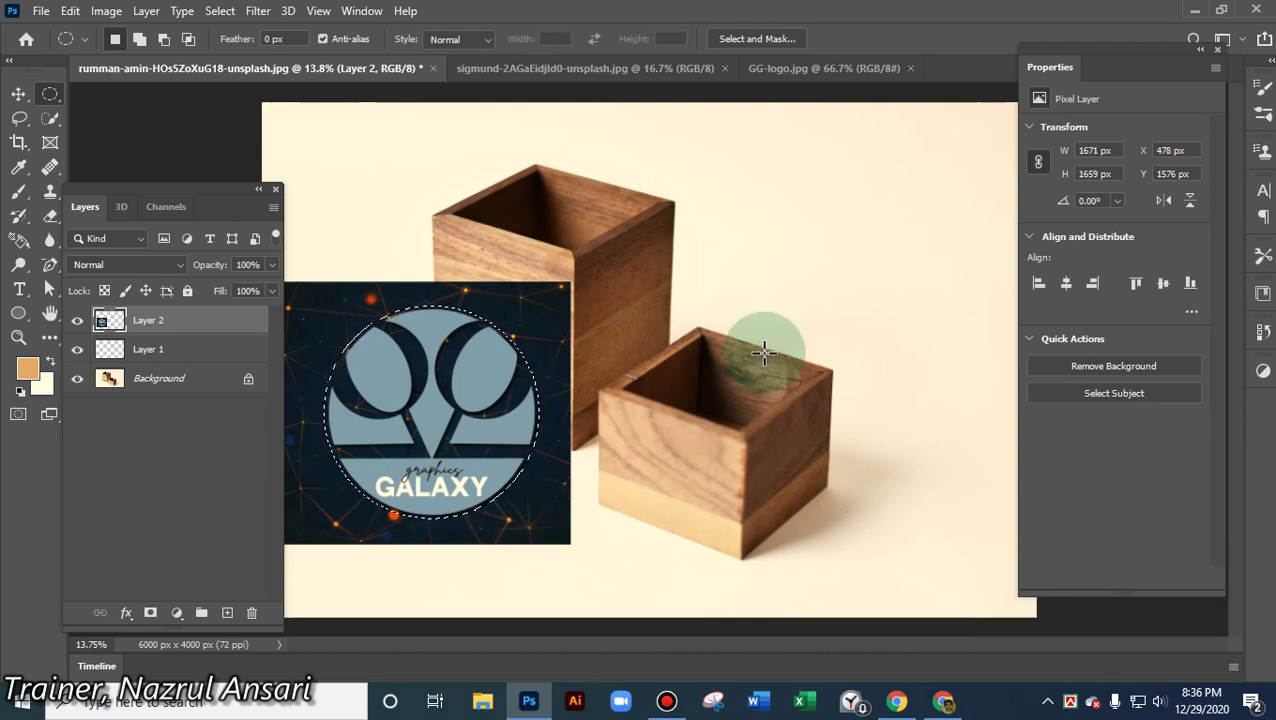
- Cut the selected circular emblem to the clipboard and delete the leftover Layer 2
{"action": "key", "text": "ctrl"}
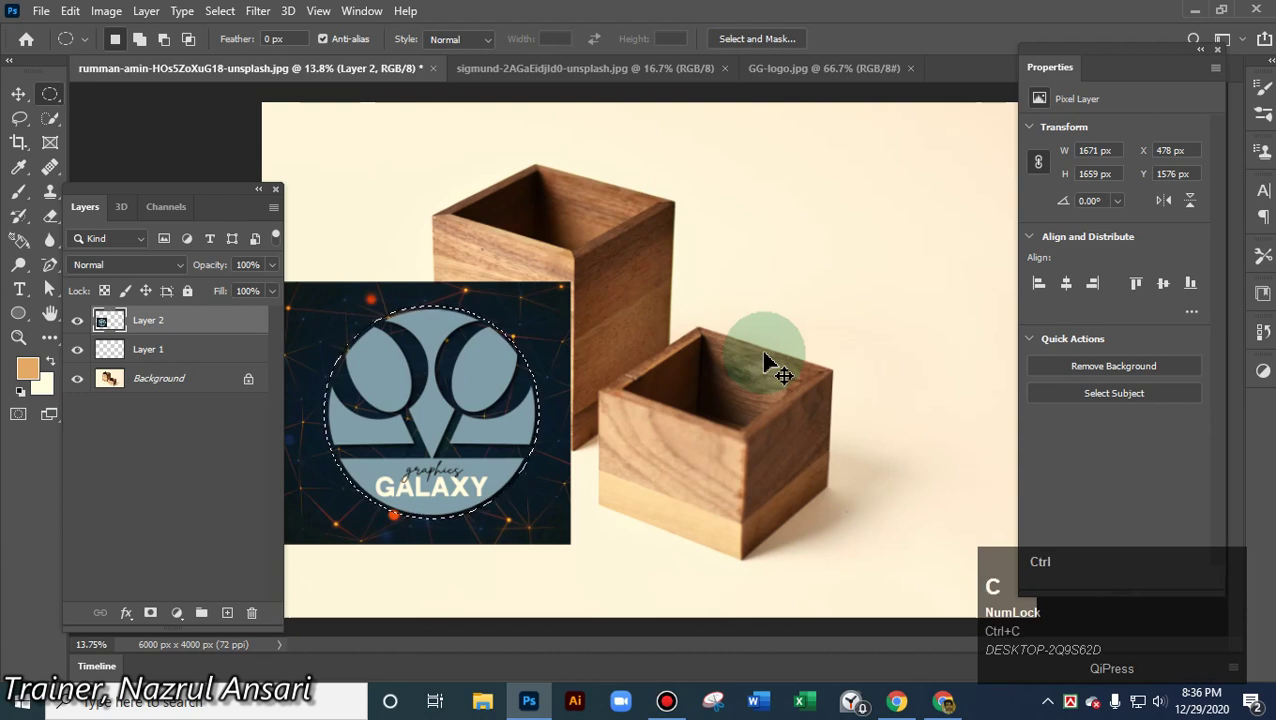
{"action": "key", "text": "ctrl+x"}
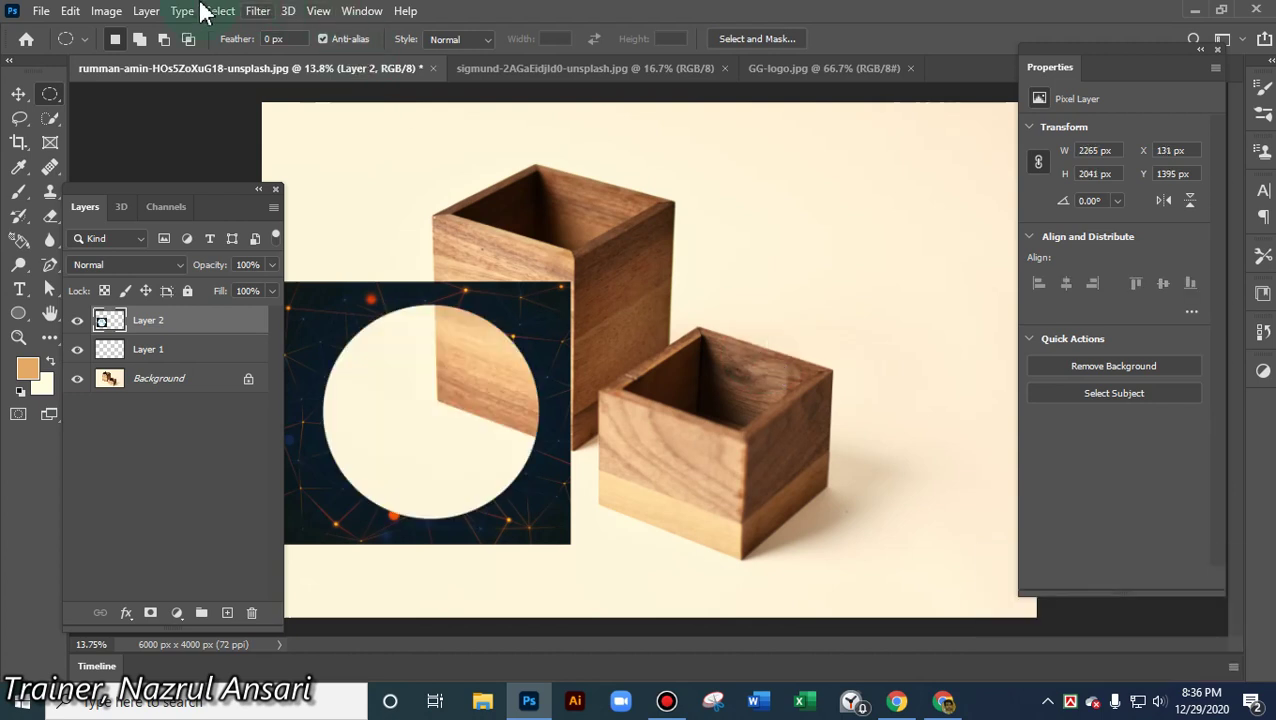
{"action": "left_click", "coordinate": [19, 94]}
{"action": "mouse_move", "coordinate": [368, 335]}
{"action": "left_mouse_down"}
{"action": "mouse_move", "coordinate": [404, 341]}
{"action": "mouse_move", "coordinate": [390, 328]}
{"action": "left_mouse_up"}
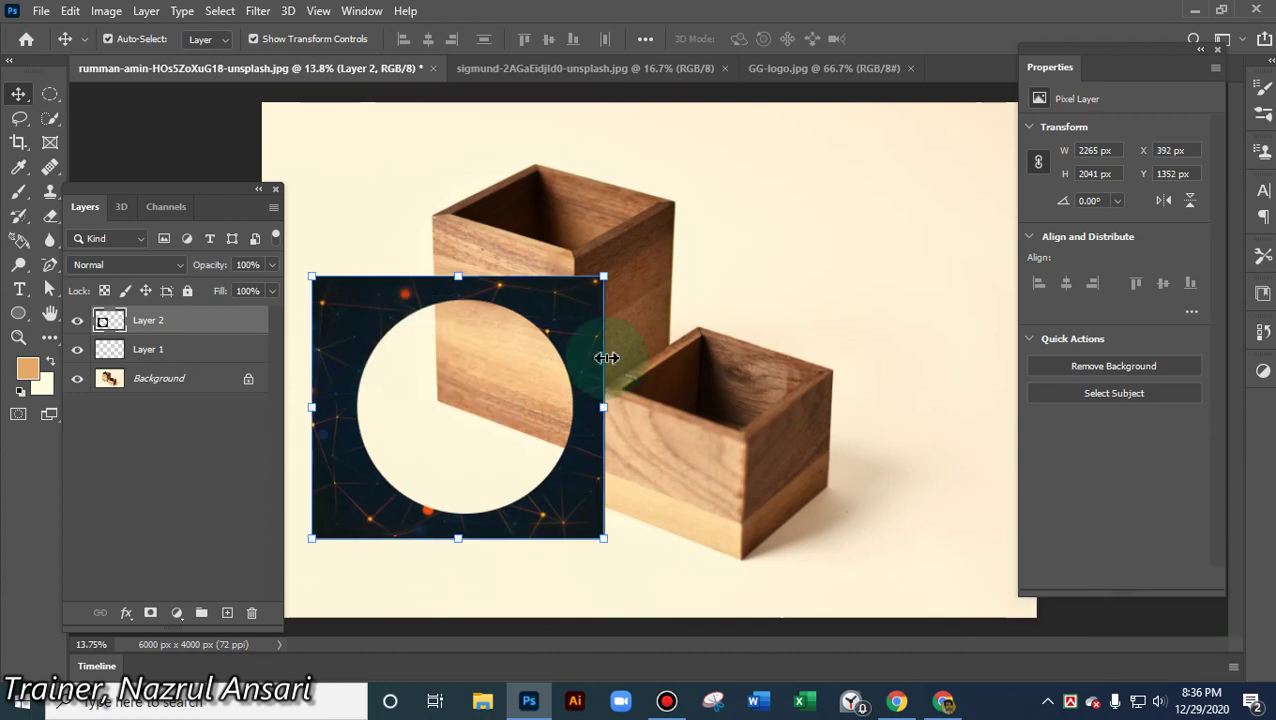
{"action": "key", "text": "Delete"}
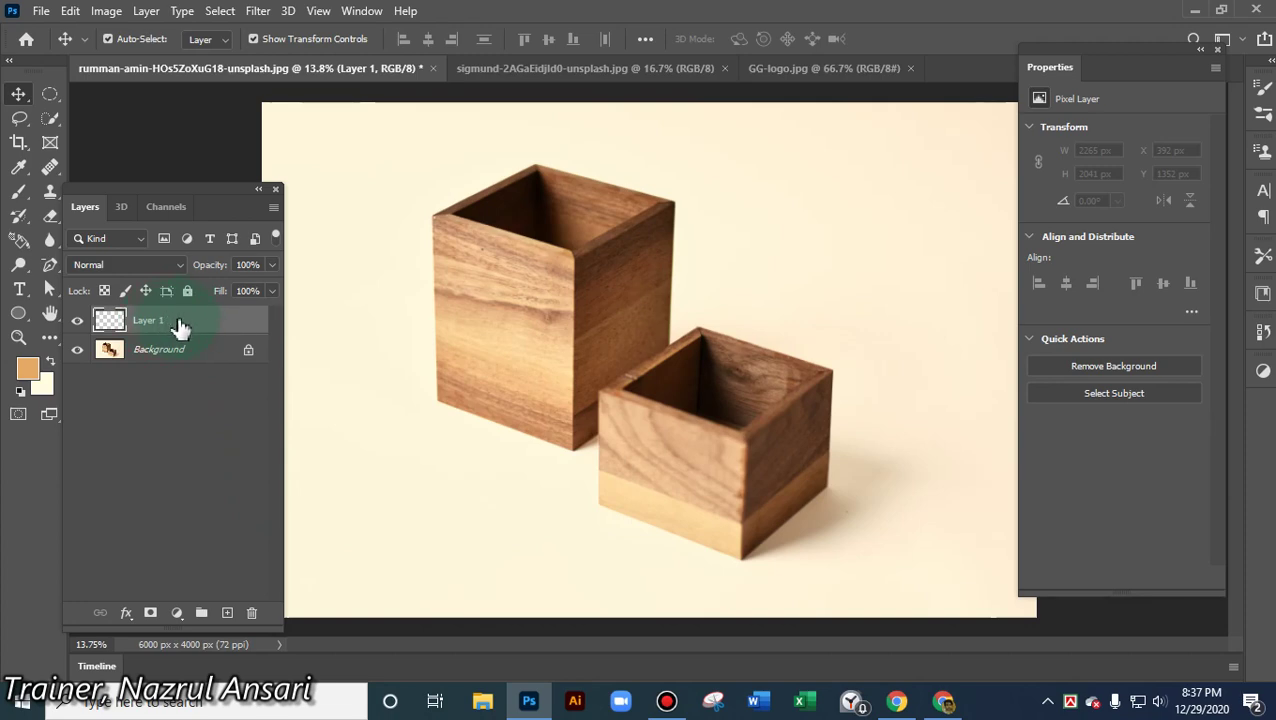
- Open Vanishing Point on Layer 1, paste the circular logo and move it onto the smaller box's planes
{"action": "left_click", "coordinate": [262, 11]}
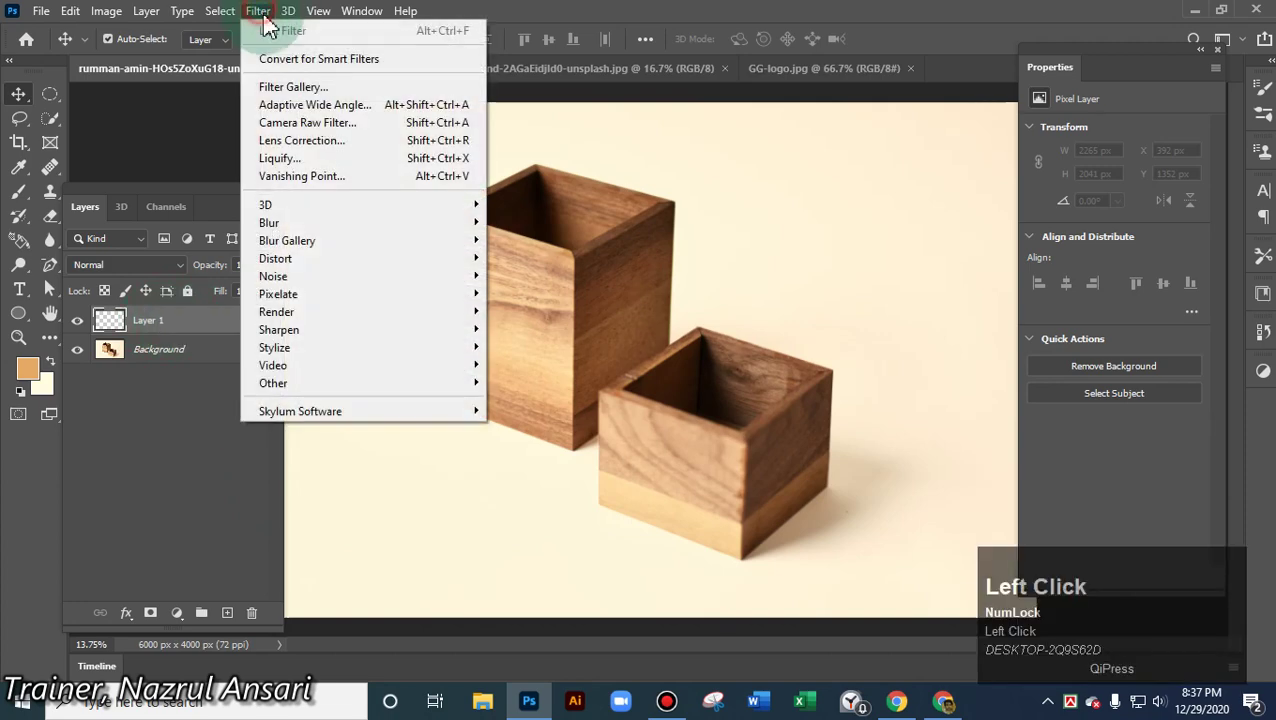
{"action": "left_click", "coordinate": [328, 175]}
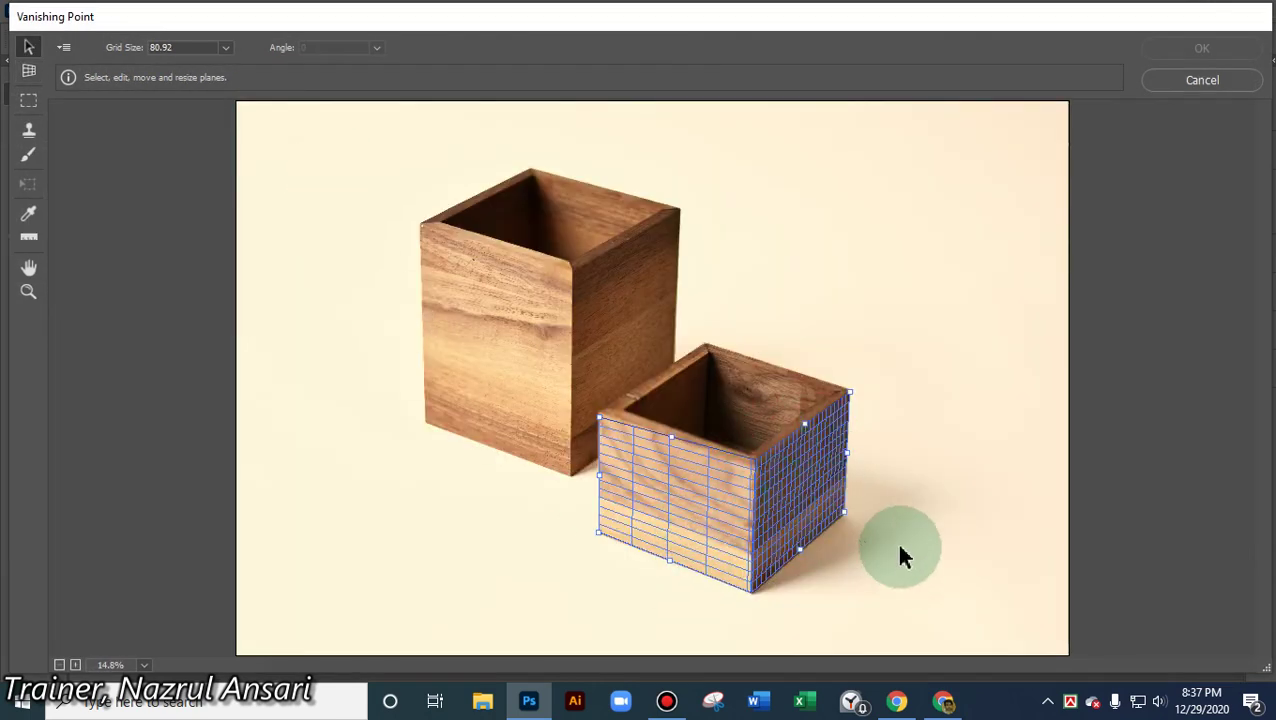
{"action": "key", "text": "ctrl"}
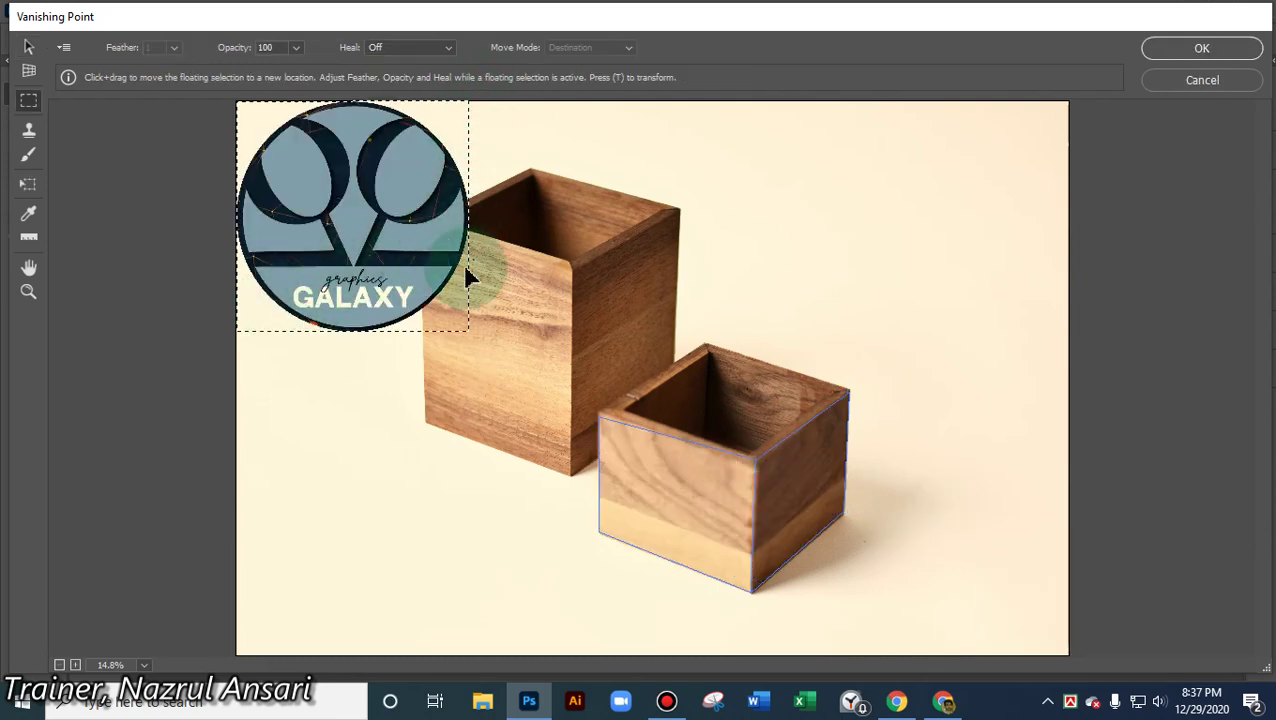
{"action": "left_click_drag", "start_coordinate": [365, 188], "coordinate": [762, 485]}
{"action": "left_click", "coordinate": [838, 410]}
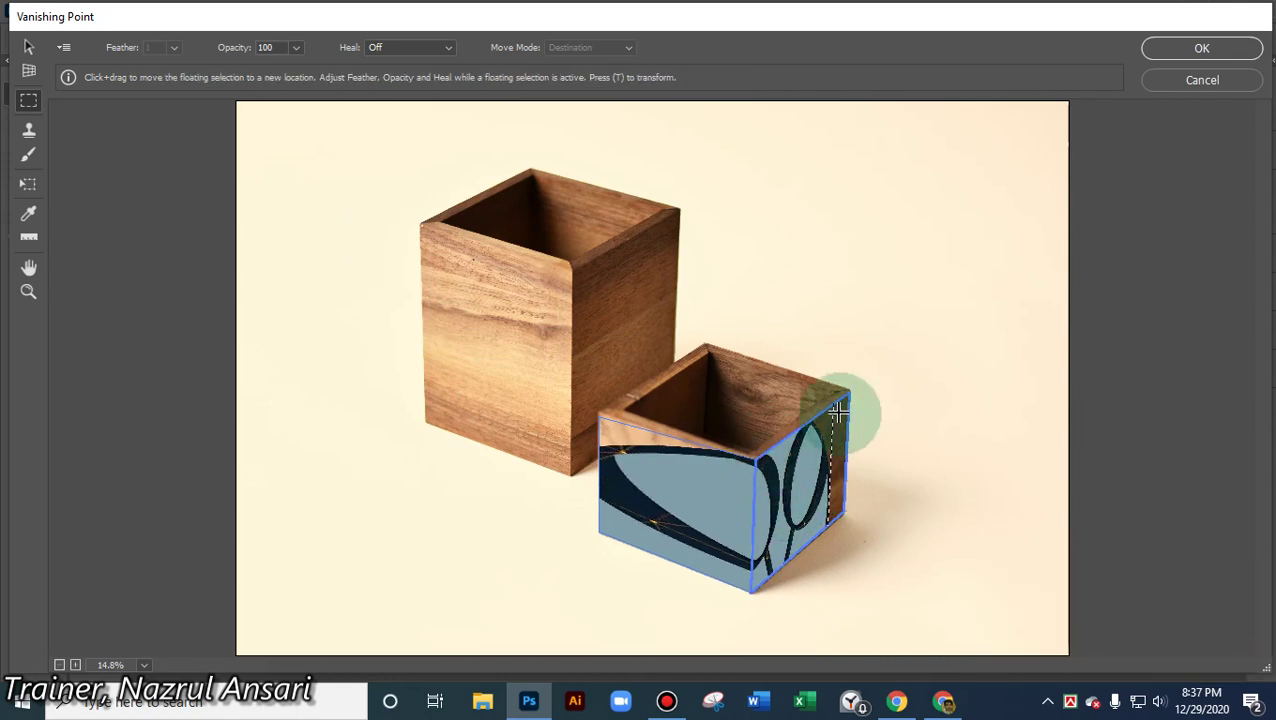
- Transform the pasted logo, narrowing it across both planes and shifting it onto the box's front face
{"action": "key", "text": "ctrl+t"}
{"action": "left_click", "coordinate": [755, 543]}
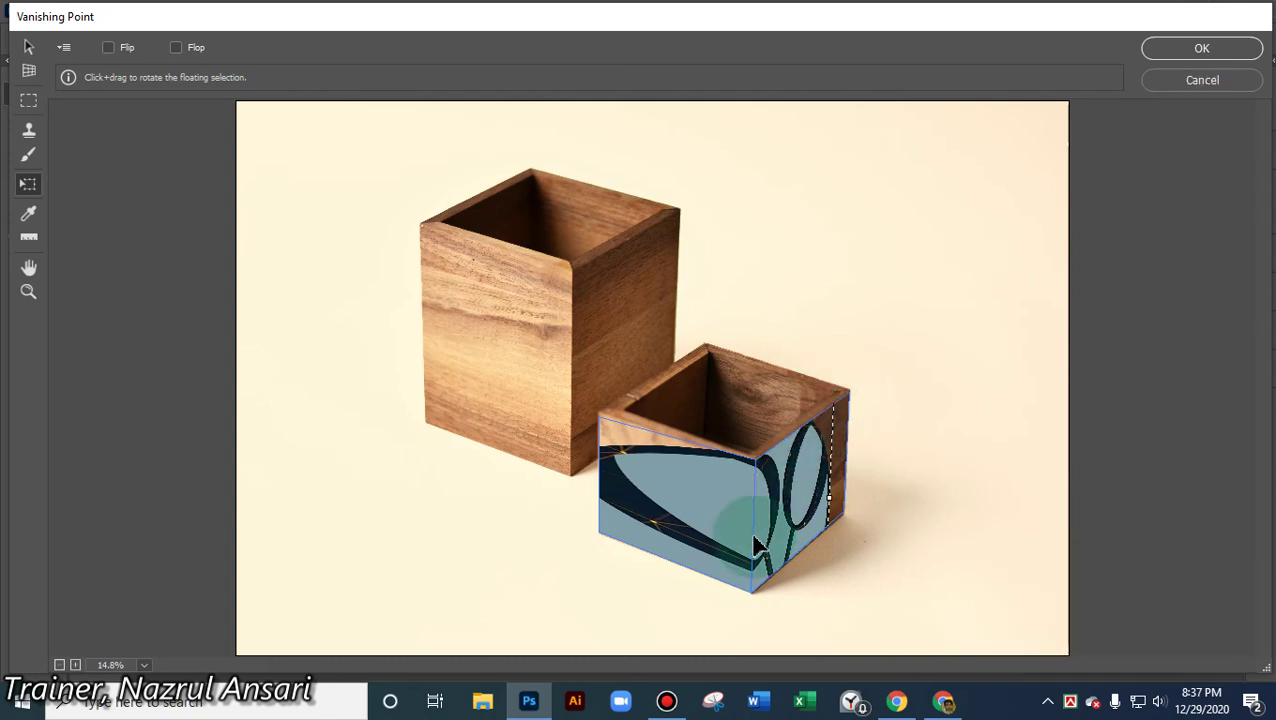
{"action": "left_click_drag", "start_coordinate": [635, 468], "coordinate": [675, 507]}
{"action": "left_click", "coordinate": [838, 466]}
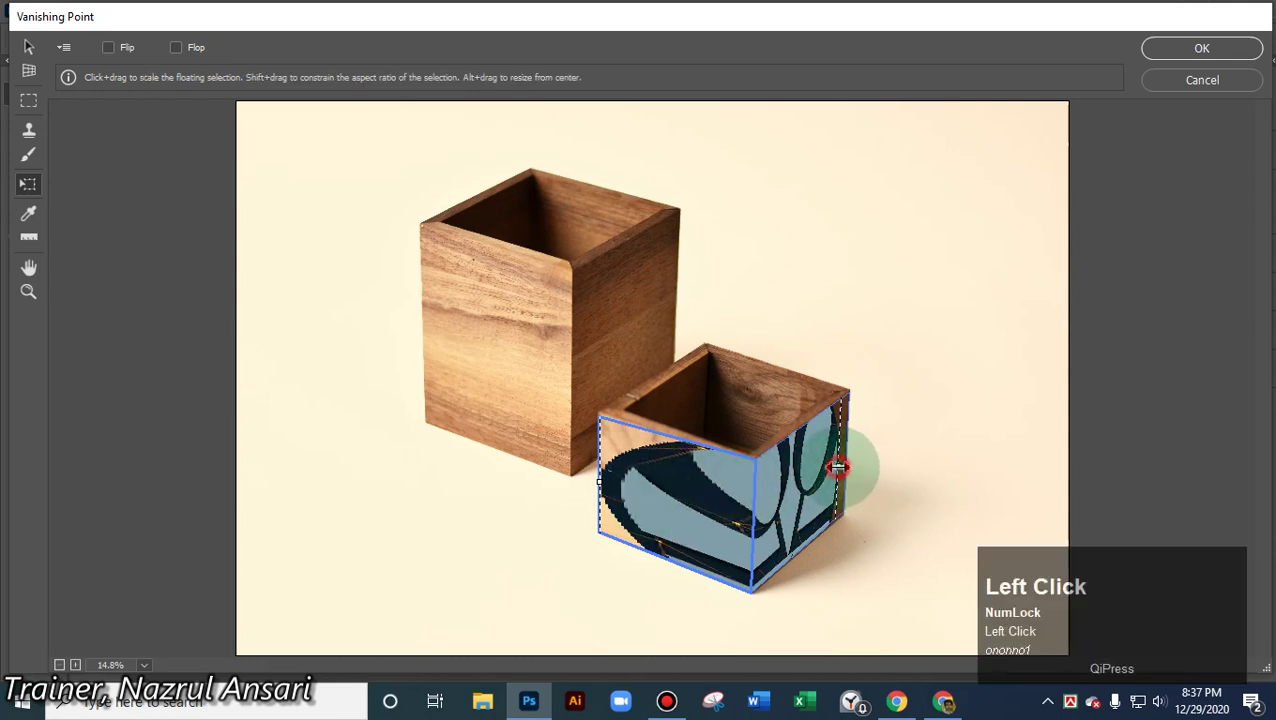
{"action": "left_click_drag", "start_coordinate": [857, 458], "coordinate": [857, 458]}
{"action": "left_click", "coordinate": [680, 503]}
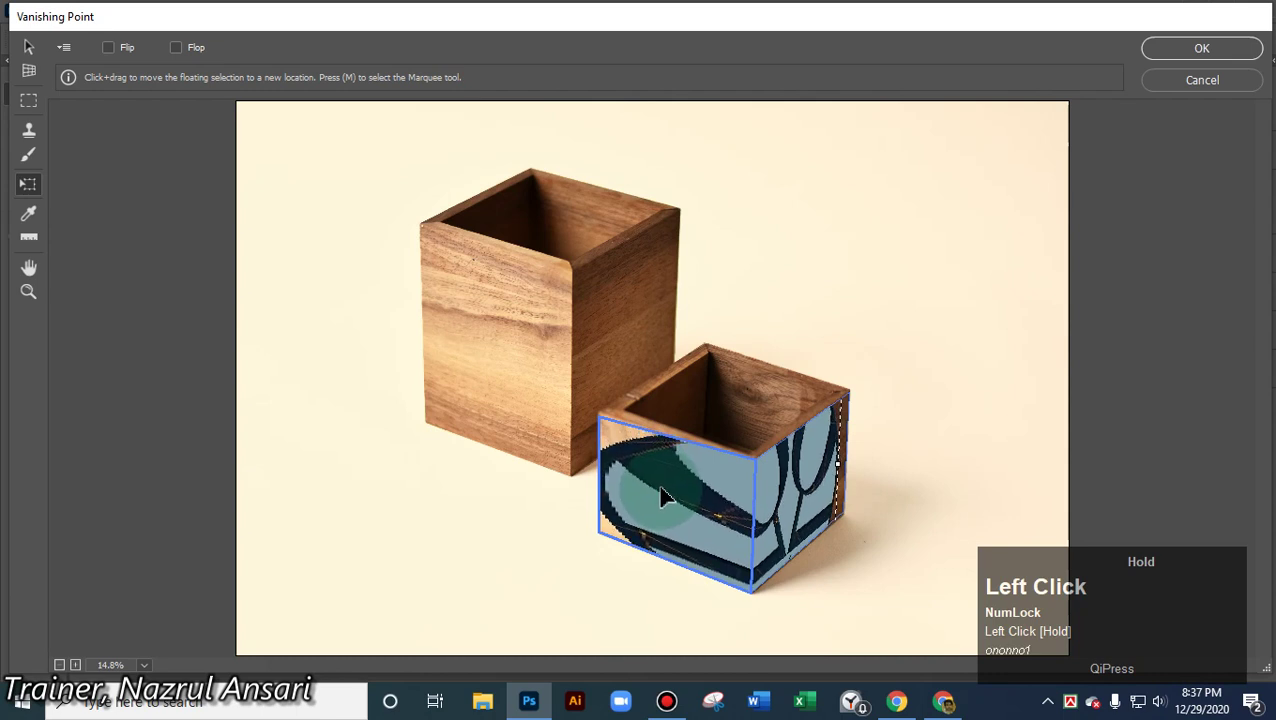
{"action": "left_click_drag", "start_coordinate": [836, 466], "coordinate": [765, 487]}
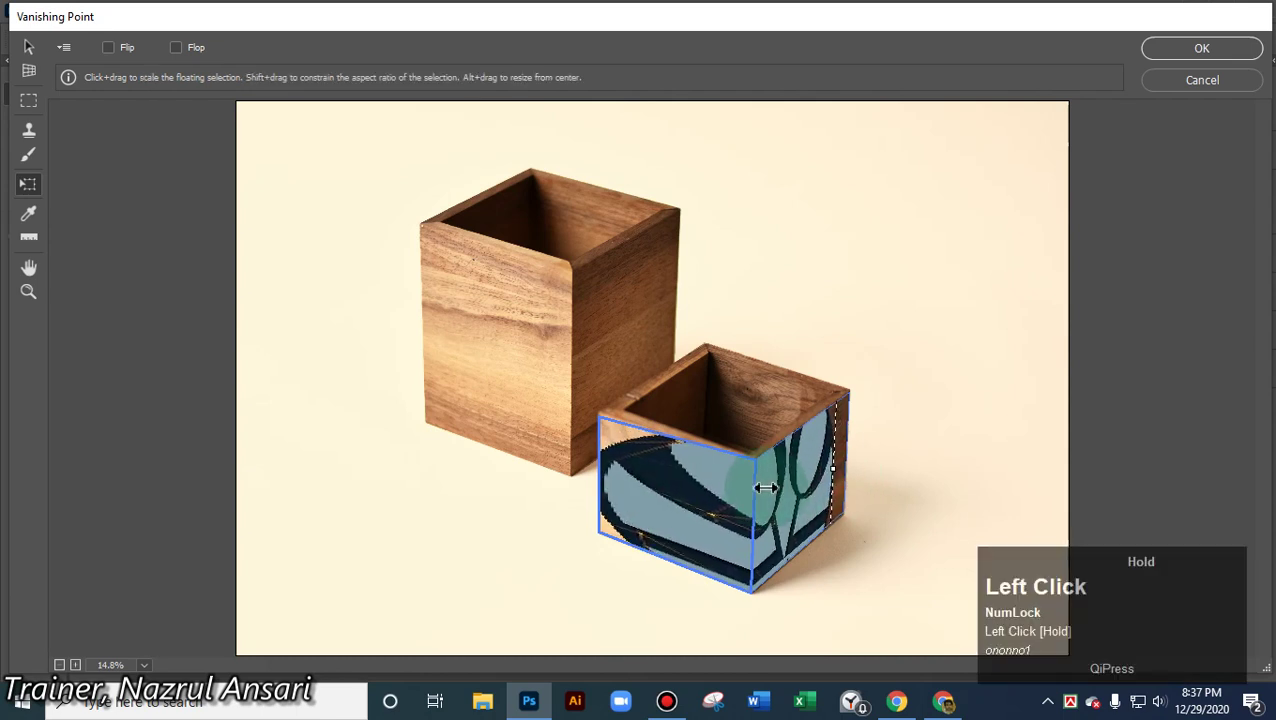
{"action": "left_click_drag", "start_coordinate": [677, 513], "coordinate": [600, 500]}
{"action": "left_click", "coordinate": [677, 503]}
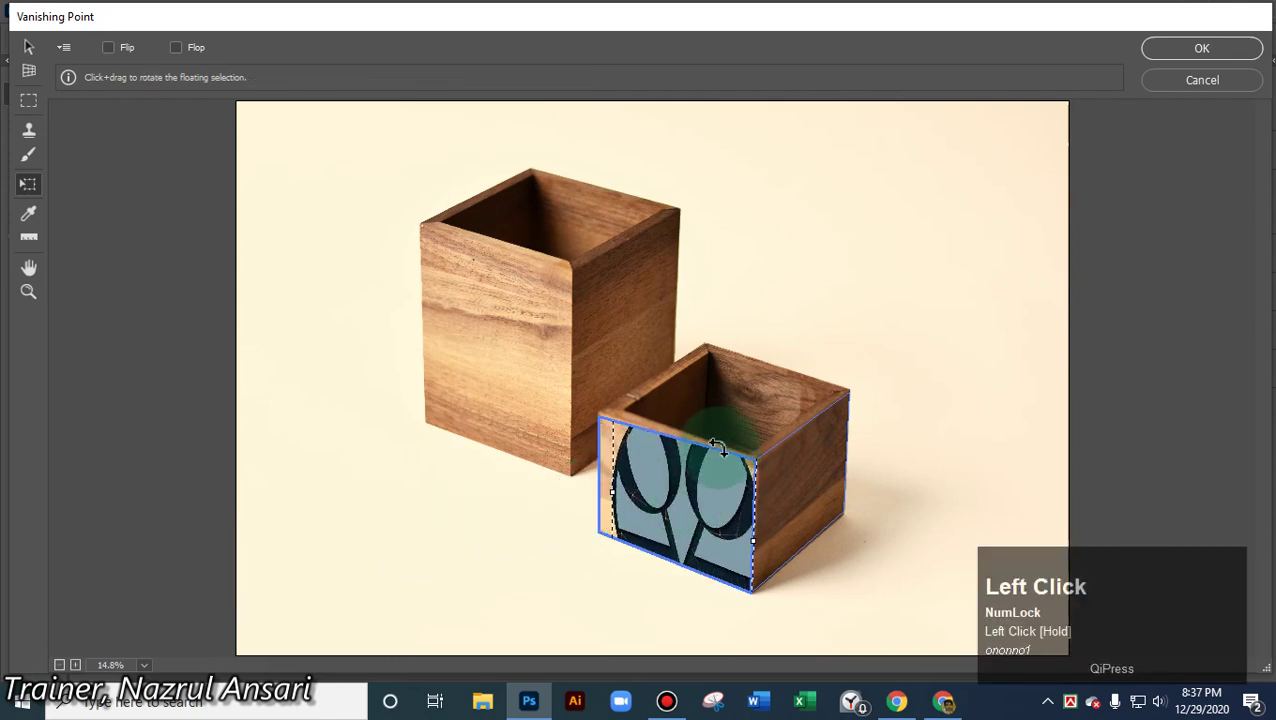
- Scale the logo down until the whole circle fits within the box's front face
{"action": "left_click_drag", "start_coordinate": [716, 447], "coordinate": [700, 485]}
{"action": "left_click_drag", "start_coordinate": [677, 527], "coordinate": [677, 527]}
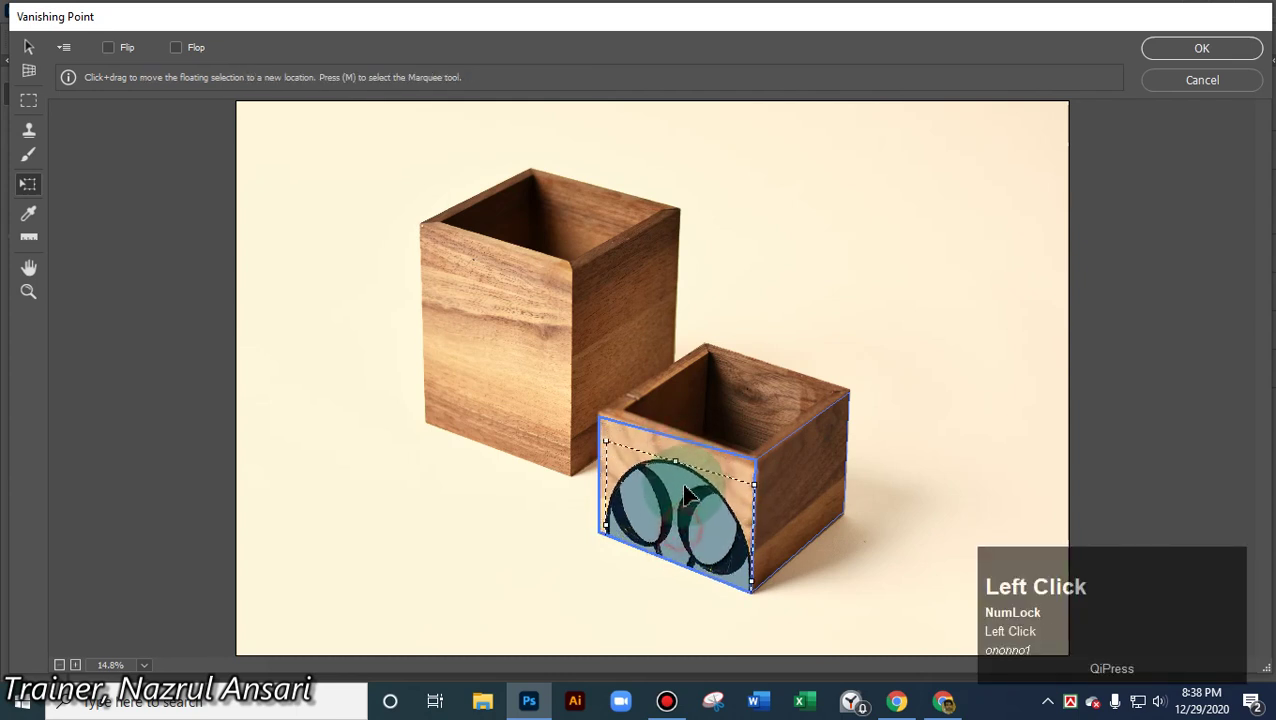
{"action": "left_click_drag", "start_coordinate": [608, 422], "coordinate": [640, 452]}
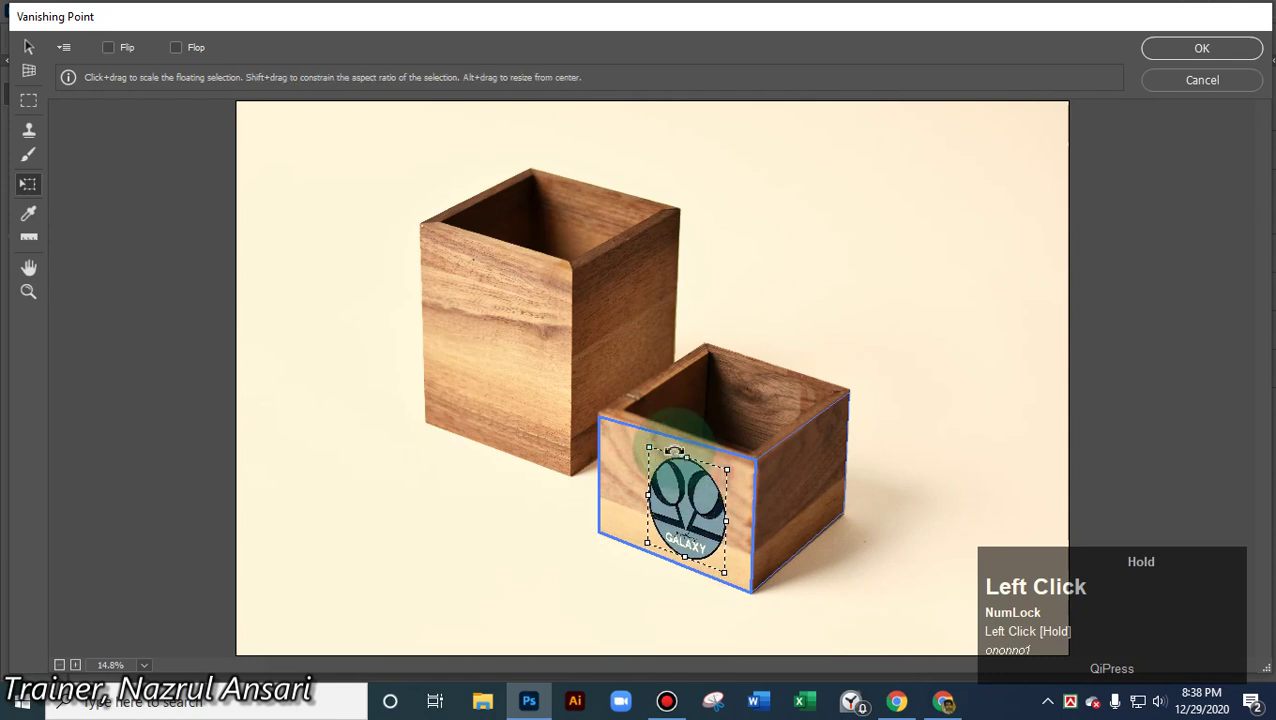
- Shrink the logo to a small badge near the front face's lower inner corner and move it onto the box's side face
{"action": "left_click_drag", "start_coordinate": [674, 451], "coordinate": [658, 472]}
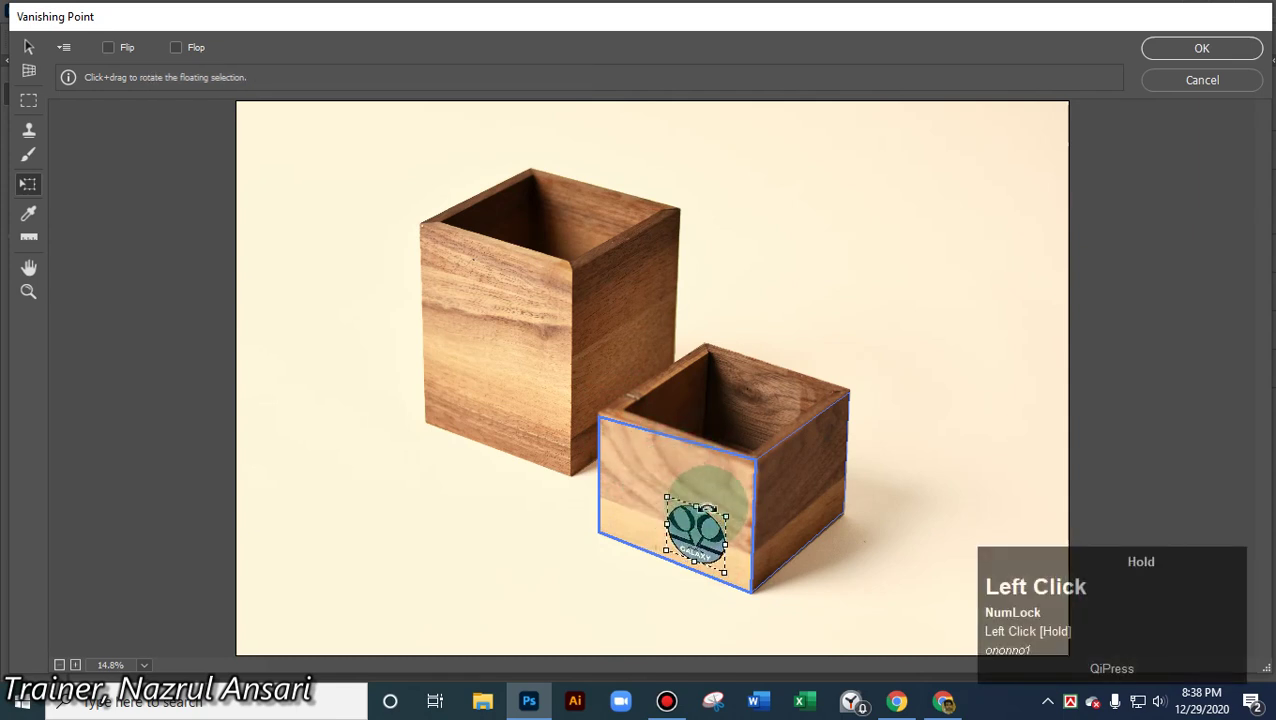
{"action": "left_click_drag", "start_coordinate": [725, 516], "coordinate": [716, 548]}
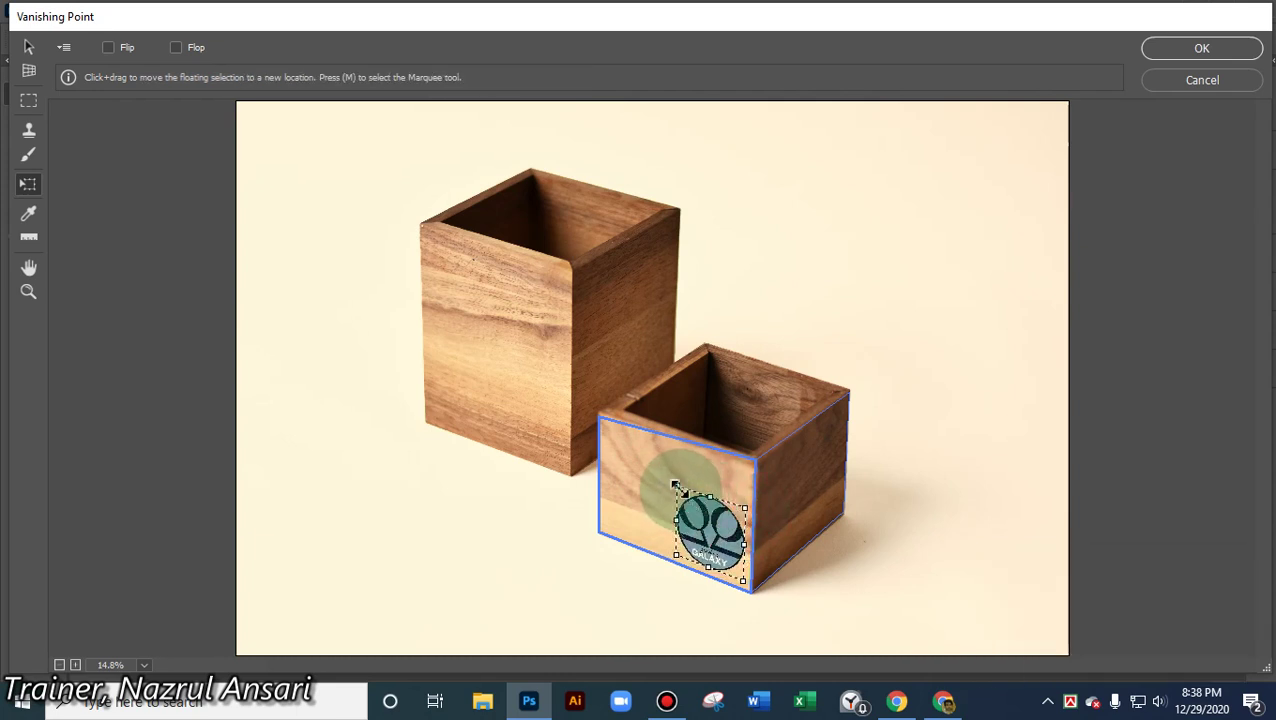
{"action": "left_click", "coordinate": [679, 487]}
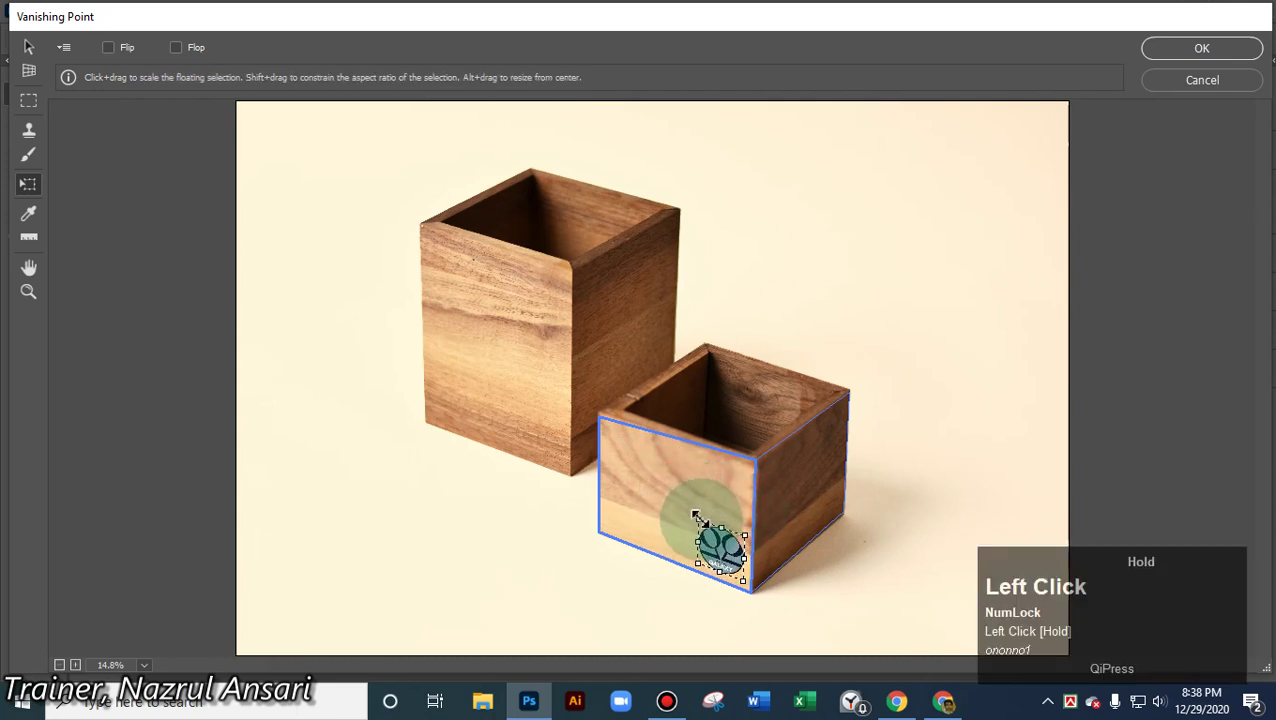
{"action": "left_click_drag", "start_coordinate": [696, 516], "coordinate": [805, 522]}
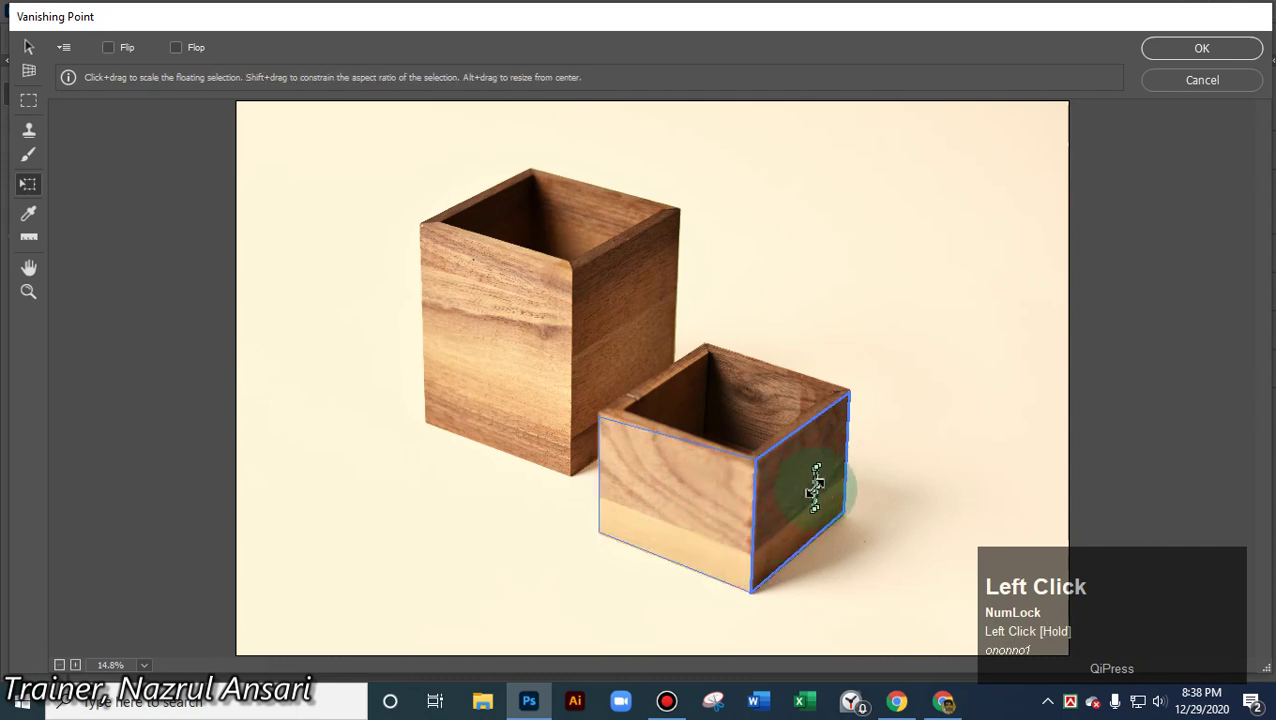
- Widen the logo badge toward the inner edge of the smaller box's side face and apply the Vanishing Point edit
{"action": "left_click_drag", "start_coordinate": [815, 490], "coordinate": [789, 502]}
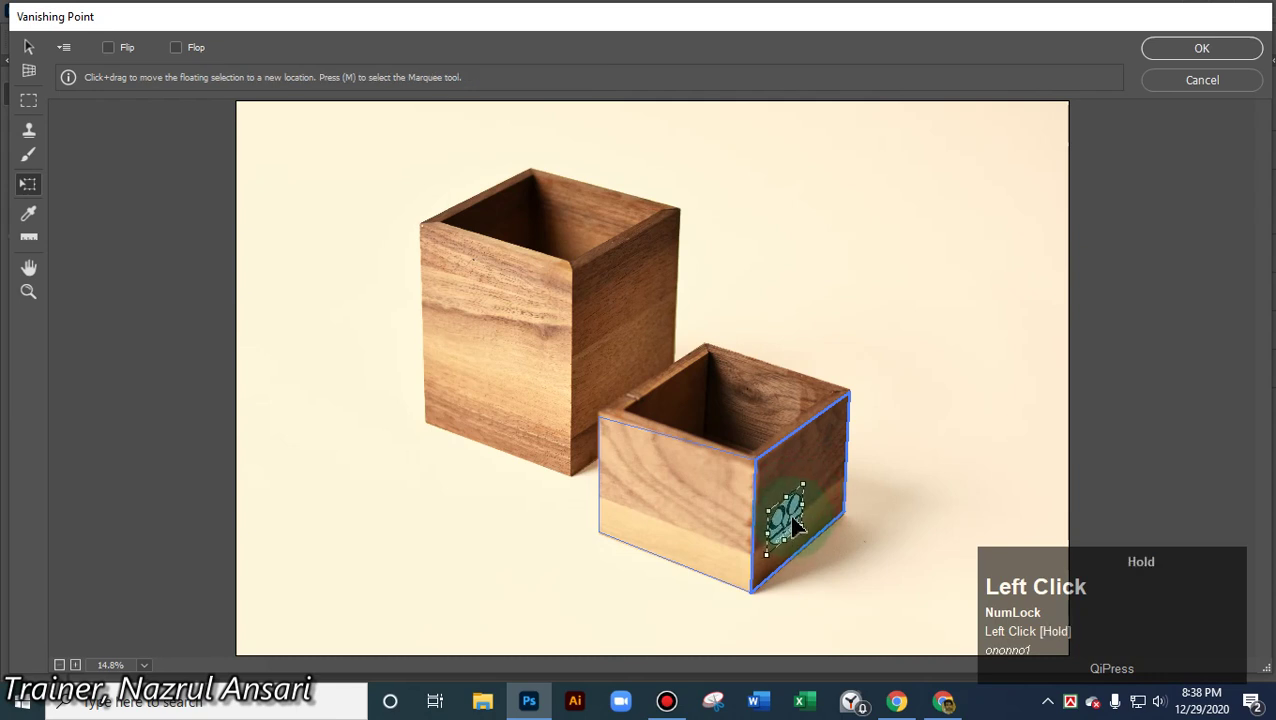
{"action": "left_click_drag", "start_coordinate": [793, 527], "coordinate": [812, 527]}
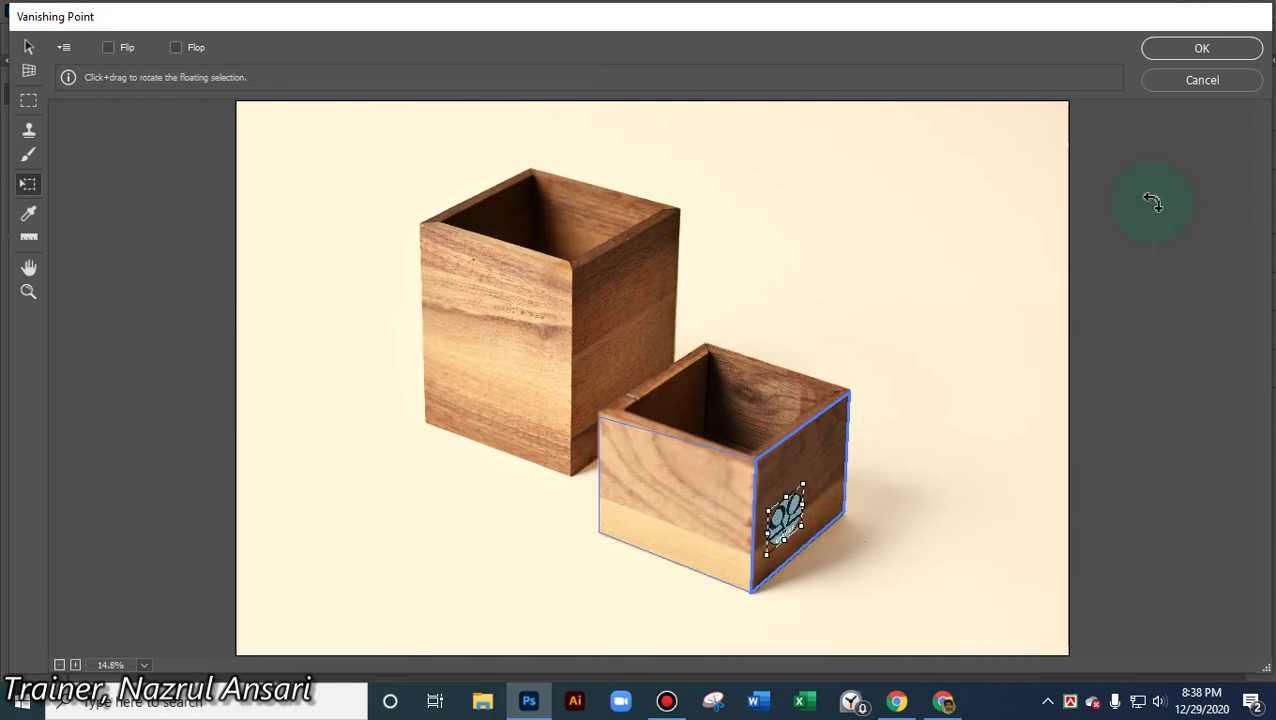
{"action": "left_click", "coordinate": [1230, 52]}
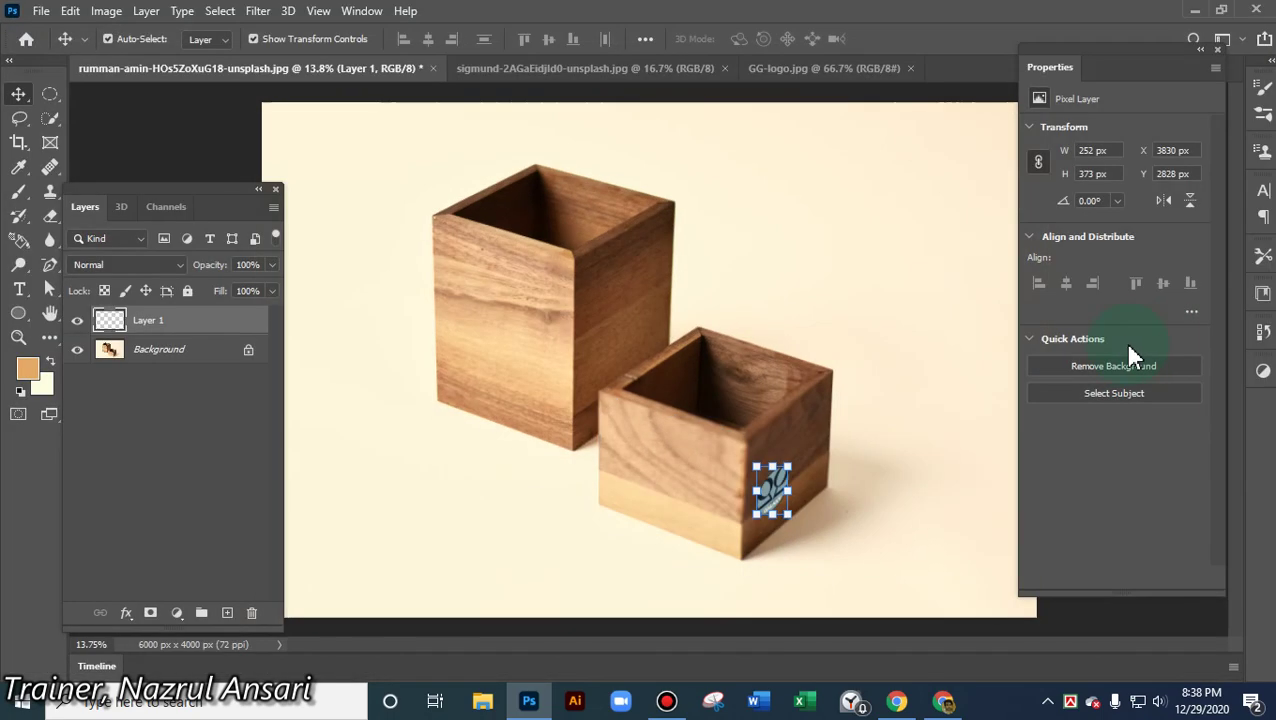
{"action": "left_click", "coordinate": [978, 355]}
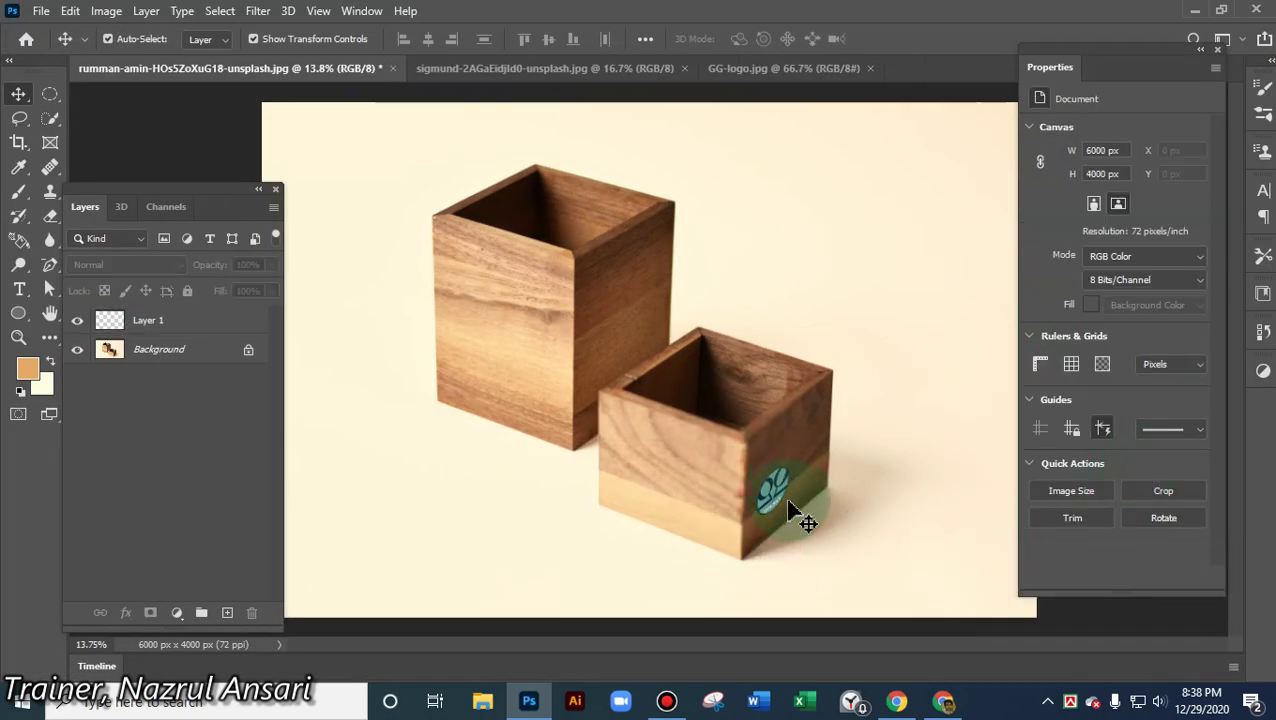
{"action": "scroll", "coordinate": [825, 520], "scroll_direction": "up", "scroll_amount": 5}
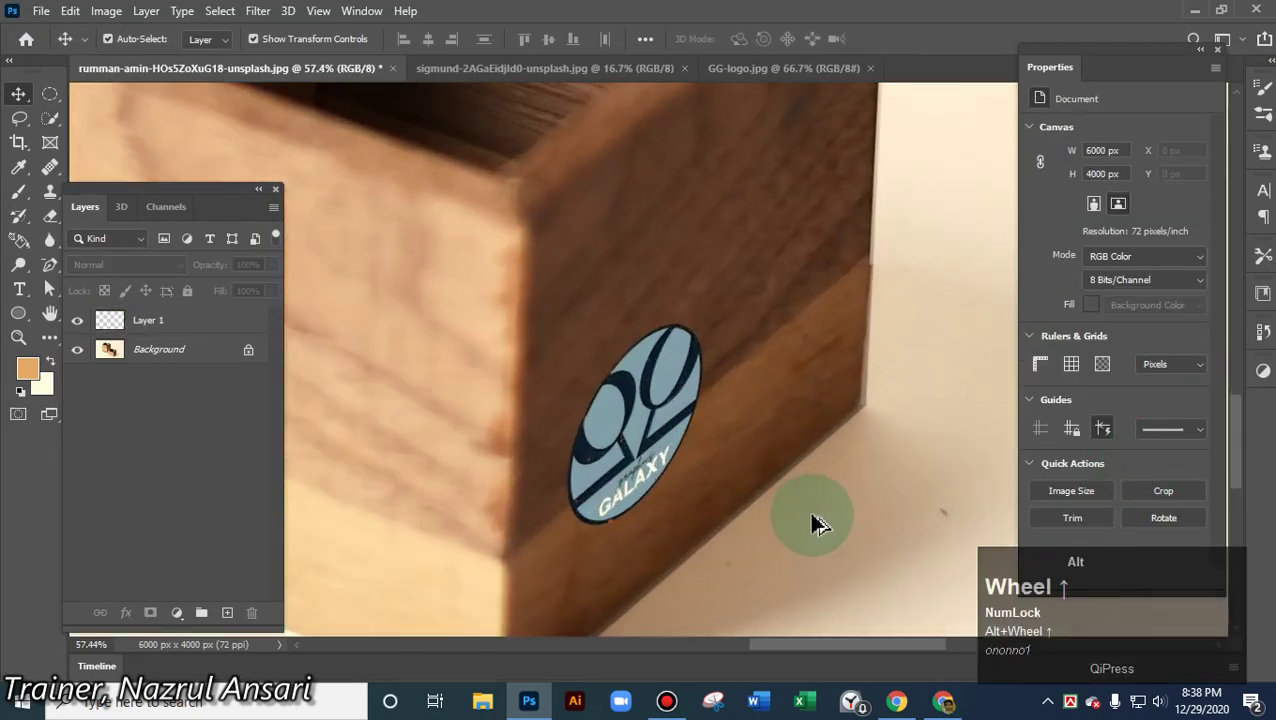
{"action": "scroll", "coordinate": [815, 525], "scroll_direction": "down", "scroll_amount": 4}
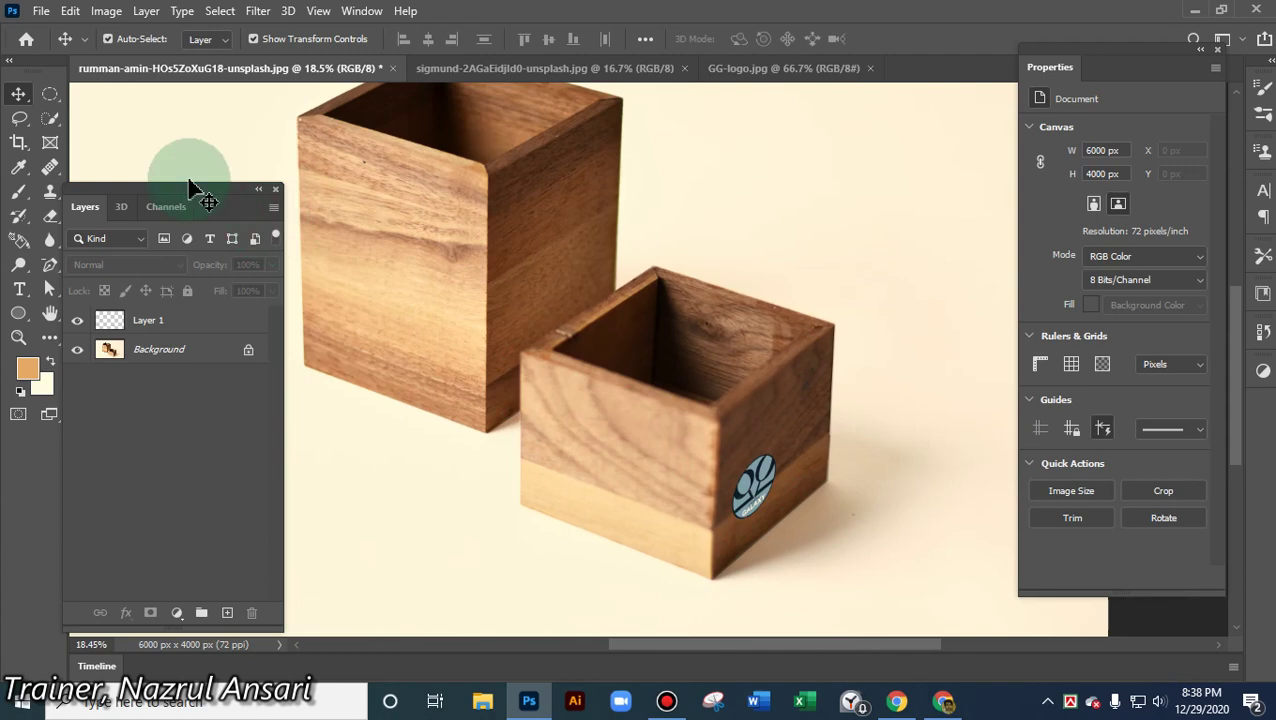
{"action": "left_click", "coordinate": [41, 11]}
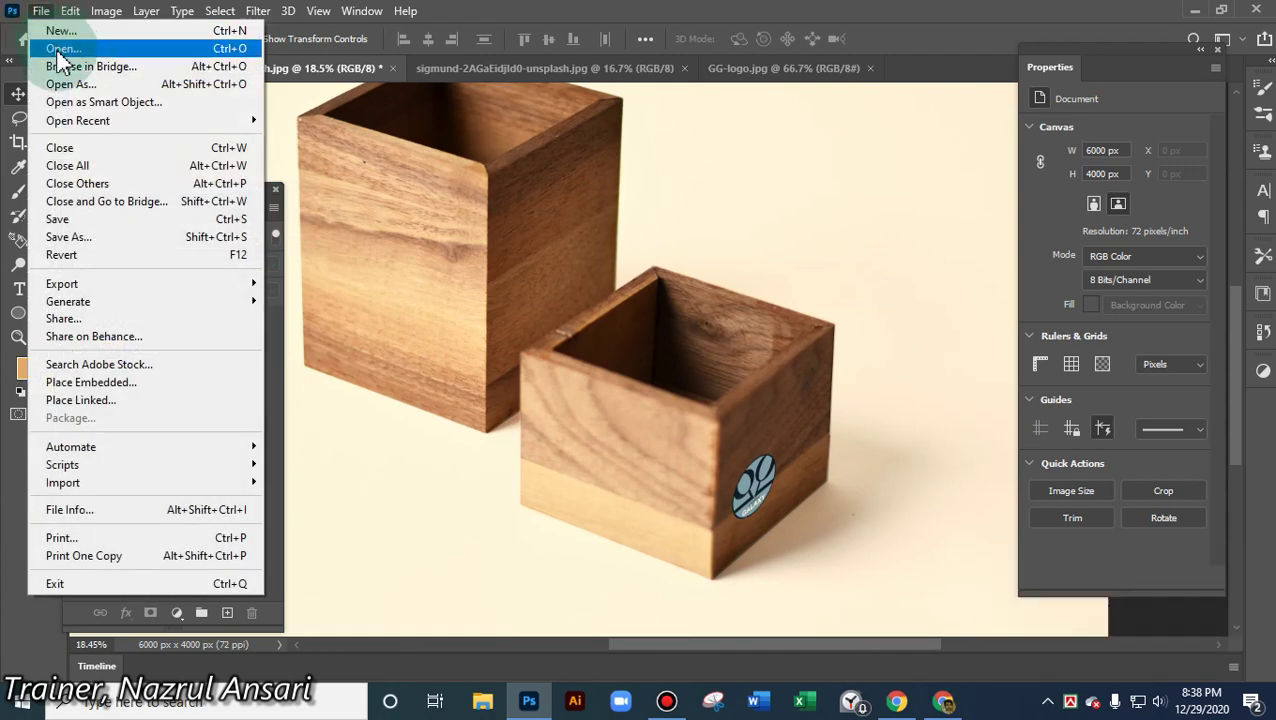
{"action": "left_click", "coordinate": [55, 48]}
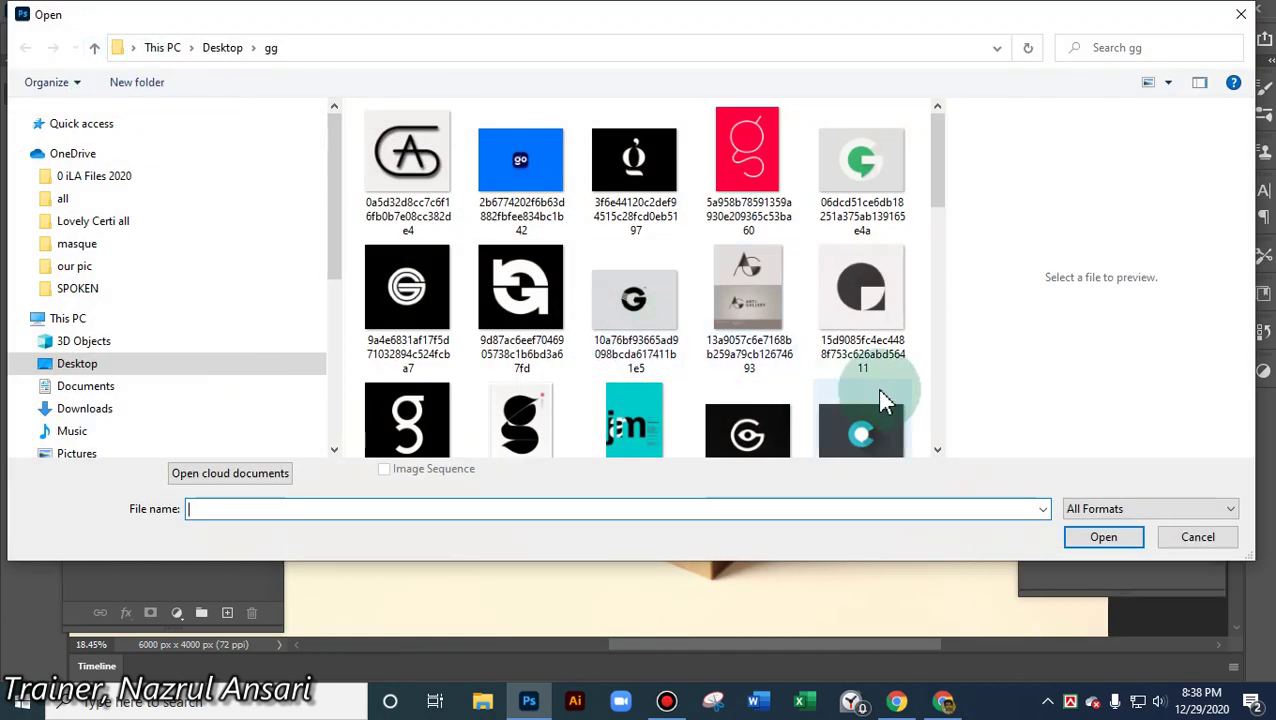
{"action": "left_click", "coordinate": [1211, 547]}
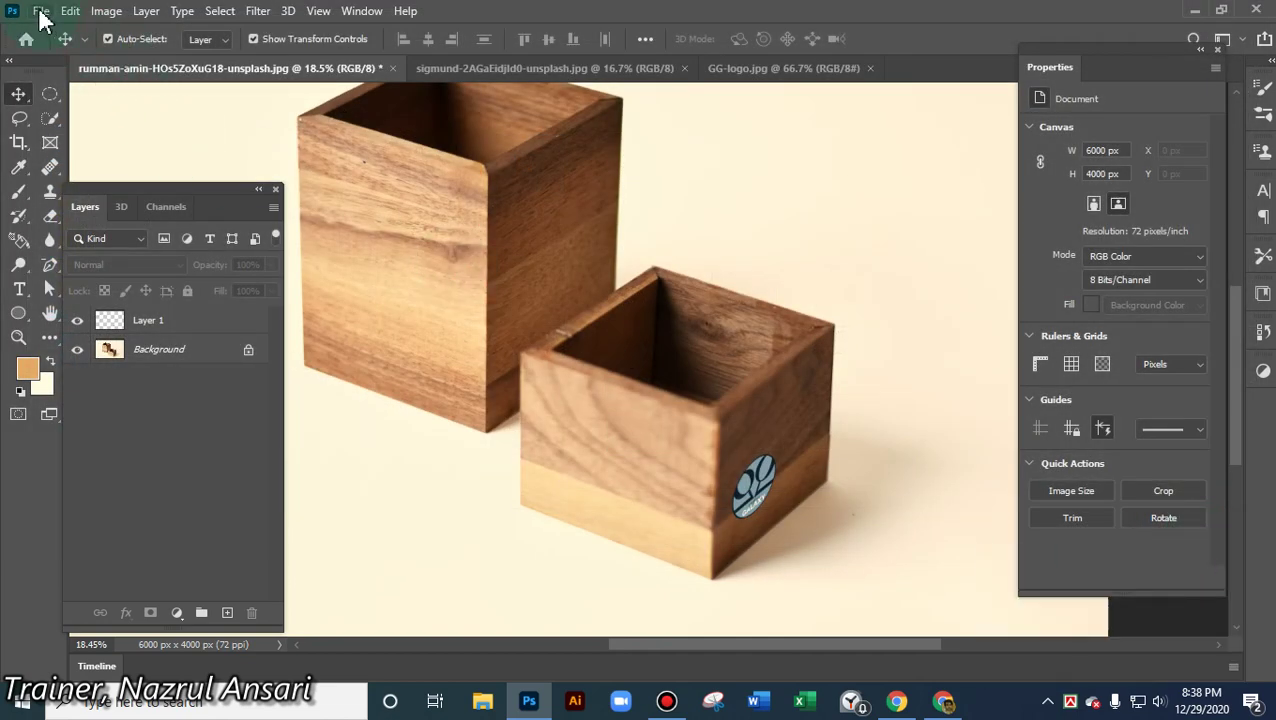
- Close the GG-logo.jpg document
{"action": "left_click", "coordinate": [562, 68]}
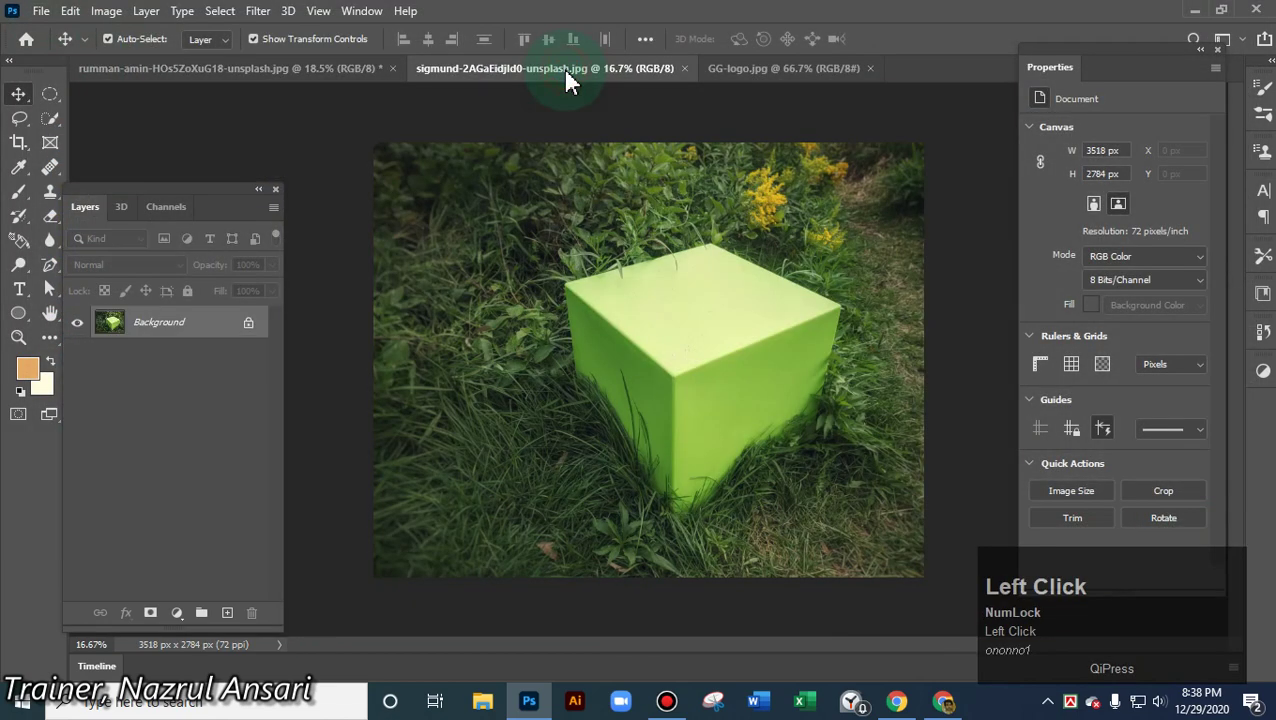
{"action": "left_click", "coordinate": [779, 72]}
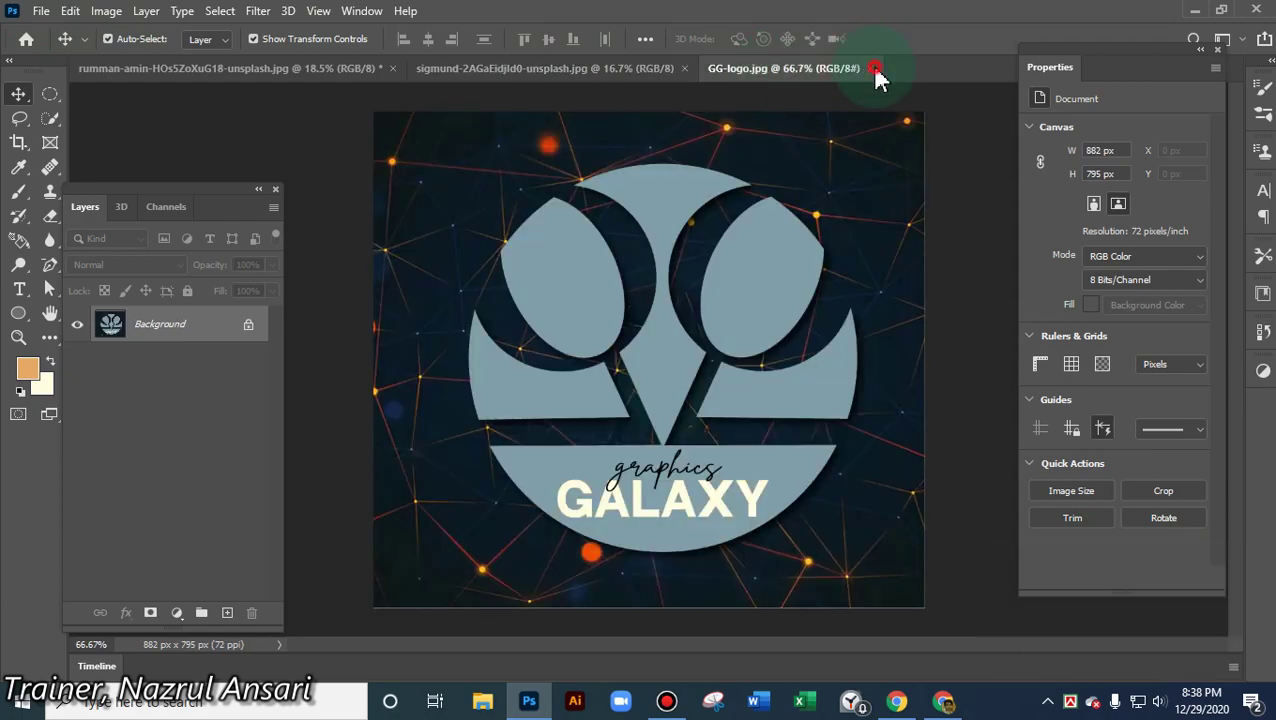
{"action": "left_click", "coordinate": [870, 68]}
- Open the image "Email or On Educaton" from the BOOK NAME folder on the Desktop
{"action": "left_click", "coordinate": [41, 11]}
{"action": "left_click", "coordinate": [70, 50]}
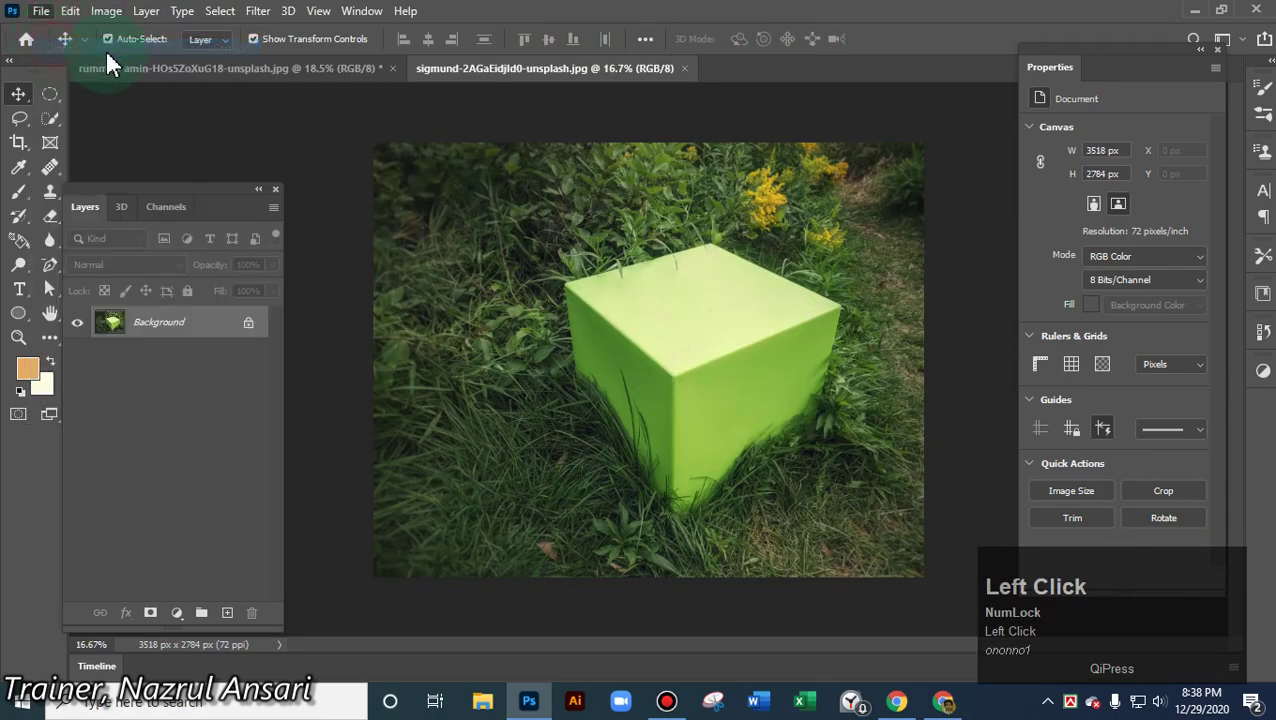
{"action": "left_click", "coordinate": [222, 48]}
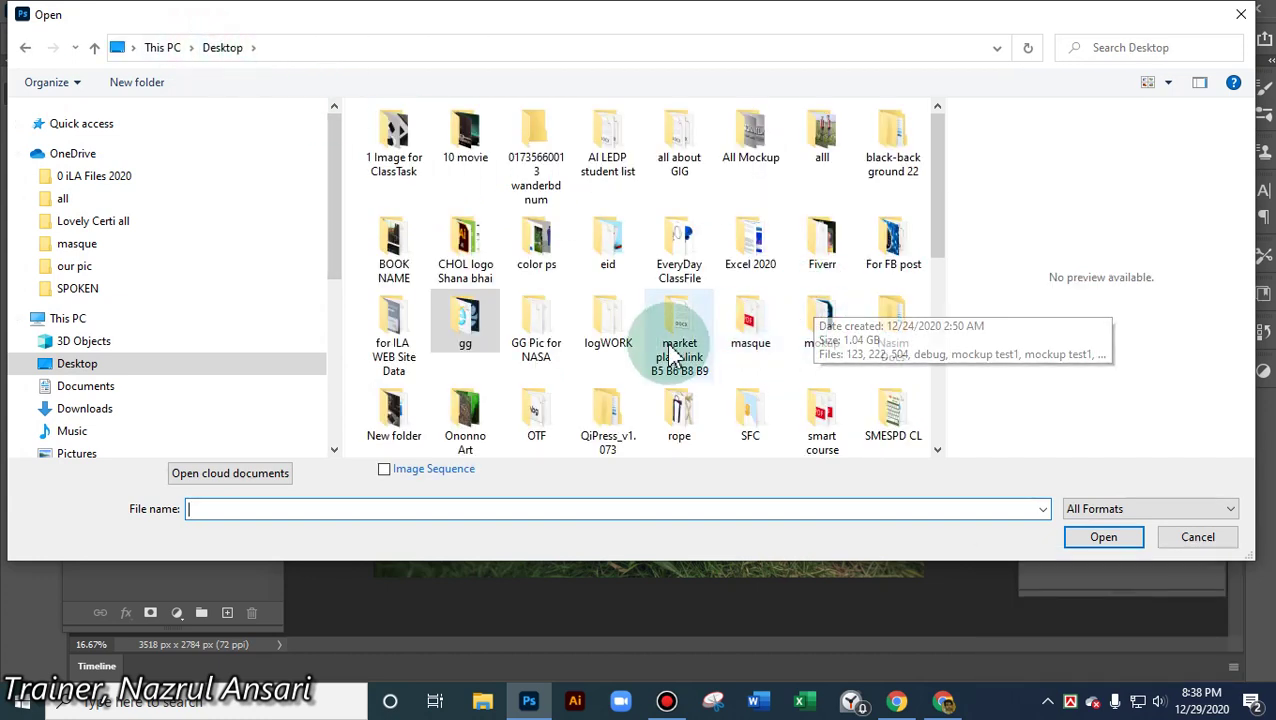
{"action": "left_click", "coordinate": [393, 247]}
{"action": "double_click", "coordinate": [393, 247]}
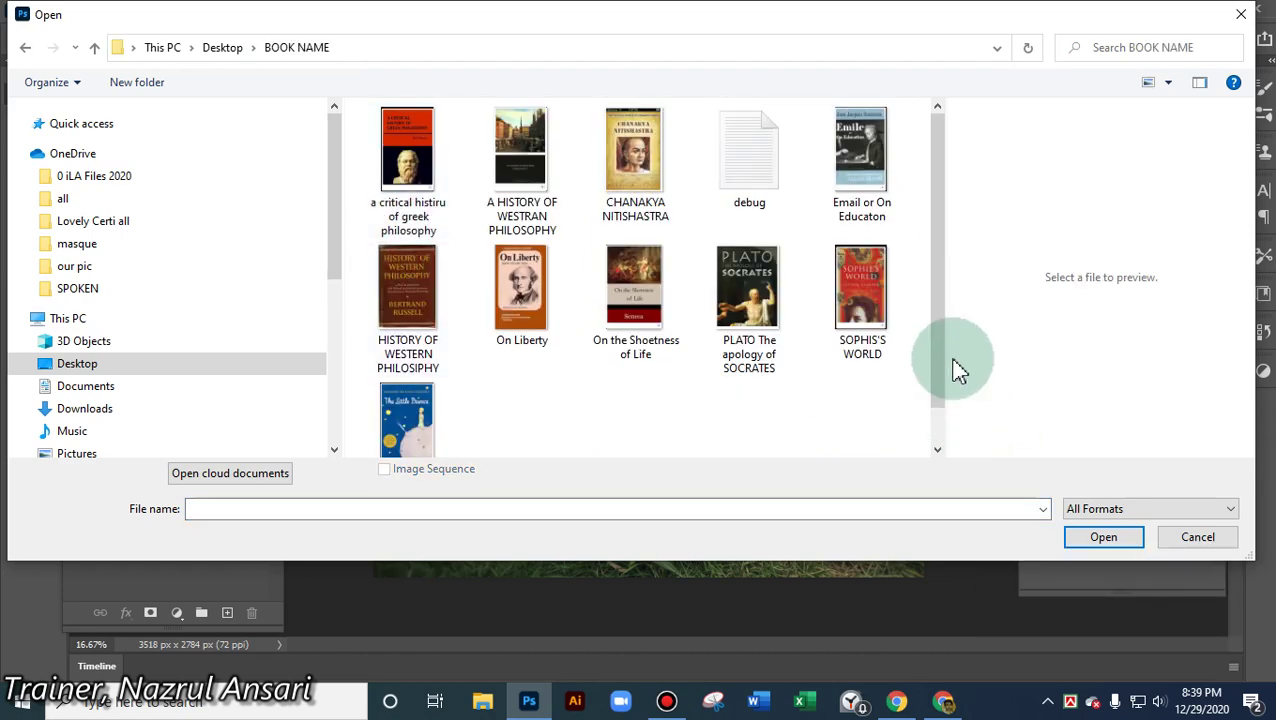
{"action": "left_click", "coordinate": [755, 290]}
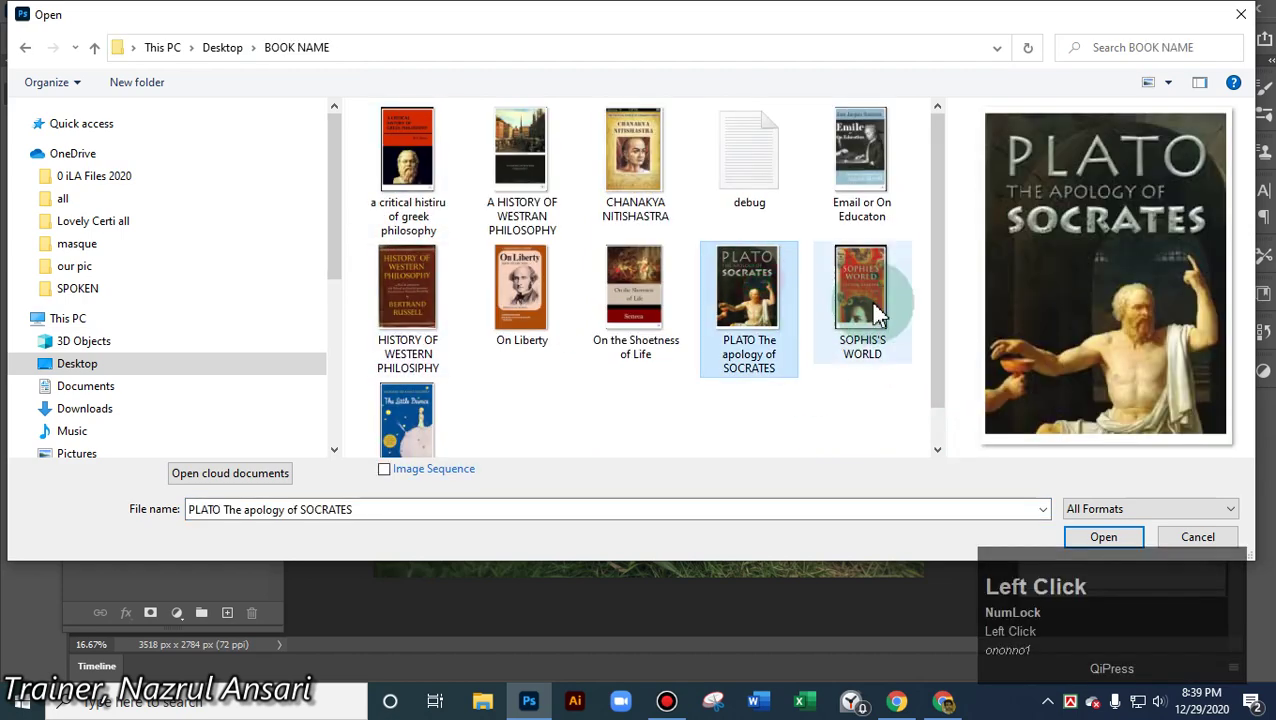
{"action": "left_click", "coordinate": [860, 290]}
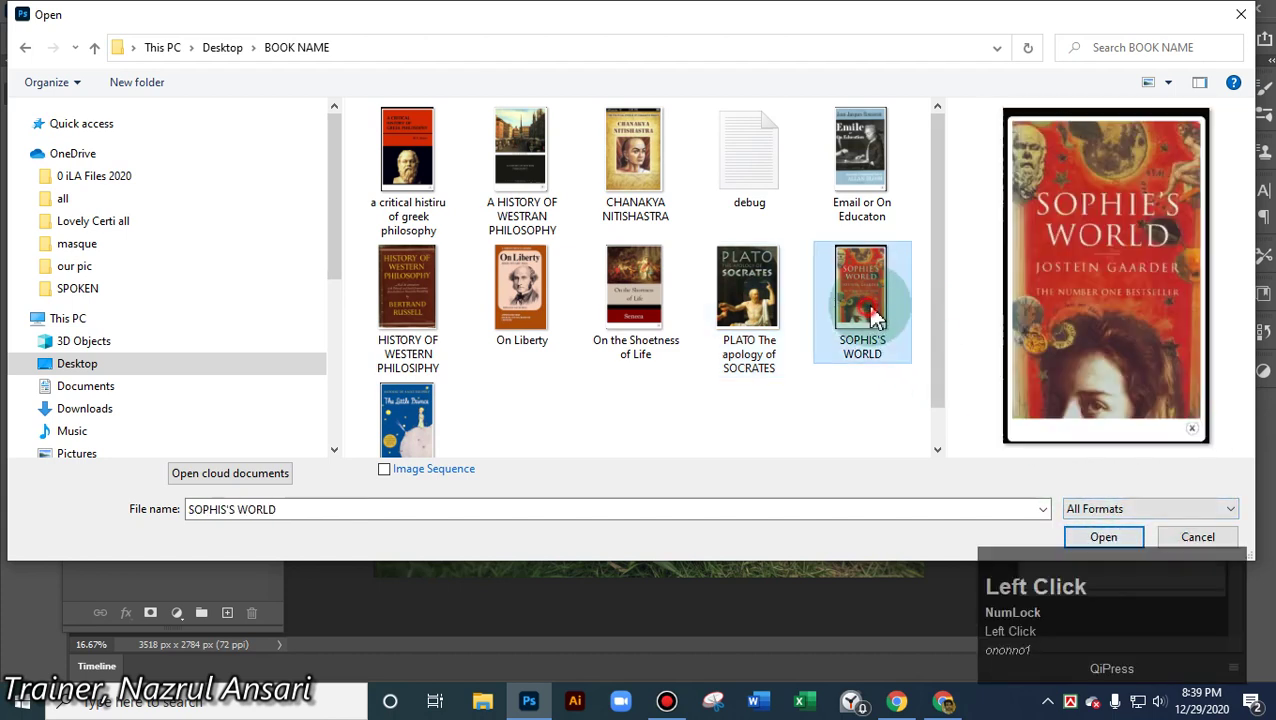
{"action": "left_click", "coordinate": [870, 165]}
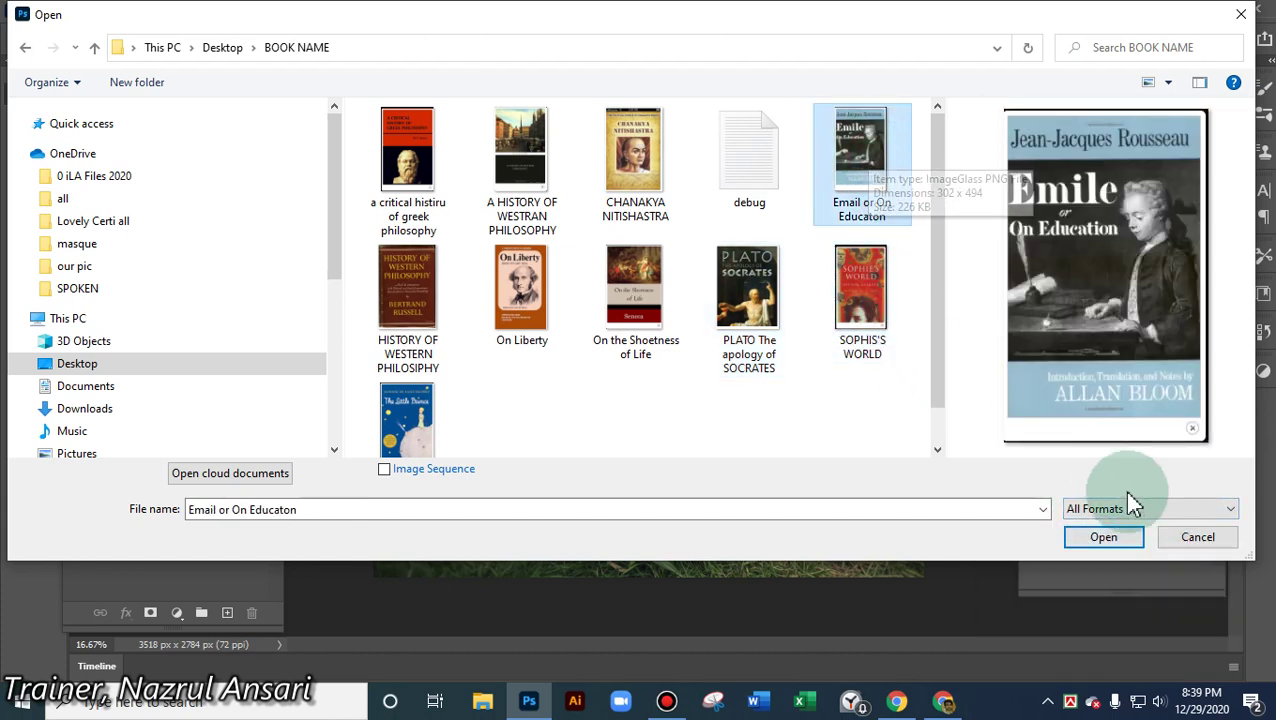
{"action": "left_click", "coordinate": [1108, 537]}
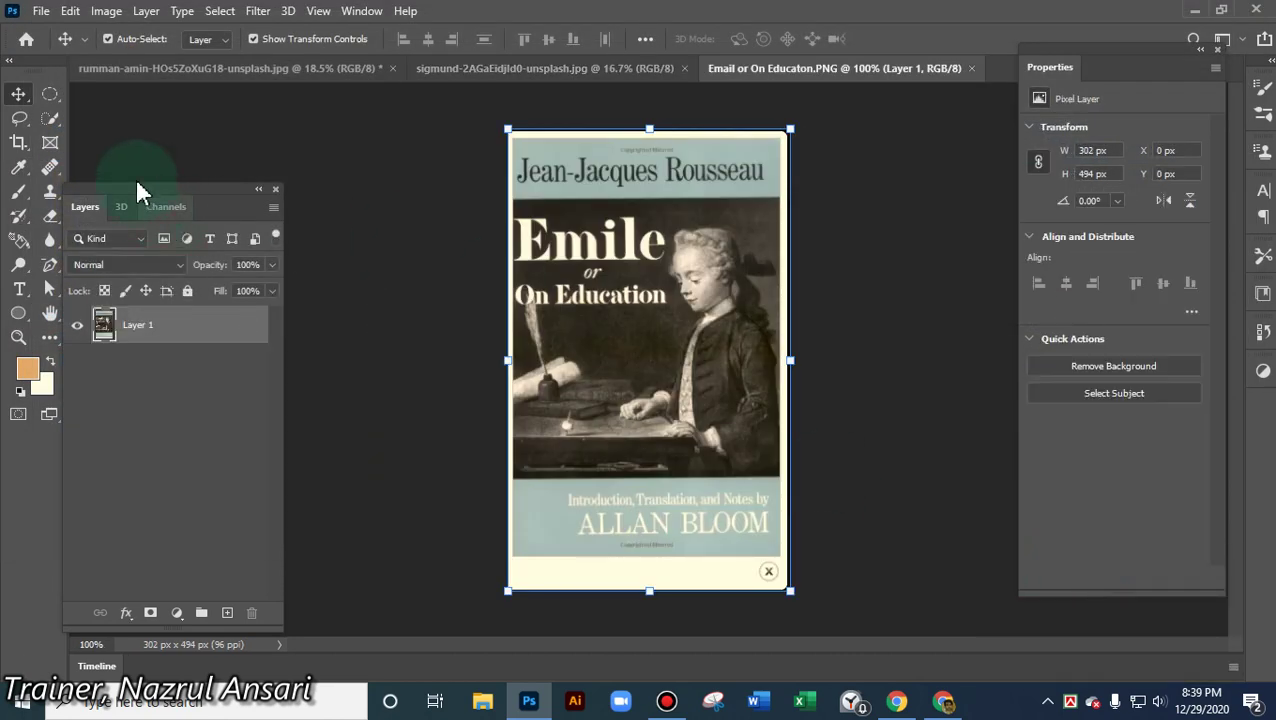
- Select the cover's dark Emile illustration with a rectangular marquee of about 284 × 298 px and copy it
{"action": "left_click", "coordinate": [50, 94]}
{"action": "left_click", "coordinate": [97, 100]}
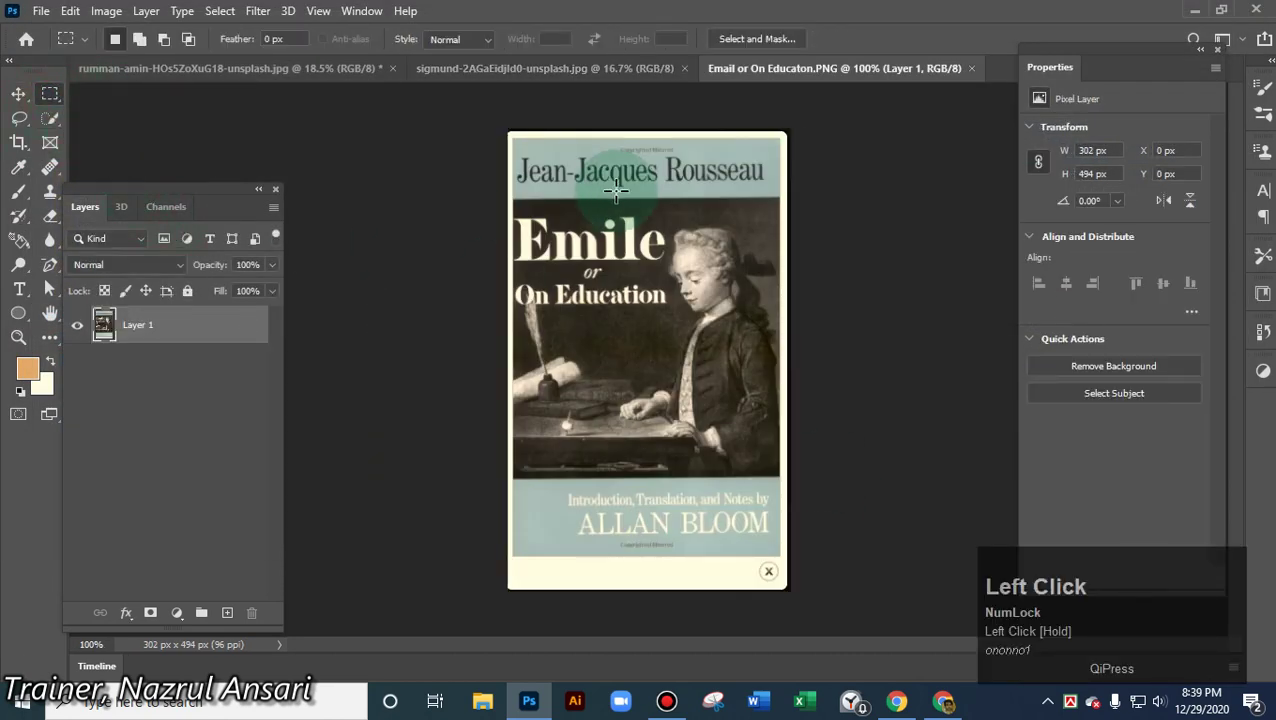
{"action": "left_click_drag", "start_coordinate": [511, 146], "coordinate": [783, 476]}
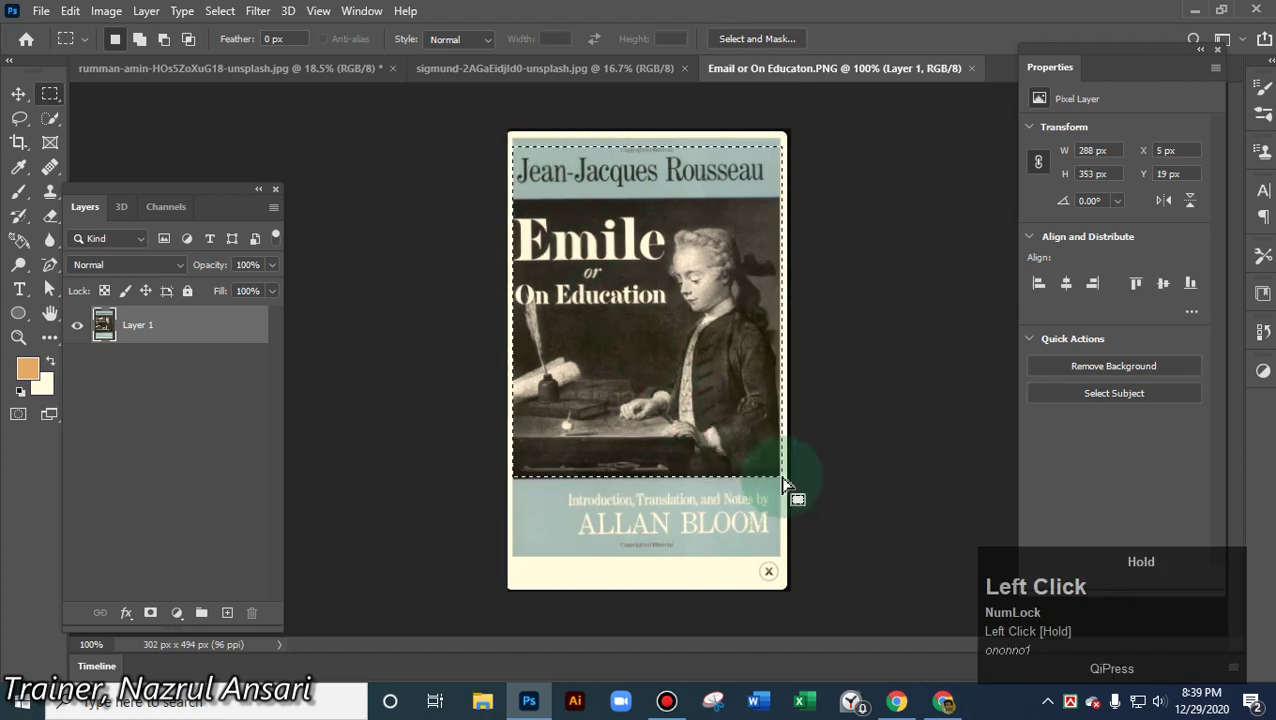
{"action": "left_click_drag", "start_coordinate": [641, 343], "coordinate": [643, 342]}
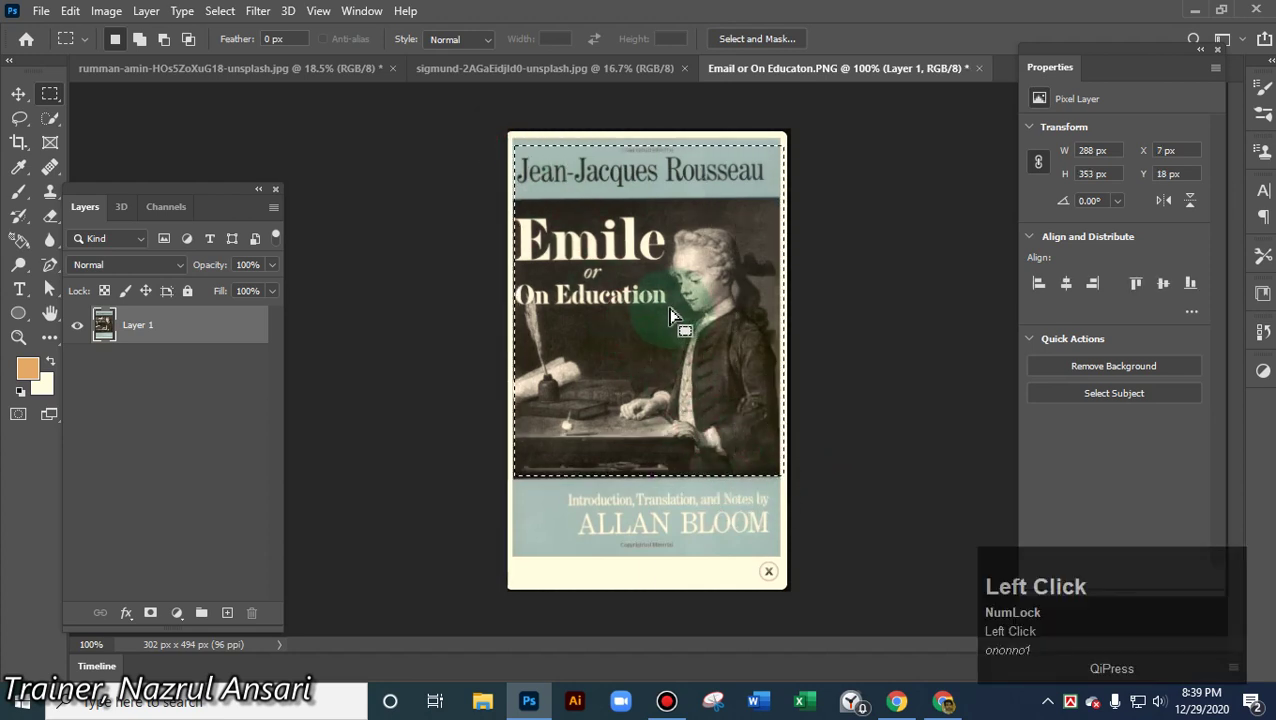
{"action": "left_click", "coordinate": [578, 515]}
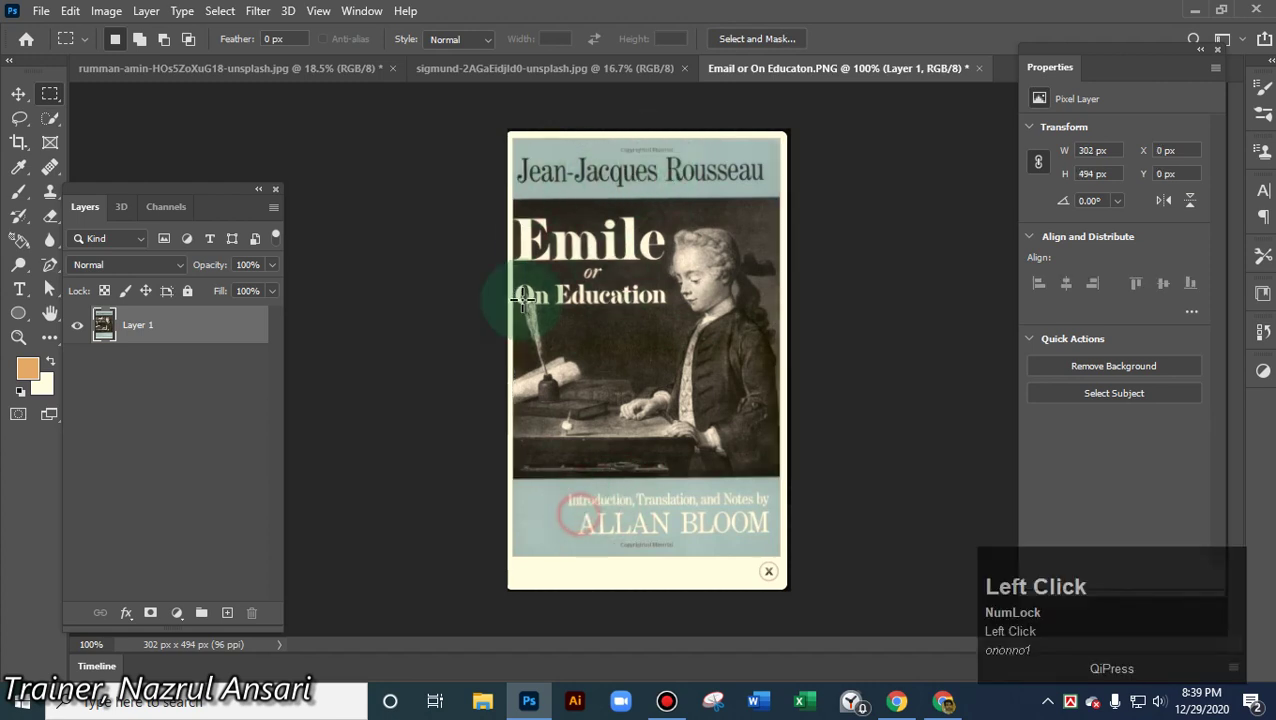
{"action": "left_click_drag", "start_coordinate": [516, 198], "coordinate": [781, 479]}
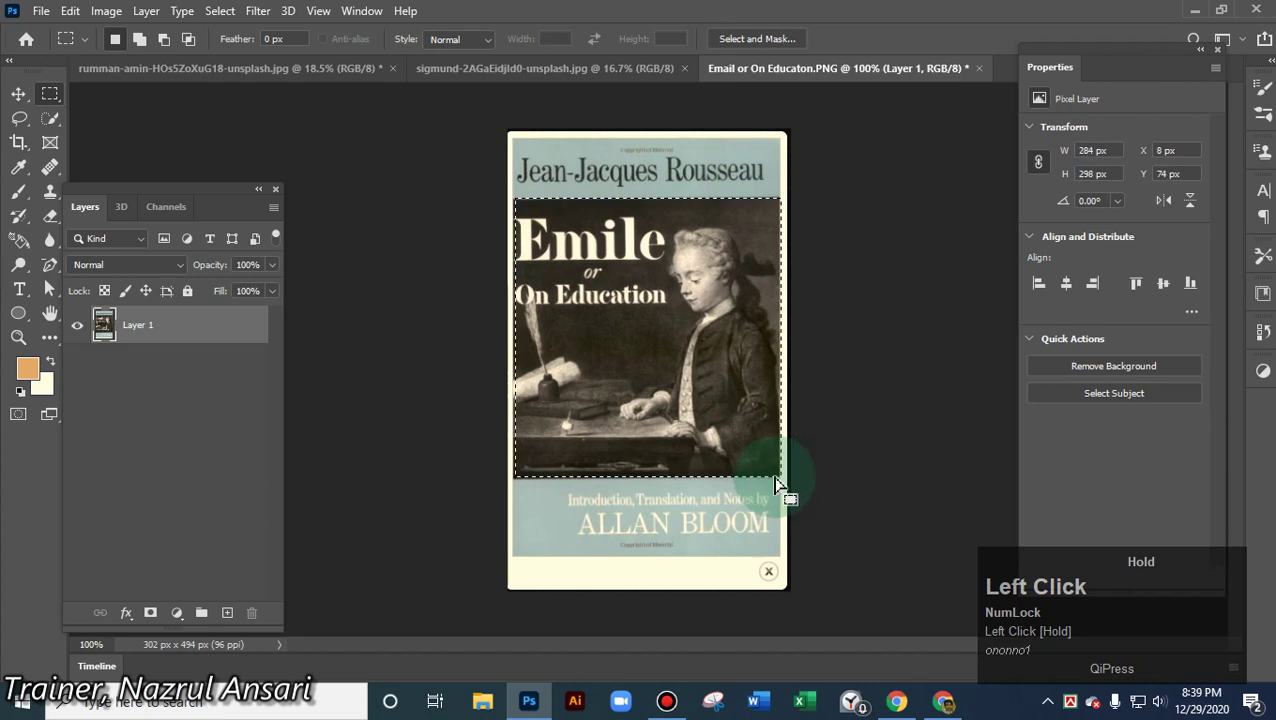
{"action": "key", "text": "ctrl+c"}
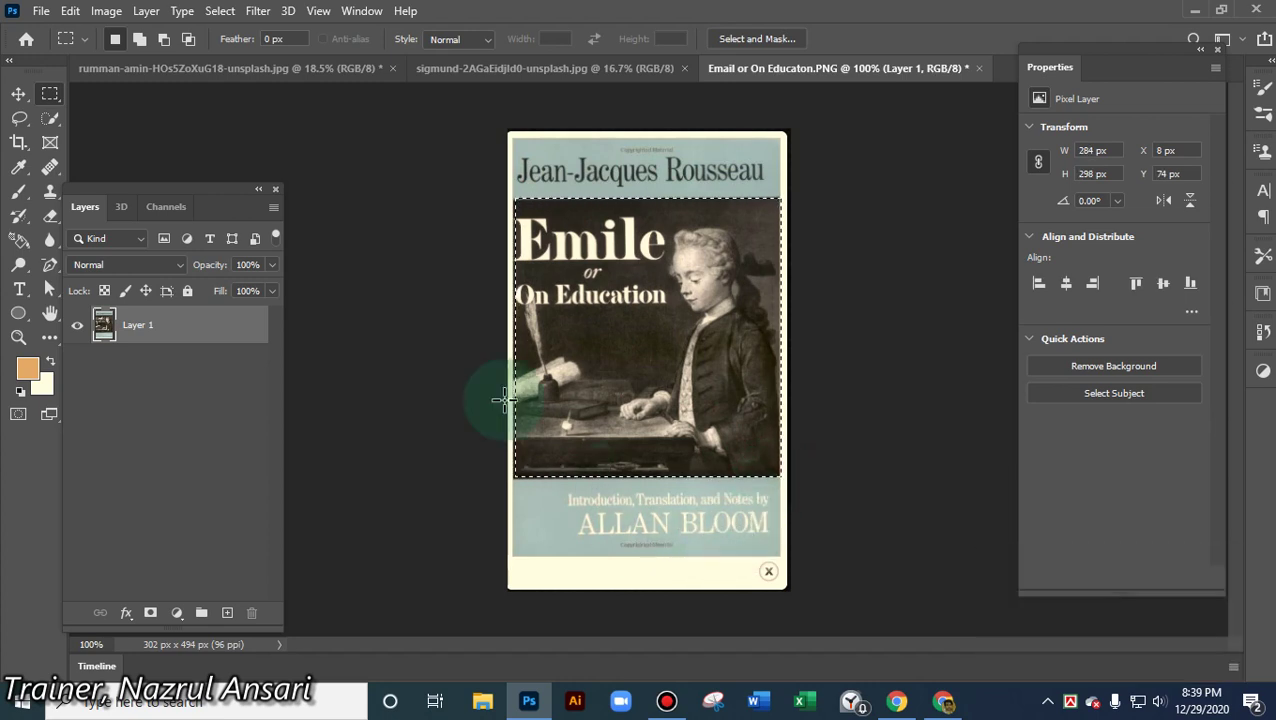
- Open Vanishing Point on Layer 1 of the wooden boxes photo and paste the copied illustration onto the smaller box's front face
{"action": "left_click", "coordinate": [269, 68]}
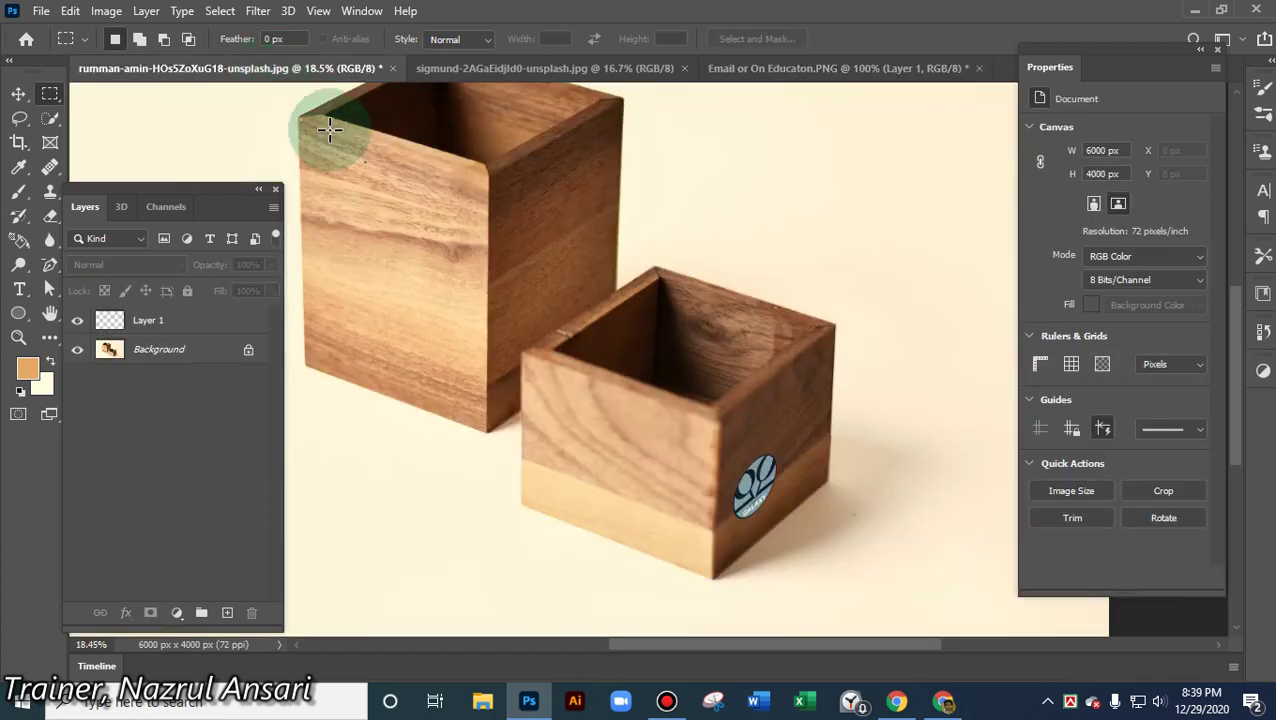
{"action": "left_click", "coordinate": [262, 12]}
{"action": "left_click", "coordinate": [18, 93]}
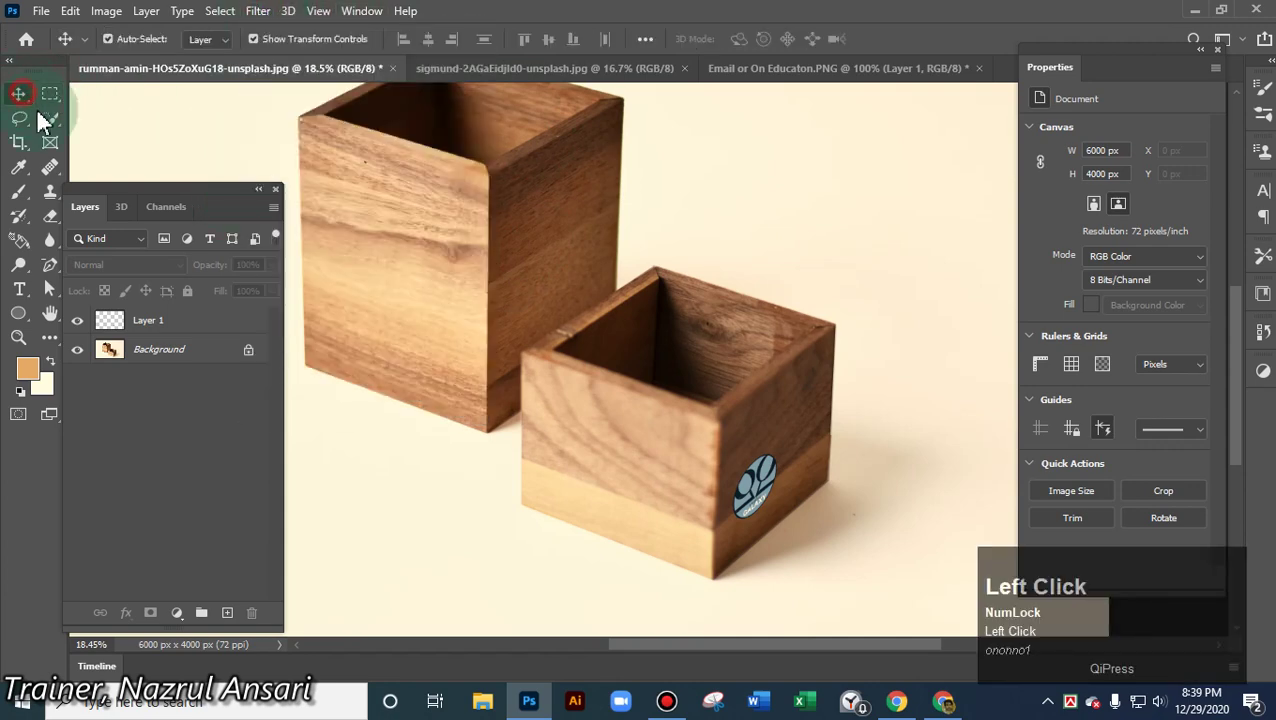
{"action": "left_click", "coordinate": [150, 322]}
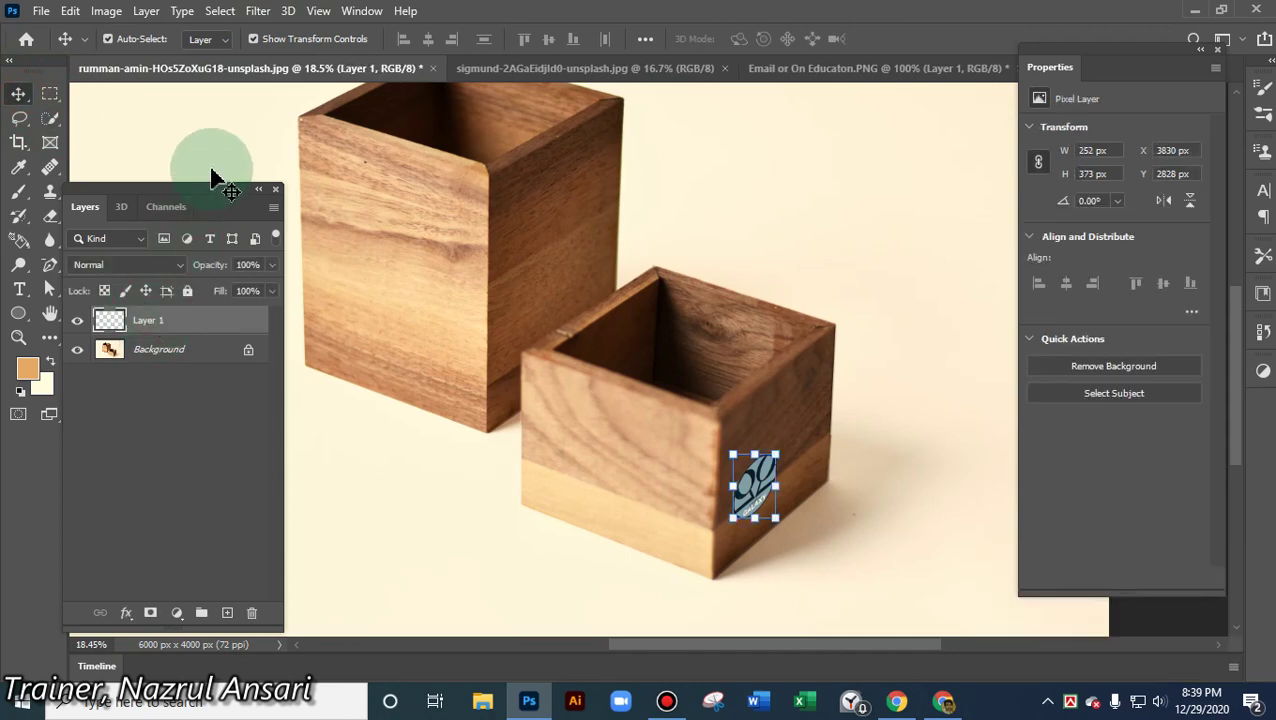
{"action": "left_click", "coordinate": [258, 12]}
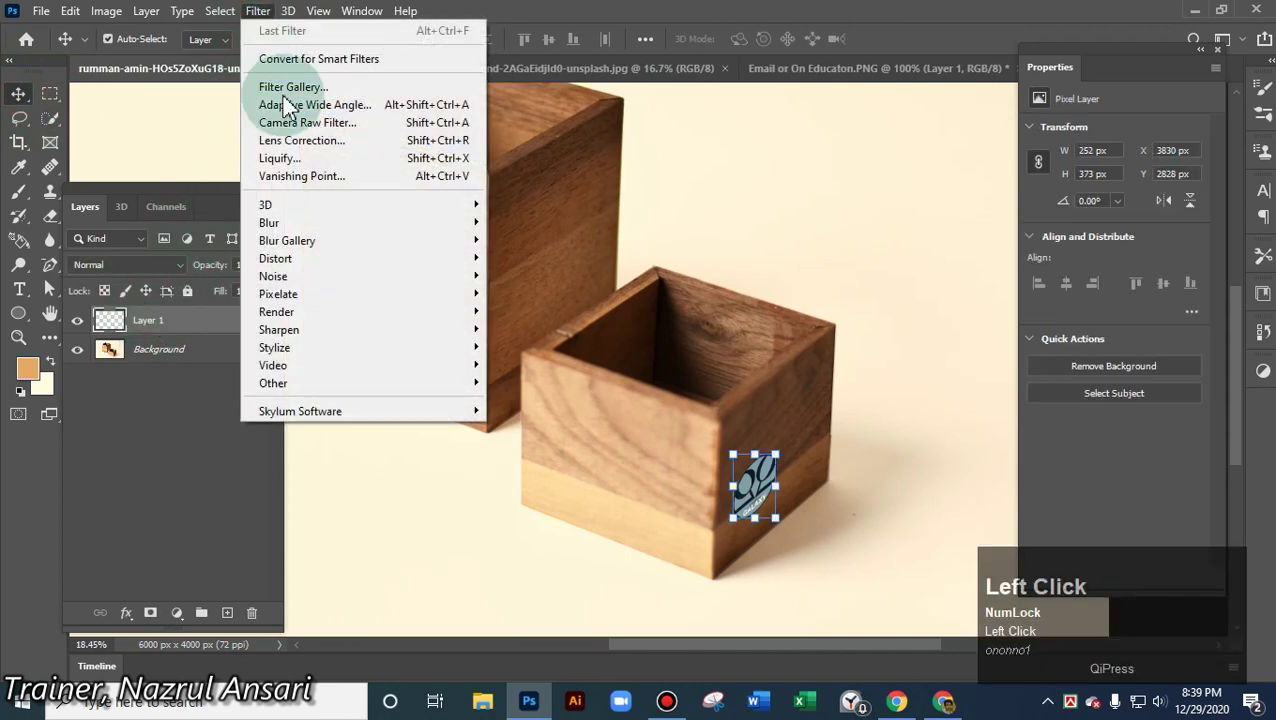
{"action": "left_click", "coordinate": [307, 176]}
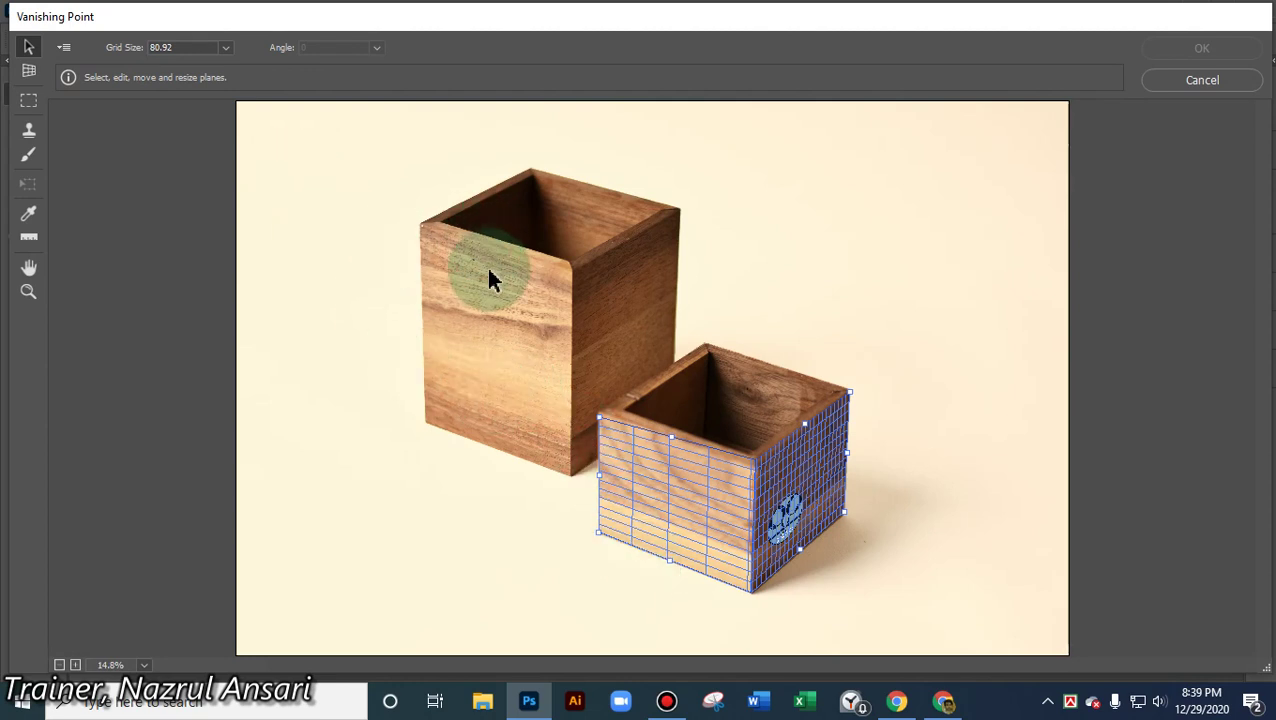
{"action": "key", "text": "ctrl+v"}
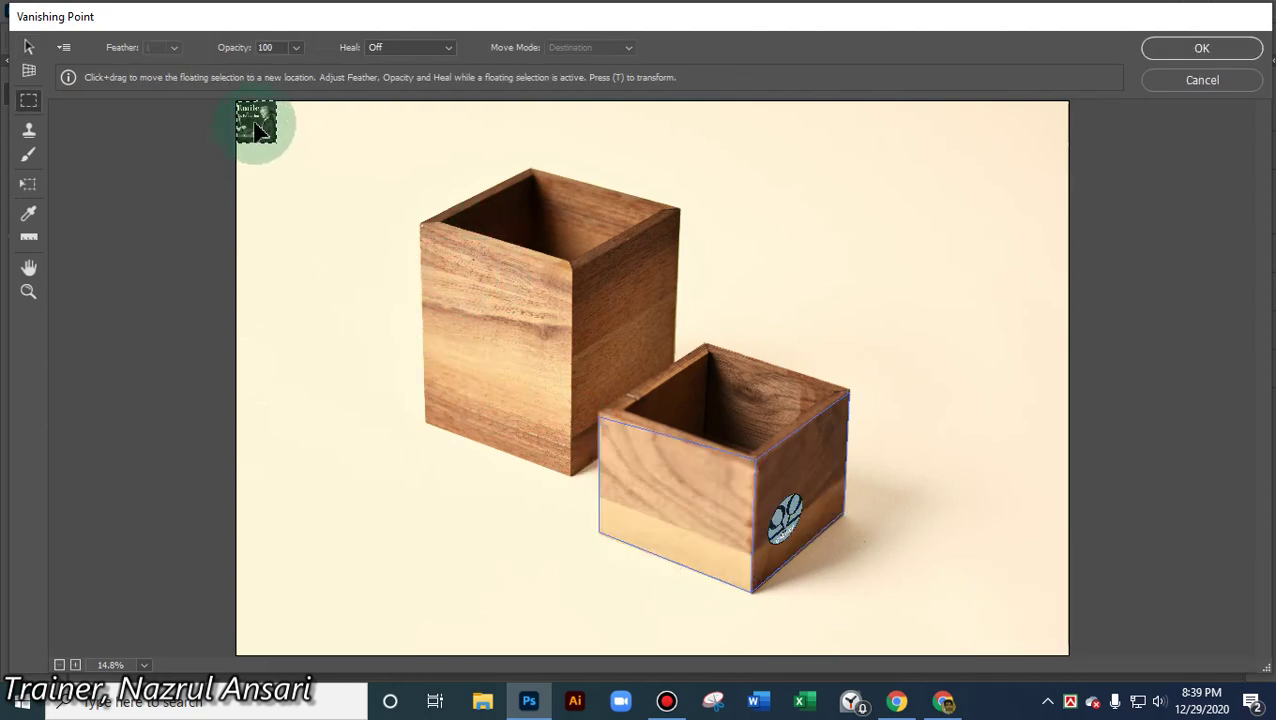
{"action": "left_click_drag", "start_coordinate": [256, 120], "coordinate": [640, 470]}
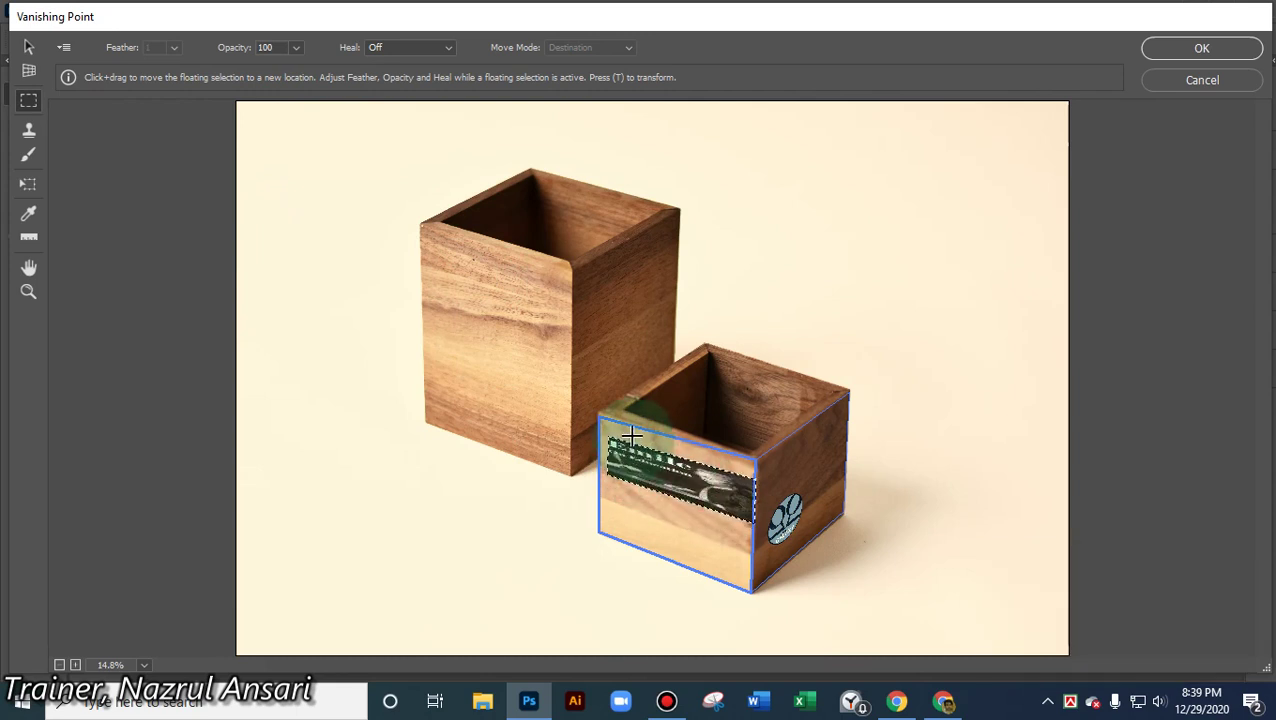
- Transform the pasted illustration to nearly fill the smaller box's front face, leaving a narrow margin of wood around it
{"action": "key", "text": "ctrl+t"}
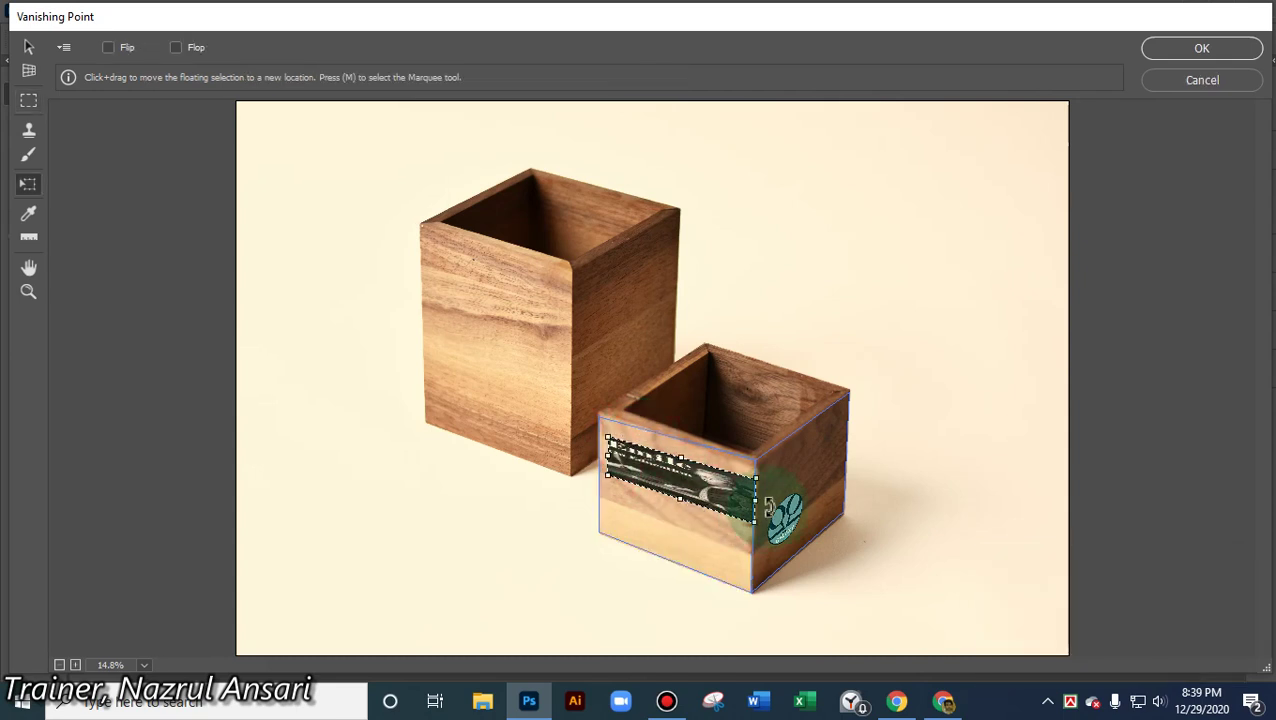
{"action": "left_click_drag", "start_coordinate": [760, 502], "coordinate": [702, 495]}
{"action": "left_click", "coordinate": [652, 488], "text": "shift"}
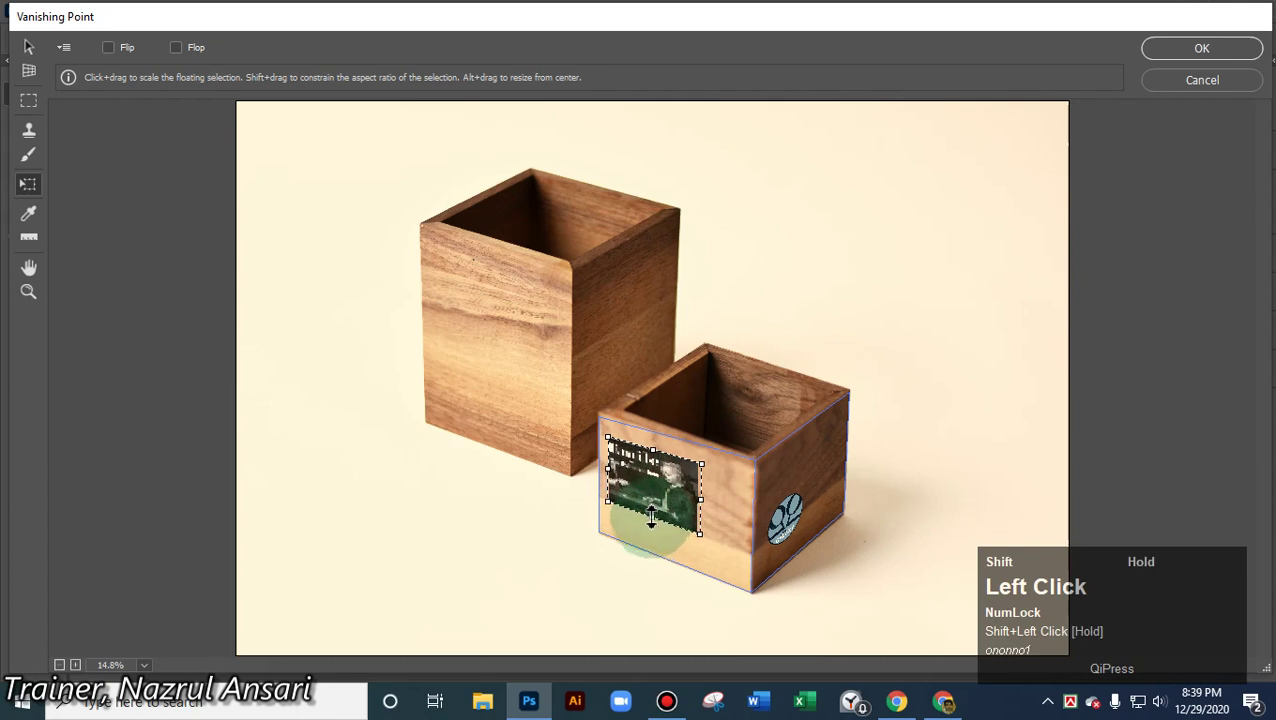
{"action": "left_click_drag", "start_coordinate": [651, 520], "coordinate": [743, 514]}
{"action": "left_click_drag", "start_coordinate": [630, 483], "coordinate": [626, 483]}
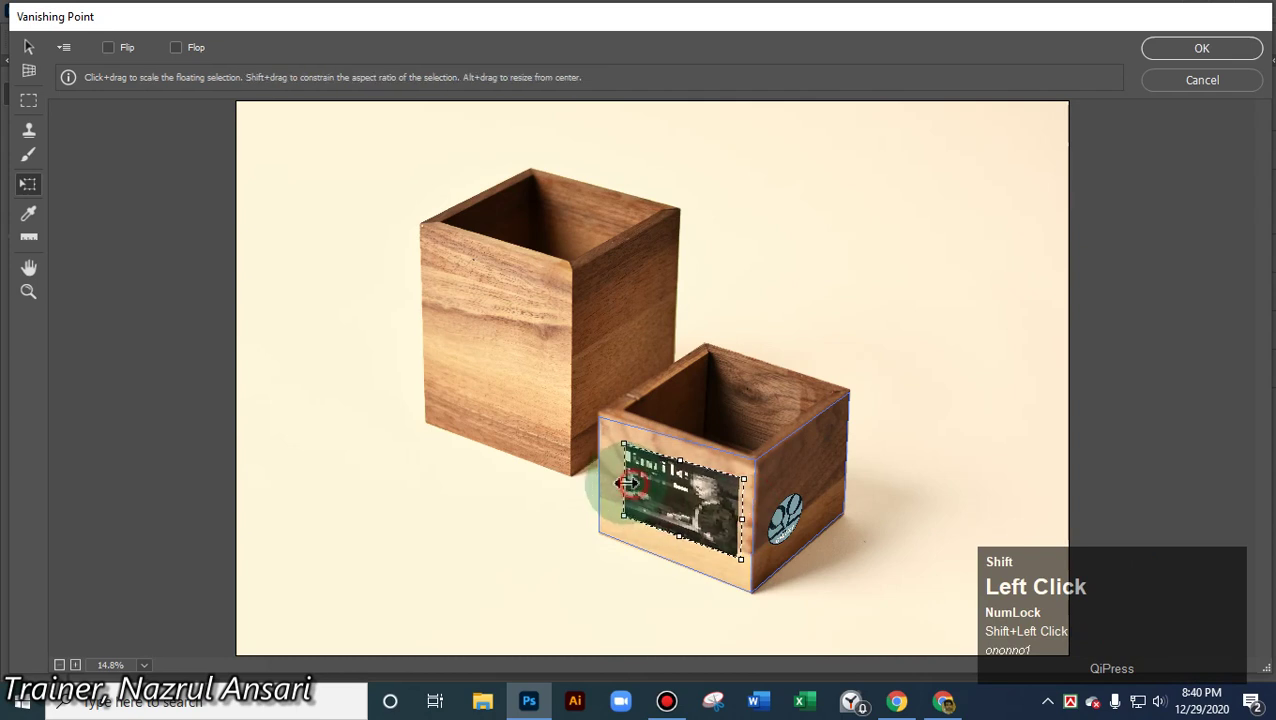
{"action": "left_click_drag", "start_coordinate": [676, 535], "coordinate": [676, 549]}
{"action": "left_click_drag", "start_coordinate": [676, 457], "coordinate": [683, 441]}
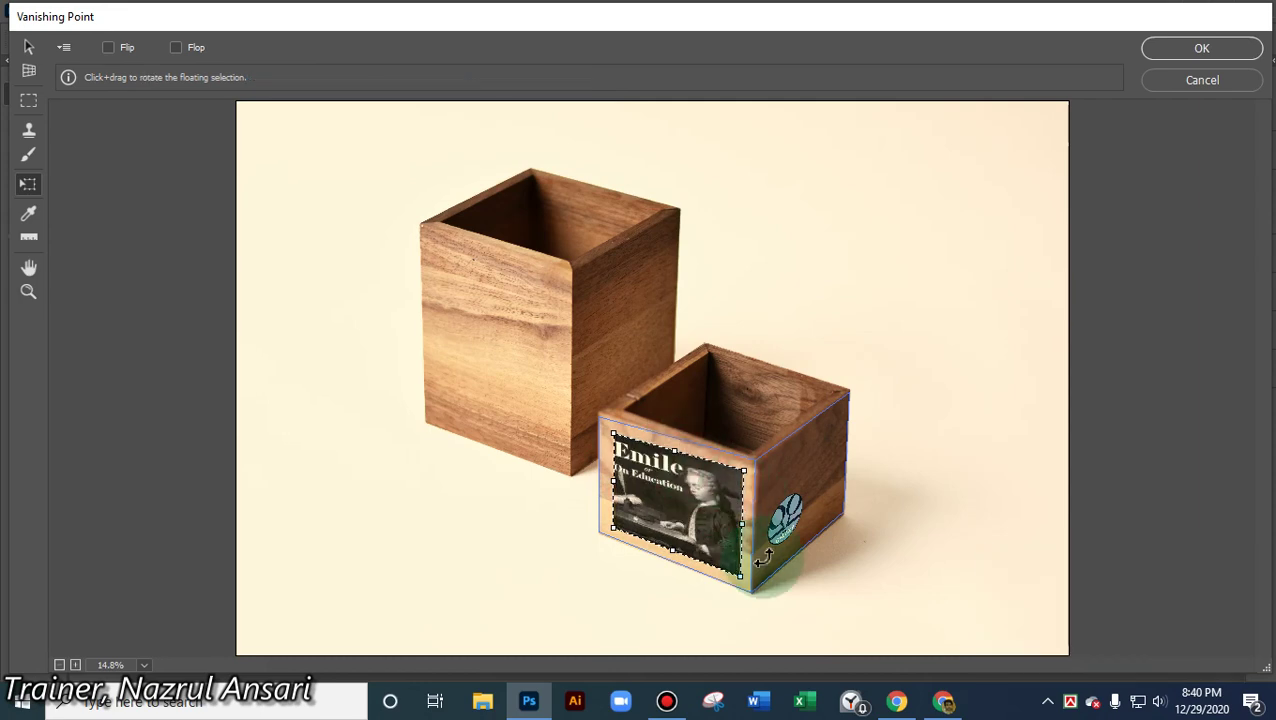
- Apply the Vanishing Point result and set Layer 1's blend mode to Overlay so the artwork merges with the wood
{"action": "left_click", "coordinate": [1202, 48]}
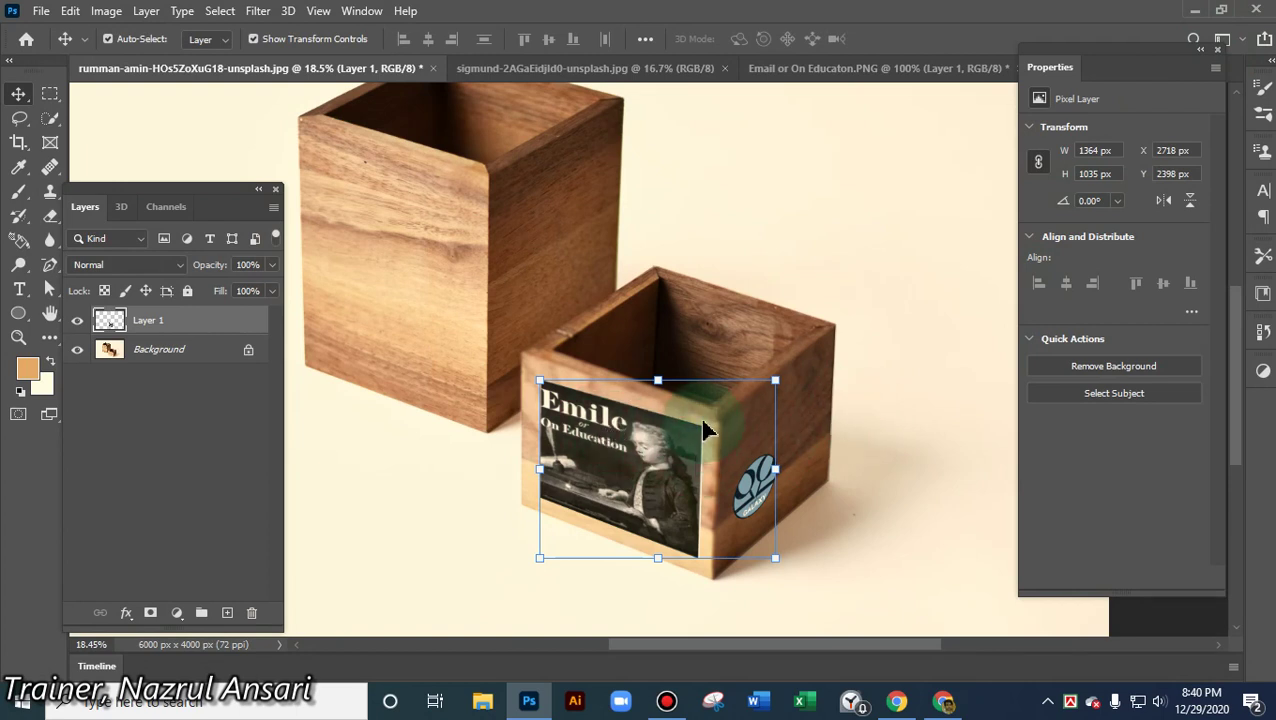
{"action": "left_click", "coordinate": [180, 272]}
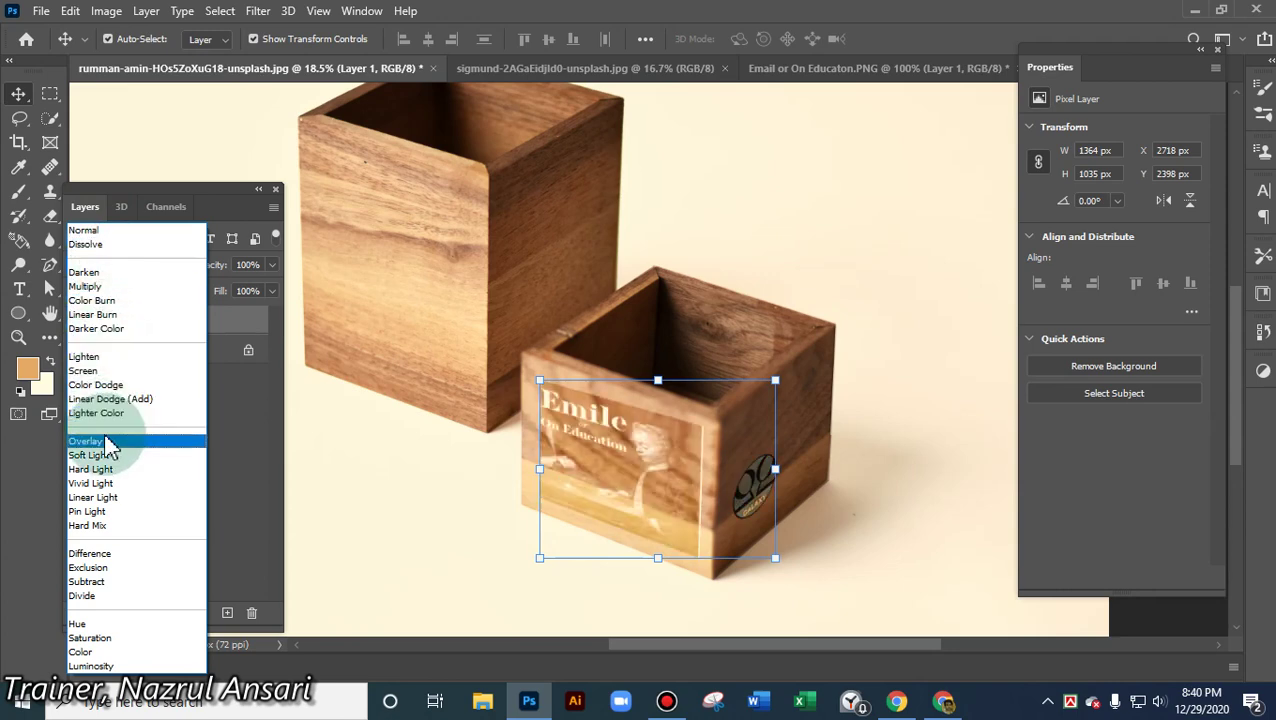
{"action": "left_click", "coordinate": [107, 443]}
{"action": "left_click", "coordinate": [905, 483]}
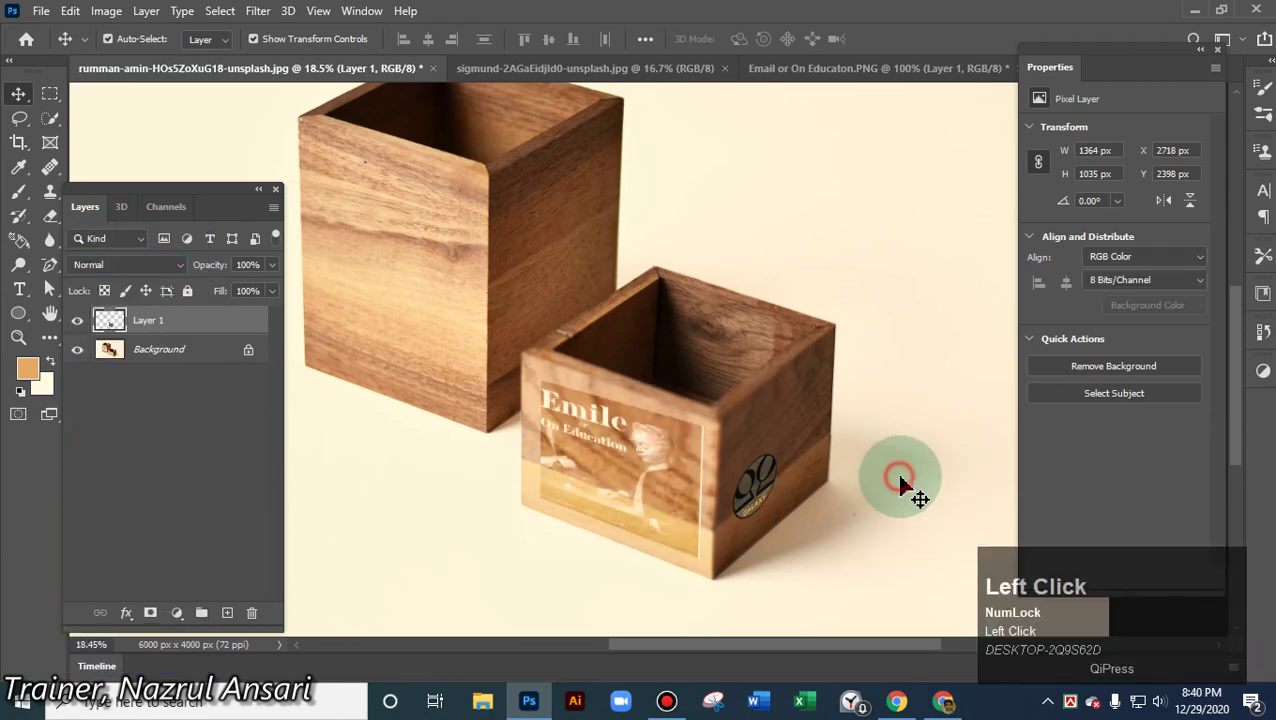
- Scale the Layer 1 artwork to about 112.67% and position it so the illustration nearly covers the smaller box's front face
{"action": "scroll", "coordinate": [648, 490], "scroll_direction": "up", "scroll_amount": 2}
{"action": "scroll", "coordinate": [648, 490], "scroll_direction": "up", "scroll_amount": 1}
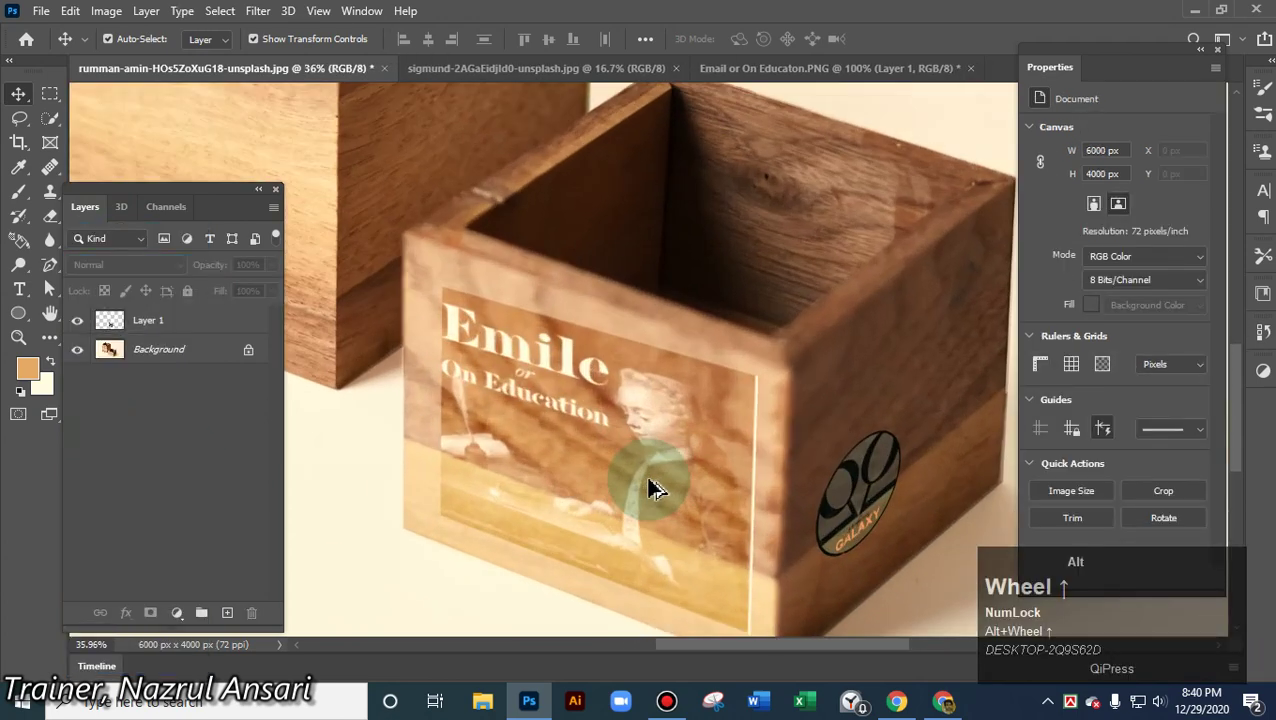
{"action": "left_click", "coordinate": [563, 455]}
{"action": "left_click_drag", "start_coordinate": [563, 455], "coordinate": [525, 396]}
{"action": "left_click_drag", "start_coordinate": [864, 579], "coordinate": [920, 658]}
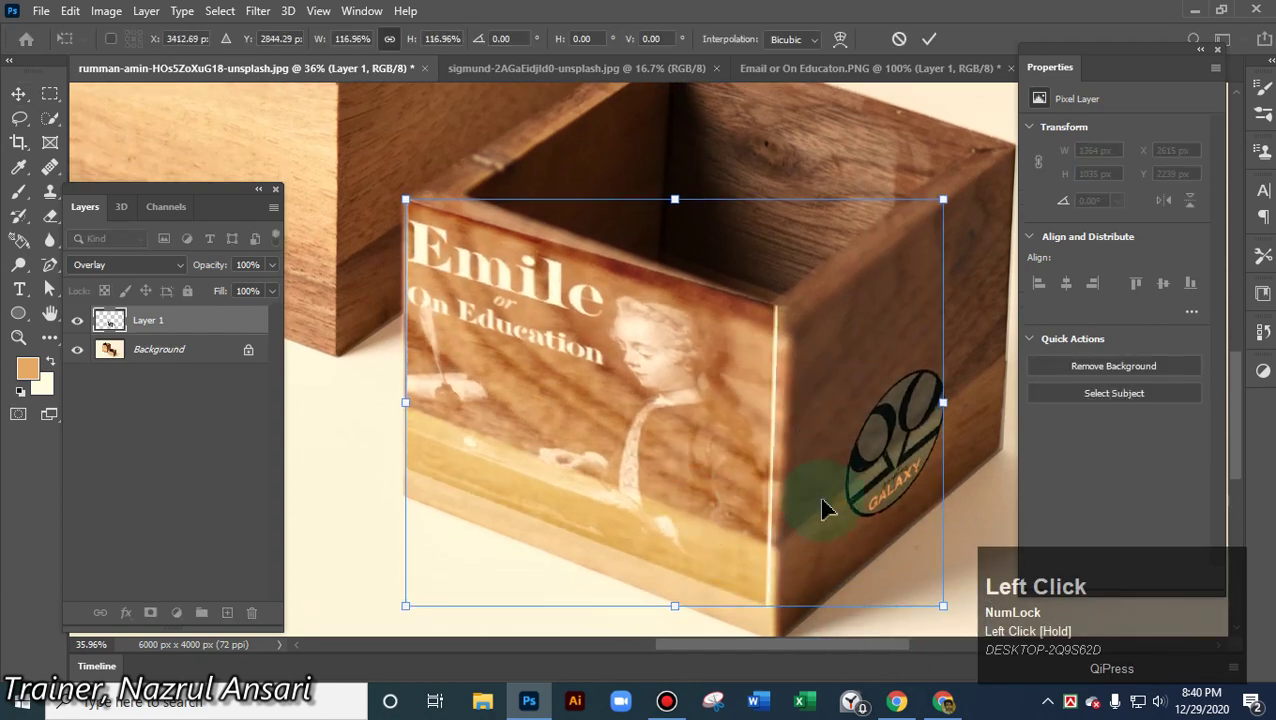
{"action": "left_click_drag", "start_coordinate": [647, 372], "coordinate": [655, 431]}
{"action": "left_click_drag", "start_coordinate": [682, 225], "coordinate": [705, 240]}
{"action": "left_click_drag", "start_coordinate": [558, 387], "coordinate": [558, 378]}
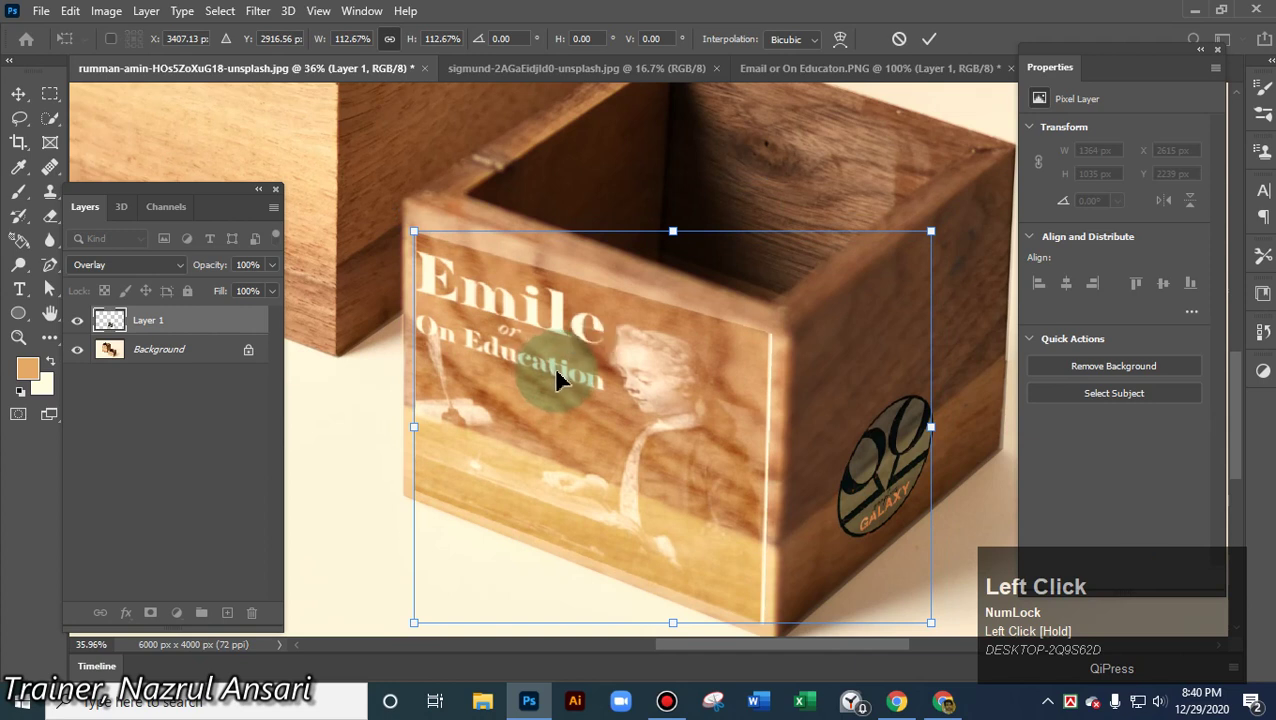
{"action": "left_click", "coordinate": [929, 38]}
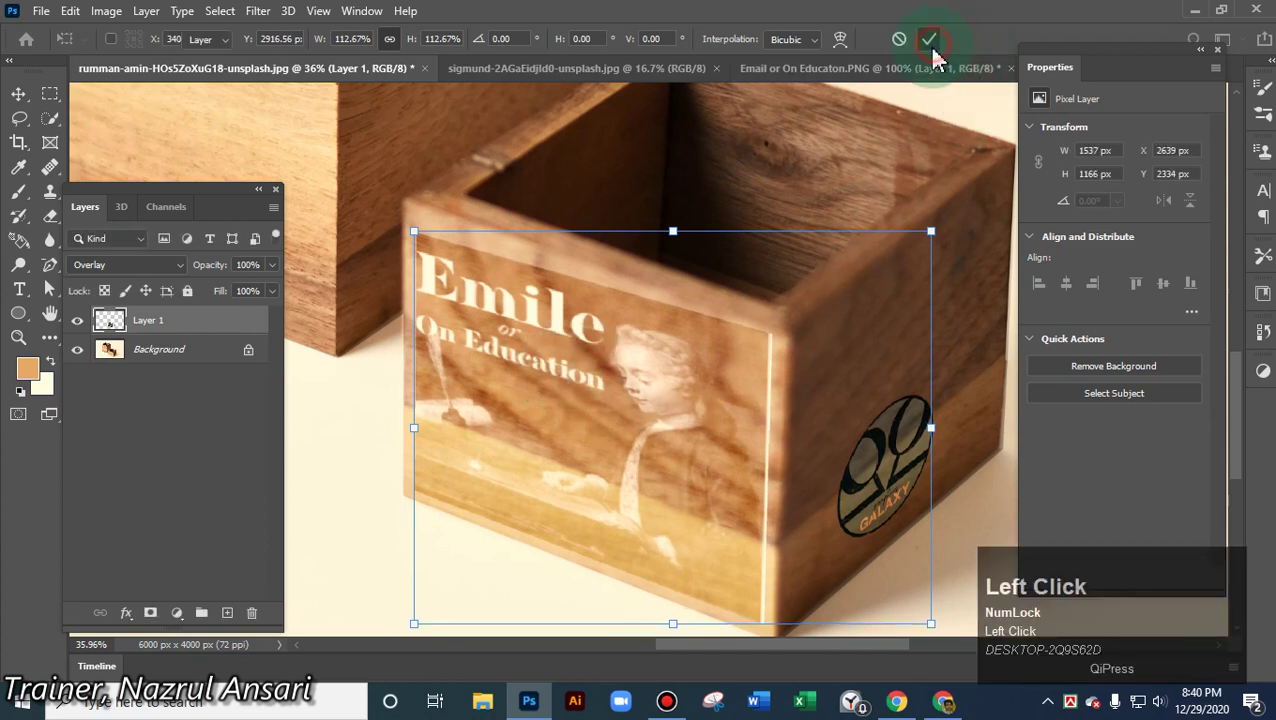
- Erase the illustration's hard outer edges on the front face with a soft 127 px Eraser brush
{"action": "left_click", "coordinate": [50, 215]}
{"action": "mouse_move", "coordinate": [452, 286]}
{"action": "left_mouse_down"}
{"action": "mouse_move", "coordinate": [447, 265]}
{"action": "mouse_move", "coordinate": [404, 271]}
{"action": "left_mouse_up"}
{"action": "right_click", "coordinate": [458, 266], "text": "alt"}
{"action": "mouse_move", "coordinate": [427, 220]}
{"action": "left_mouse_down"}
{"action": "mouse_move", "coordinate": [767, 318]}
{"action": "mouse_move", "coordinate": [786, 390]}
{"action": "mouse_move", "coordinate": [819, 425]}
{"action": "mouse_move", "coordinate": [782, 342]}
{"action": "mouse_move", "coordinate": [774, 618]}
{"action": "mouse_move", "coordinate": [774, 541]}
{"action": "mouse_move", "coordinate": [761, 626]}
{"action": "mouse_move", "coordinate": [709, 625]}
{"action": "mouse_move", "coordinate": [679, 608]}
{"action": "mouse_move", "coordinate": [741, 622]}
{"action": "mouse_move", "coordinate": [394, 492]}
{"action": "mouse_move", "coordinate": [398, 510]}
{"action": "mouse_move", "coordinate": [407, 228]}
{"action": "mouse_move", "coordinate": [450, 222]}
{"action": "mouse_move", "coordinate": [675, 296]}
{"action": "mouse_move", "coordinate": [798, 356]}
{"action": "left_mouse_up"}
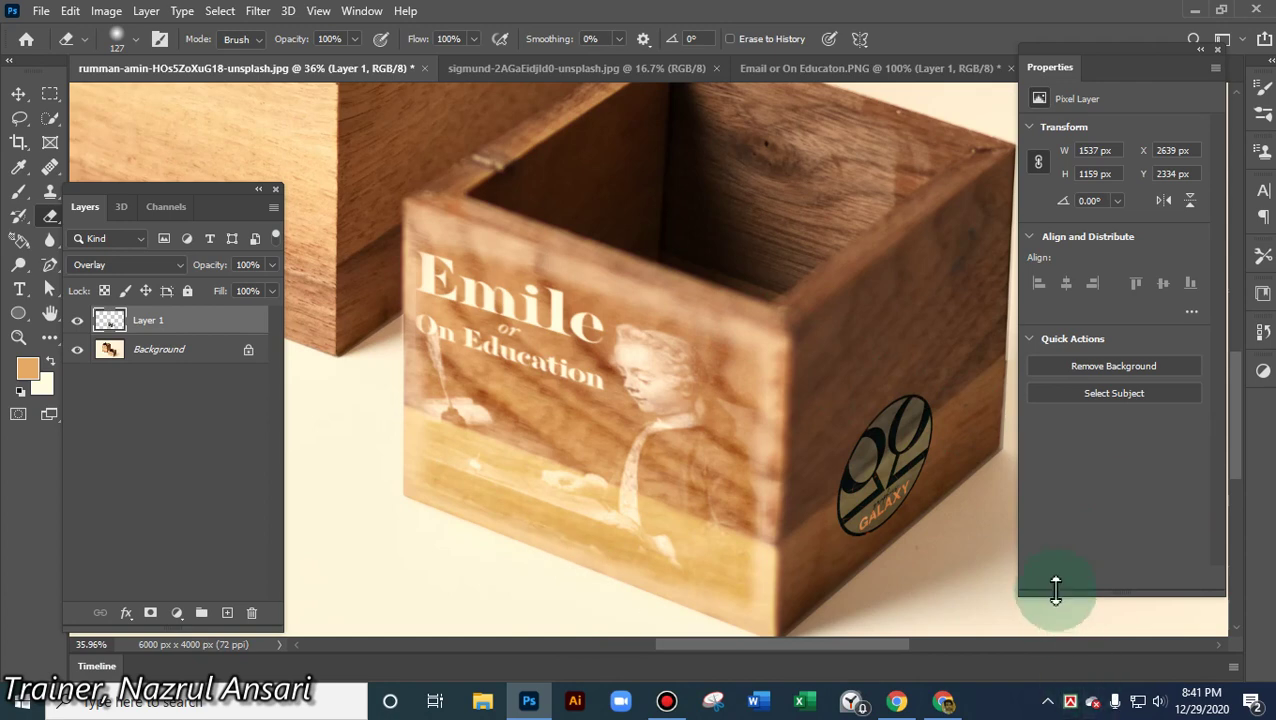
- Rotate the Layer 1 artwork clockwise by about 2° to align it with the smaller box
{"action": "scroll", "coordinate": [733, 368], "scroll_direction": "down", "scroll_amount": 3, "text": "alt"}
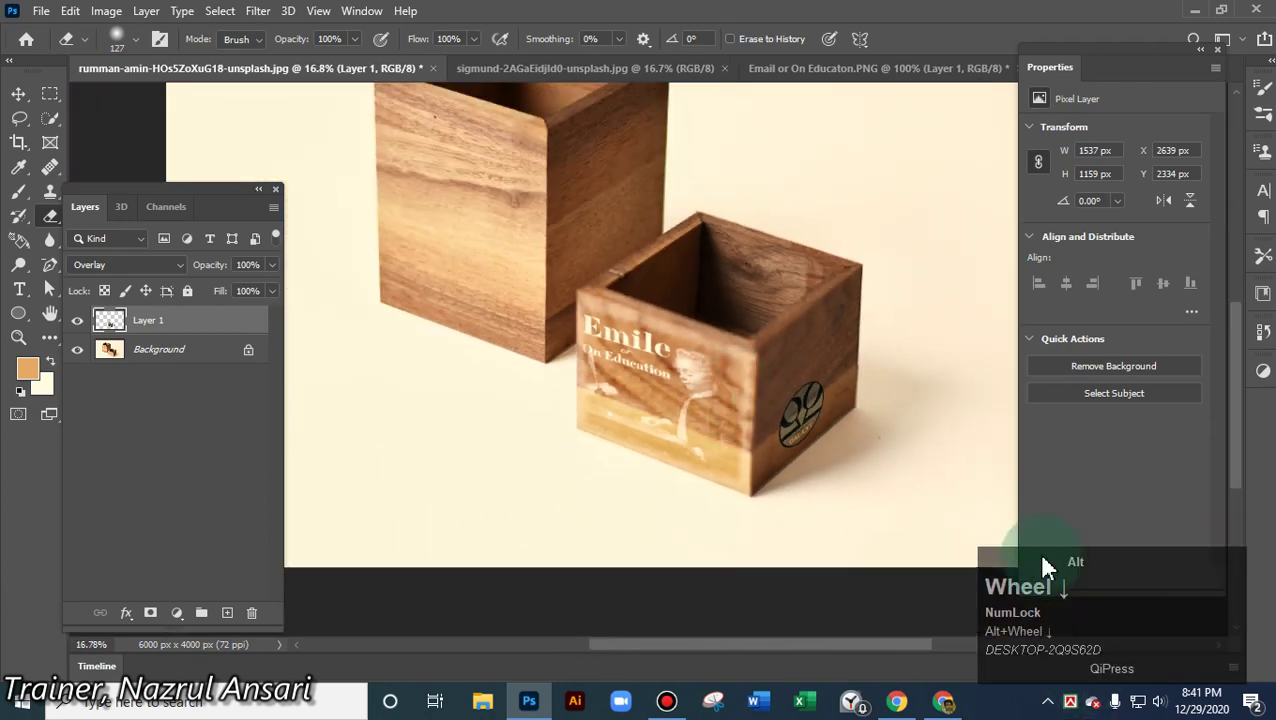
{"action": "left_click", "coordinate": [19, 93]}
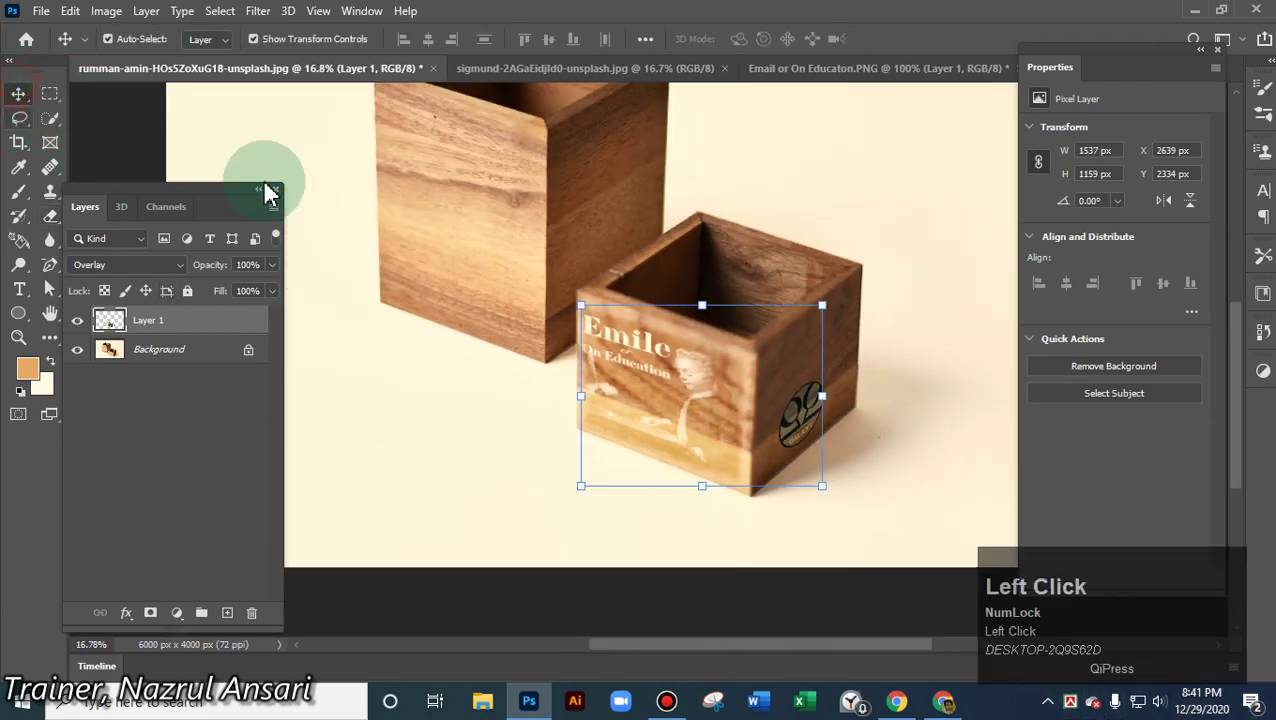
{"action": "left_click_drag", "start_coordinate": [827, 277], "coordinate": [840, 291]}
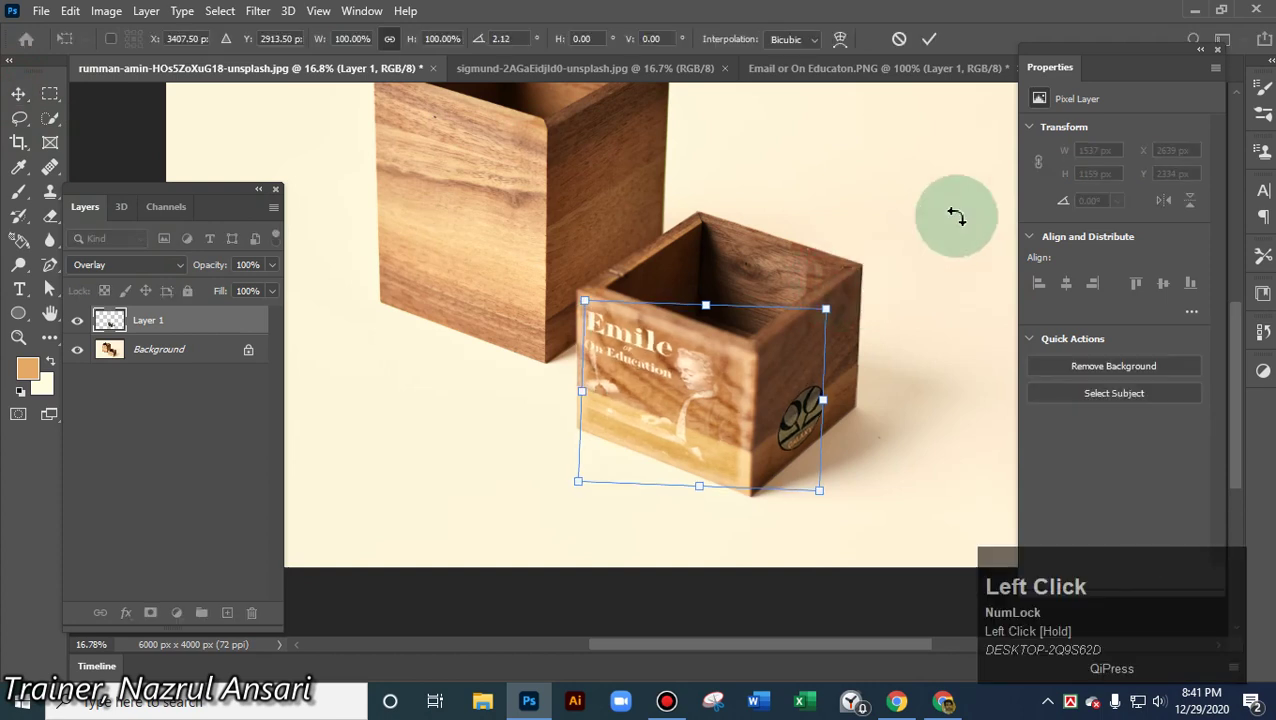
{"action": "left_click", "coordinate": [929, 39]}
{"action": "left_click", "coordinate": [961, 339]}
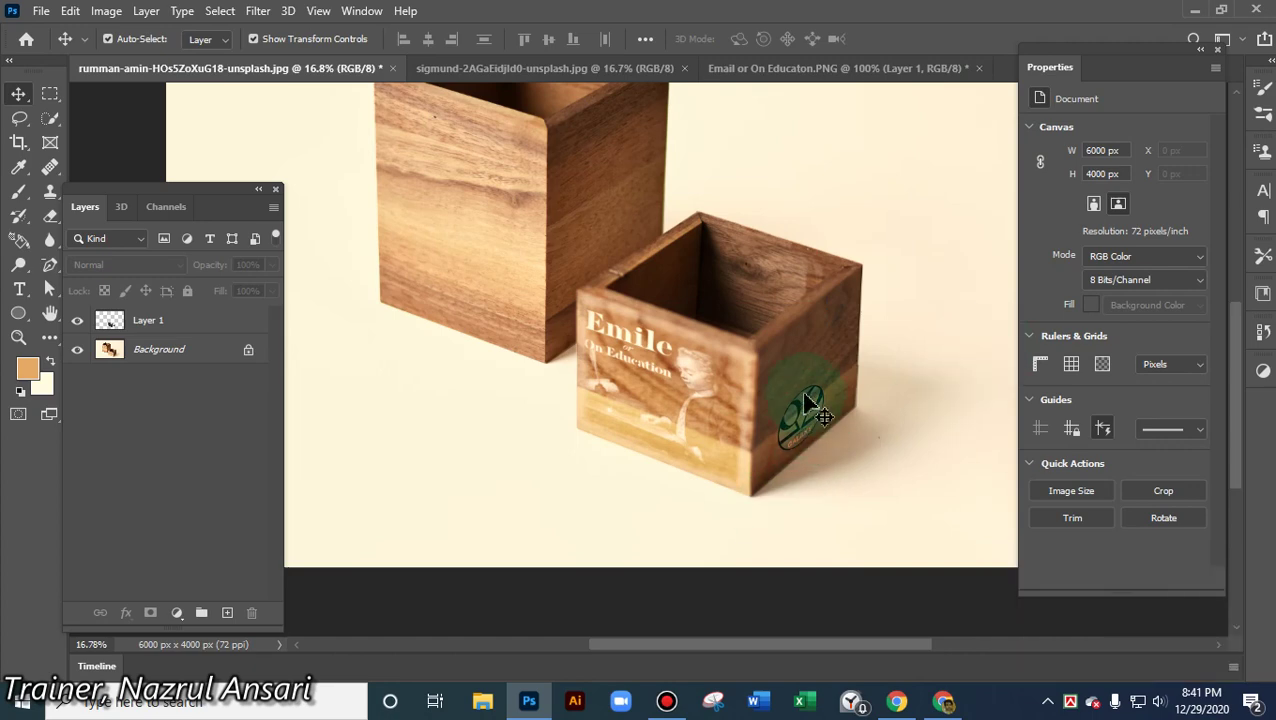
- Try out opacity values for the Layer 1 artwork, ending at 100%
{"action": "scroll", "coordinate": [812, 440], "scroll_direction": "up", "scroll_amount": 3}
{"action": "scroll", "coordinate": [812, 440], "scroll_direction": "up", "scroll_amount": 2}
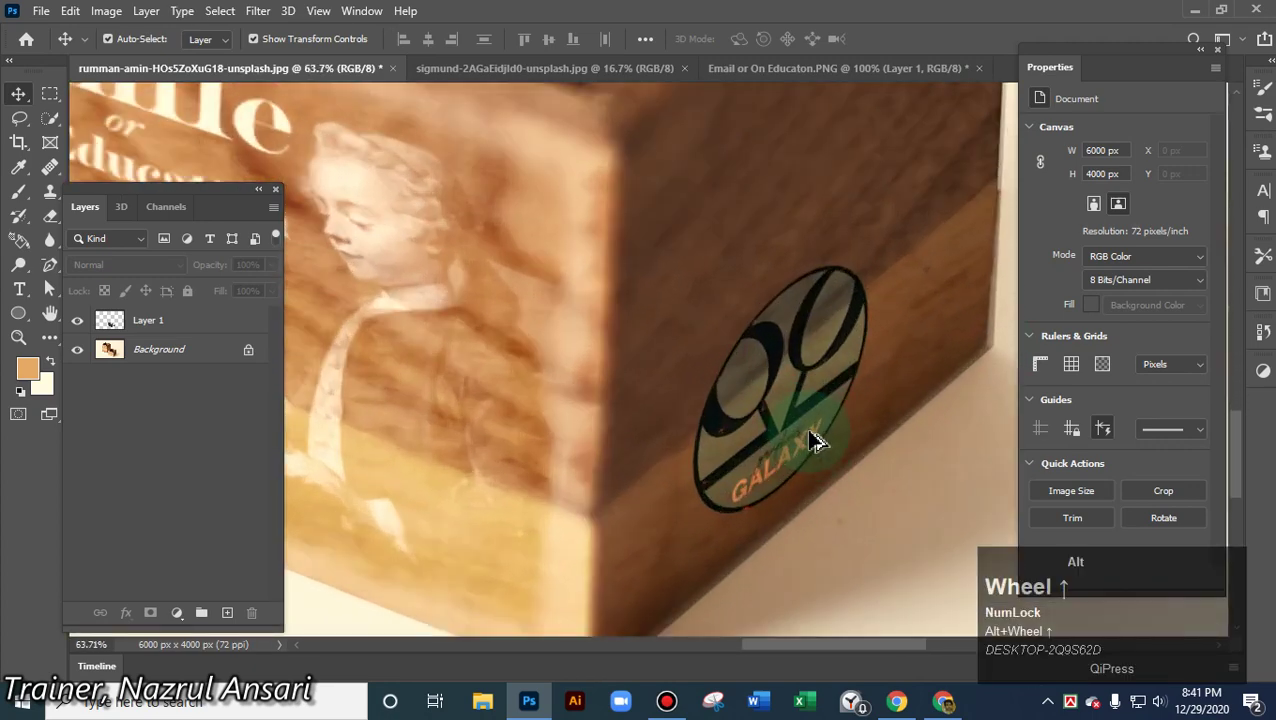
{"action": "scroll", "coordinate": [812, 440], "scroll_direction": "down", "scroll_amount": 2}
{"action": "scroll", "coordinate": [812, 440], "scroll_direction": "down", "scroll_amount": 1}
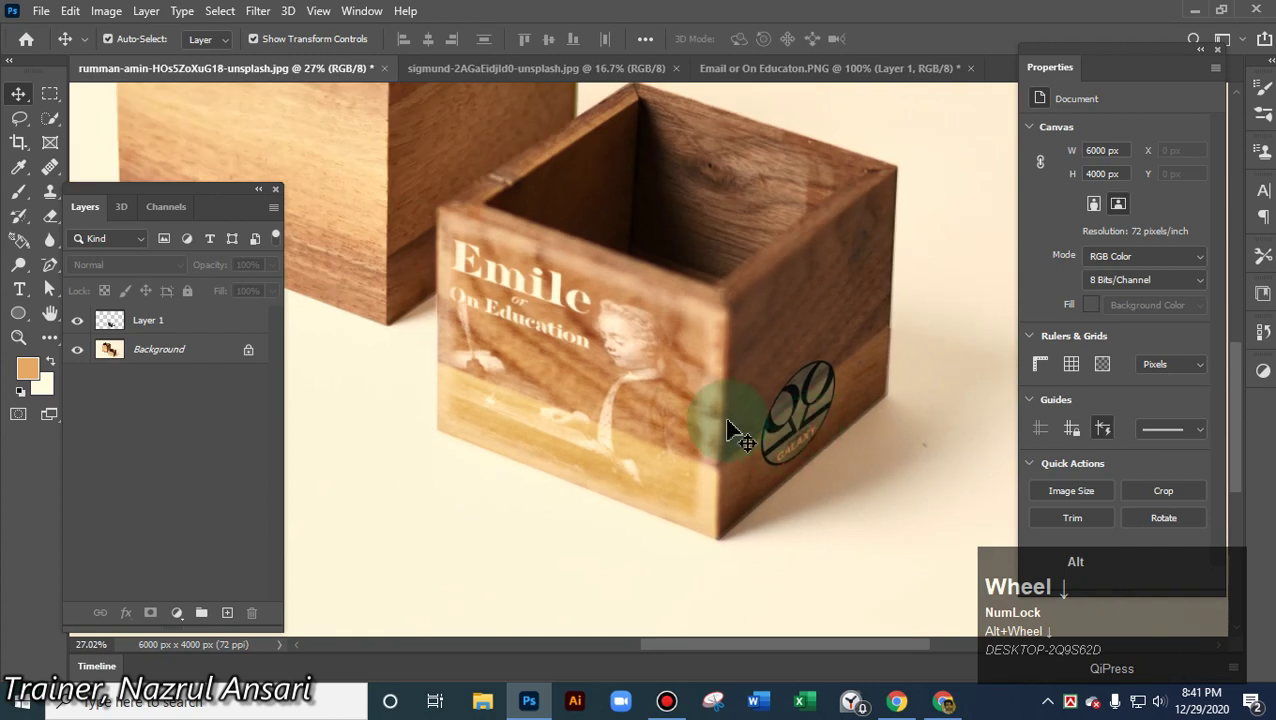
{"action": "left_click", "coordinate": [586, 362]}
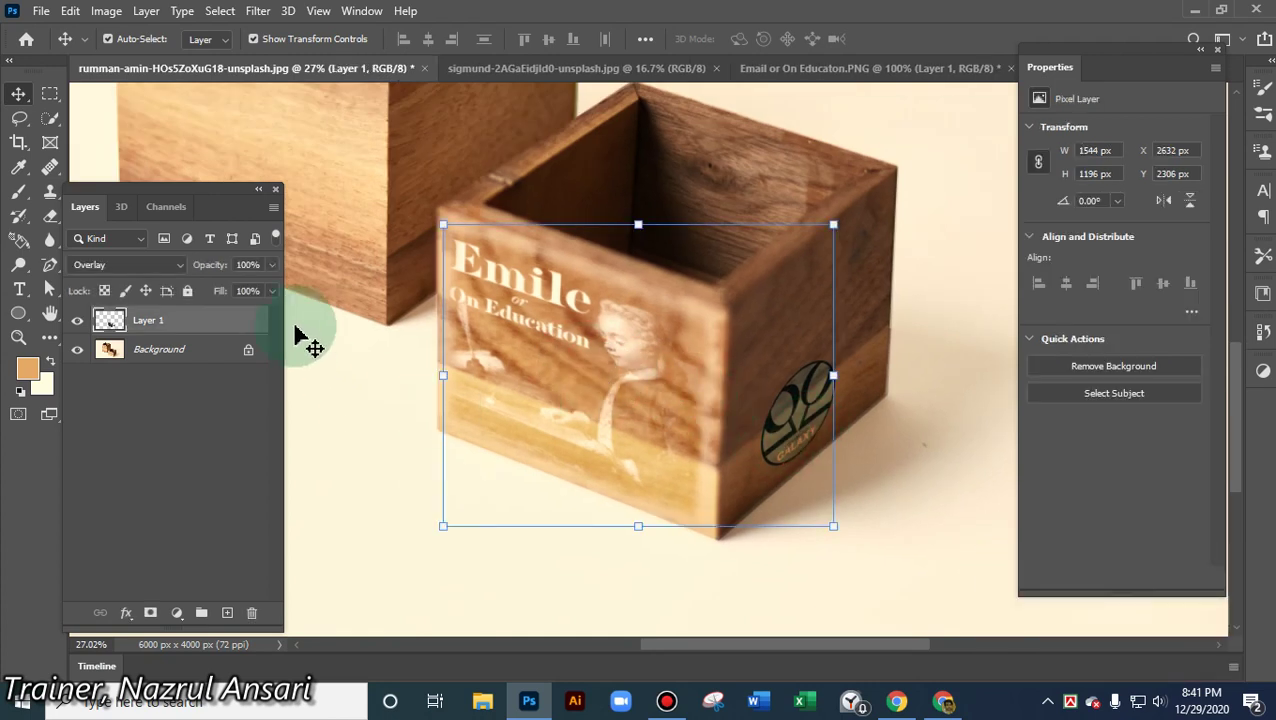
{"action": "left_click", "coordinate": [271, 265]}
{"action": "mouse_move", "coordinate": [271, 292]}
{"action": "left_mouse_down"}
{"action": "mouse_move", "coordinate": [212, 283]}
{"action": "mouse_move", "coordinate": [272, 289]}
{"action": "left_mouse_up"}
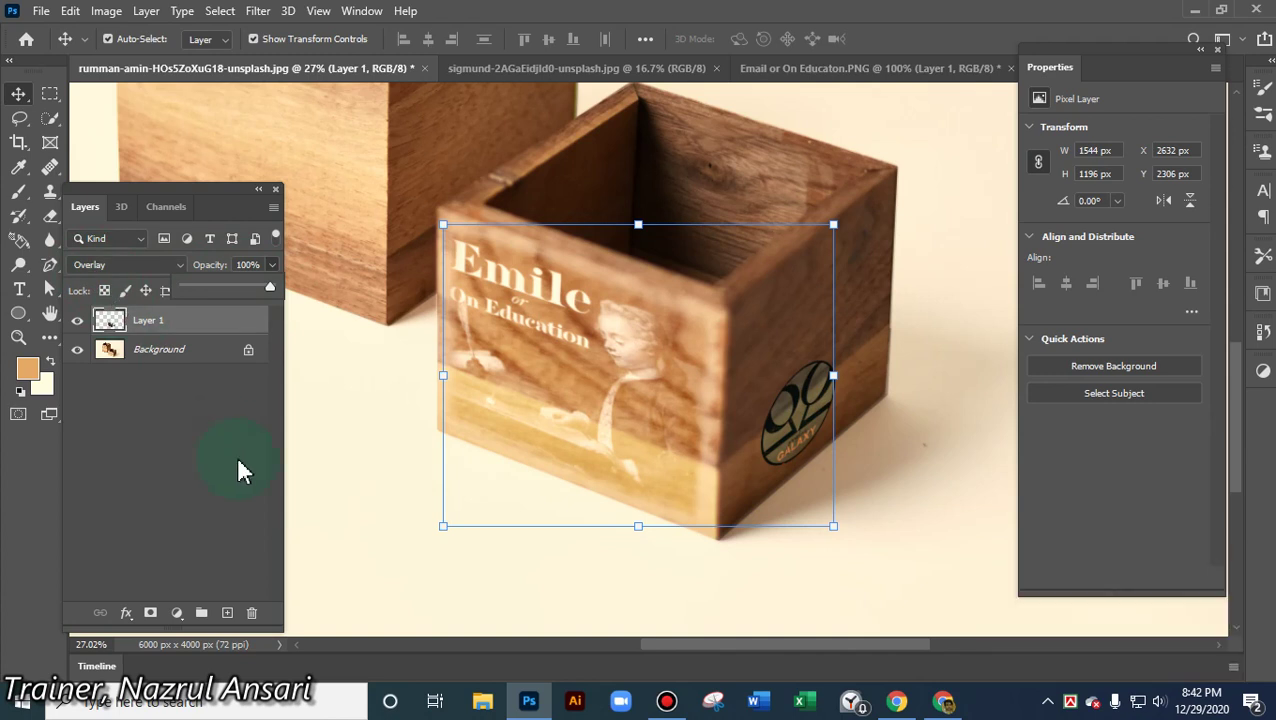
{"action": "left_click", "coordinate": [365, 435]}
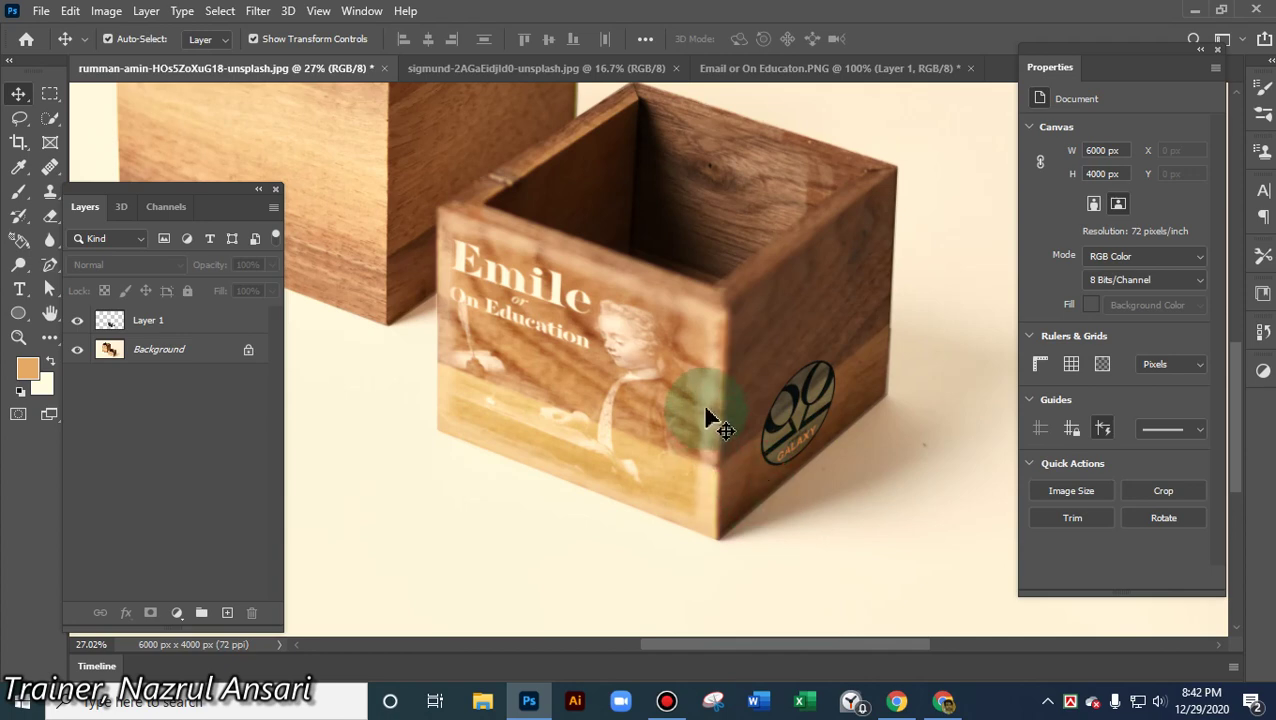
- Examine how the illustration and logo blend into the smaller box's wood, both close up and within the whole photo
{"action": "scroll", "coordinate": [705, 415], "scroll_direction": "down", "scroll_amount": 3}
{"action": "scroll", "coordinate": [708, 425], "scroll_direction": "up", "scroll_amount": 2}
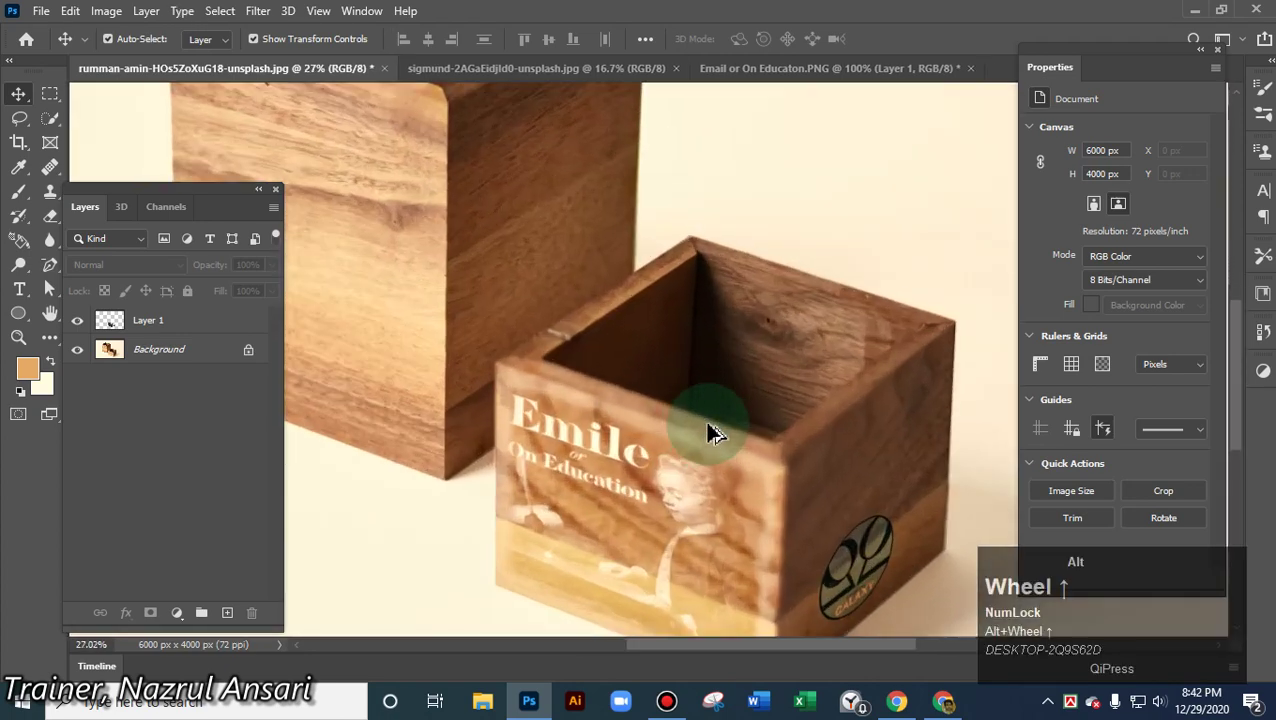
{"action": "scroll", "coordinate": [708, 425], "scroll_direction": "down", "scroll_amount": 3}
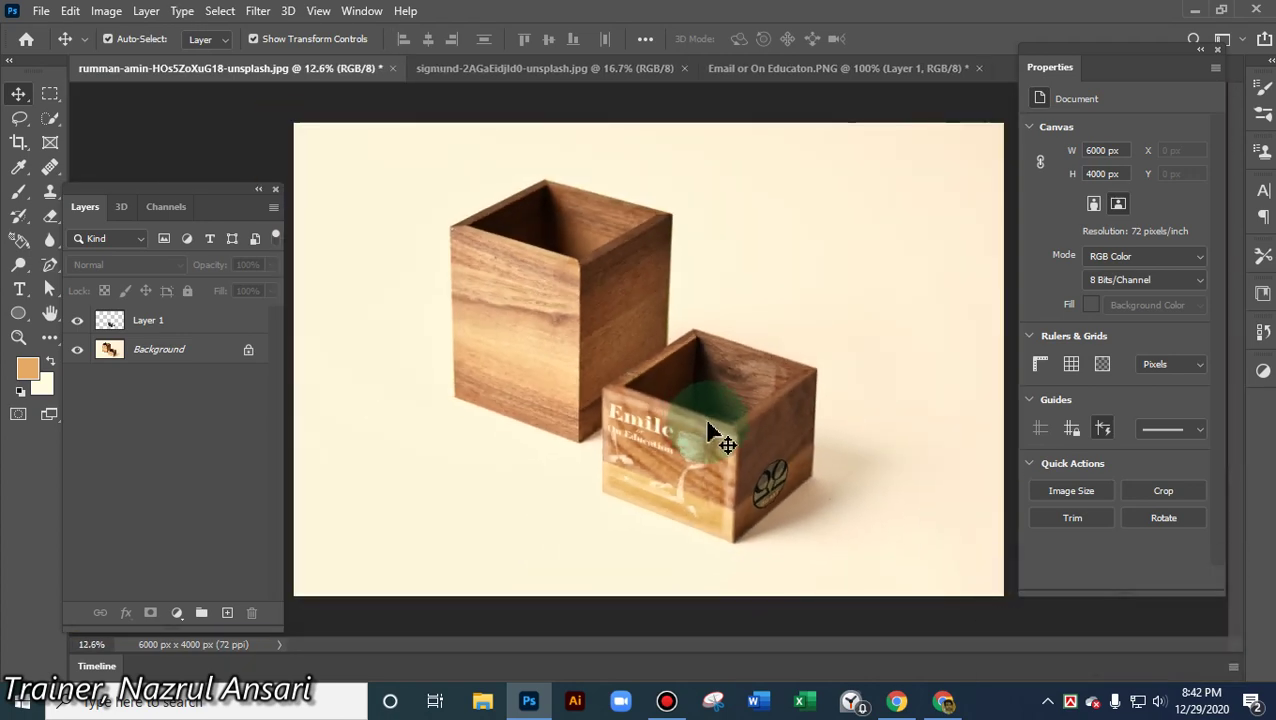
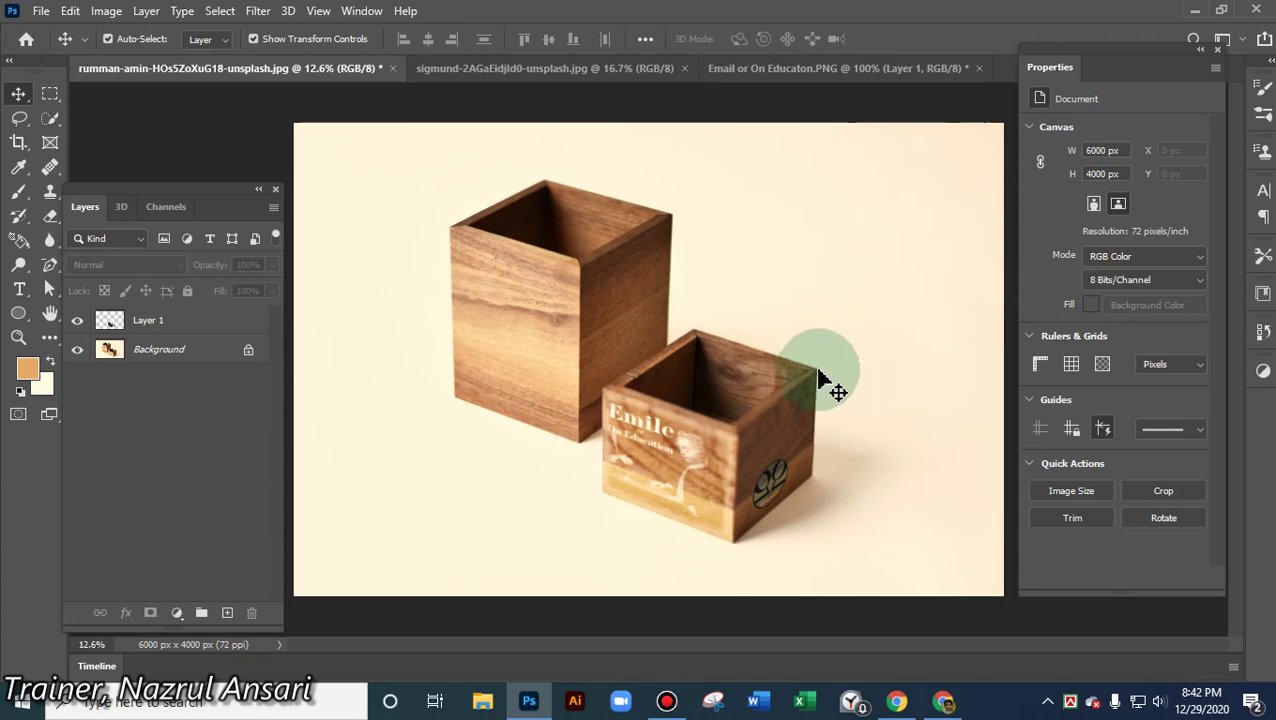
{"action": "scroll", "coordinate": [632, 443], "scroll_direction": "up", "scroll_amount": 1, "text": "alt"}
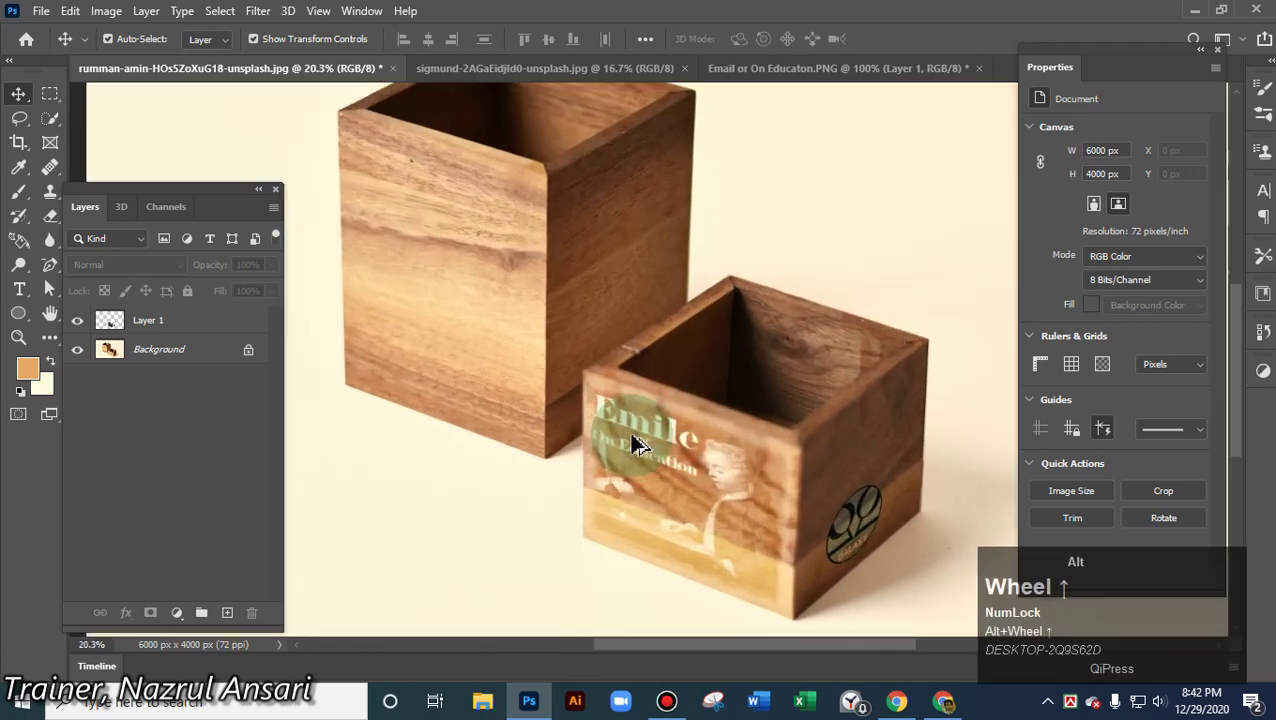
{"action": "scroll", "coordinate": [632, 443], "scroll_direction": "up", "scroll_amount": 1, "text": "alt"}
{"action": "scroll", "coordinate": [632, 443], "scroll_direction": "down", "scroll_amount": 2, "text": "alt"}
{"action": "scroll", "coordinate": [637, 443], "scroll_direction": "up", "scroll_amount": 3, "text": "alt"}
{"action": "key", "text": "space"}
{"action": "left_click_drag", "start_coordinate": [775, 441], "coordinate": [707, 316]}
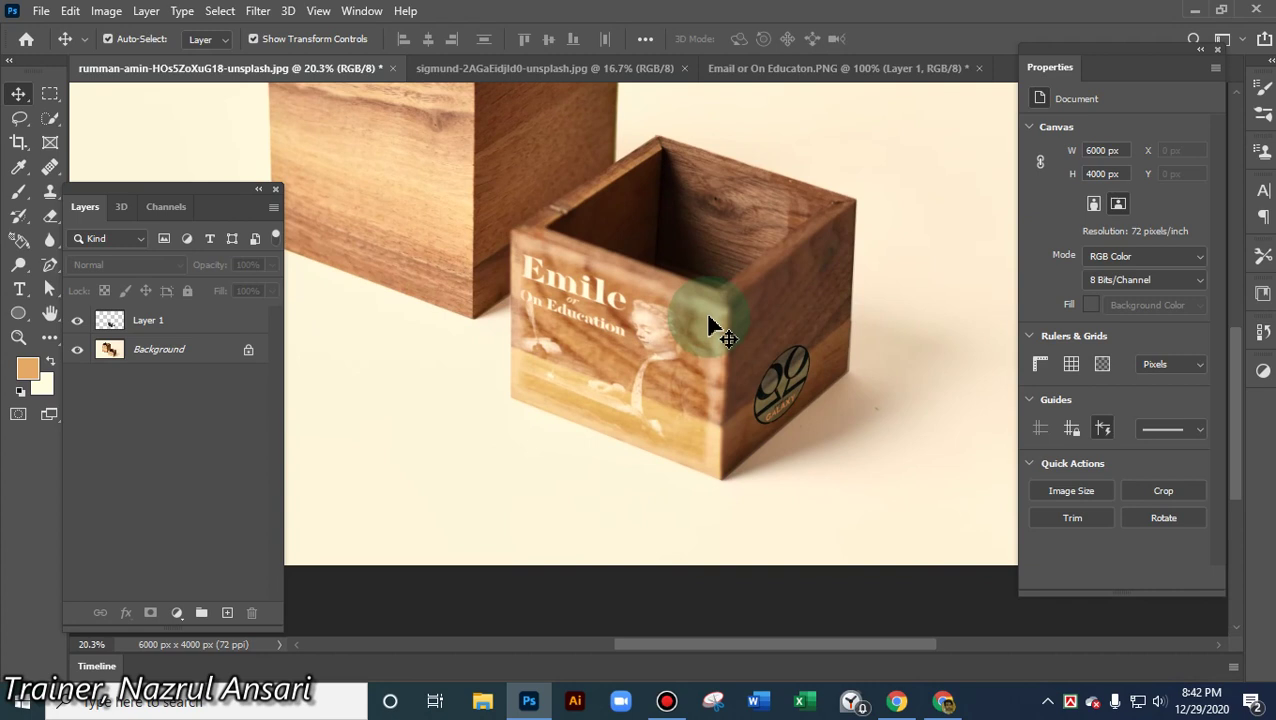
{"action": "scroll", "coordinate": [577, 277], "scroll_direction": "down", "scroll_amount": 2, "text": "alt"}
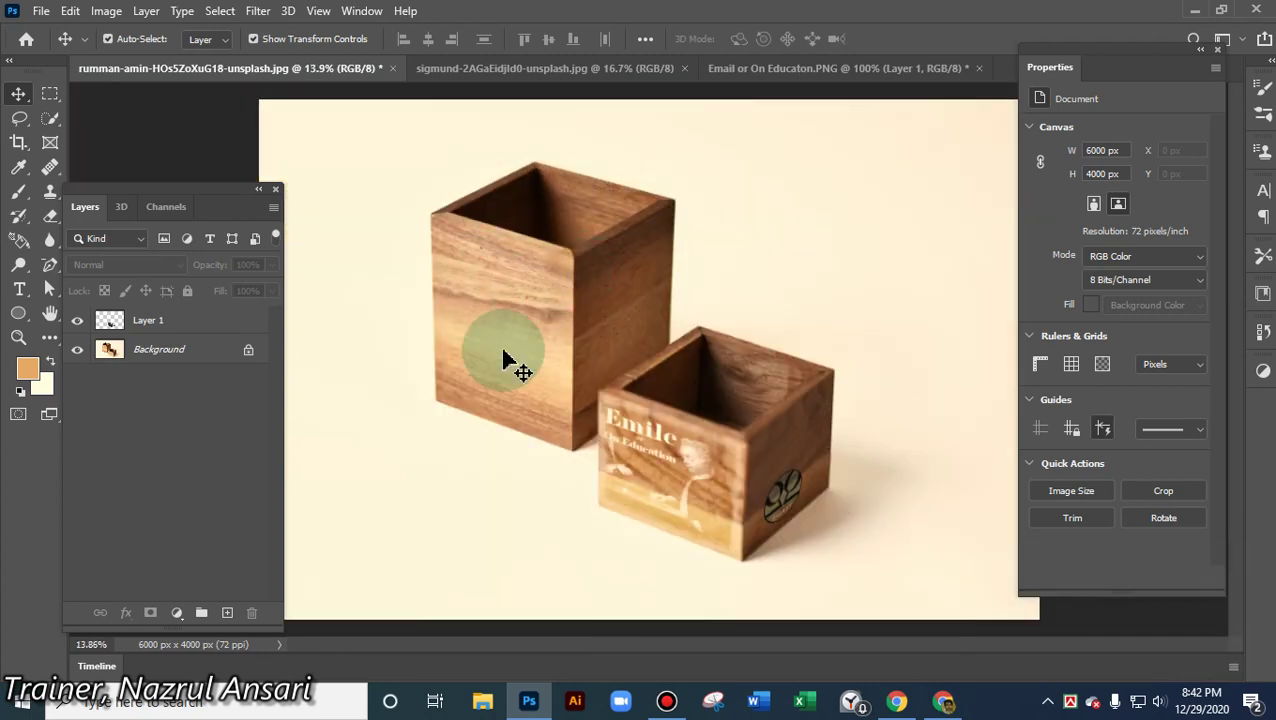
- Create a new layer and begin a text starting with "D" below the taller box, in Neutral Face Bold at 300 pt
{"action": "left_click", "coordinate": [222, 202]}
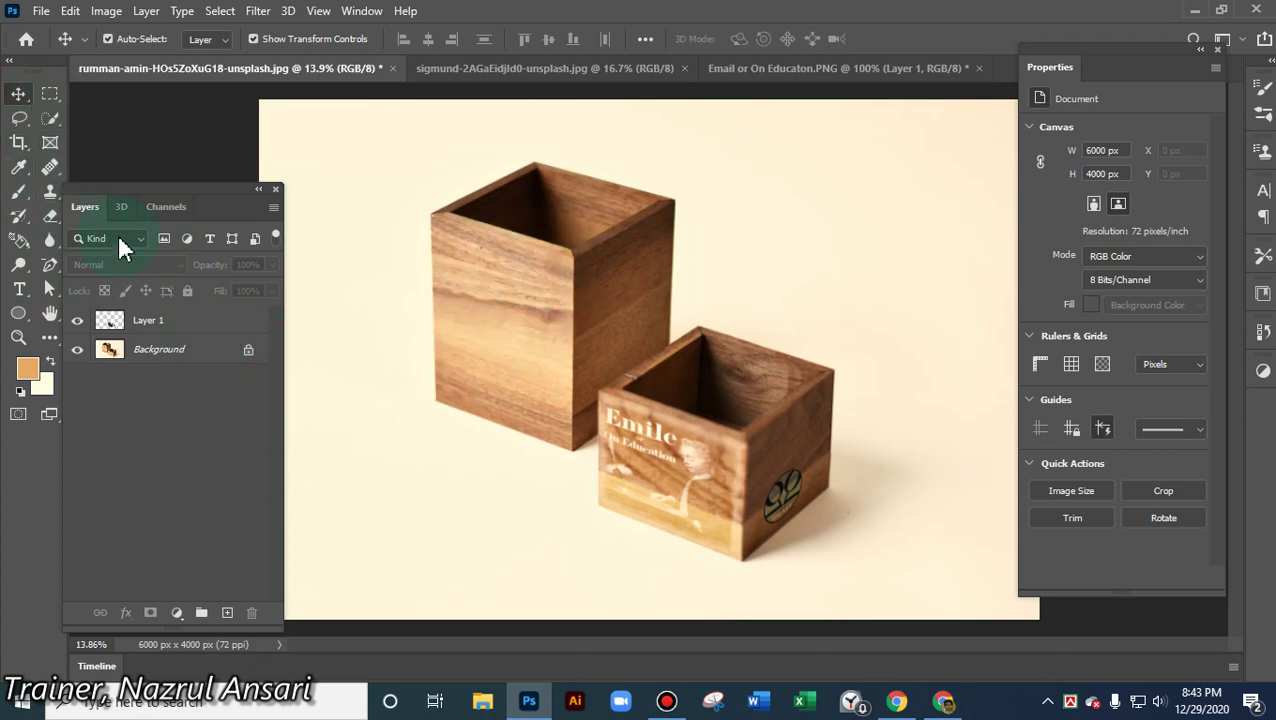
{"action": "left_click", "coordinate": [228, 614]}
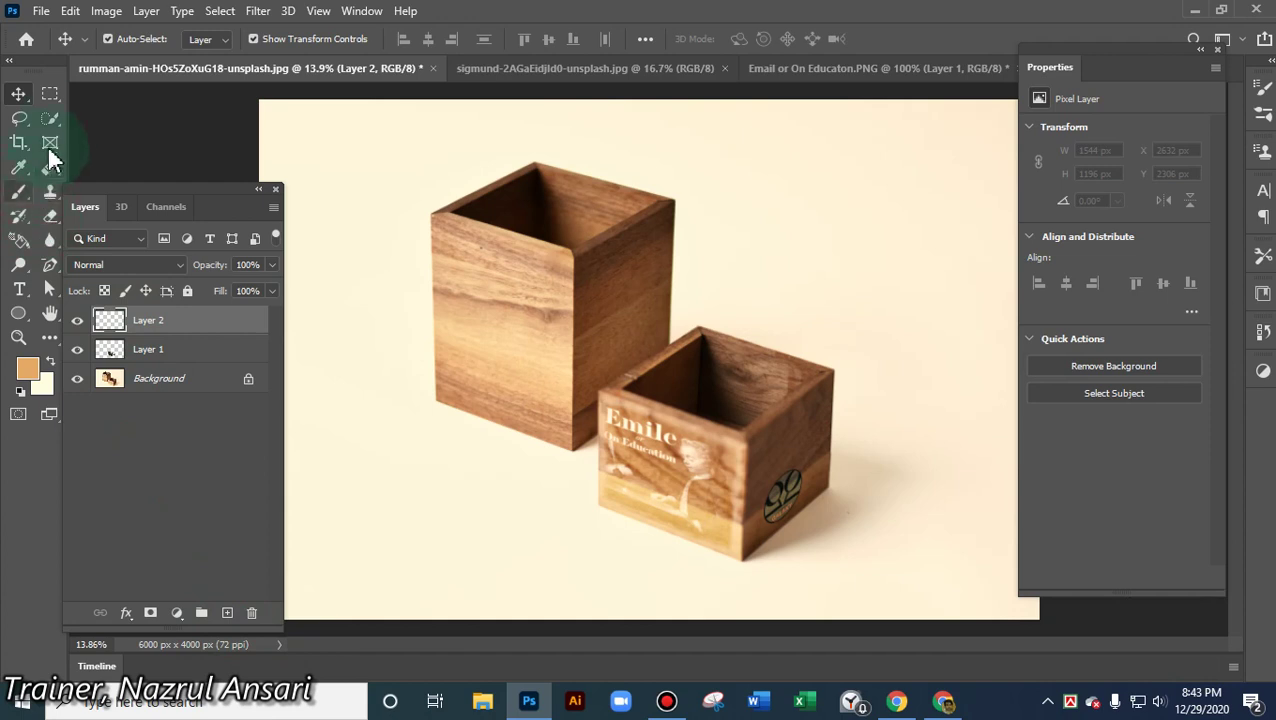
{"action": "left_click", "coordinate": [19, 289]}
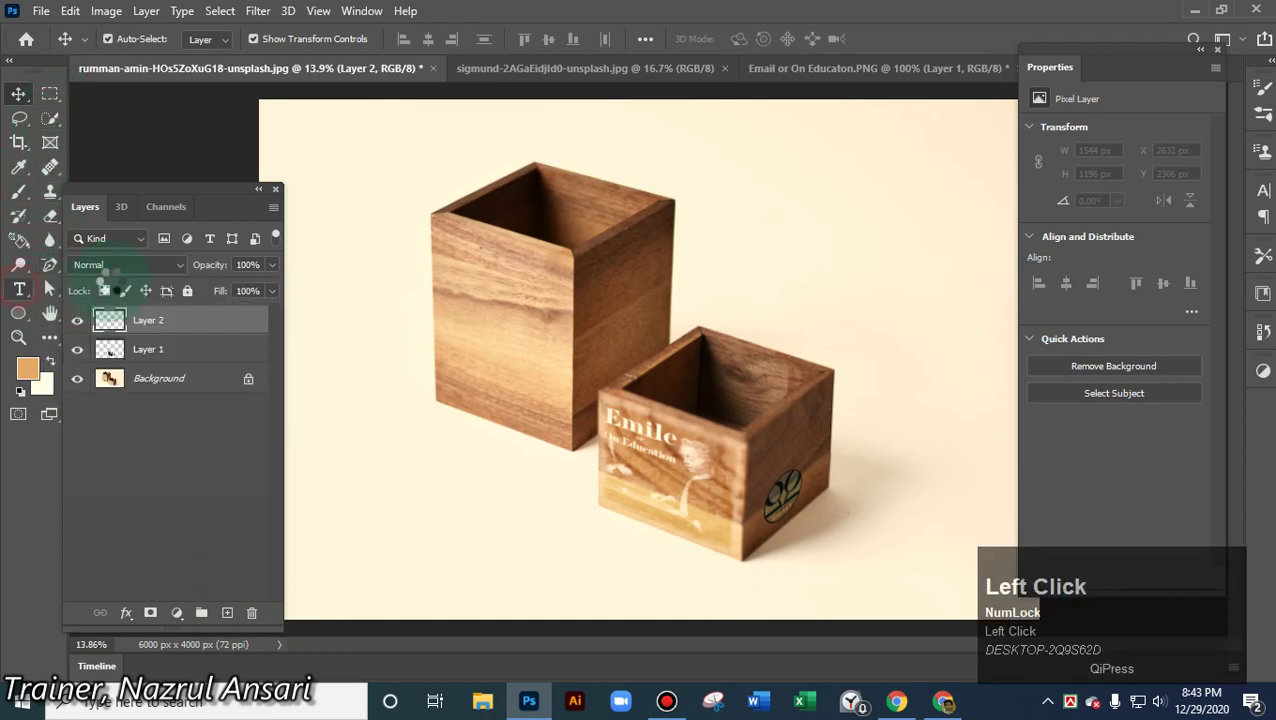
{"action": "left_click", "coordinate": [382, 437]}
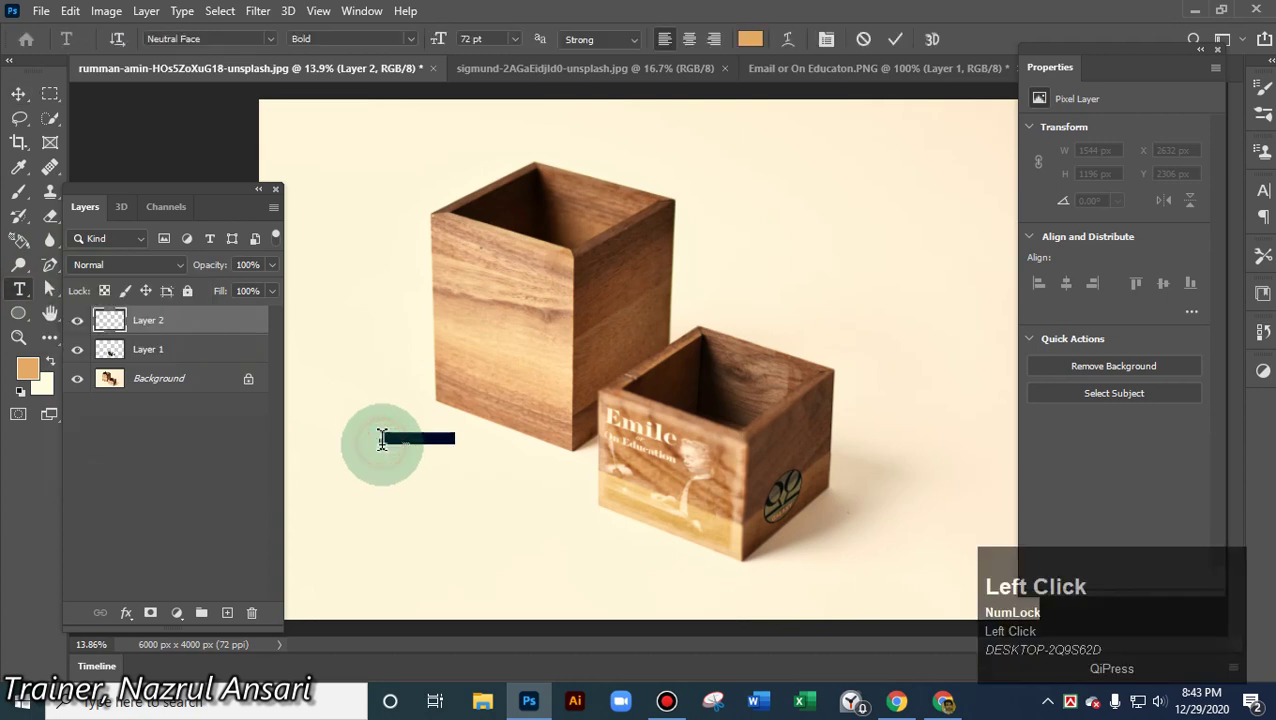
{"action": "left_click", "coordinate": [513, 39]}
{"action": "left_click", "coordinate": [513, 39]}
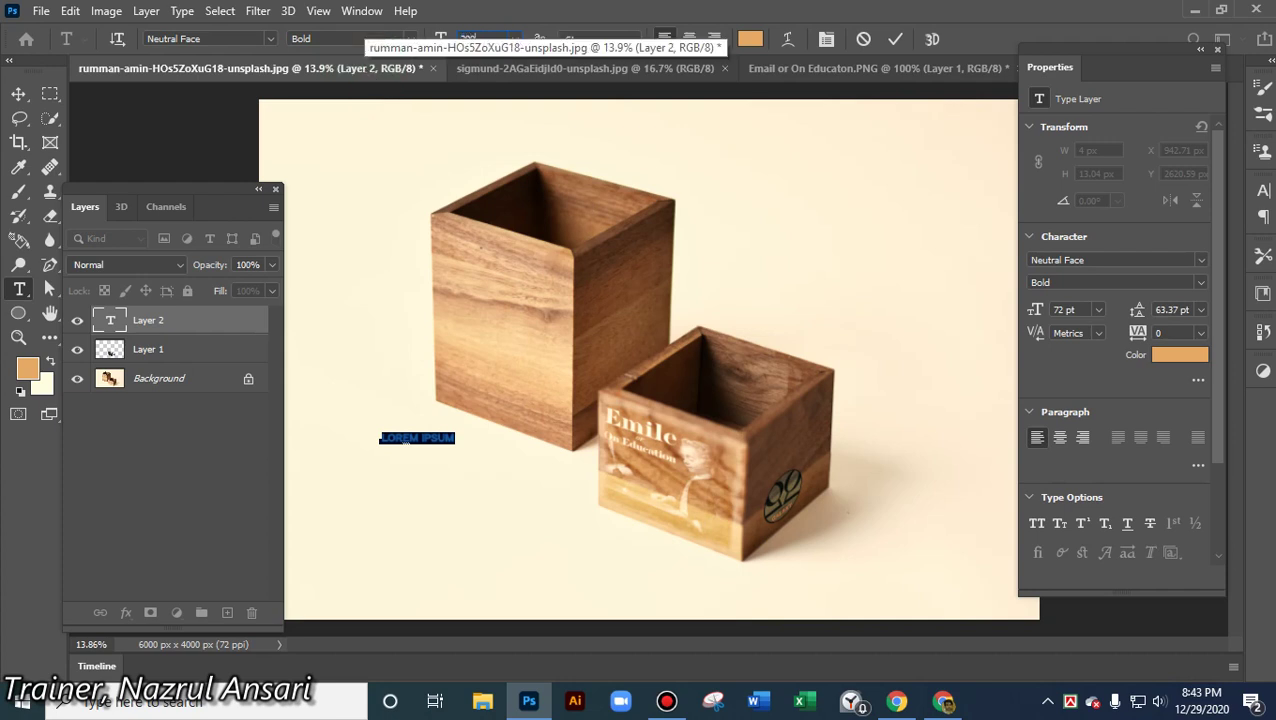
{"action": "key", "text": "Return"}
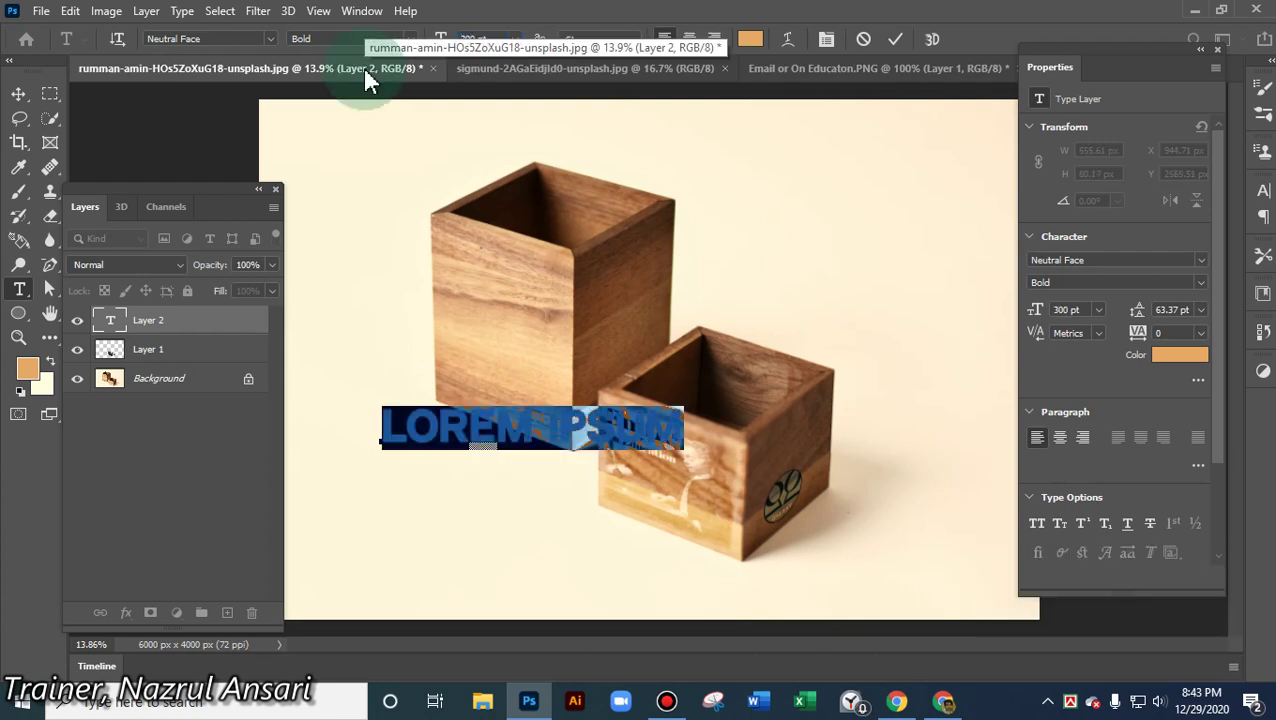
{"action": "type", "text": "DE"}
{"action": "key", "text": "BackSpace"}
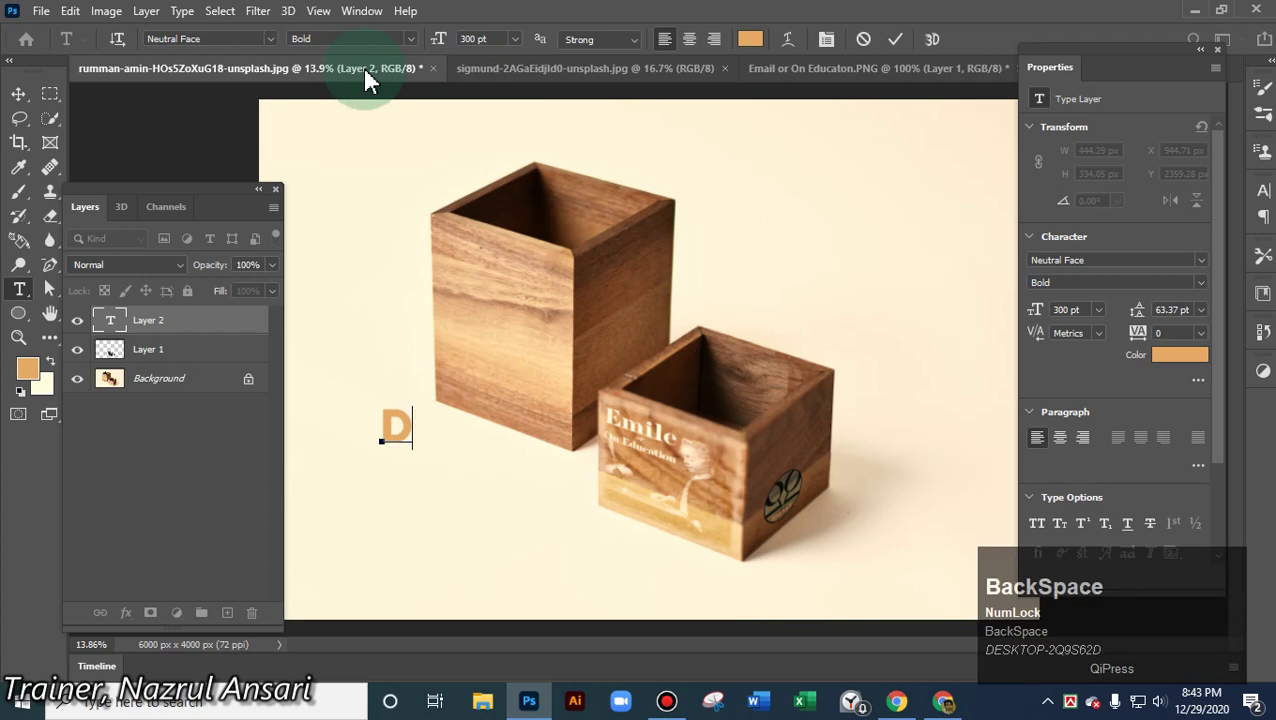
- Complete the text as "DROP &" with "OCEAN" on a second line, and commit it as a type layer
{"action": "type", "text": "ROP"}
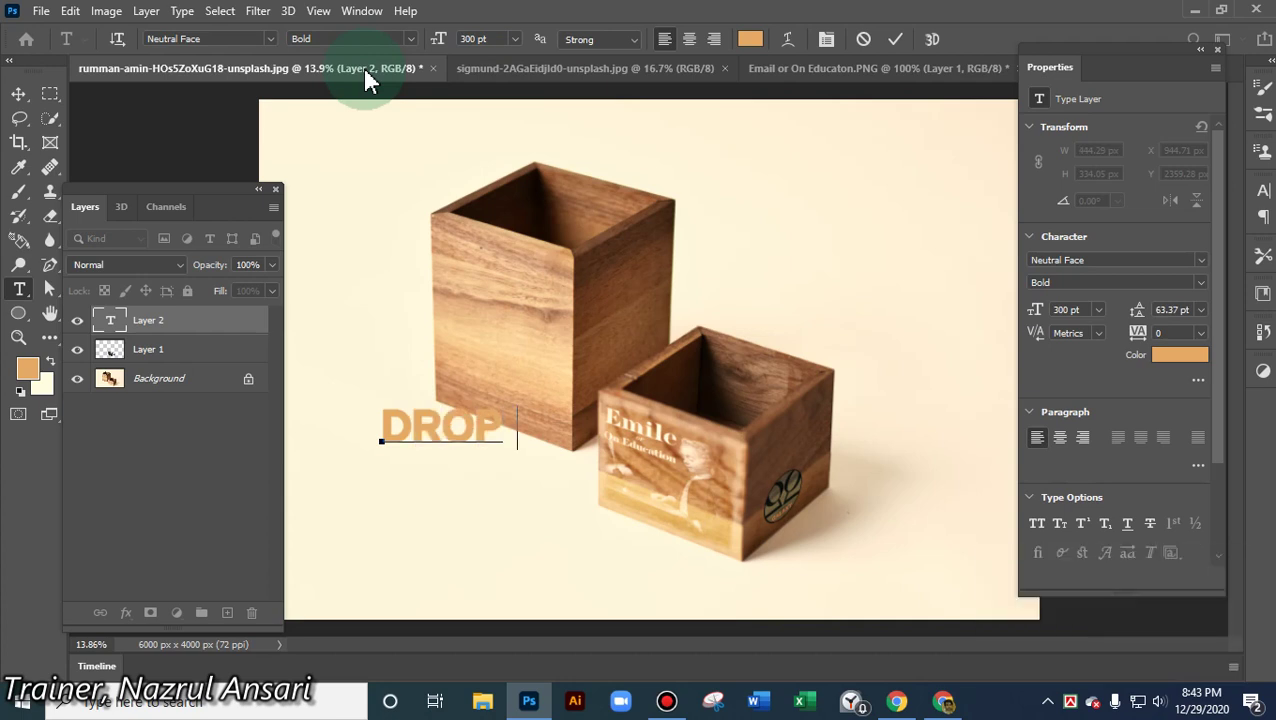
{"action": "key", "text": "shift"}
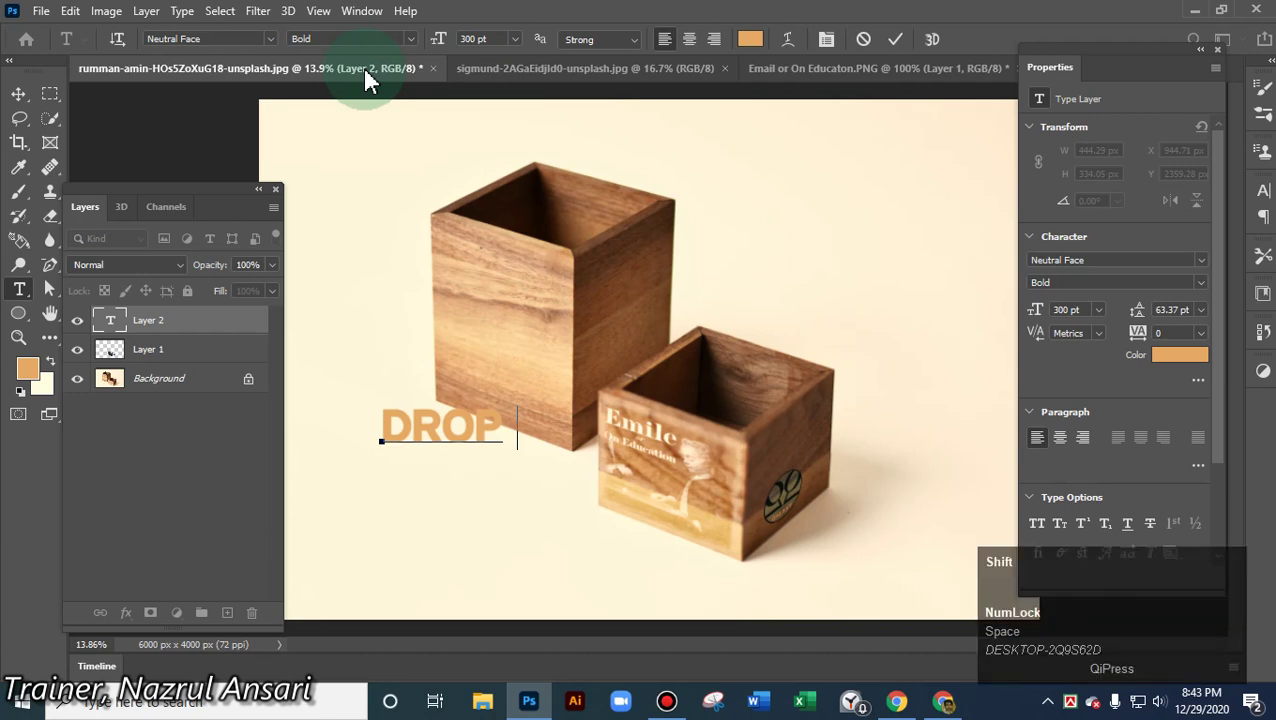
{"action": "type", "text": "&"}
{"action": "key", "text": "Return"}
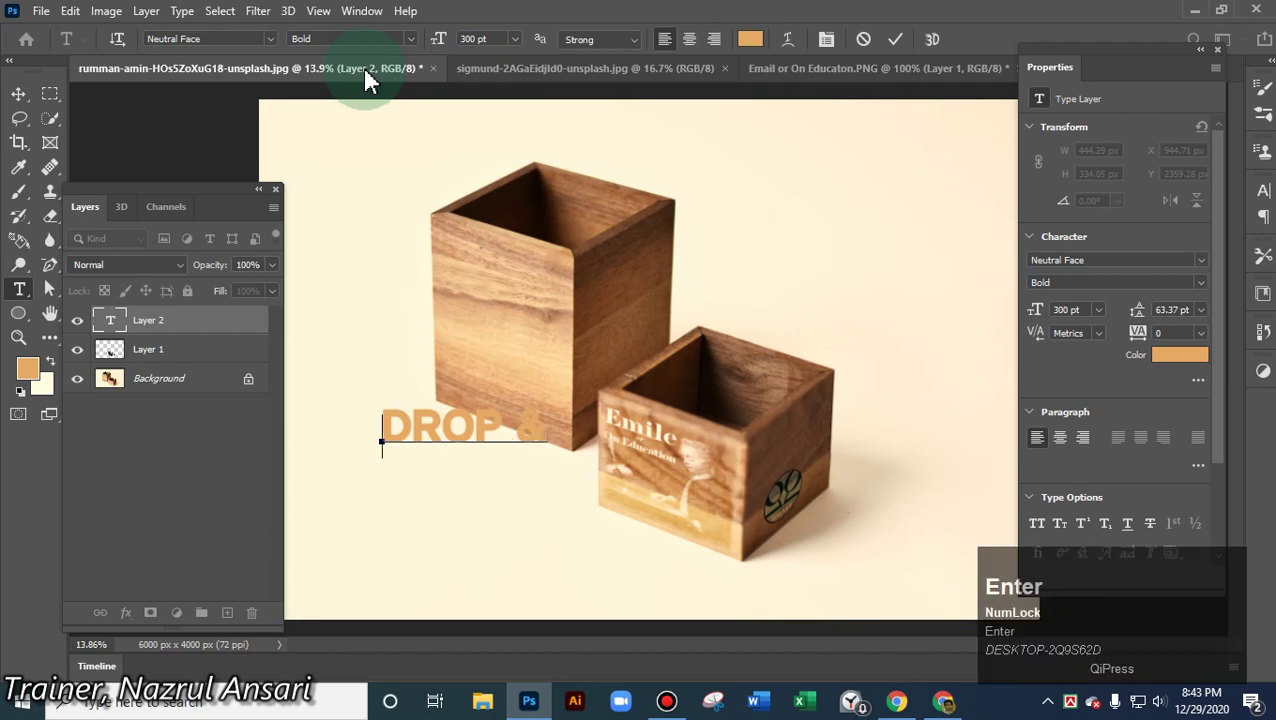
{"action": "type", "text": "OCEA"}
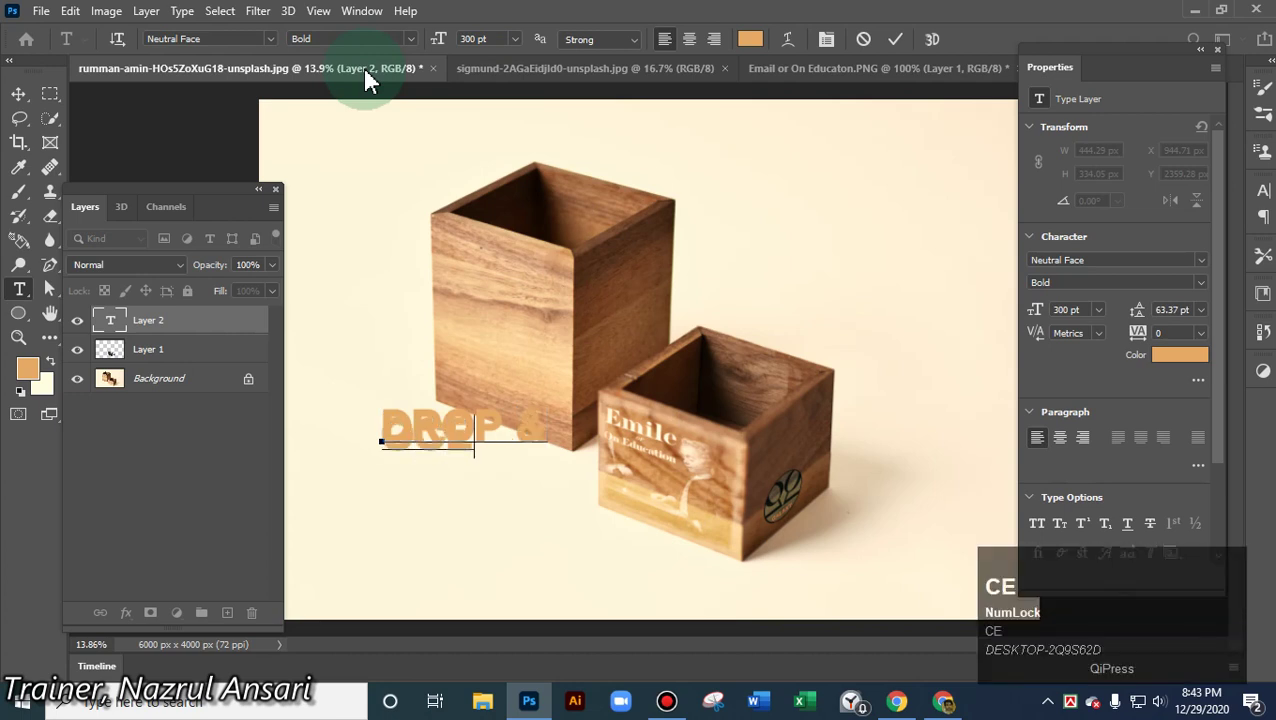
{"action": "type", "text": "N"}
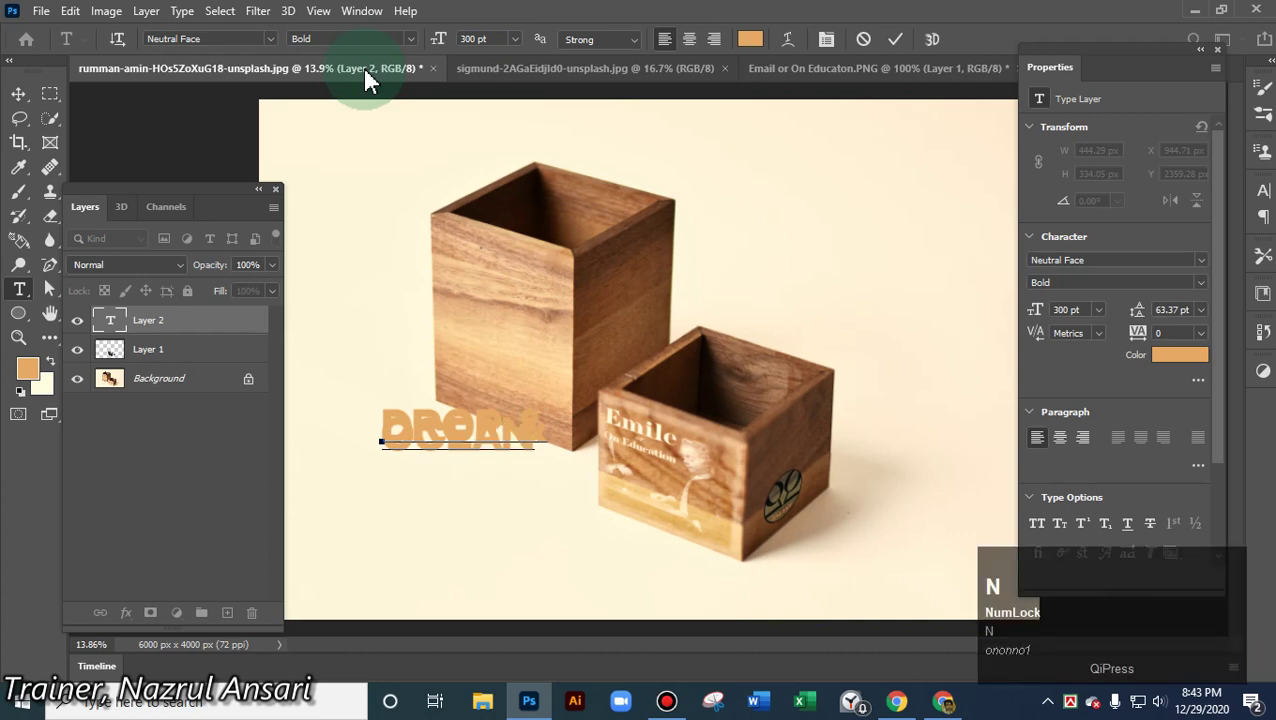
{"action": "key", "text": "ctrl+a"}
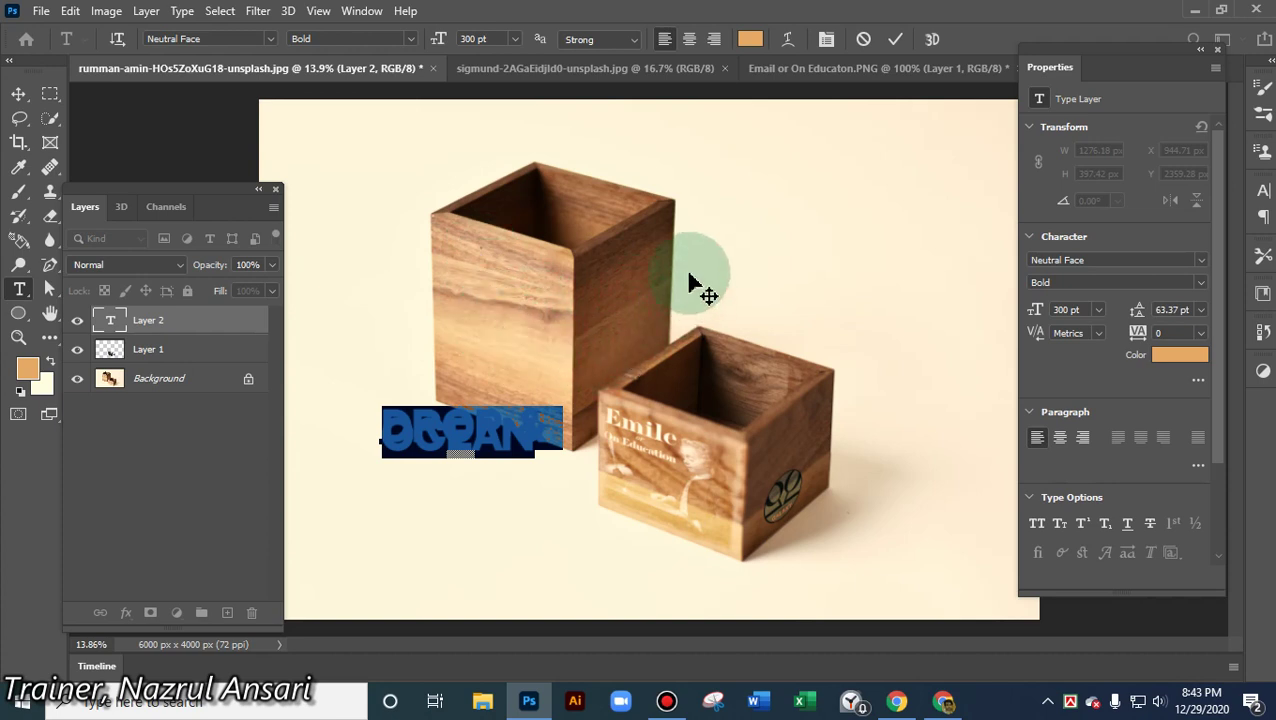
{"action": "key", "text": "ctrl+z"}
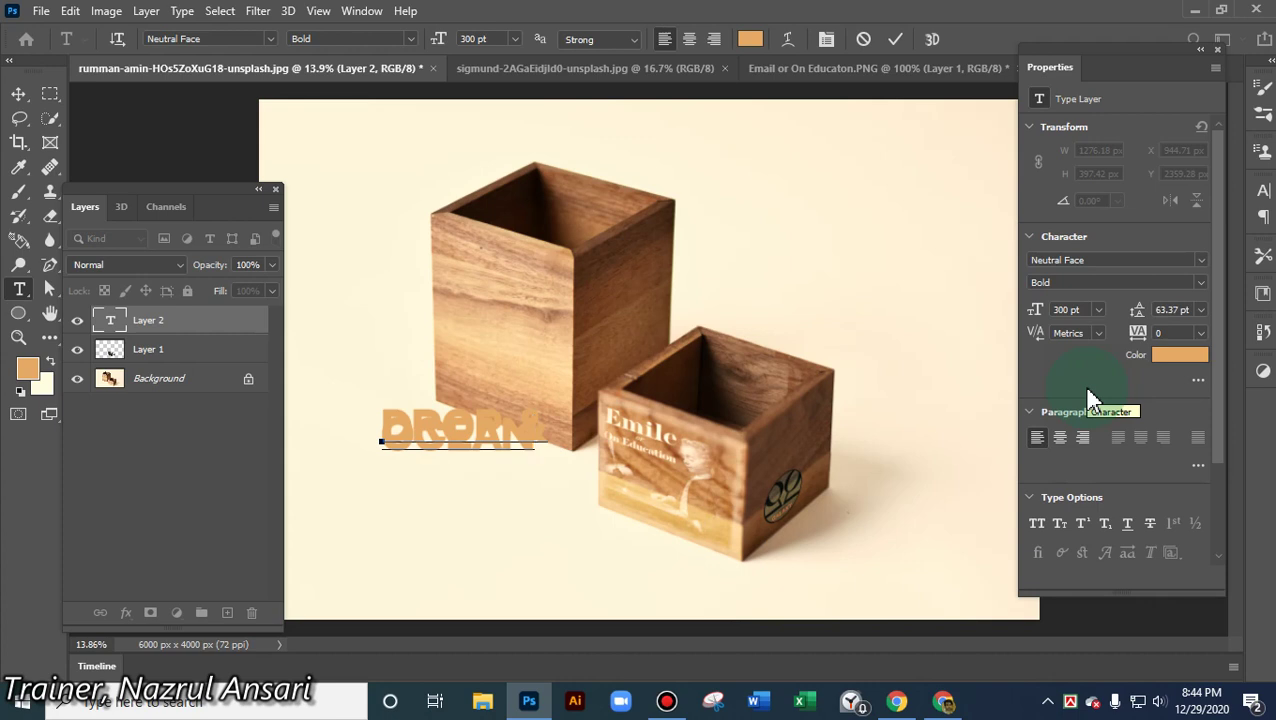
{"action": "left_click", "coordinate": [896, 41]}
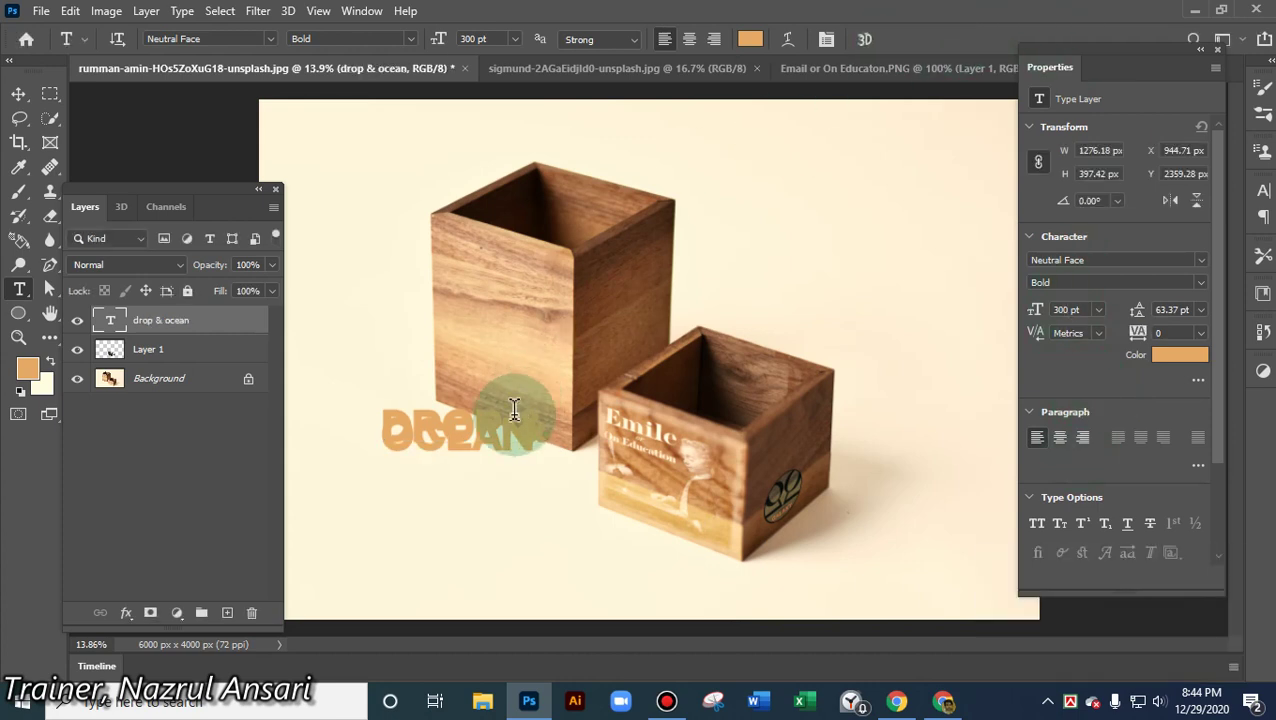
- Set the leading of all the text to Auto, then join both lines into the single line "DROP & OCEAN"
{"action": "left_click", "coordinate": [491, 428]}
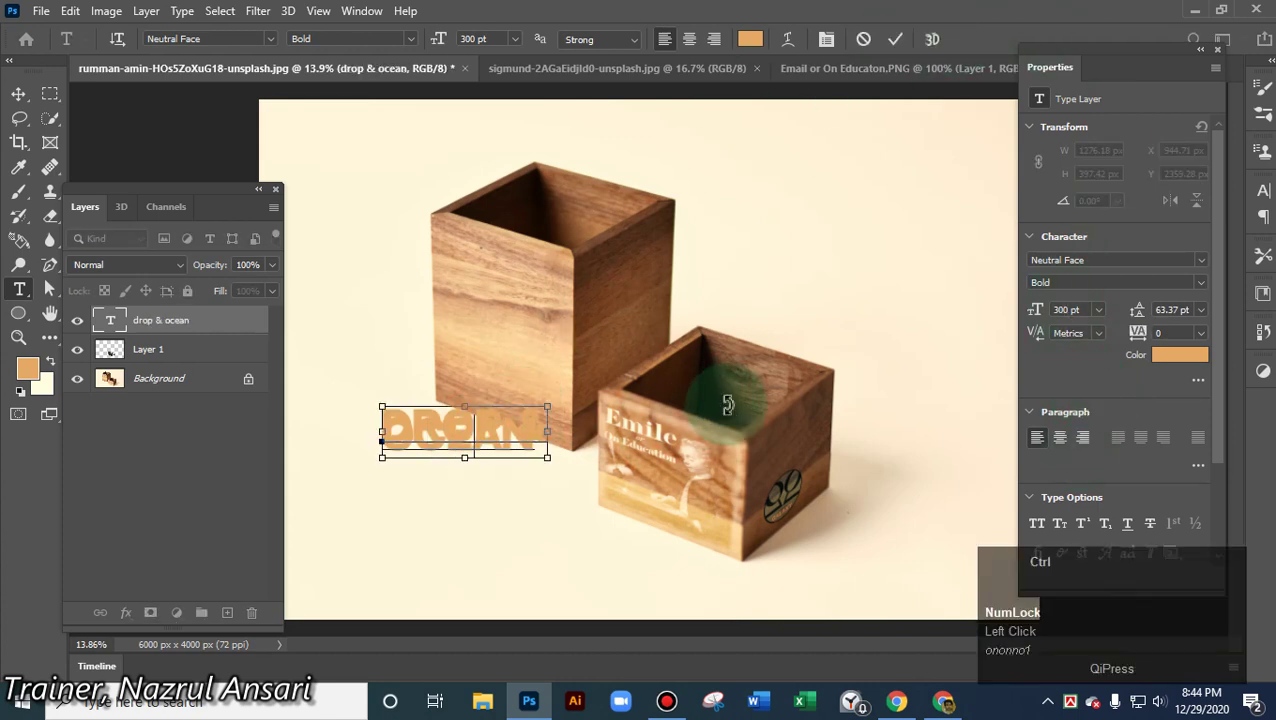
{"action": "key", "text": "ctrl+a"}
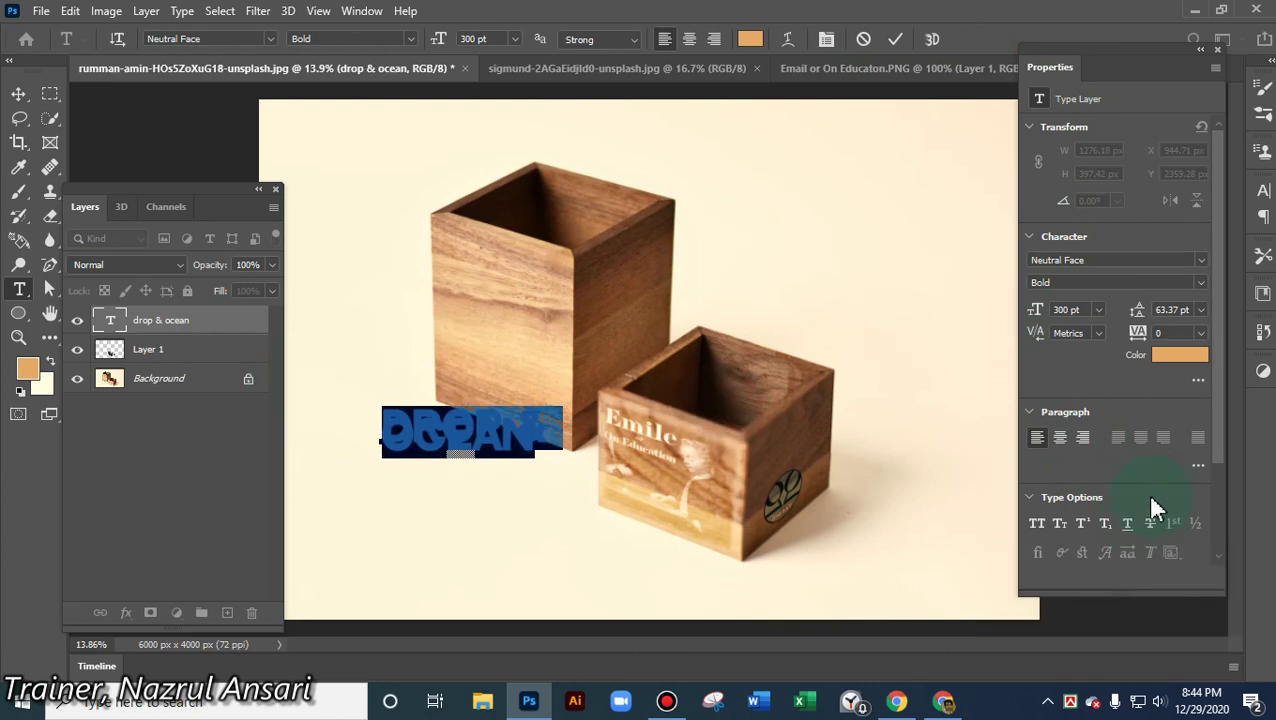
{"action": "left_click_drag", "start_coordinate": [1220, 436], "coordinate": [1223, 553]}
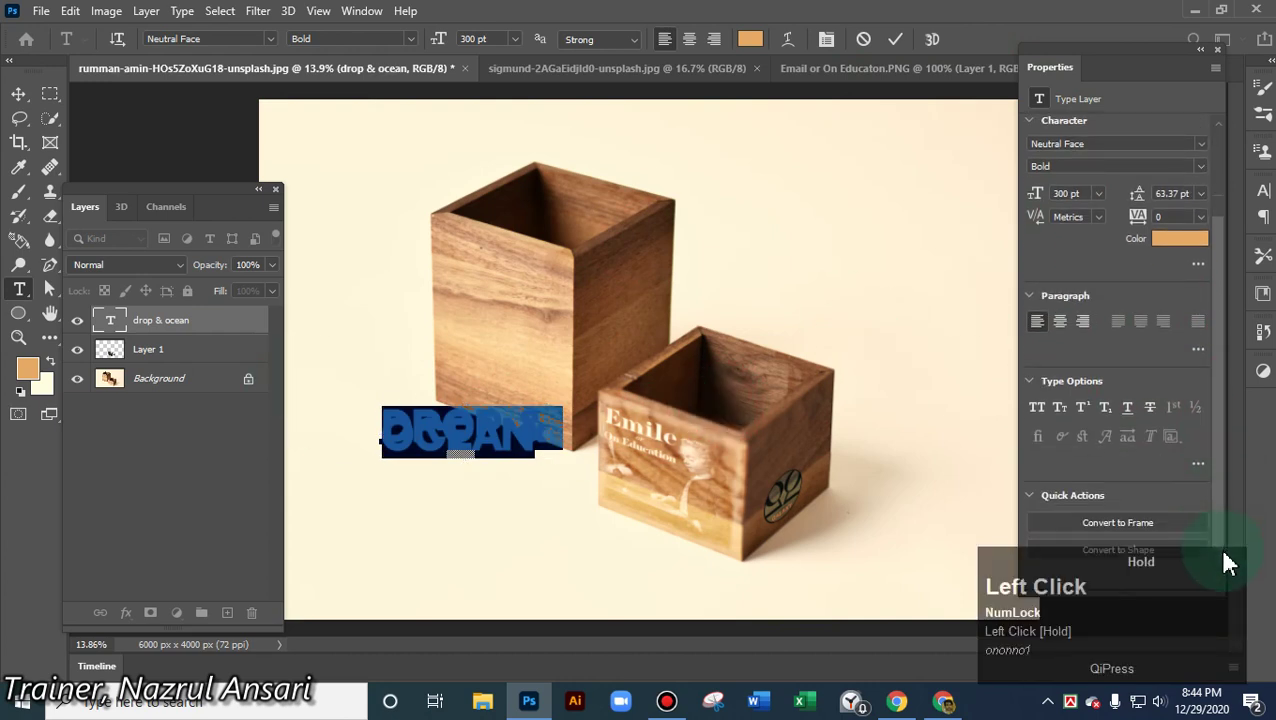
{"action": "left_click", "coordinate": [1201, 193]}
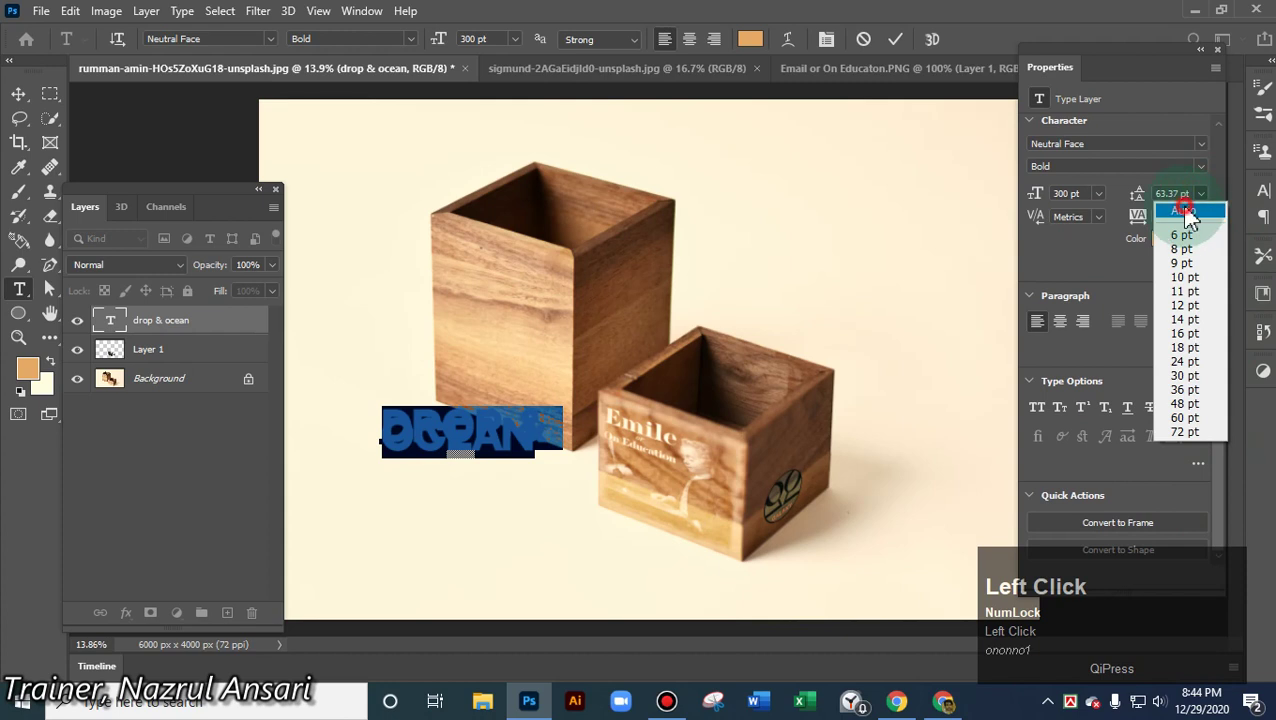
{"action": "left_click", "coordinate": [1184, 211]}
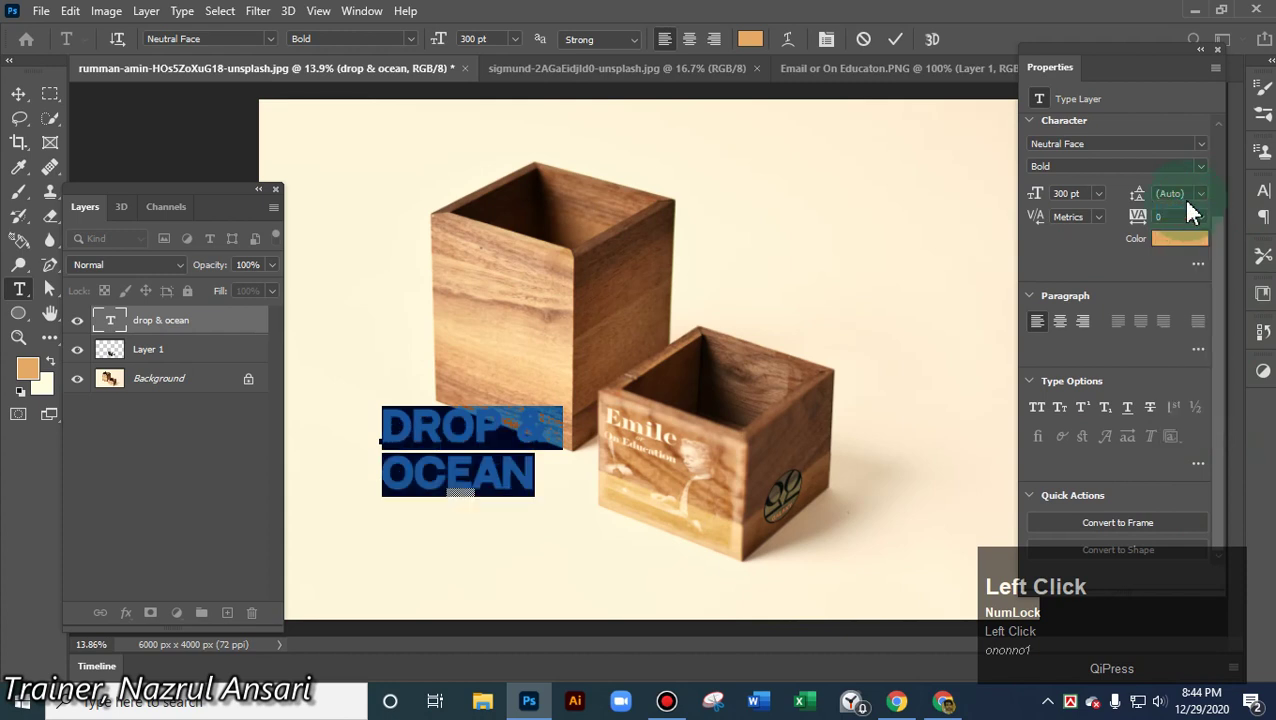
{"action": "left_click", "coordinate": [386, 475]}
{"action": "key", "text": "BackSpace"}
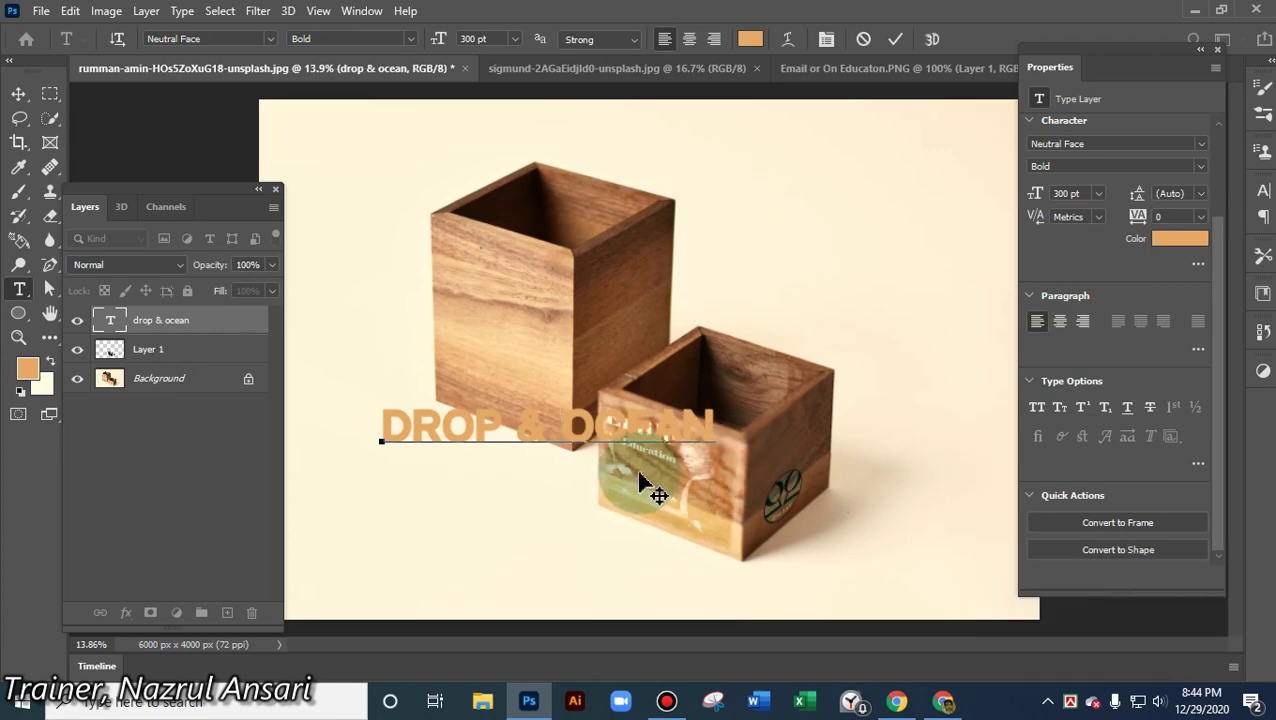
{"action": "left_click", "coordinate": [755, 40]}
{"action": "left_click_drag", "start_coordinate": [750, 42], "coordinate": [1118, 28]}
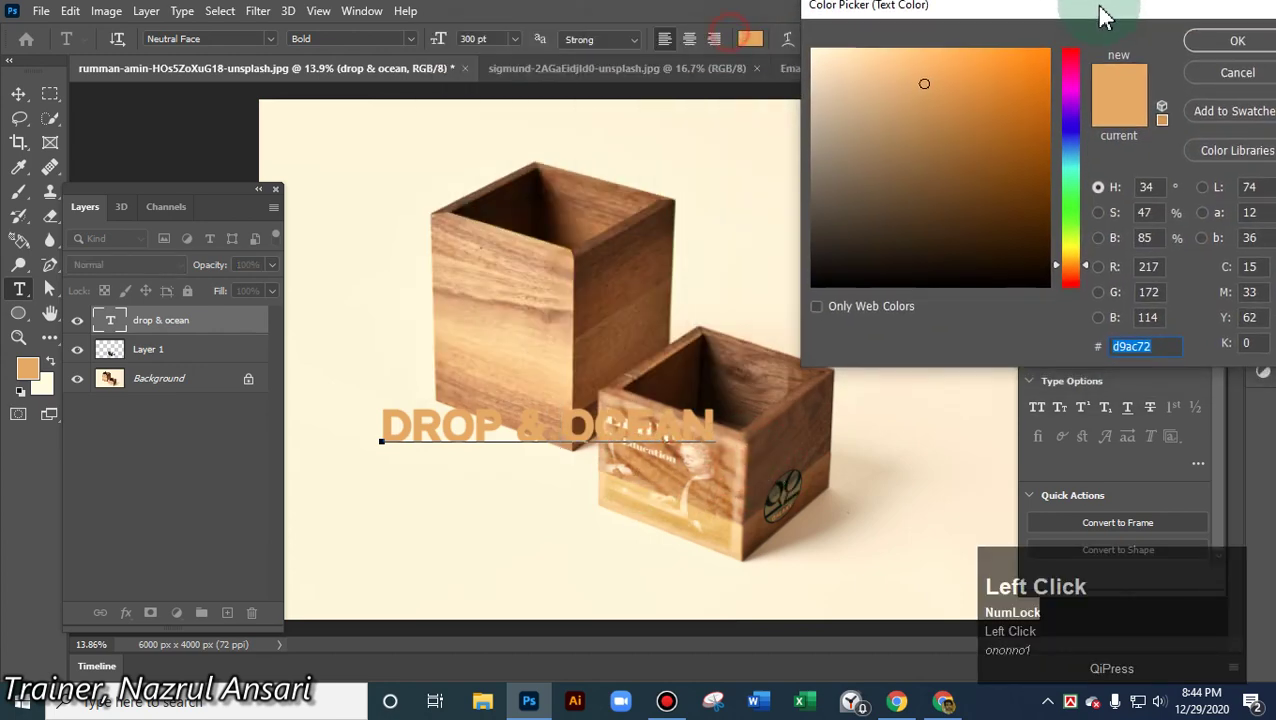
{"action": "left_click_drag", "start_coordinate": [1071, 150], "coordinate": [1075, 88]}
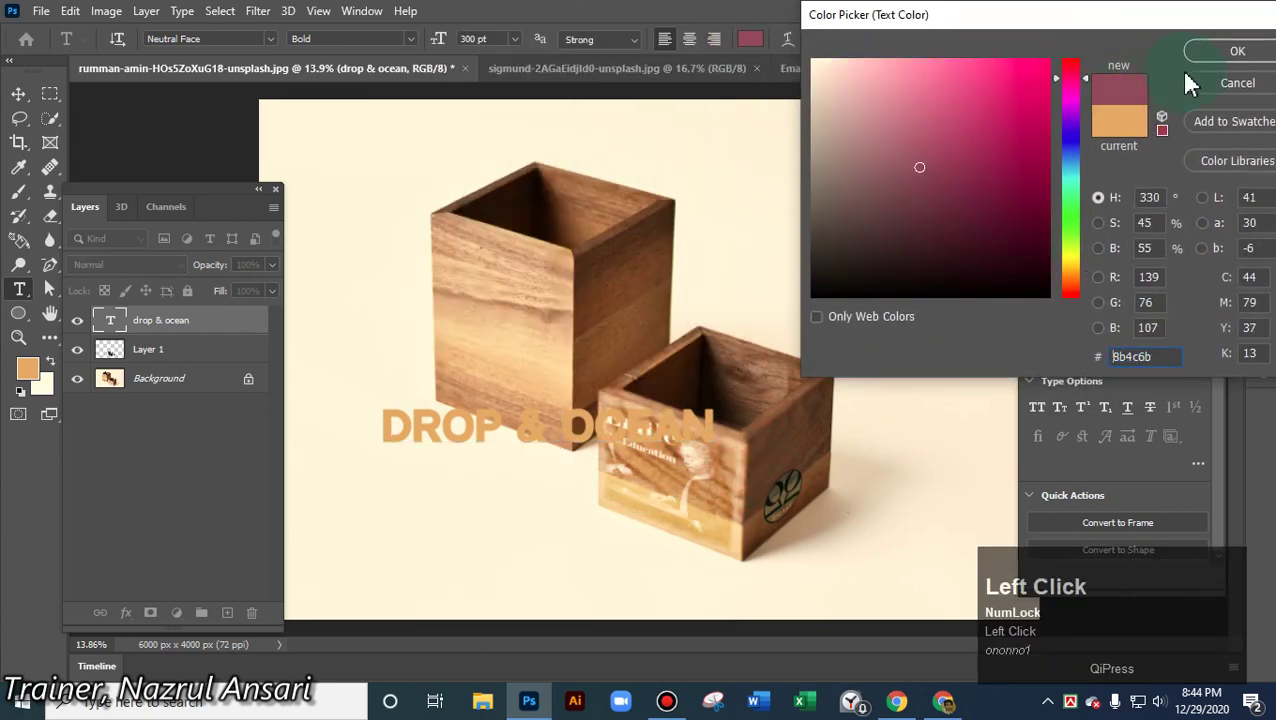
{"action": "left_click", "coordinate": [1234, 83]}
- Recolour the entire "DROP & OCEAN" text bright green
{"action": "key", "text": "ctrl+a"}
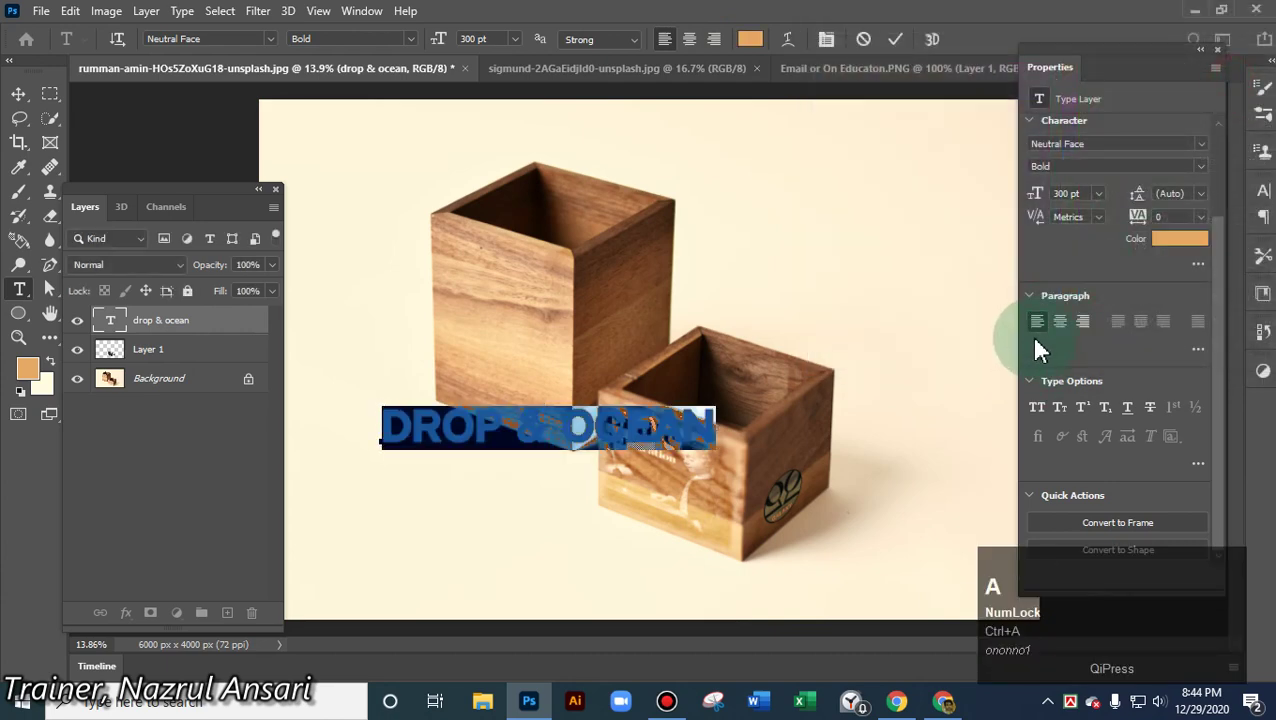
{"action": "left_click", "coordinate": [750, 40]}
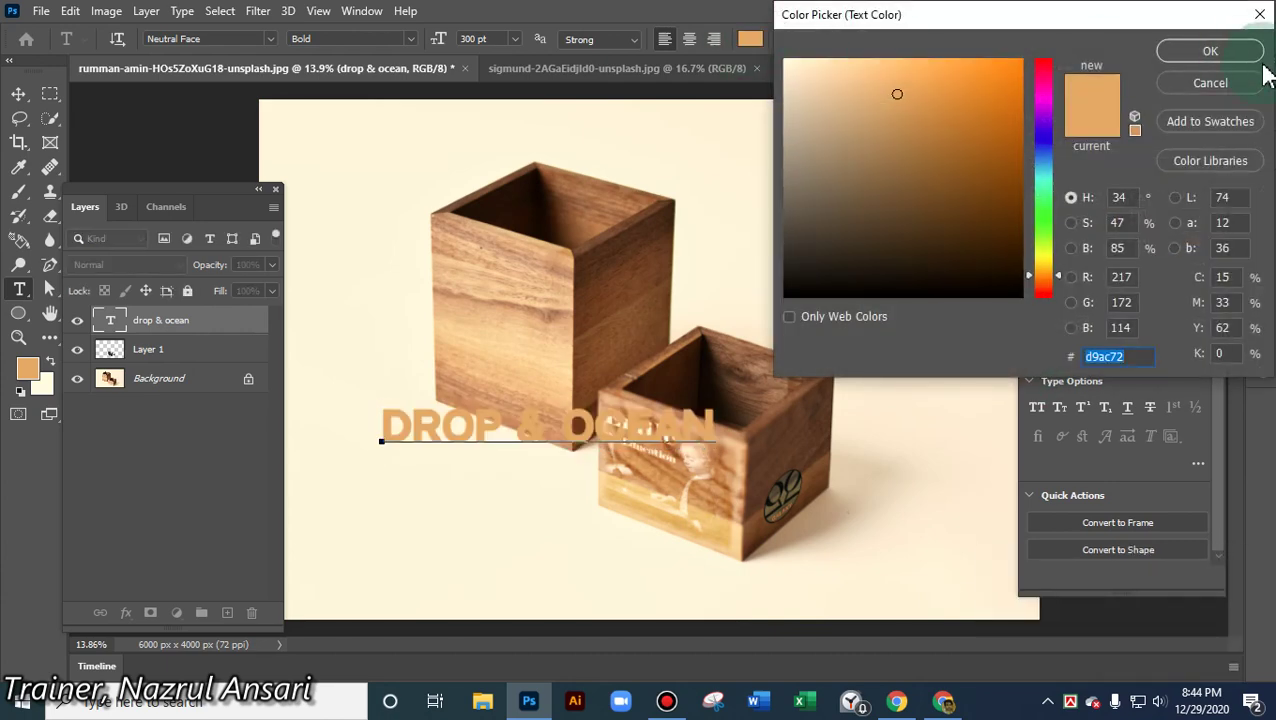
{"action": "left_click", "coordinate": [1210, 83]}
{"action": "left_click", "coordinate": [1176, 250]}
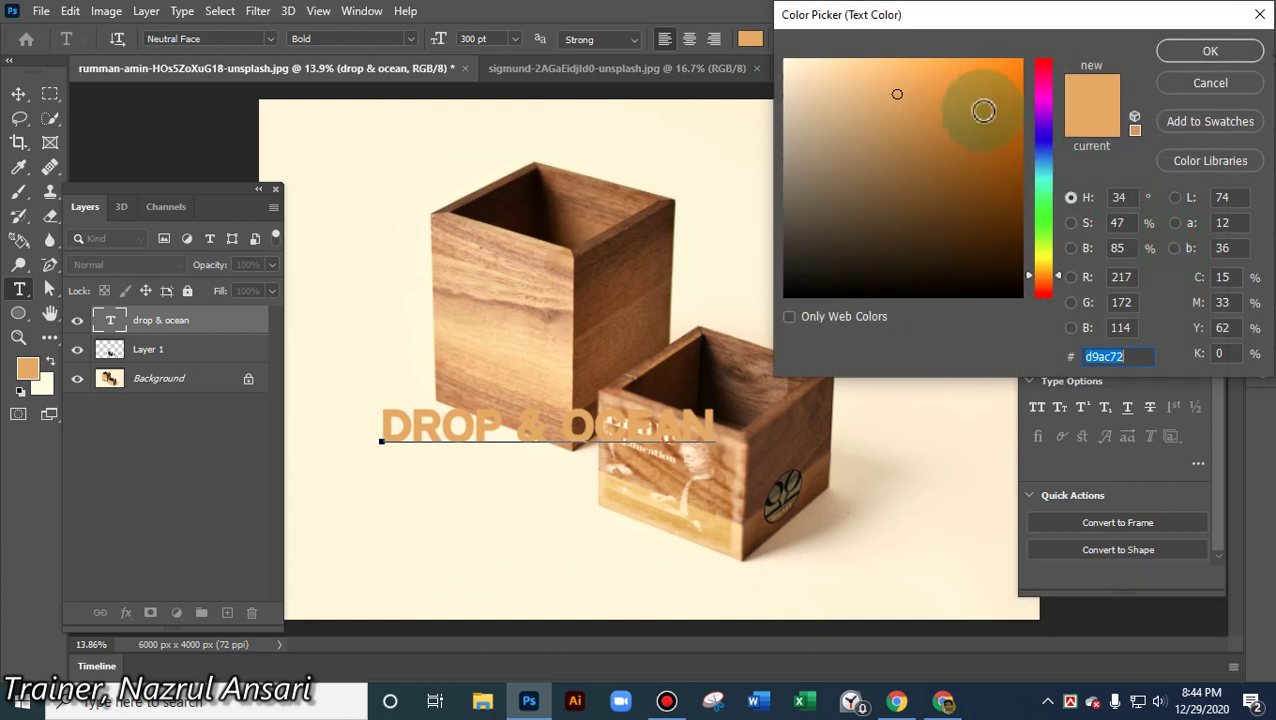
{"action": "left_click", "coordinate": [1005, 80]}
{"action": "left_click_drag", "start_coordinate": [1043, 110], "coordinate": [1044, 145]}
{"action": "left_click", "coordinate": [1045, 177]}
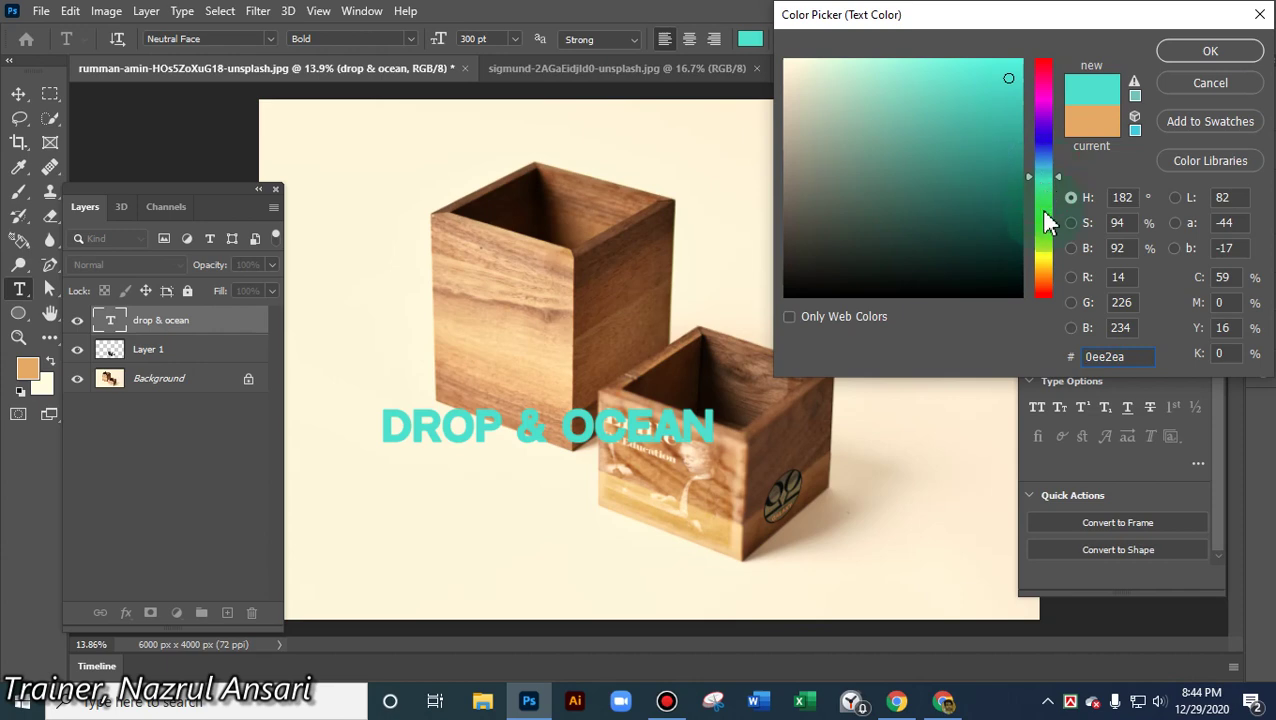
{"action": "left_click", "coordinate": [1045, 222]}
{"action": "left_click", "coordinate": [1189, 52]}
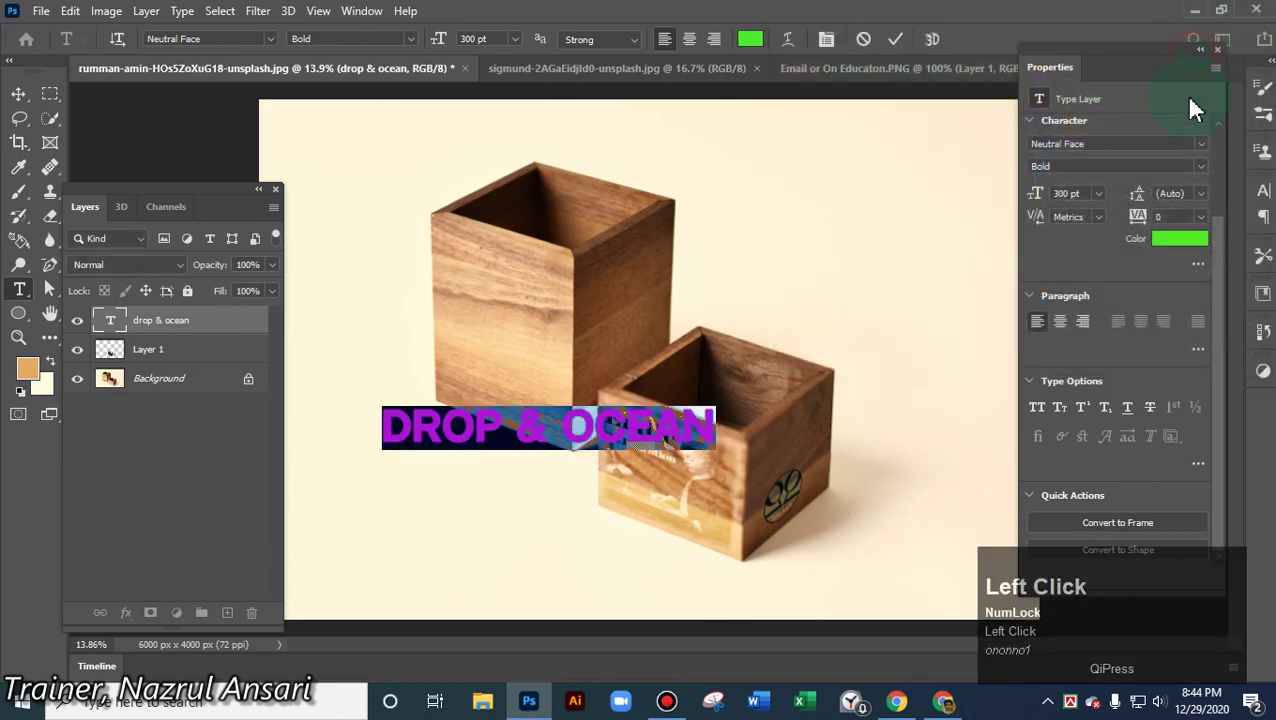
- Move the green text below the tall wooden box and copy its layer
{"action": "left_click", "coordinate": [18, 93]}
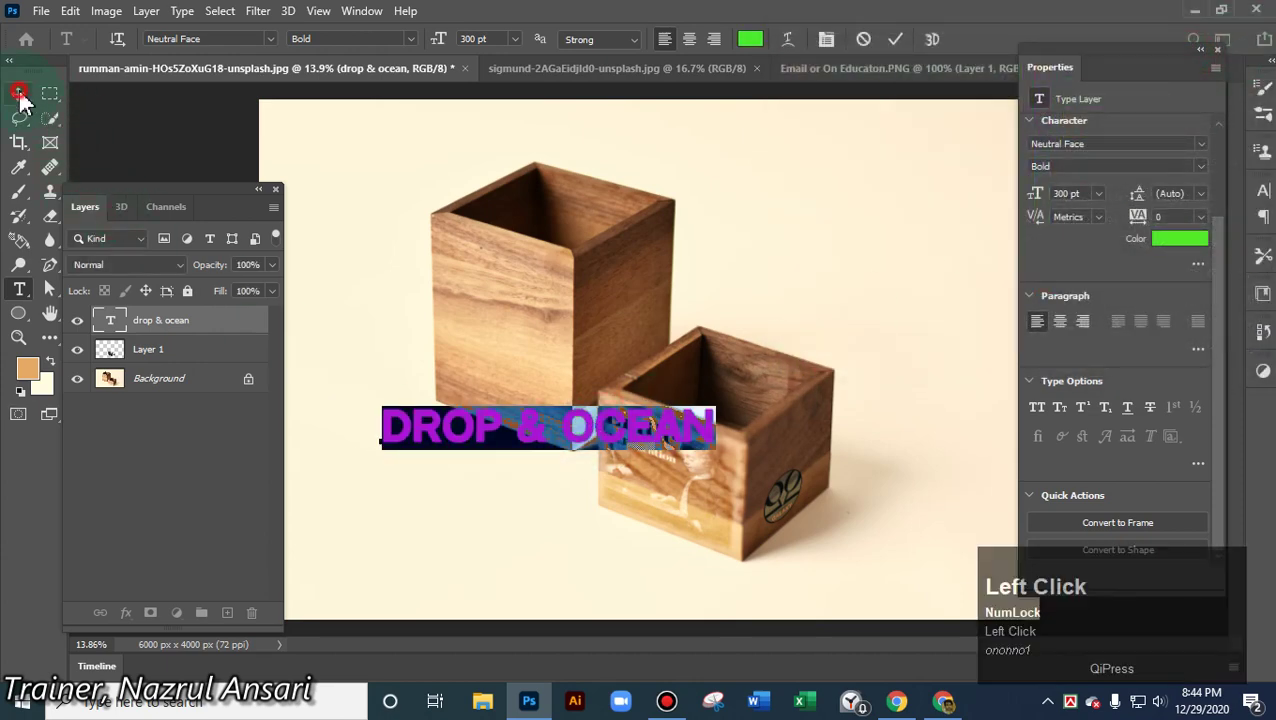
{"action": "left_click_drag", "start_coordinate": [541, 416], "coordinate": [452, 484]}
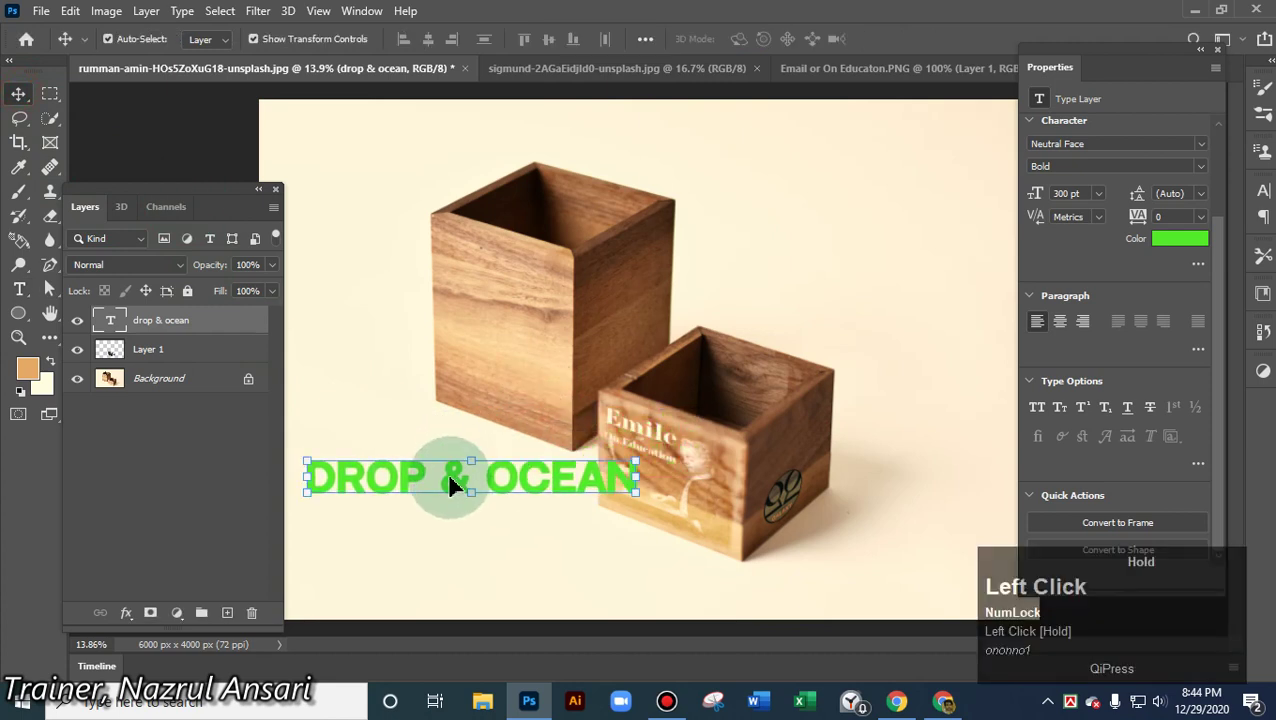
{"action": "key", "text": "ctrl"}
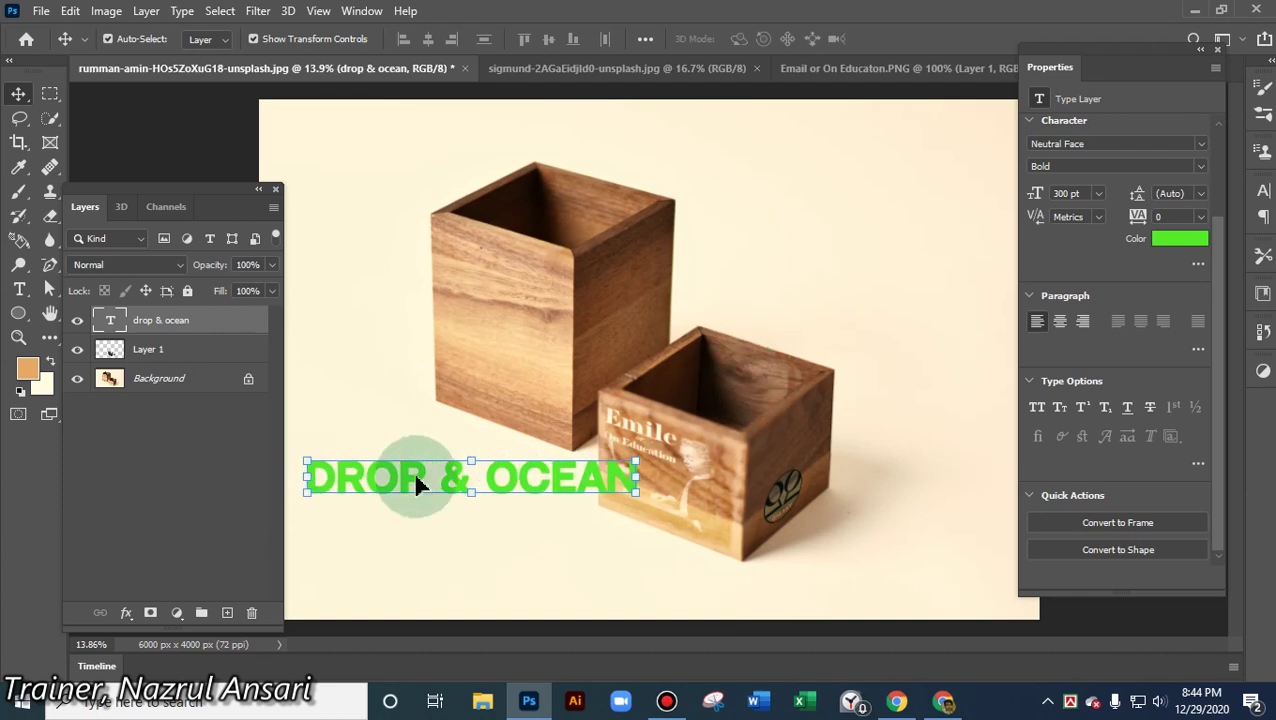
{"action": "left_click", "coordinate": [70, 10]}
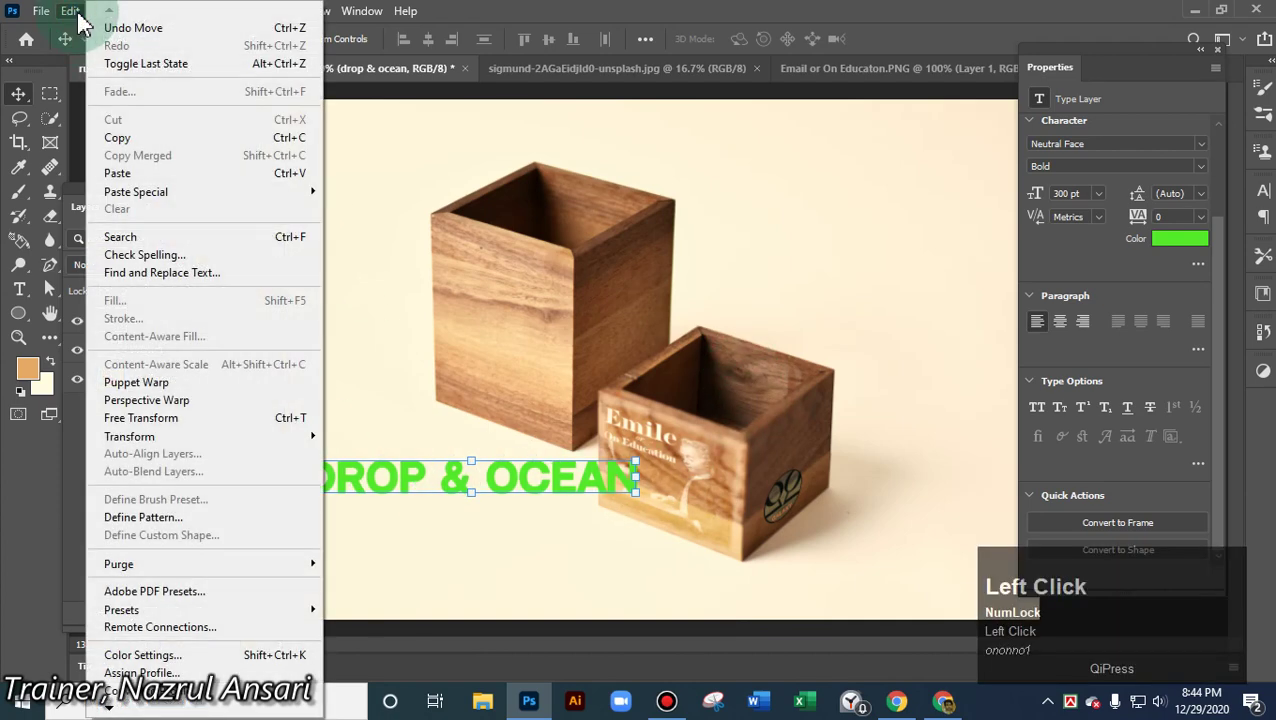
{"action": "left_click", "coordinate": [106, 138]}
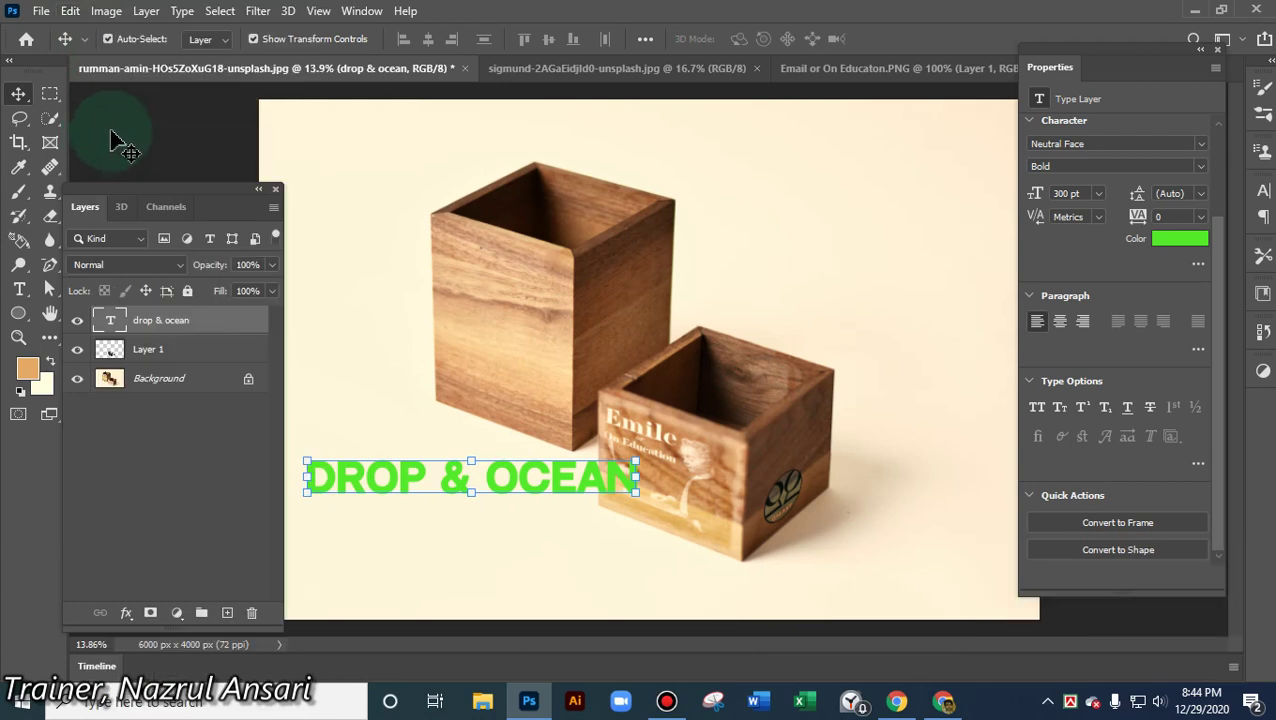
- Add a new empty layer and place it directly beneath the drop & ocean text layer
{"action": "left_click", "coordinate": [150, 350]}
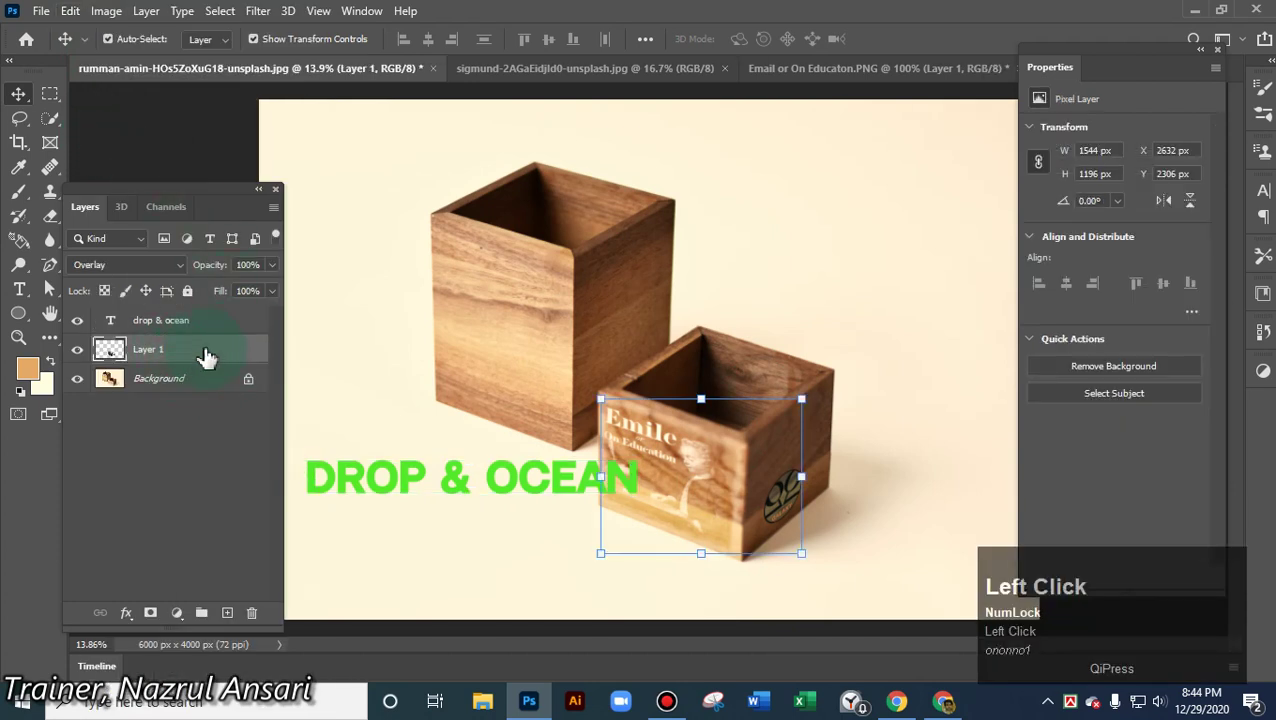
{"action": "left_click", "coordinate": [528, 308]}
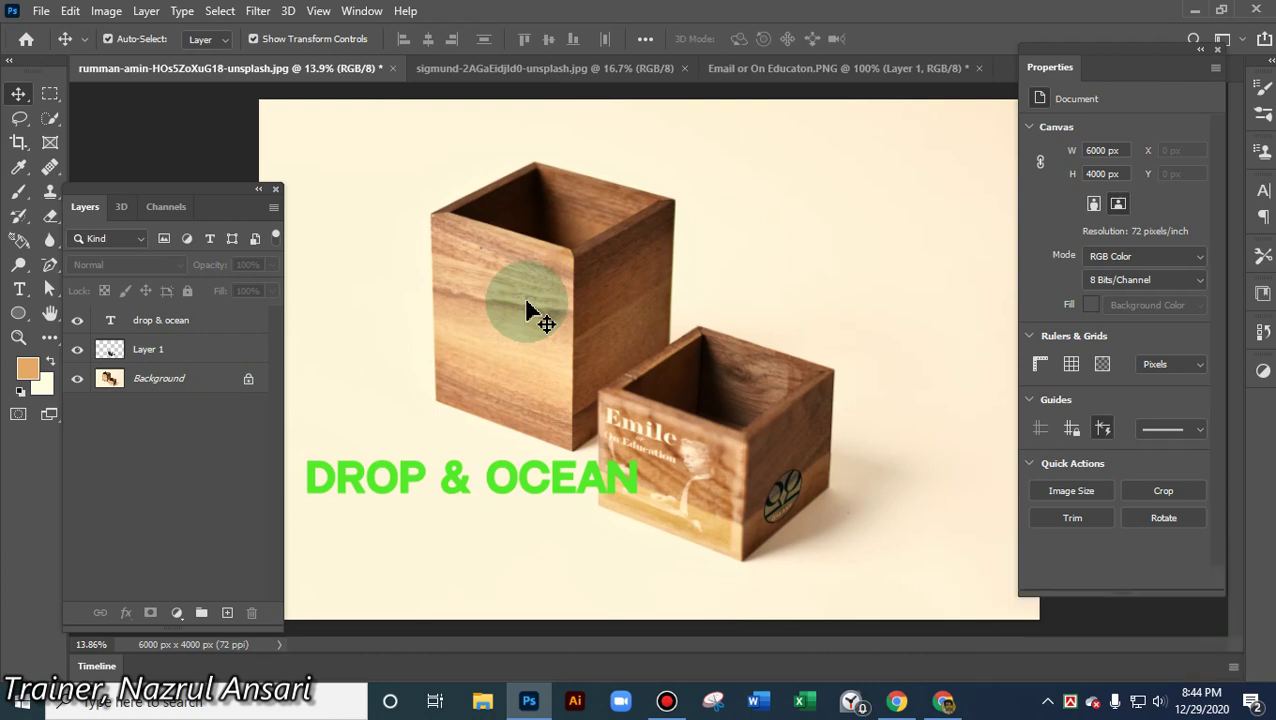
{"action": "left_click", "coordinate": [227, 612]}
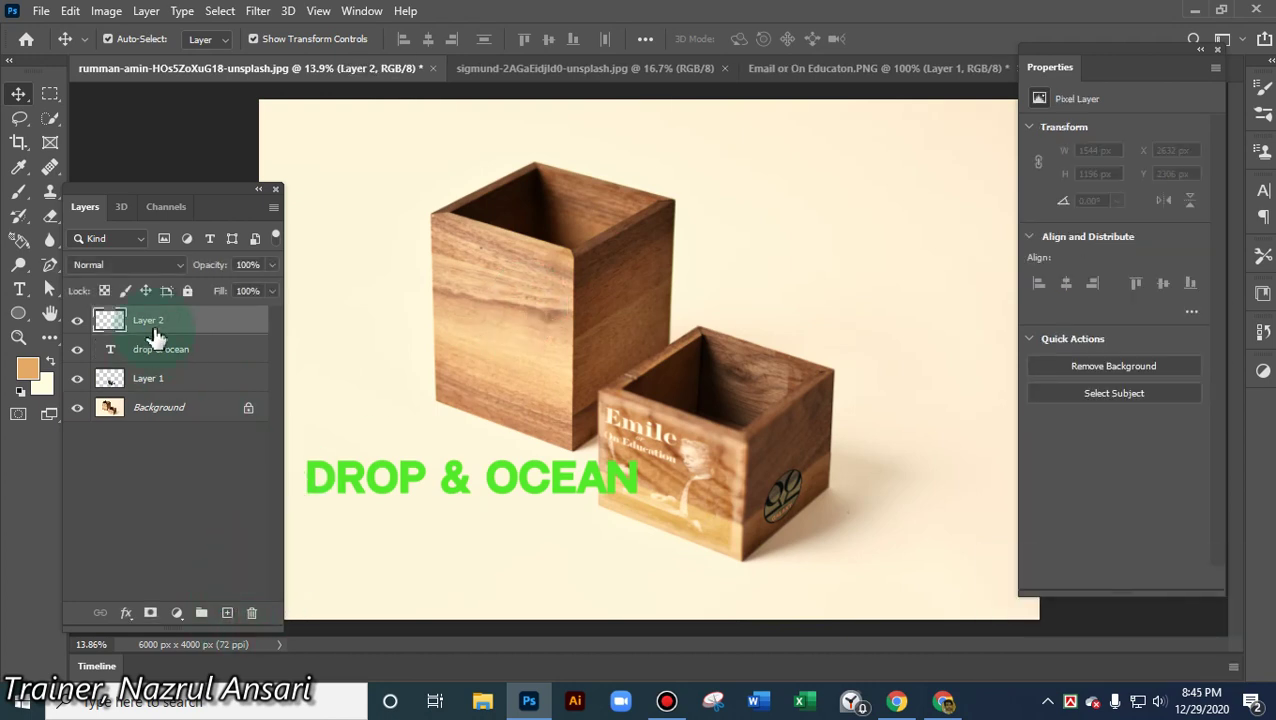
{"action": "left_click_drag", "start_coordinate": [145, 320], "coordinate": [140, 362]}
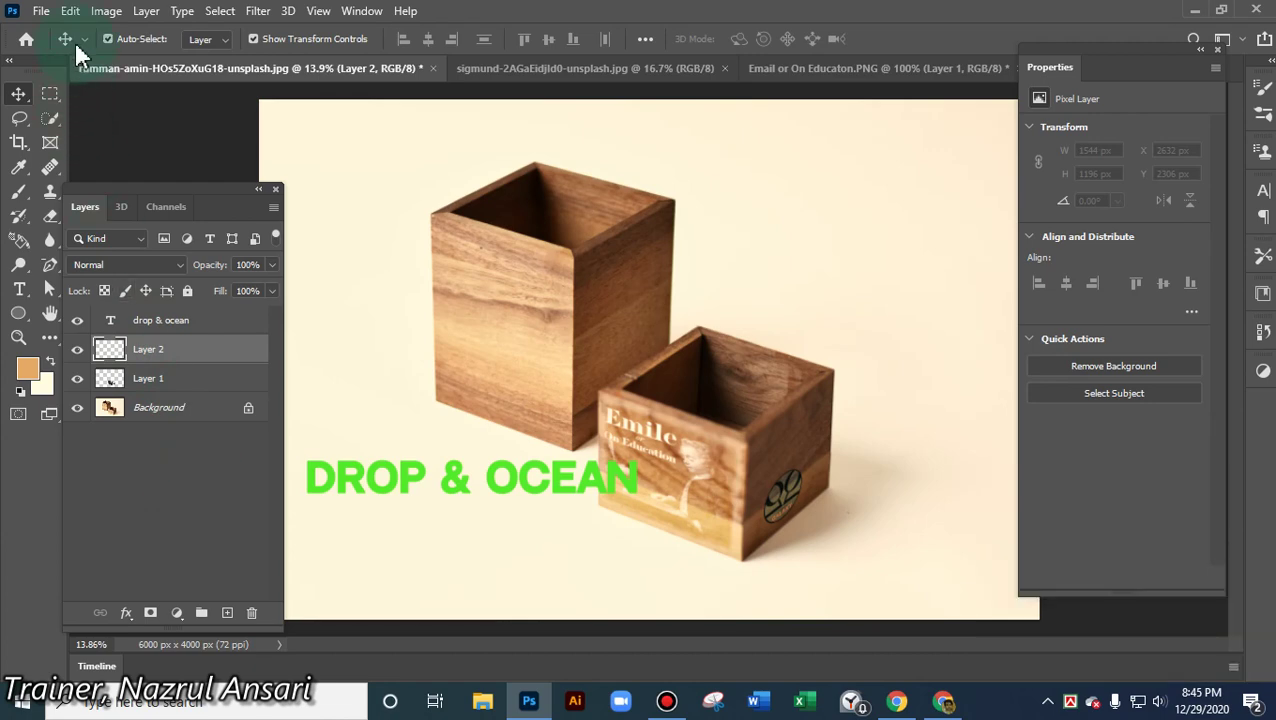
- Browse for an image to open in the Objects folder of 1 Image for ClassTask on the desktop
{"action": "left_click", "coordinate": [41, 10]}
{"action": "left_click", "coordinate": [64, 49]}
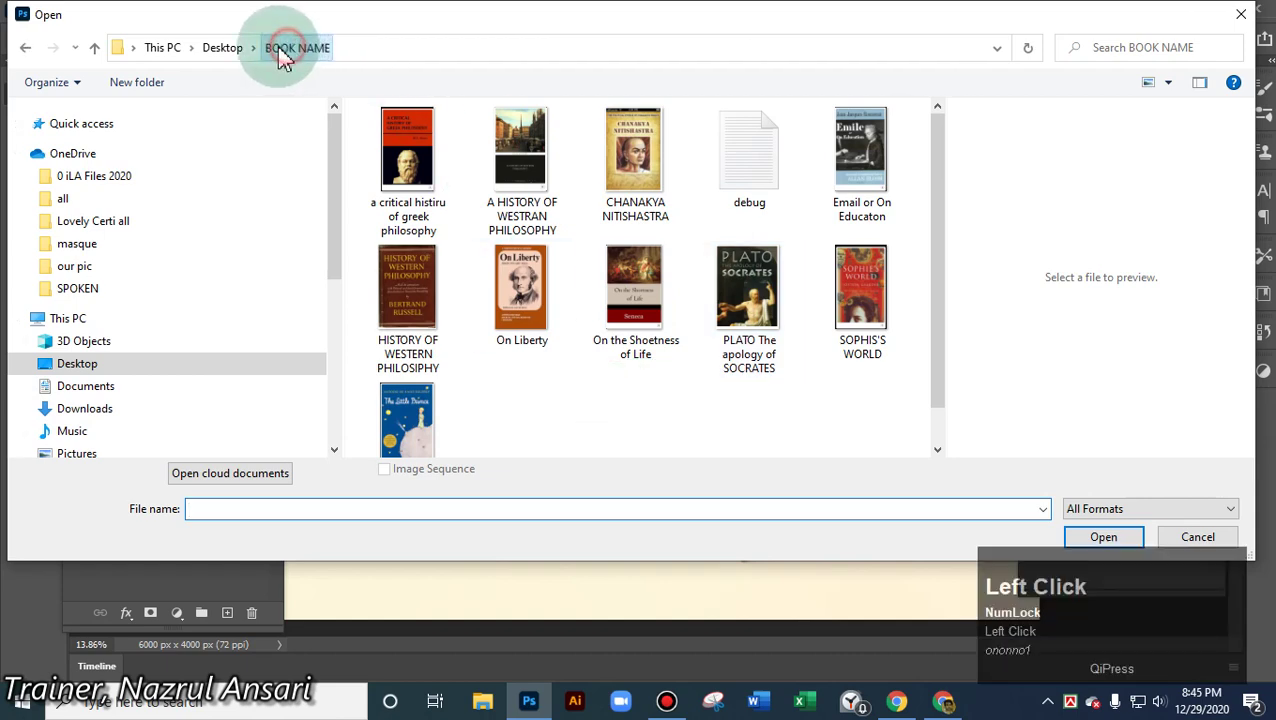
{"action": "left_click", "coordinate": [222, 48]}
{"action": "double_click", "coordinate": [390, 132]}
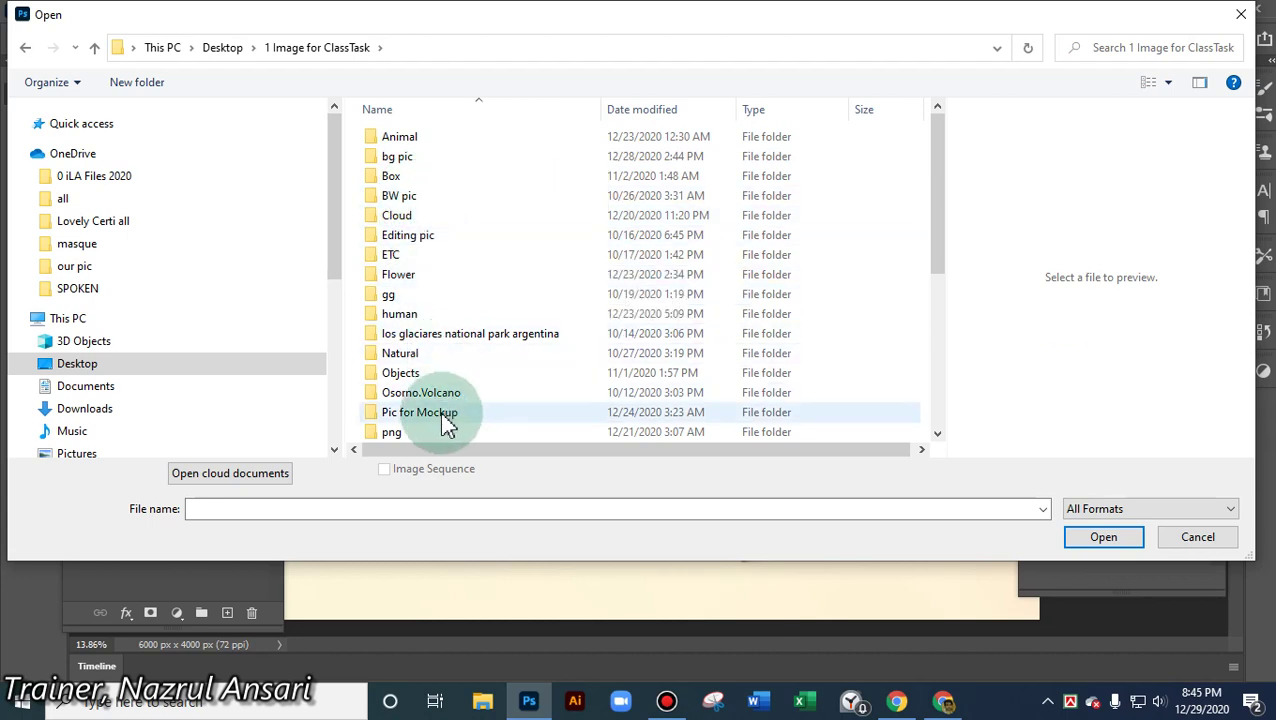
{"action": "double_click", "coordinate": [412, 373]}
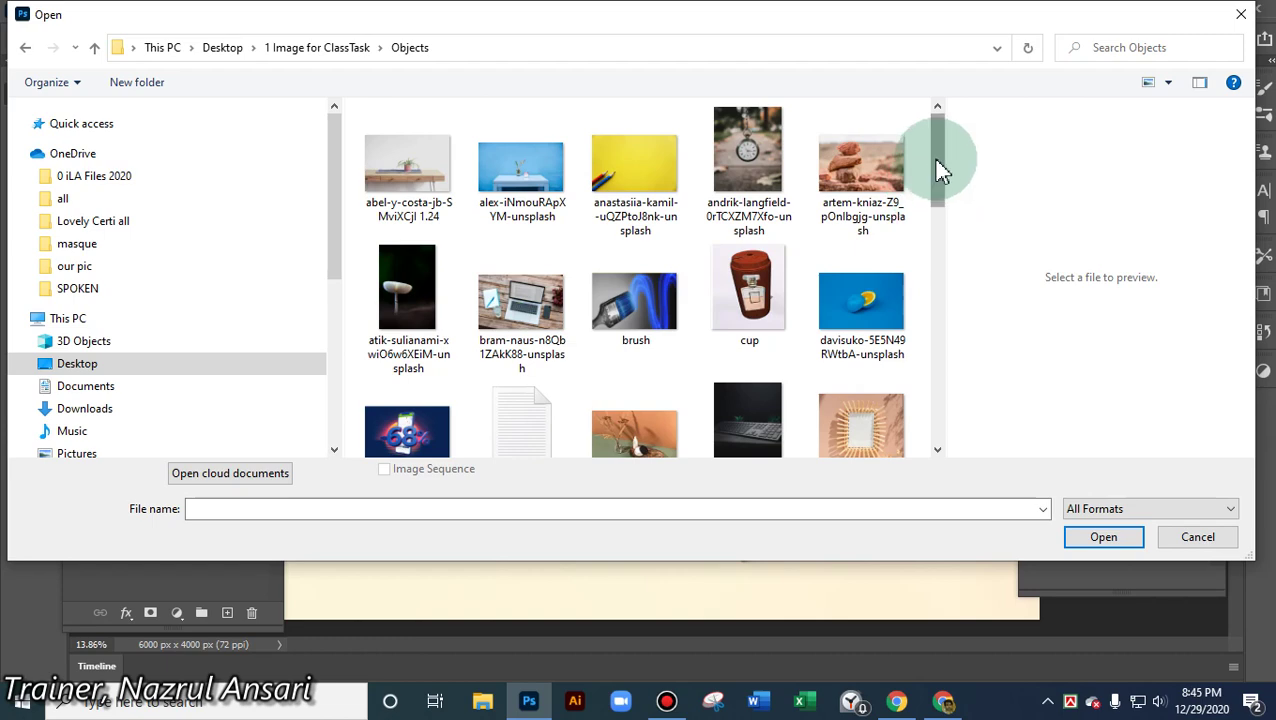
- Open the waffle cone photo mae-mu-Rz5o0osnN6Q-unsplash and add a new empty layer above its background
{"action": "left_click_drag", "start_coordinate": [935, 175], "coordinate": [912, 132]}
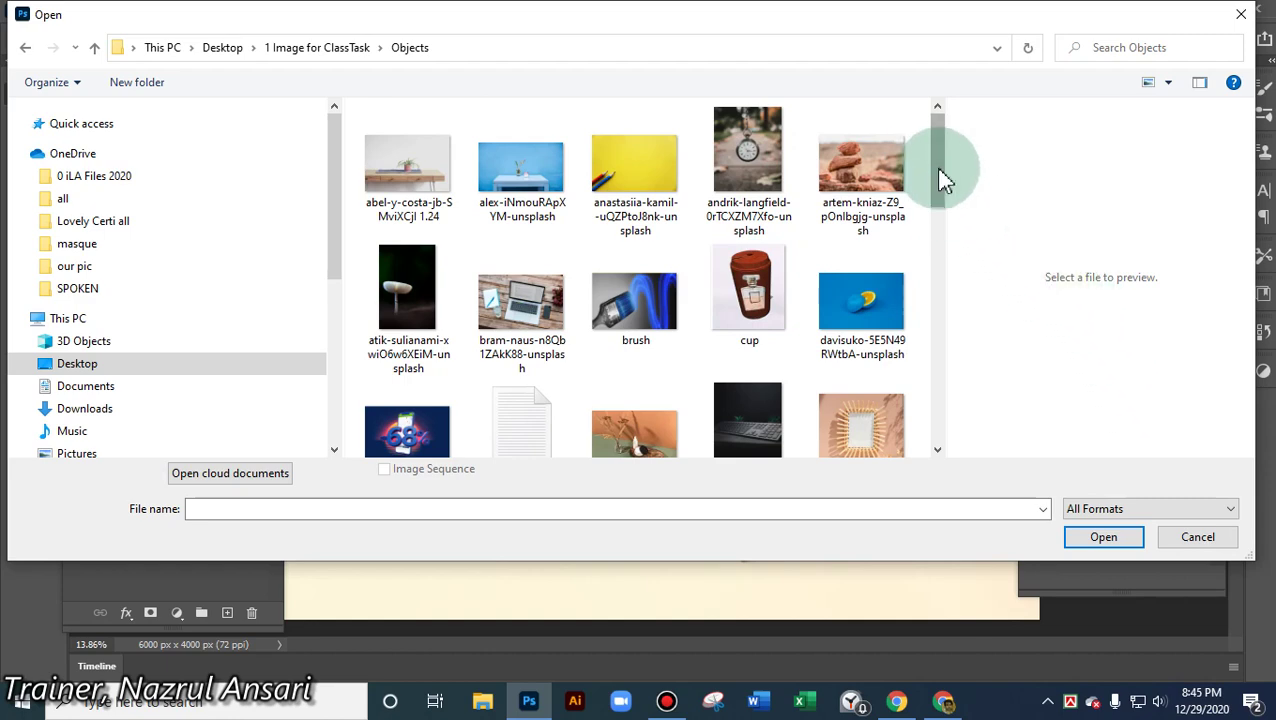
{"action": "left_click_drag", "start_coordinate": [945, 180], "coordinate": [917, 268]}
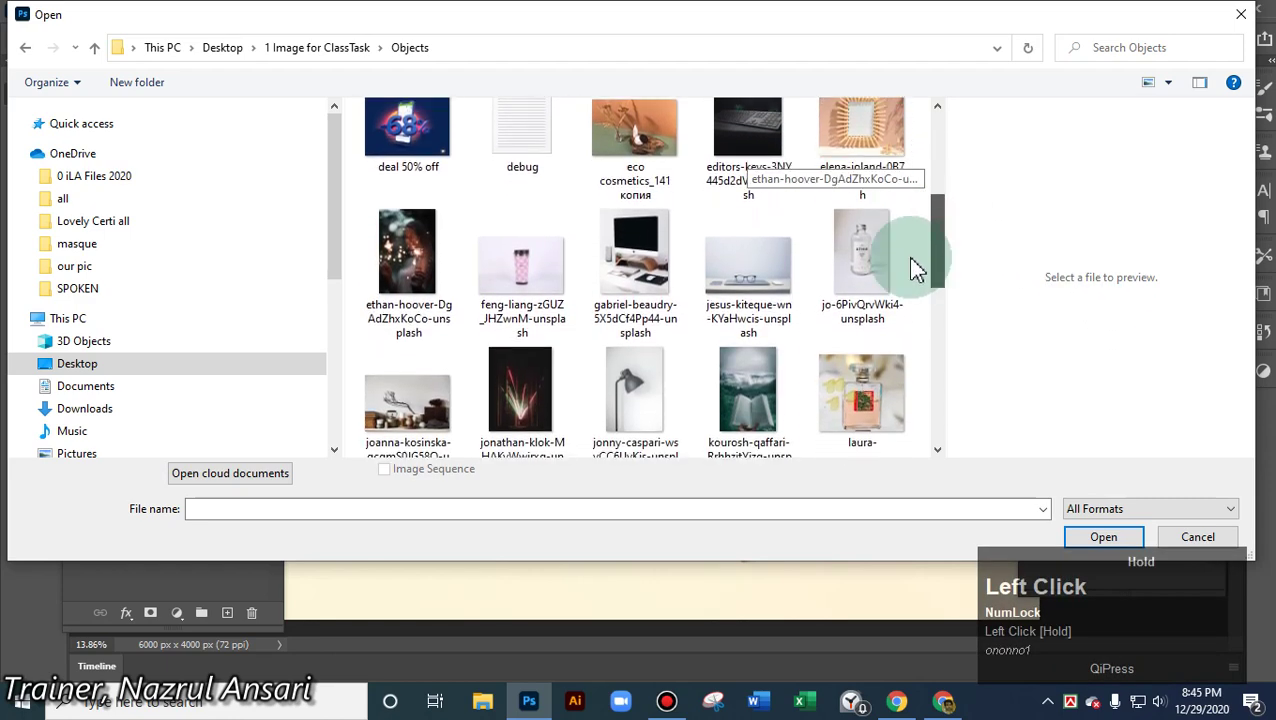
{"action": "left_click", "coordinate": [503, 248]}
{"action": "left_click", "coordinate": [866, 258]}
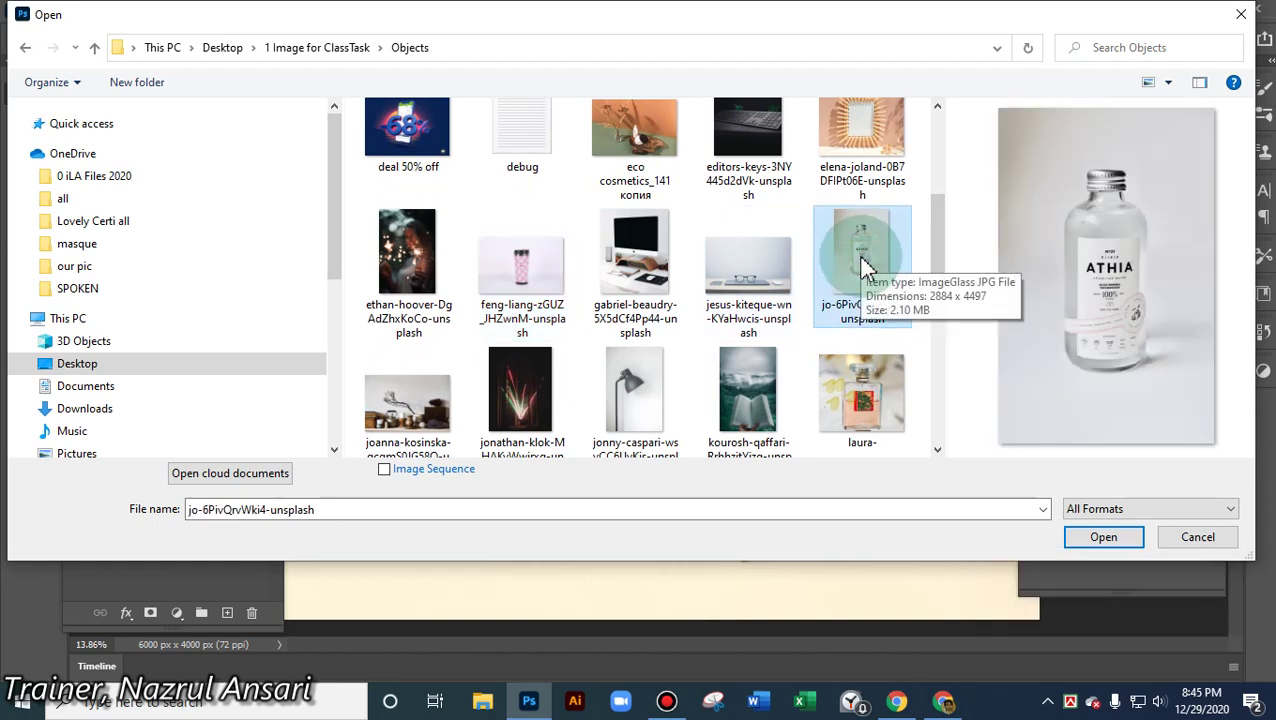
{"action": "left_click_drag", "start_coordinate": [937, 219], "coordinate": [938, 322]}
{"action": "left_click", "coordinate": [521, 199]}
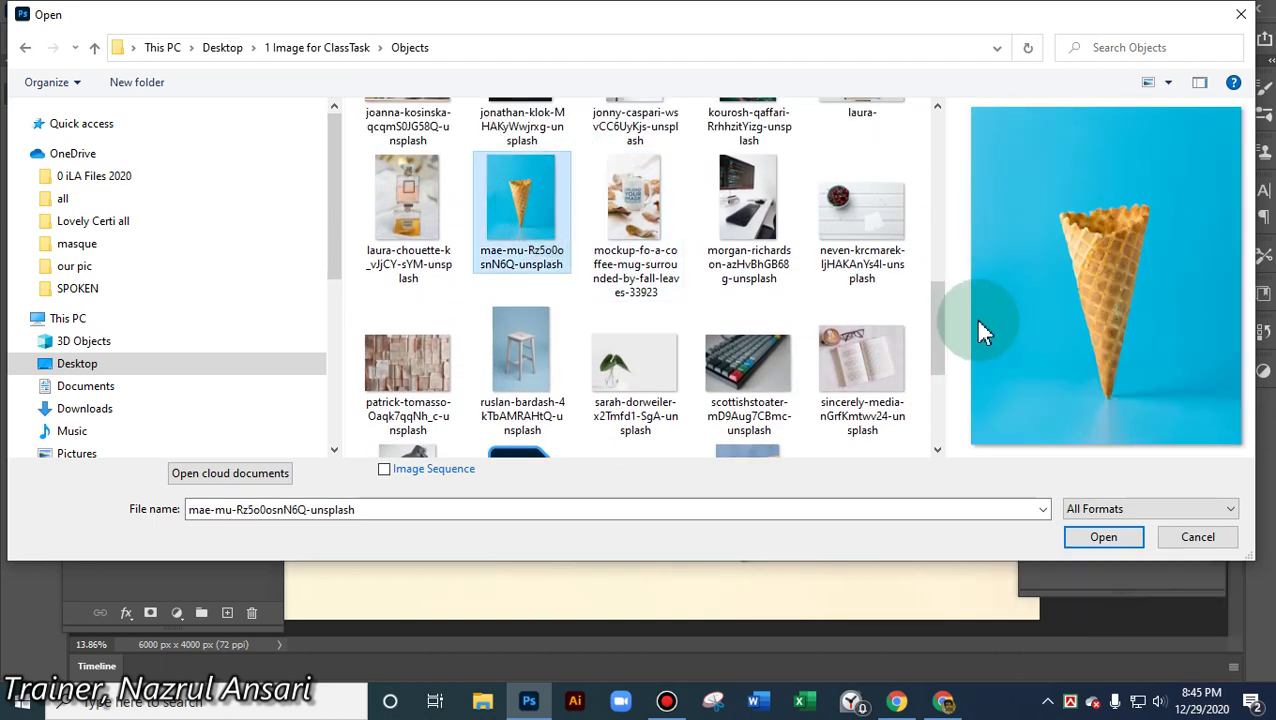
{"action": "left_click_drag", "start_coordinate": [937, 316], "coordinate": [940, 285]}
{"action": "left_click", "coordinate": [1108, 540]}
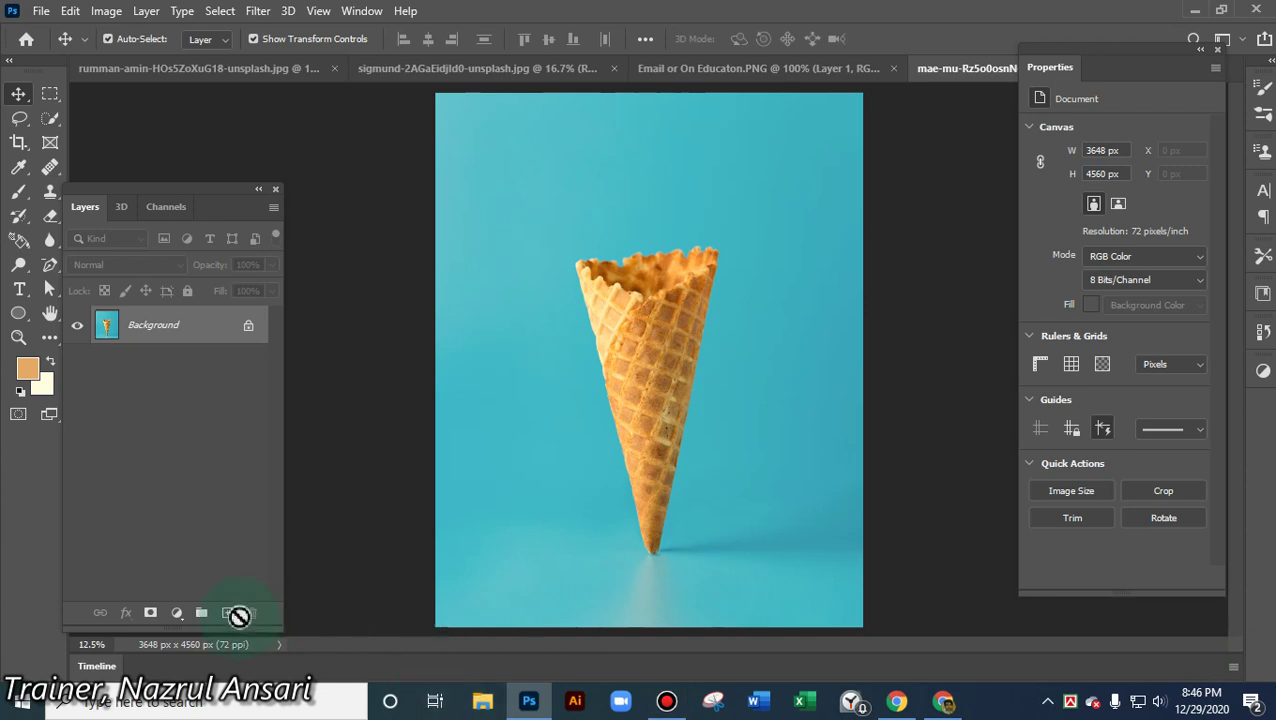
{"action": "left_click", "coordinate": [227, 613]}
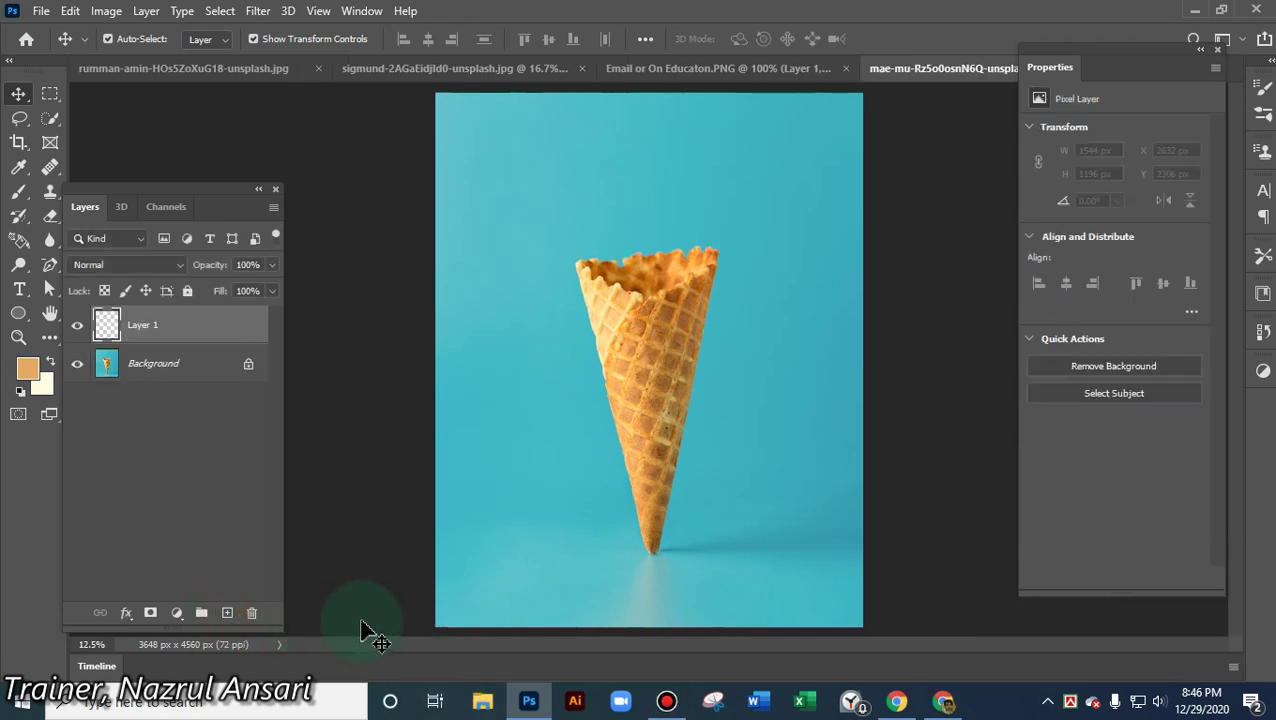
- Open the portrait photo of a cloudy sky over a city, the derek-duran file, from the Cloud folder of 1 Image for ClassTask
{"action": "left_click", "coordinate": [38, 12]}
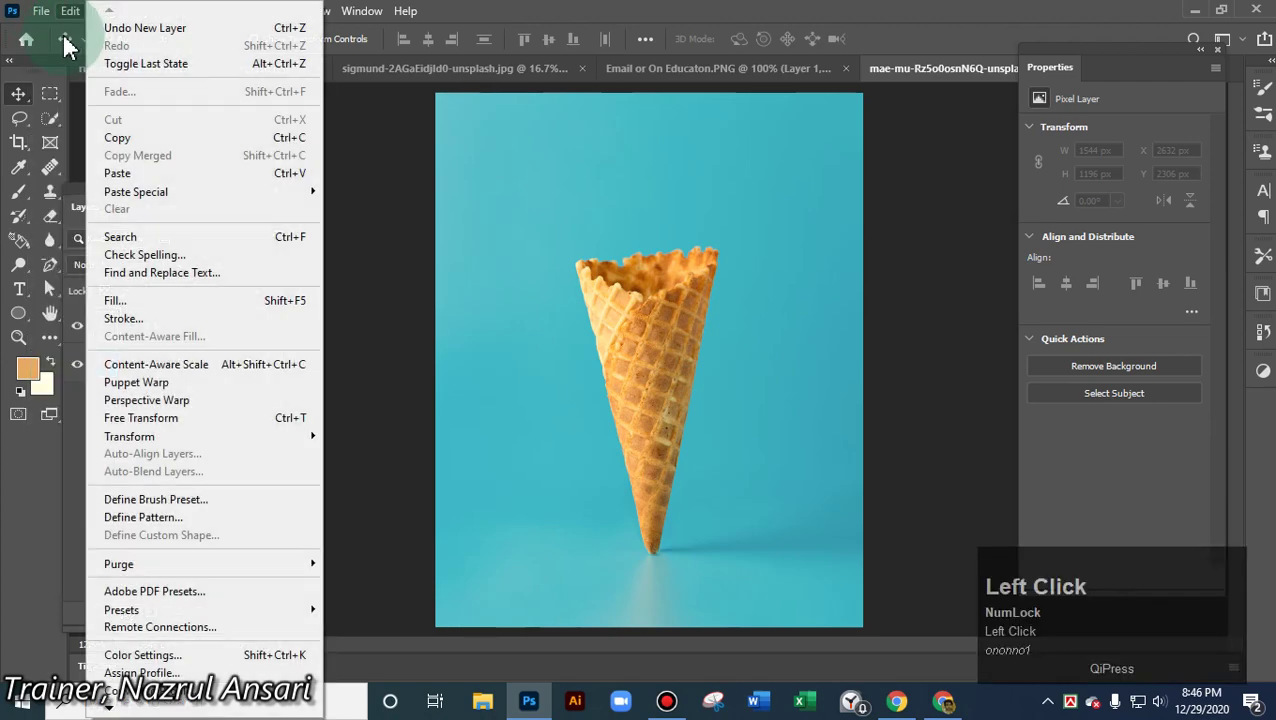
{"action": "left_click", "coordinate": [50, 48]}
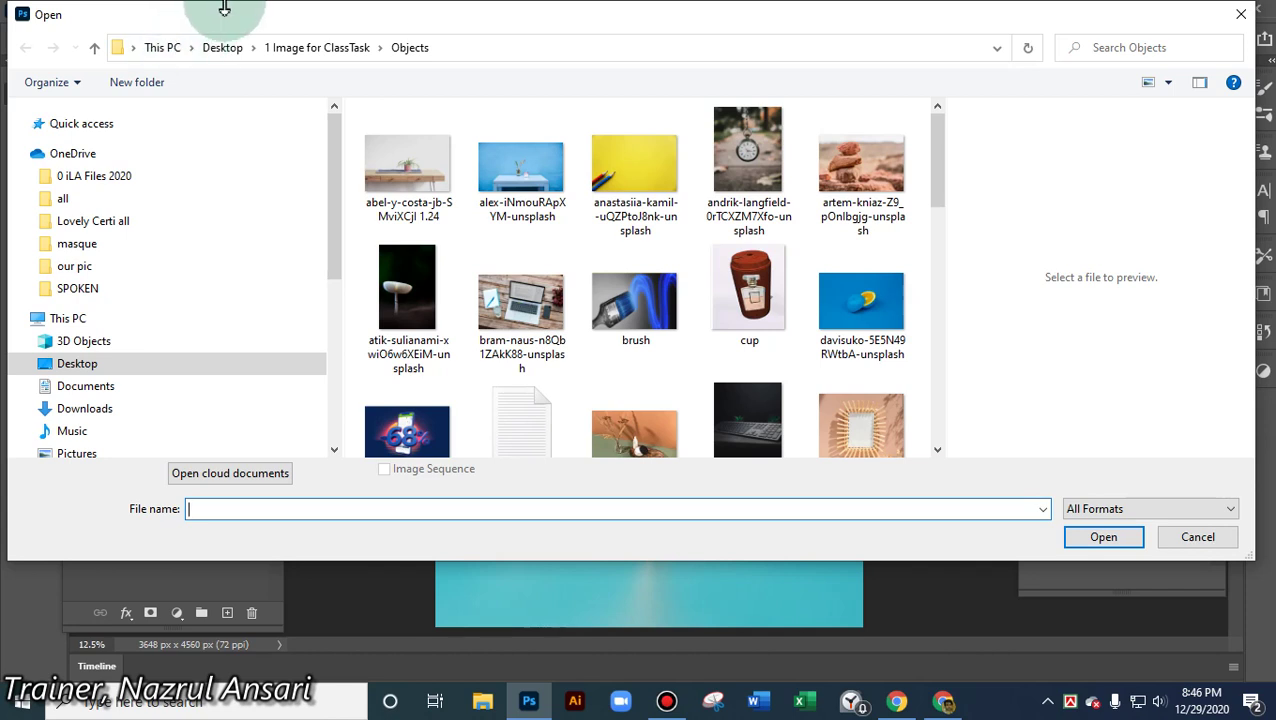
{"action": "left_click", "coordinate": [315, 47]}
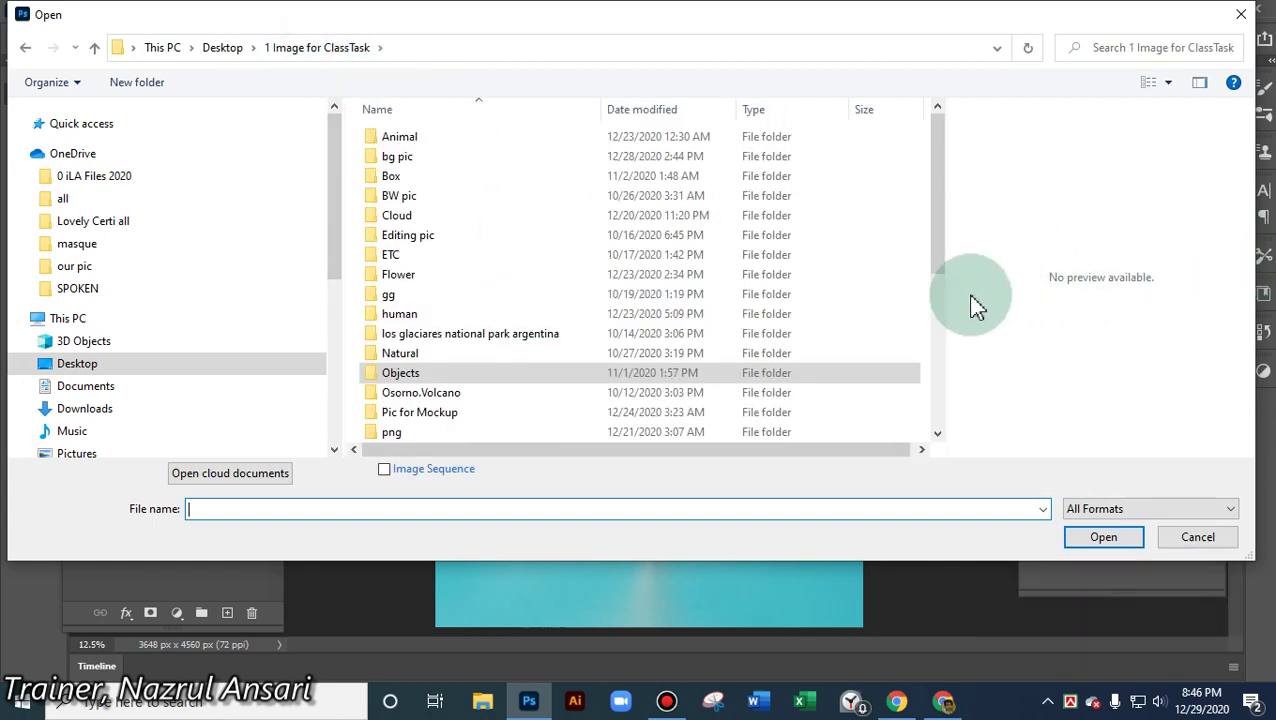
{"action": "left_click", "coordinate": [396, 217]}
{"action": "double_click", "coordinate": [396, 217]}
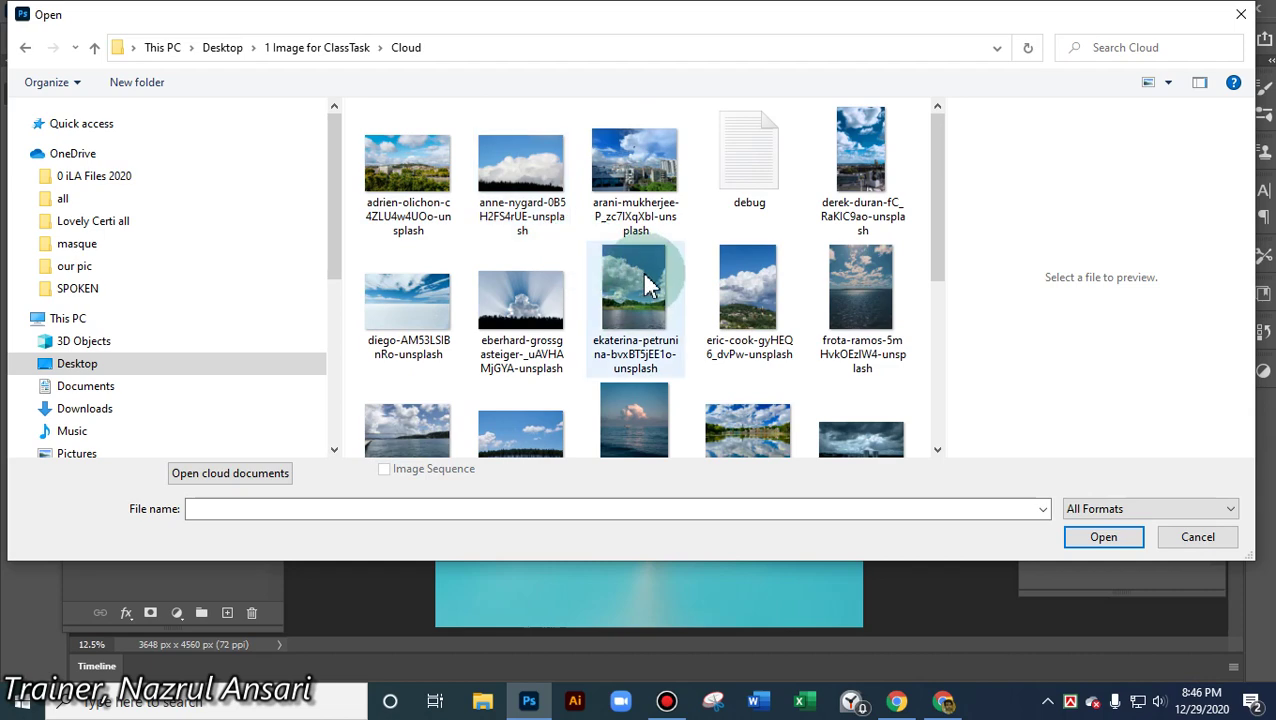
{"action": "left_click", "coordinate": [857, 148]}
{"action": "left_click", "coordinate": [1104, 537]}
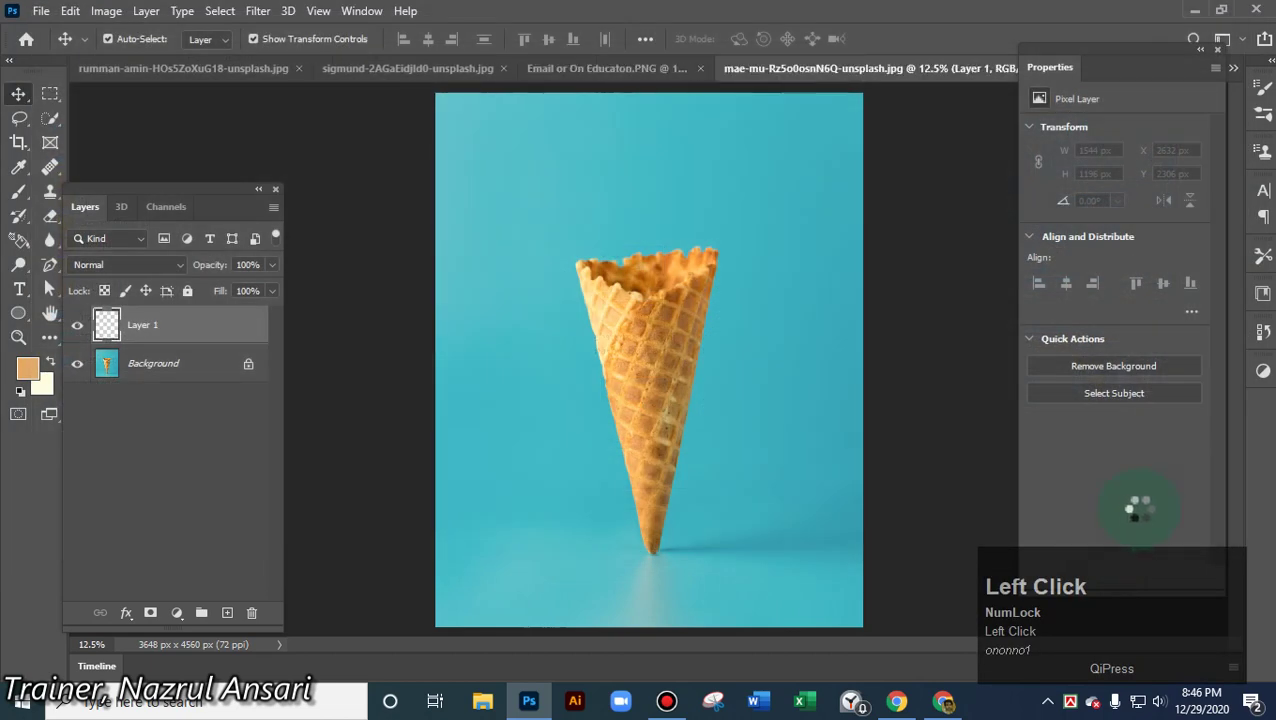
- Select a tall rectangle of the cloudy sky above the buildings with the Rectangular Marquee and copy it
{"action": "left_click", "coordinate": [53, 96]}
{"action": "left_click_drag", "start_coordinate": [552, 152], "coordinate": [725, 433]}
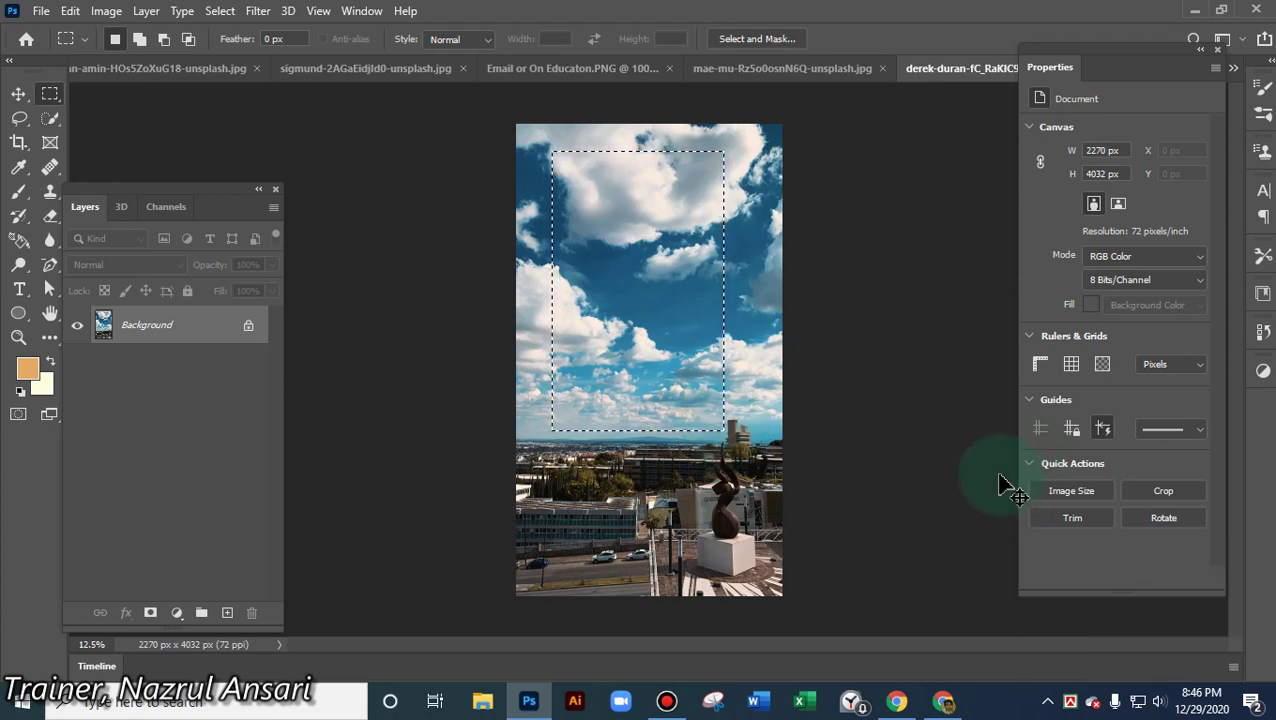
{"action": "key", "text": "ctrl+c"}
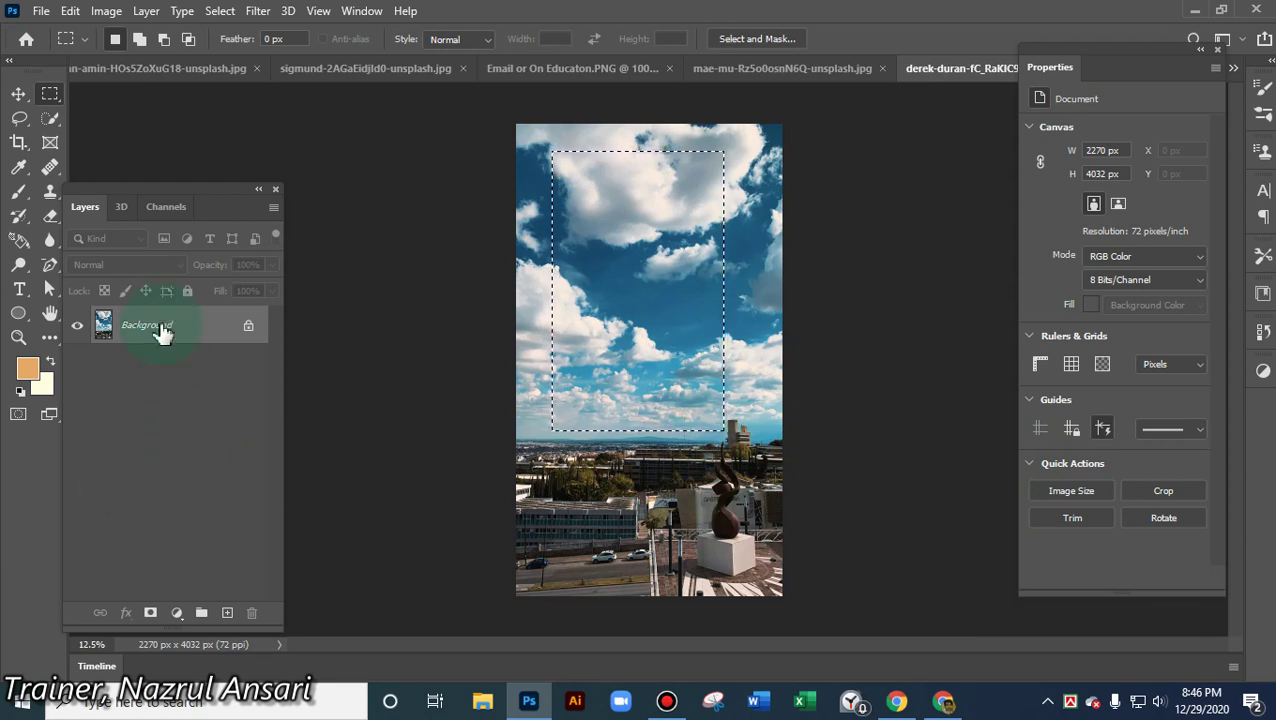
- Close the sigmund photo and the Email or On Educaton.PNG document, discarding the unsaved changes
{"action": "left_click", "coordinate": [568, 70]}
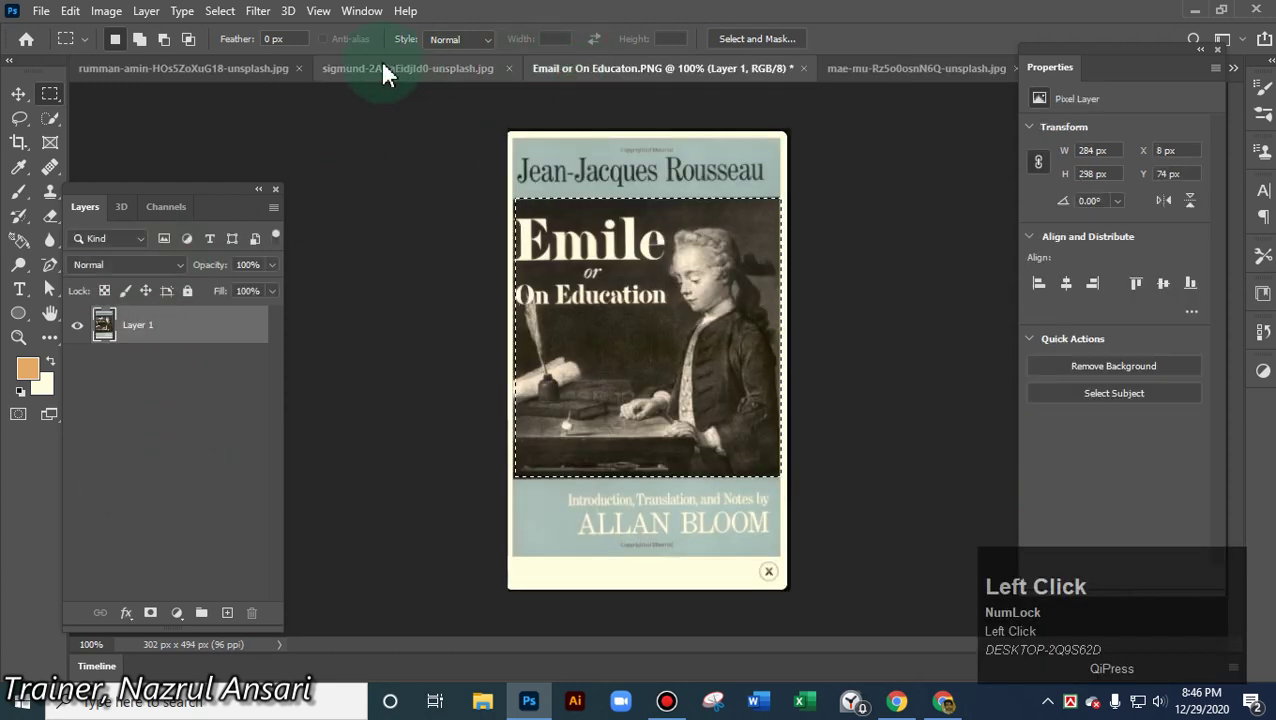
{"action": "left_click", "coordinate": [508, 68]}
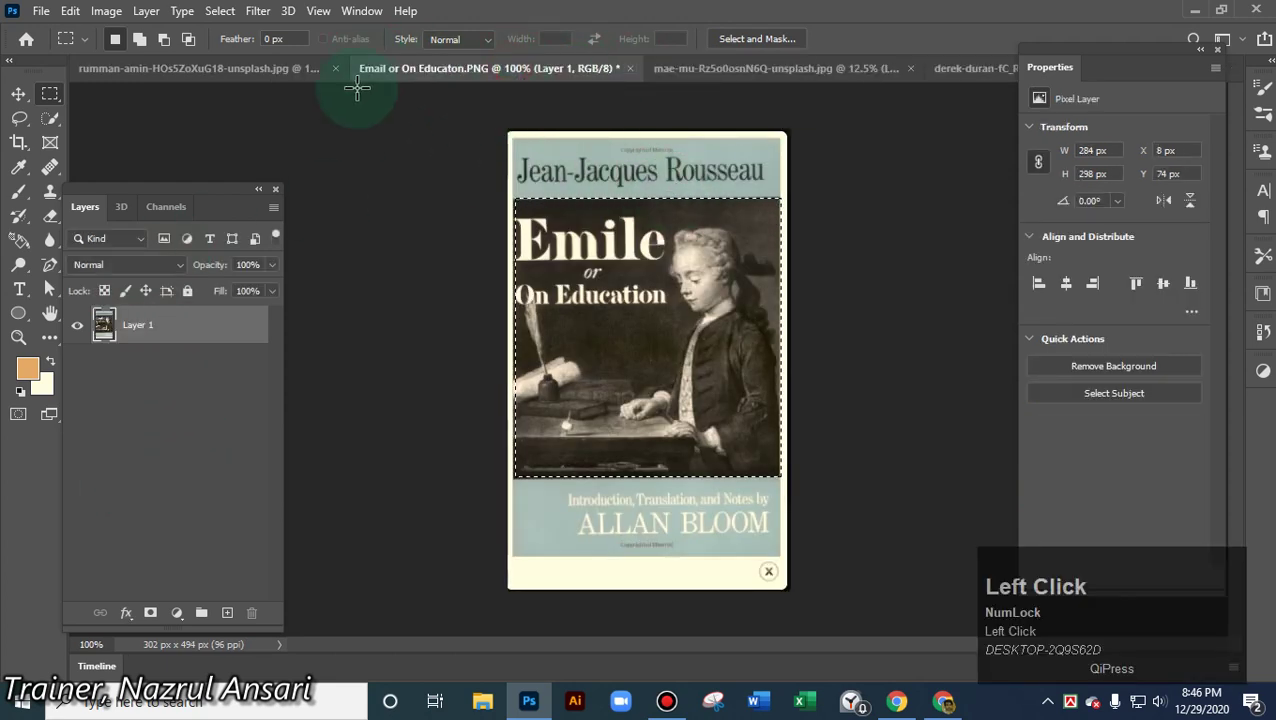
{"action": "left_click", "coordinate": [630, 68]}
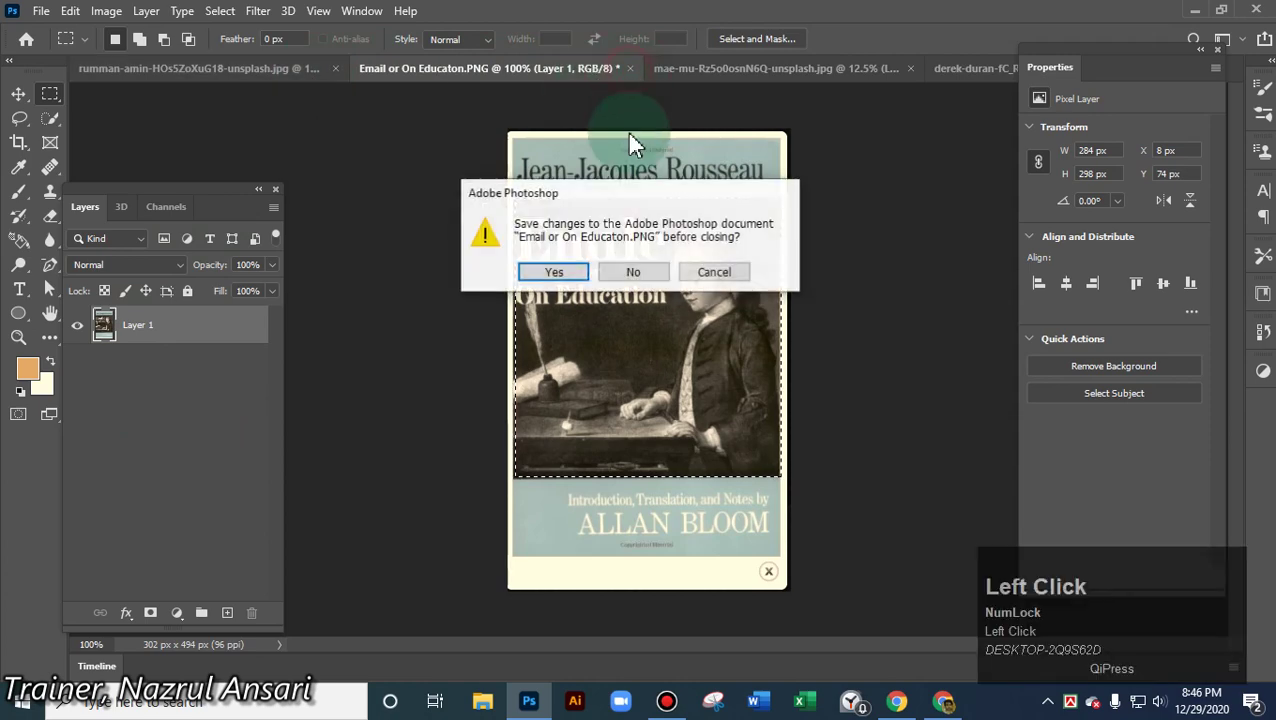
{"action": "left_click", "coordinate": [650, 270]}
- Paste the copied sky into the wooden boxes document and move it to the upper-right corner of the photo
{"action": "left_click", "coordinate": [266, 66]}
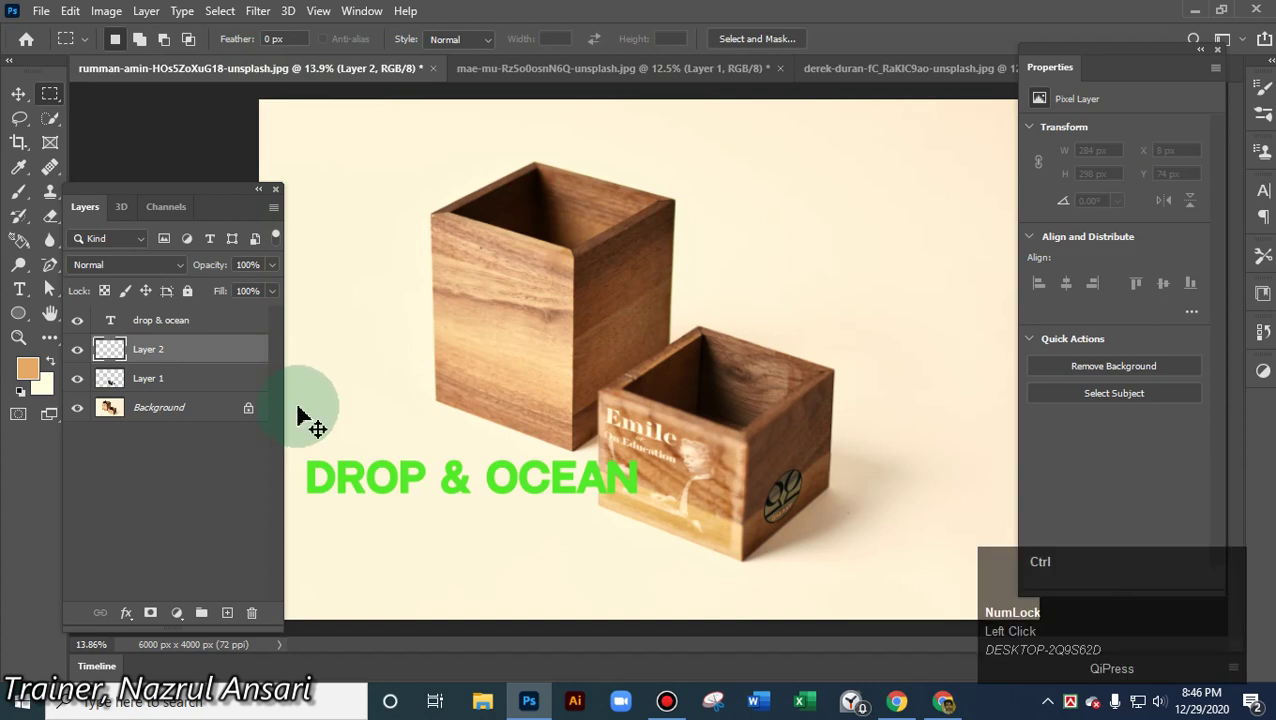
{"action": "key", "text": "ctrl+v"}
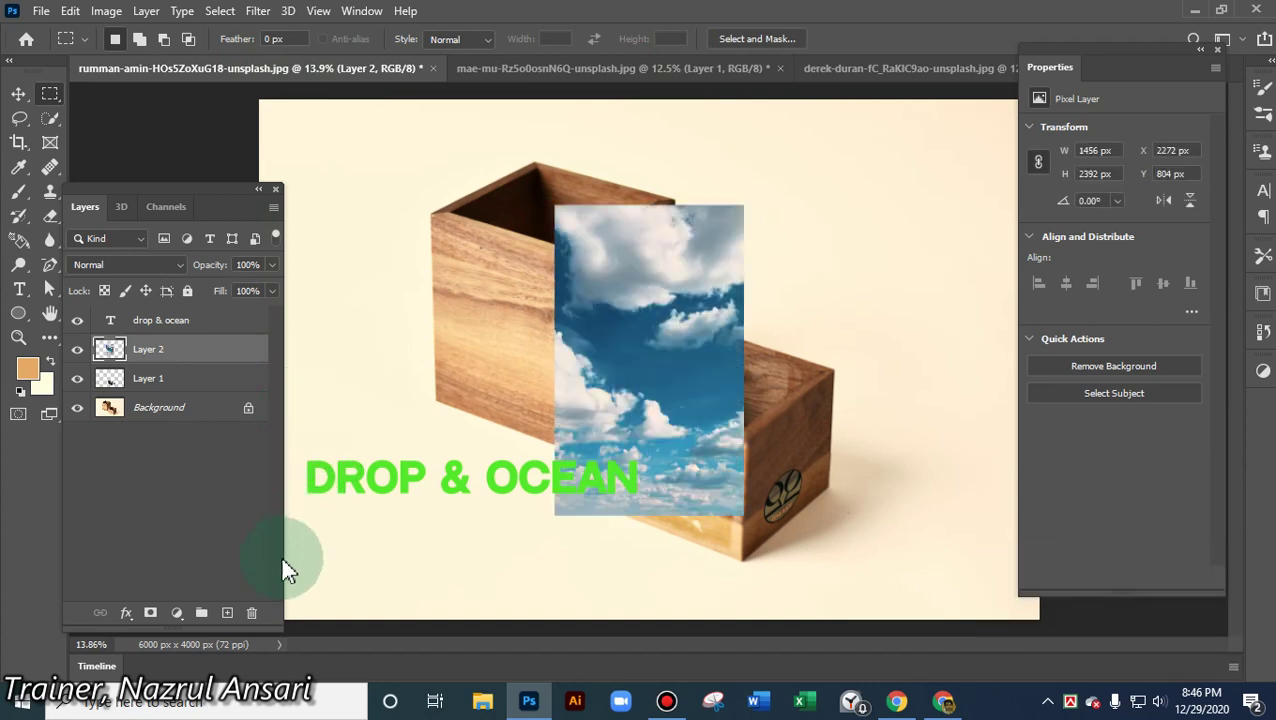
{"action": "left_click", "coordinate": [18, 93]}
{"action": "left_click_drag", "start_coordinate": [630, 316], "coordinate": [930, 210]}
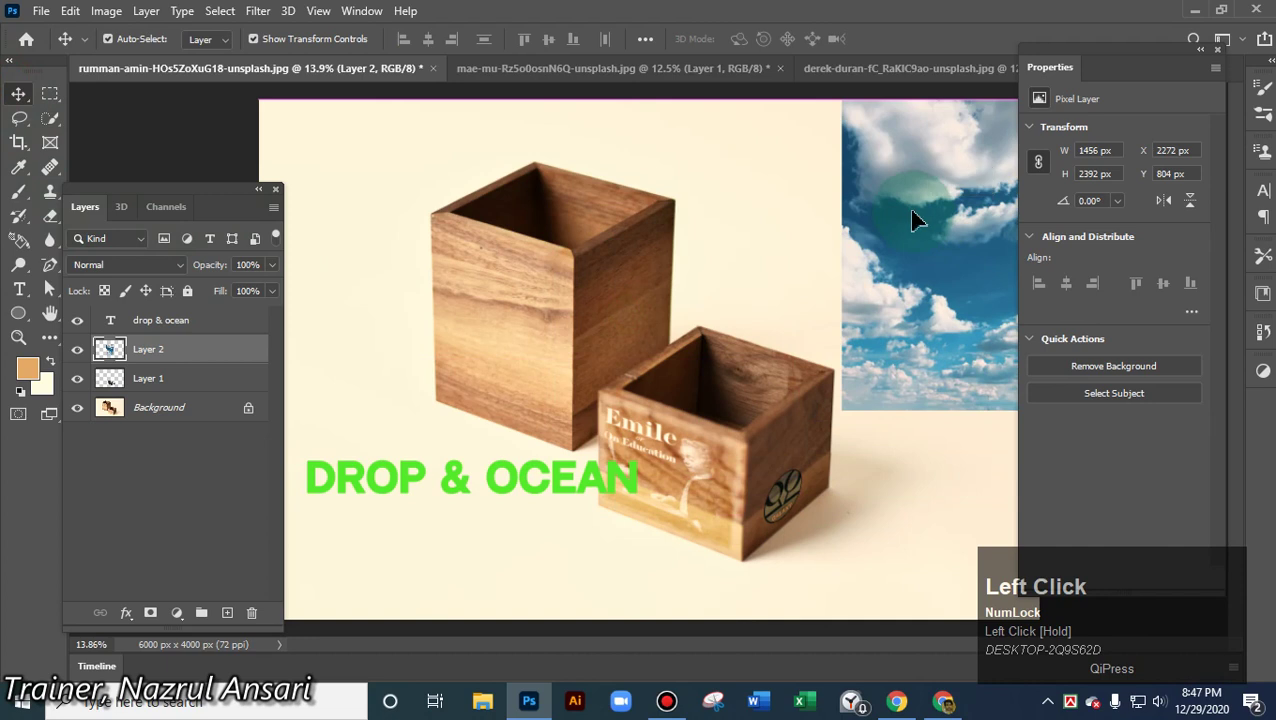
- Add a new empty layer above the drop & ocean text layer in the wooden boxes document
{"action": "left_click", "coordinate": [158, 384]}
{"action": "left_click", "coordinate": [532, 304]}
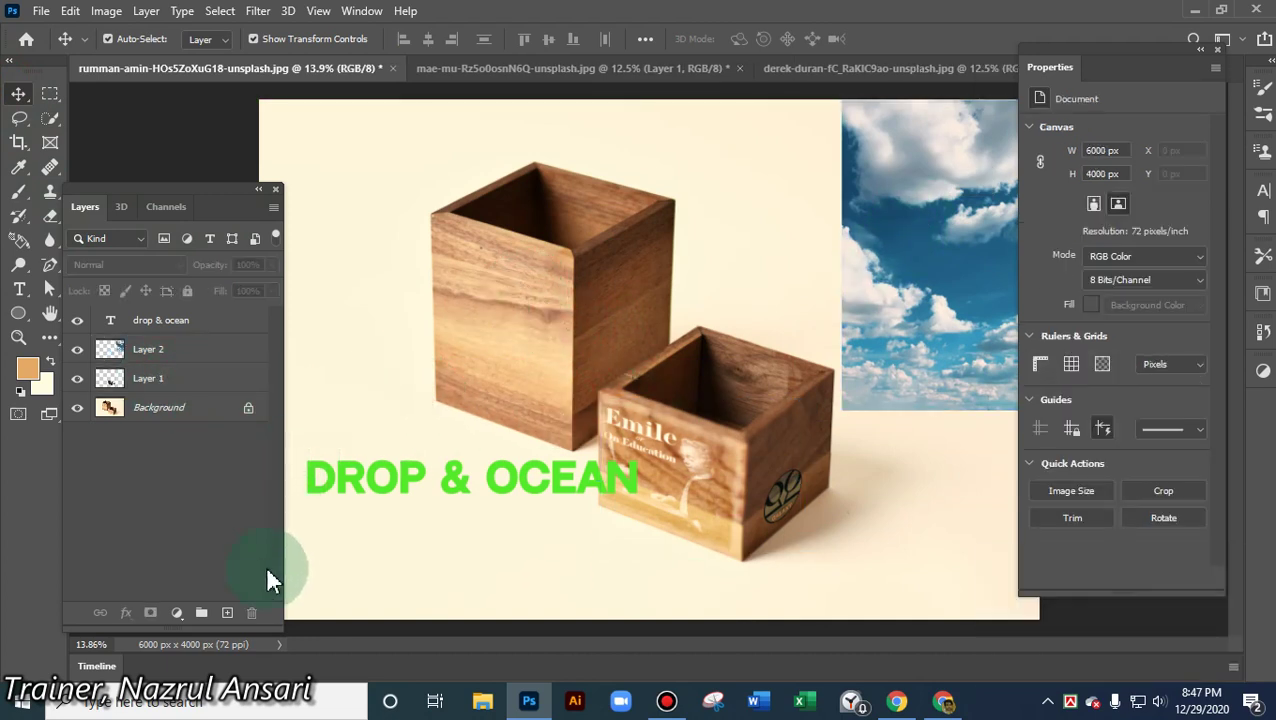
{"action": "left_click", "coordinate": [228, 613]}
{"action": "mouse_move", "coordinate": [168, 326]}
{"action": "left_mouse_down"}
{"action": "mouse_move", "coordinate": [176, 392]}
{"action": "mouse_move", "coordinate": [183, 322]}
{"action": "left_mouse_up"}
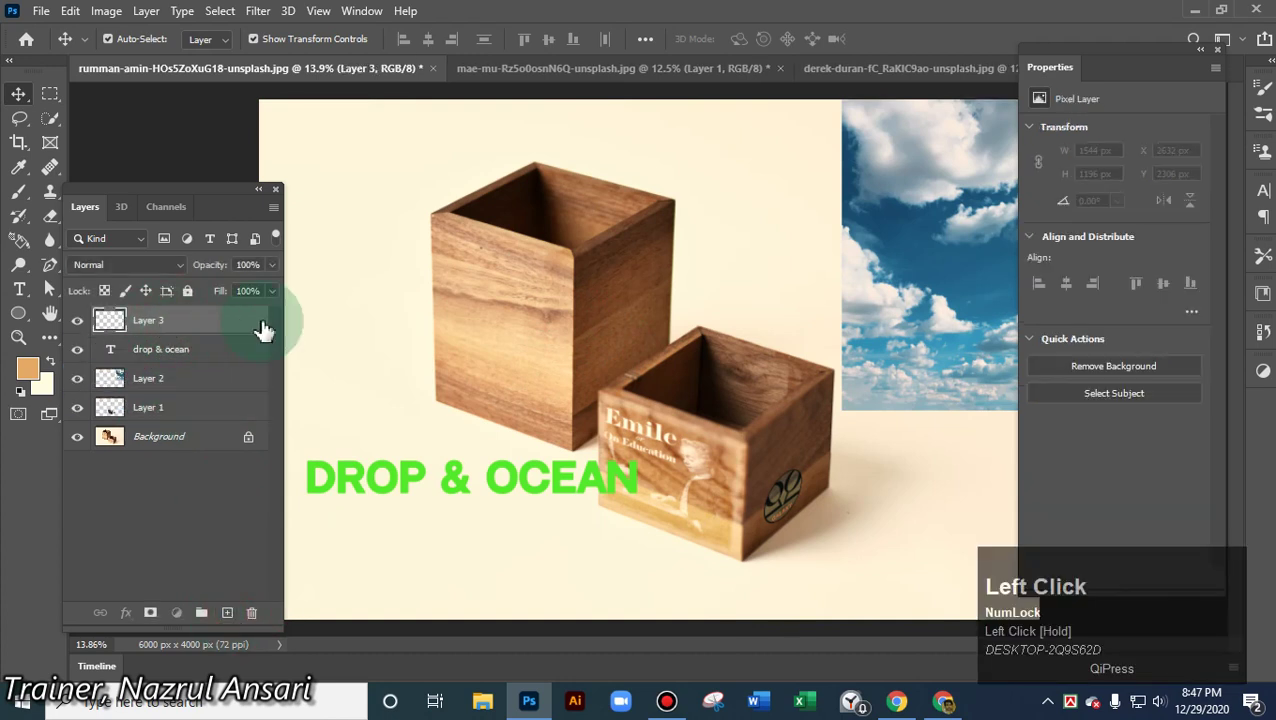
{"action": "left_click_drag", "start_coordinate": [263, 331], "coordinate": [270, 34]}
{"action": "left_click", "coordinate": [258, 12]}
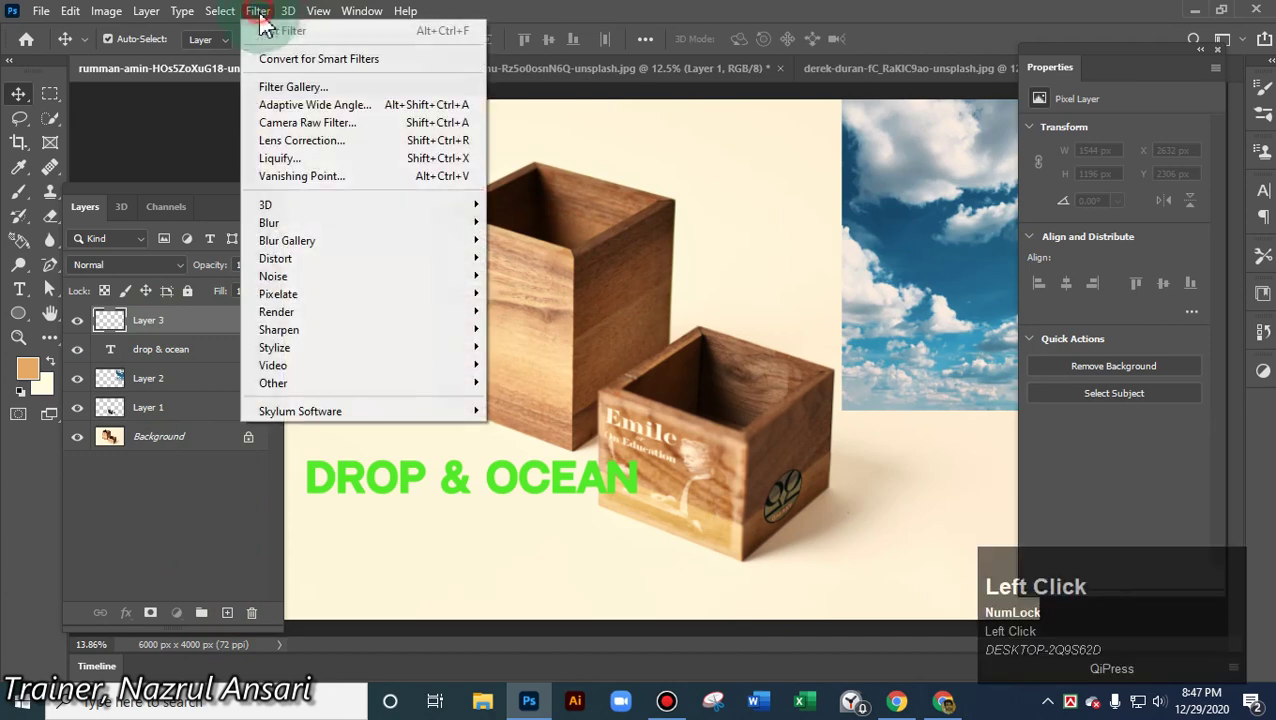
{"action": "left_click", "coordinate": [278, 176]}
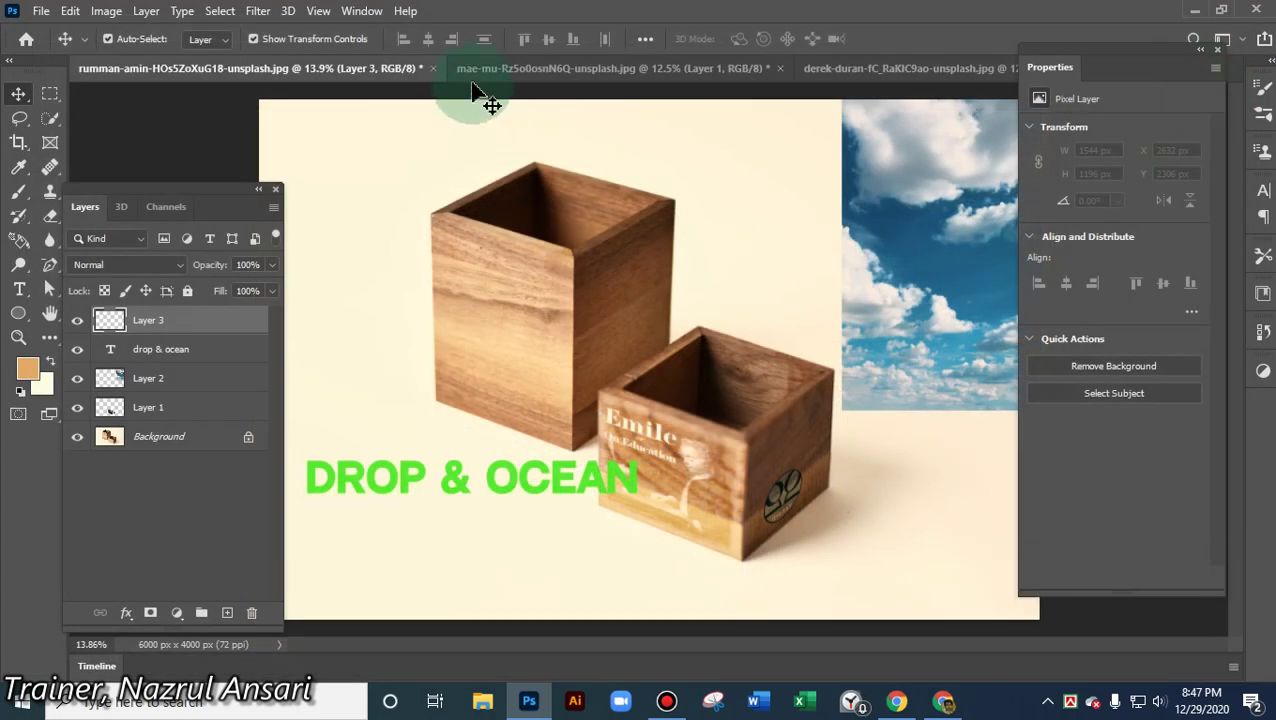
- Switch to the waffle cone document and open the Vanishing Point filter on its empty layer
{"action": "left_click", "coordinate": [530, 68]}
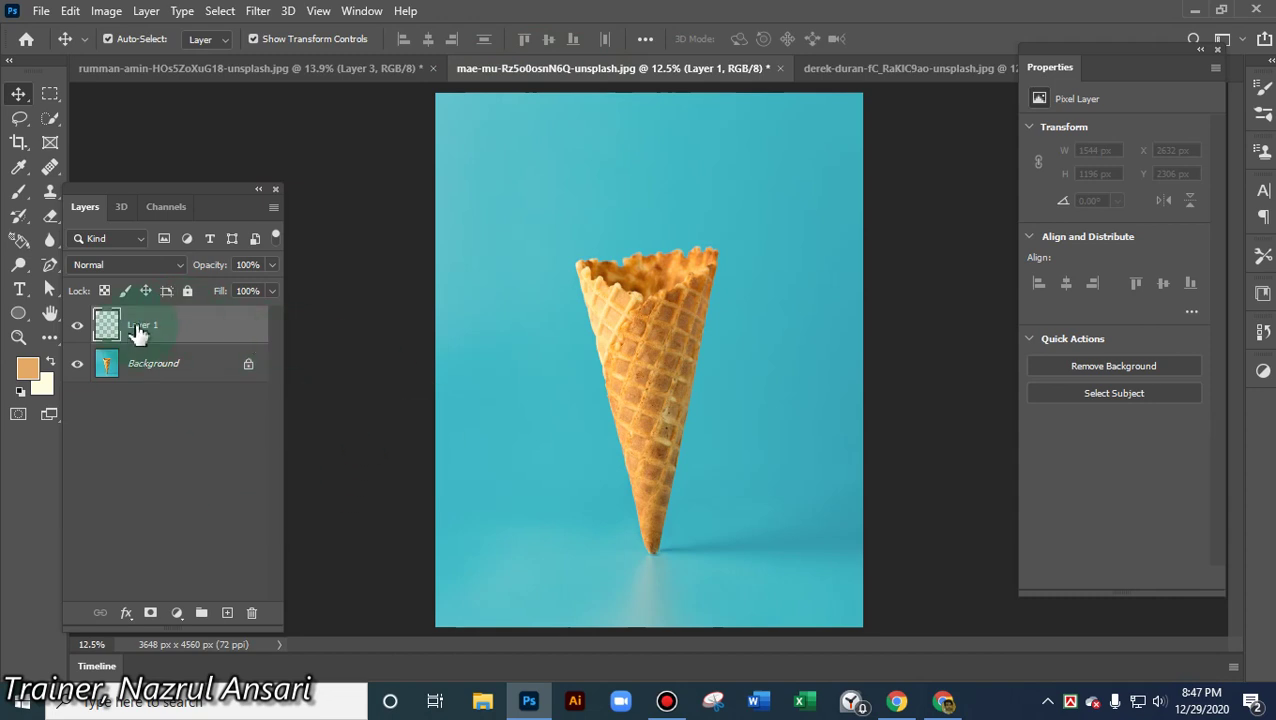
{"action": "left_click", "coordinate": [260, 12]}
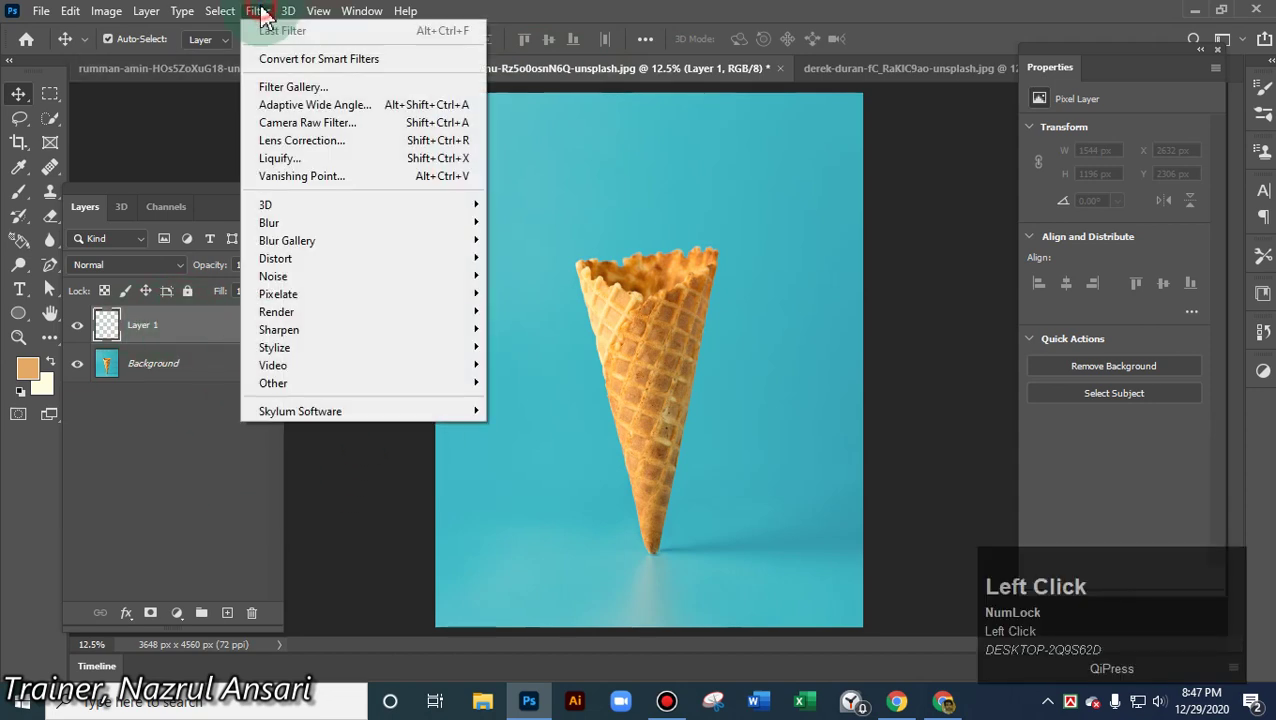
{"action": "left_click", "coordinate": [300, 178]}
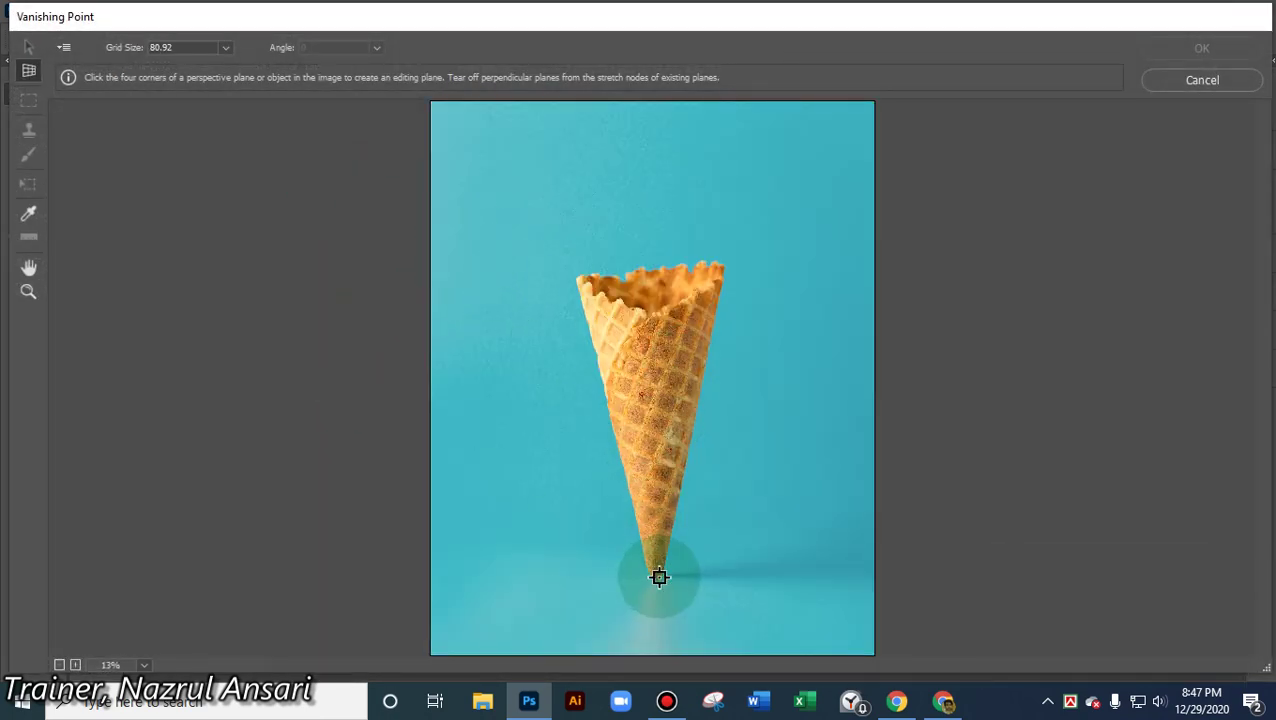
{"action": "scroll", "coordinate": [712, 517], "scroll_direction": "up", "scroll_amount": 1, "text": "ctrl"}
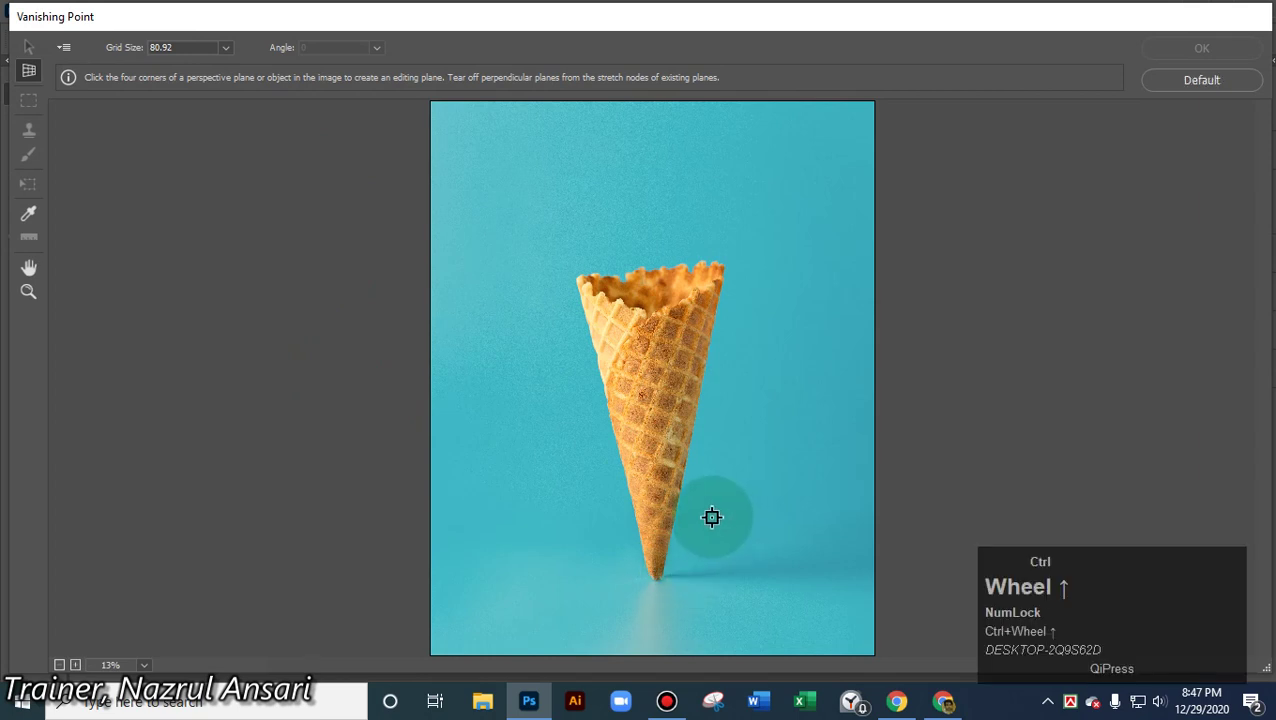
{"action": "left_click", "coordinate": [28, 291]}
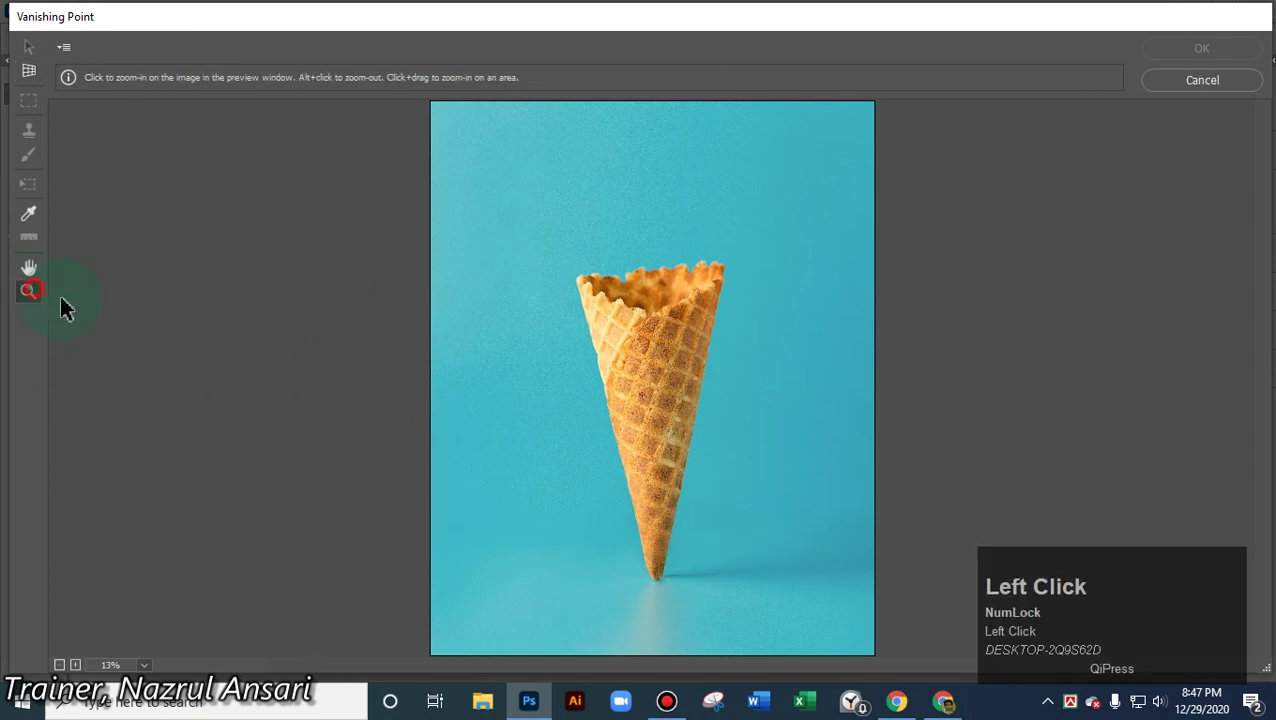
{"action": "left_click", "coordinate": [677, 453]}
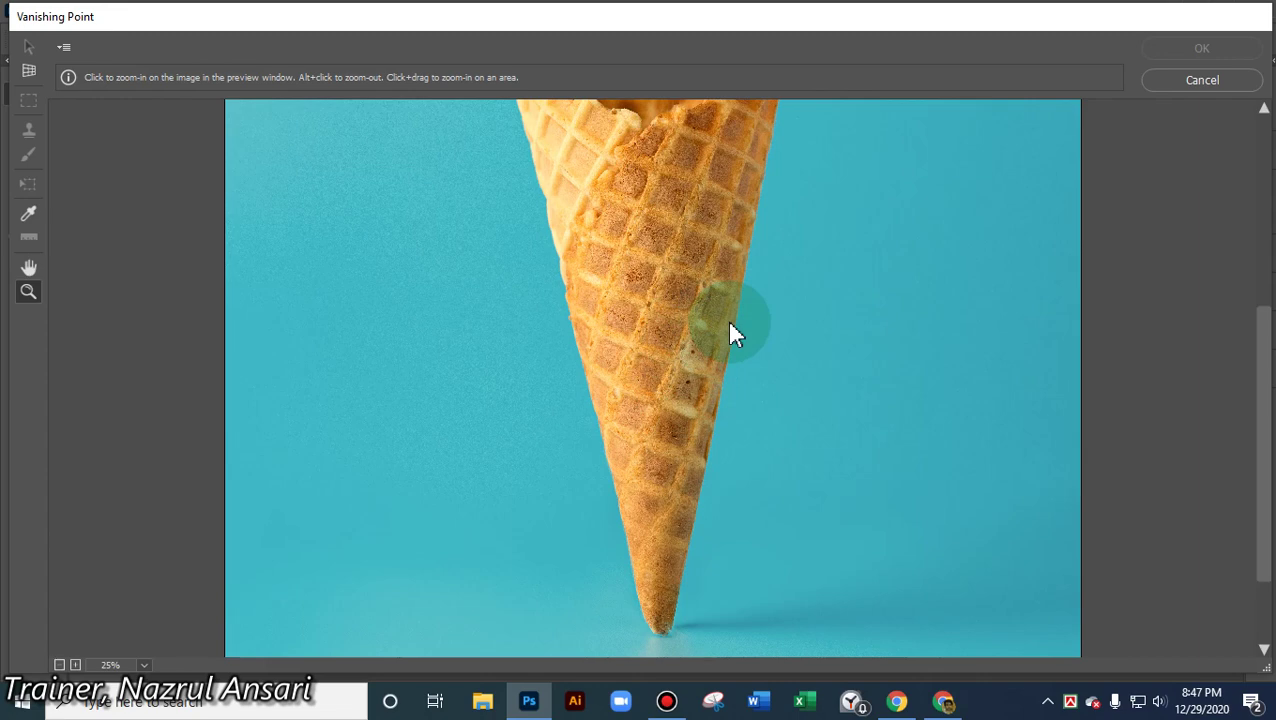
{"action": "left_click", "coordinate": [652, 621]}
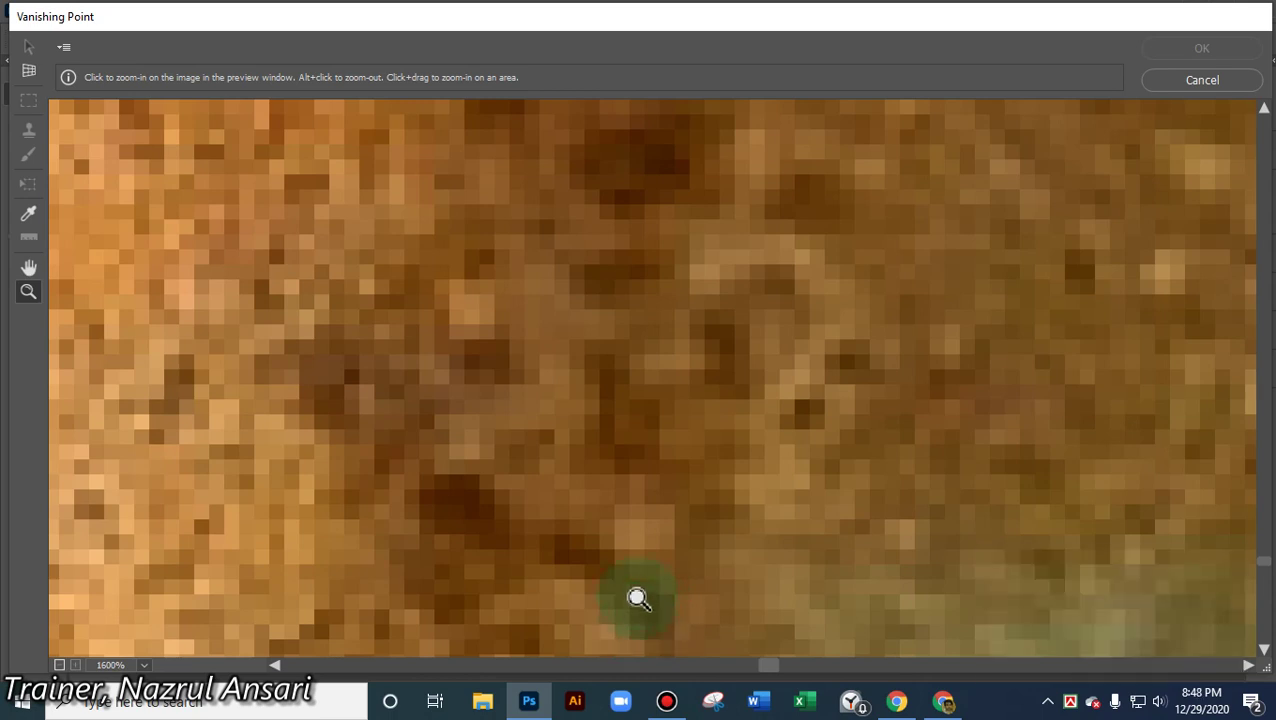
{"action": "left_click", "coordinate": [636, 584]}
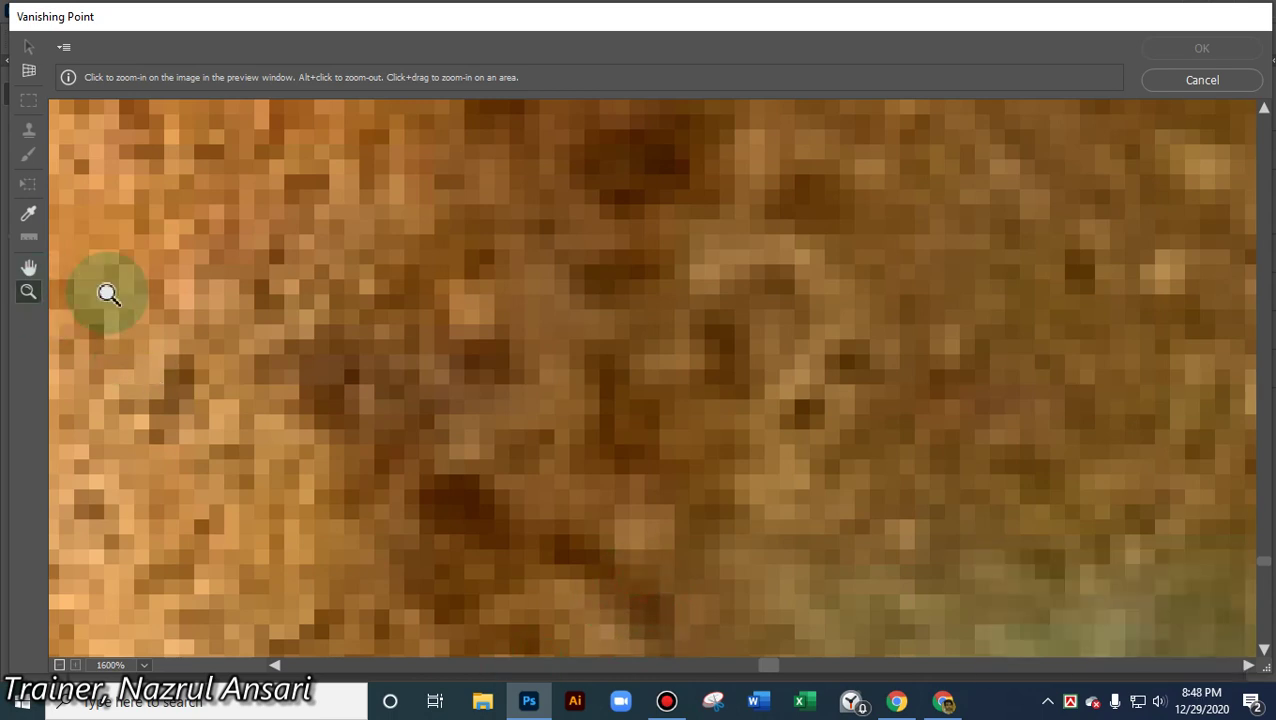
{"action": "key", "text": "ctrl"}
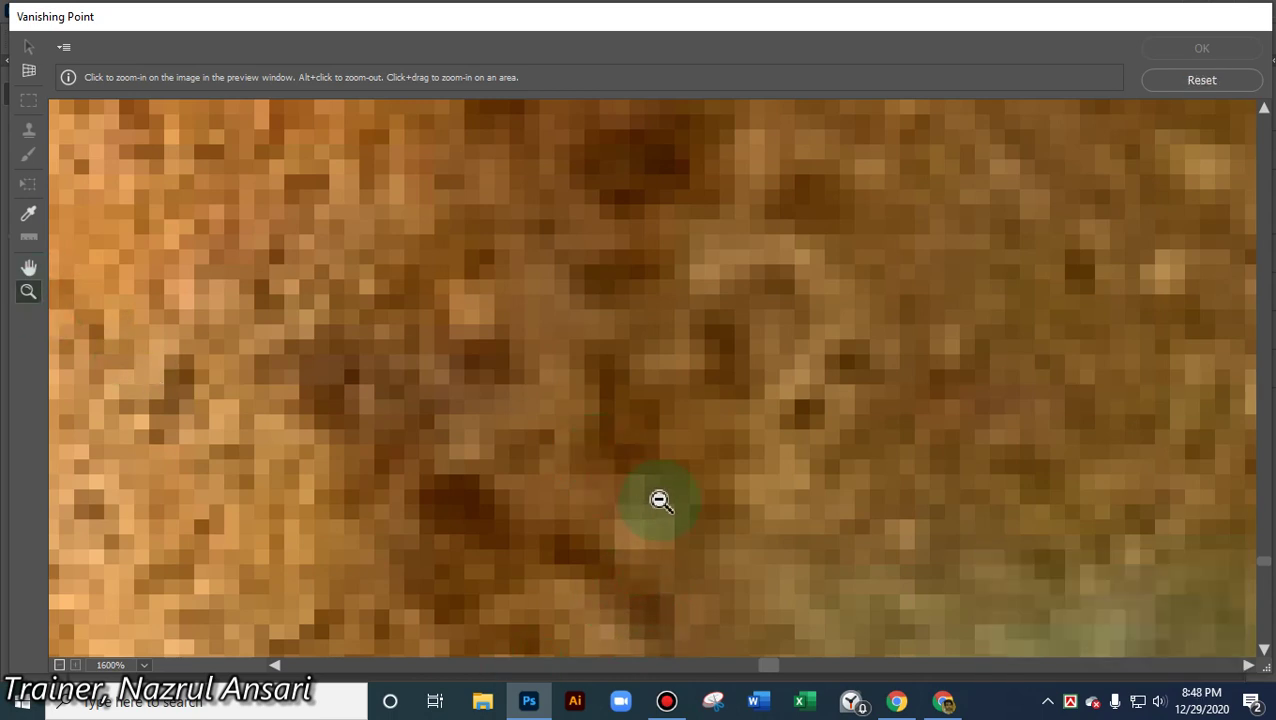
{"action": "left_click", "coordinate": [656, 499], "text": "alt"}
{"action": "left_click", "coordinate": [660, 500], "text": "alt"}
{"action": "left_click", "coordinate": [661, 501], "text": "alt"}
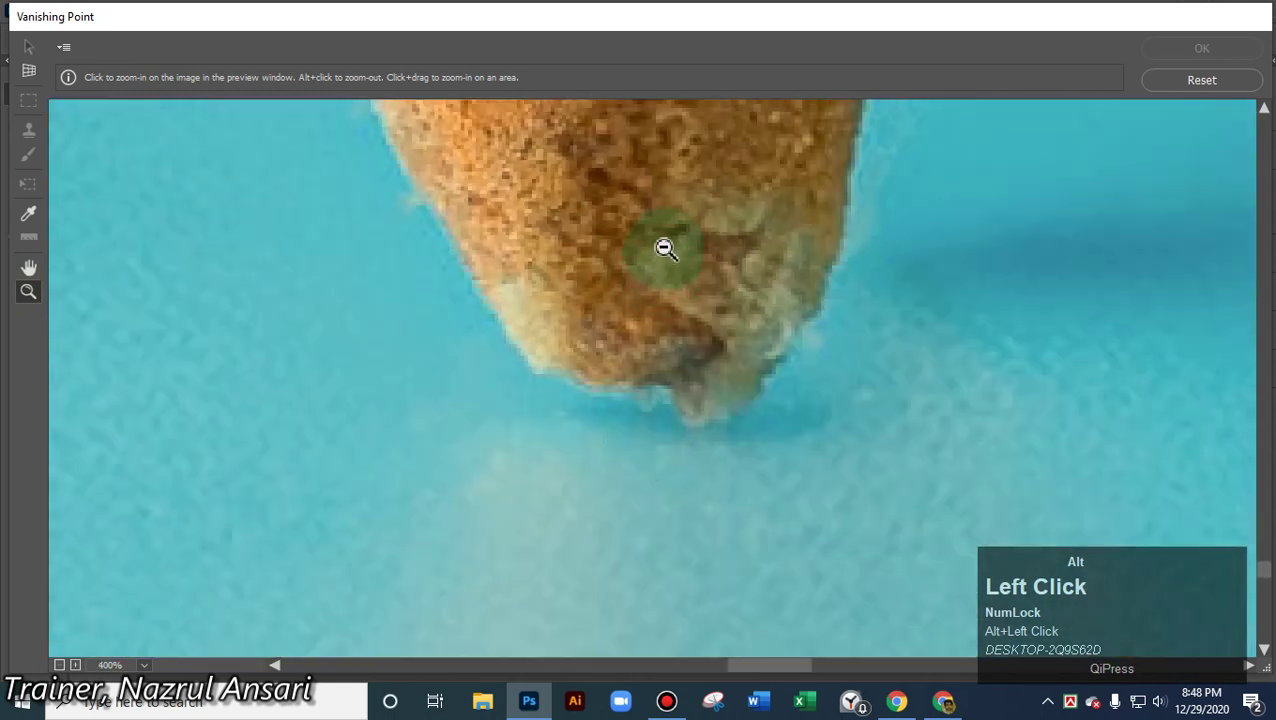
{"action": "left_click", "coordinate": [666, 245], "text": "alt"}
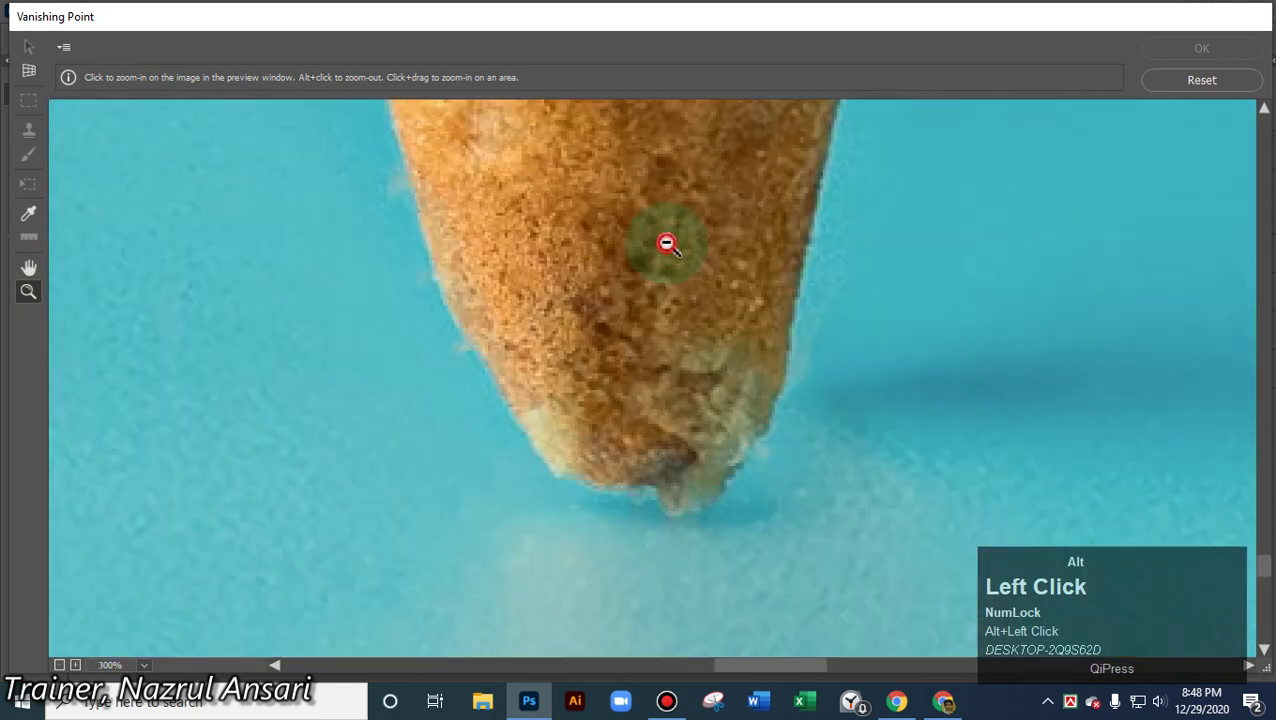
{"action": "left_click", "coordinate": [666, 245], "text": "alt"}
{"action": "left_click", "coordinate": [668, 244], "text": "alt"}
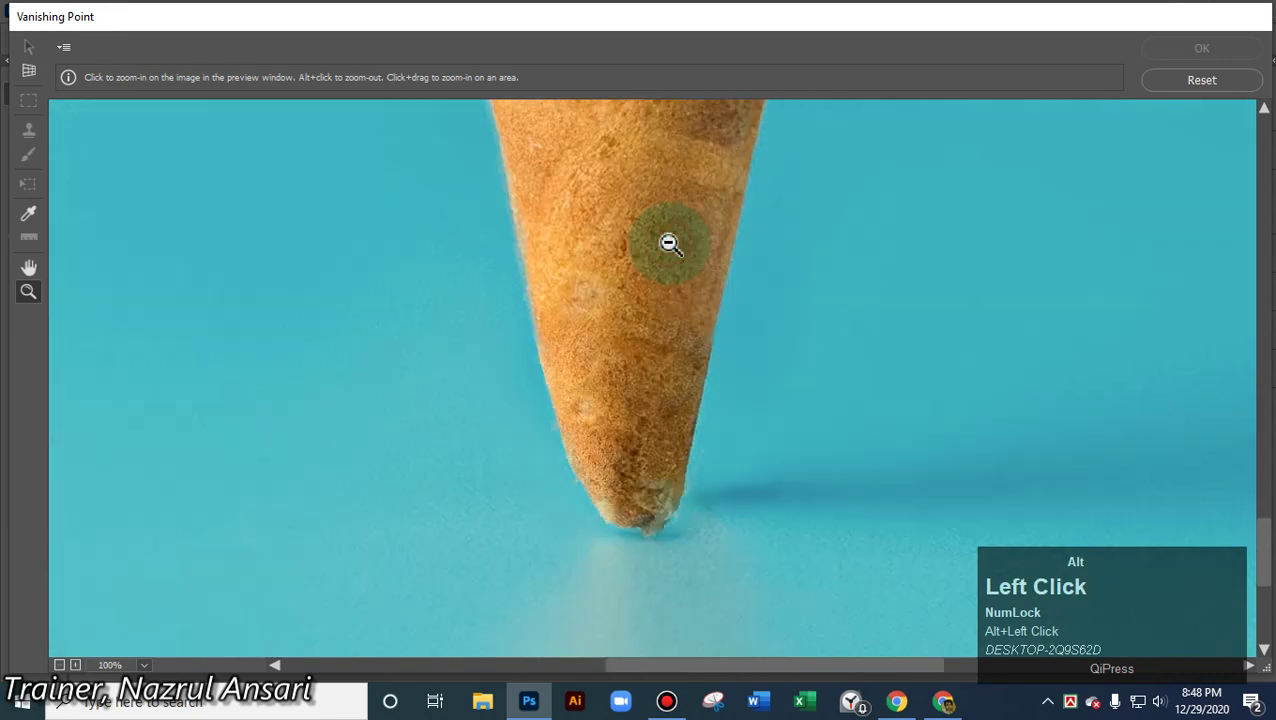
{"action": "left_click", "coordinate": [668, 244], "text": "alt"}
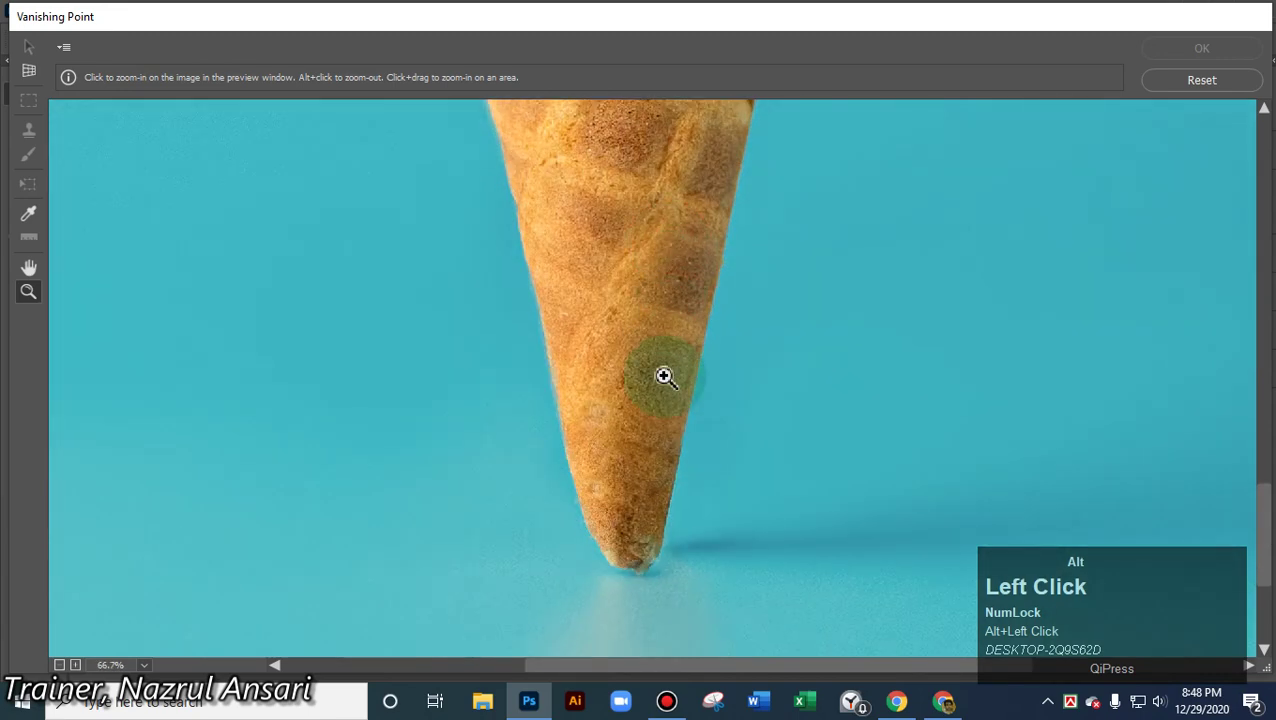
{"action": "left_click", "coordinate": [29, 70]}
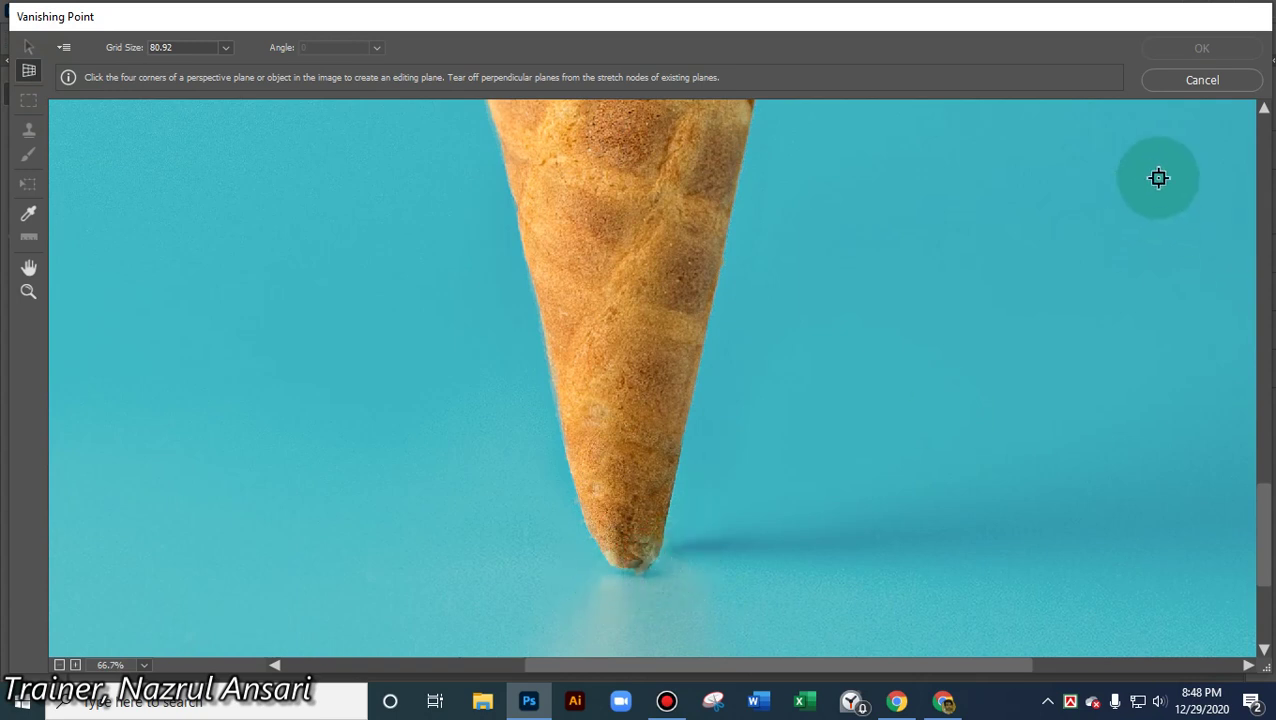
{"action": "left_click", "coordinate": [1201, 82]}
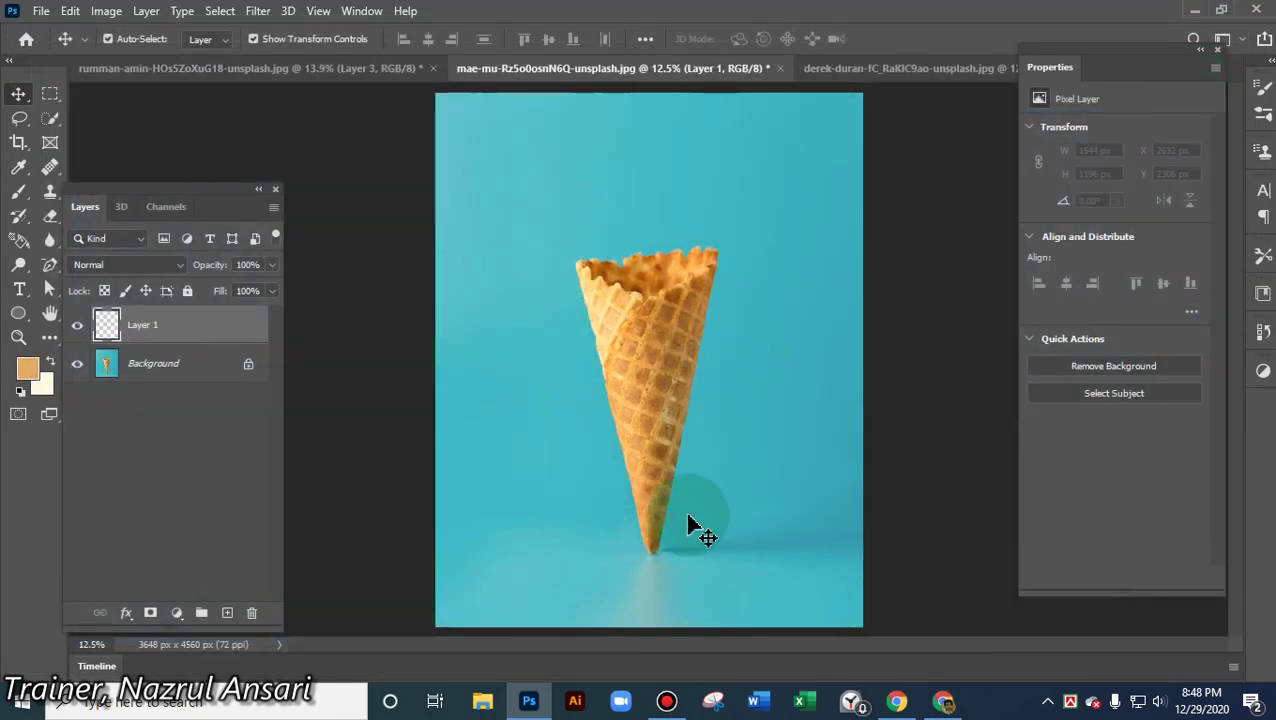
- Switch to the Clone Stamp tool and set its brush size to 19 px for retouching the cone's tip
{"action": "scroll", "coordinate": [680, 555], "scroll_direction": "up", "scroll_amount": 5}
{"action": "scroll", "coordinate": [680, 560], "scroll_direction": "up", "scroll_amount": 2}
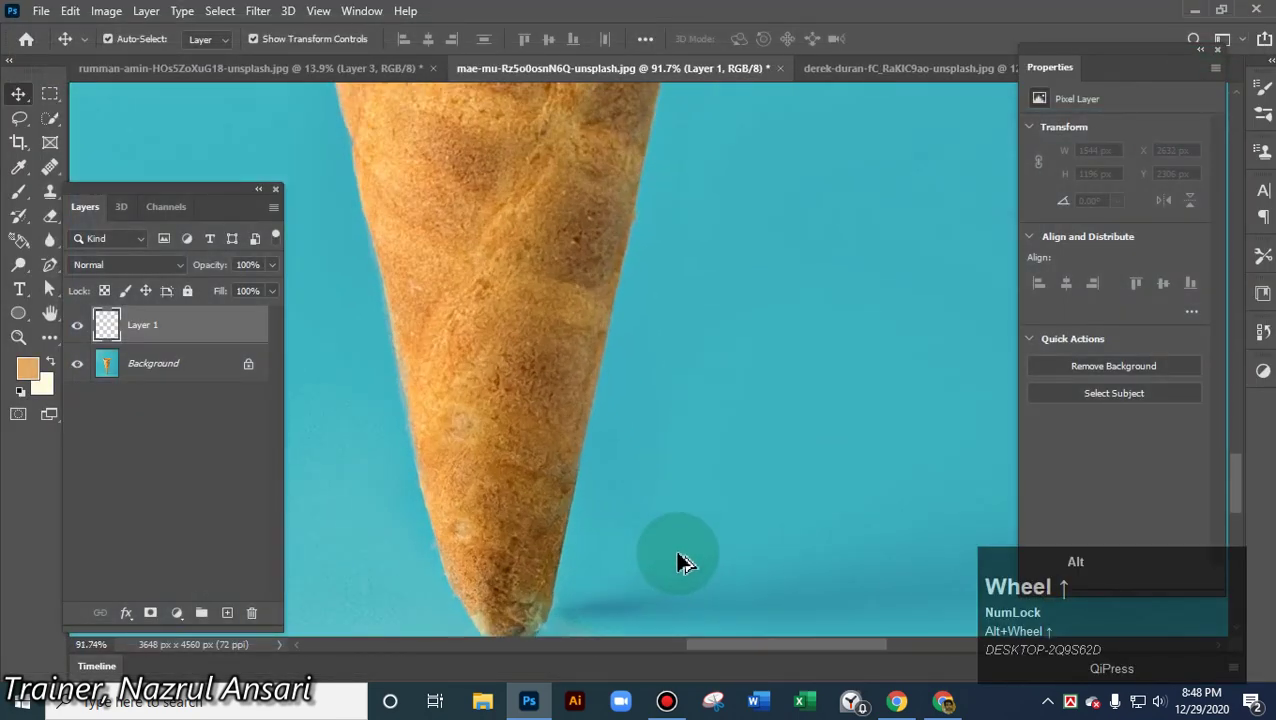
{"action": "key", "text": "space"}
{"action": "left_click_drag", "start_coordinate": [578, 547], "coordinate": [631, 325]}
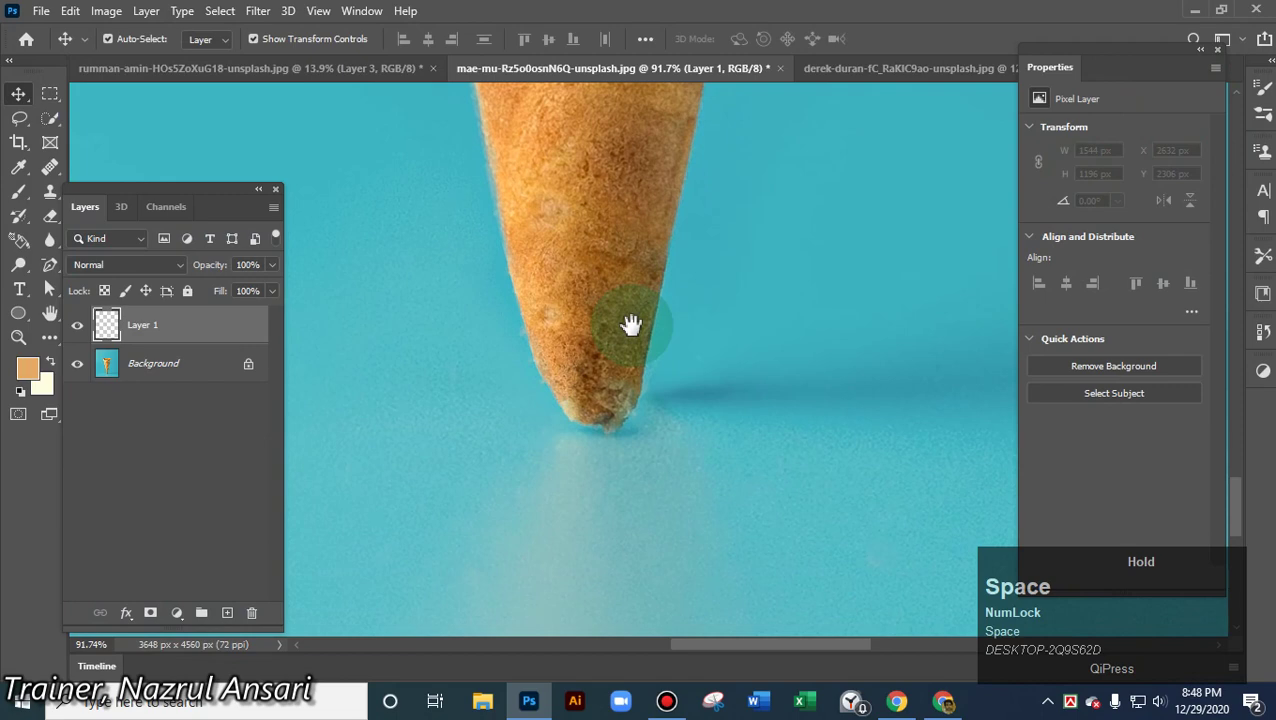
{"action": "scroll", "coordinate": [607, 458], "scroll_direction": "up", "scroll_amount": 4}
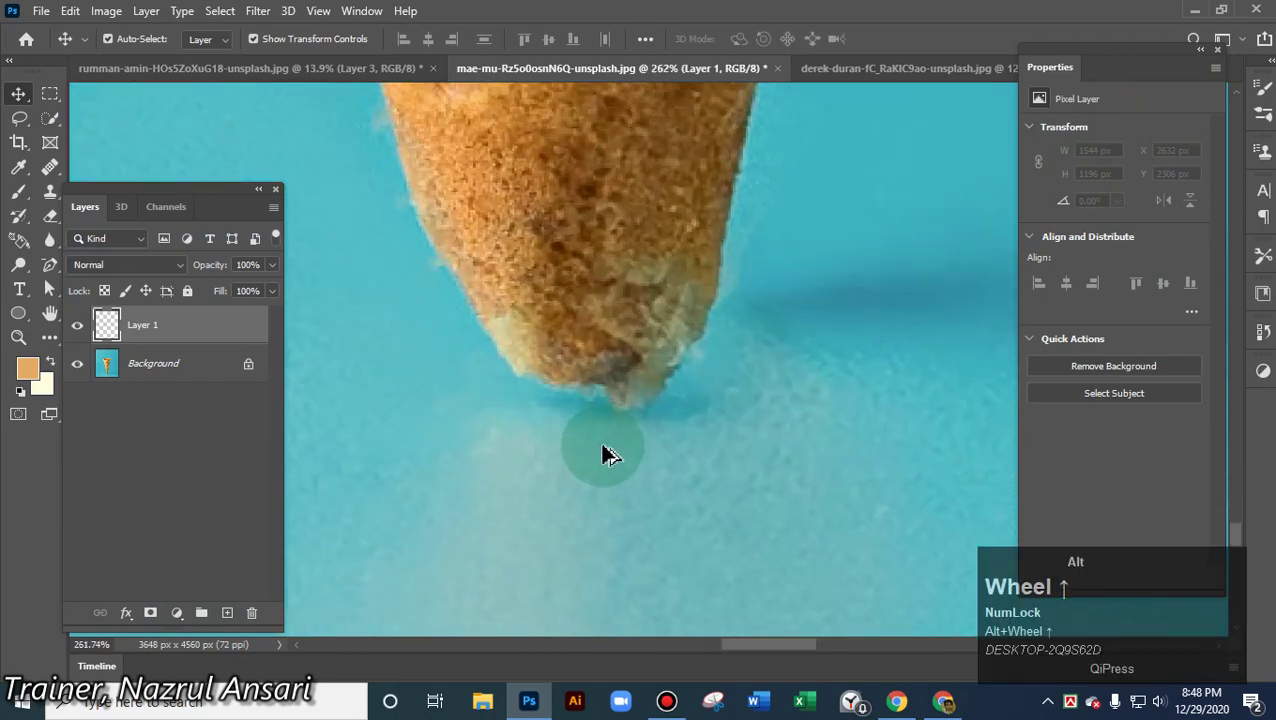
{"action": "scroll", "coordinate": [605, 452], "scroll_direction": "up", "scroll_amount": 1}
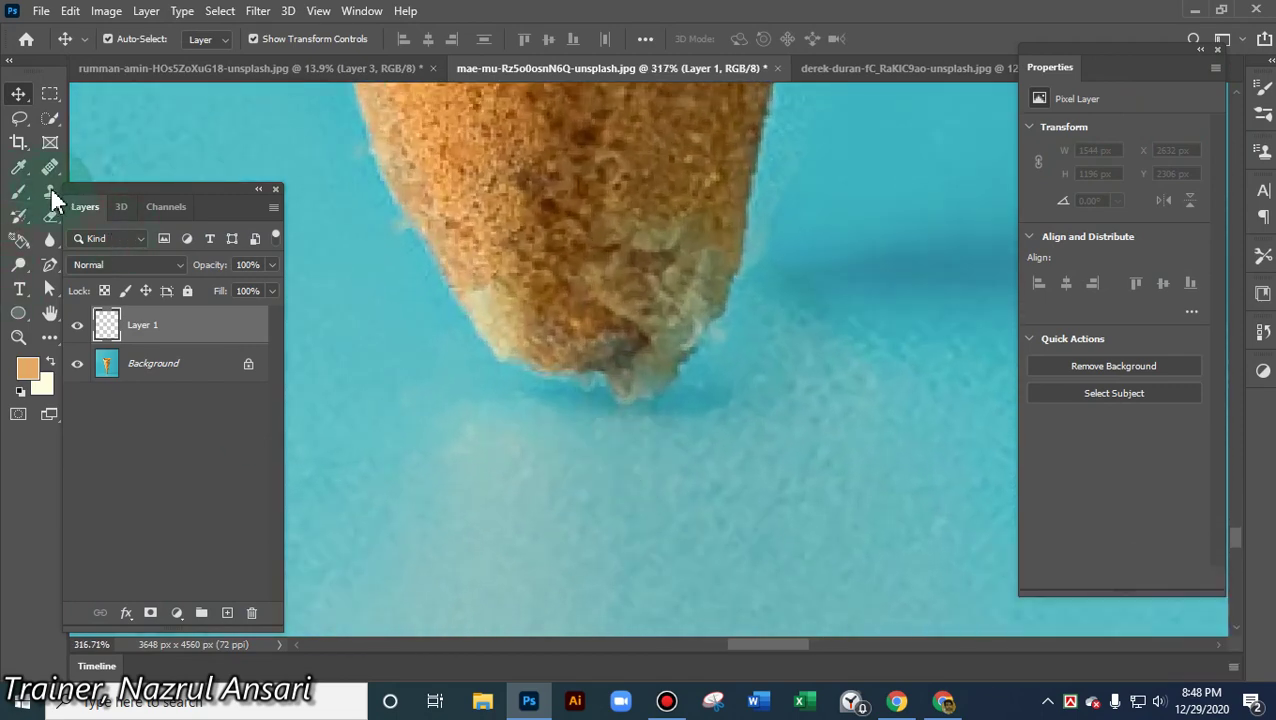
{"action": "left_click", "coordinate": [50, 190]}
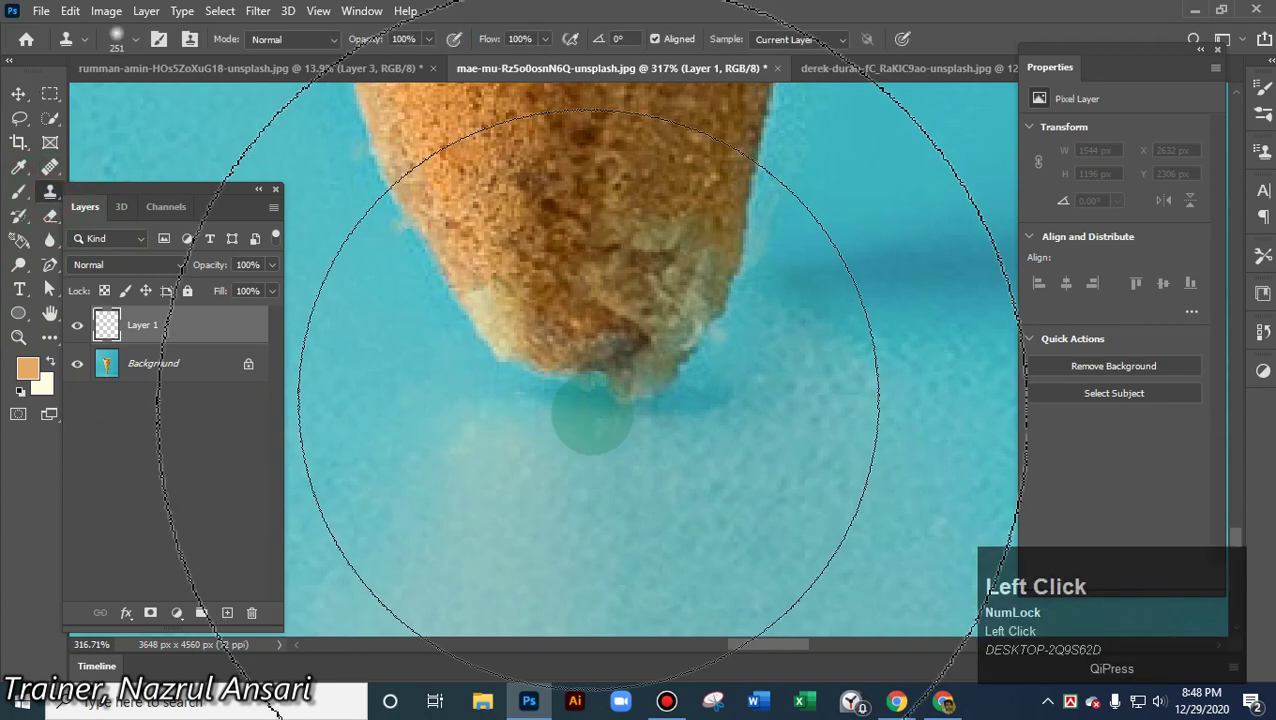
{"action": "left_click_drag", "start_coordinate": [594, 386], "coordinate": [240, 466]}
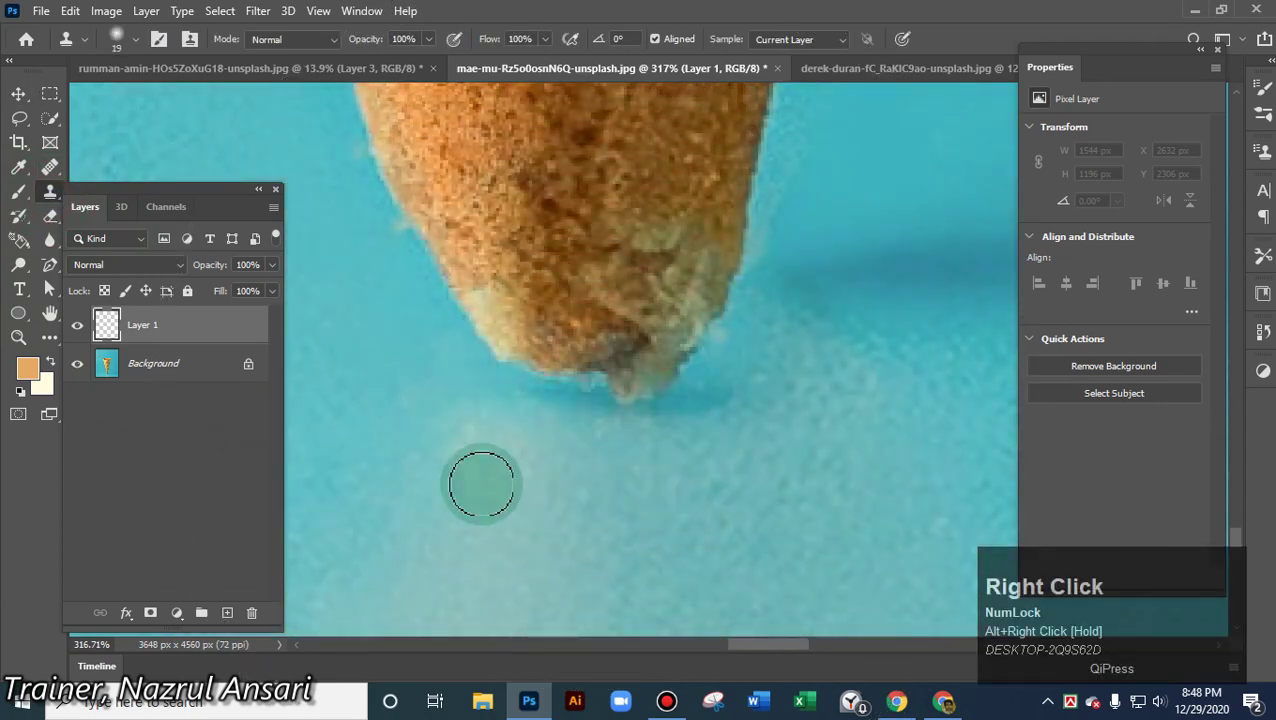
- Clone the blue surface over the crumb protruding below the cone's tip on the Background layer, undoing the last stroke
{"action": "left_click", "coordinate": [575, 427], "text": "alt"}
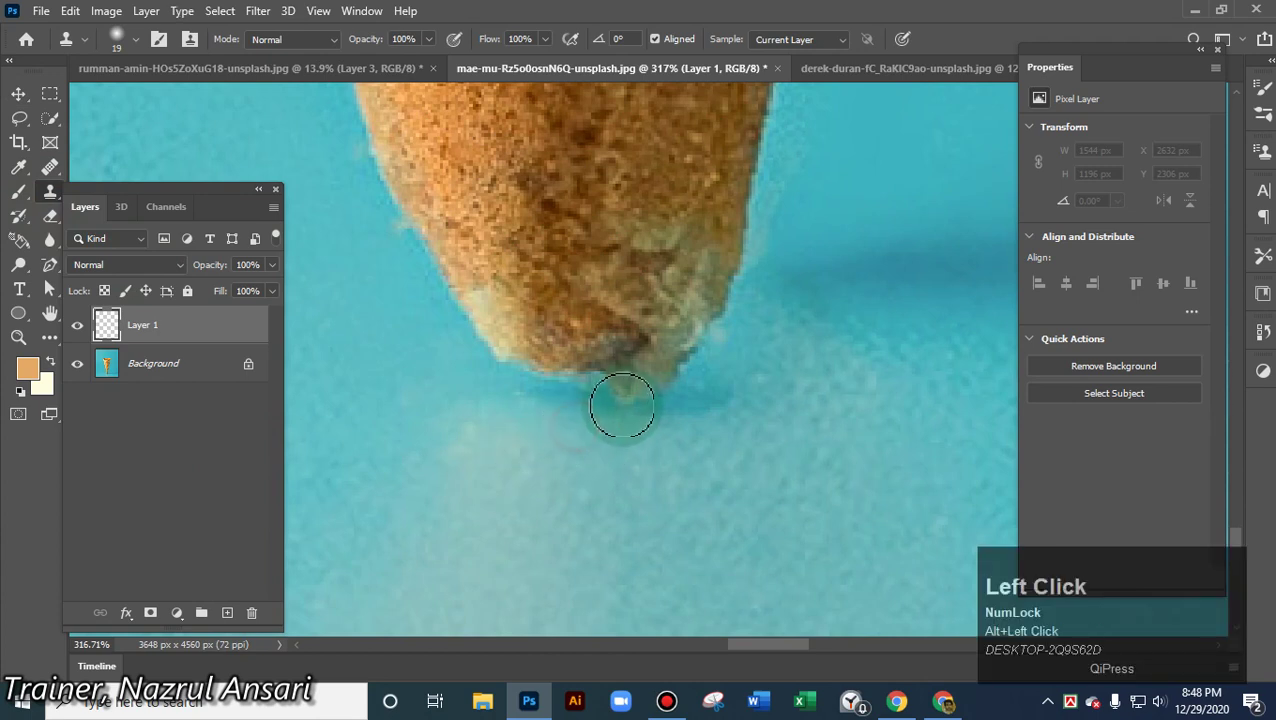
{"action": "left_click_drag", "start_coordinate": [623, 392], "coordinate": [652, 399]}
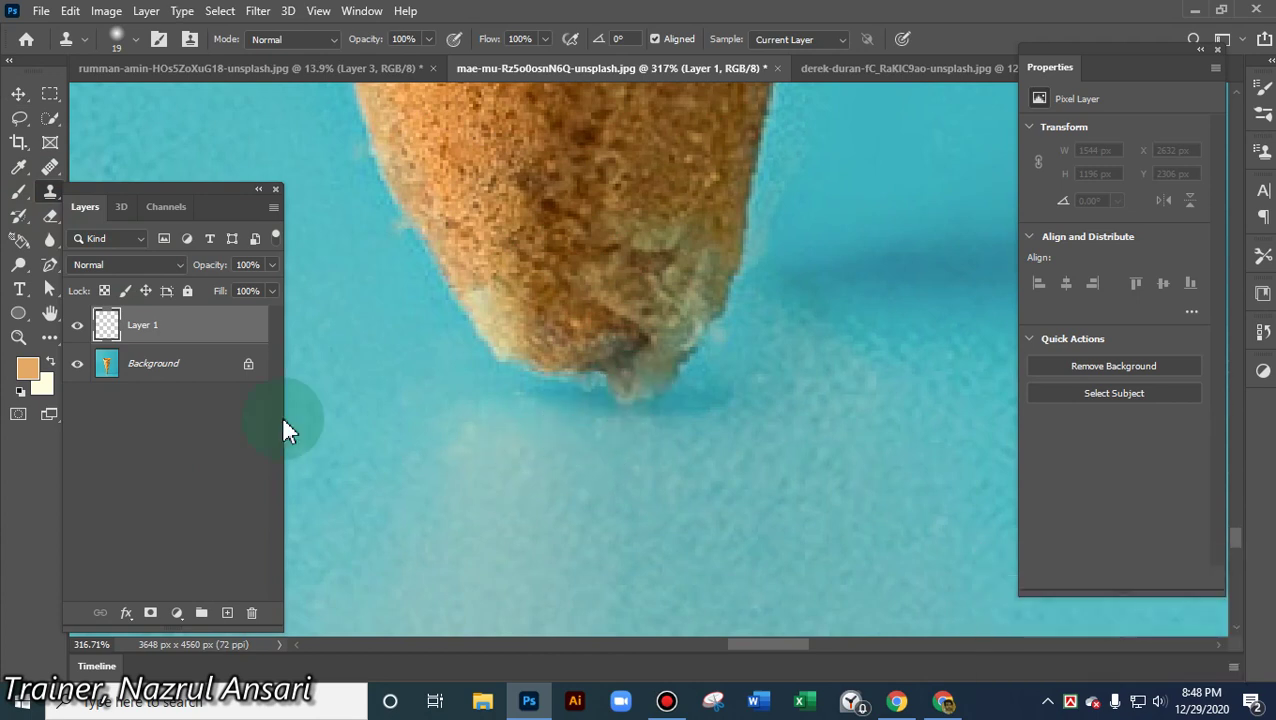
{"action": "left_click", "coordinate": [148, 377]}
{"action": "mouse_move", "coordinate": [604, 384]}
{"action": "left_mouse_down"}
{"action": "mouse_move", "coordinate": [664, 390]}
{"action": "mouse_move", "coordinate": [610, 400]}
{"action": "mouse_move", "coordinate": [677, 388]}
{"action": "mouse_move", "coordinate": [530, 411]}
{"action": "mouse_move", "coordinate": [627, 408]}
{"action": "mouse_move", "coordinate": [689, 389]}
{"action": "mouse_move", "coordinate": [672, 379]}
{"action": "mouse_move", "coordinate": [558, 401]}
{"action": "mouse_move", "coordinate": [501, 384]}
{"action": "mouse_move", "coordinate": [590, 413]}
{"action": "mouse_move", "coordinate": [535, 470]}
{"action": "left_mouse_up"}
{"action": "left_click", "coordinate": [584, 427], "text": "alt"}
{"action": "left_click", "coordinate": [486, 478], "text": "alt"}
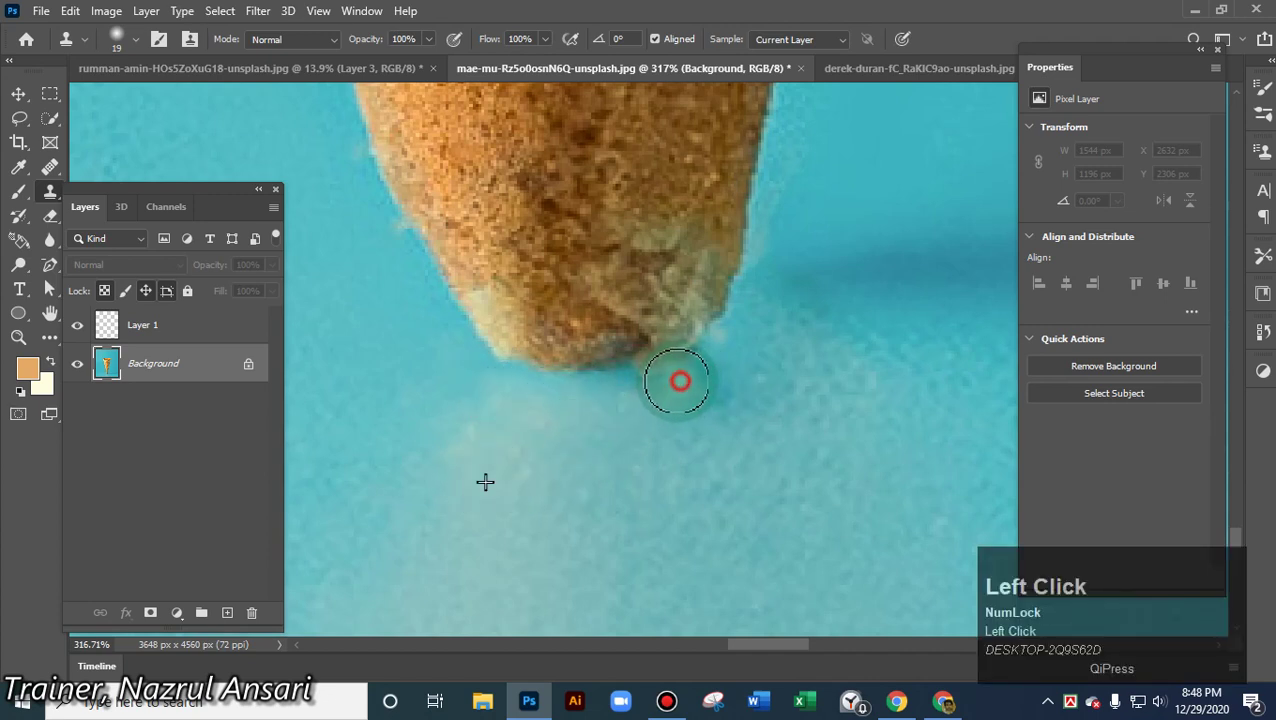
{"action": "mouse_move", "coordinate": [678, 379]}
{"action": "left_mouse_down"}
{"action": "mouse_move", "coordinate": [643, 386]}
{"action": "mouse_move", "coordinate": [860, 622]}
{"action": "left_mouse_up"}
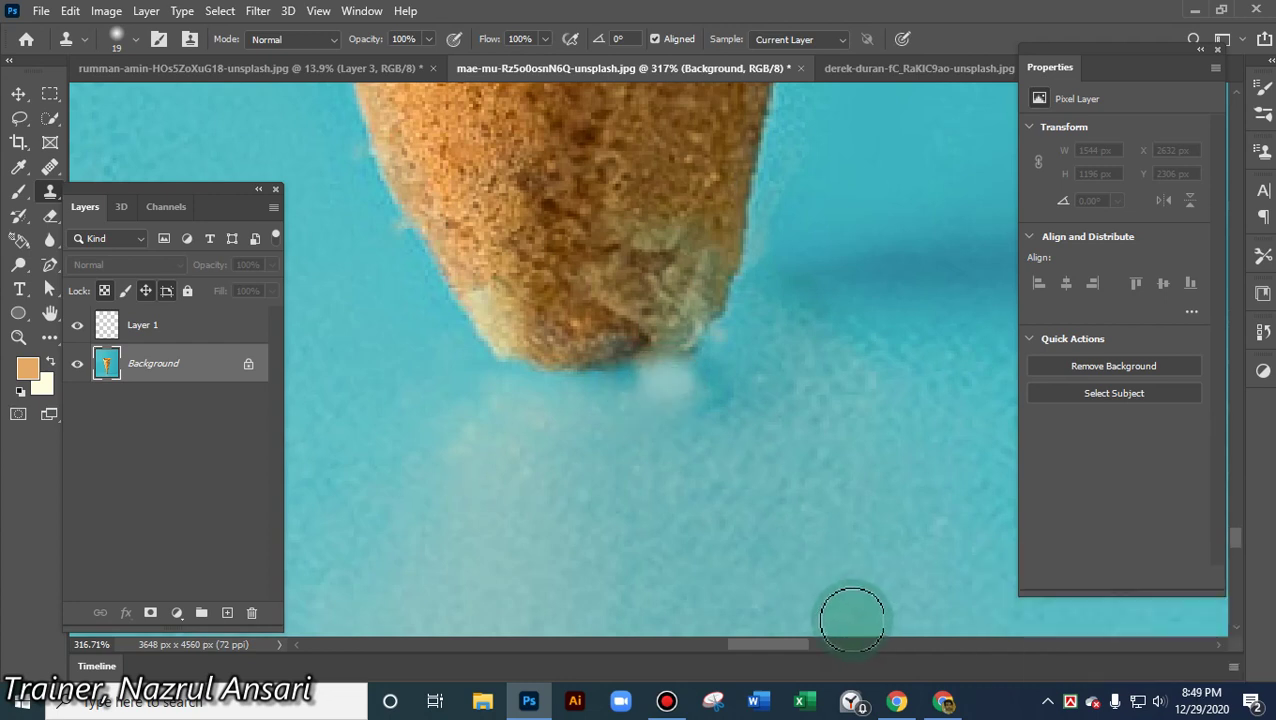
{"action": "key", "text": "ctrl+z"}
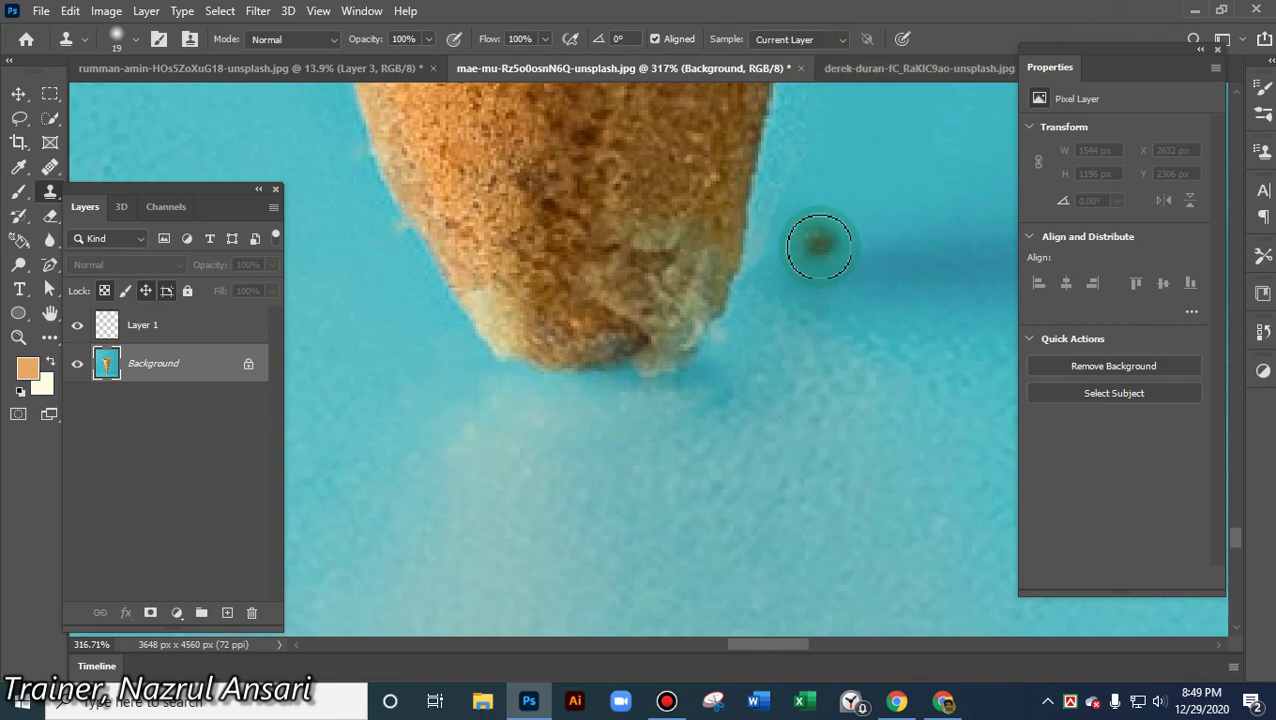
- Select the empty Layer 1 and open the Vanishing Point filter on it
{"action": "scroll", "coordinate": [818, 247], "scroll_direction": "down", "scroll_amount": 8}
{"action": "left_click_drag", "start_coordinate": [920, 130], "coordinate": [801, 306]}
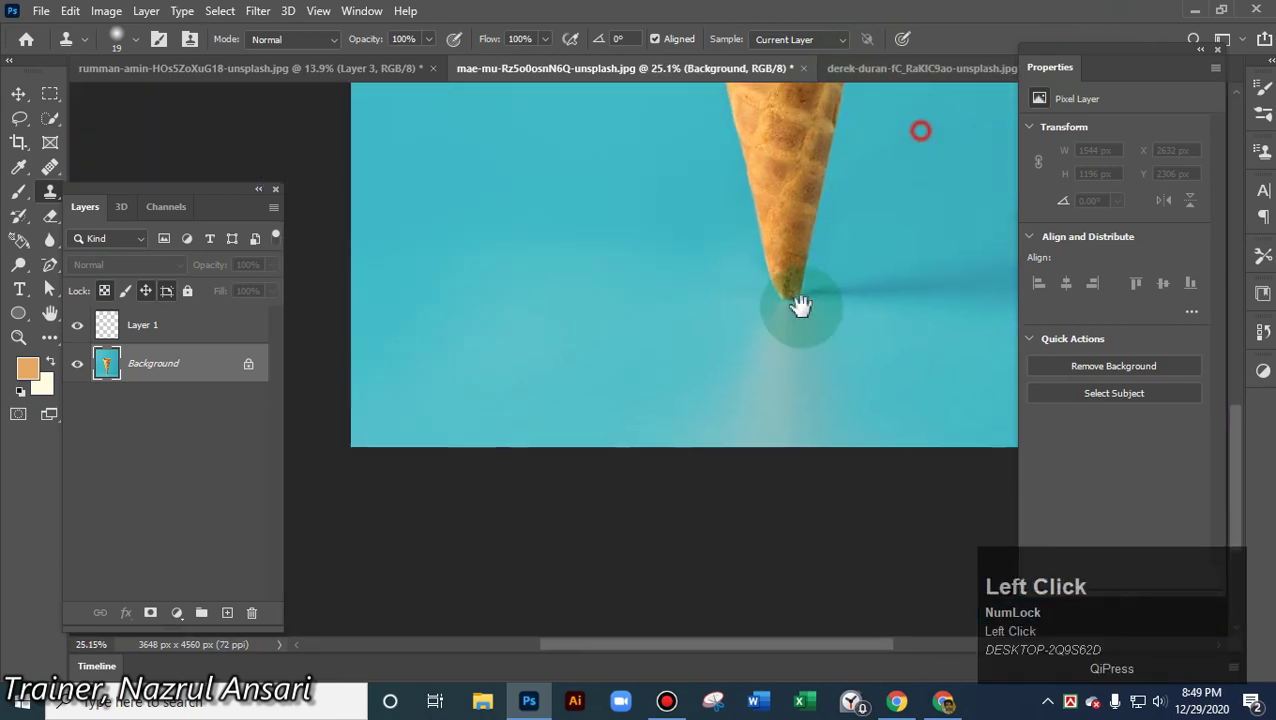
{"action": "left_click_drag", "start_coordinate": [706, 435], "coordinate": [103, 154]}
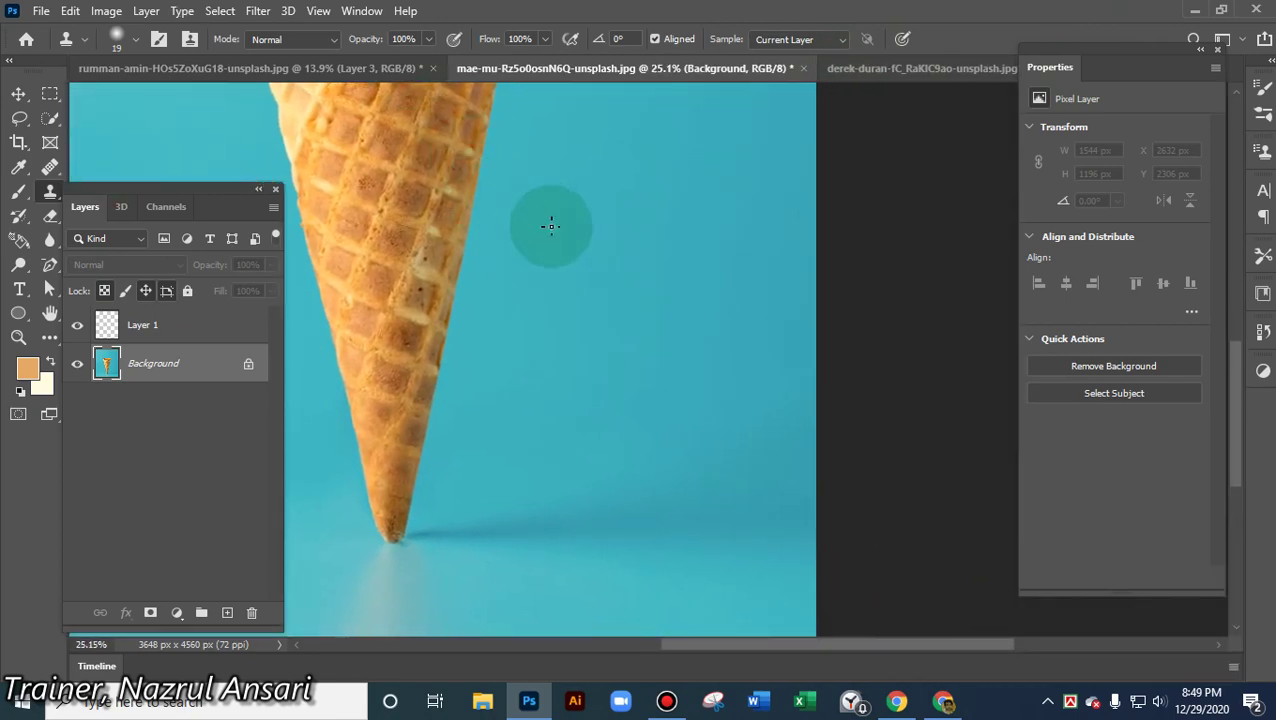
{"action": "scroll", "coordinate": [556, 288], "scroll_direction": "down", "scroll_amount": 3}
{"action": "scroll", "coordinate": [550, 288], "scroll_direction": "up", "scroll_amount": 1}
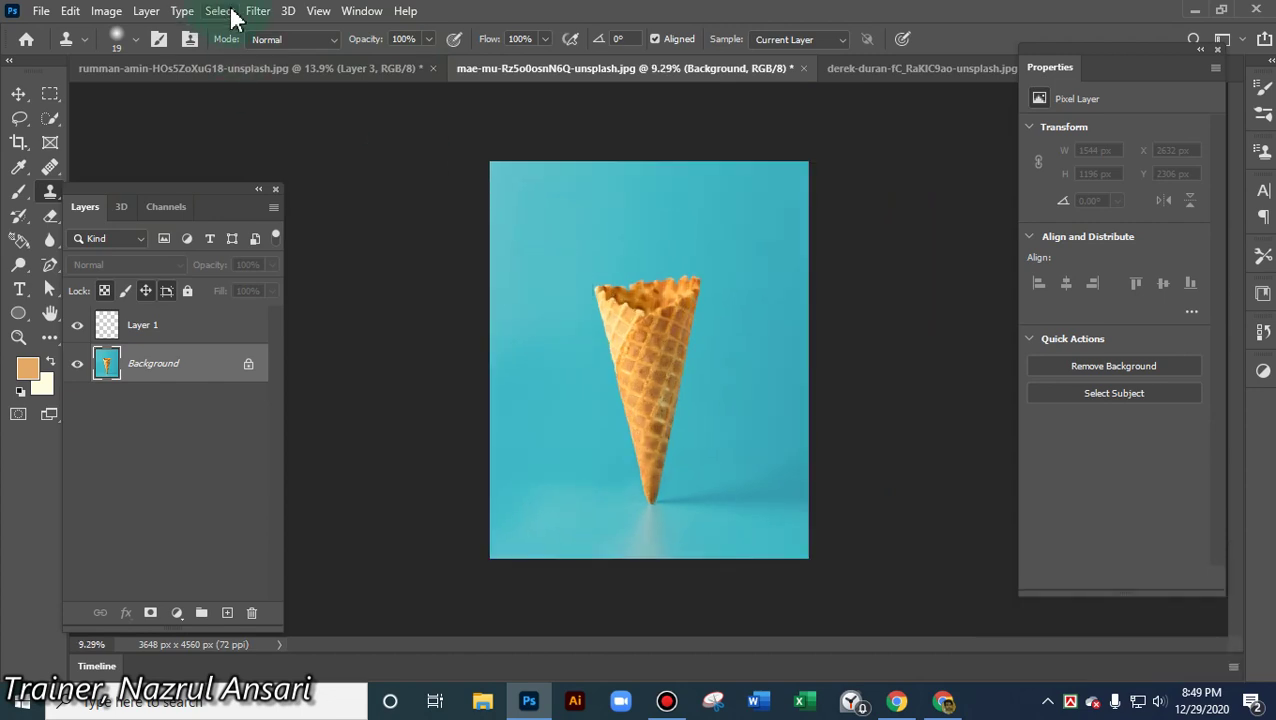
{"action": "left_click", "coordinate": [160, 328]}
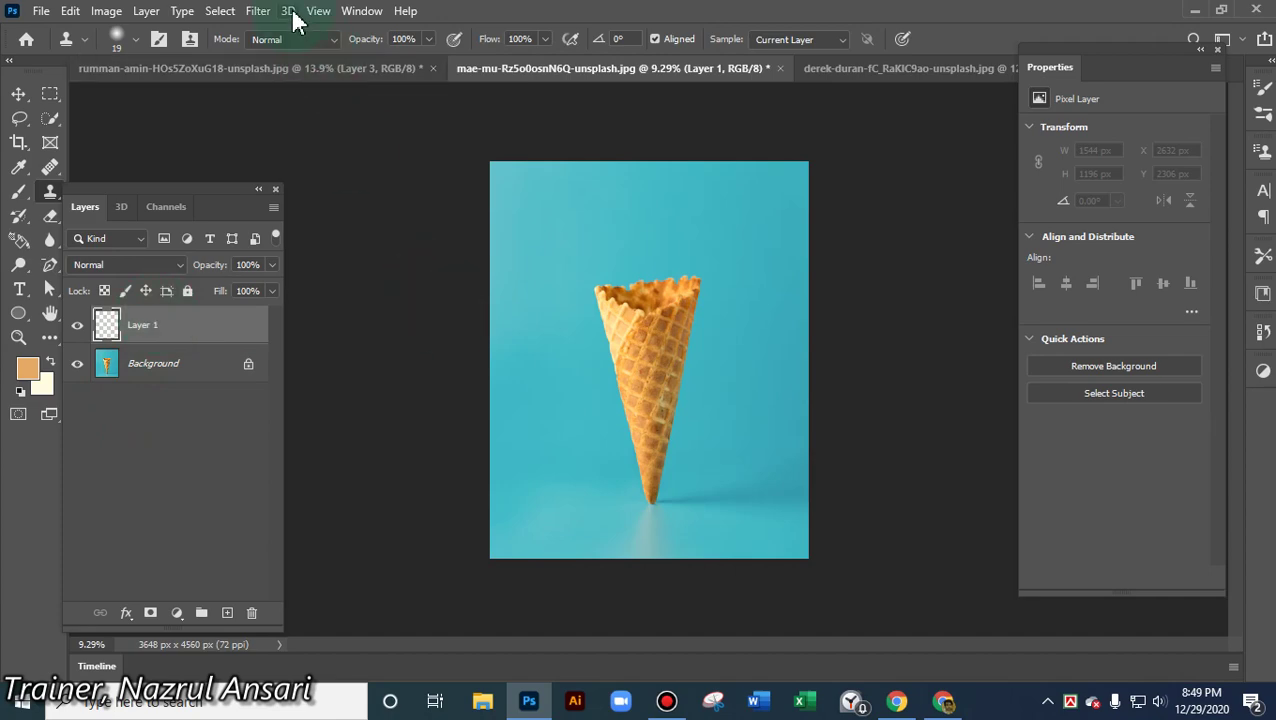
{"action": "left_click", "coordinate": [258, 12]}
{"action": "left_click", "coordinate": [330, 177]}
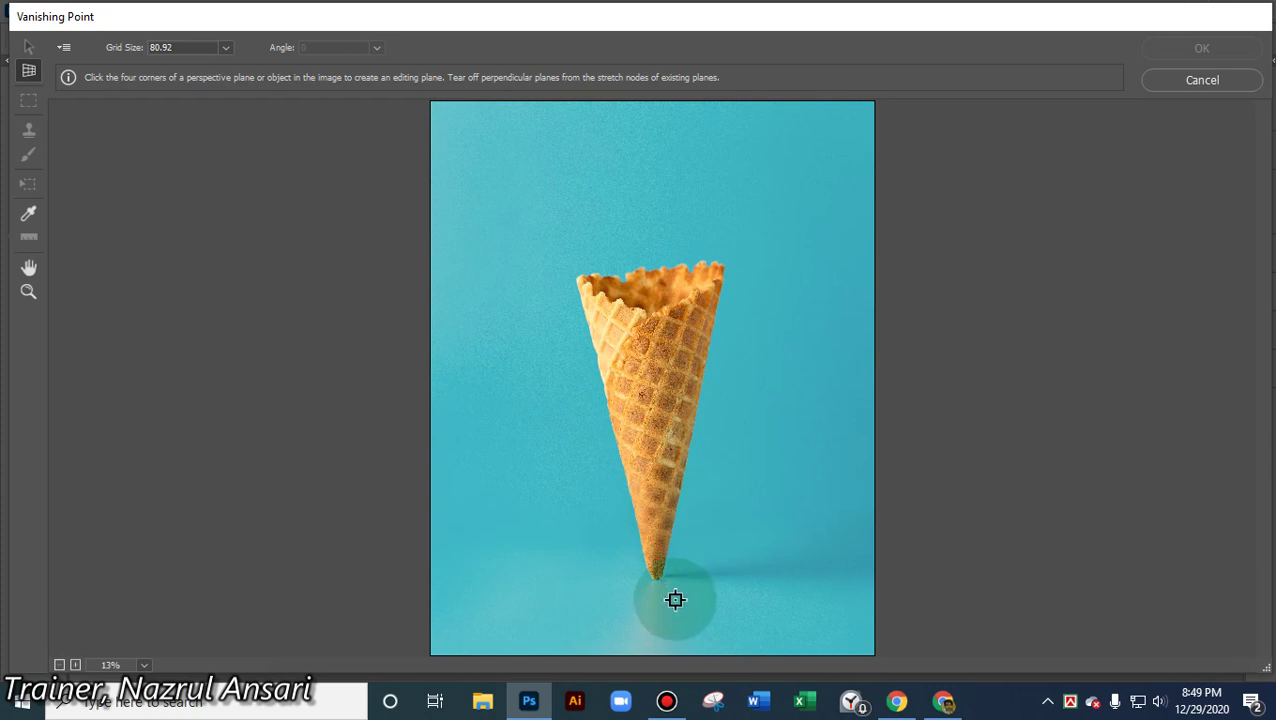
- Place the first two corners of a perspective plane on either side of the waffle cone's tip
{"action": "scroll", "coordinate": [664, 600], "scroll_direction": "up", "scroll_amount": 1}
{"action": "left_click", "coordinate": [28, 291]}
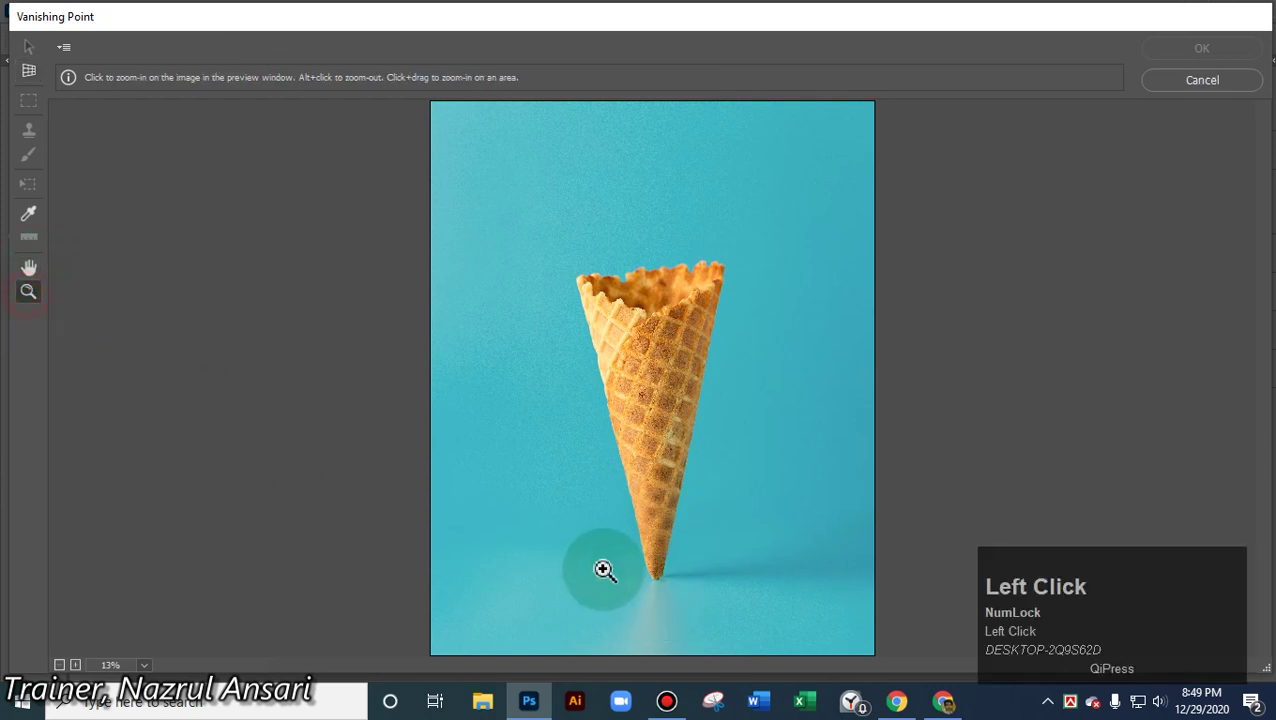
{"action": "left_click", "coordinate": [664, 582]}
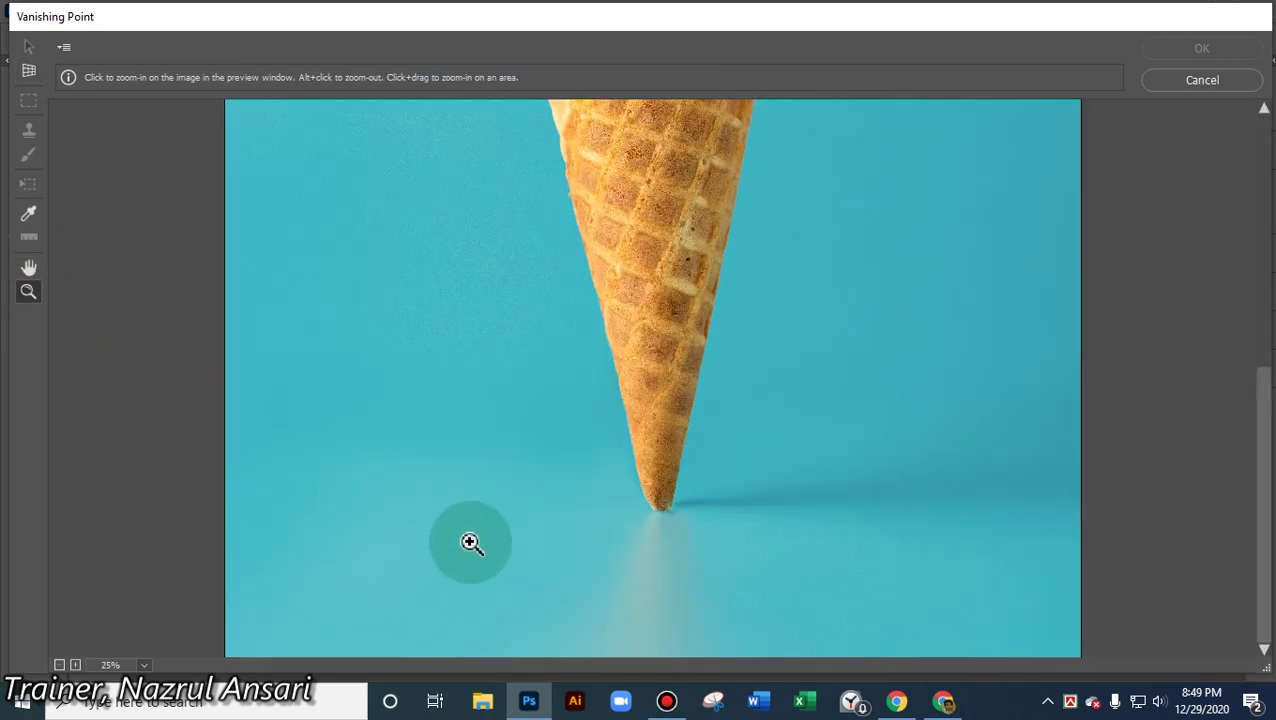
{"action": "left_click", "coordinate": [28, 70]}
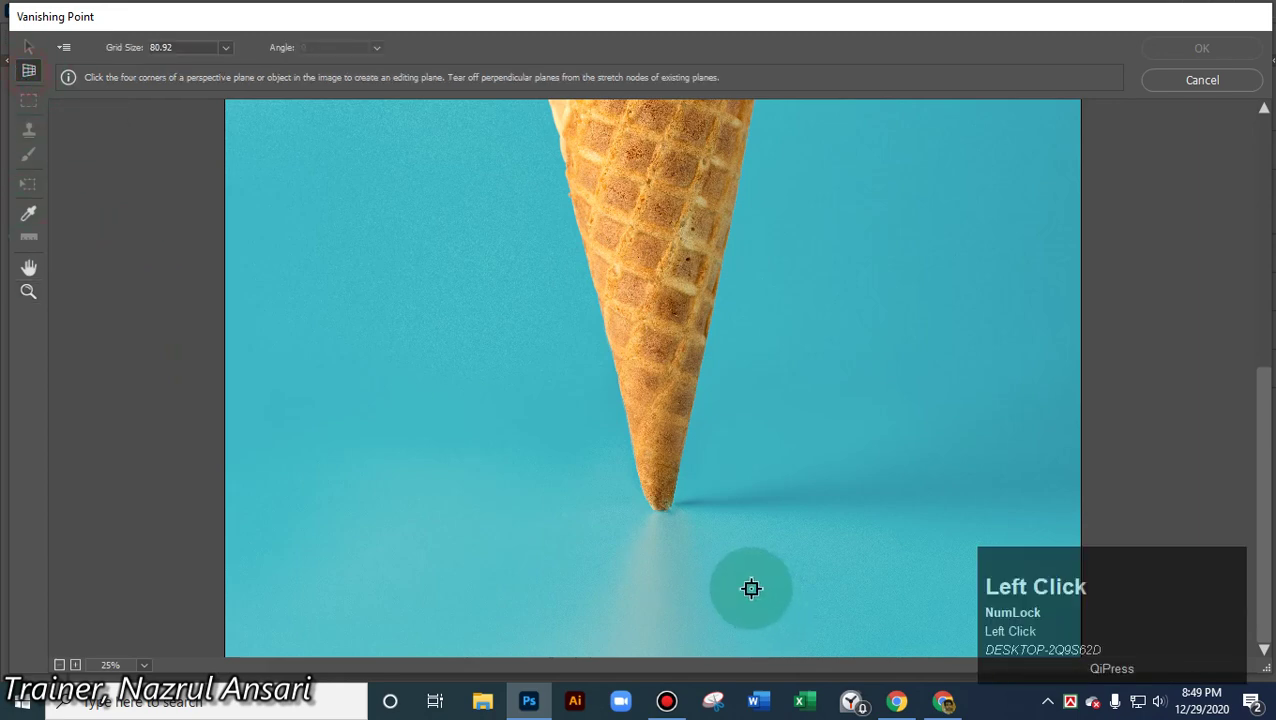
{"action": "left_click", "coordinate": [28, 292]}
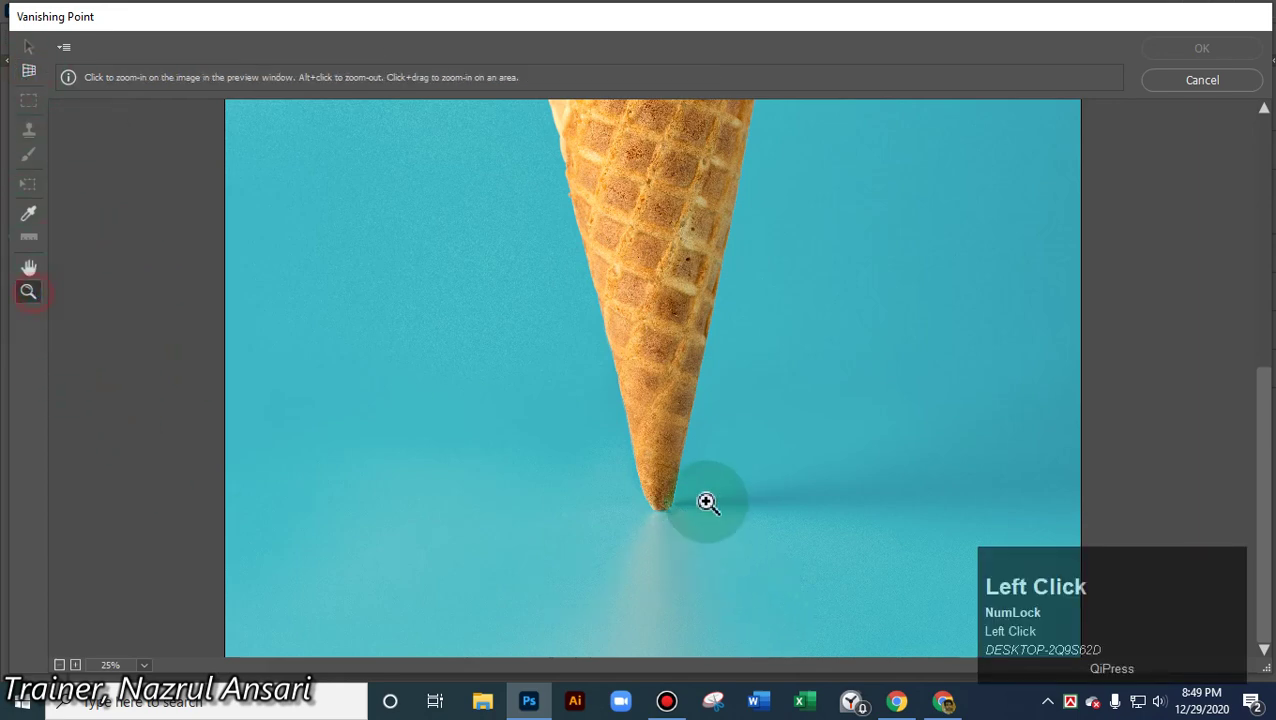
{"action": "left_click", "coordinate": [660, 512]}
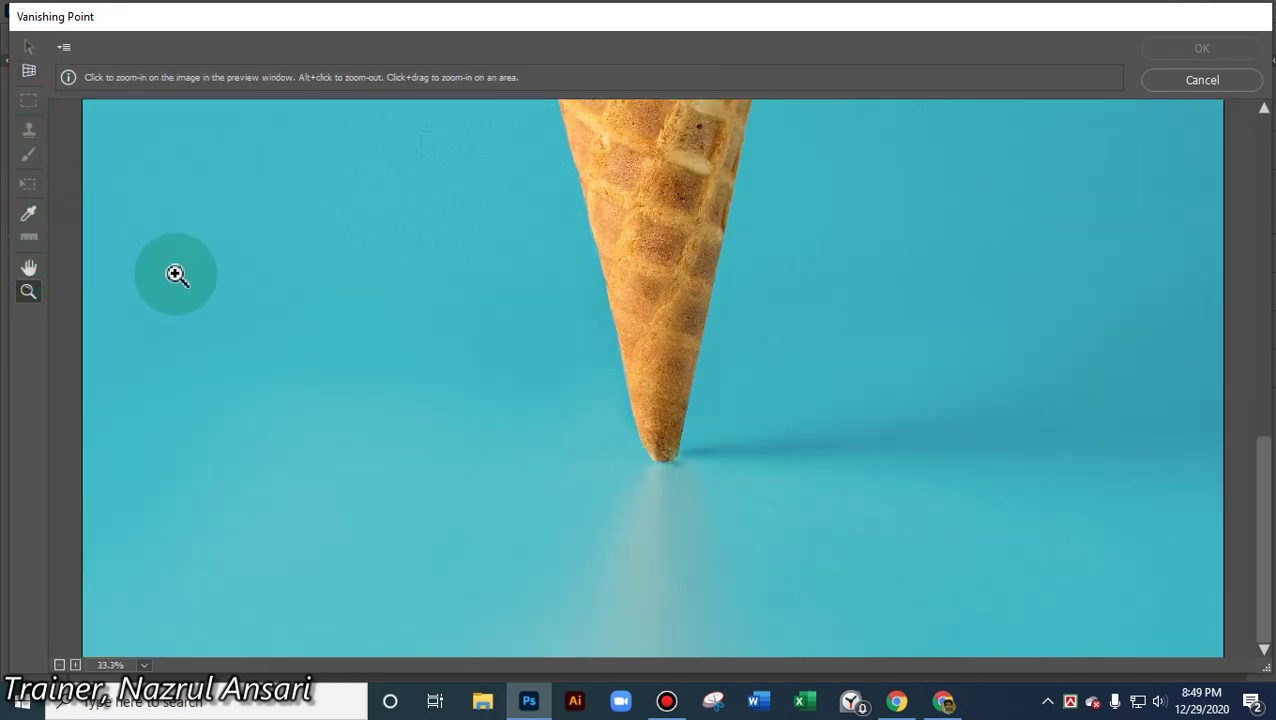
{"action": "left_click", "coordinate": [27, 71]}
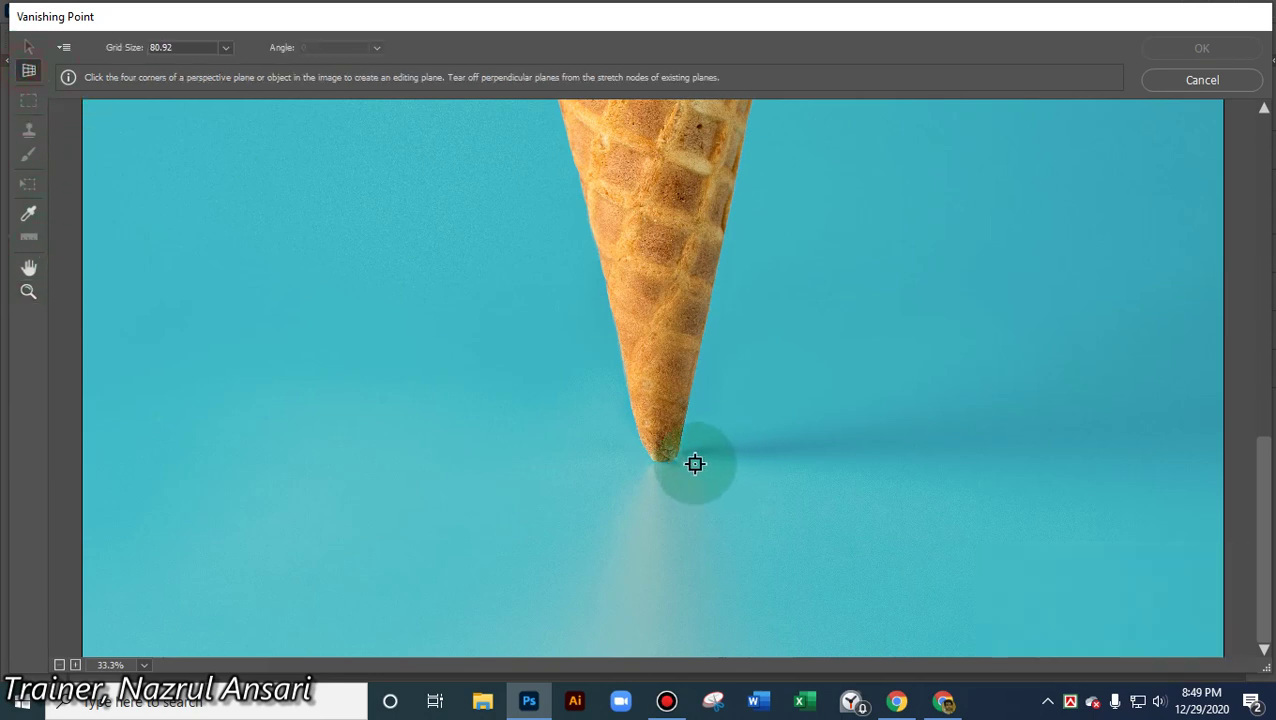
{"action": "left_click", "coordinate": [680, 459]}
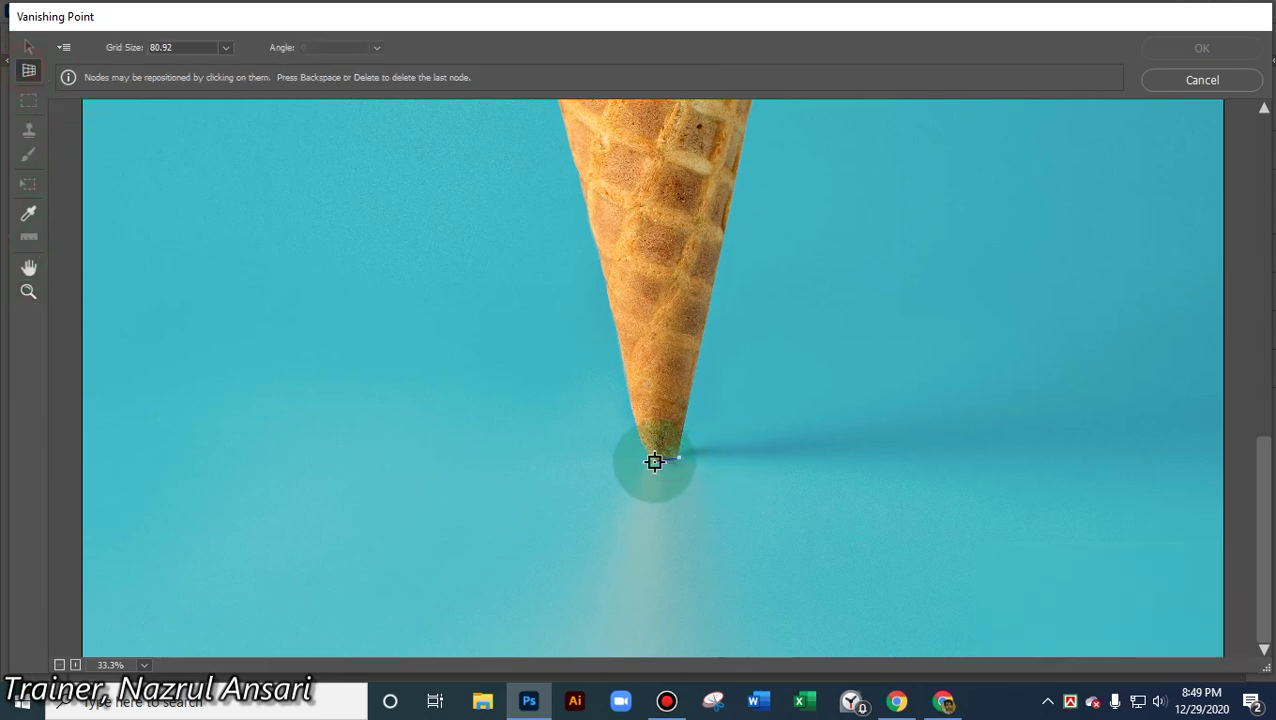
{"action": "left_click", "coordinate": [652, 461]}
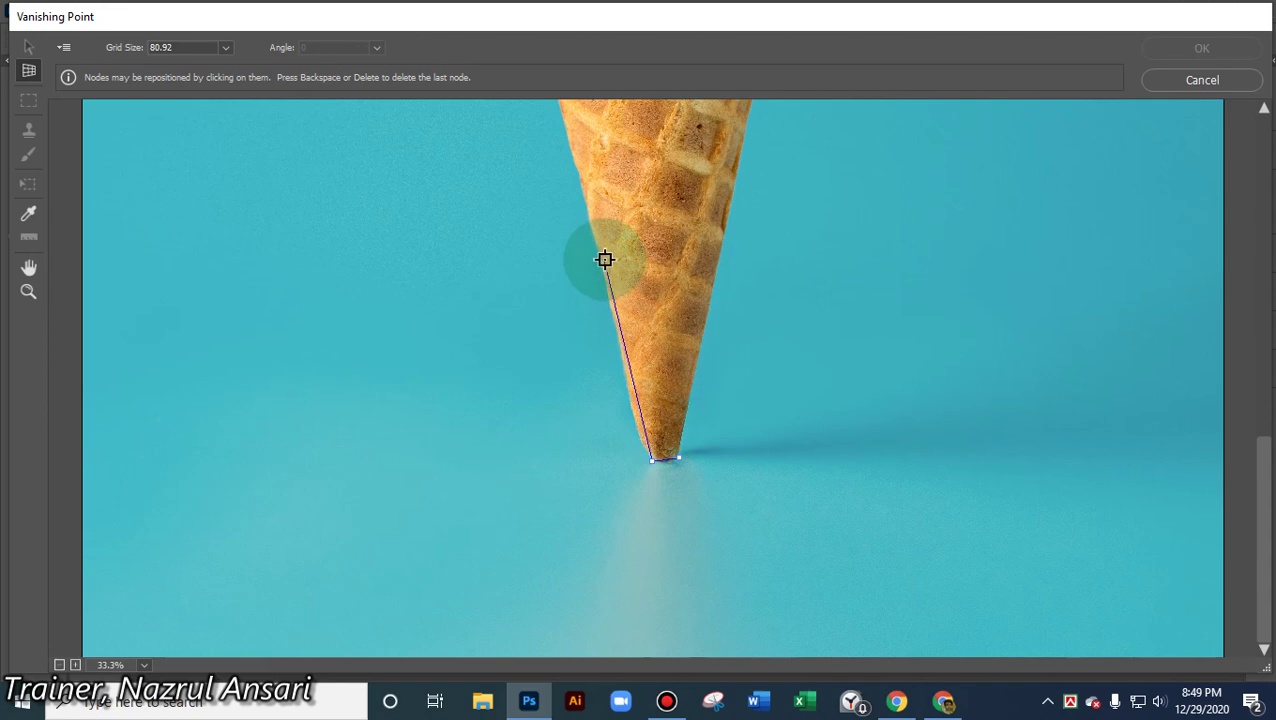
- Complete the perspective plane with corners at the cone's outer left rim and the front rim where the wafer overlaps
{"action": "scroll", "coordinate": [607, 261], "scroll_direction": "up", "scroll_amount": 5}
{"action": "scroll", "coordinate": [612, 268], "scroll_direction": "down", "scroll_amount": 2}
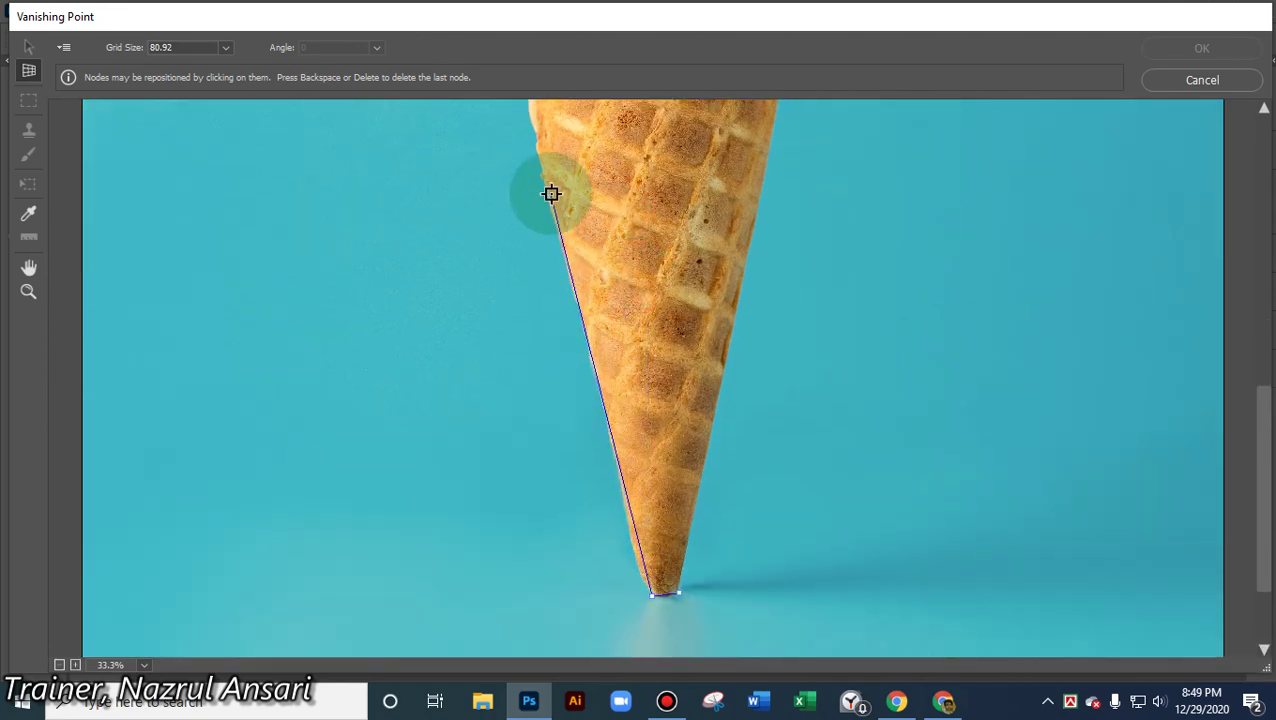
{"action": "key", "text": "space"}
{"action": "left_click_drag", "start_coordinate": [587, 165], "coordinate": [665, 523]}
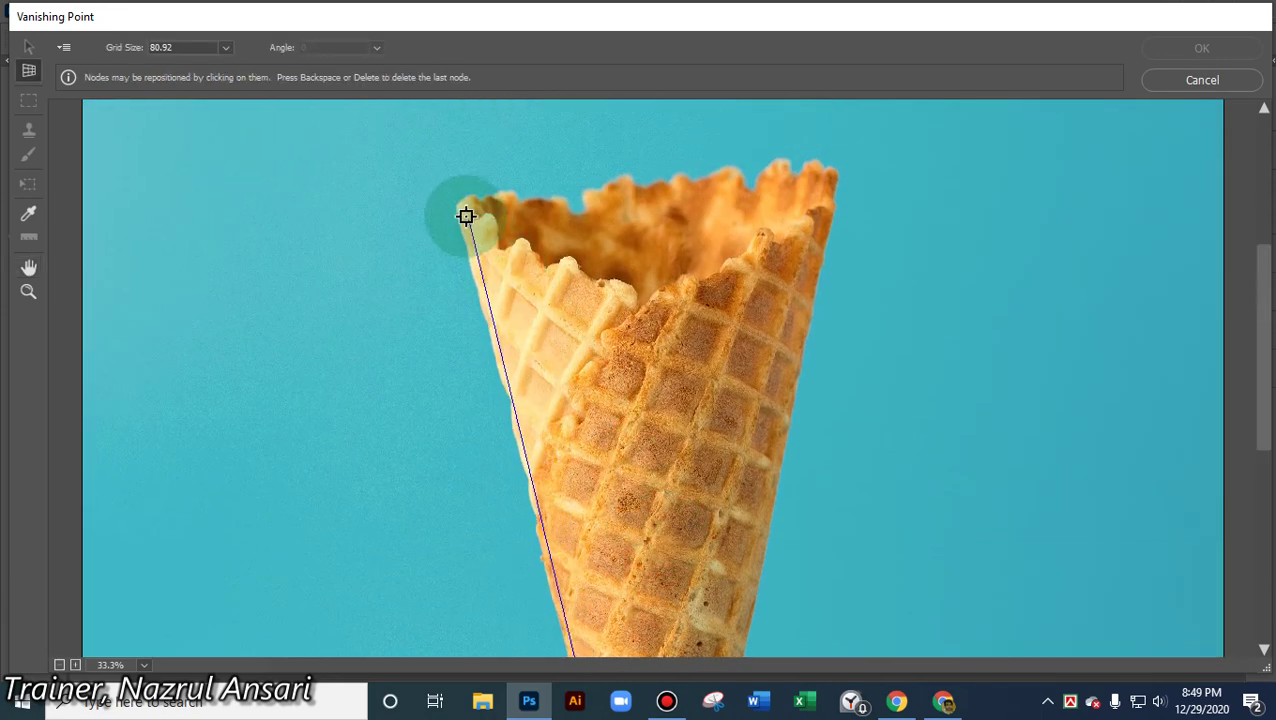
{"action": "left_click", "coordinate": [460, 209]}
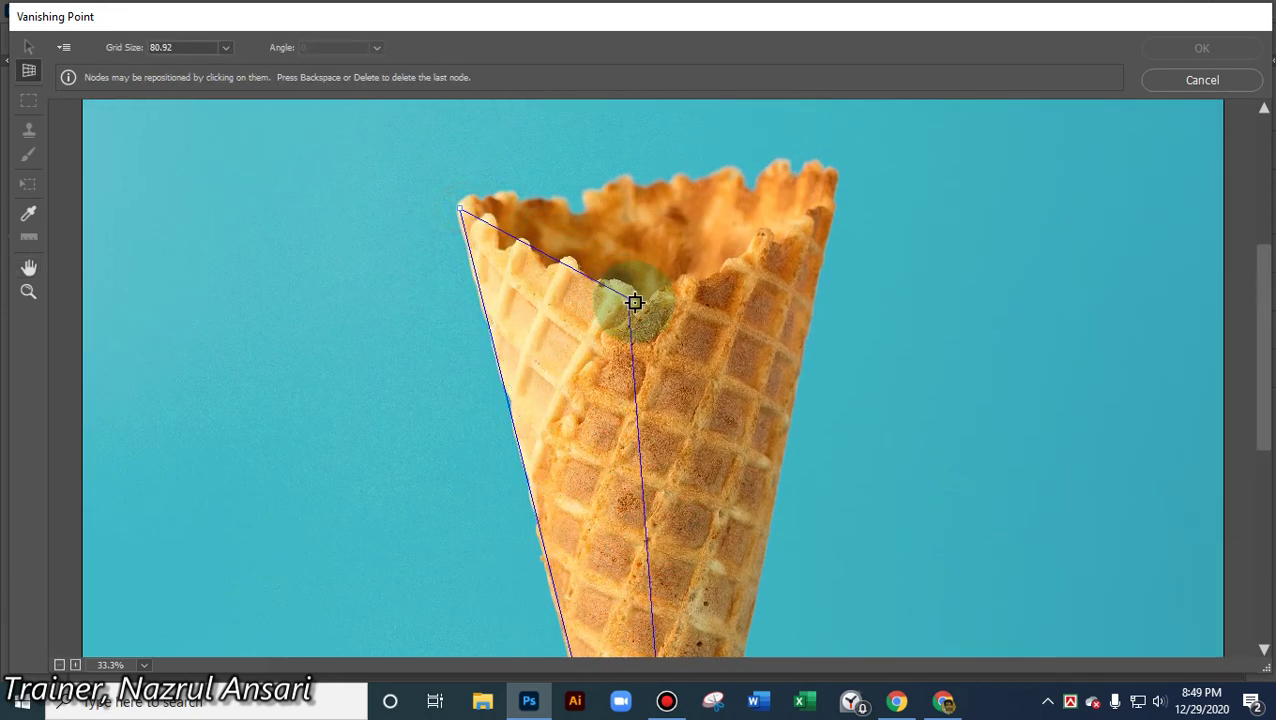
{"action": "left_click", "coordinate": [638, 305]}
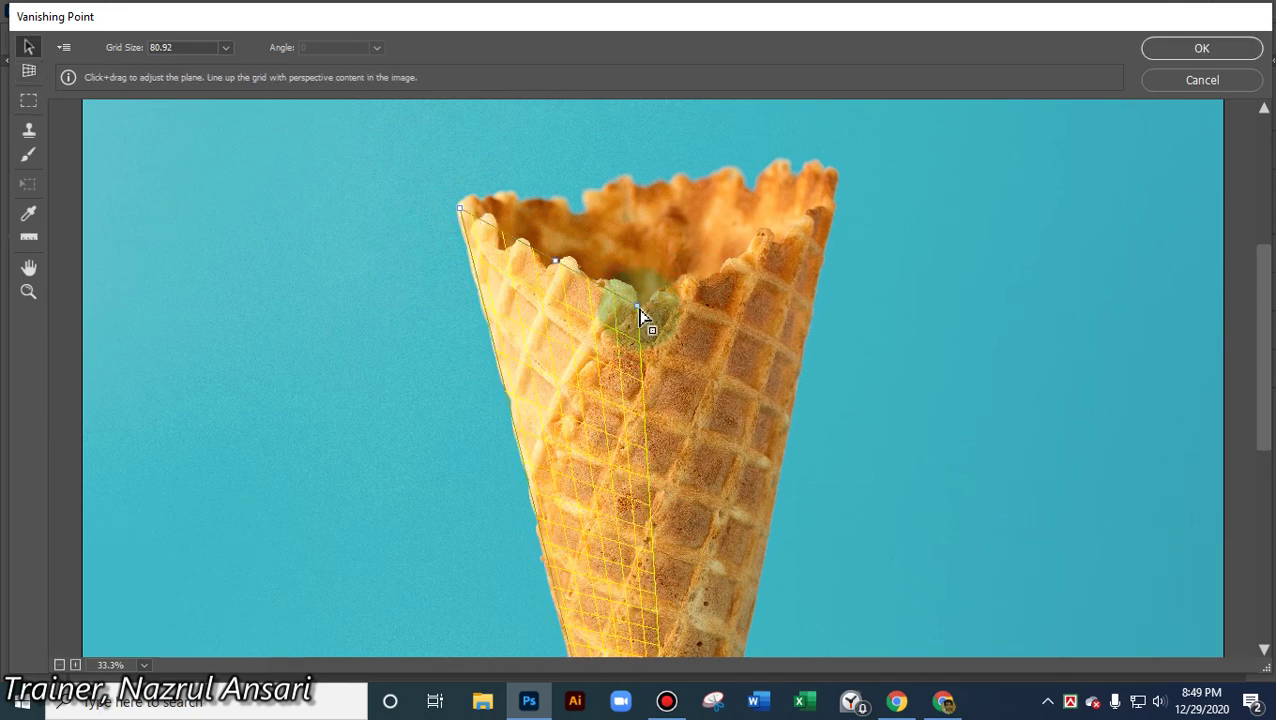
- Try to fine-tune the perspective plane by shifting its front rim corner slightly toward the left side of the cone
{"action": "key", "text": "ctrl"}
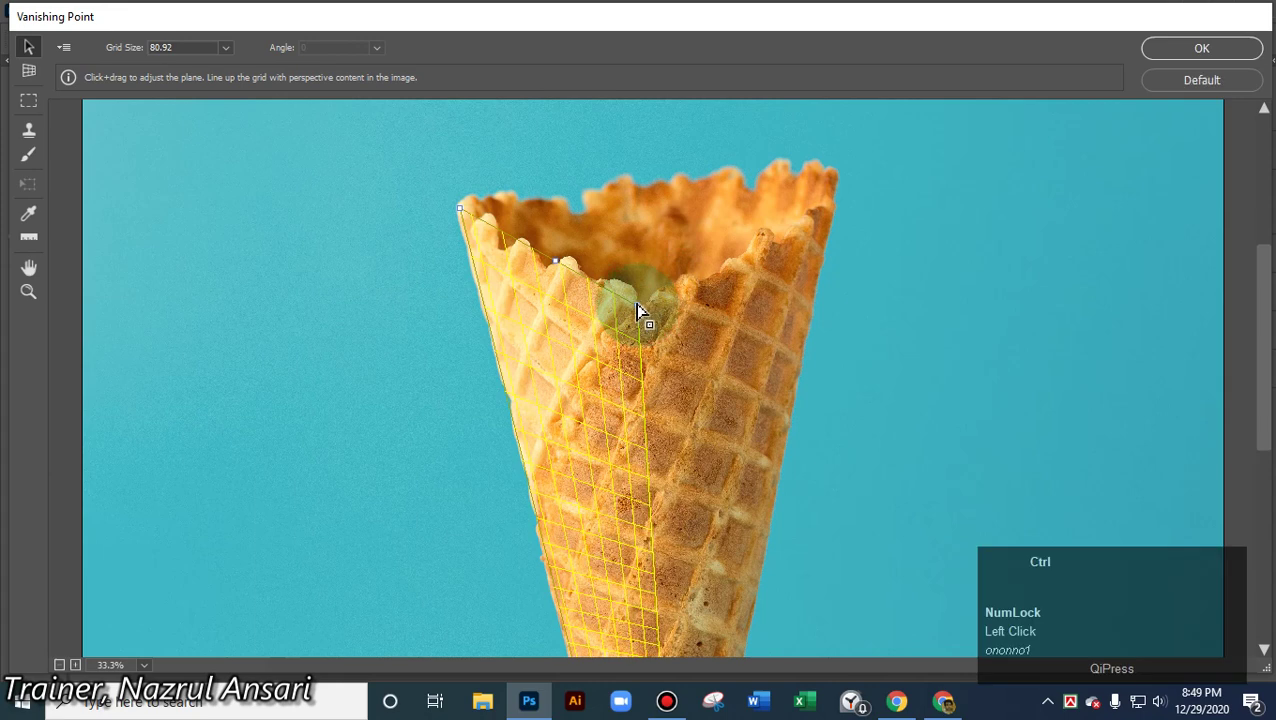
{"action": "mouse_move", "coordinate": [638, 310]}
{"action": "left_mouse_down", "text": "ctrl"}
{"action": "mouse_move", "coordinate": [652, 309]}
{"action": "mouse_move", "coordinate": [641, 320]}
{"action": "left_mouse_up", "text": "ctrl"}
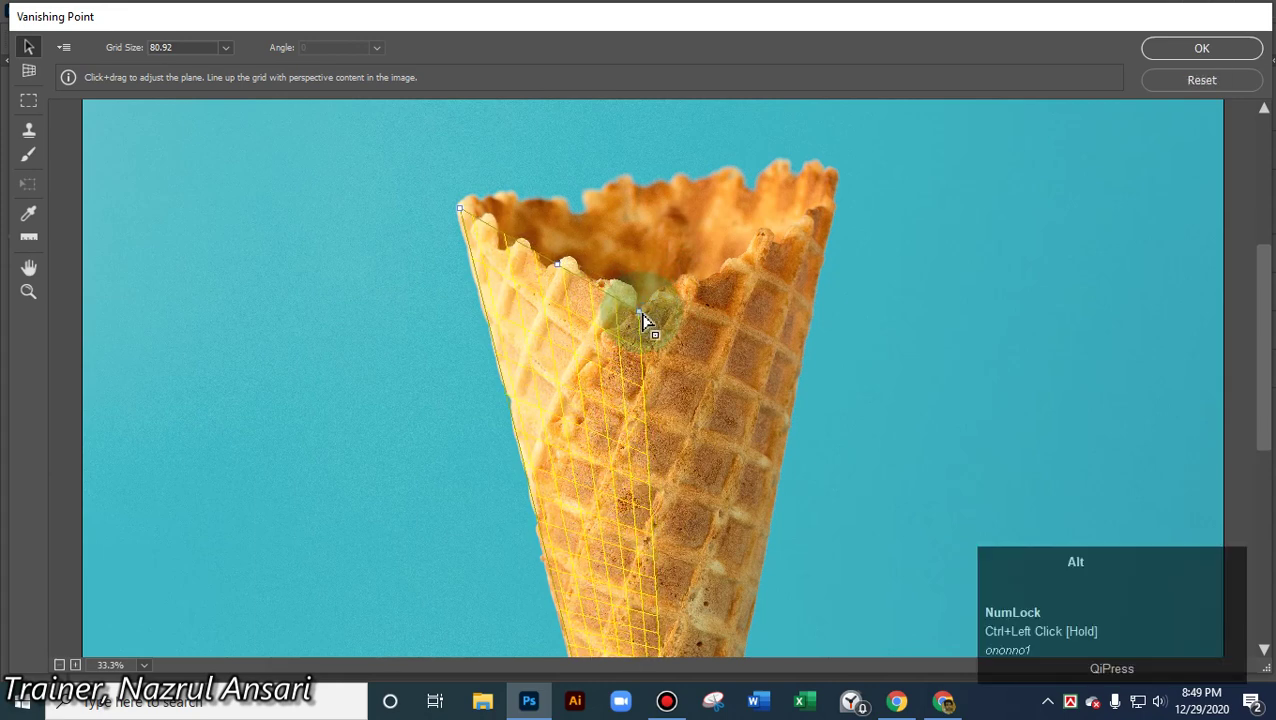
{"action": "left_click", "coordinate": [640, 320]}
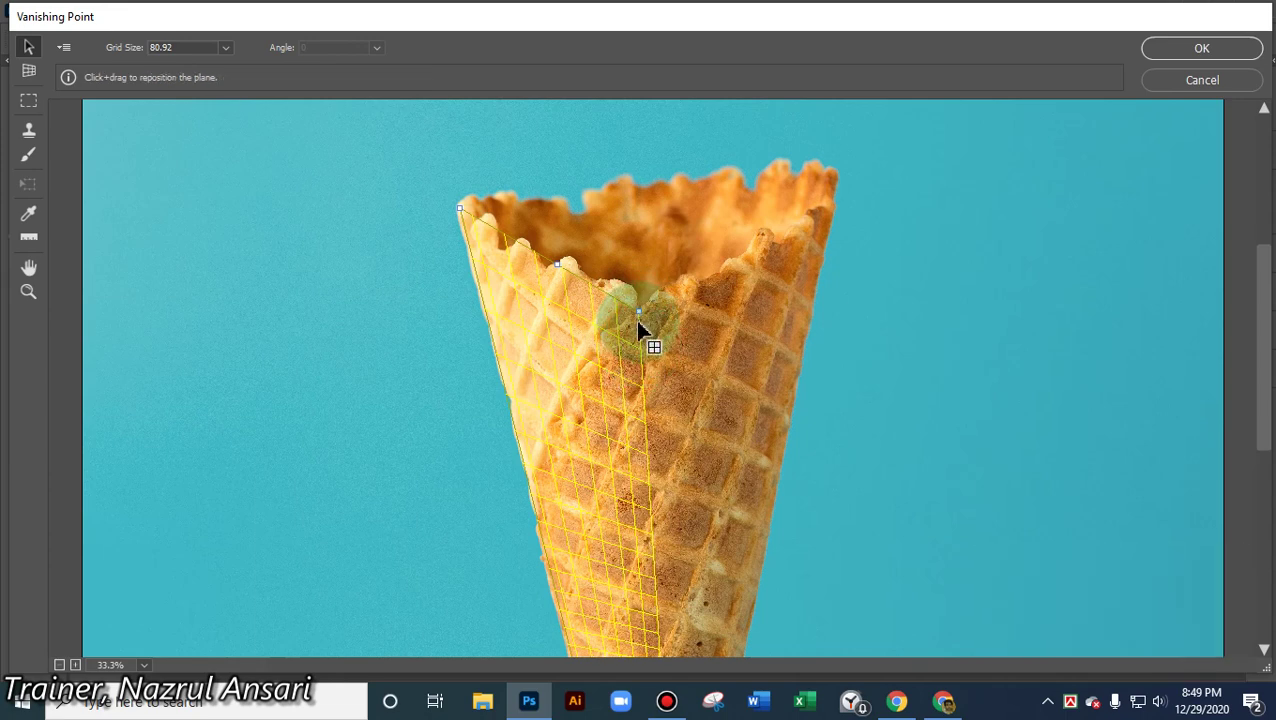
{"action": "left_click", "coordinate": [641, 320]}
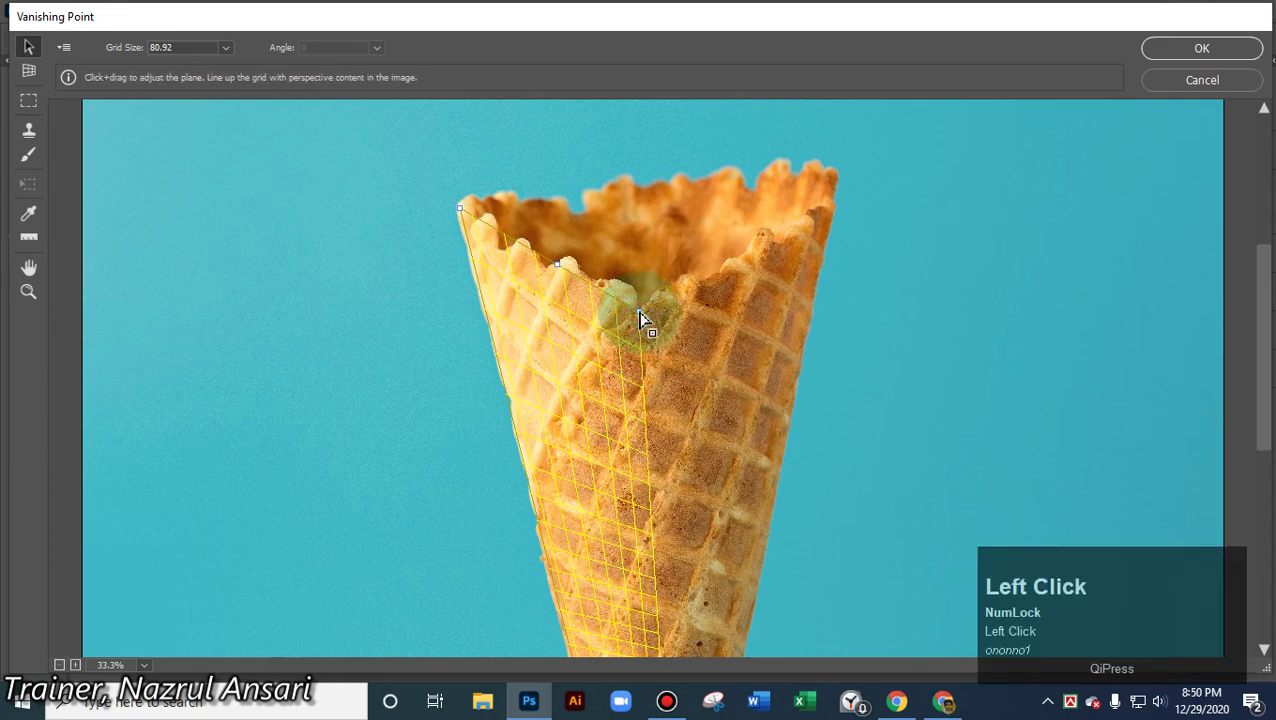
{"action": "mouse_move", "coordinate": [641, 320]}
{"action": "left_mouse_down"}
{"action": "mouse_move", "coordinate": [669, 308]}
{"action": "mouse_move", "coordinate": [628, 311]}
{"action": "mouse_move", "coordinate": [638, 319]}
{"action": "left_mouse_up"}
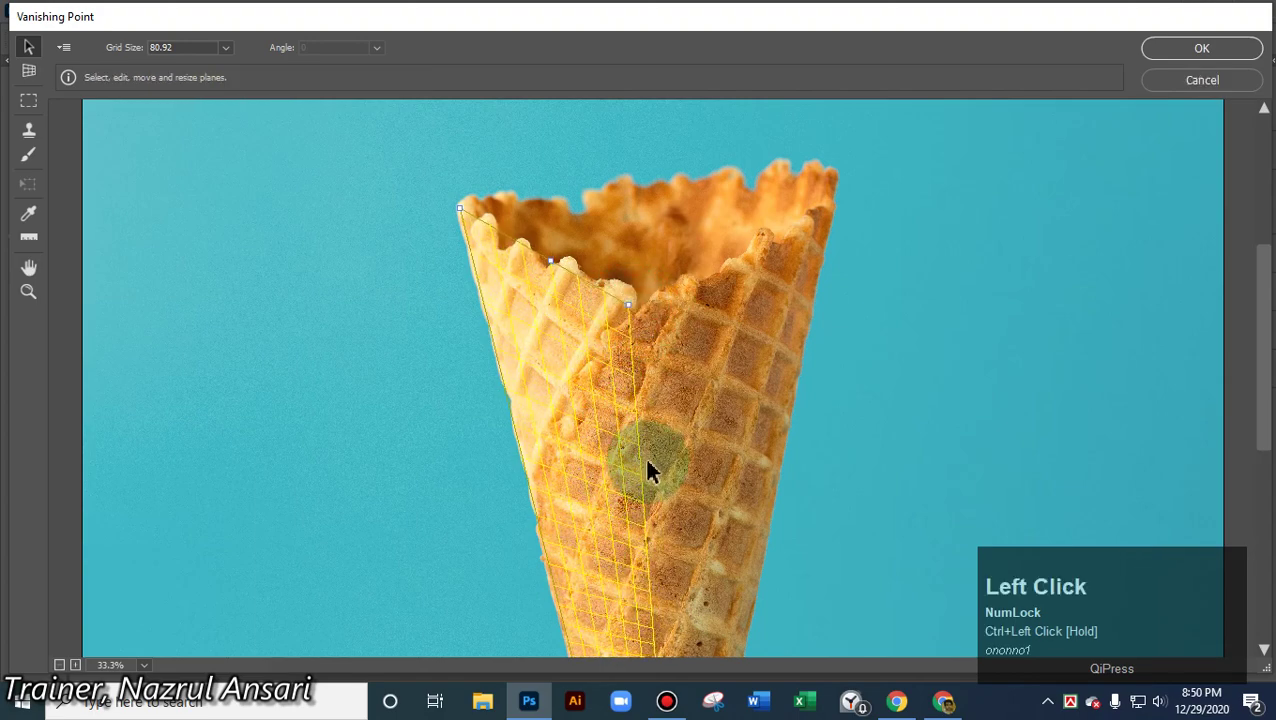
{"action": "left_click", "coordinate": [642, 457]}
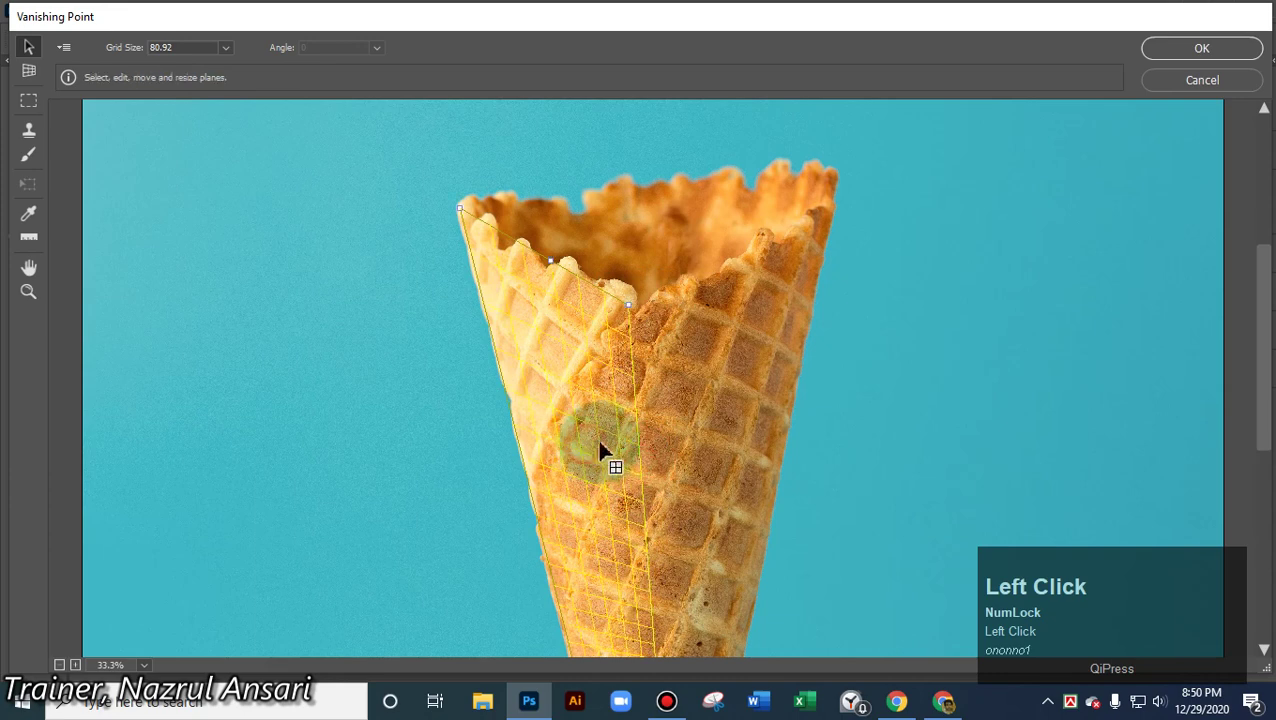
{"action": "key", "text": "ctrl"}
{"action": "left_click", "coordinate": [647, 551]}
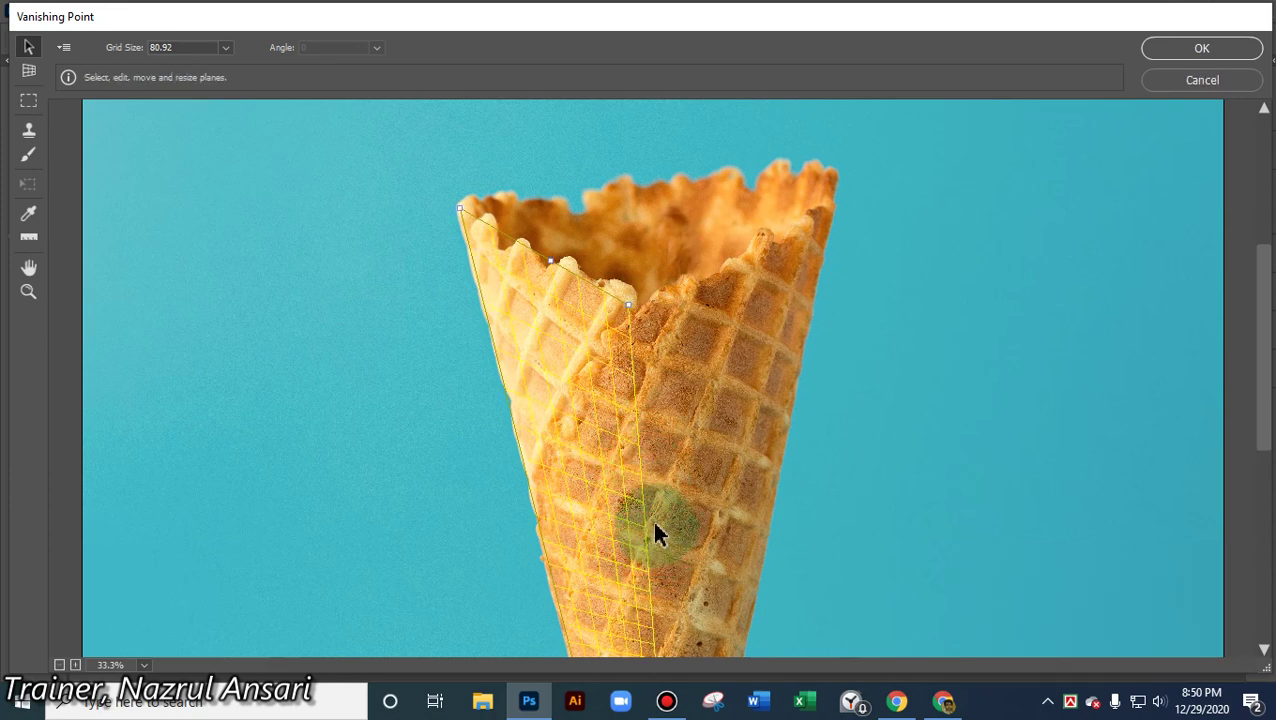
{"action": "scroll", "coordinate": [653, 530], "scroll_direction": "down", "scroll_amount": 3}
{"action": "left_click", "coordinate": [645, 346]}
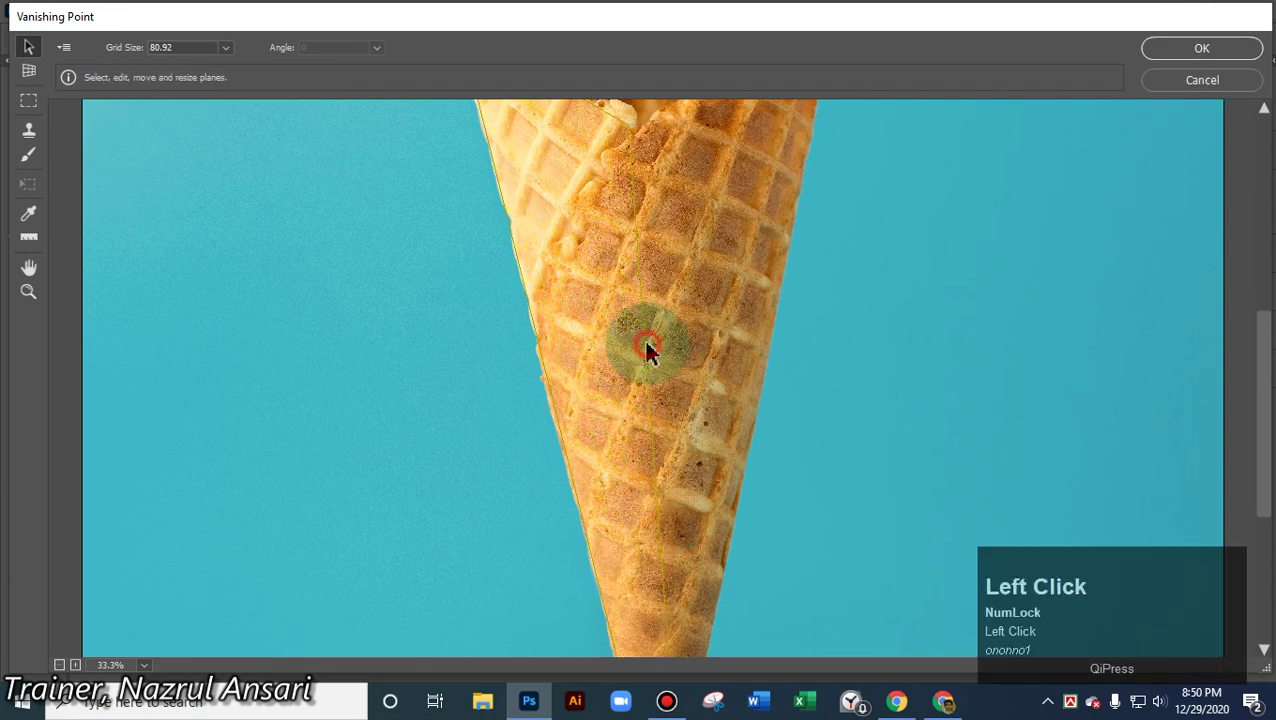
{"action": "scroll", "coordinate": [777, 423], "scroll_direction": "up", "scroll_amount": 5}
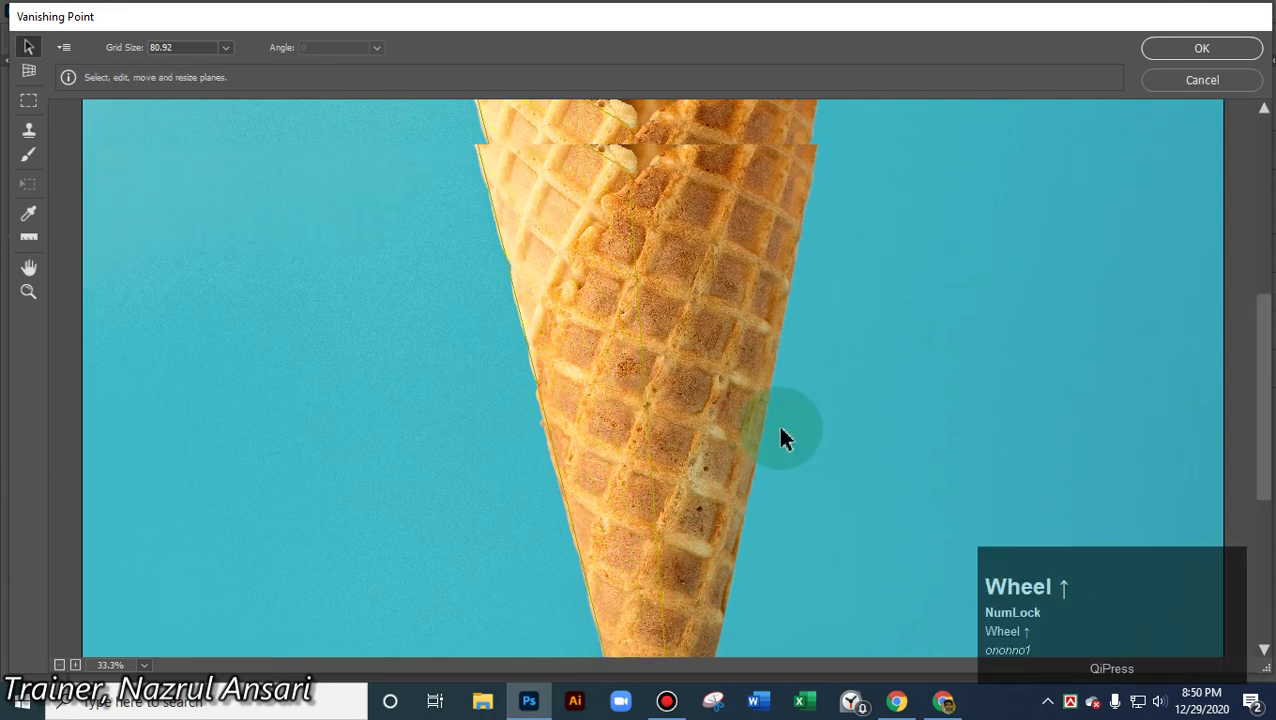
{"action": "left_click", "coordinate": [590, 422]}
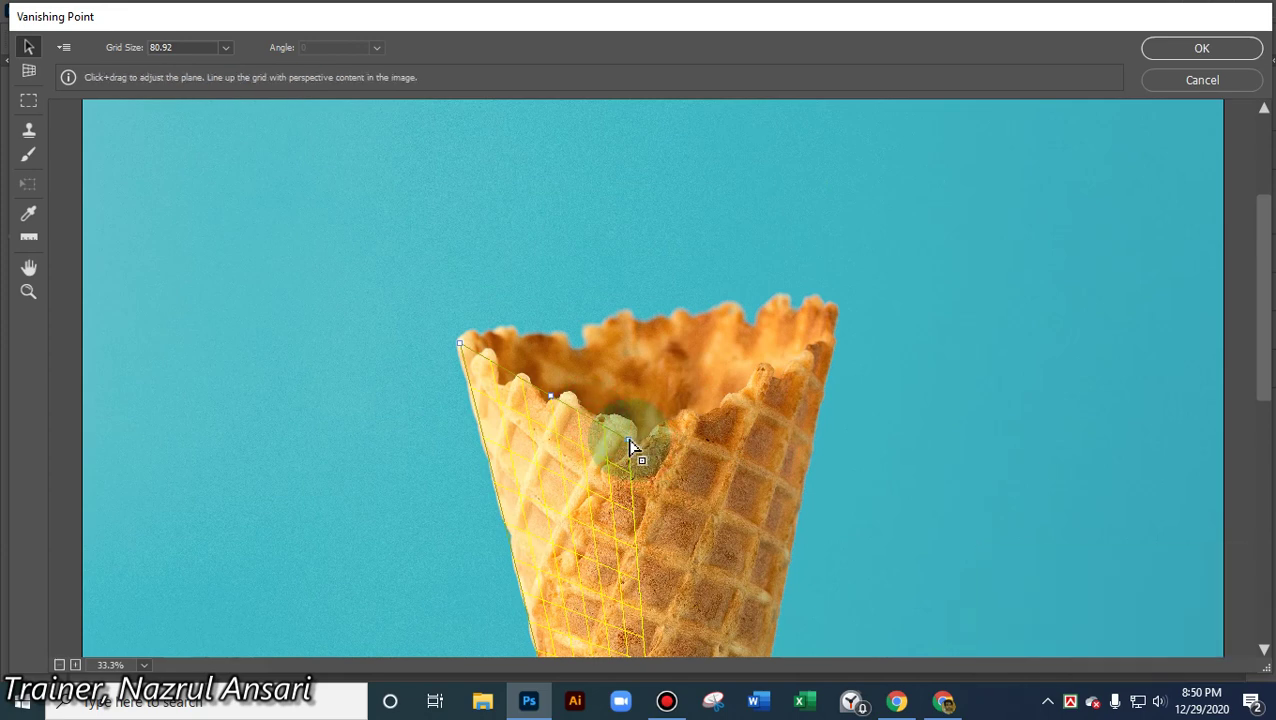
- Readjust the plane's front rim corner for a valid perspective grid and try pulling a new plane from its rim edge
{"action": "left_click_drag", "start_coordinate": [629, 440], "coordinate": [558, 397]}
{"action": "key", "text": "alt"}
{"action": "key", "text": "alt"}
{"action": "left_click", "coordinate": [556, 396], "text": "alt"}
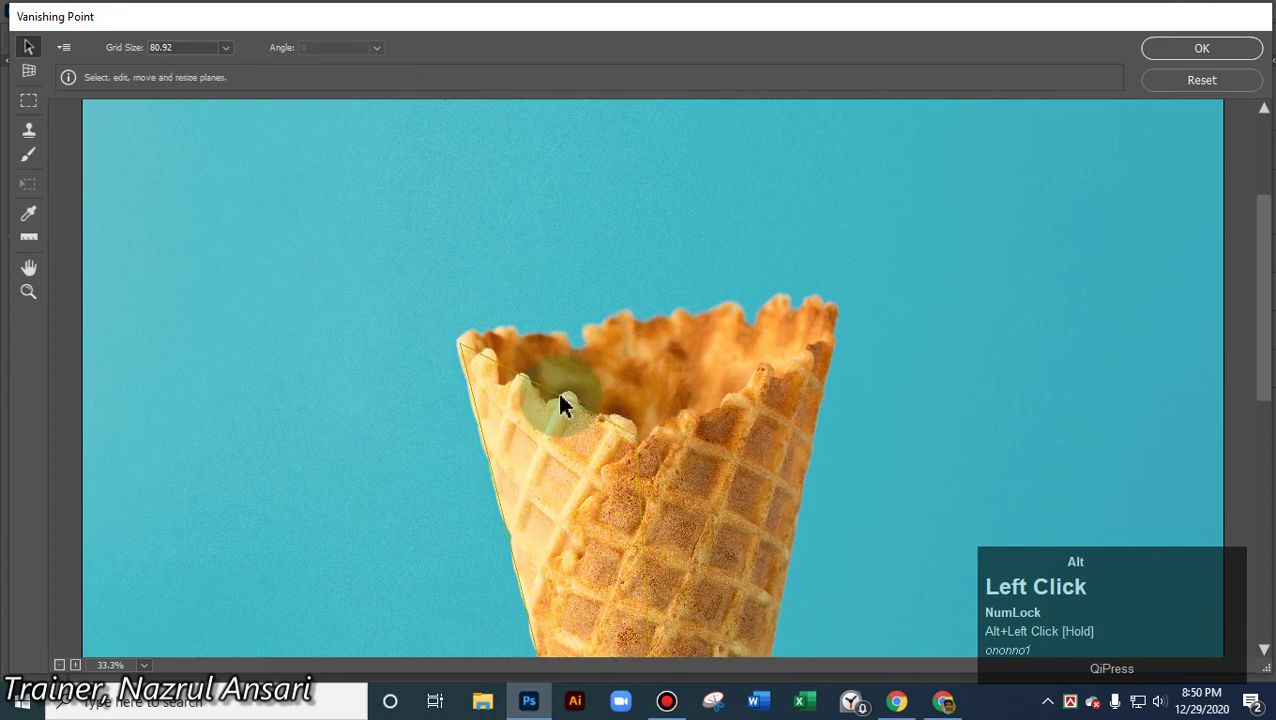
{"action": "left_click", "coordinate": [556, 396], "text": "alt"}
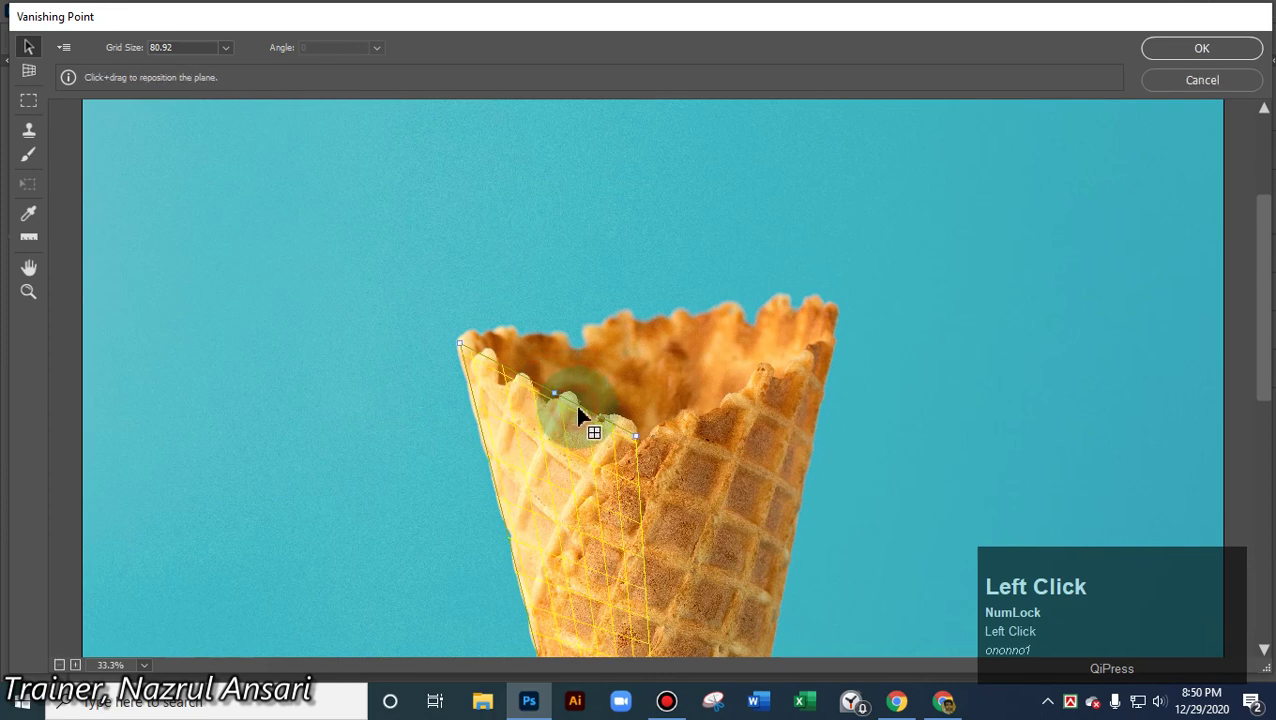
{"action": "left_click", "coordinate": [558, 397], "text": "ctrl"}
{"action": "left_click_drag", "start_coordinate": [558, 397], "coordinate": [632, 326]}
{"action": "left_click_drag", "start_coordinate": [645, 287], "coordinate": [617, 380]}
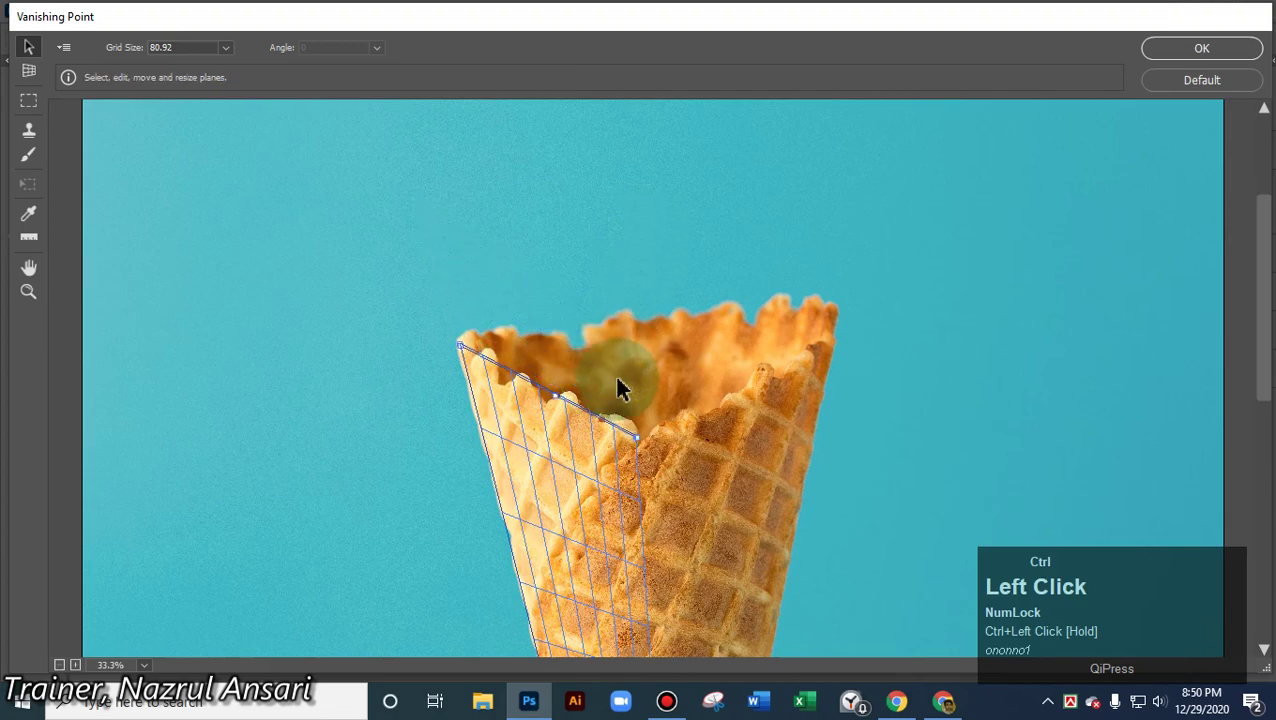
- Tear off a perpendicular plane from the grid's inner side edge over the right half of the cone
{"action": "scroll", "coordinate": [775, 490], "scroll_direction": "down", "scroll_amount": 5}
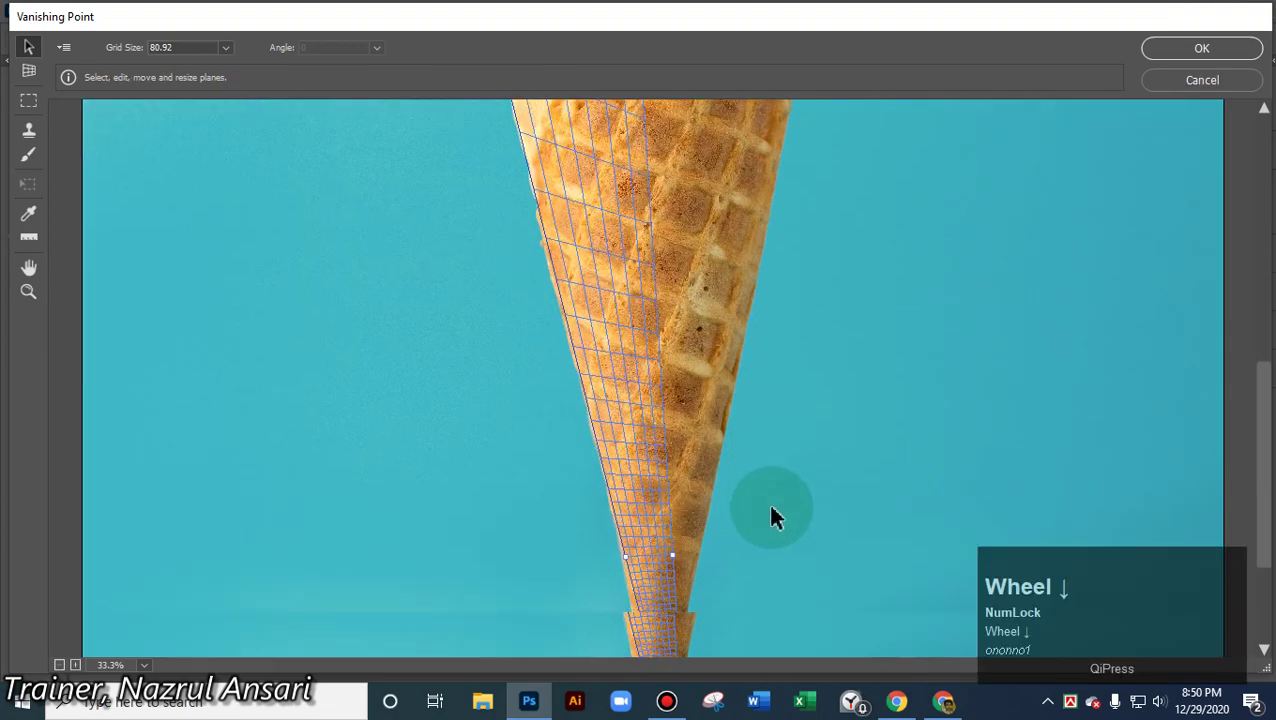
{"action": "scroll", "coordinate": [769, 505], "scroll_direction": "down", "scroll_amount": 2}
{"action": "mouse_move", "coordinate": [672, 420]}
{"action": "left_mouse_down"}
{"action": "mouse_move", "coordinate": [672, 384]}
{"action": "mouse_move", "coordinate": [673, 421]}
{"action": "left_mouse_up"}
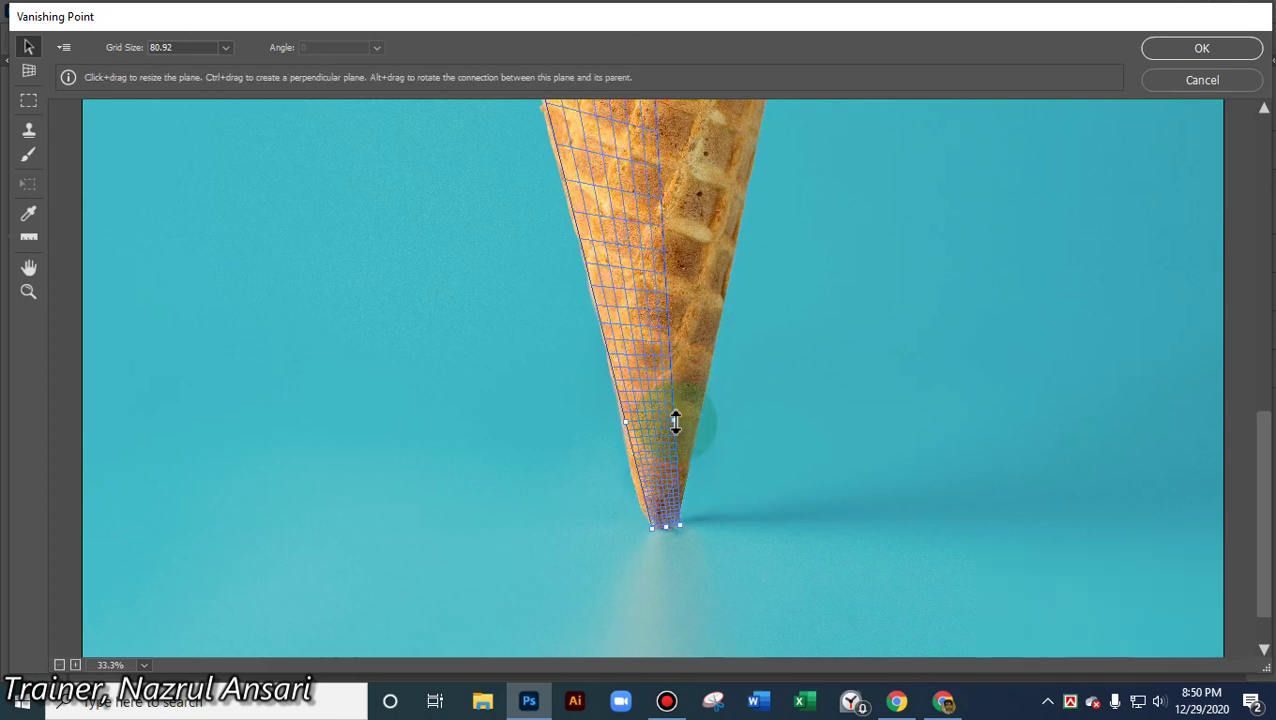
{"action": "left_click", "coordinate": [676, 422], "text": "alt"}
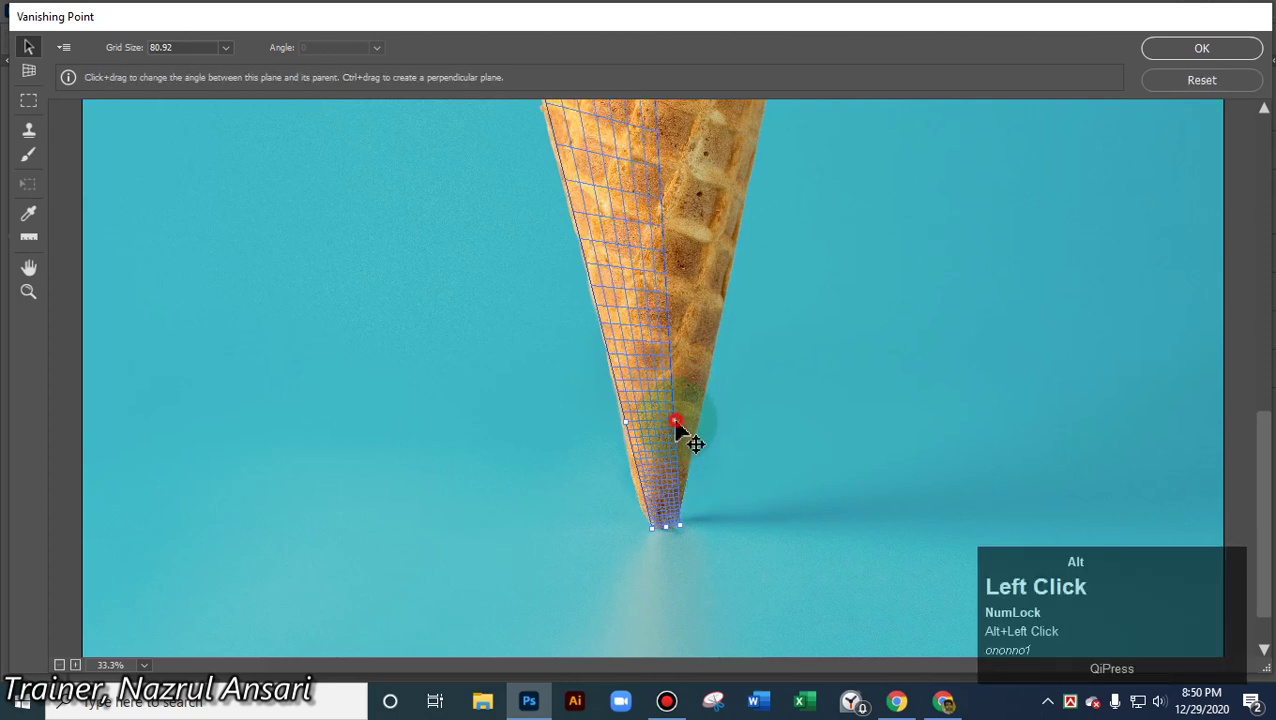
{"action": "left_click", "coordinate": [679, 428], "text": "ctrl"}
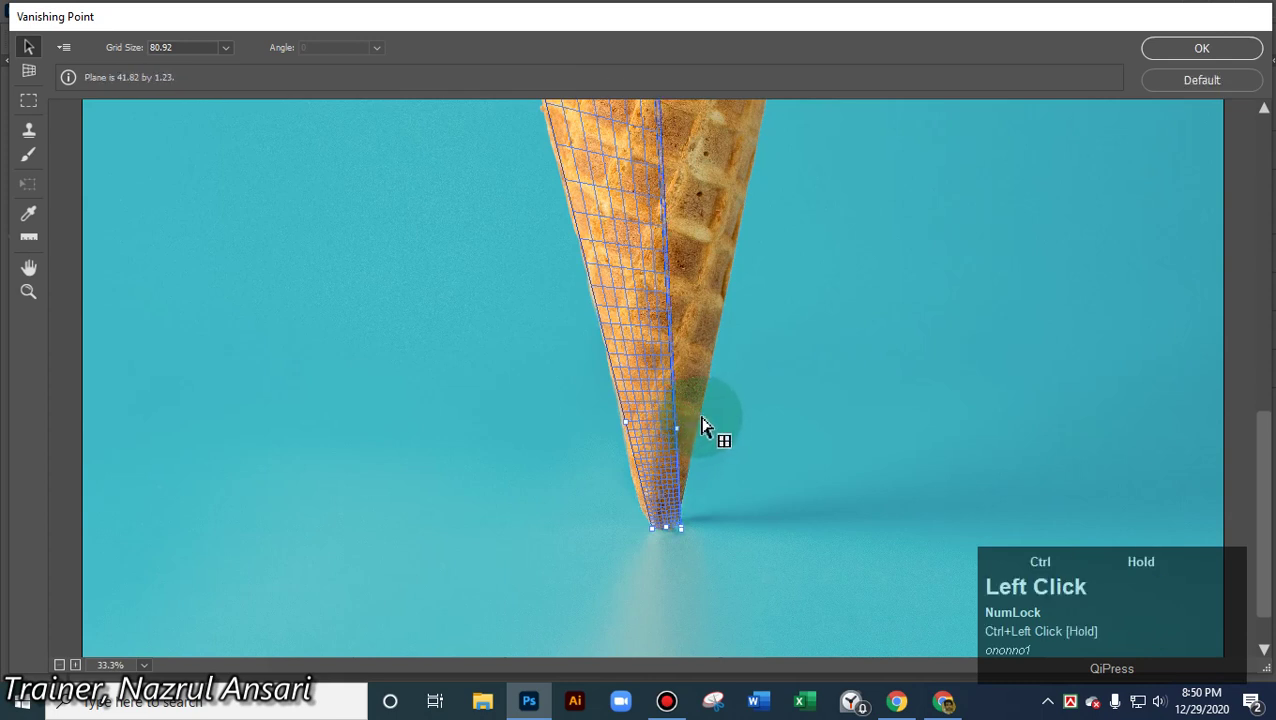
{"action": "left_click_drag", "start_coordinate": [721, 410], "coordinate": [700, 594]}
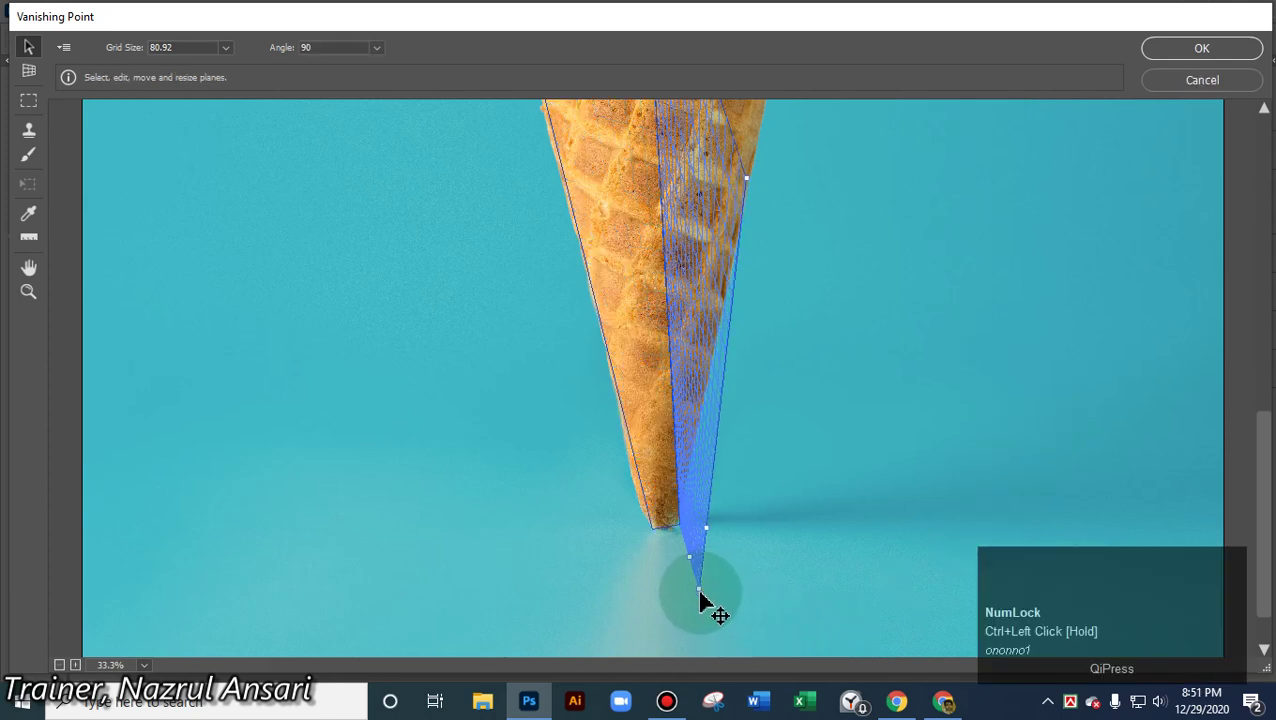
- Try to reposition the perpendicular plane's lowest corner closer to the cone's tip
{"action": "left_click_drag", "start_coordinate": [700, 600], "coordinate": [702, 596]}
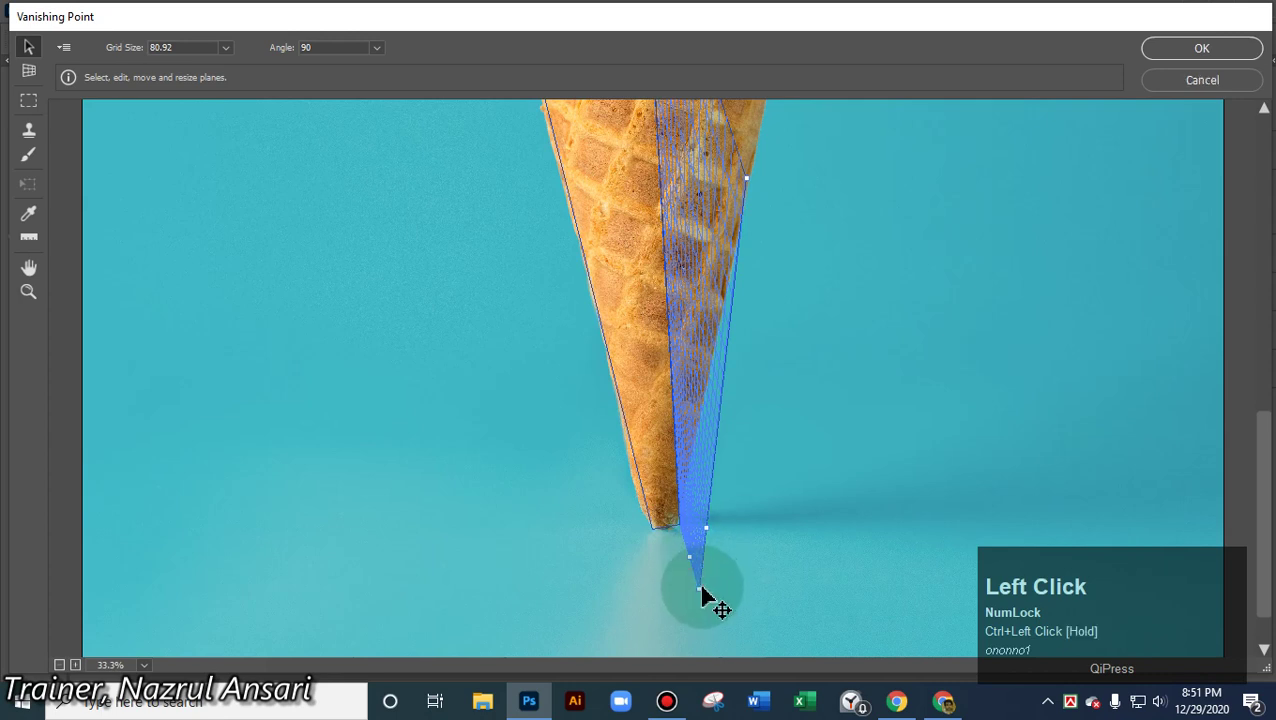
{"action": "left_click", "coordinate": [699, 598]}
{"action": "key", "text": "alt"}
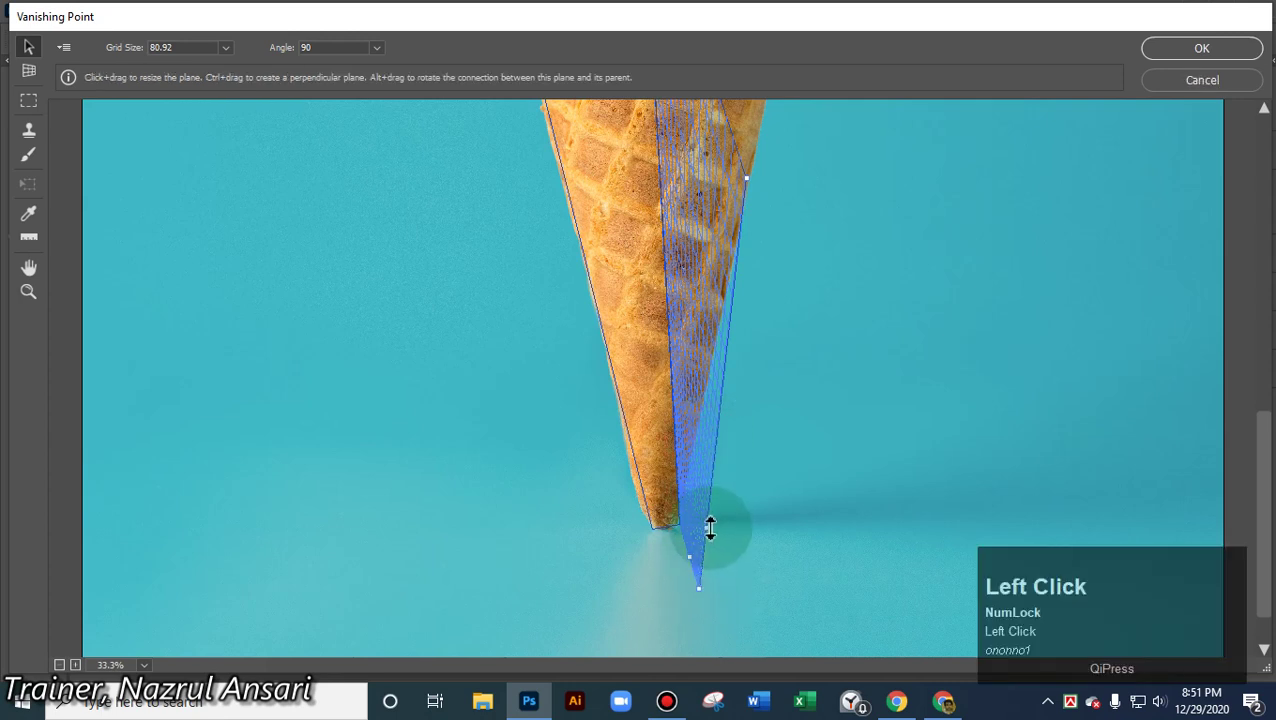
{"action": "key", "text": "alt"}
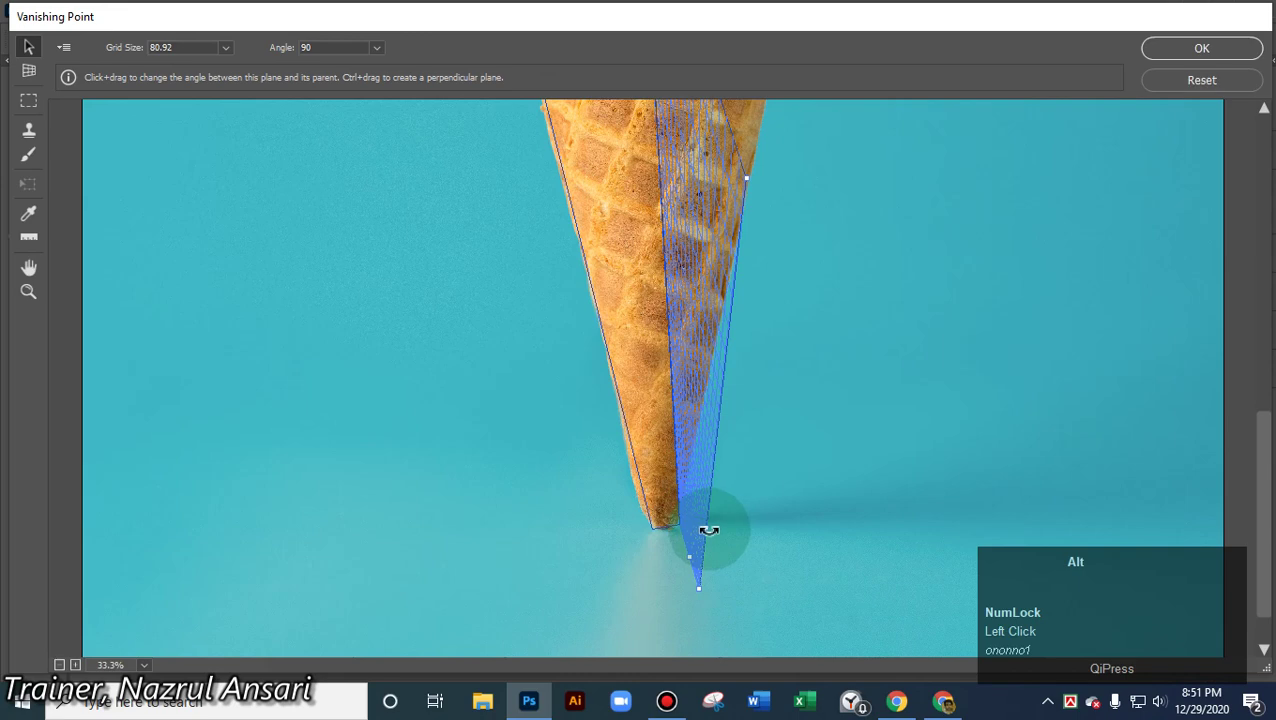
{"action": "left_click", "coordinate": [700, 589]}
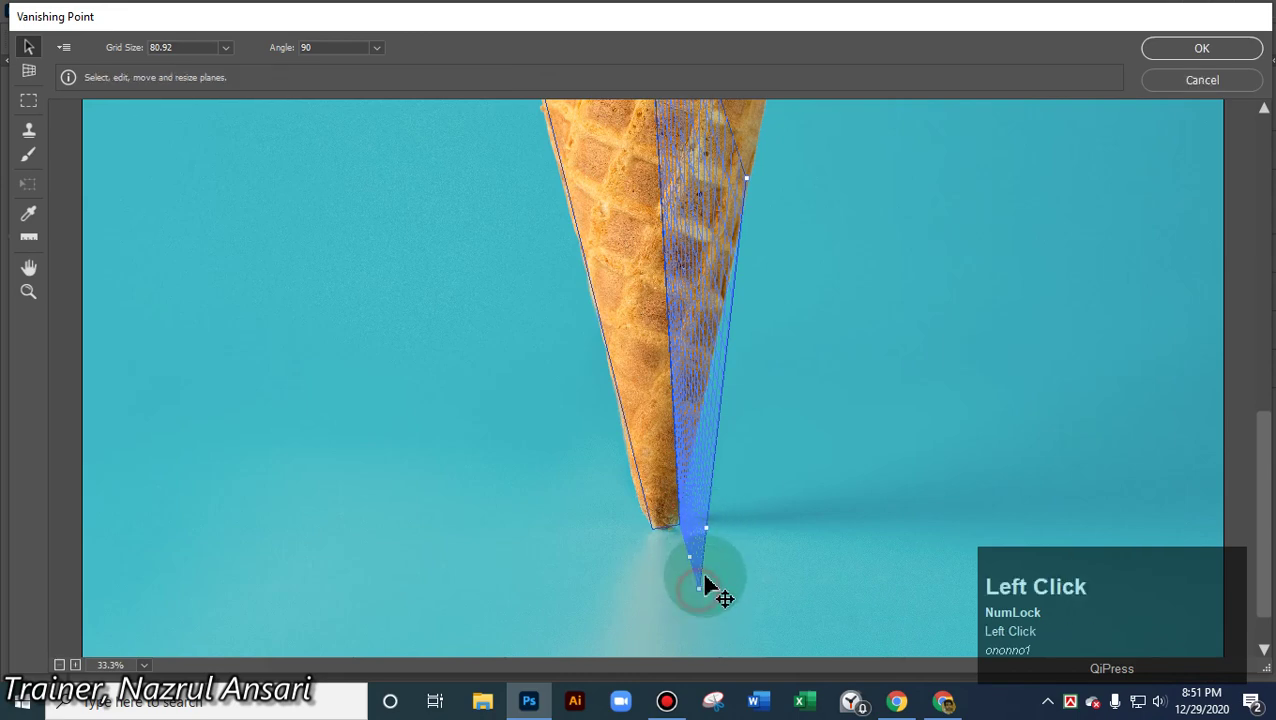
- Try to move the perpendicular plane's outer upper corner along the right edge of the cone
{"action": "scroll", "coordinate": [860, 432], "scroll_direction": "up", "scroll_amount": 3}
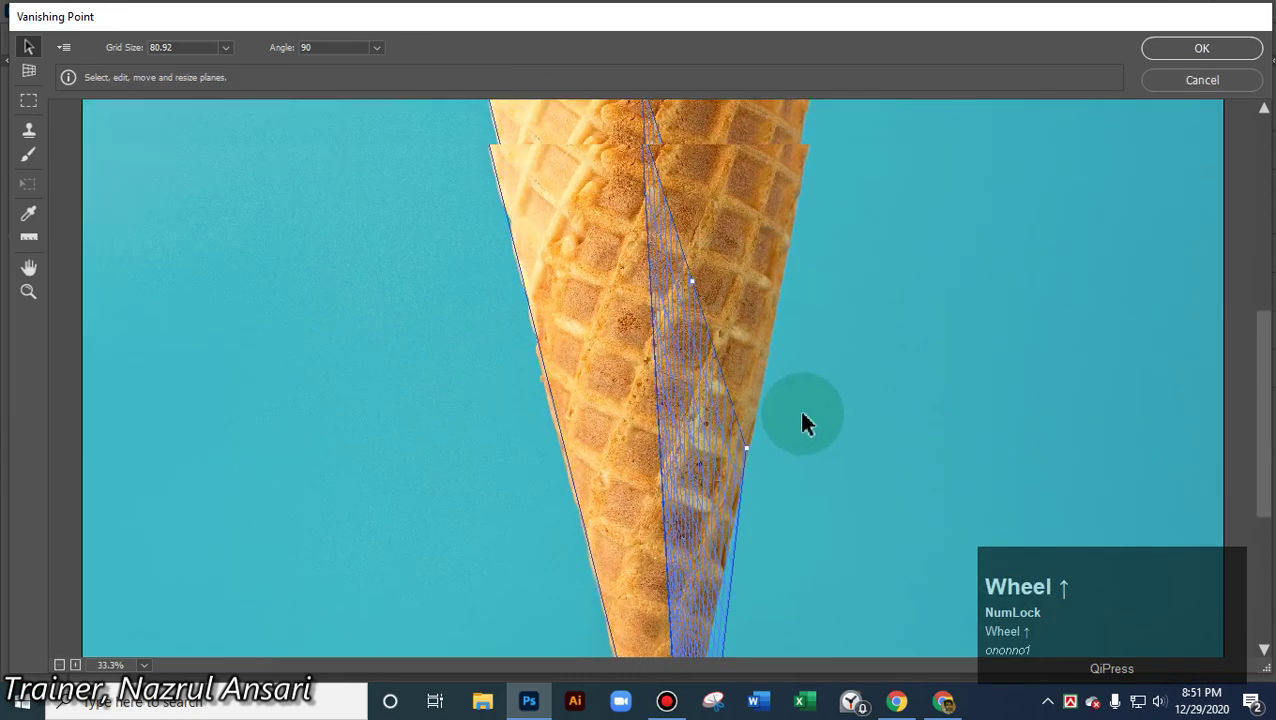
{"action": "left_click", "coordinate": [747, 455]}
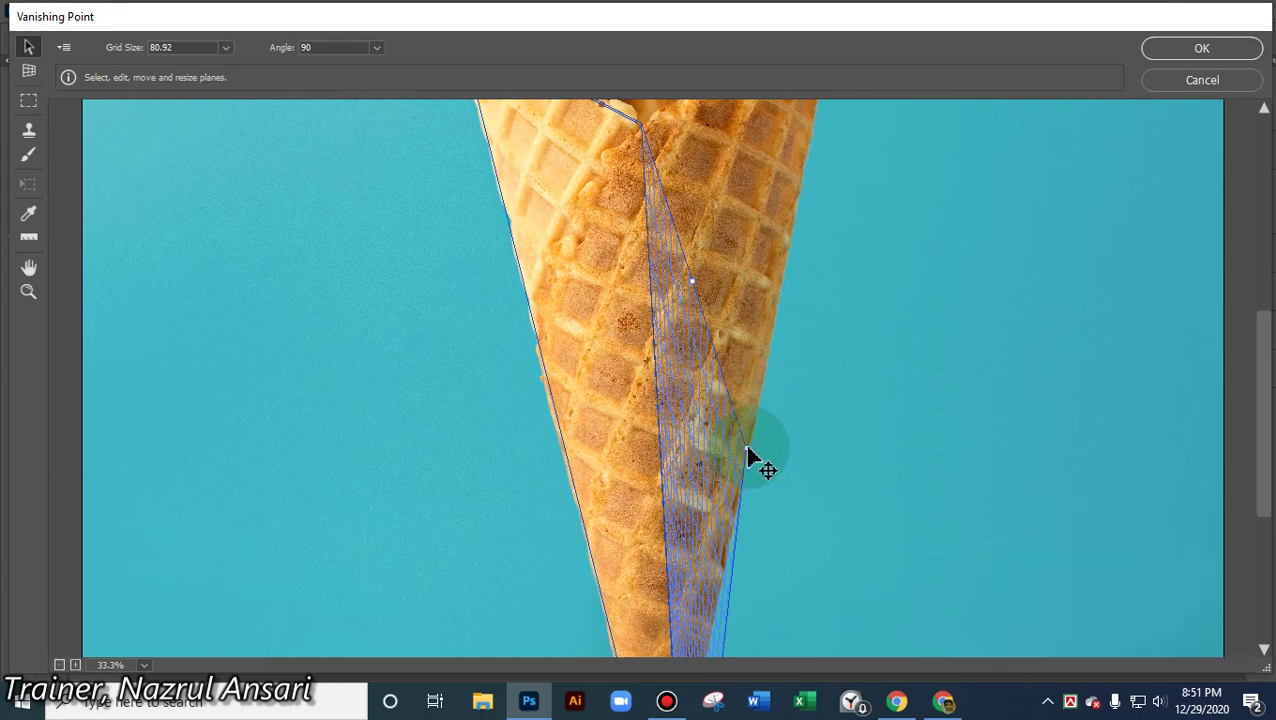
{"action": "left_click", "coordinate": [748, 455]}
{"action": "left_click_drag", "start_coordinate": [748, 455], "coordinate": [752, 435]}
{"action": "key", "text": "ctrl"}
{"action": "left_click", "coordinate": [683, 433]}
{"action": "left_click", "coordinate": [748, 452], "text": "alt"}
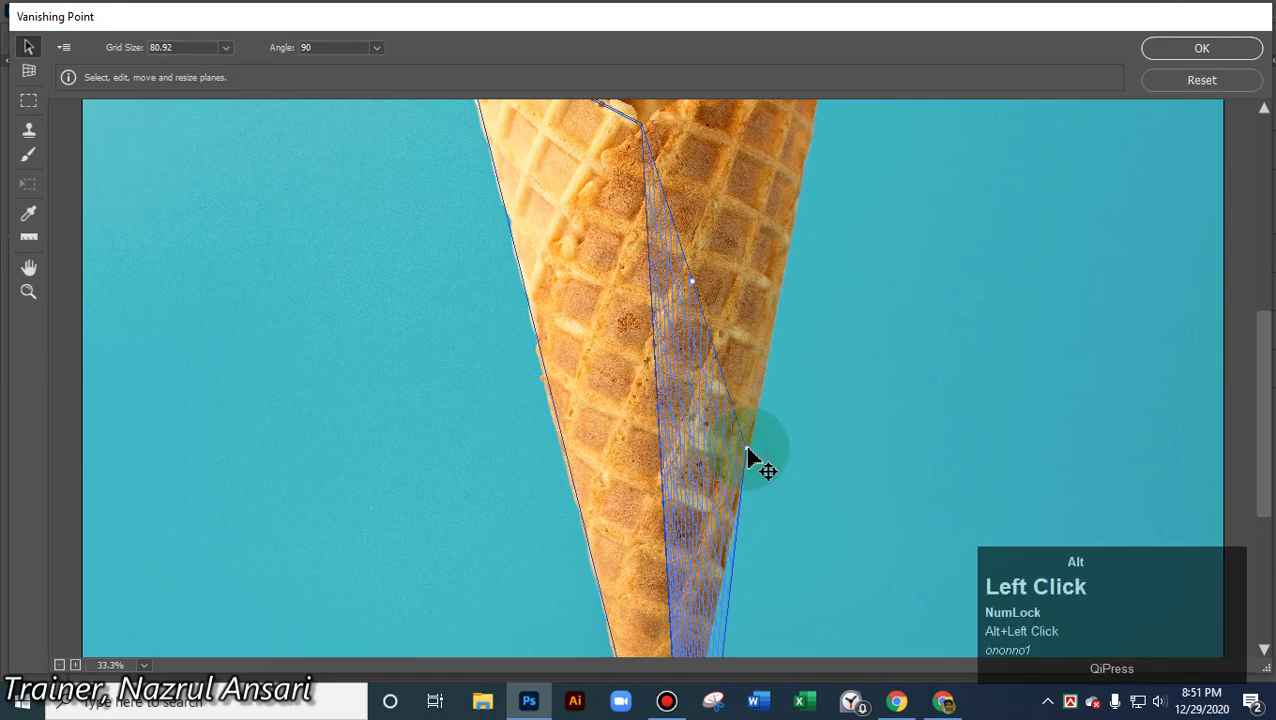
- Try to shift the whole perpendicular plane sideways toward the left half of the cone with the Edit Plane tool
{"action": "left_click", "coordinate": [635, 416]}
{"action": "left_click", "coordinate": [28, 47]}
{"action": "left_click", "coordinate": [370, 308]}
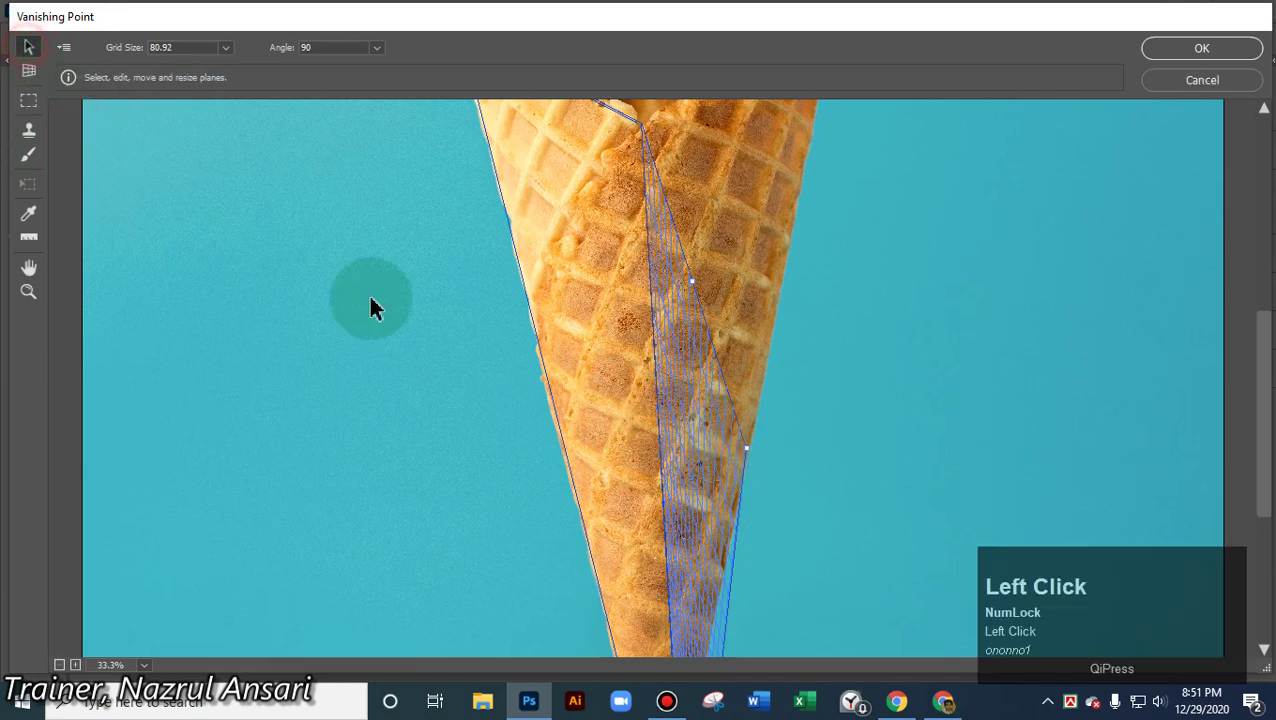
{"action": "left_click_drag", "start_coordinate": [686, 322], "coordinate": [603, 325]}
{"action": "left_click", "coordinate": [678, 336]}
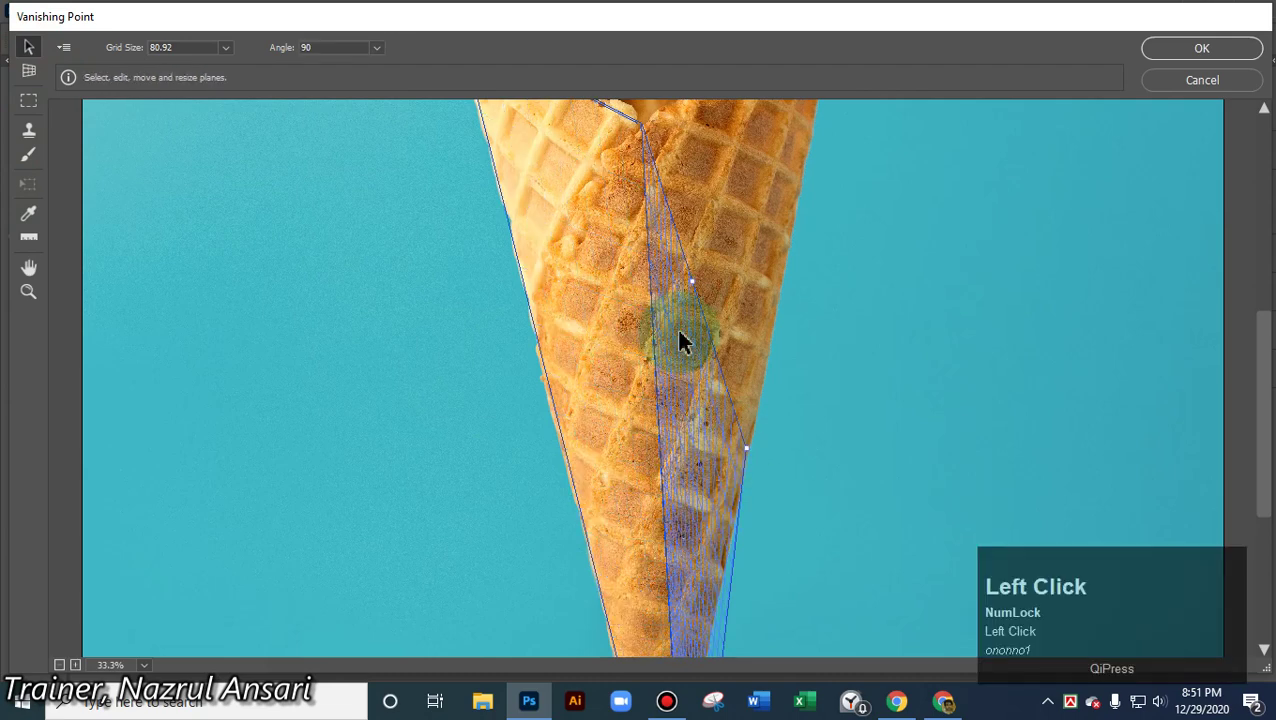
{"action": "left_click", "coordinate": [748, 450]}
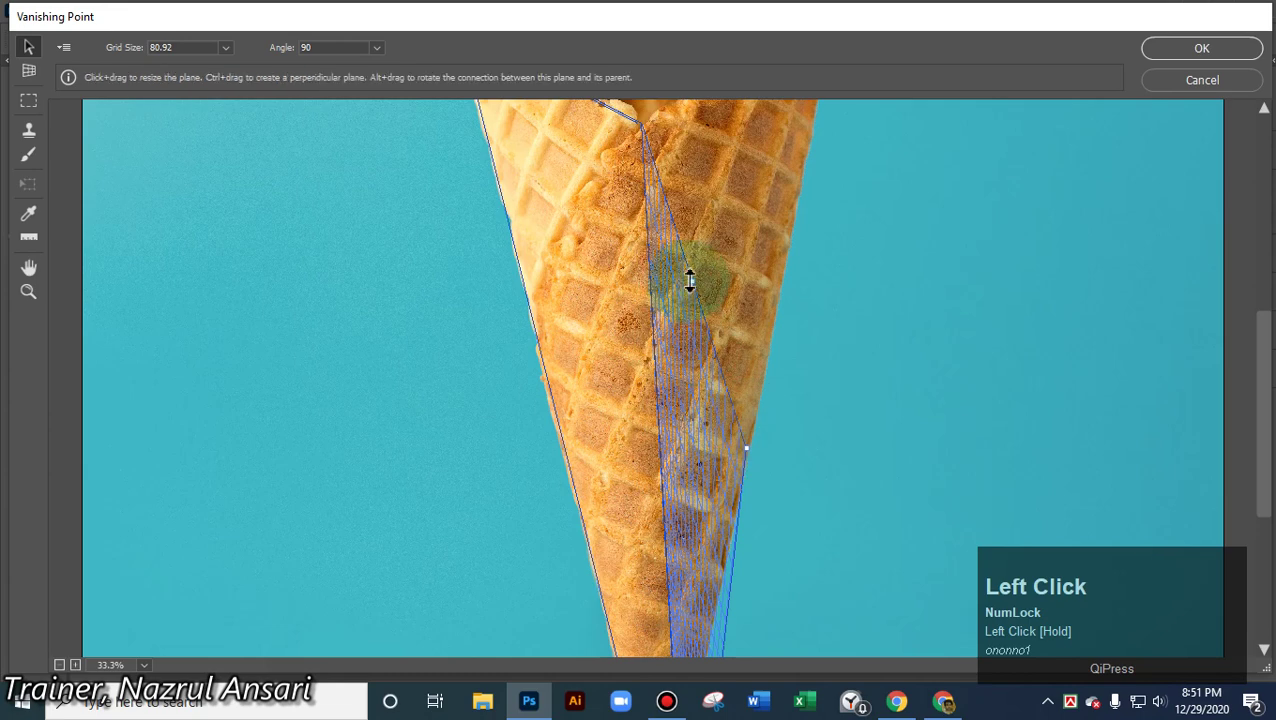
- Stretch the perpendicular plane's upper edge upward so the grid covers more of the cone's right half
{"action": "left_click", "coordinate": [692, 280]}
{"action": "left_click_drag", "start_coordinate": [692, 280], "coordinate": [781, 148]}
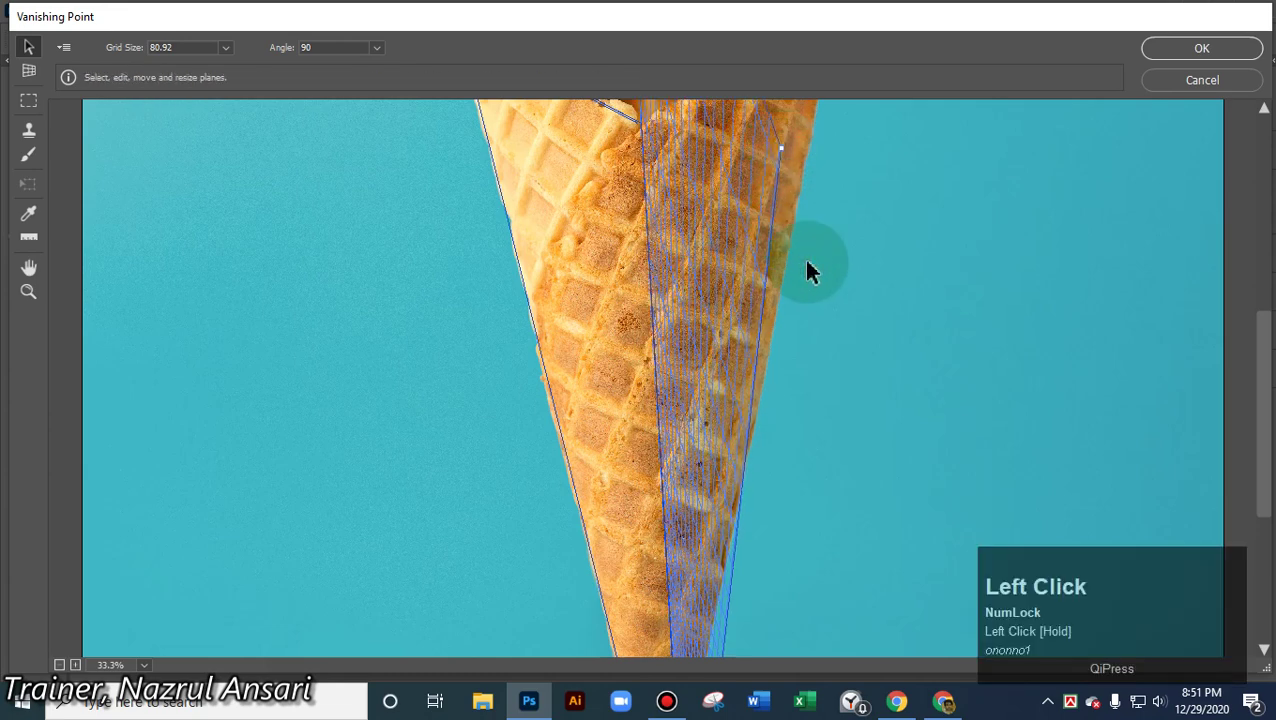
{"action": "key", "text": "space"}
{"action": "key", "text": "alt"}
{"action": "scroll", "coordinate": [827, 270], "scroll_direction": "down", "scroll_amount": 3}
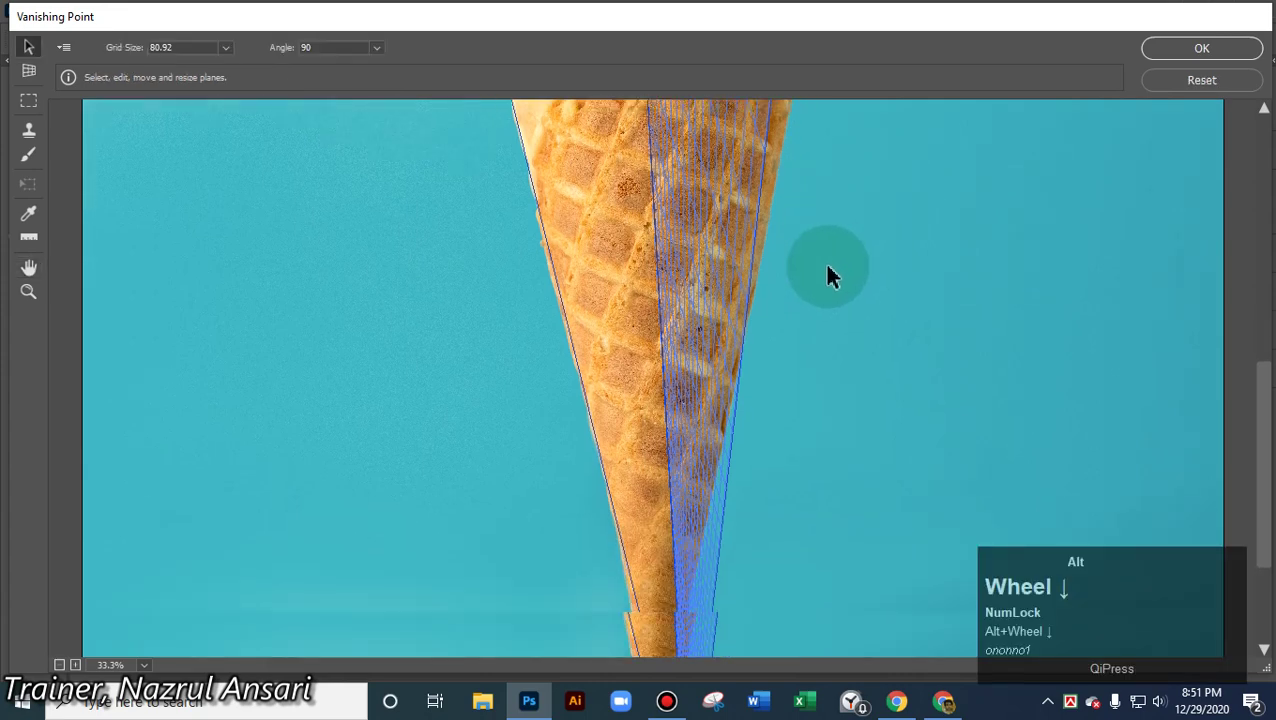
{"action": "key", "text": "space"}
{"action": "left_click_drag", "start_coordinate": [678, 438], "coordinate": [652, 601]}
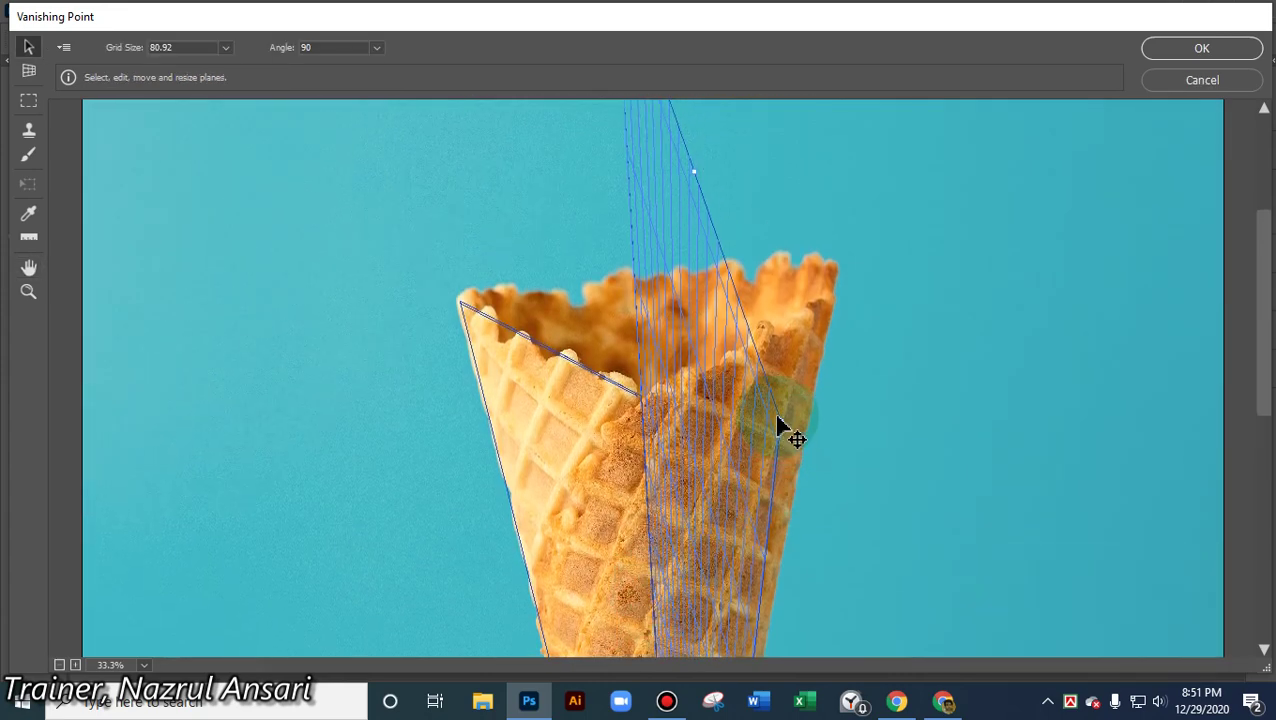
- Try to pull the stretched plane's outer corner outward to meet the cone's right edge near the rim
{"action": "scroll", "coordinate": [786, 445], "scroll_direction": "up", "scroll_amount": 3}
{"action": "left_click", "coordinate": [613, 208]}
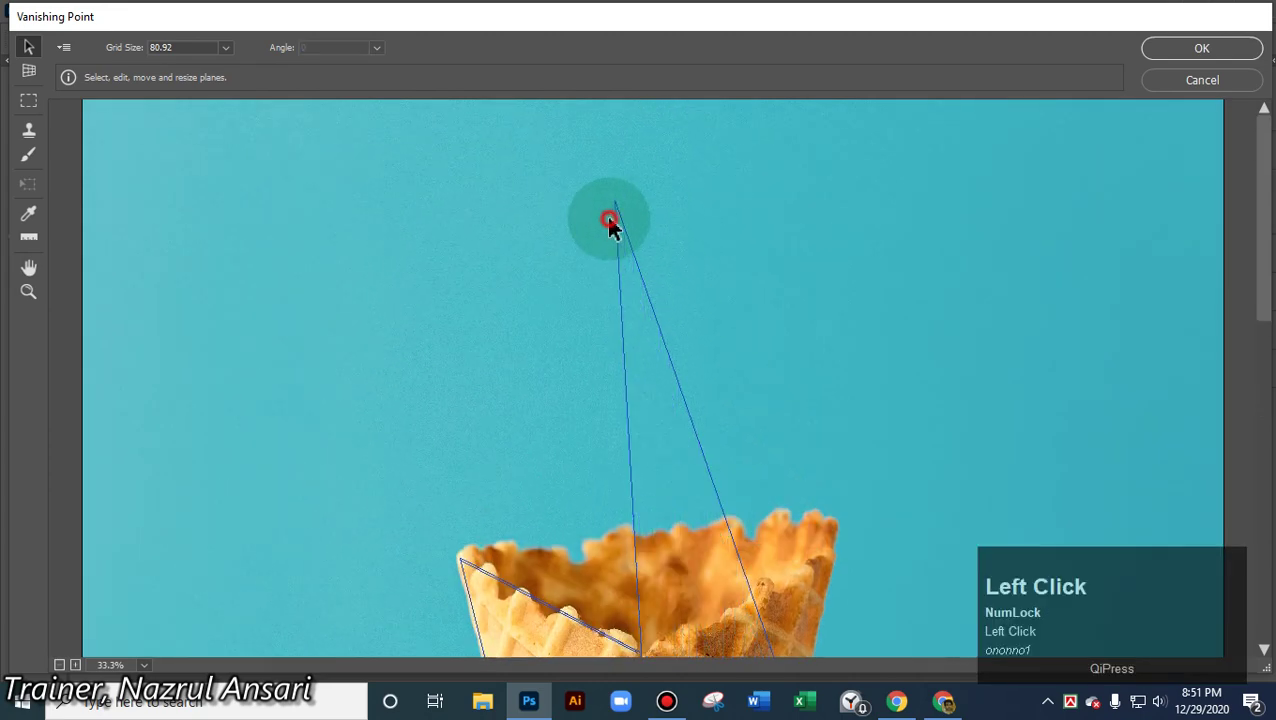
{"action": "left_click", "coordinate": [660, 328]}
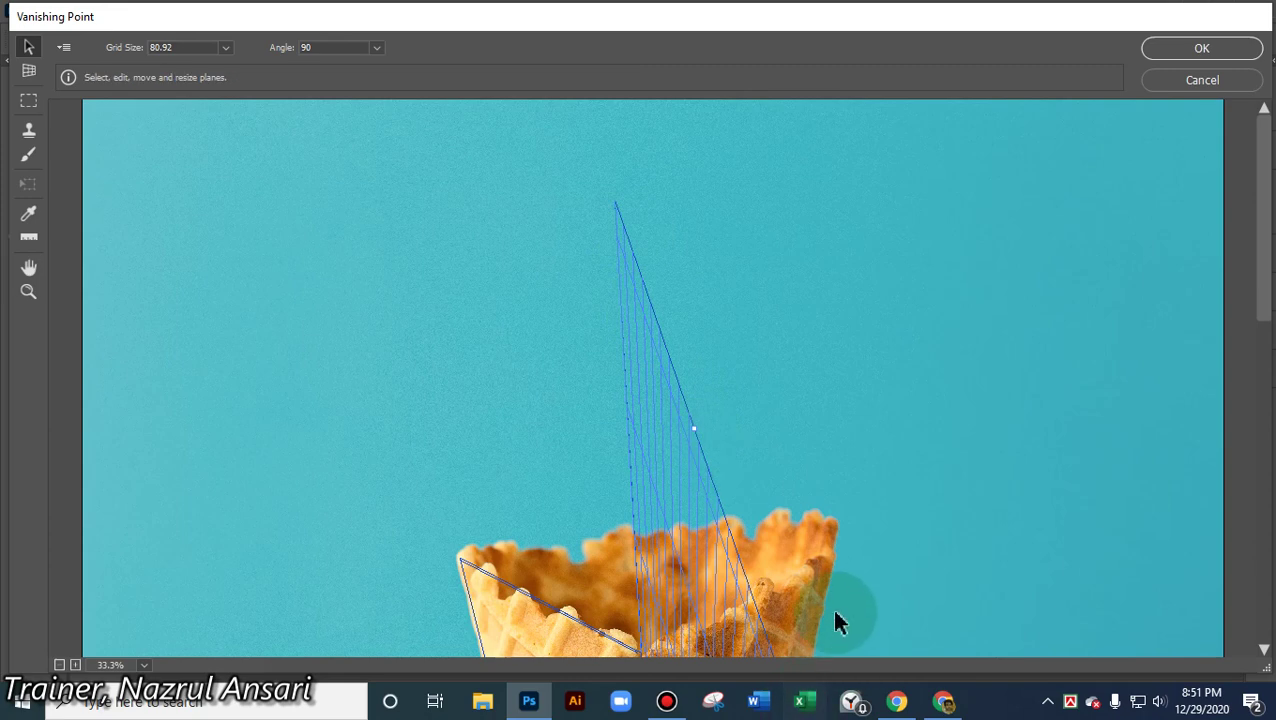
{"action": "scroll", "coordinate": [834, 618], "scroll_direction": "down", "scroll_amount": 2}
{"action": "left_click", "coordinate": [783, 498]}
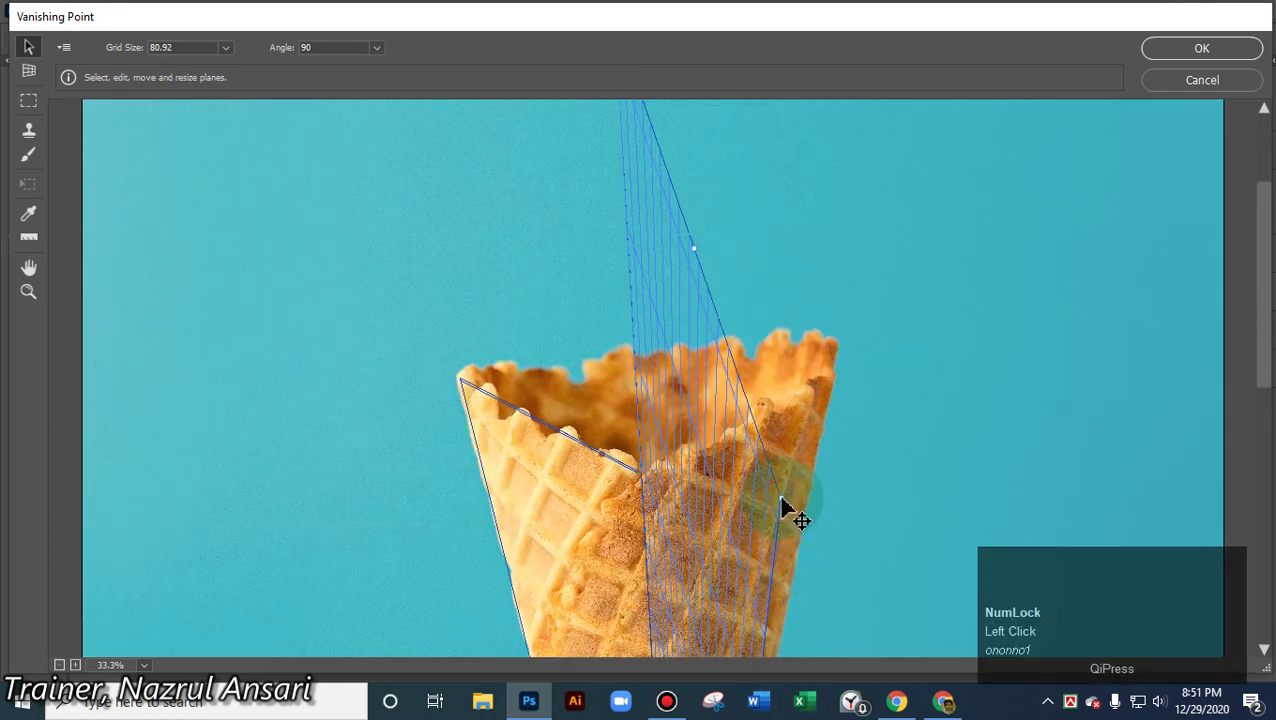
{"action": "left_click_drag", "start_coordinate": [782, 500], "coordinate": [797, 488], "text": "alt"}
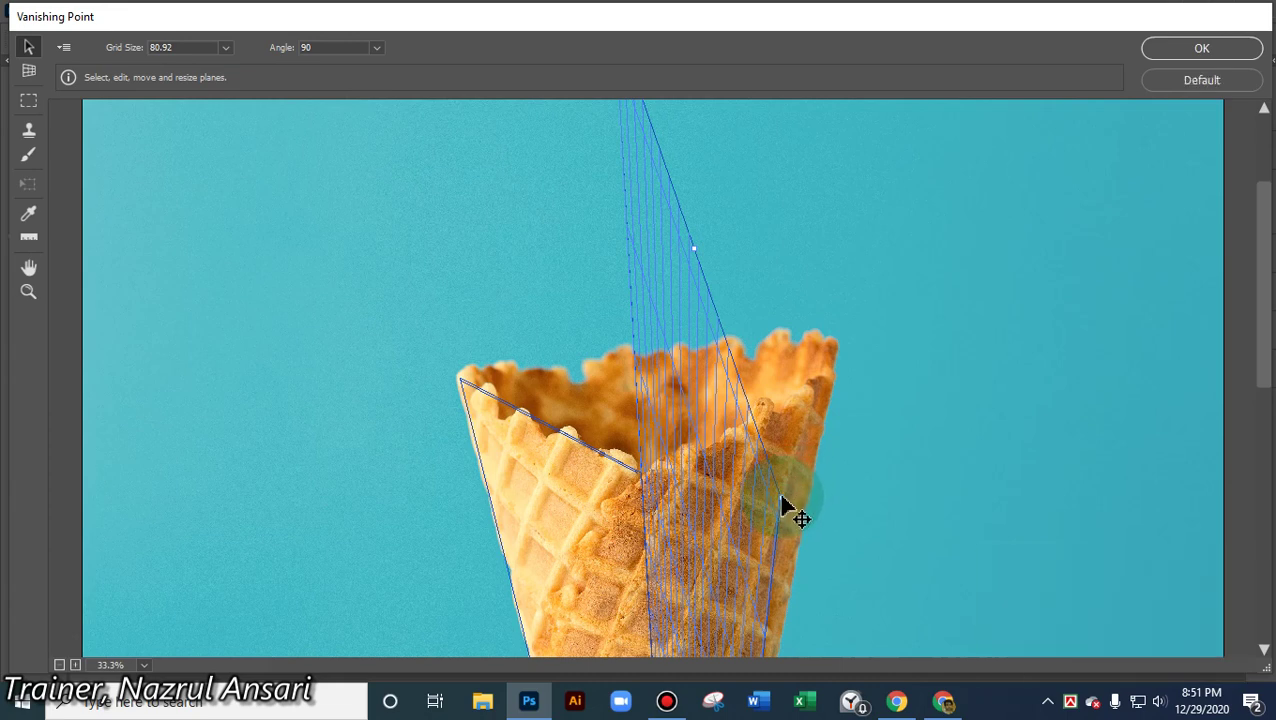
{"action": "left_click", "coordinate": [809, 507], "text": "ctrl"}
- Extend the perpendicular plane's upper edge further so its outer corner sits above the cone's rim
{"action": "left_click", "coordinate": [691, 248]}
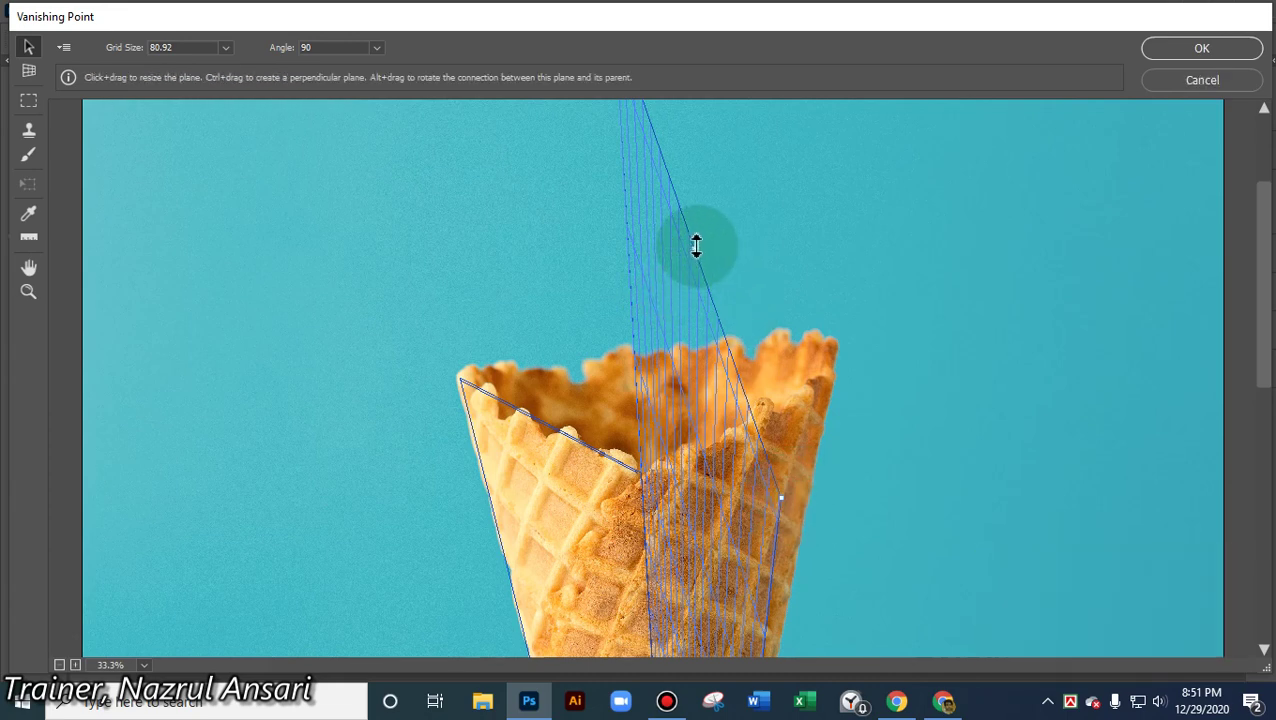
{"action": "left_click_drag", "start_coordinate": [692, 248], "coordinate": [778, 530]}
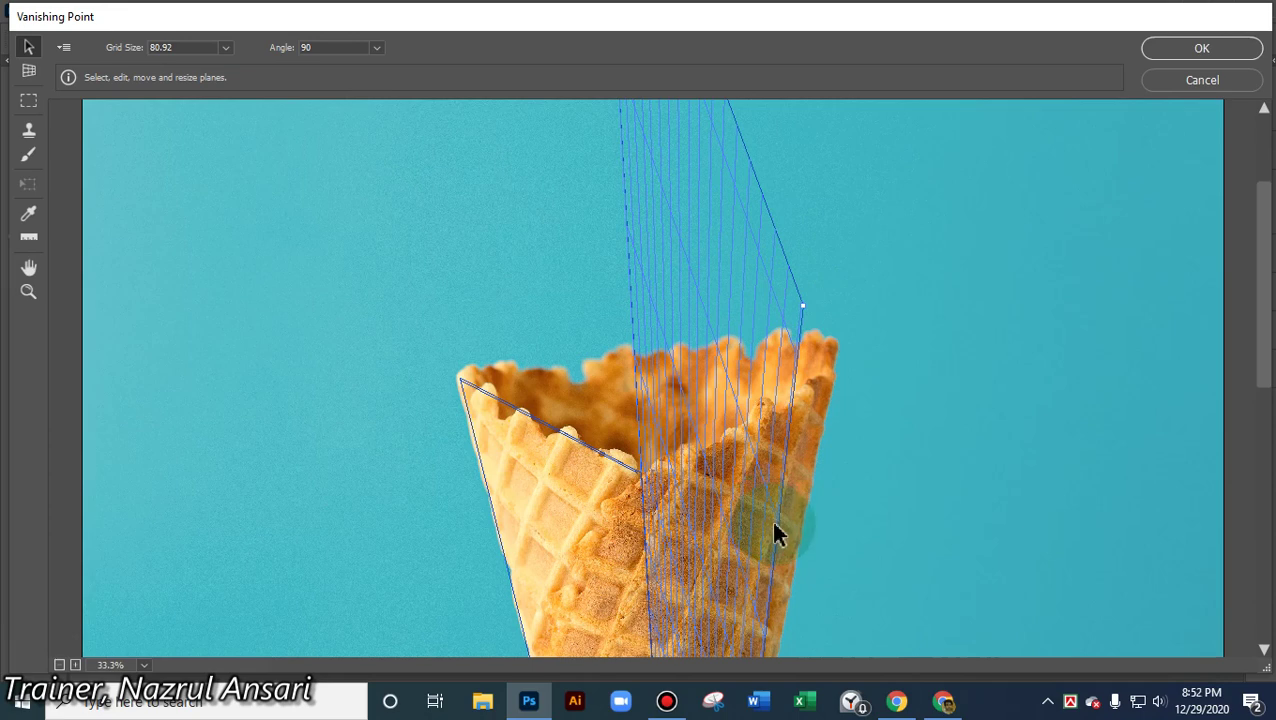
{"action": "left_click", "coordinate": [773, 528]}
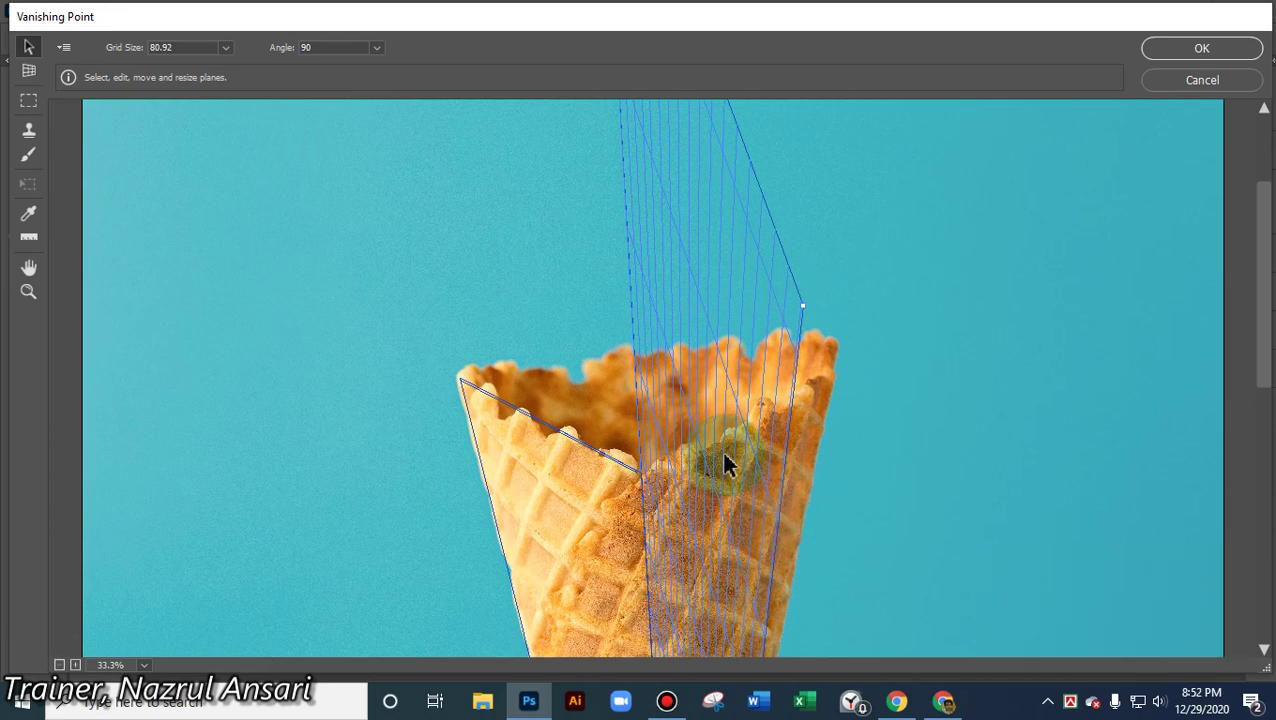
- Try to start another plane with the Create Plane tool from the left section of the cone's rim
{"action": "left_click", "coordinate": [28, 80]}
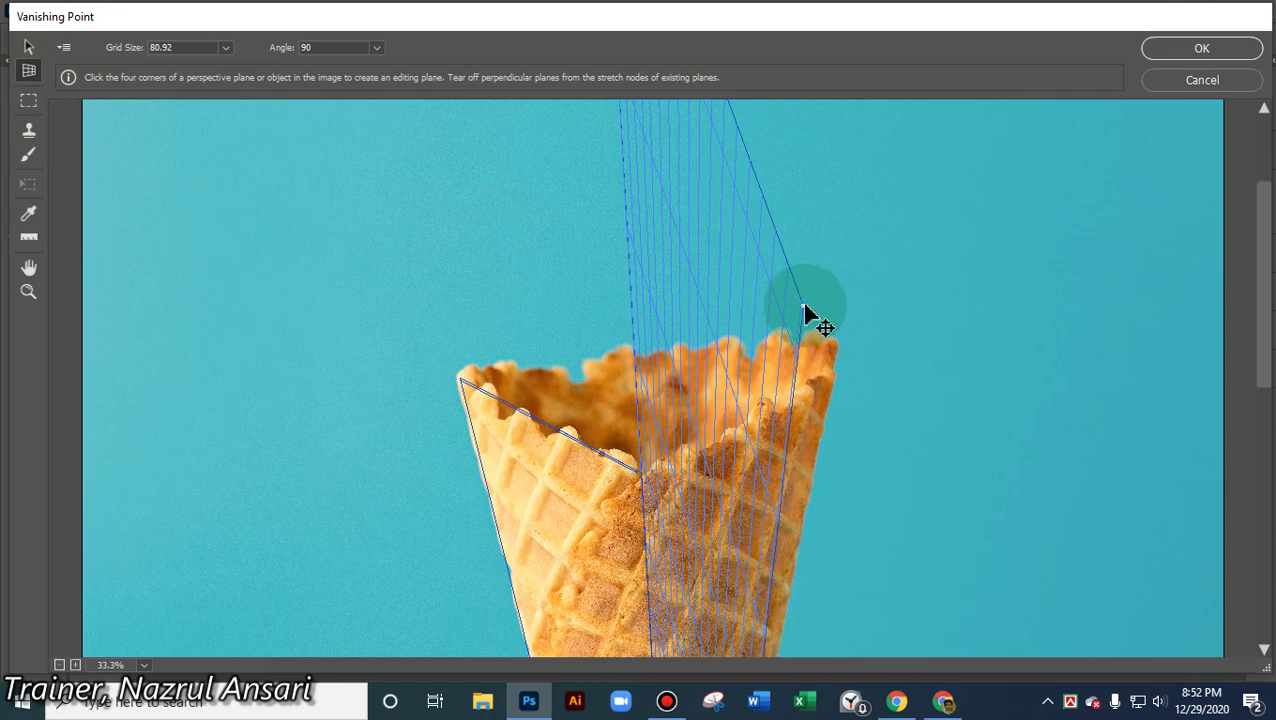
{"action": "key", "text": "ctrl"}
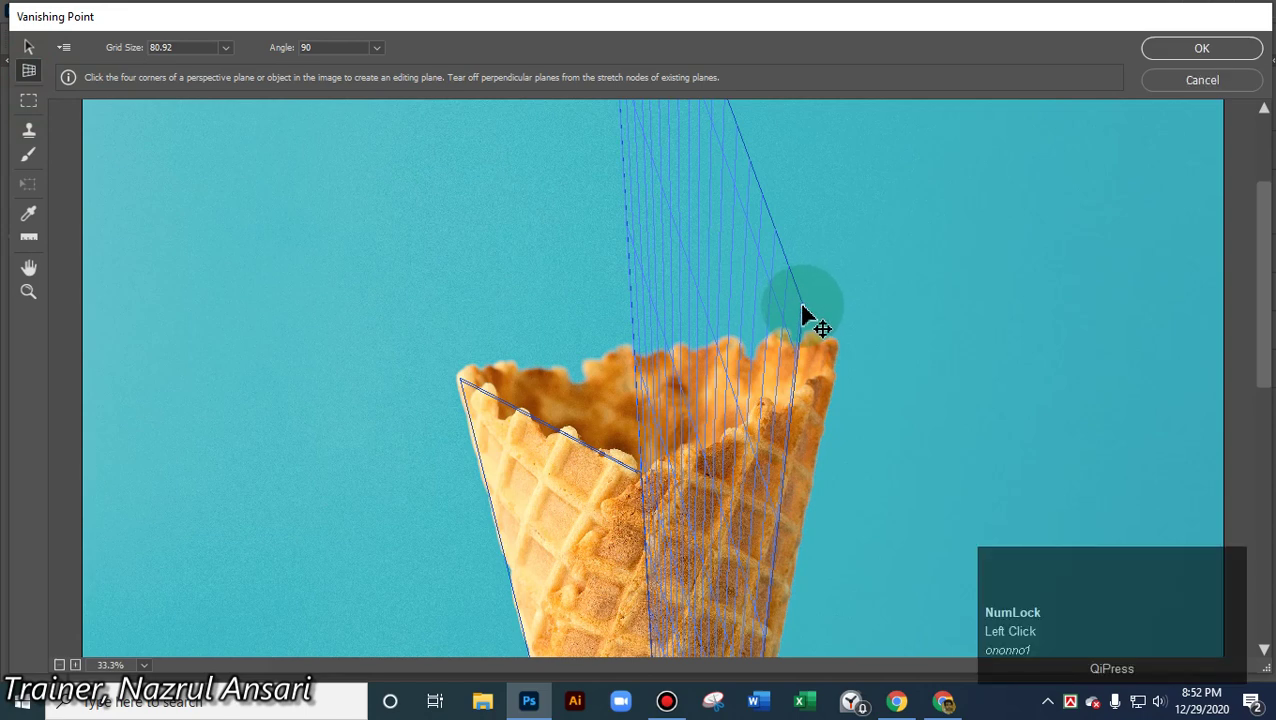
{"action": "key", "text": "alt"}
{"action": "left_click", "coordinate": [572, 458]}
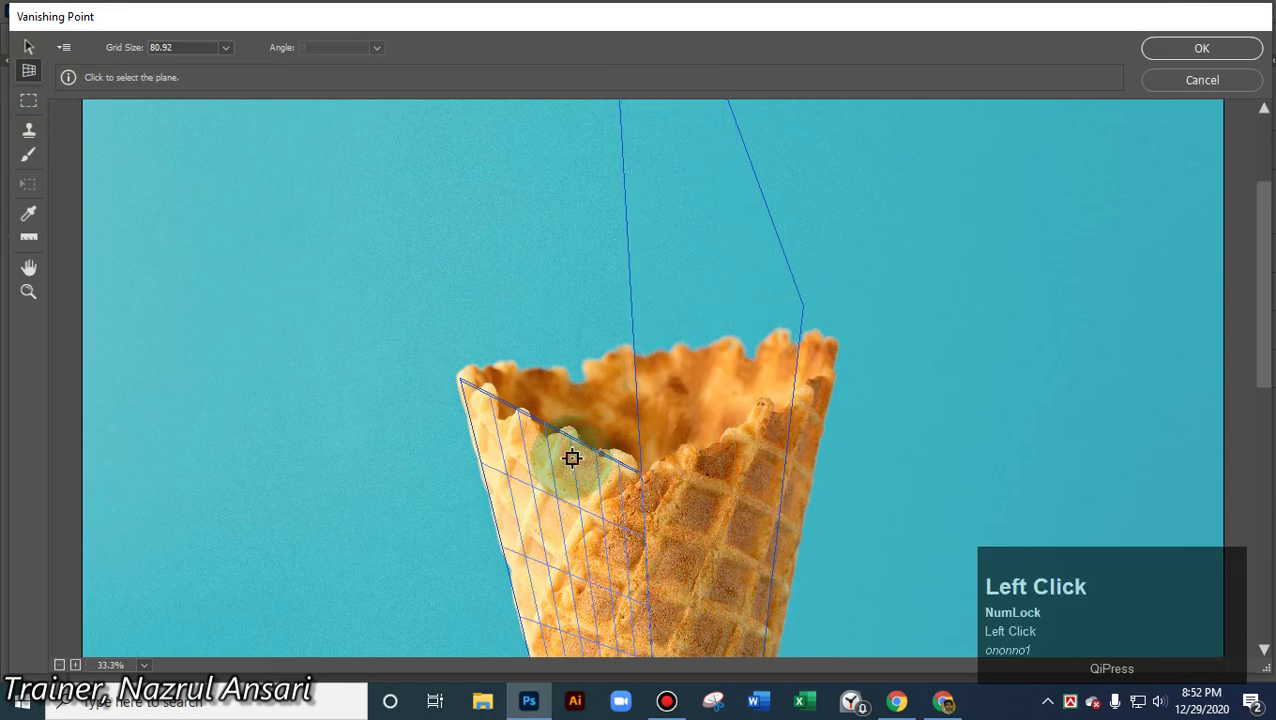
{"action": "left_click", "coordinate": [537, 426]}
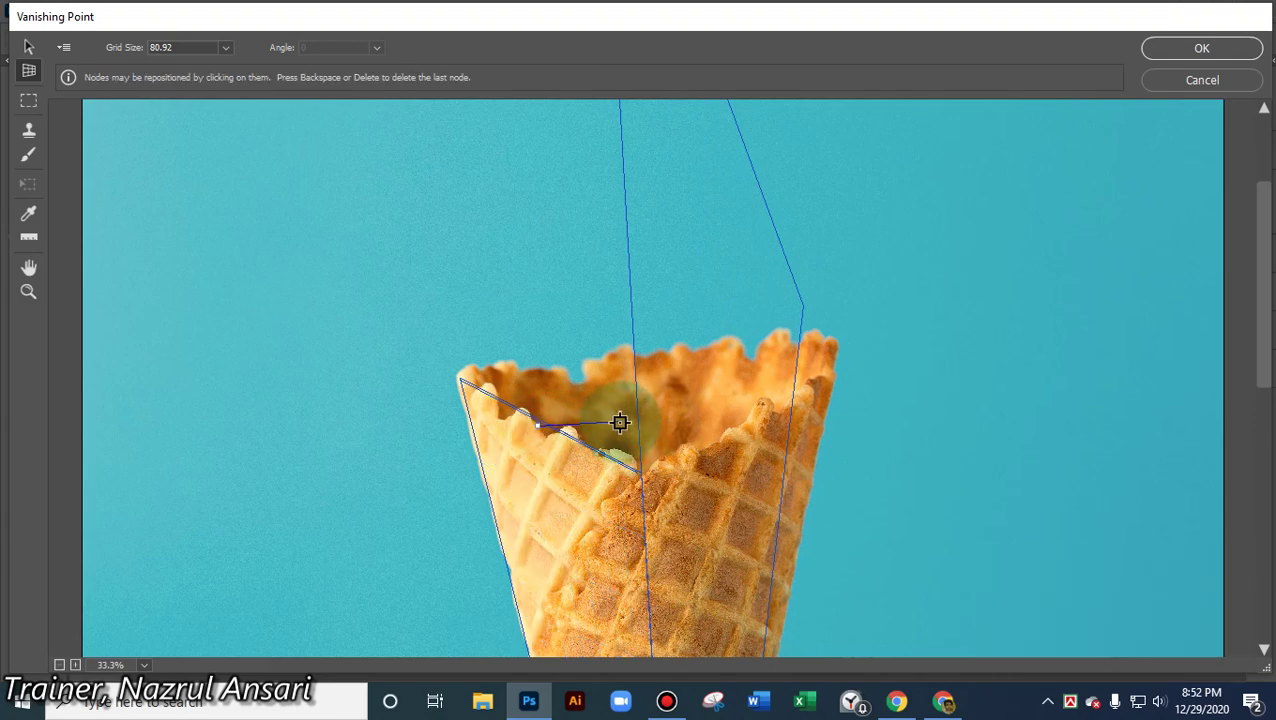
- Close Vanishing Point without keeping the planes and reopen the filter on Layer 1
{"action": "key", "text": "Escape"}
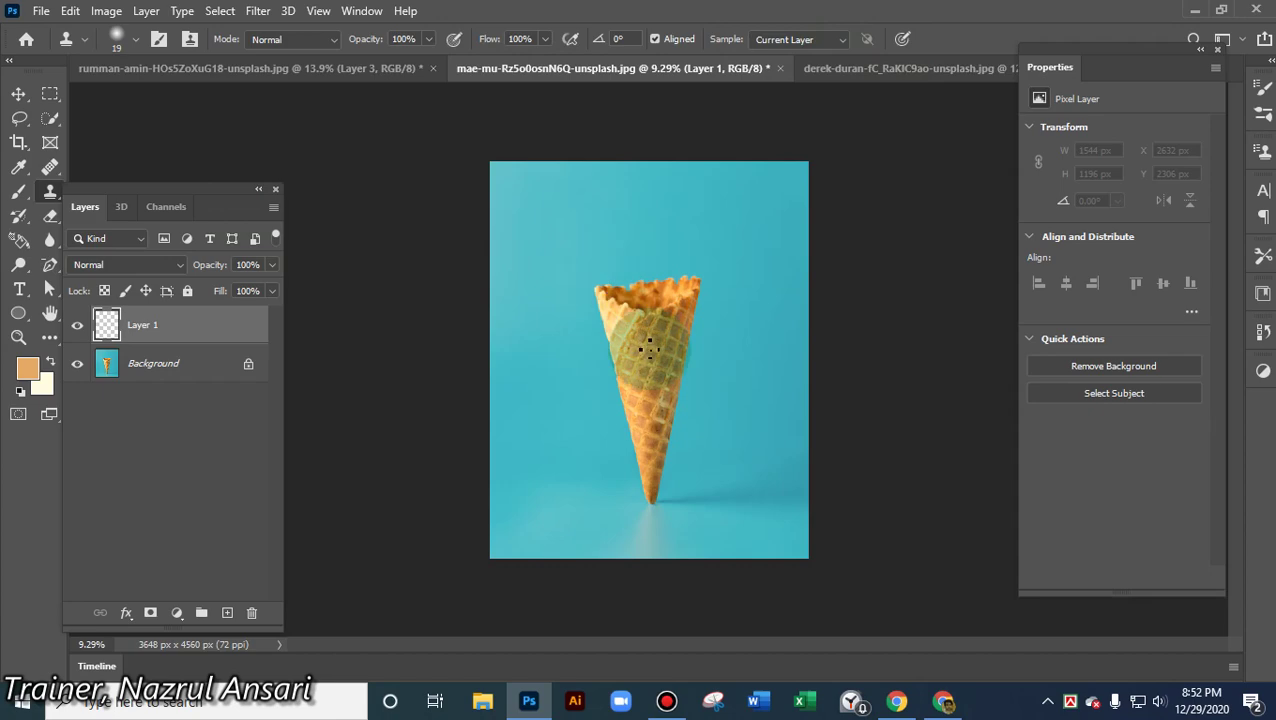
{"action": "left_click", "coordinate": [258, 18]}
{"action": "left_click", "coordinate": [302, 176]}
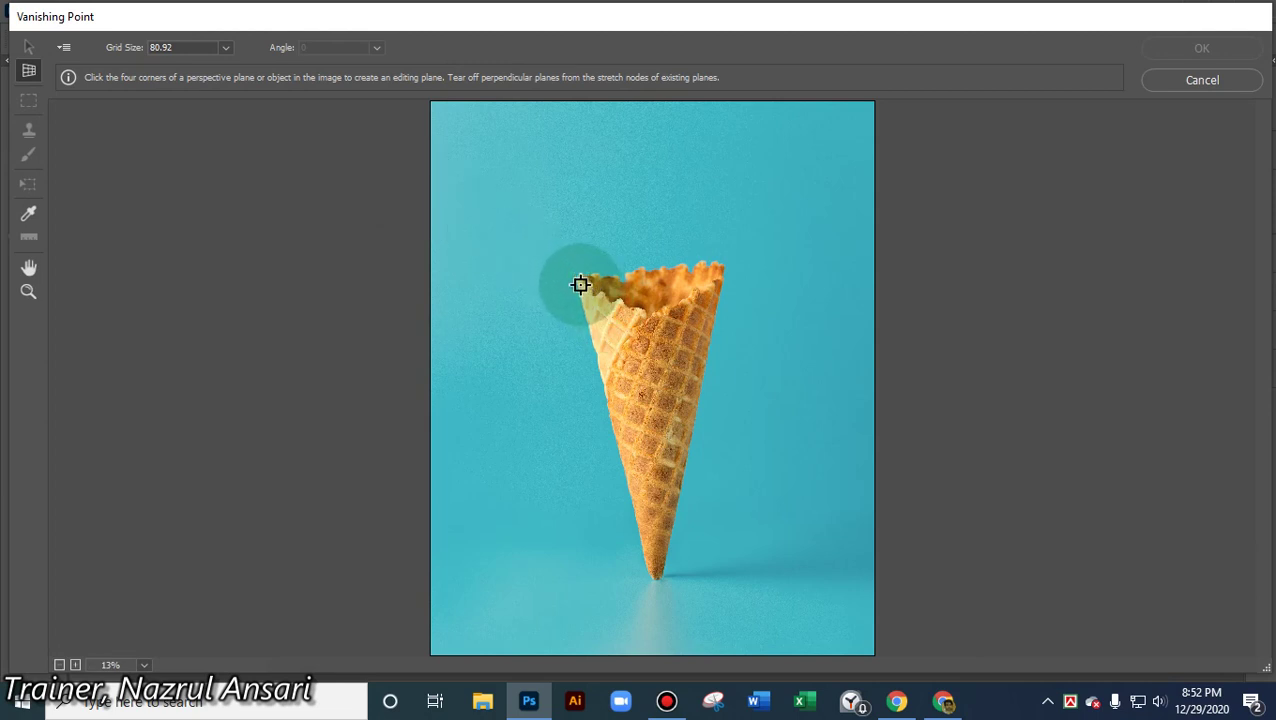
- Try to create one plane over the whole cone through the left rim, front rim, right rim and tip
{"action": "left_click", "coordinate": [581, 285]}
{"action": "left_click", "coordinate": [649, 318]}
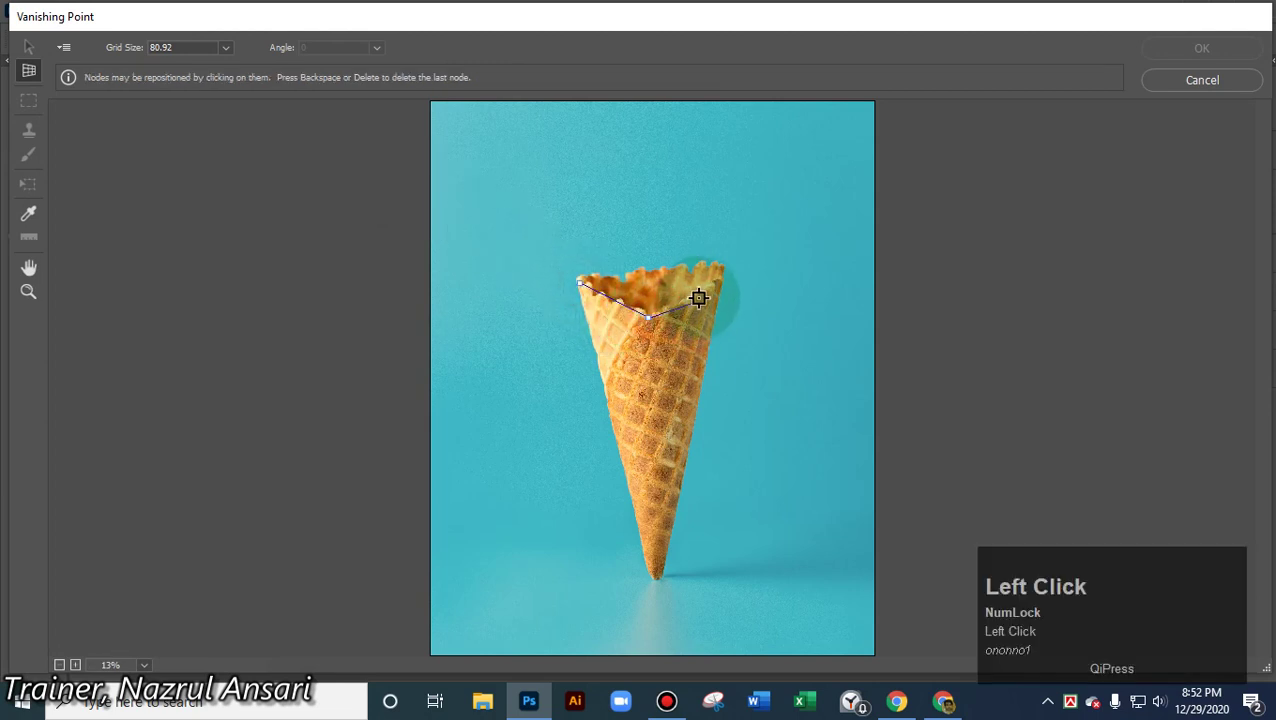
{"action": "left_click", "coordinate": [724, 273]}
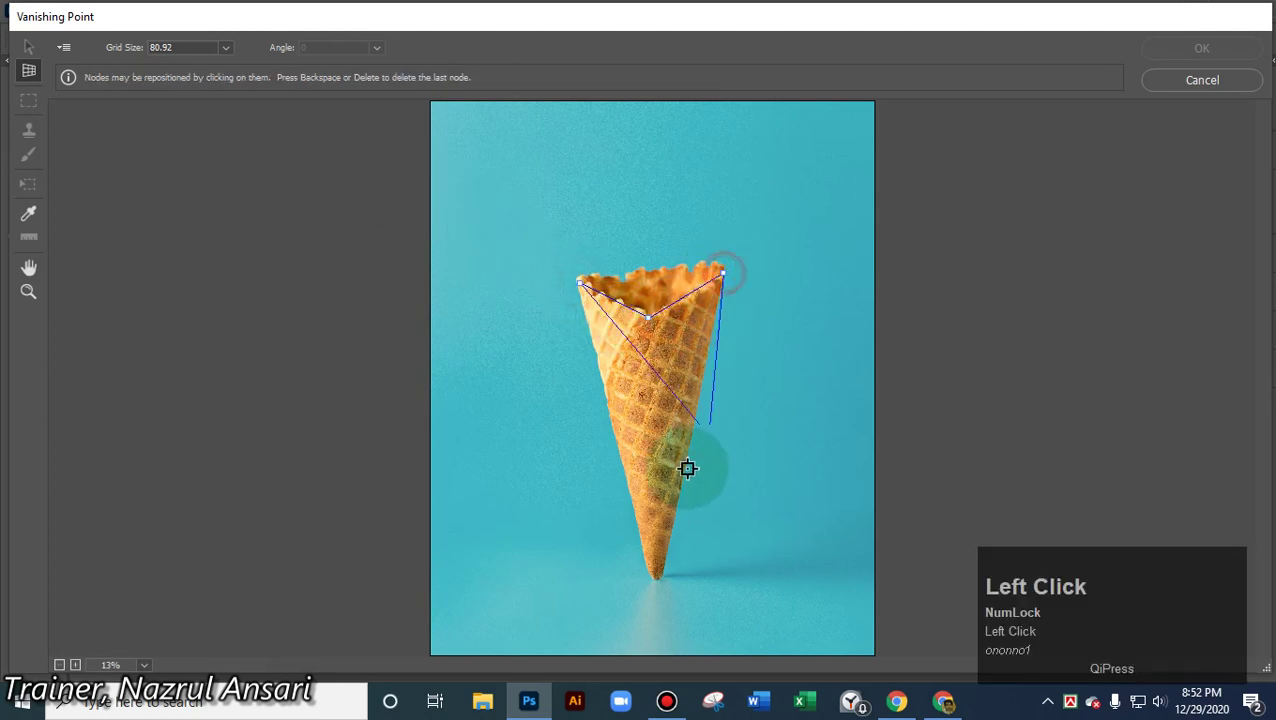
{"action": "left_click", "coordinate": [657, 583]}
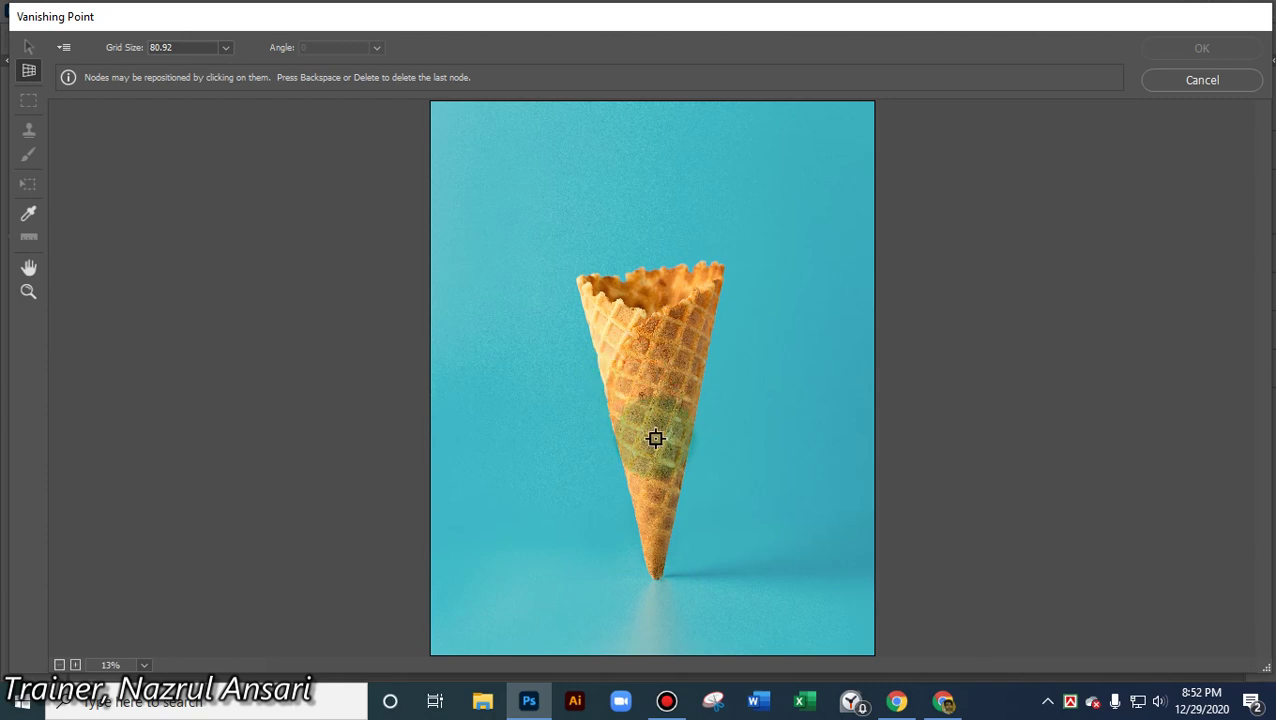
- Retry the four-corner plane over the cone with its rim corners placed slightly inward and the last corner at the tip
{"action": "left_click", "coordinate": [583, 282]}
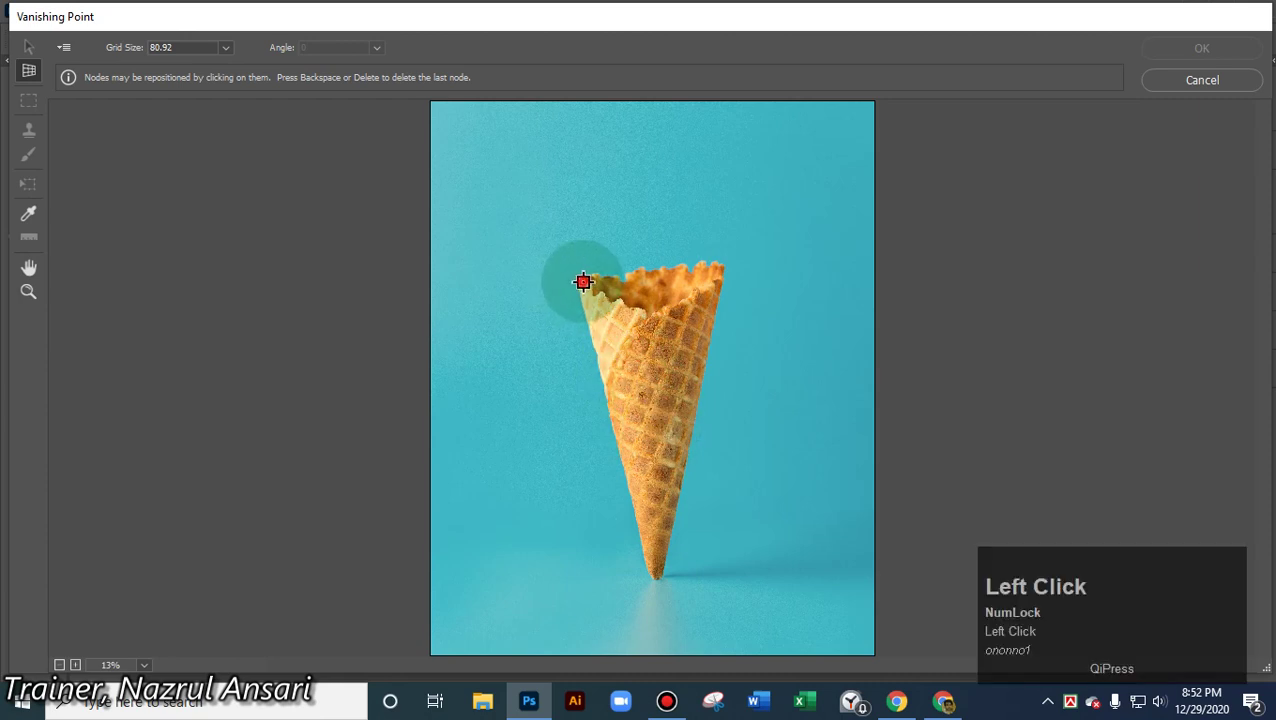
{"action": "left_click", "coordinate": [645, 322]}
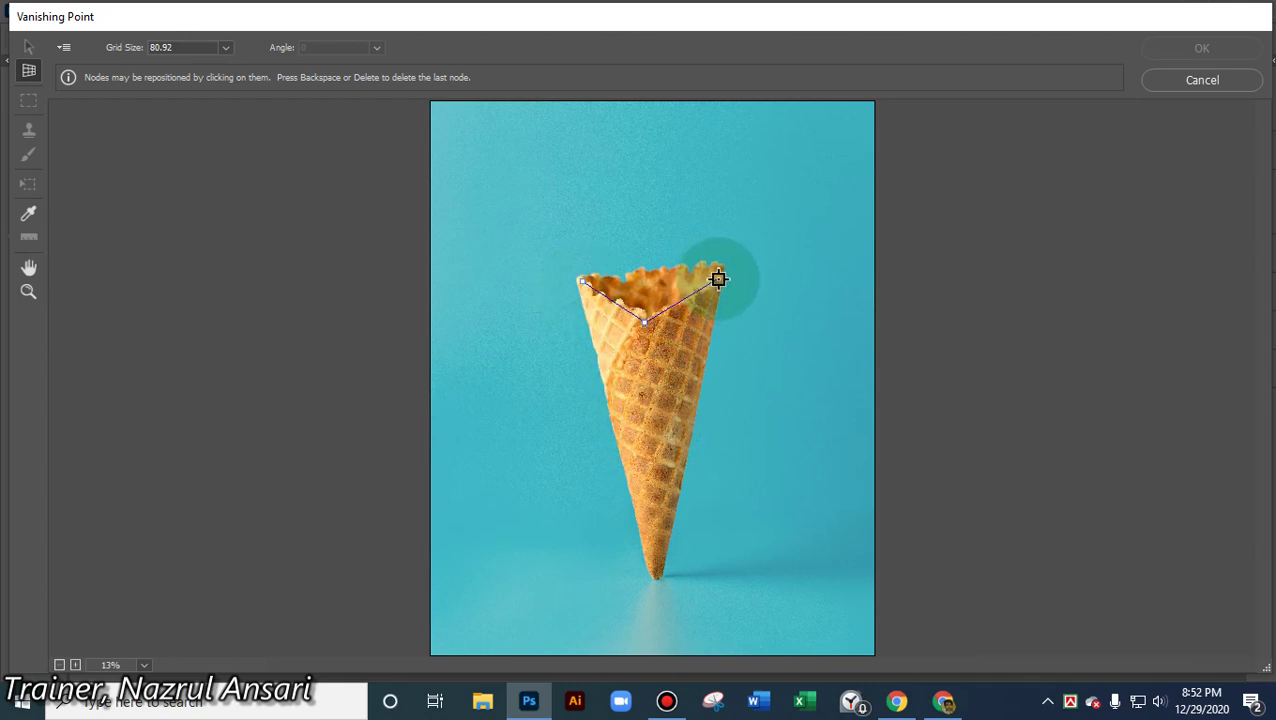
{"action": "left_click", "coordinate": [720, 279]}
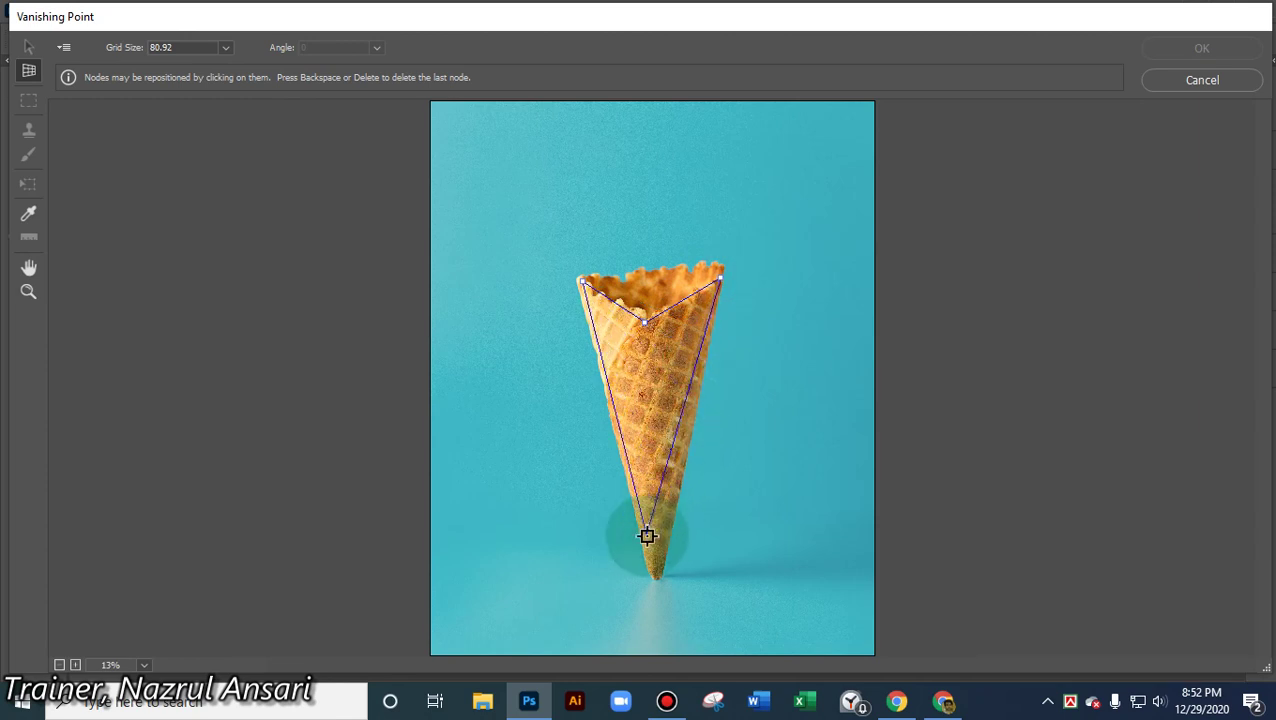
{"action": "left_click", "coordinate": [657, 583]}
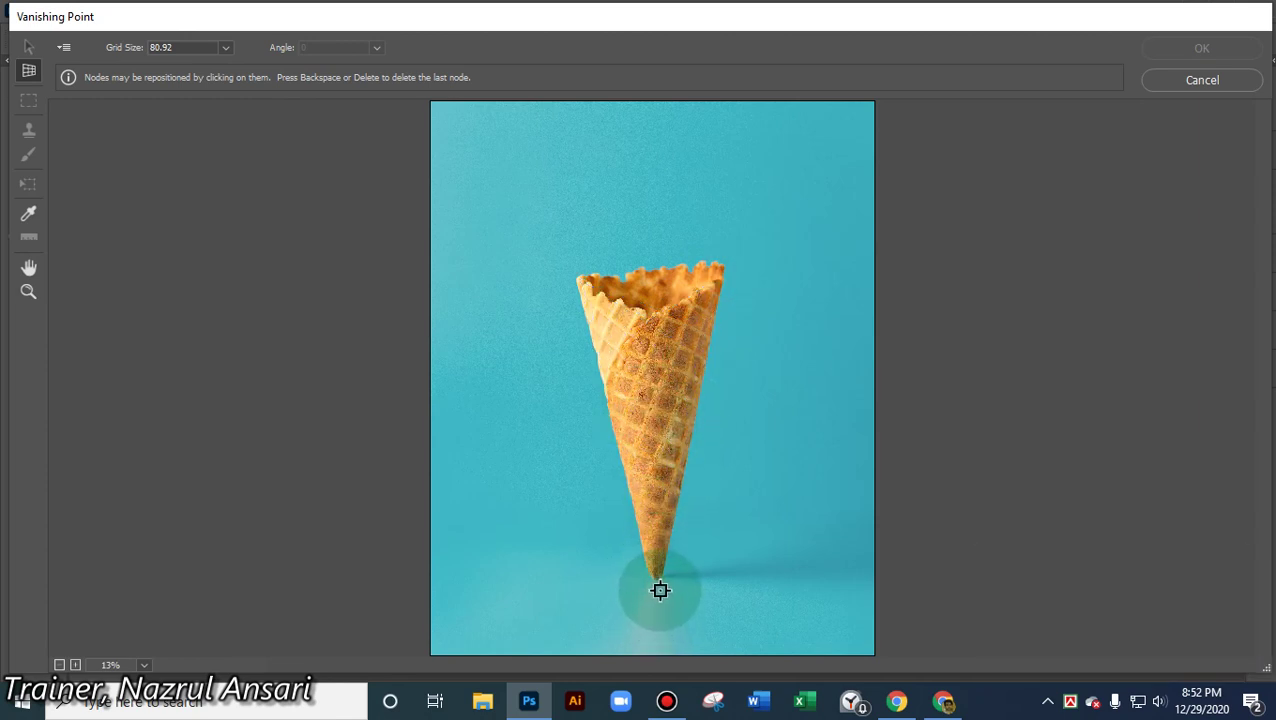
- Try to create a plane over the cone starting at the right rim, through the tip and left rim, and back to the right rim
{"action": "left_click", "coordinate": [720, 278]}
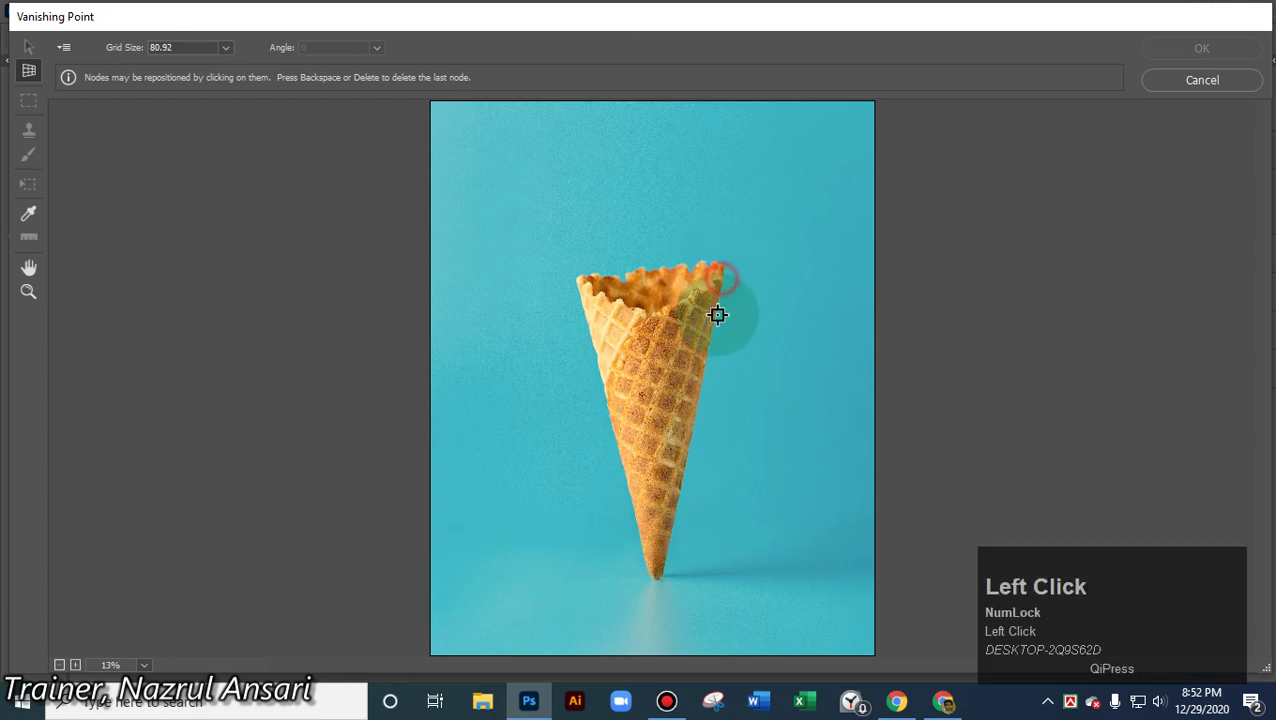
{"action": "left_click", "coordinate": [658, 584]}
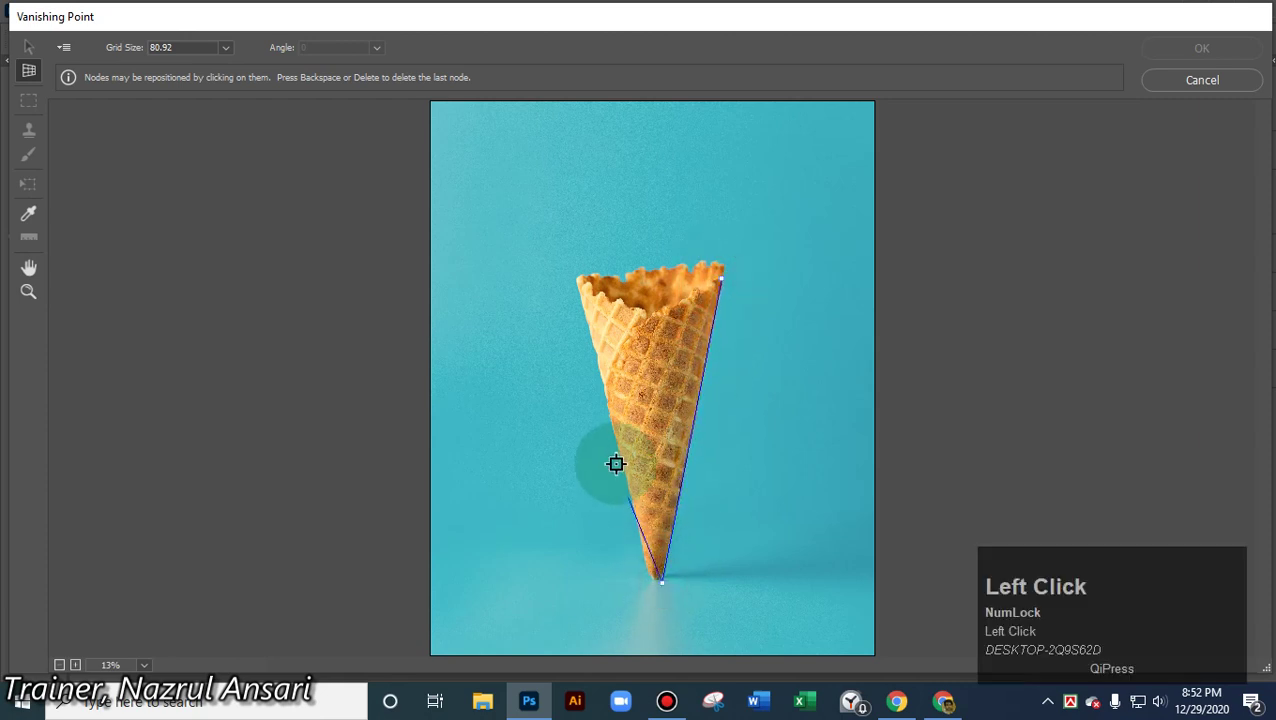
{"action": "left_click", "coordinate": [578, 286]}
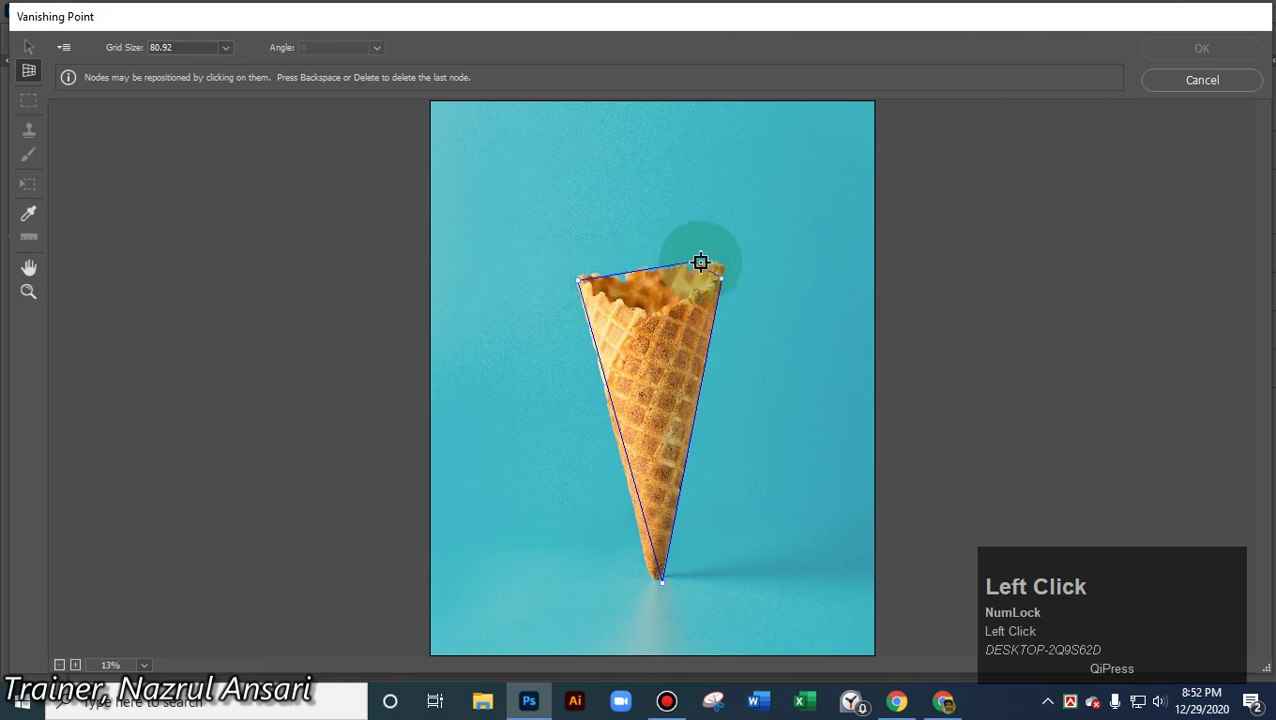
{"action": "left_click", "coordinate": [720, 280]}
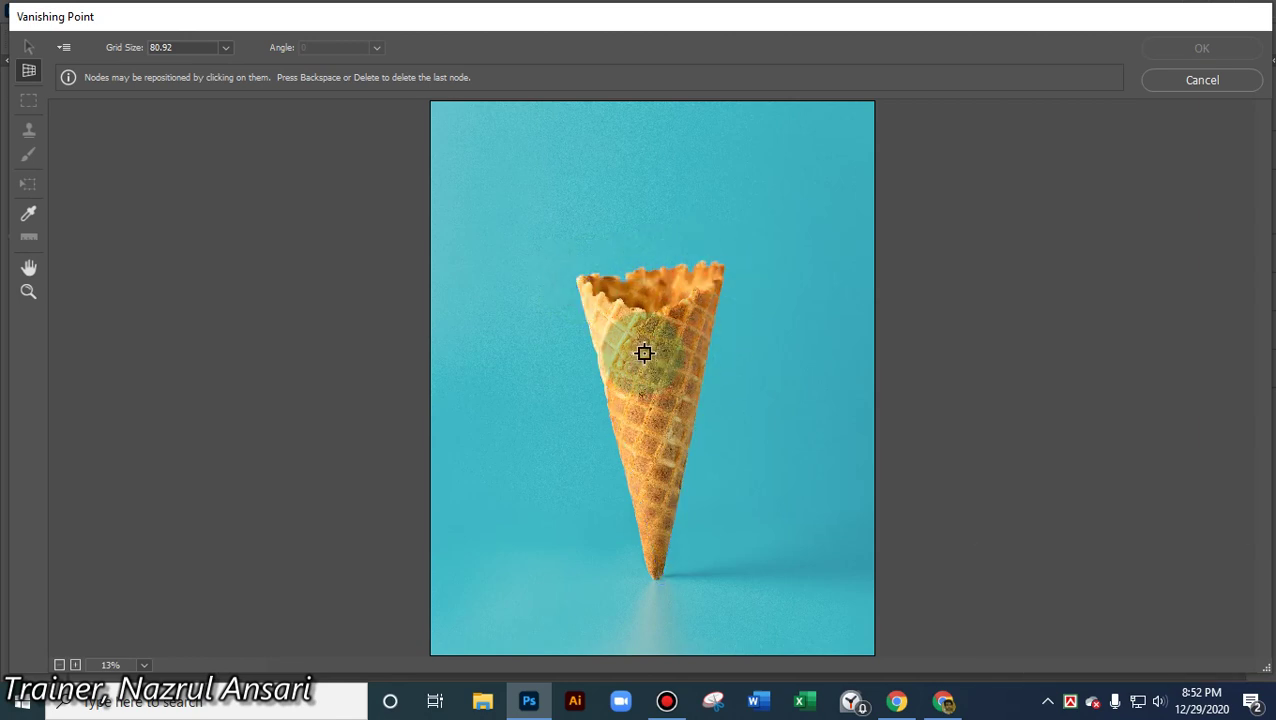
- Try a four-corner plane just below the cone's rim that narrows to the tip, with its upper-right corner raised to the rim
{"action": "left_click", "coordinate": [594, 316]}
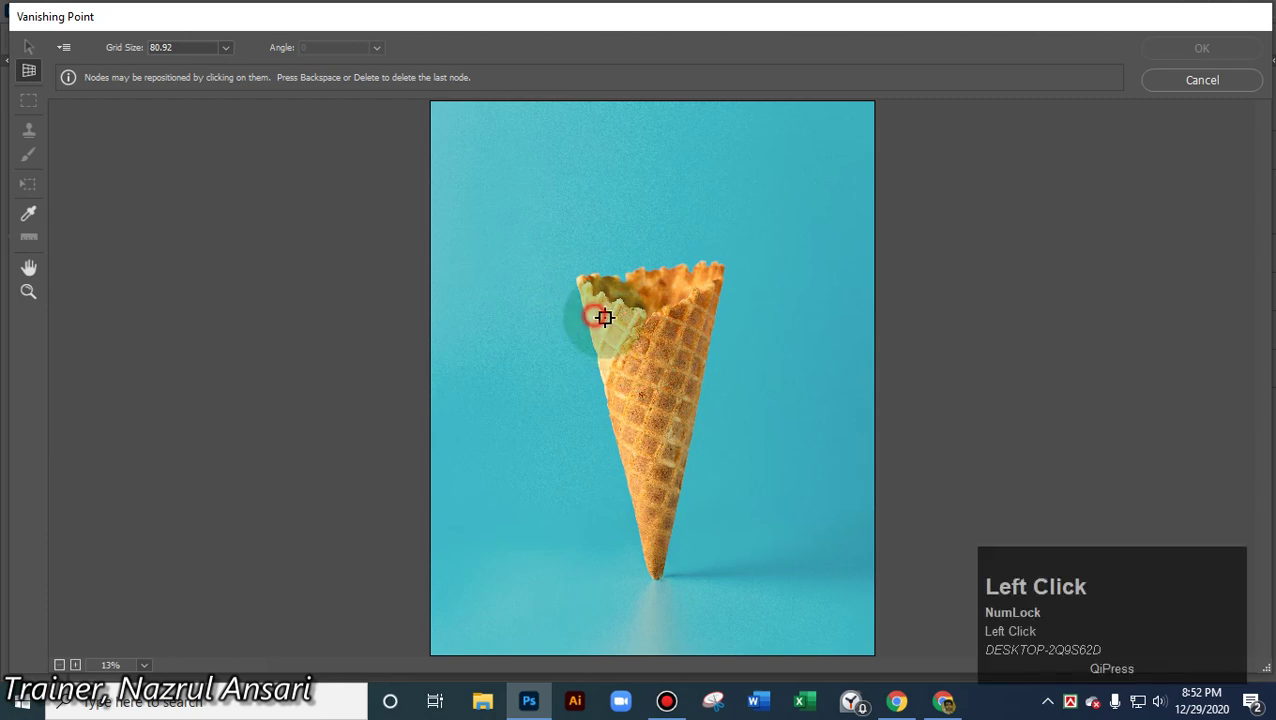
{"action": "left_click", "coordinate": [710, 316]}
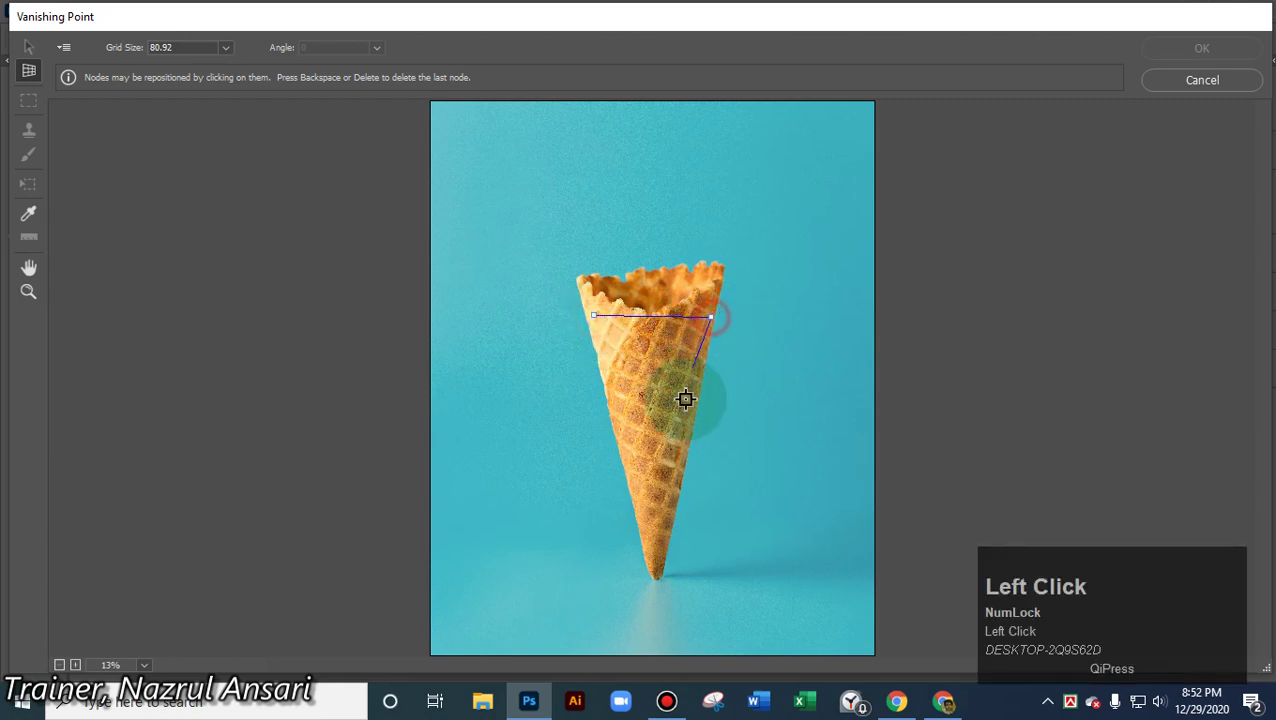
{"action": "left_click", "coordinate": [660, 558]}
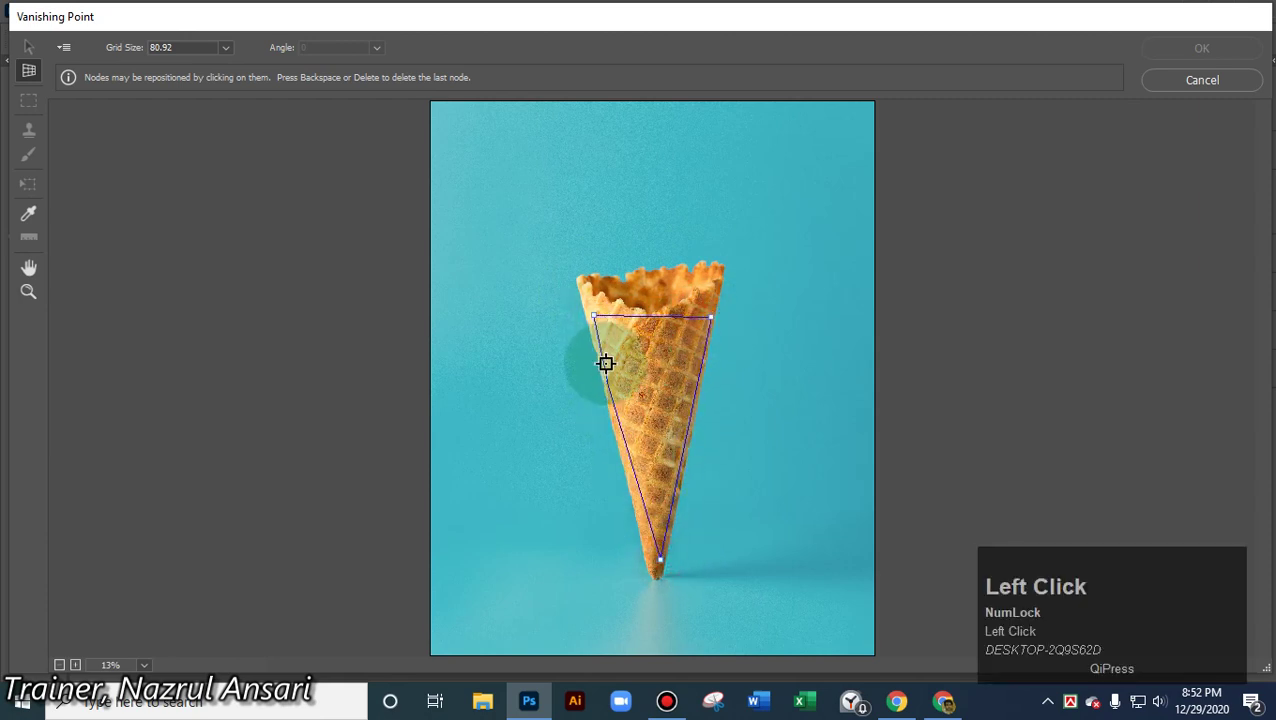
{"action": "left_click", "coordinate": [619, 416]}
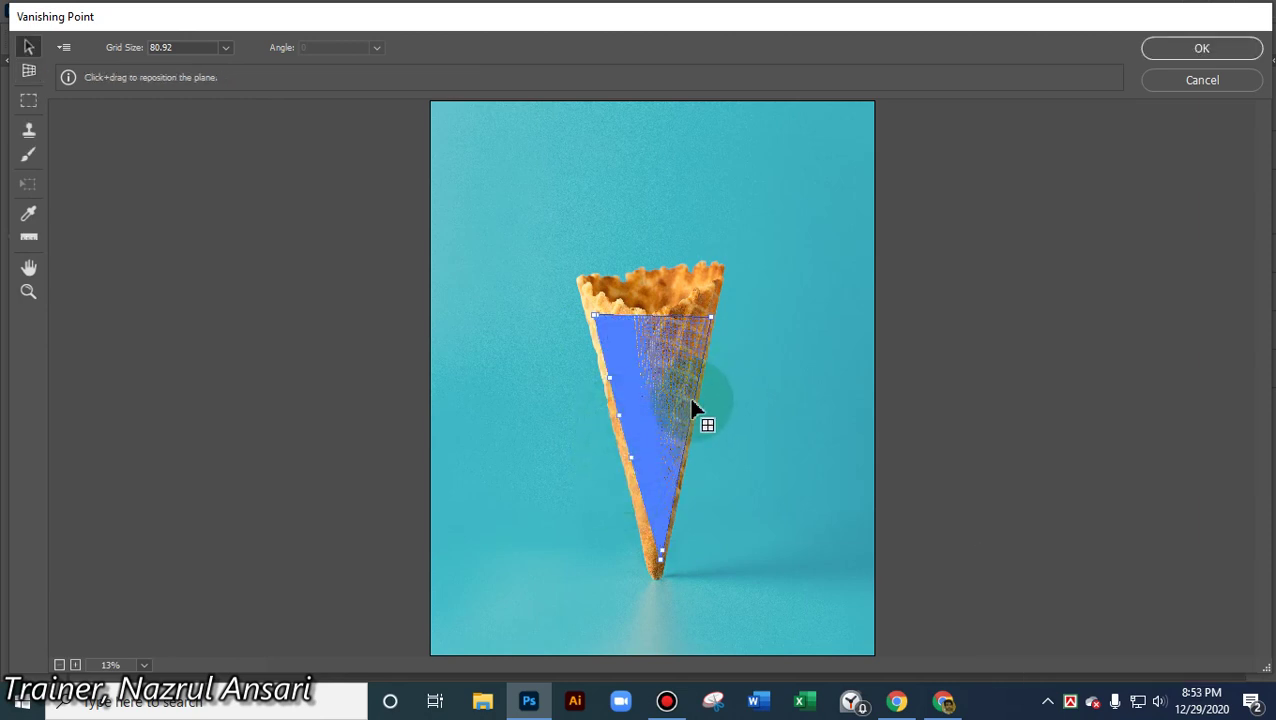
{"action": "left_click_drag", "start_coordinate": [695, 408], "coordinate": [661, 336]}
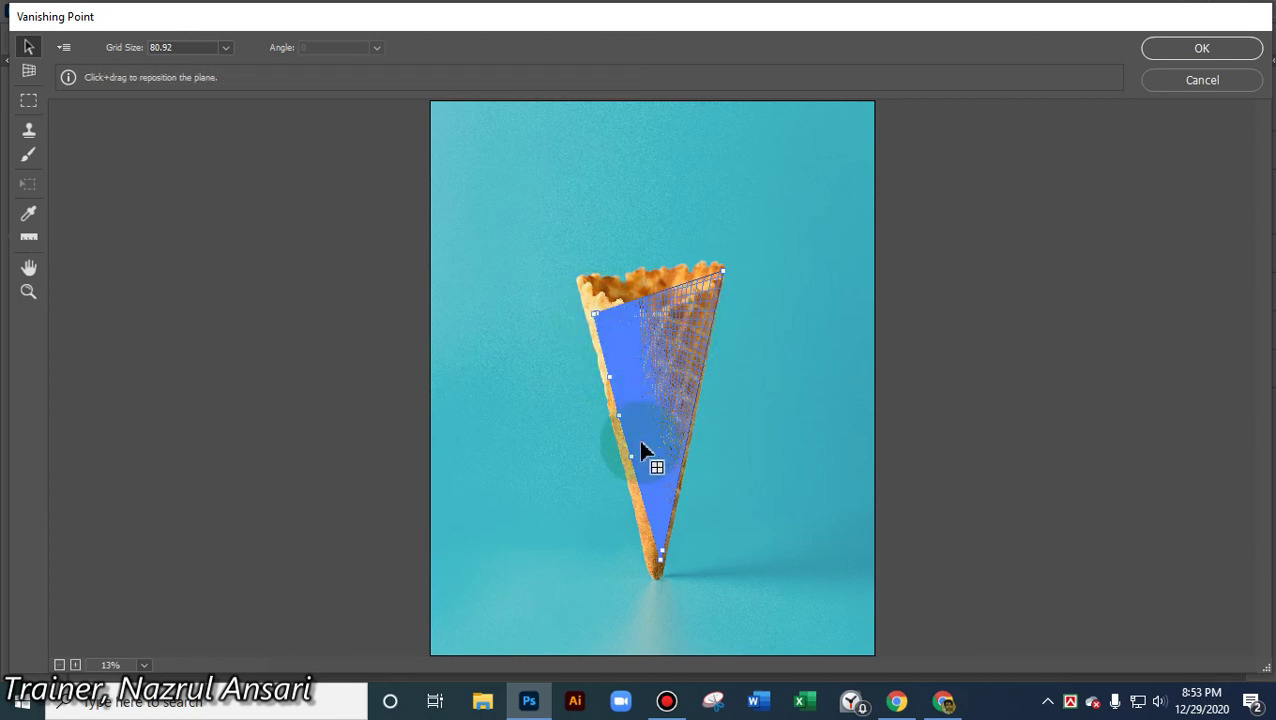
- Try to stretch the plane's lowest corner down to the cone's tip
{"action": "left_click", "coordinate": [660, 570]}
{"action": "left_click_drag", "start_coordinate": [660, 574], "coordinate": [660, 606]}
{"action": "left_click_drag", "start_coordinate": [661, 551], "coordinate": [663, 550]}
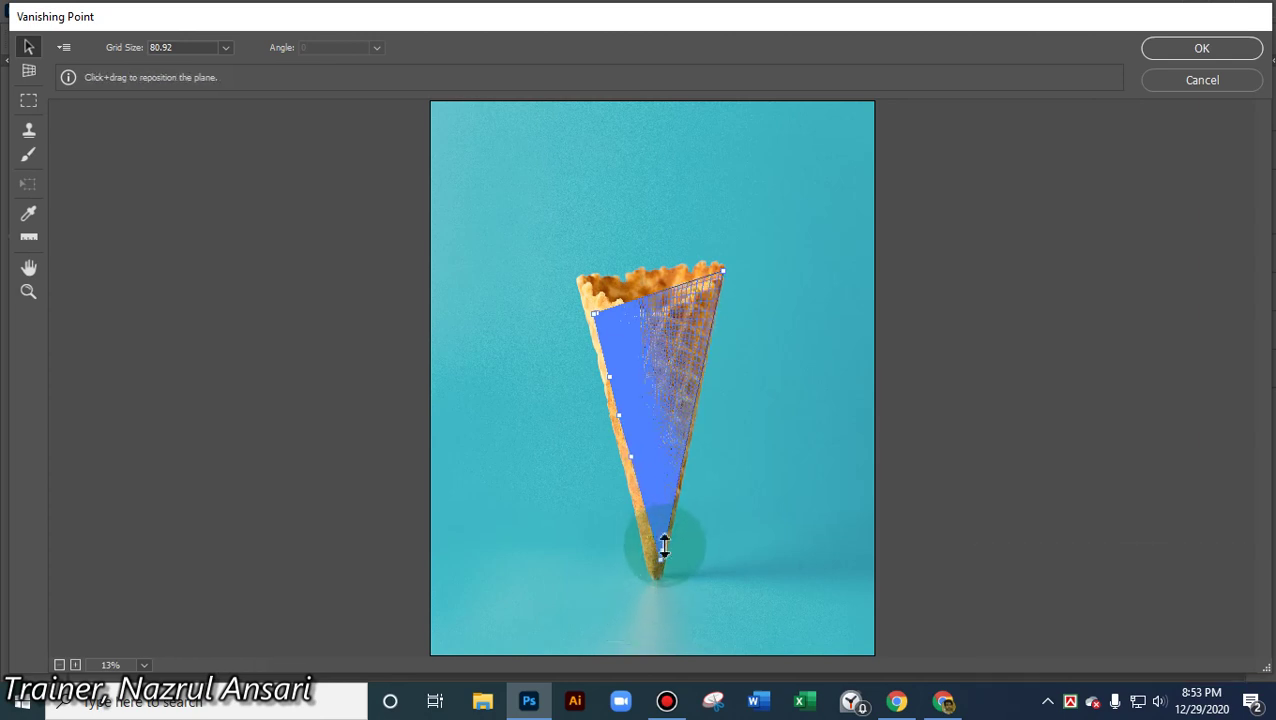
{"action": "scroll", "coordinate": [675, 578], "scroll_direction": "up", "scroll_amount": 1}
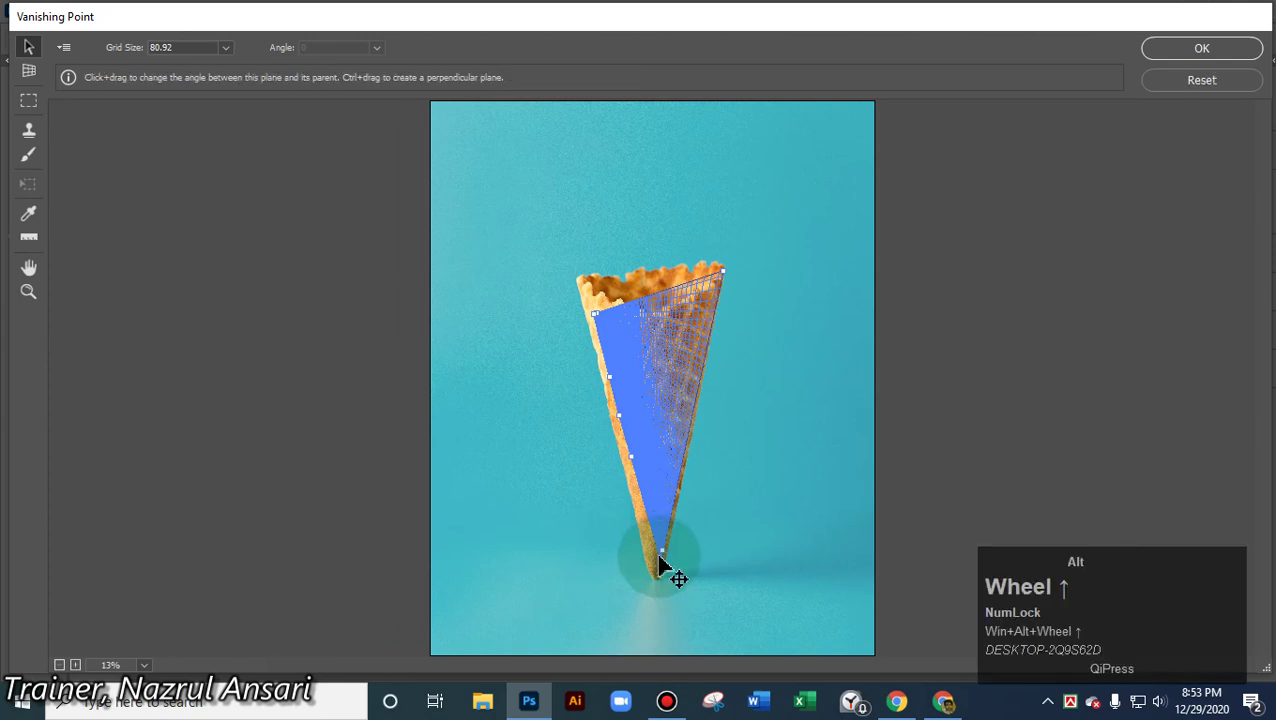
- Enlarge the view of the cone's tip and try to pull a perpendicular plane from the plane's lower node with the Create Plane tool
{"action": "left_click", "coordinate": [30, 300]}
{"action": "left_click", "coordinate": [664, 560]}
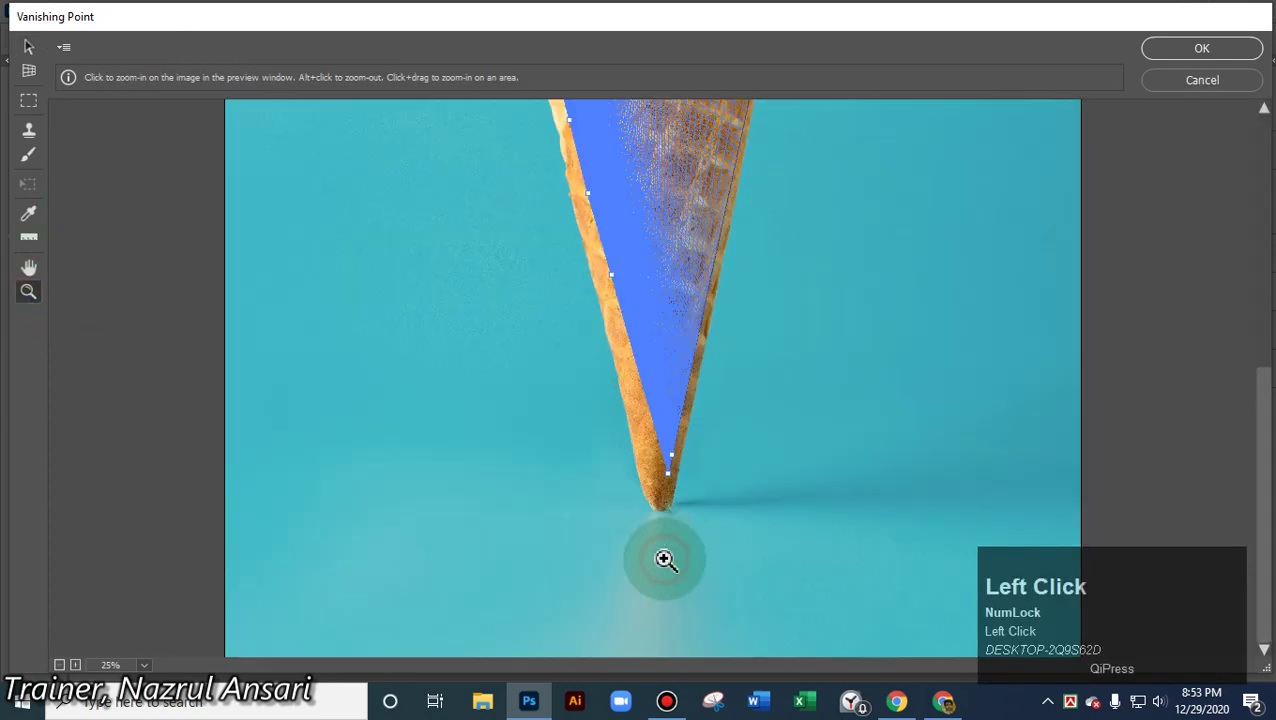
{"action": "left_click", "coordinate": [29, 71]}
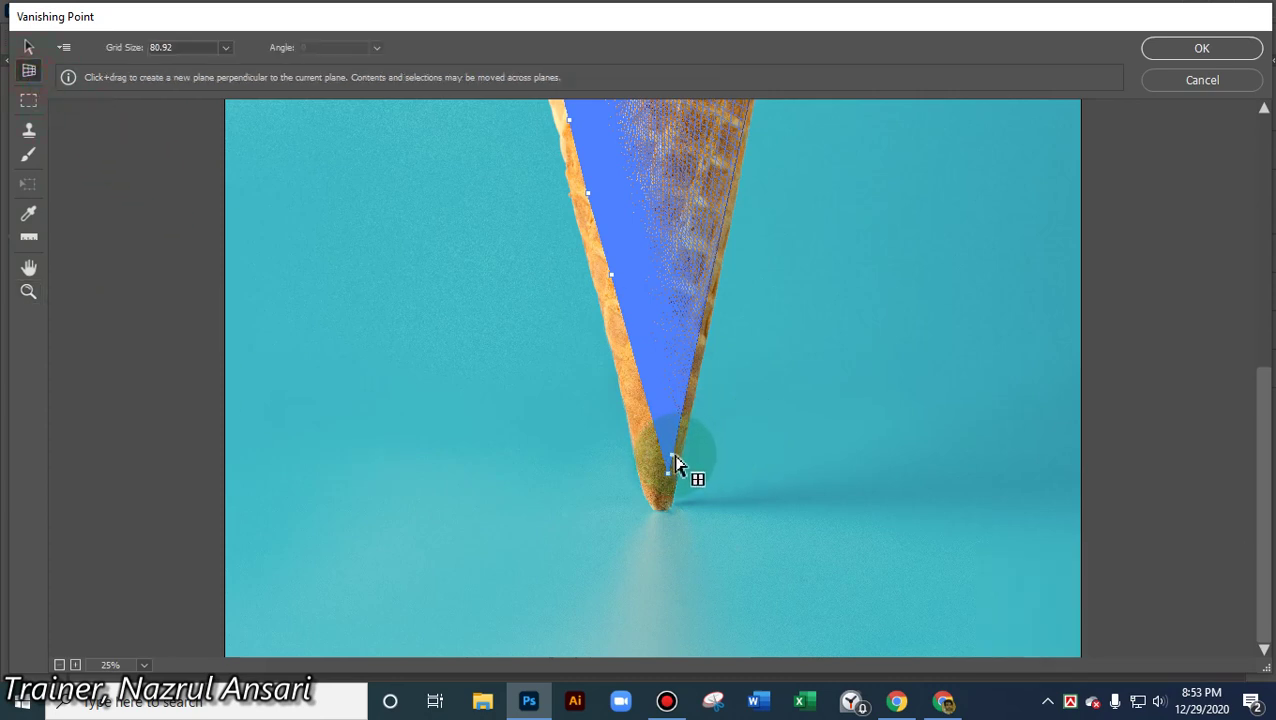
{"action": "mouse_move", "coordinate": [675, 460]}
{"action": "left_mouse_down"}
{"action": "mouse_move", "coordinate": [692, 433]}
{"action": "mouse_move", "coordinate": [664, 456]}
{"action": "left_mouse_up"}
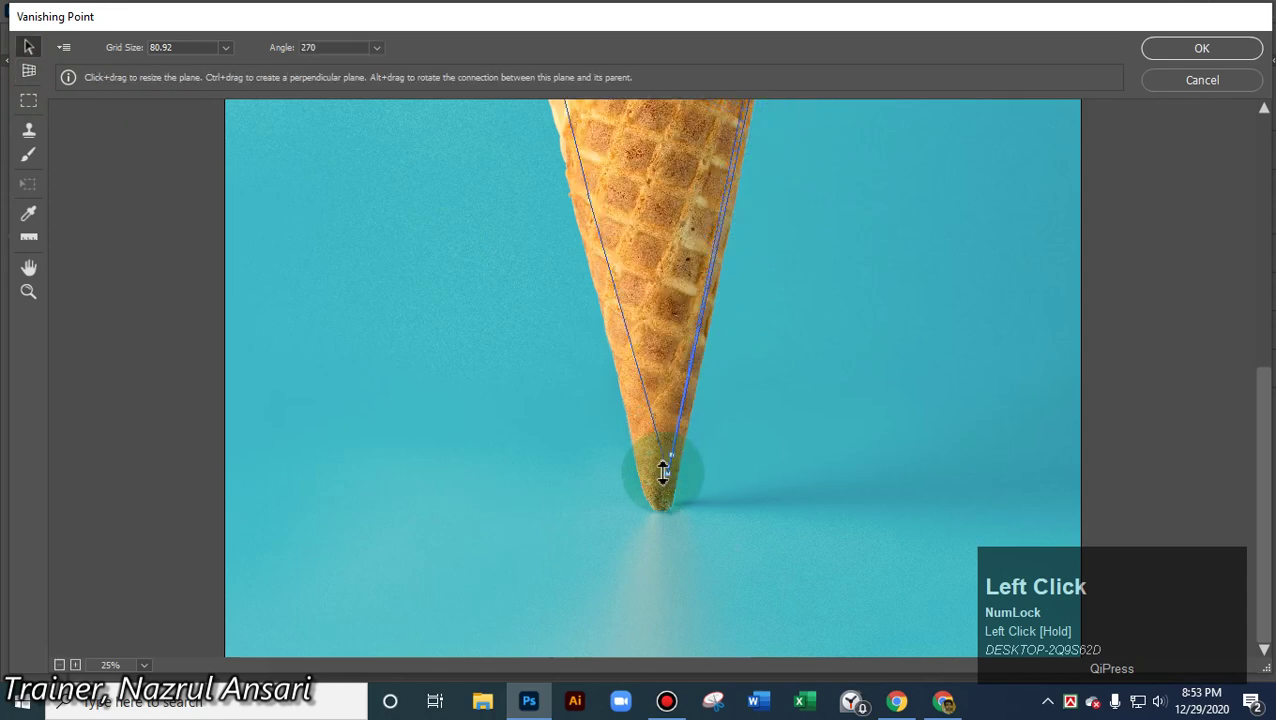
- Try to reposition the plane's nodes with the Edit Plane tool, at the cone's tip and at the corner below the left rim
{"action": "key", "text": "v"}
{"action": "left_click", "coordinate": [688, 438]}
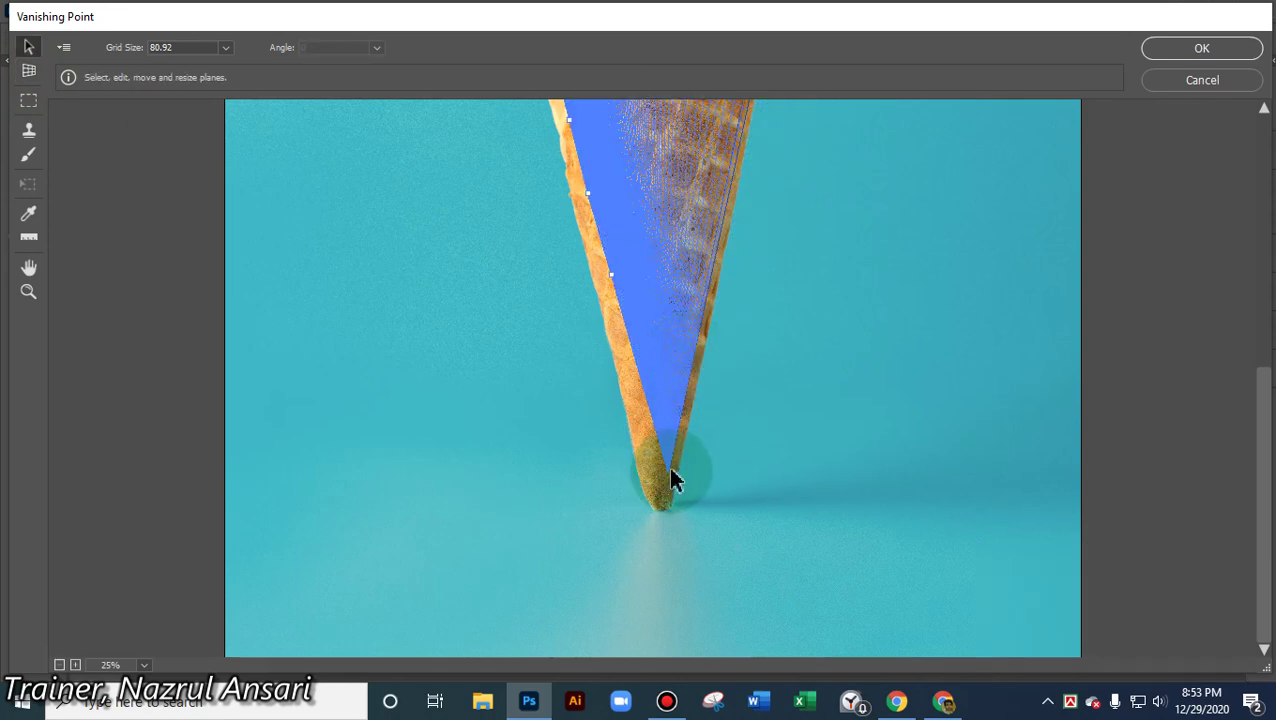
{"action": "left_click", "coordinate": [670, 474]}
{"action": "left_click_drag", "start_coordinate": [671, 474], "coordinate": [716, 405]}
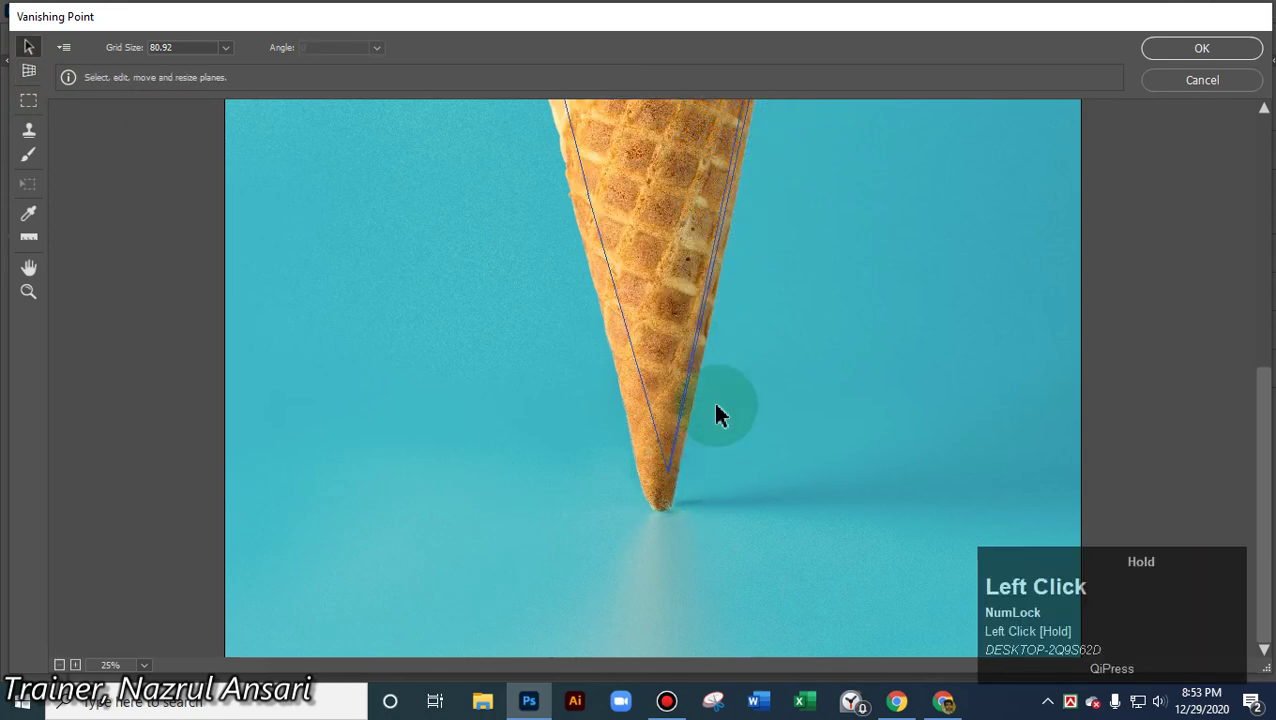
{"action": "left_click_drag", "start_coordinate": [699, 345], "coordinate": [700, 346]}
{"action": "scroll", "coordinate": [937, 404], "scroll_direction": "up", "scroll_amount": 3}
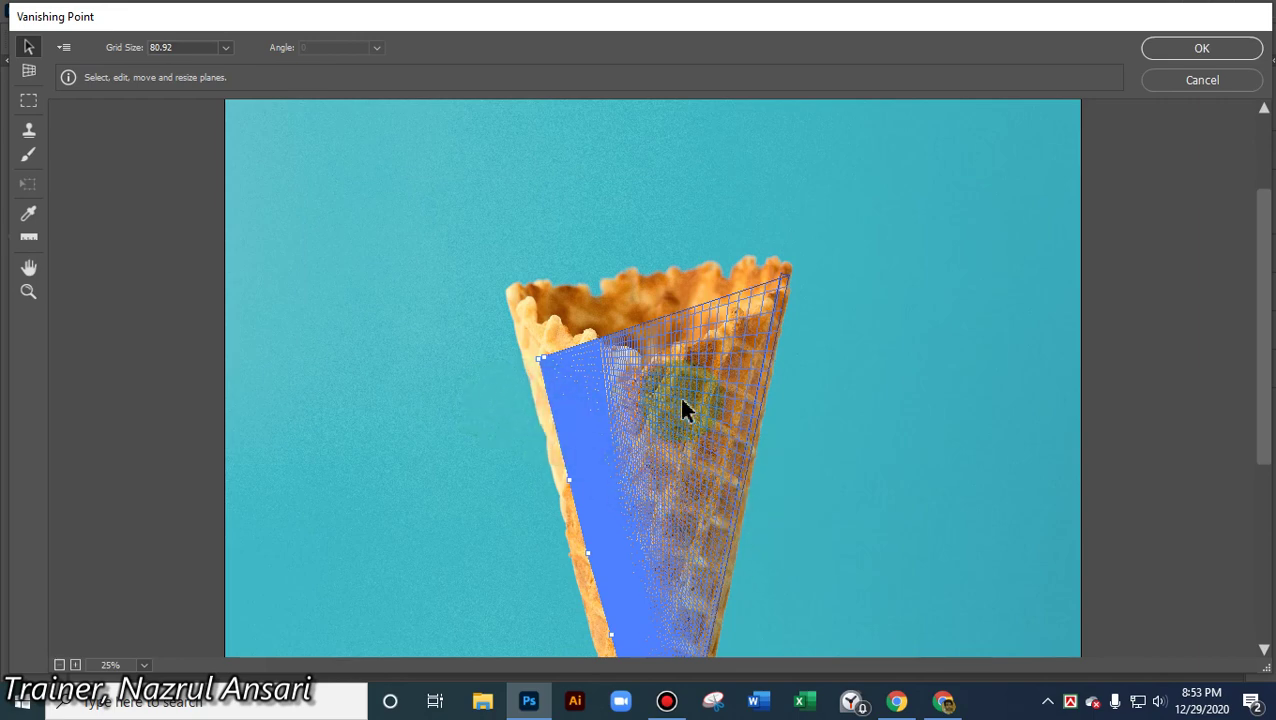
{"action": "left_click_drag", "start_coordinate": [538, 362], "coordinate": [694, 478]}
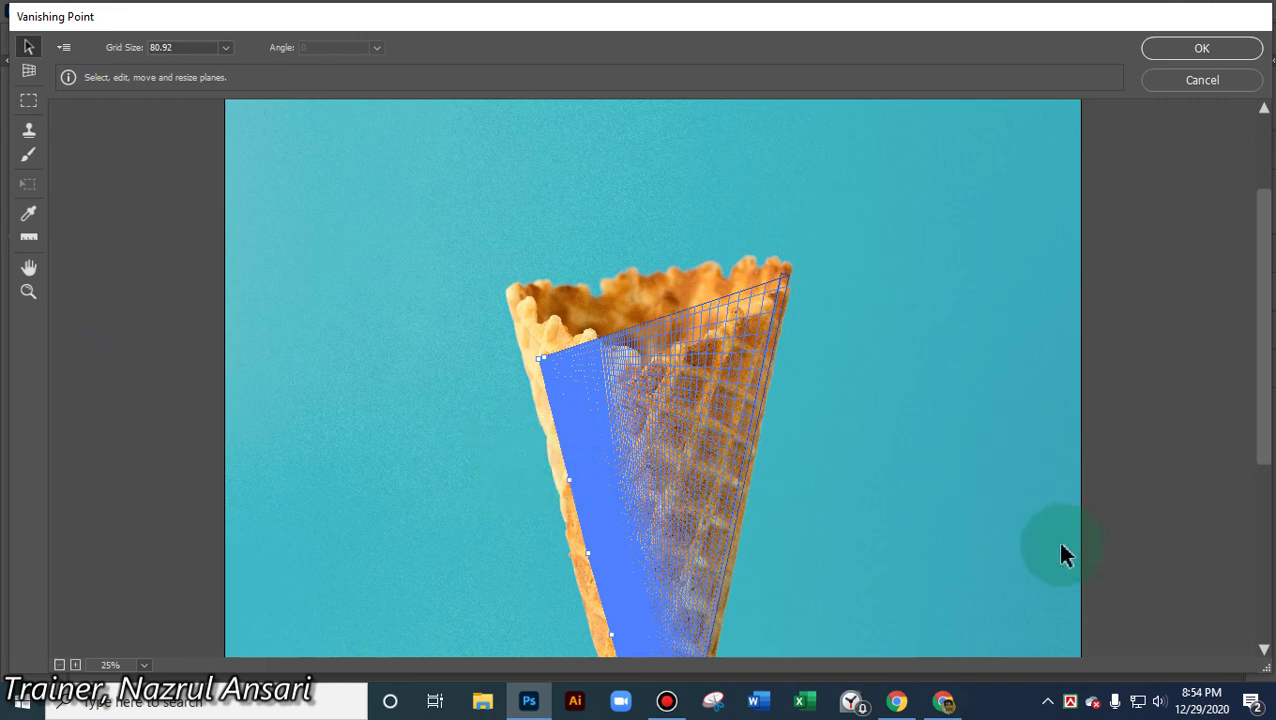
- Cancel Vanishing Point and close the waffle cone photo without saving it
{"action": "left_click", "coordinate": [1190, 80]}
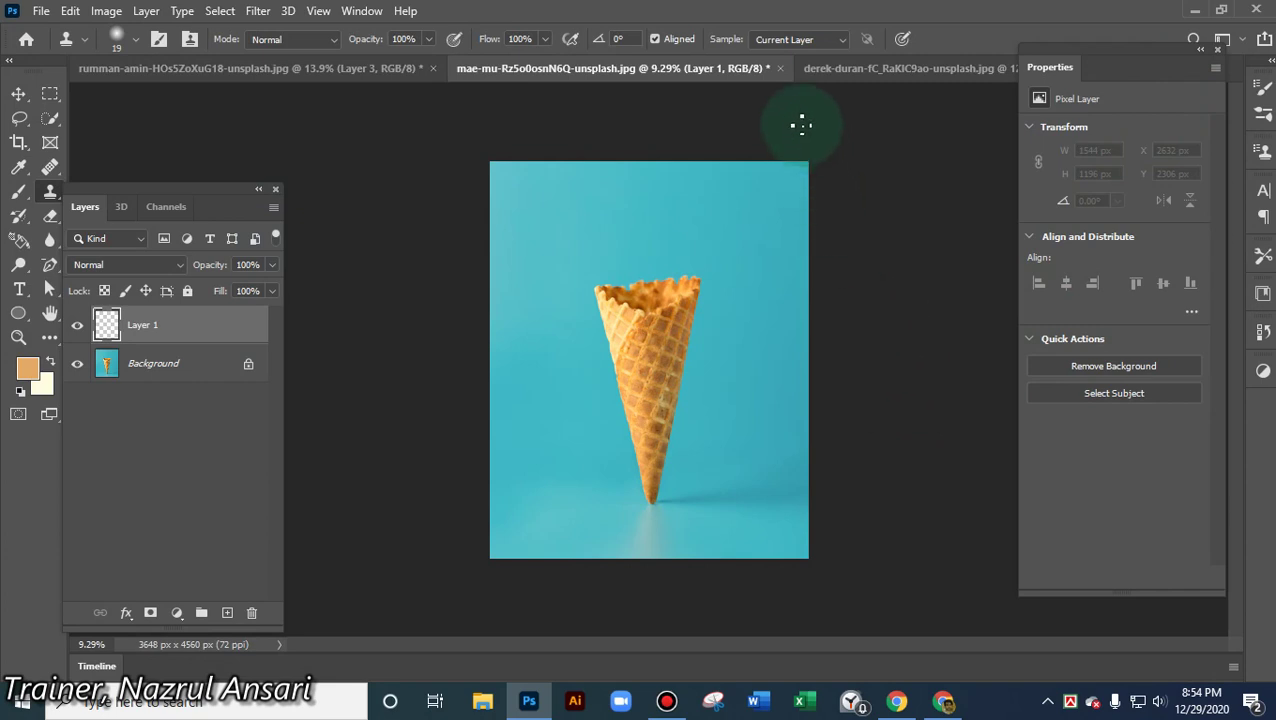
{"action": "left_click", "coordinate": [785, 77]}
{"action": "left_click", "coordinate": [623, 286]}
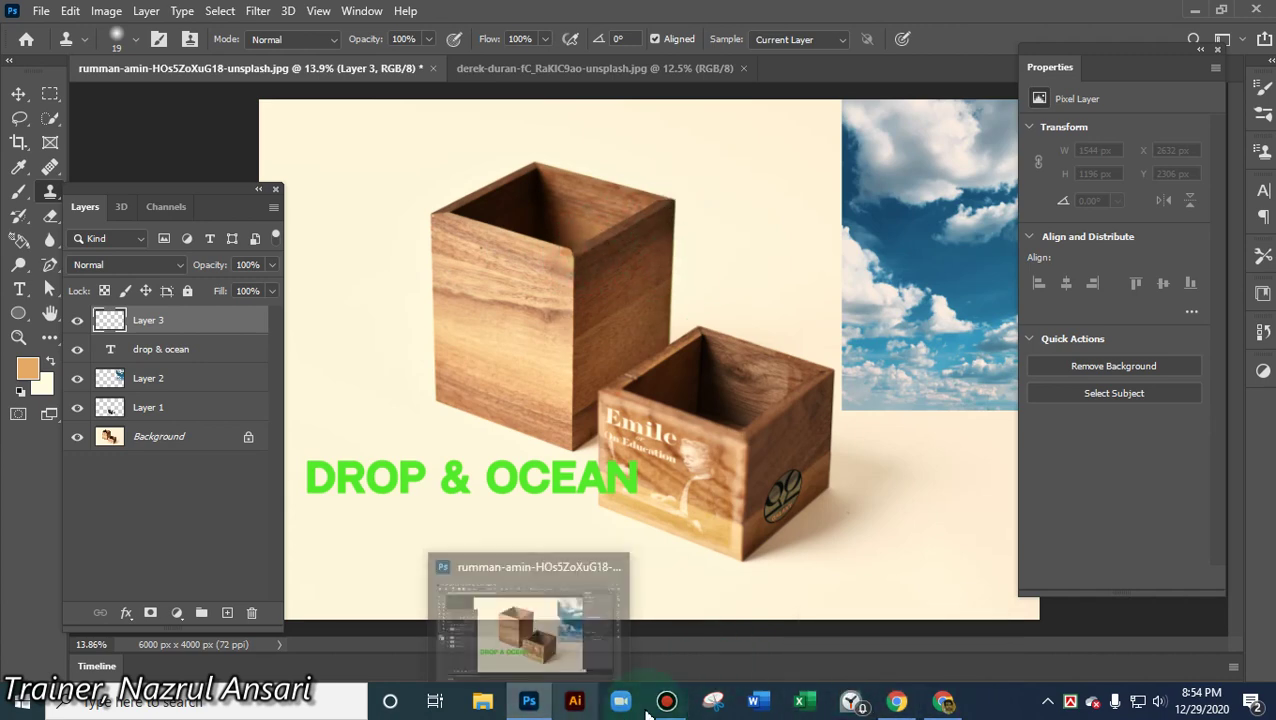
- Switch to the Google Meet call in Chrome and admit the waiting participant
{"action": "left_click", "coordinate": [943, 700]}
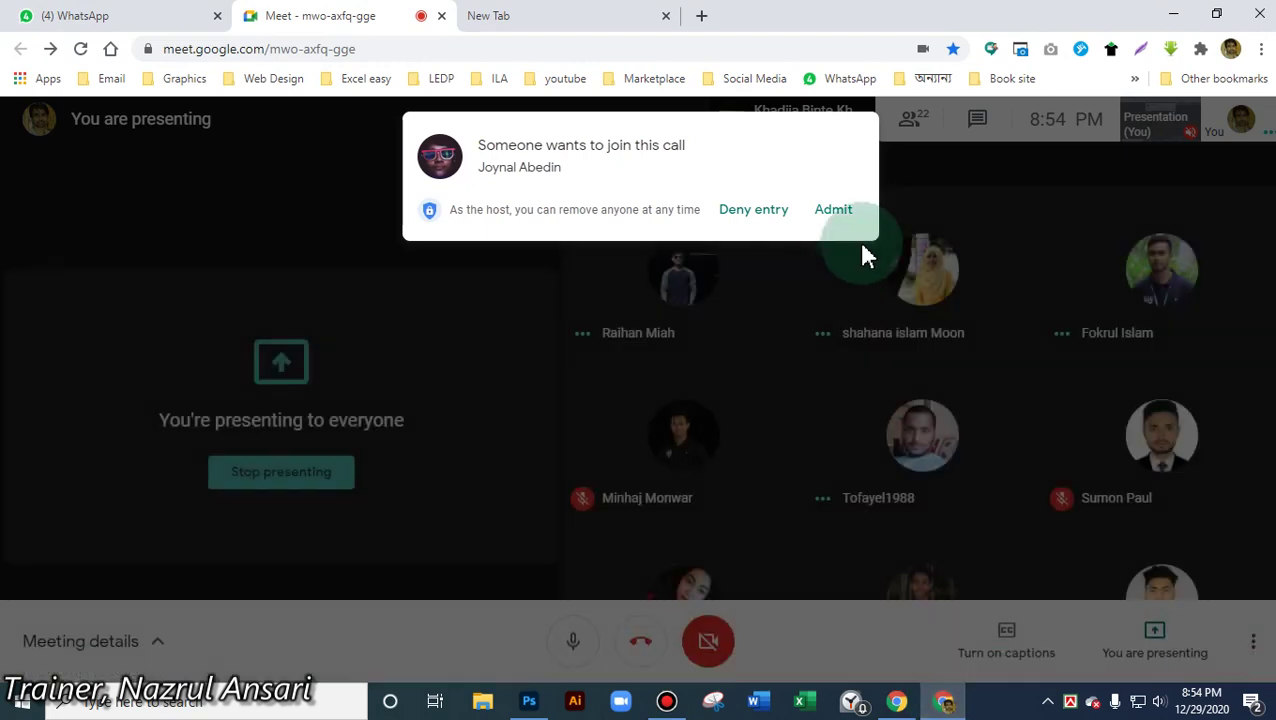
{"action": "left_click", "coordinate": [830, 212]}
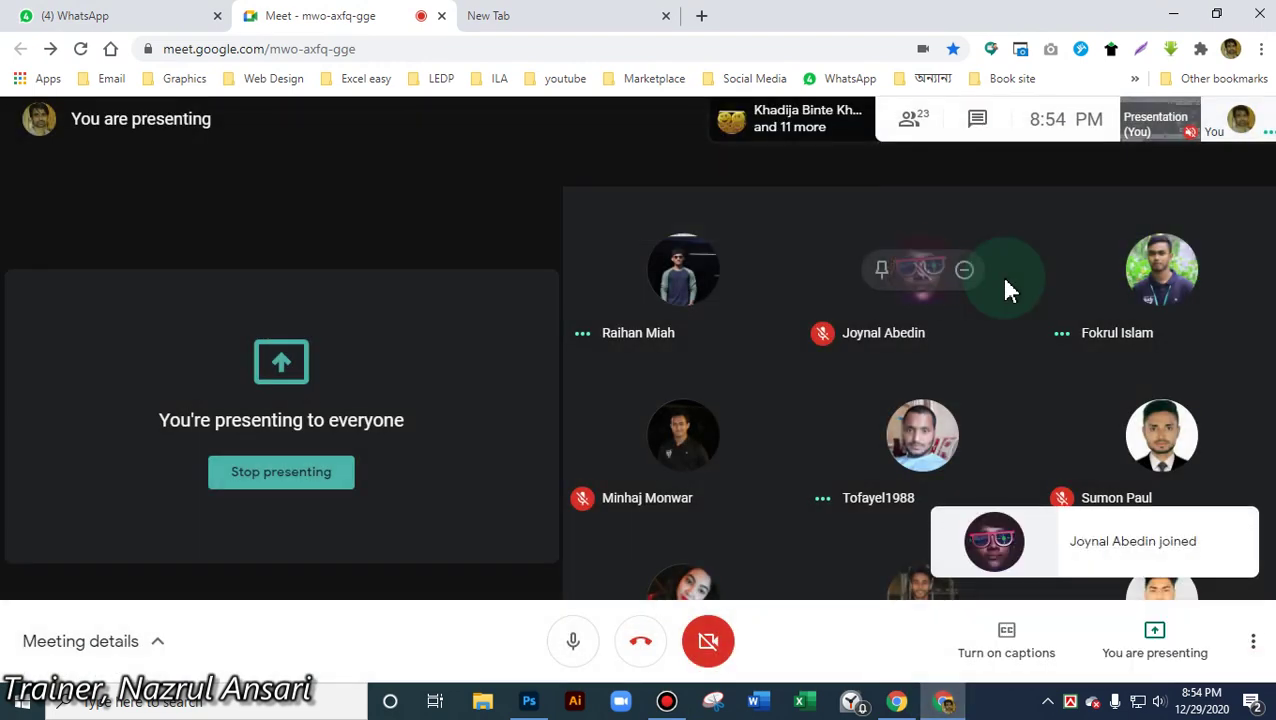
{"action": "left_click", "coordinate": [570, 14]}
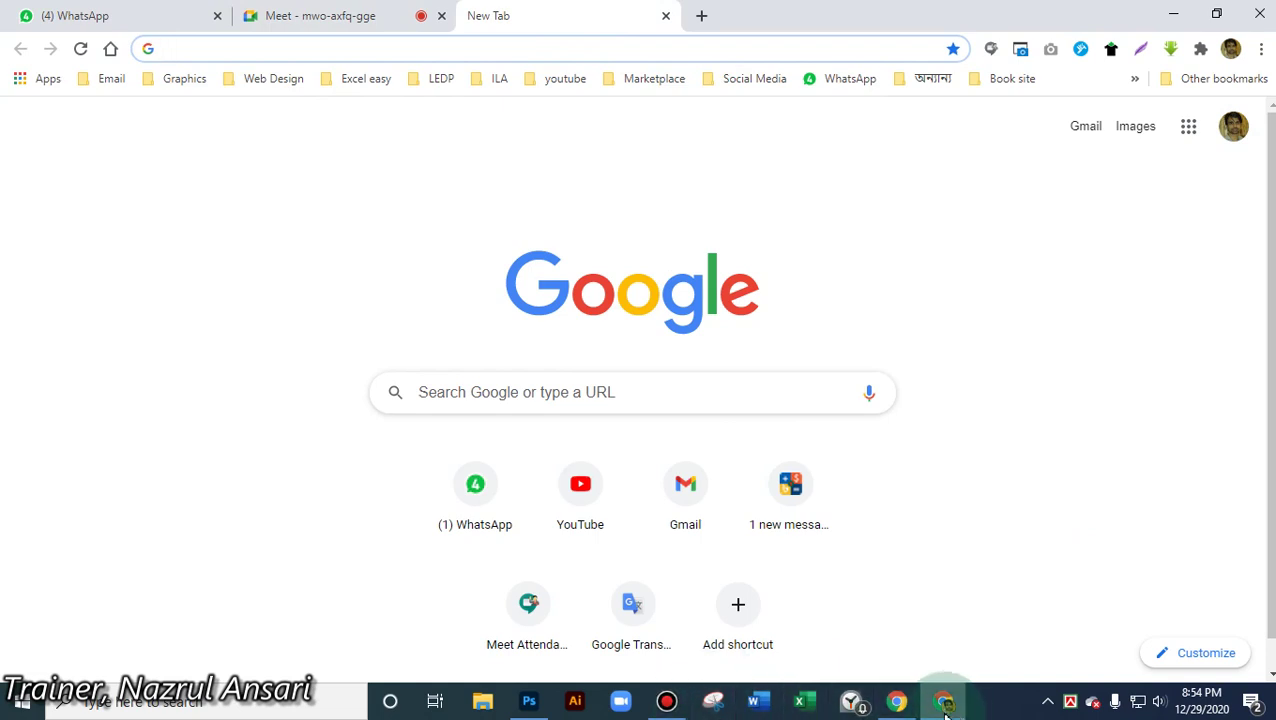
- Switch back to Photoshop and open the Vanishing Point filter on Layer 3 of the wooden box image
{"action": "left_click", "coordinate": [529, 702]}
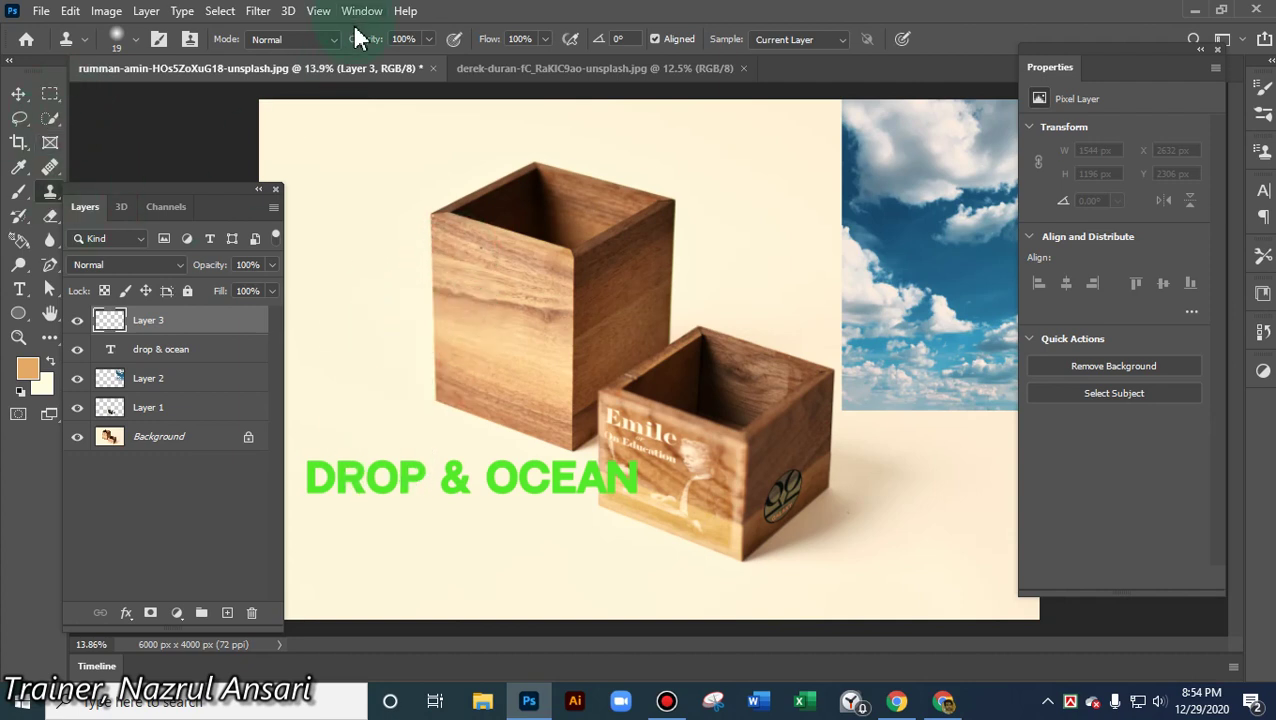
{"action": "left_click", "coordinate": [318, 12]}
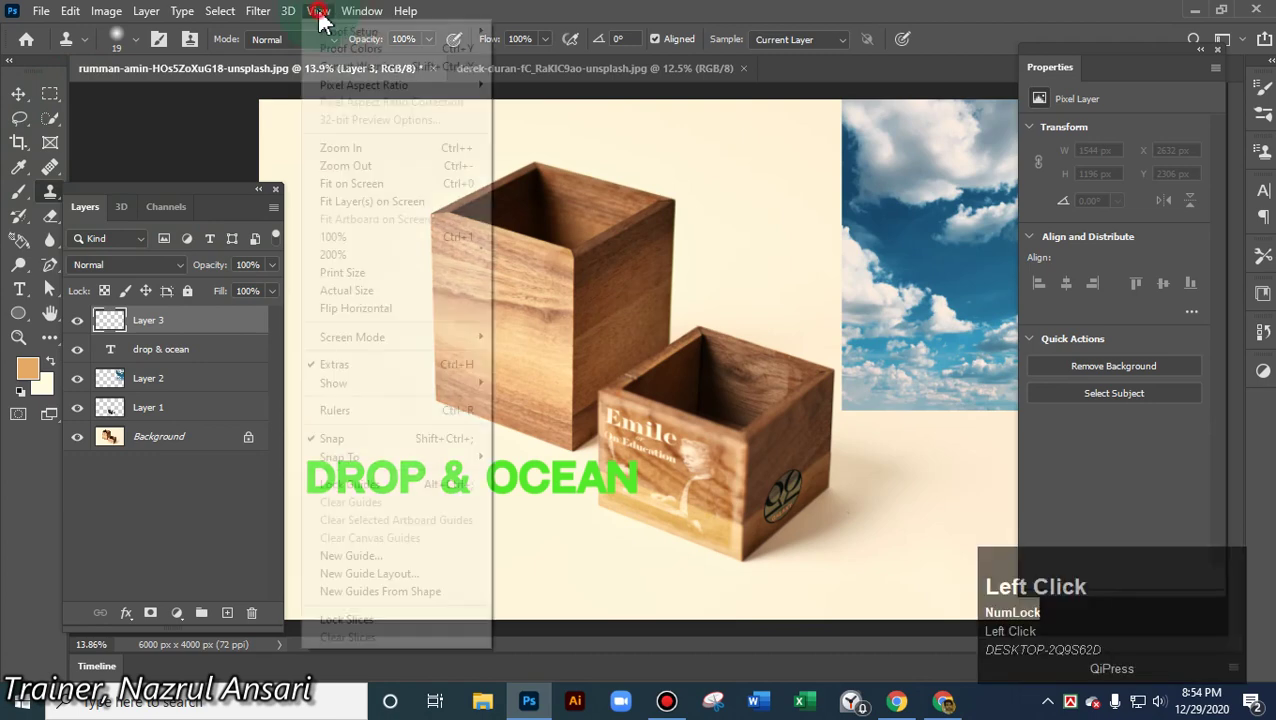
{"action": "left_click", "coordinate": [320, 16]}
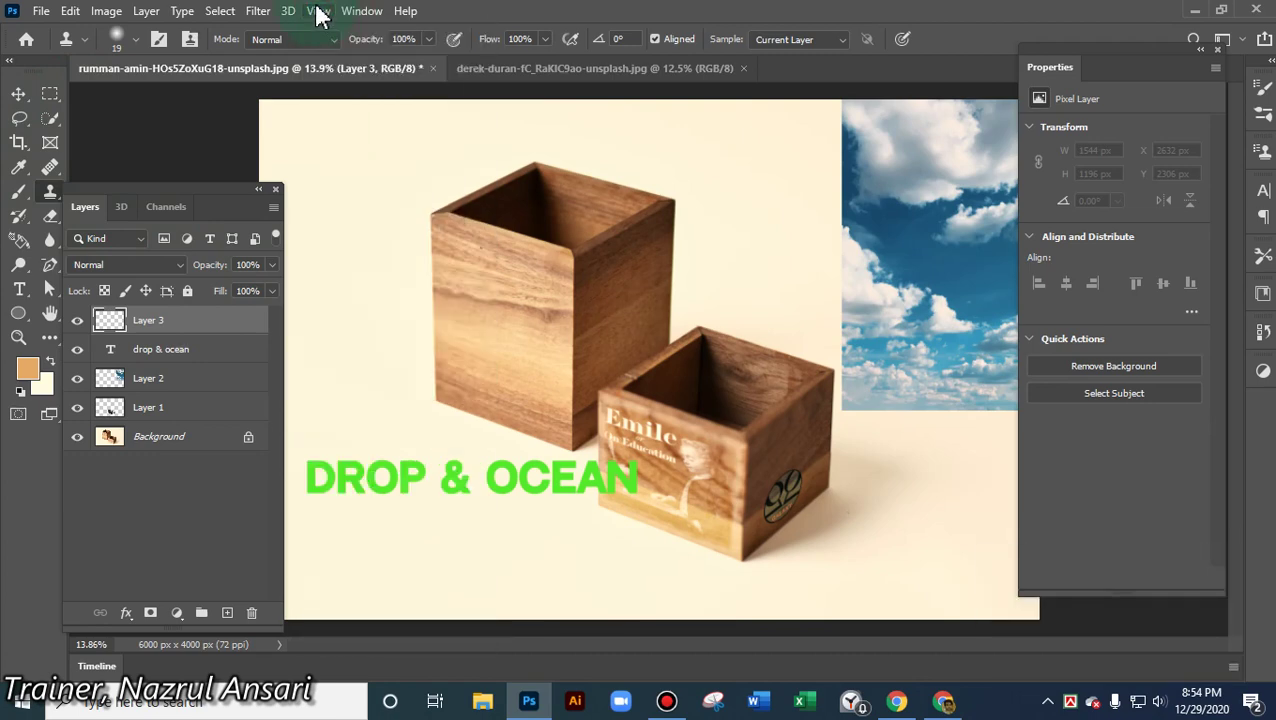
{"action": "left_click", "coordinate": [318, 12]}
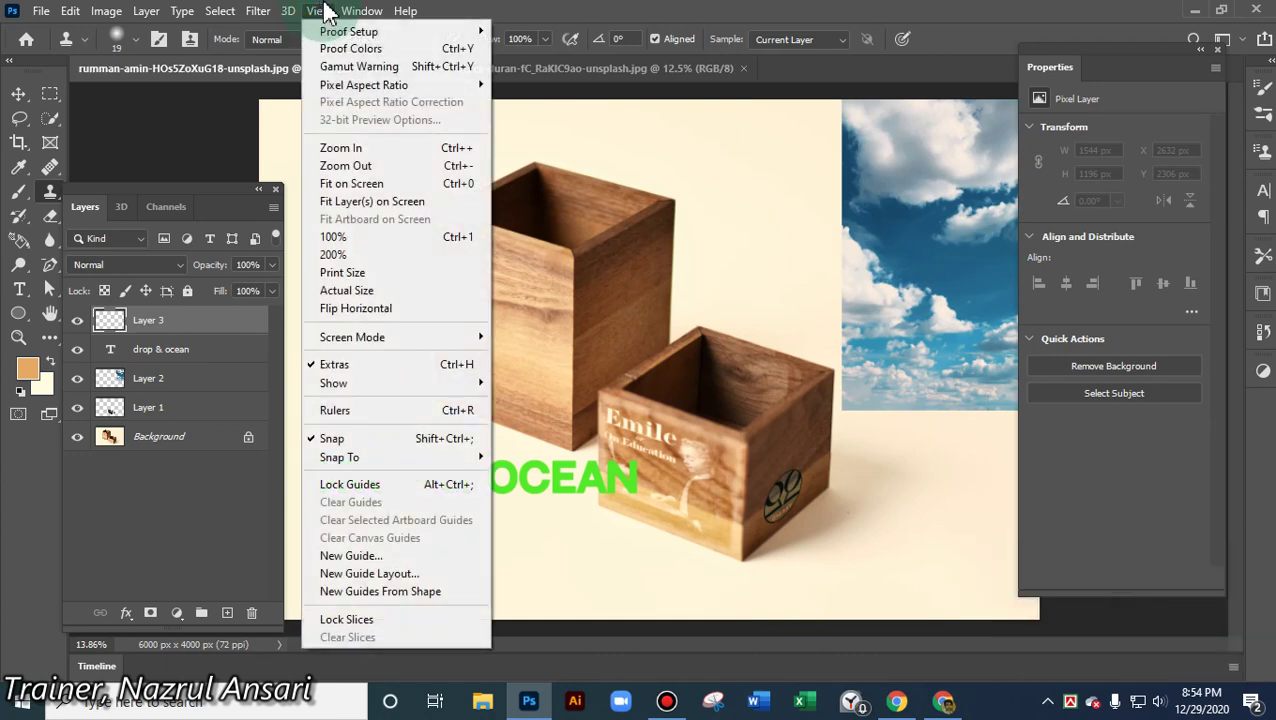
{"action": "mouse_move", "coordinate": [285, 20]}
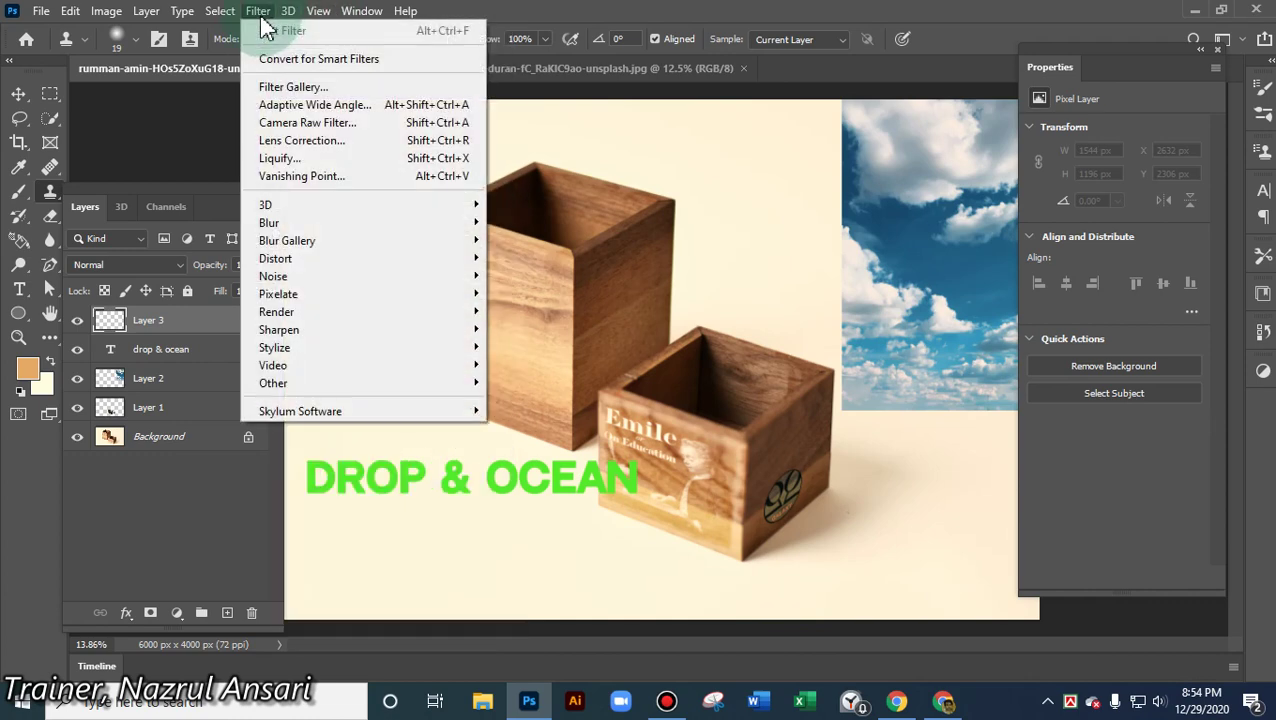
{"action": "left_click", "coordinate": [296, 175]}
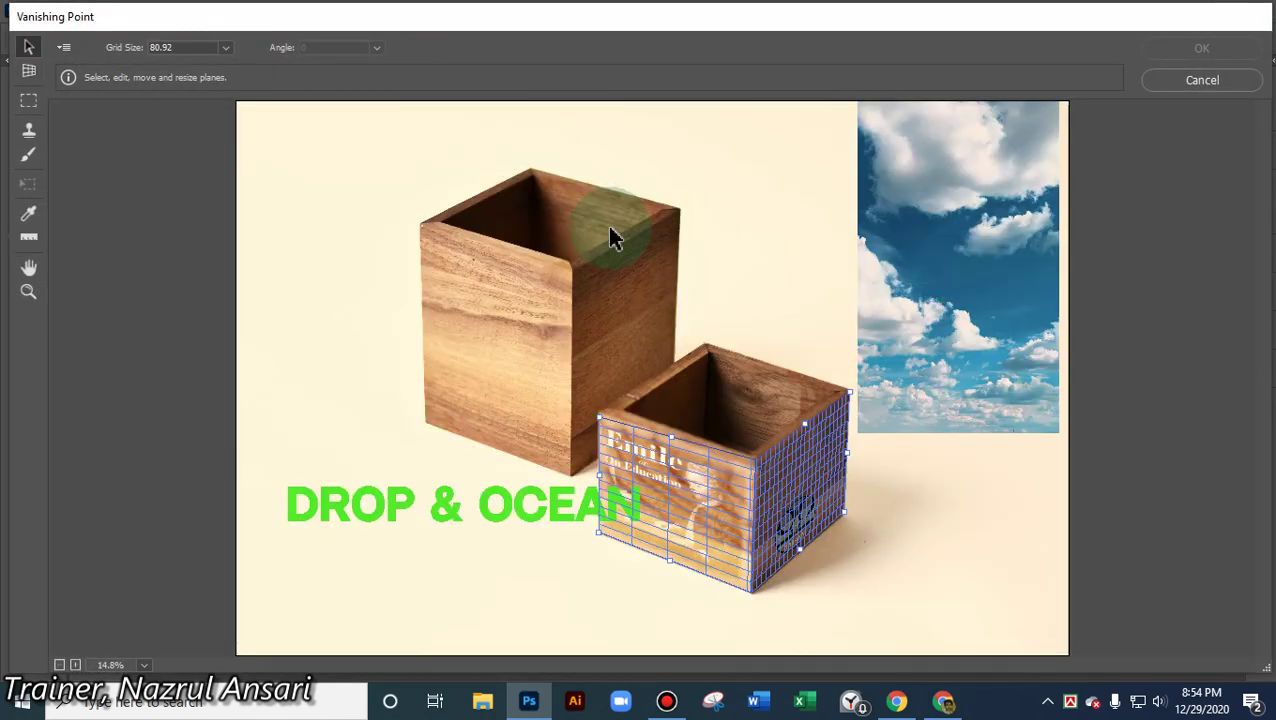
- Create a perspective plane on the tall wooden box's front-left face through its four corners
{"action": "left_click", "coordinate": [421, 229]}
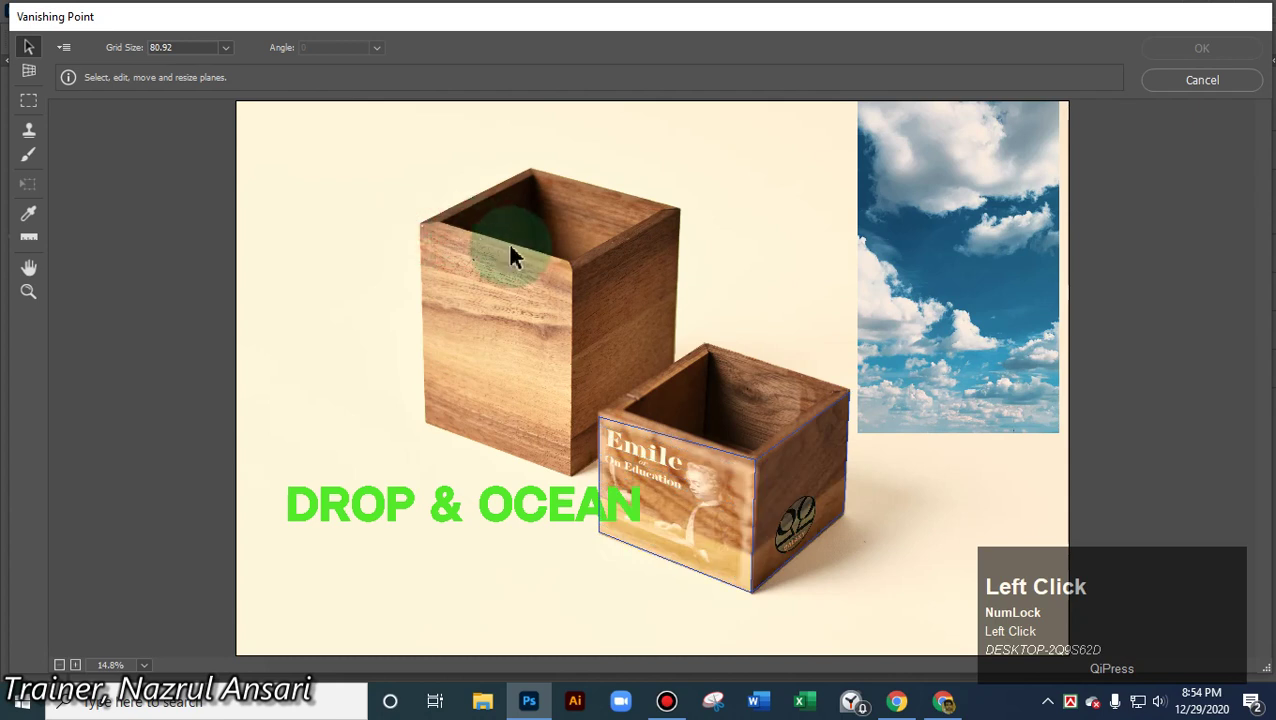
{"action": "left_click", "coordinate": [29, 71]}
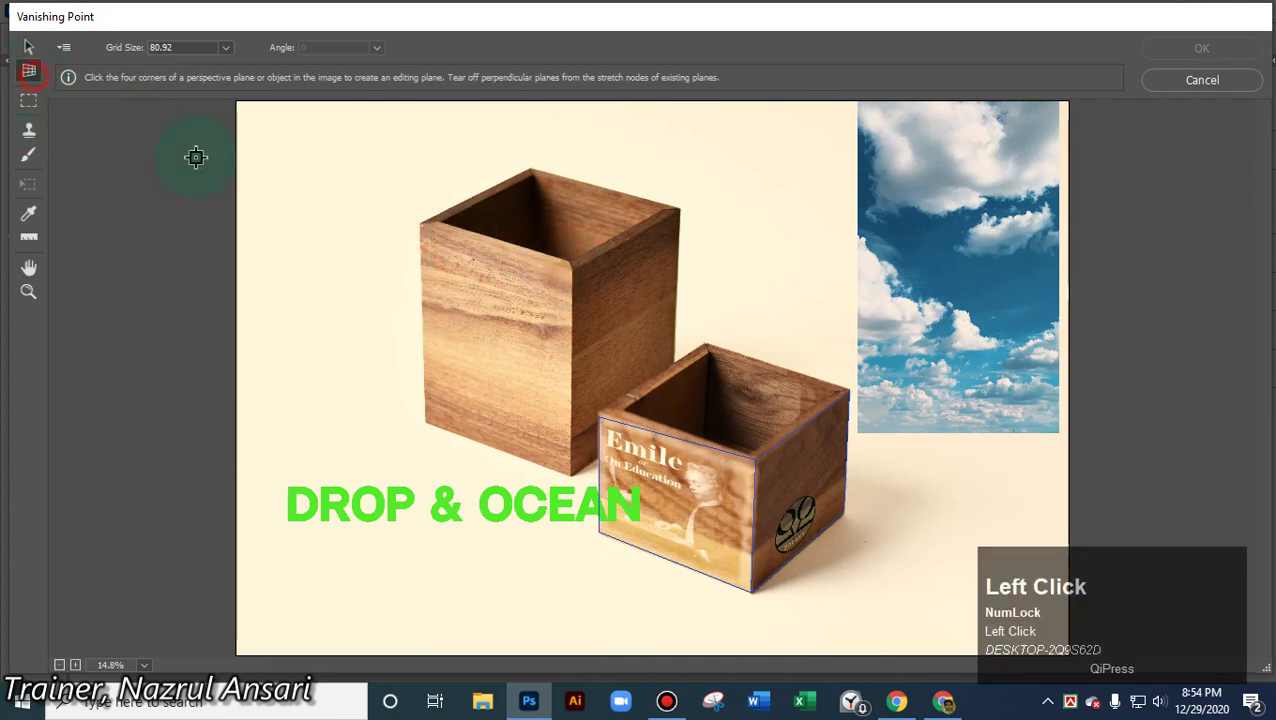
{"action": "left_click", "coordinate": [421, 225]}
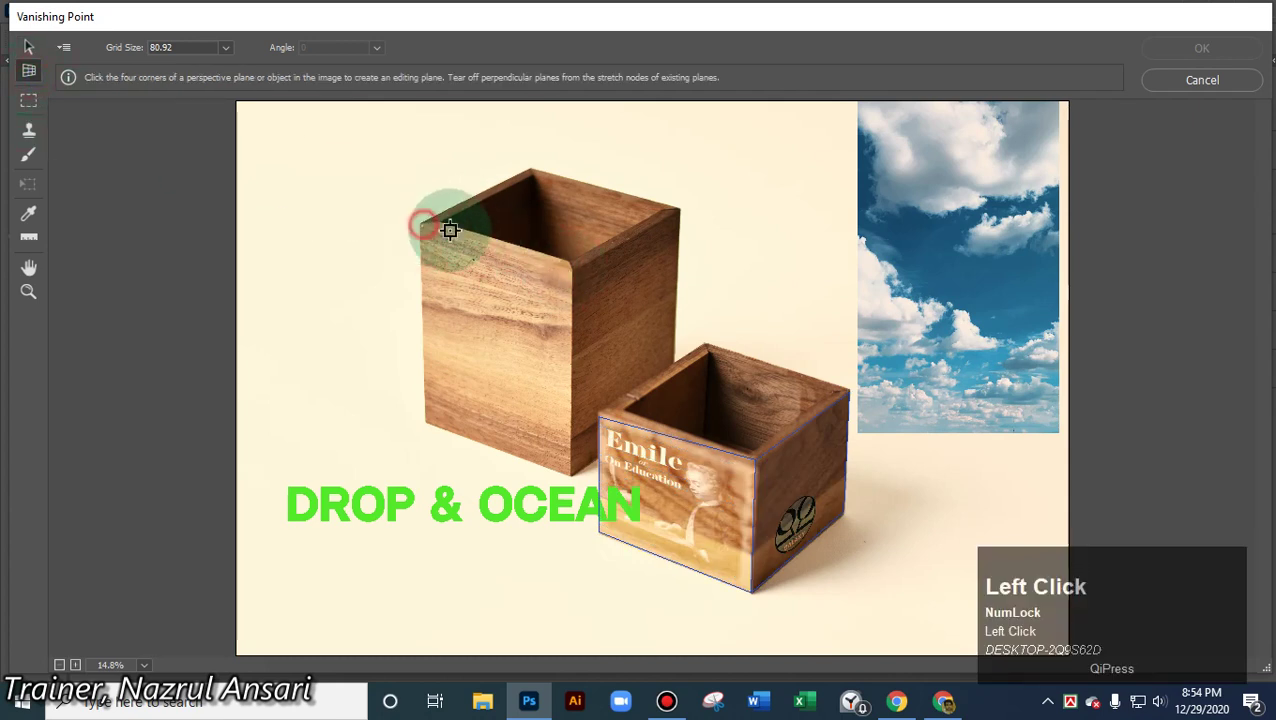
{"action": "left_click", "coordinate": [573, 269]}
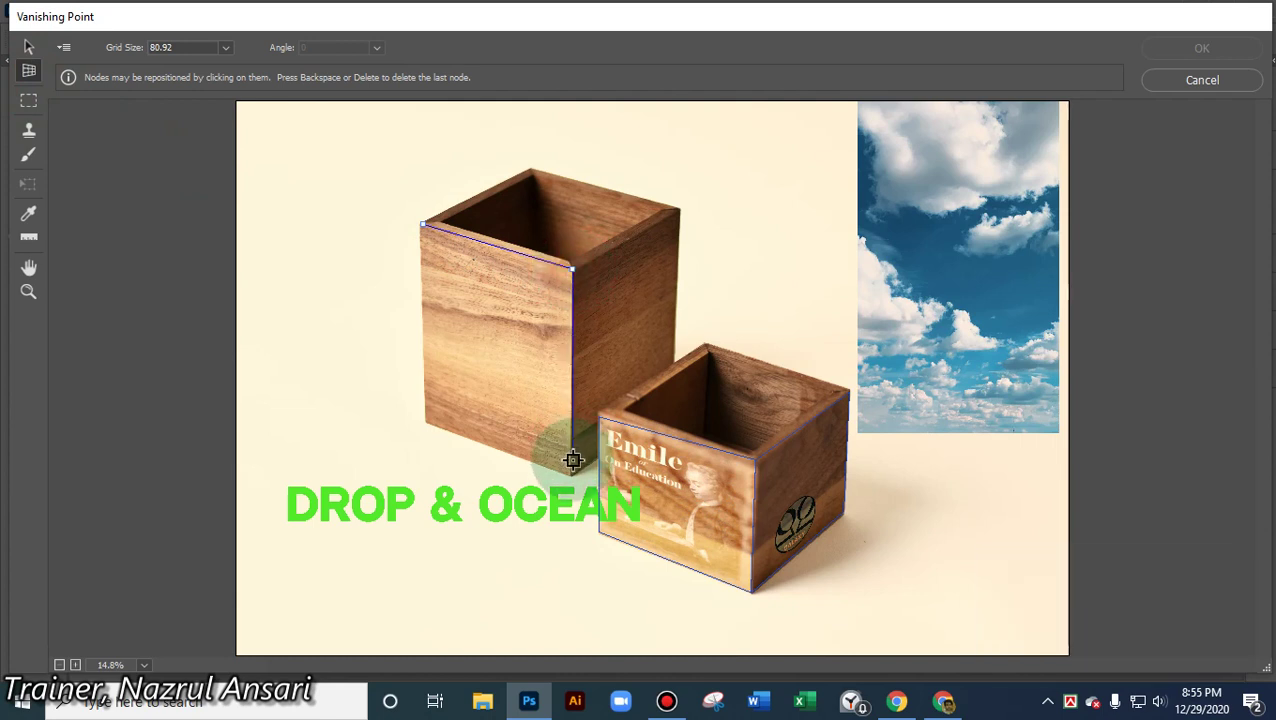
{"action": "left_click", "coordinate": [571, 474]}
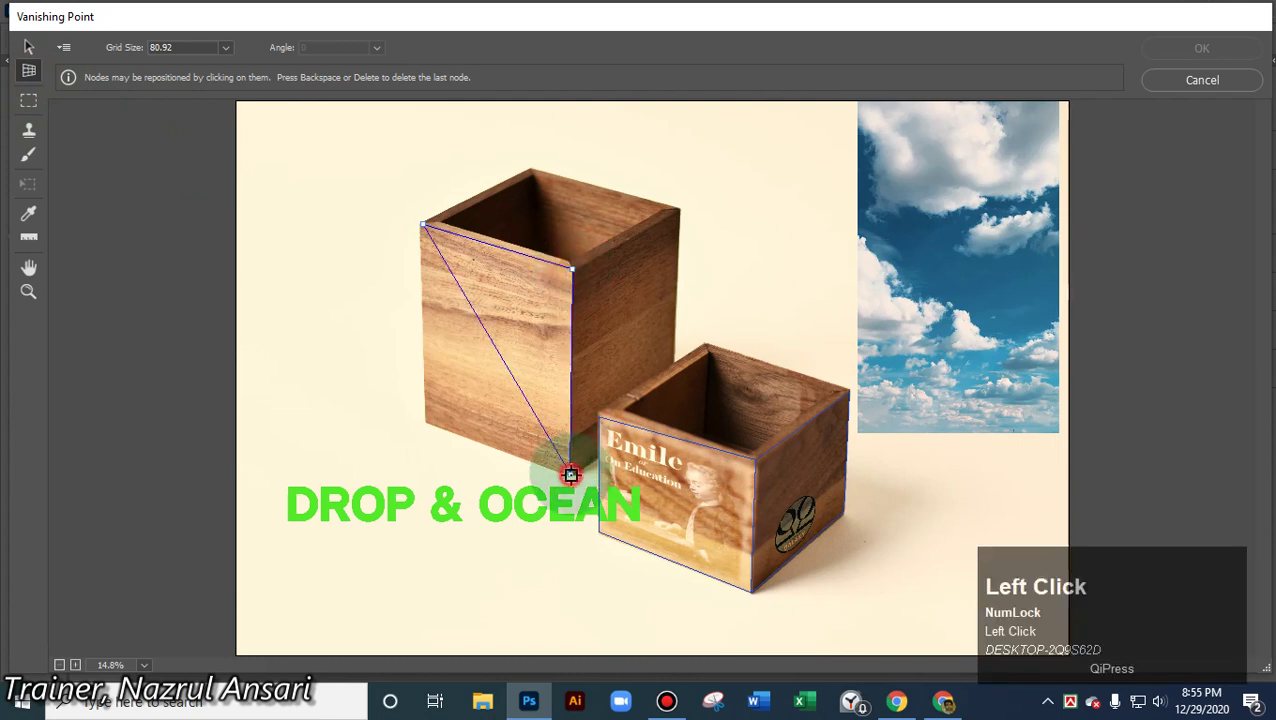
{"action": "left_click", "coordinate": [425, 423]}
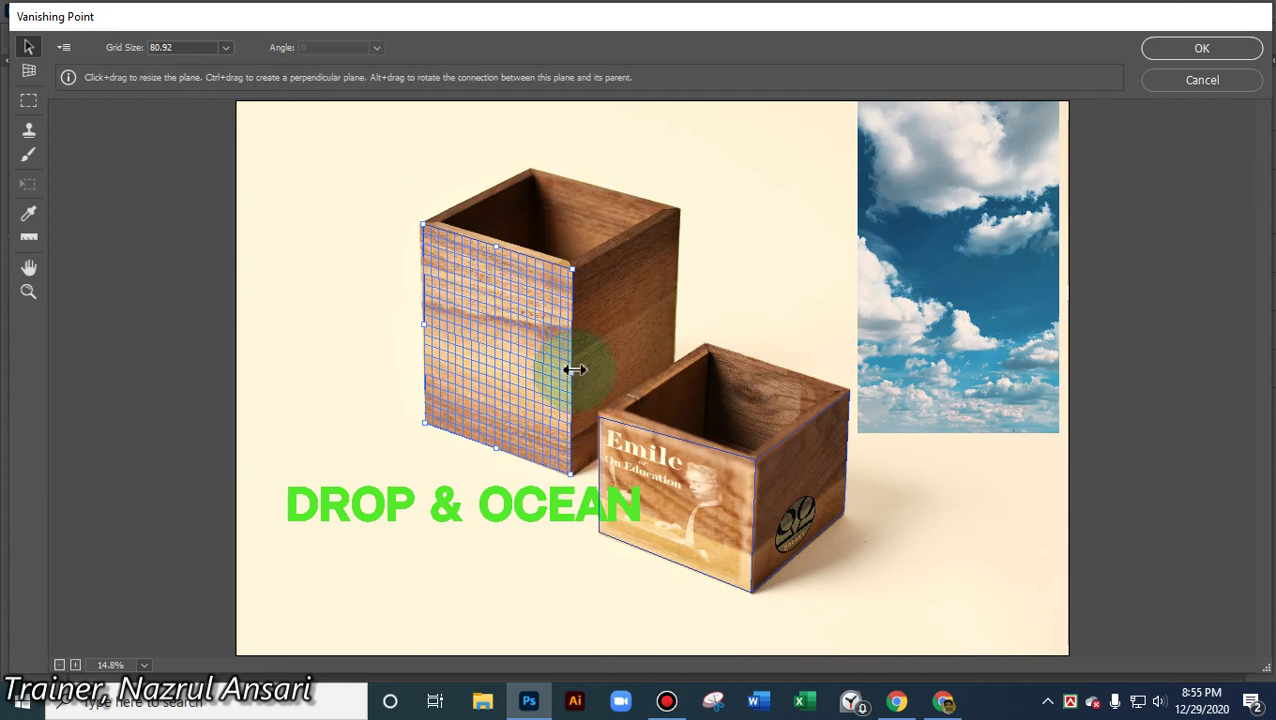
- Extend a perpendicular plane across the tall box's right face, fit it to the face's corners, and apply the Vanishing Point filter
{"action": "left_click_drag", "start_coordinate": [575, 370], "coordinate": [676, 322]}
{"action": "left_click", "coordinate": [600, 318]}
{"action": "left_click_drag", "start_coordinate": [656, 240], "coordinate": [604, 277]}
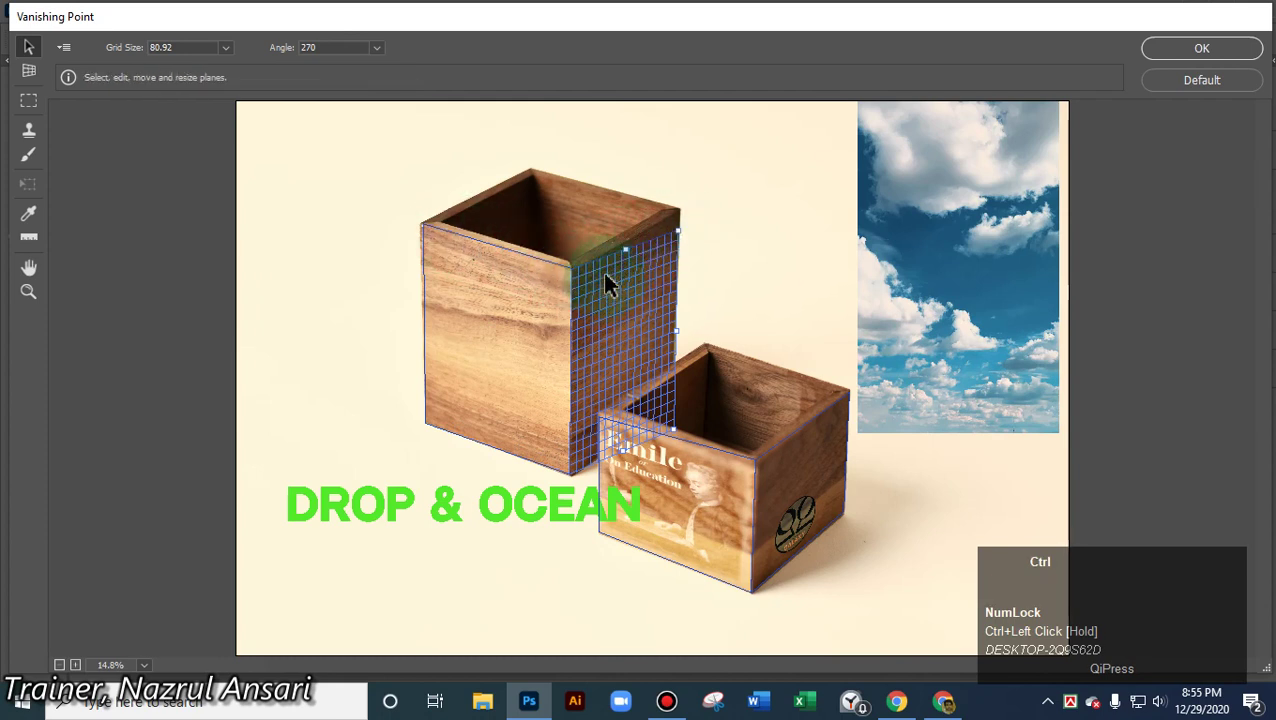
{"action": "left_click_drag", "start_coordinate": [717, 211], "coordinate": [679, 212]}
{"action": "left_click_drag", "start_coordinate": [673, 428], "coordinate": [678, 405]}
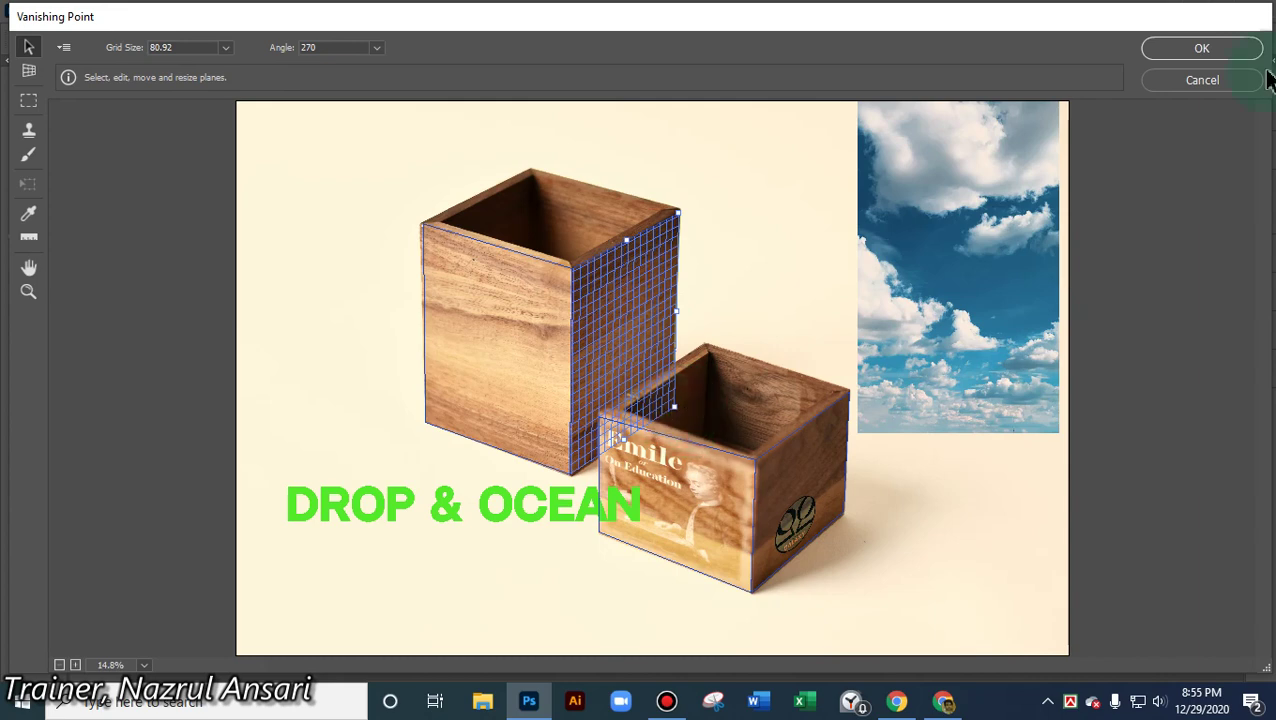
{"action": "left_click", "coordinate": [1202, 47]}
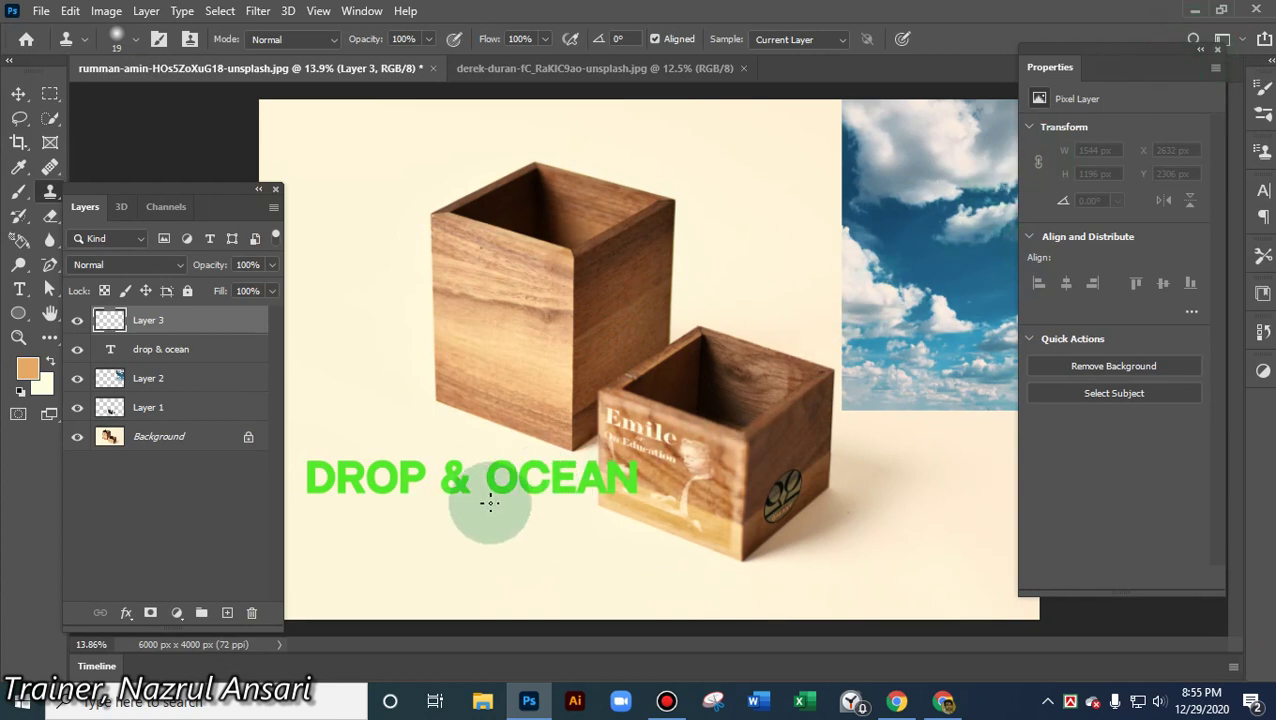
- Delete the green "DROP & OCEAN" text layer from the wooden box image
{"action": "left_click", "coordinate": [18, 93]}
{"action": "left_click_drag", "start_coordinate": [493, 486], "coordinate": [520, 537]}
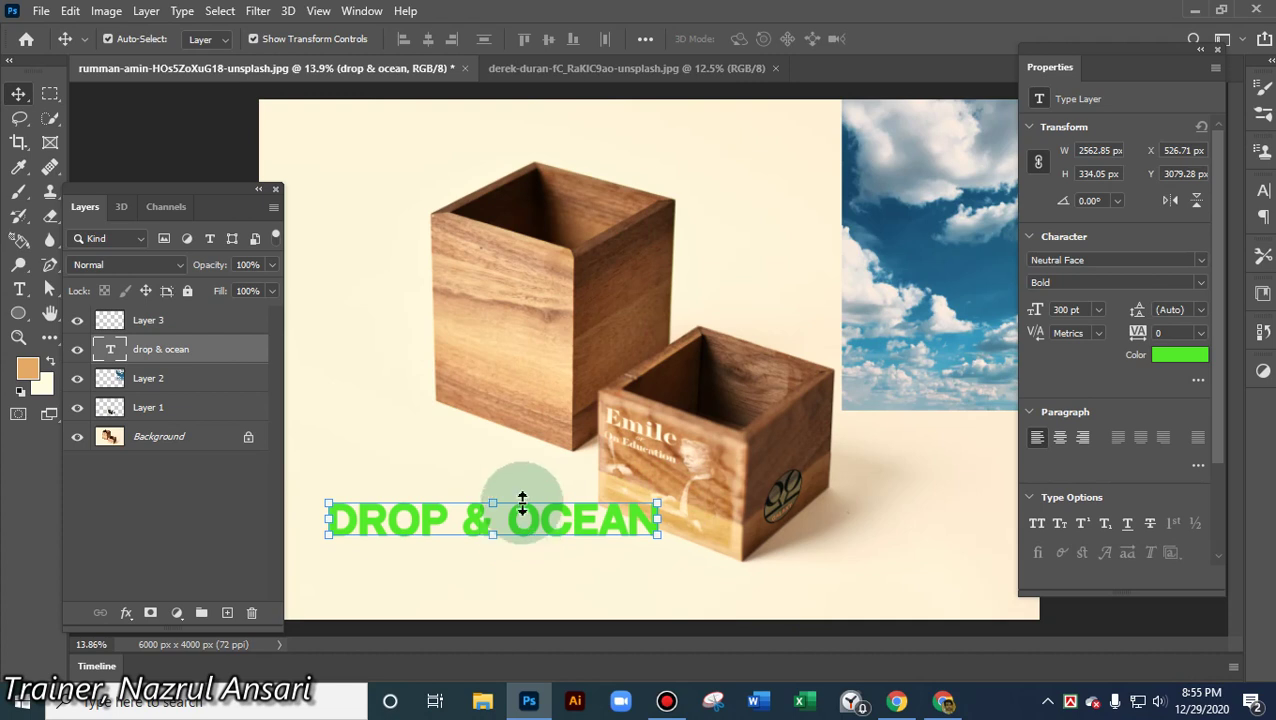
{"action": "key", "text": "Delete"}
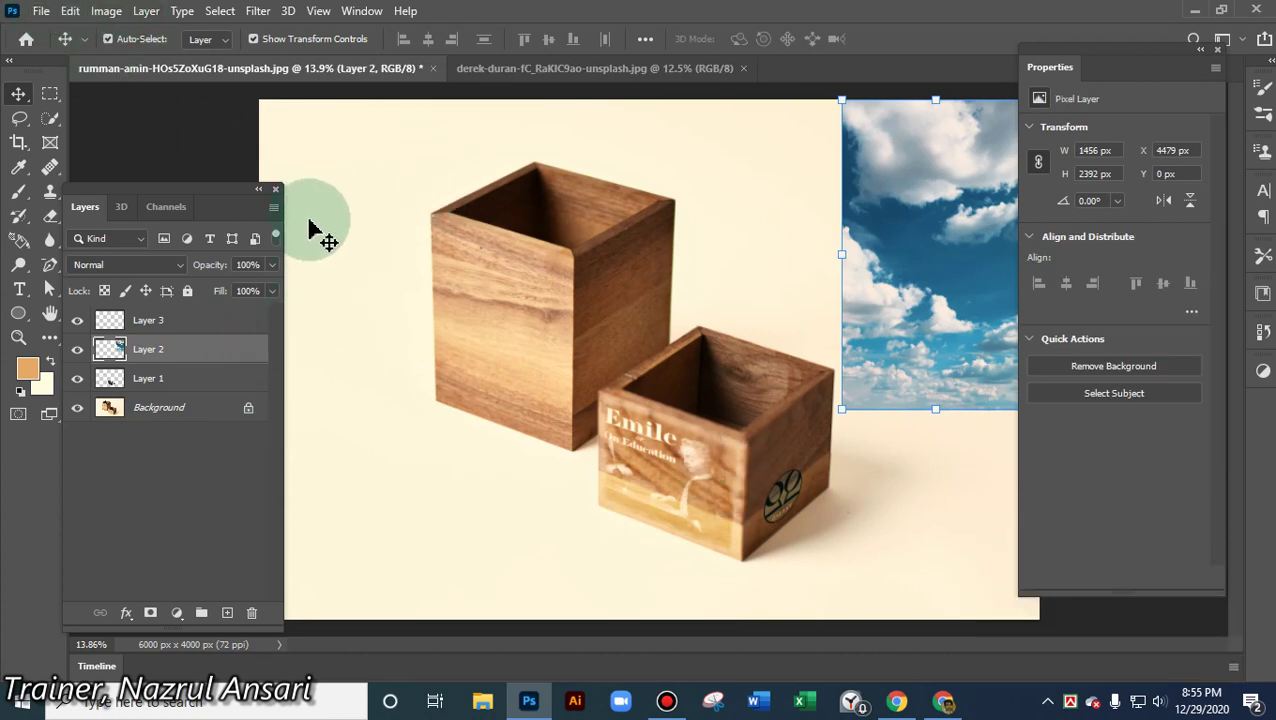
- Create a new 1456 x 2392 px document at 72 ppi from the Clipboard preset
{"action": "left_click", "coordinate": [41, 11]}
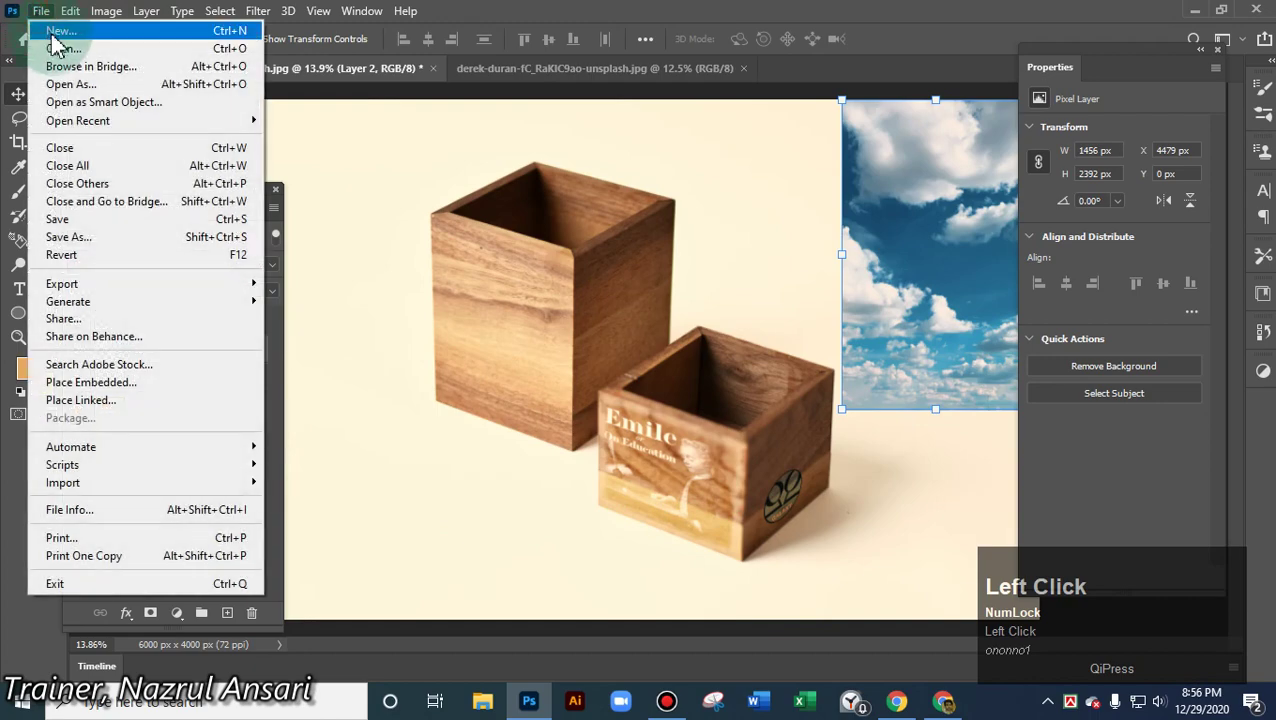
{"action": "left_click", "coordinate": [52, 32]}
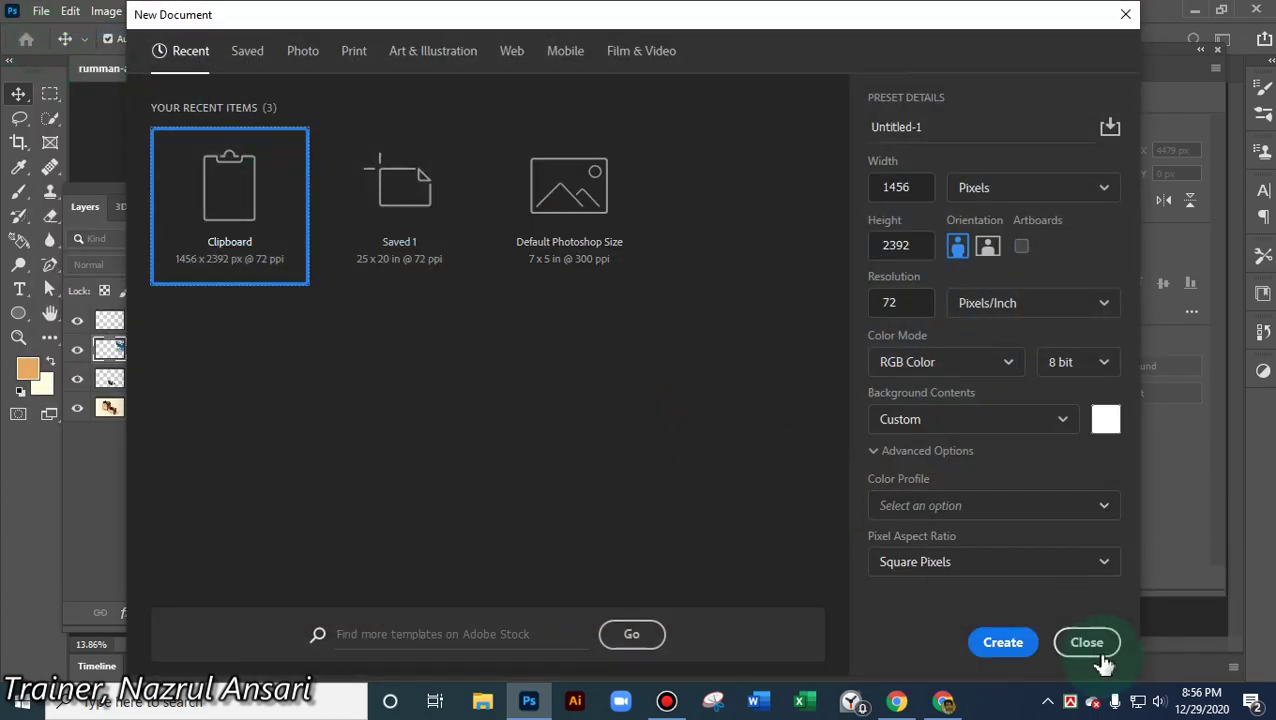
{"action": "left_click", "coordinate": [1005, 643]}
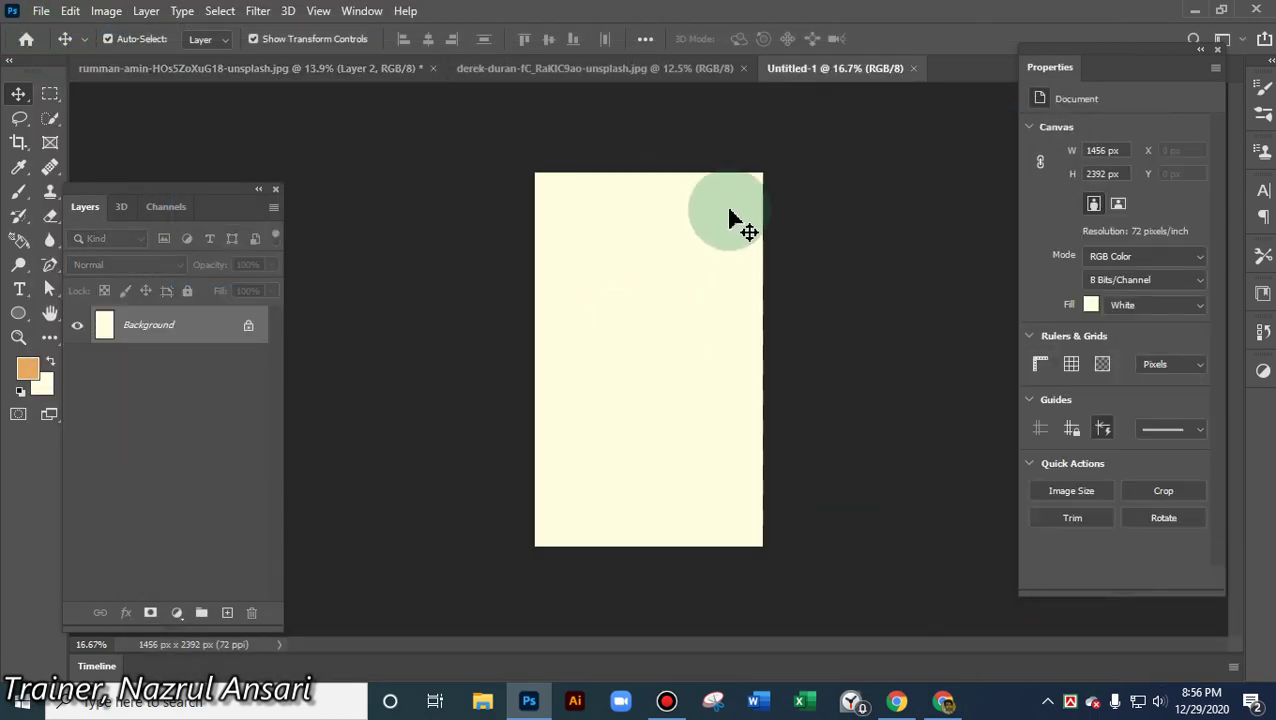
- Add an empty layer to the new document and delete the Background layer to make the canvas transparent
{"action": "left_click", "coordinate": [227, 612]}
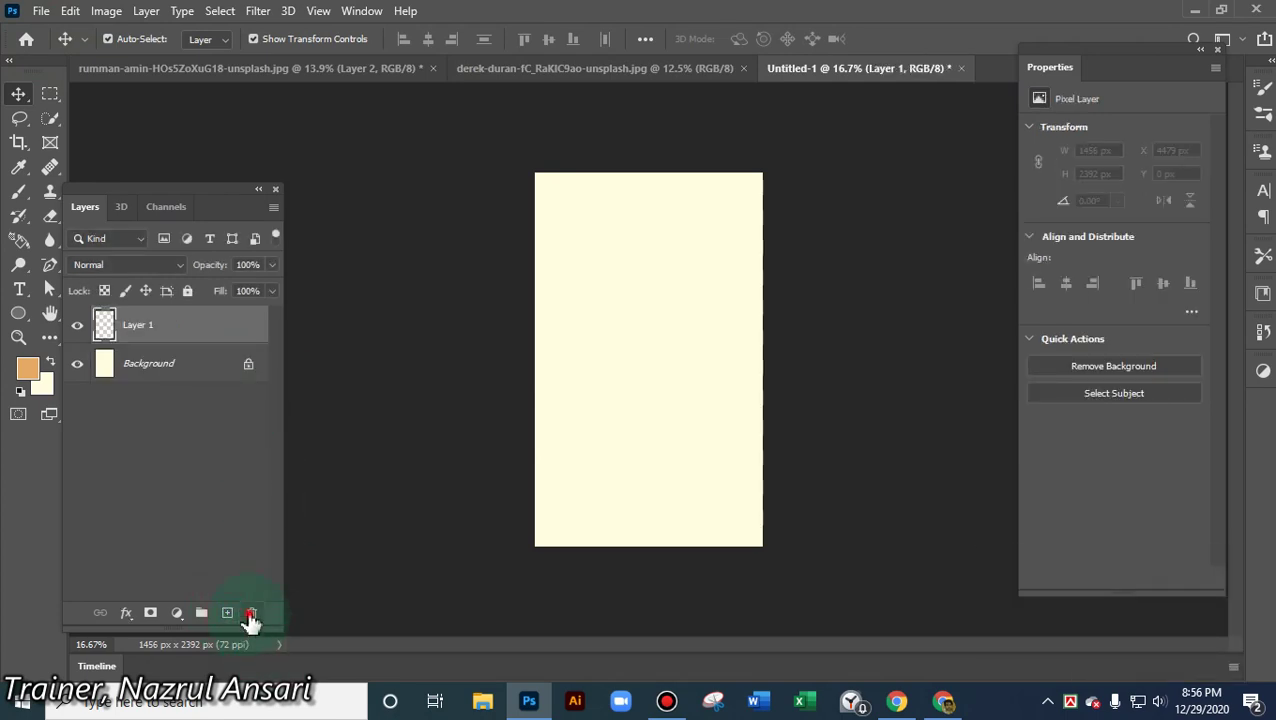
{"action": "left_click", "coordinate": [250, 613]}
{"action": "left_click", "coordinate": [558, 273]}
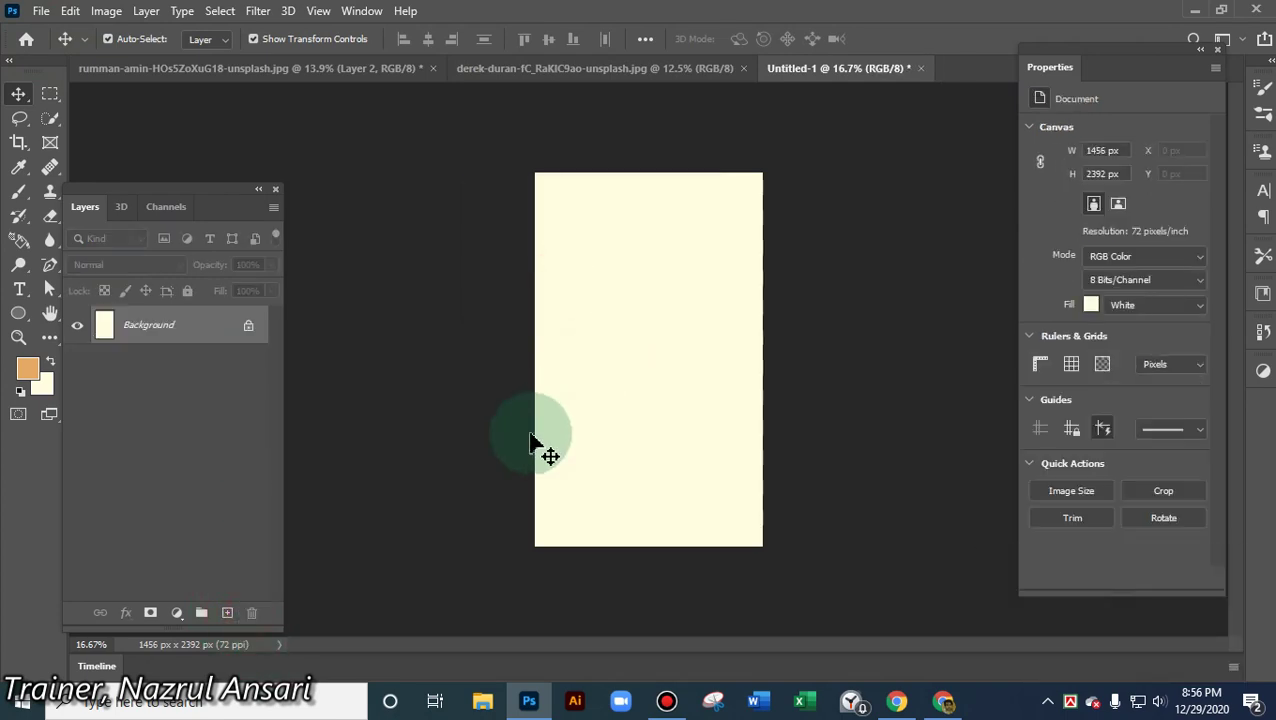
{"action": "key", "text": "ctrl+z"}
{"action": "left_click", "coordinate": [210, 338]}
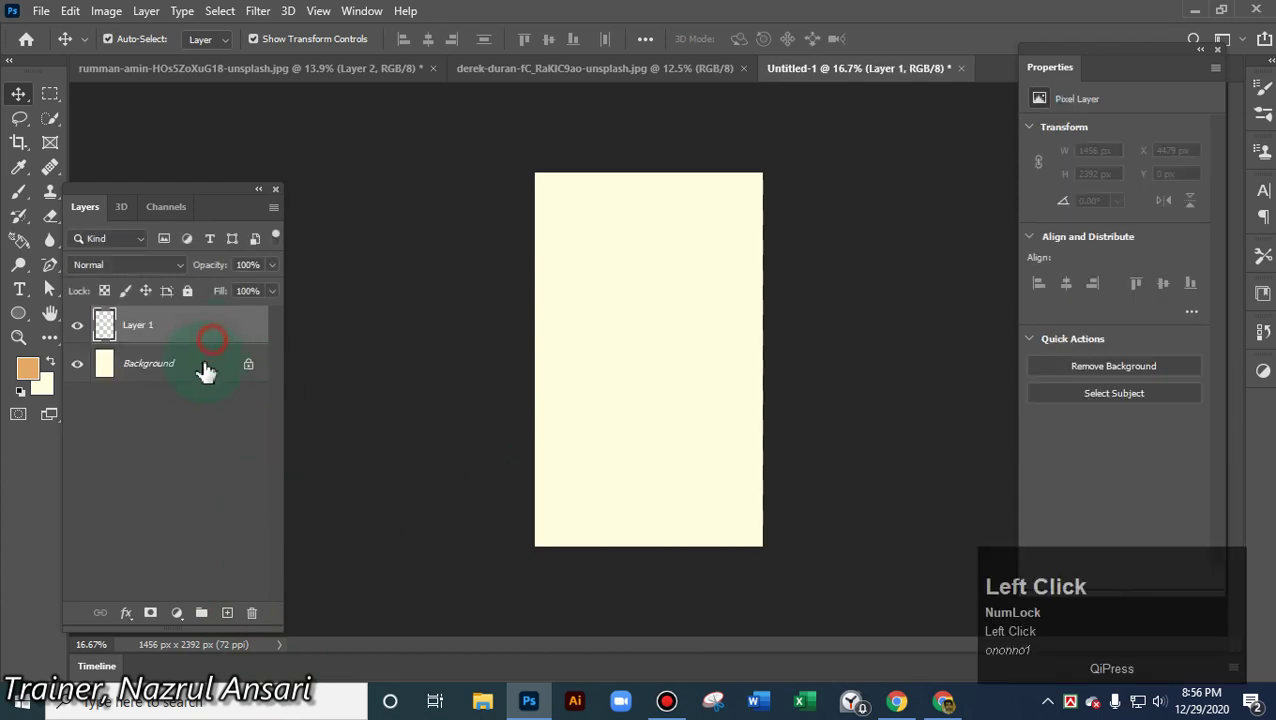
{"action": "left_click_drag", "start_coordinate": [205, 372], "coordinate": [250, 605]}
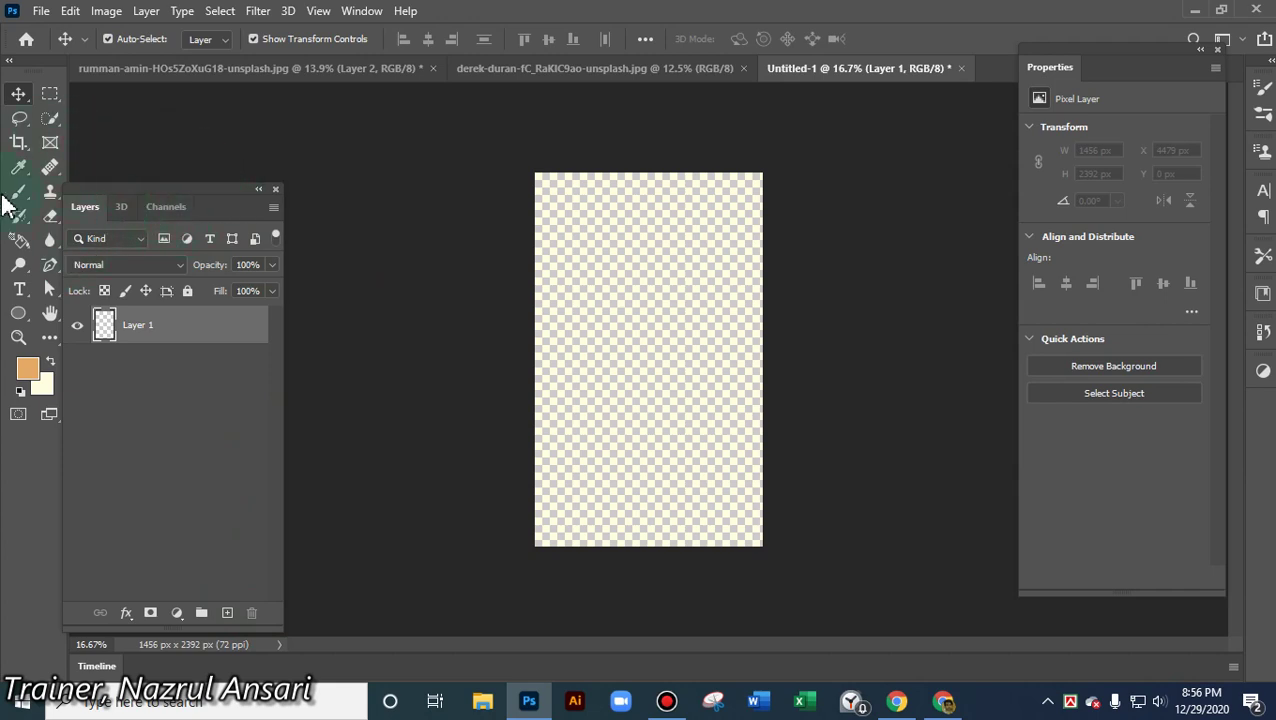
- Add the text "DROP OCEAN" in Neutral Face Bold at 300 pt on the transparent canvas
{"action": "left_click", "coordinate": [18, 291]}
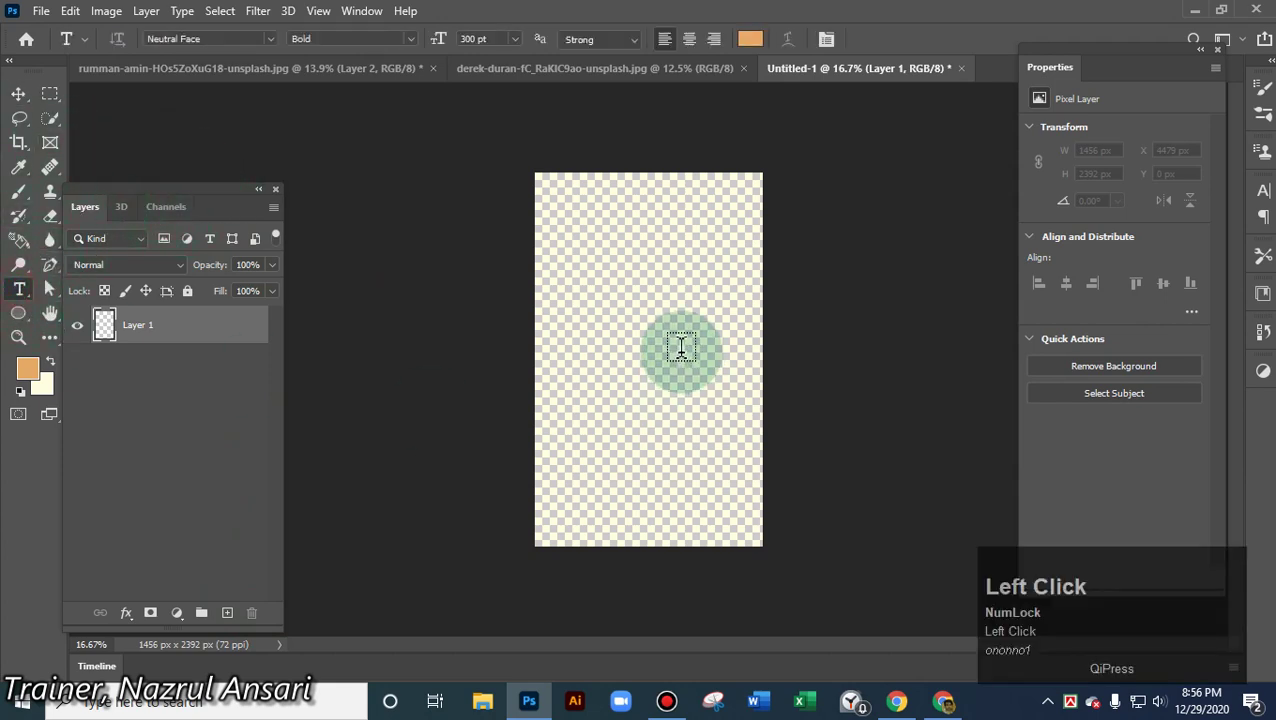
{"action": "left_click", "coordinate": [592, 323]}
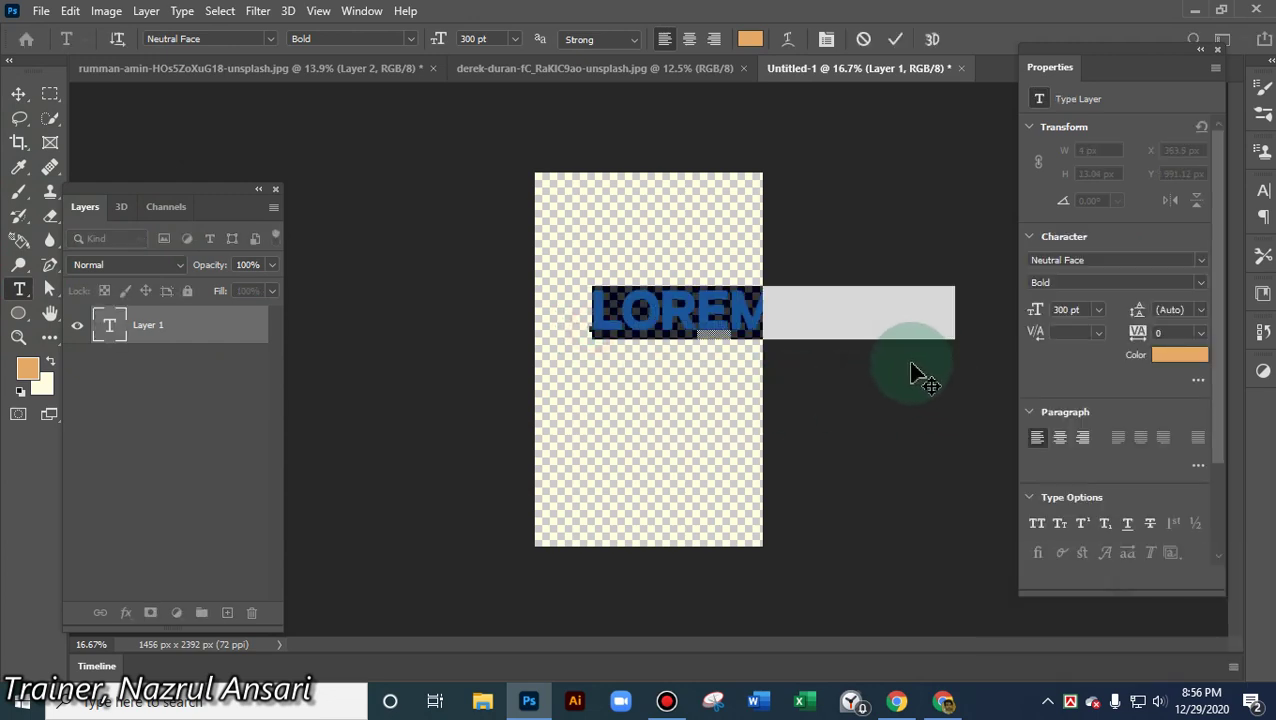
{"action": "type", "text": "D"}
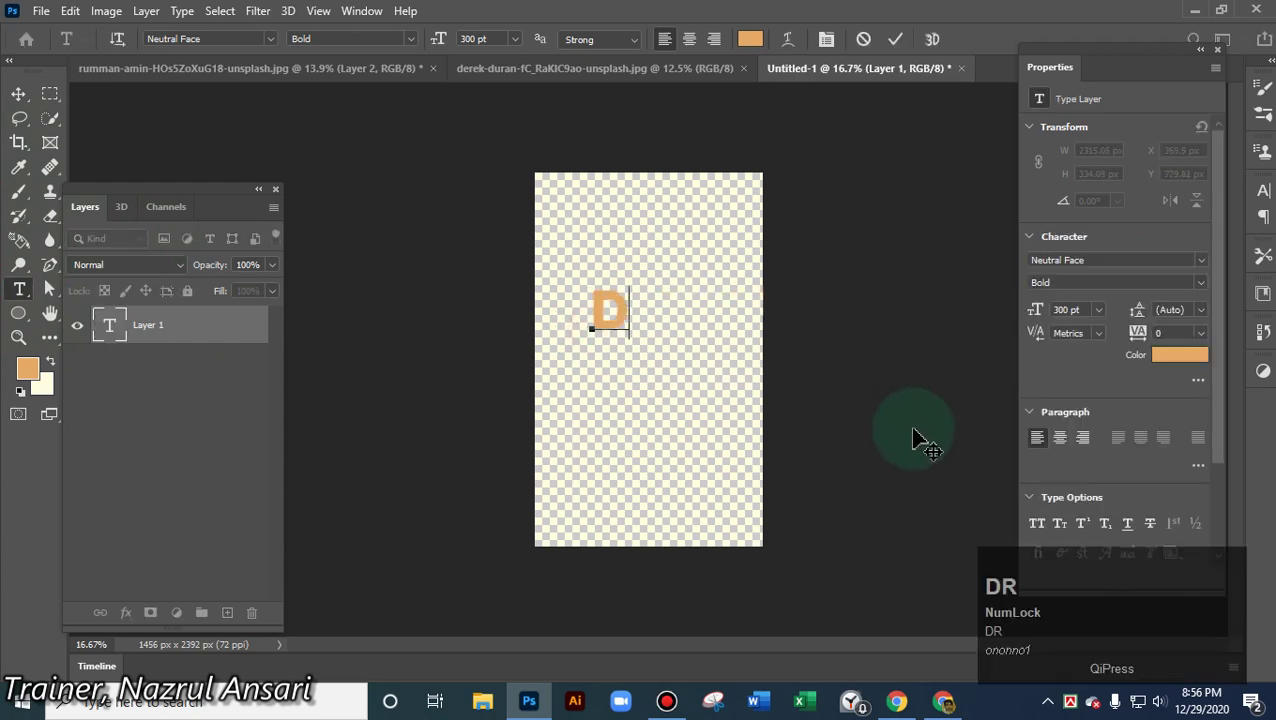
{"action": "type", "text": "ROP"}
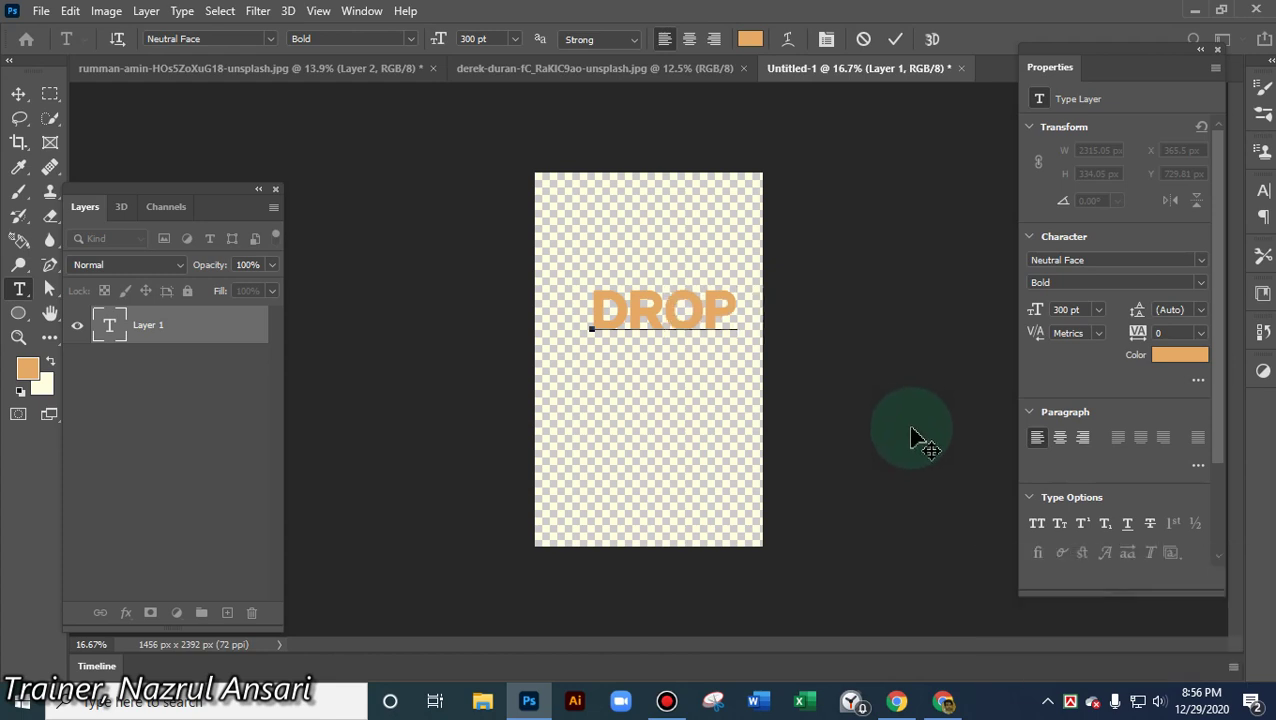
{"action": "type", "text": " OC"}
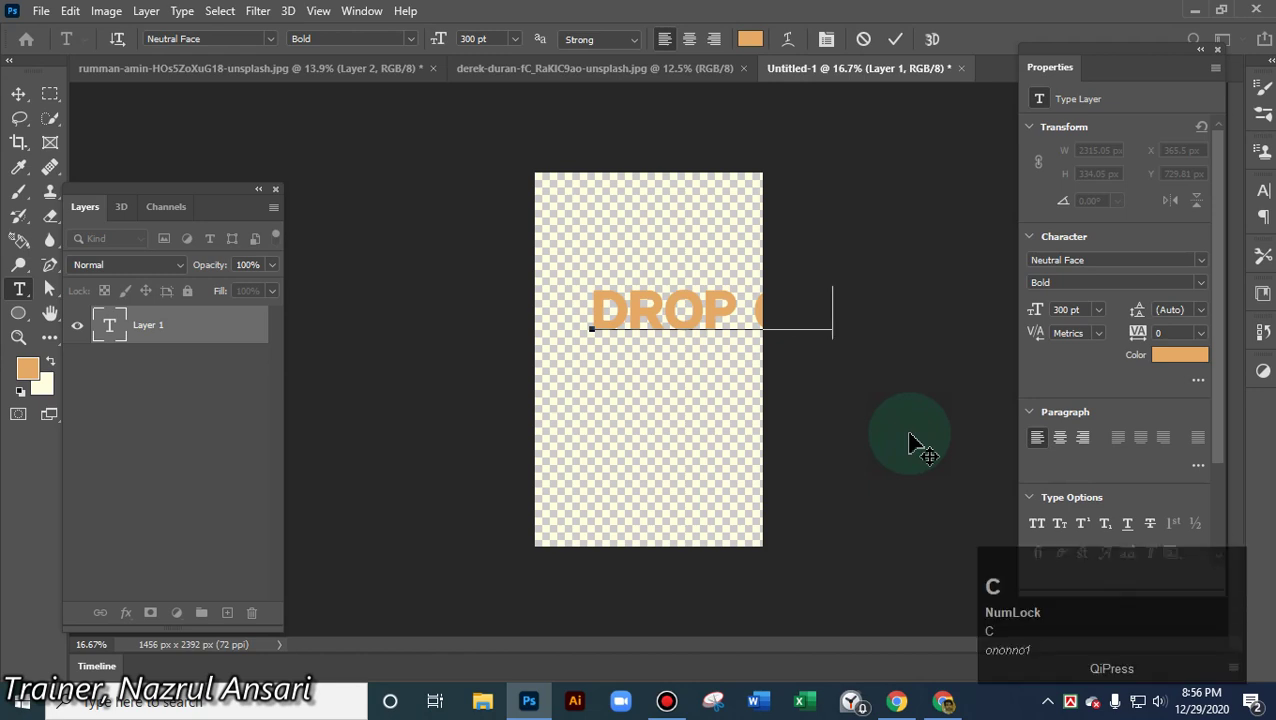
{"action": "type", "text": "EA"}
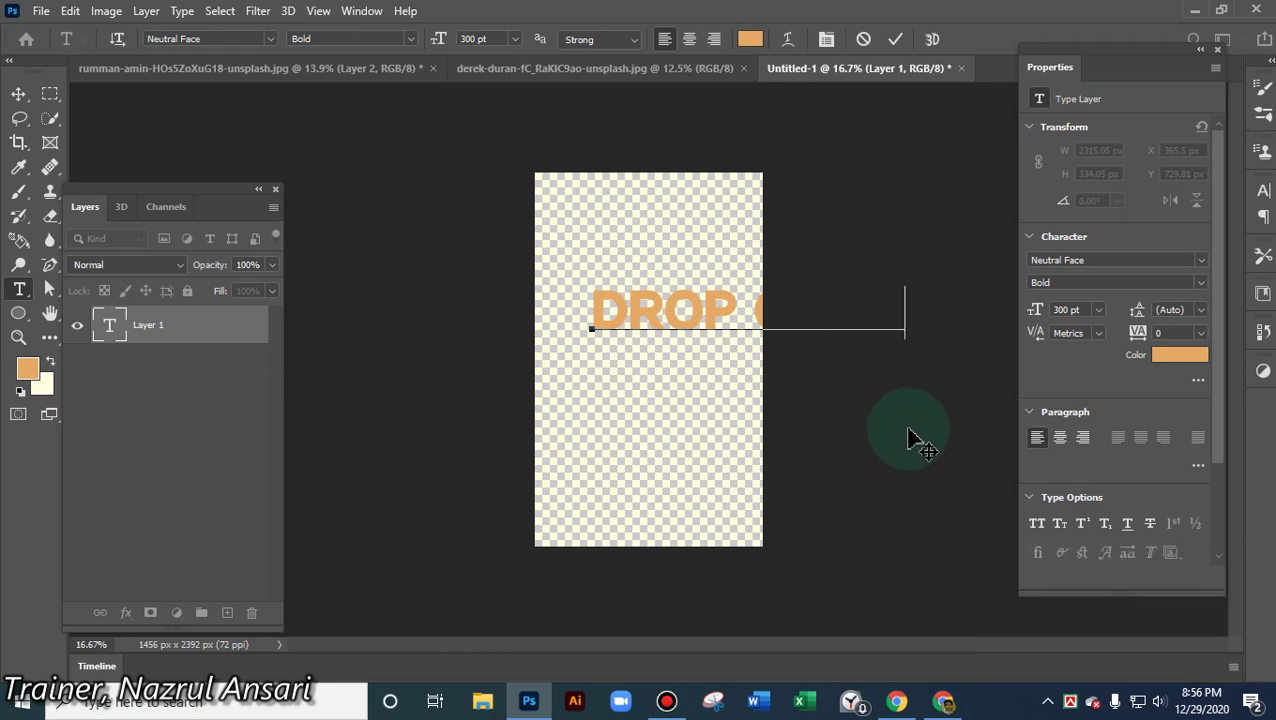
{"action": "key", "text": "BackSpace"}
{"action": "key", "text": "BackSpace"}
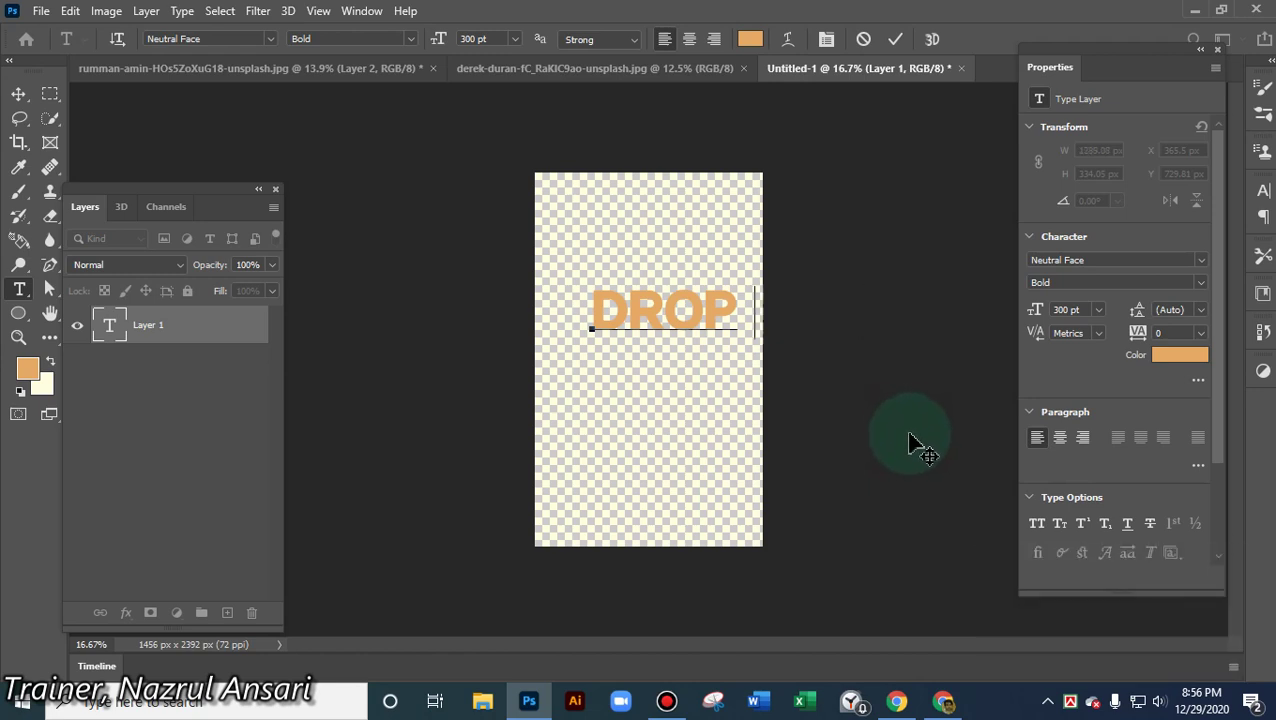
{"action": "type", "text": "O"}
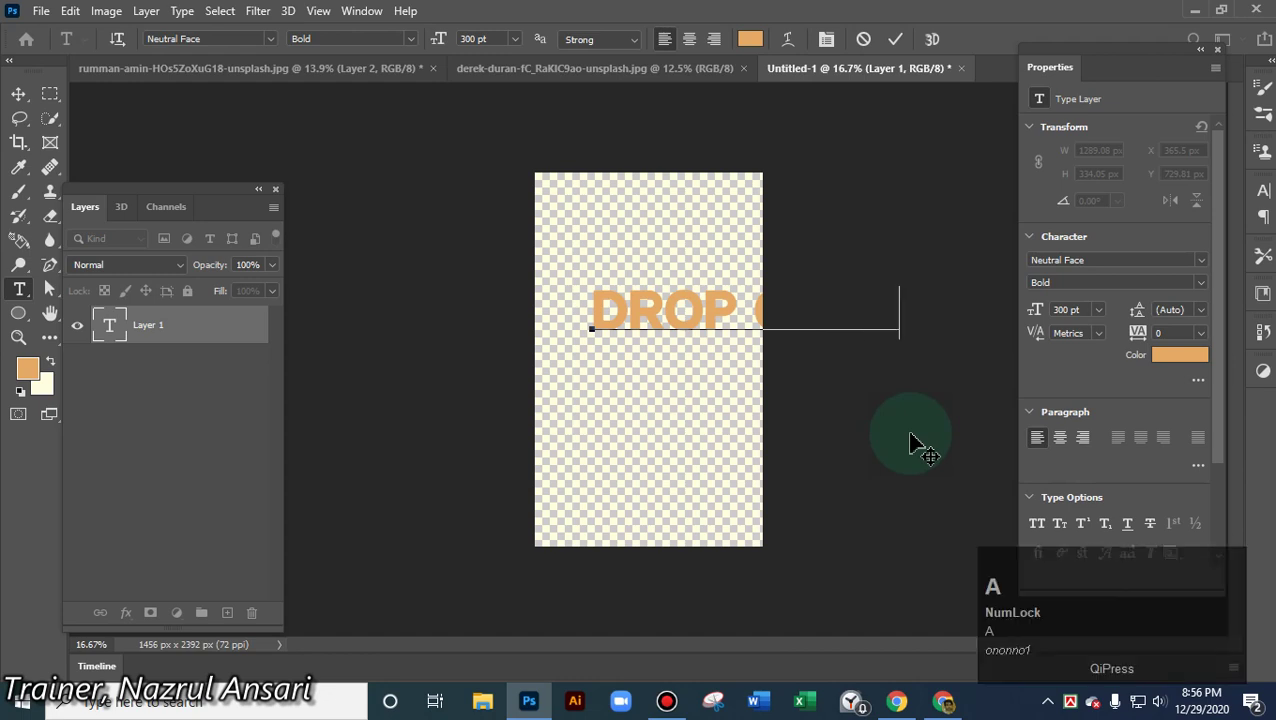
{"action": "type", "text": "N"}
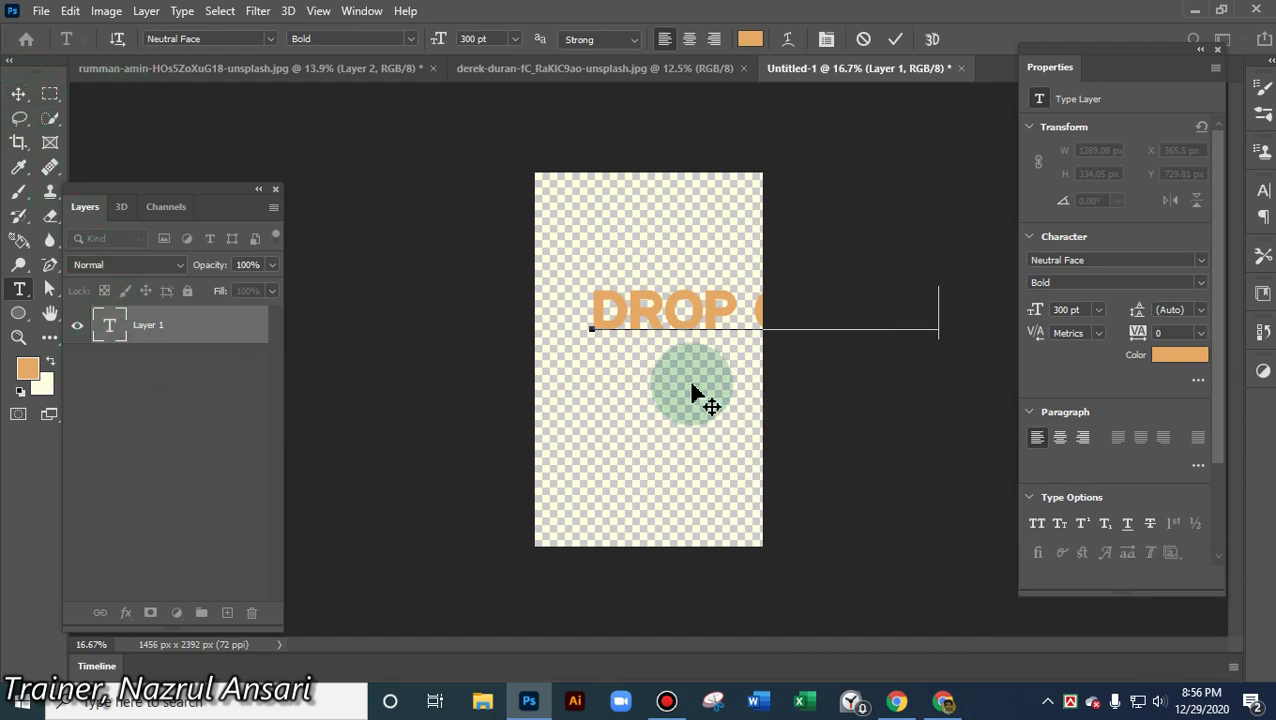
{"action": "left_click", "coordinate": [672, 419]}
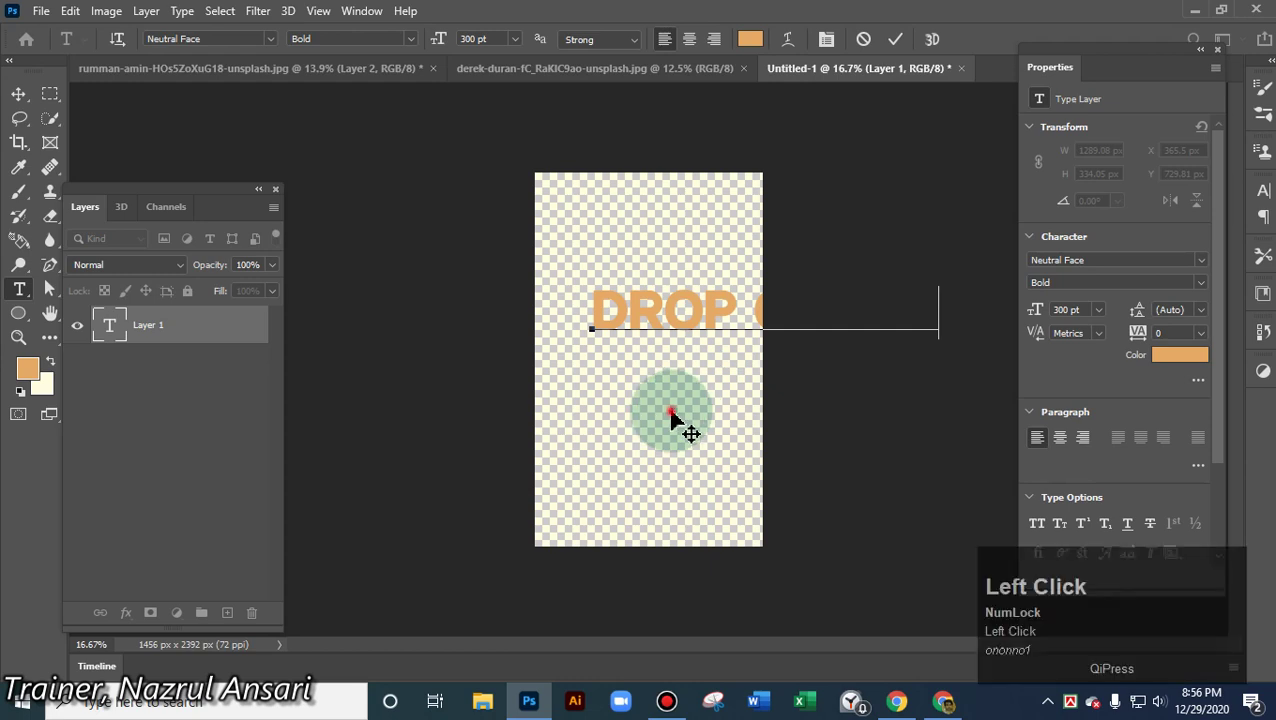
- Scale the "DROP OCEAN" text to about 53% and centre it horizontally on the canvas
{"action": "left_click", "coordinate": [20, 100]}
{"action": "left_click_drag", "start_coordinate": [683, 320], "coordinate": [620, 312]}
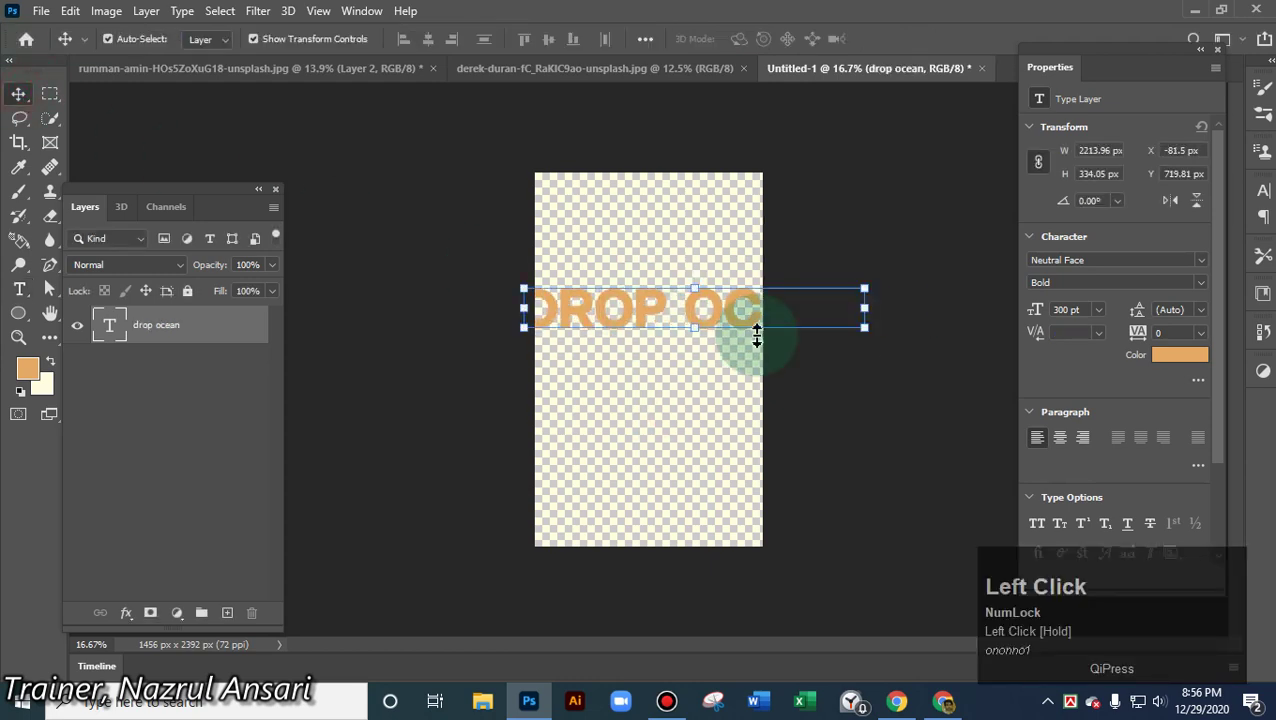
{"action": "left_click_drag", "start_coordinate": [864, 327], "coordinate": [680, 329]}
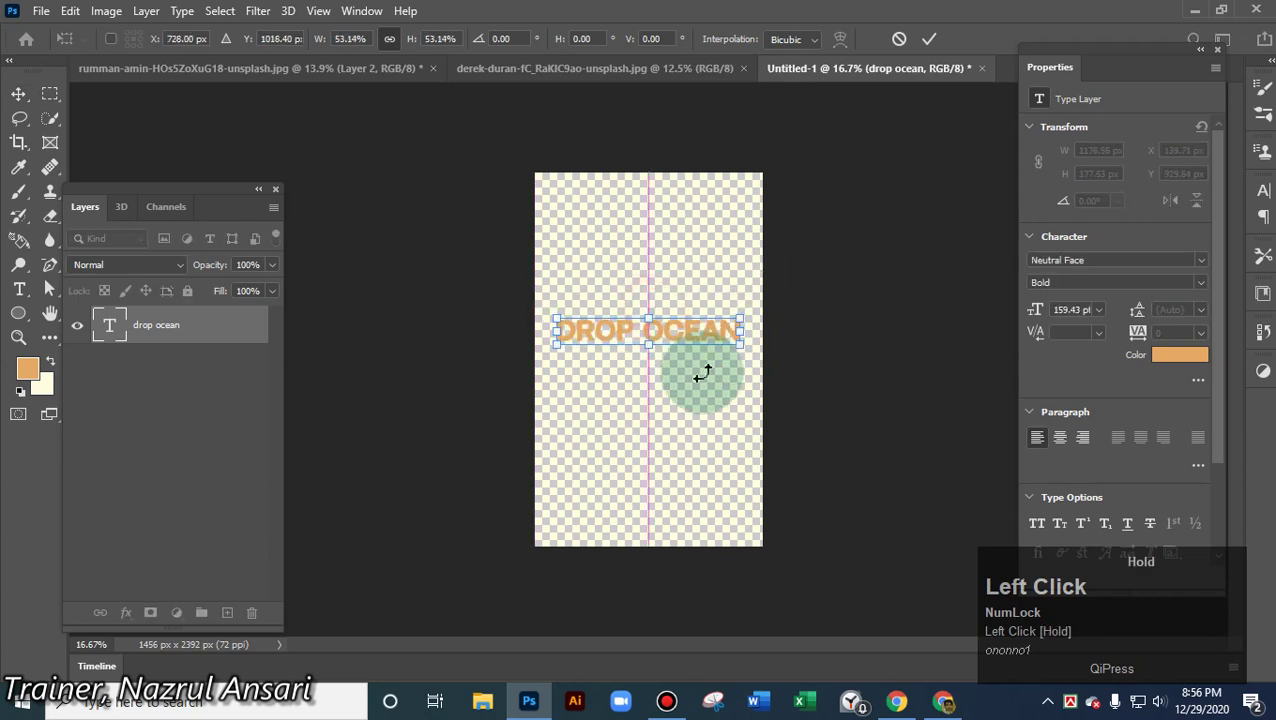
{"action": "left_click_drag", "start_coordinate": [702, 373], "coordinate": [702, 372]}
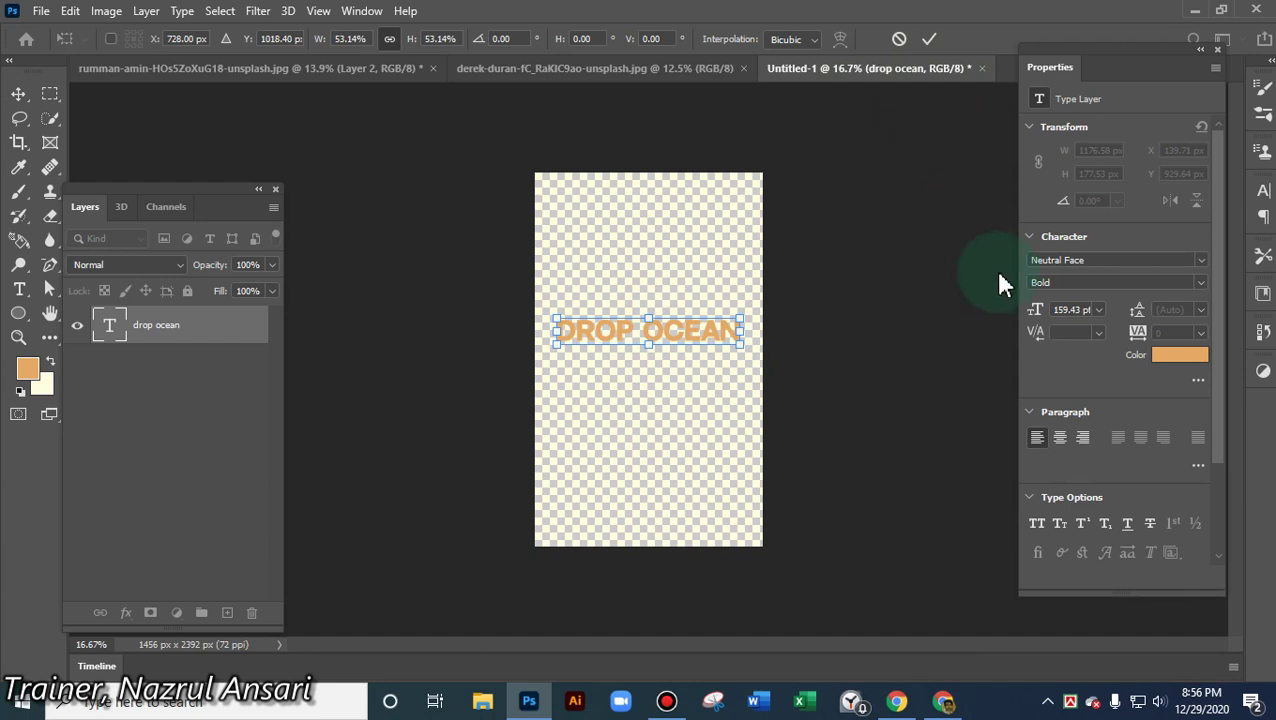
{"action": "left_click", "coordinate": [1173, 358]}
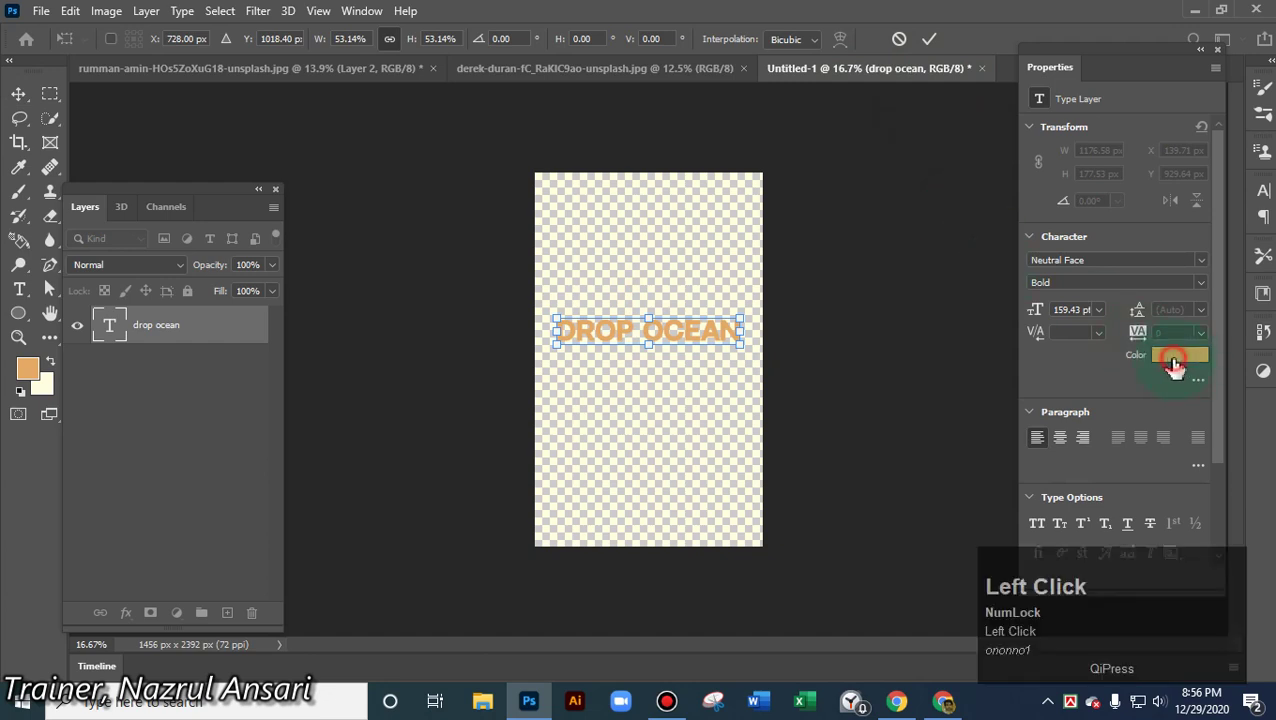
{"action": "left_click", "coordinate": [929, 39]}
{"action": "left_click", "coordinate": [1207, 358]}
{"action": "left_click", "coordinate": [980, 219]}
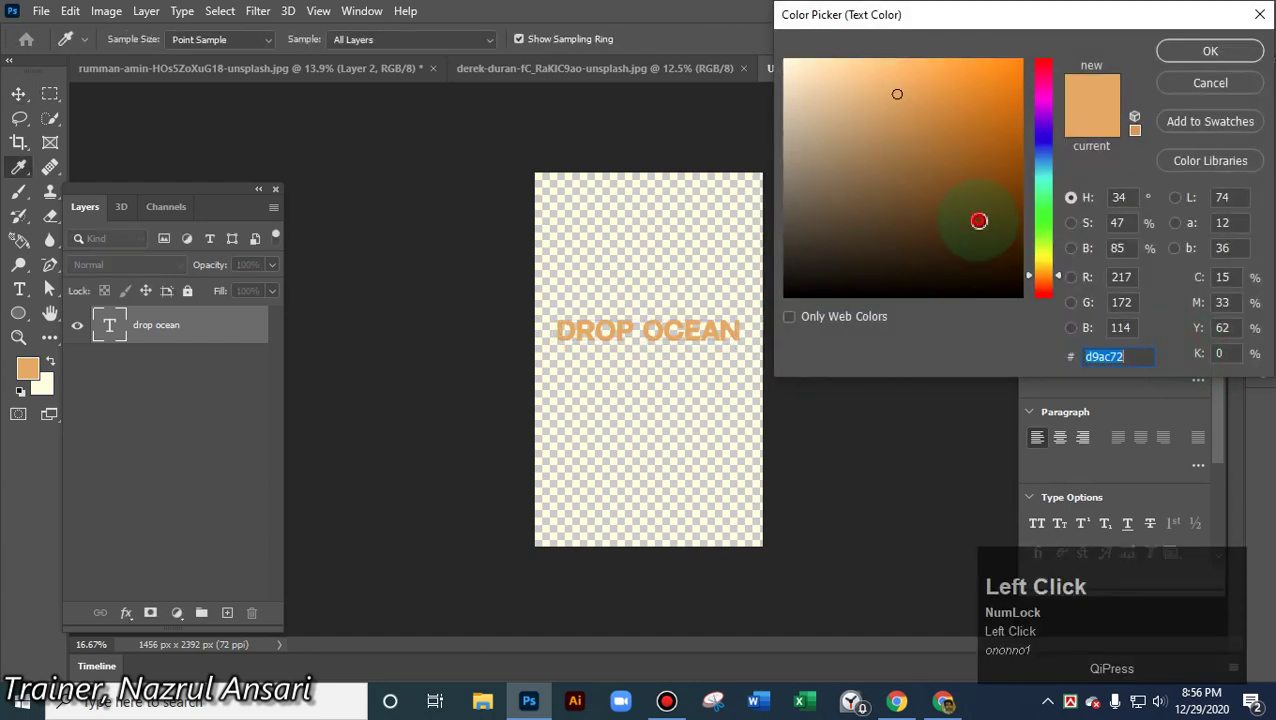
{"action": "left_click", "coordinate": [959, 106]}
{"action": "left_click", "coordinate": [1165, 85]}
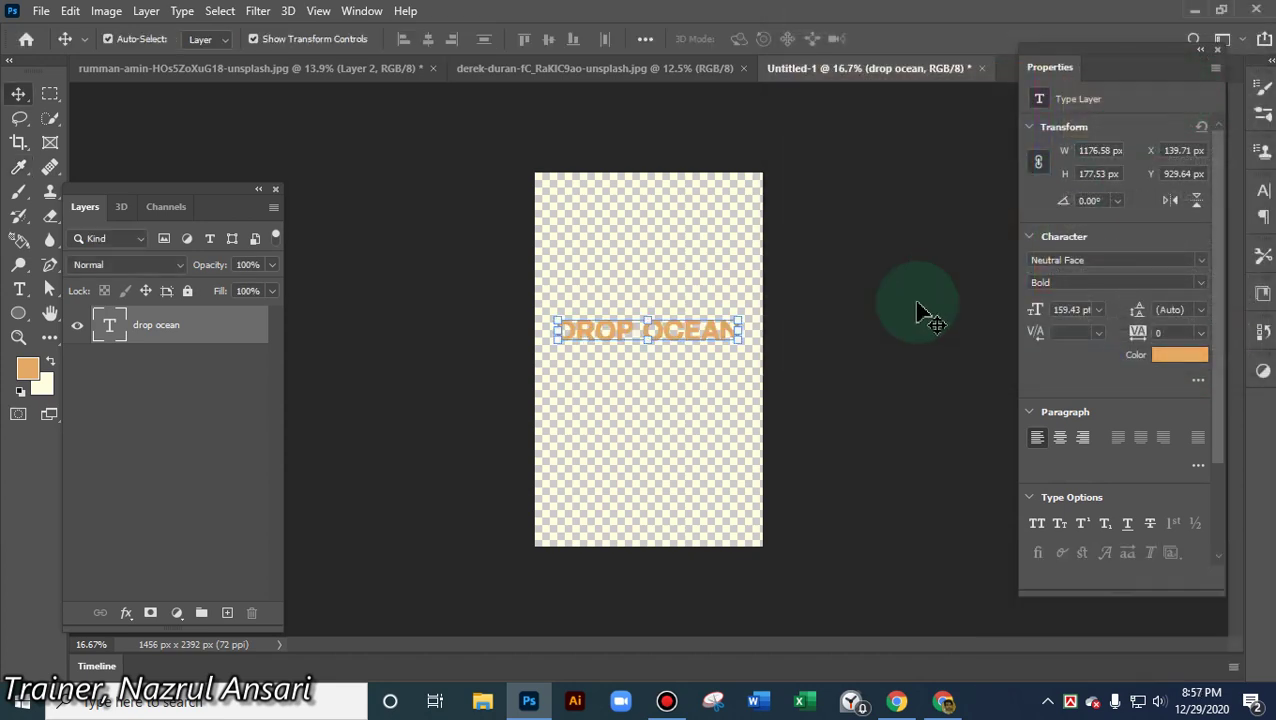
- Recolour the whole "DROP OCEAN" text yellow, #f4d902, and deselect the text layer
{"action": "left_click", "coordinate": [22, 292]}
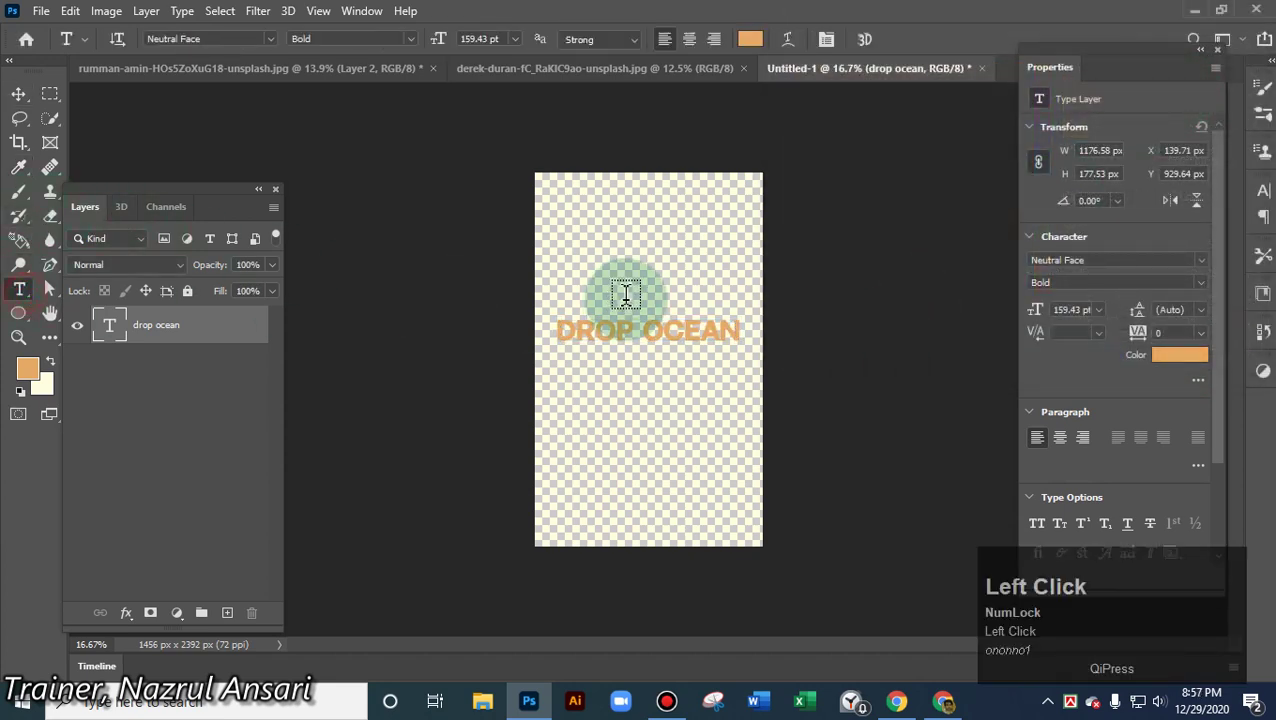
{"action": "double_click", "coordinate": [607, 318]}
{"action": "left_click_drag", "start_coordinate": [607, 316], "coordinate": [845, 330]}
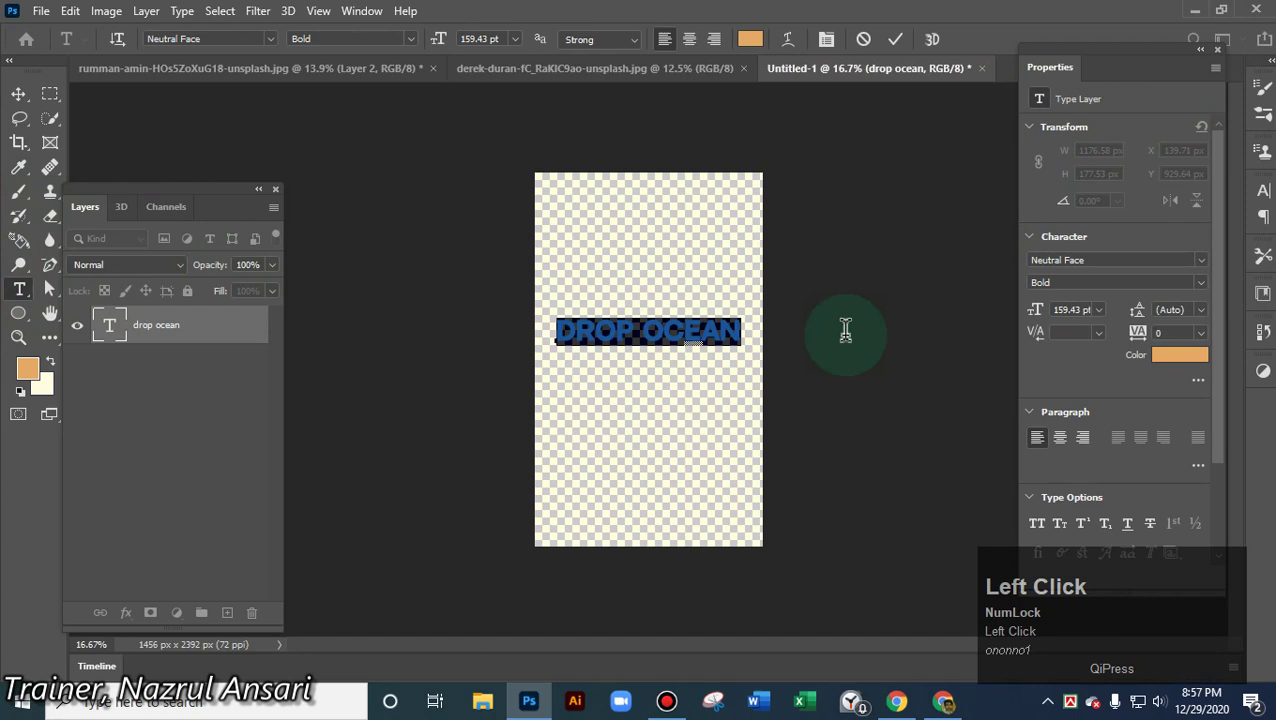
{"action": "left_click", "coordinate": [1196, 358]}
{"action": "left_click", "coordinate": [1043, 90]}
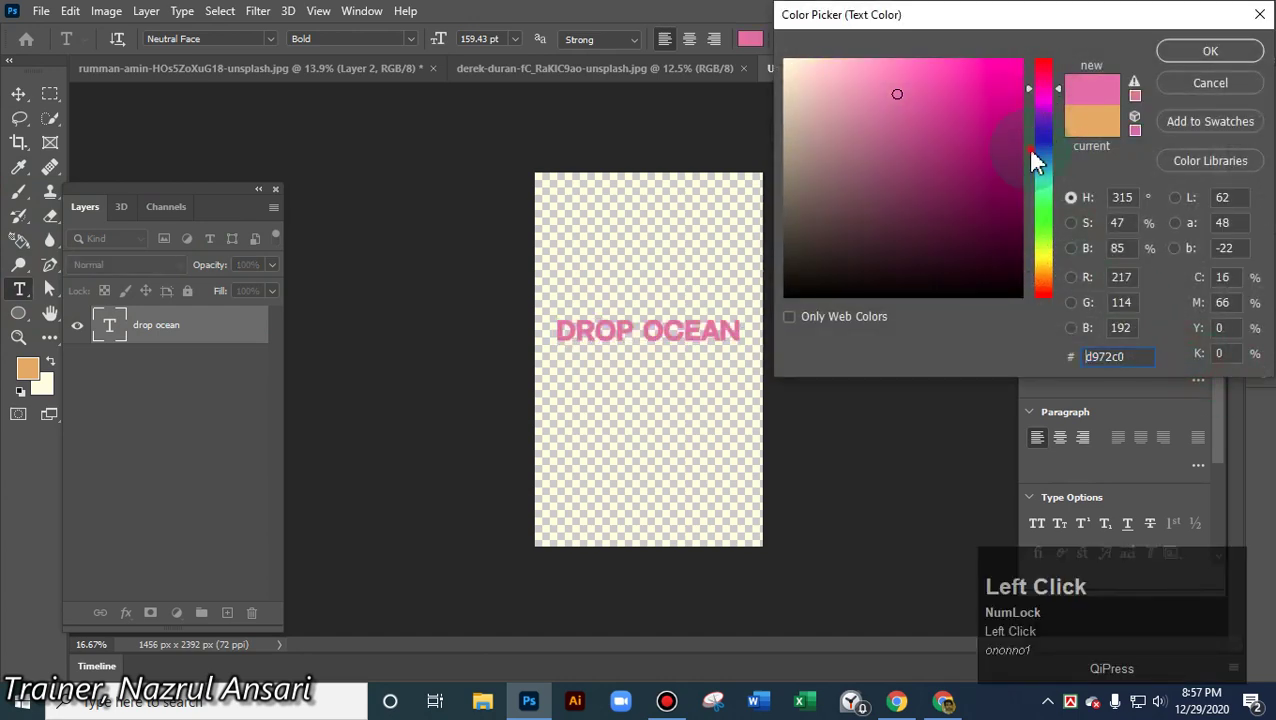
{"action": "left_click_drag", "start_coordinate": [1031, 157], "coordinate": [1060, 240]}
{"action": "left_click", "coordinate": [1069, 302]}
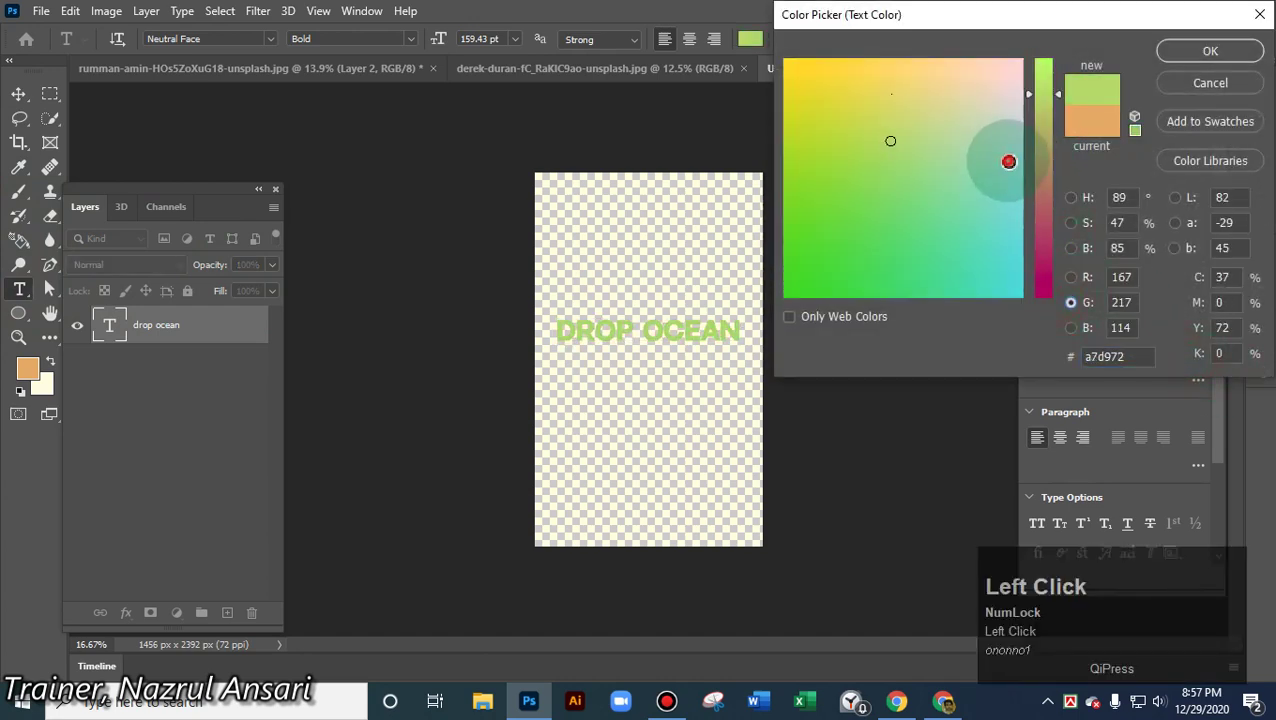
{"action": "left_click", "coordinate": [812, 259]}
{"action": "left_click", "coordinate": [786, 69]}
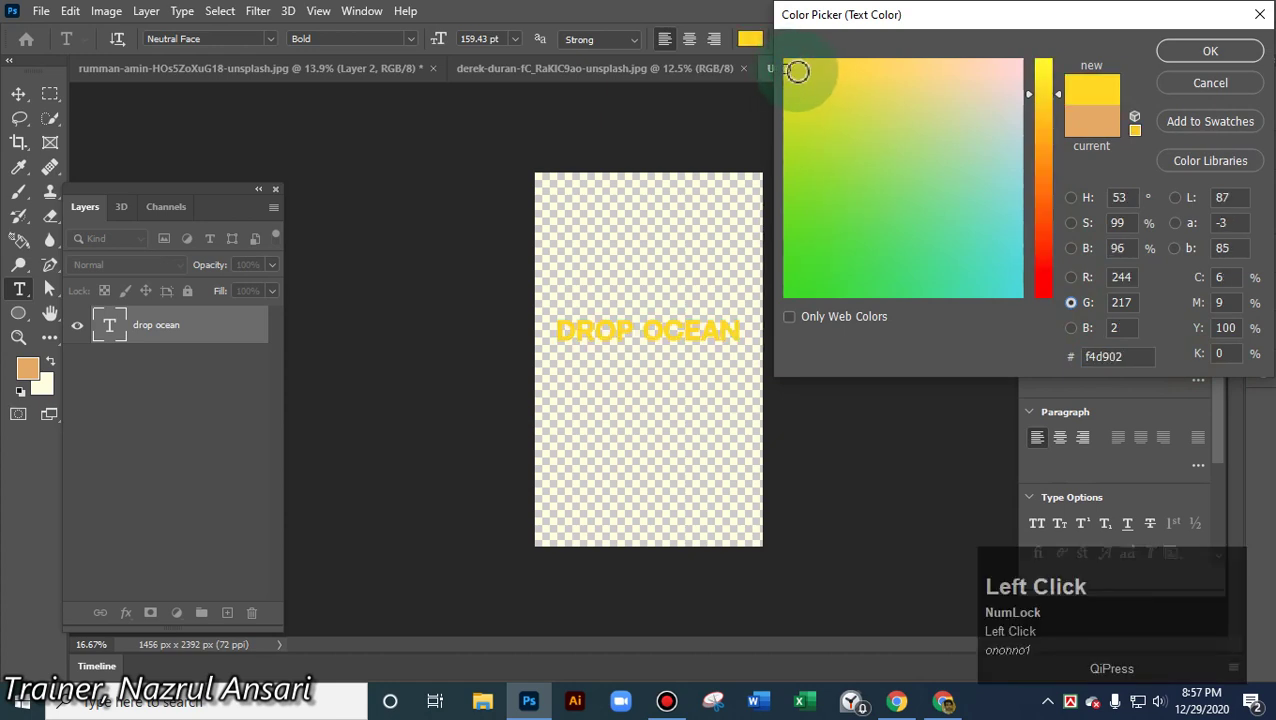
{"action": "left_click", "coordinate": [1200, 50]}
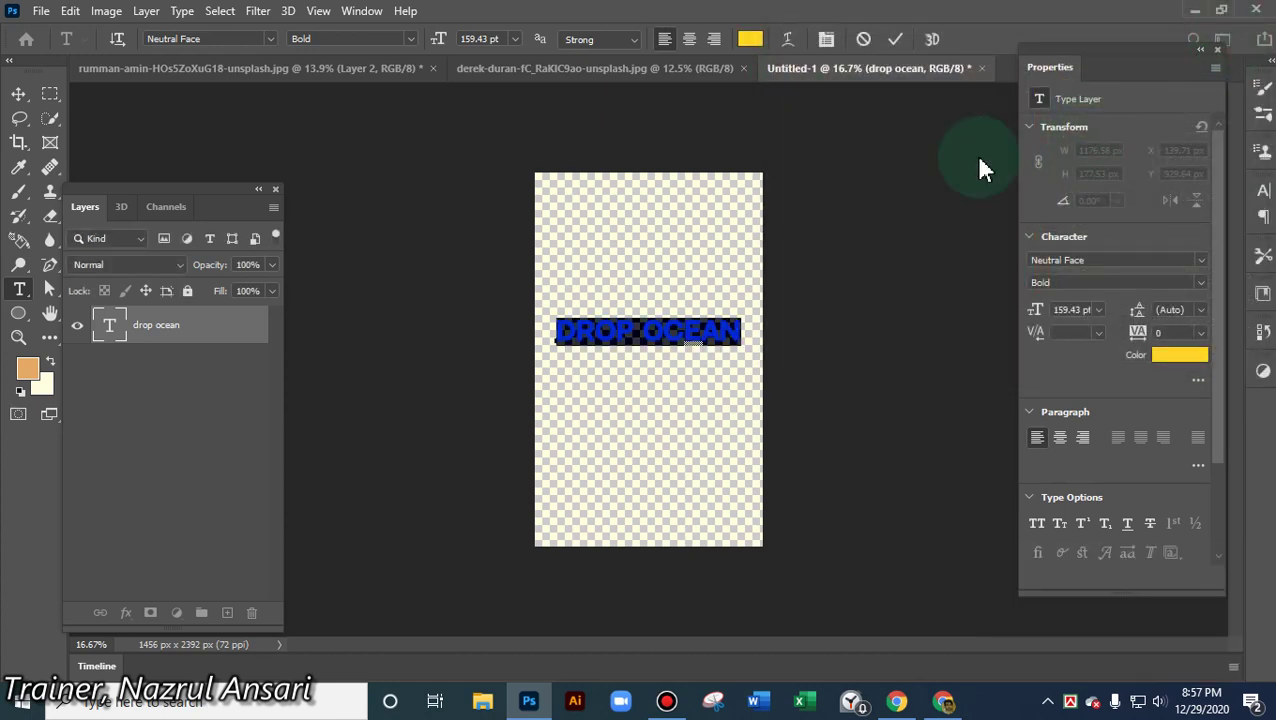
{"action": "left_click", "coordinate": [20, 96]}
{"action": "left_click", "coordinate": [356, 236]}
{"action": "left_click", "coordinate": [612, 407]}
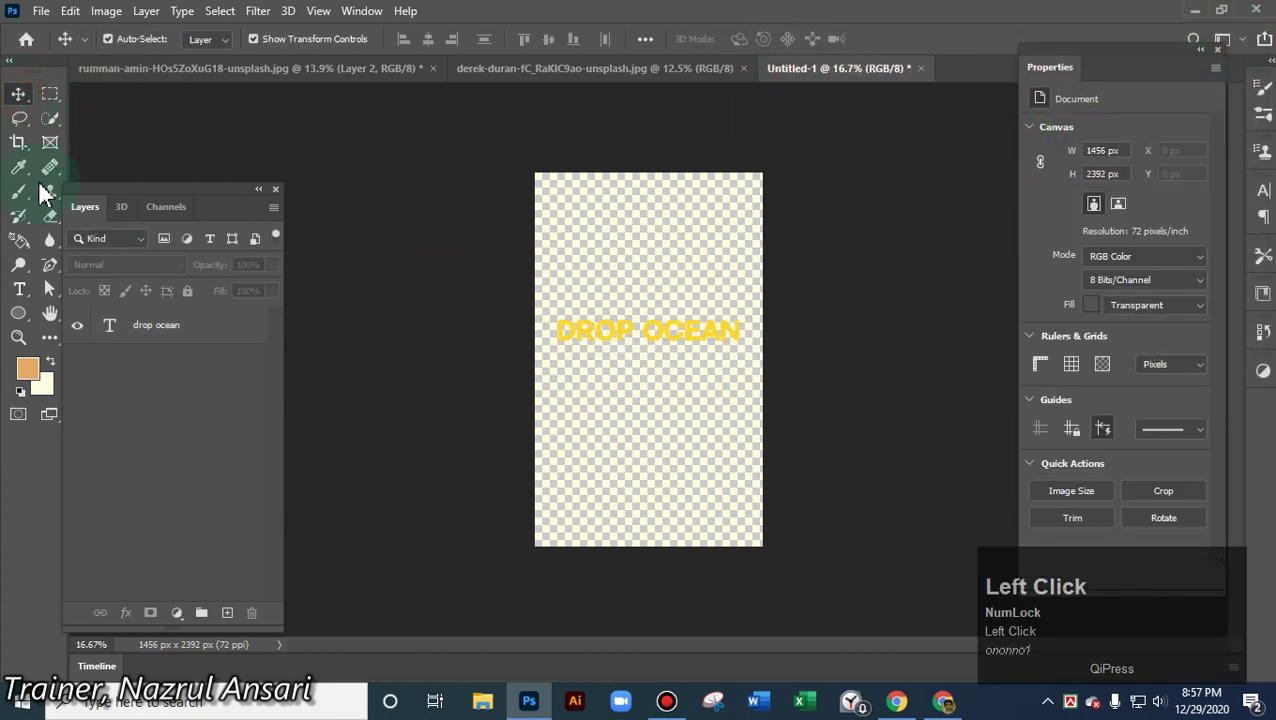
- Marquee-select the area around the "DROP OCEAN" text and copy it from the text layer
{"action": "left_click", "coordinate": [50, 94]}
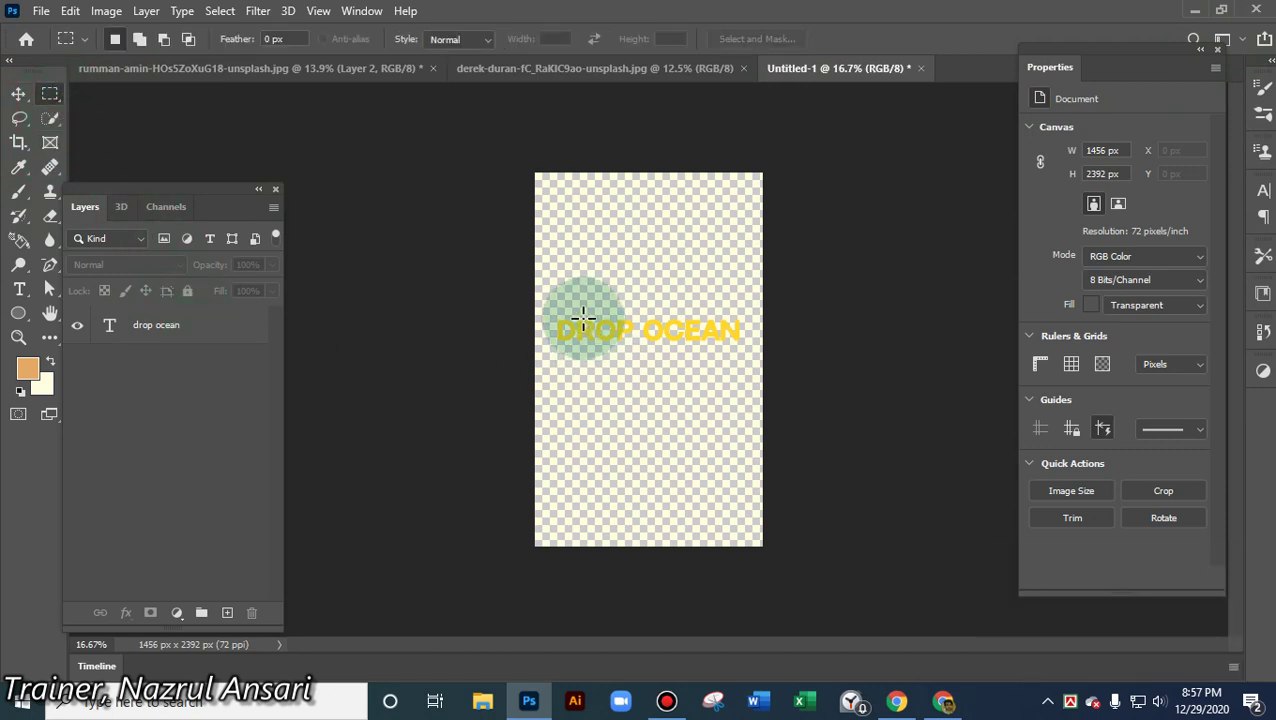
{"action": "left_click_drag", "start_coordinate": [545, 293], "coordinate": [769, 368]}
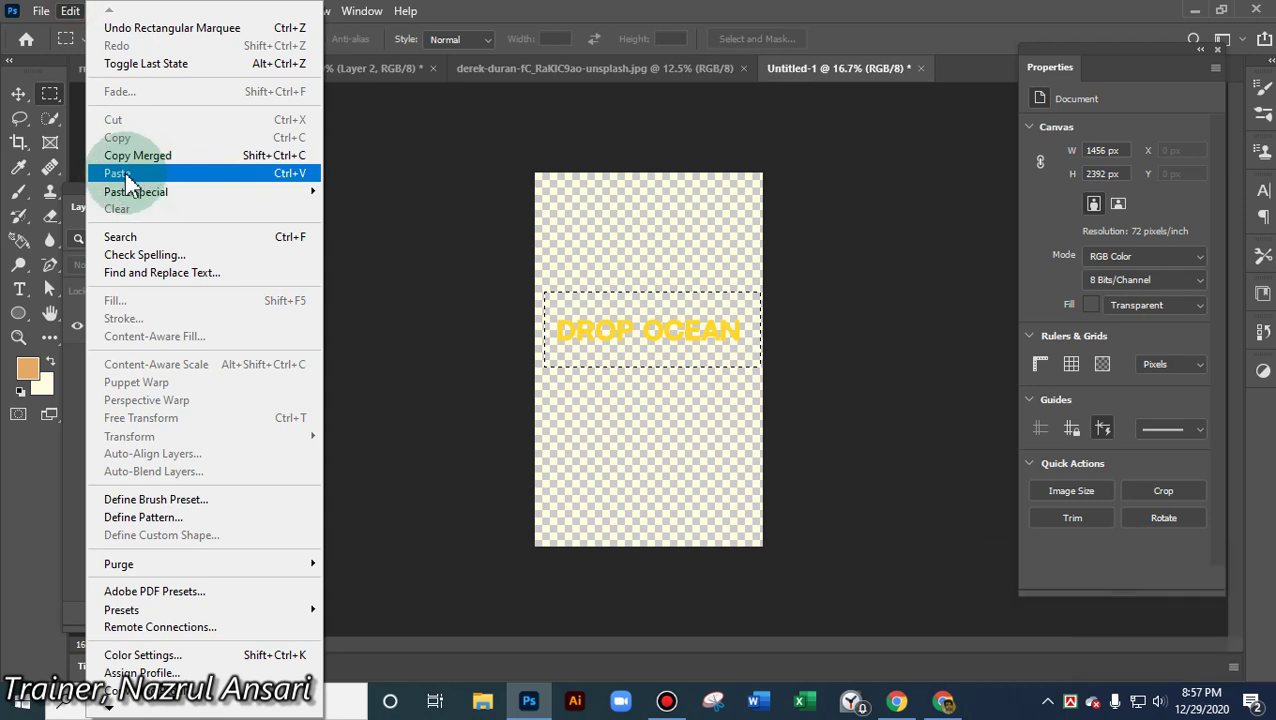
{"action": "left_click", "coordinate": [703, 435]}
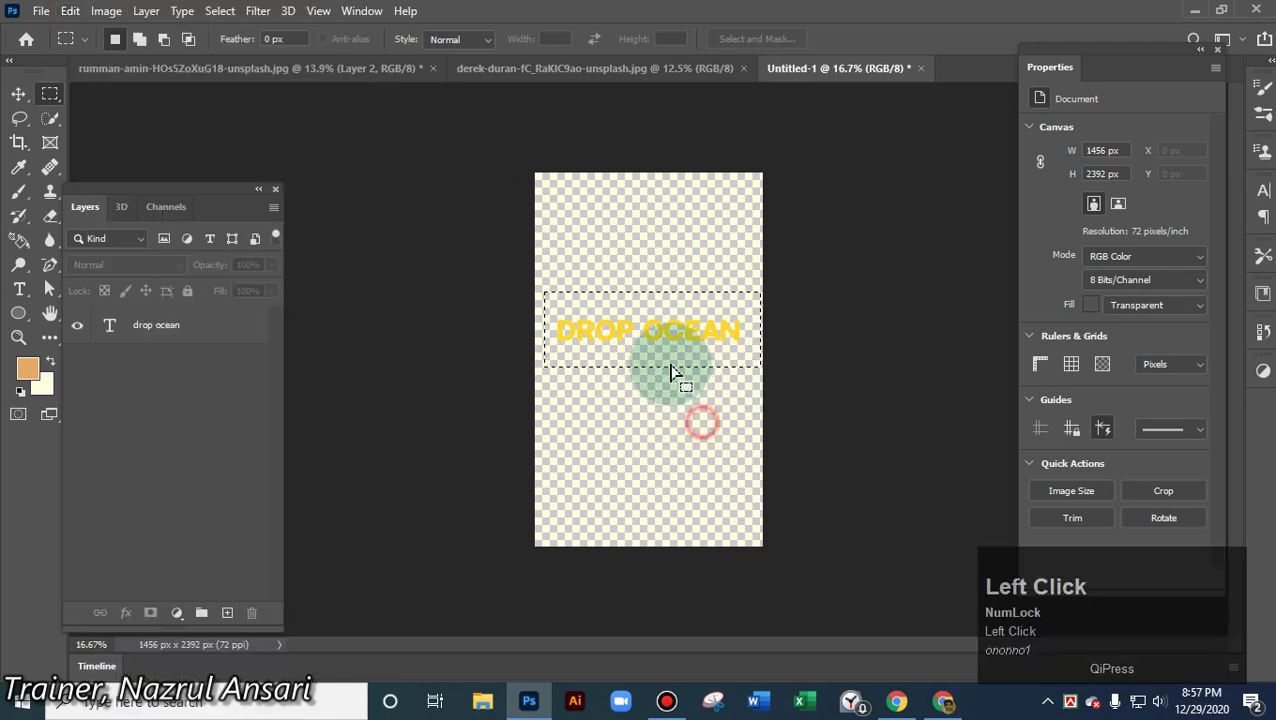
{"action": "left_click_drag", "start_coordinate": [540, 288], "coordinate": [757, 366]}
{"action": "left_click", "coordinate": [174, 330]}
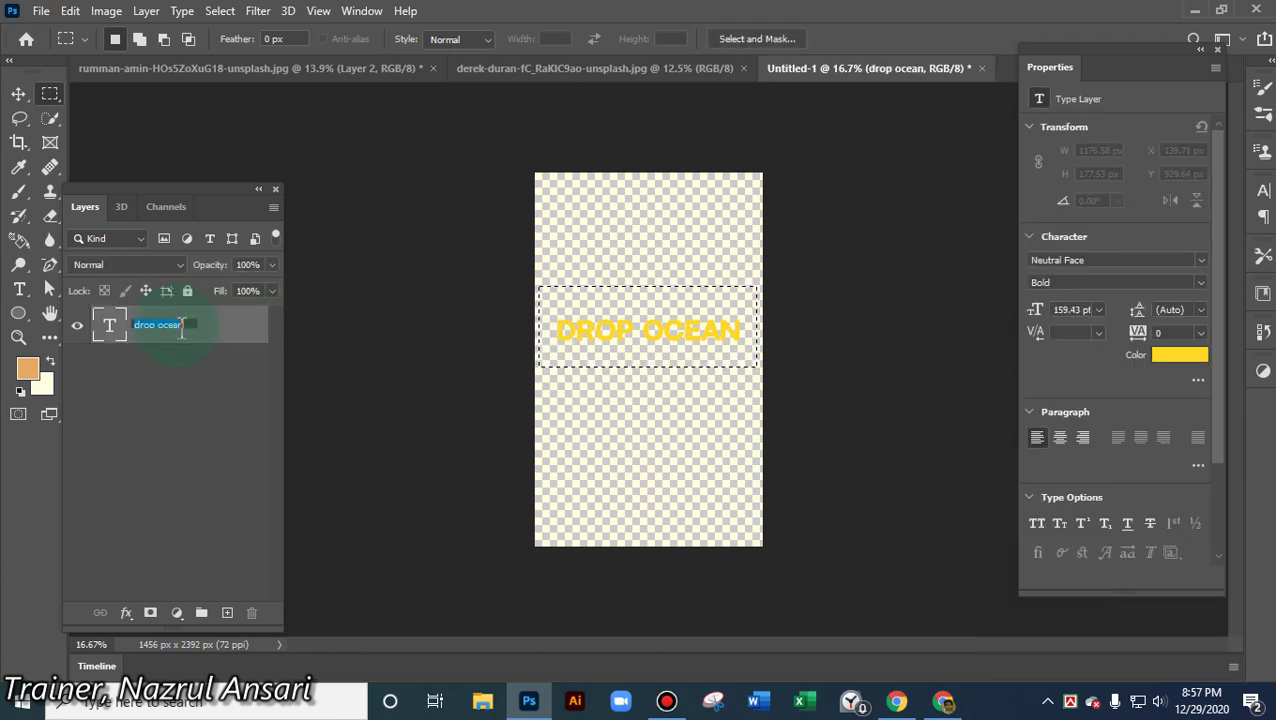
{"action": "left_click", "coordinate": [68, 12]}
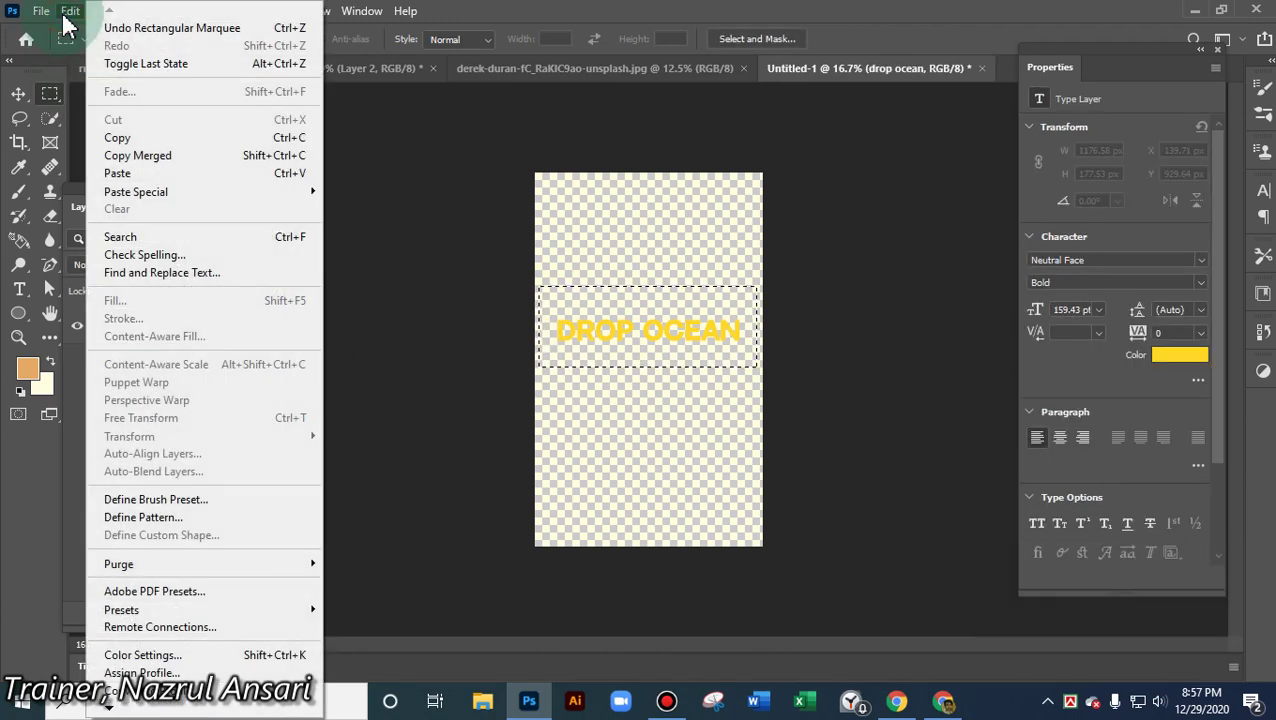
{"action": "left_click", "coordinate": [116, 137]}
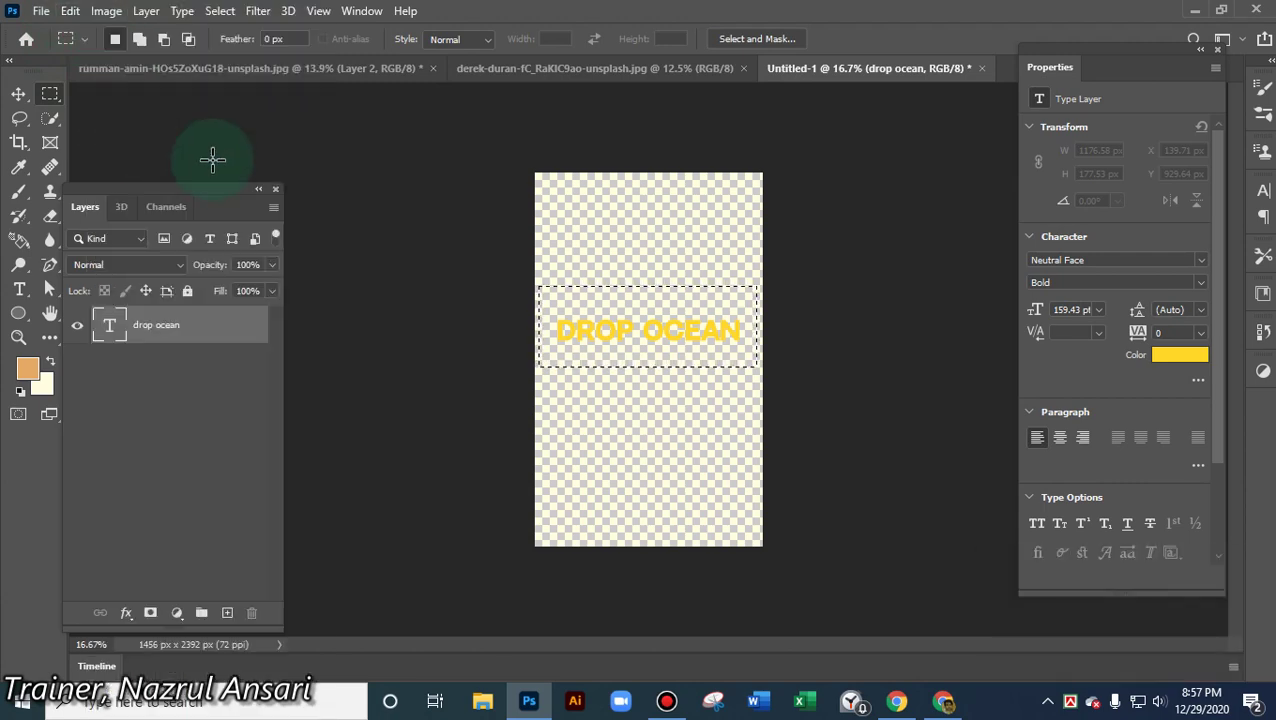
- Paste the text into Vanishing Point in the box document and wrap it around the tall box's front corner
{"action": "left_click", "coordinate": [352, 68]}
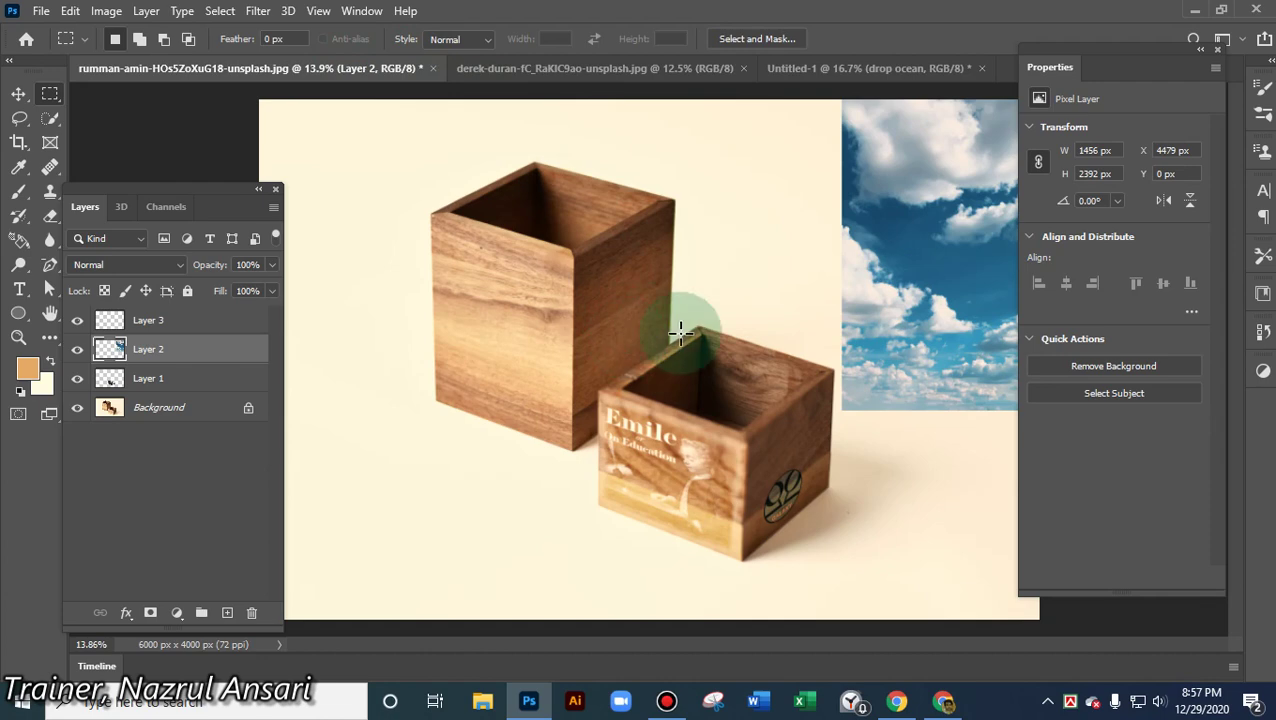
{"action": "left_click", "coordinate": [259, 12]}
{"action": "left_click", "coordinate": [300, 176]}
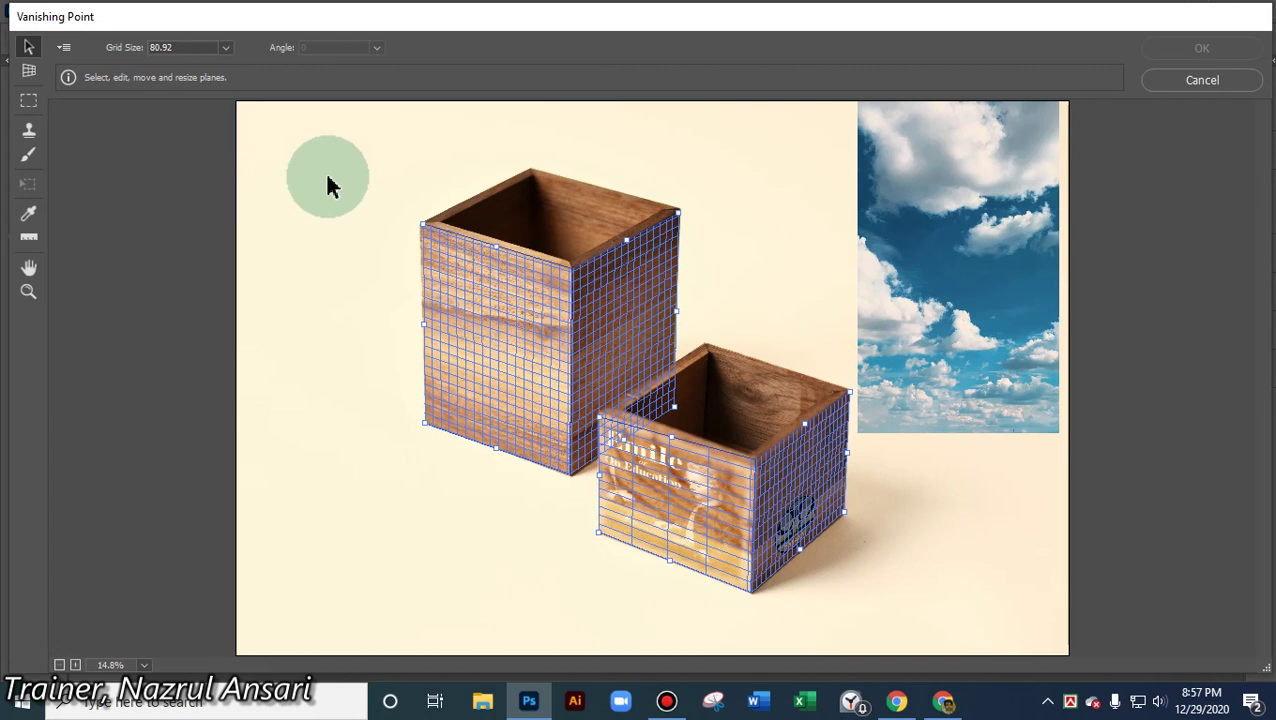
{"action": "key", "text": "ctrl"}
{"action": "key", "text": "ctrl+v"}
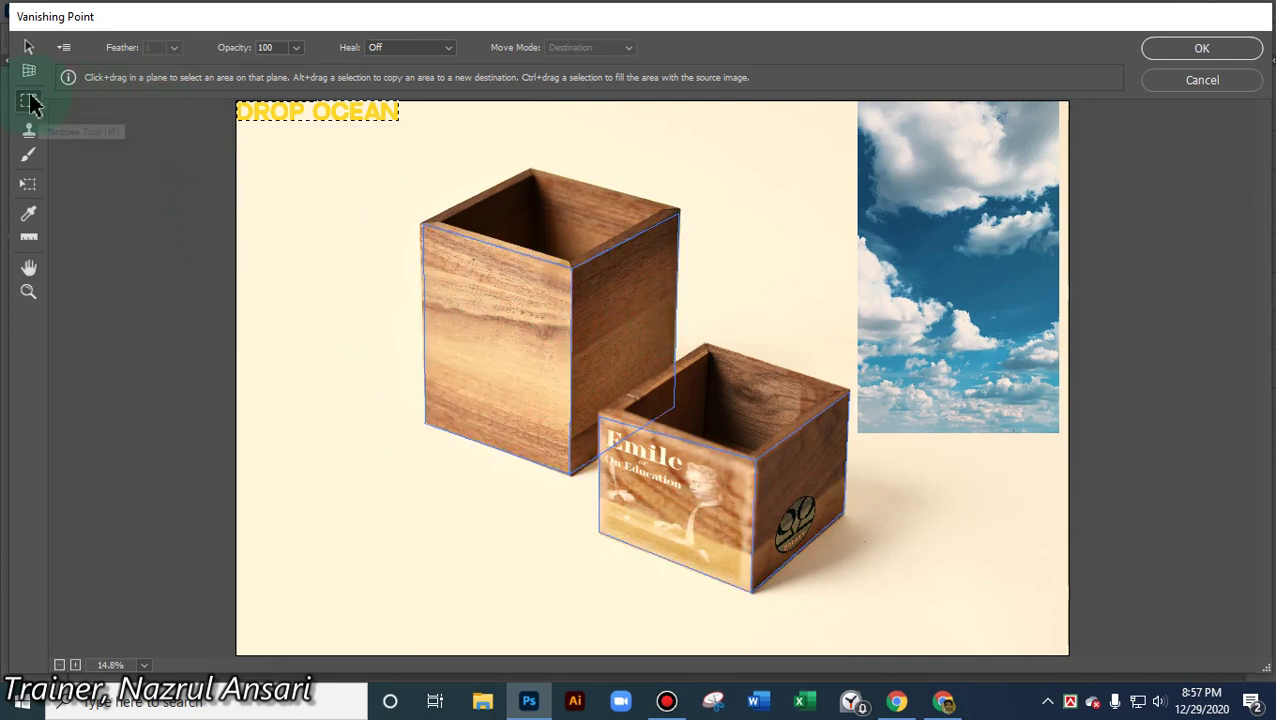
{"action": "left_click_drag", "start_coordinate": [305, 115], "coordinate": [580, 345]}
{"action": "left_click", "coordinate": [303, 270]}
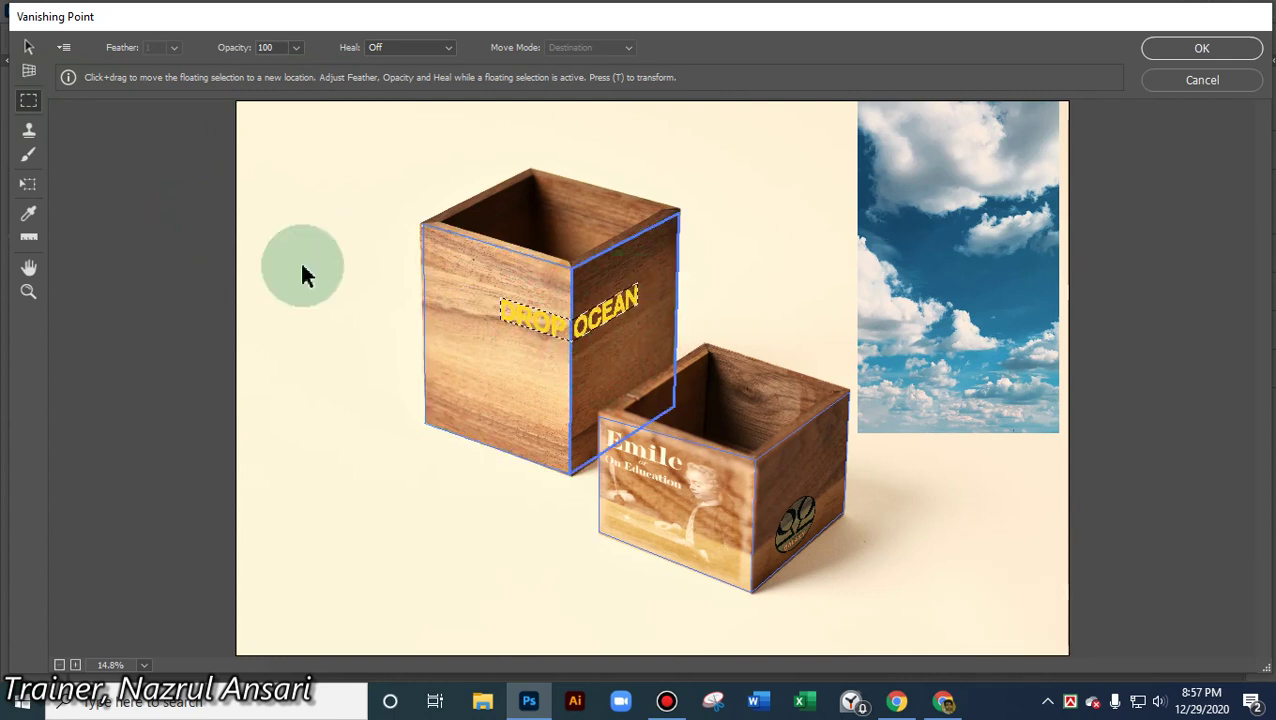
- Try to enlarge and reposition the pasted text across both faces of the tall box, and leave Vanishing Point without applying it
{"action": "key", "text": "ctrl+t"}
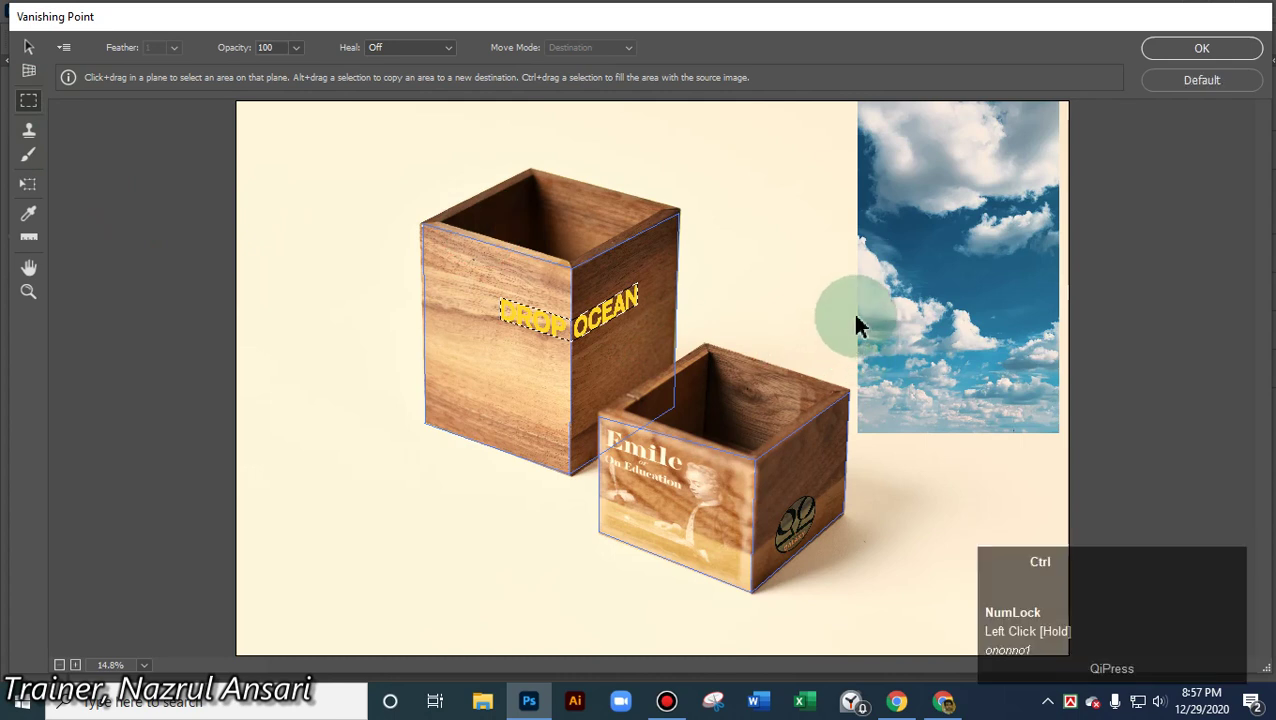
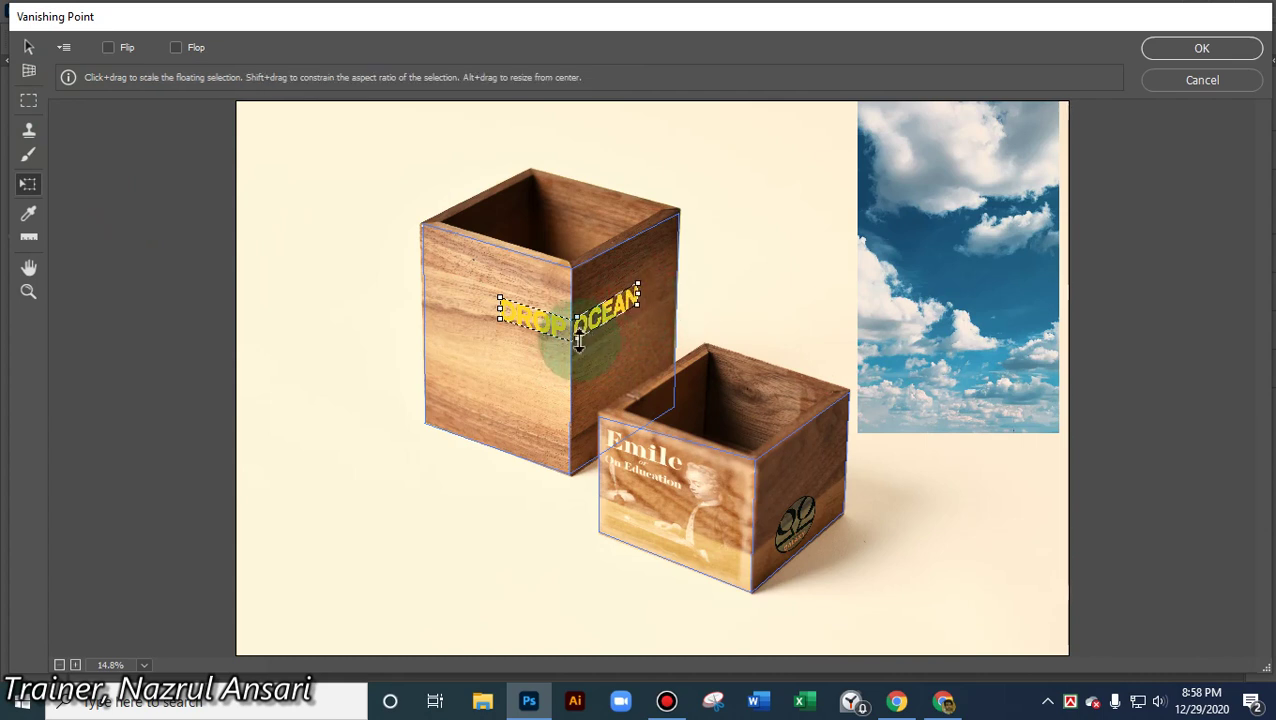
{"action": "key", "text": "shift"}
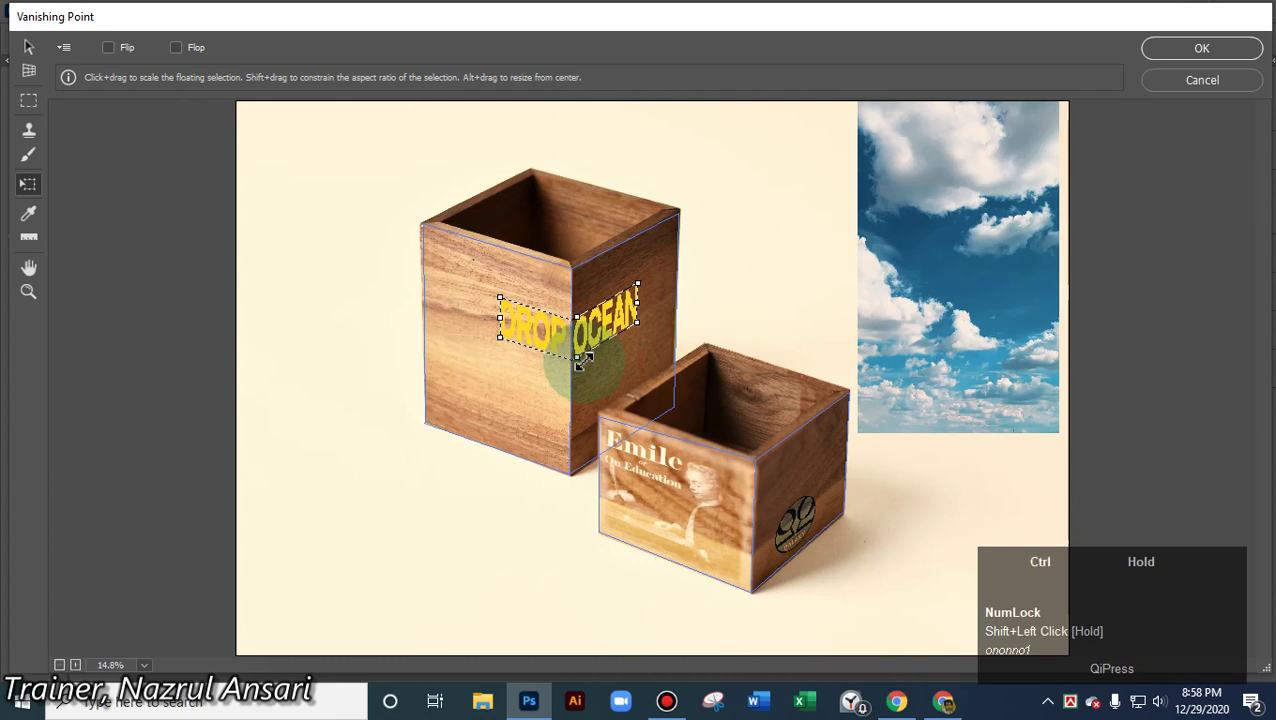
{"action": "key", "text": "alt"}
{"action": "left_click_drag", "start_coordinate": [585, 386], "coordinate": [585, 350]}
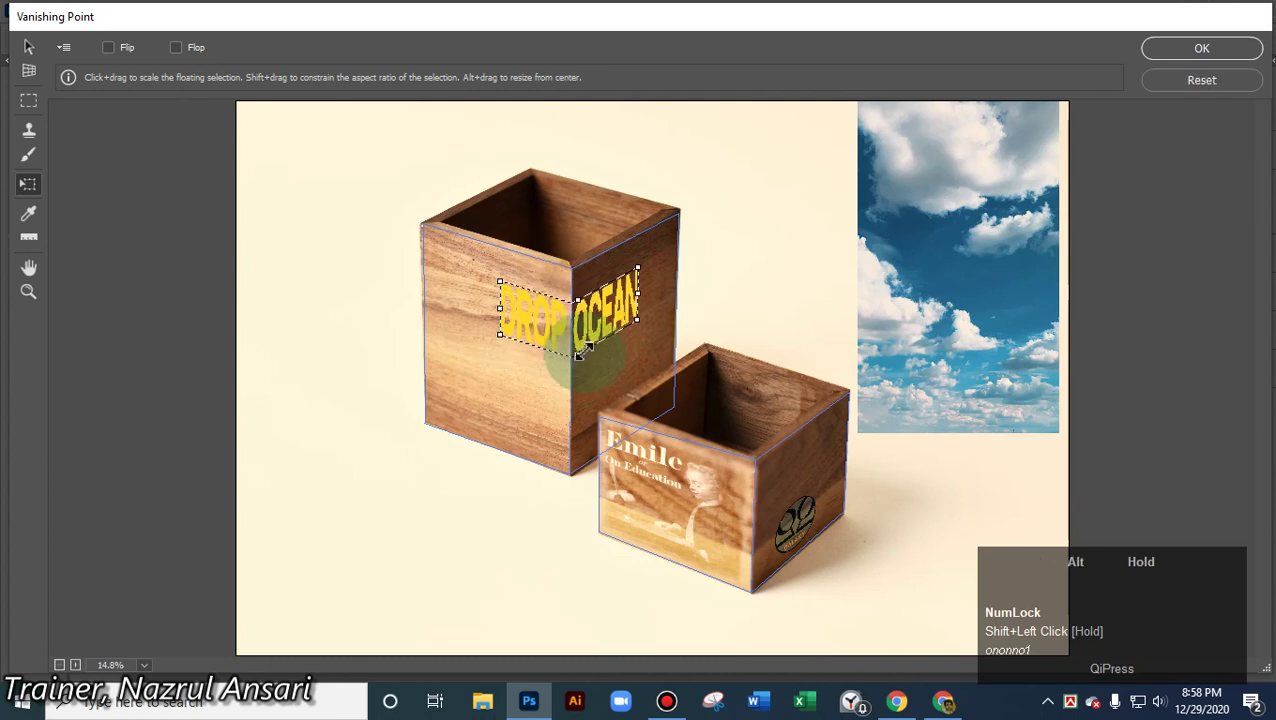
{"action": "left_click_drag", "start_coordinate": [637, 292], "coordinate": [640, 293]}
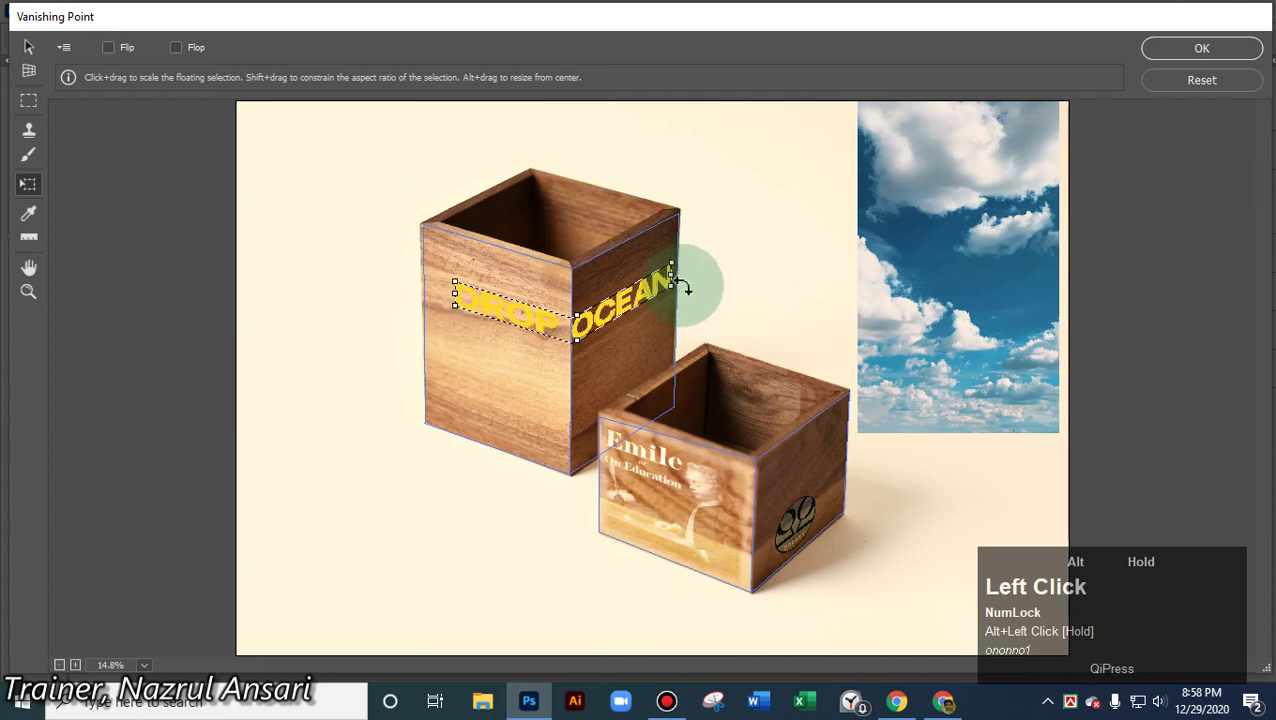
{"action": "left_click_drag", "start_coordinate": [580, 343], "coordinate": [620, 336]}
{"action": "left_click", "coordinate": [620, 325]}
{"action": "left_click_drag", "start_coordinate": [679, 279], "coordinate": [672, 284]}
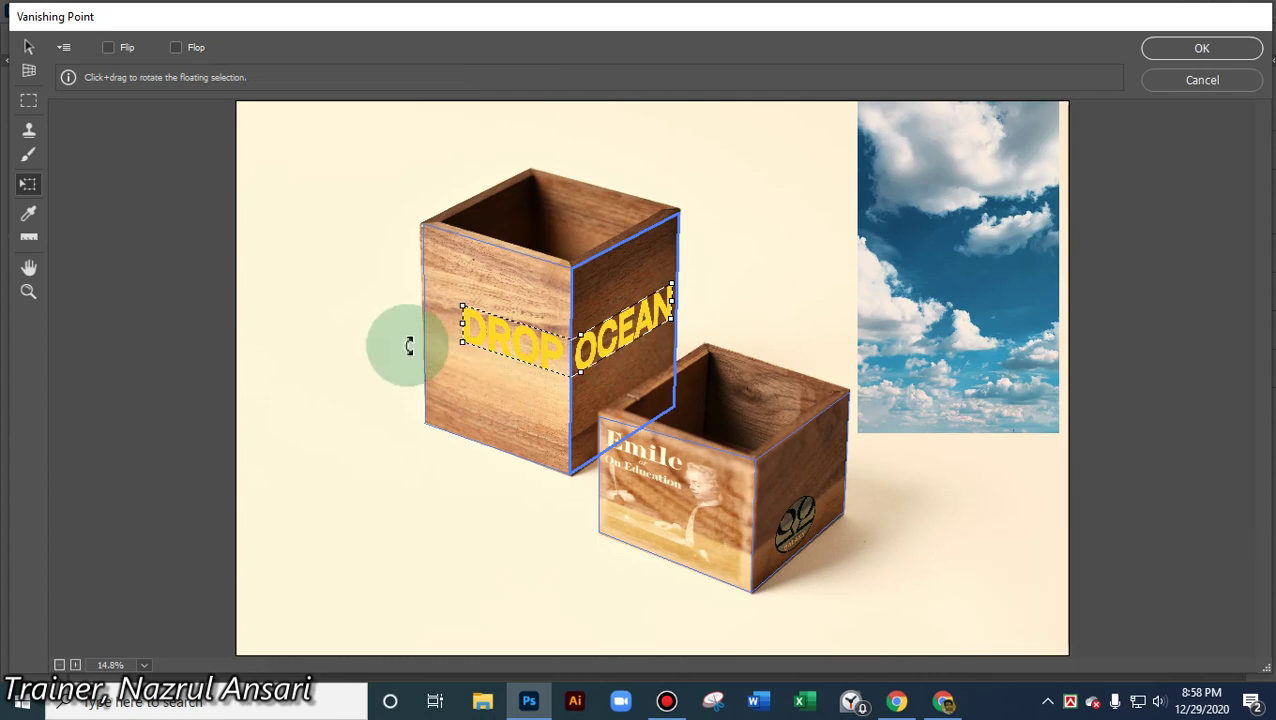
{"action": "left_click_drag", "start_coordinate": [585, 365], "coordinate": [585, 365]}
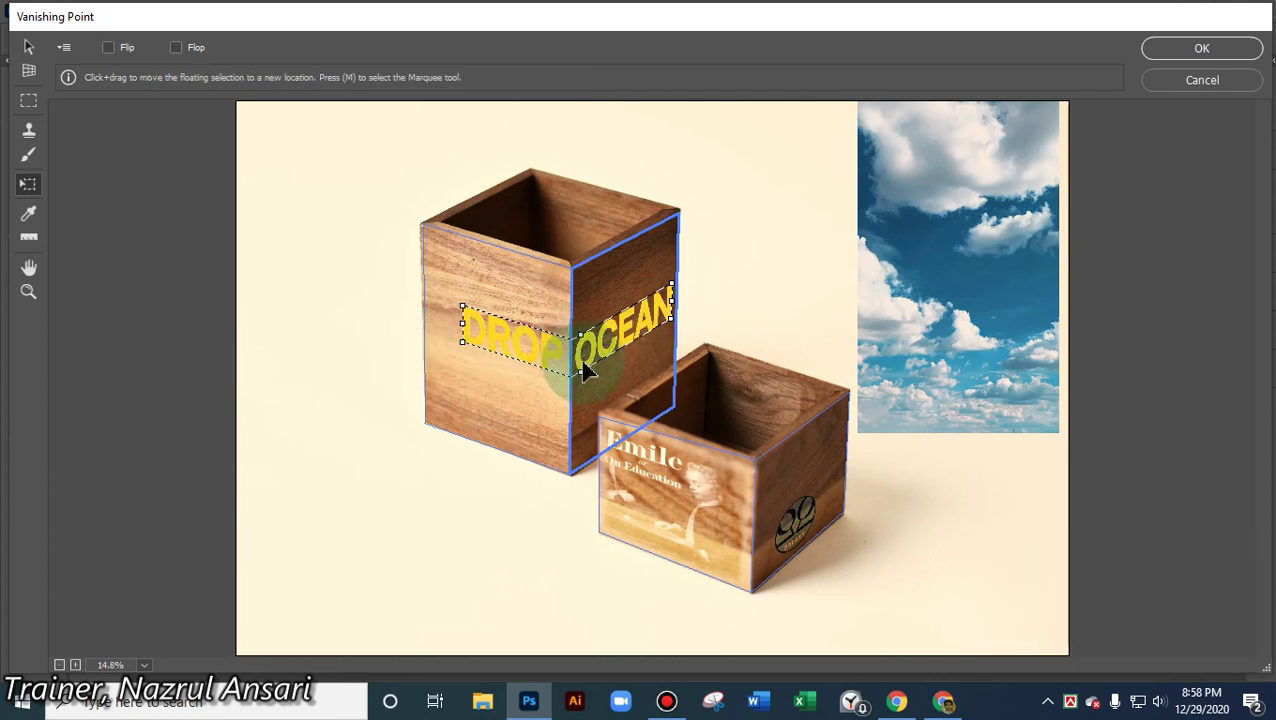
{"action": "key", "text": "Escape"}
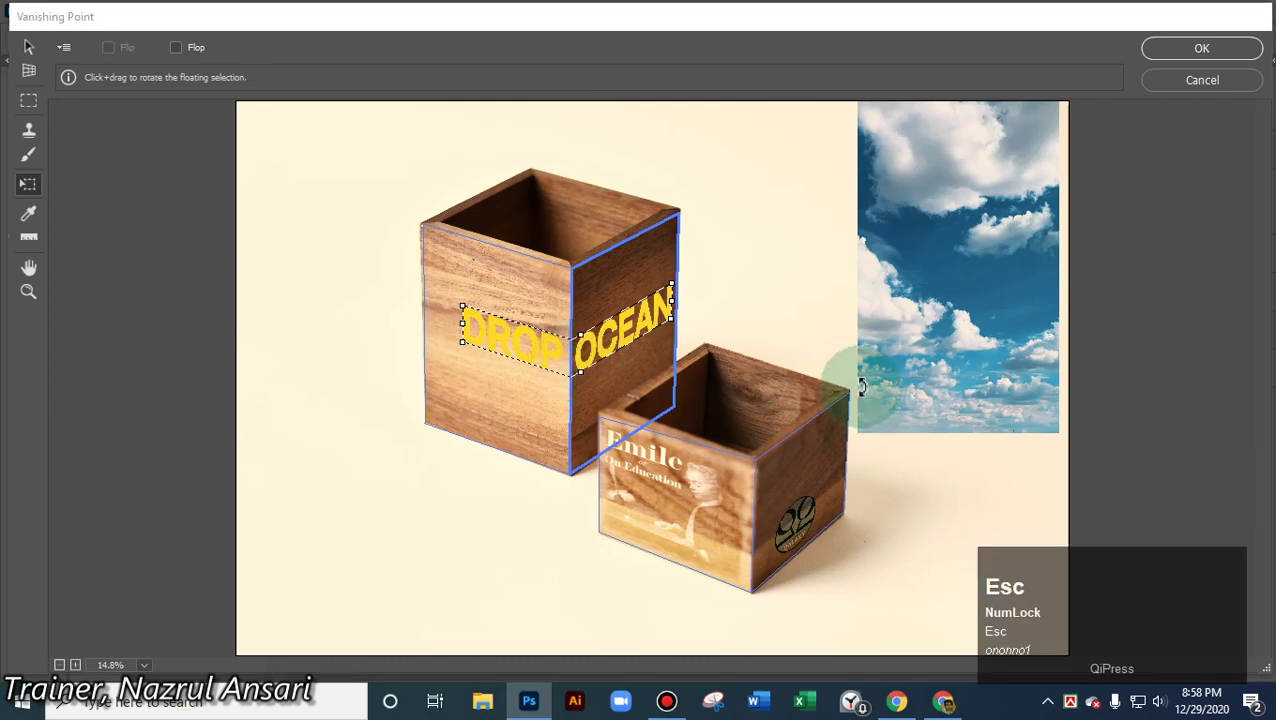
{"action": "left_click", "coordinate": [1191, 15]}
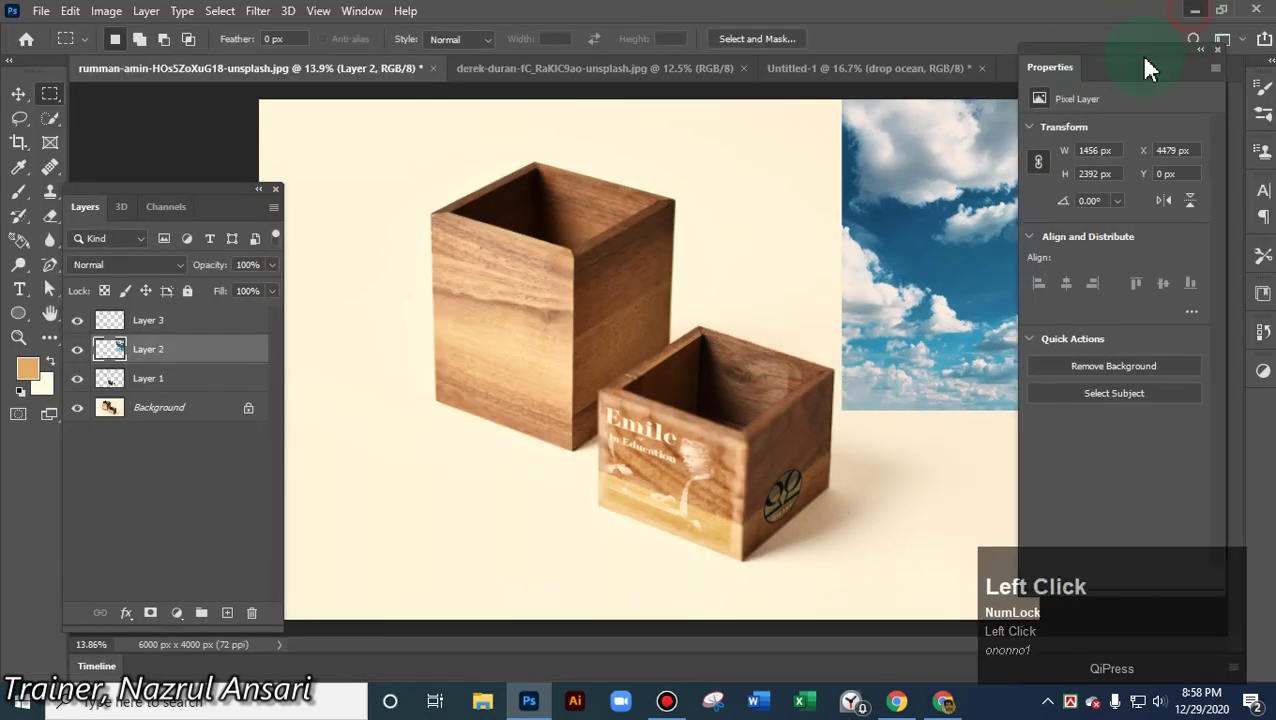
- Return to the "DROP OCEAN" text document and clear the marquee selection around the text
{"action": "left_click", "coordinate": [597, 68]}
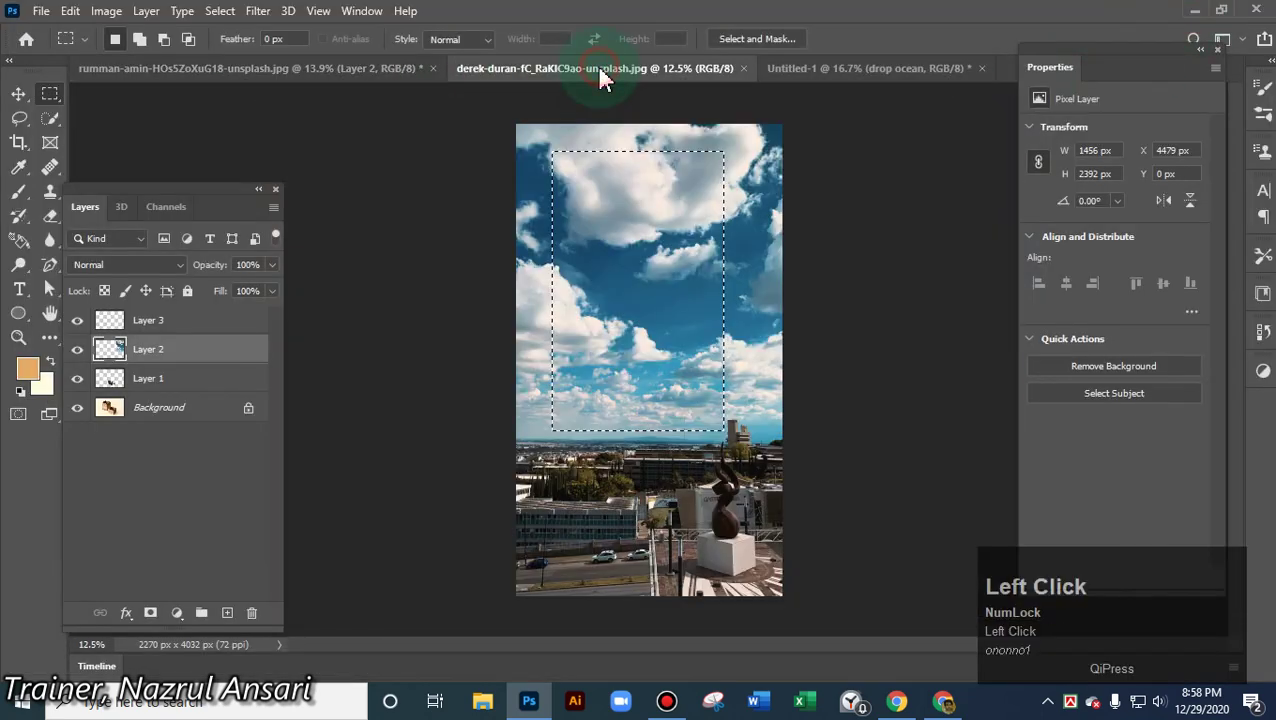
{"action": "left_click", "coordinate": [855, 70]}
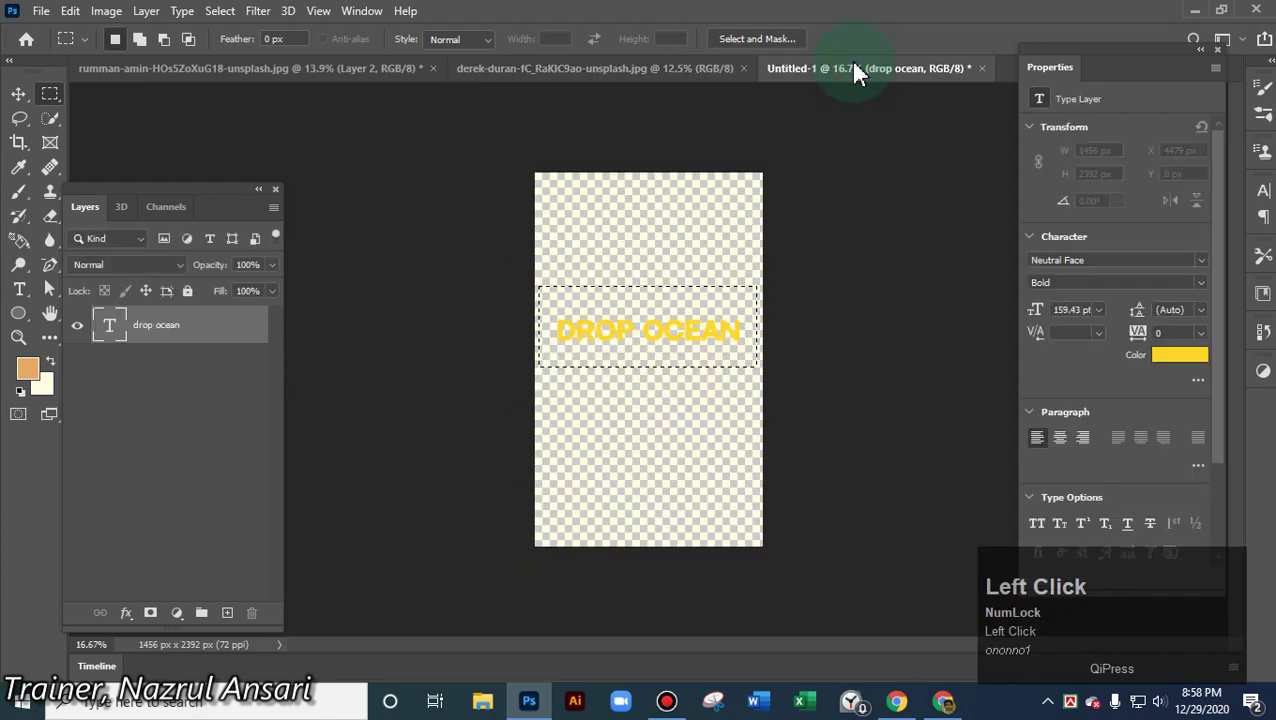
{"action": "left_click", "coordinate": [19, 94]}
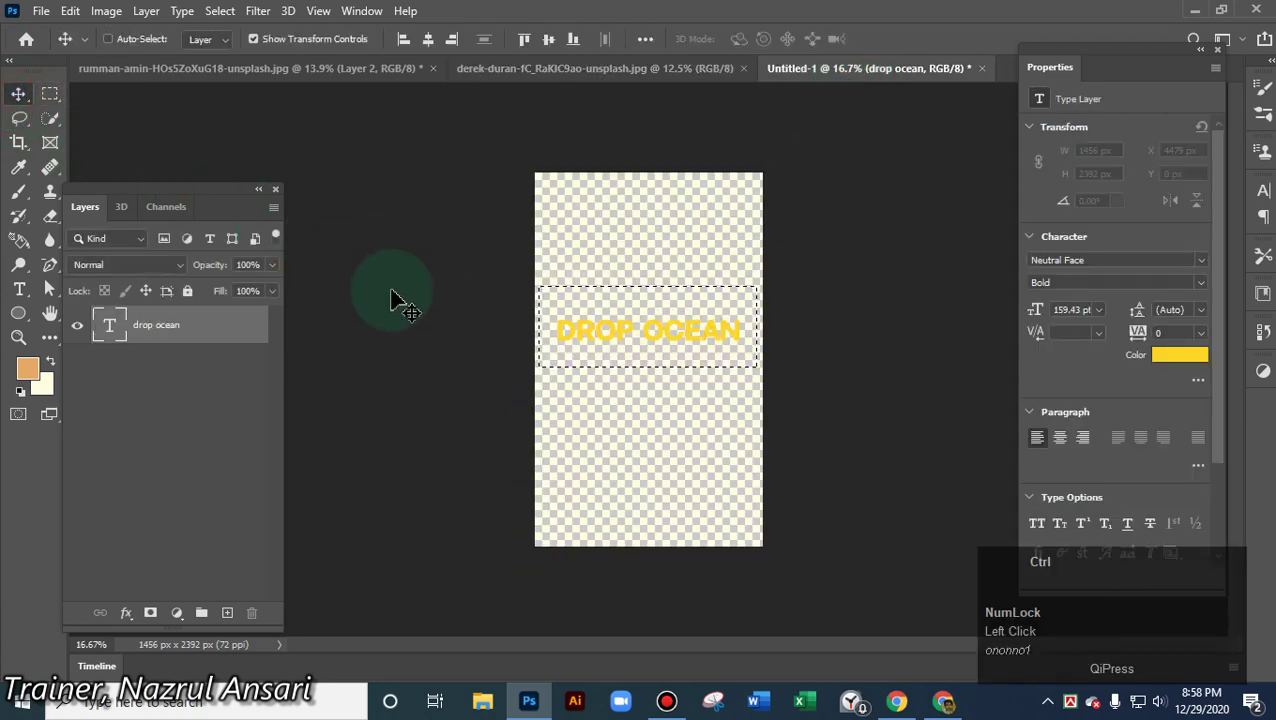
{"action": "key", "text": "ctrl+d"}
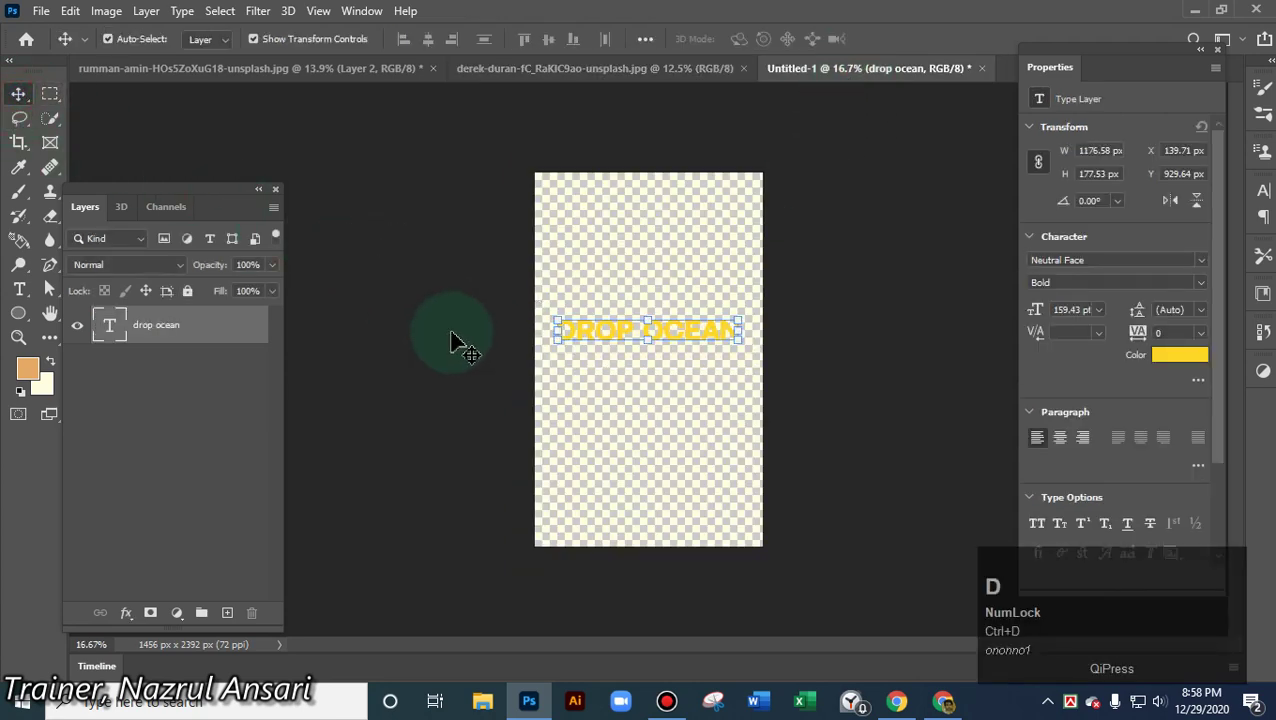
- Widen the gap between "DROP" and "OCEAN" with extra spaces and move the text back to about the canvas centre
{"action": "left_click", "coordinate": [20, 289]}
{"action": "left_click", "coordinate": [641, 330]}
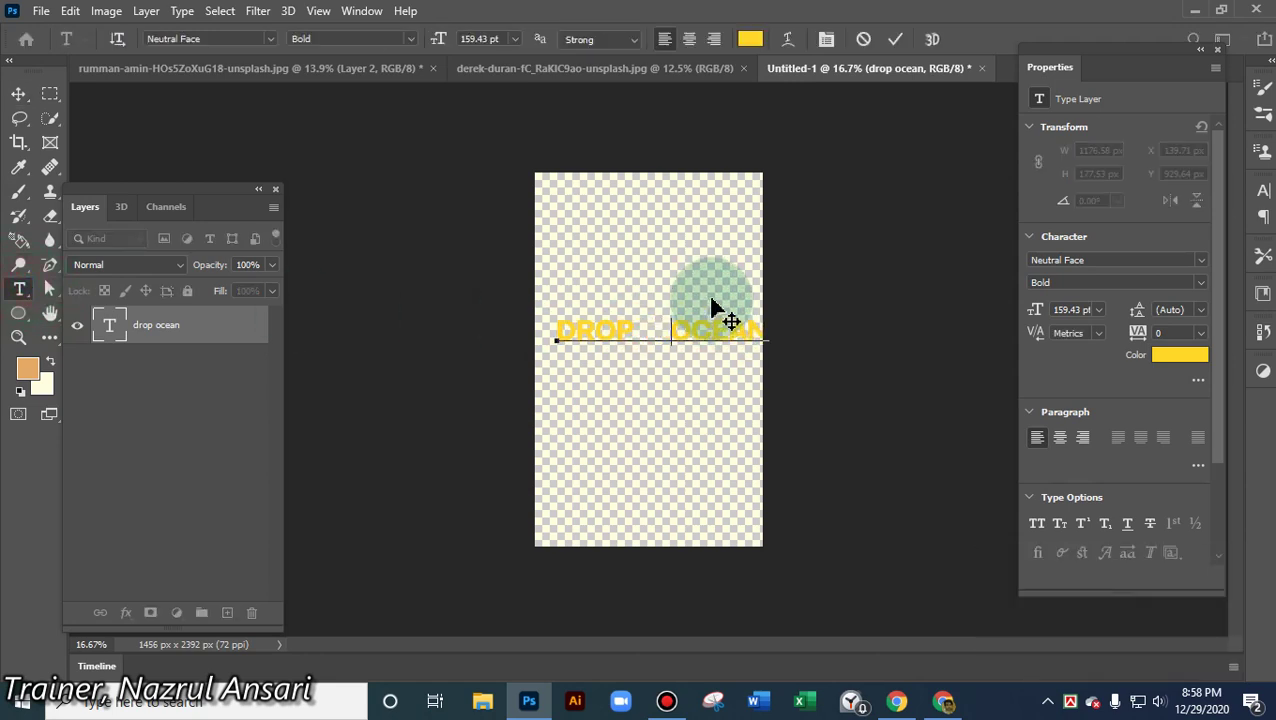
{"action": "left_click", "coordinate": [478, 296]}
{"action": "key", "text": "v"}
{"action": "left_click", "coordinate": [592, 378]}
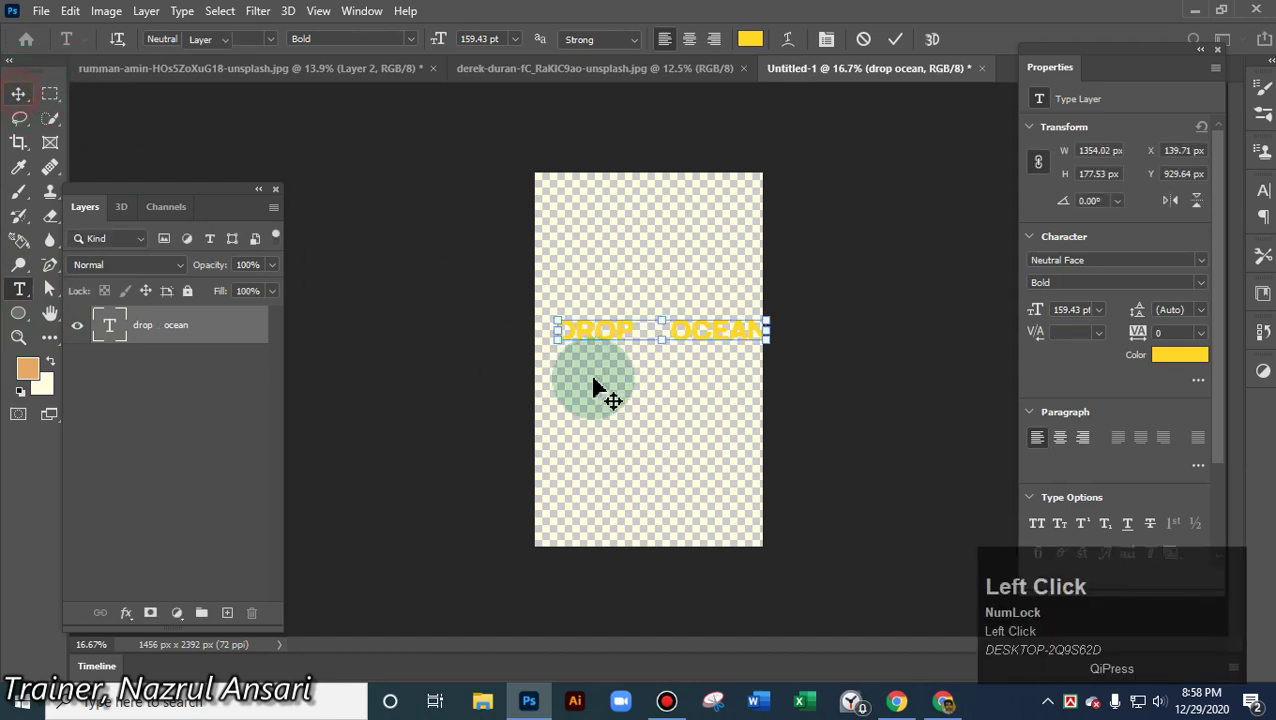
{"action": "left_click_drag", "start_coordinate": [599, 341], "coordinate": [584, 336]}
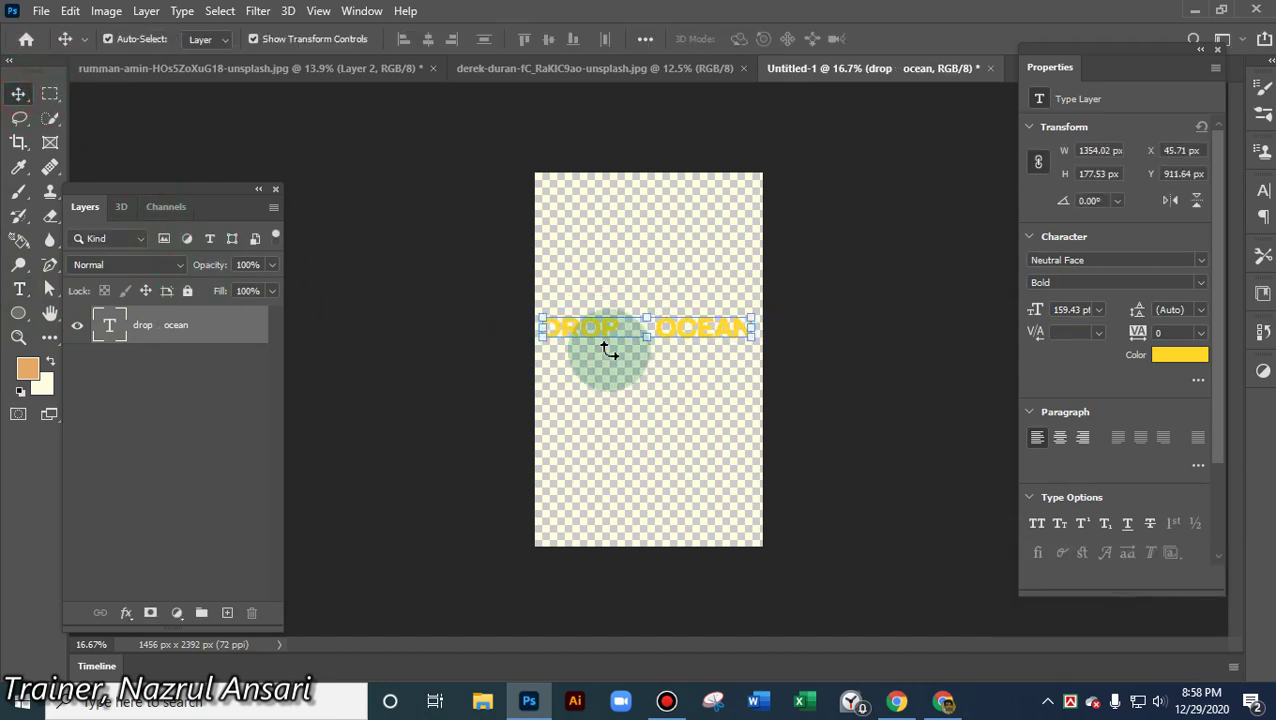
- Try to copy the respaced text without a selection and paste it into Vanishing Point in the box document, and cancel the filter
{"action": "left_click", "coordinate": [70, 11]}
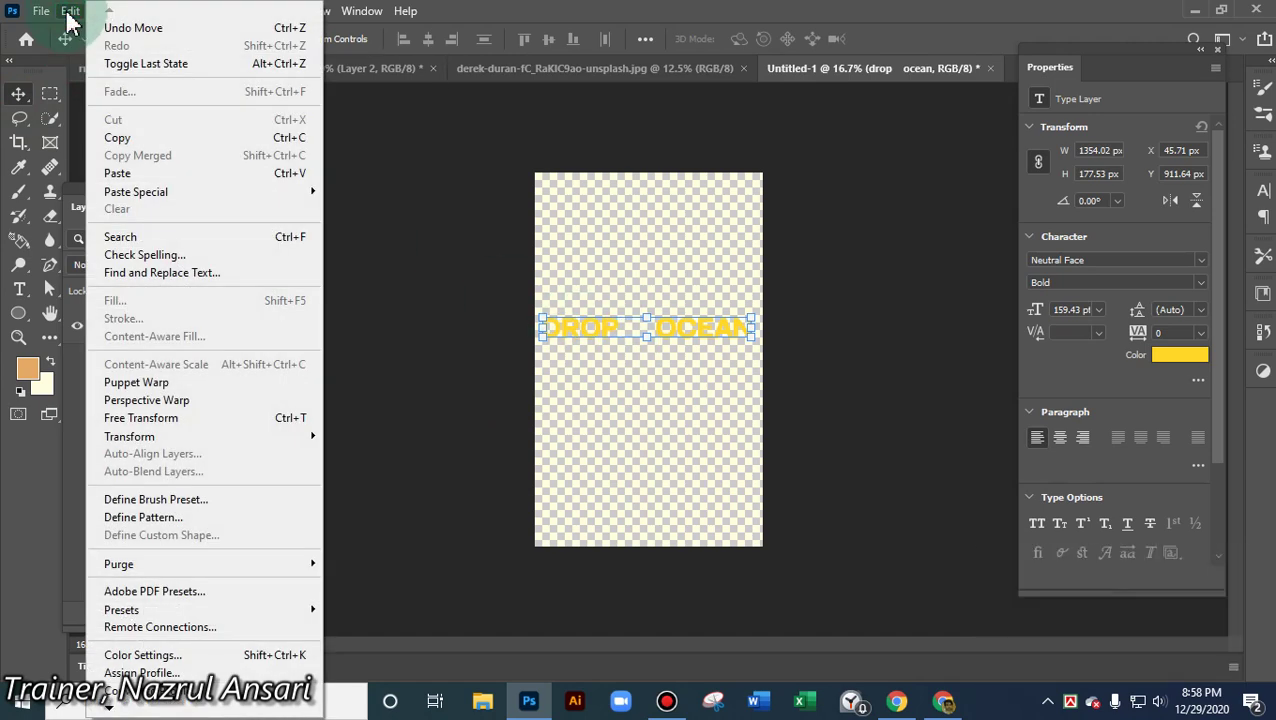
{"action": "left_click", "coordinate": [120, 137]}
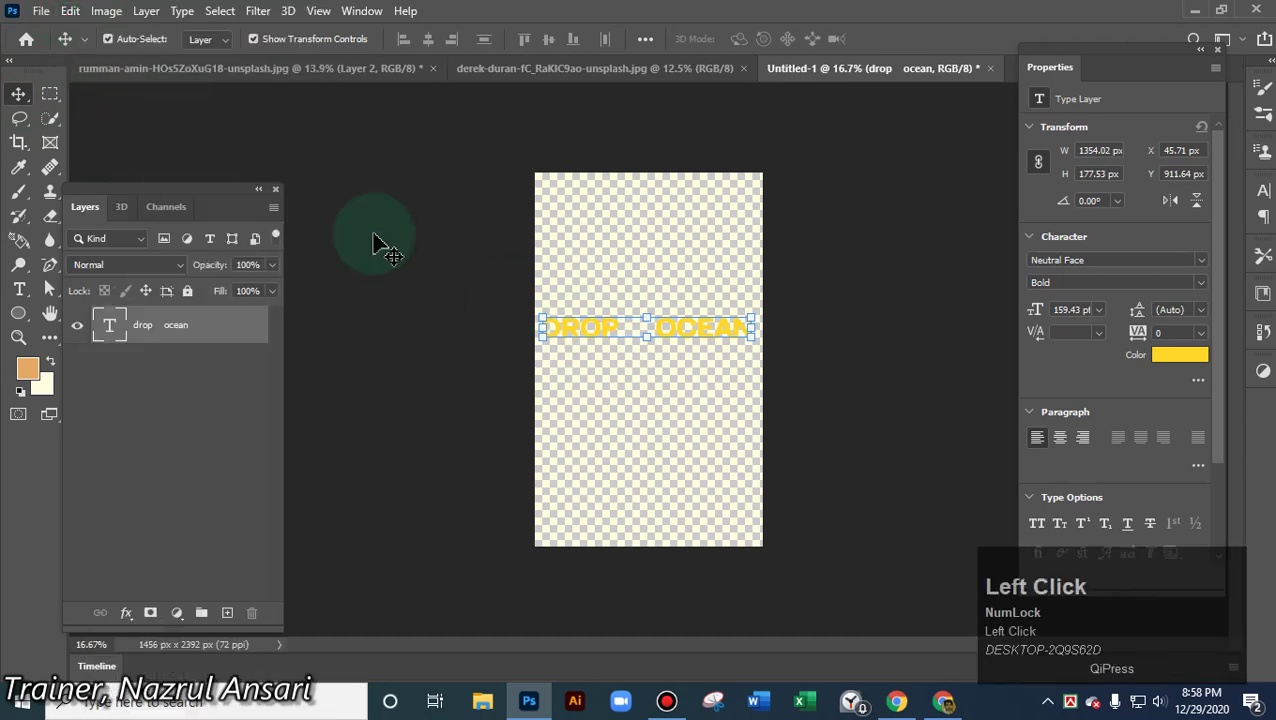
{"action": "left_click", "coordinate": [300, 70]}
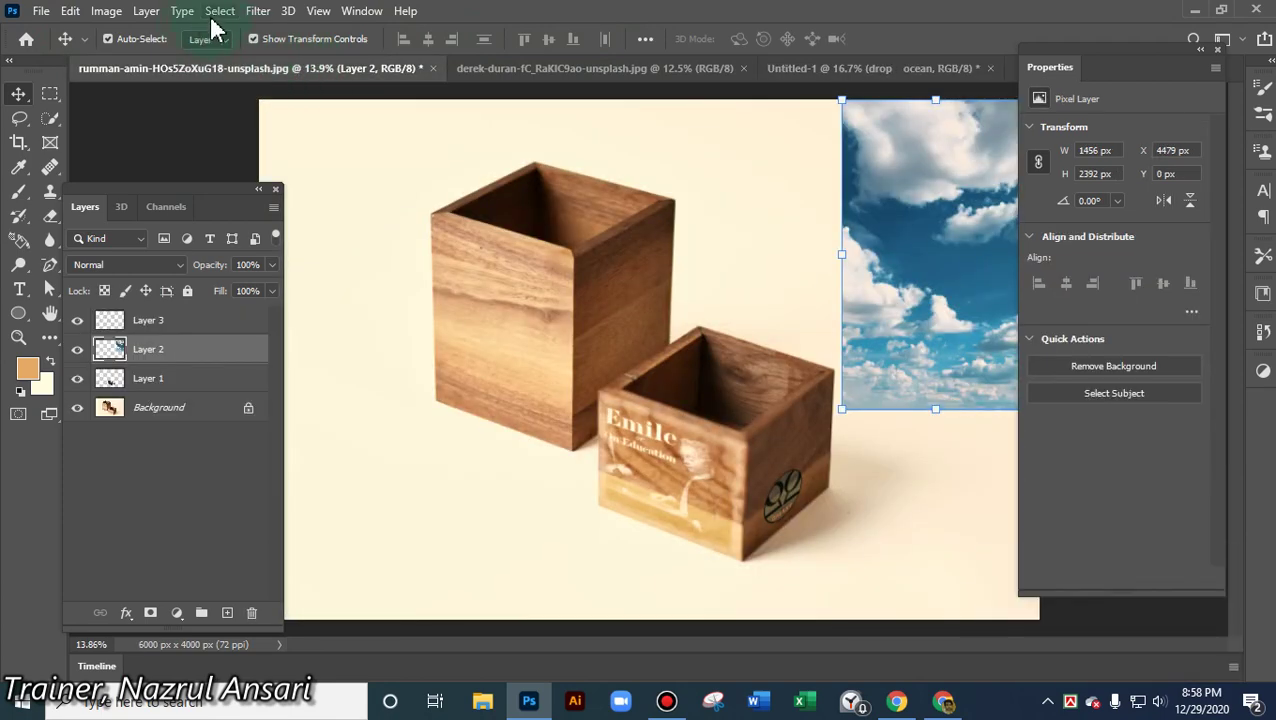
{"action": "left_click", "coordinate": [262, 12]}
{"action": "left_click", "coordinate": [290, 175]}
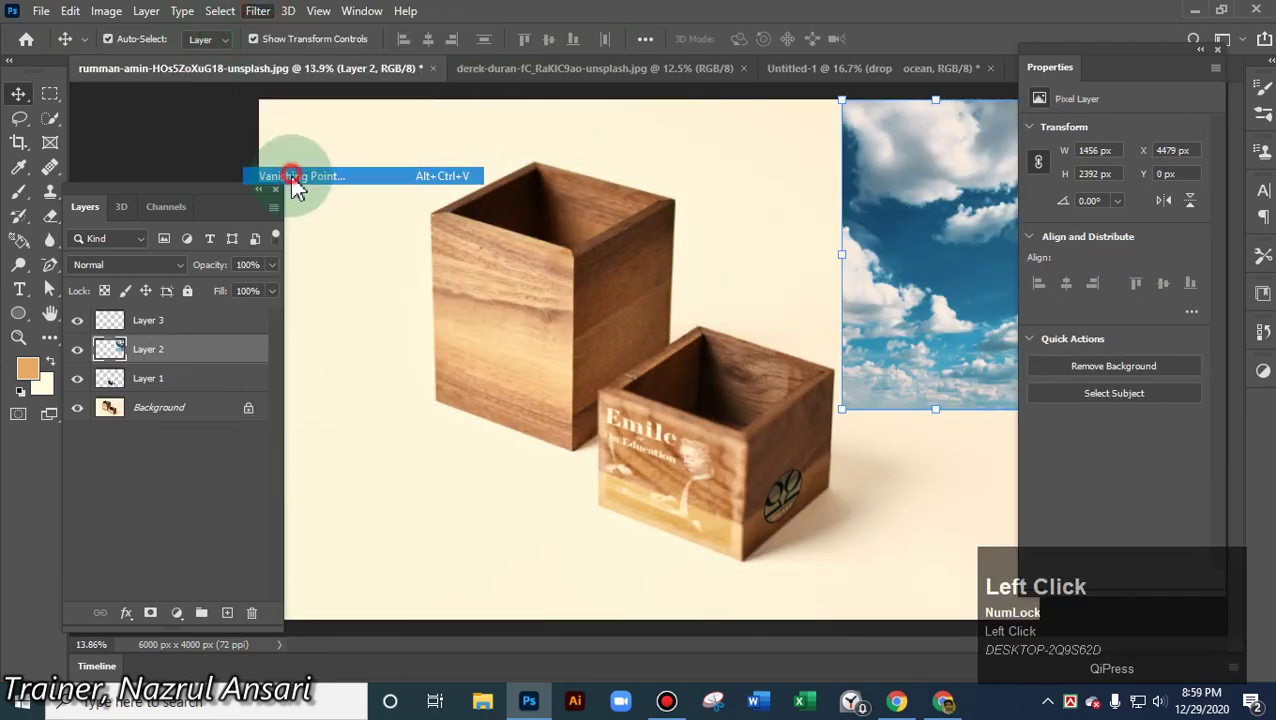
{"action": "left_click", "coordinate": [28, 50]}
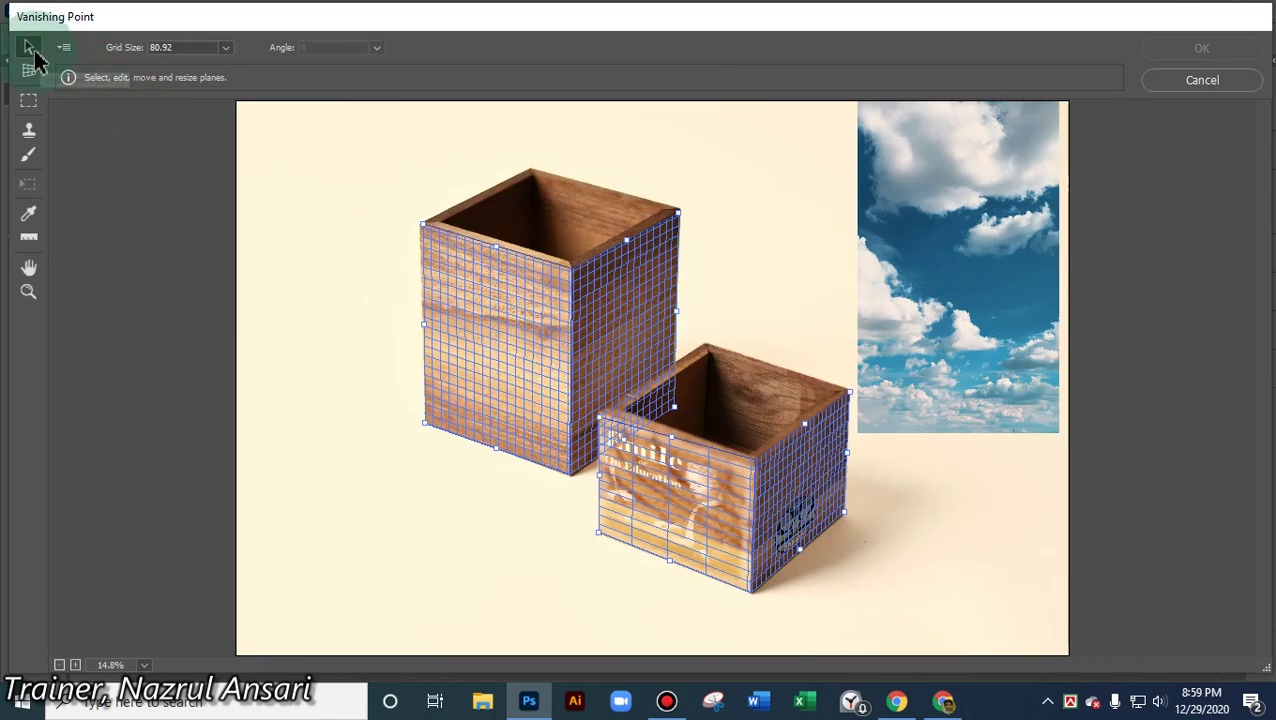
{"action": "left_click", "coordinate": [497, 371]}
{"action": "left_click", "coordinate": [840, 505]}
{"action": "key", "text": "ctrl+v"}
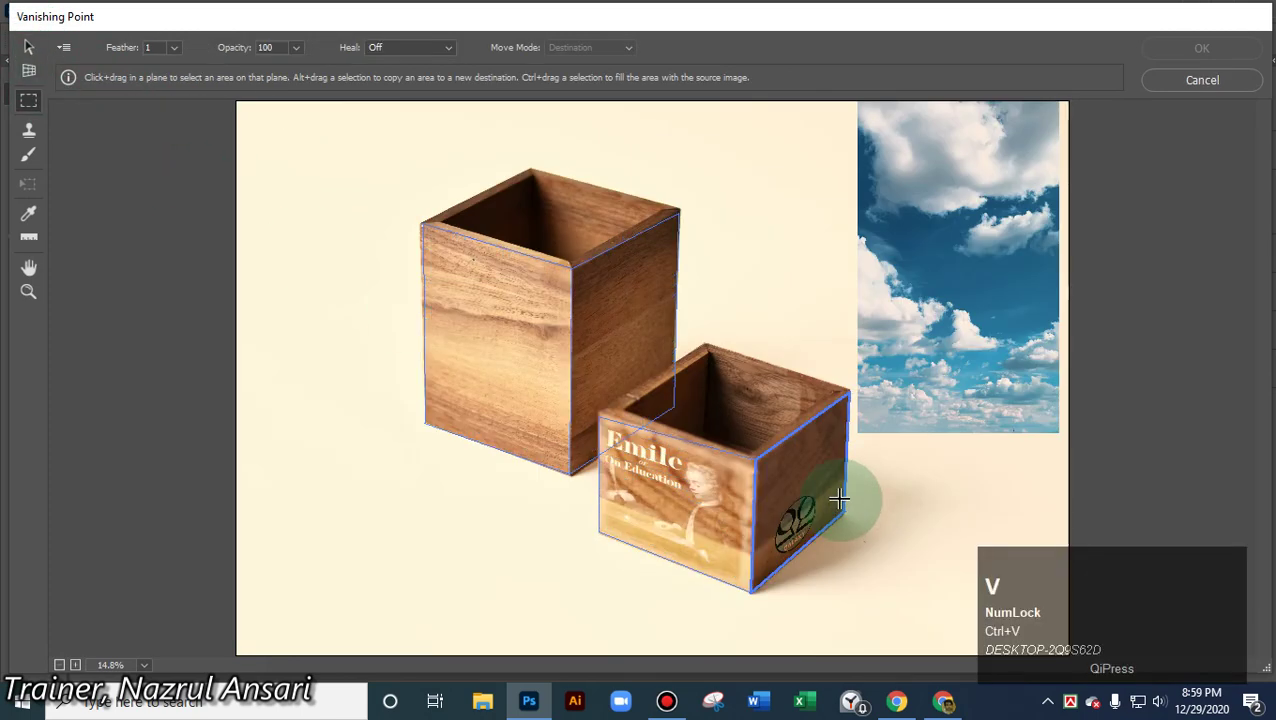
{"action": "left_click", "coordinate": [309, 163]}
{"action": "key", "text": "ctrl"}
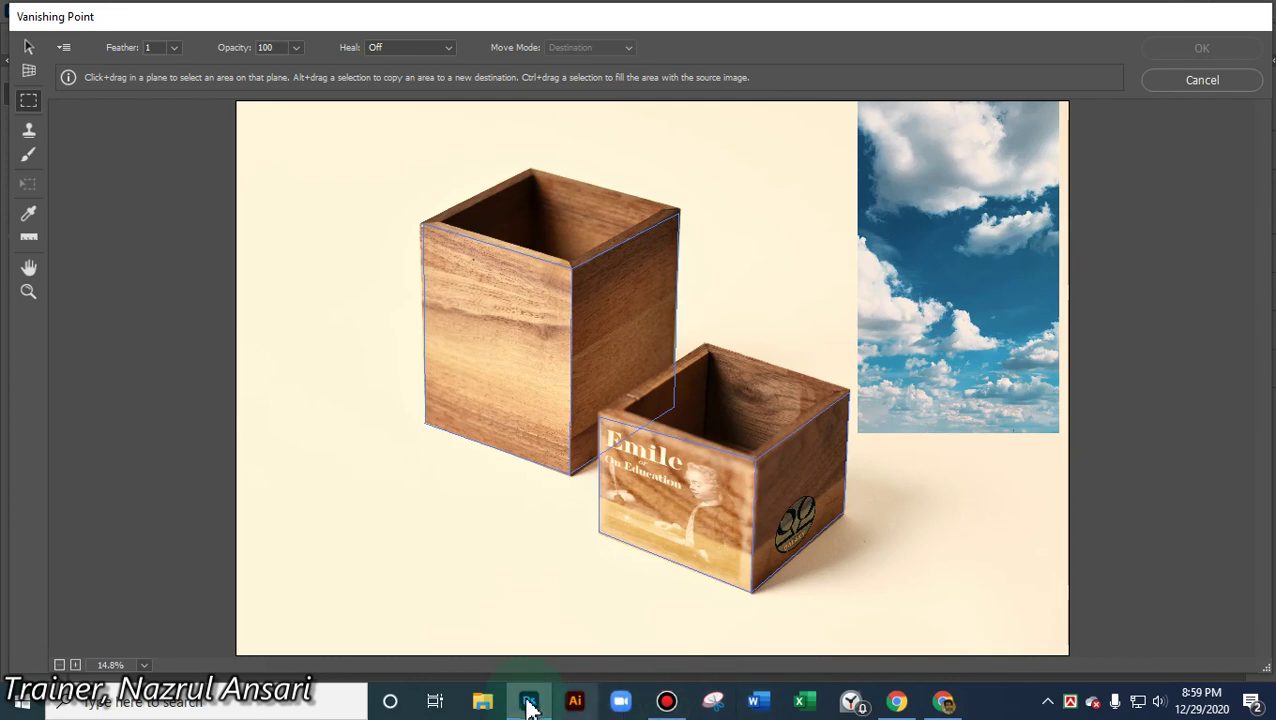
{"action": "left_click", "coordinate": [1200, 80]}
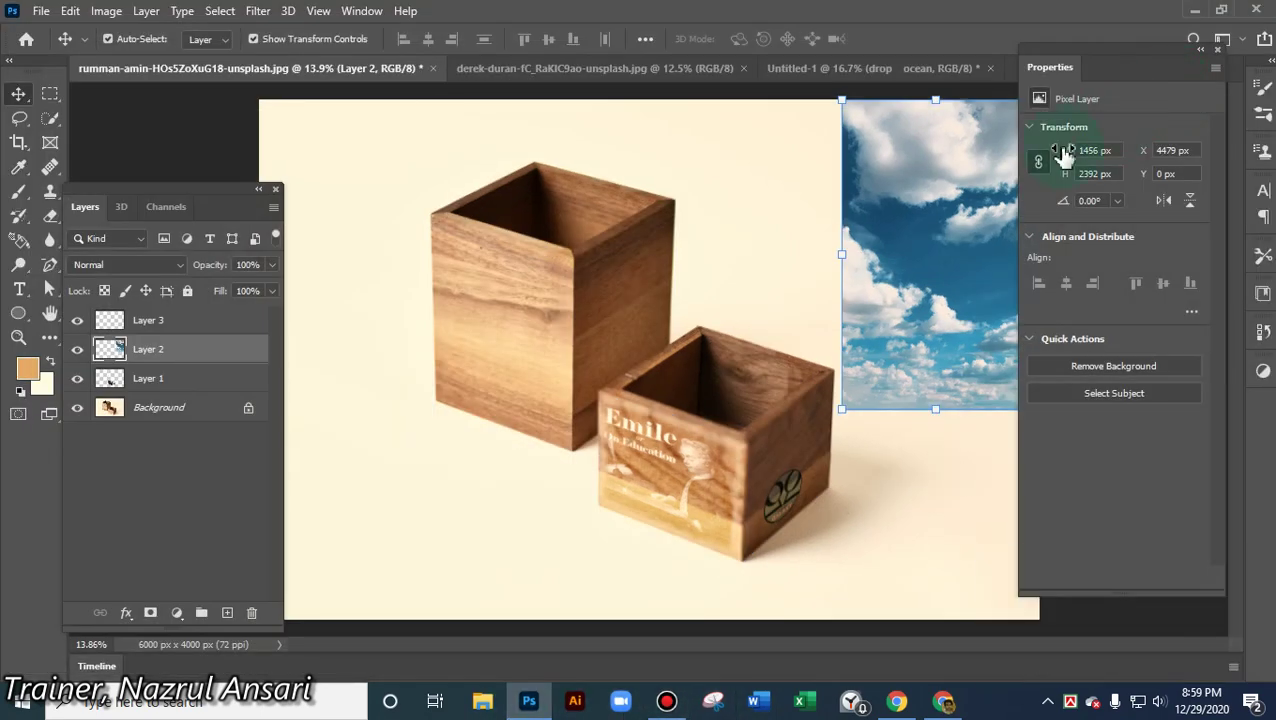
- Return to the Untitled-1 text document and draw a rectangular marquee around "DROP OCEAN" across the full canvas width
{"action": "left_click", "coordinate": [634, 72]}
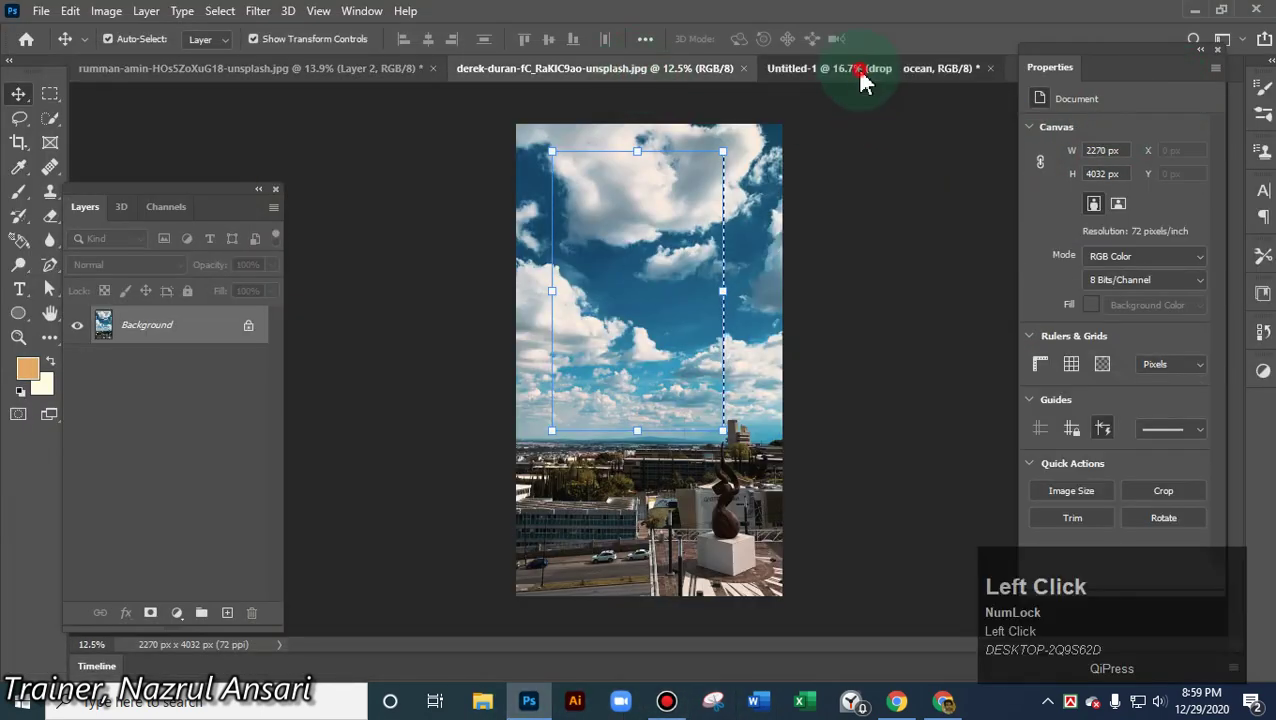
{"action": "left_click", "coordinate": [858, 70]}
{"action": "left_click", "coordinate": [734, 344]}
{"action": "left_click", "coordinate": [712, 399]}
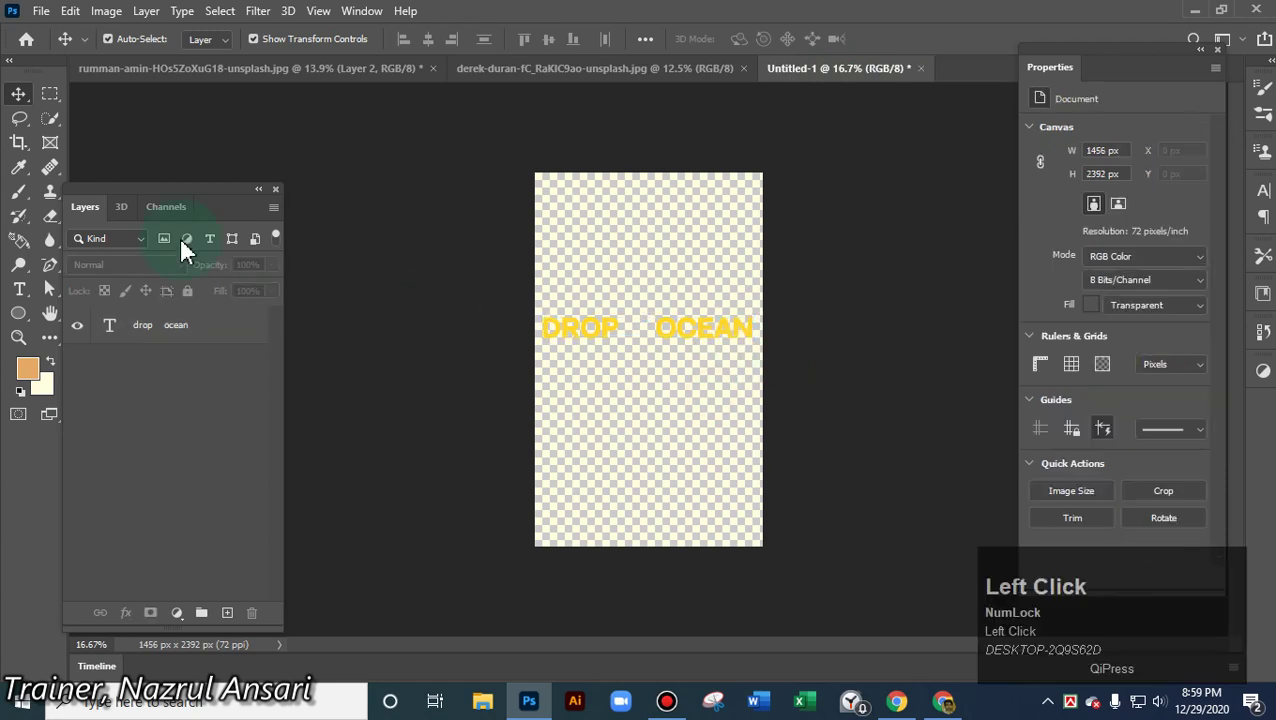
{"action": "left_click", "coordinate": [50, 93]}
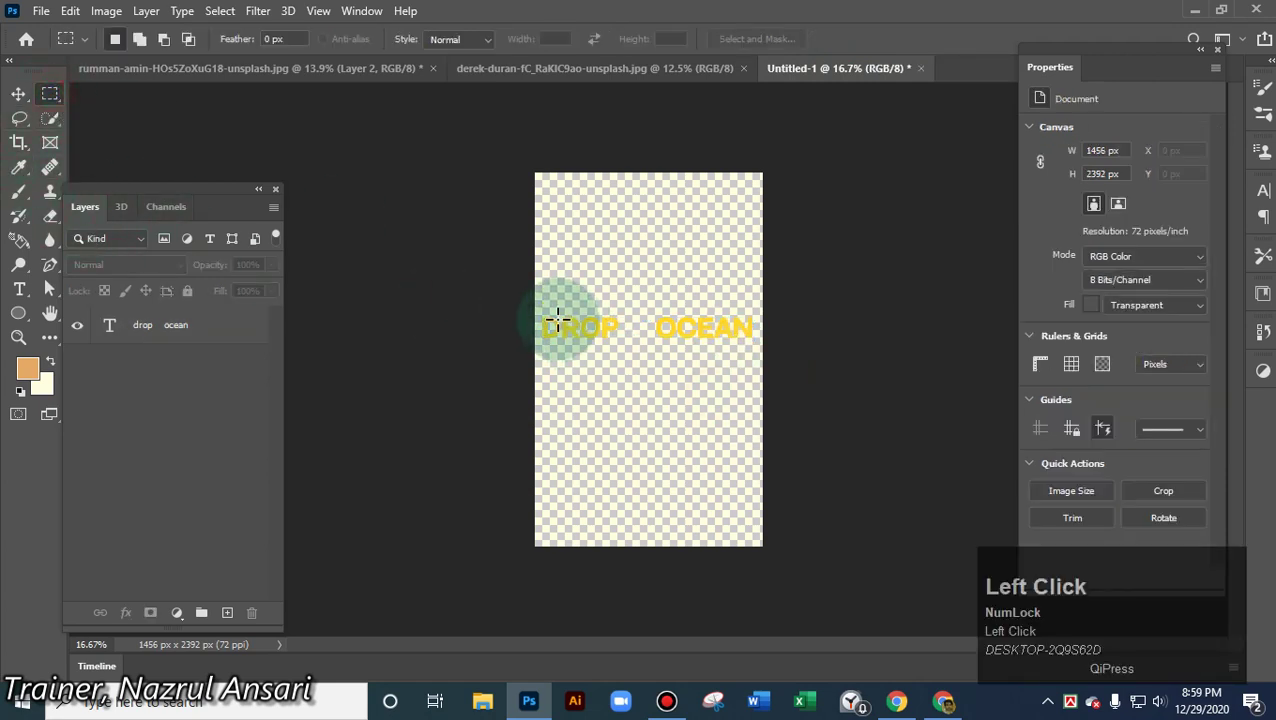
{"action": "left_click_drag", "start_coordinate": [536, 297], "coordinate": [762, 357]}
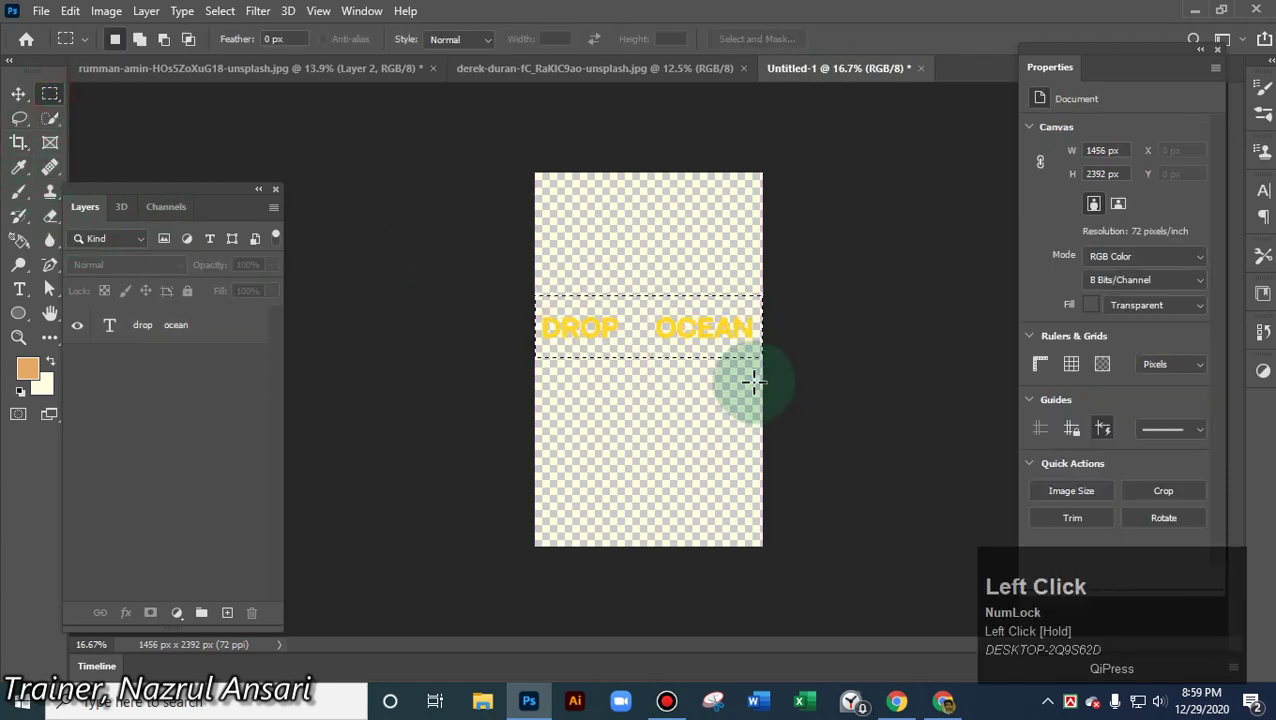
- Select the drop ocean text layer and copy the marqueed area
{"action": "left_click", "coordinate": [70, 10]}
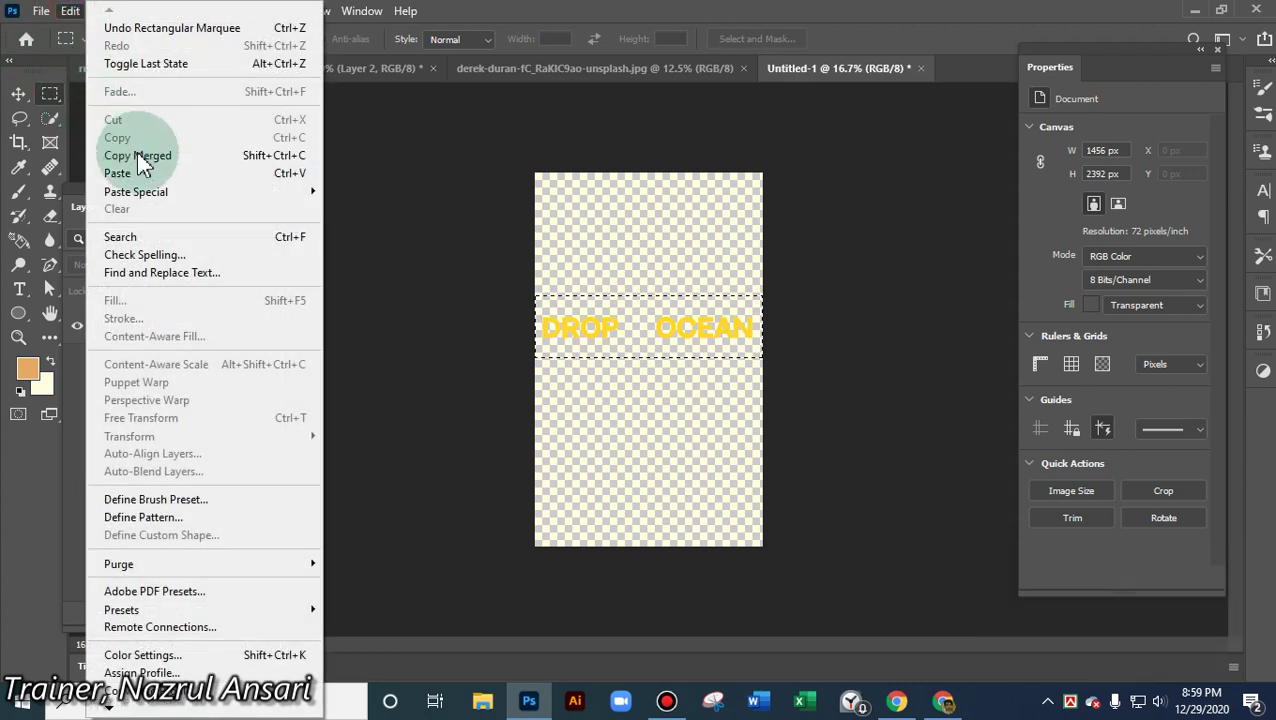
{"action": "left_click", "coordinate": [666, 462]}
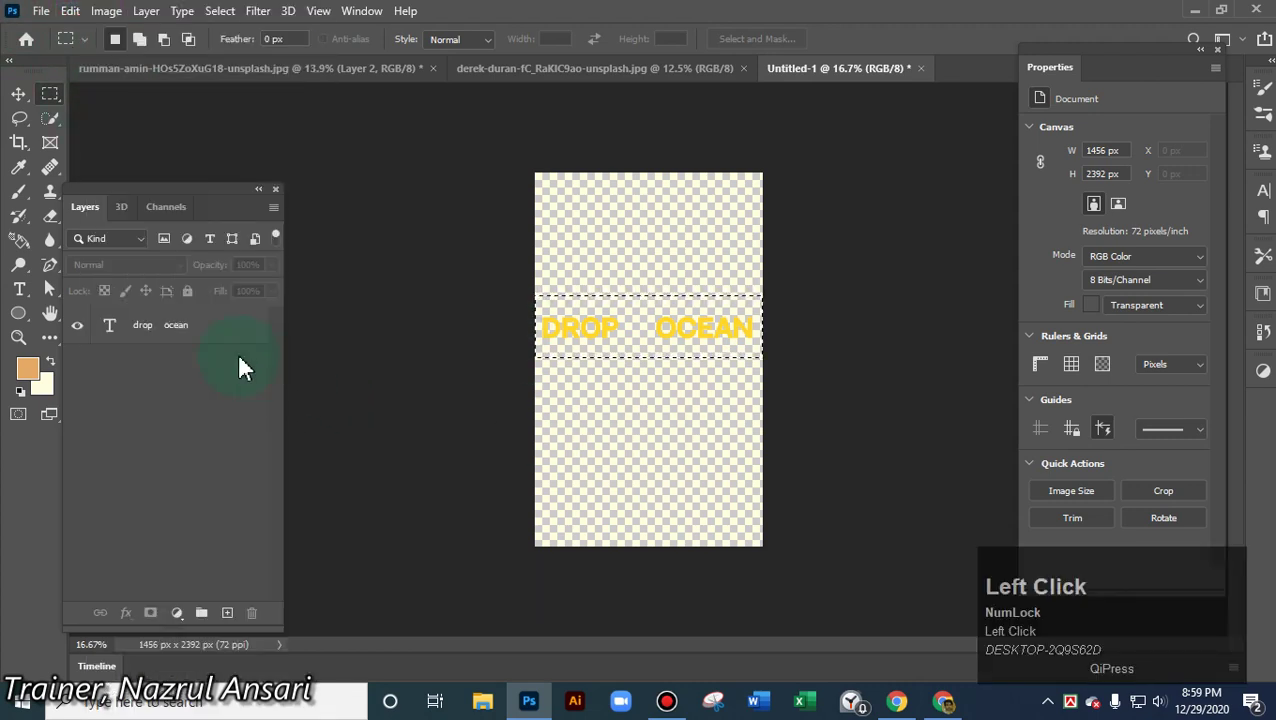
{"action": "left_click", "coordinate": [176, 330]}
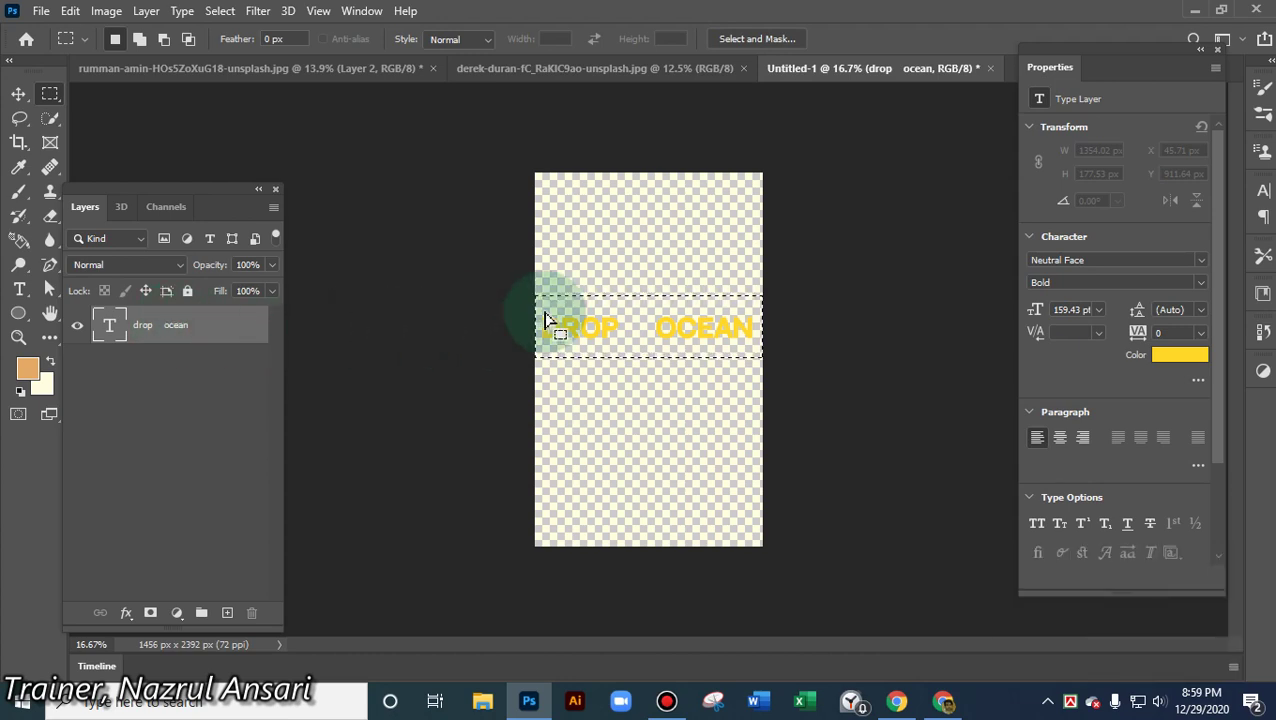
{"action": "left_click", "coordinate": [77, 6]}
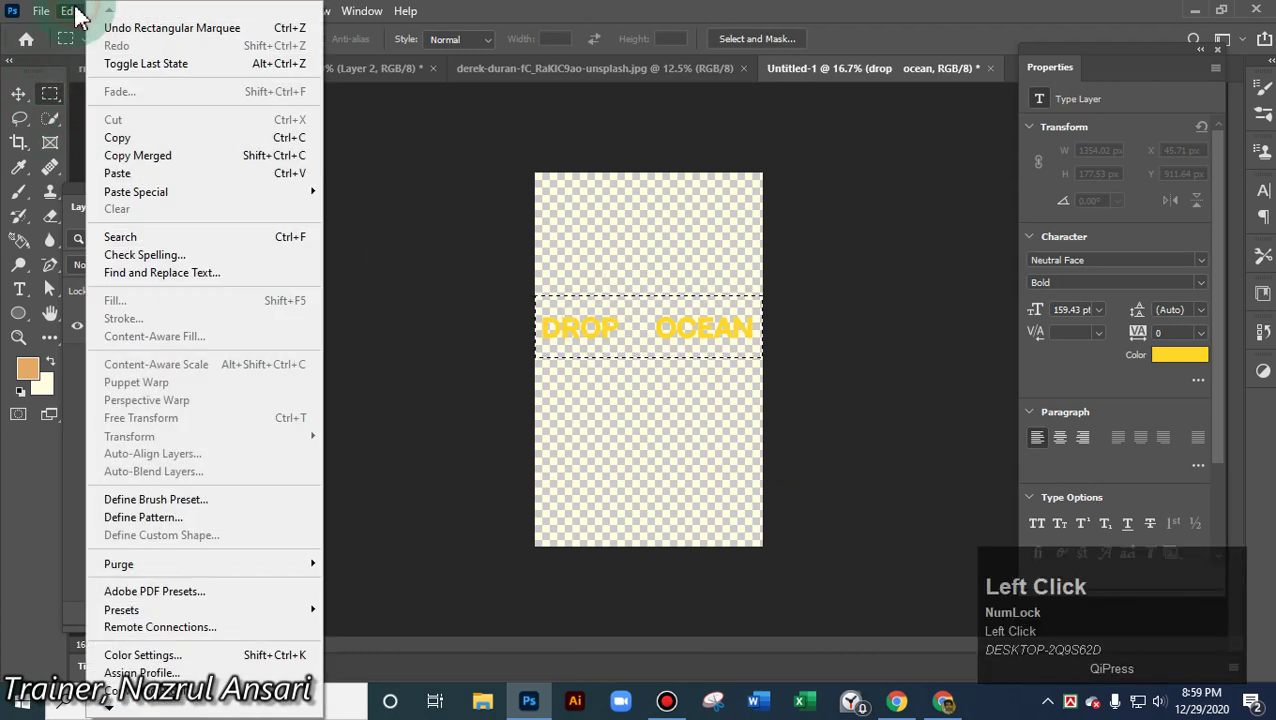
{"action": "left_click", "coordinate": [125, 135]}
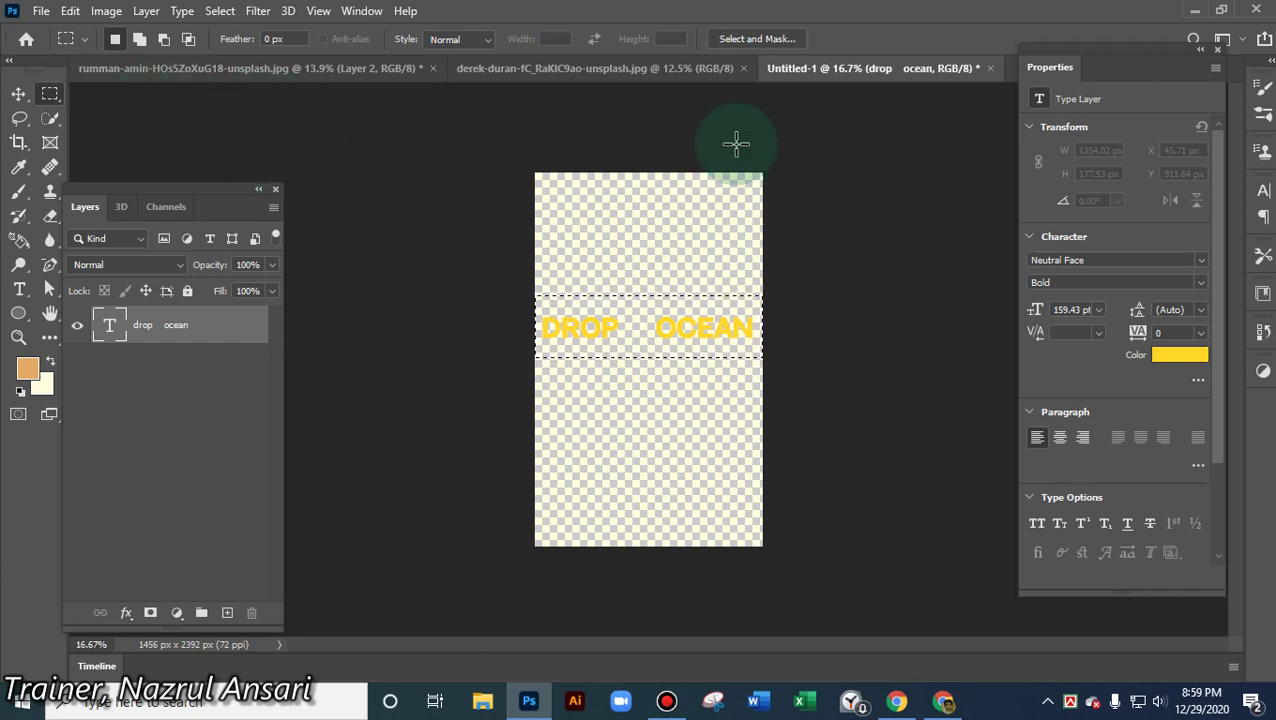
- Paste the text into Vanishing Point in the box document and wrap it around the tall box's front corner
{"action": "left_click", "coordinate": [372, 72]}
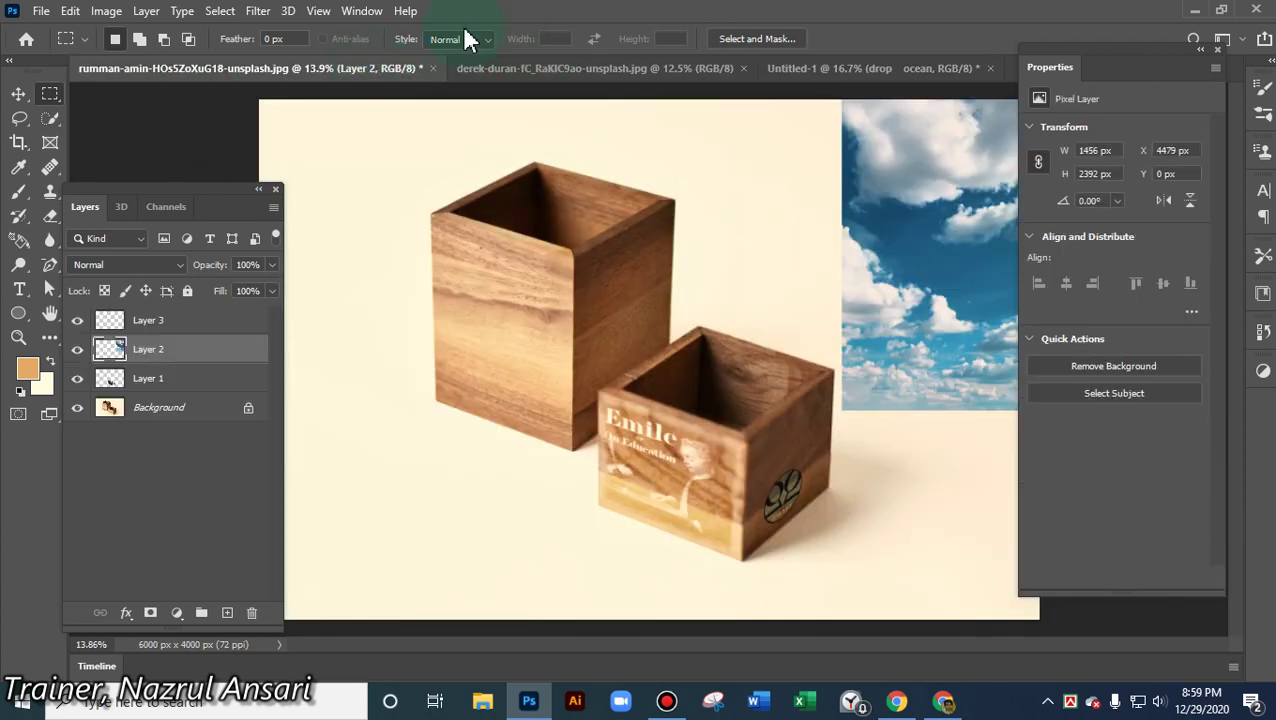
{"action": "left_click", "coordinate": [258, 11]}
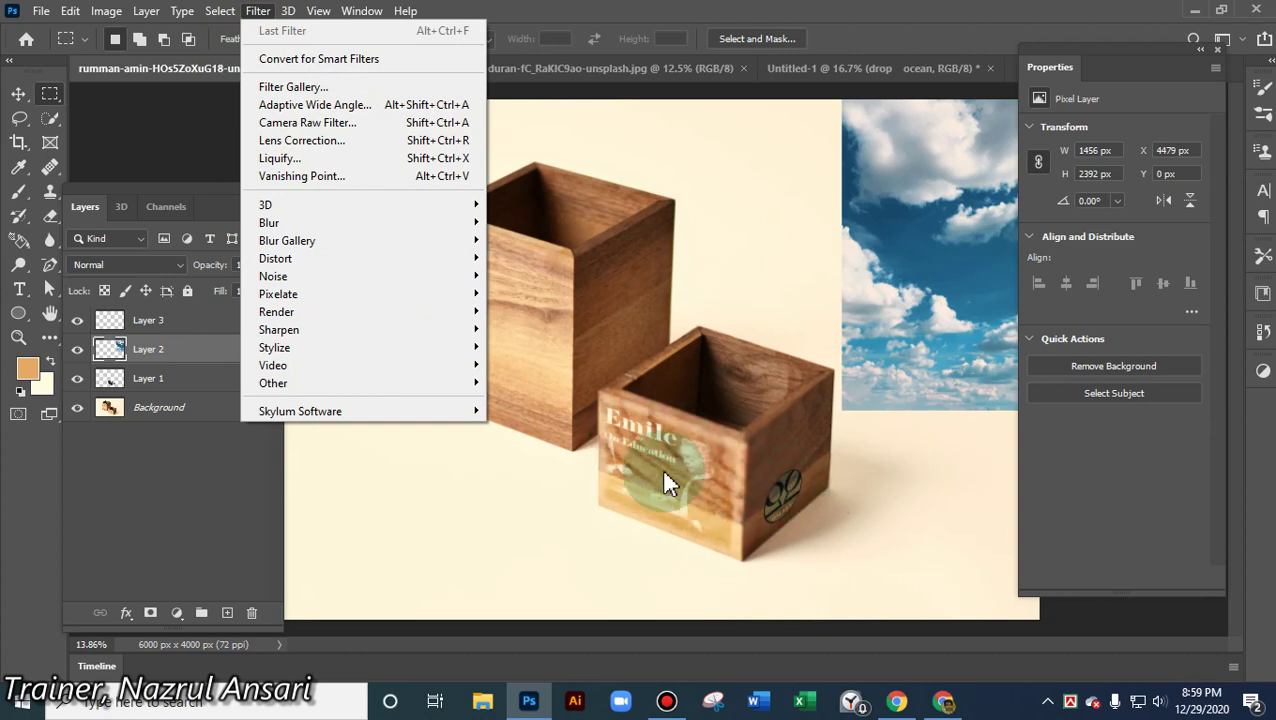
{"action": "left_click", "coordinate": [308, 176]}
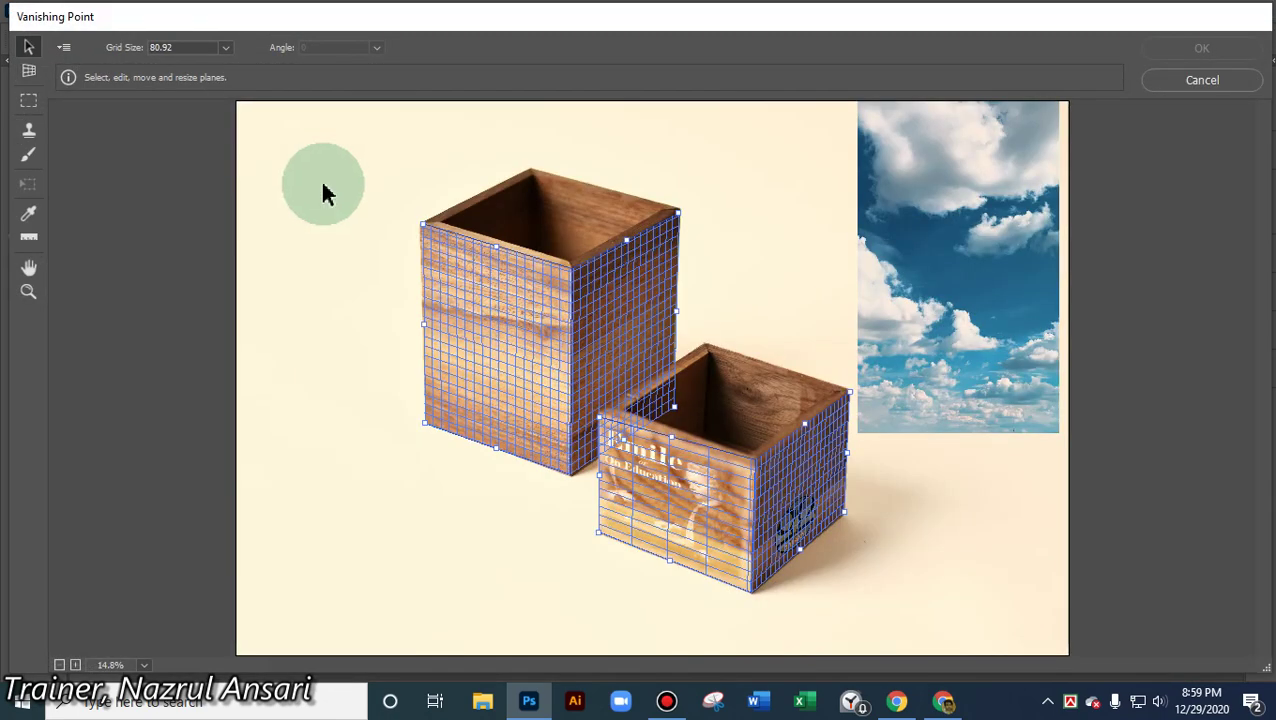
{"action": "key", "text": "ctrl+v"}
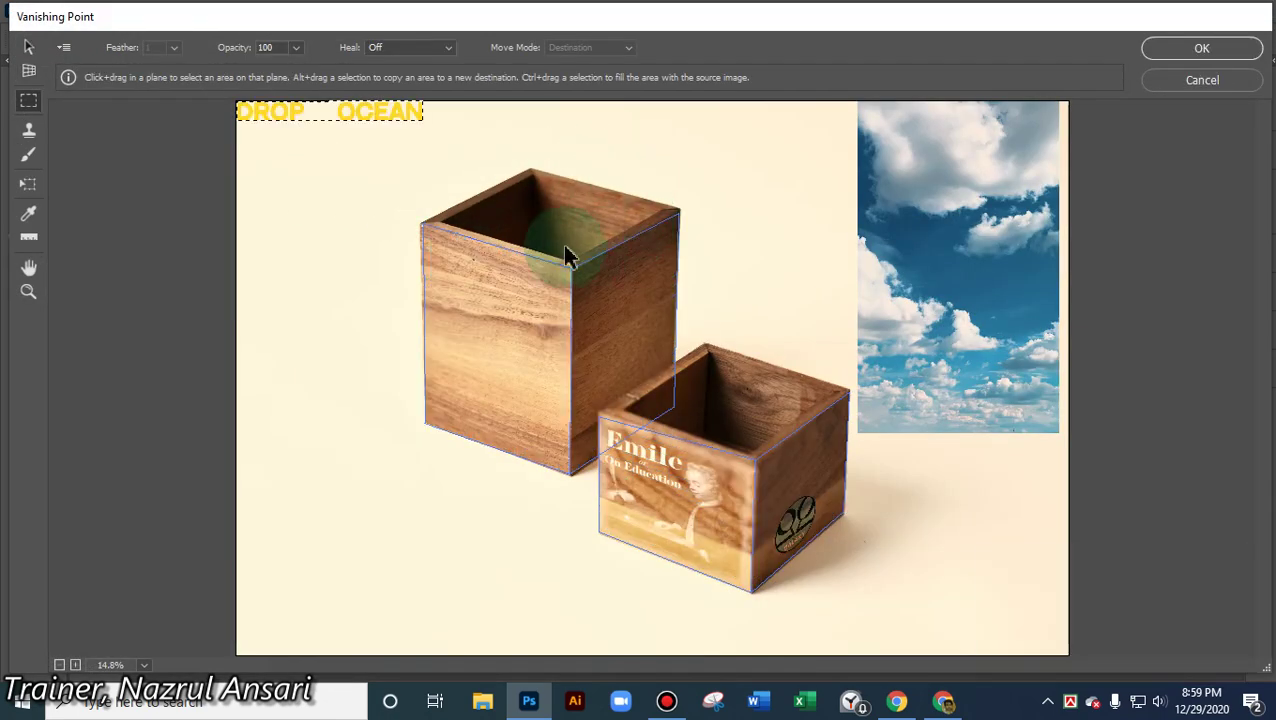
{"action": "left_click_drag", "start_coordinate": [362, 113], "coordinate": [622, 334]}
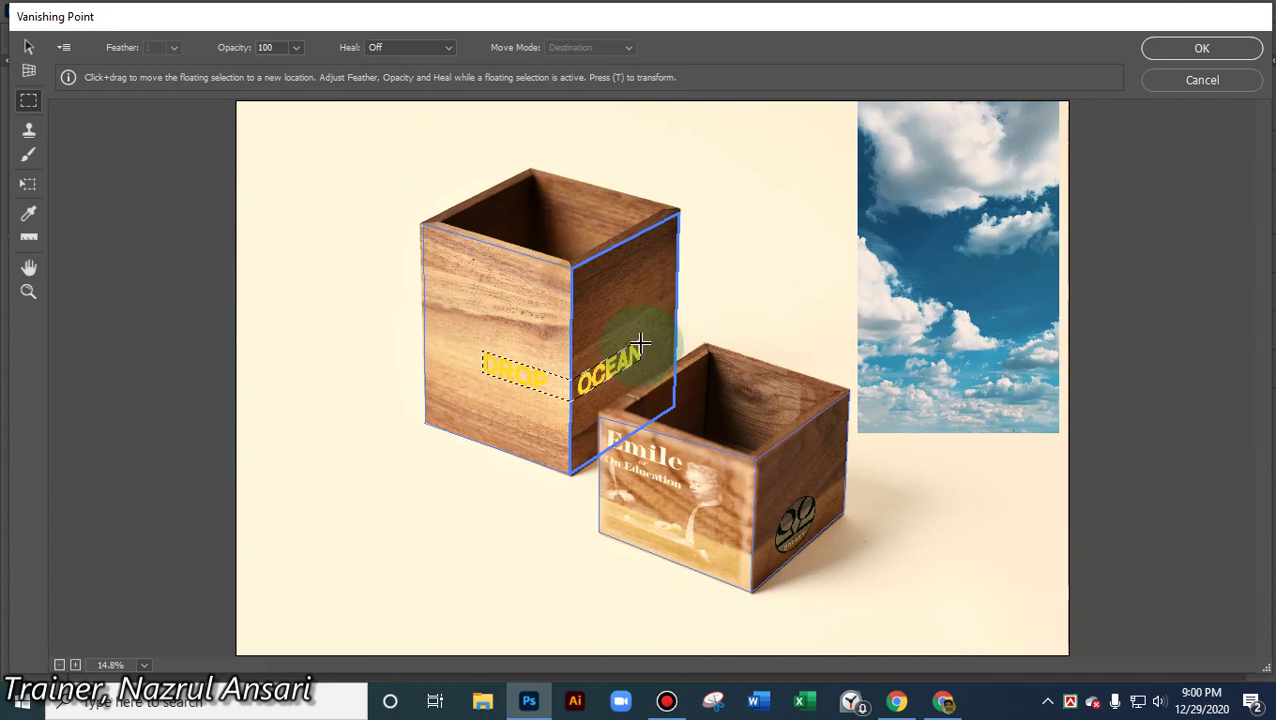
- Enlarge the pasted text to span more of both faces of the tall box and apply the Vanishing Point filter
{"action": "key", "text": "ctrl+t"}
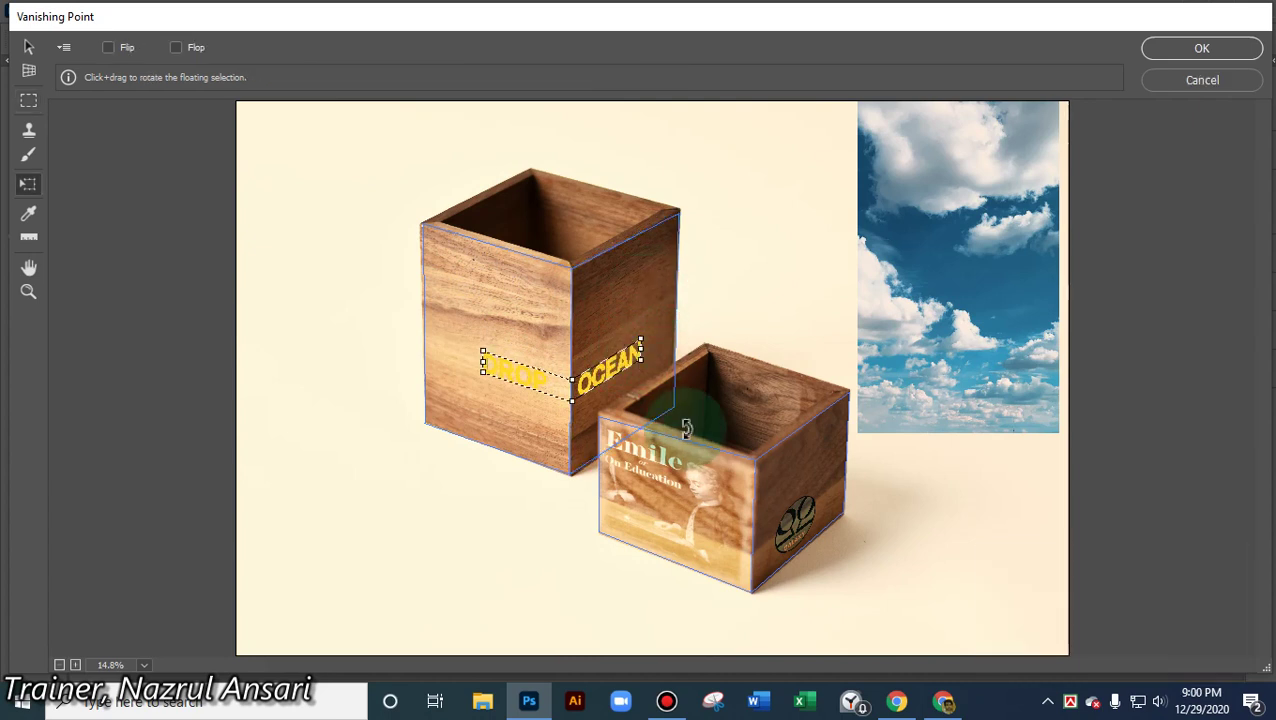
{"action": "left_click_drag", "start_coordinate": [640, 338], "coordinate": [668, 320]}
{"action": "left_click", "coordinate": [1203, 47]}
{"action": "left_click", "coordinate": [1181, 57]}
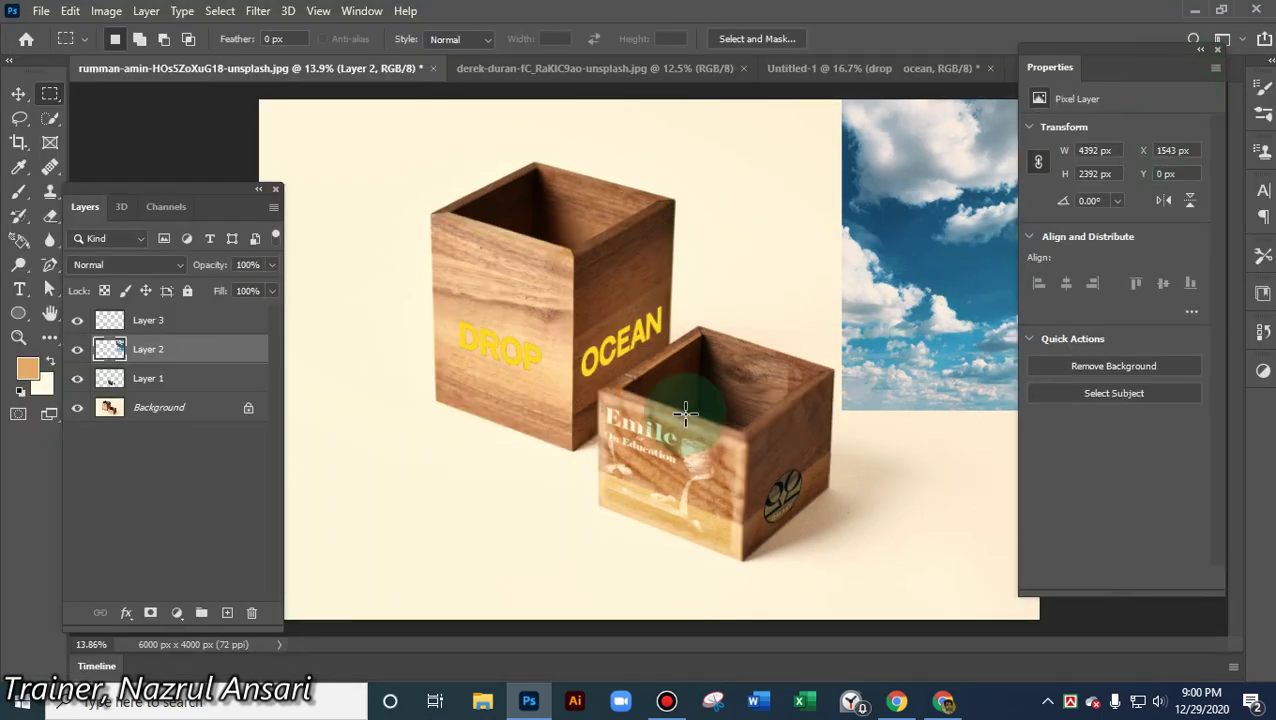
- Nudge Layer 2 slightly left to X 1521 px so the lettering shifts on the tall box
{"action": "left_click", "coordinate": [19, 94]}
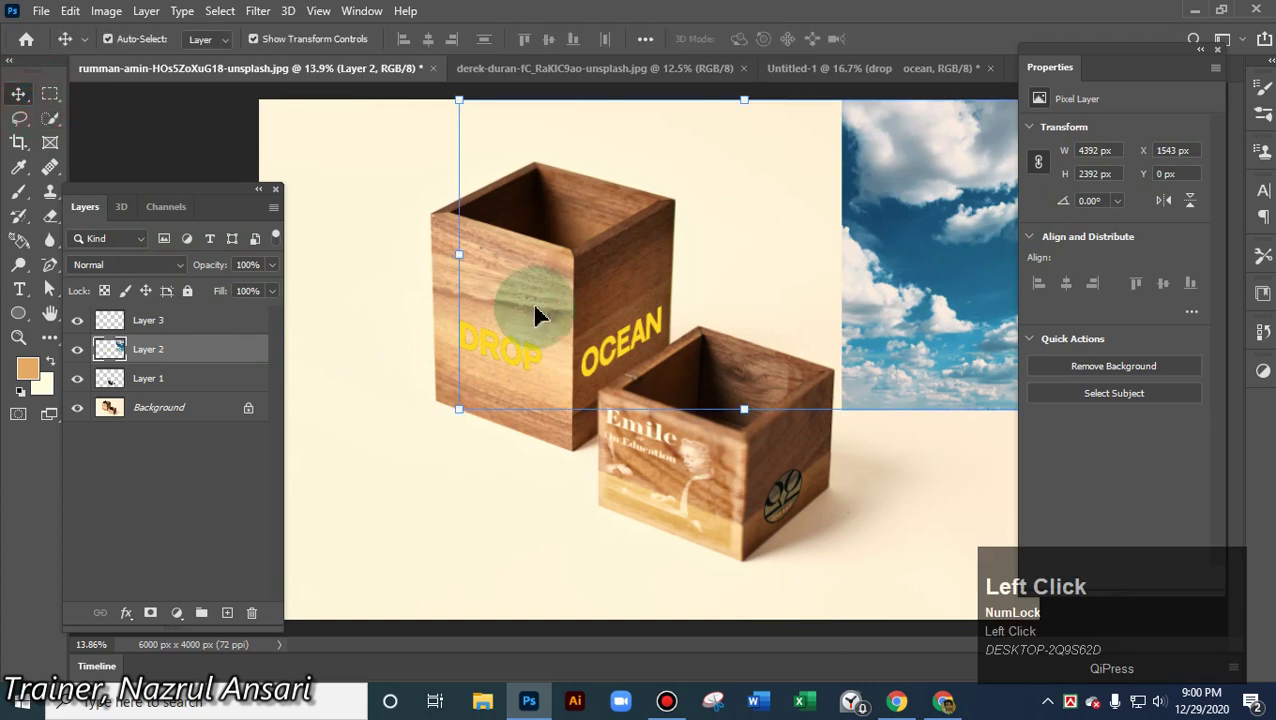
{"action": "left_click", "coordinate": [527, 360]}
{"action": "left_click_drag", "start_coordinate": [527, 362], "coordinate": [518, 362]}
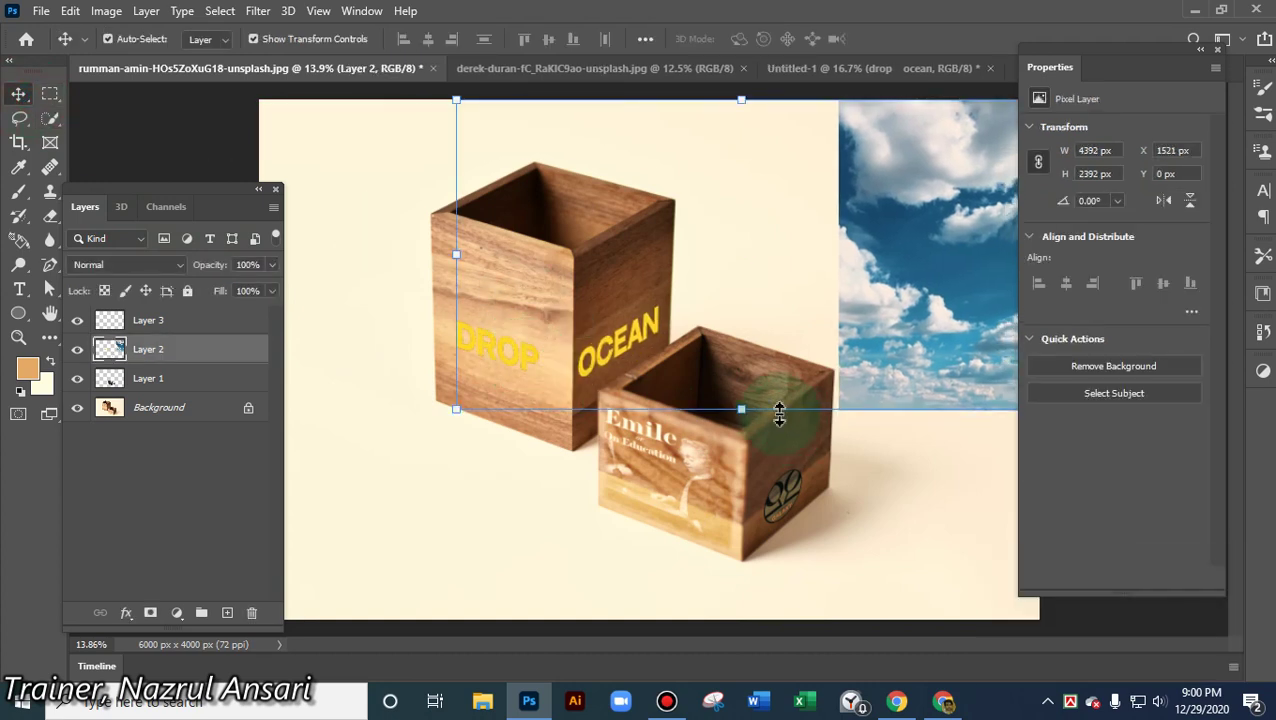
- Select the sky picture area on Layer 2 with a rectangular marquee and cut it out of the layer
{"action": "scroll", "coordinate": [750, 407], "scroll_direction": "down", "scroll_amount": 3, "text": "alt"}
{"action": "left_click", "coordinate": [568, 472]}
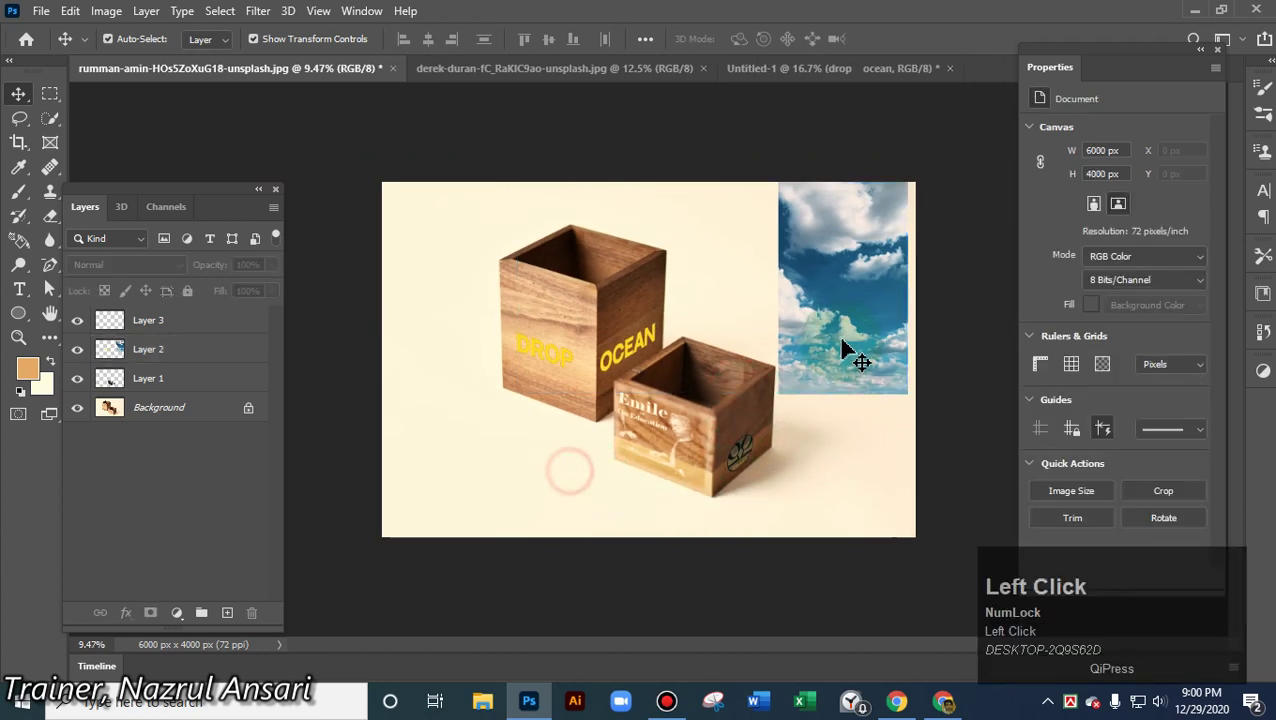
{"action": "left_click", "coordinate": [846, 353]}
{"action": "left_click", "coordinate": [50, 101]}
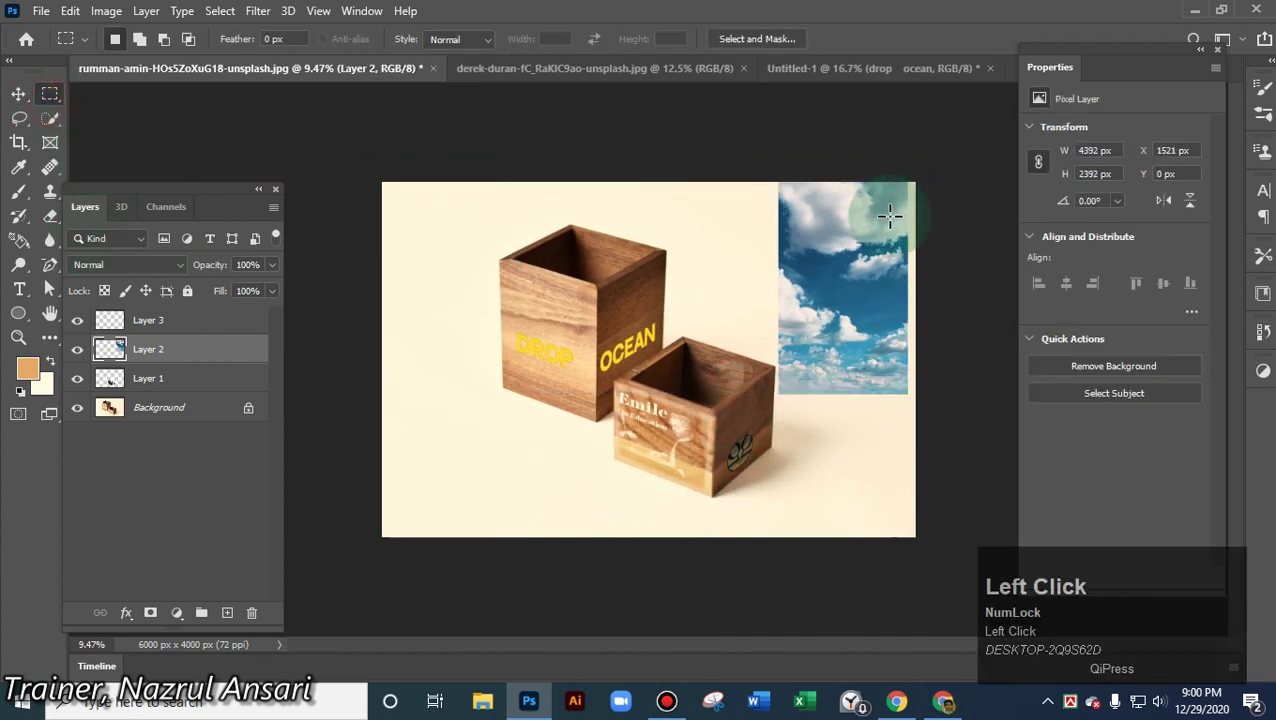
{"action": "left_click_drag", "start_coordinate": [771, 181], "coordinate": [958, 400]}
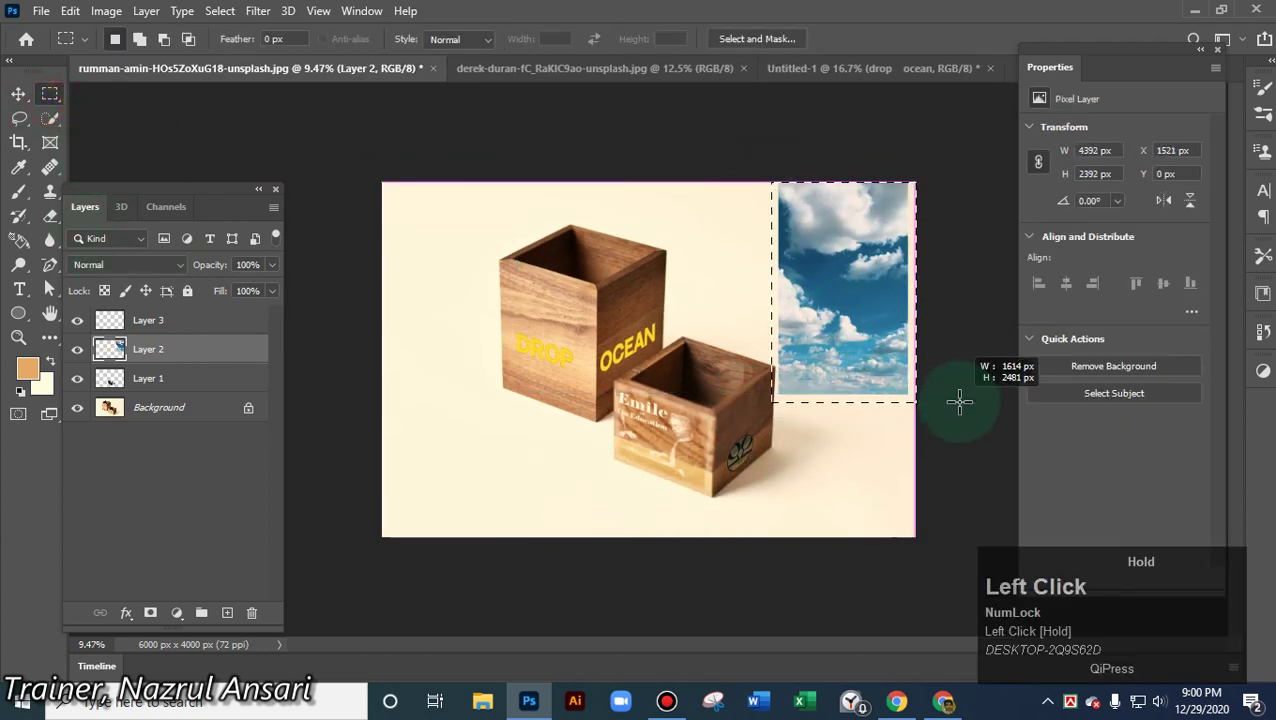
{"action": "key", "text": "ctrl+x"}
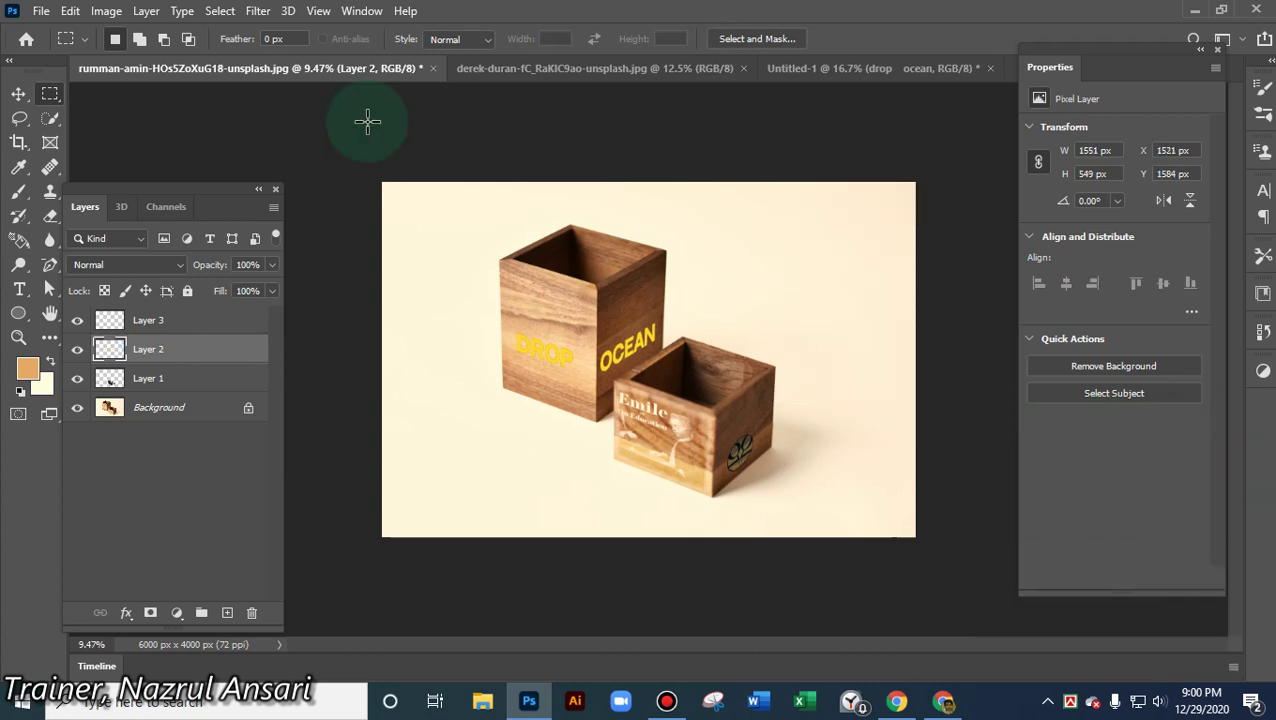
- Open the Layer Style presets for the "DROP OCEAN" layer and move the dialog clear of the lettering
{"action": "left_click", "coordinate": [19, 93]}
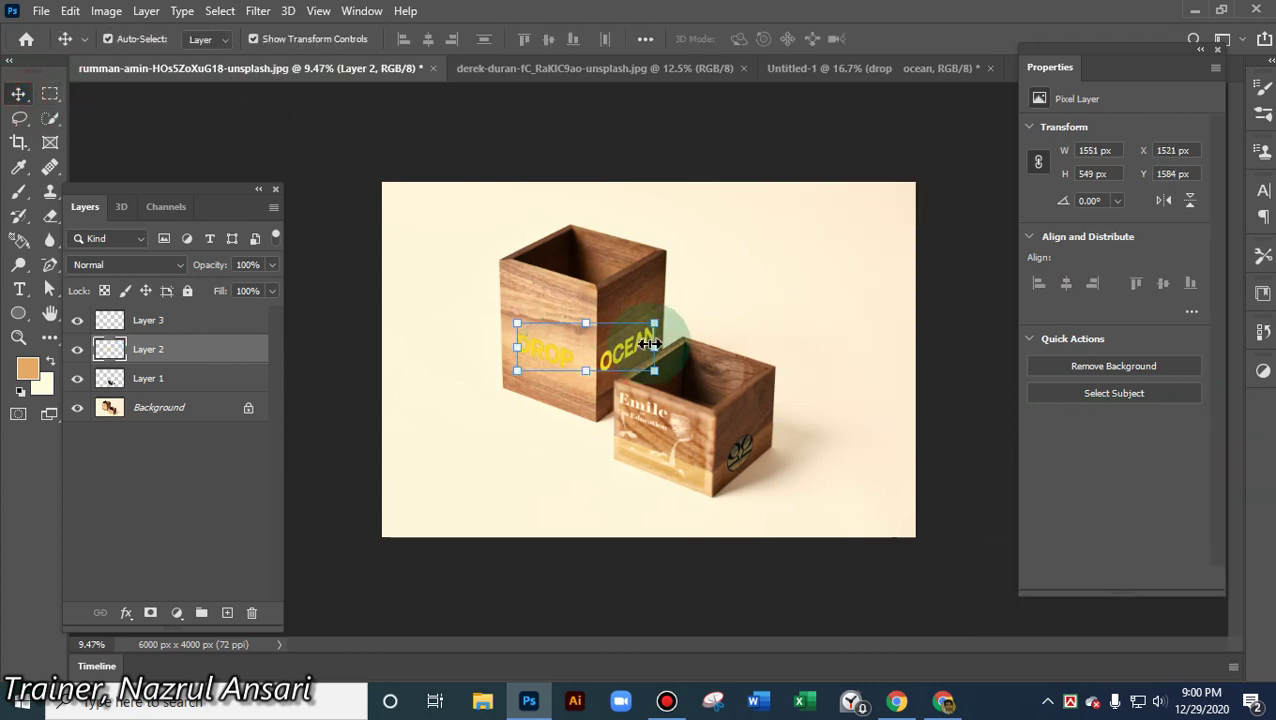
{"action": "scroll", "coordinate": [692, 347], "scroll_direction": "up", "scroll_amount": 3}
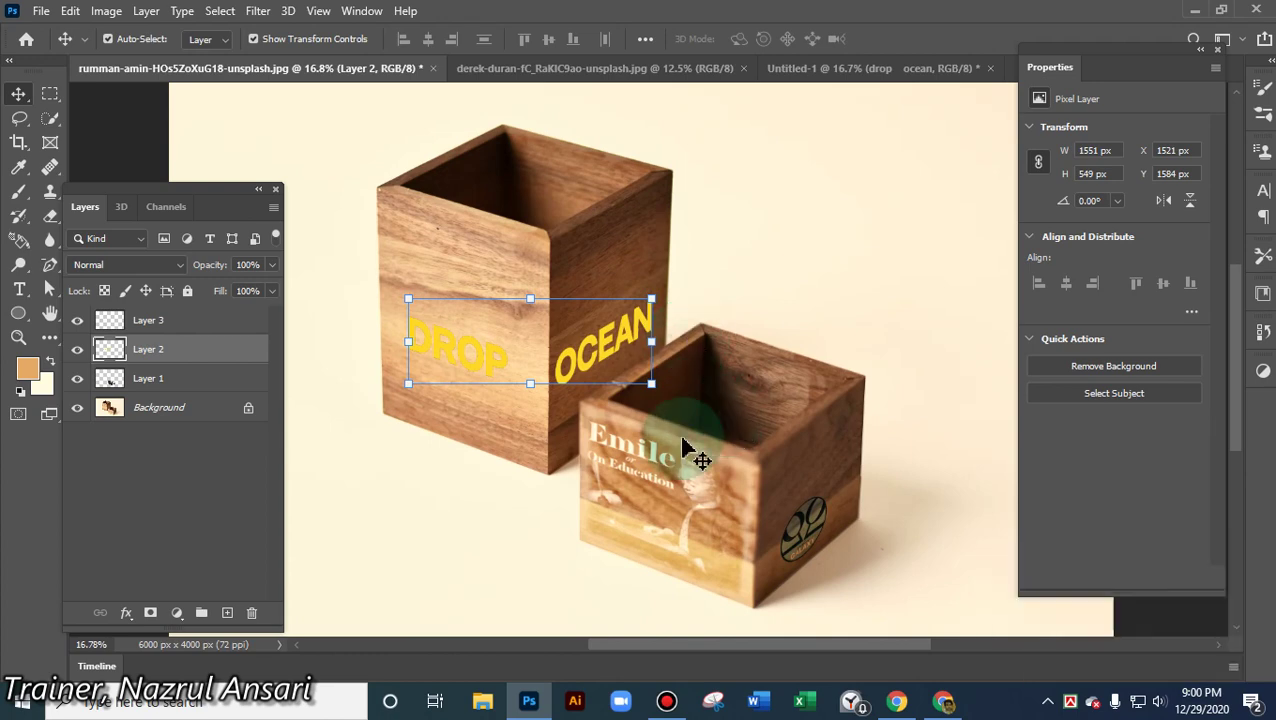
{"action": "left_click", "coordinate": [146, 11]}
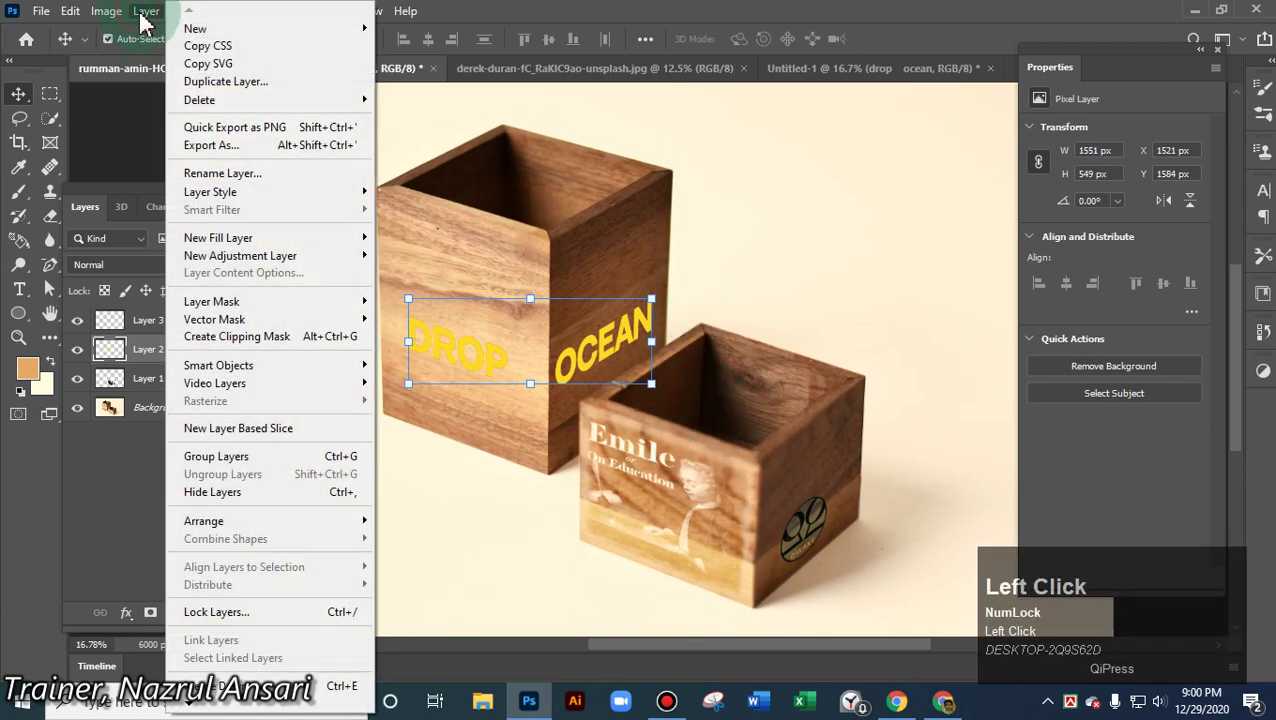
{"action": "mouse_move", "coordinate": [248, 191]}
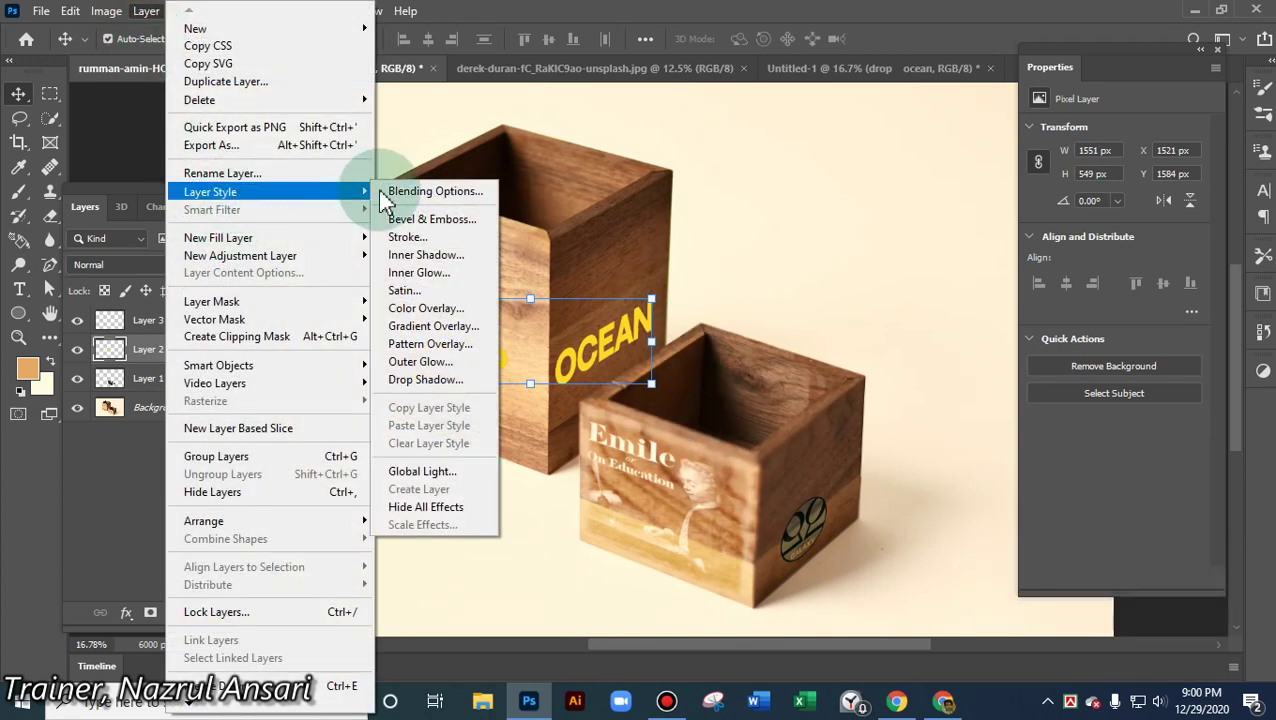
{"action": "left_click", "coordinate": [383, 192]}
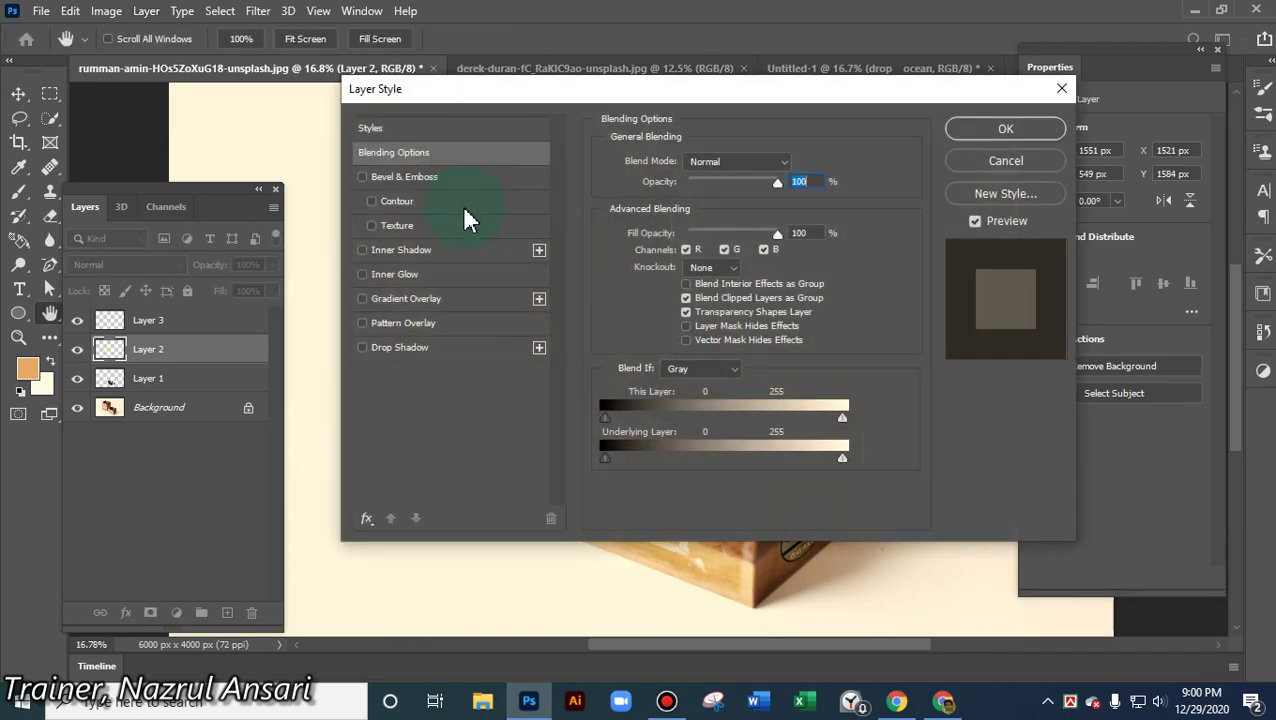
{"action": "left_click", "coordinate": [368, 131]}
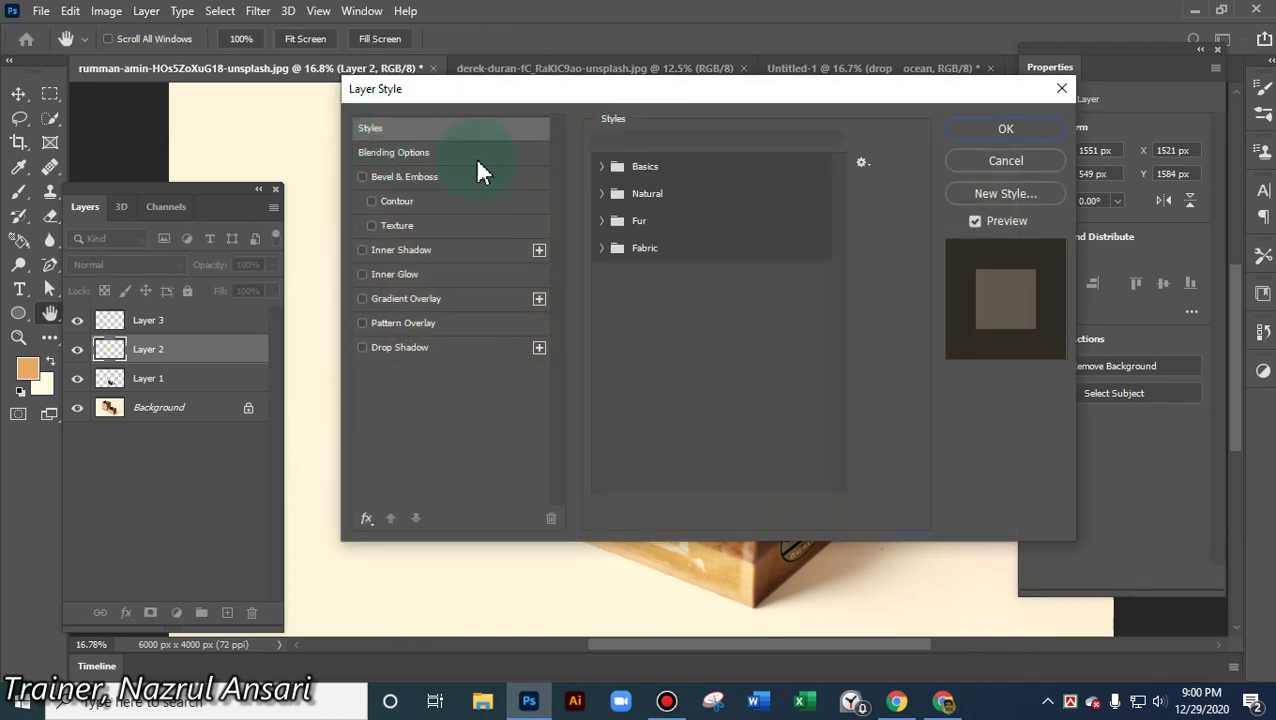
{"action": "left_click_drag", "start_coordinate": [715, 104], "coordinate": [1040, 45]}
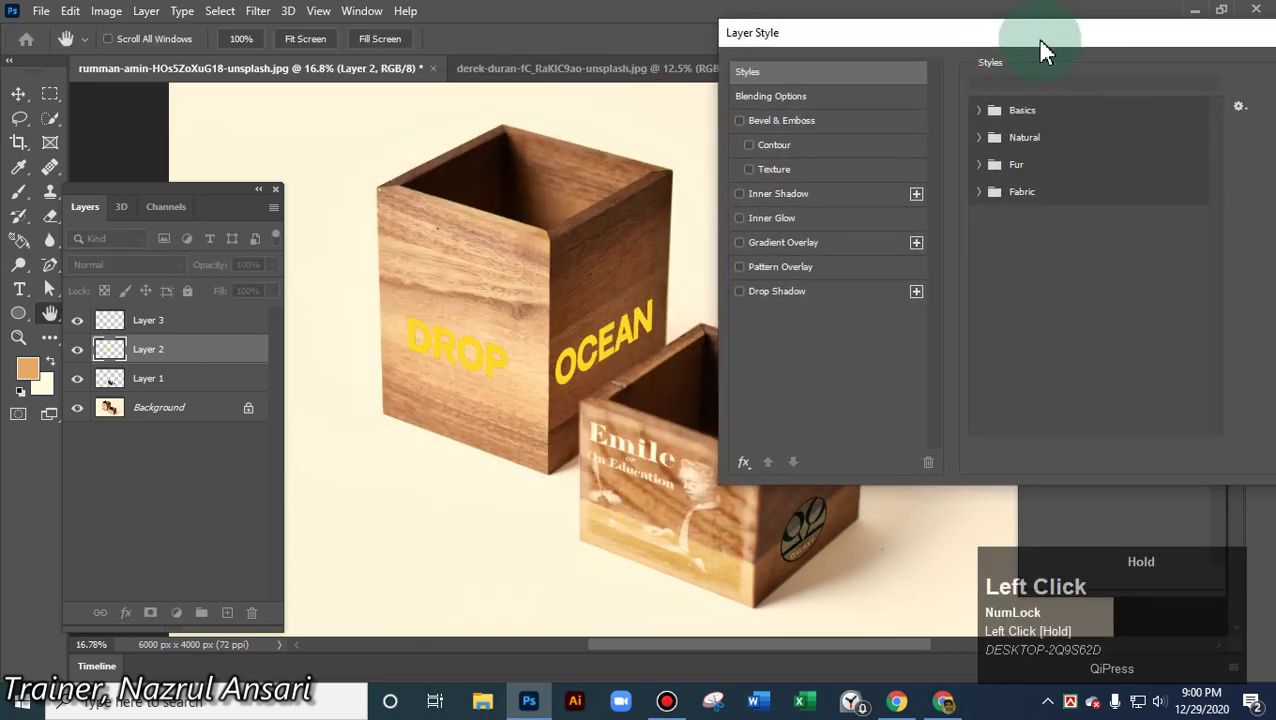
- Try several Natural style presets on the lettering, choose the wooden plank preset and apply it
{"action": "left_click", "coordinate": [975, 136]}
{"action": "left_click", "coordinate": [1062, 167]}
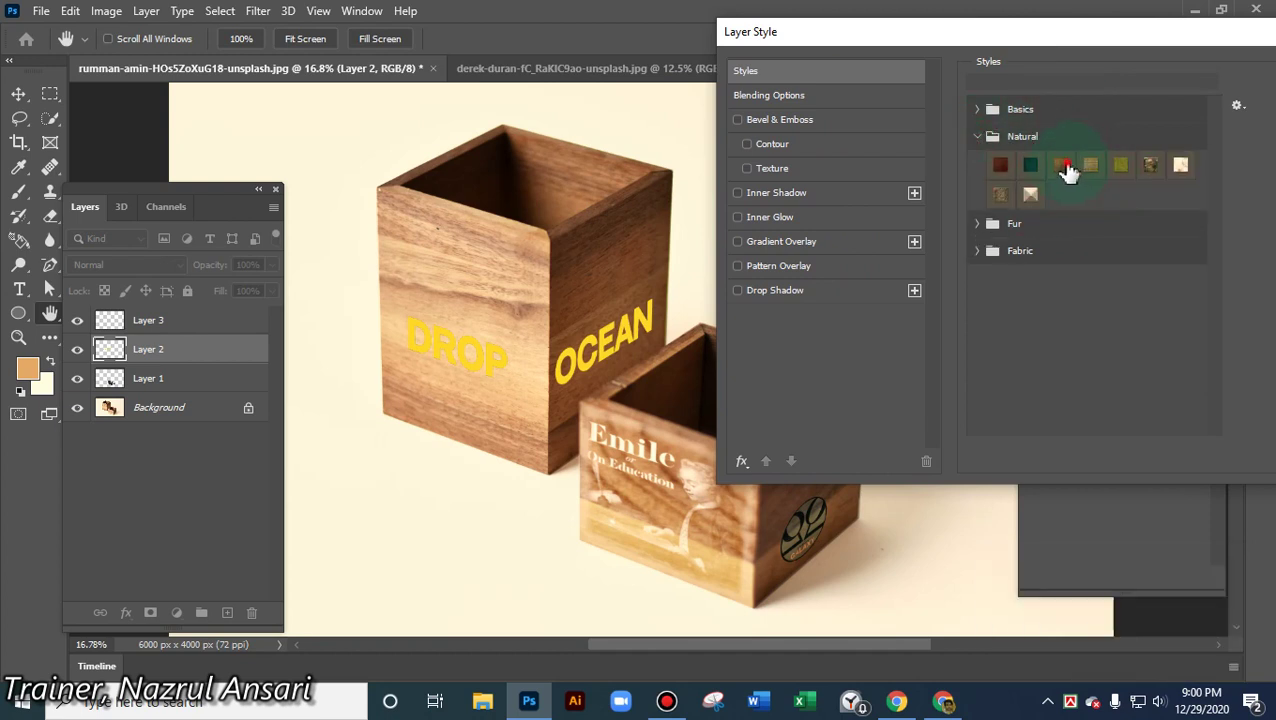
{"action": "left_click", "coordinate": [1089, 165]}
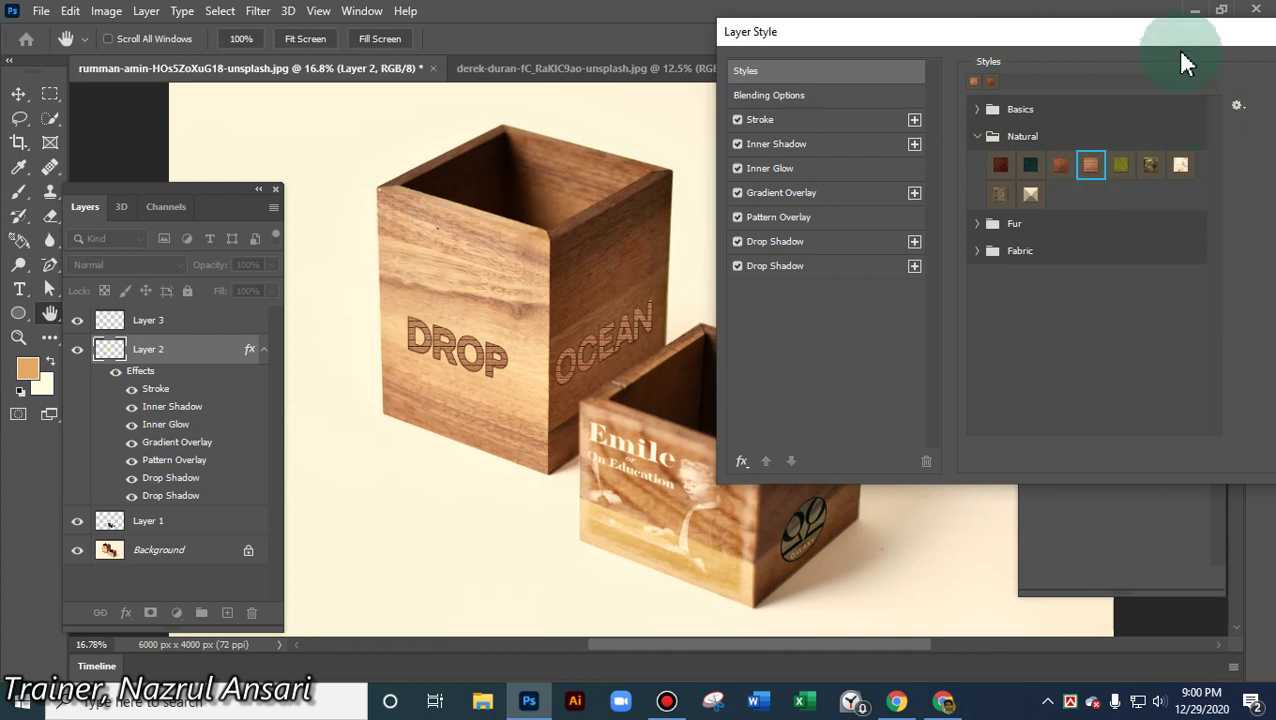
{"action": "left_click_drag", "start_coordinate": [1181, 45], "coordinate": [1069, 45]}
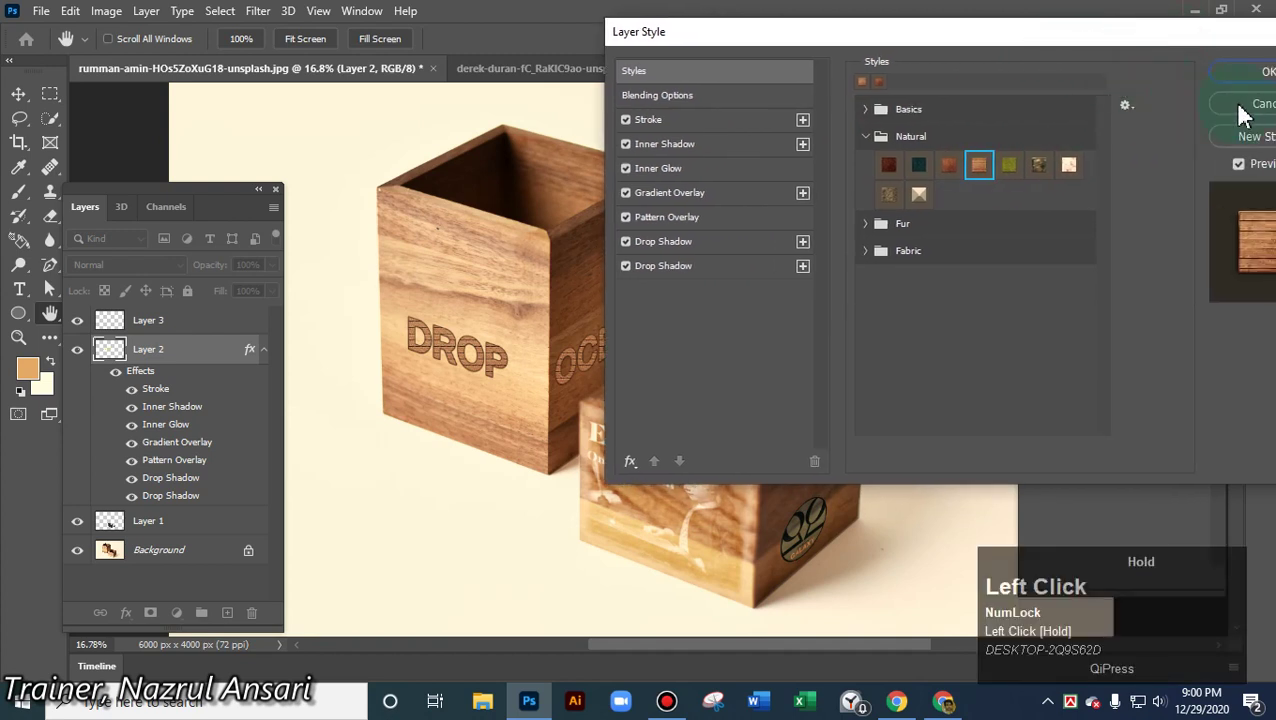
{"action": "left_click", "coordinate": [1070, 165]}
{"action": "left_click", "coordinate": [1011, 167]}
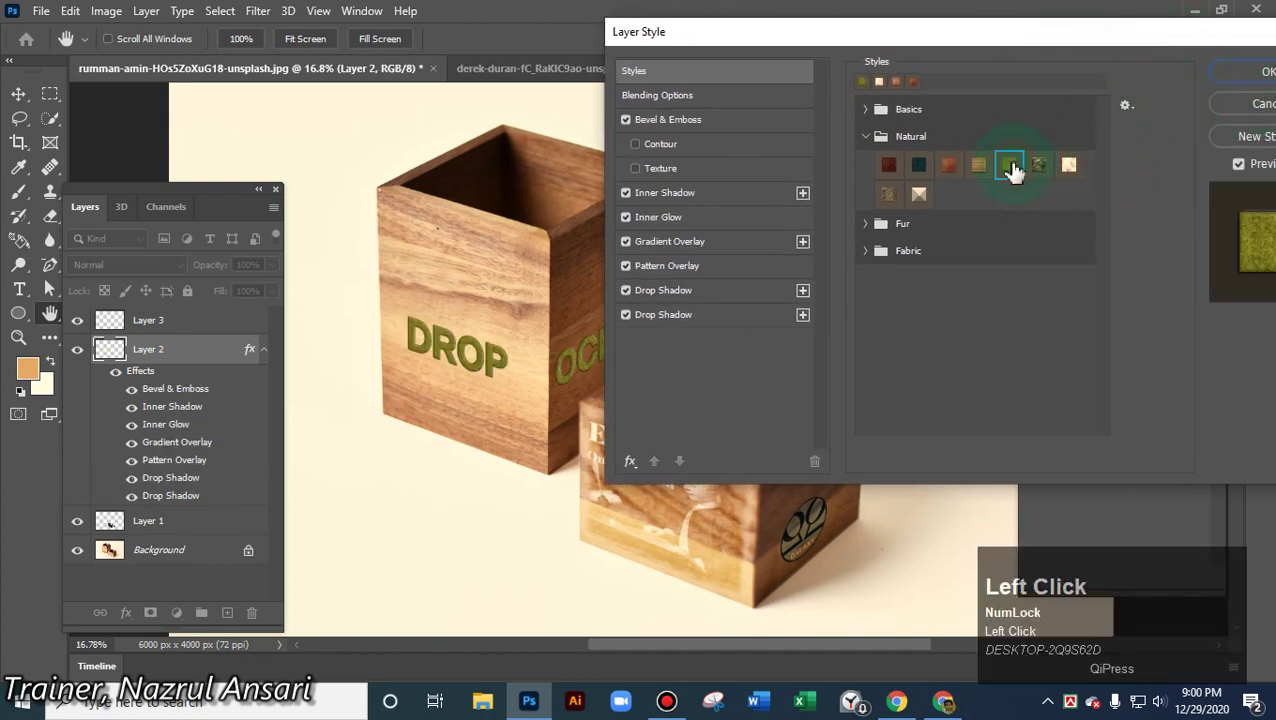
{"action": "left_click", "coordinate": [1036, 172]}
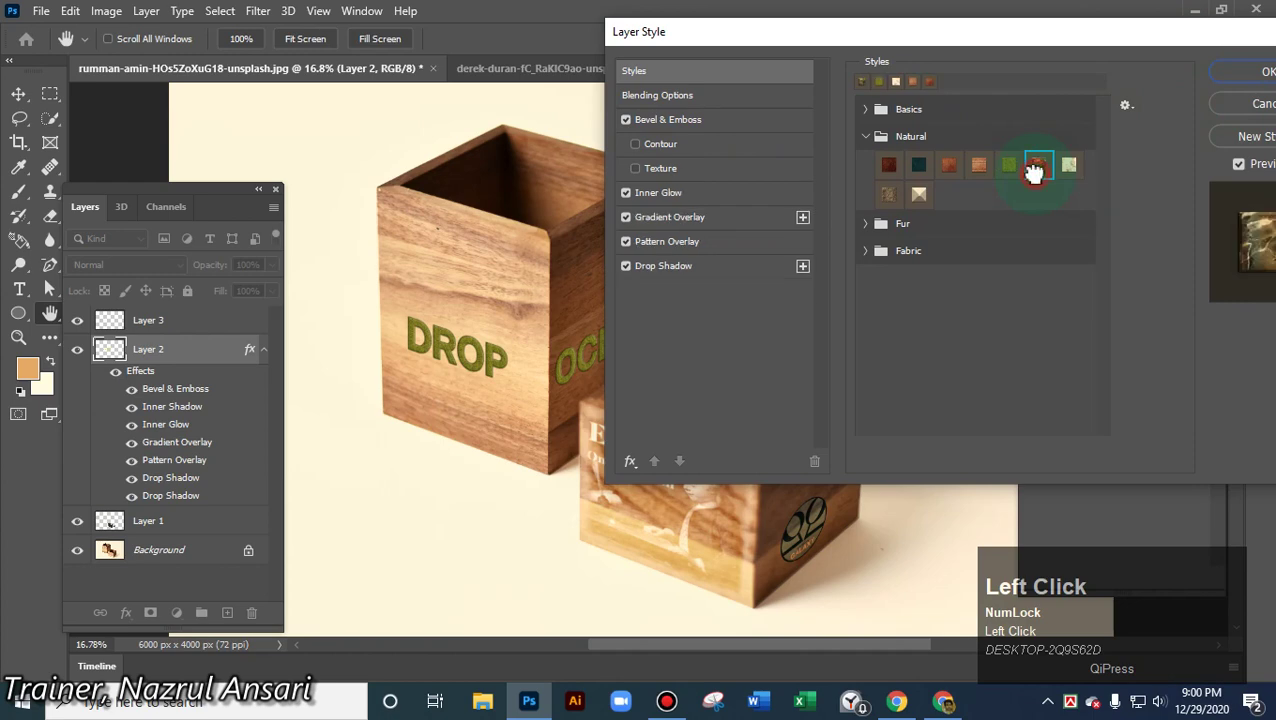
{"action": "left_click", "coordinate": [978, 170]}
{"action": "left_click", "coordinate": [1262, 78]}
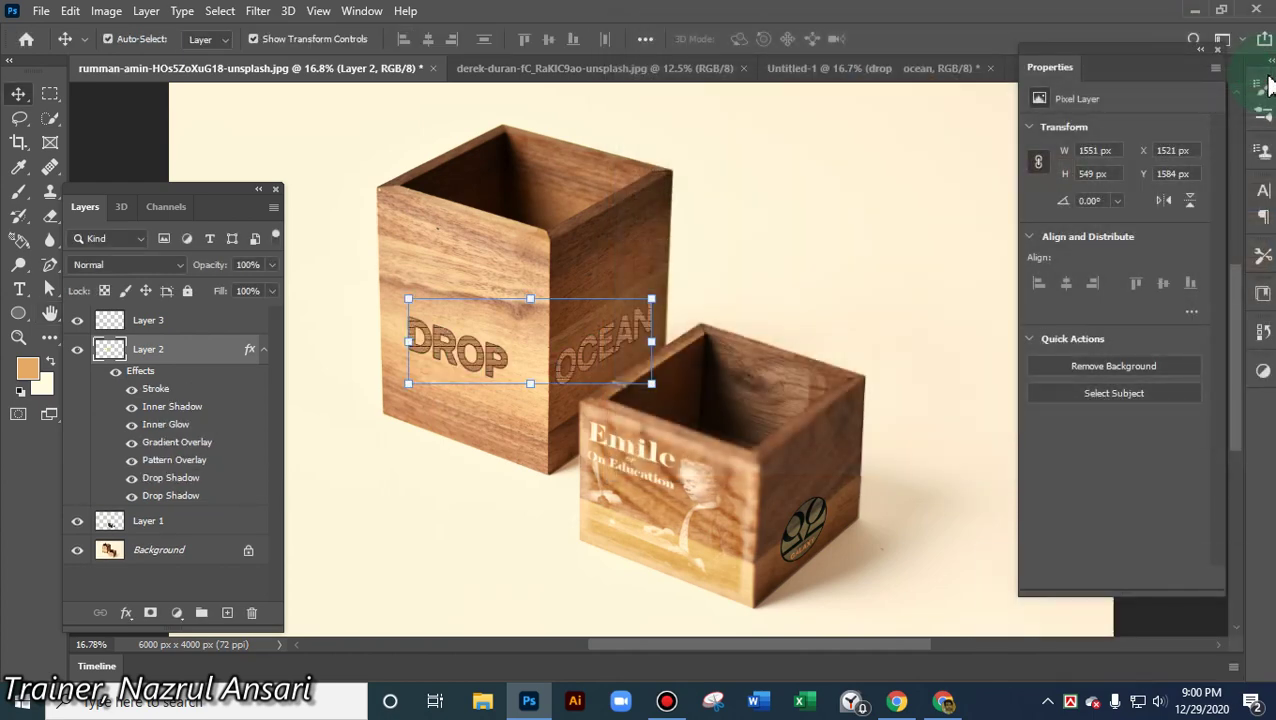
- Set the blending mode of Layer 2 to Hard Mix and deselect the layer
{"action": "left_click", "coordinate": [170, 264]}
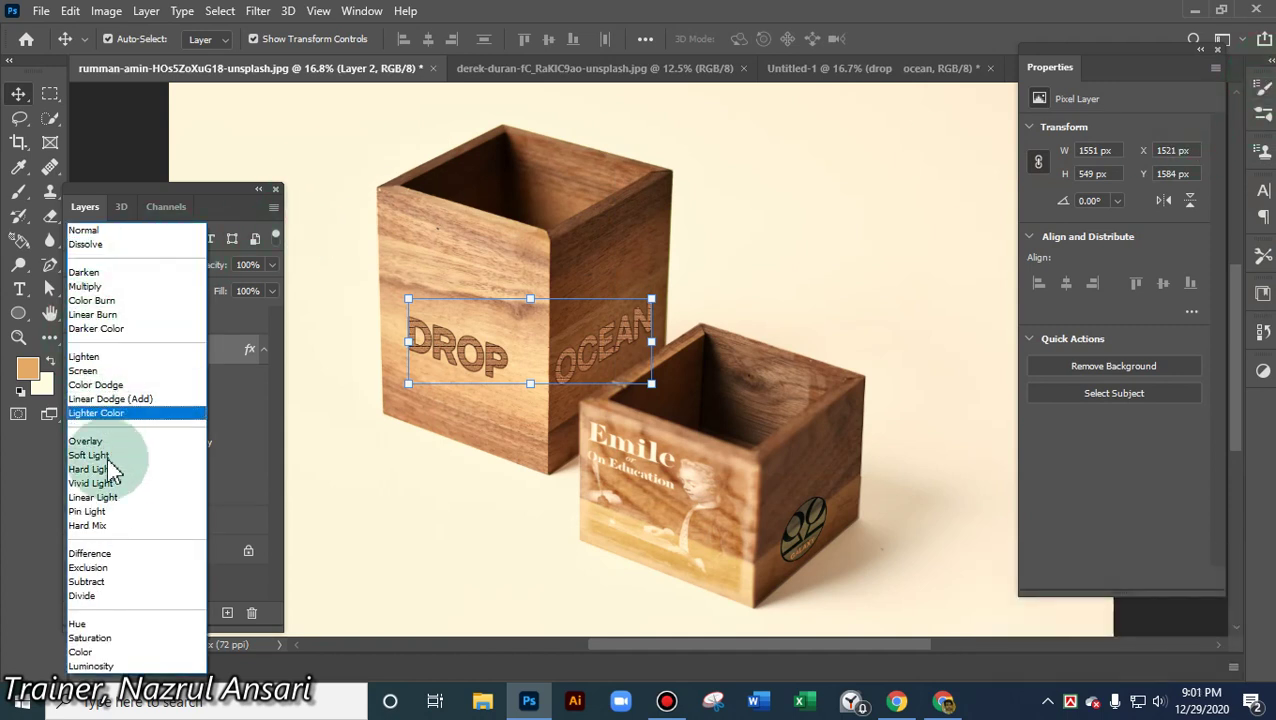
{"action": "left_click", "coordinate": [97, 527]}
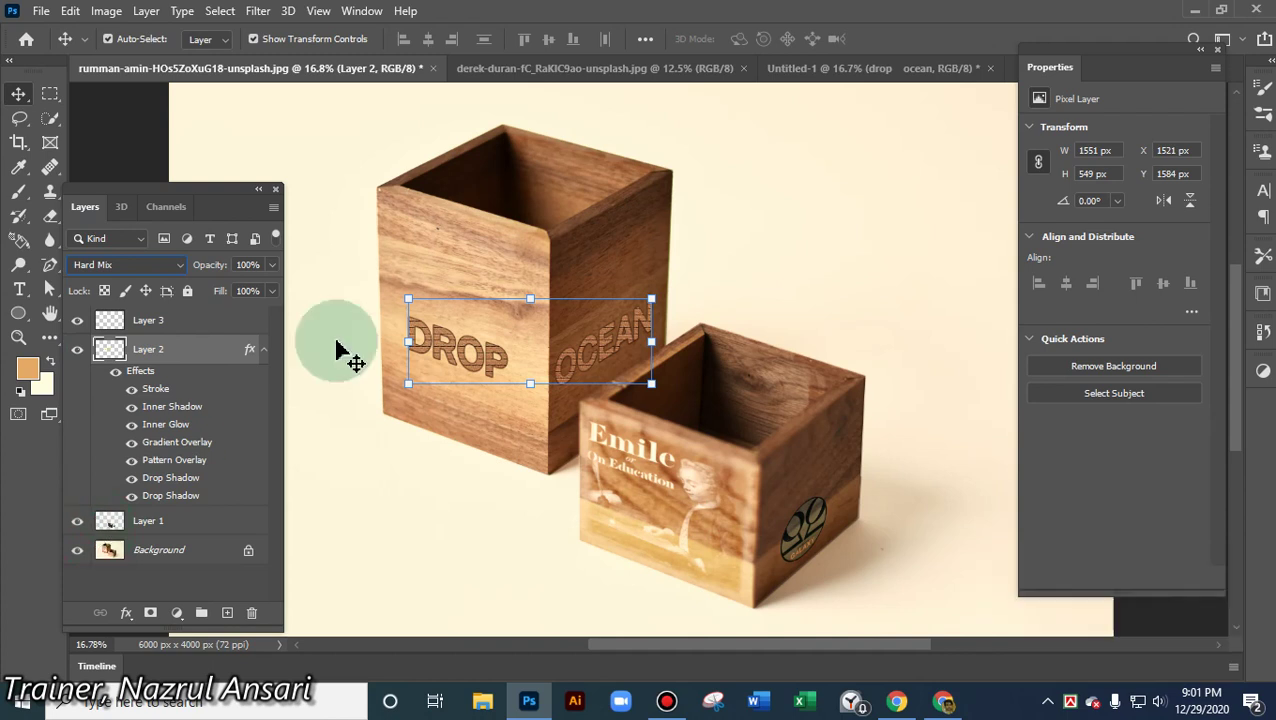
{"action": "left_click", "coordinate": [754, 237]}
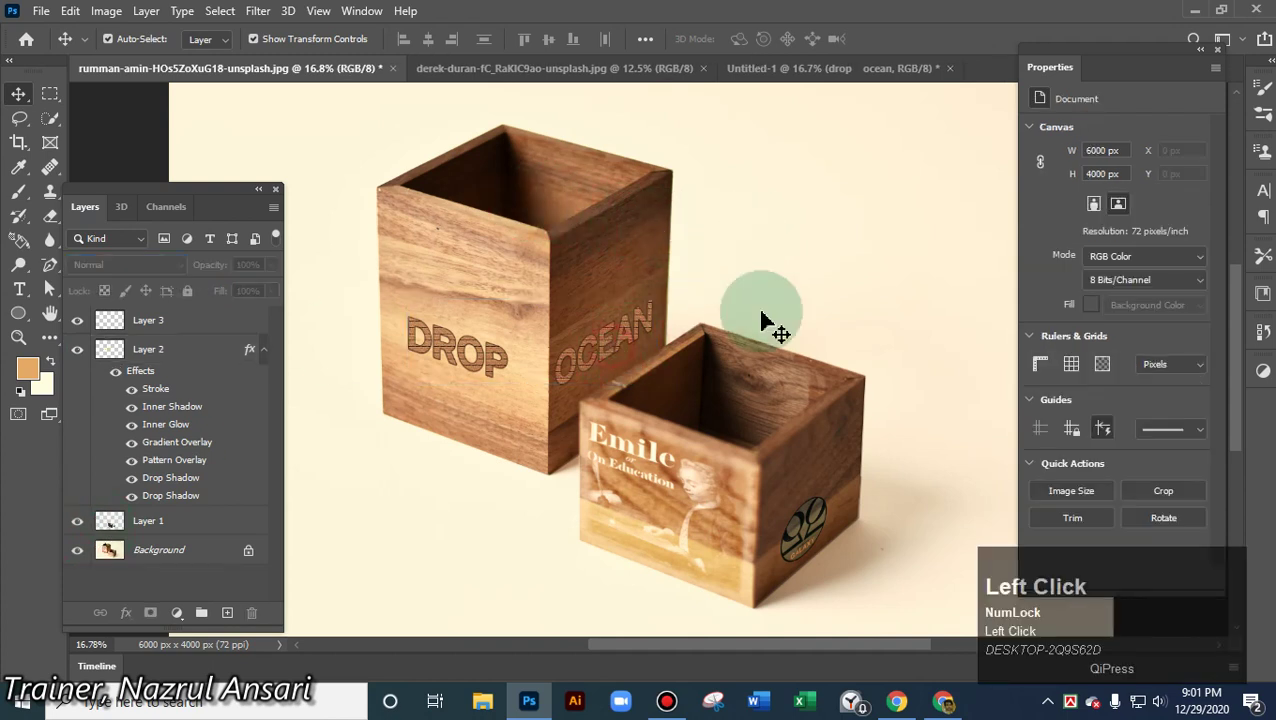
{"action": "left_click", "coordinate": [864, 226]}
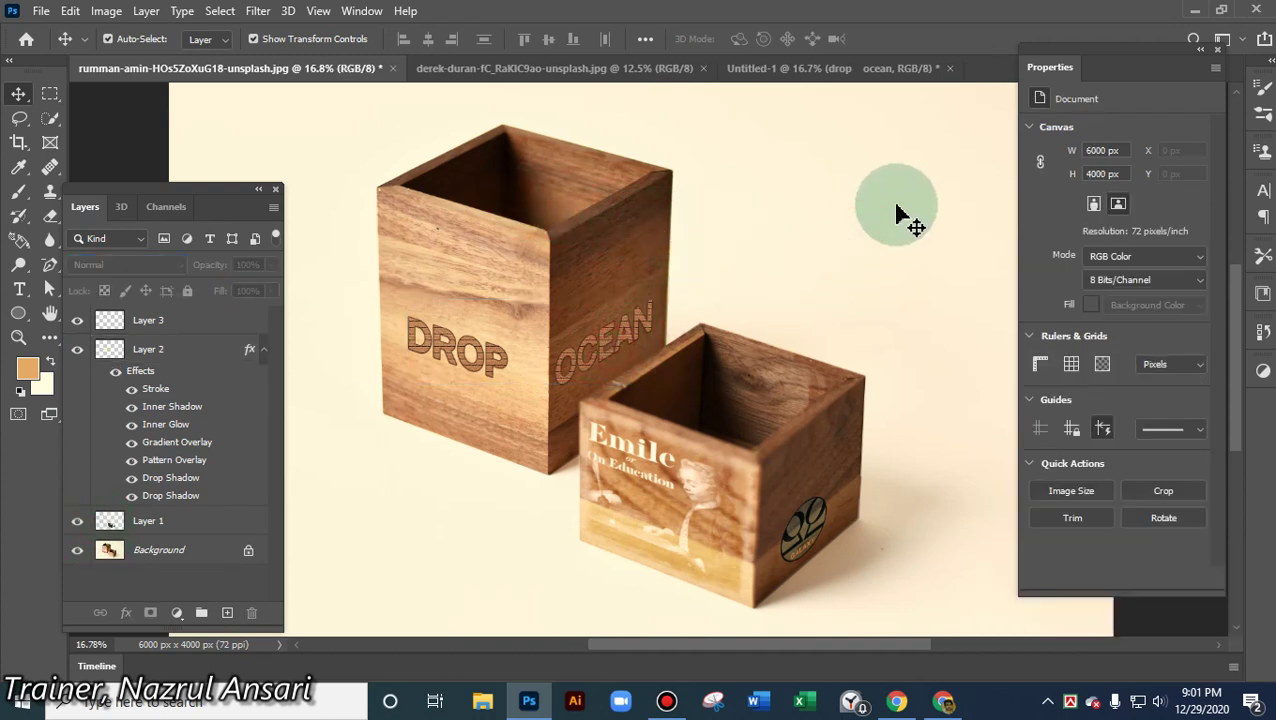
- Move the "DROP OCEAN" lettering up near the rim of the tall box, to about X 1575 px, Y 983 px
{"action": "left_click_drag", "start_coordinate": [479, 331], "coordinate": [474, 263]}
{"action": "left_click", "coordinate": [798, 272]}
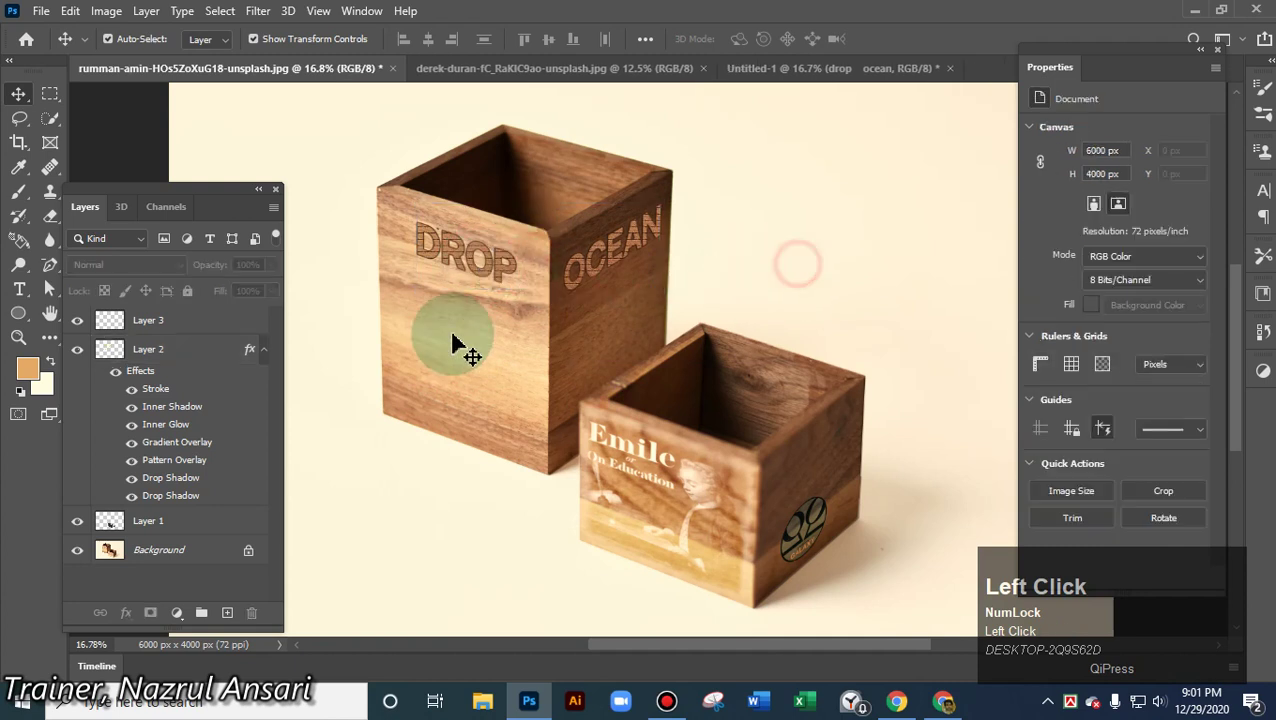
{"action": "left_click", "coordinate": [556, 286]}
{"action": "left_click", "coordinate": [810, 262]}
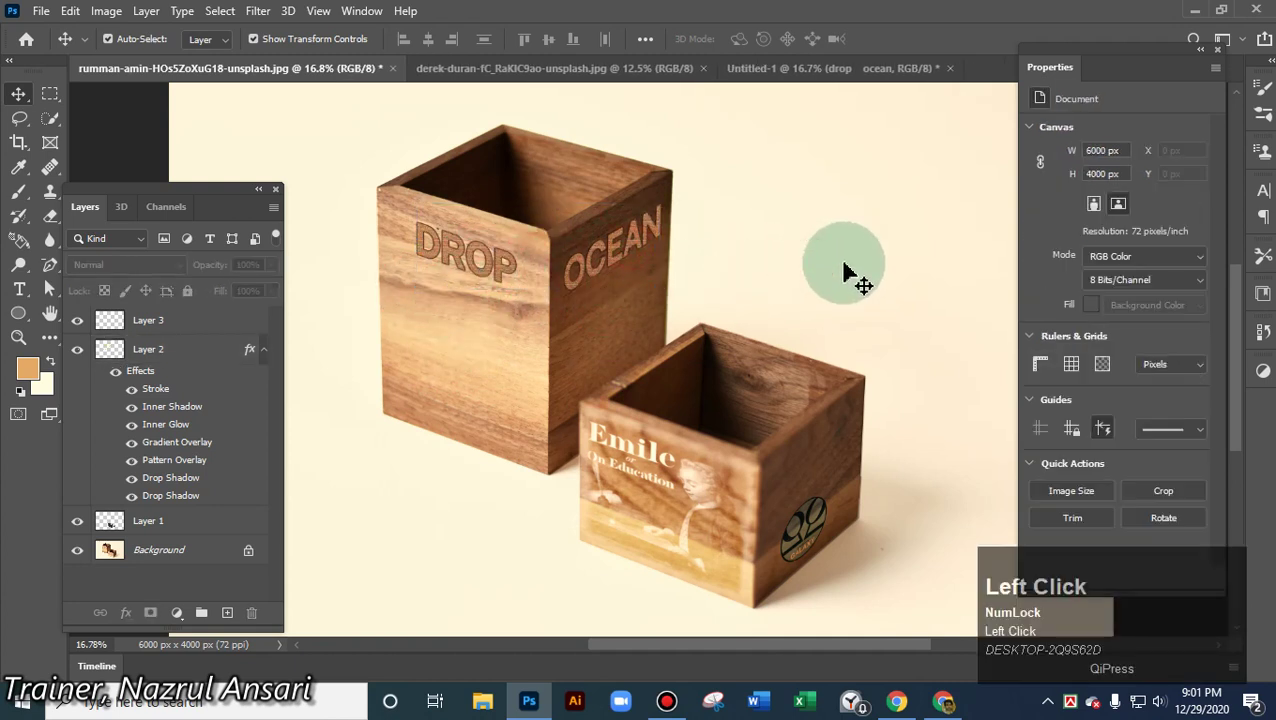
- Add another drop shadow to Layer 2's style with distance 15 px, spread 18% and size 21 px, and apply it
{"action": "left_click", "coordinate": [492, 268]}
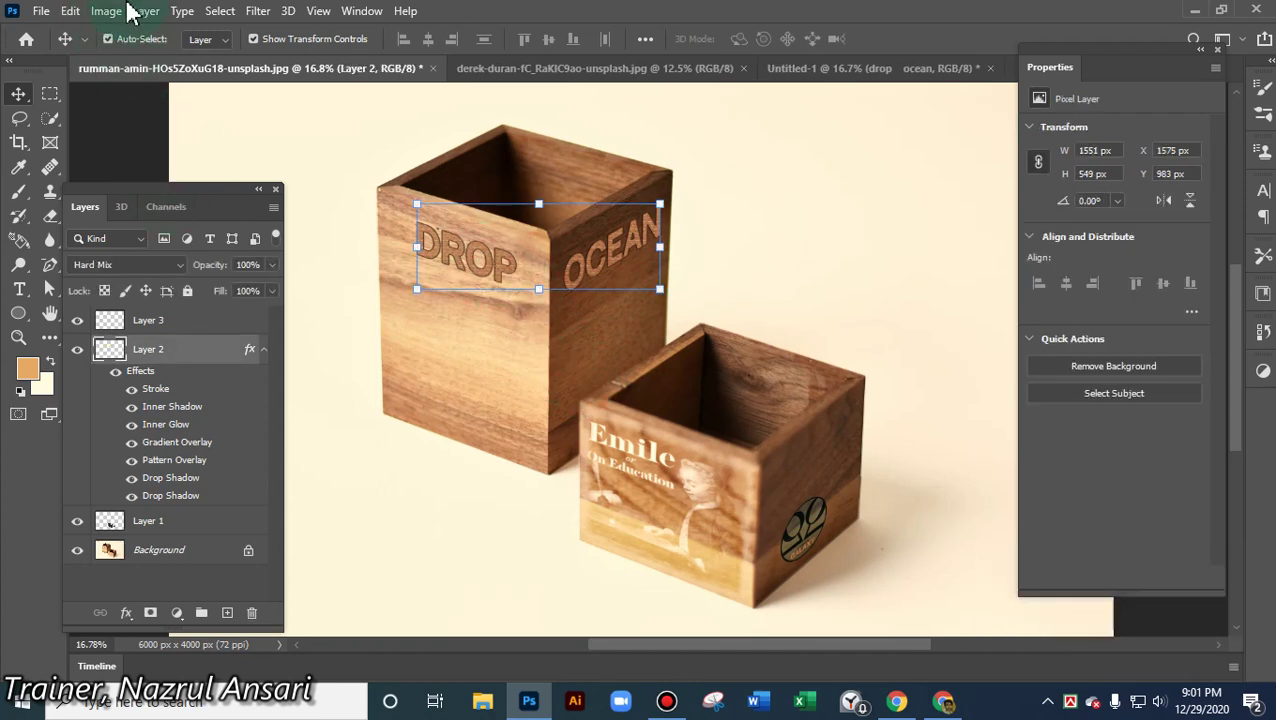
{"action": "left_click", "coordinate": [191, 356]}
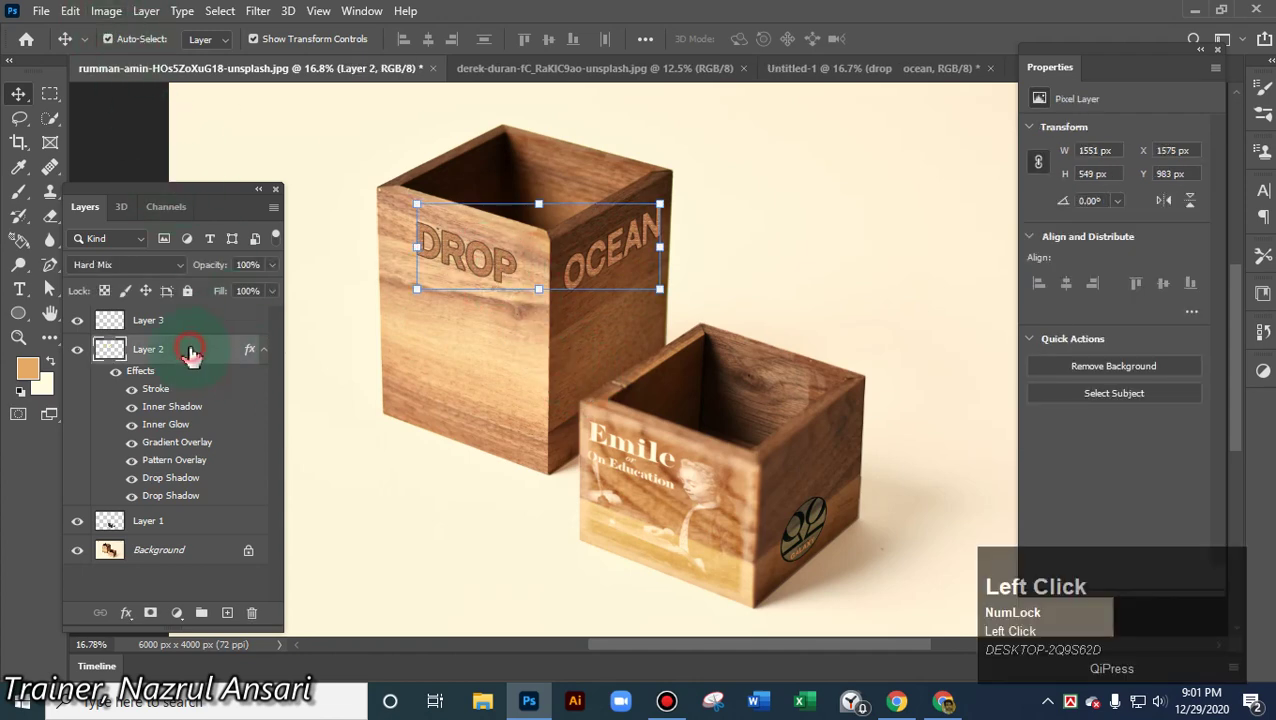
{"action": "double_click", "coordinate": [191, 356]}
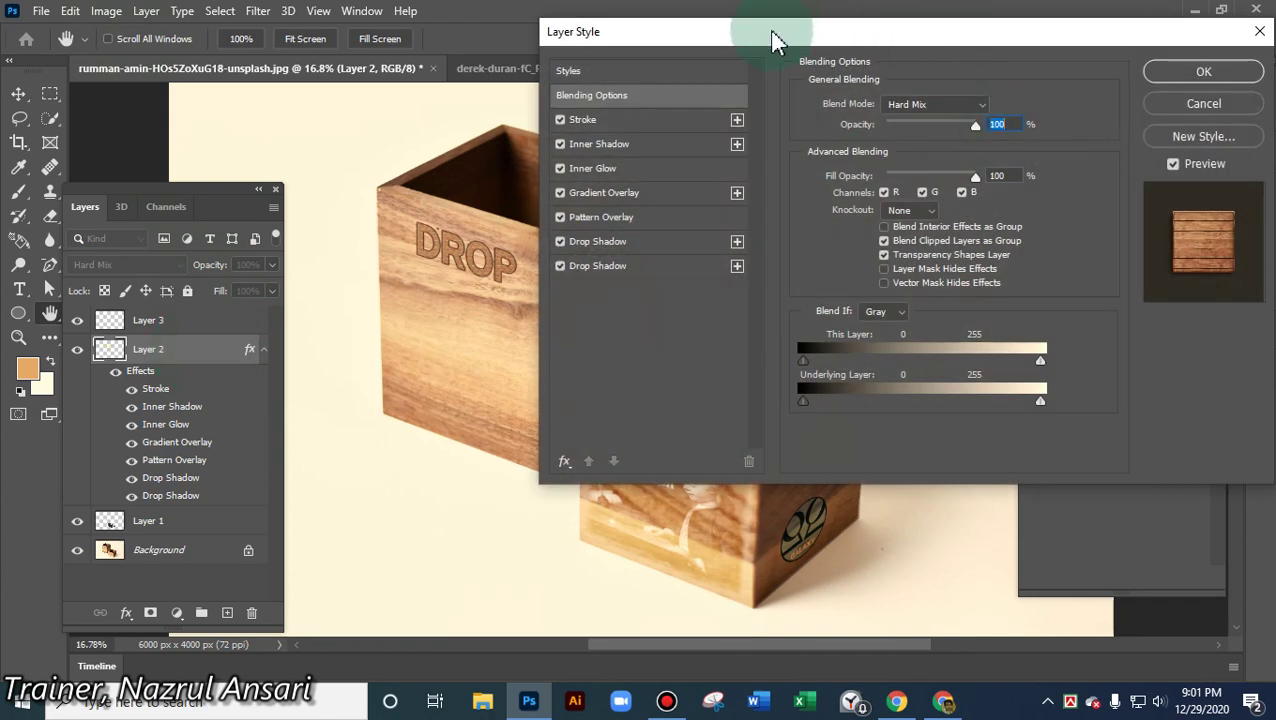
{"action": "left_click_drag", "start_coordinate": [775, 34], "coordinate": [1131, 17]}
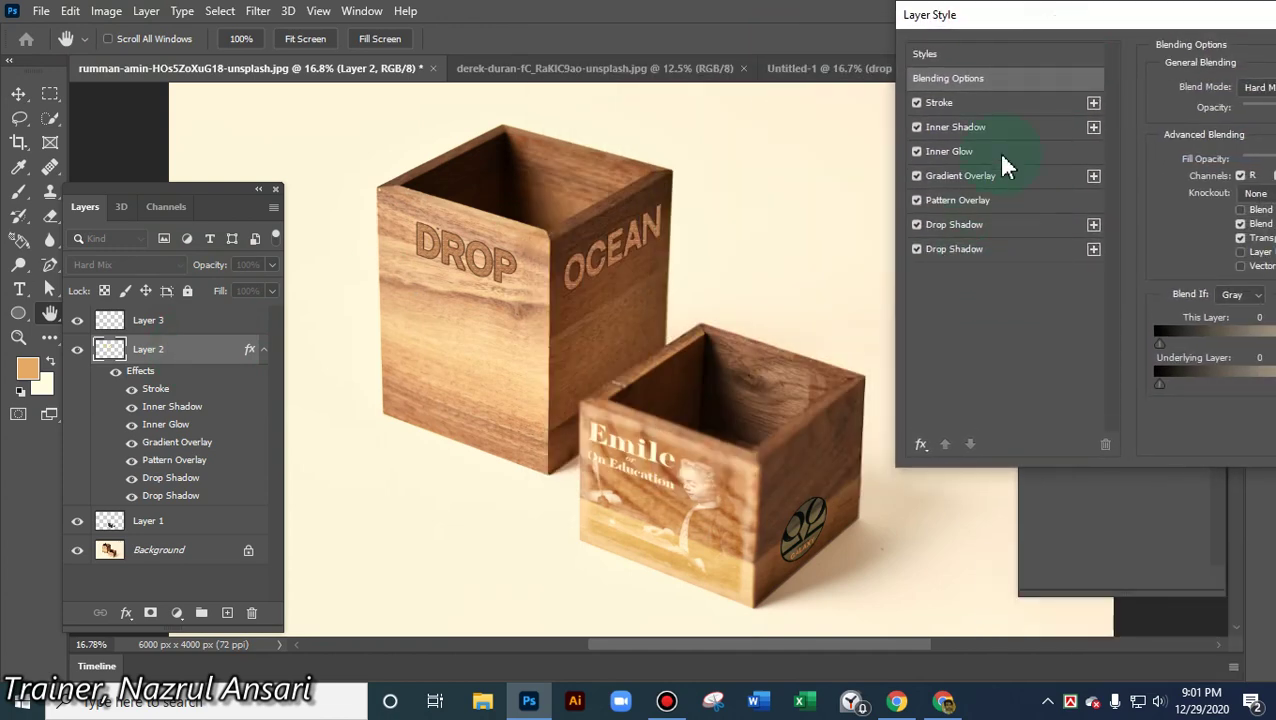
{"action": "left_click_drag", "start_coordinate": [1040, 34], "coordinate": [871, 30]}
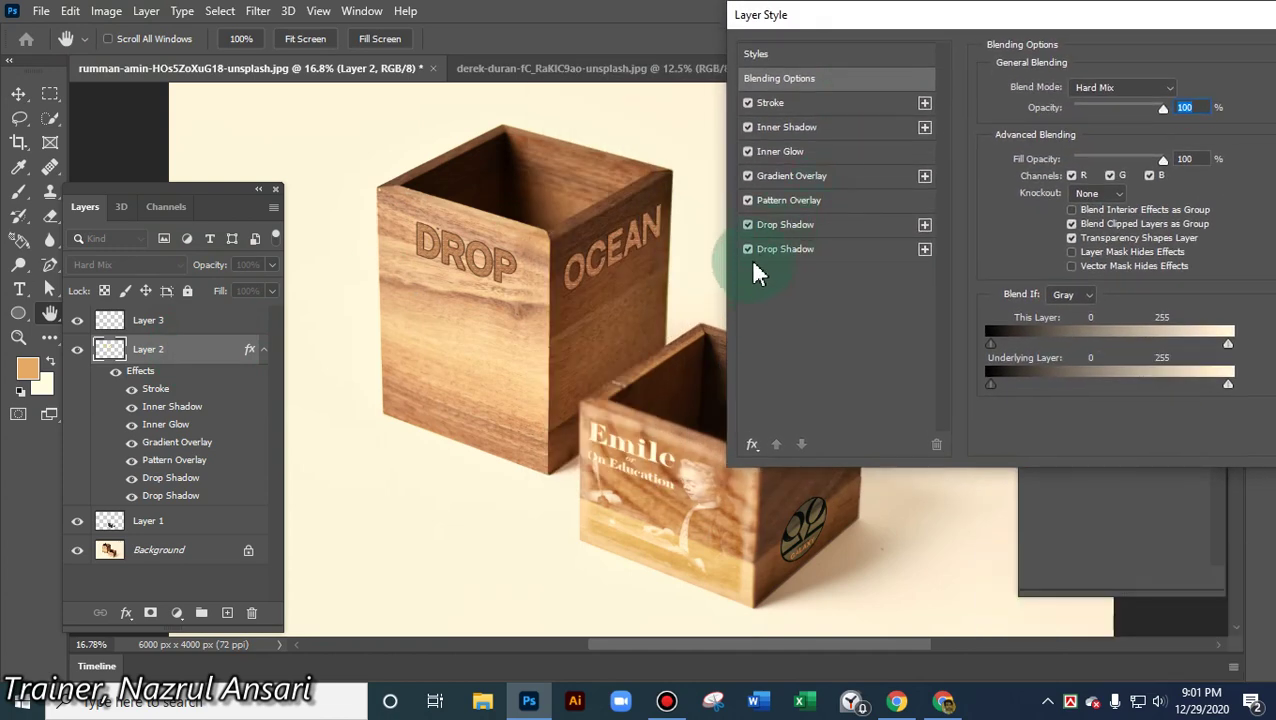
{"action": "left_click", "coordinate": [925, 250]}
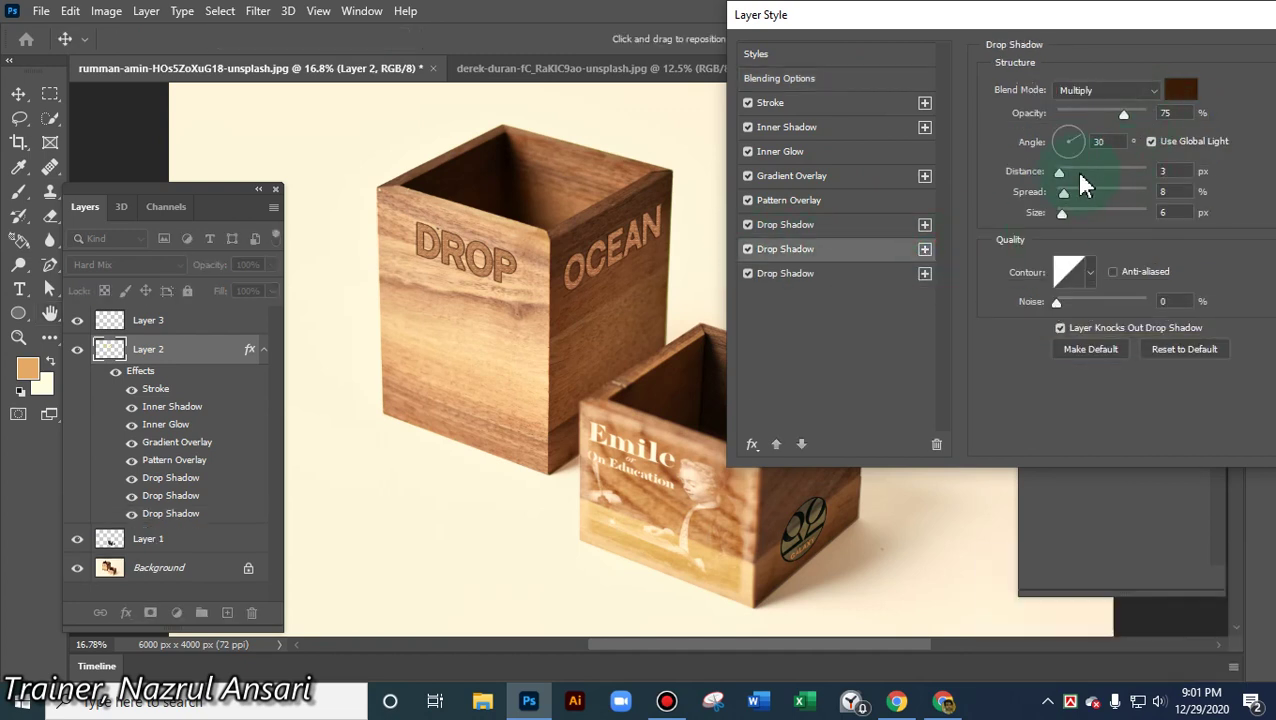
{"action": "left_click_drag", "start_coordinate": [1061, 177], "coordinate": [1068, 208]}
{"action": "left_click", "coordinate": [1162, 30]}
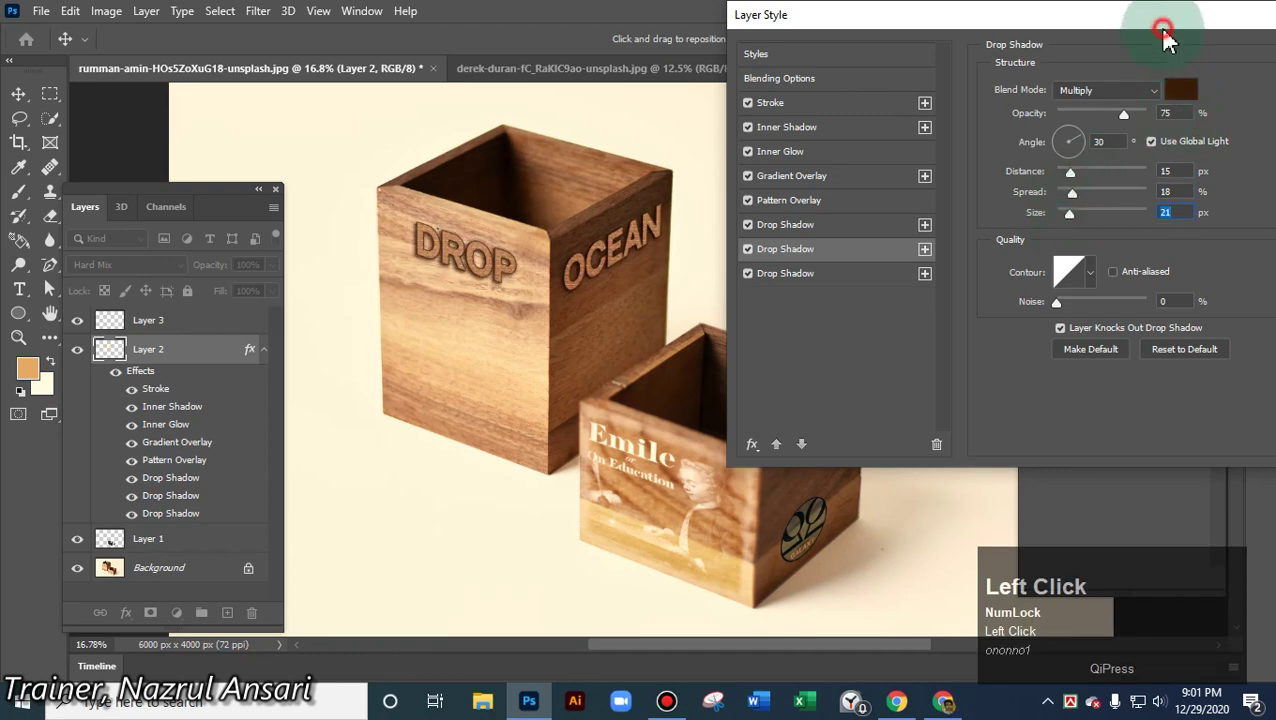
{"action": "left_click_drag", "start_coordinate": [1164, 33], "coordinate": [767, 66]}
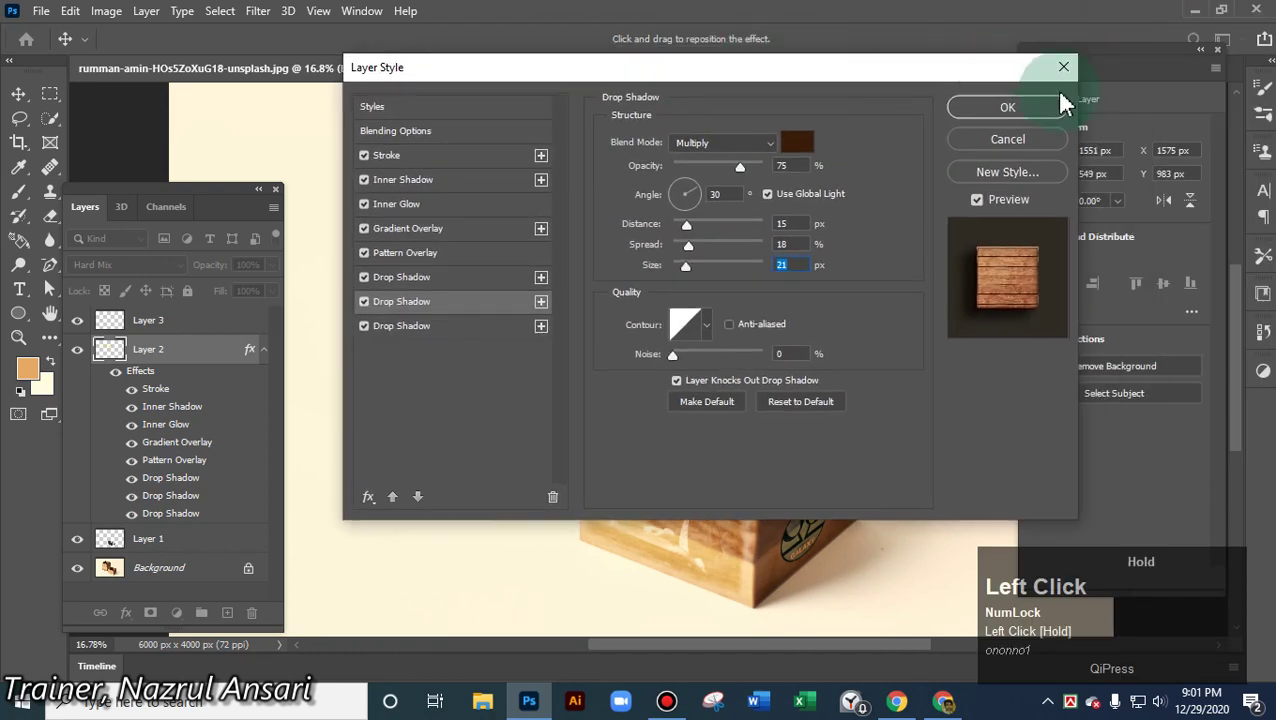
{"action": "left_click", "coordinate": [995, 106]}
{"action": "left_click", "coordinate": [799, 240]}
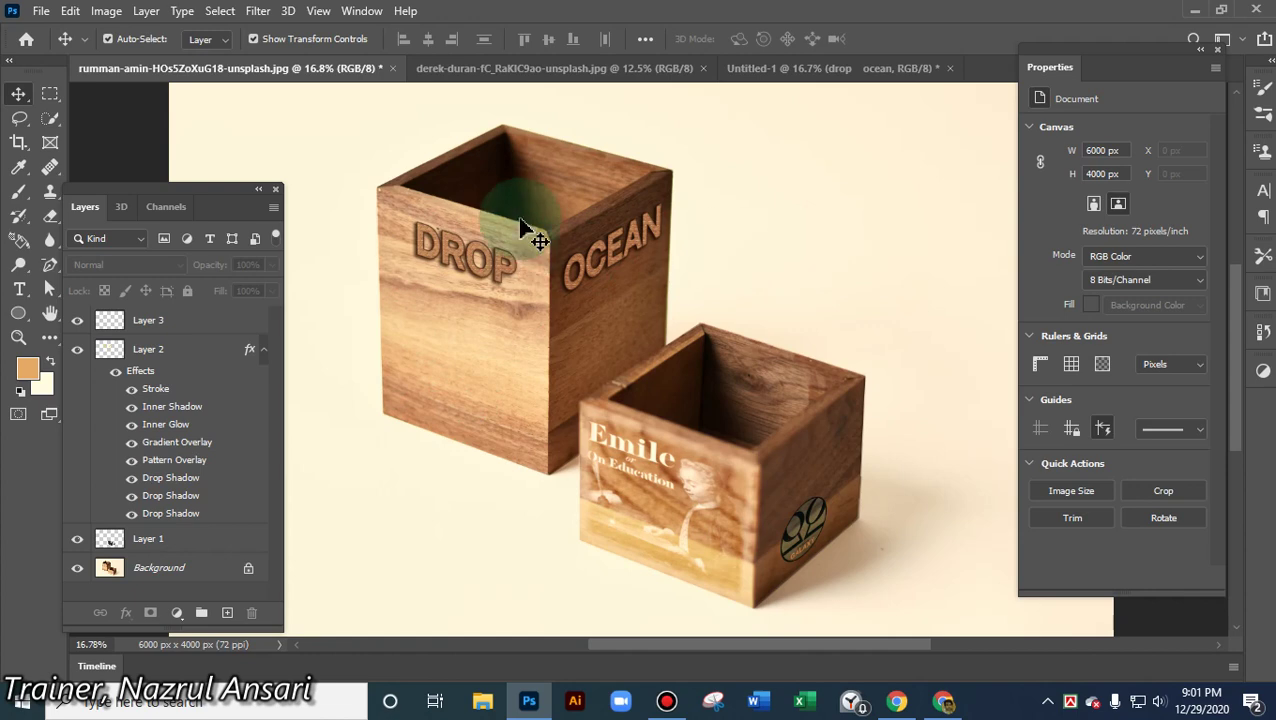
- Switch to the Untitled-1 document, move its "DROP OCEAN" text slightly down the canvas and clear the selection
{"action": "left_click", "coordinate": [584, 68]}
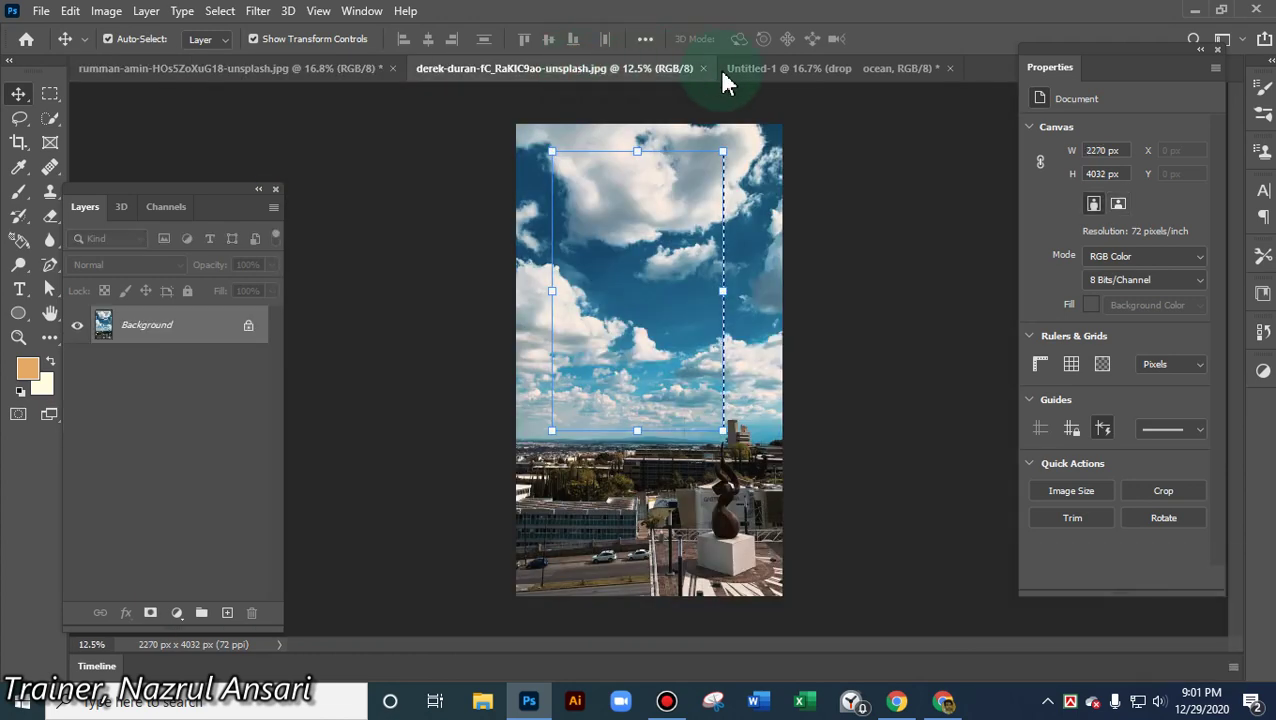
{"action": "left_click", "coordinate": [811, 68]}
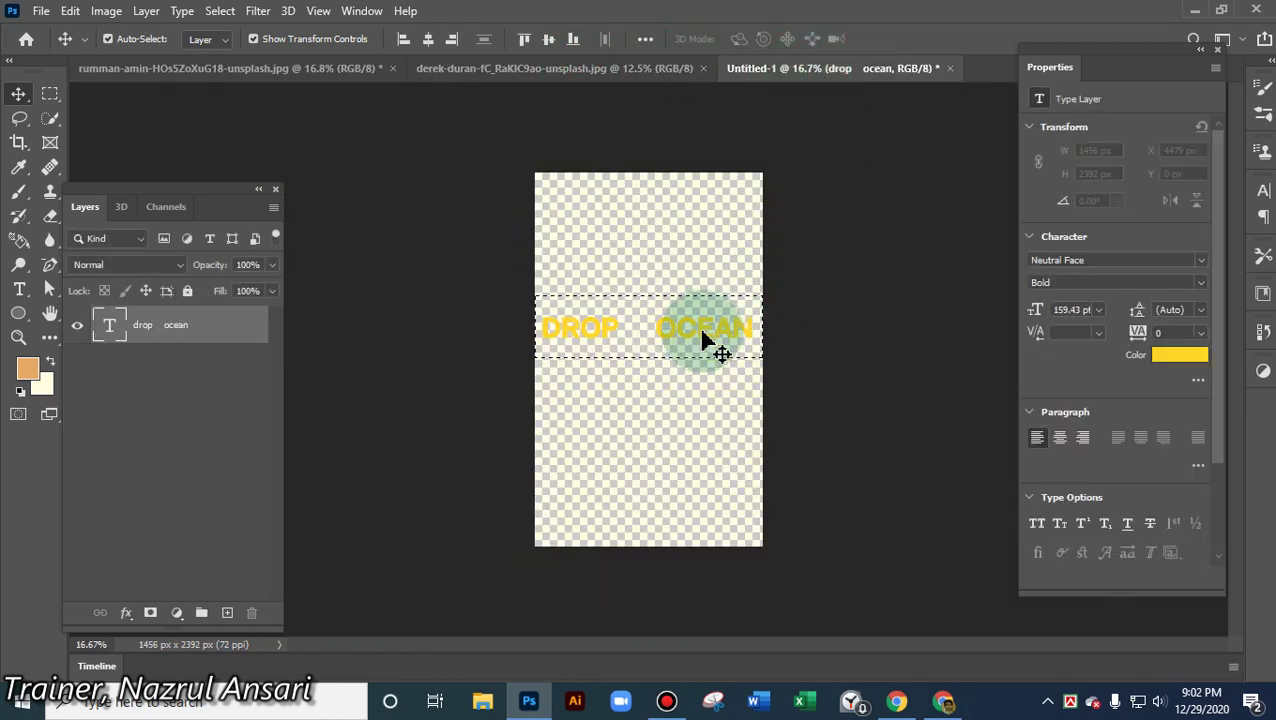
{"action": "left_click_drag", "start_coordinate": [700, 340], "coordinate": [703, 388]}
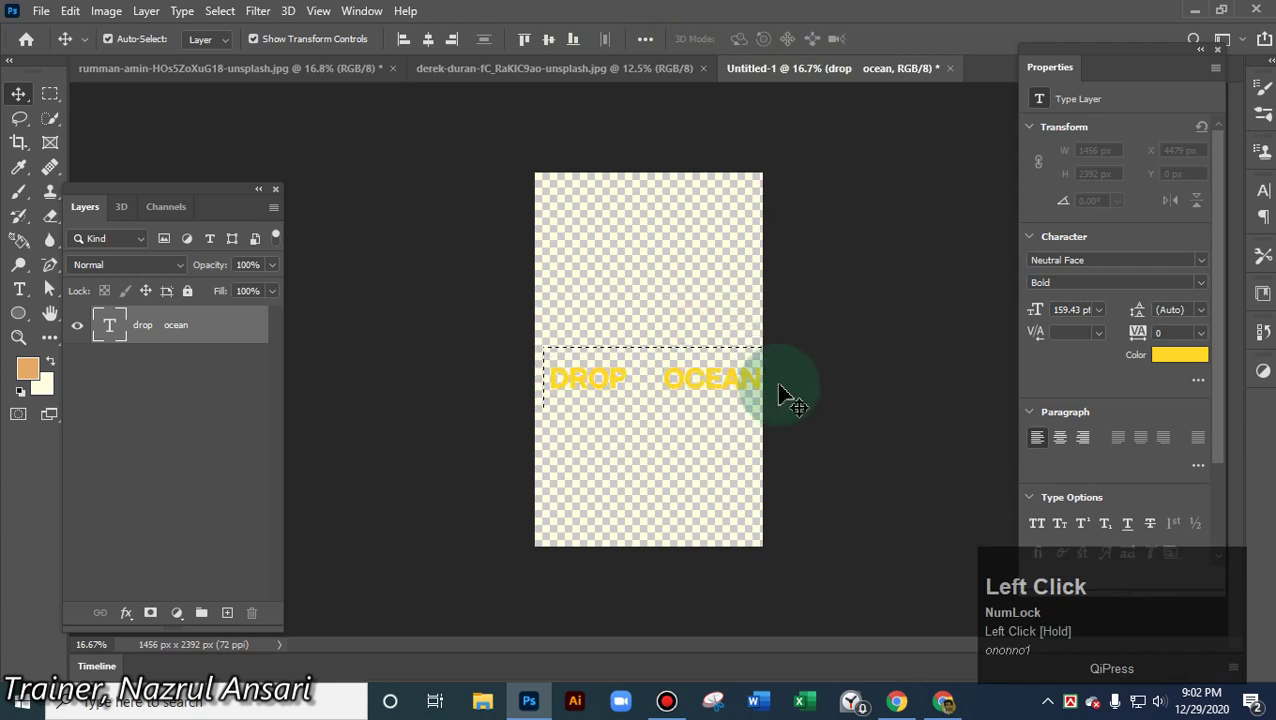
{"action": "key", "text": "ctrl"}
{"action": "left_click_drag", "start_coordinate": [783, 385], "coordinate": [757, 370]}
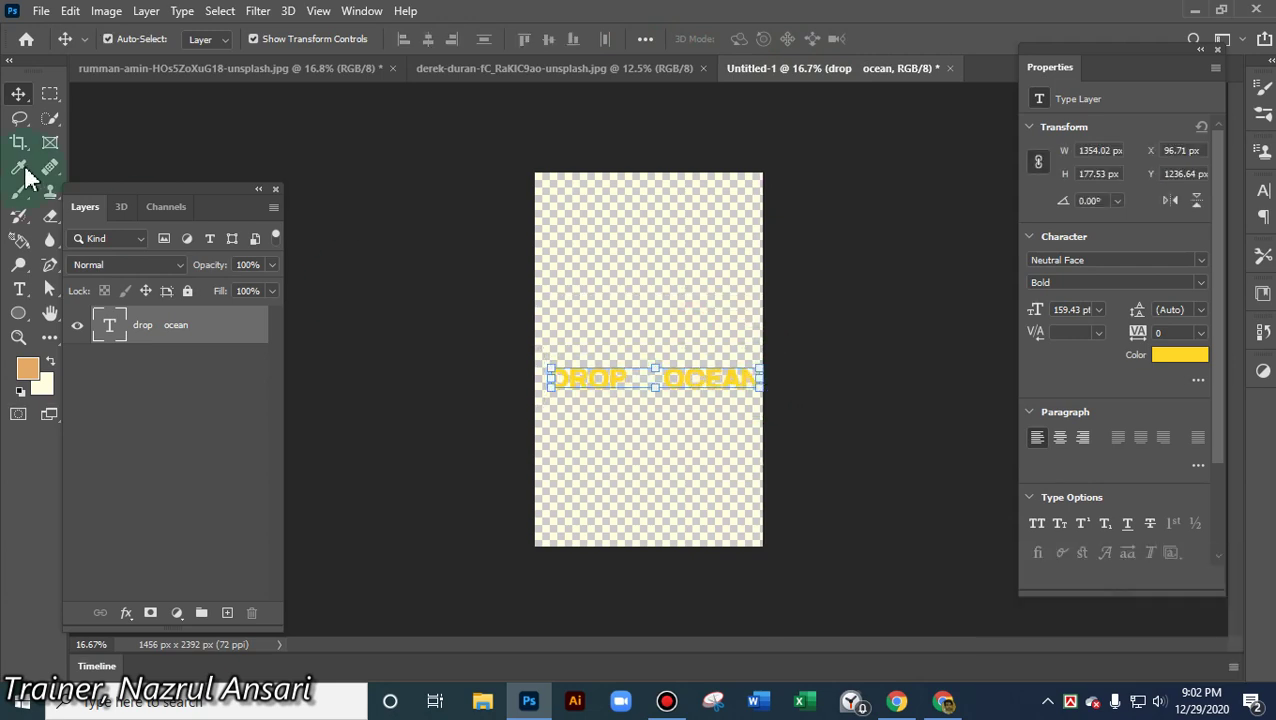
- Replace the "DROP OCEAN" text with "LEDP"
{"action": "left_click", "coordinate": [20, 289]}
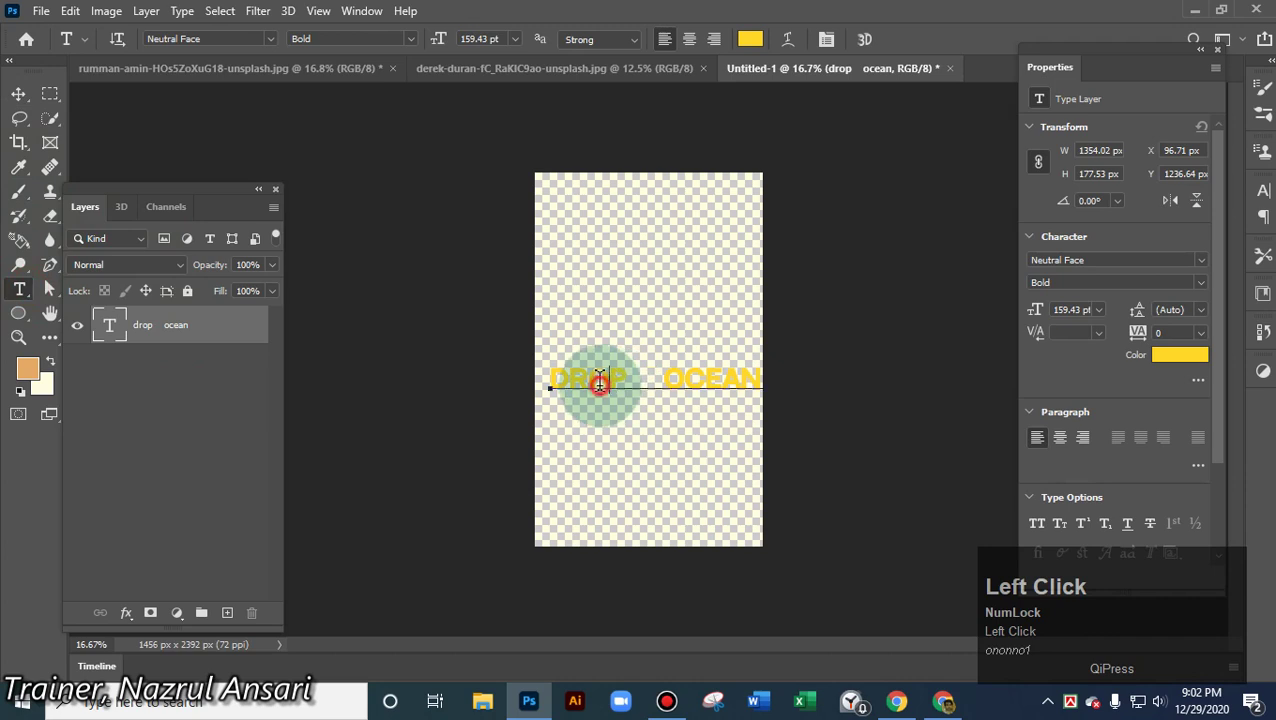
{"action": "triple_click", "coordinate": [600, 383]}
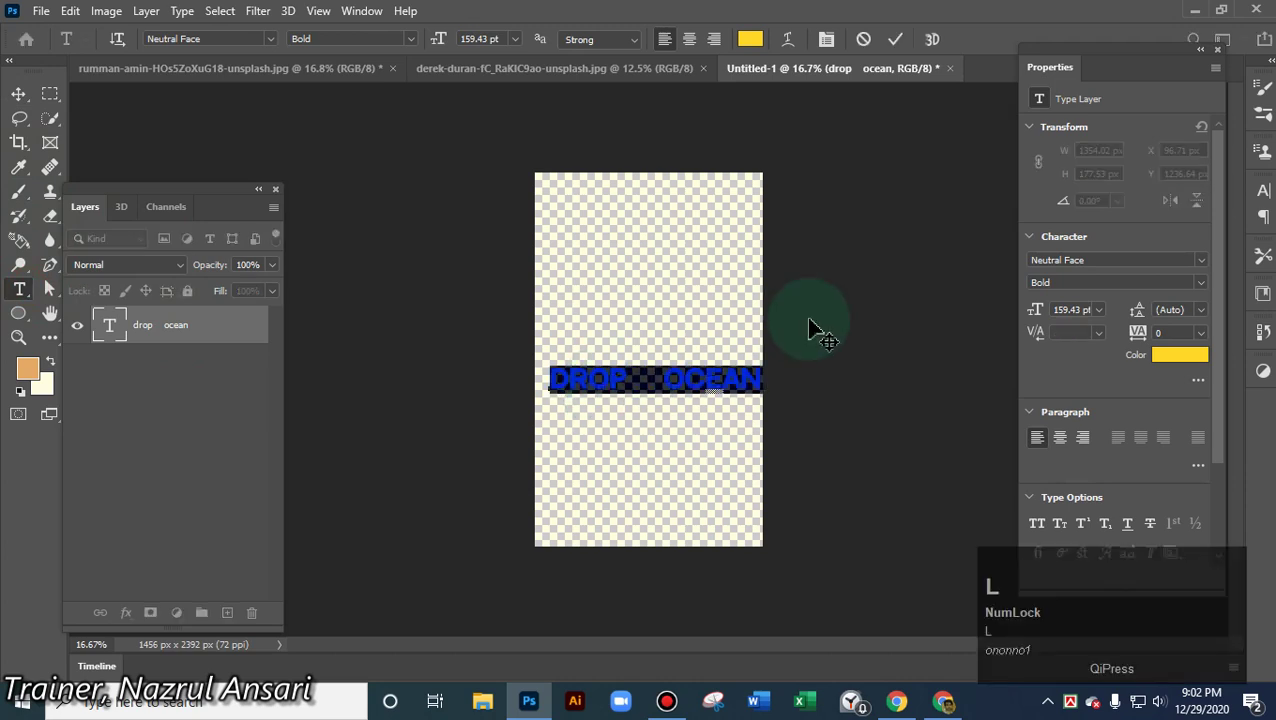
{"action": "type", "text": "LEDP"}
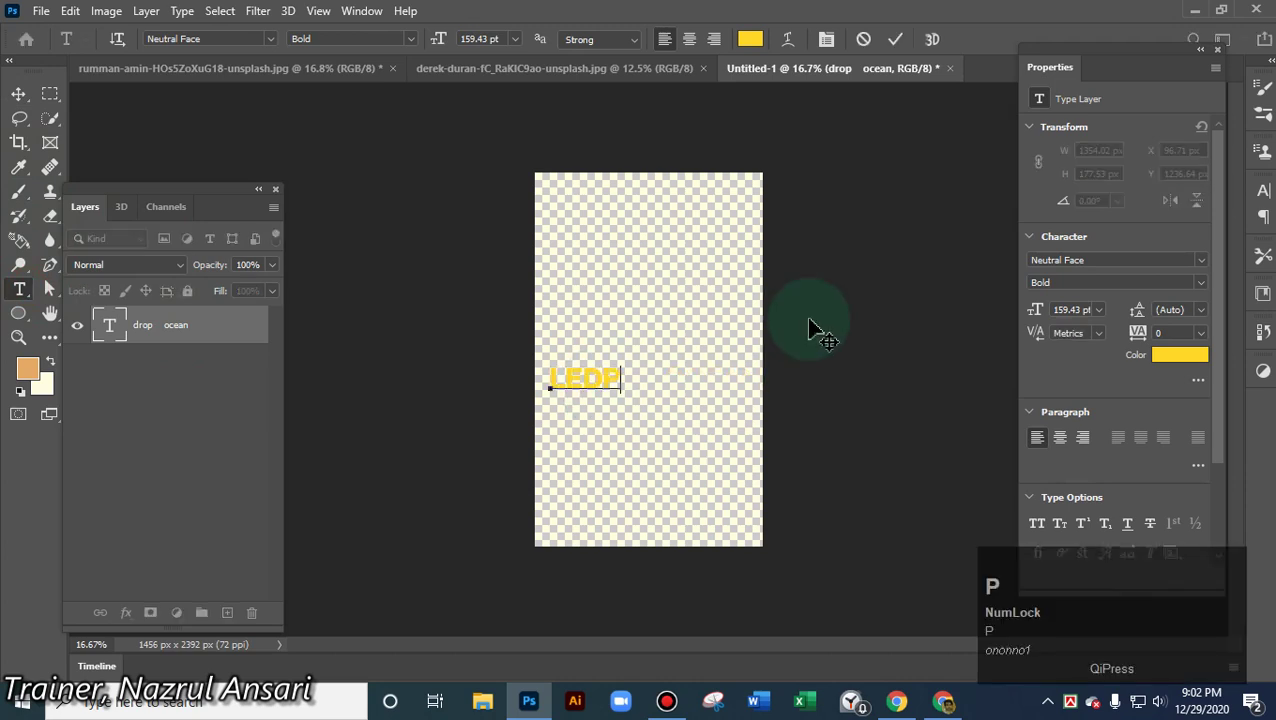
{"action": "left_click", "coordinate": [19, 93]}
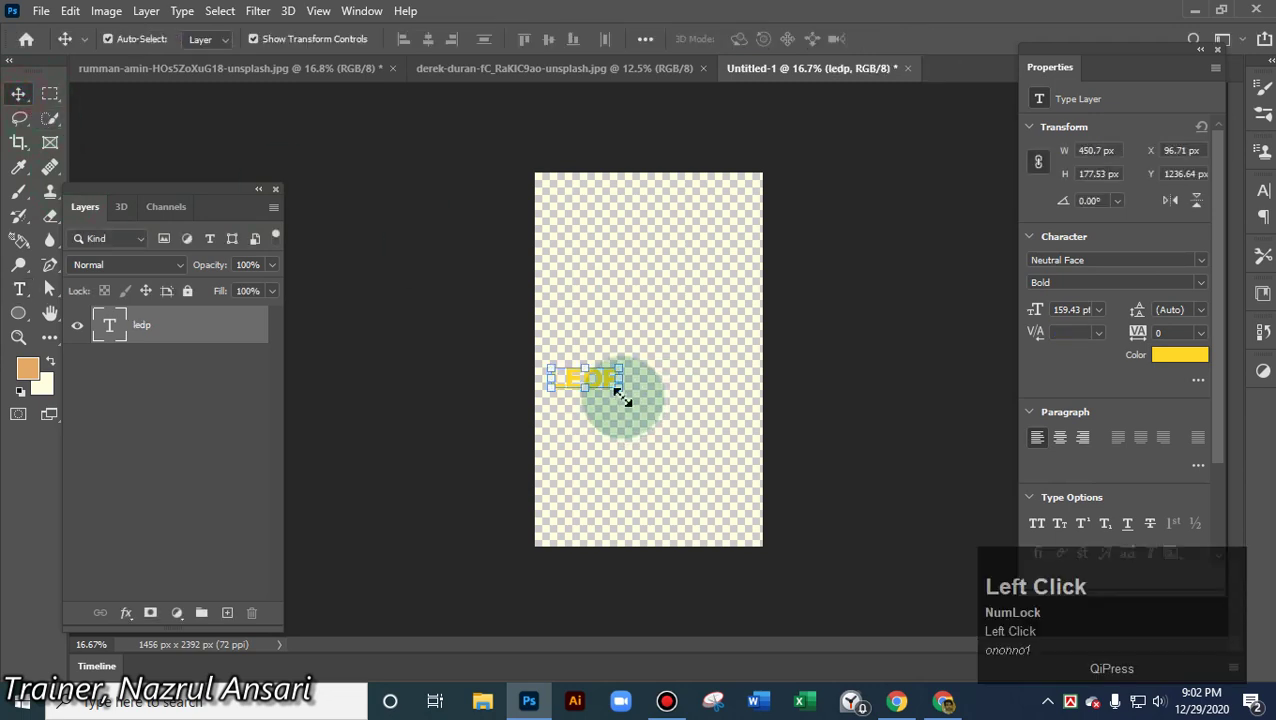
- Enlarge the "LEDP" text to about 218% and set its colour to orange f26010
{"action": "left_click_drag", "start_coordinate": [621, 396], "coordinate": [664, 427]}
{"action": "left_click", "coordinate": [929, 38]}
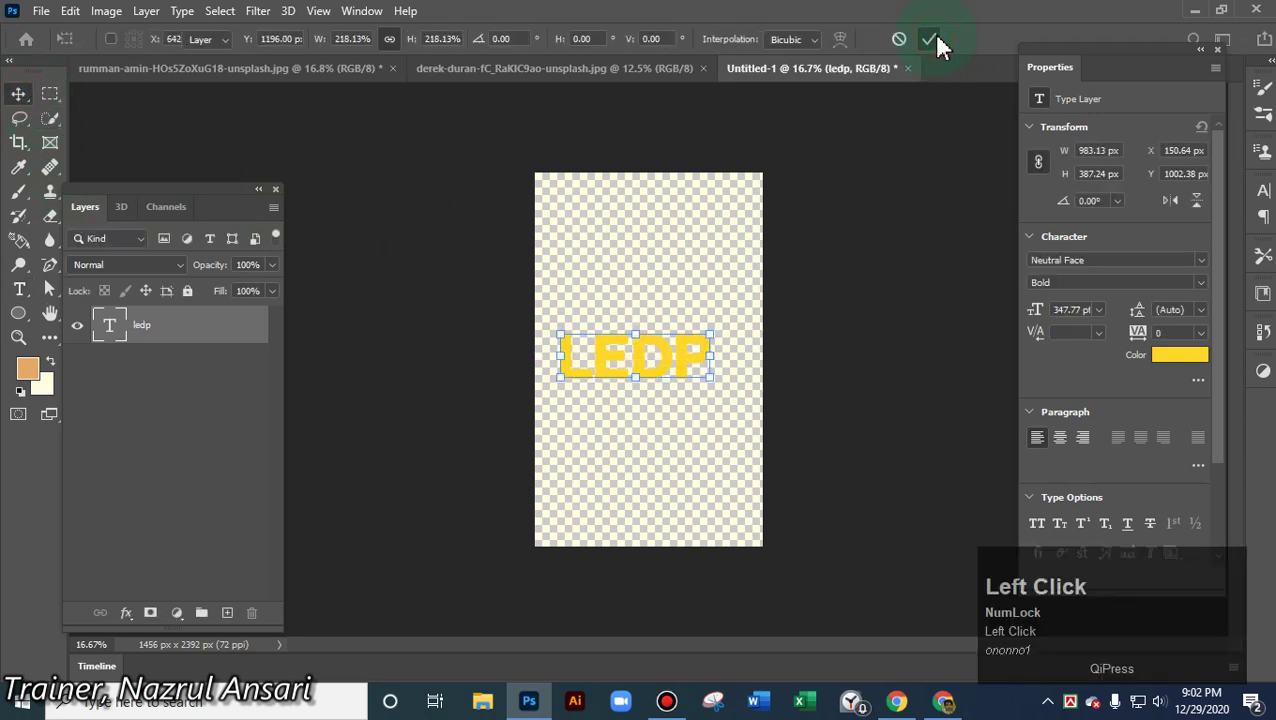
{"action": "left_click", "coordinate": [1177, 358]}
{"action": "left_click_drag", "start_coordinate": [1042, 178], "coordinate": [1045, 210]}
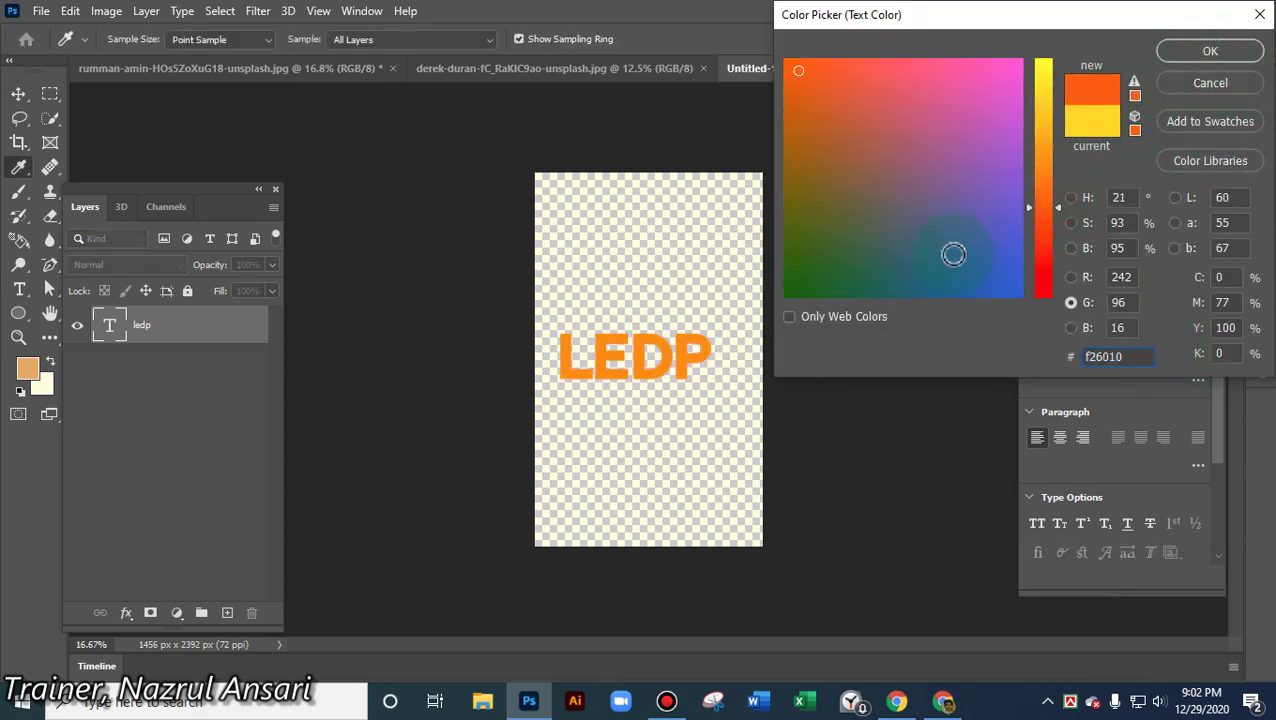
{"action": "left_click", "coordinate": [1208, 51]}
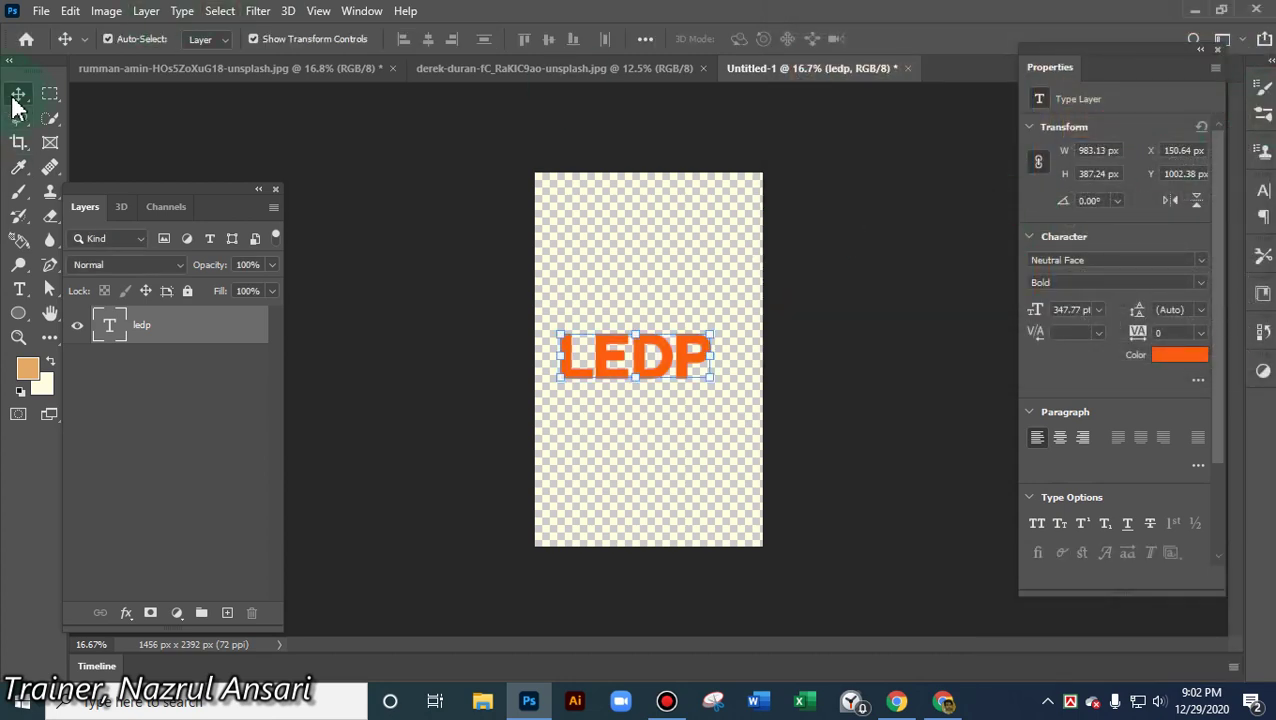
- Copy a full-width rectangular area around the "LEDP" text and return to the wooden box document
{"action": "left_click", "coordinate": [50, 93]}
{"action": "left_click_drag", "start_coordinate": [538, 297], "coordinate": [765, 401]}
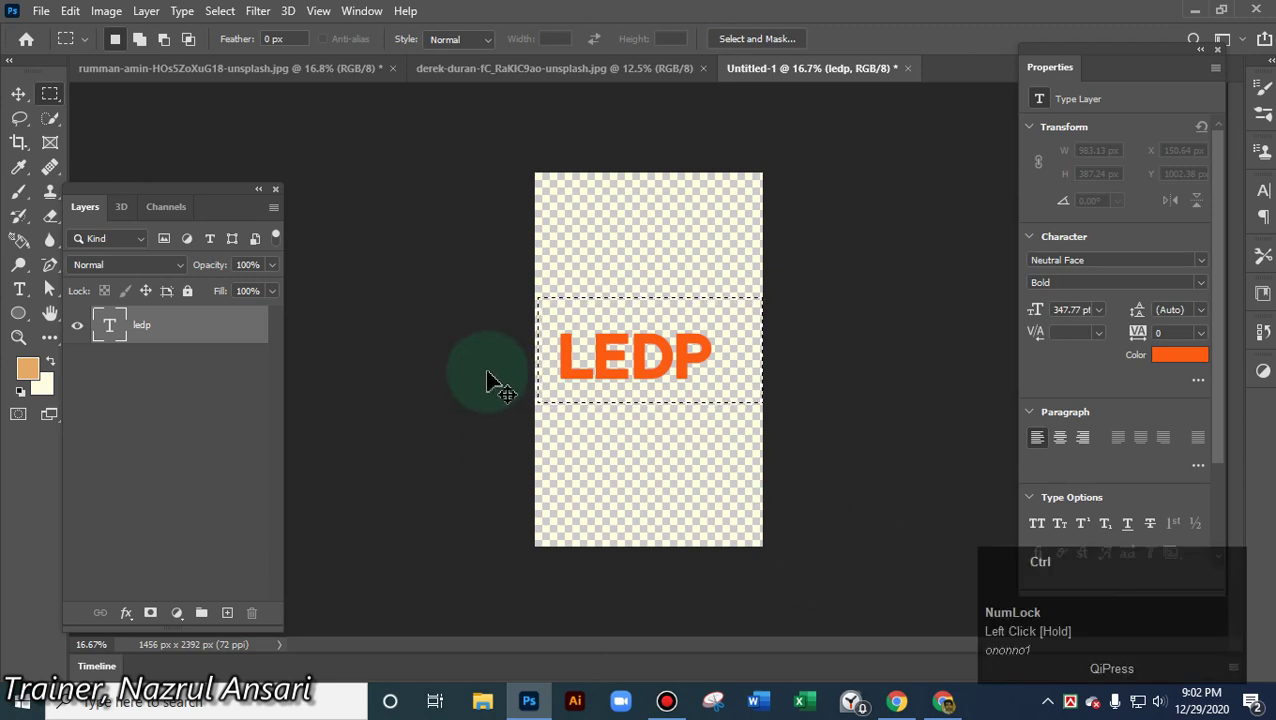
{"action": "left_click", "coordinate": [276, 68]}
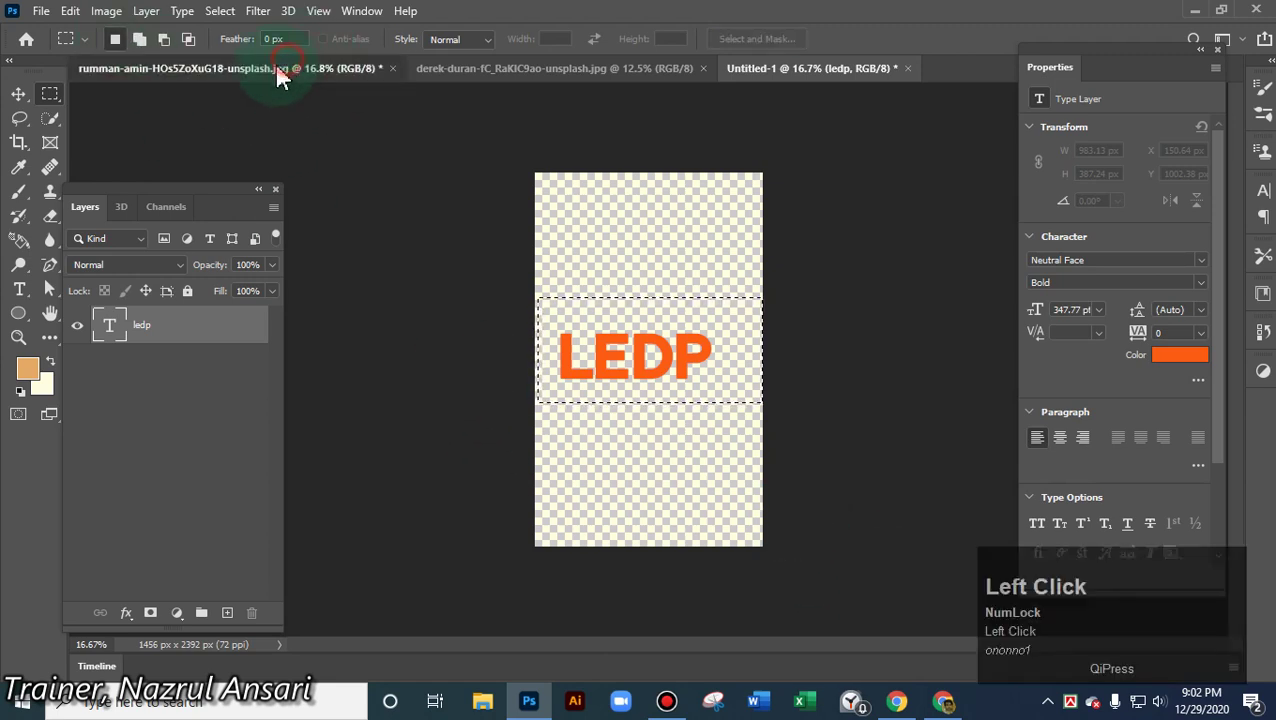
{"action": "left_click", "coordinate": [258, 11]}
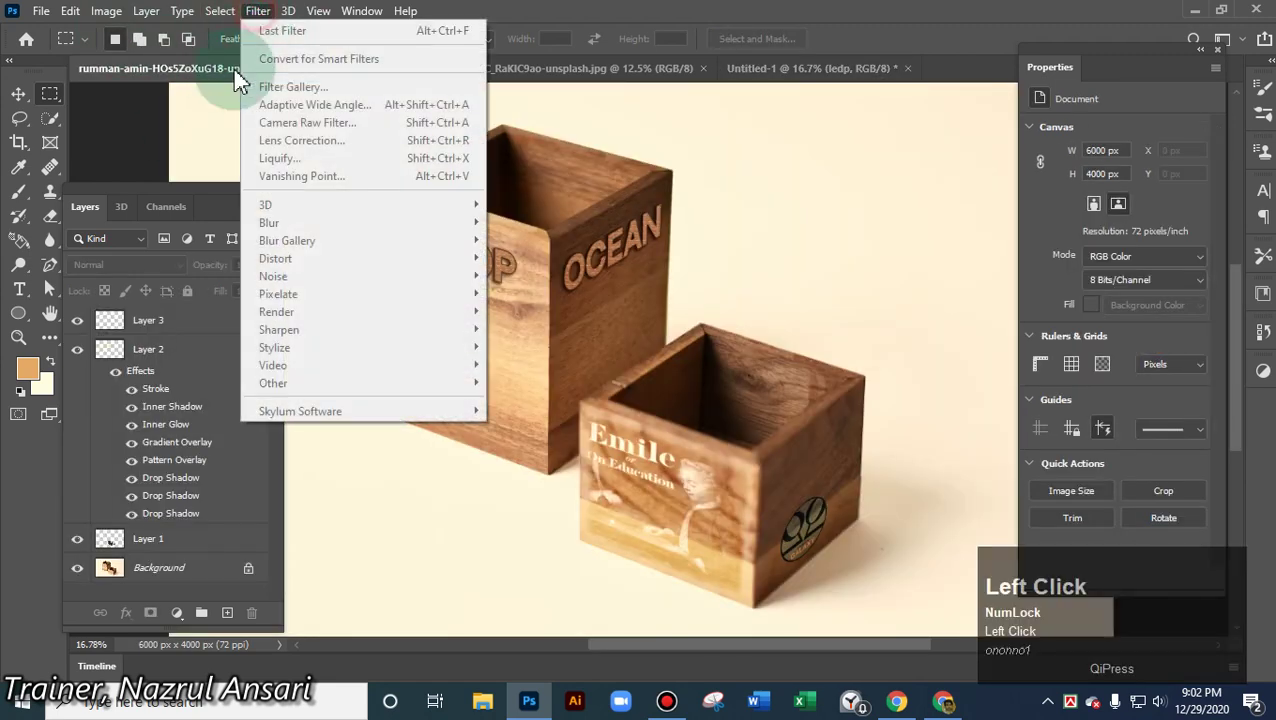
{"action": "mouse_move", "coordinate": [218, 12]}
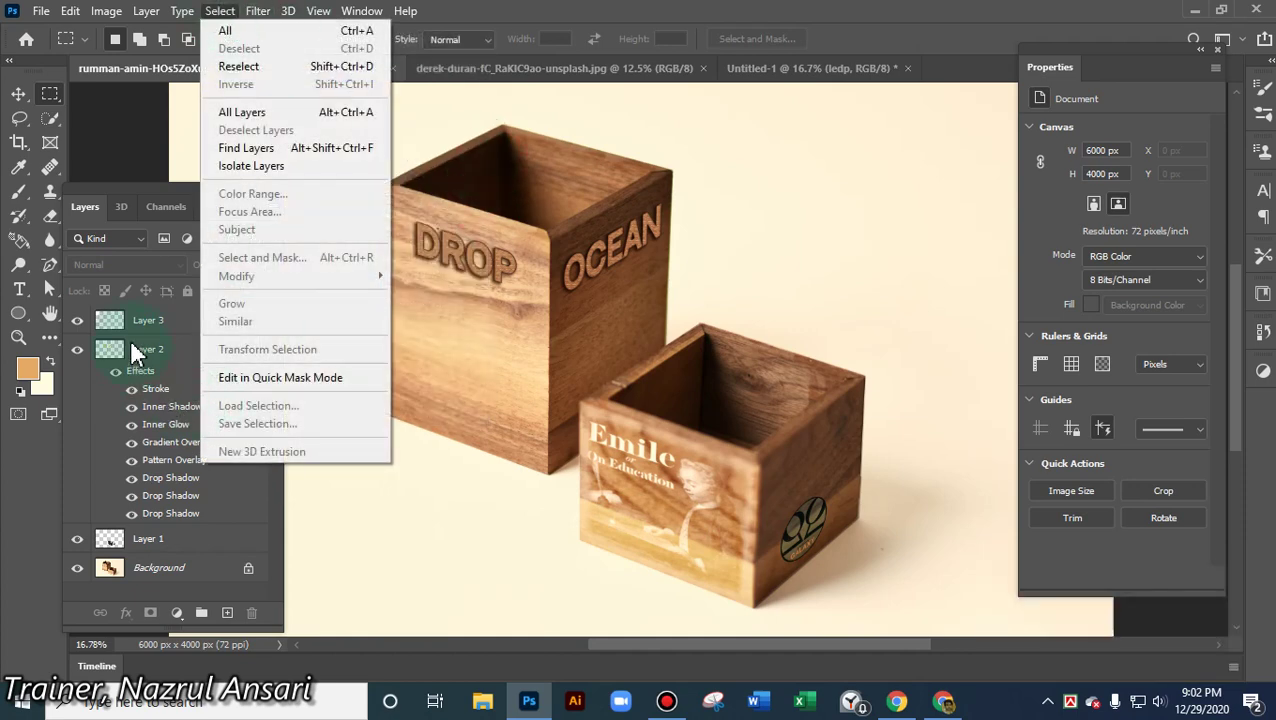
{"action": "left_click", "coordinate": [330, 532]}
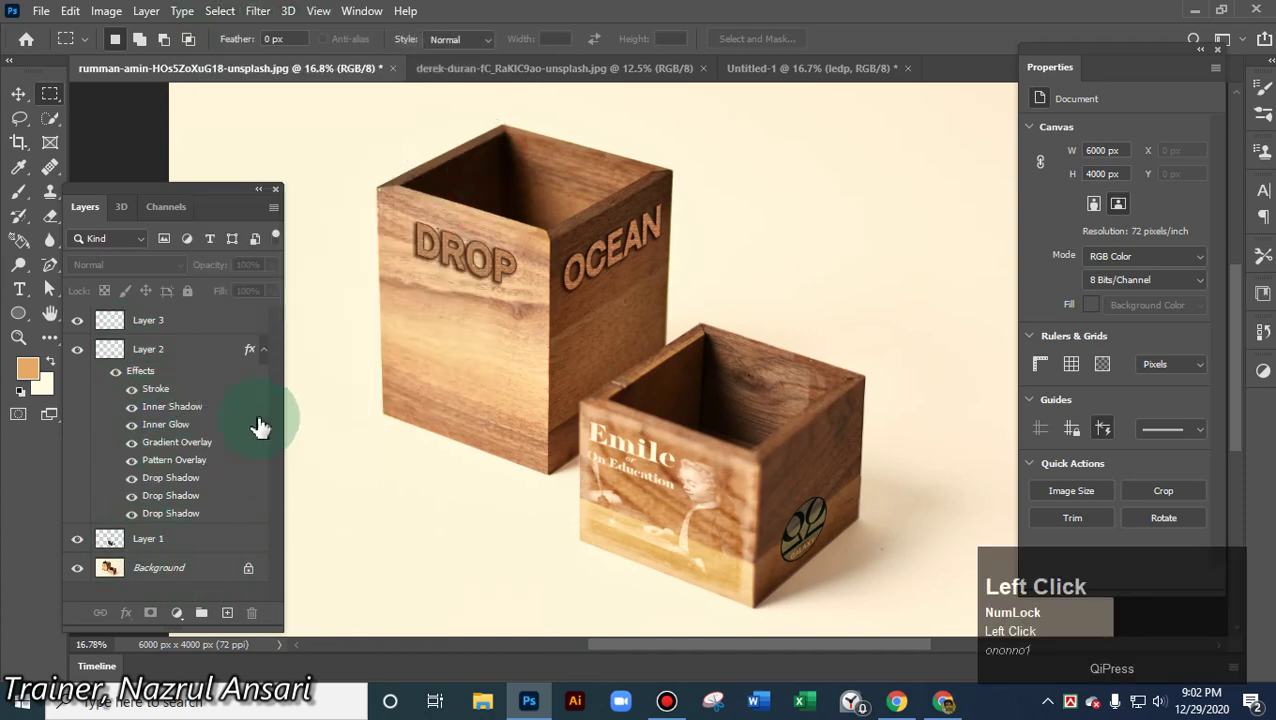
- Create a new empty layer above Layer 3 and open the Vanishing Point filter on it
{"action": "left_click", "coordinate": [148, 319]}
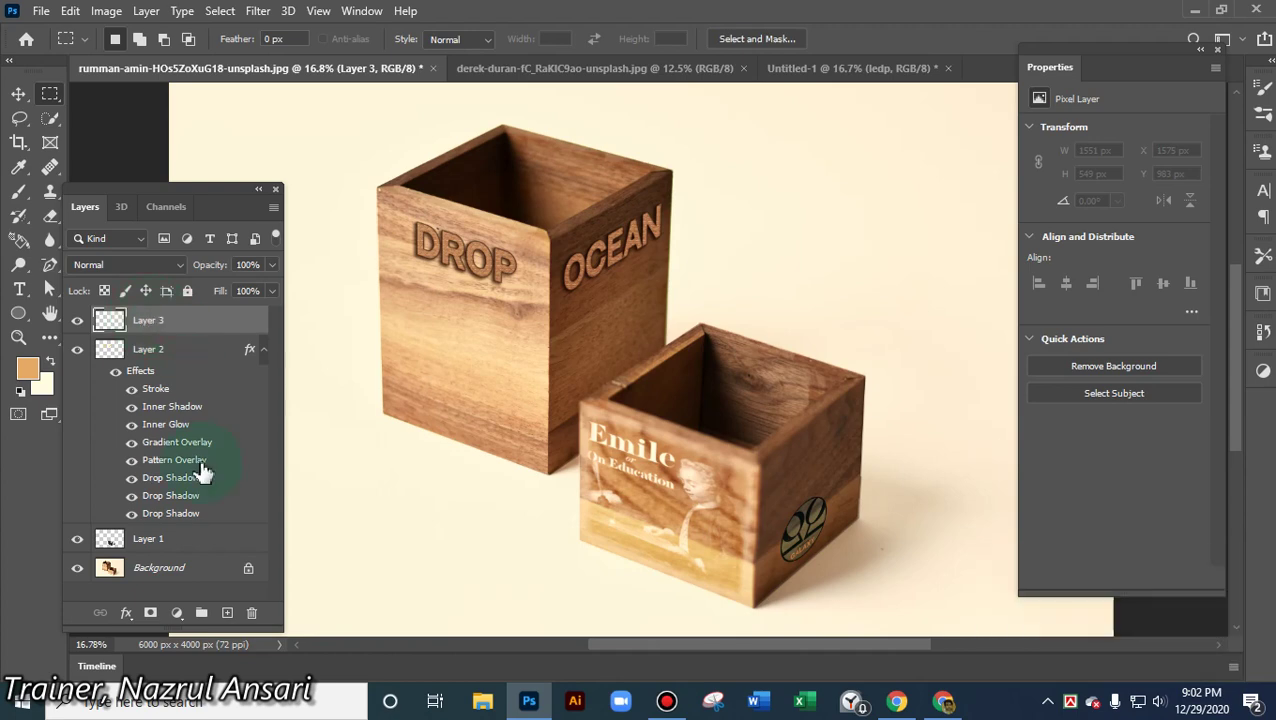
{"action": "left_click", "coordinate": [227, 613]}
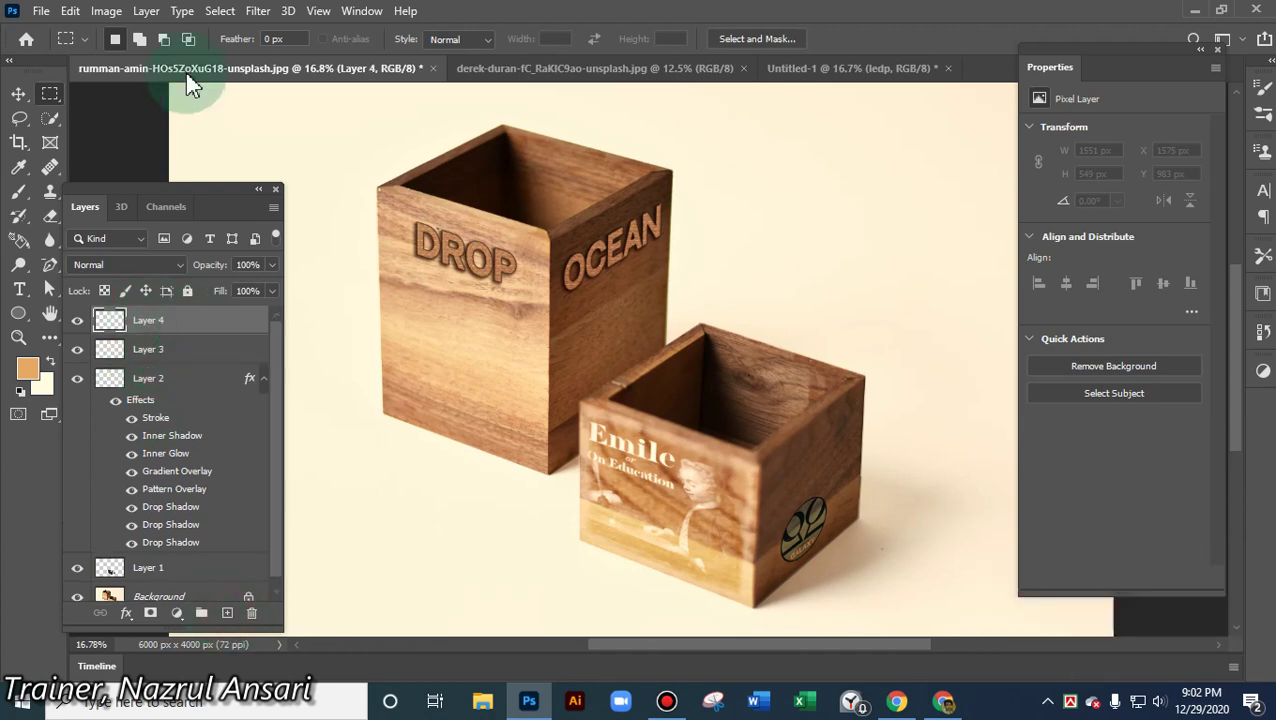
{"action": "left_click", "coordinate": [258, 14]}
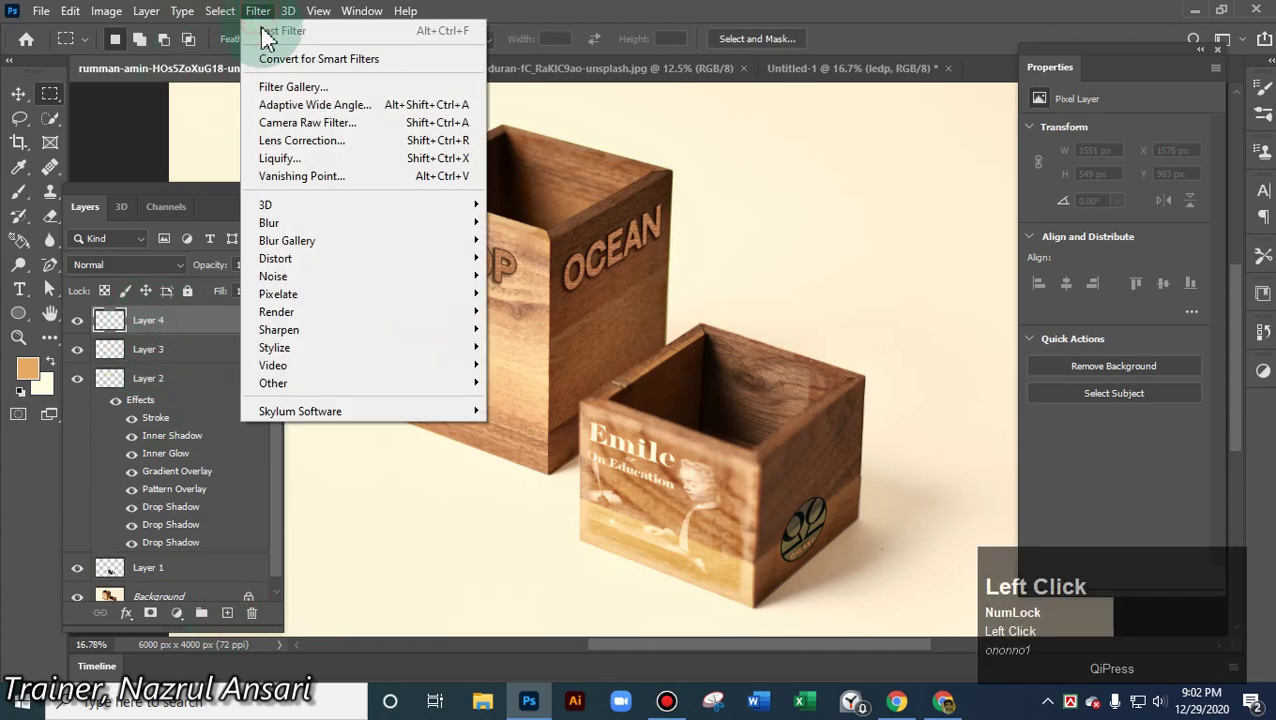
{"action": "left_click", "coordinate": [298, 174]}
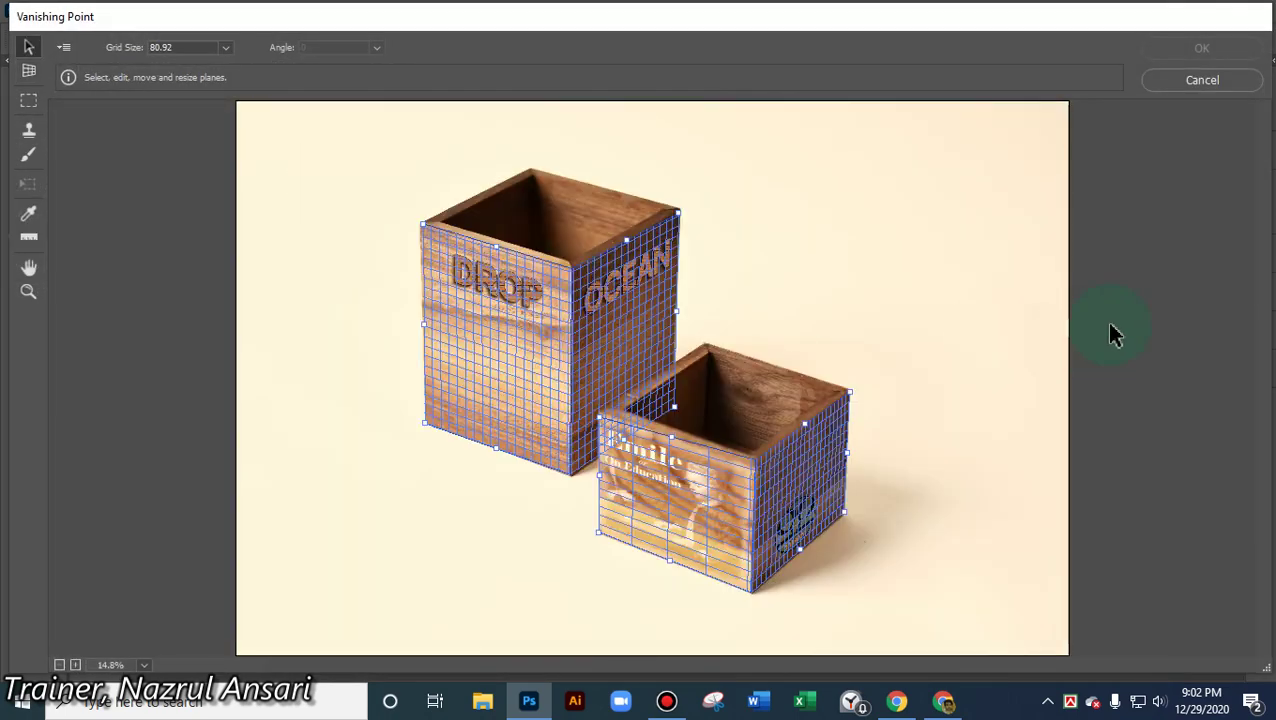
{"action": "key", "text": "ctrl+v"}
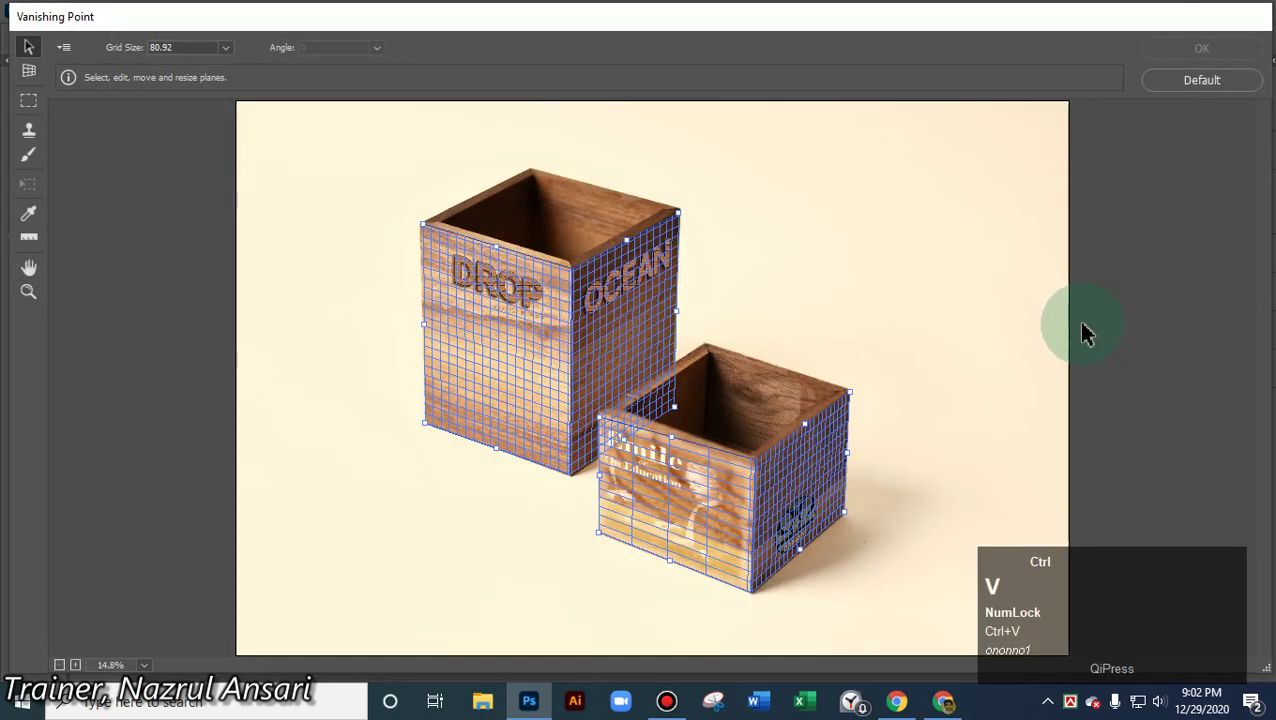
{"action": "left_click", "coordinate": [27, 47]}
{"action": "mouse_move", "coordinate": [370, 178]}
{"action": "left_mouse_down"}
{"action": "mouse_move", "coordinate": [336, 148]}
{"action": "mouse_move", "coordinate": [336, 194]}
{"action": "left_mouse_up"}
{"action": "left_click", "coordinate": [28, 80]}
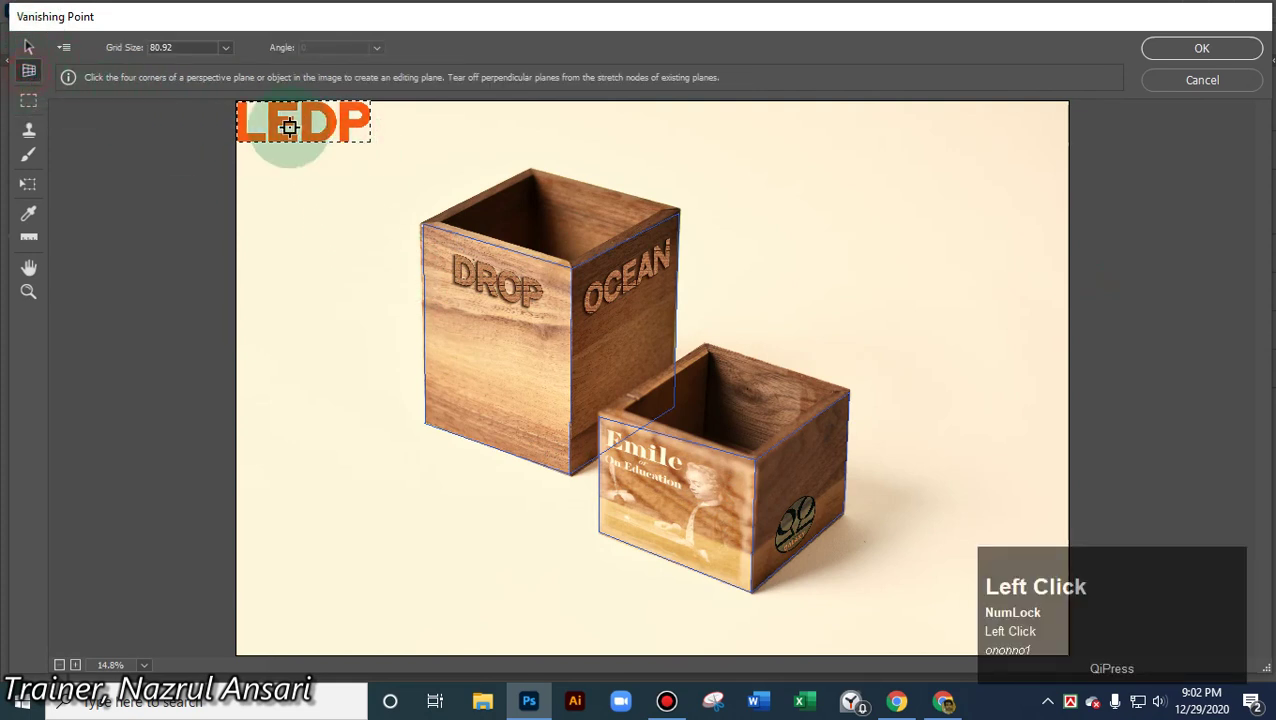
{"action": "left_click", "coordinate": [302, 211]}
{"action": "left_click", "coordinate": [311, 128]}
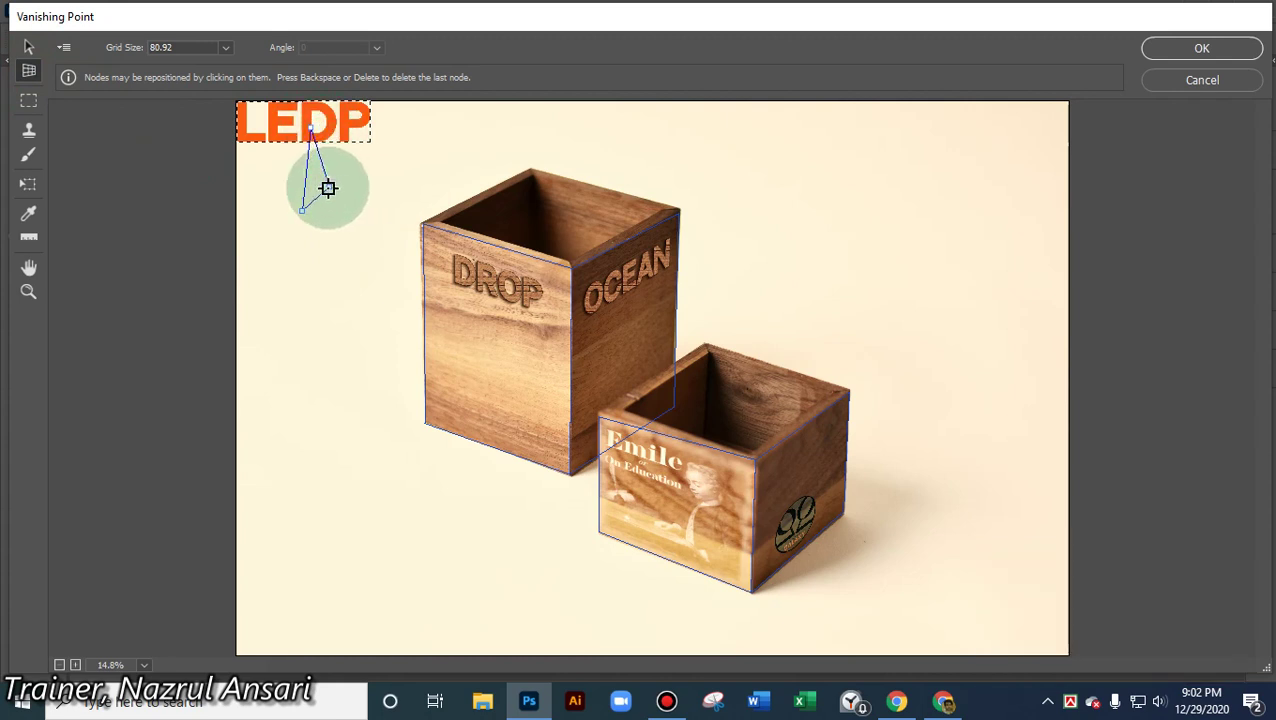
{"action": "left_click", "coordinate": [328, 188]}
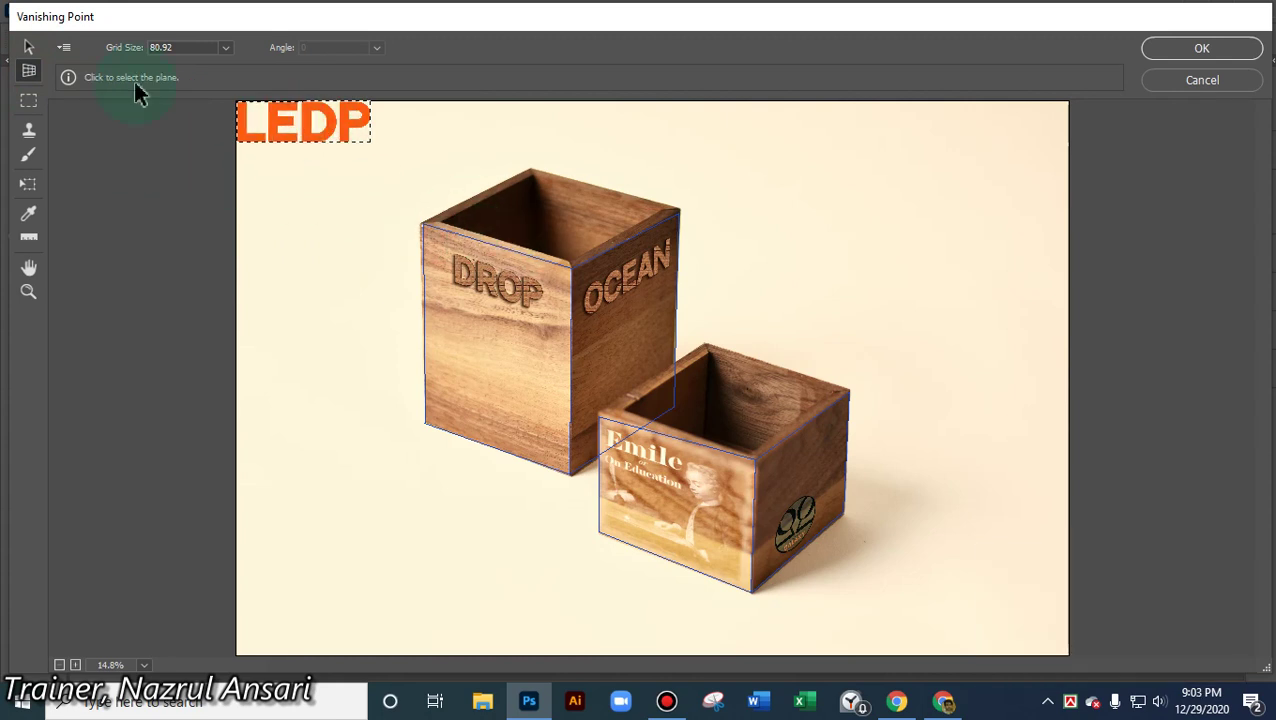
{"action": "left_click", "coordinate": [28, 47]}
{"action": "left_click_drag", "start_coordinate": [276, 120], "coordinate": [315, 143]}
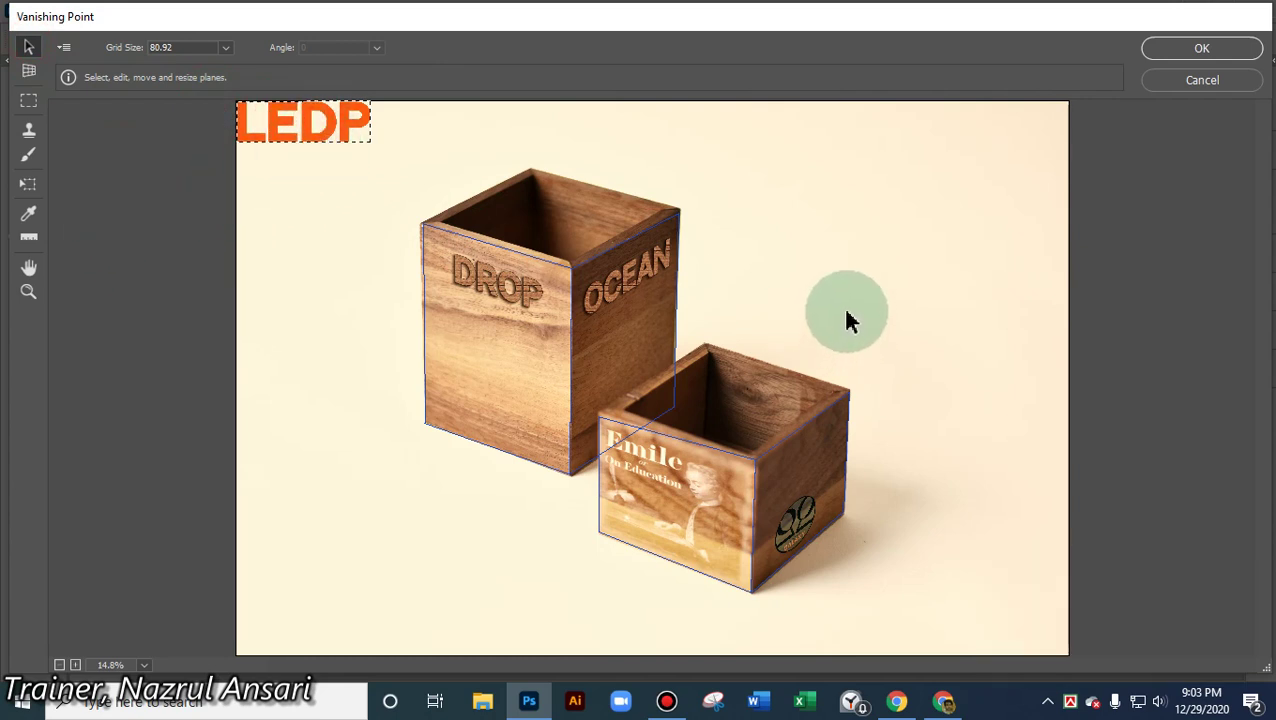
{"action": "key", "text": "Escape"}
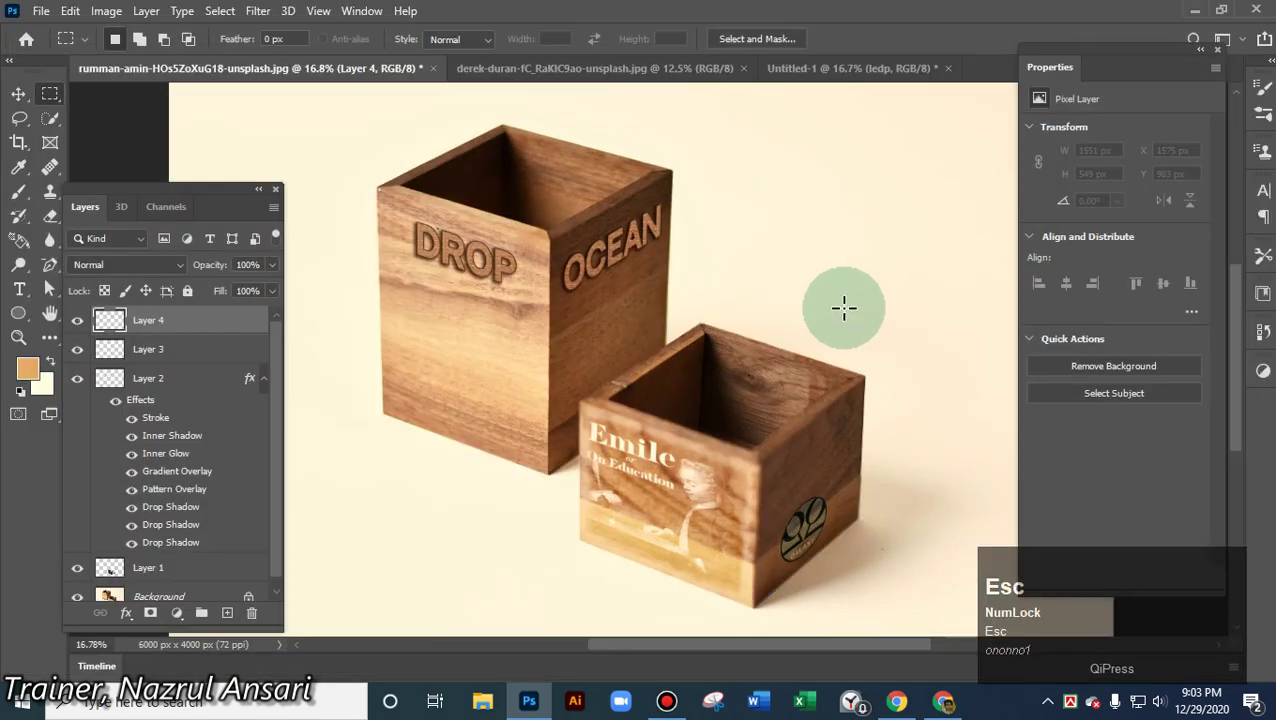
- Reopen Vanishing Point on Layer 4, paste the "LEDP" text, wrap it around the tall box's front corner below "DROP OCEAN", and apply
{"action": "left_click", "coordinate": [258, 20]}
{"action": "left_click", "coordinate": [292, 174]}
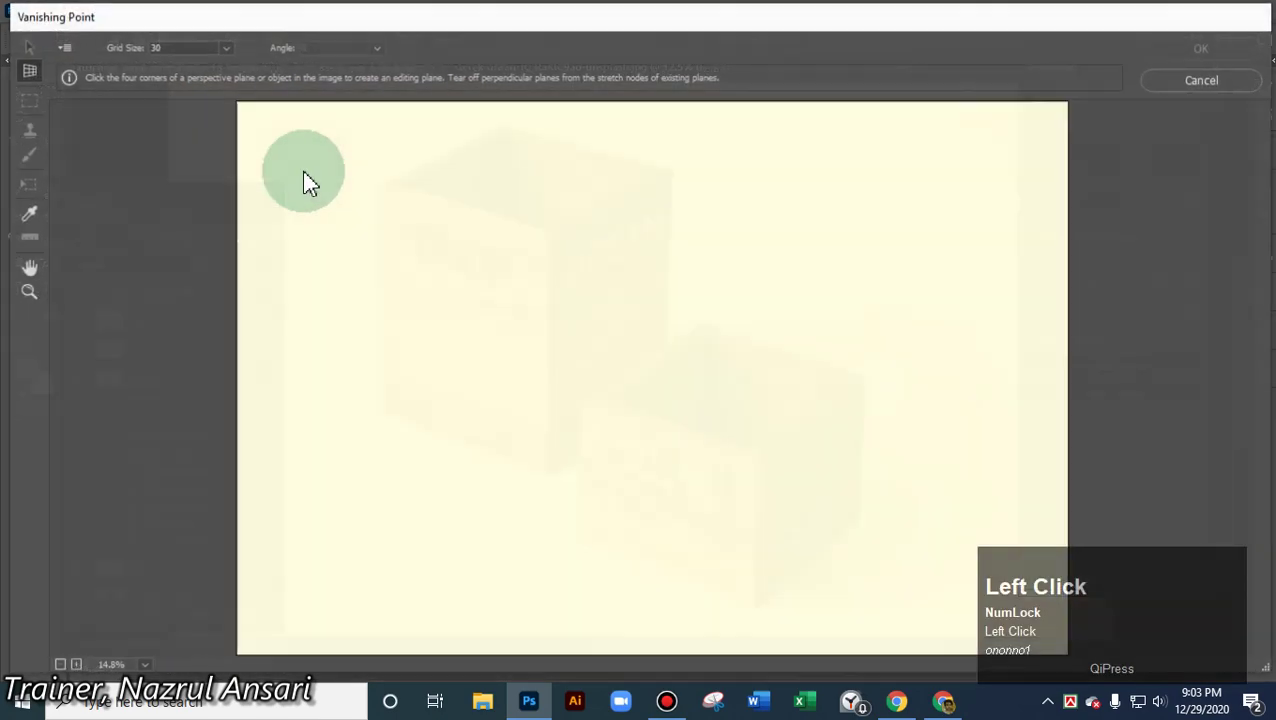
{"action": "key", "text": "ctrl+v"}
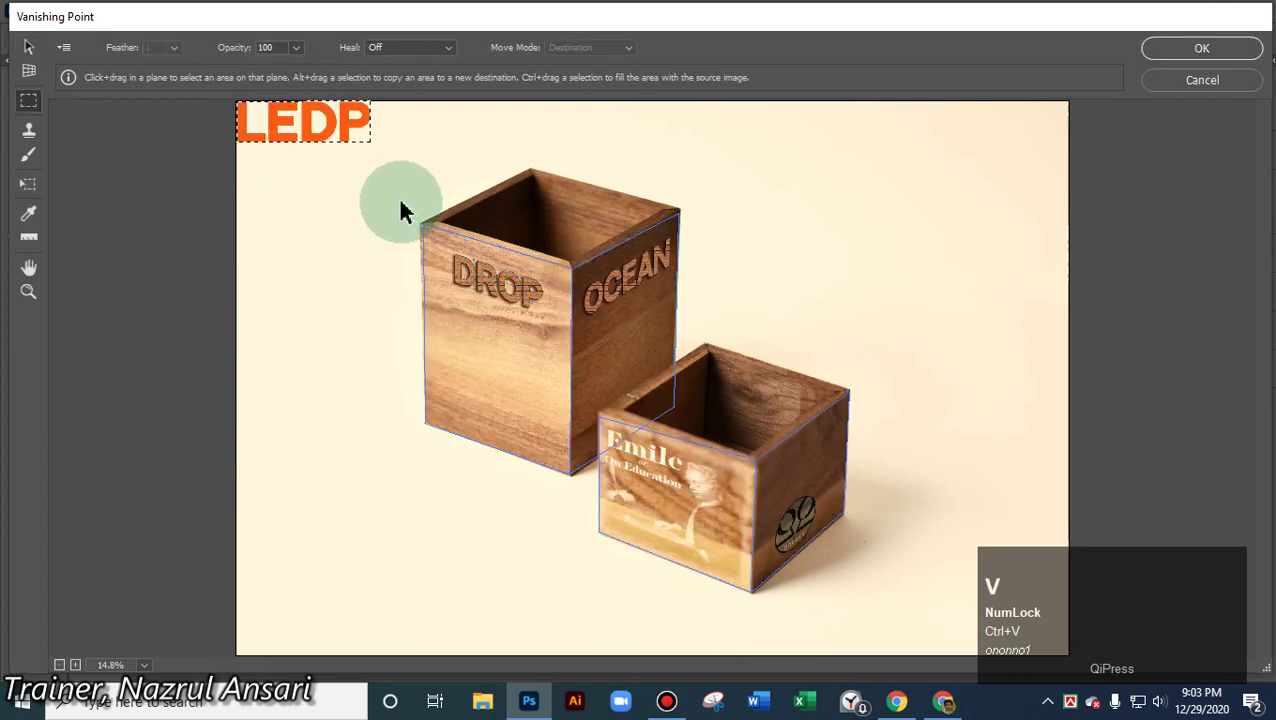
{"action": "left_click_drag", "start_coordinate": [305, 128], "coordinate": [565, 393]}
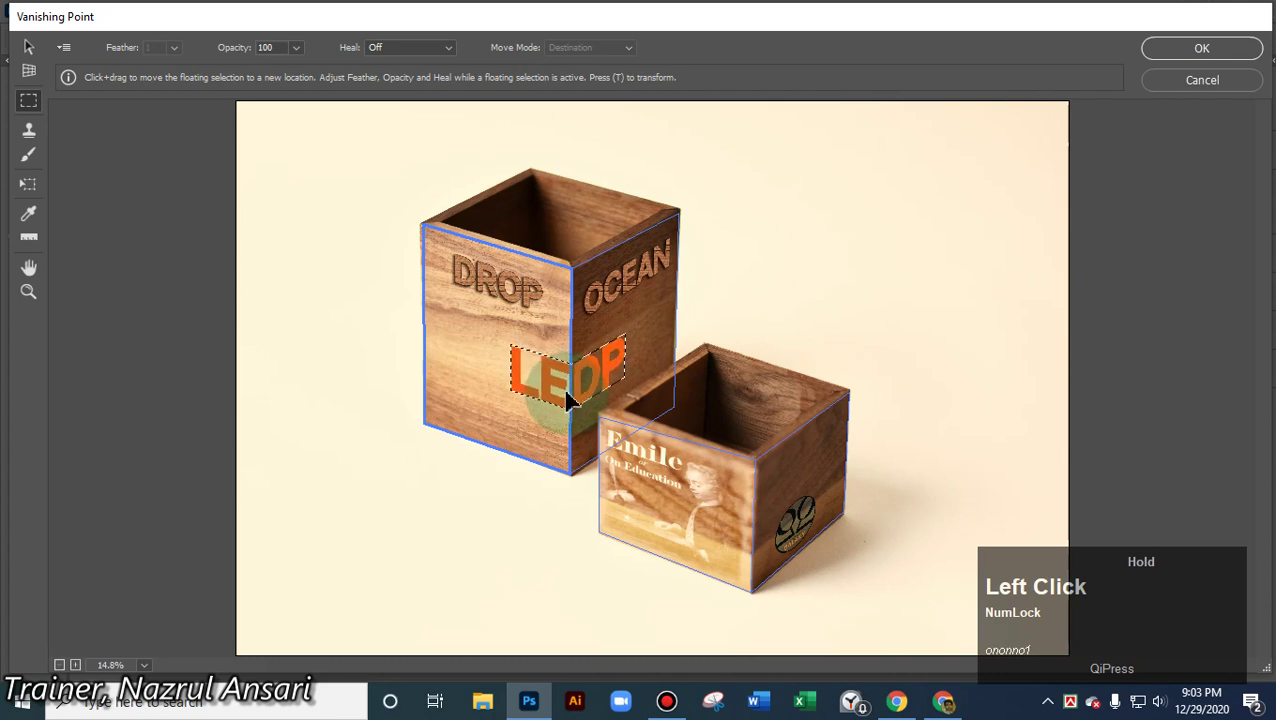
{"action": "left_click_drag", "start_coordinate": [568, 398], "coordinate": [567, 397]}
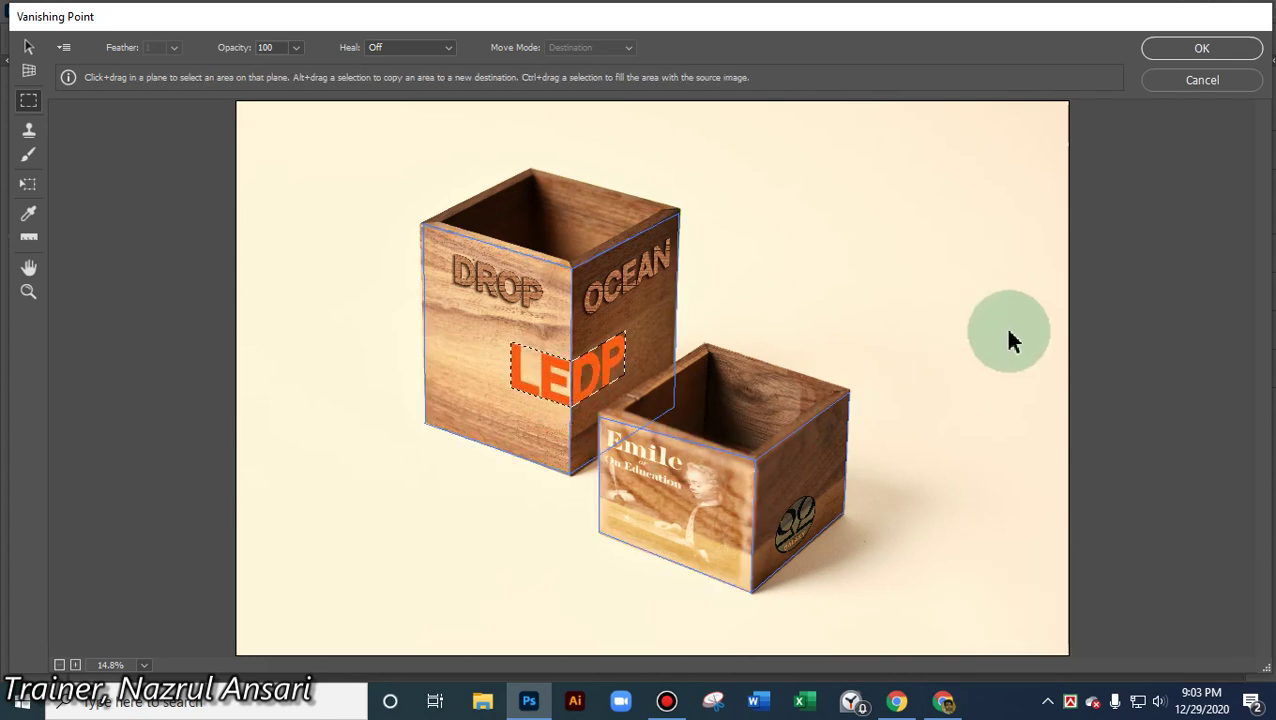
{"action": "left_click", "coordinate": [1208, 50]}
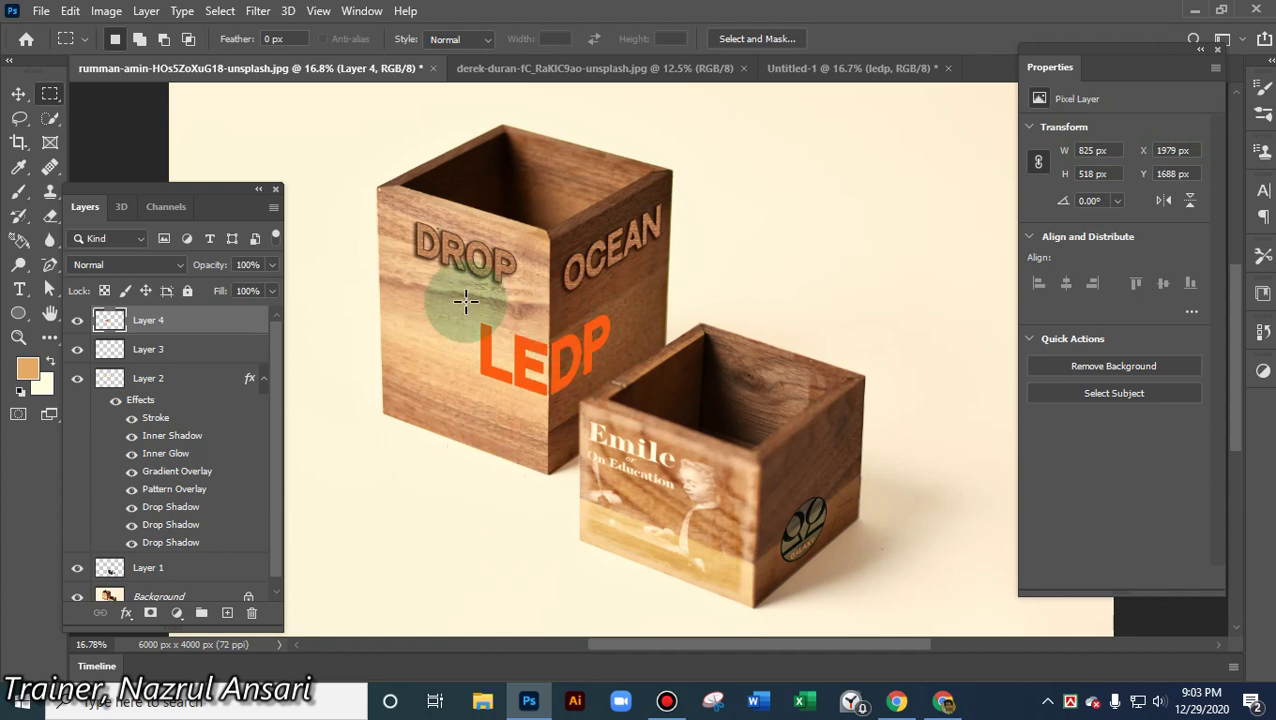
- Shift the wrapped "LEDP" lettering slightly upward on the tall box, to about X 1978 px and Y 1660 px
{"action": "left_click", "coordinate": [18, 94]}
{"action": "mouse_move", "coordinate": [565, 375]}
{"action": "left_mouse_down"}
{"action": "mouse_move", "coordinate": [525, 345]}
{"action": "mouse_move", "coordinate": [460, 352]}
{"action": "mouse_move", "coordinate": [524, 374]}
{"action": "mouse_move", "coordinate": [572, 353]}
{"action": "left_mouse_up"}
{"action": "key", "text": "Right"}
{"action": "key", "text": "Right"}
{"action": "key", "text": "Right"}
{"action": "key", "text": "Right"}
{"action": "key", "text": "Right"}
{"action": "key", "text": "Right"}
{"action": "key", "text": "Right"}
{"action": "key", "text": "Right"}
{"action": "key", "text": "Right"}
{"action": "key", "text": "Right"}
{"action": "key", "text": "Right"}
{"action": "key", "text": "Right"}
{"action": "key", "text": "Right"}
{"action": "key", "text": "Right"}
{"action": "key", "text": "Right"}
{"action": "key", "text": "Right"}
{"action": "key", "text": "Right"}
{"action": "key", "text": "Right"}
{"action": "key", "text": "Right"}
{"action": "key", "text": "Right"}
{"action": "key", "text": "Right"}
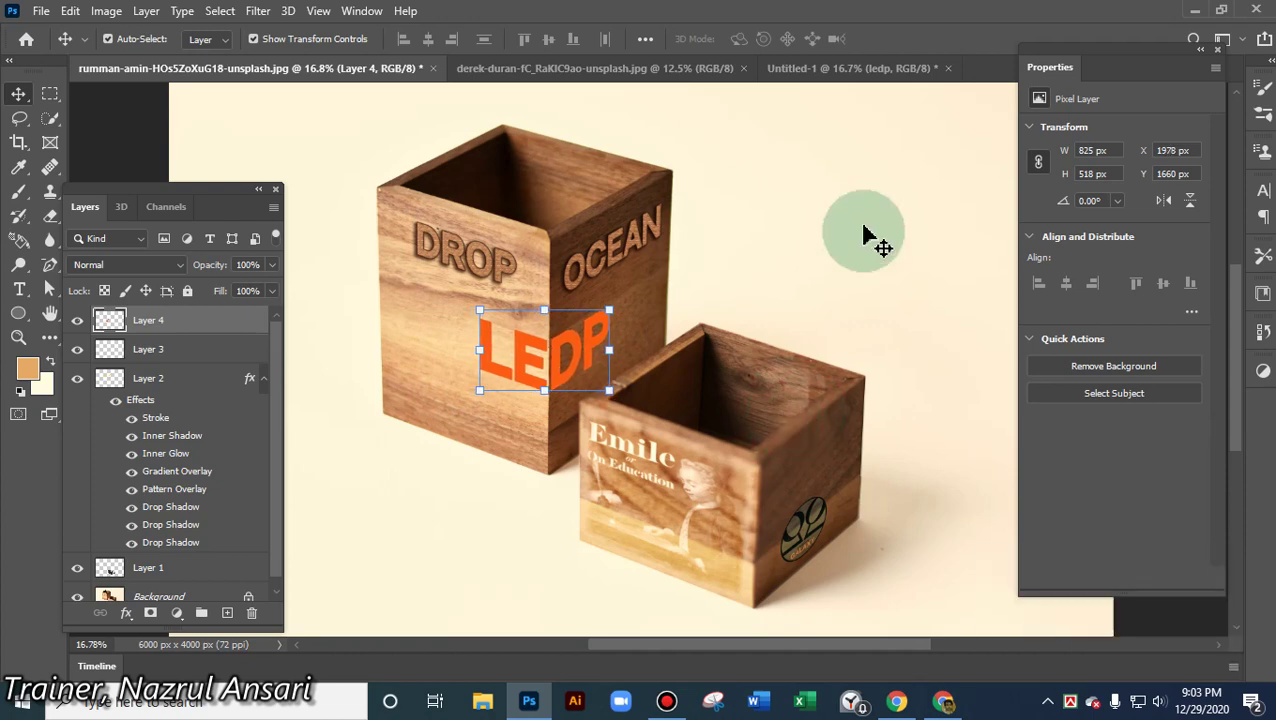
- Open the layer style settings for Layer 4 and try the last Natural style preset on the "LEDP" lettering
{"action": "left_click", "coordinate": [145, 12]}
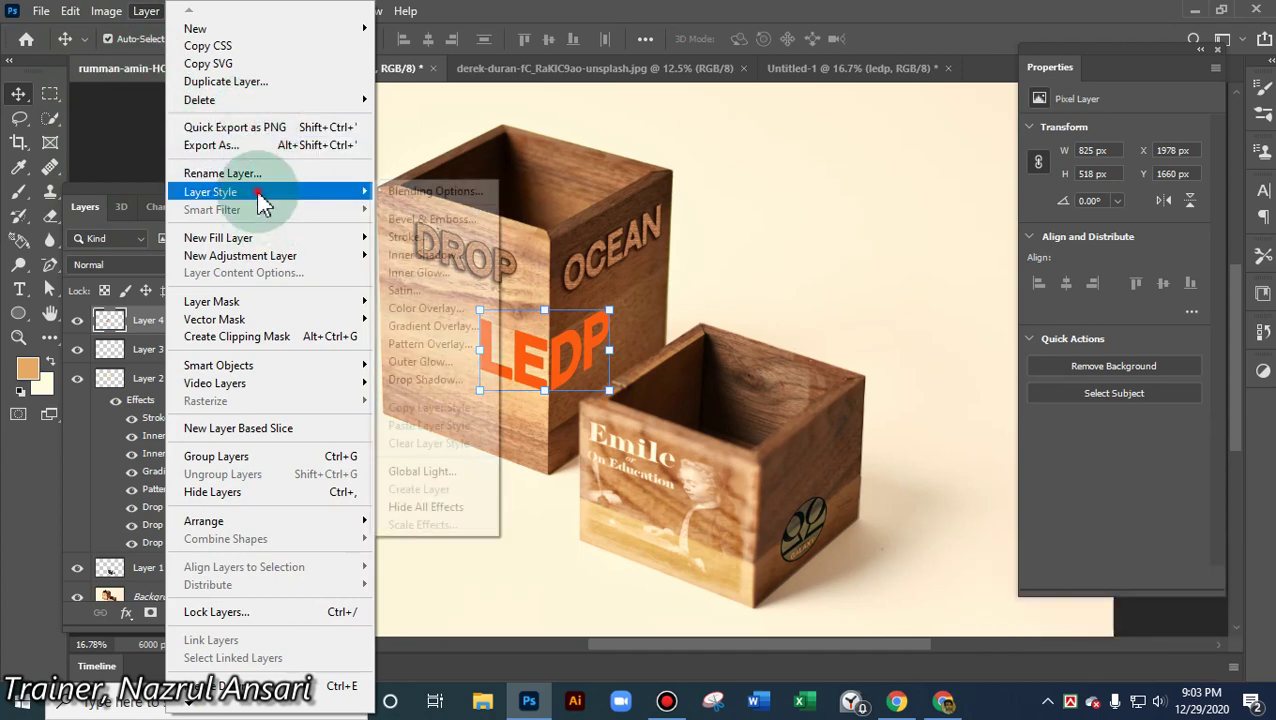
{"action": "left_click", "coordinate": [320, 192]}
{"action": "left_click", "coordinate": [400, 230]}
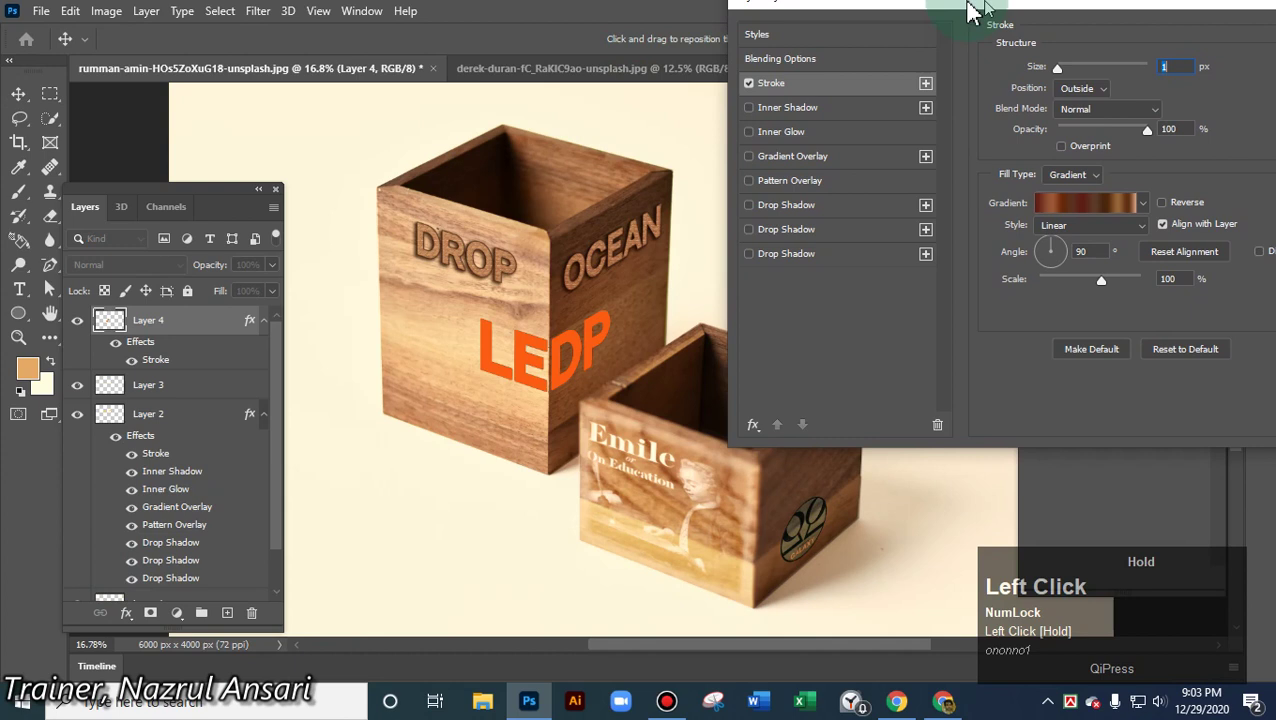
{"action": "left_click_drag", "start_coordinate": [972, 12], "coordinate": [948, 32]}
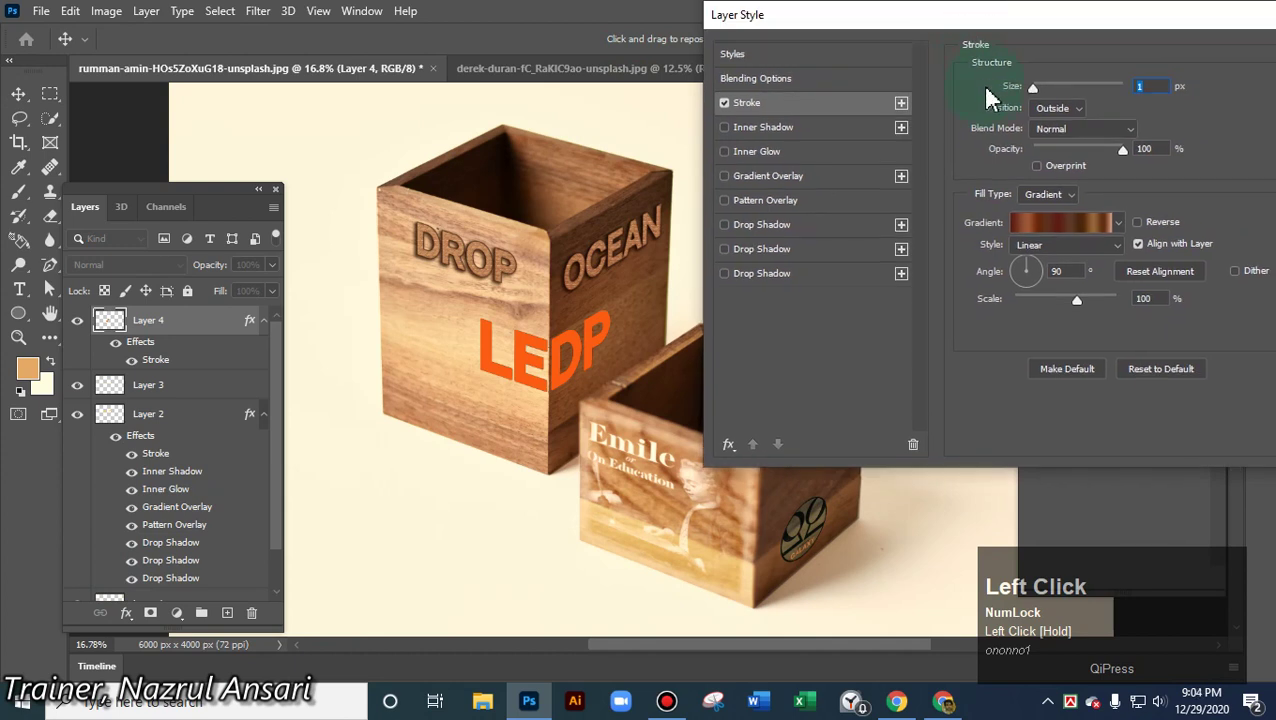
{"action": "left_click", "coordinate": [766, 80]}
{"action": "left_click", "coordinate": [738, 53]}
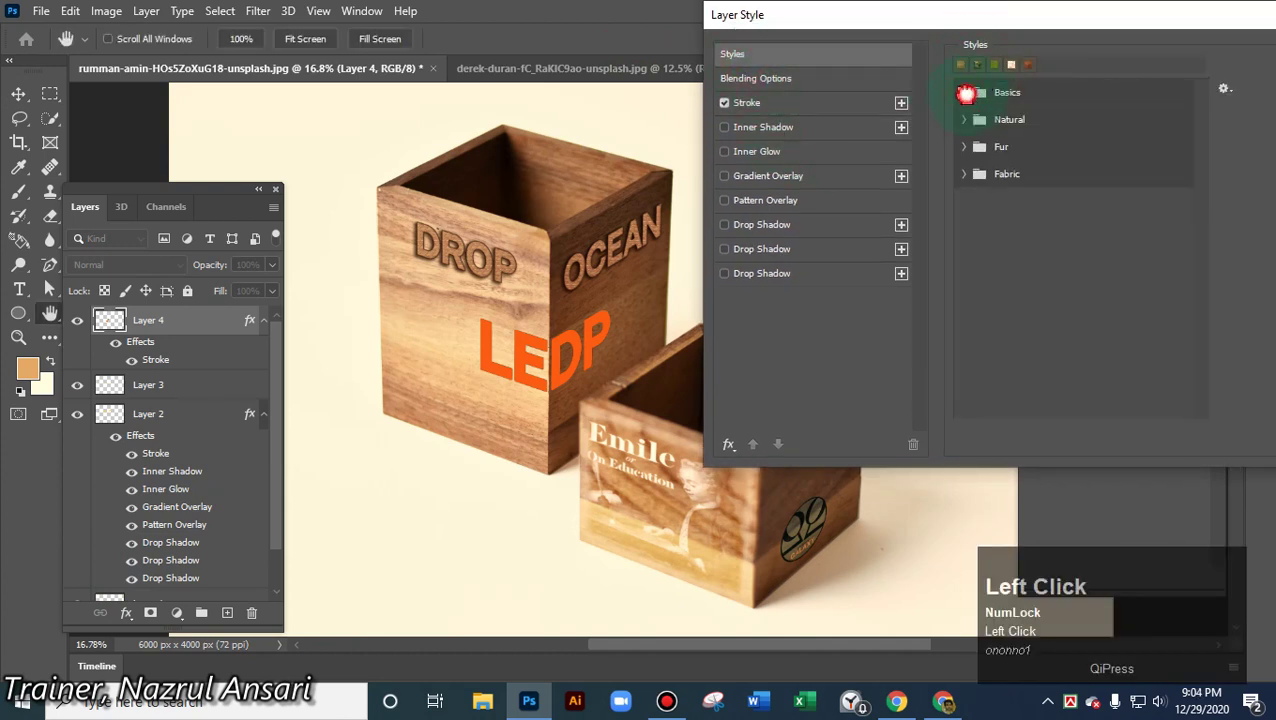
{"action": "left_click", "coordinate": [965, 119]}
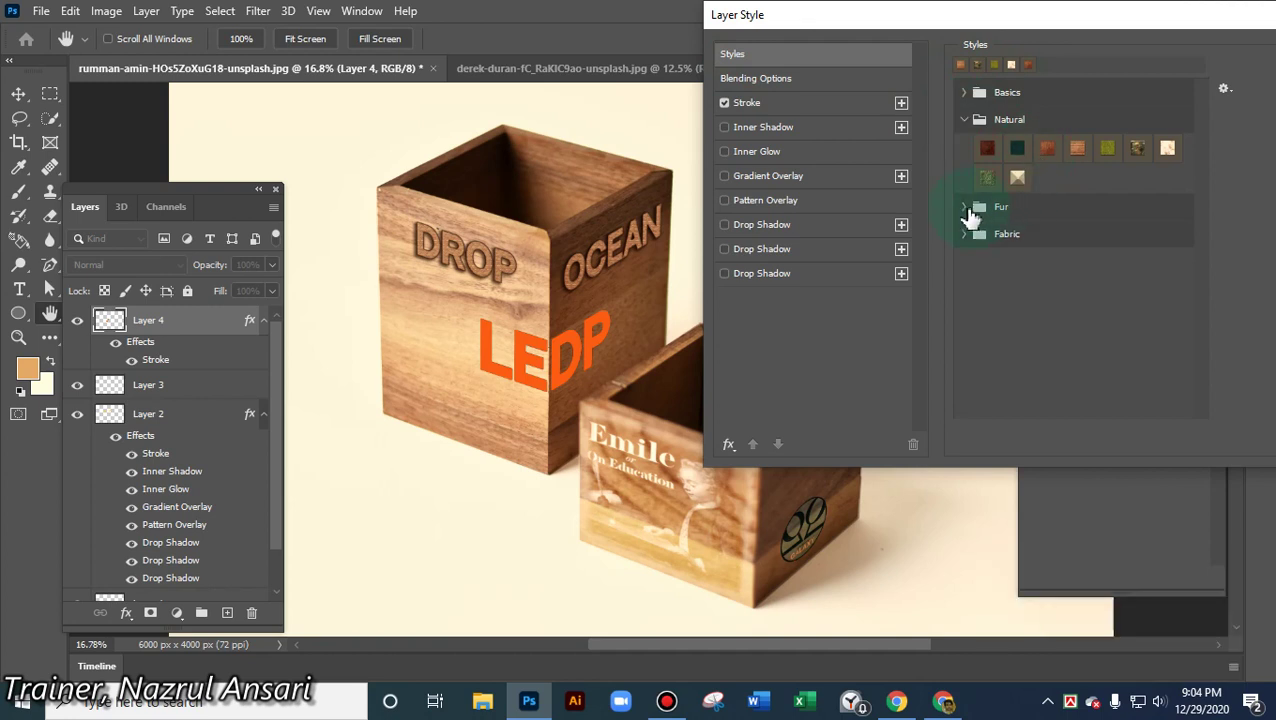
{"action": "left_click", "coordinate": [1018, 180]}
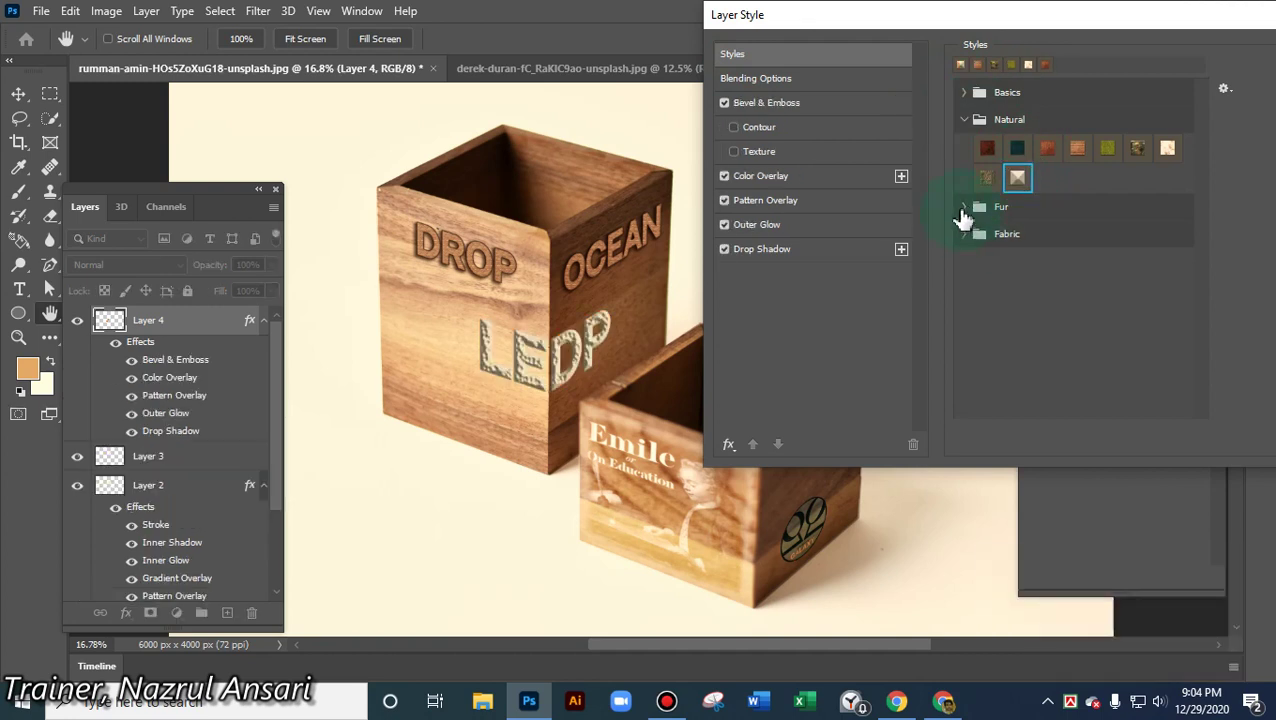
- Try the Fur style presets on the "LEDP" lettering and apply the last one, a dark brown striped style
{"action": "left_click", "coordinate": [964, 207]}
{"action": "left_click", "coordinate": [965, 119]}
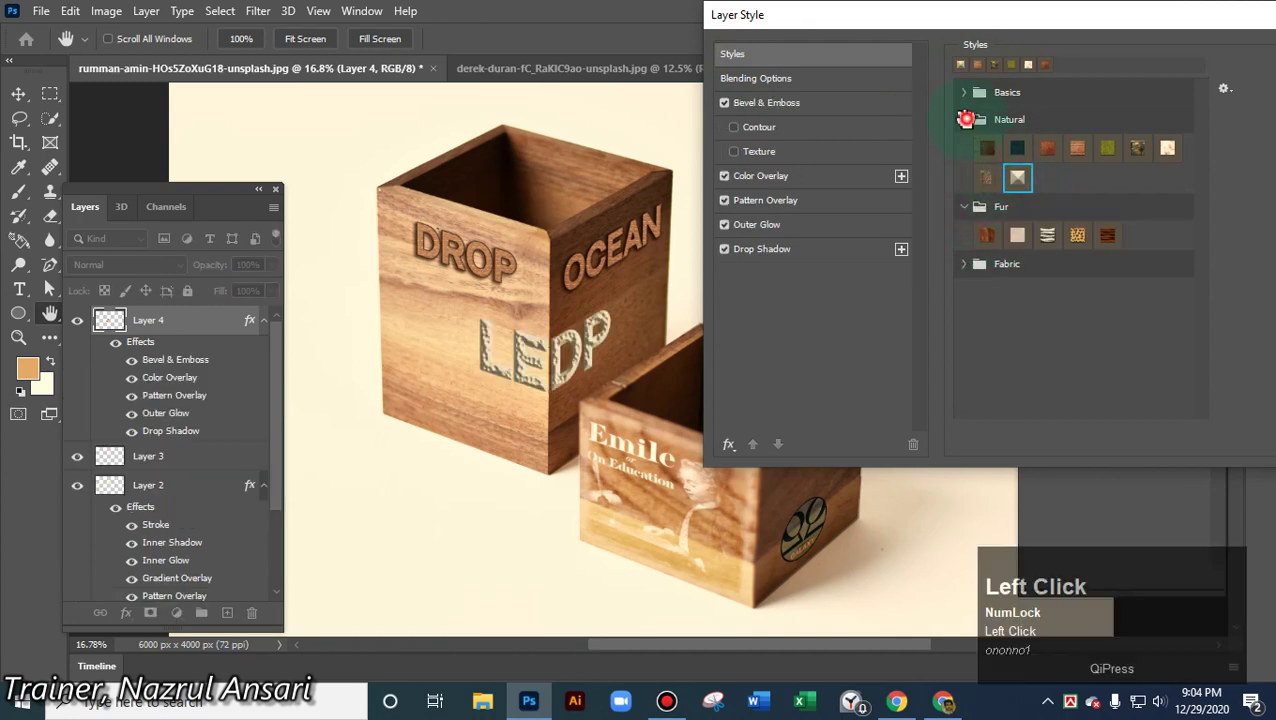
{"action": "left_click", "coordinate": [1015, 176]}
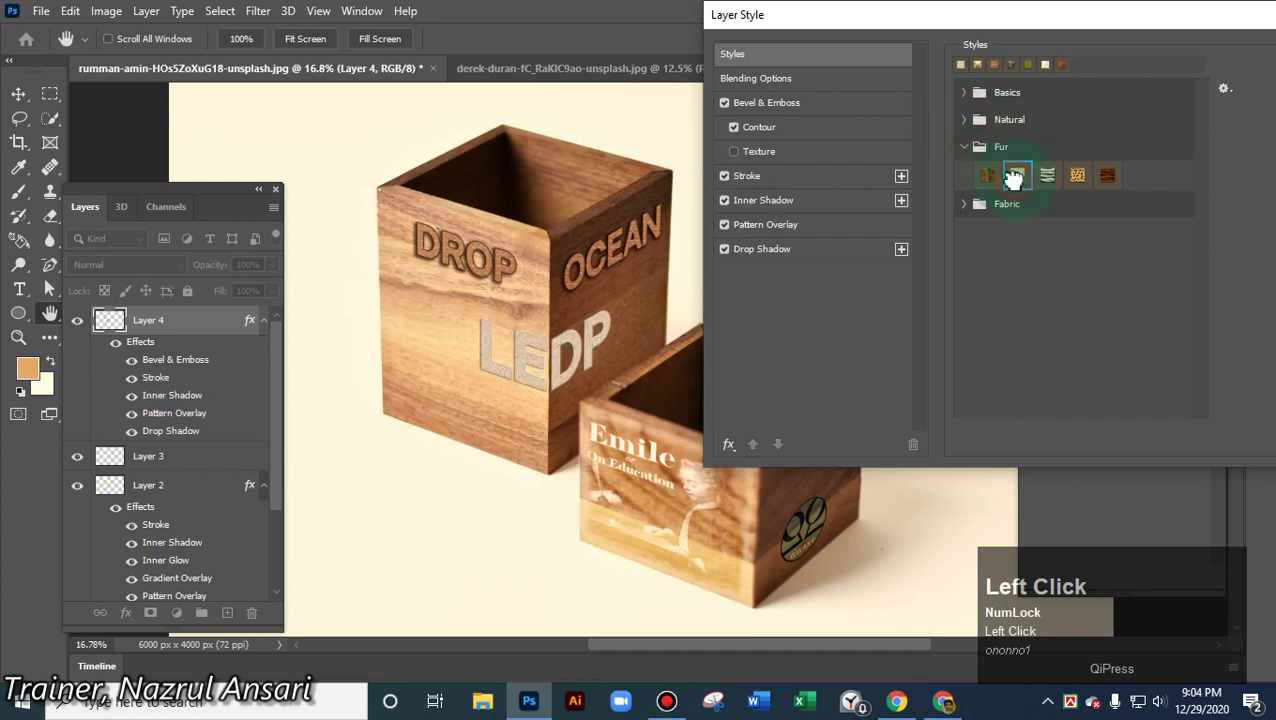
{"action": "left_click", "coordinate": [1076, 179]}
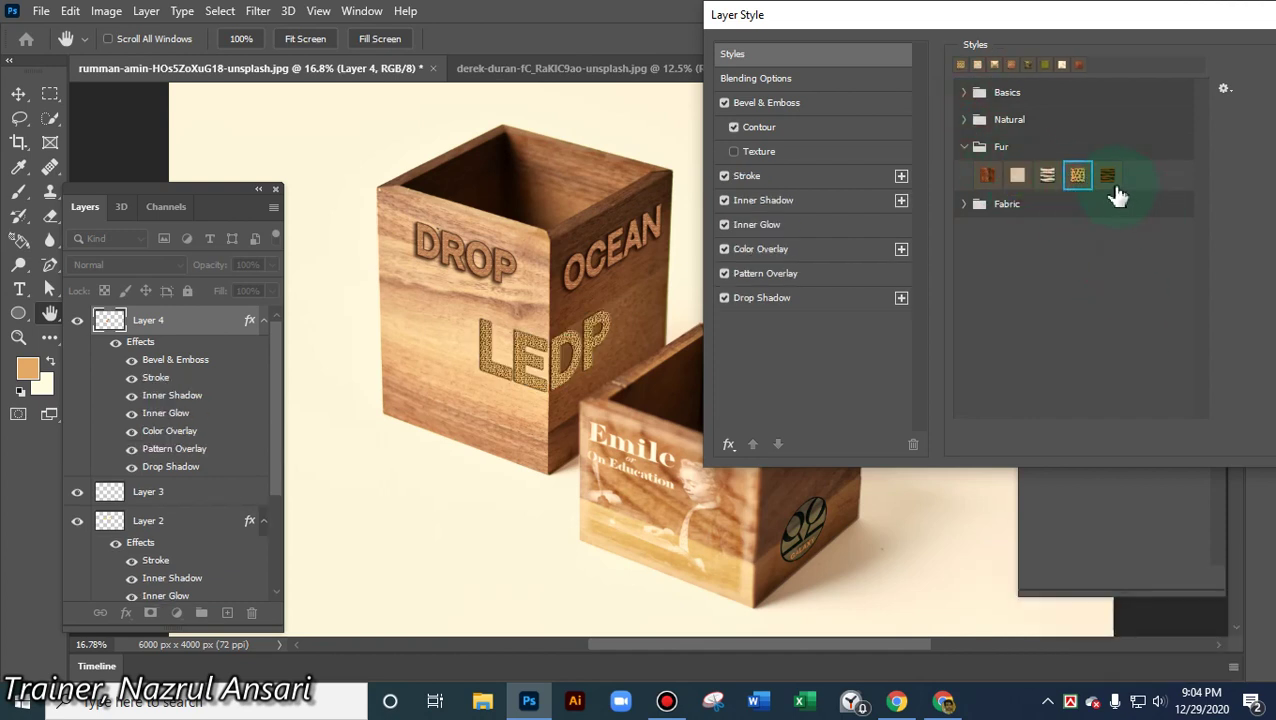
{"action": "left_click", "coordinate": [1110, 190]}
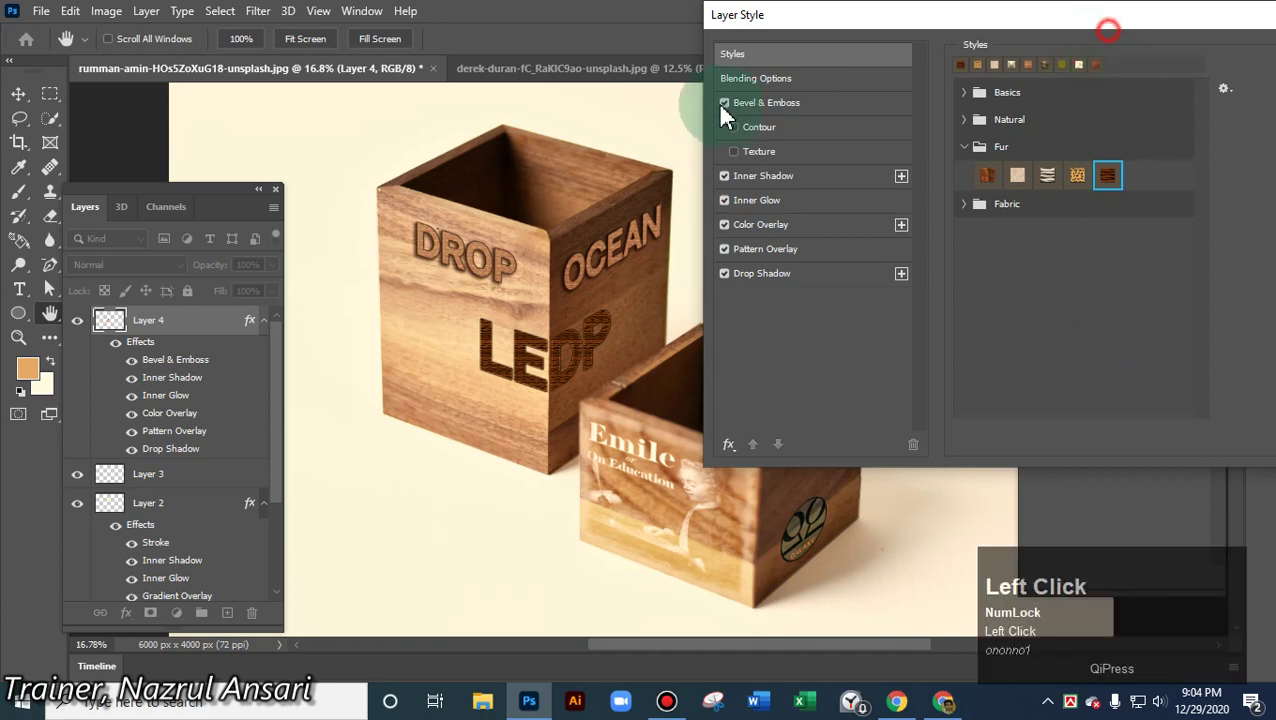
{"action": "left_click_drag", "start_coordinate": [1175, 14], "coordinate": [1072, 55]}
{"action": "left_click", "coordinate": [950, 148]}
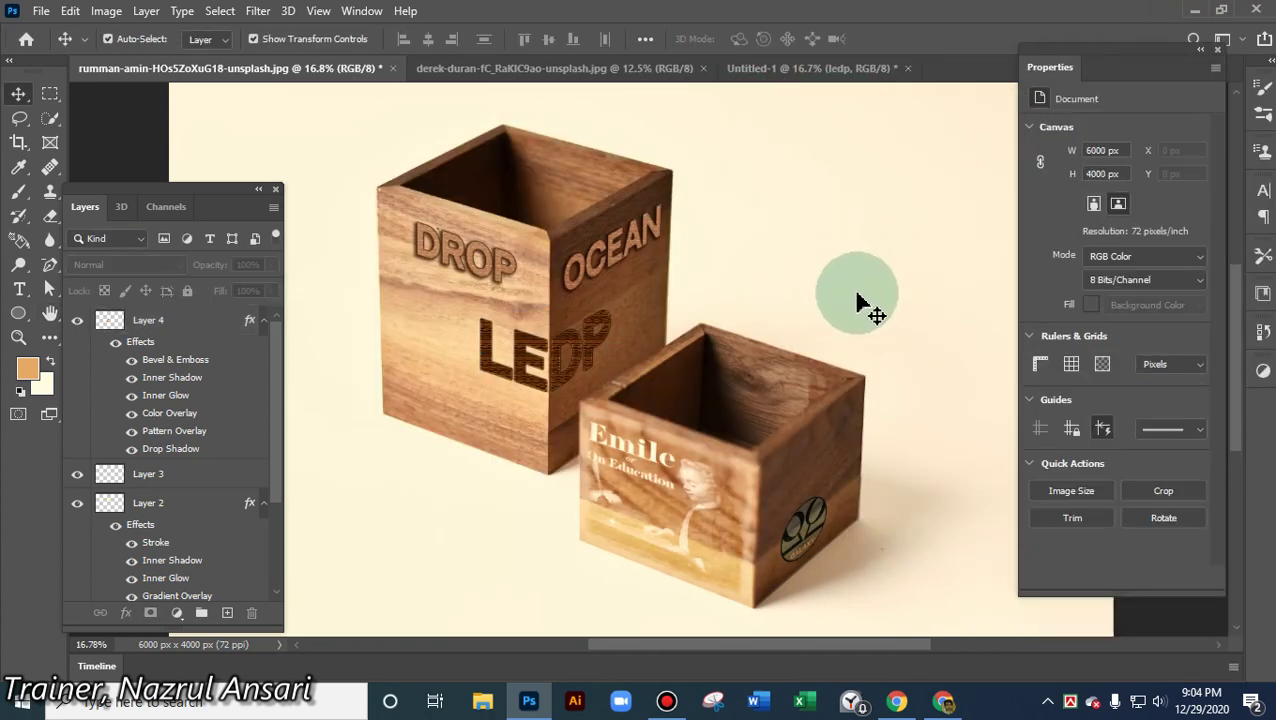
{"action": "scroll", "coordinate": [810, 268], "scroll_direction": "down", "scroll_amount": 1}
{"action": "scroll", "coordinate": [803, 262], "scroll_direction": "down", "scroll_amount": 2}
{"action": "scroll", "coordinate": [803, 262], "scroll_direction": "up", "scroll_amount": 1}
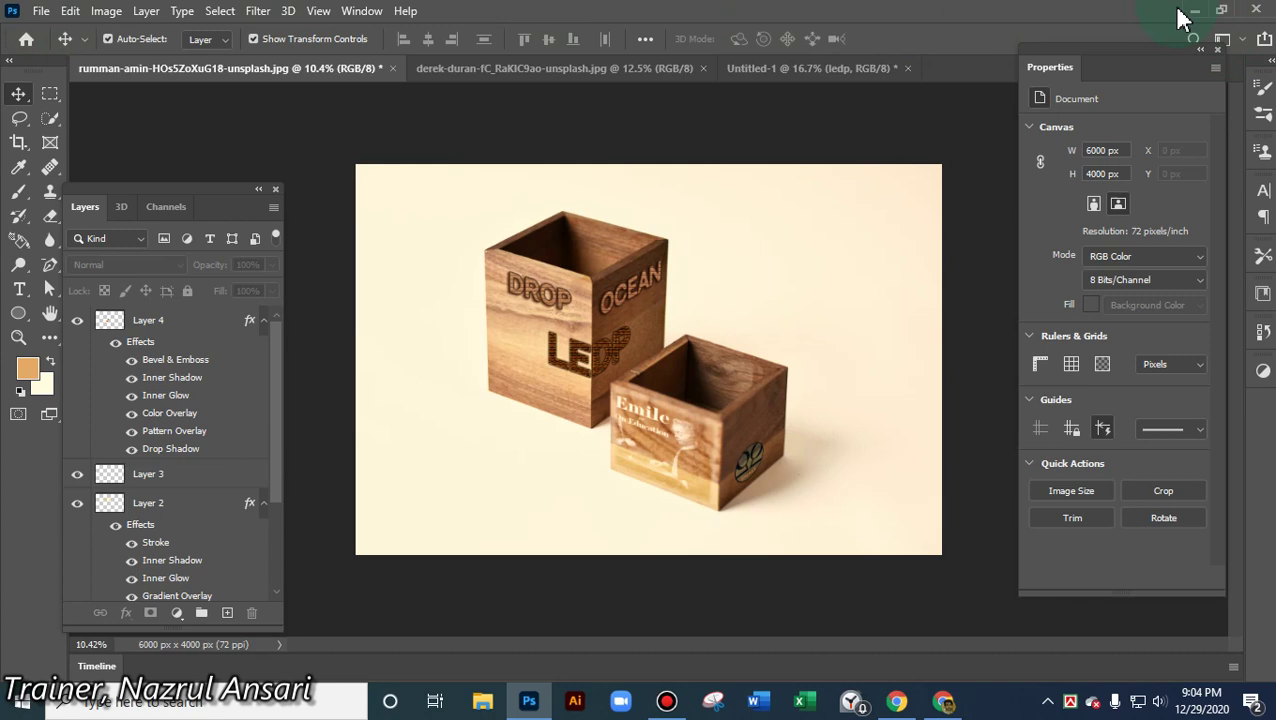
{"action": "key", "text": "ctrl+plus"}
{"action": "key", "text": "ctrl+plus"}
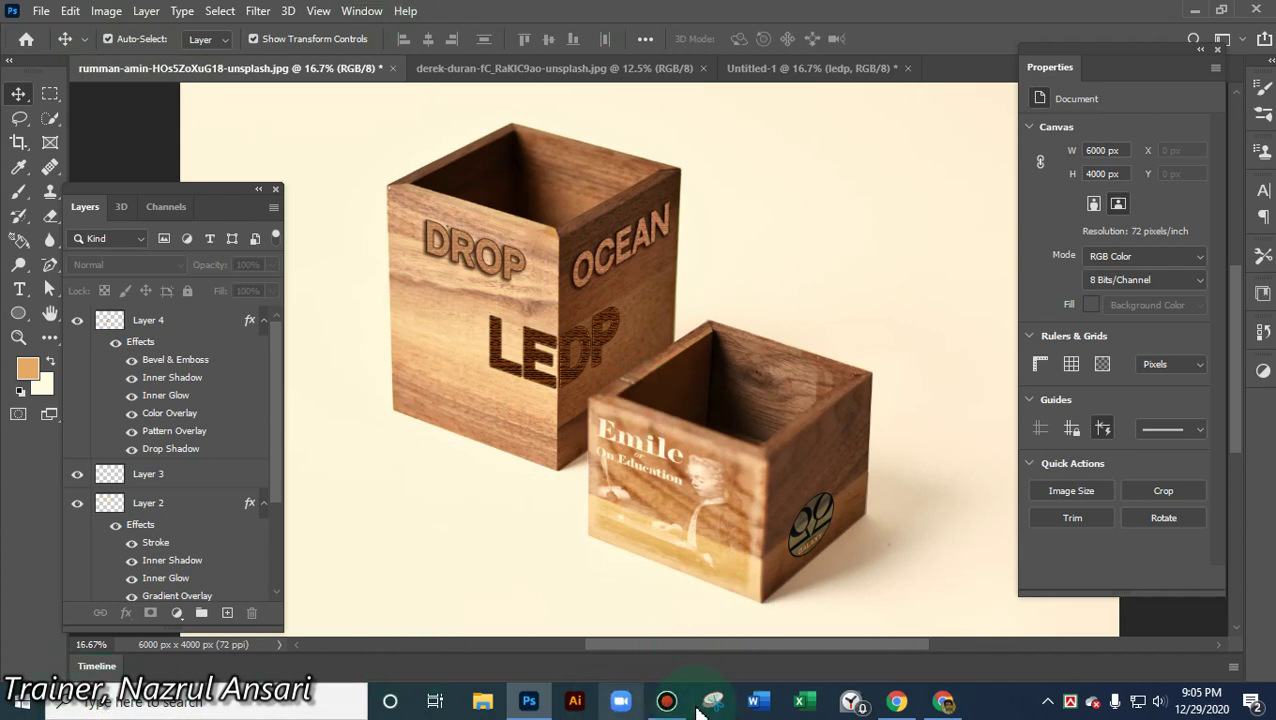
- Switch to Chrome and bring up the ongoing Google Meet call
{"action": "left_click", "coordinate": [666, 702]}
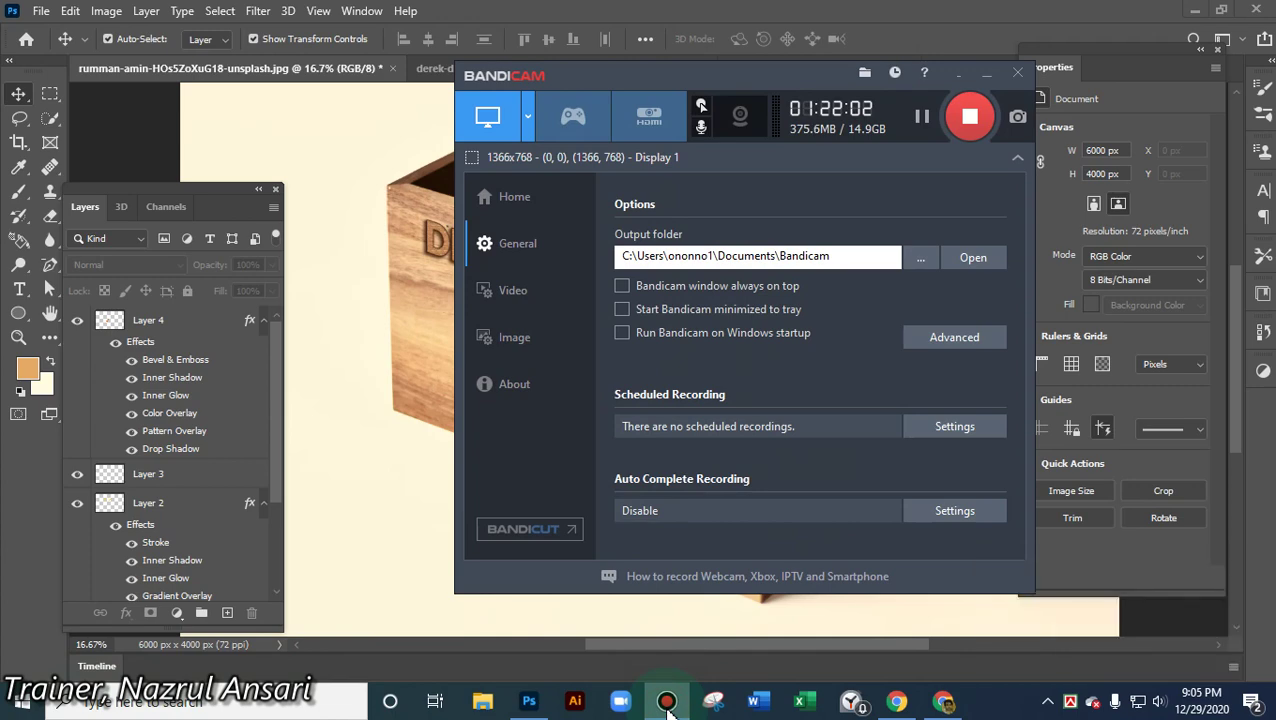
{"action": "left_click", "coordinate": [666, 702]}
{"action": "left_click", "coordinate": [943, 702]}
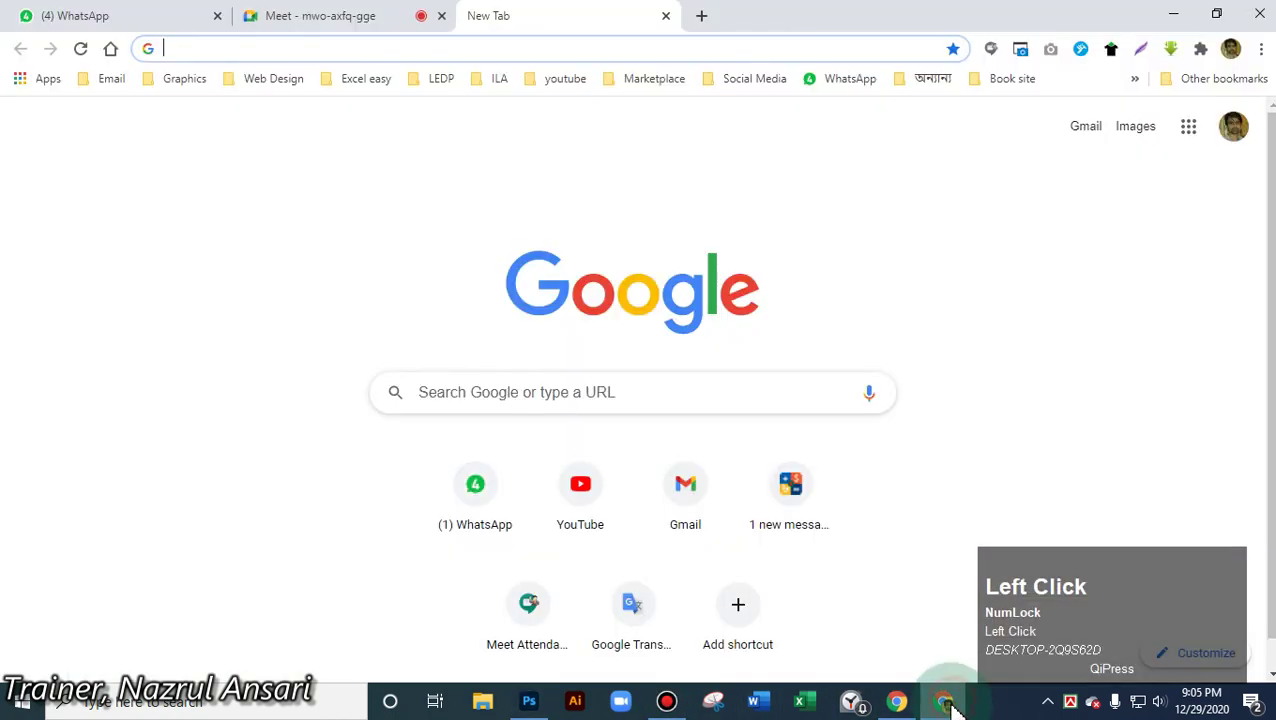
{"action": "left_click", "coordinate": [391, 158]}
{"action": "left_click", "coordinate": [330, 16]}
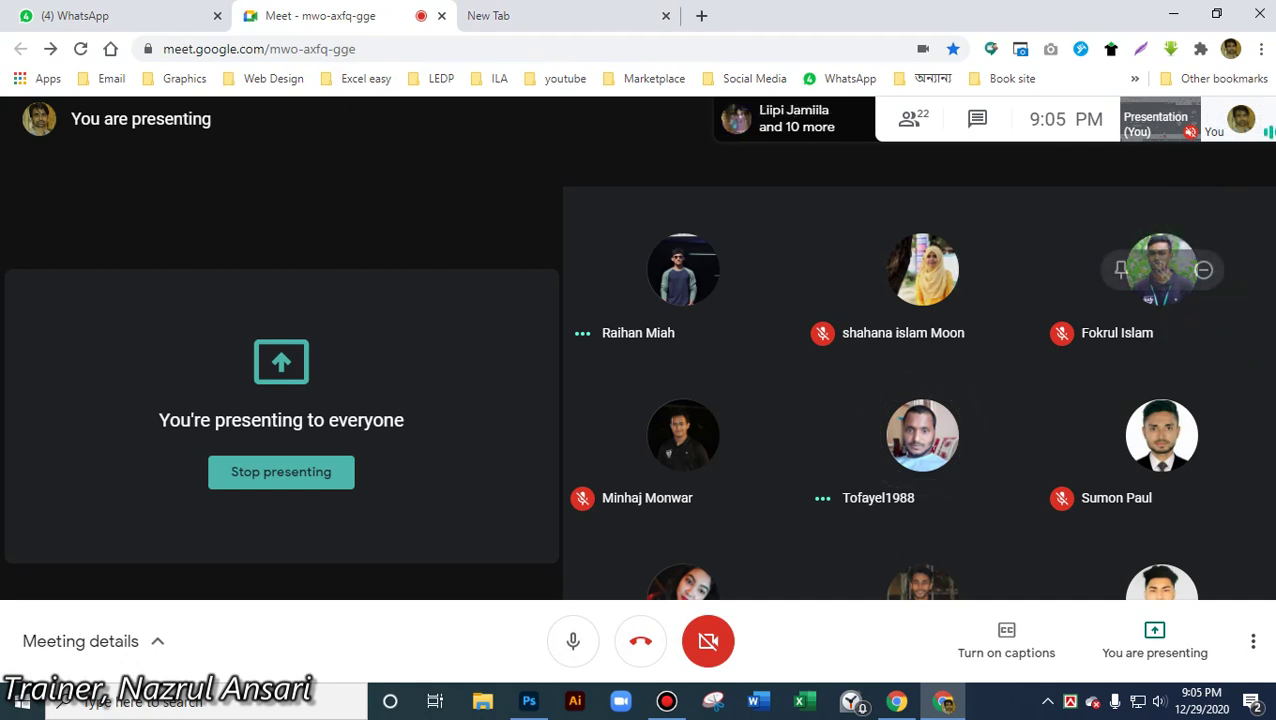
{"action": "left_click", "coordinate": [1270, 316]}
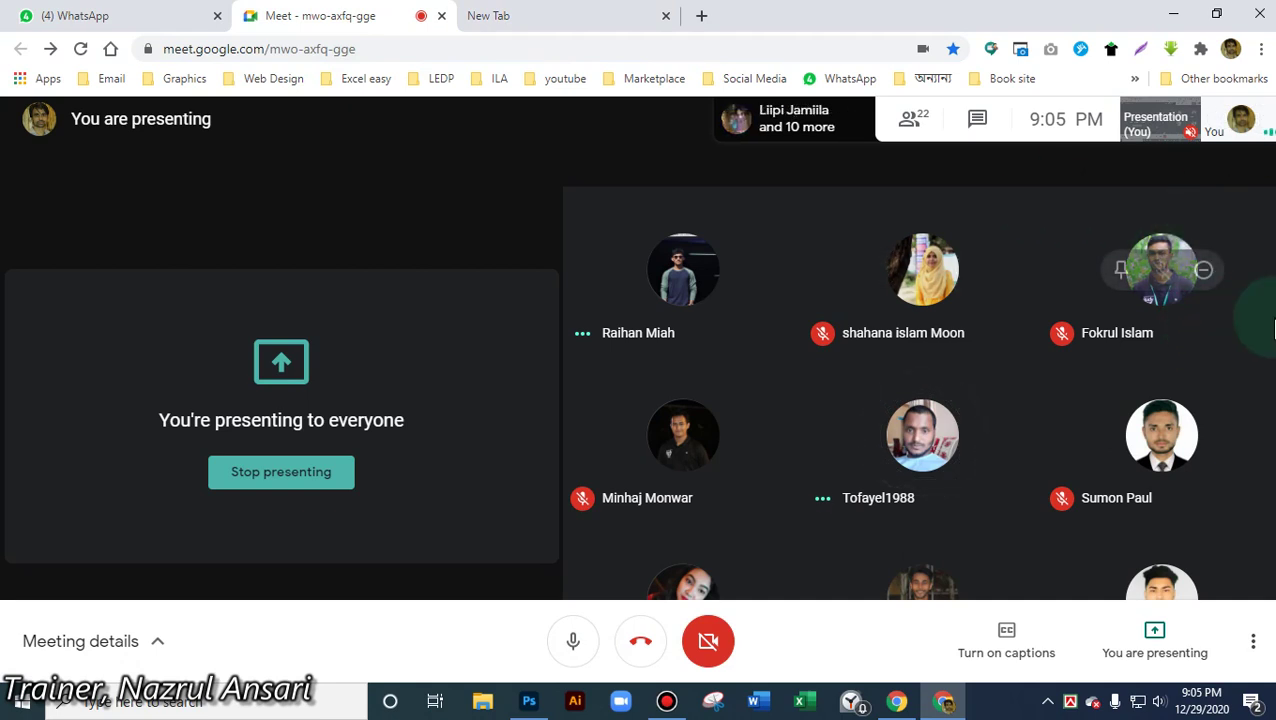